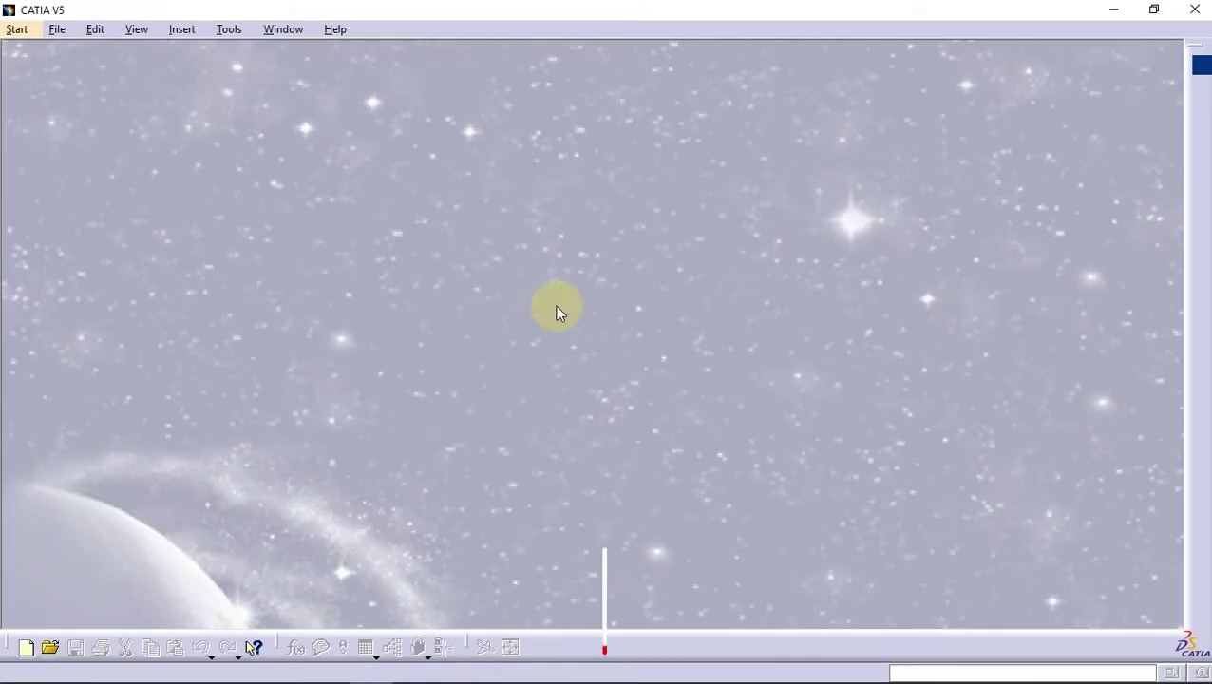
- Create a new Part Design part named 'Steering'
left_click(18, 29)
left_click(284, 70)
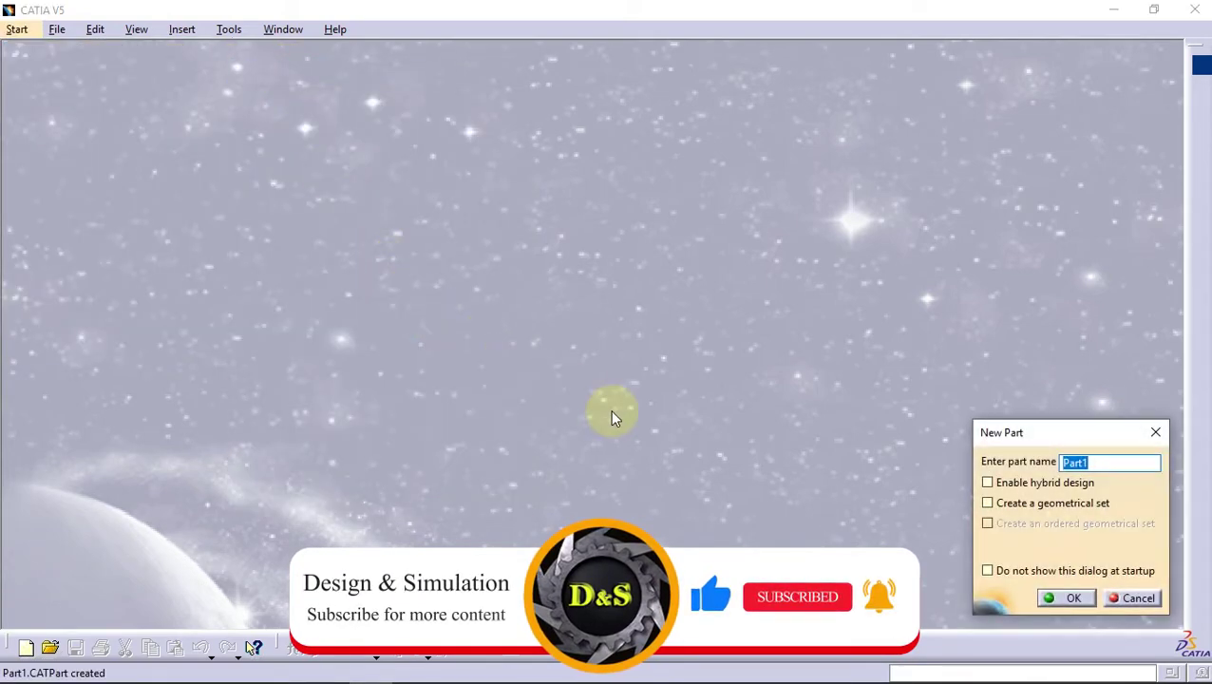
type("Steering")
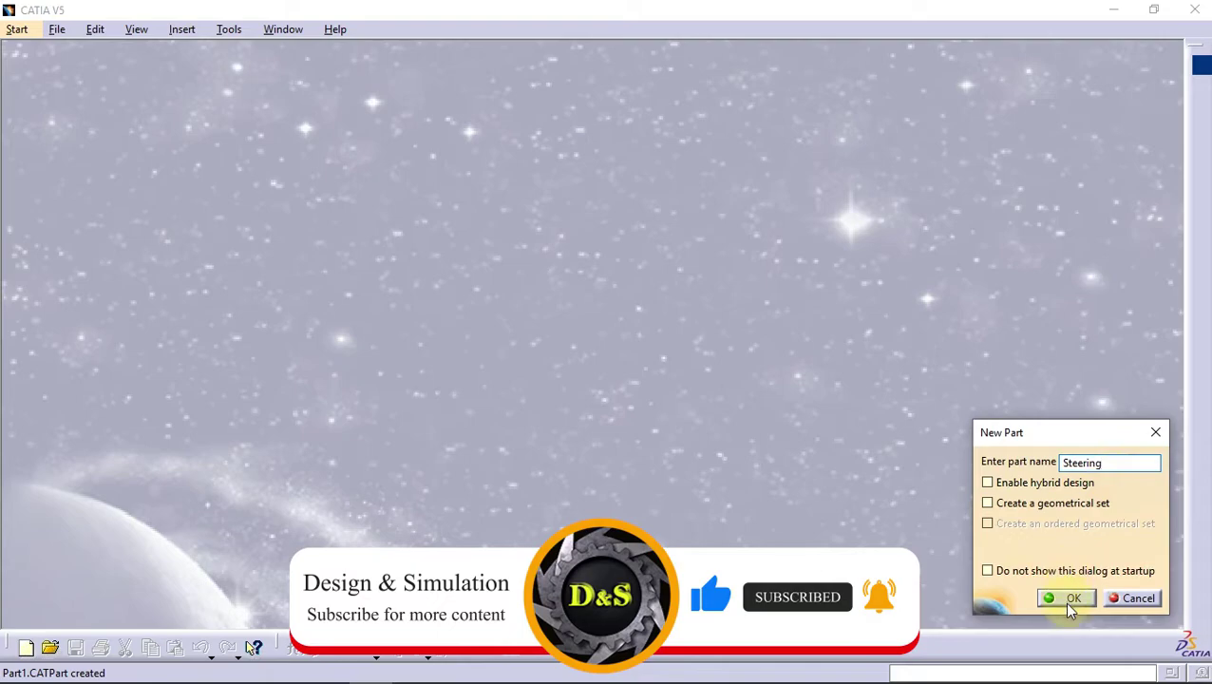
left_click(1068, 605)
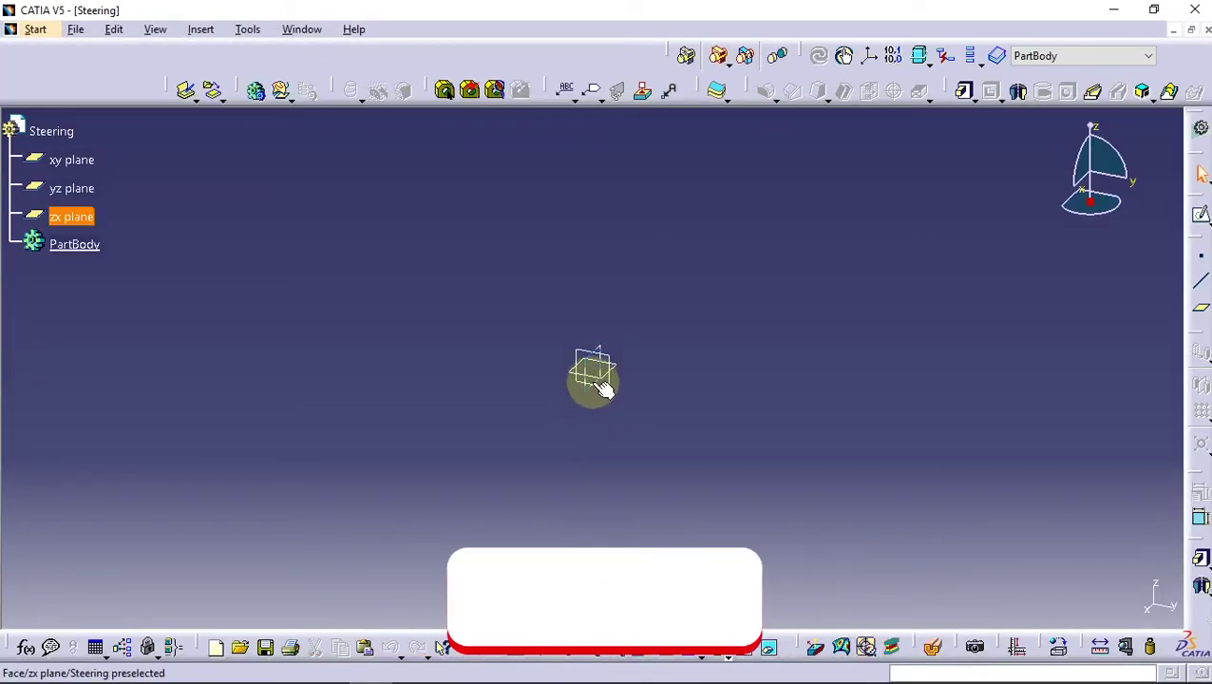
- On the xy plane, sketch an open profile with vertical, horizontal, slanted and vertical edges
left_click(84, 160)
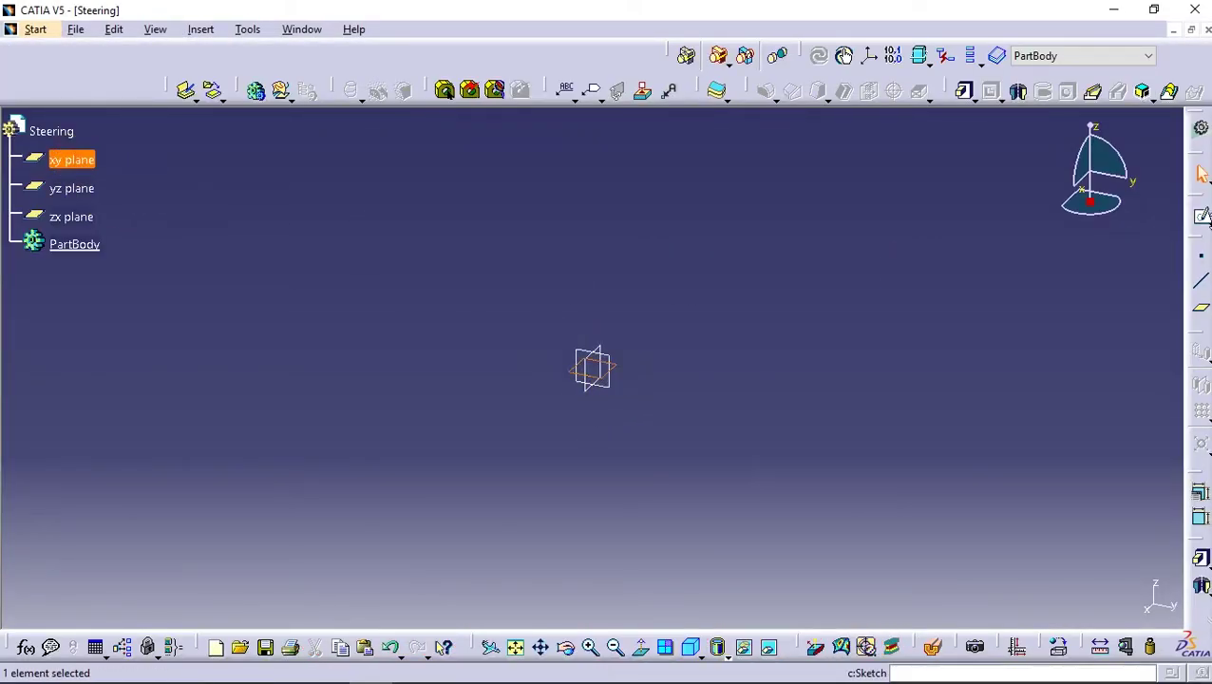
left_click(1202, 216)
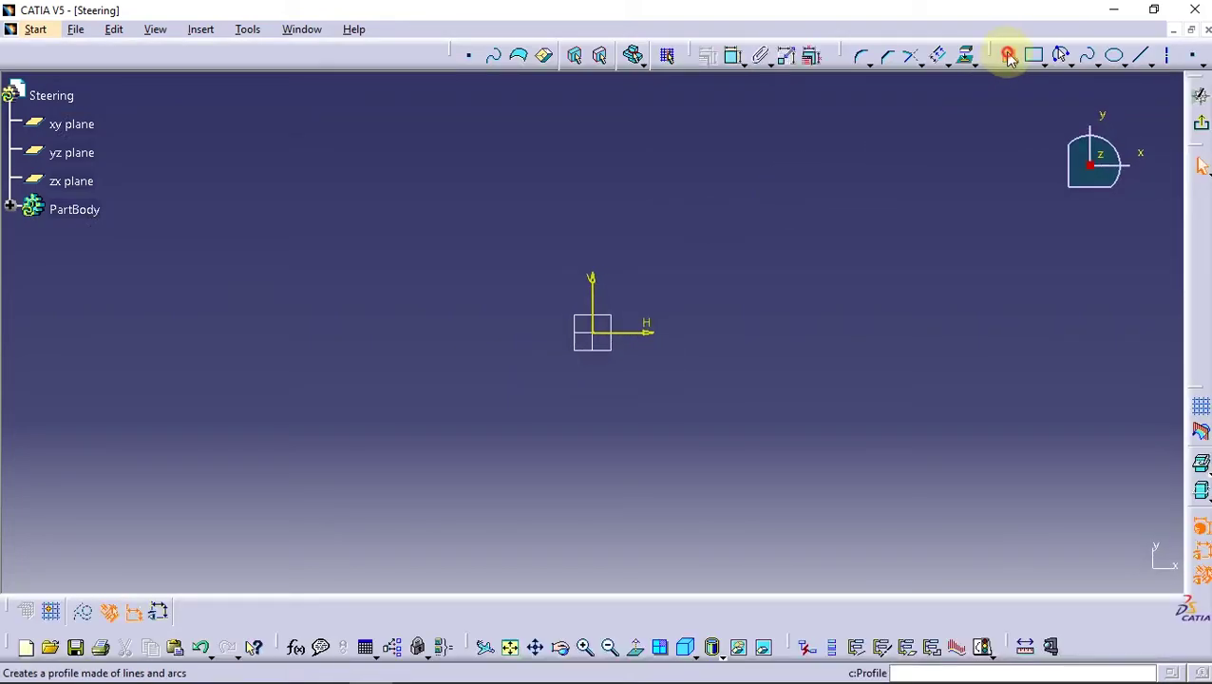
left_click(1009, 57)
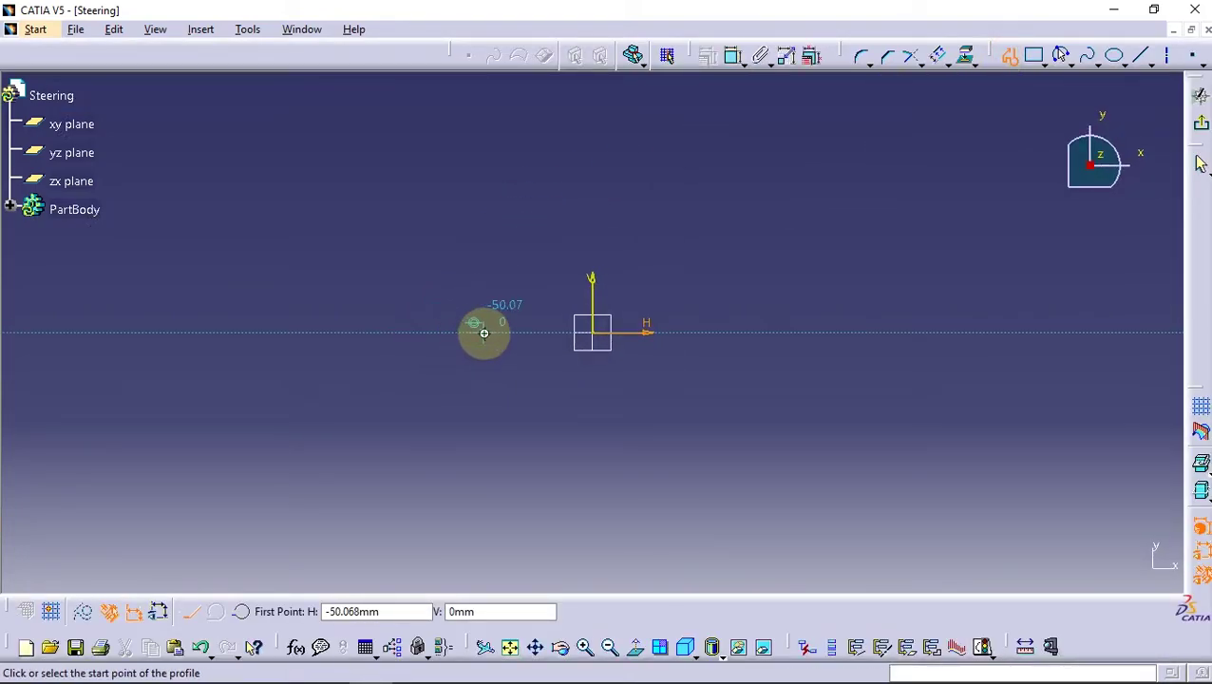
left_click(377, 332)
left_click(379, 213)
left_click(700, 214)
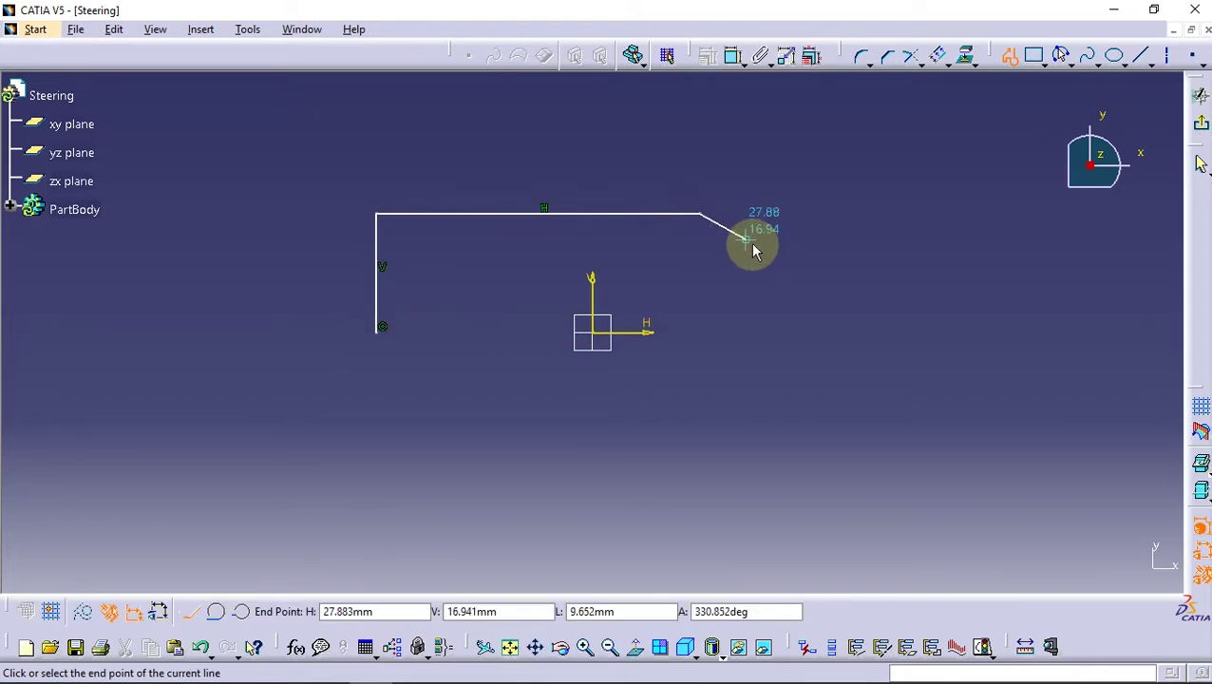
left_click(778, 264)
left_click(778, 330)
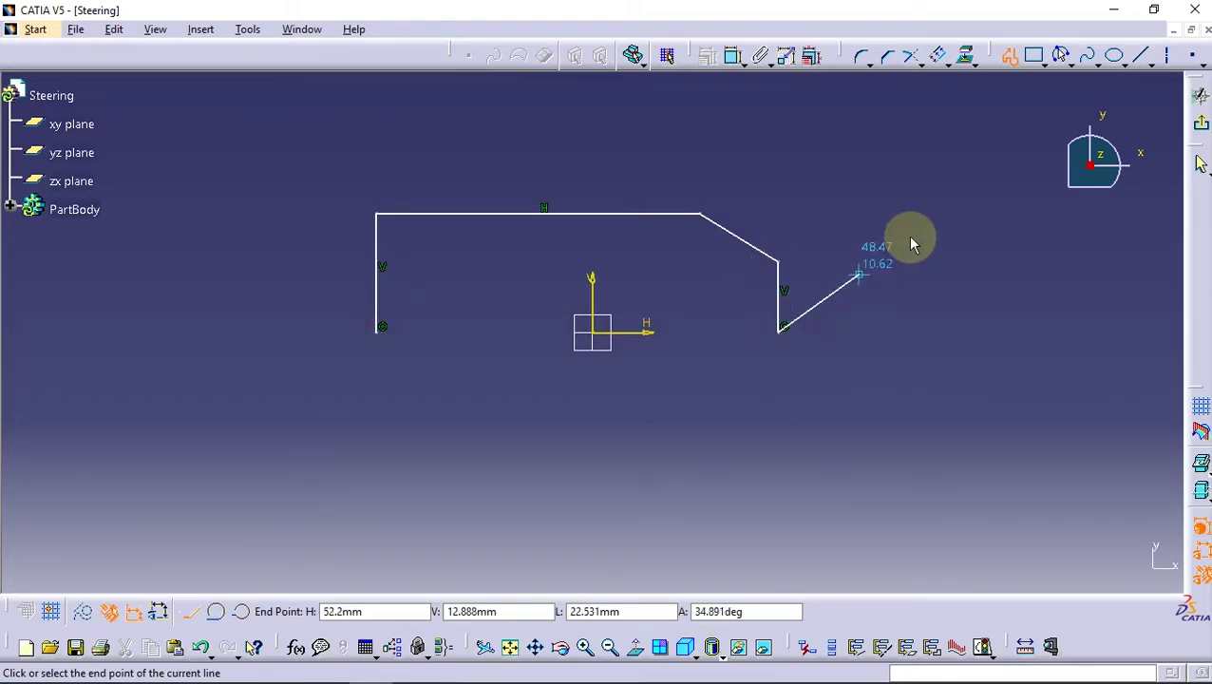
left_click(1011, 59)
- Mirror the profile about the horizontal axis to close the outline
left_click(973, 62)
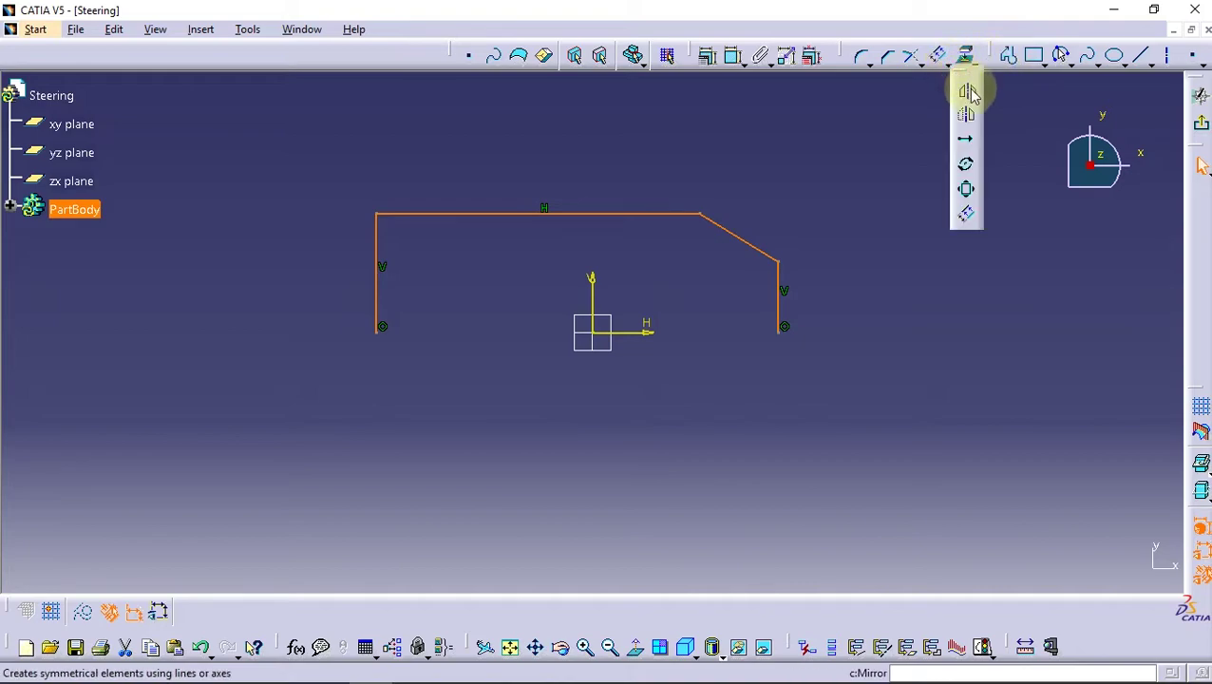
left_click(967, 92)
left_click(649, 330)
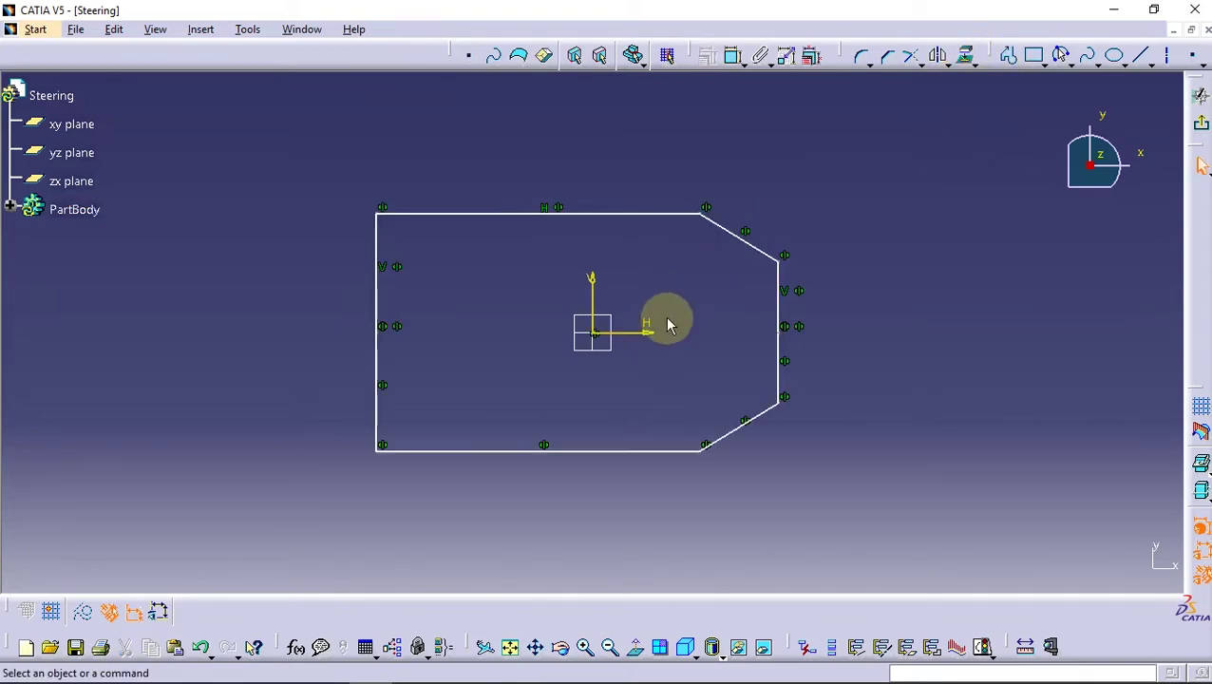
- Dimension the outline height as 40 and the right vertical edge as 17.6
left_click(733, 57)
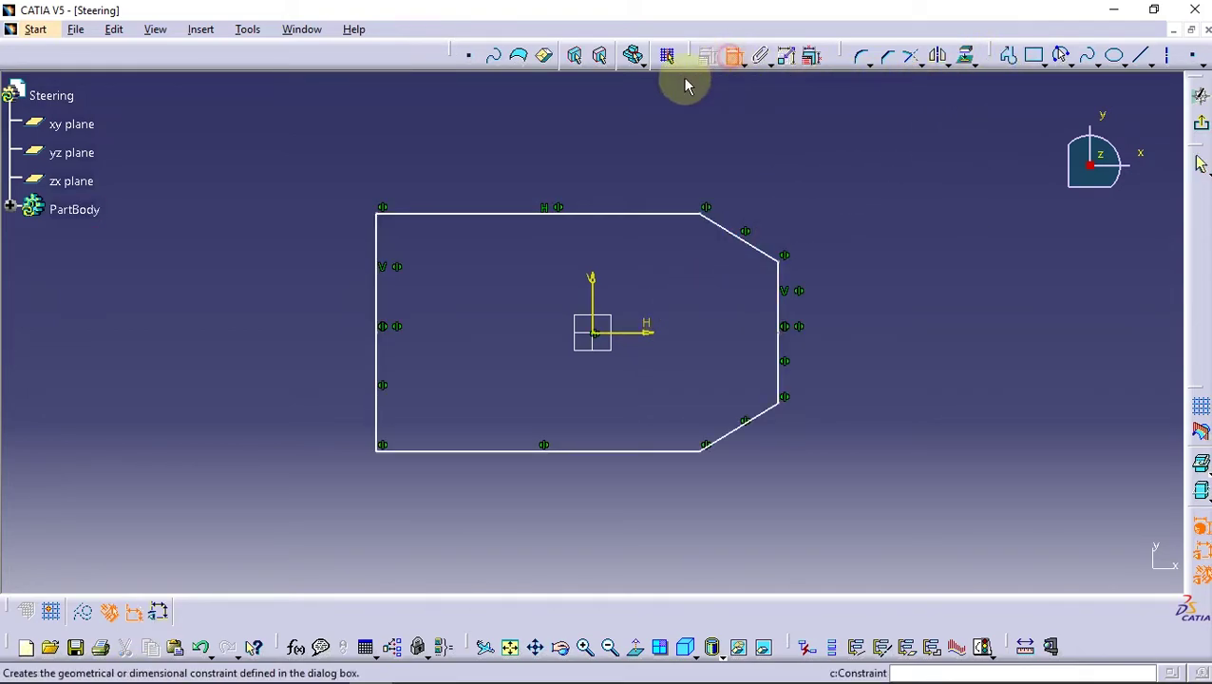
left_click(394, 214)
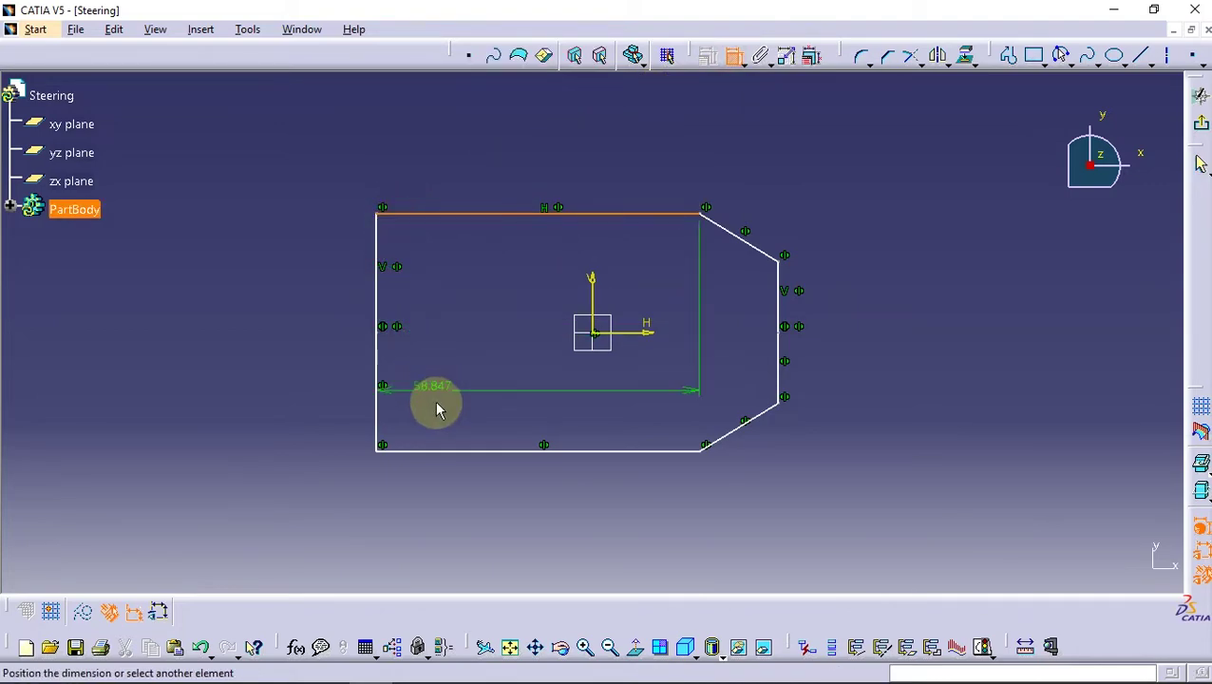
left_click(433, 450)
left_click(282, 326)
double_click(284, 325)
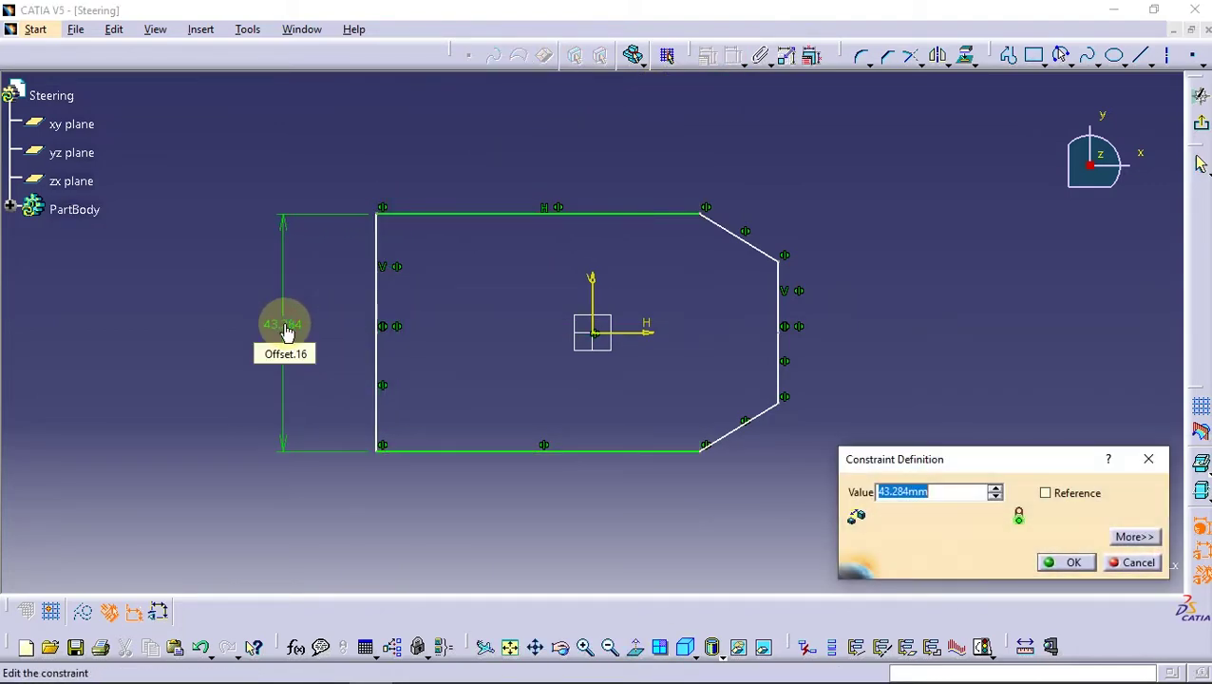
key("Return")
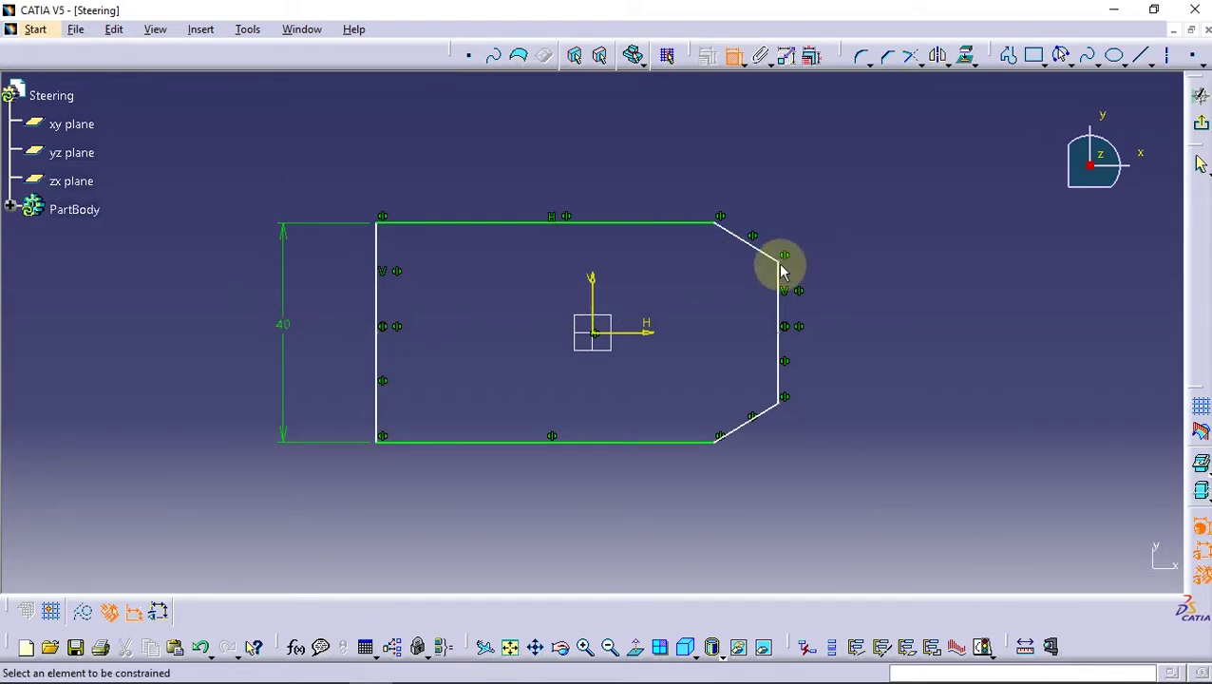
left_click(781, 397)
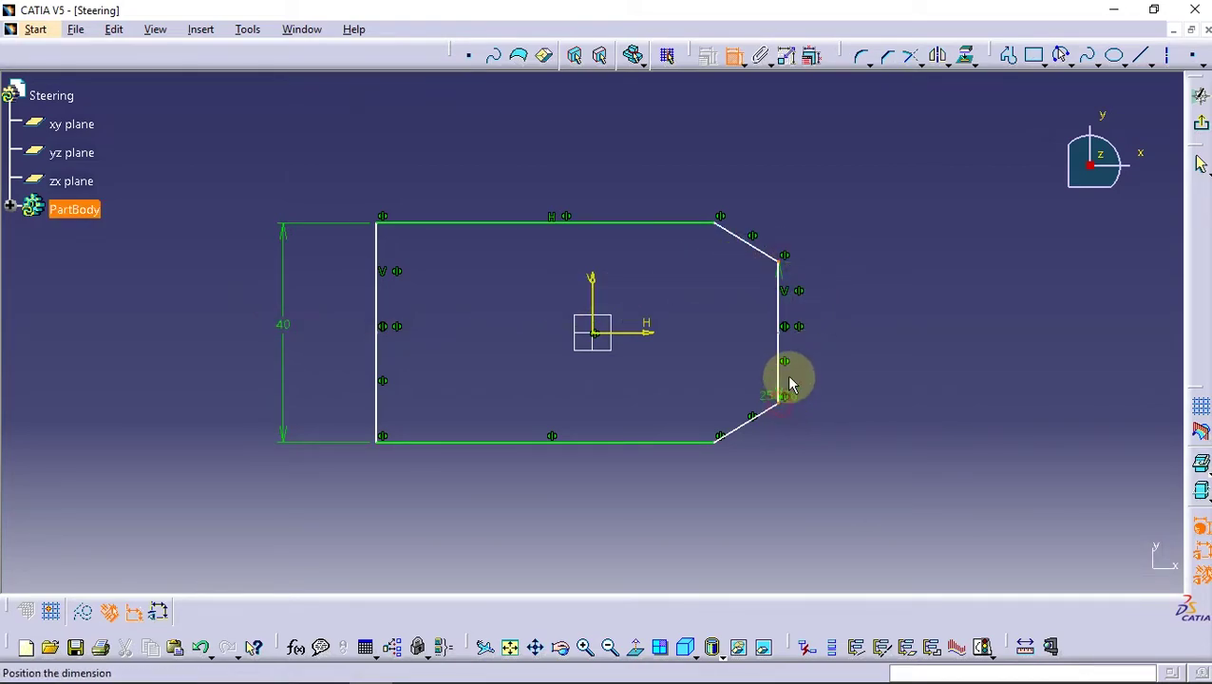
left_click(910, 327)
double_click(908, 331)
type("17.6")
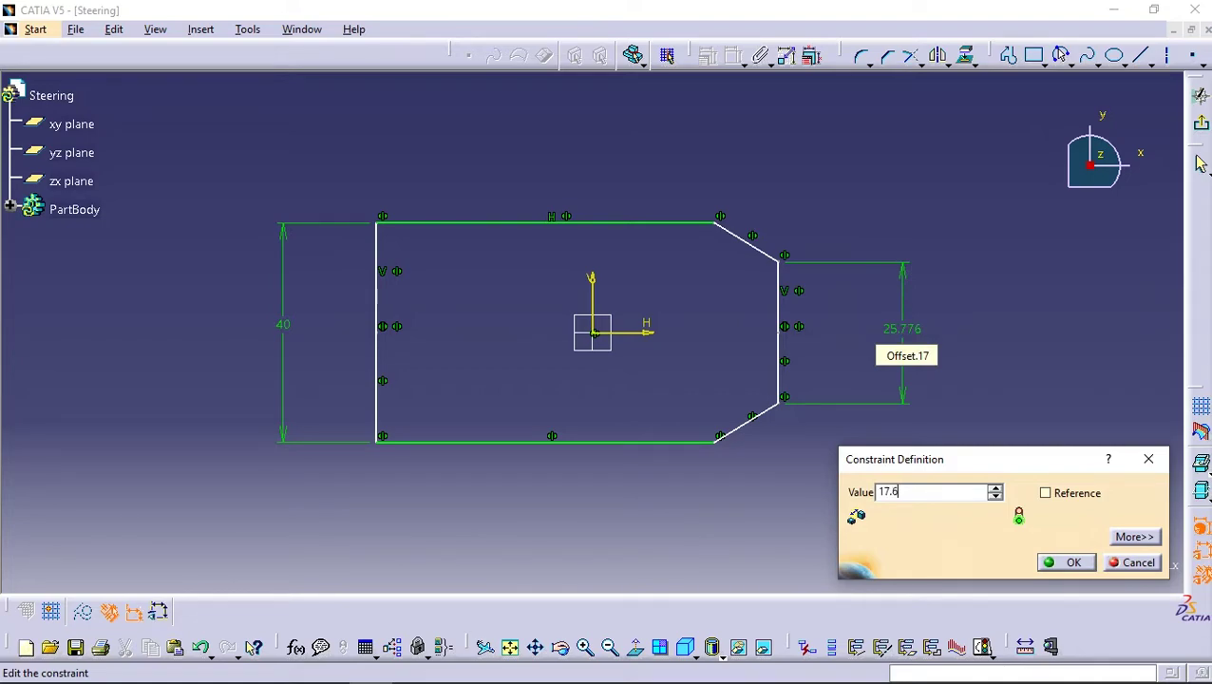
key("Return")
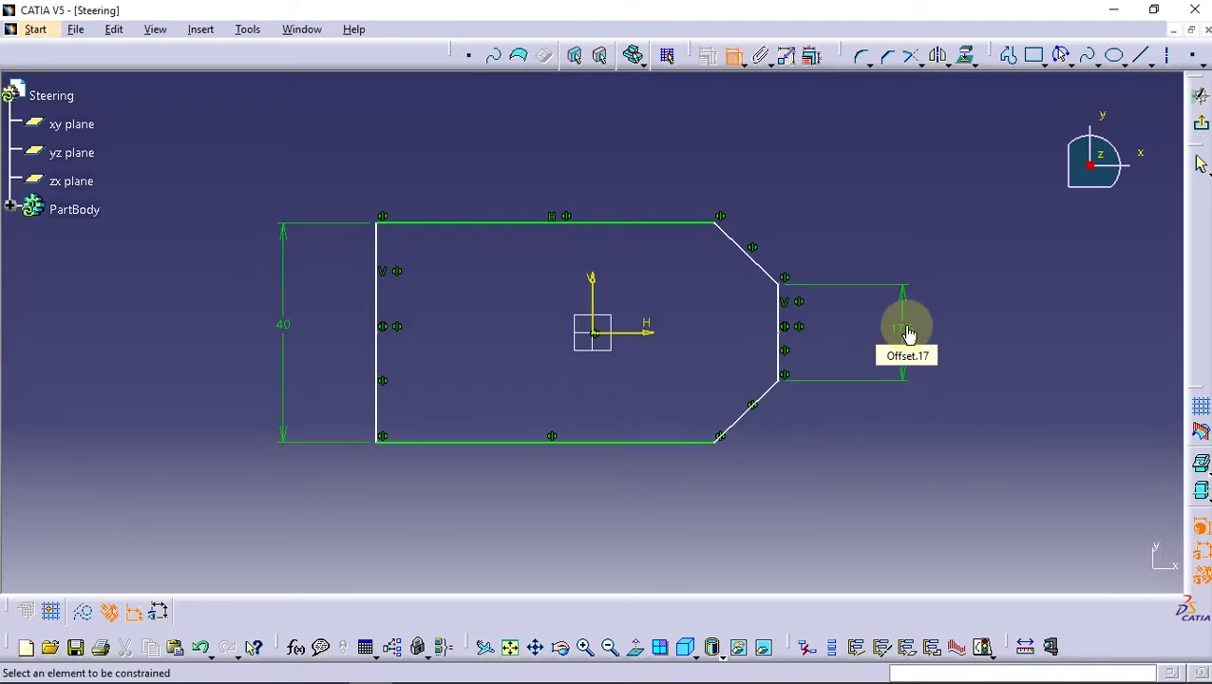
- Dimension the top edge as 45 and the overall width as 70
left_click(452, 226)
double_click(466, 154)
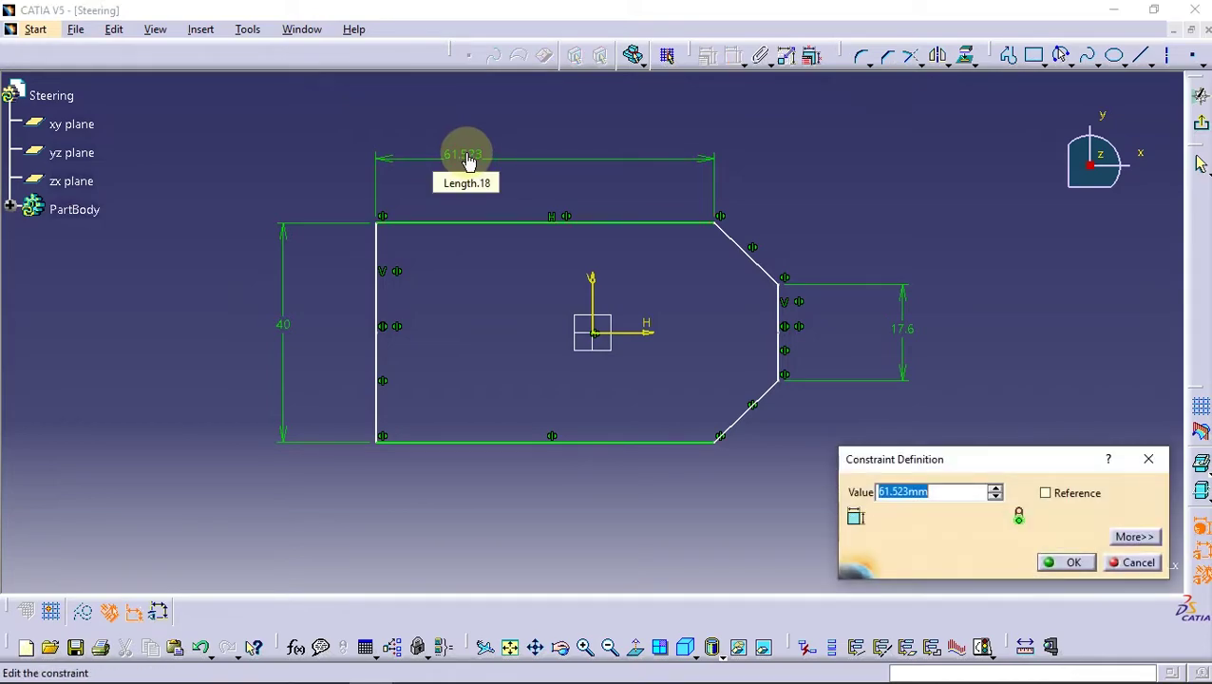
type("45")
key("Return")
left_click(787, 288)
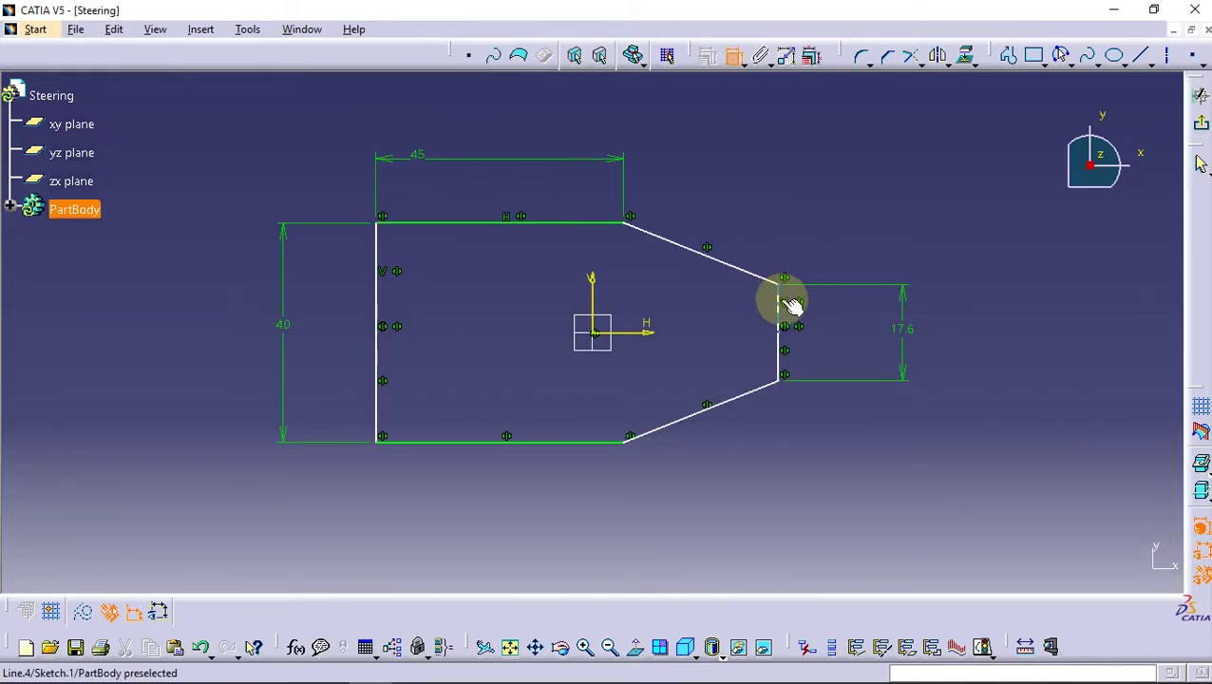
left_click(792, 304)
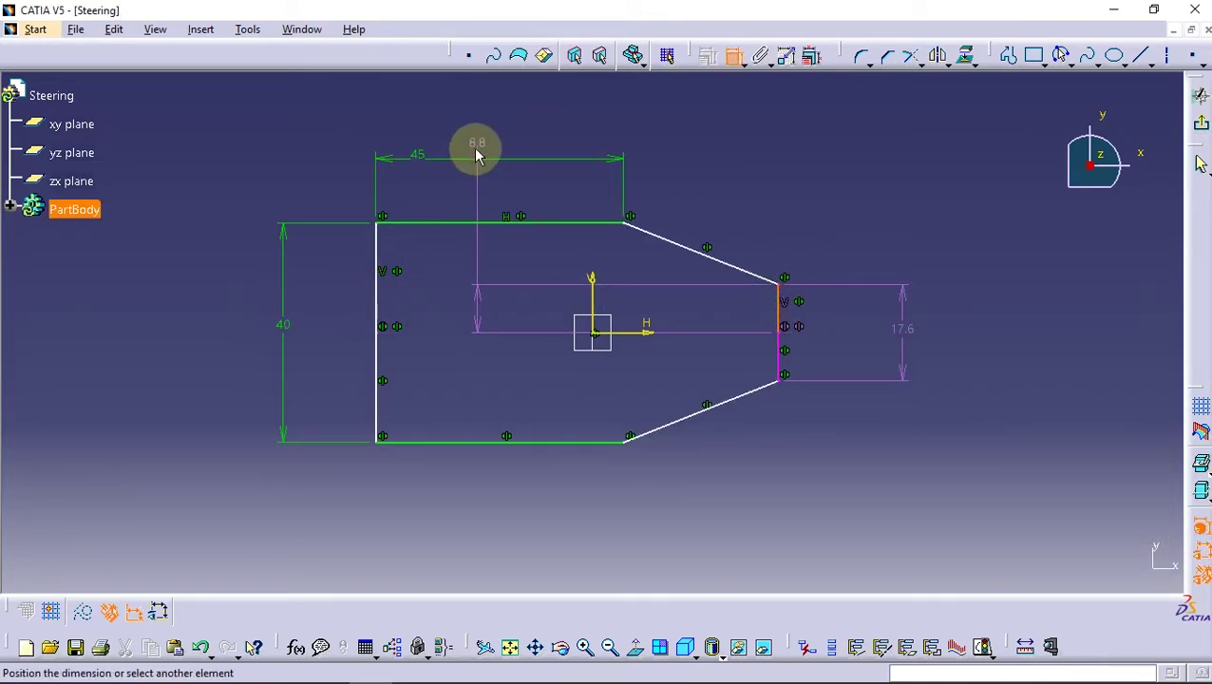
left_click(733, 59)
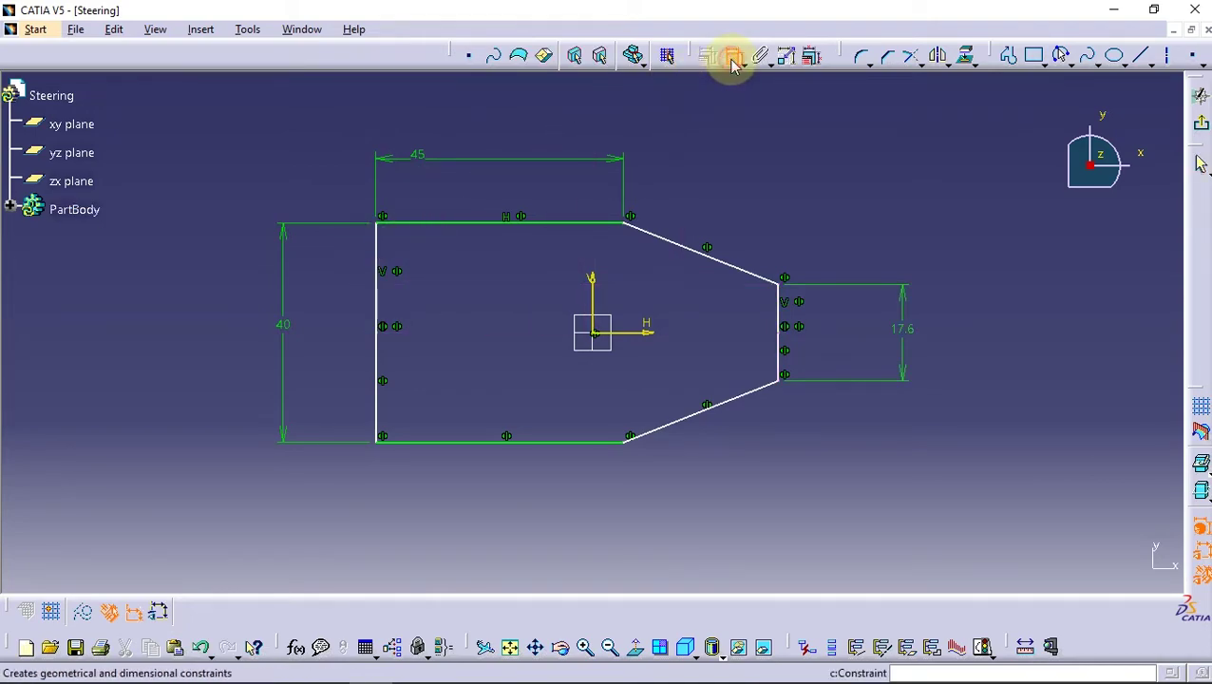
left_click(791, 306)
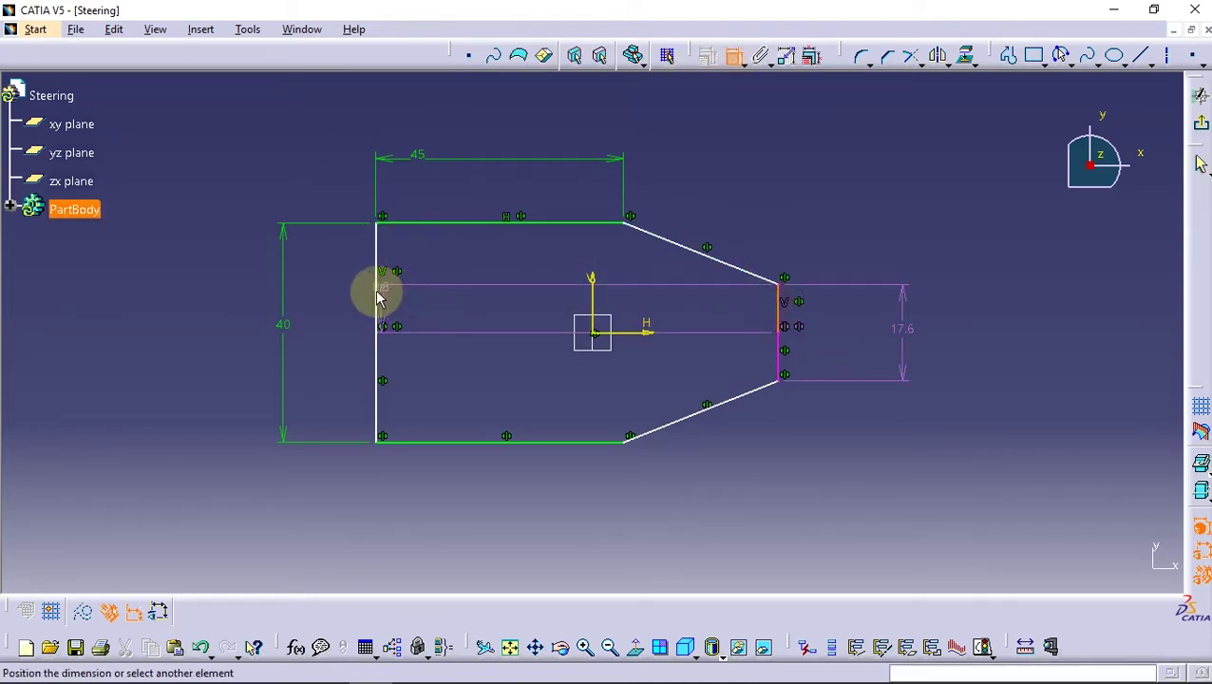
left_click(385, 291)
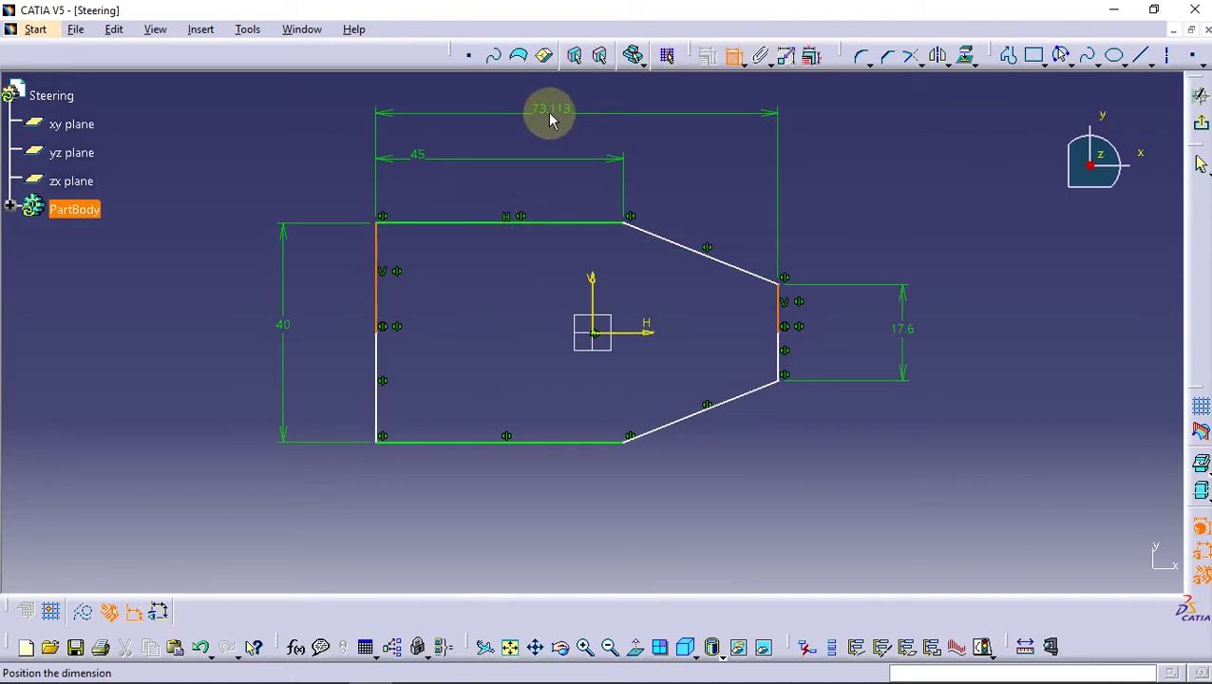
double_click(551, 107)
type("70")
key("Return")
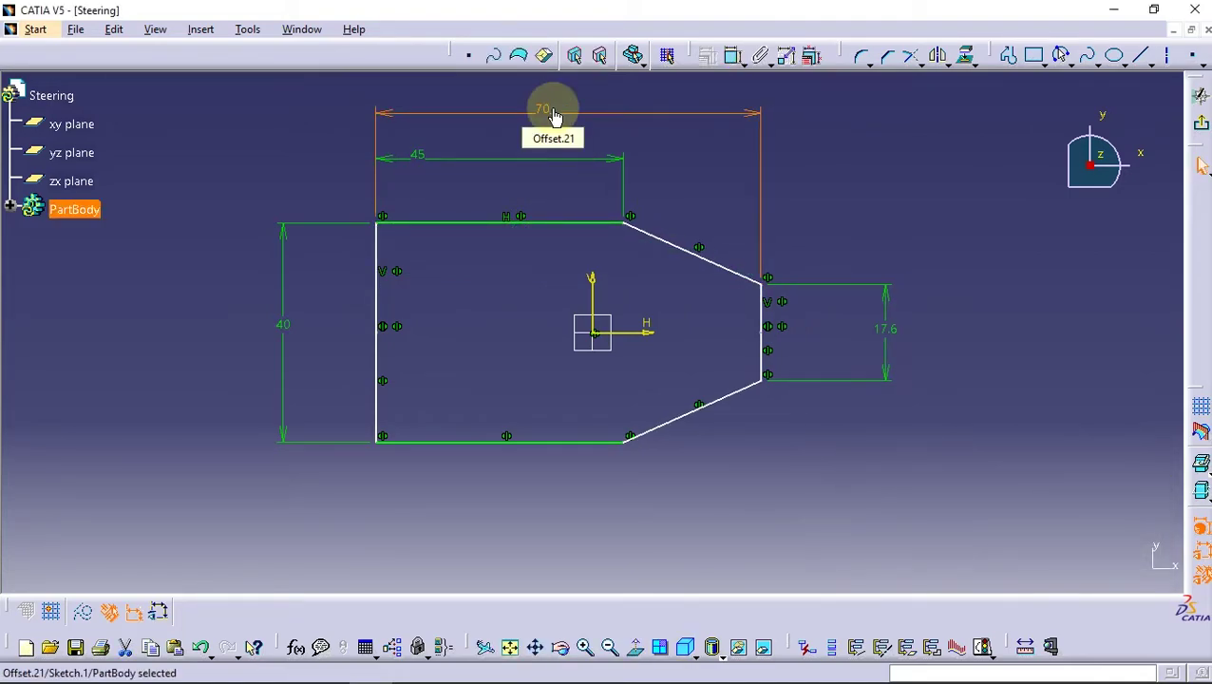
- Set the left edge 35 from the vertical axis
left_click(591, 306)
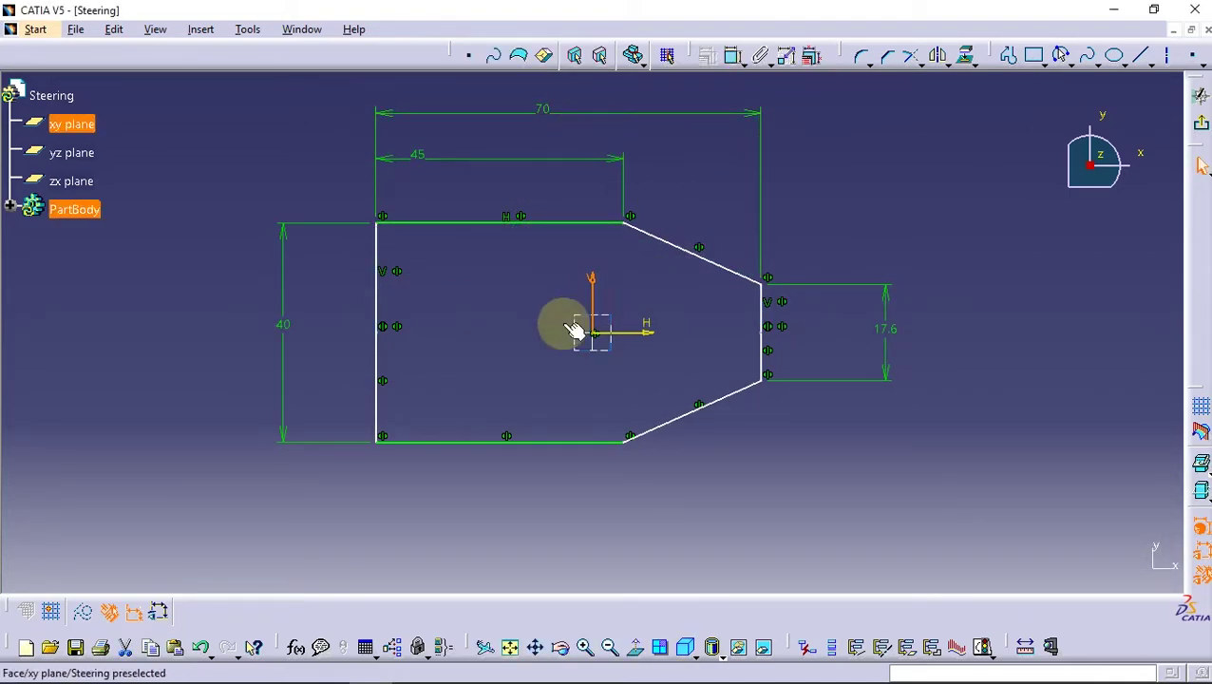
left_click(731, 56)
left_click(383, 304)
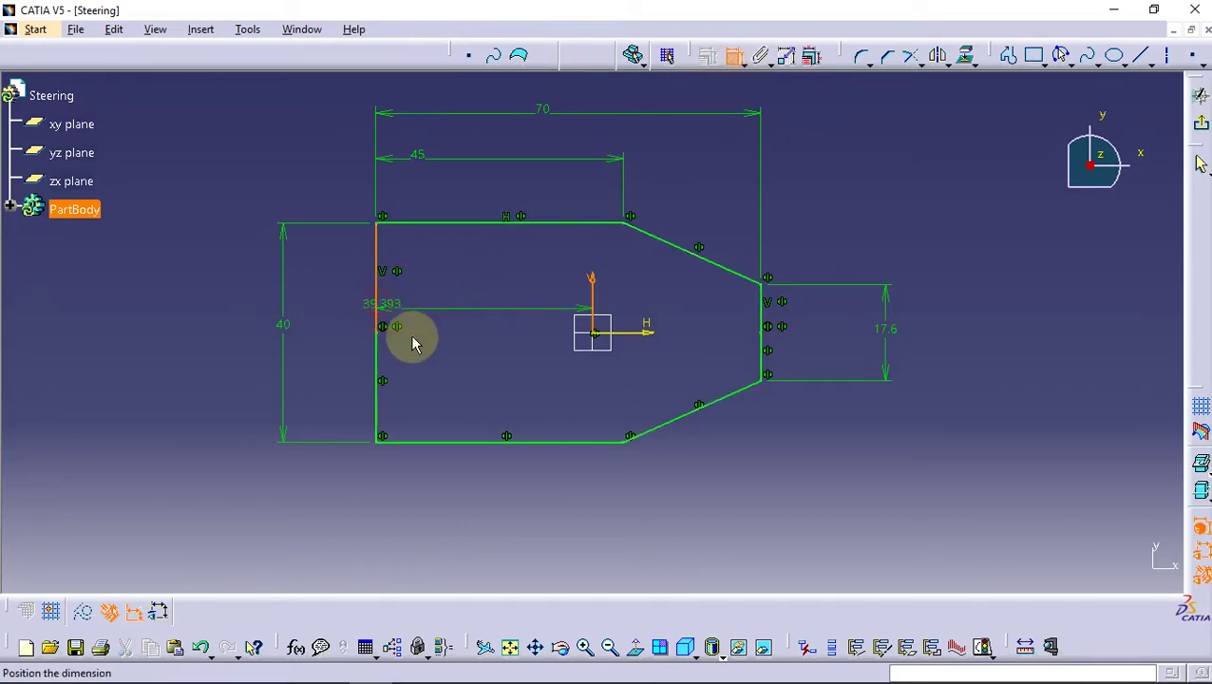
double_click(454, 490)
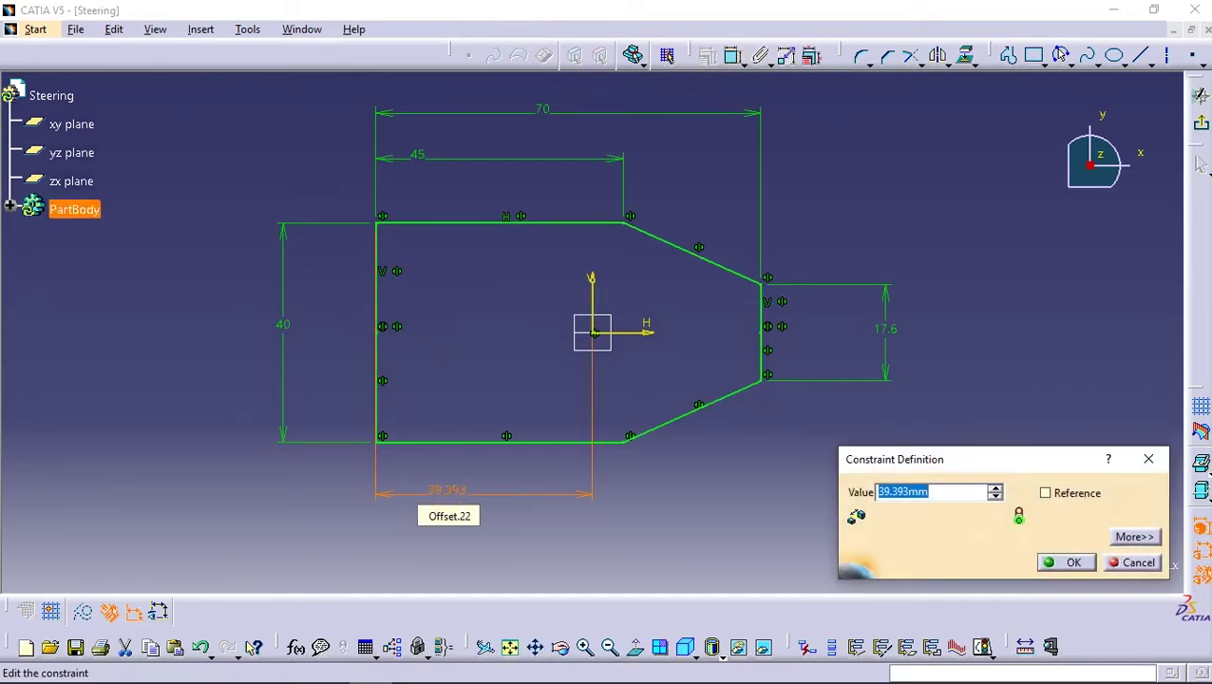
type("35")
key("Return")
- Round the top-left, bottom-left and bottom-right corners with the Corner tool
left_click(869, 57)
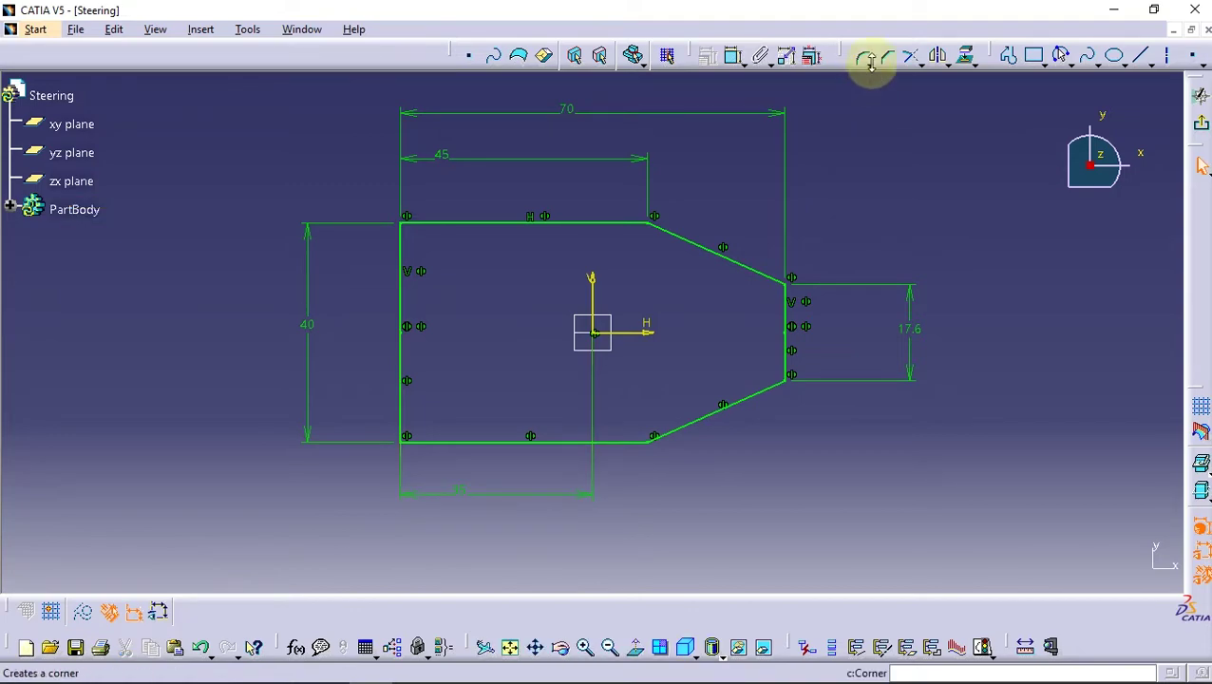
left_click(407, 226)
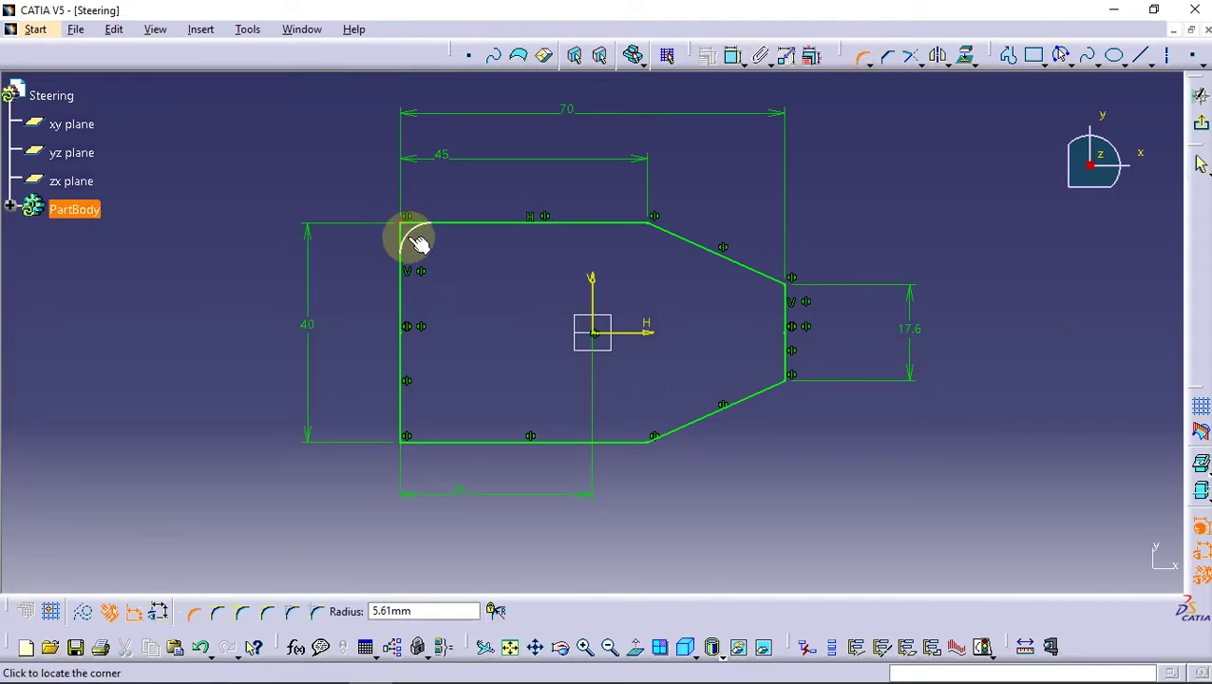
left_click(415, 245)
left_click(663, 393)
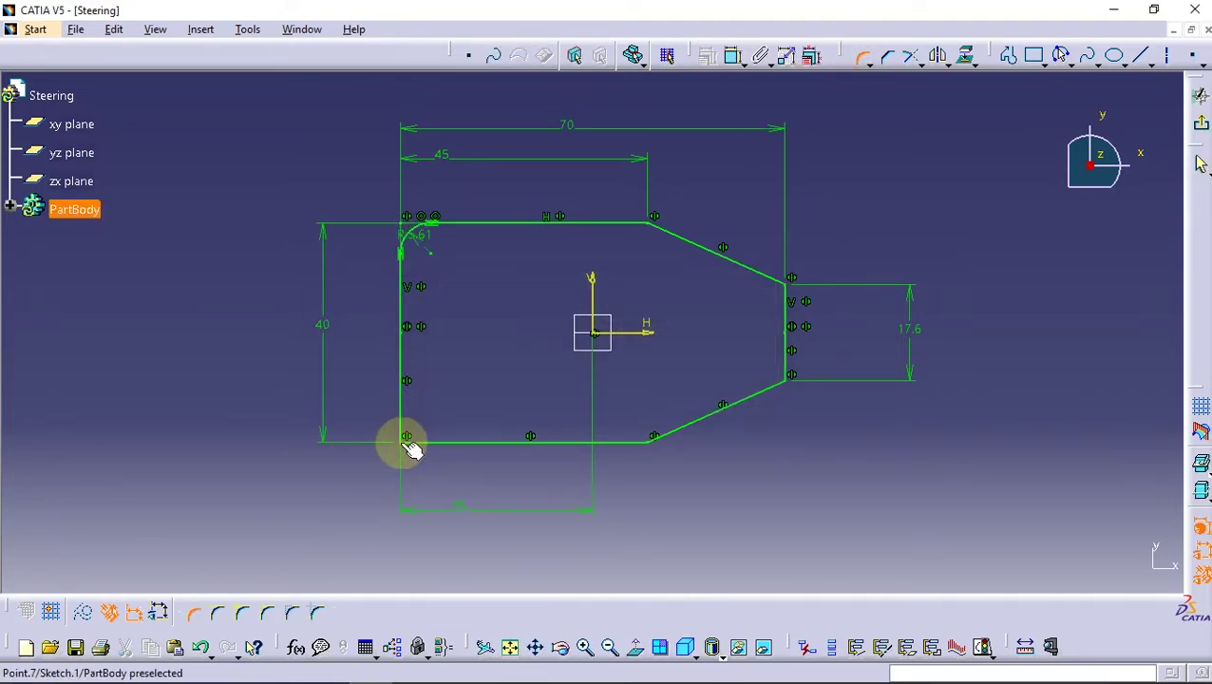
left_click(407, 439)
left_click(420, 439)
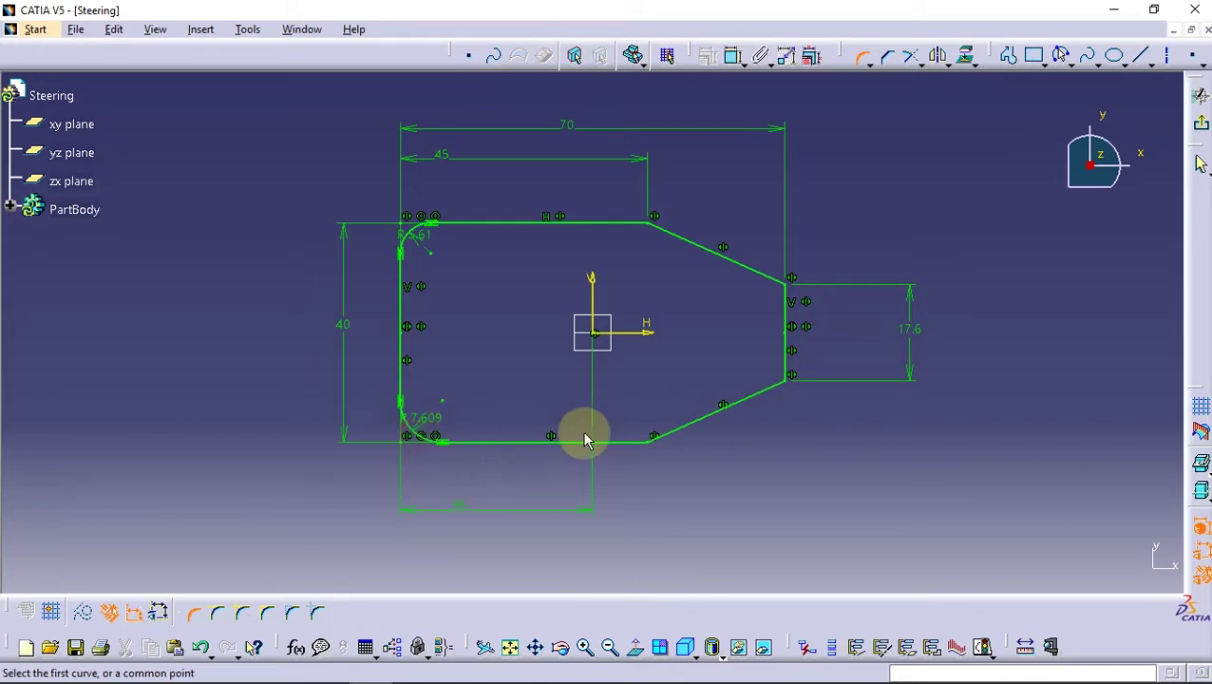
left_click(651, 438)
left_click(657, 443)
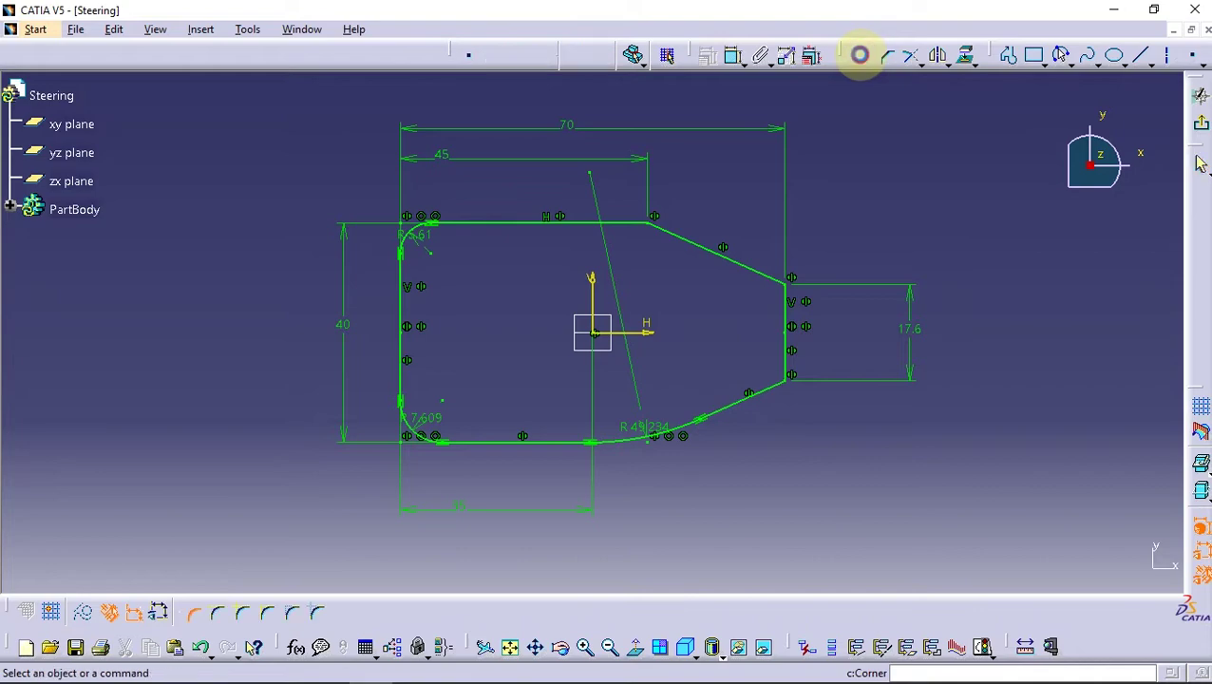
- Round the top slanted vertex and the upper-right and lower-right vertices
left_click(860, 54)
left_click(646, 223)
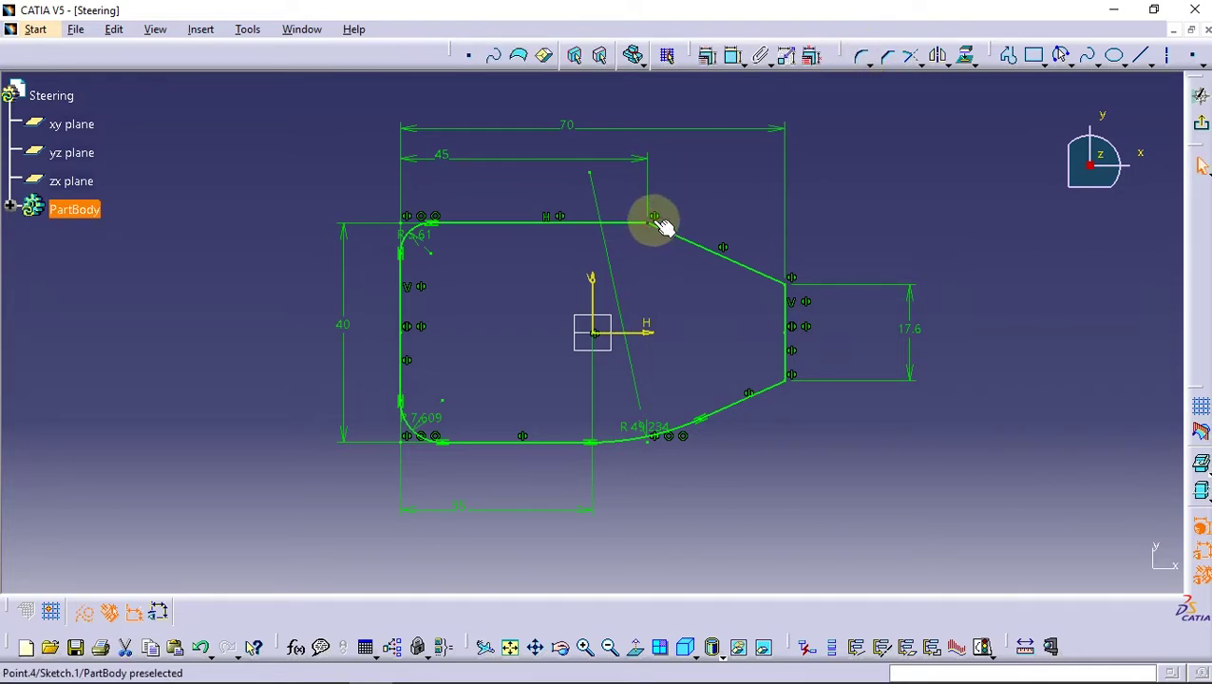
left_click(860, 55)
left_click(653, 222)
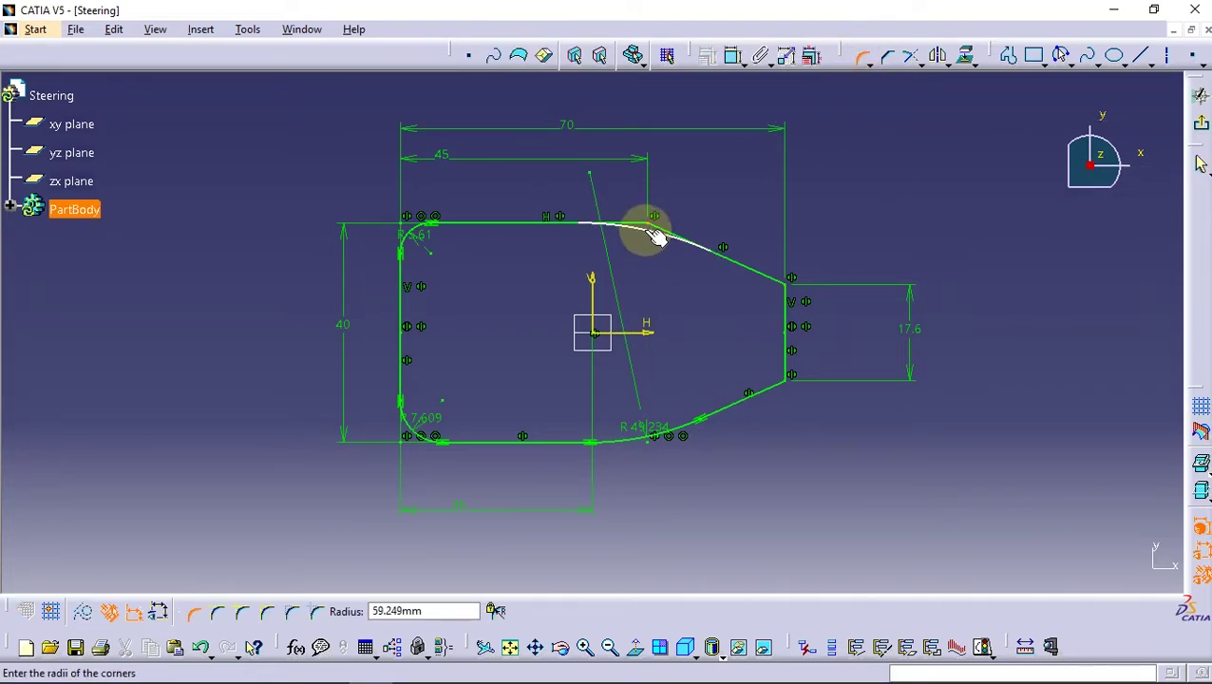
left_click(655, 237)
left_click(788, 281)
left_click(784, 295)
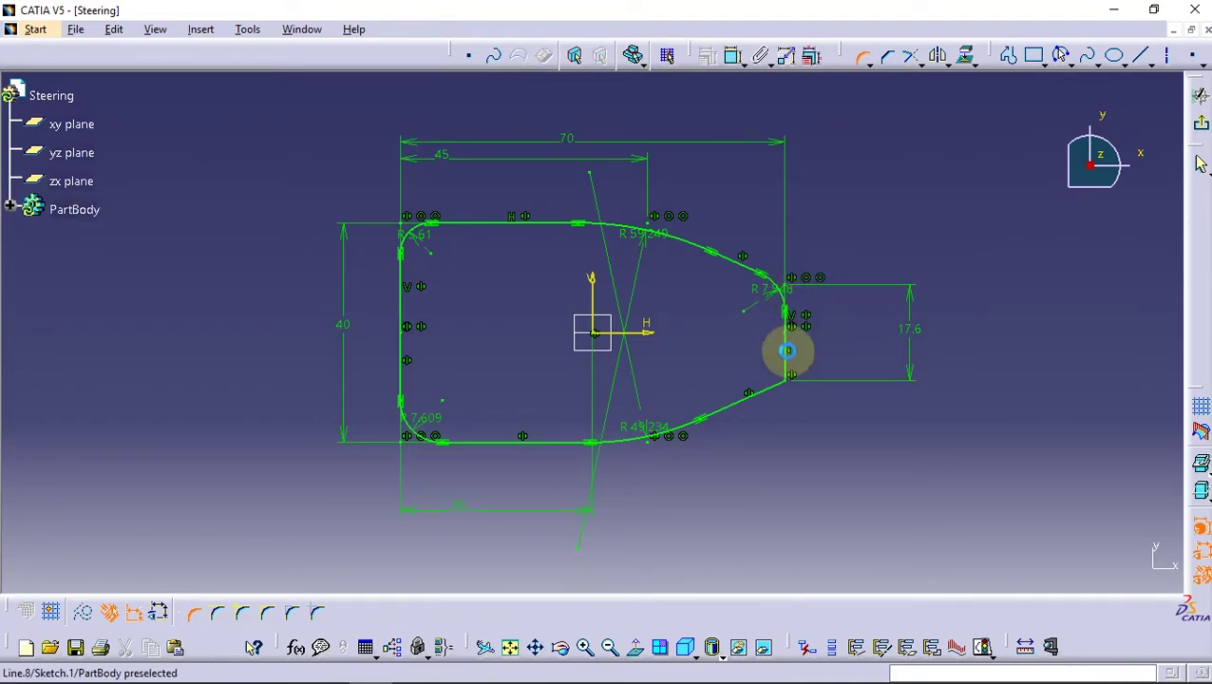
left_click(786, 376)
left_click(784, 383)
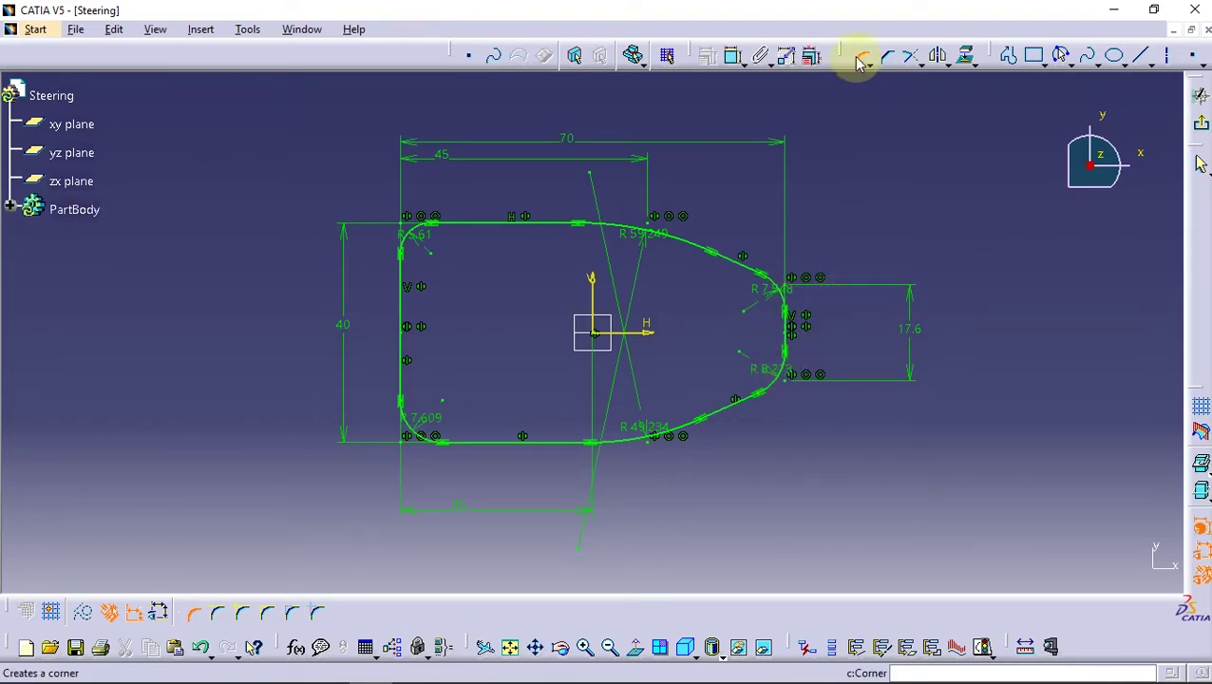
- Set both right-hand corner radii to 8
left_click_drag(760, 288, 835, 239)
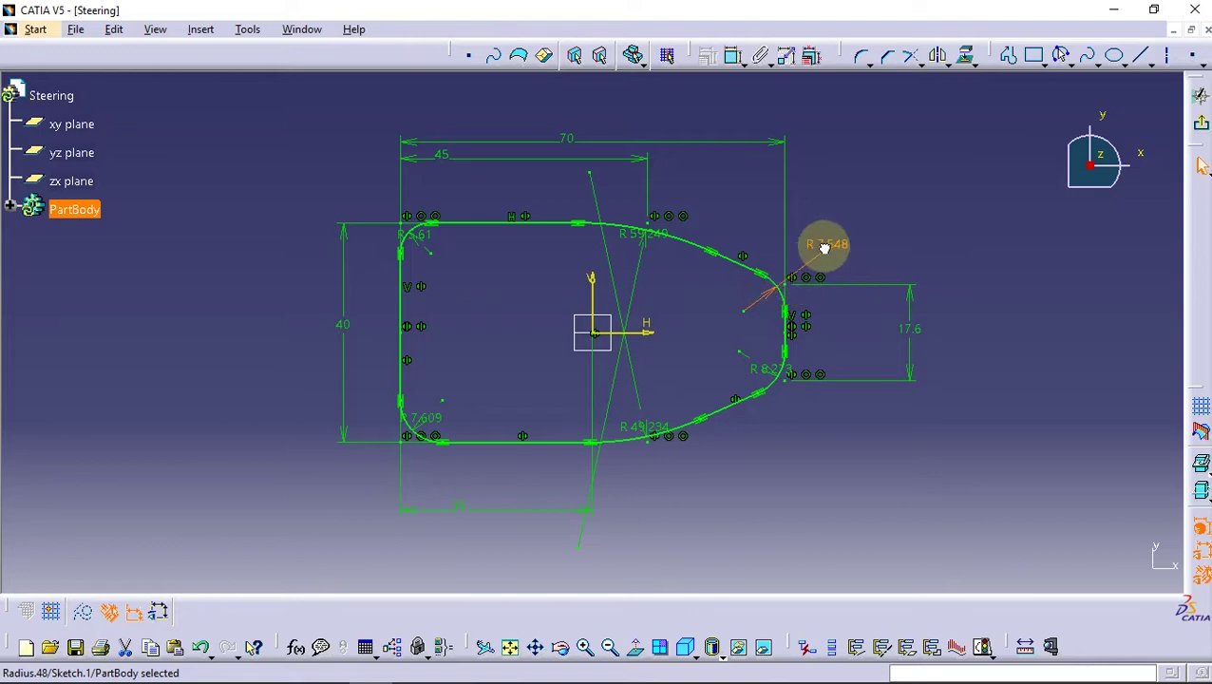
double_click(835, 240)
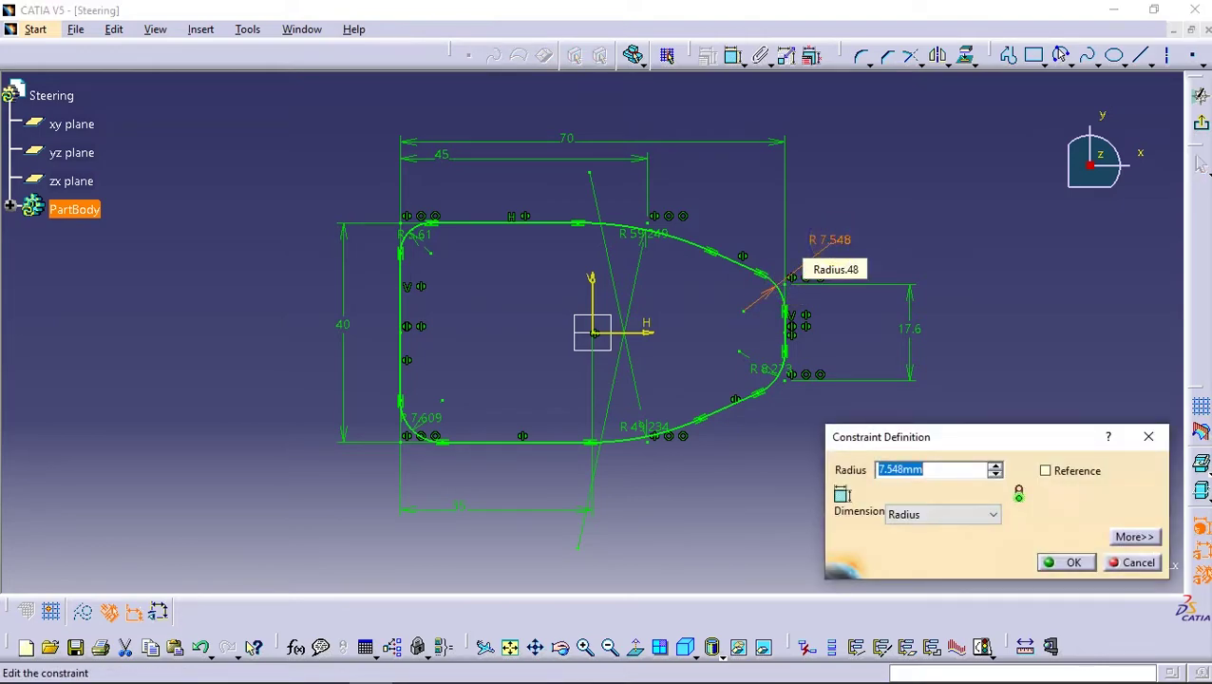
type("8")
key("Return")
left_click_drag(777, 376, 839, 433)
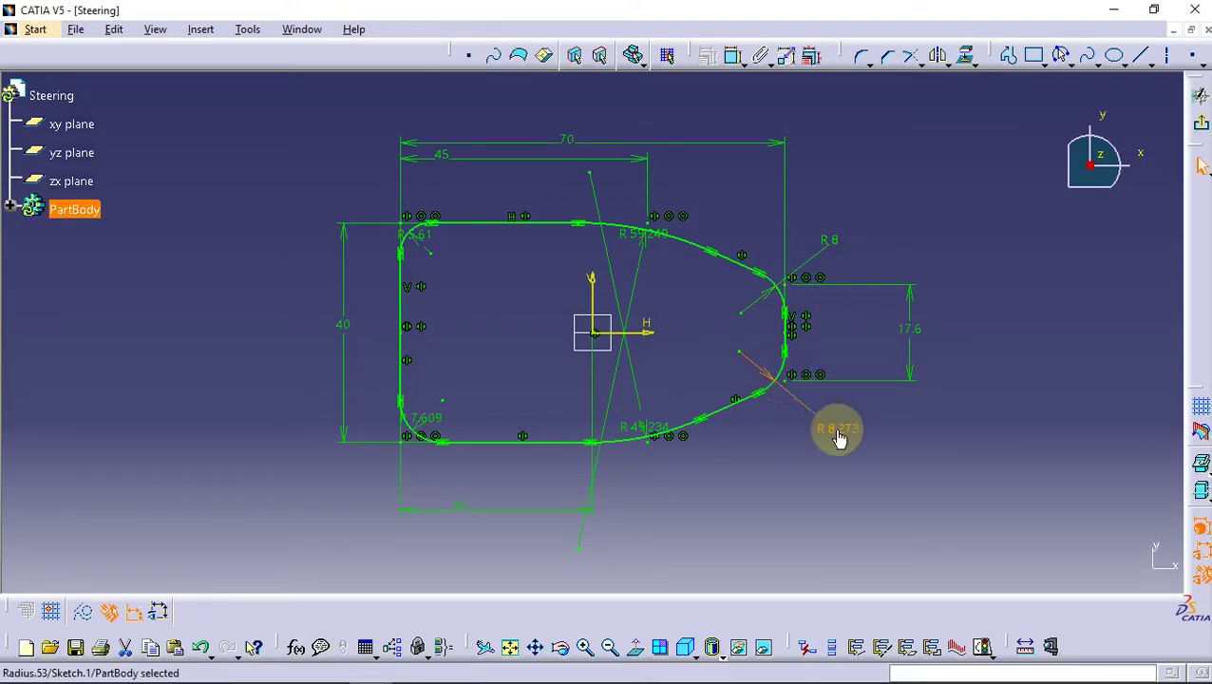
double_click(839, 432)
type("8")
key("Return")
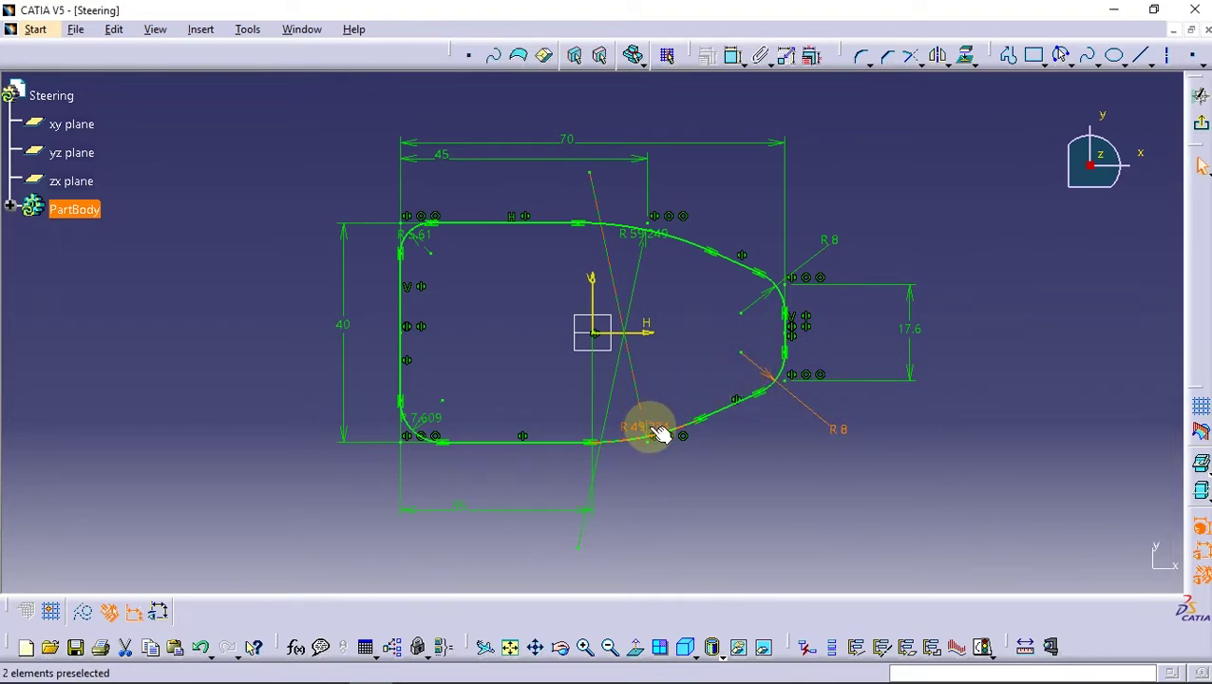
- Set the lower and upper long arcs (R45.234, R59.249) to radius 26
left_click_drag(649, 425, 670, 487)
double_click(669, 488)
type("26")
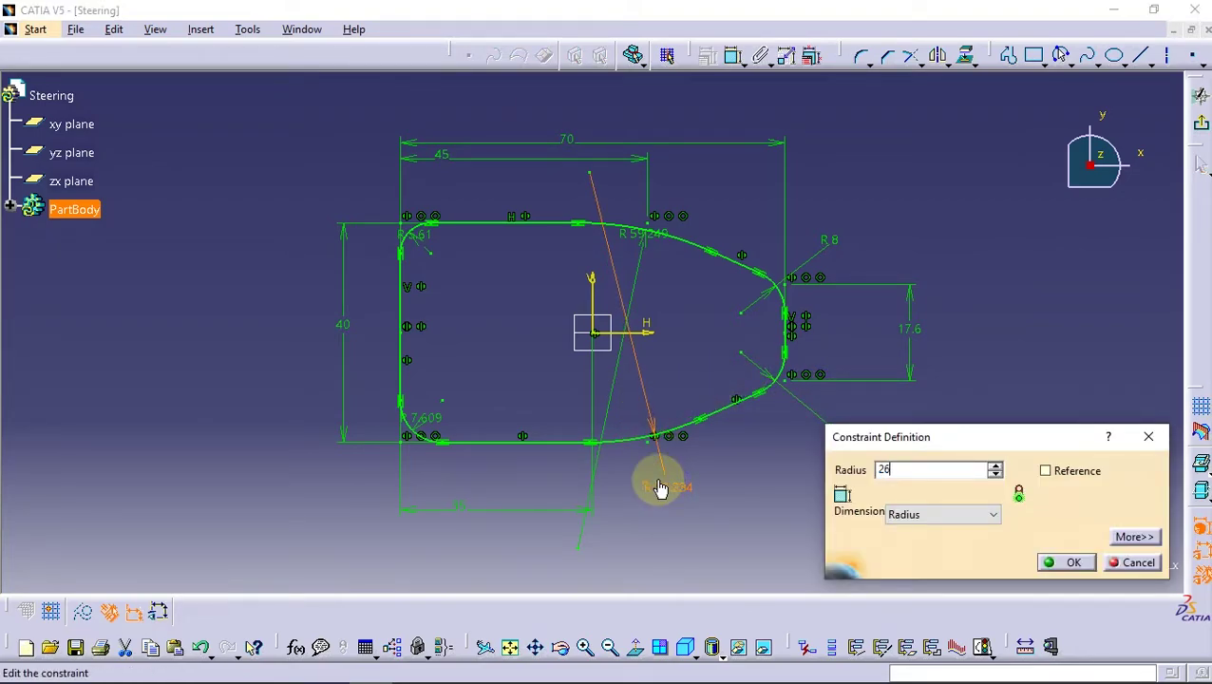
key("Return")
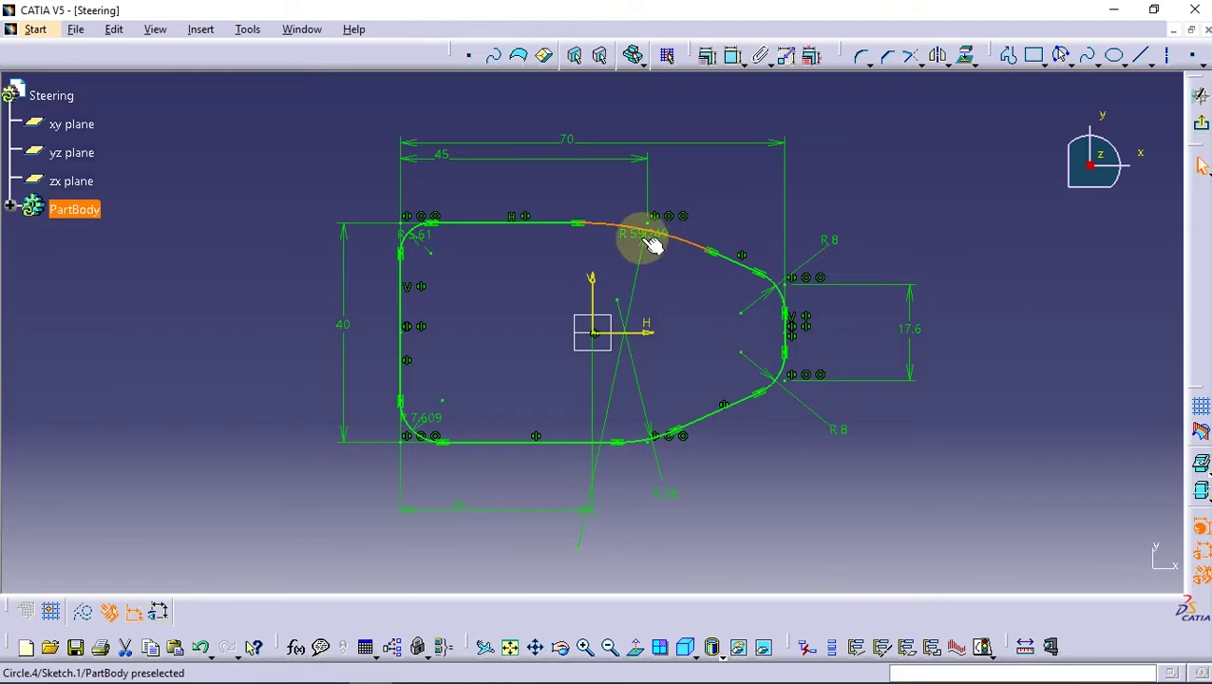
left_click_drag(652, 244, 698, 176)
double_click(698, 176)
type("26")
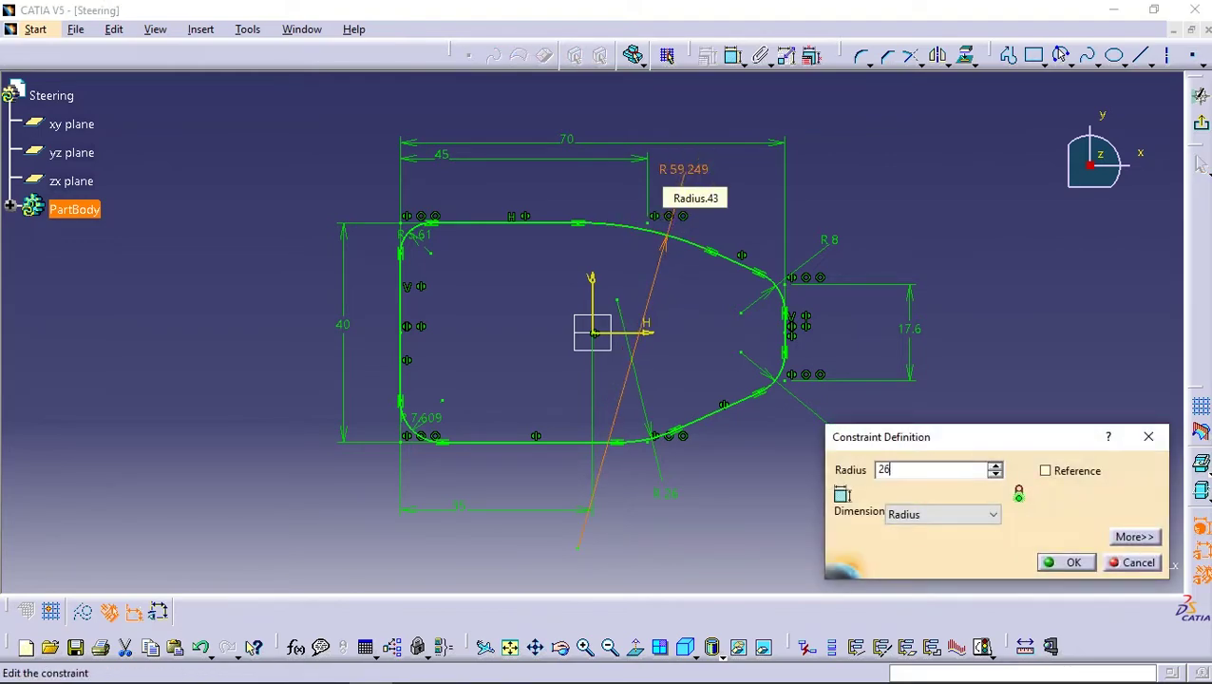
key("Return")
- Set both left corner radii to 6 and exit the sketch
left_click_drag(419, 236, 351, 189)
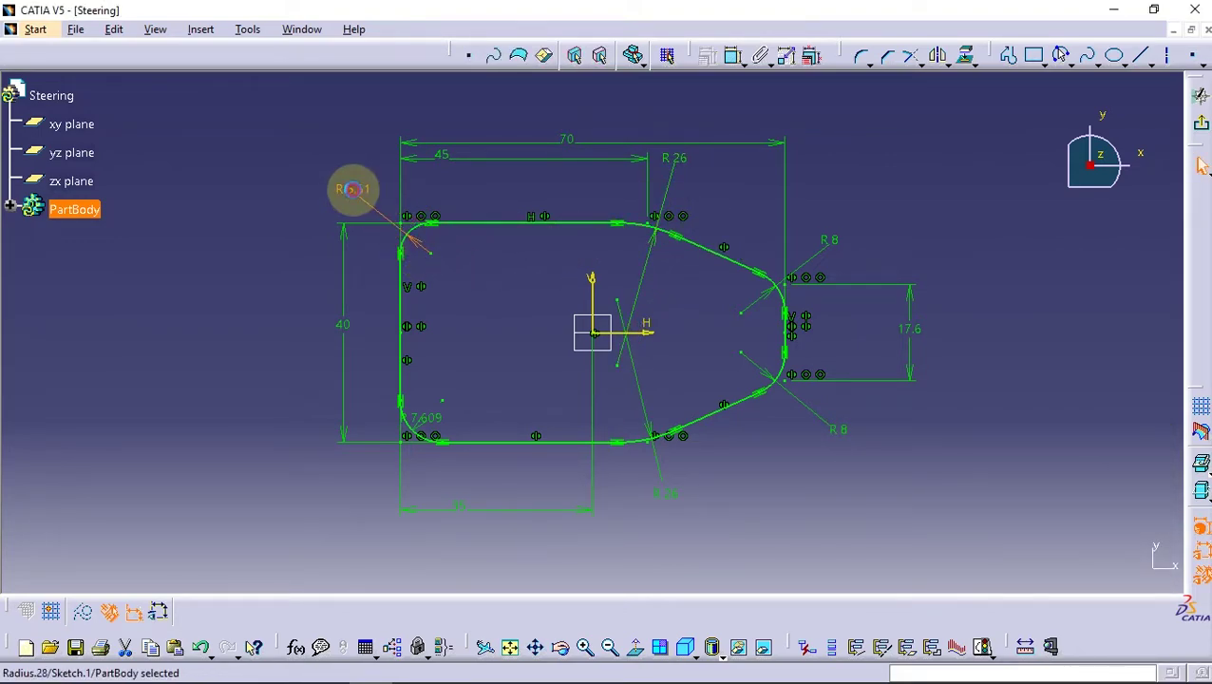
double_click(352, 189)
type("6")
key("Return")
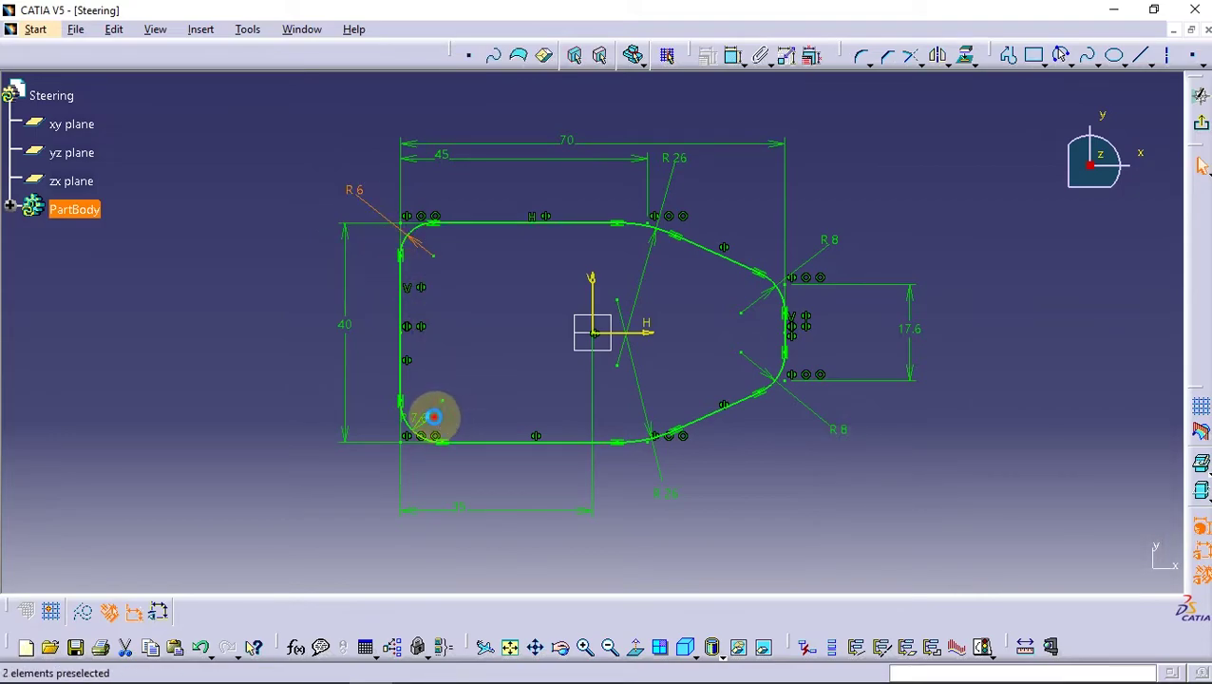
left_click_drag(434, 416, 344, 495)
double_click(344, 495)
type("6mm")
key("Return")
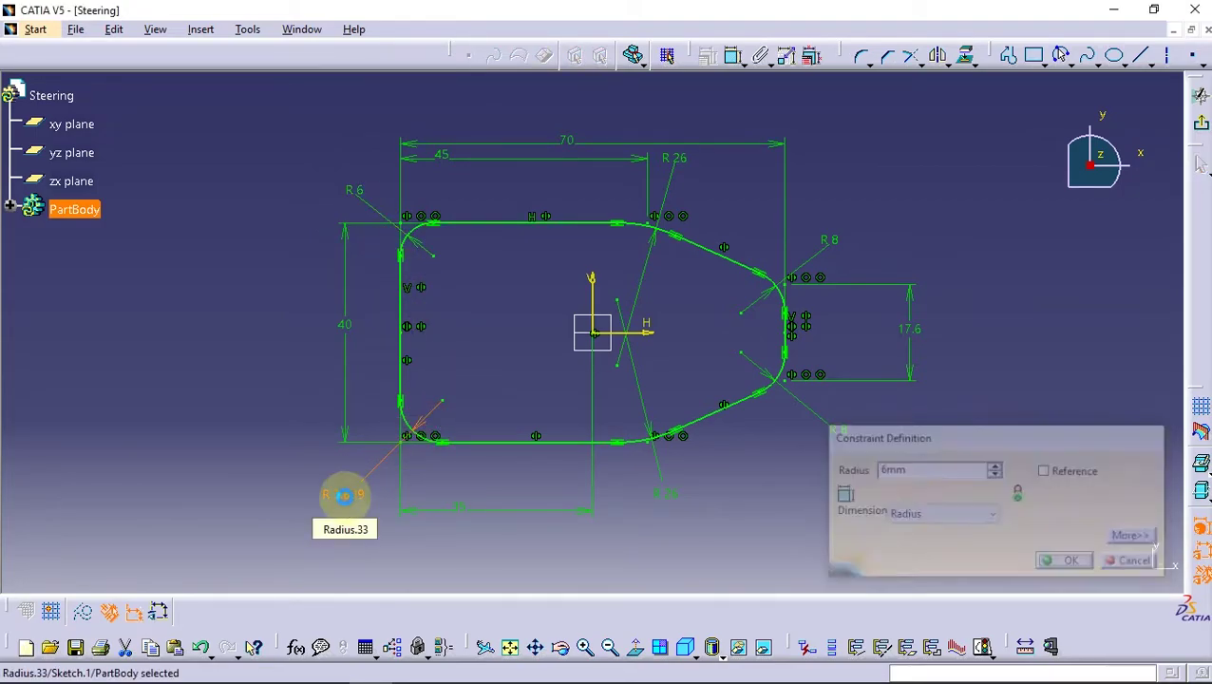
left_click(1199, 123)
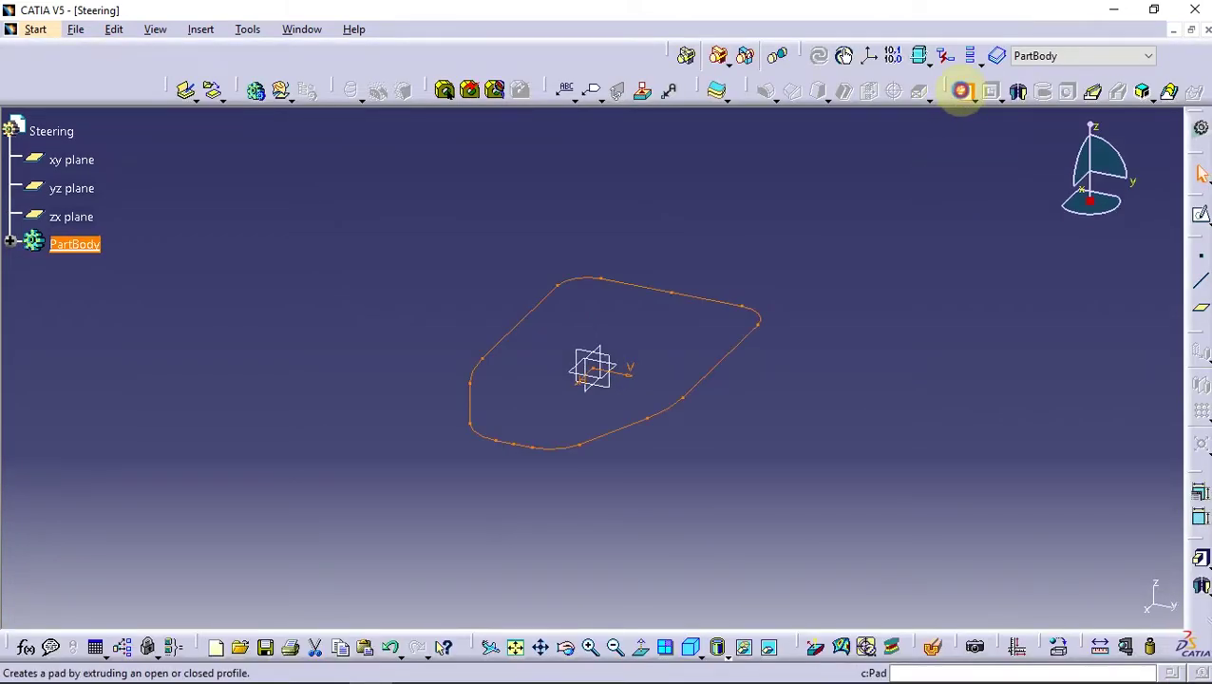
- Pad the lever profile 10 mm with mirrored extent, then begin a zx-plane sketch
left_click(966, 90)
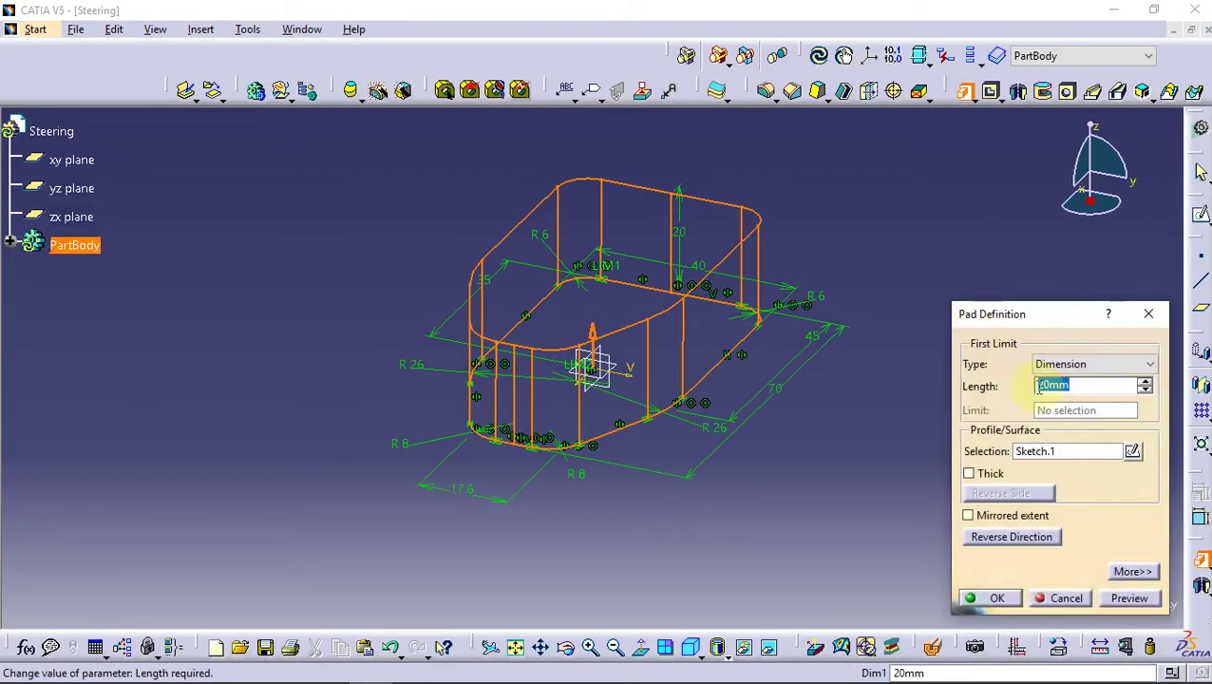
left_click(982, 518)
left_click(996, 597)
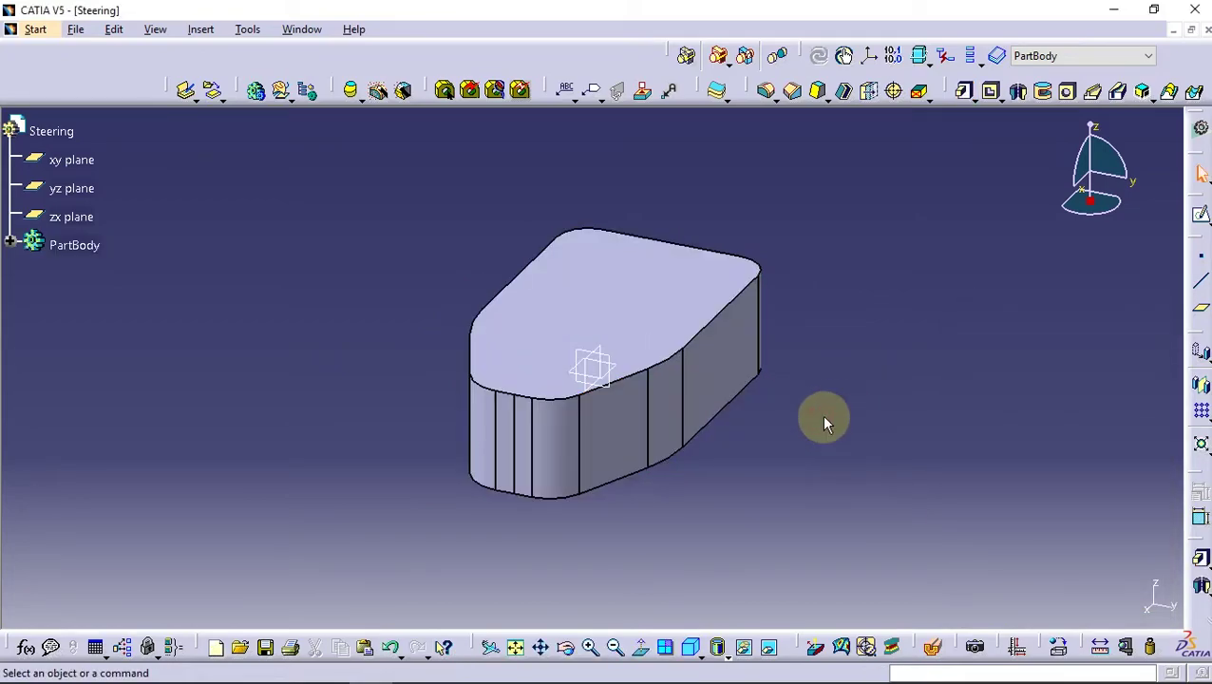
left_click(1202, 217)
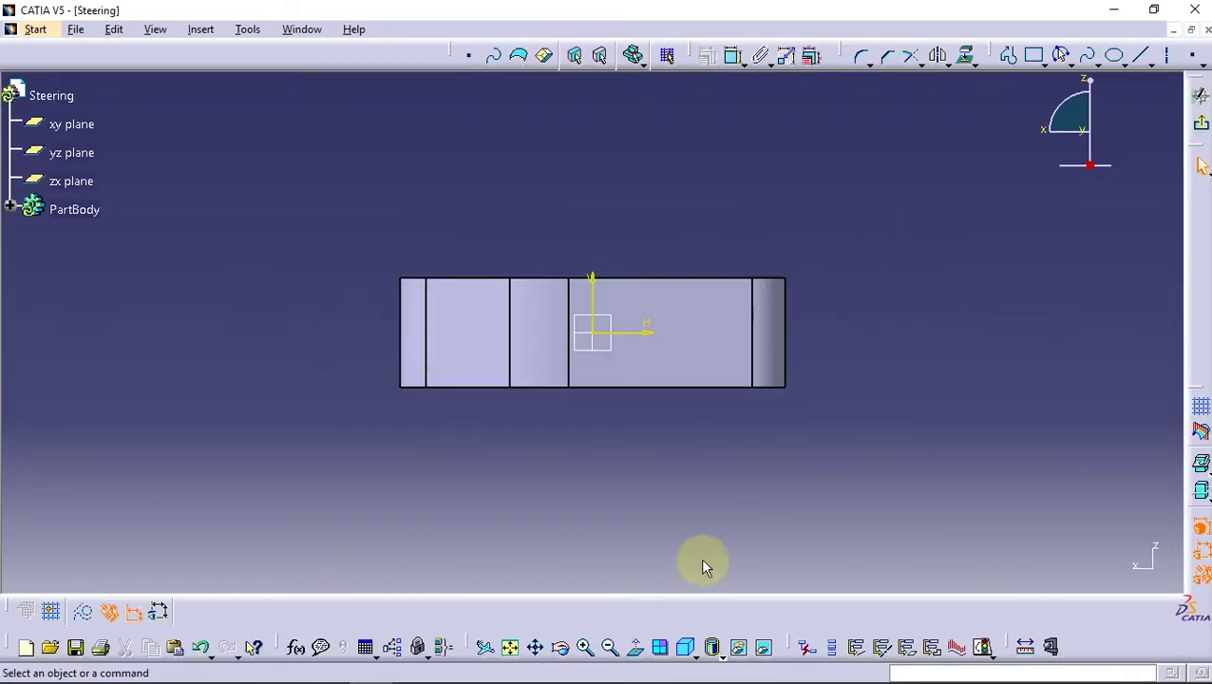
- In normal view, draw a line along the part's top edge
left_click(635, 647)
middle_click_drag(585, 360, 583, 375)
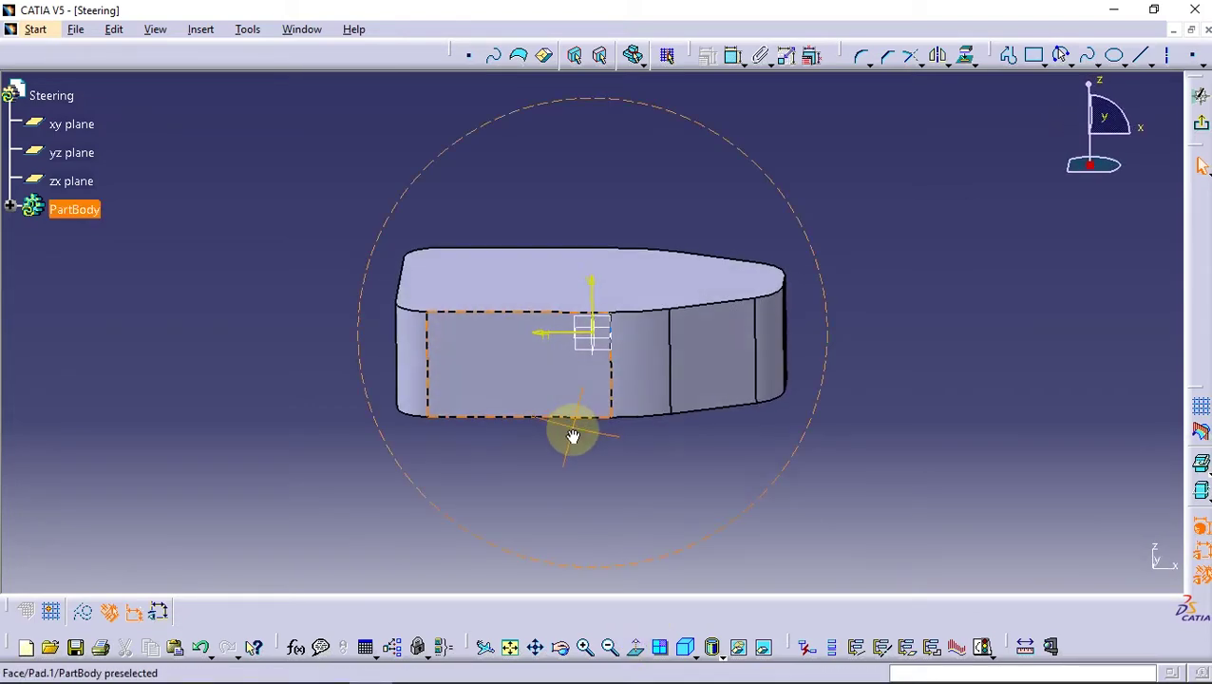
left_click(635, 647)
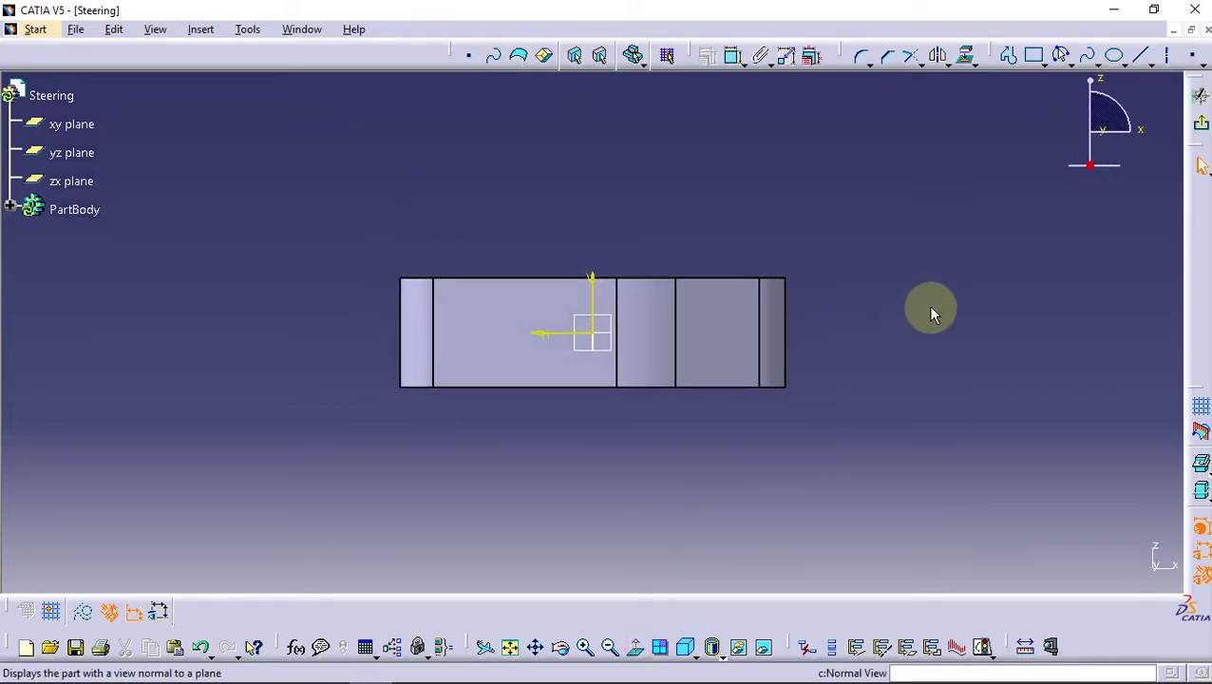
left_click(1147, 54)
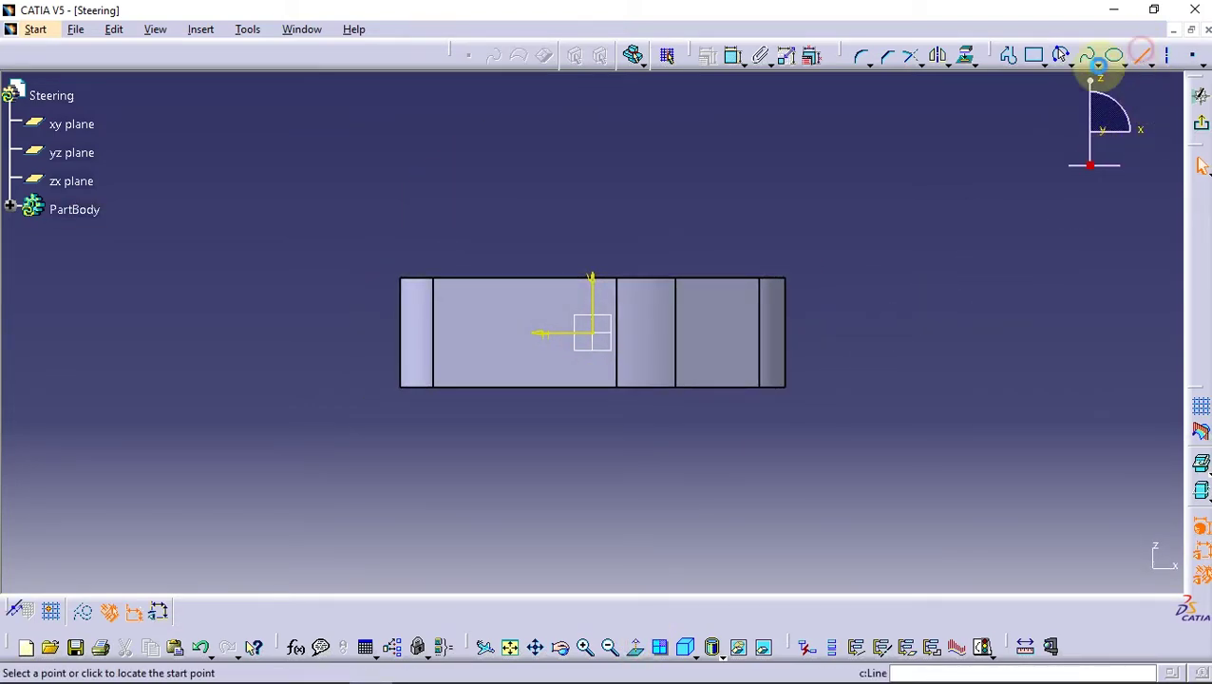
left_click(399, 278)
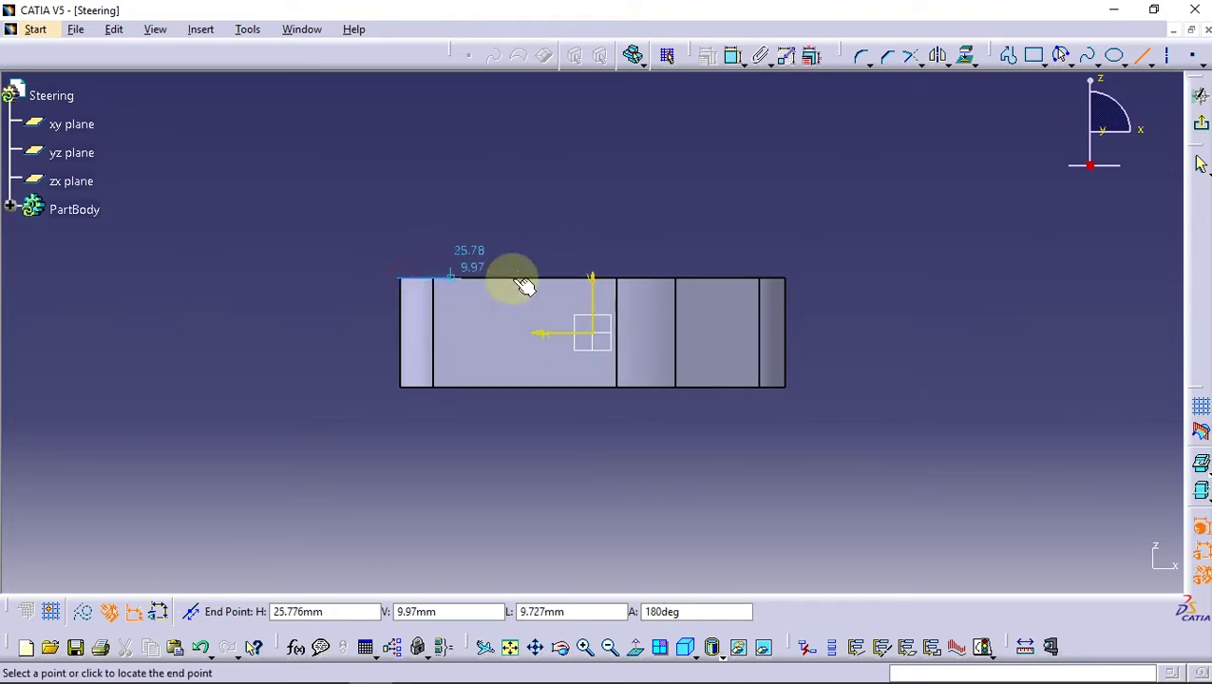
left_click(811, 276)
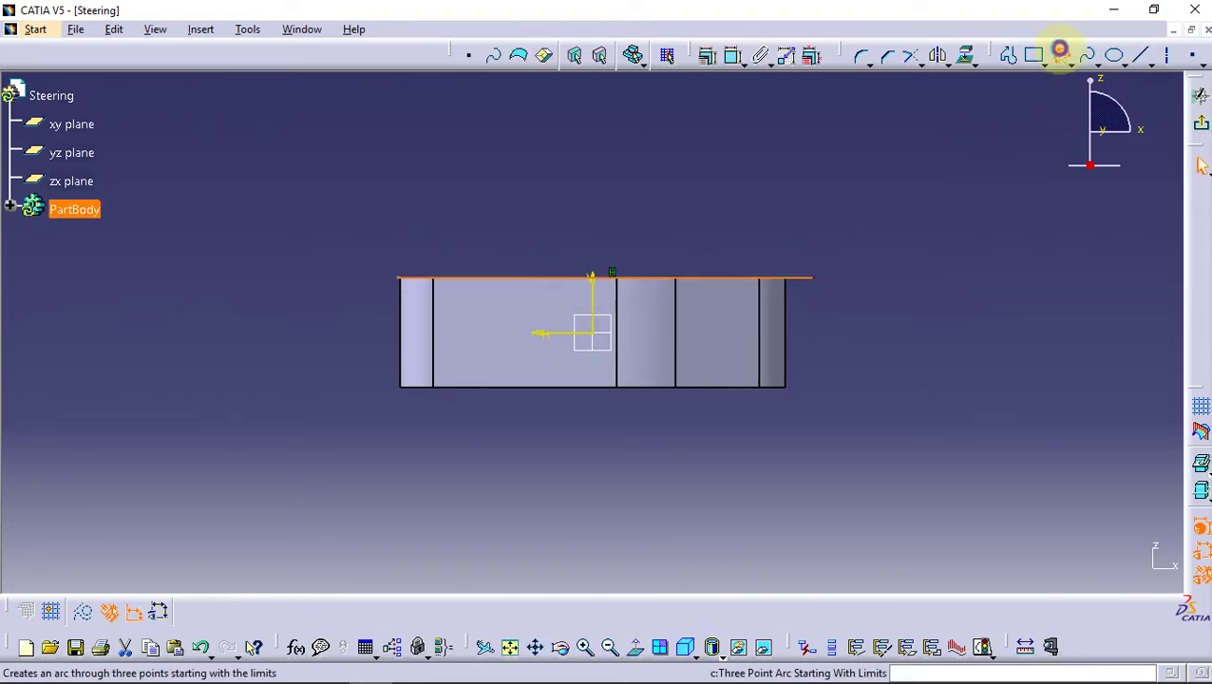
- Add a three-point semicircular arc dipping below the top line
left_click(1061, 54)
left_click(472, 277)
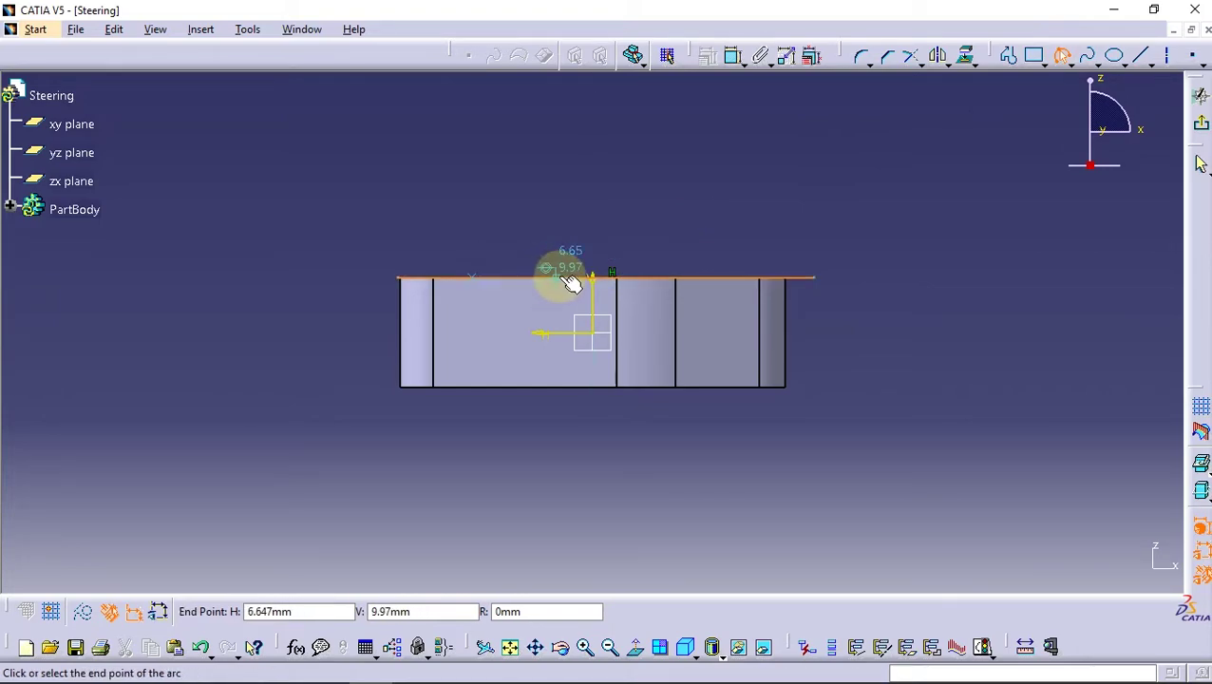
left_click(567, 278)
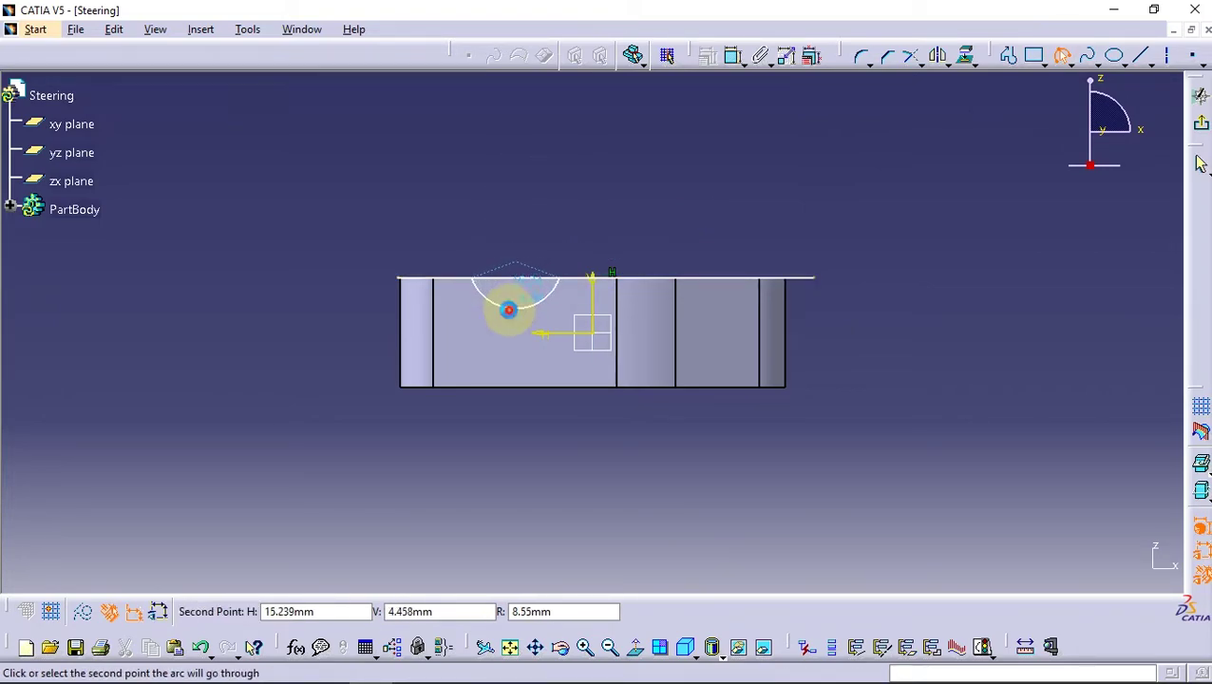
left_click(508, 310)
middle_click_drag(507, 439, 568, 381)
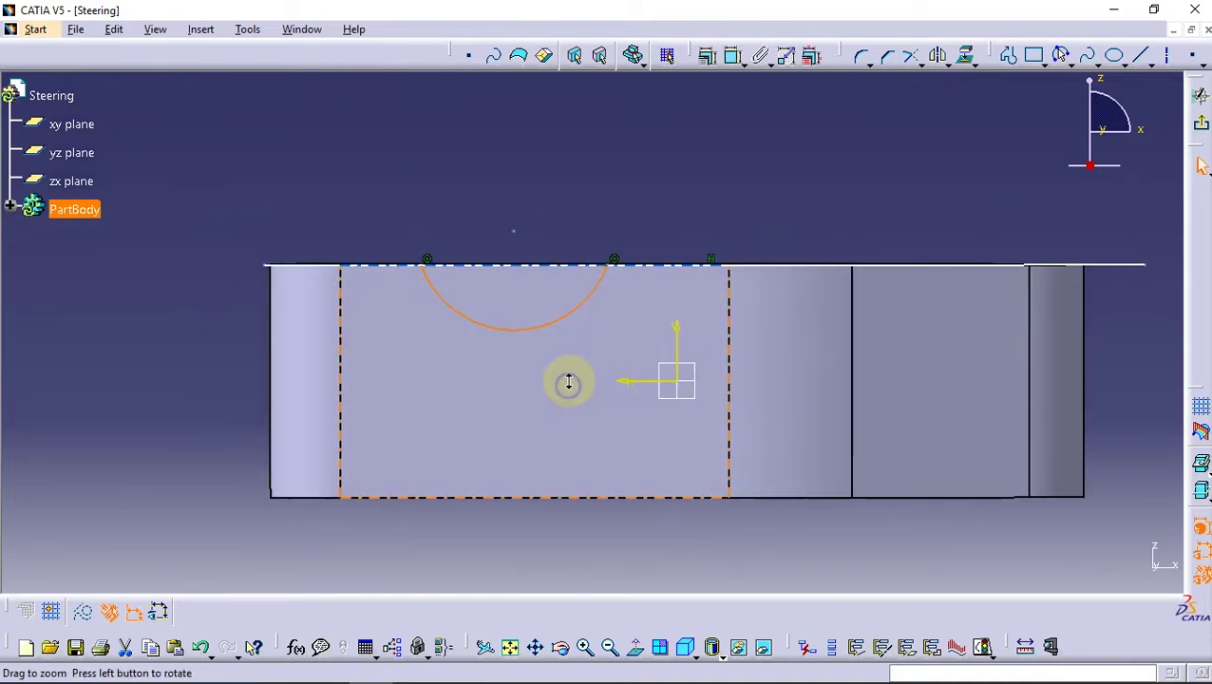
left_click(635, 648)
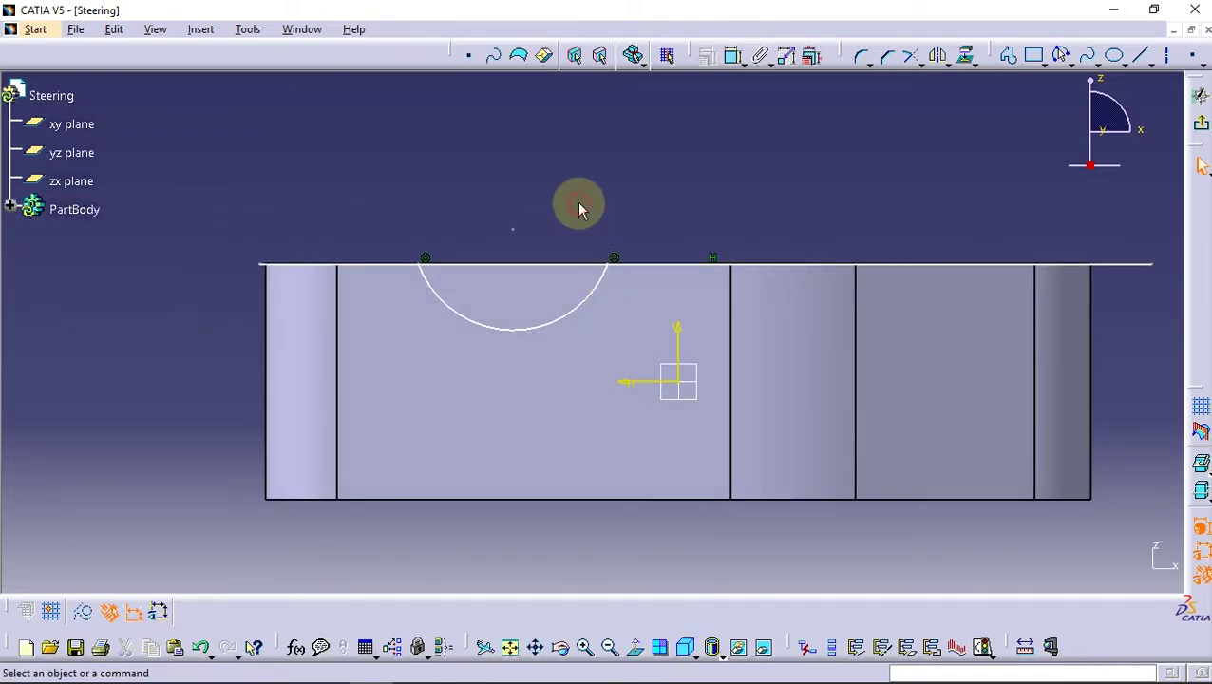
- Make the top line's ends coincide with the part's left and right edges
left_click(264, 275)
left_click(703, 52)
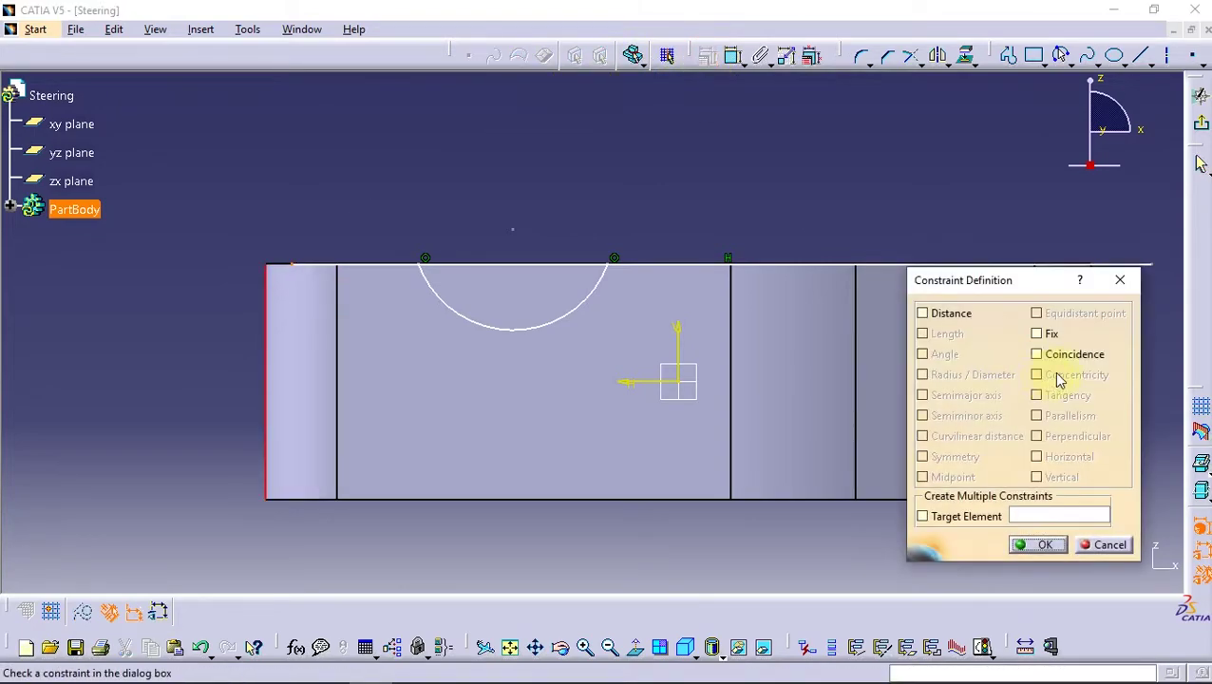
left_click(1045, 545)
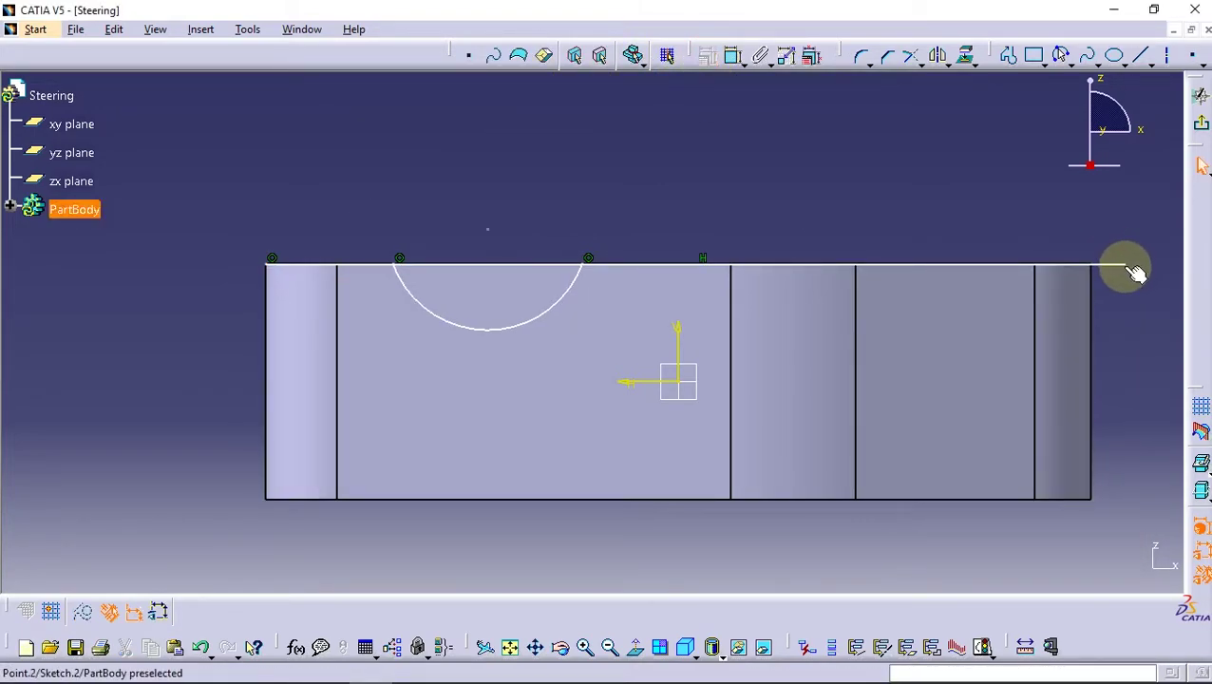
left_click_drag(1136, 274, 1081, 267)
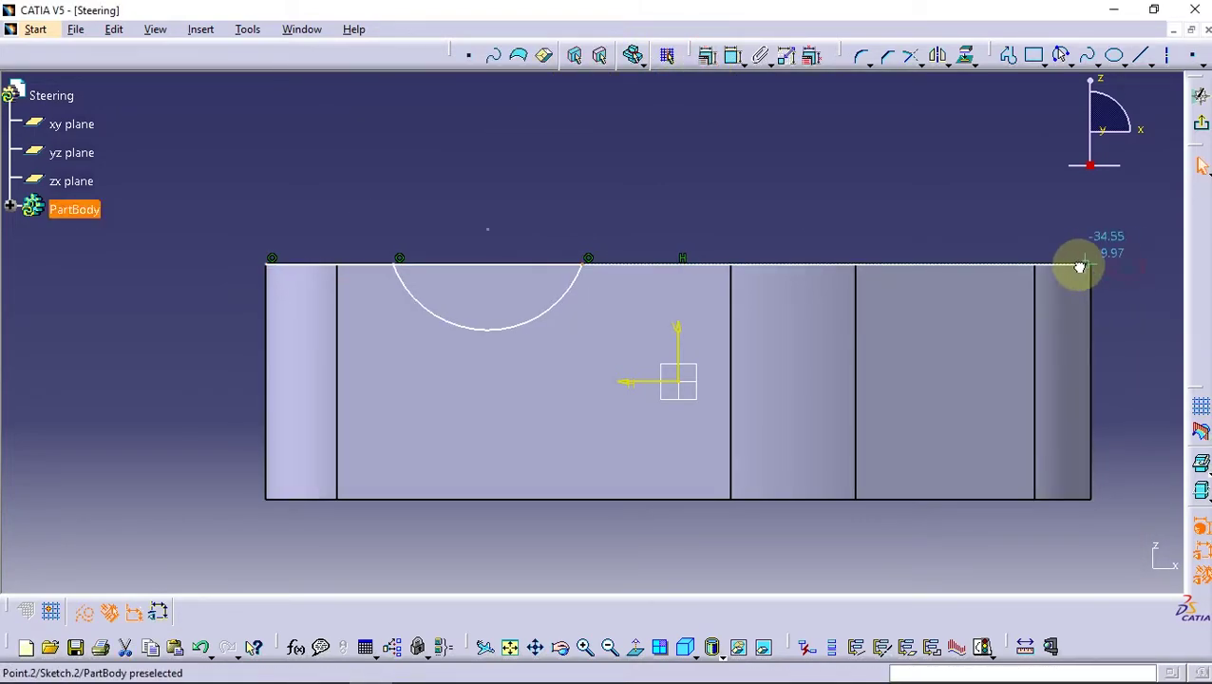
left_click(706, 55)
left_click(1041, 544)
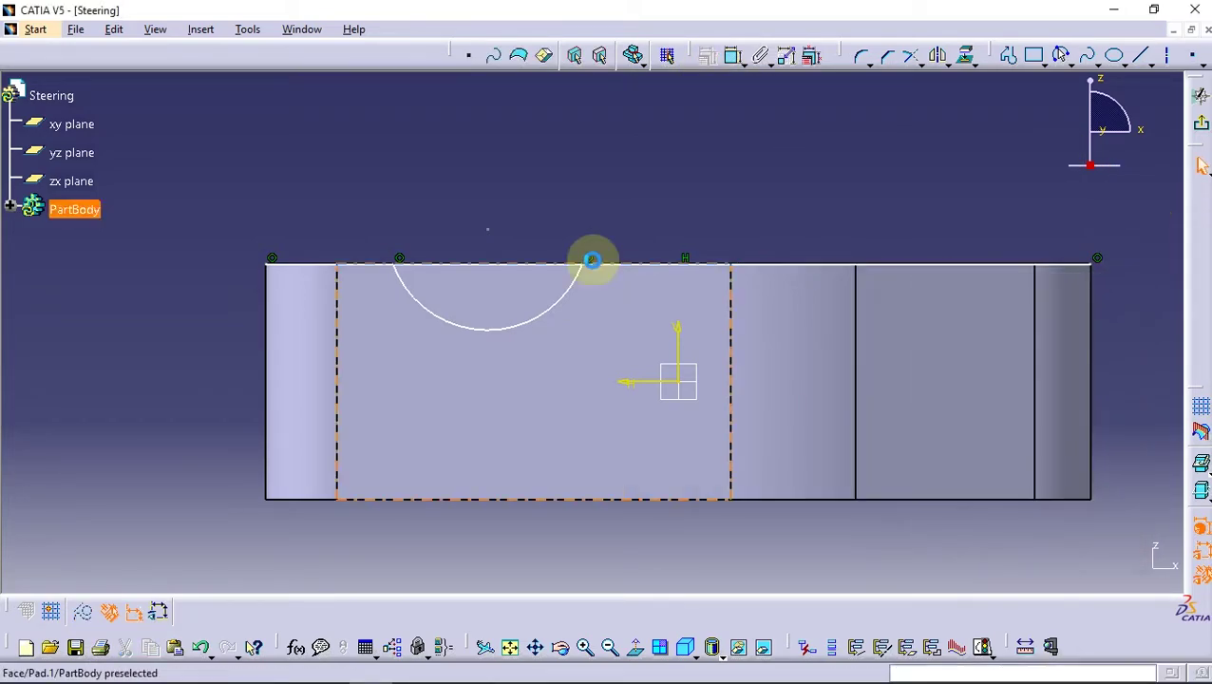
- Dimension the arc centre 4.75 above the top line and the arc radius 12.5
left_click(733, 55)
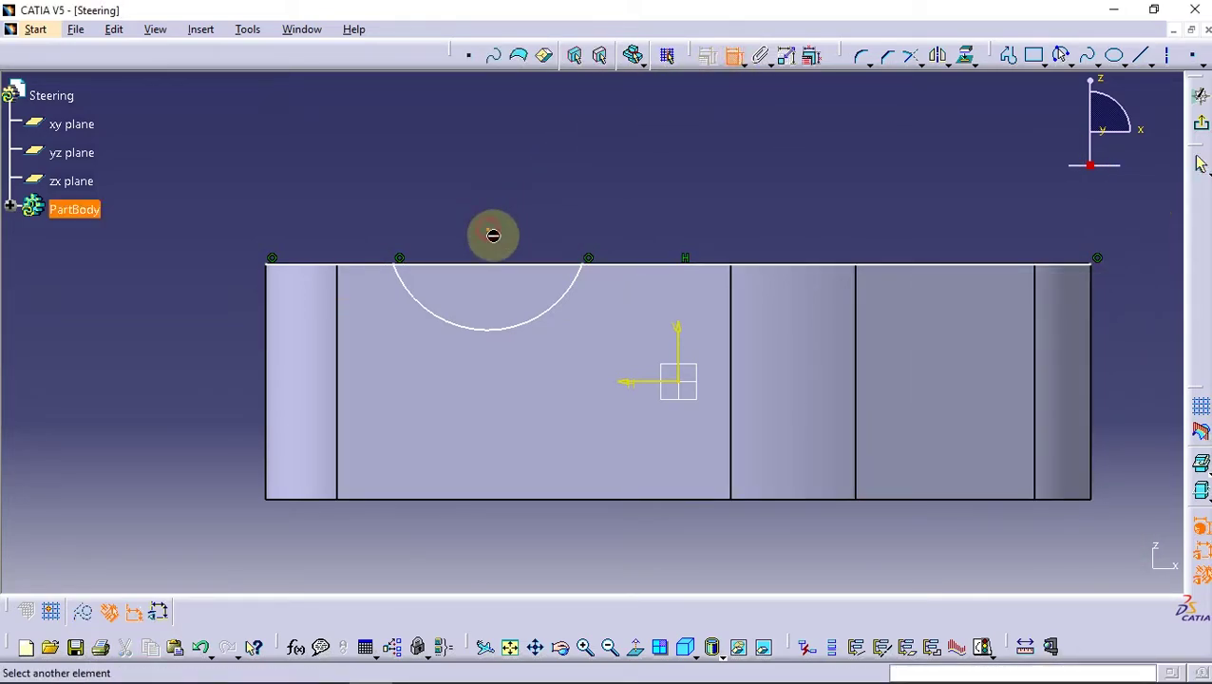
left_click(507, 265)
double_click(532, 174)
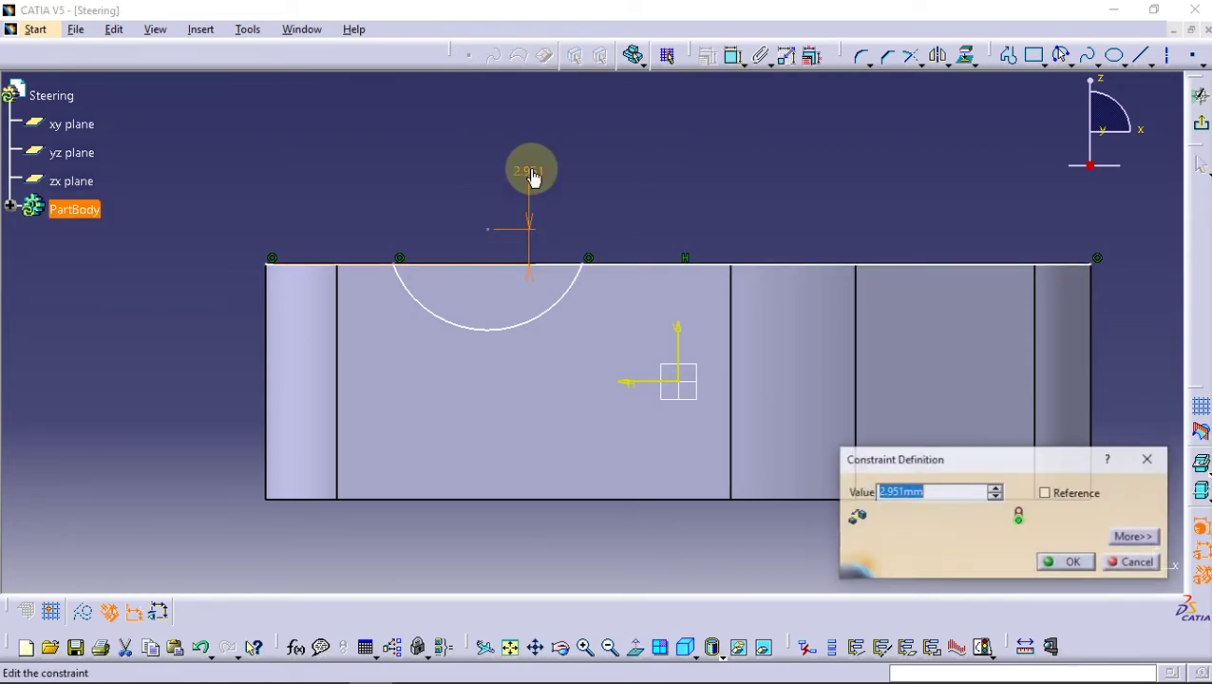
type("4.75")
key("Return")
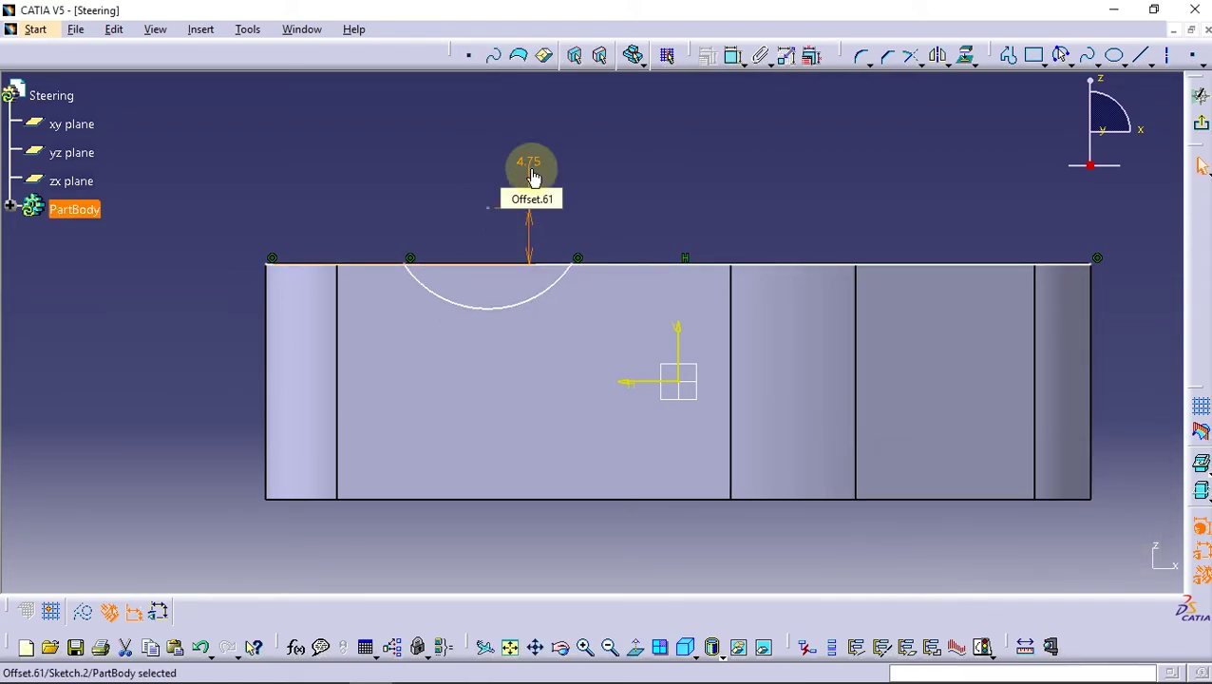
left_click(734, 63)
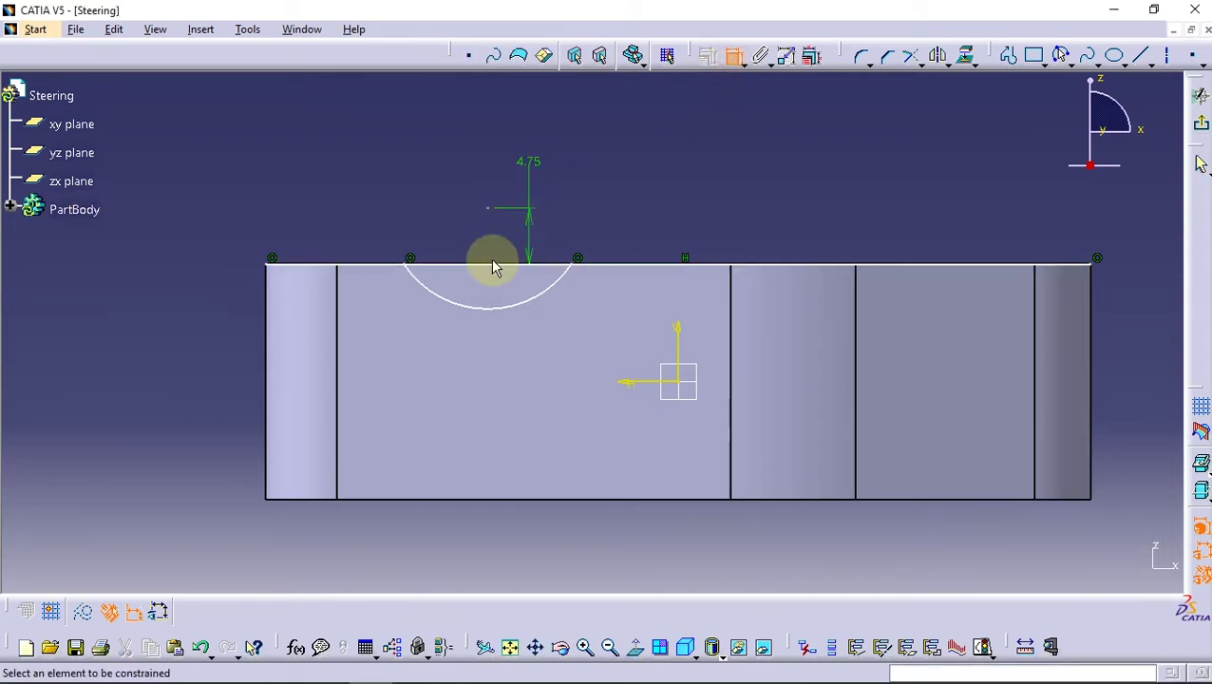
left_click(464, 306)
left_click(380, 533)
double_click(385, 537)
type("12.5")
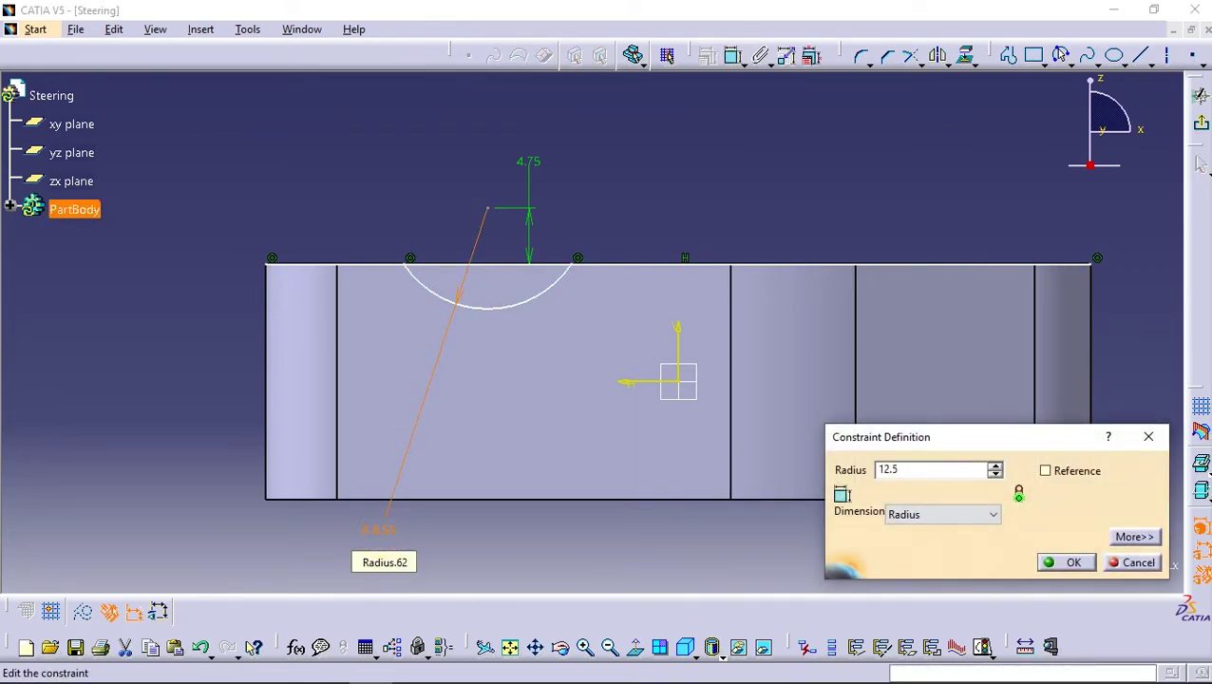
key("Return")
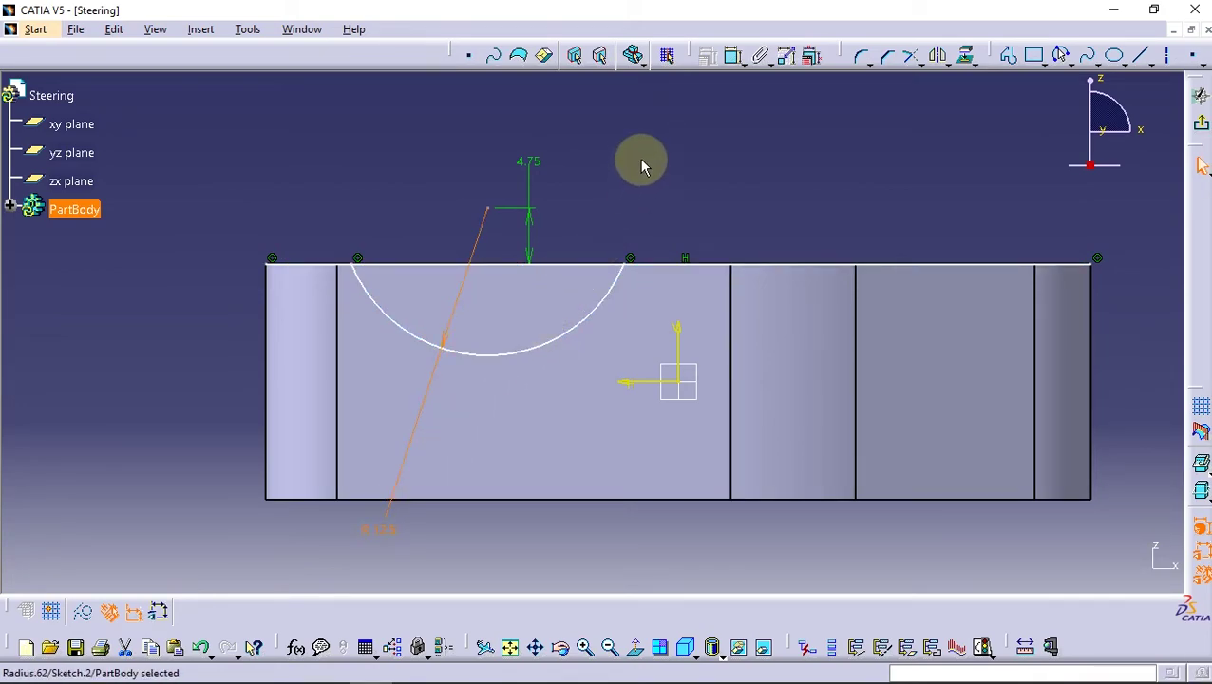
left_click(641, 166)
- Place the arc's left end 11.1 from the part's left edge
left_click(734, 55)
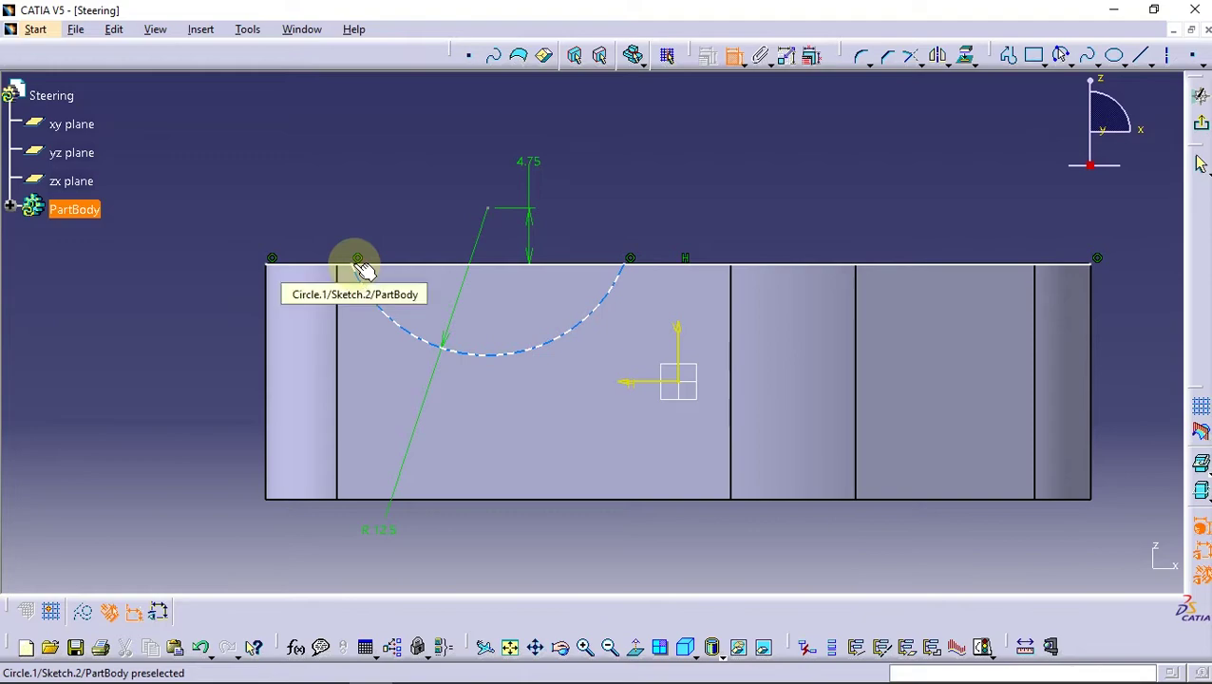
left_click(281, 287)
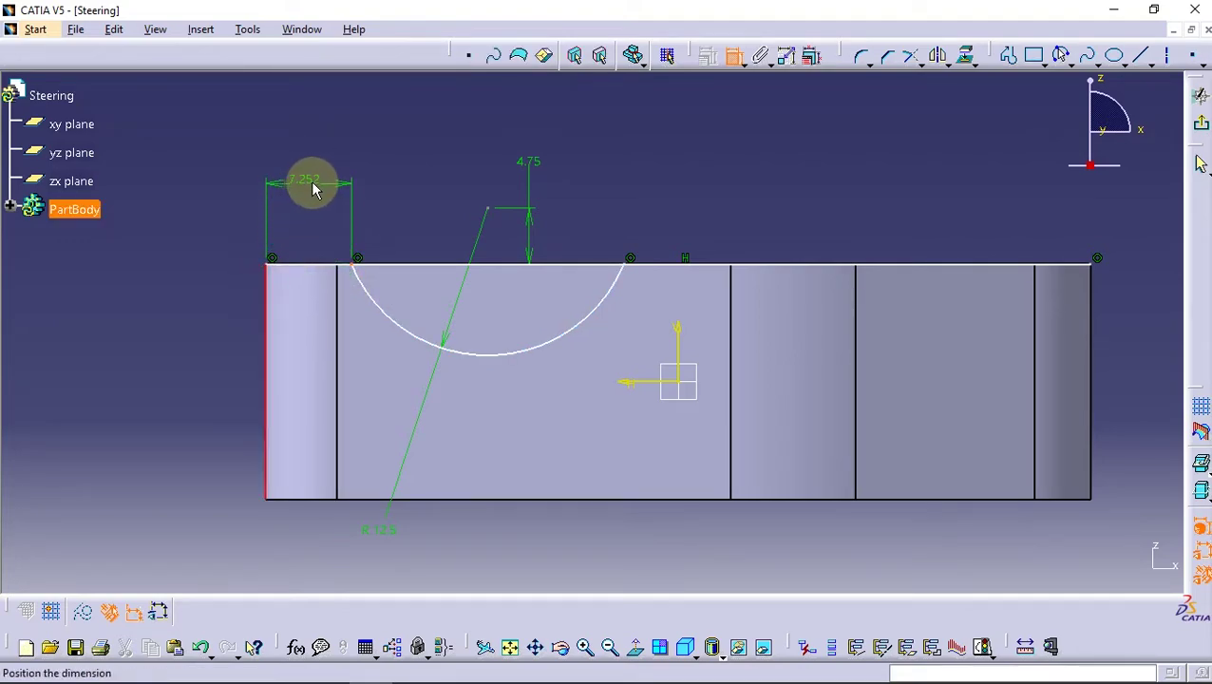
left_click(314, 186)
double_click(312, 188)
type("11.1")
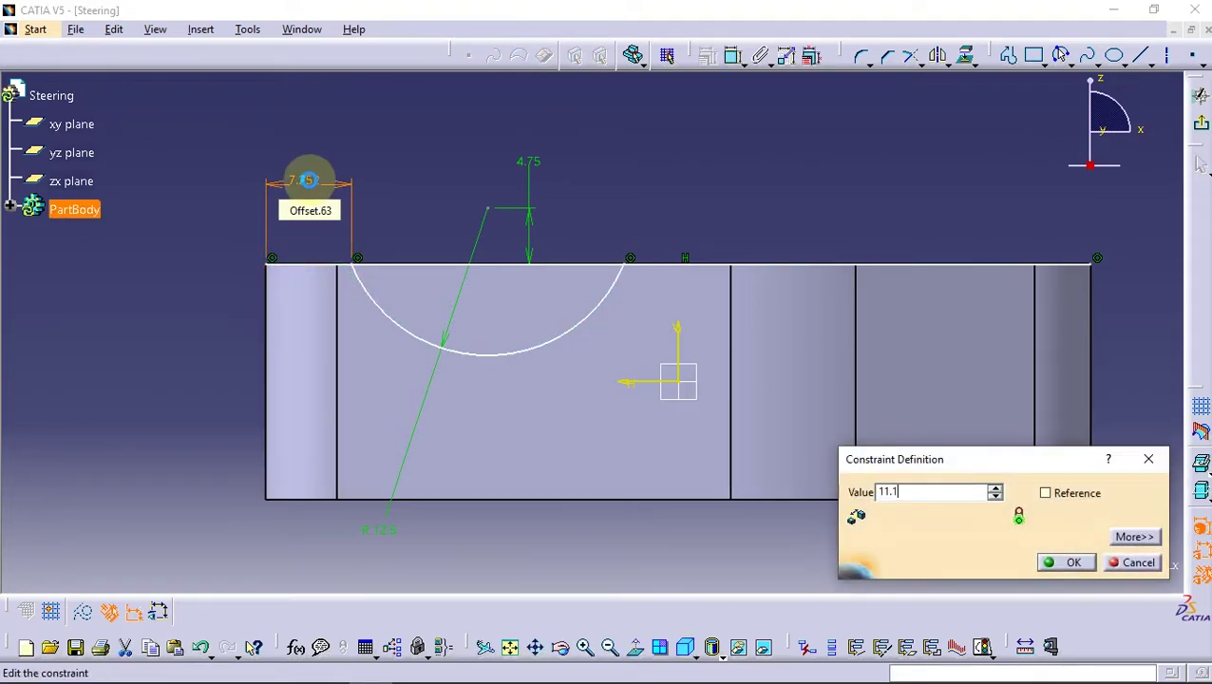
key("Return")
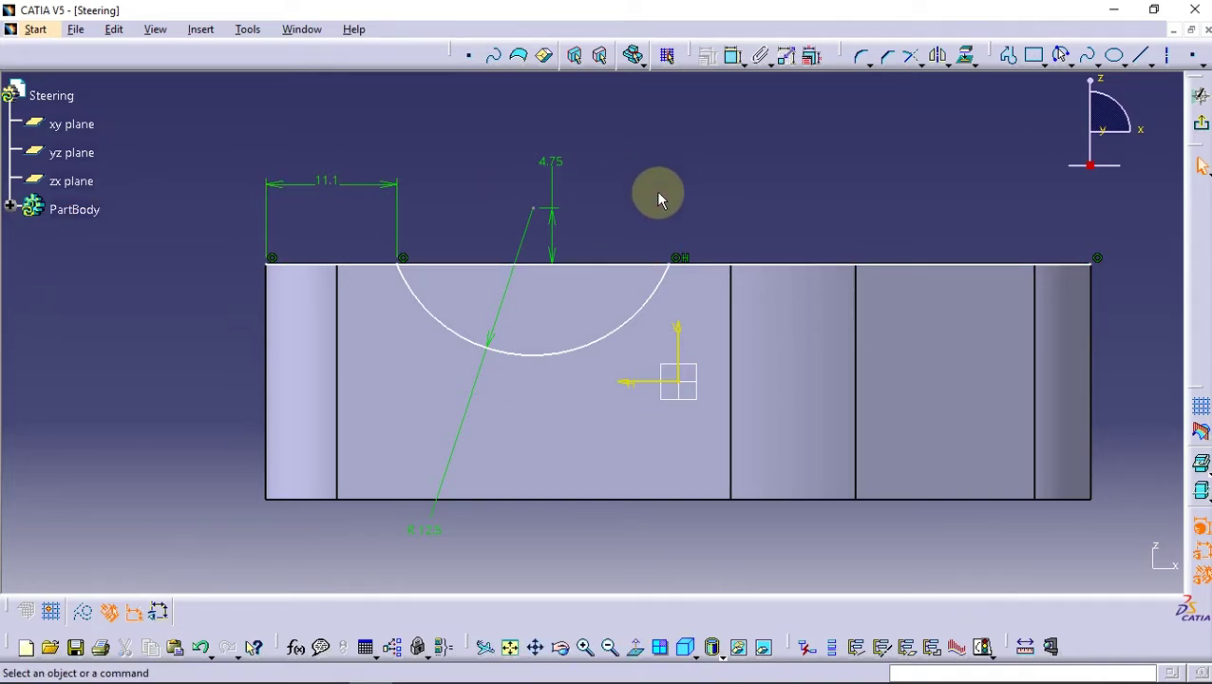
- Quick-trim away the top-line segment spanning the arc opening
mouse_move(662, 199)
middle_mouse_down()
mouse_move(686, 409)
mouse_move(699, 198)
mouse_move(701, 216)
mouse_move(632, 252)
mouse_move(643, 220)
middle_mouse_up()
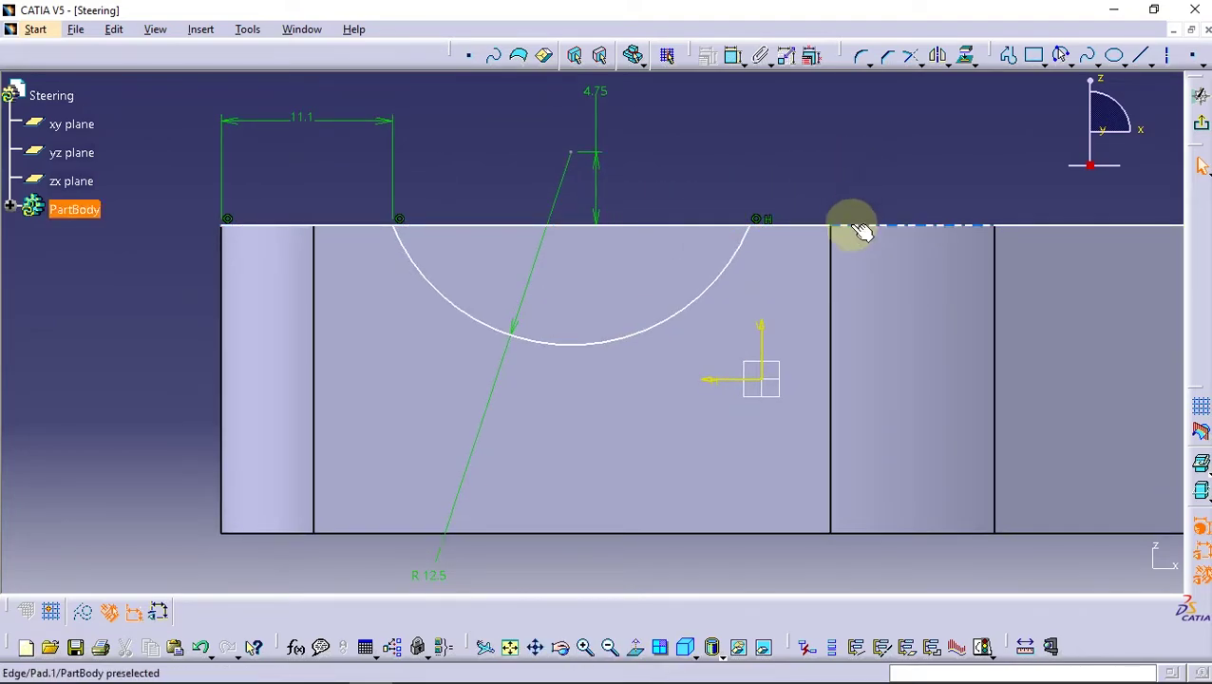
middle_click_drag(419, 298, 400, 278)
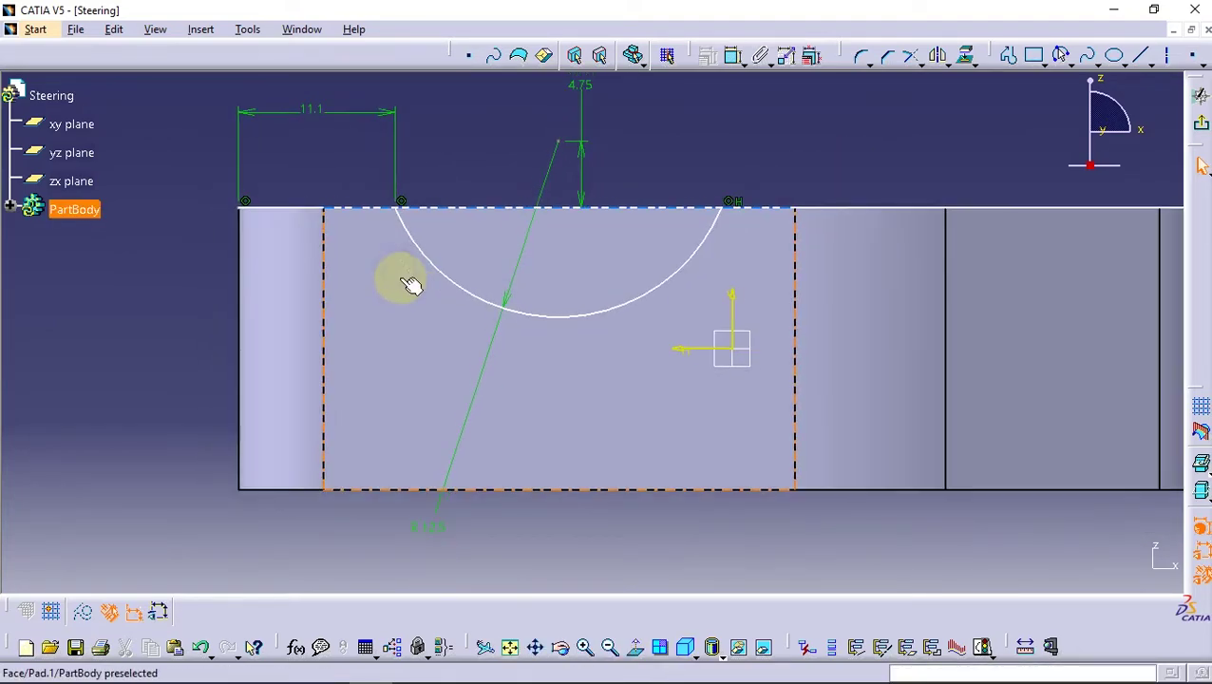
left_click(617, 206)
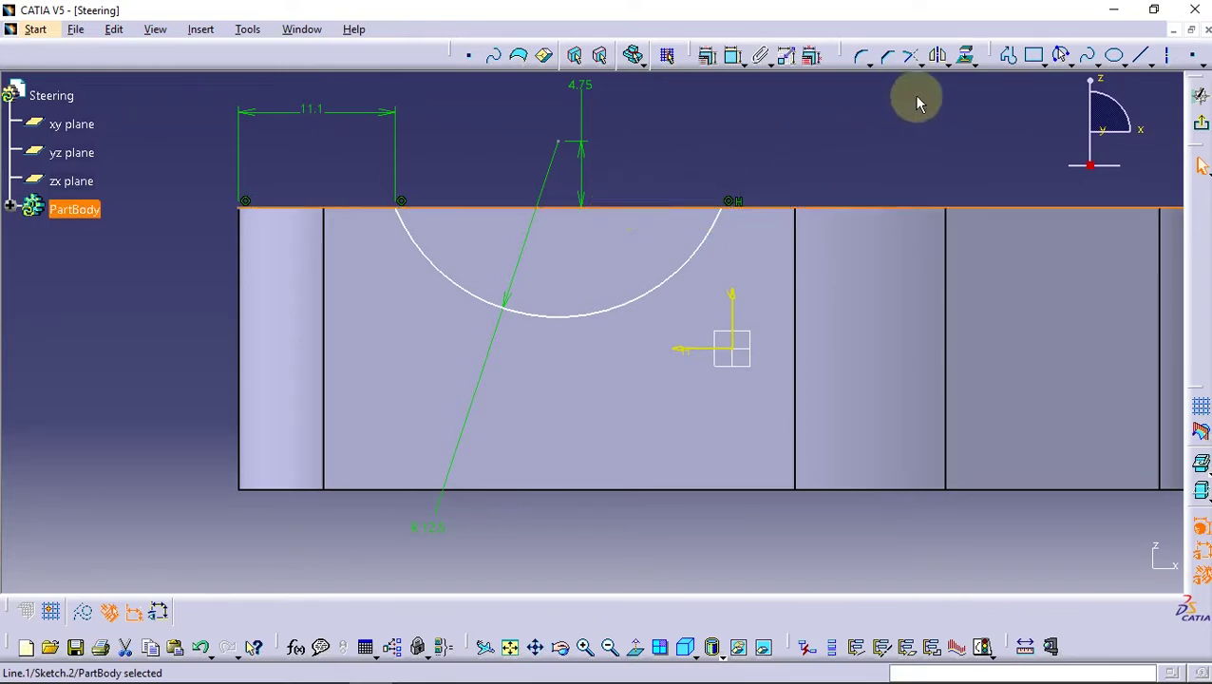
left_click(919, 62)
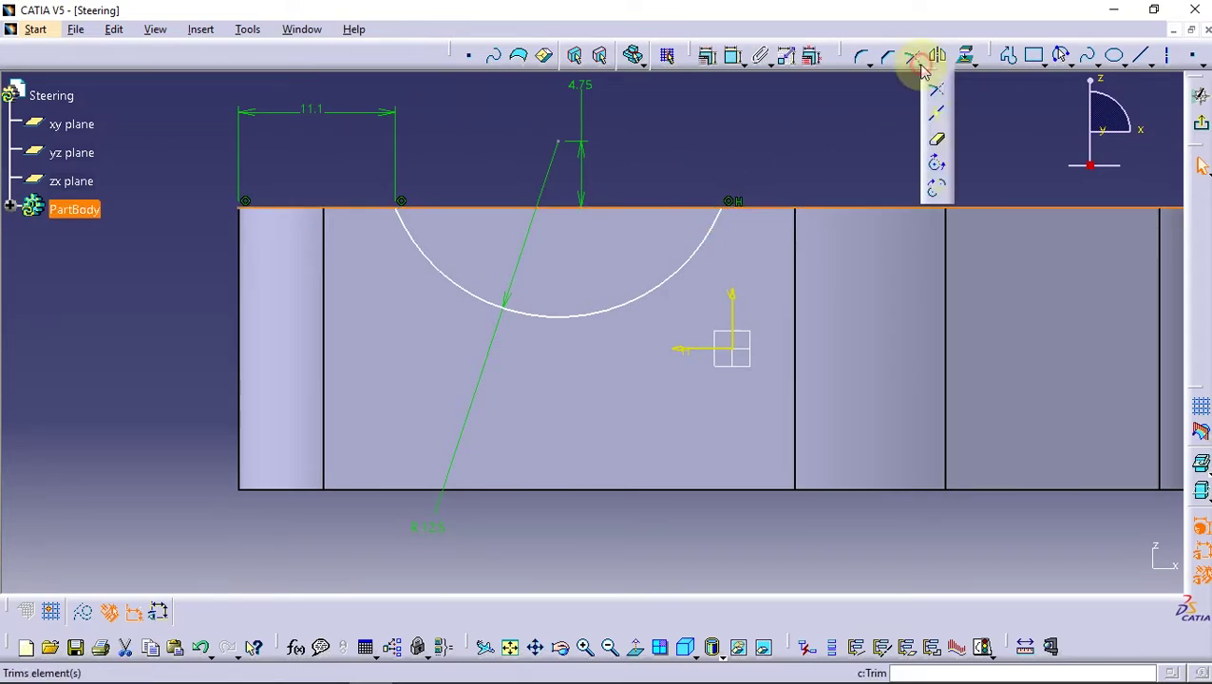
left_click(937, 140)
left_click(617, 209)
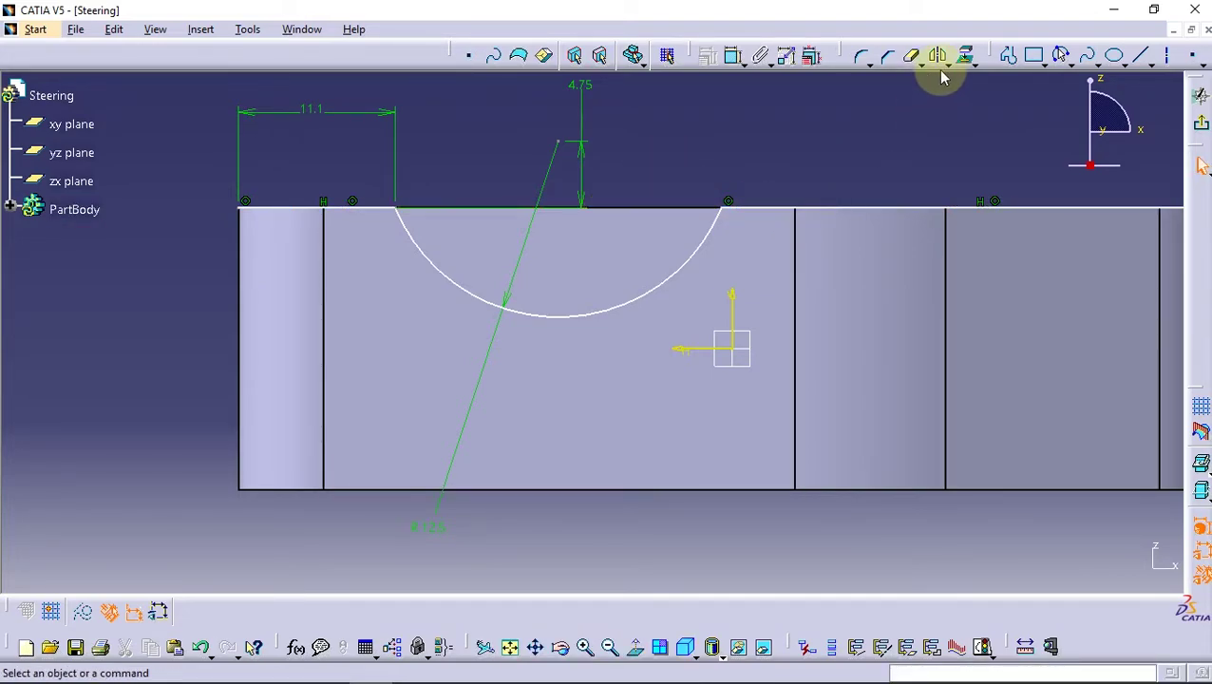
left_click(1141, 55)
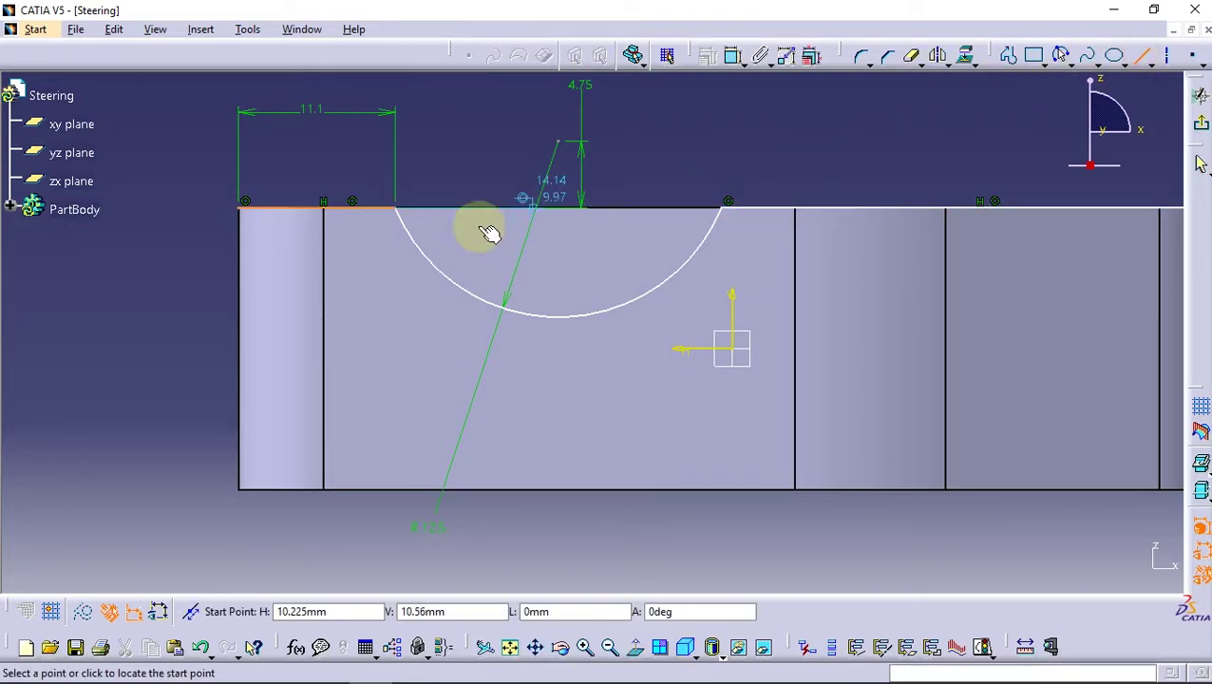
- Join the arc's ends with a line, then offset both top-line parts and the arc by -4 mm
left_click(397, 209)
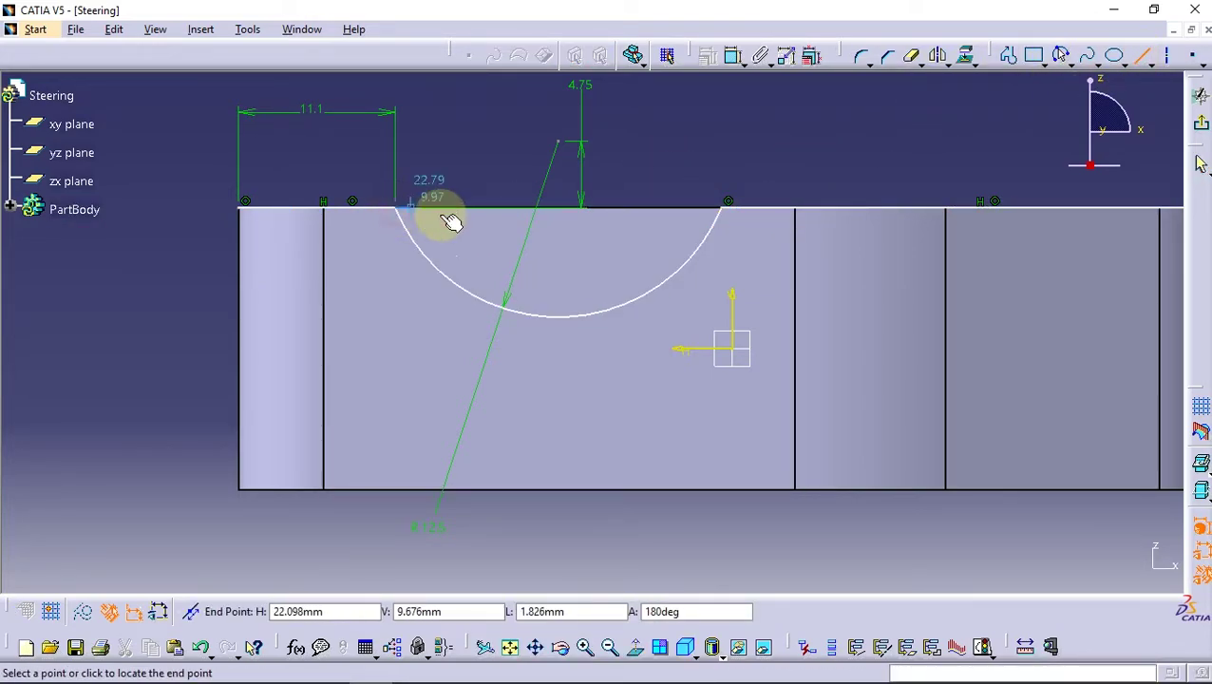
left_click(727, 207)
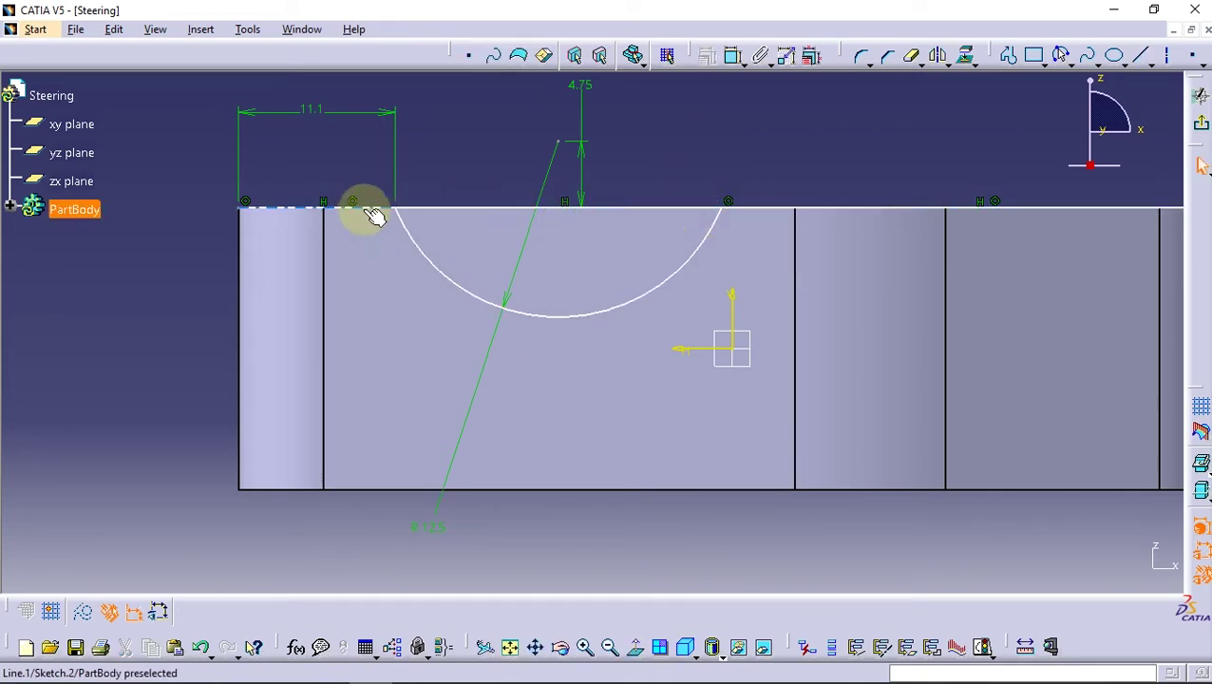
left_click(827, 215)
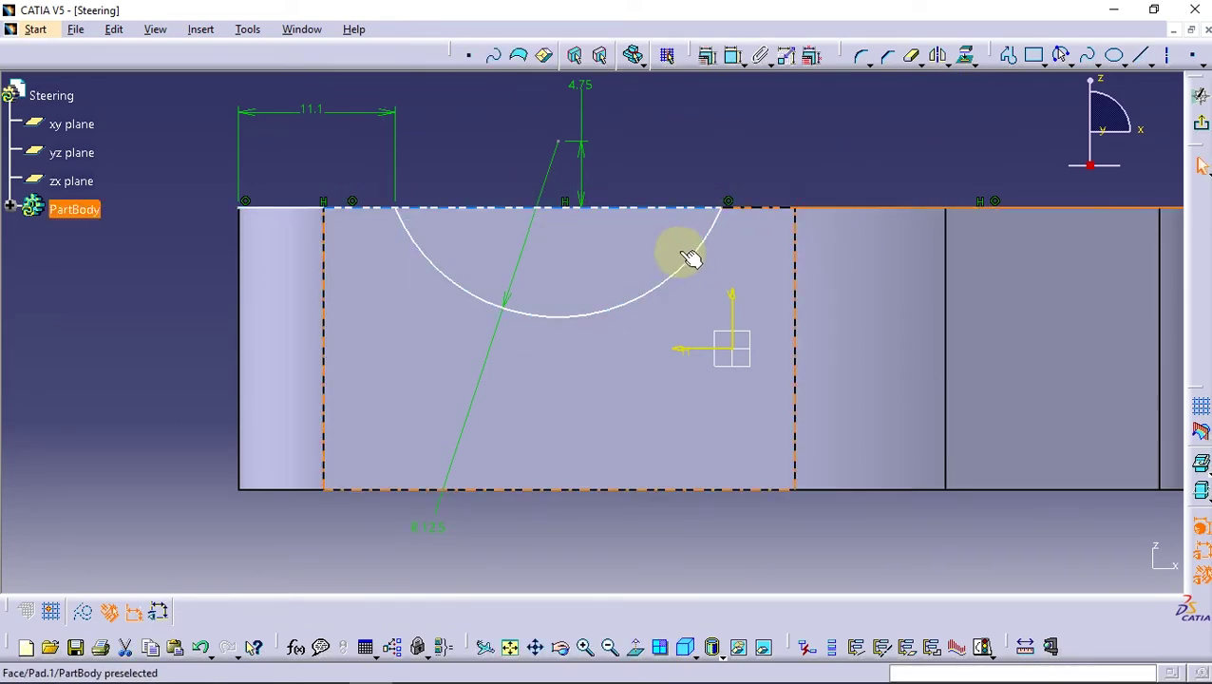
left_click(691, 250, "ctrl")
left_click(323, 209, "ctrl")
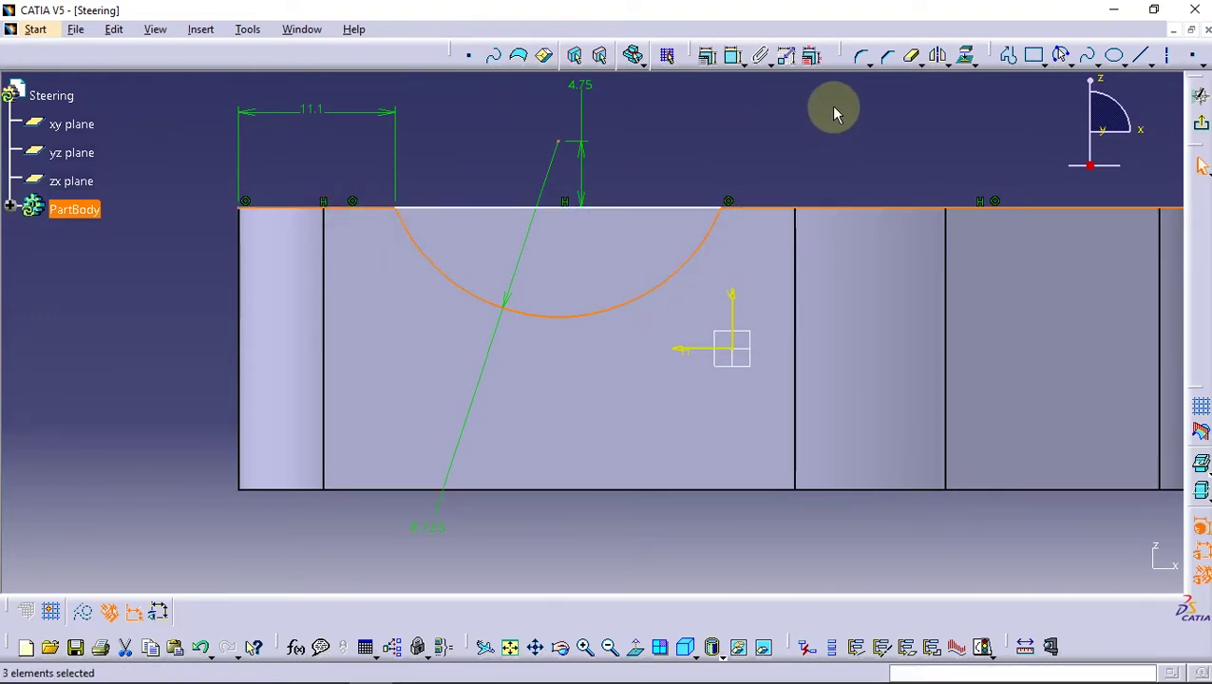
left_click(965, 60)
left_click(963, 220)
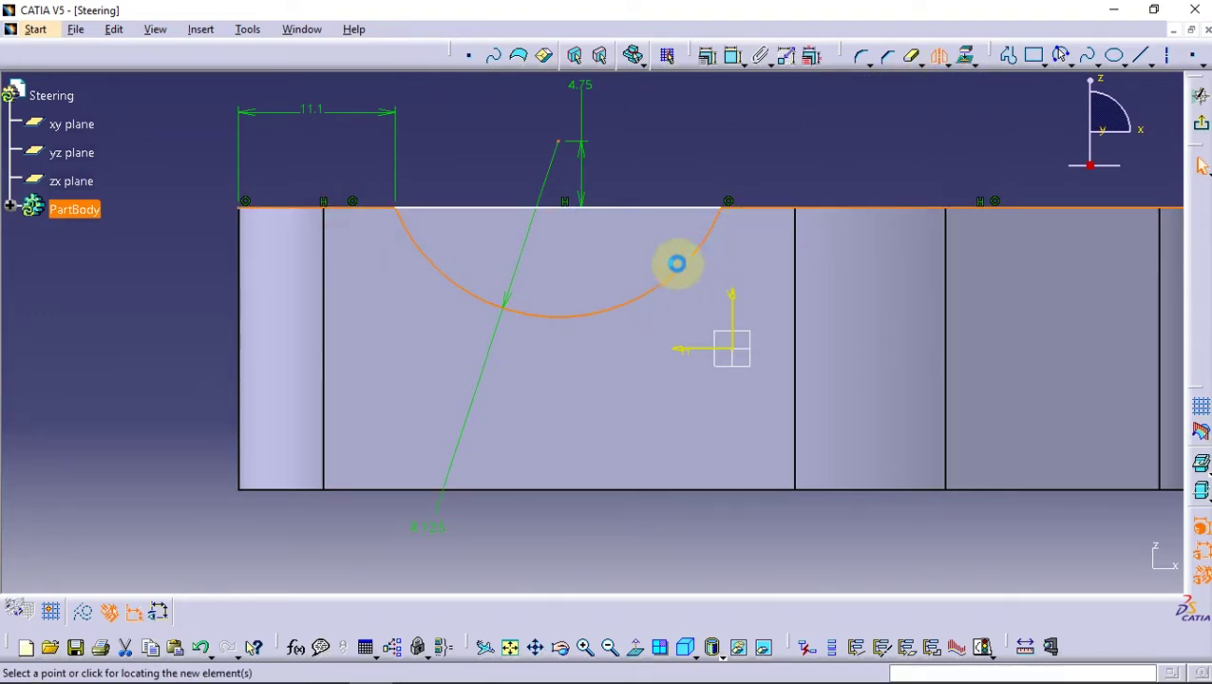
left_click(432, 313)
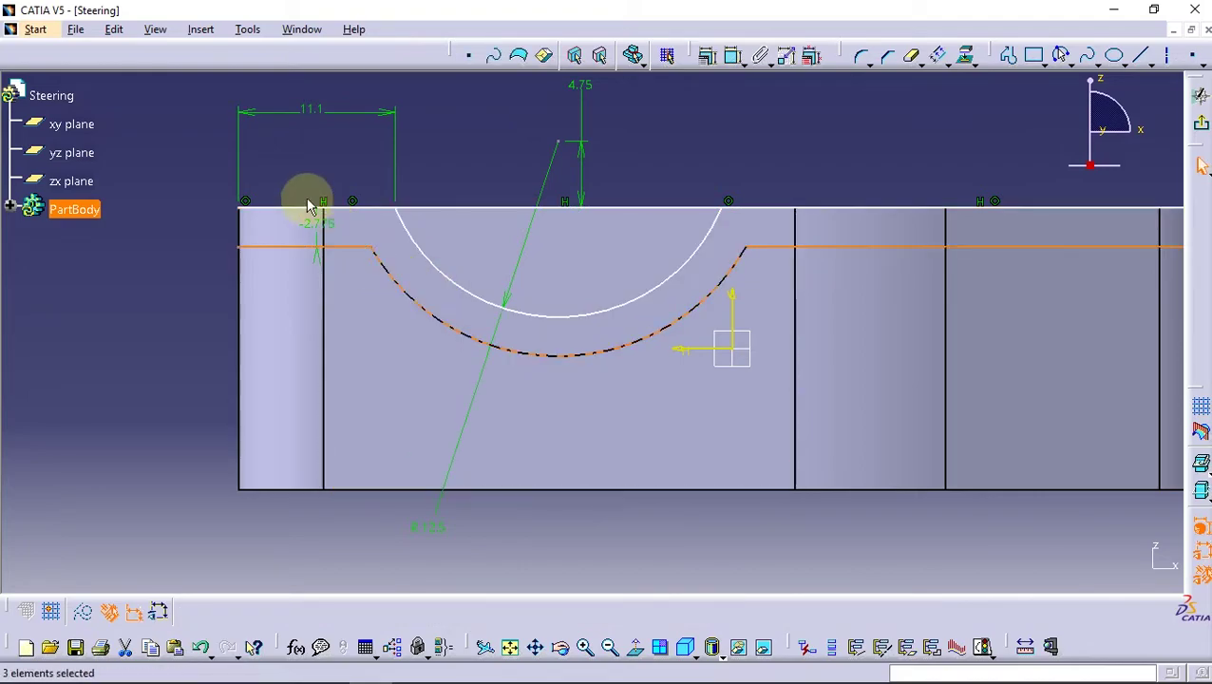
left_click(323, 226)
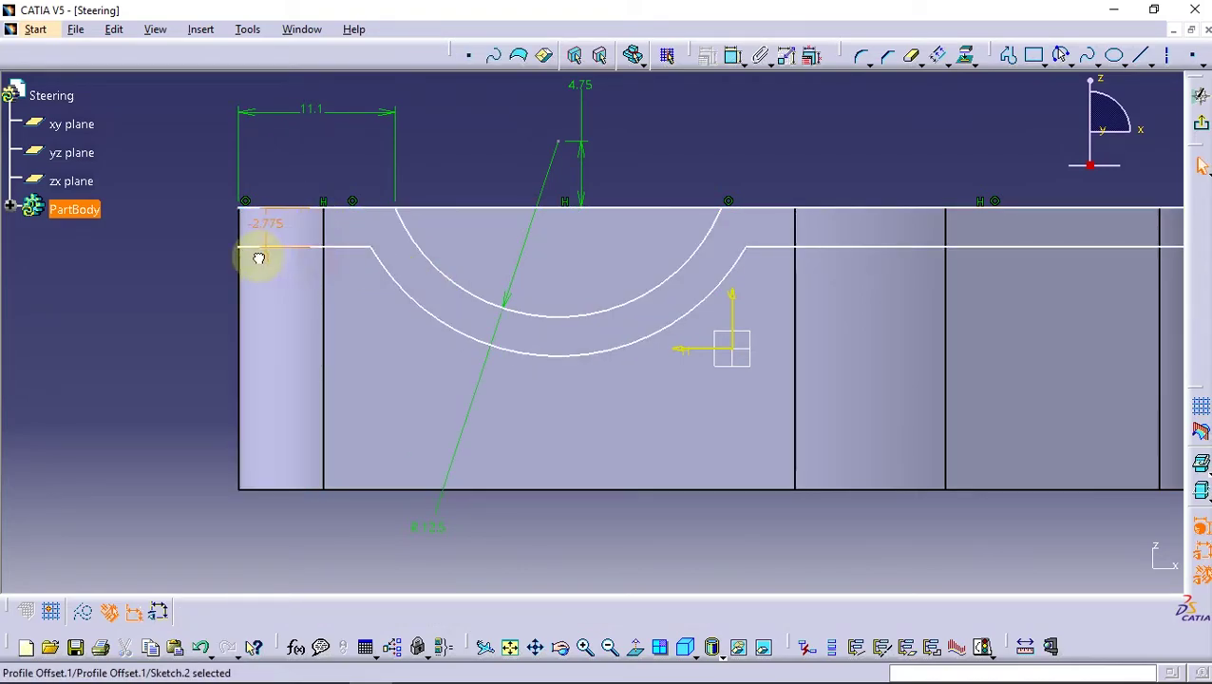
left_click_drag(258, 252, 189, 228)
double_click(190, 228)
type("-4")
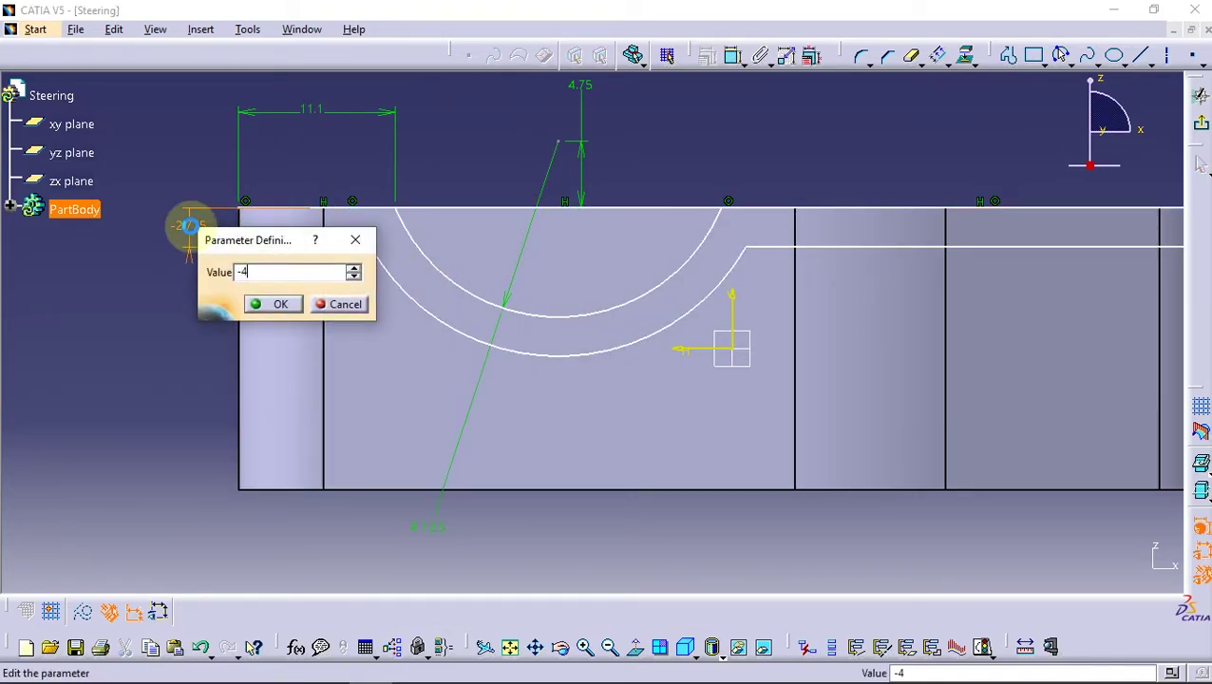
key("Return")
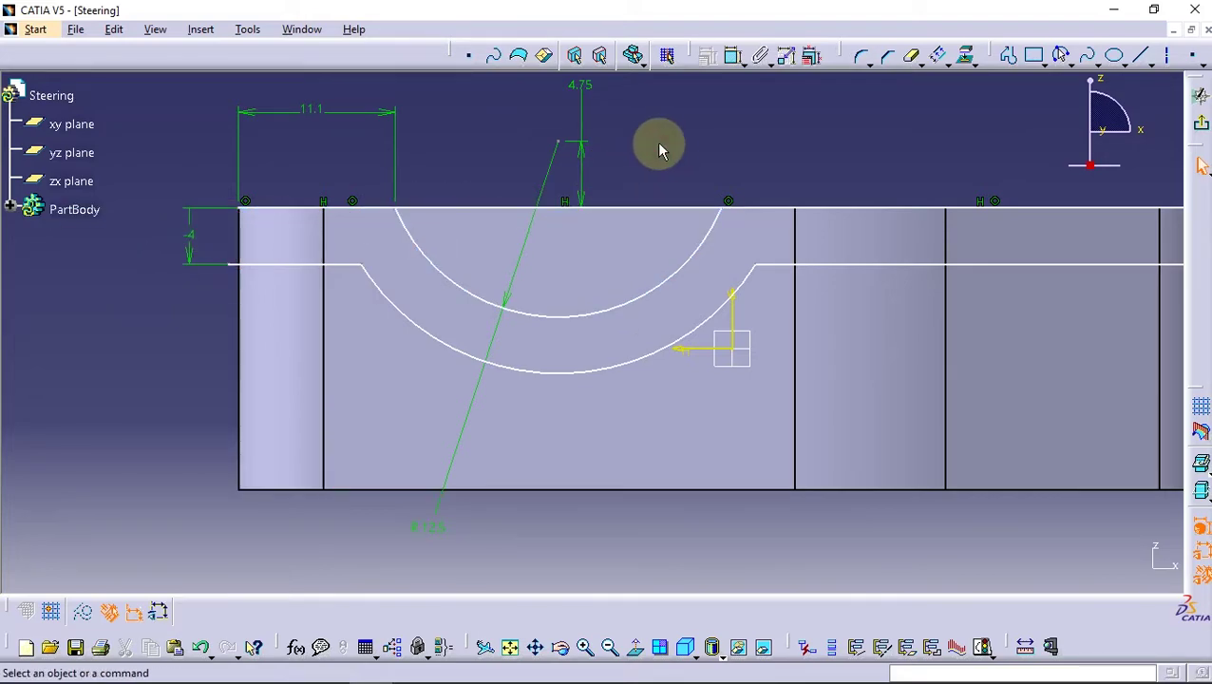
- Make the offset line's left and right end points coincident with the part's edges
left_click(325, 207)
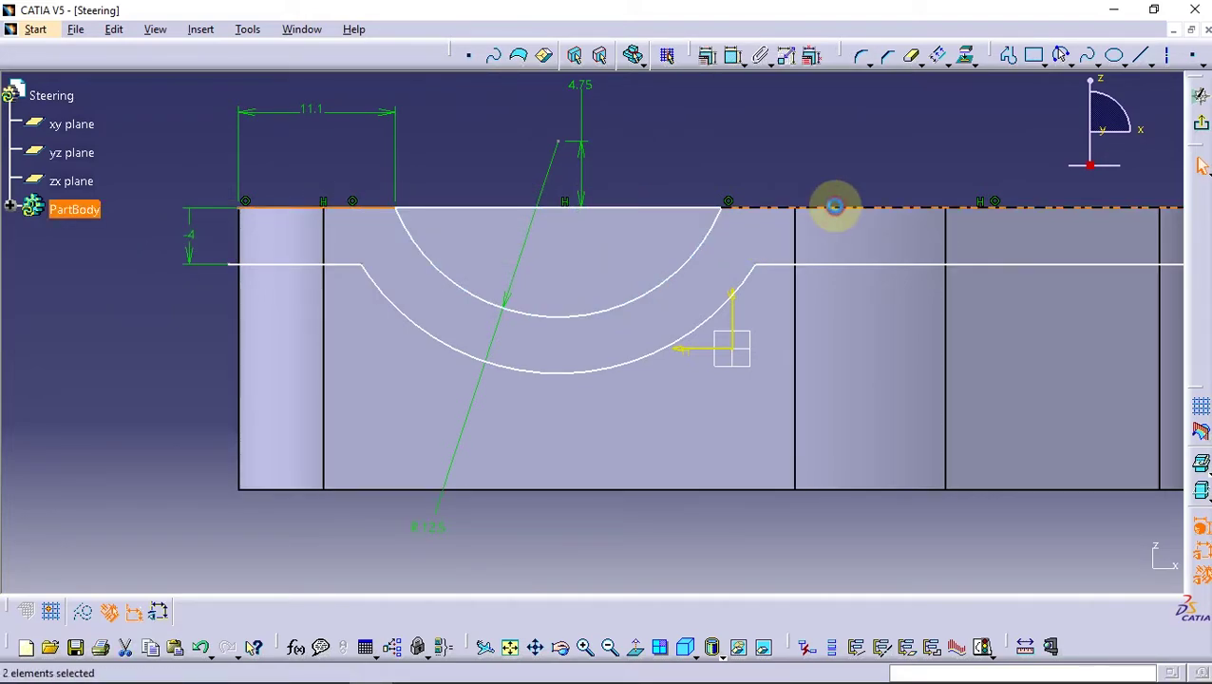
left_click(137, 418)
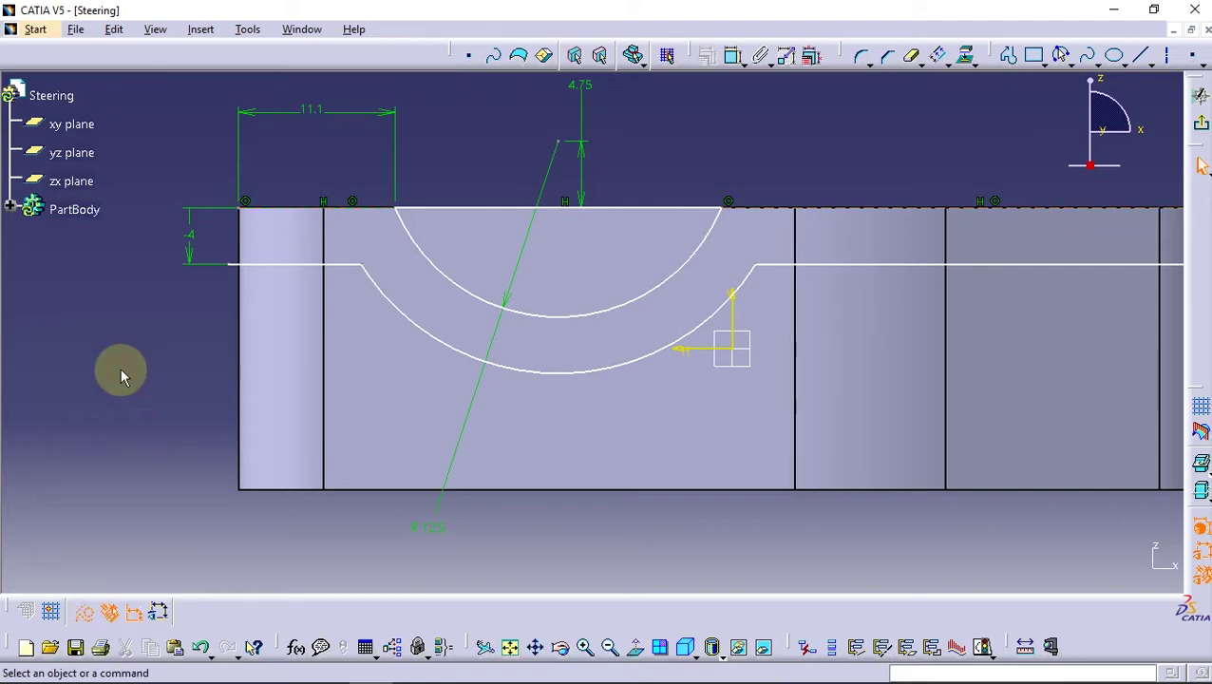
left_click(228, 266)
left_click(249, 287, "ctrl")
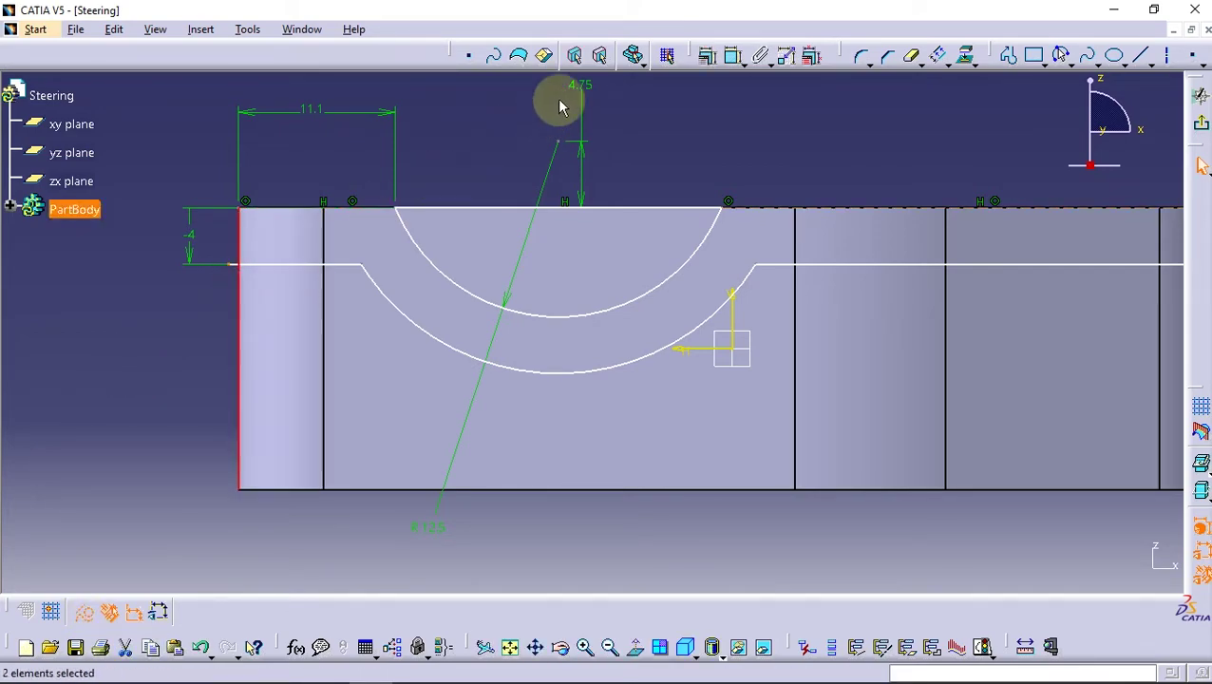
left_click(706, 54)
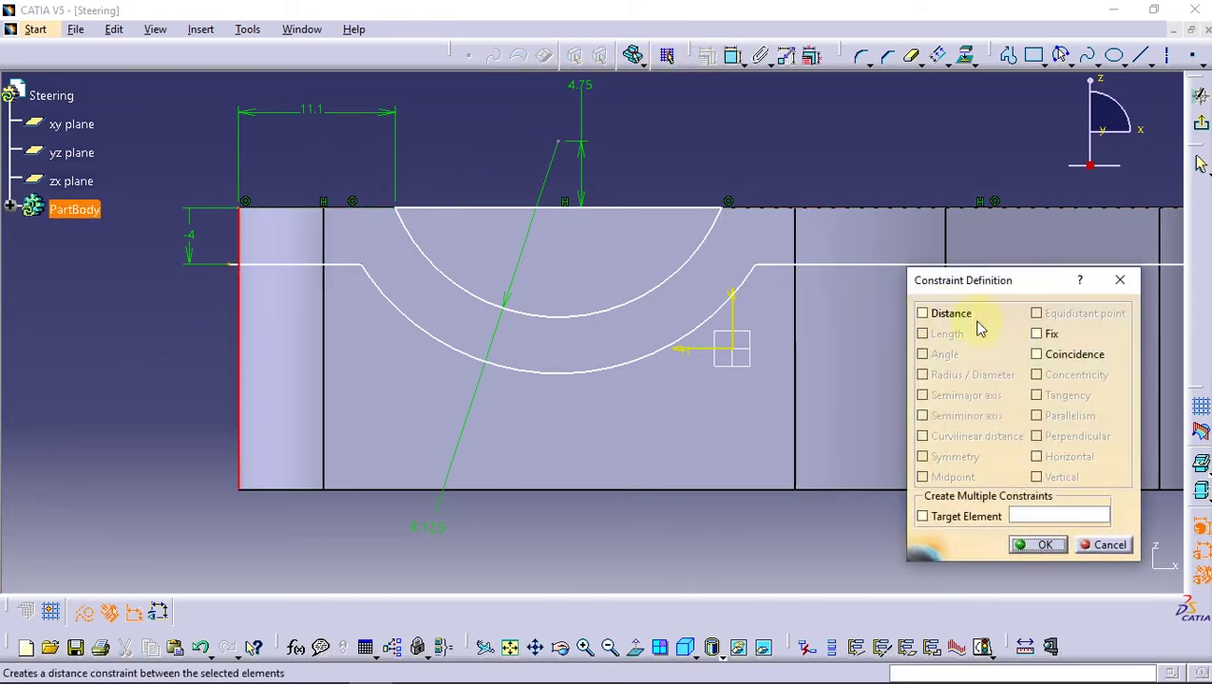
left_click(1062, 549)
middle_click_drag(865, 339, 698, 330)
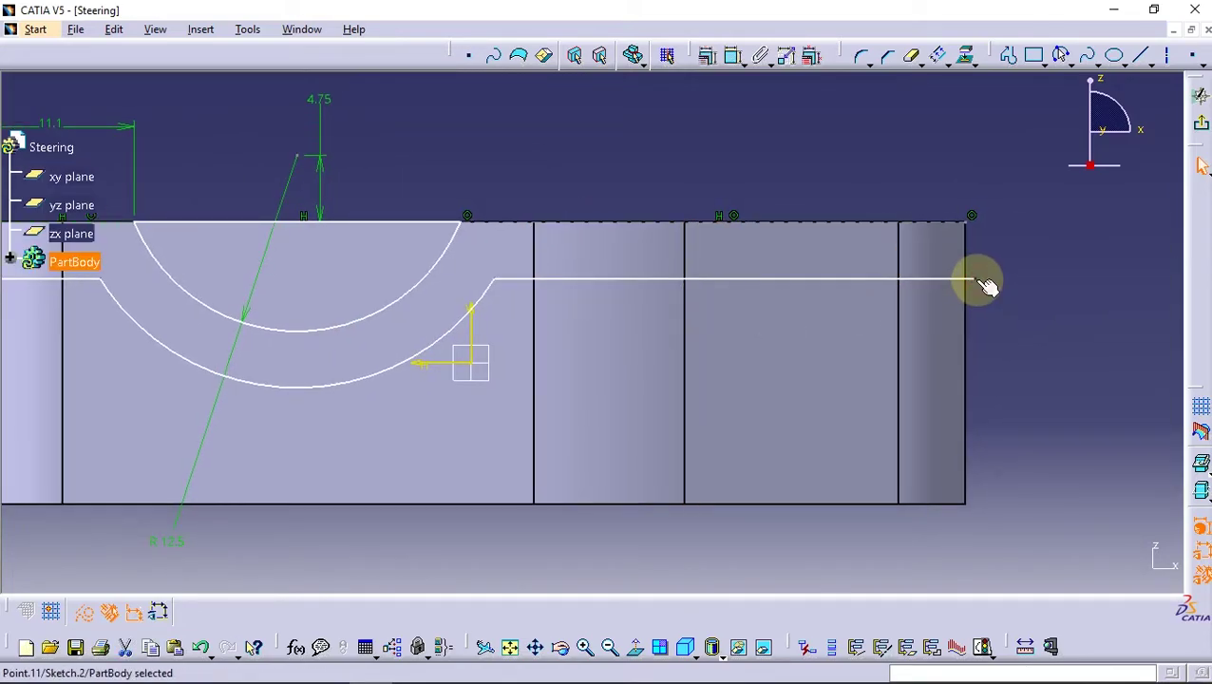
left_click(707, 54)
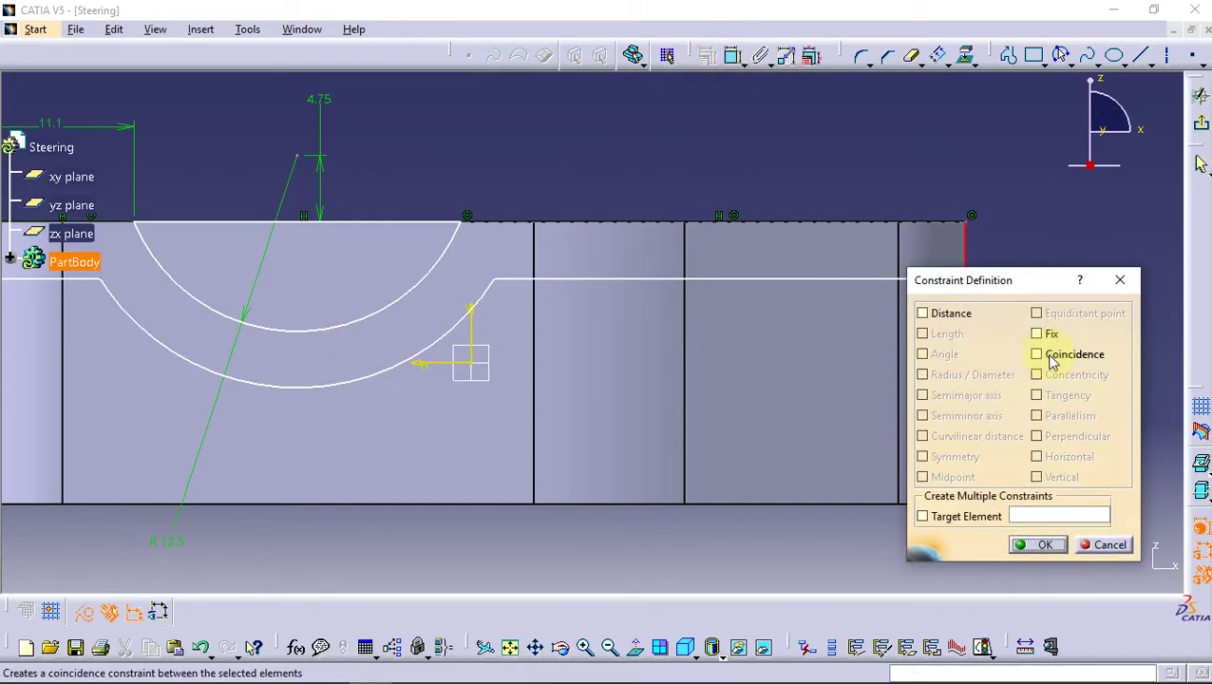
left_click(1021, 547)
middle_click_drag(331, 376, 532, 285)
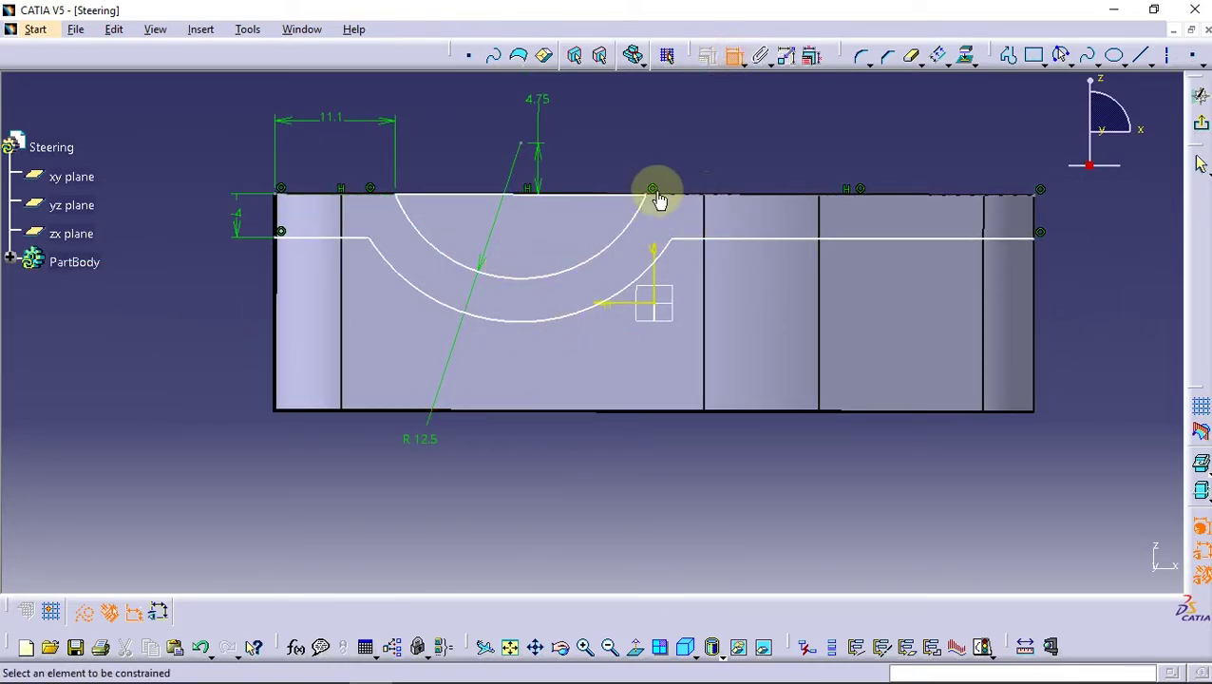
- Constrain the slot's inner arc to be coincident with the top sketch line
left_click(718, 195)
left_click(733, 55)
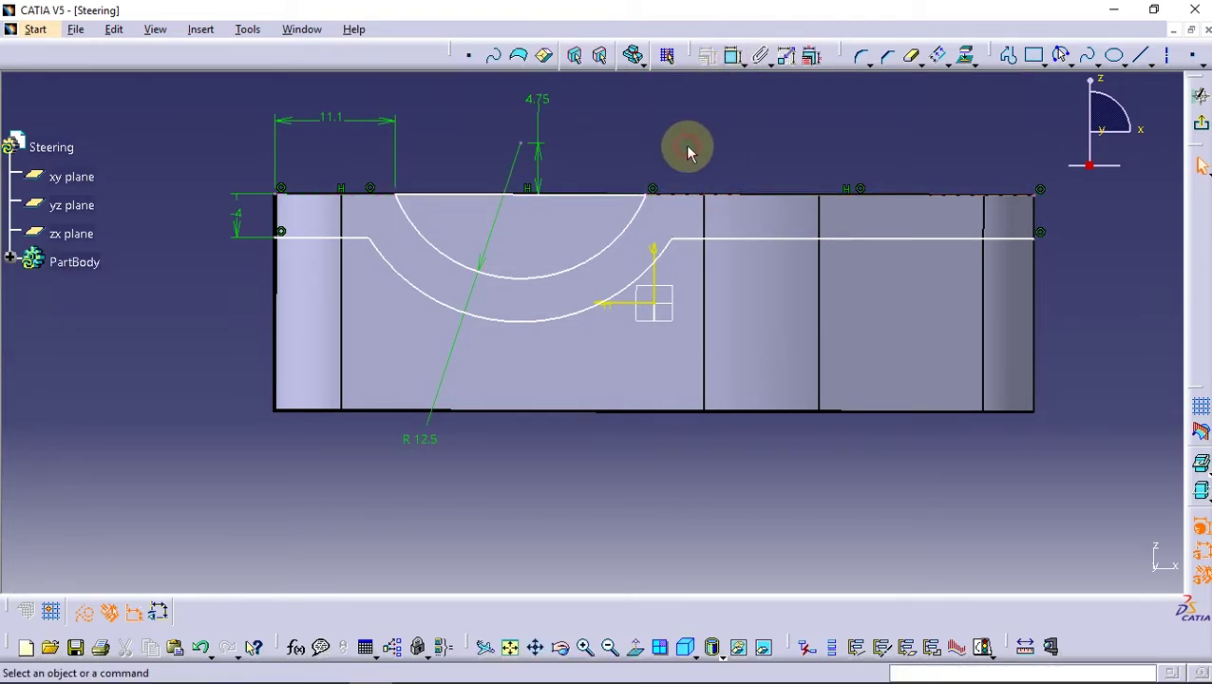
left_click_drag(623, 230, 617, 205)
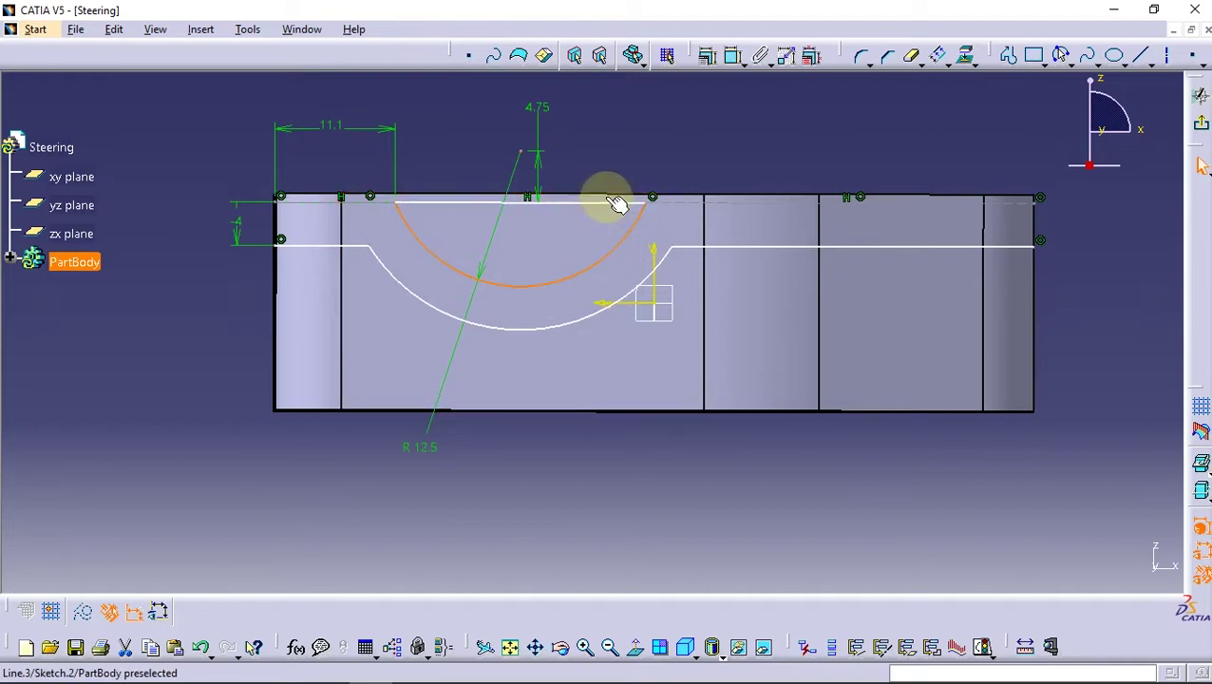
left_click(599, 197, "ctrl")
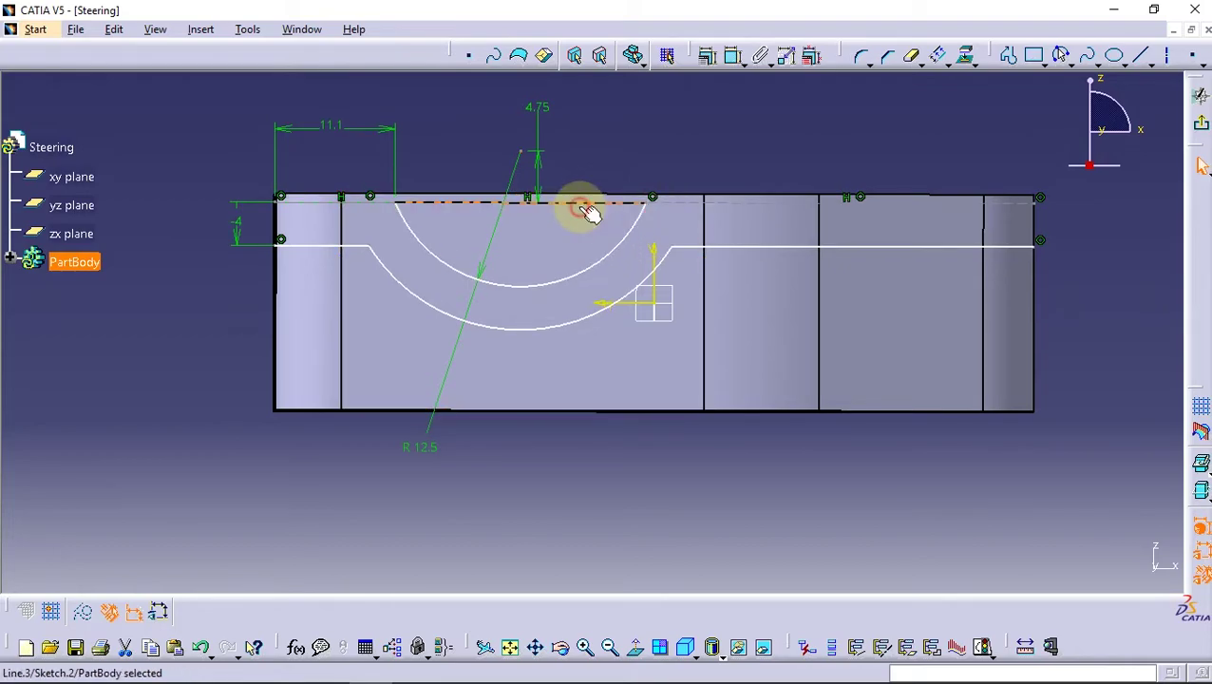
left_click(707, 55)
left_click(1053, 356)
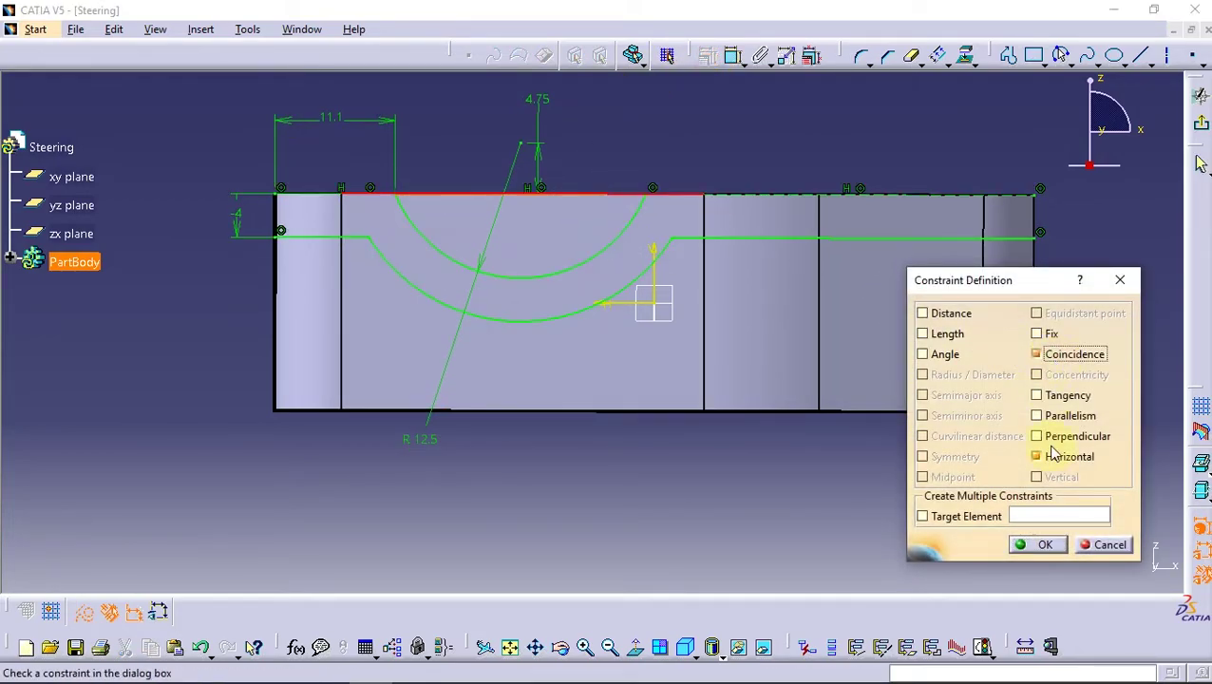
left_click(1049, 545)
- Draw a down-across-up closing profile from the lower curve's left end below the part, then exit the sketch
left_click(1009, 55)
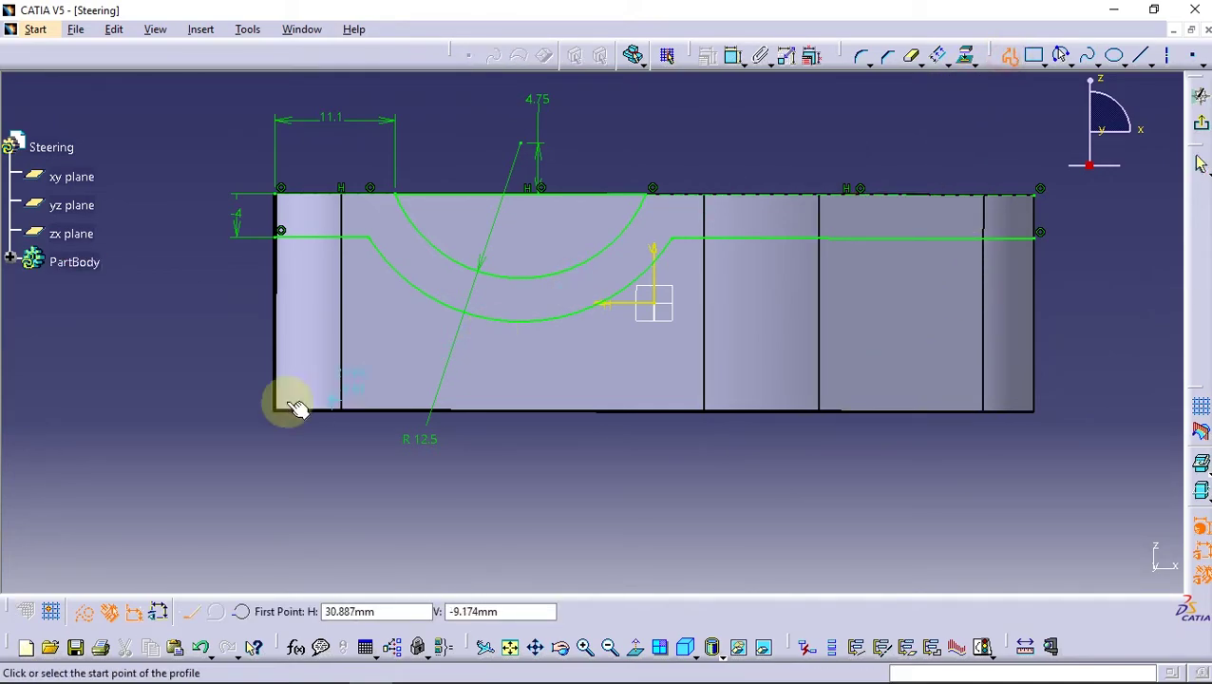
left_click(635, 647)
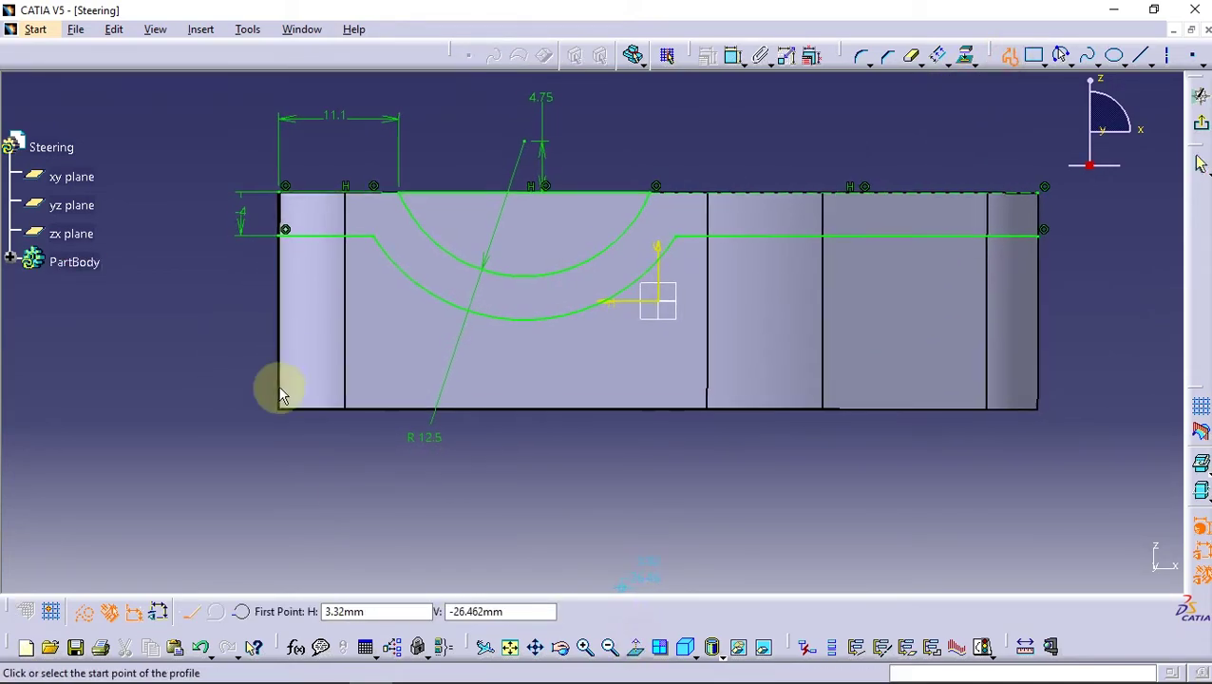
left_click(285, 230)
left_click(84, 611)
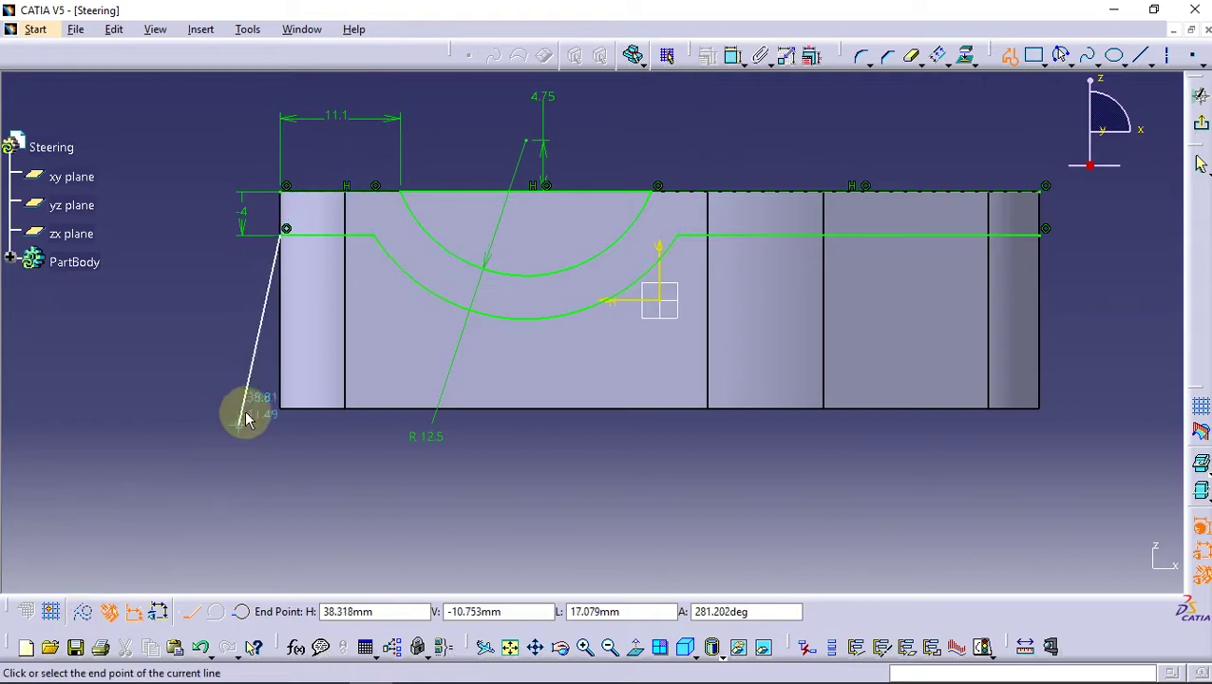
left_click(280, 463)
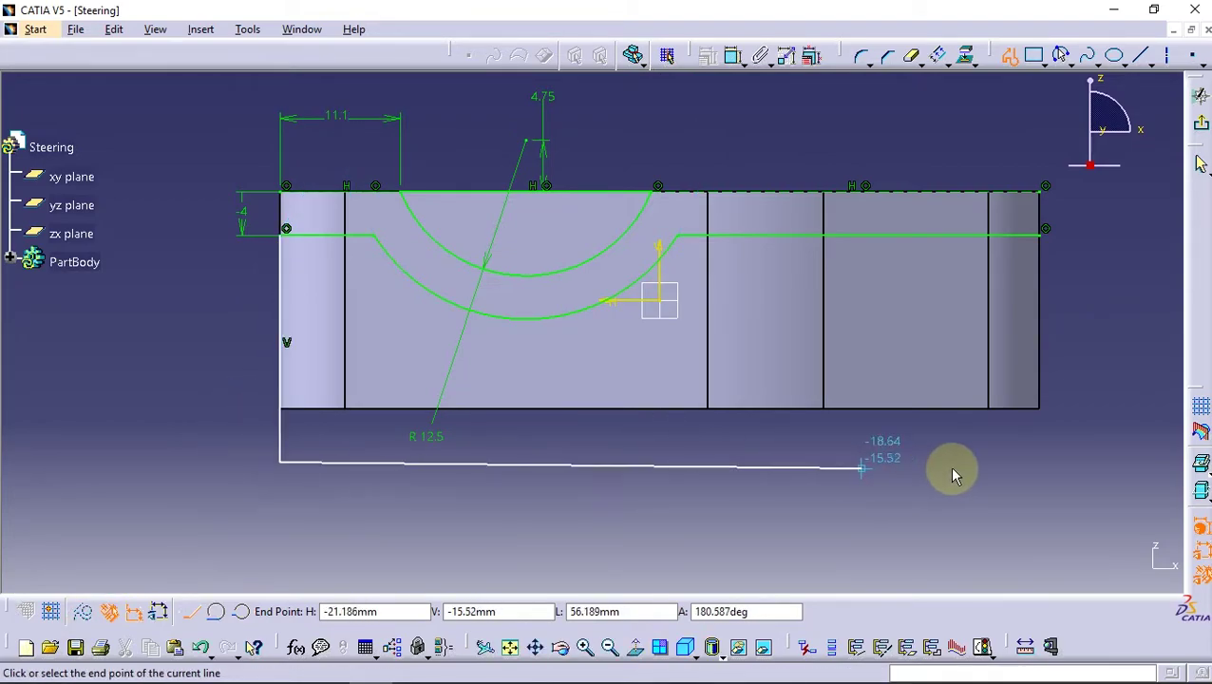
left_click(1039, 463)
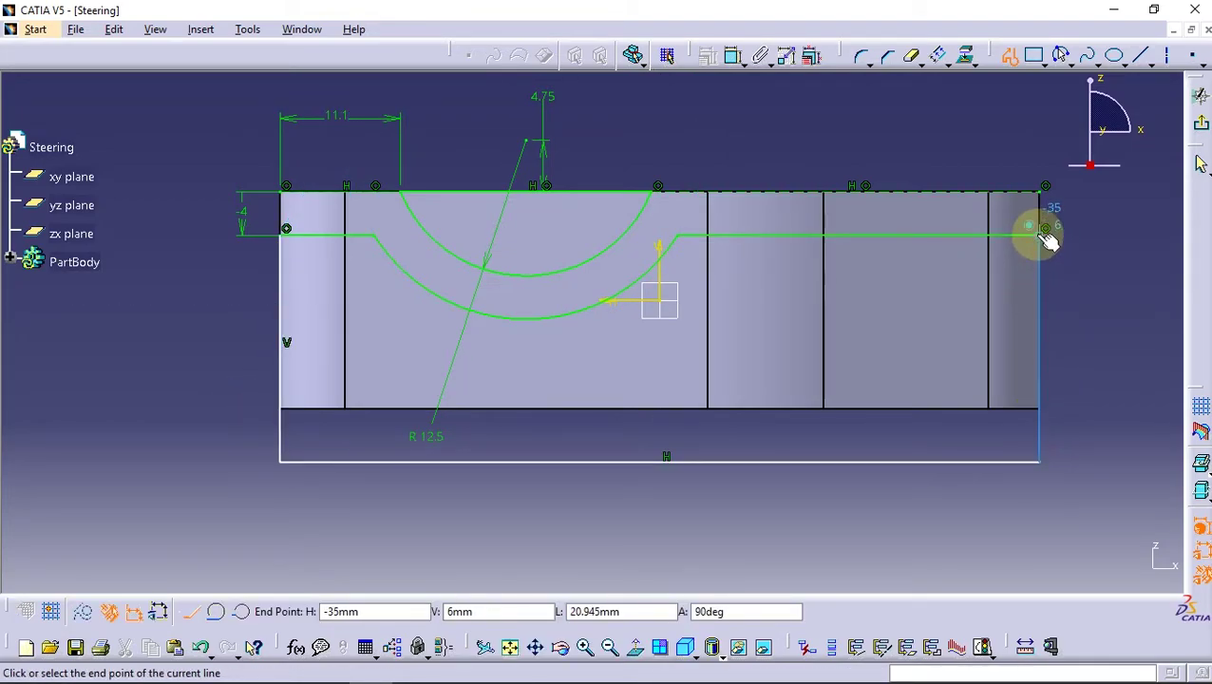
left_click(1201, 124)
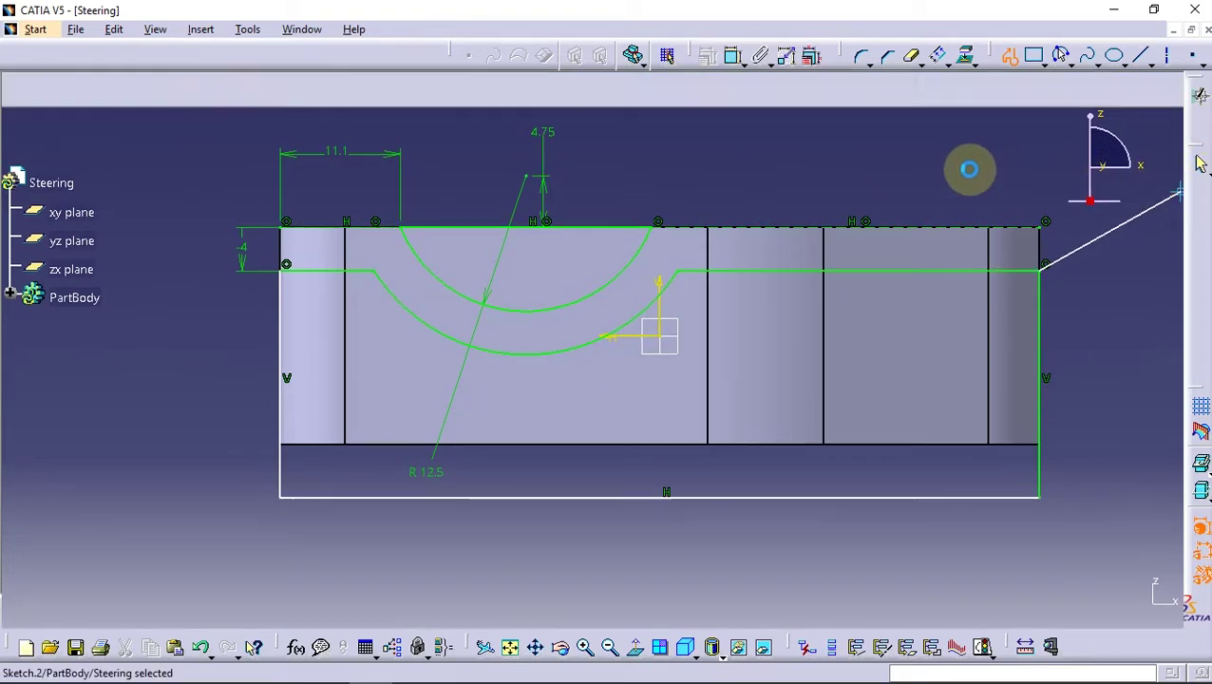
left_click(991, 90)
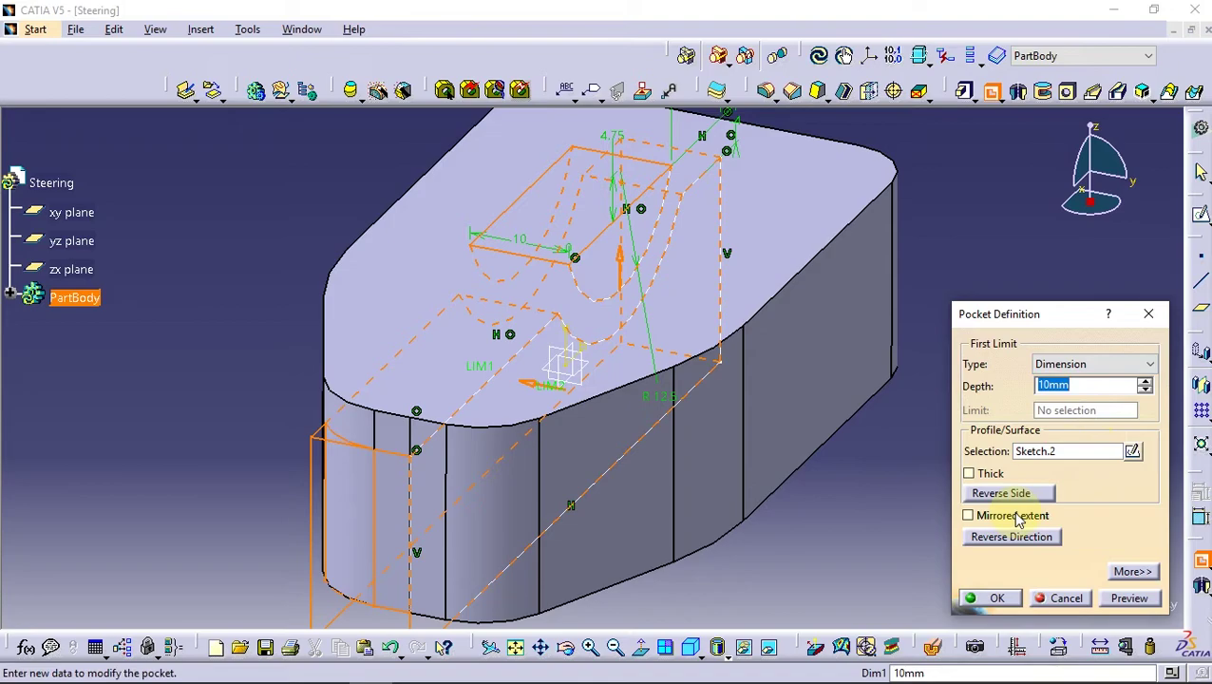
- Pocket the sketch with mirrored extent and a 26 mm depth
left_click(1019, 519)
middle_click_drag(703, 249, 677, 360)
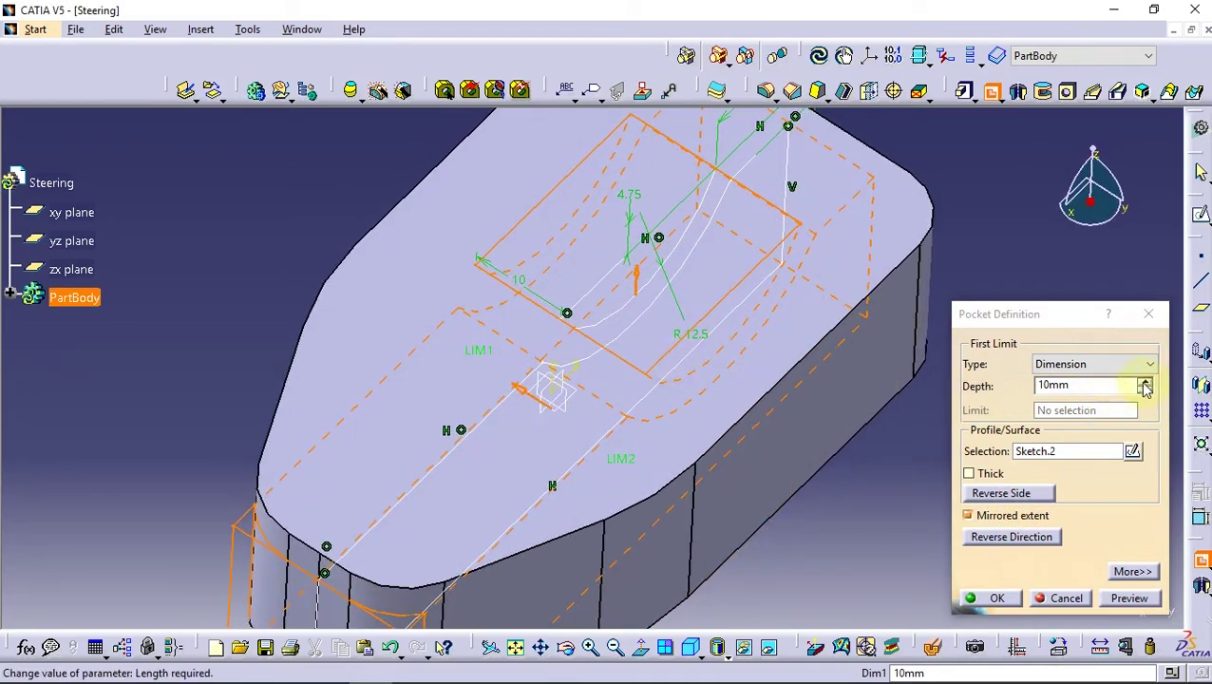
left_click(1147, 384)
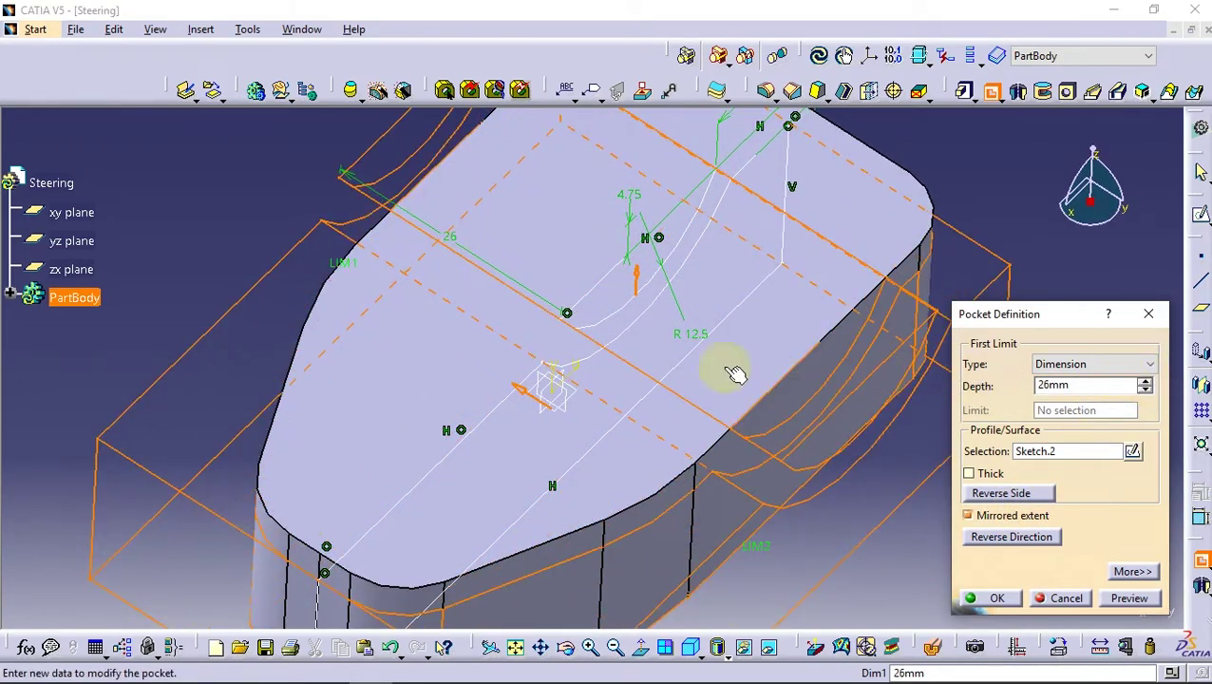
mouse_move(730, 370)
middle_mouse_down()
mouse_move(692, 424)
mouse_move(901, 516)
middle_mouse_up()
left_click(1147, 600)
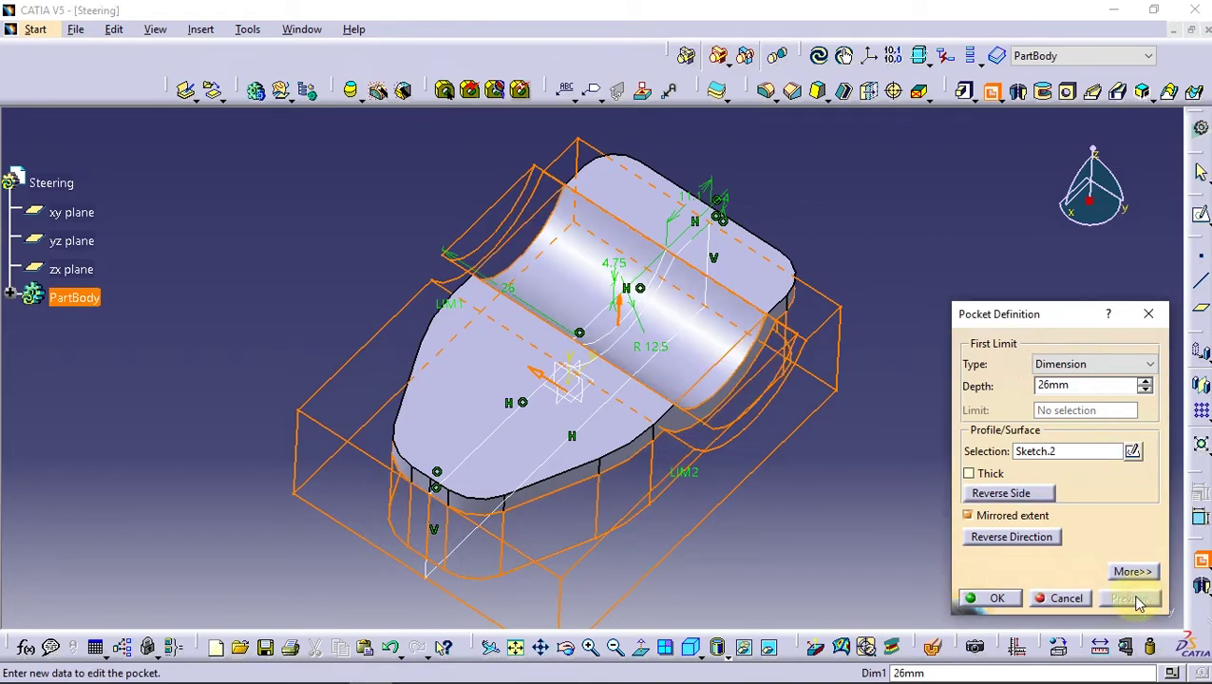
left_click(991, 600)
mouse_move(779, 505)
middle_mouse_down()
mouse_move(426, 431)
mouse_move(590, 424)
mouse_move(701, 312)
mouse_move(563, 387)
mouse_move(561, 352)
mouse_move(600, 460)
mouse_move(703, 246)
mouse_move(517, 446)
mouse_move(593, 533)
middle_mouse_up()
- Start a sketch on the lever's flat face and draw a circle of radius 10
left_click(593, 533)
left_click(1200, 212)
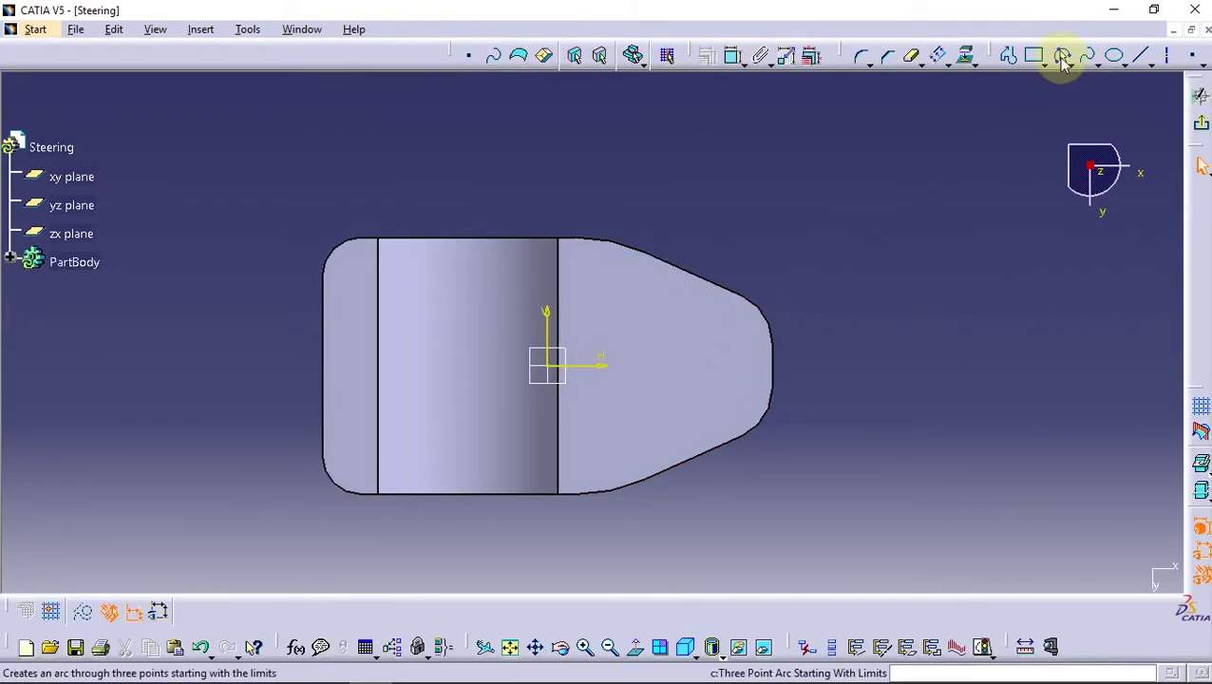
left_click(1068, 63)
left_click(1085, 87)
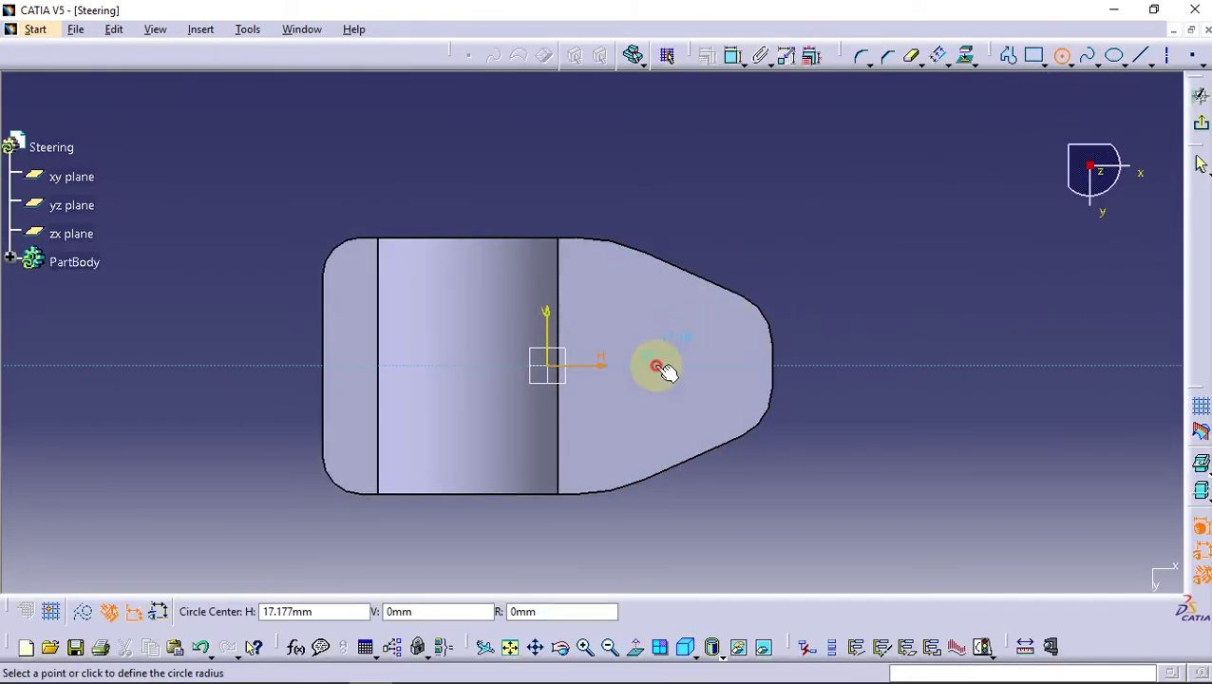
left_click(664, 323)
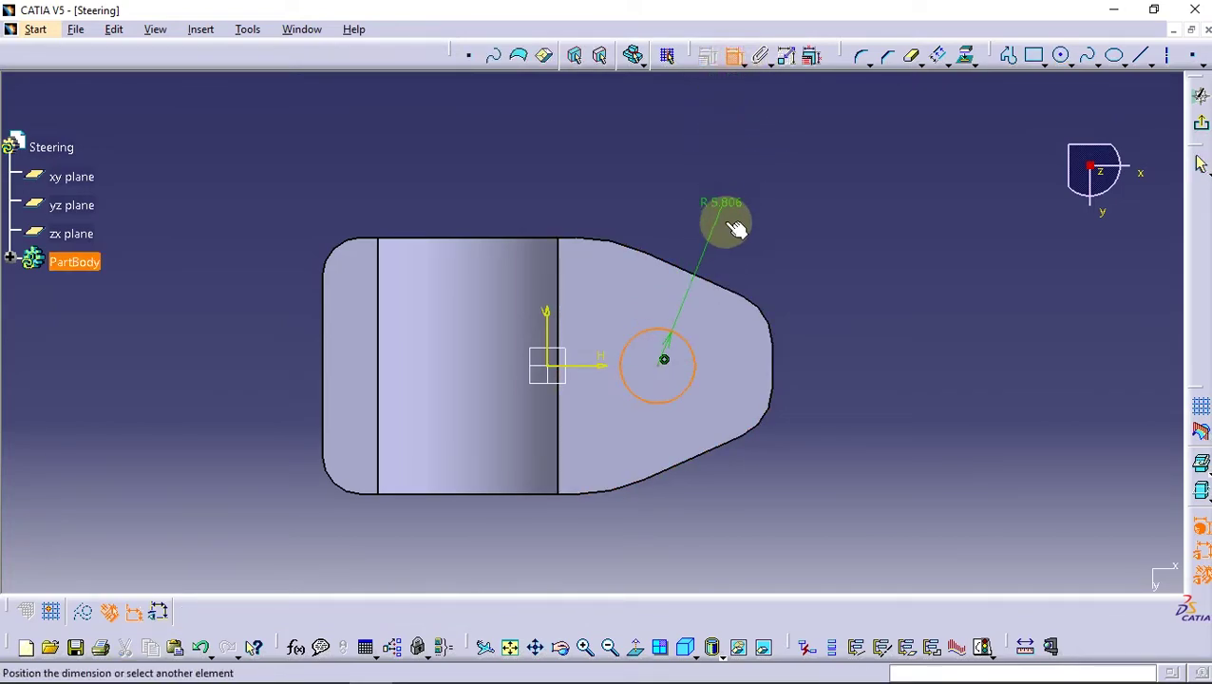
left_click(763, 240)
double_click(765, 242)
type("10")
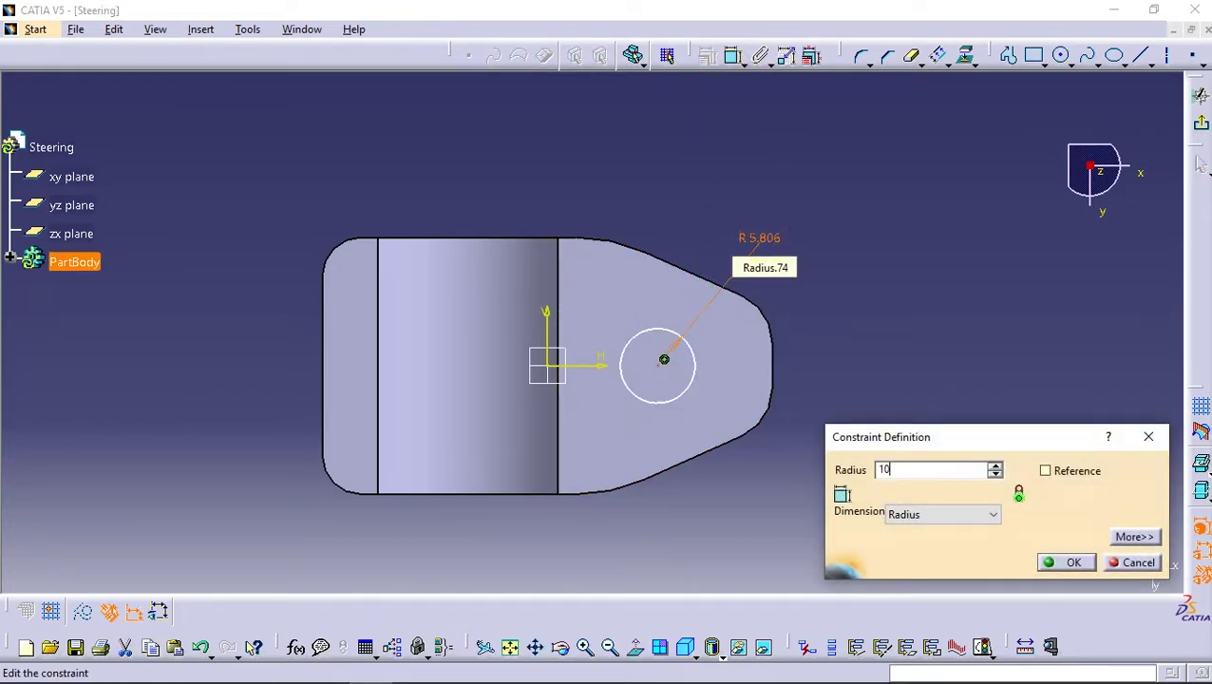
key("Return")
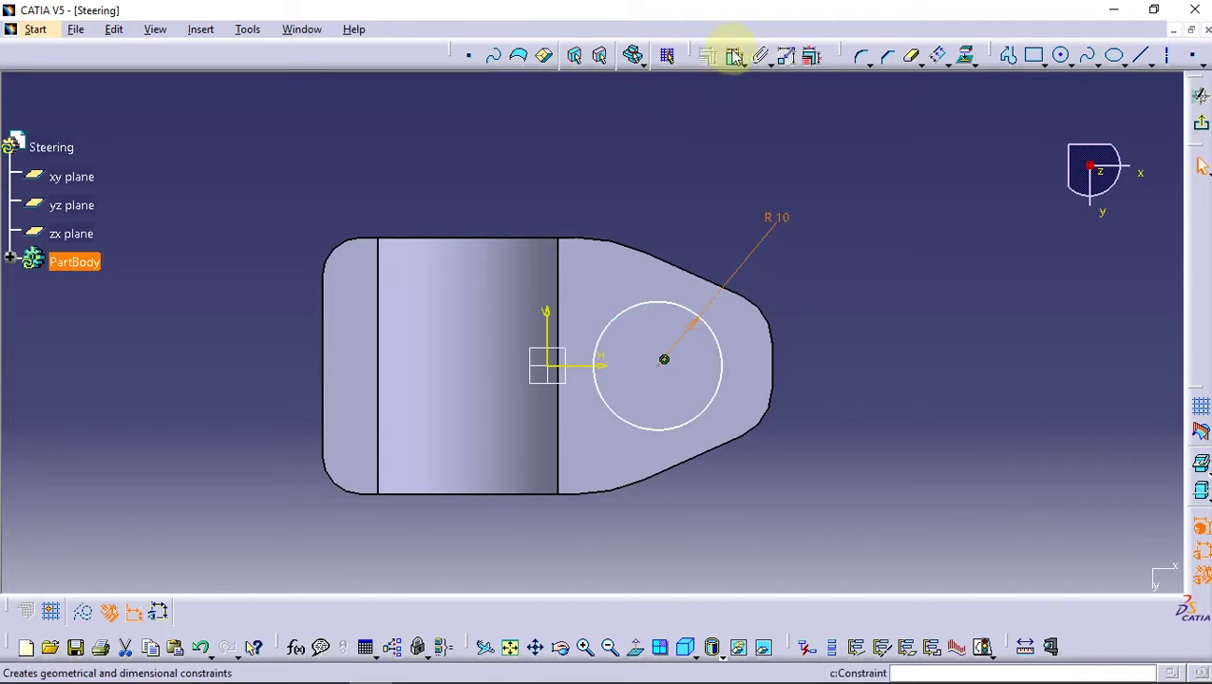
- Set the circle centre 20 from the vertical axis and exit the sketch
left_click(665, 360)
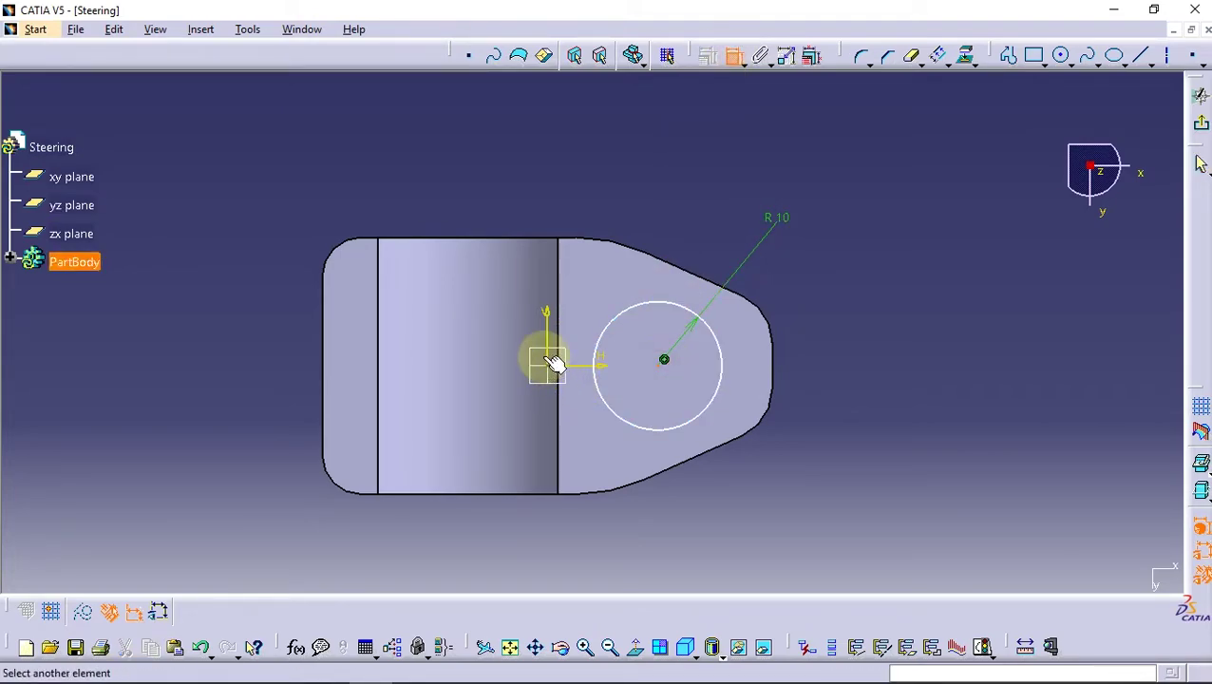
left_click(551, 348)
double_click(611, 171)
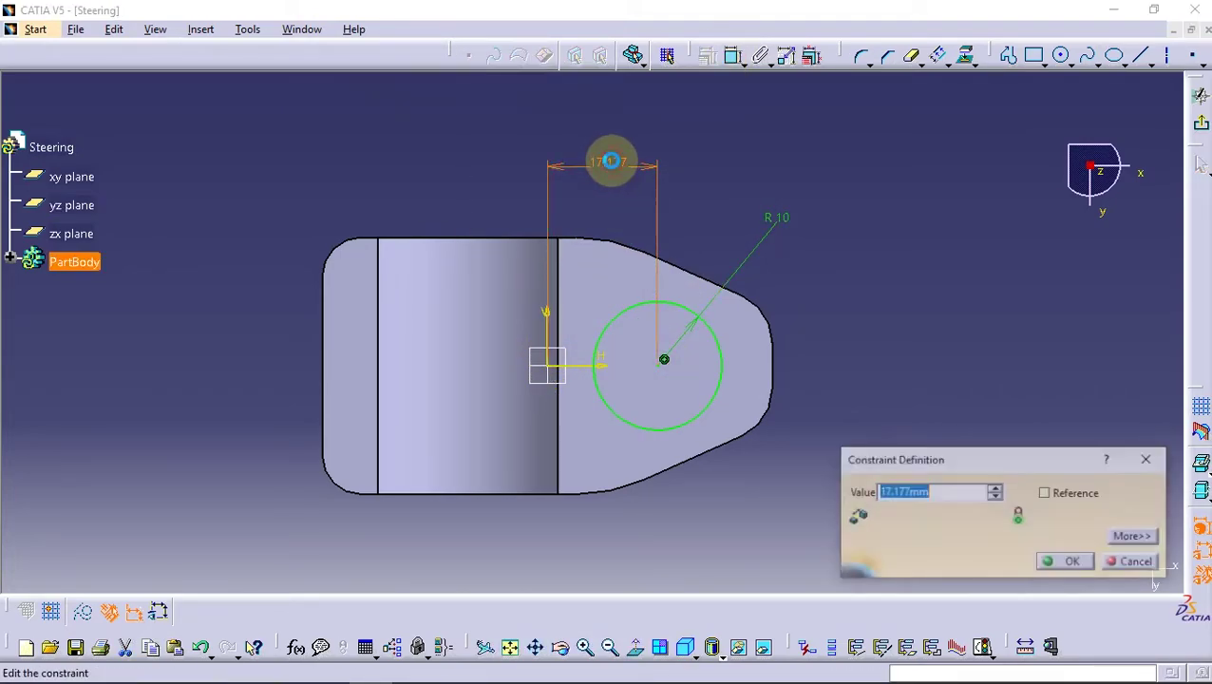
type("20")
key("Return")
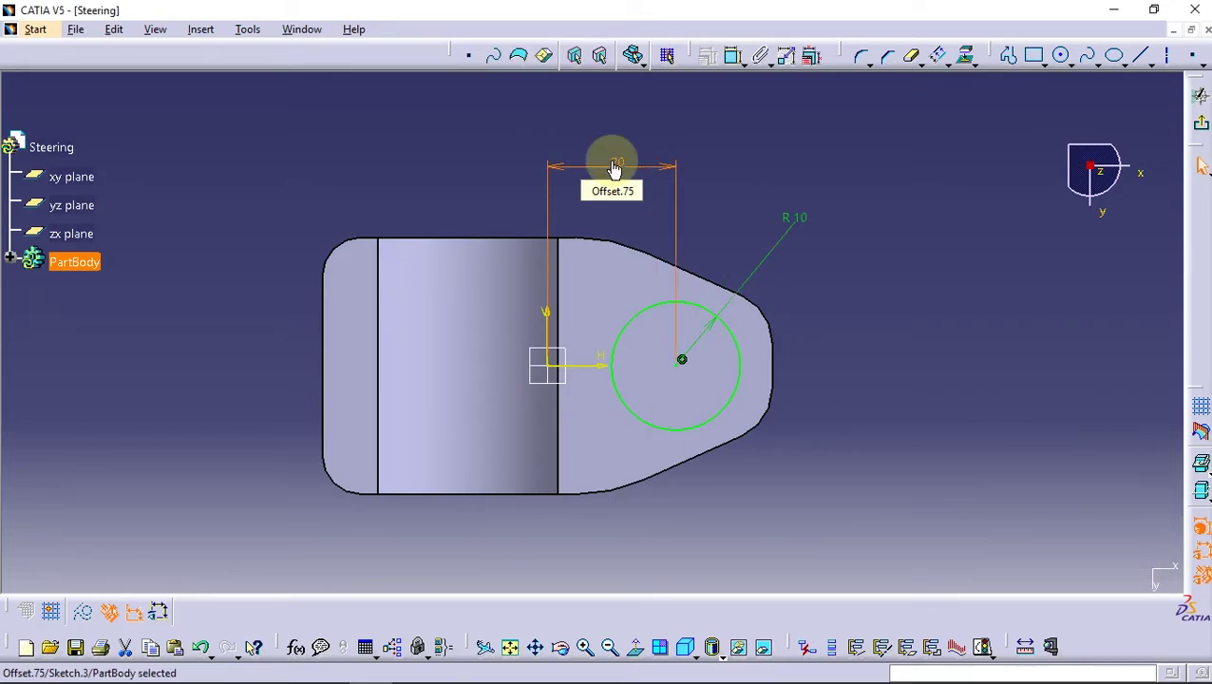
left_click(1199, 96)
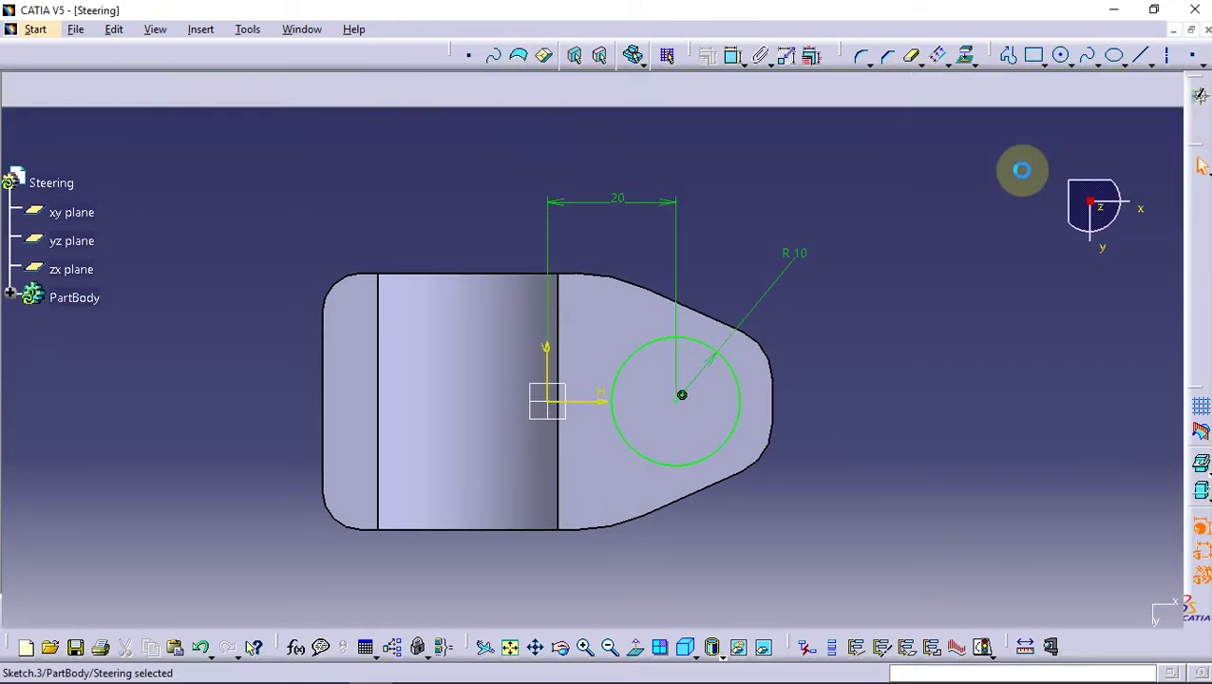
- Pad the circle sketch to a length of 75 mm
left_click(966, 90)
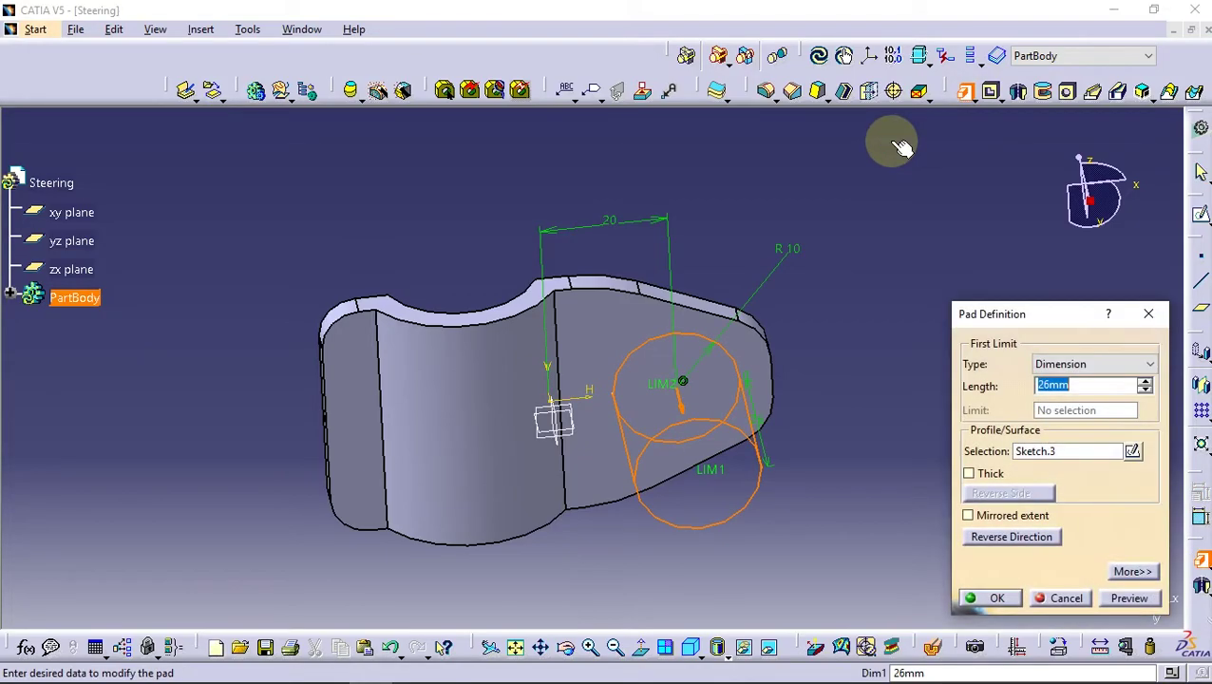
left_click(1130, 597)
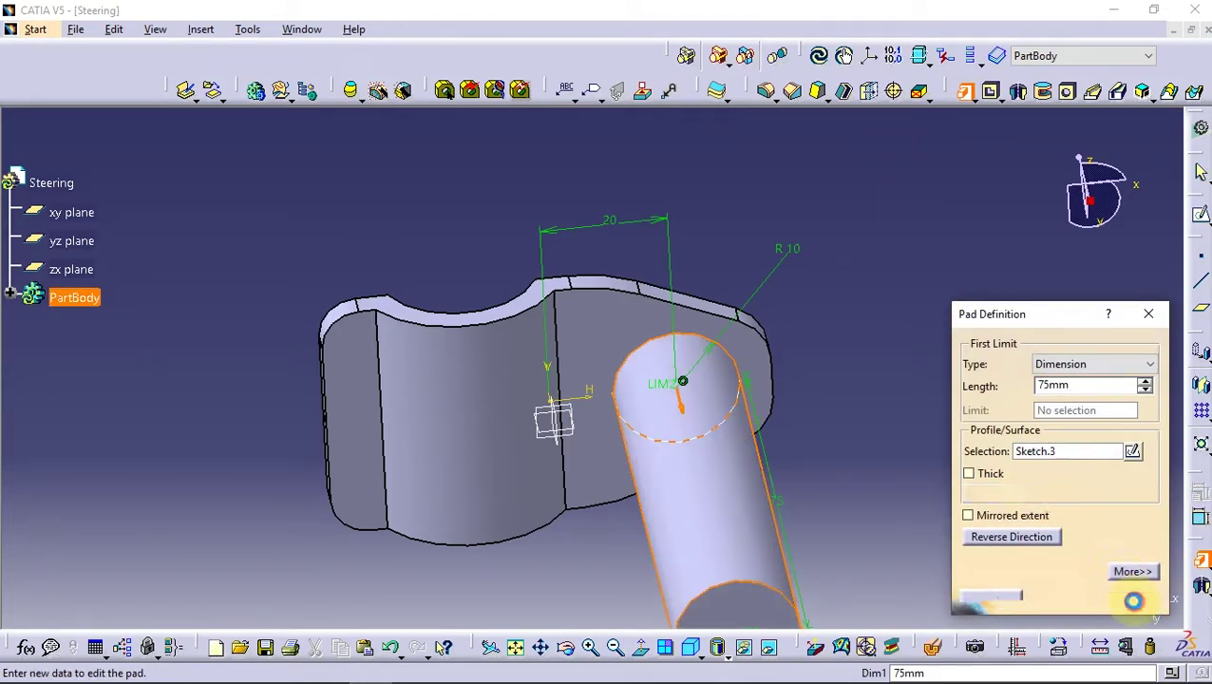
middle_click_drag(677, 384, 570, 489)
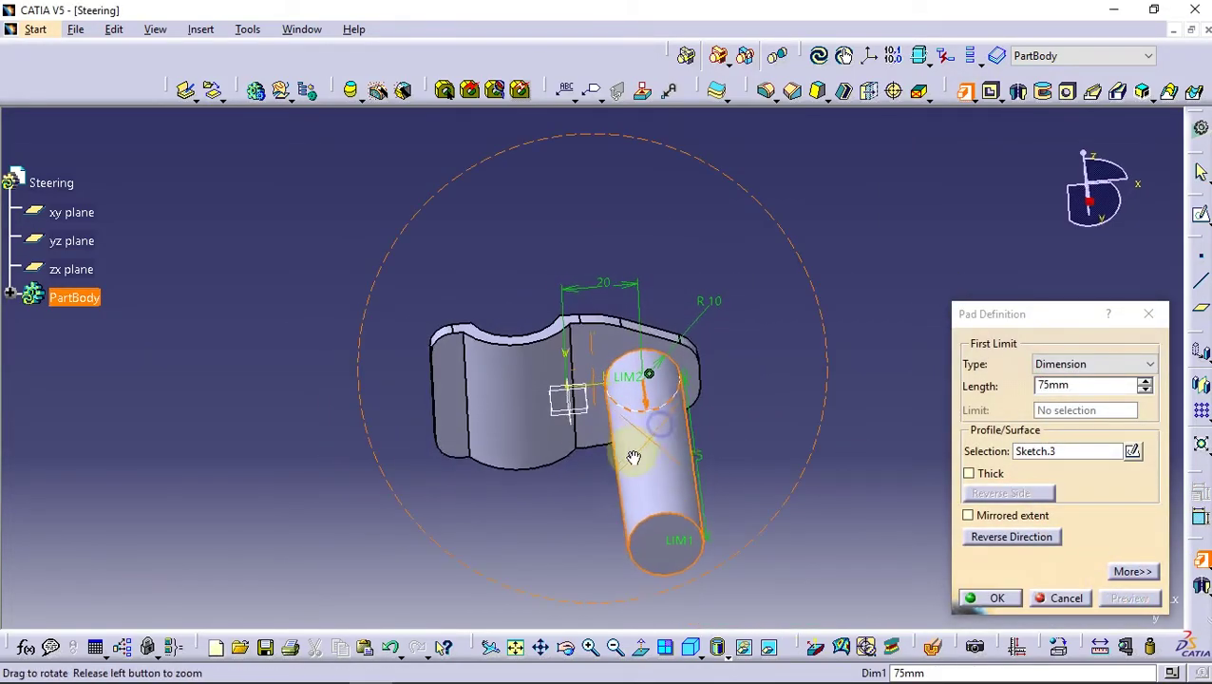
left_click(990, 603)
middle_click_drag(668, 508, 743, 387)
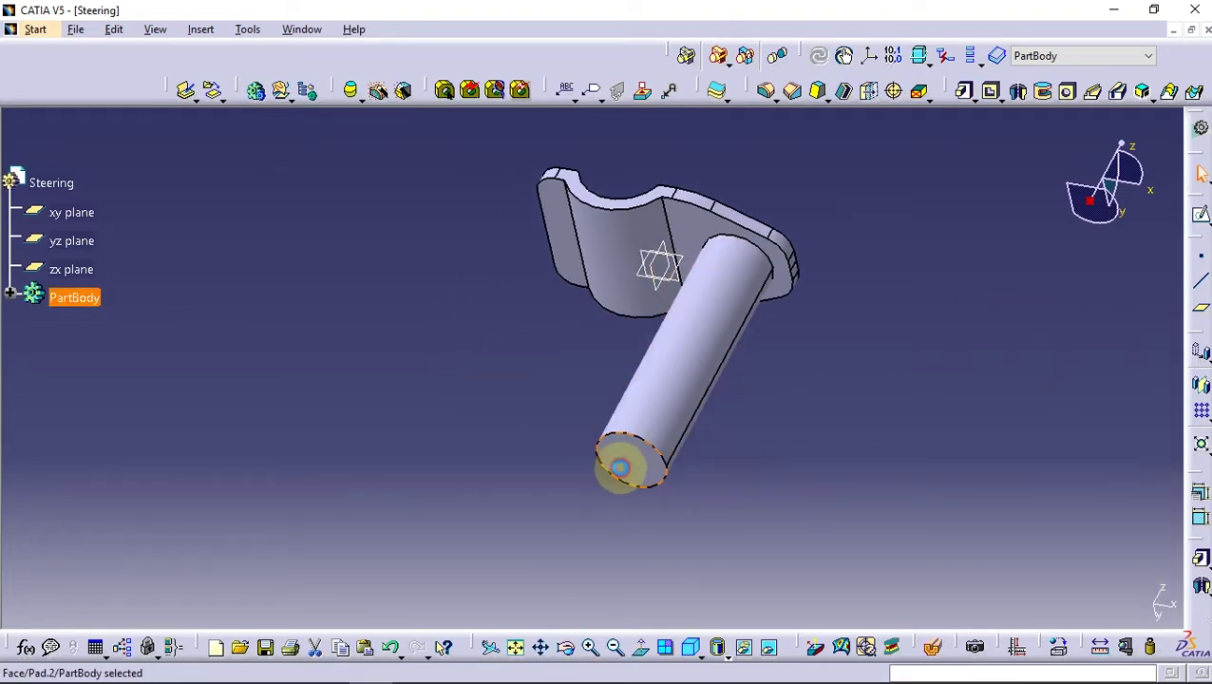
- Sketch a radius 15 circle on the tube's end face
left_click(1200, 215)
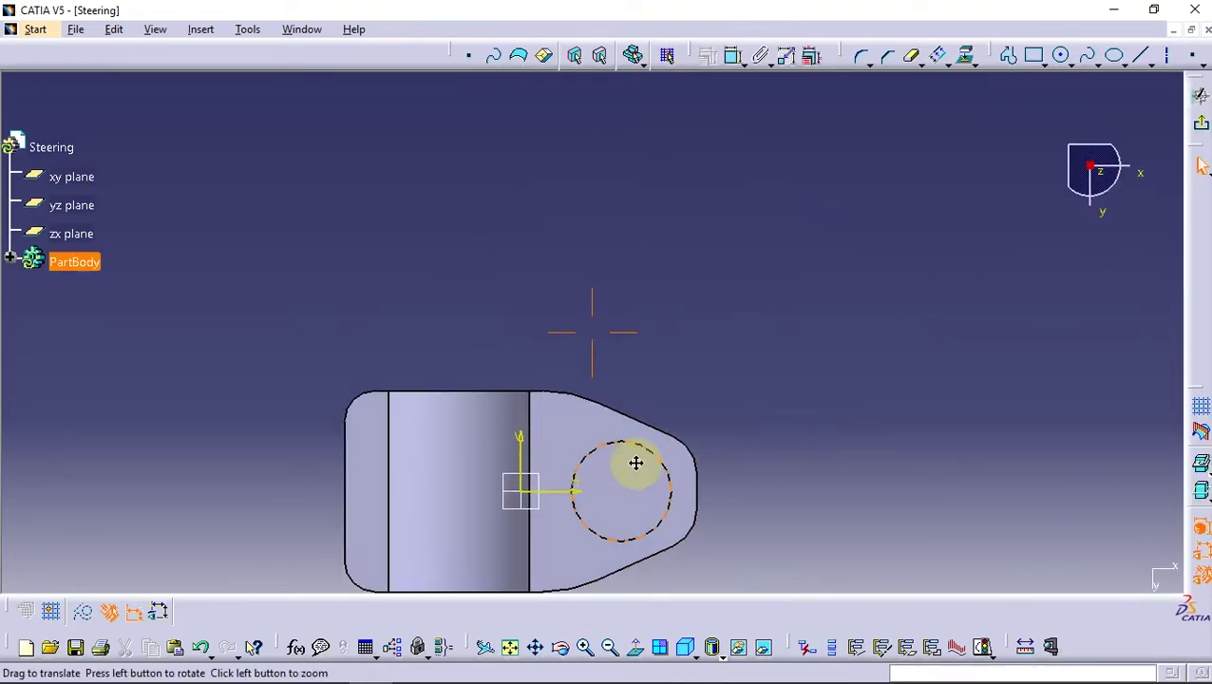
middle_click_drag(636, 462, 729, 340)
left_click(1063, 56)
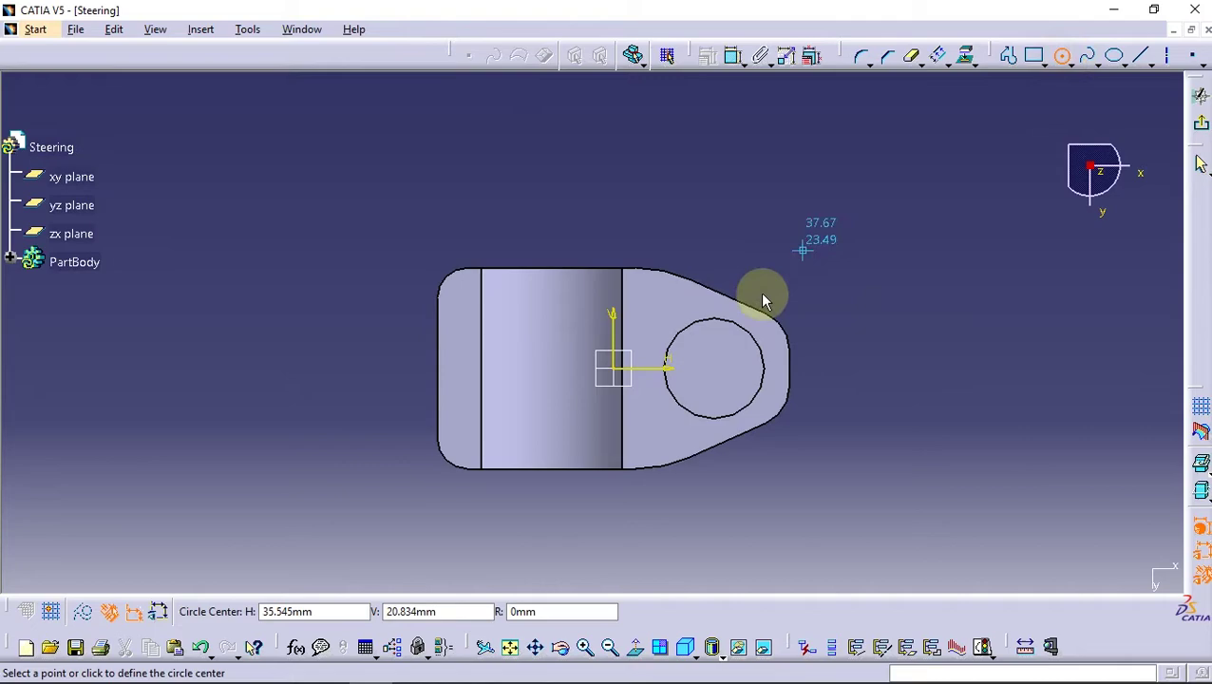
left_click(721, 364)
left_click(712, 300)
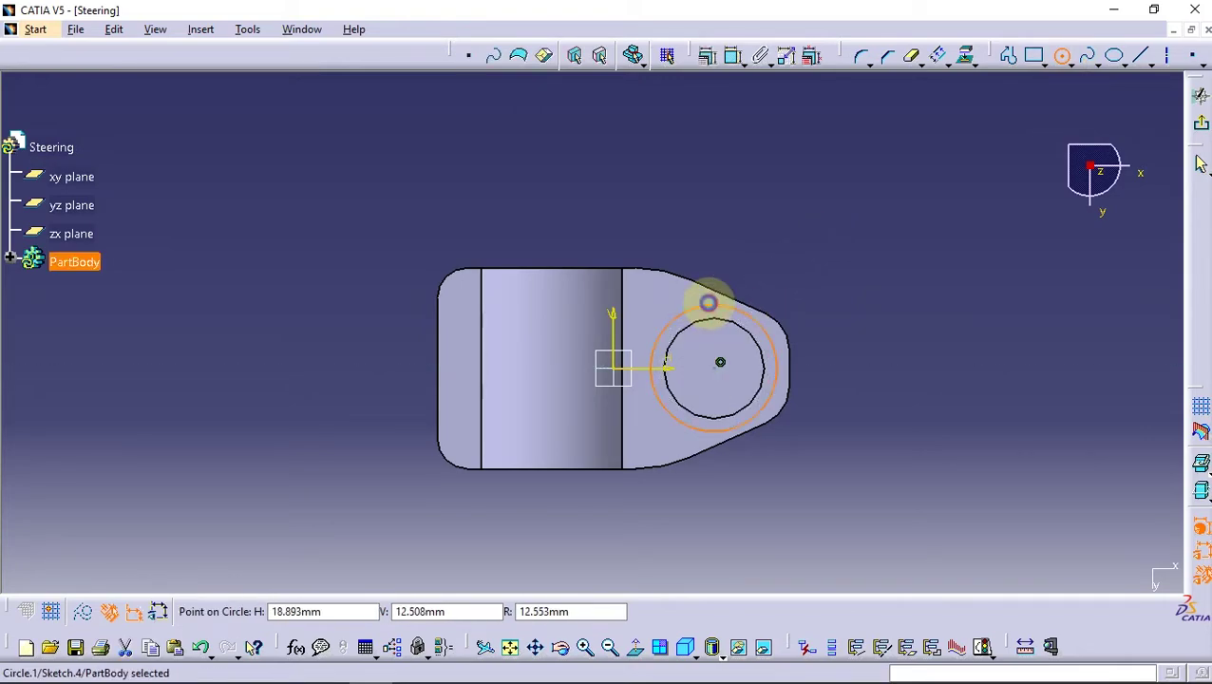
left_click(734, 57)
left_click(801, 237)
double_click(801, 235)
type("15")
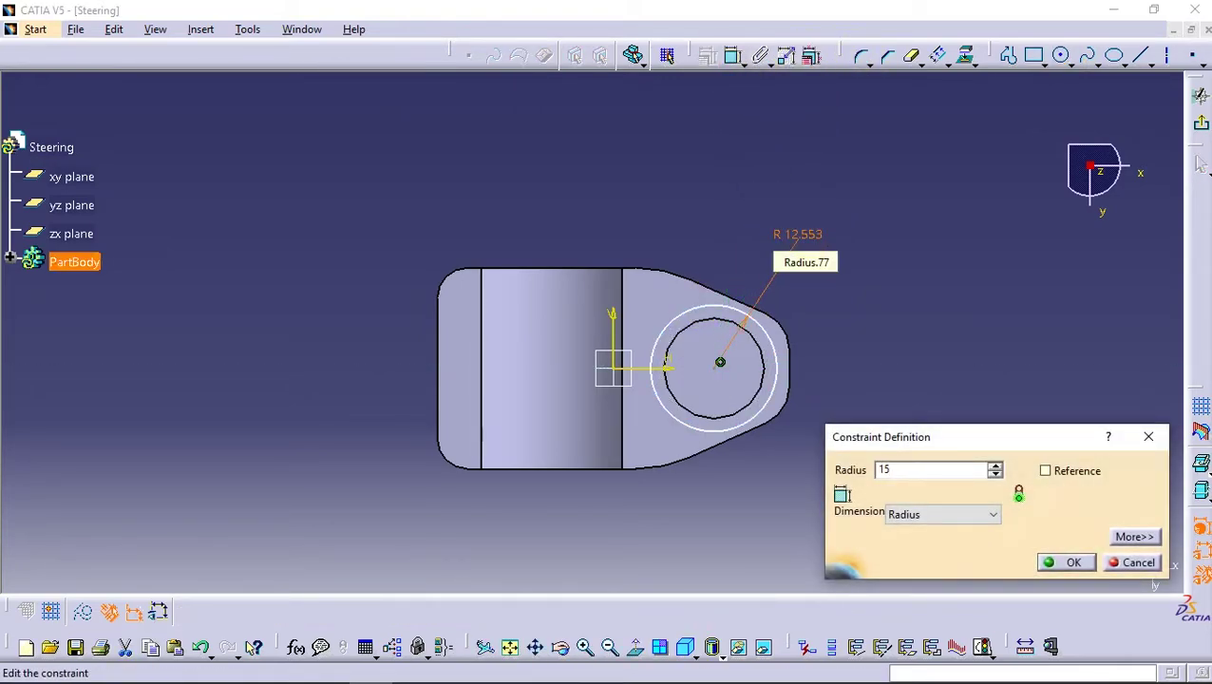
key("Return")
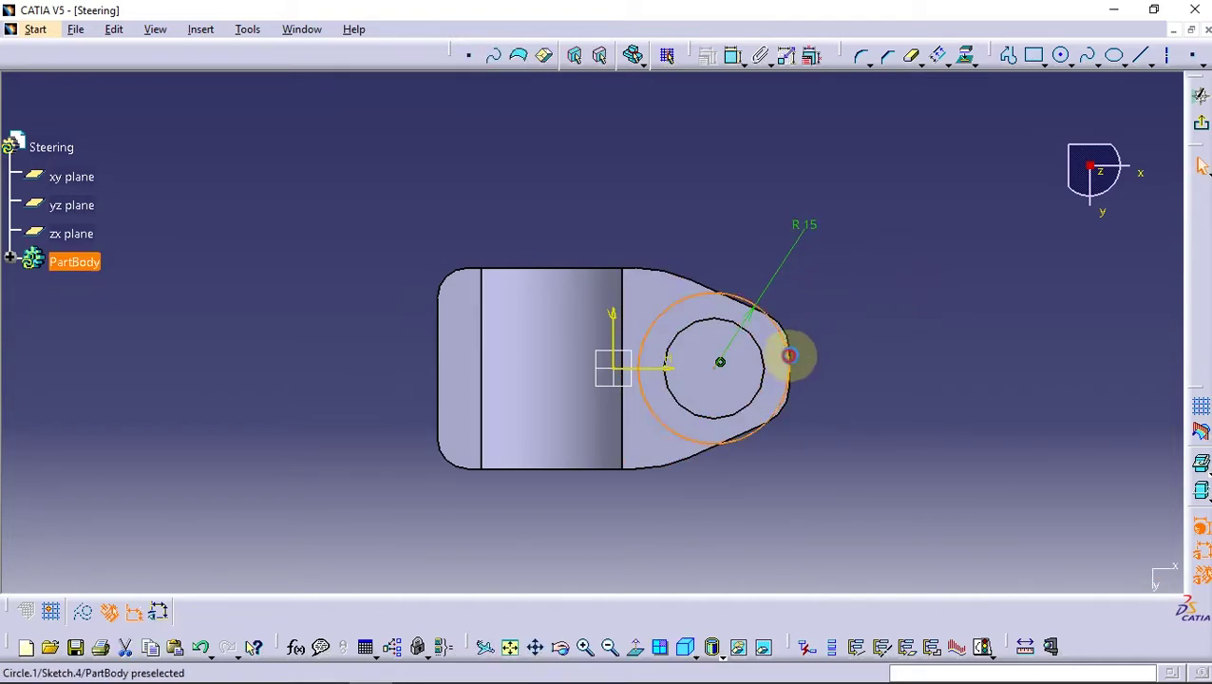
- Make the R15 circle concentric with the pocket's circular edge and exit the sketch
left_click(765, 377, "ctrl")
left_click(726, 55)
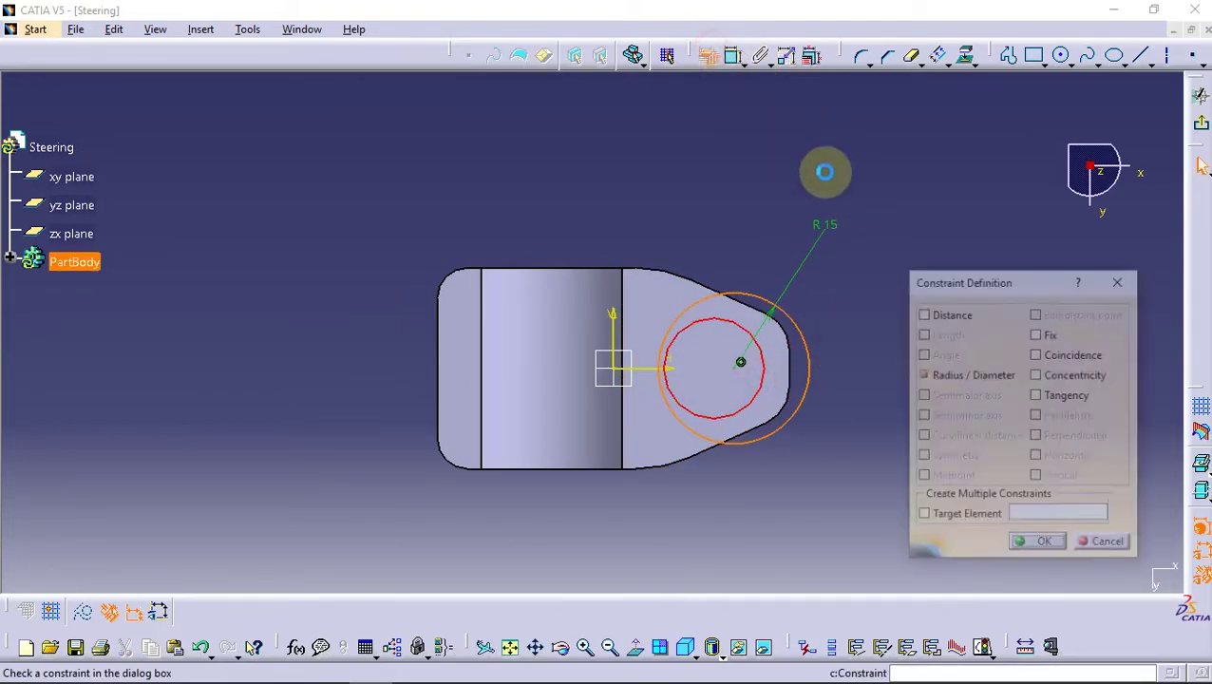
left_click(1052, 381)
left_click(1042, 545)
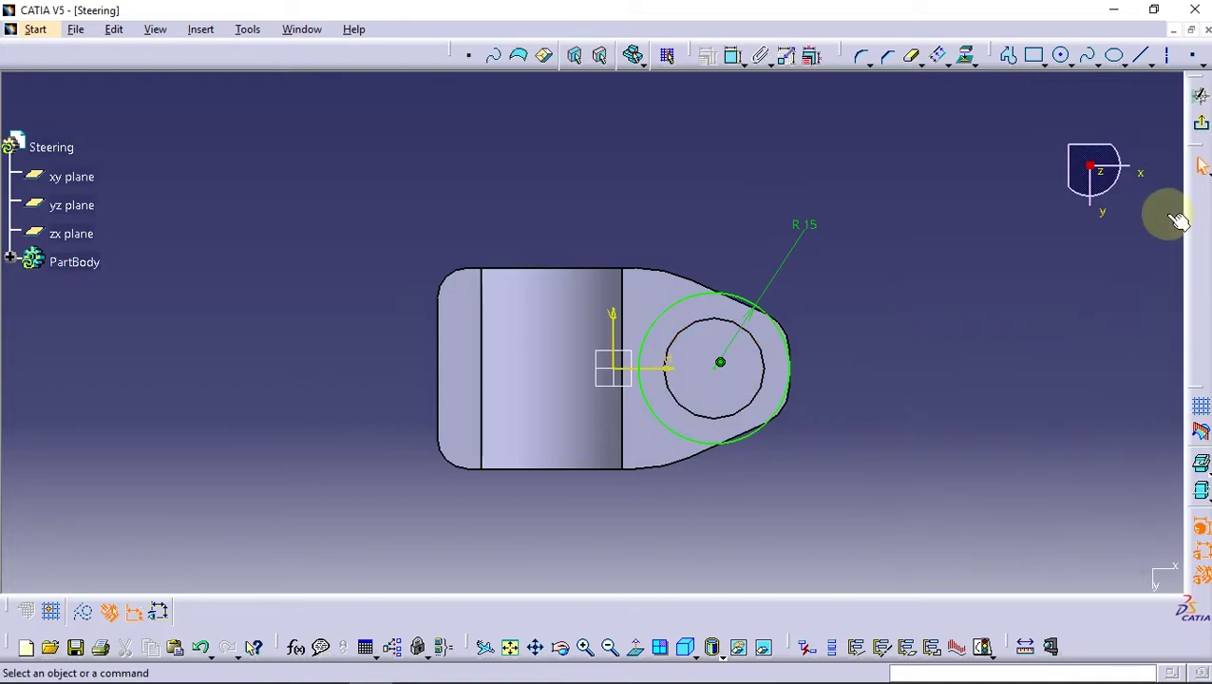
left_click(1200, 122)
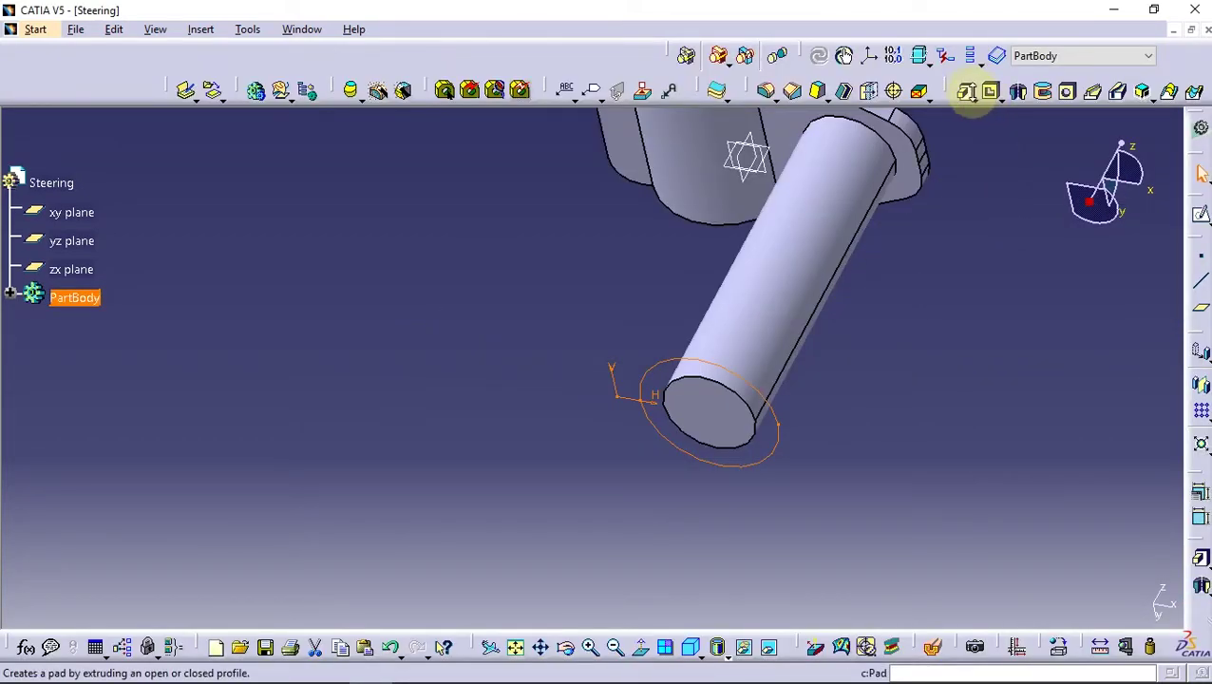
- Pad the Sketch.4 R15 circle to a length of 150 mm
left_click(964, 90)
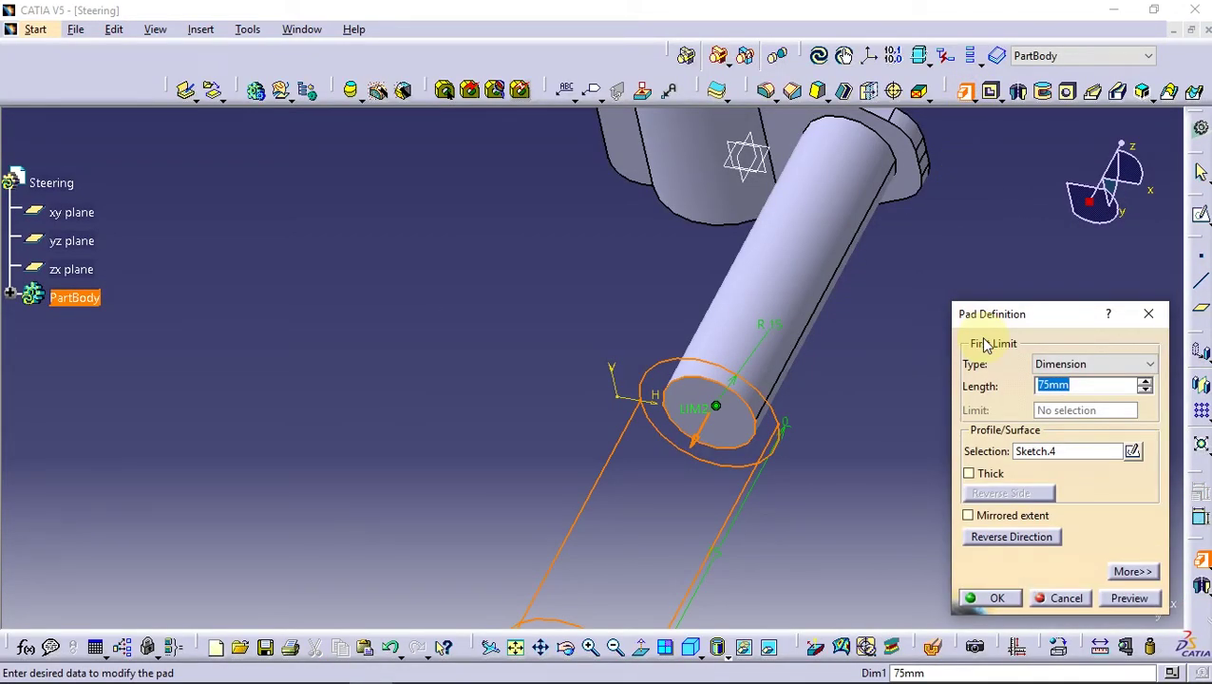
left_click(1131, 598)
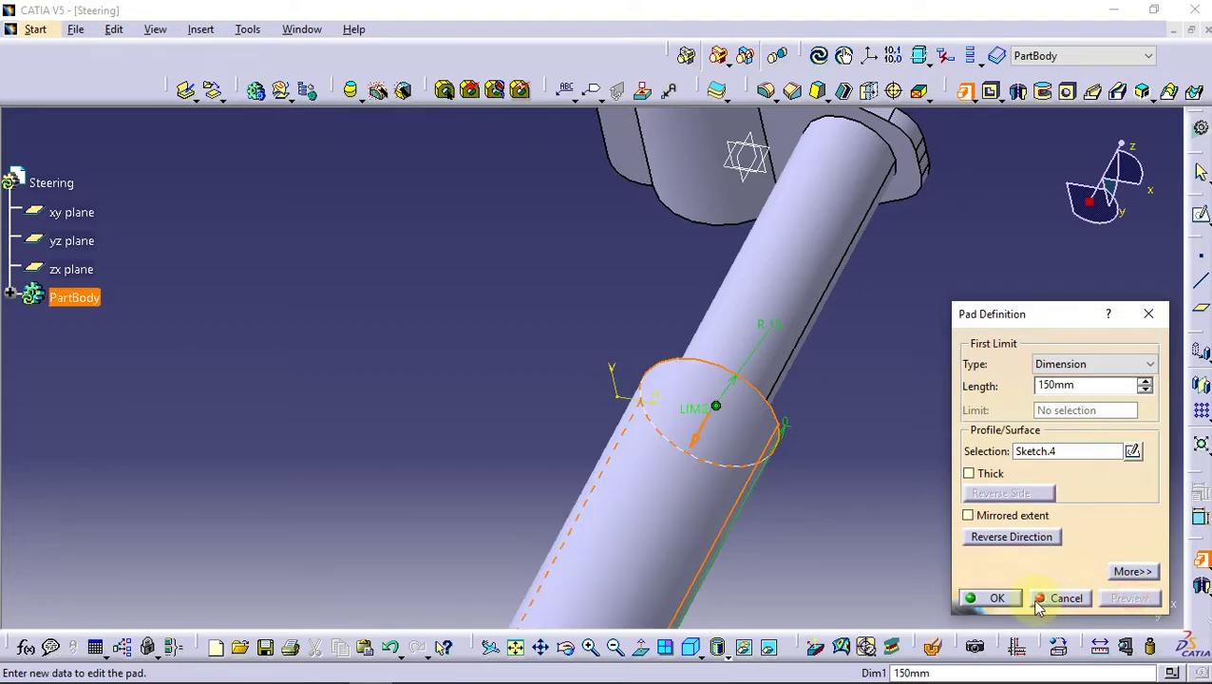
left_click(996, 597)
mouse_move(866, 424)
middle_mouse_down()
mouse_move(796, 383)
mouse_move(542, 446)
mouse_move(738, 520)
mouse_move(863, 476)
mouse_move(591, 387)
mouse_move(468, 453)
mouse_move(639, 463)
mouse_move(571, 428)
mouse_move(608, 435)
middle_mouse_up()
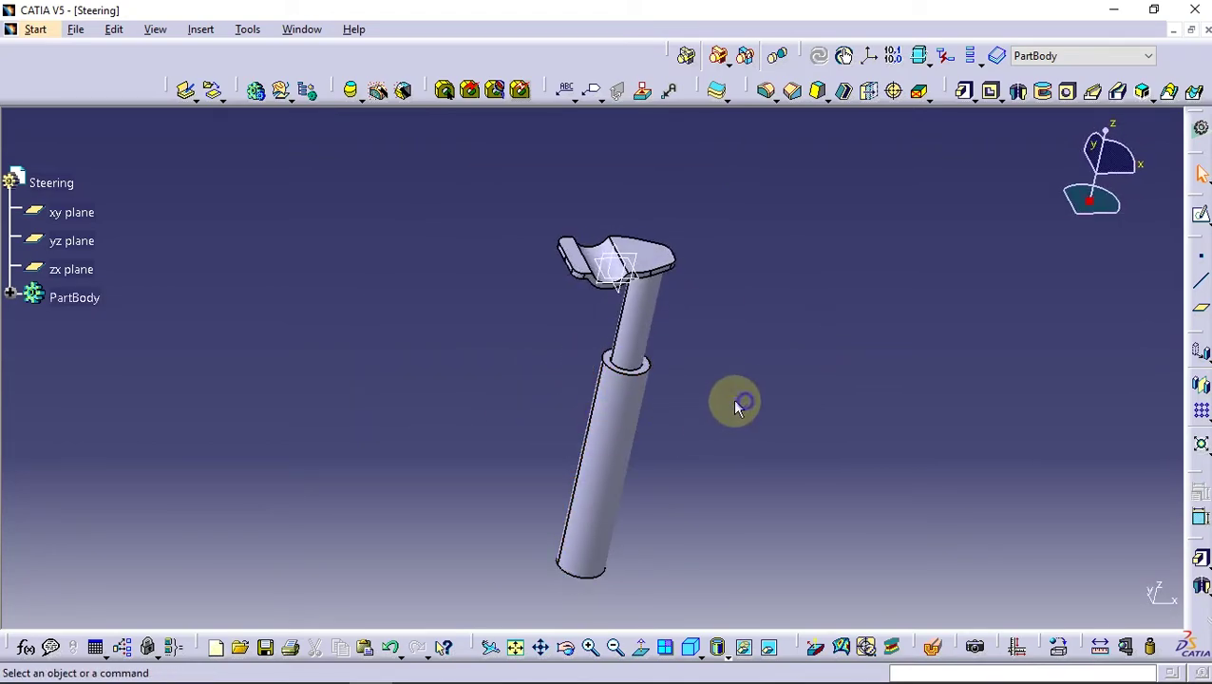
- Create an offset-from-plane reference at 20 mm from the yz plane
middle_click_drag(736, 406, 650, 402)
left_click(1202, 314)
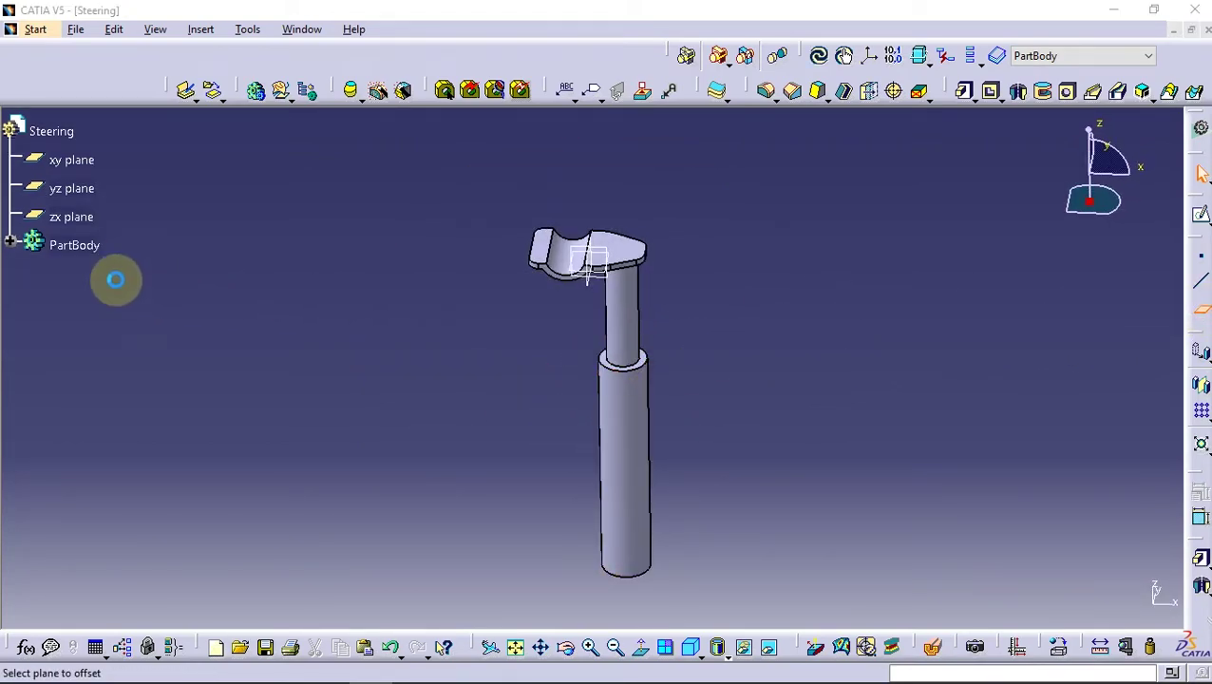
left_click(11, 244)
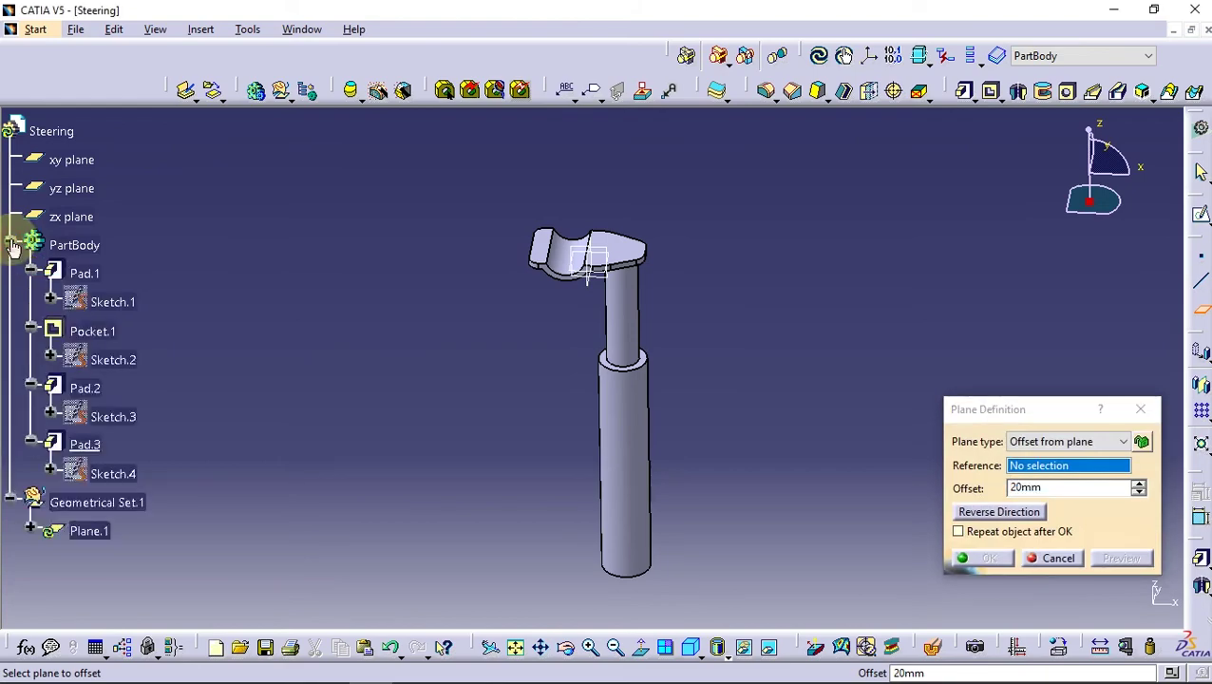
left_click(595, 290)
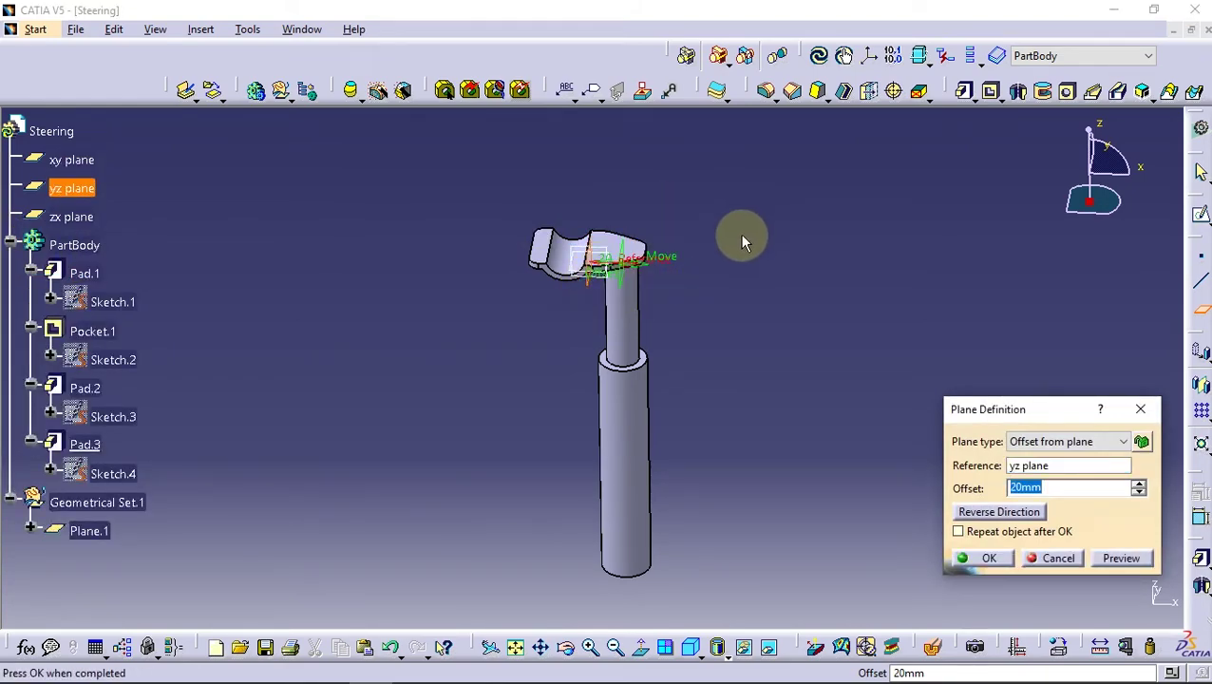
left_click(988, 563)
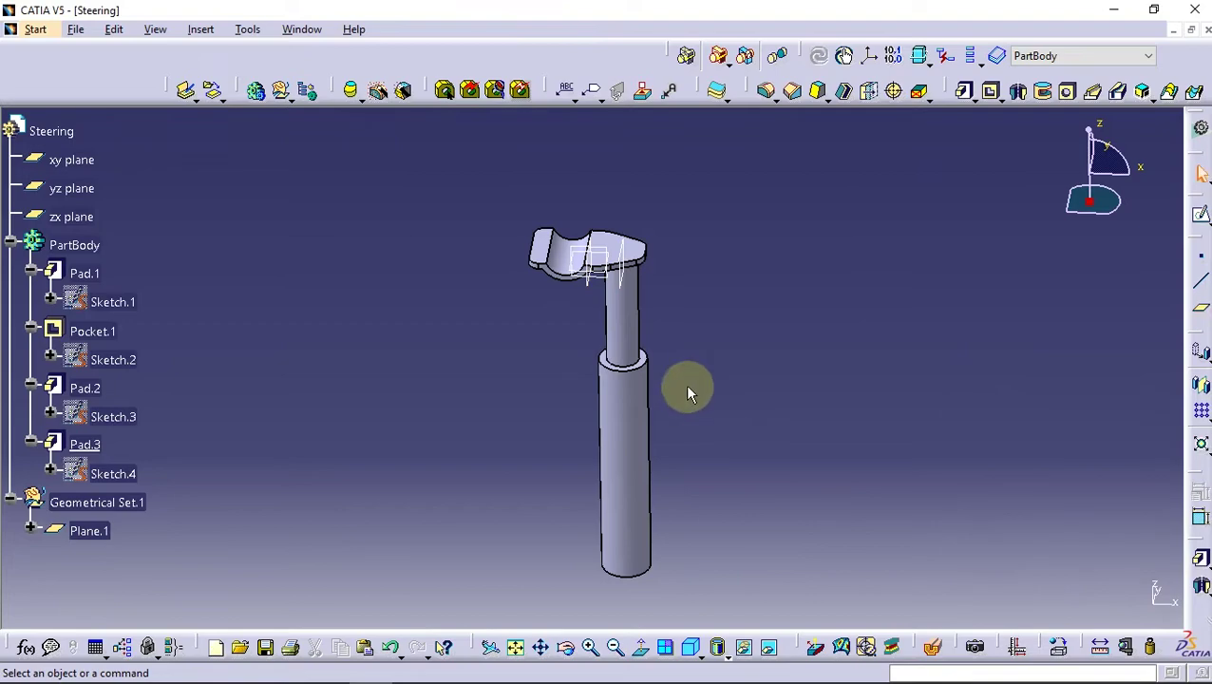
left_click(620, 268)
- Open a sketch on Plane.1 and draw a construction axis along the shaft
left_click(1203, 220)
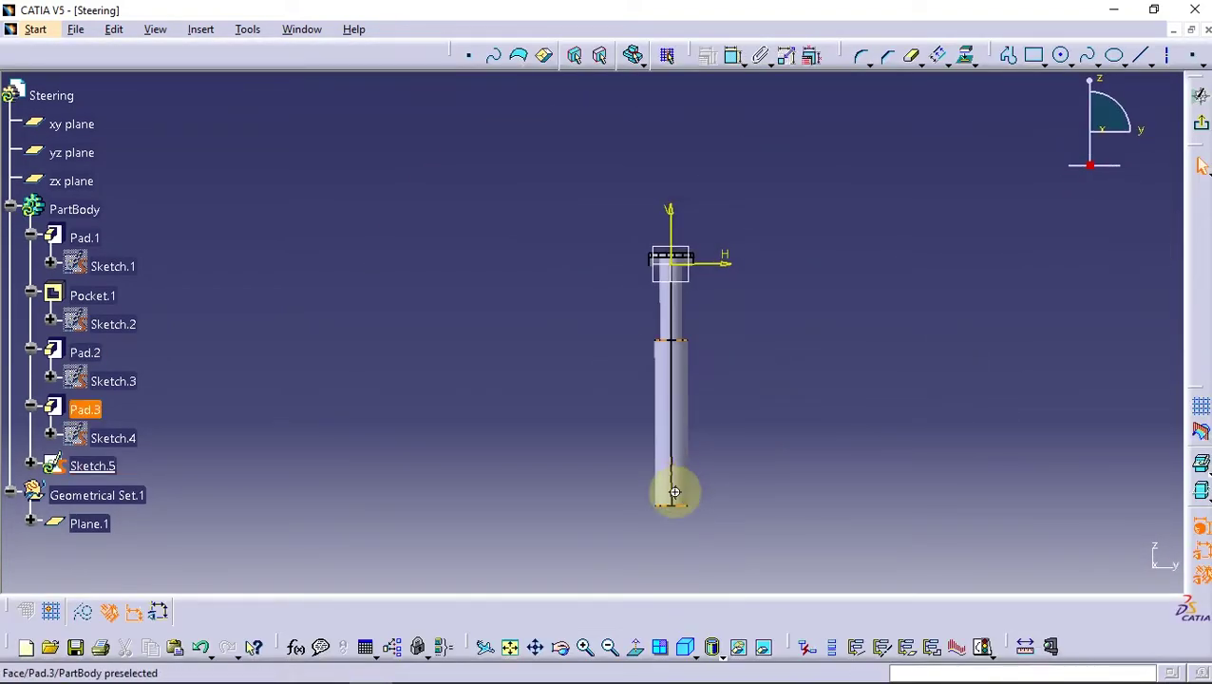
mouse_move(671, 495)
middle_mouse_down()
mouse_move(638, 316)
mouse_move(648, 387)
mouse_move(656, 285)
middle_mouse_up()
left_click(899, 245)
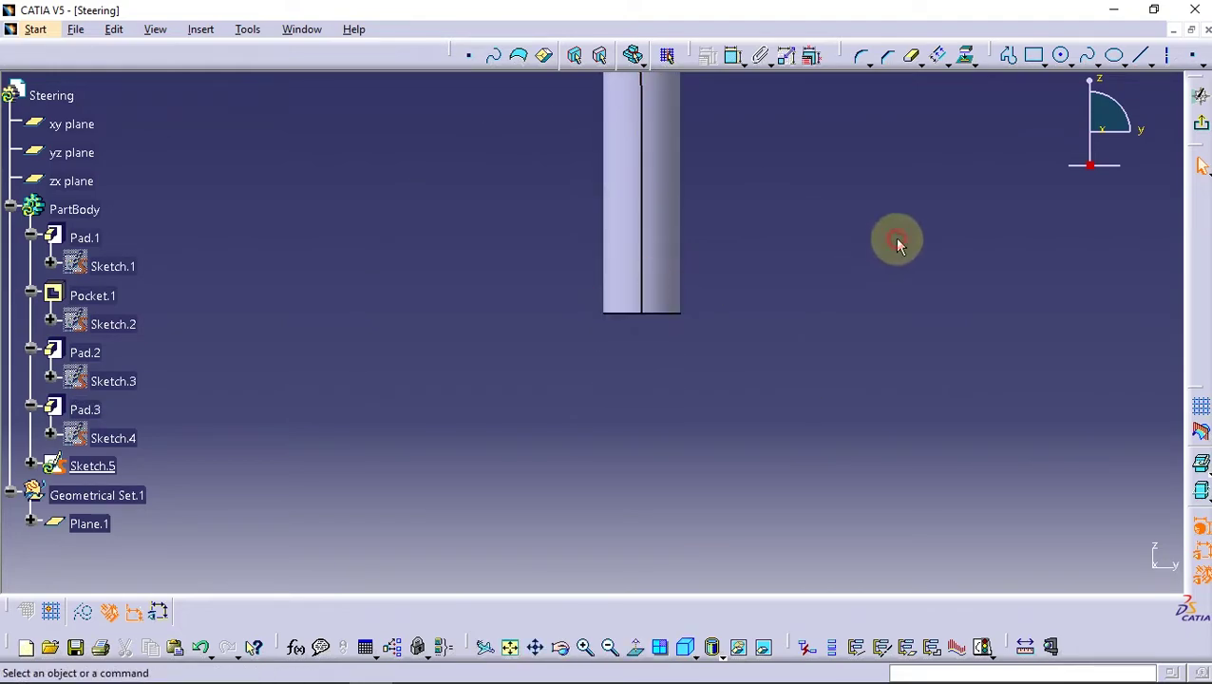
left_click(1169, 57)
left_click(645, 133)
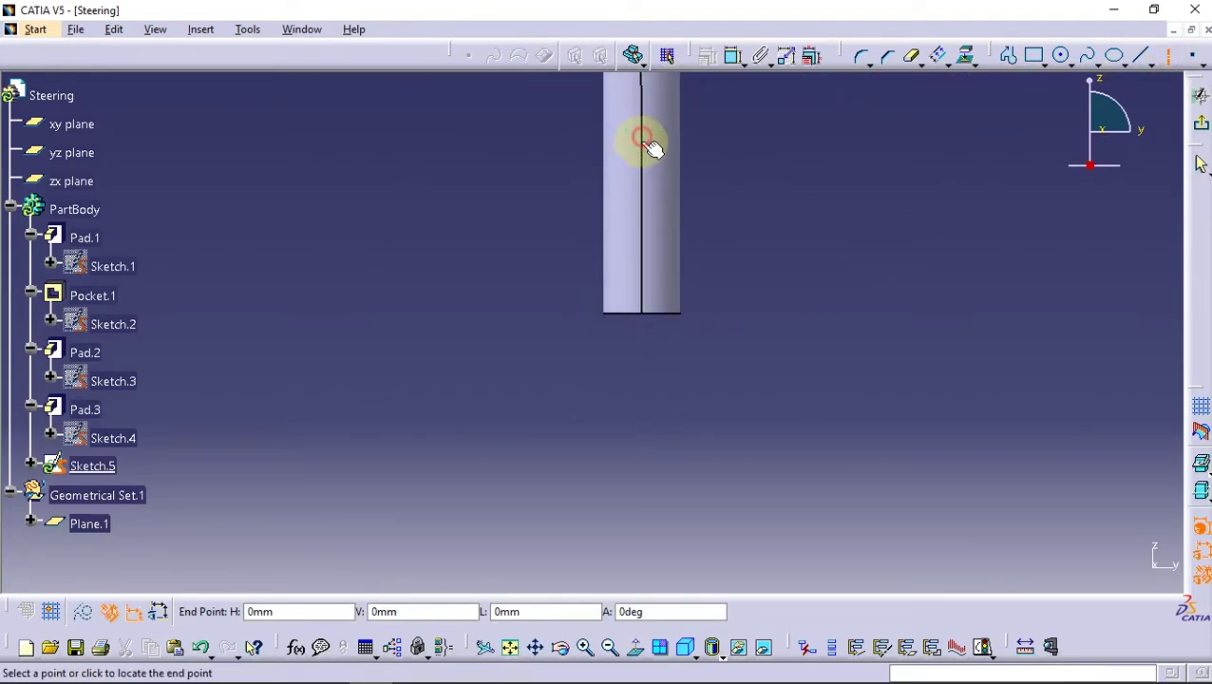
left_click(642, 524)
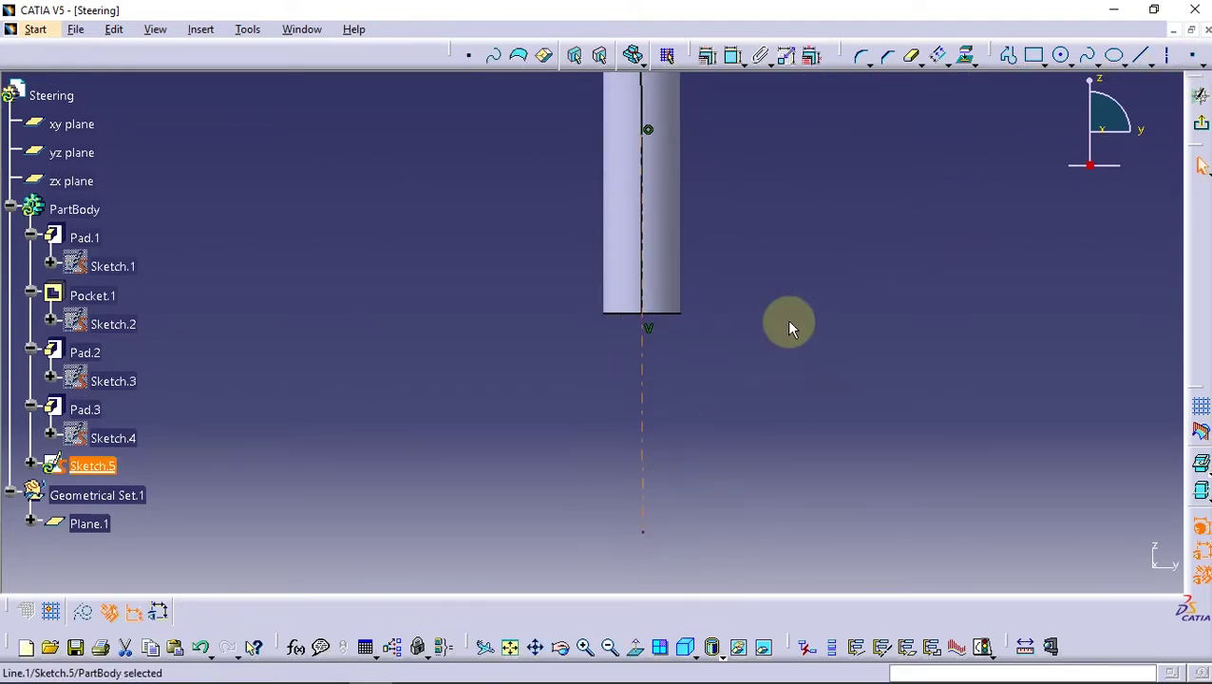
- Draw a profile from the shaft axis: short line, tangent arc, then a downward vertical line
left_click(1010, 57)
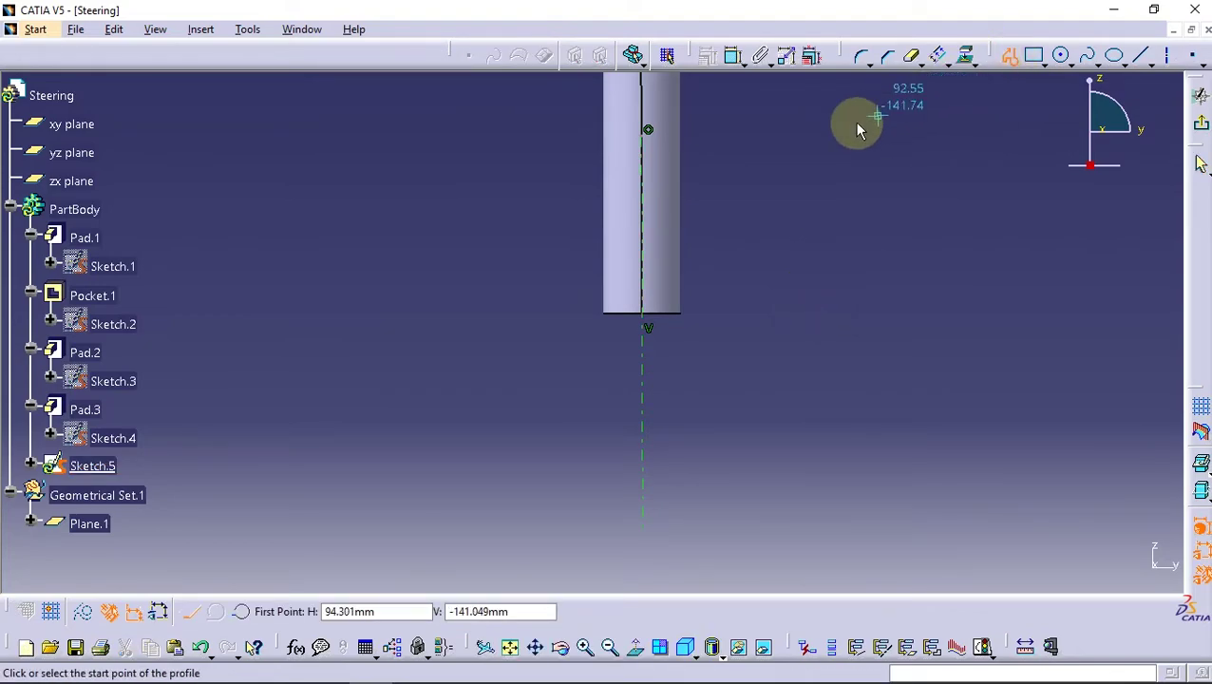
left_click(646, 210)
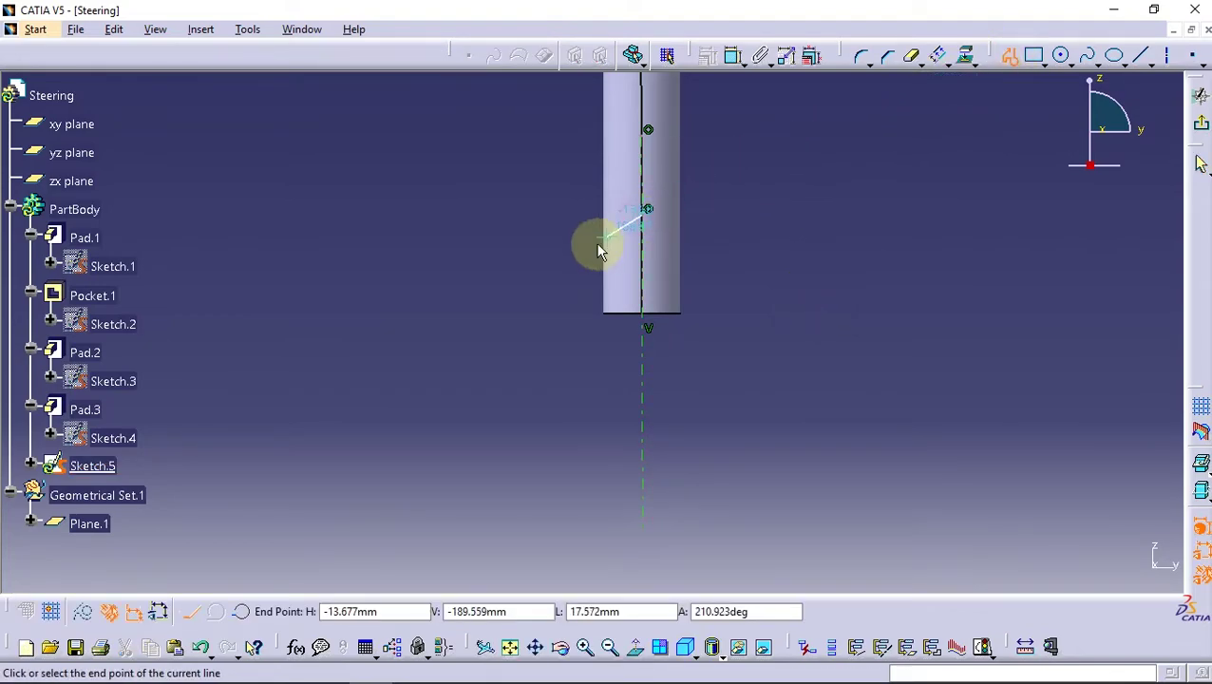
left_click(217, 612)
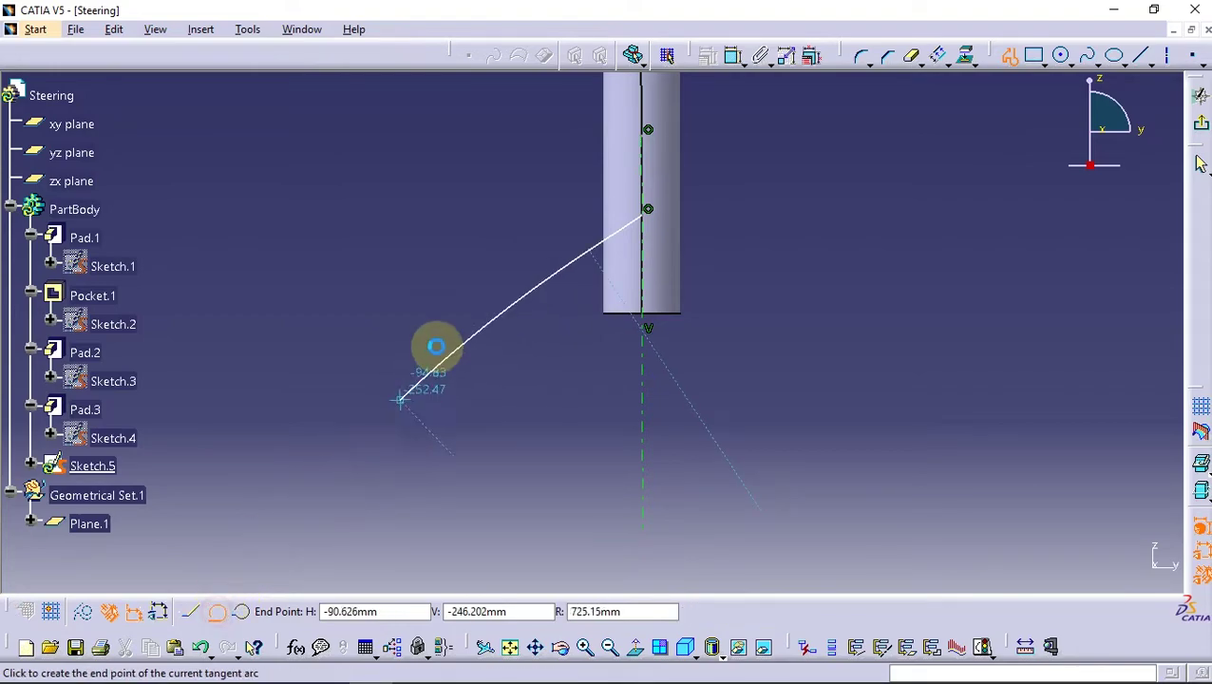
left_click(538, 332)
middle_click_drag(555, 238, 564, 328)
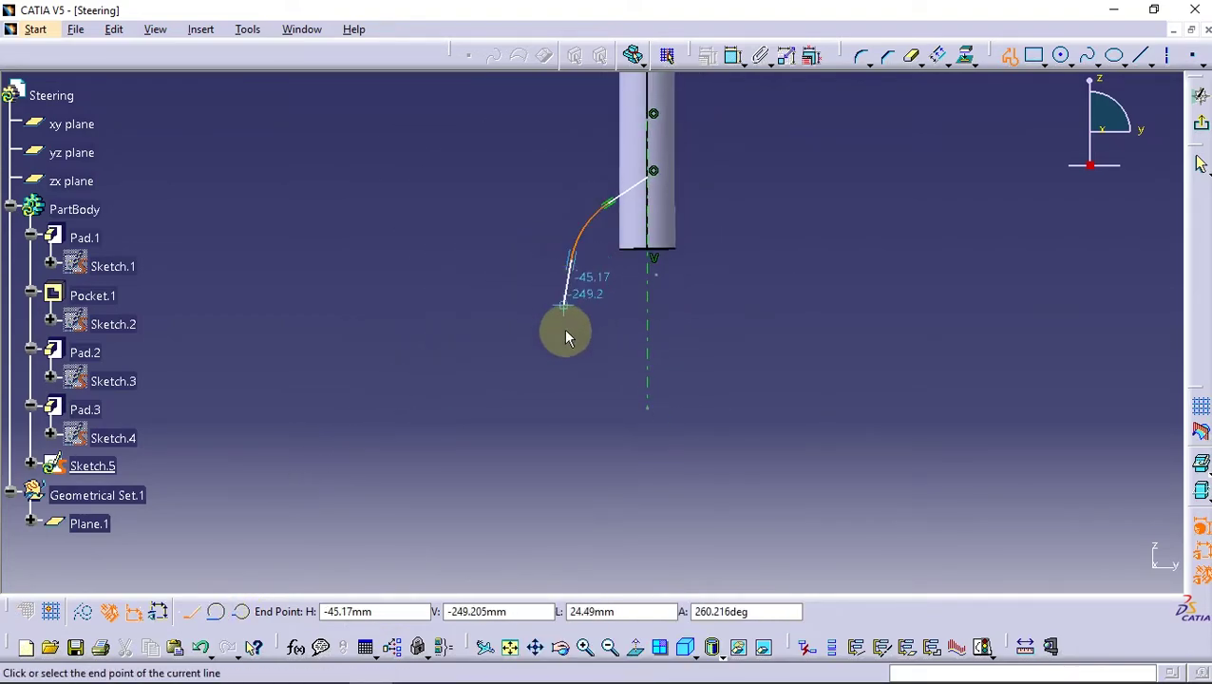
left_click(571, 454)
left_click(1010, 55)
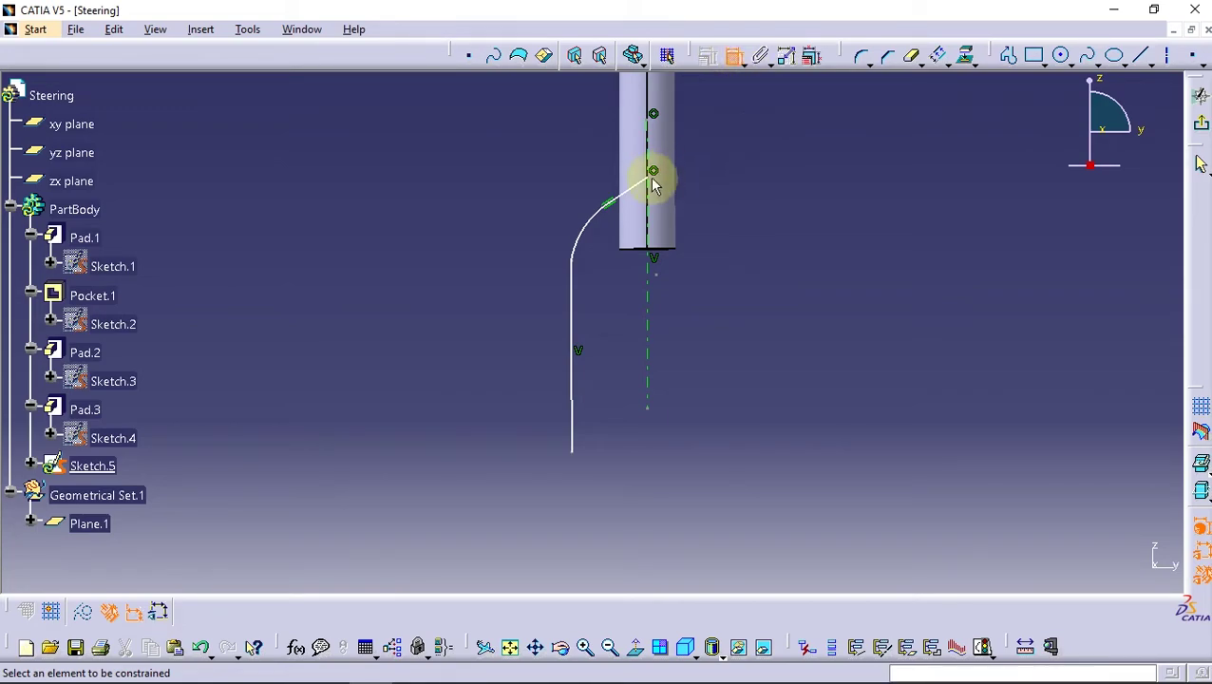
- Set the center-line arc's radius to 68
left_click(516, 208)
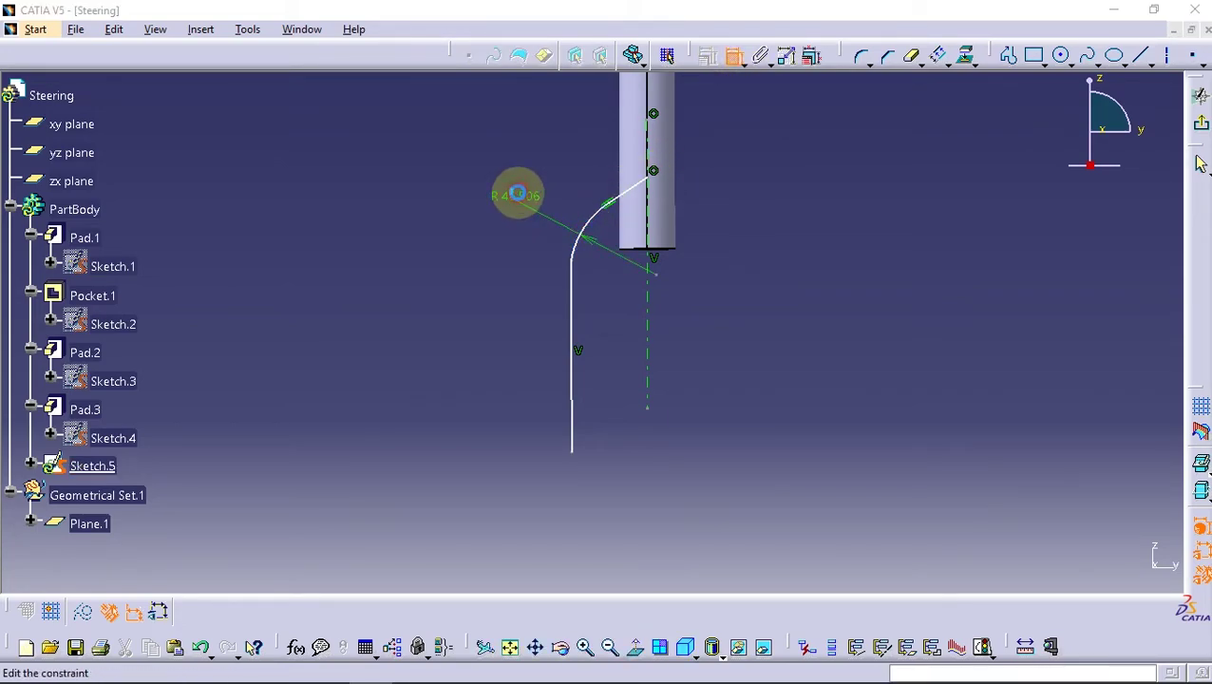
double_click(516, 200)
type("8")
key("Return")
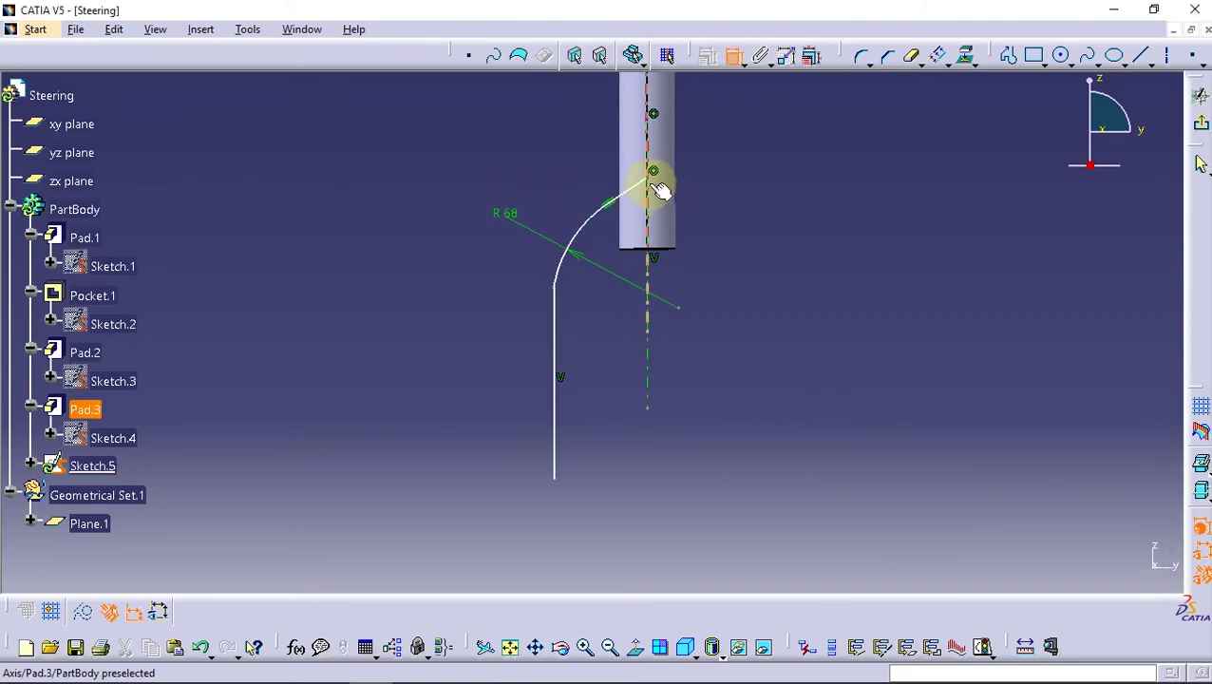
- Add a vertical height dimension and set the overall height to 230
left_click(561, 482)
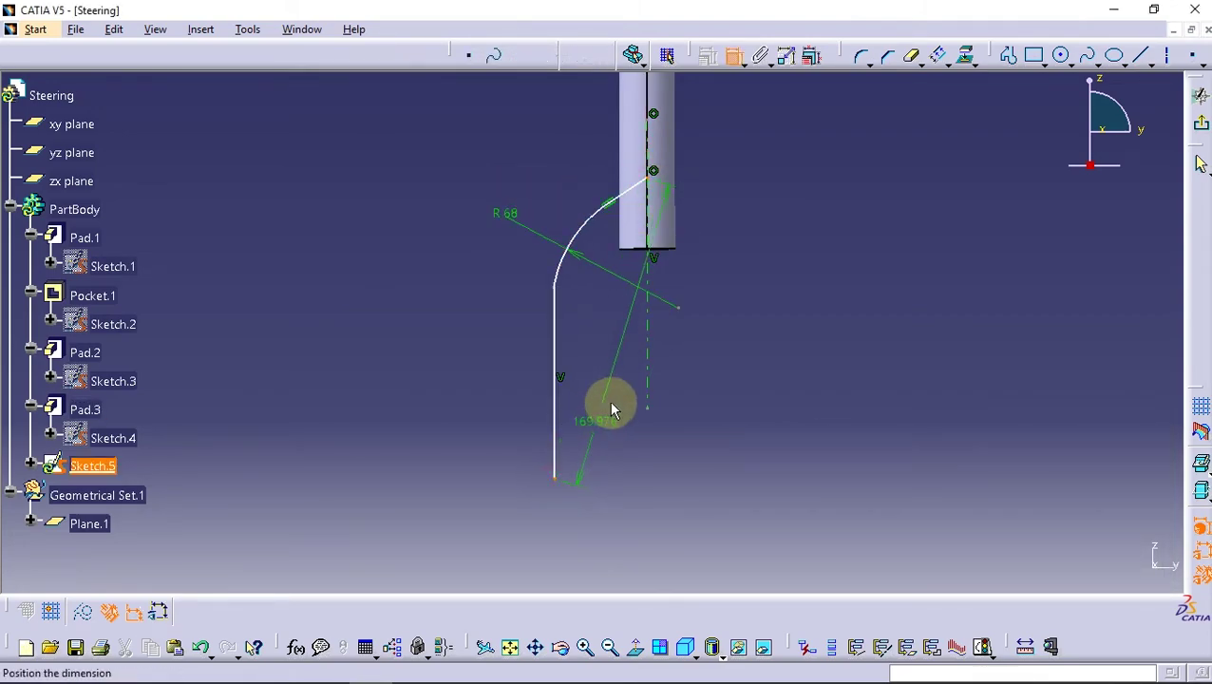
right_click(614, 403)
left_click(703, 471)
left_click(415, 302)
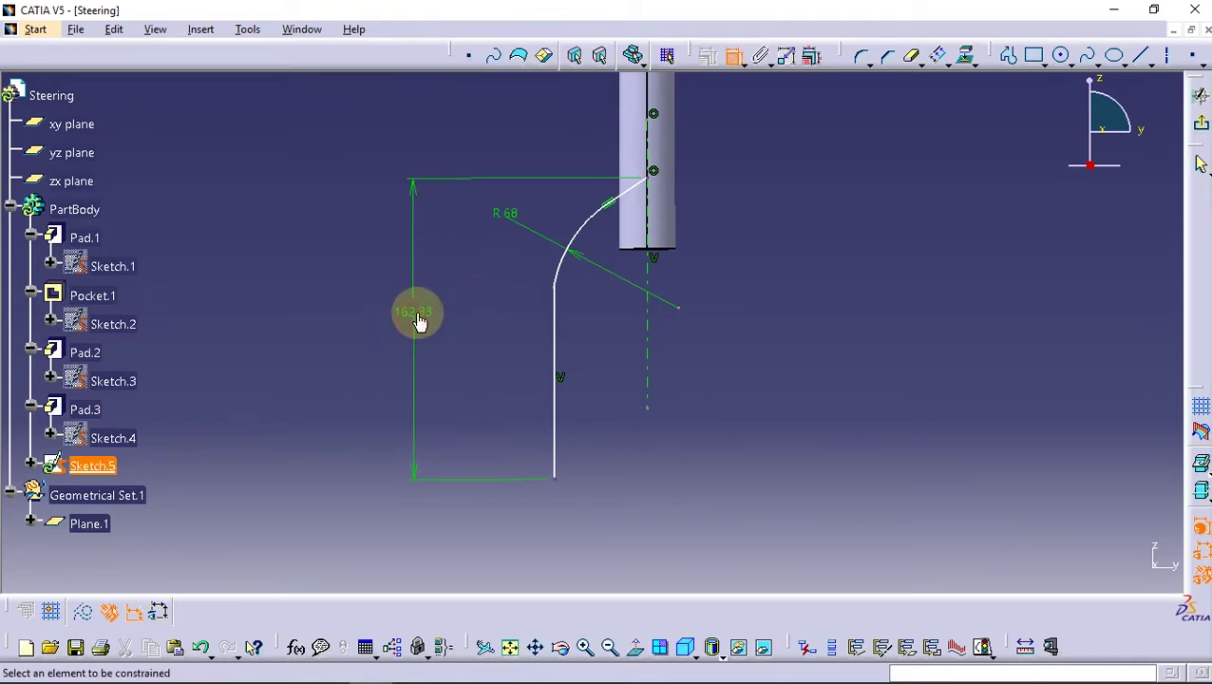
double_click(414, 314)
type("230")
key("Return")
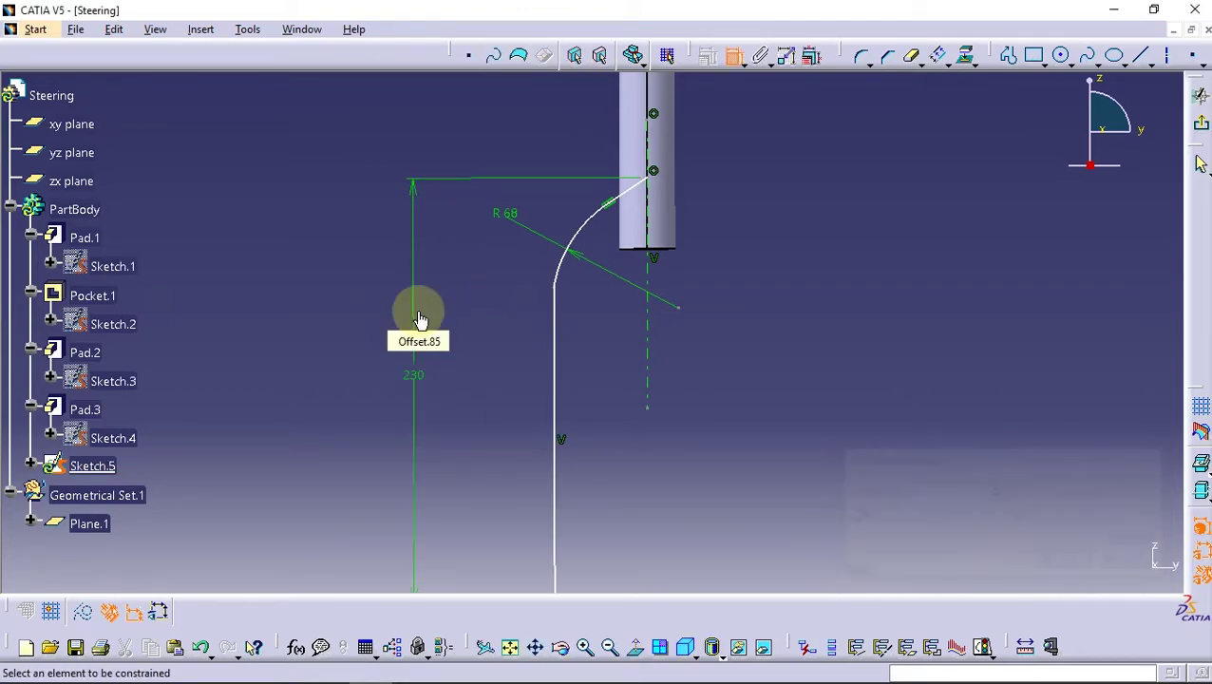
- Dimension the vertical line's offset from the axis as 57.5
left_click(555, 351)
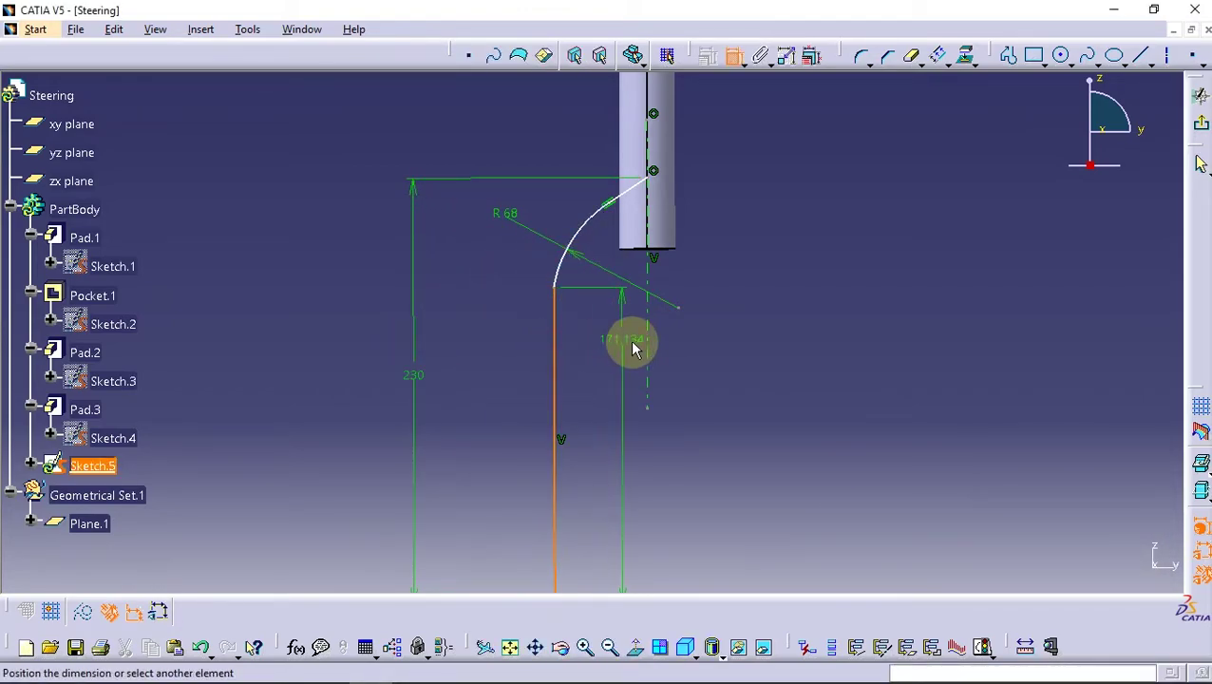
left_click(647, 342)
left_click(609, 369)
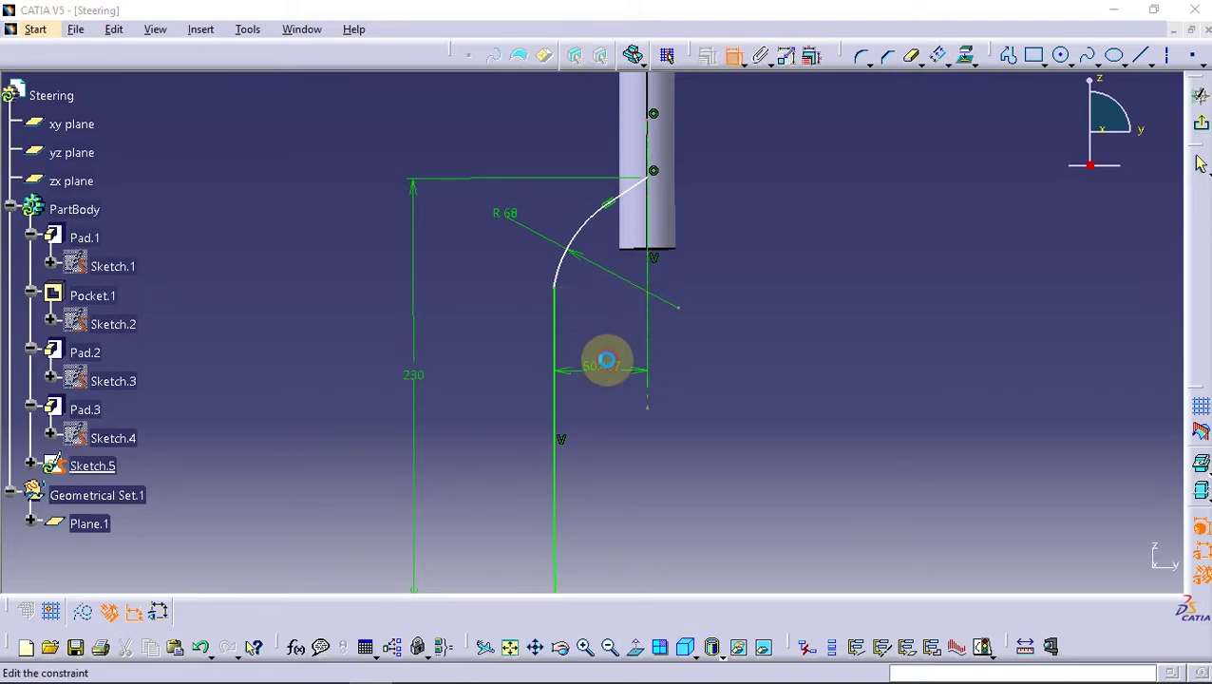
double_click(609, 368)
type("57.5")
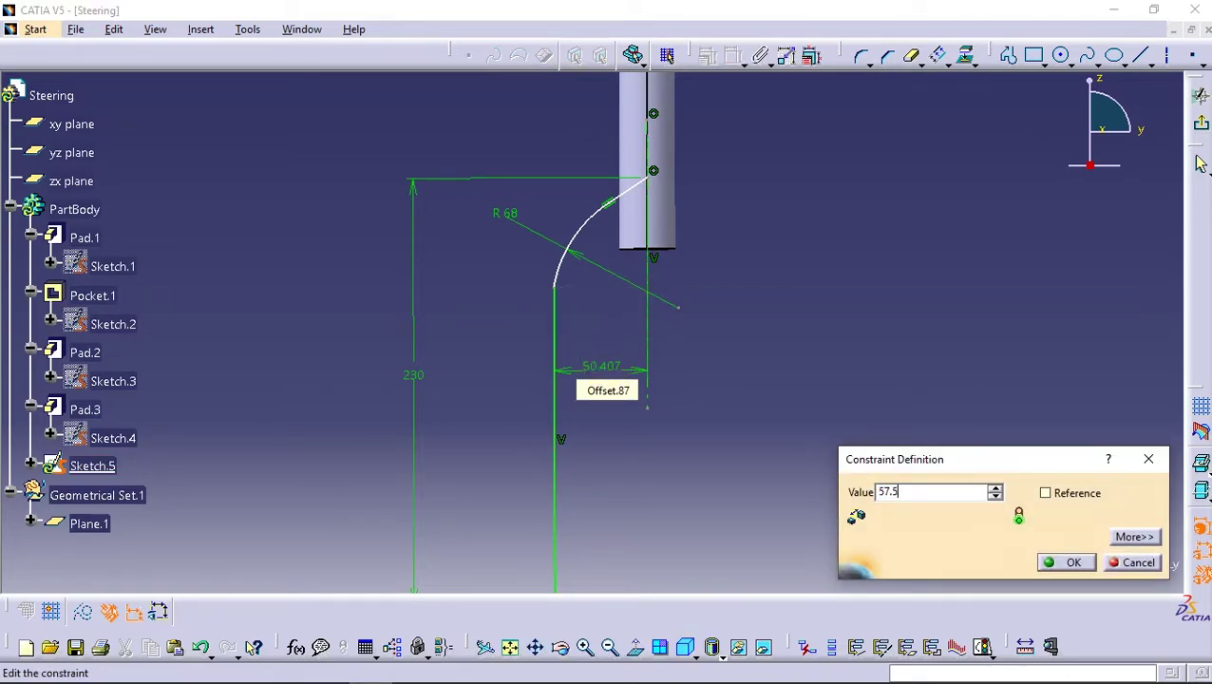
key("Return")
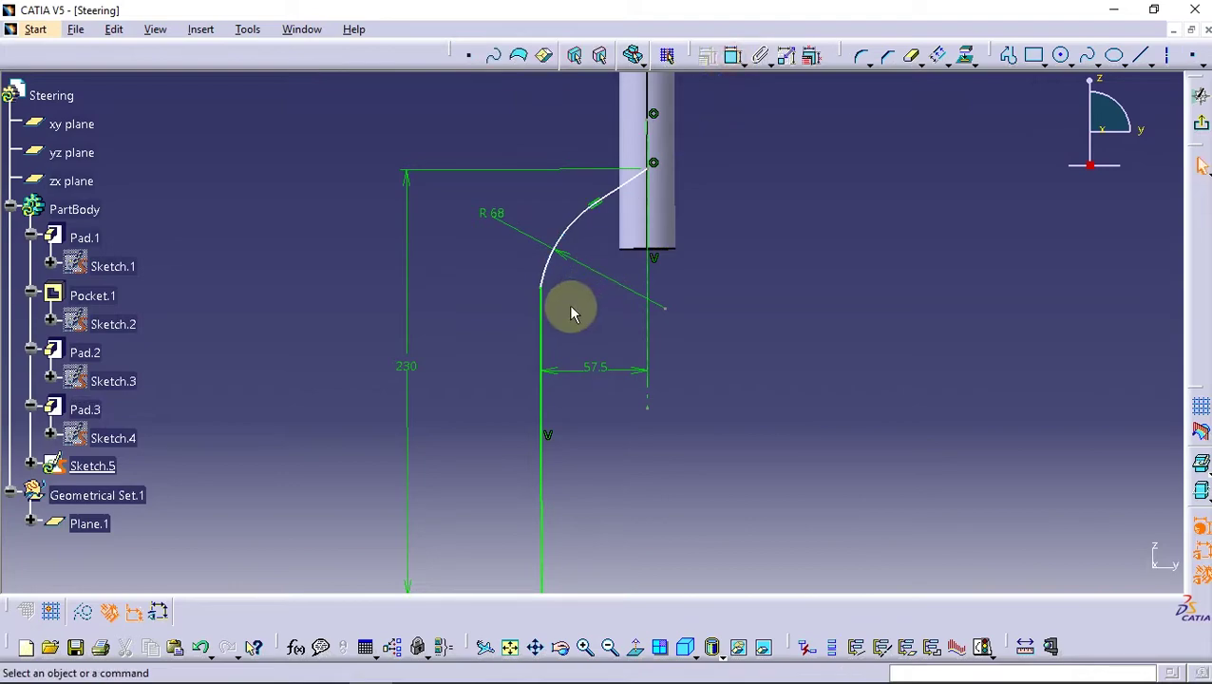
- Make the arc tangent to the straight line
left_click(560, 239, "ctrl")
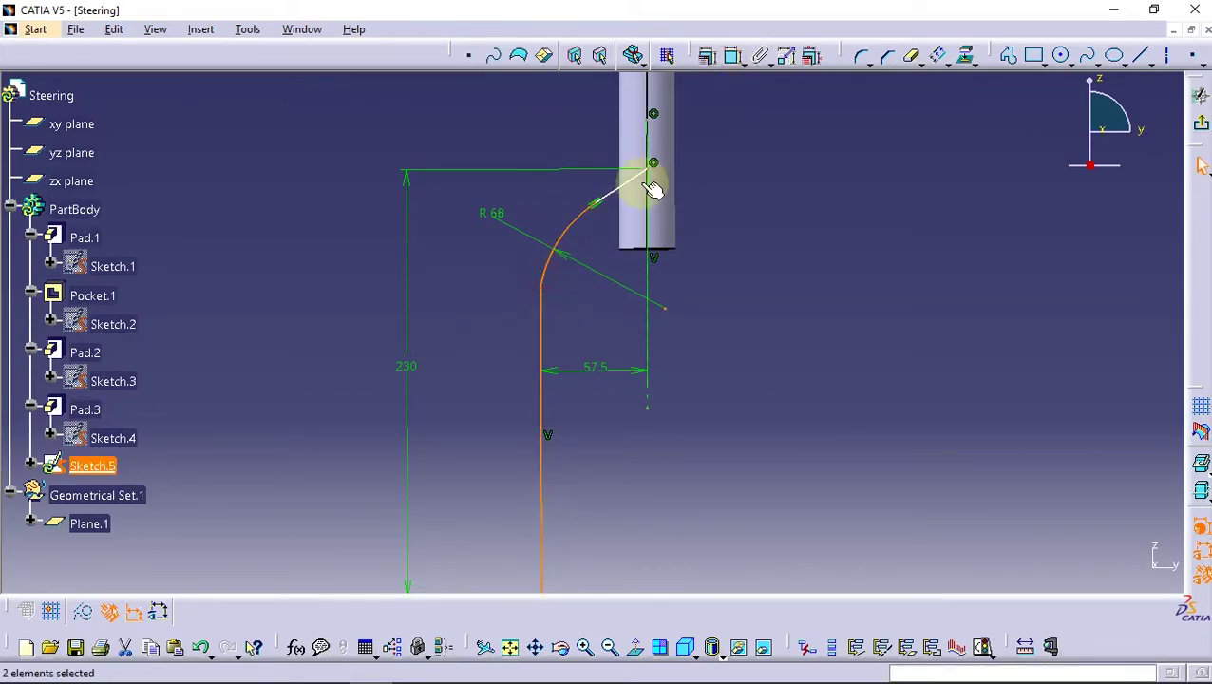
left_click(707, 55)
left_click(1037, 396)
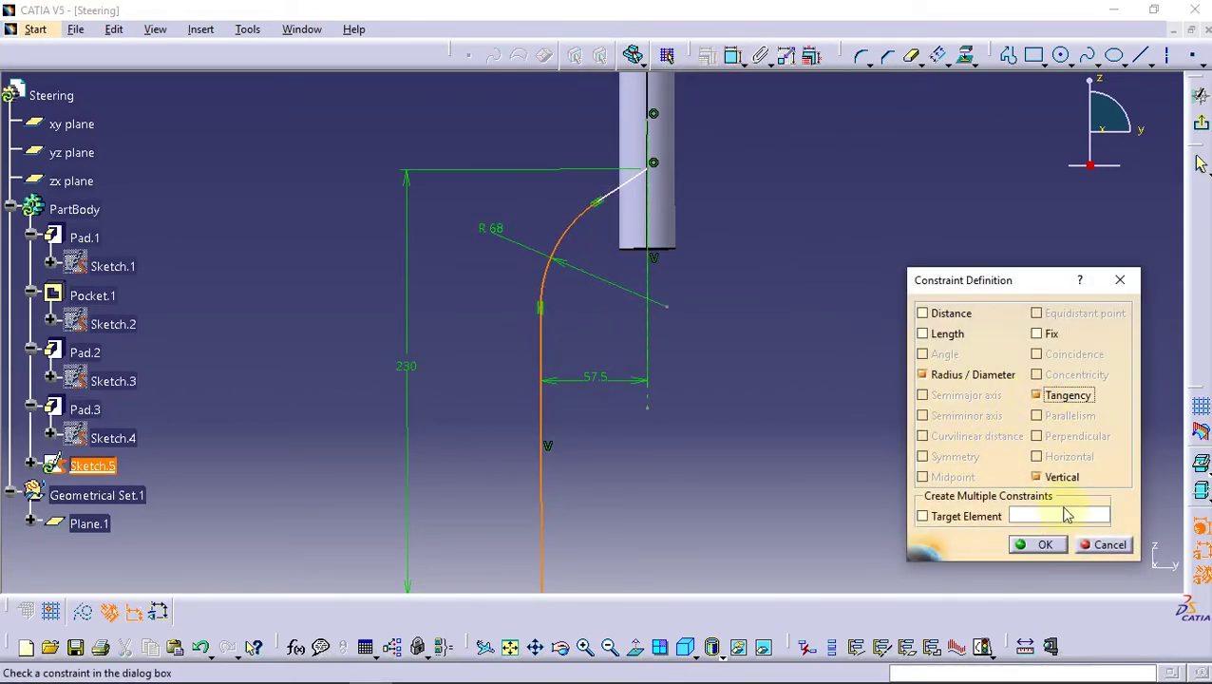
left_click(1042, 547)
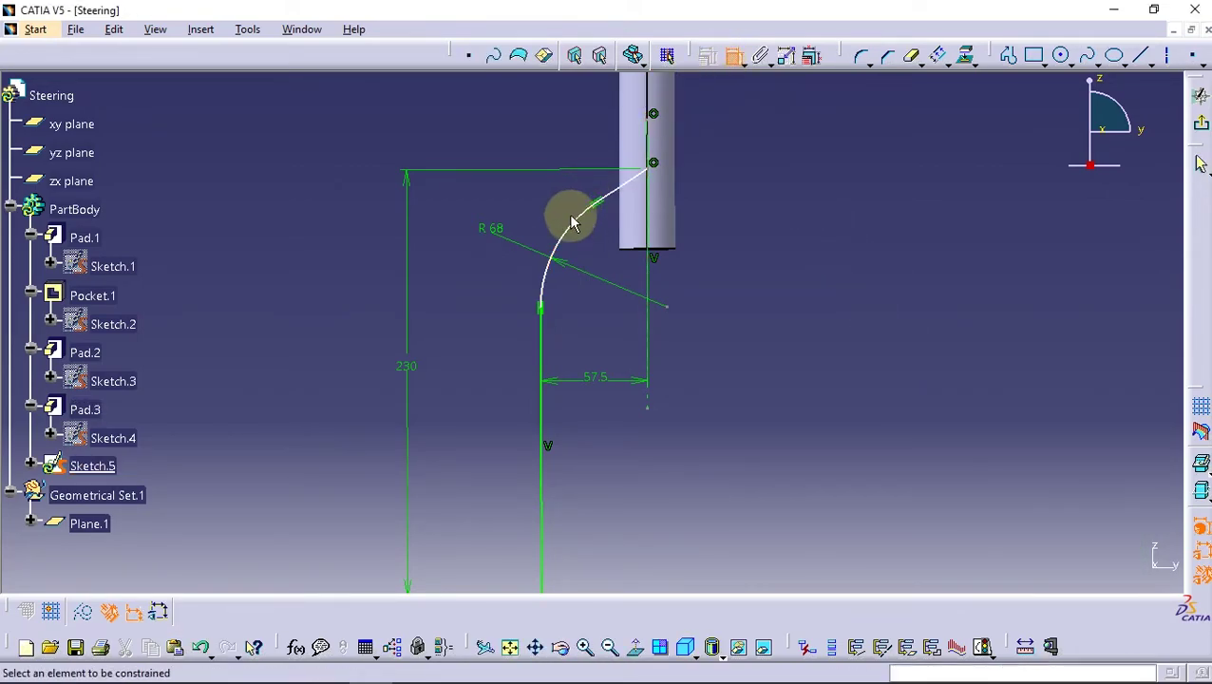
- Dimension from the tube's bottom edge and set the offset to 15
left_click(665, 251)
double_click(749, 237)
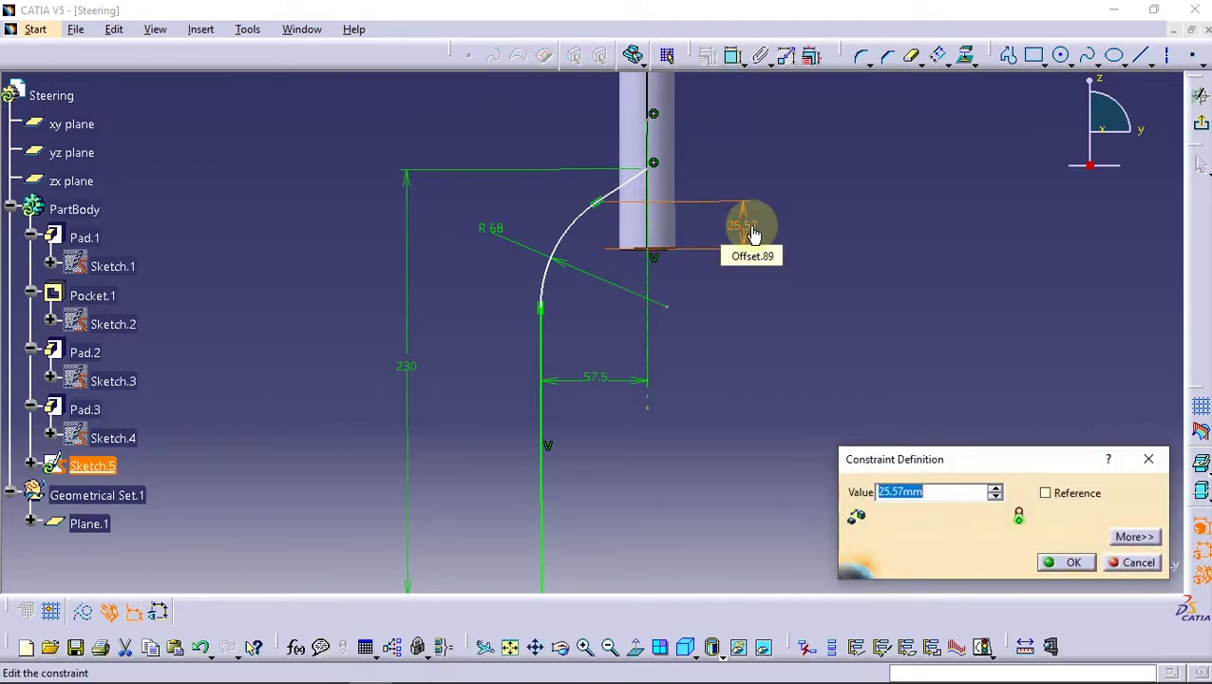
key("Return")
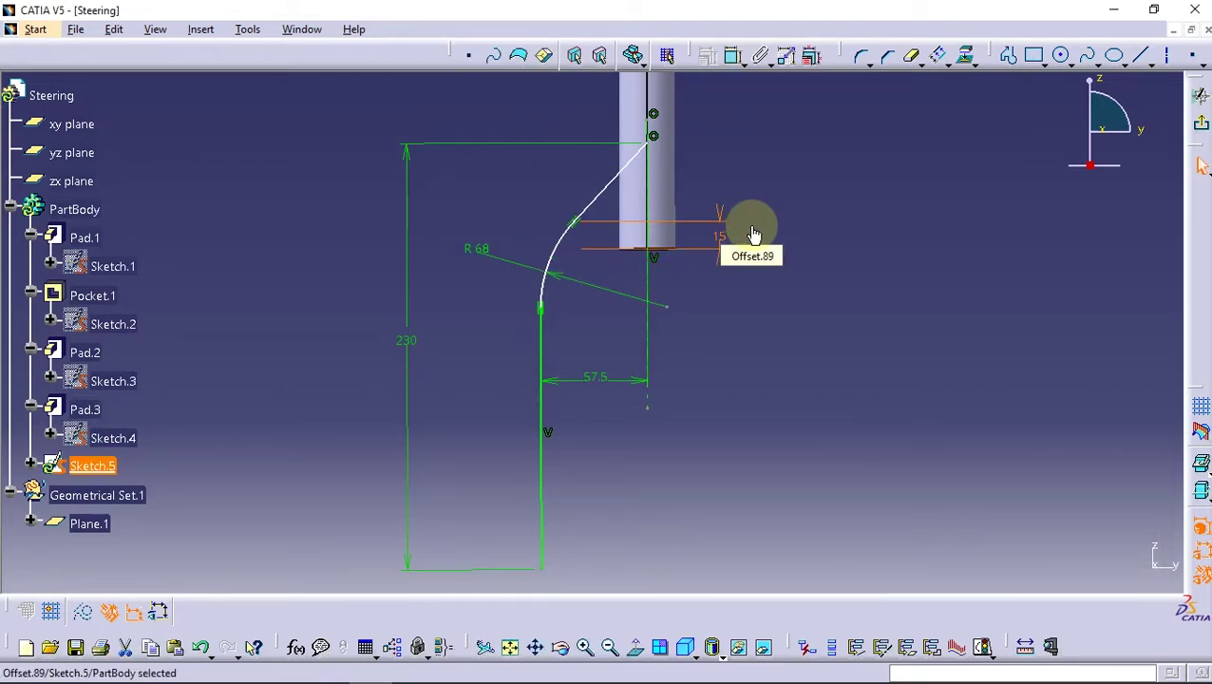
- Add a vertical dimension from the tube end edge and set it to 30
left_click(732, 55)
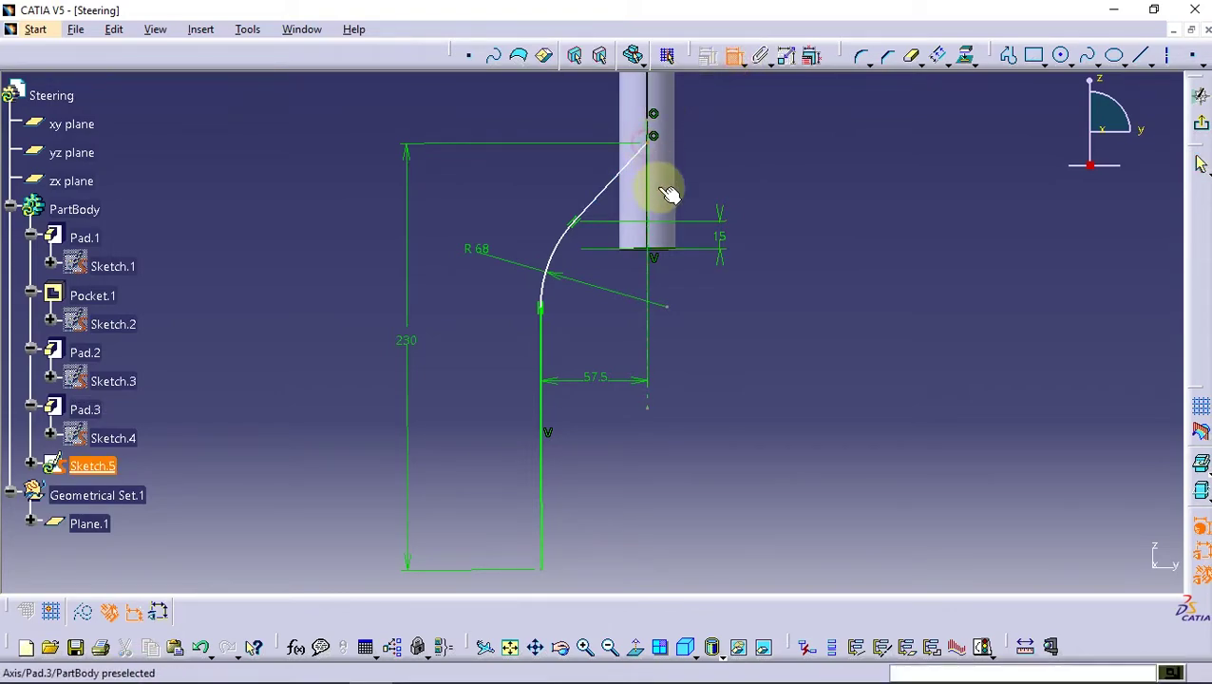
left_click(665, 248)
left_click(813, 198)
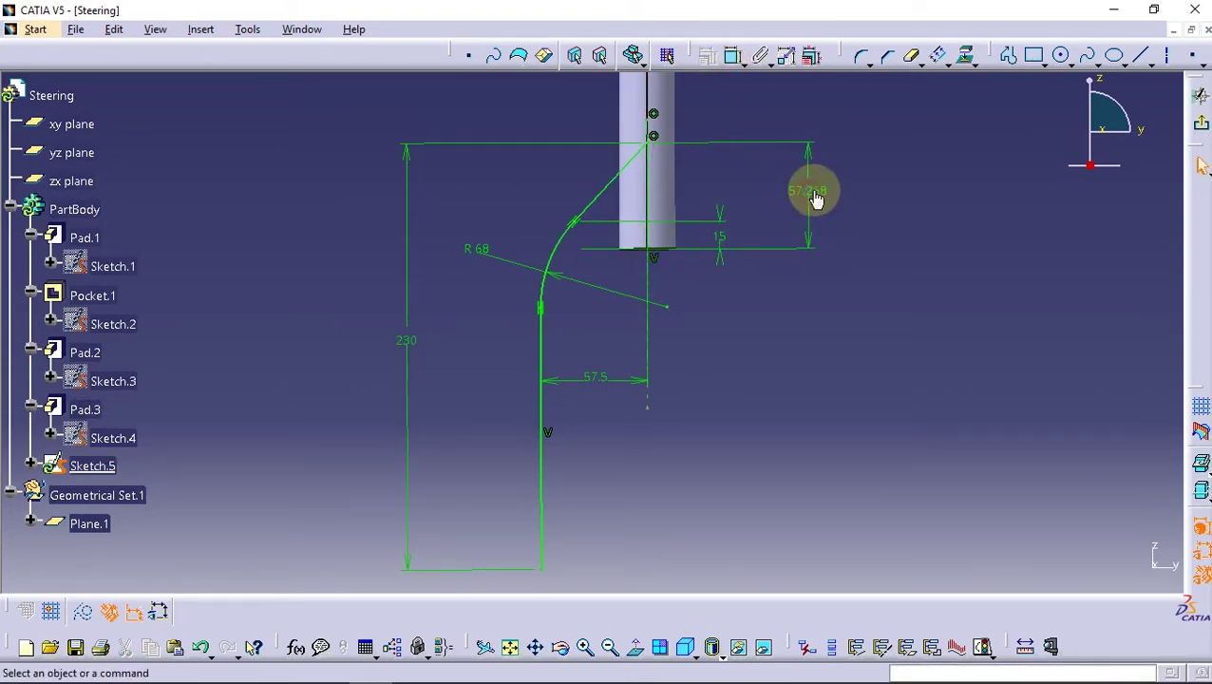
double_click(816, 197)
type("30")
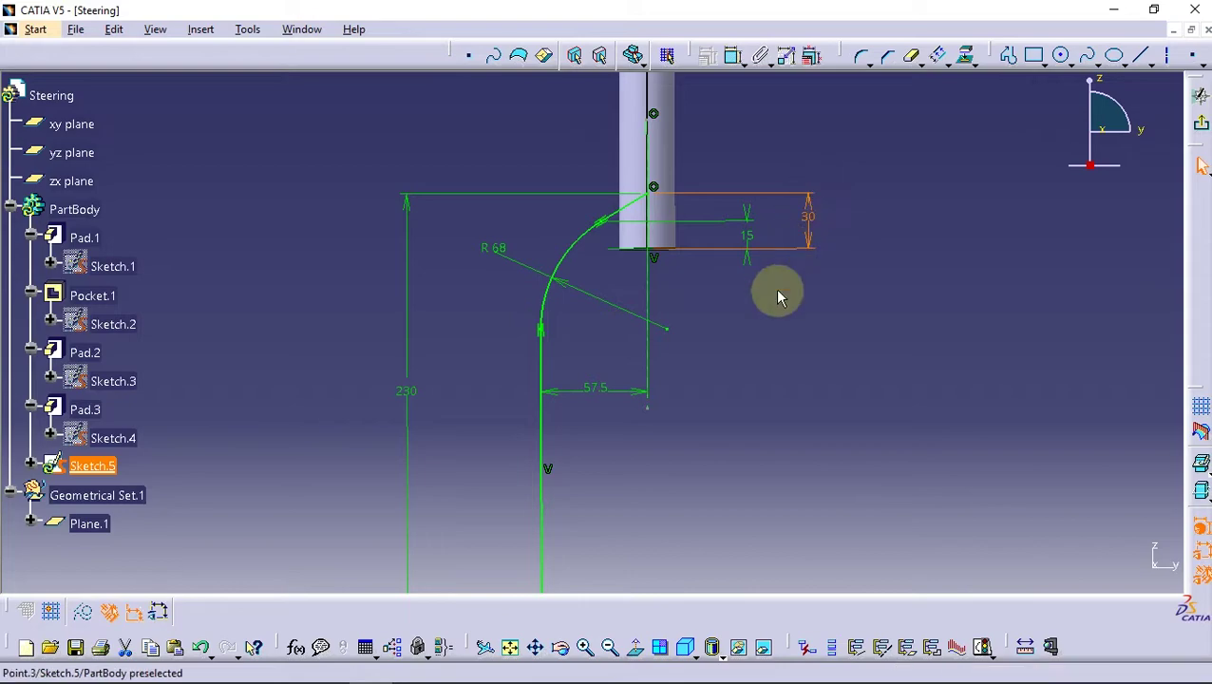
middle_click_drag(596, 393, 592, 325)
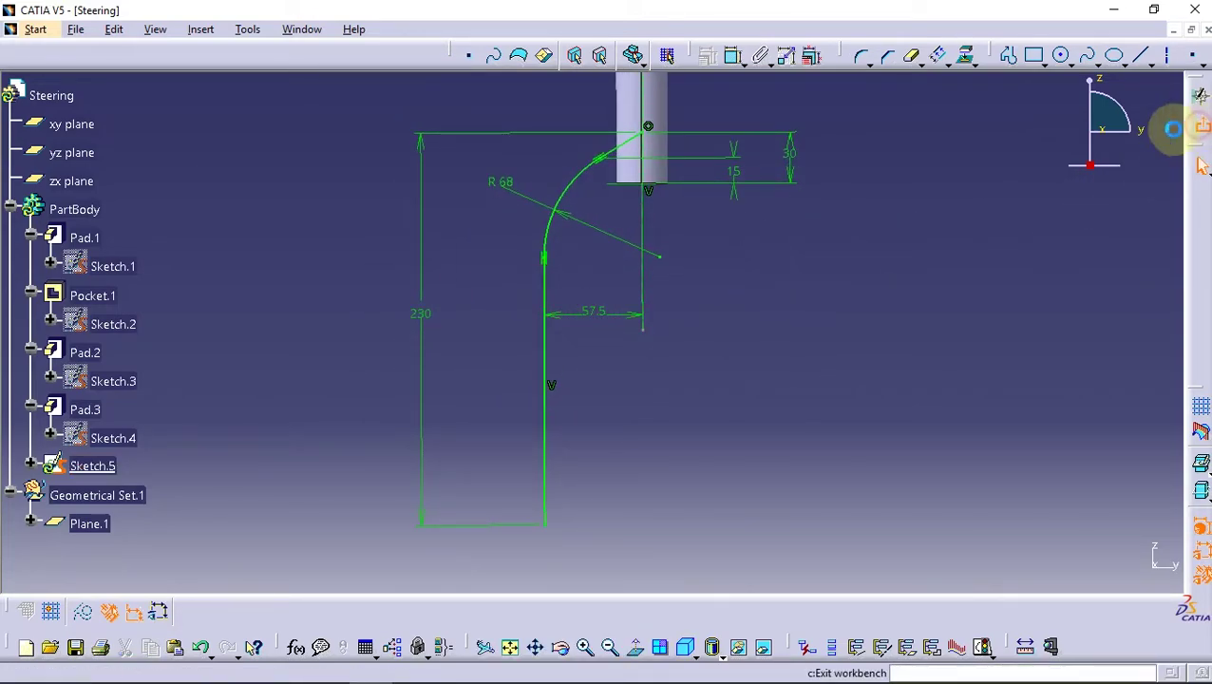
- Exit the sketcher and start a new sketch on the zx plane
left_click(1202, 131)
mouse_move(807, 206)
middle_mouse_down()
mouse_move(671, 303)
mouse_move(508, 359)
mouse_move(533, 433)
mouse_move(641, 435)
mouse_move(523, 354)
mouse_move(644, 208)
mouse_move(692, 387)
mouse_move(718, 372)
mouse_move(533, 469)
mouse_move(684, 398)
middle_mouse_up()
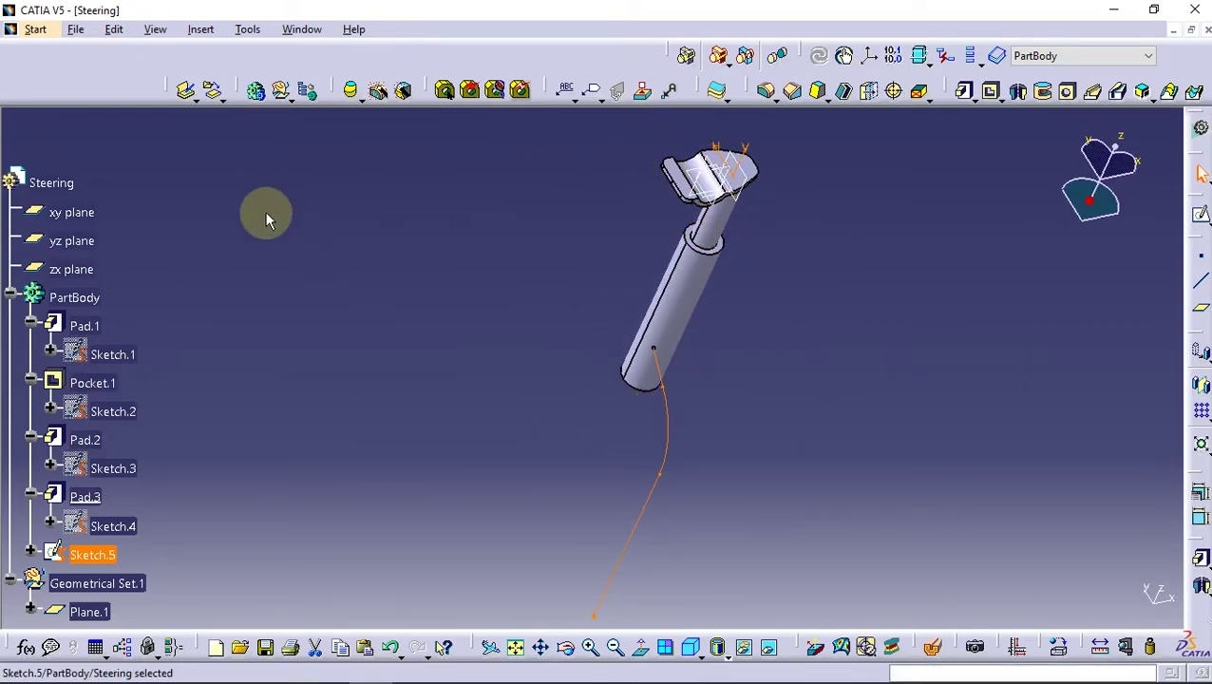
left_click(74, 269)
left_click(1201, 214)
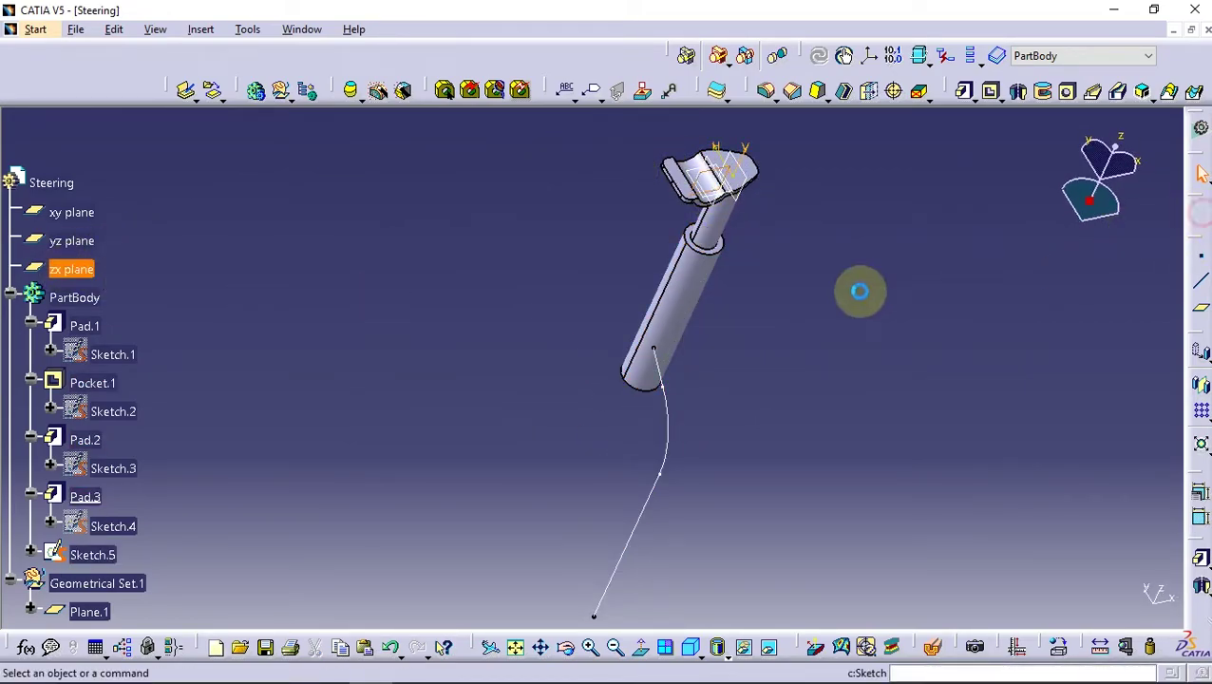
- Draw a circle centred on the curve's end point at the shaft
left_click(1063, 56)
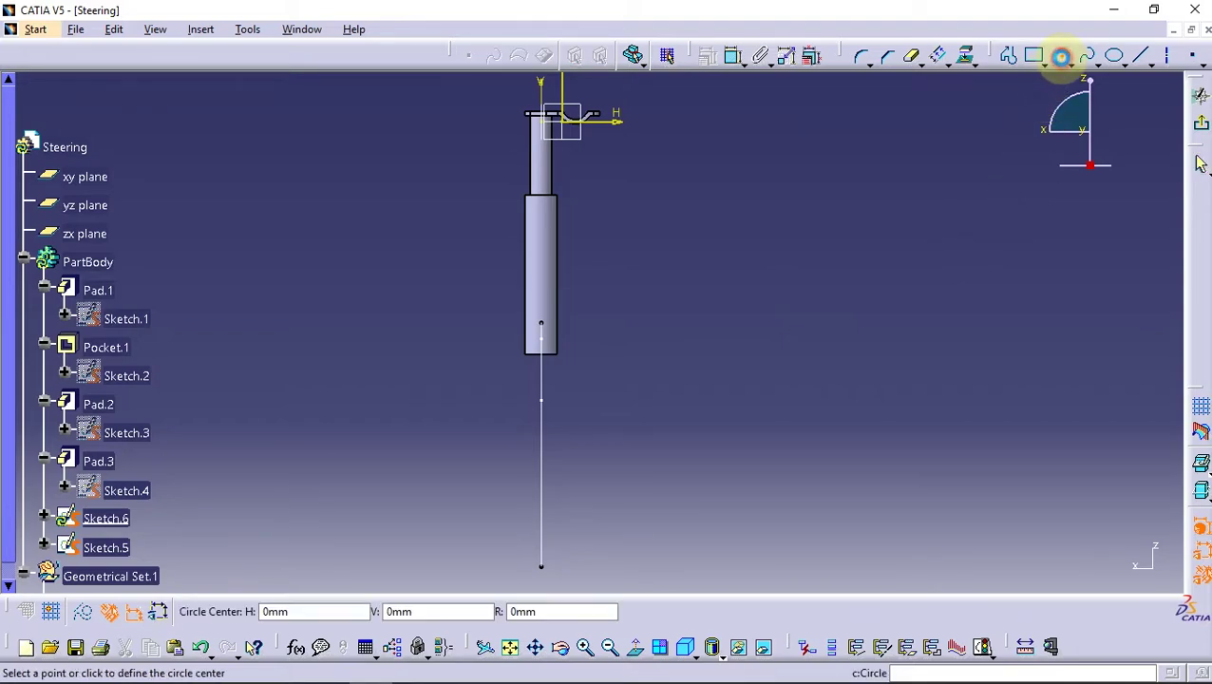
left_click(545, 325)
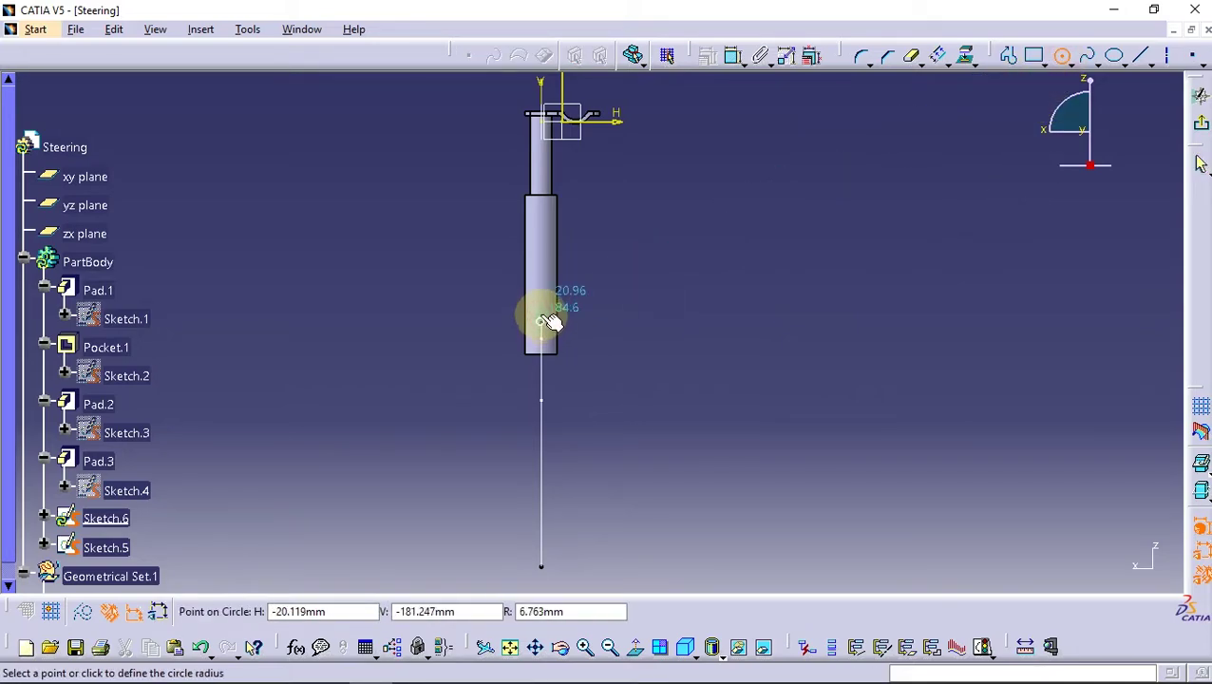
left_click(553, 319)
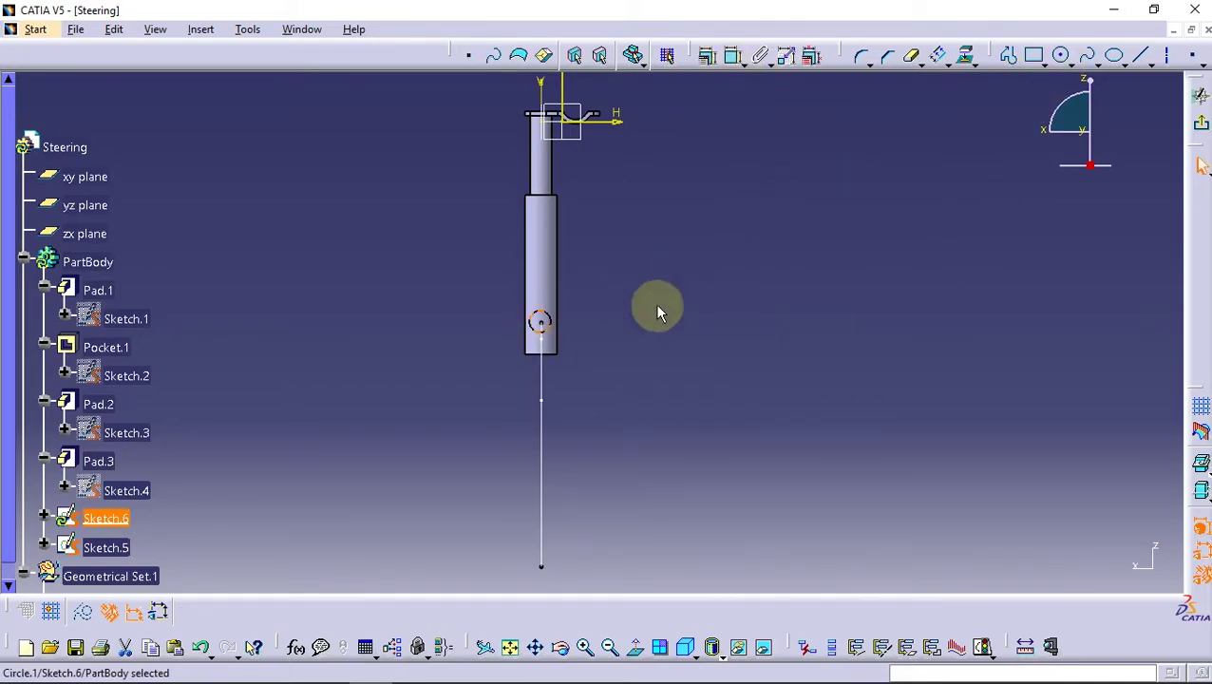
mouse_move(568, 297)
middle_mouse_down()
mouse_move(585, 352)
mouse_move(514, 319)
middle_mouse_up()
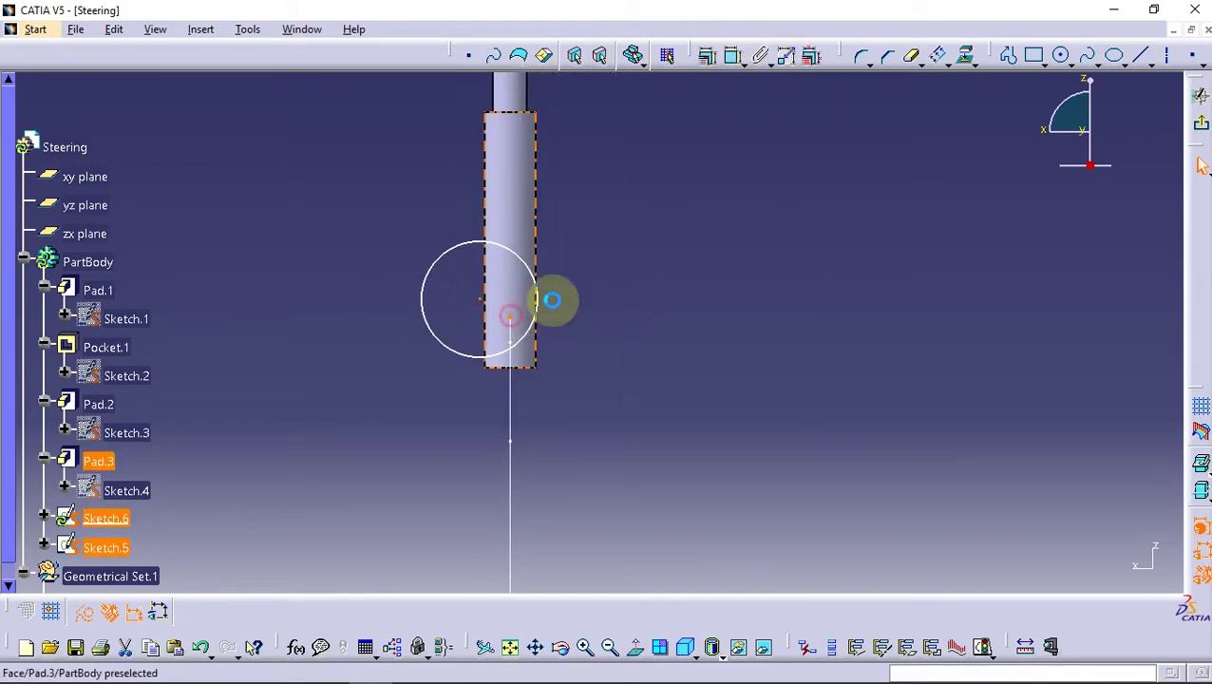
left_click(707, 55)
left_click(1037, 354)
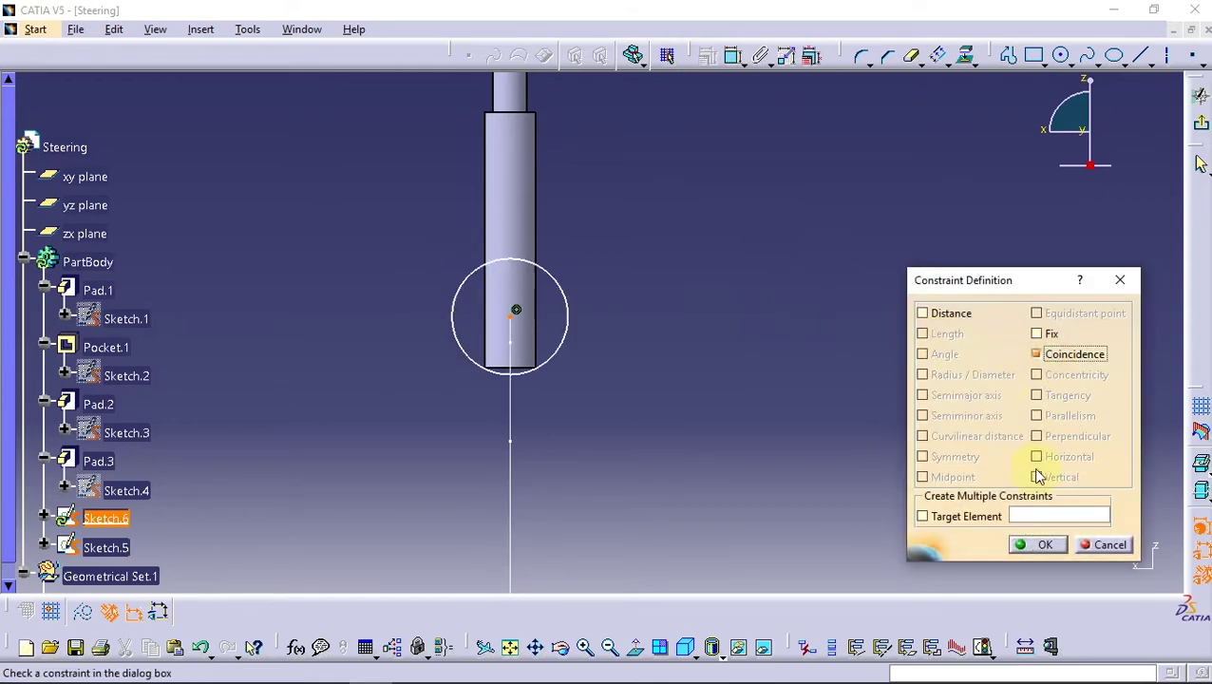
left_click(1043, 543)
- Set the circle's radius to 15 and return to the 3D part
left_click(735, 57)
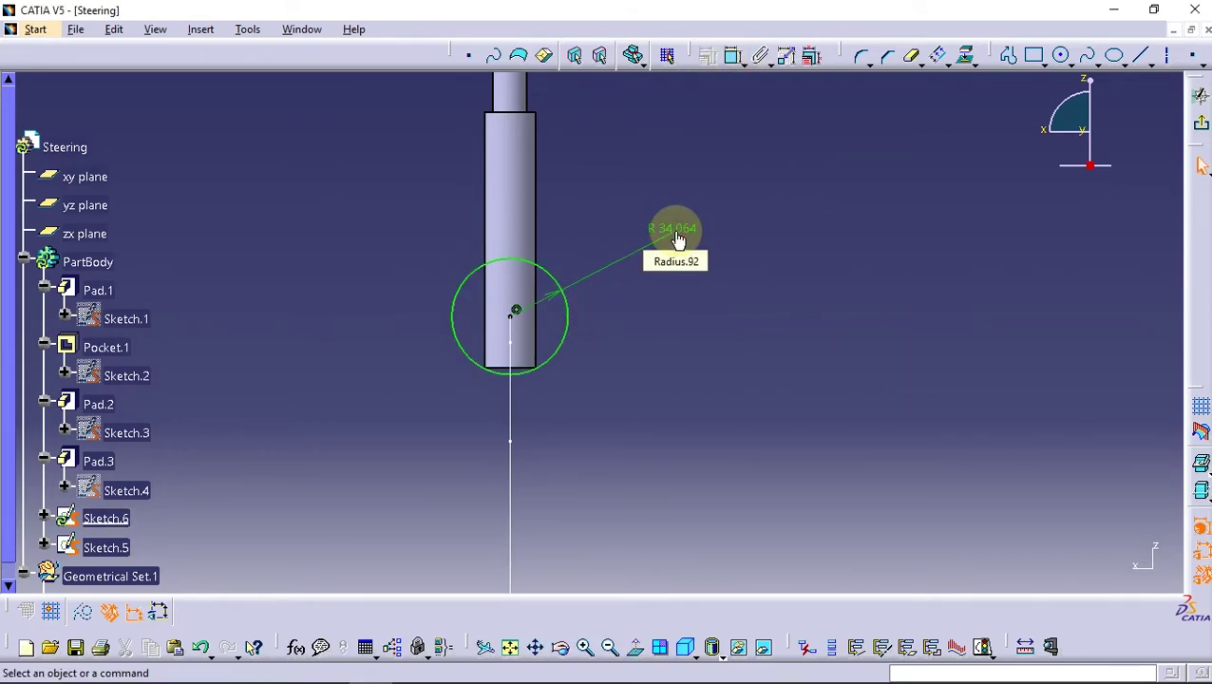
double_click(688, 231)
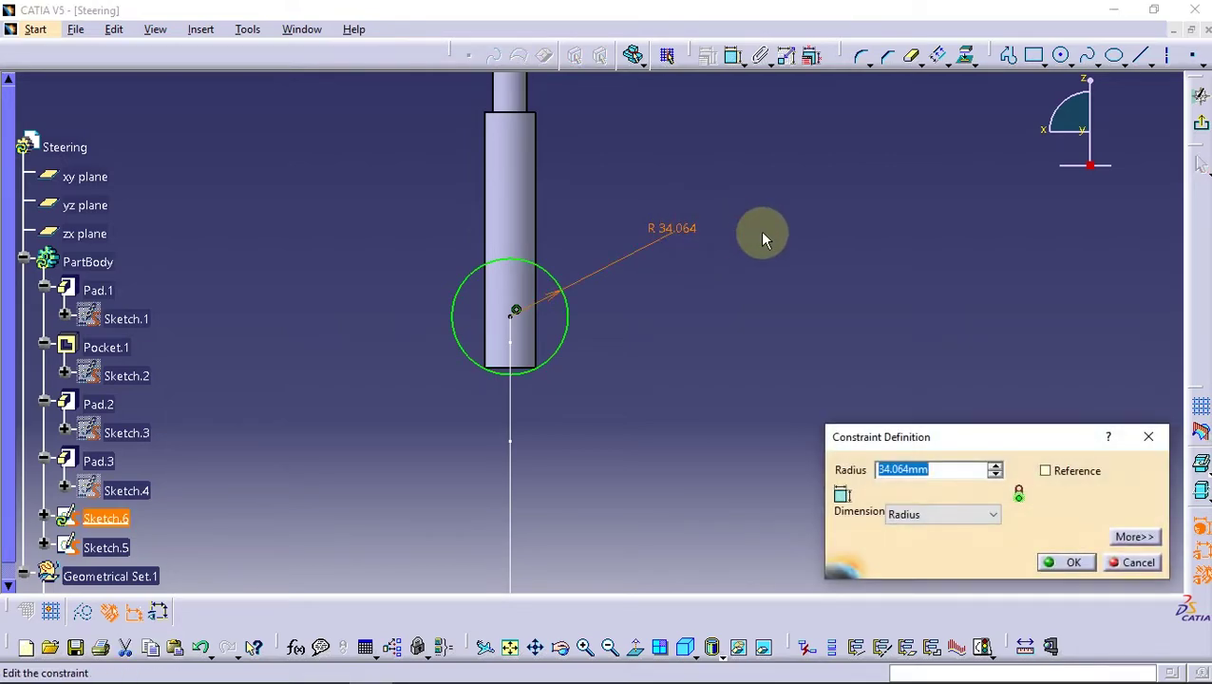
type("30")
key("Return")
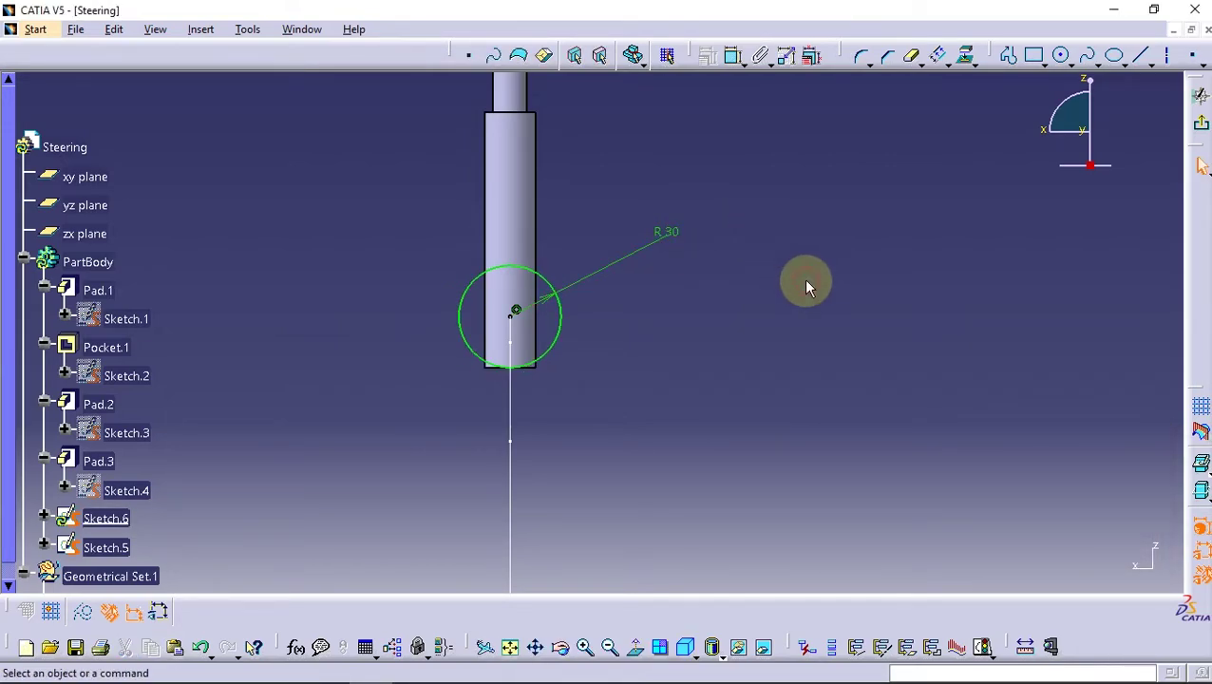
double_click(666, 231)
type("15")
key("Return")
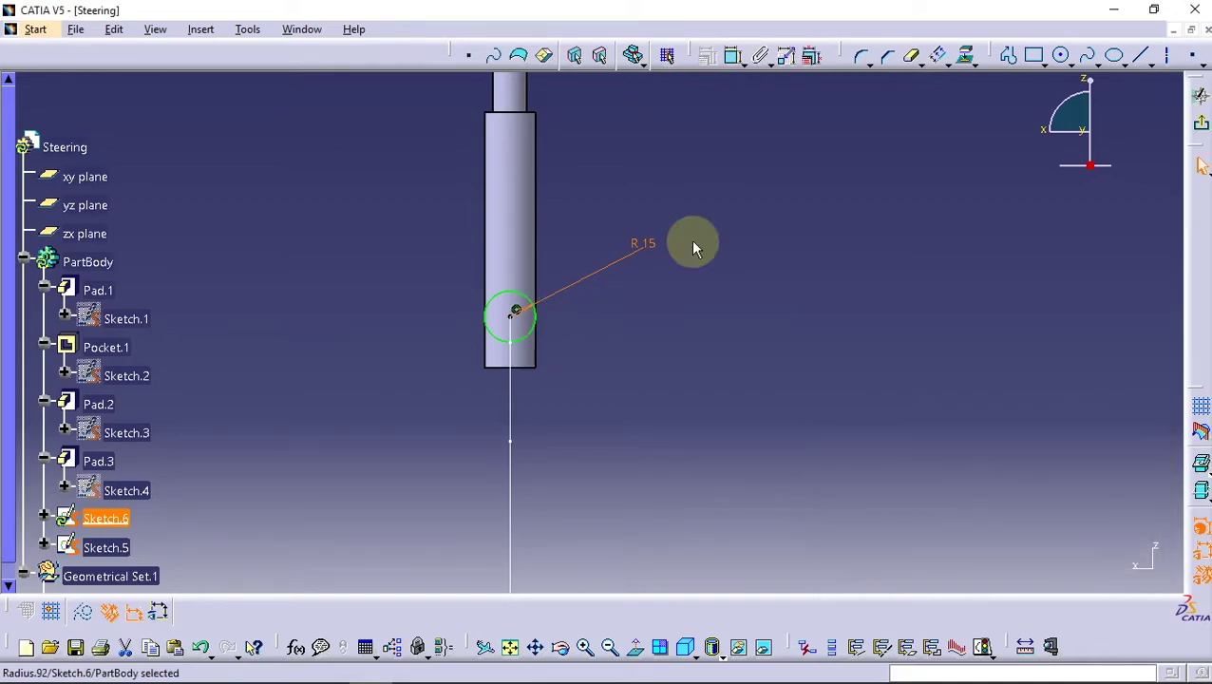
left_click(1198, 124)
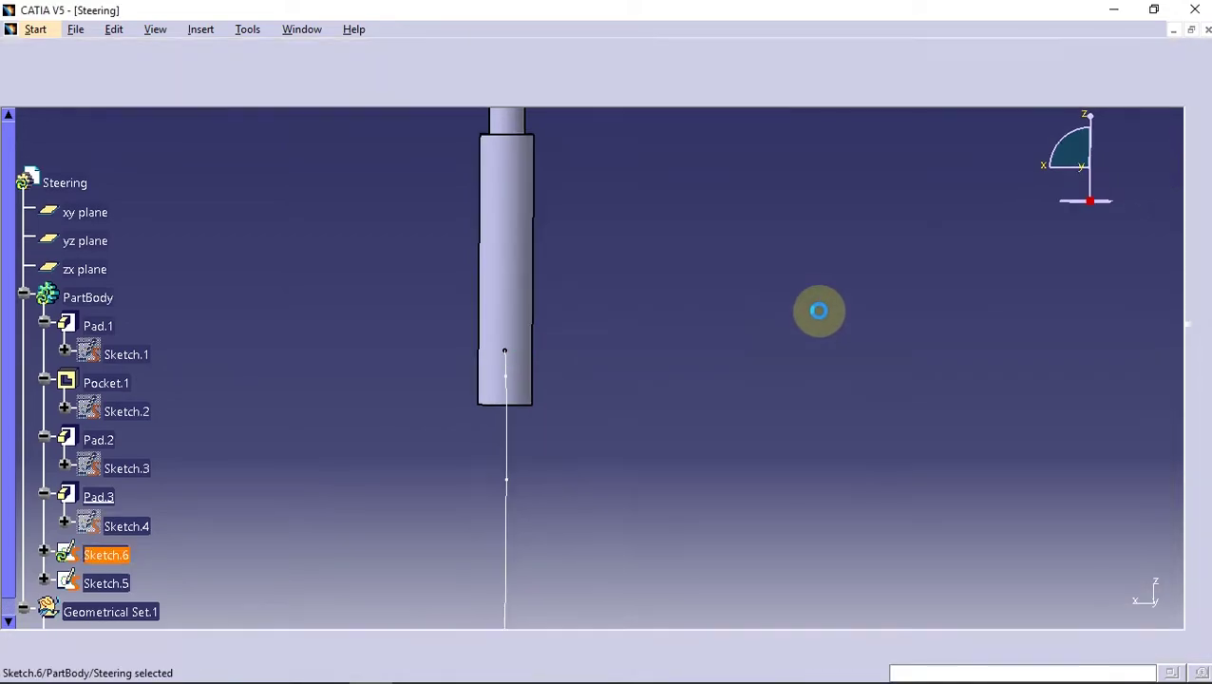
- Sweep the circle along the curved sketch to create Rib.1
middle_click_drag(675, 397, 725, 337)
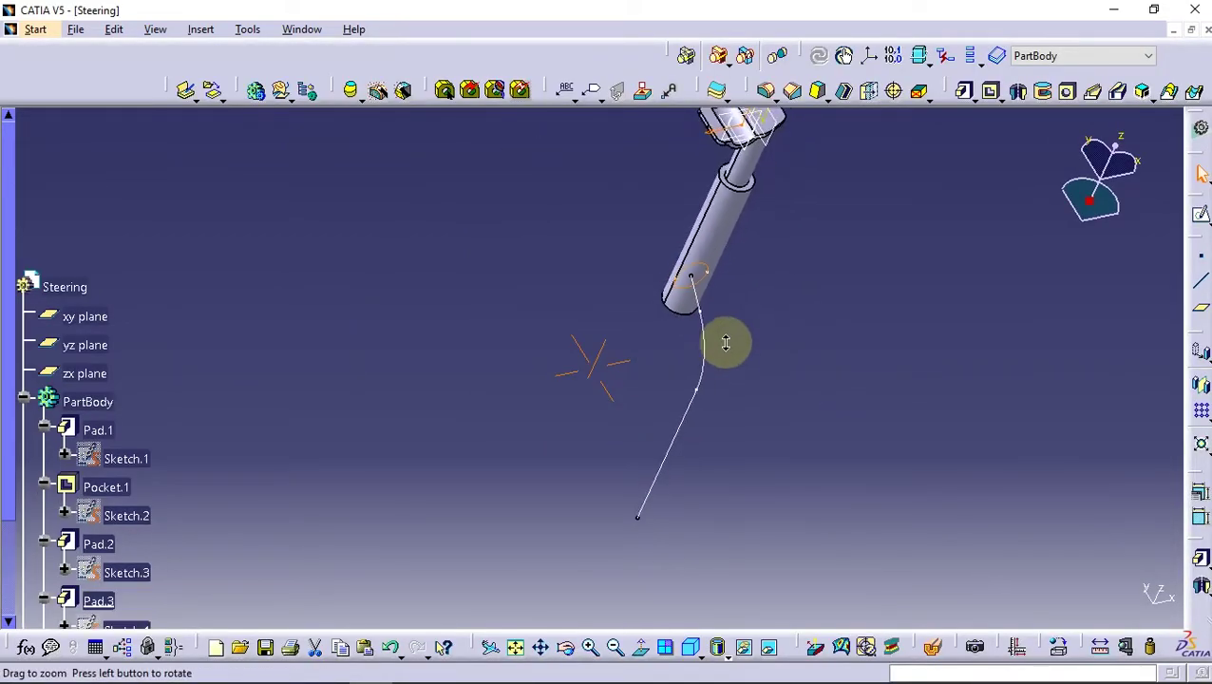
left_click(1093, 90)
left_click(604, 384)
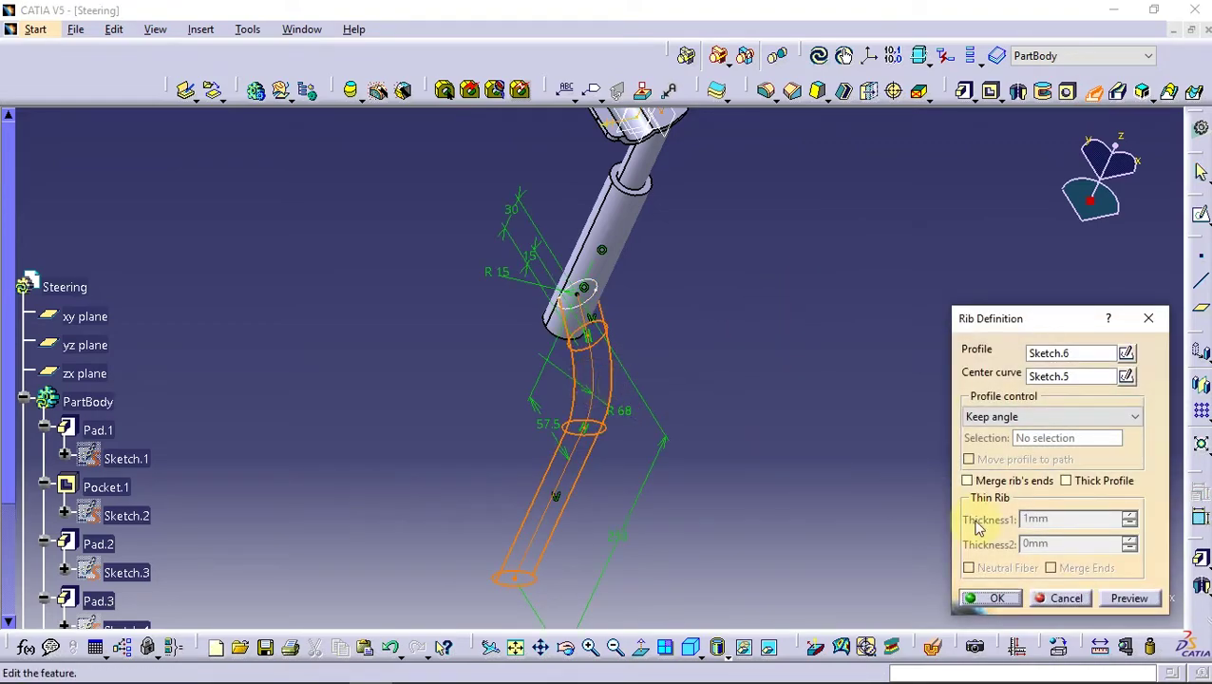
left_click(1005, 596)
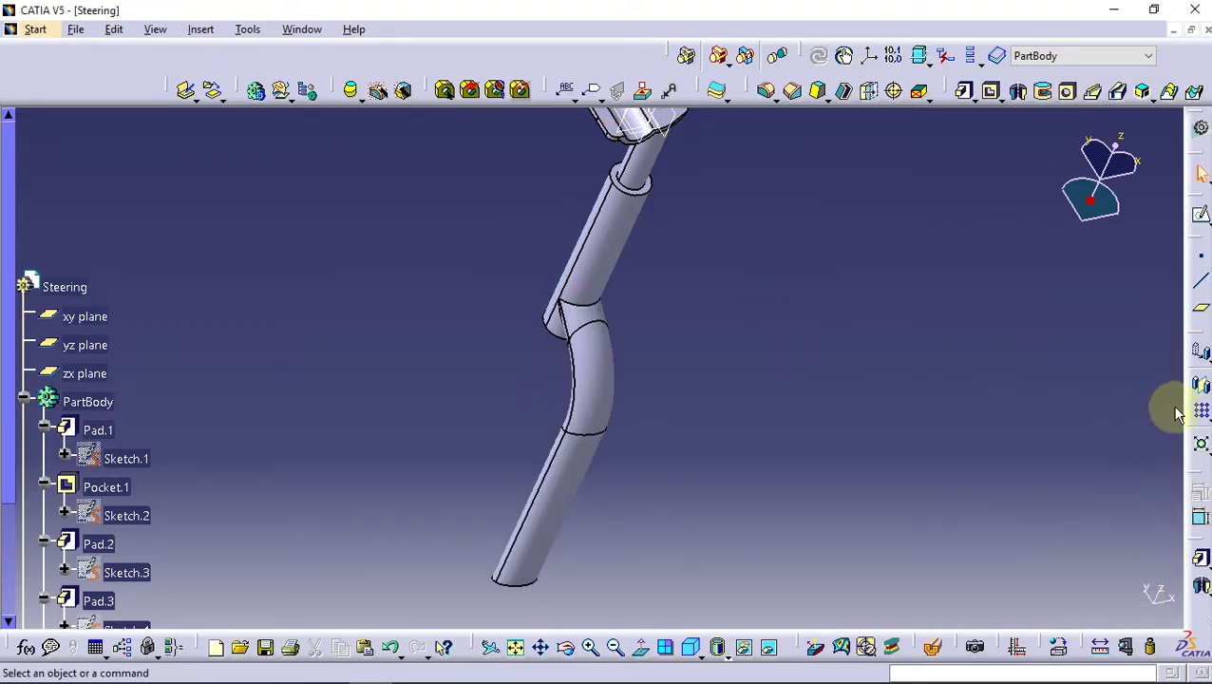
- Mirror Rib.1 about the zx plane to form the second fork leg
left_click(1201, 385)
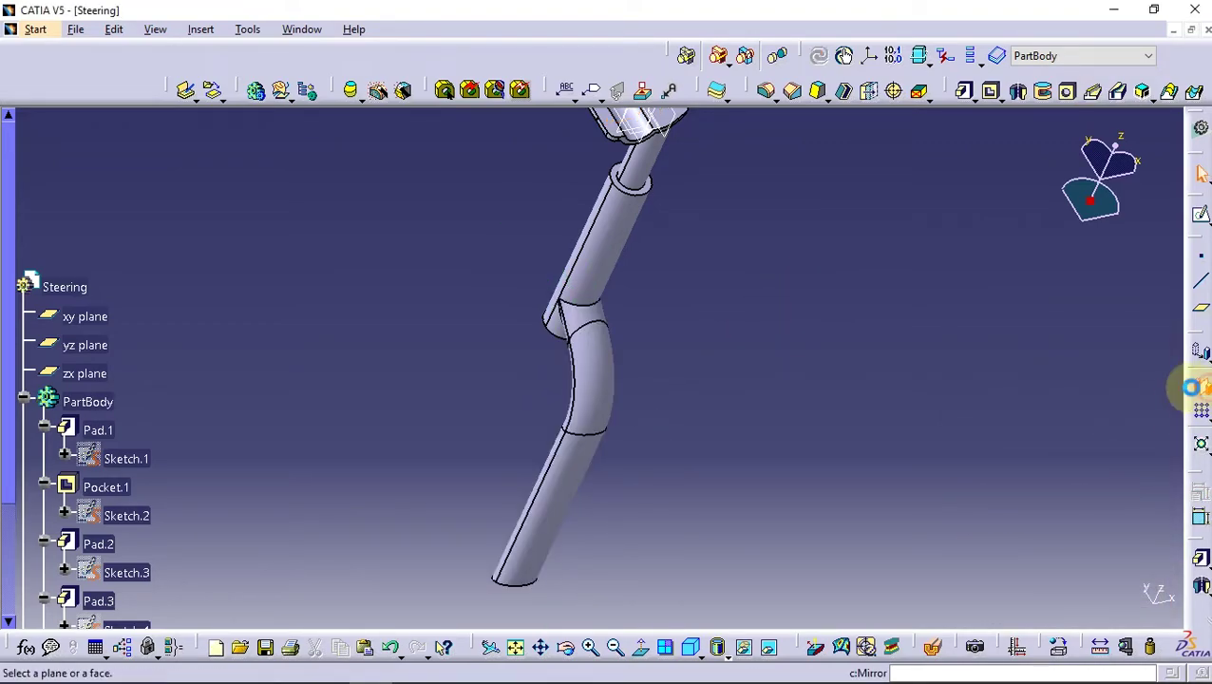
middle_click(637, 305)
left_click(639, 269)
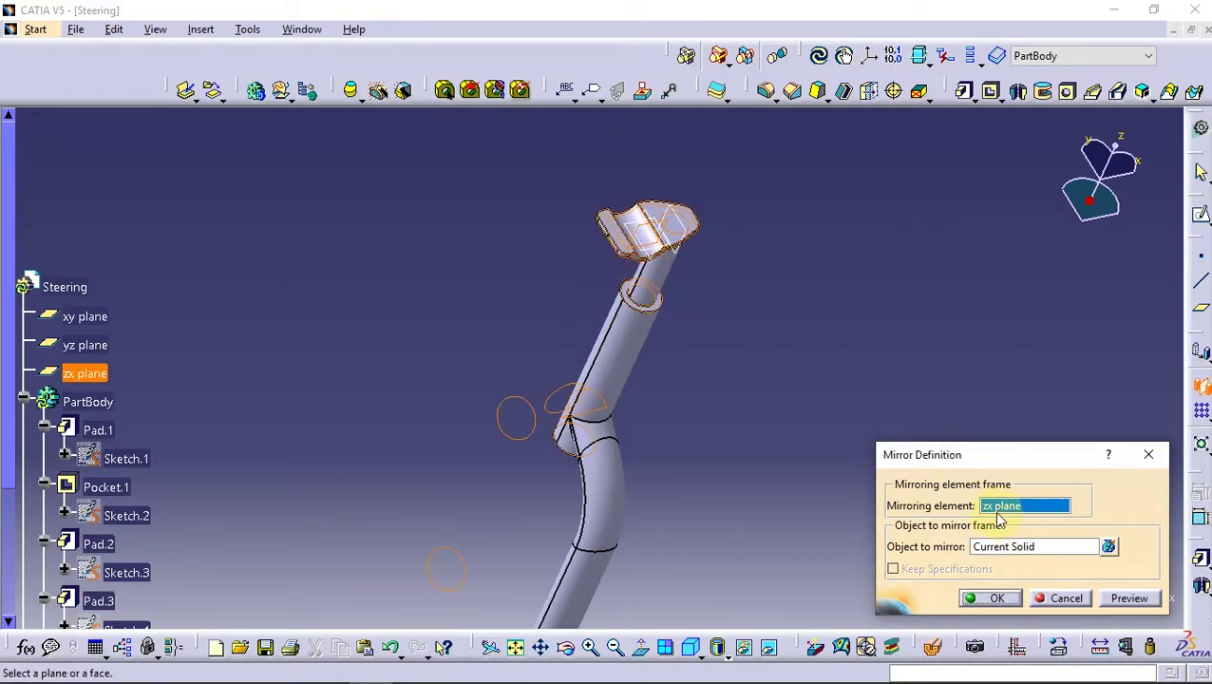
left_click(993, 549)
left_click(612, 511)
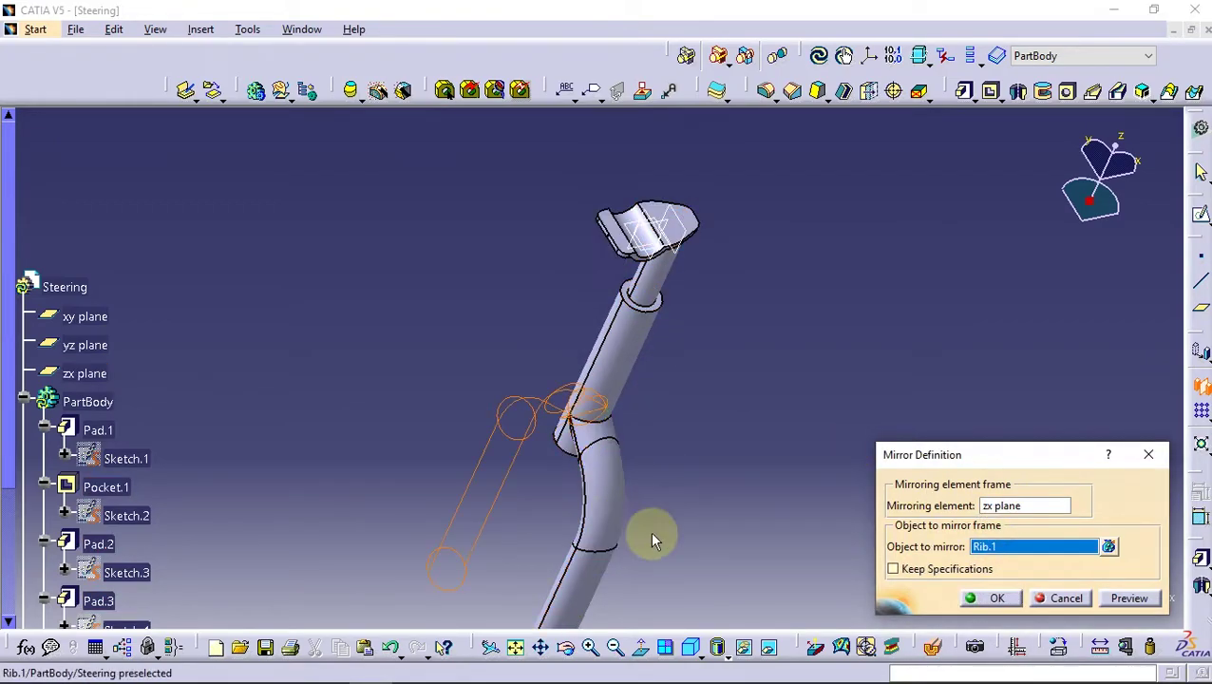
left_click(992, 601)
mouse_move(685, 469)
middle_mouse_down()
mouse_move(486, 377)
mouse_move(624, 348)
mouse_move(635, 367)
middle_mouse_up()
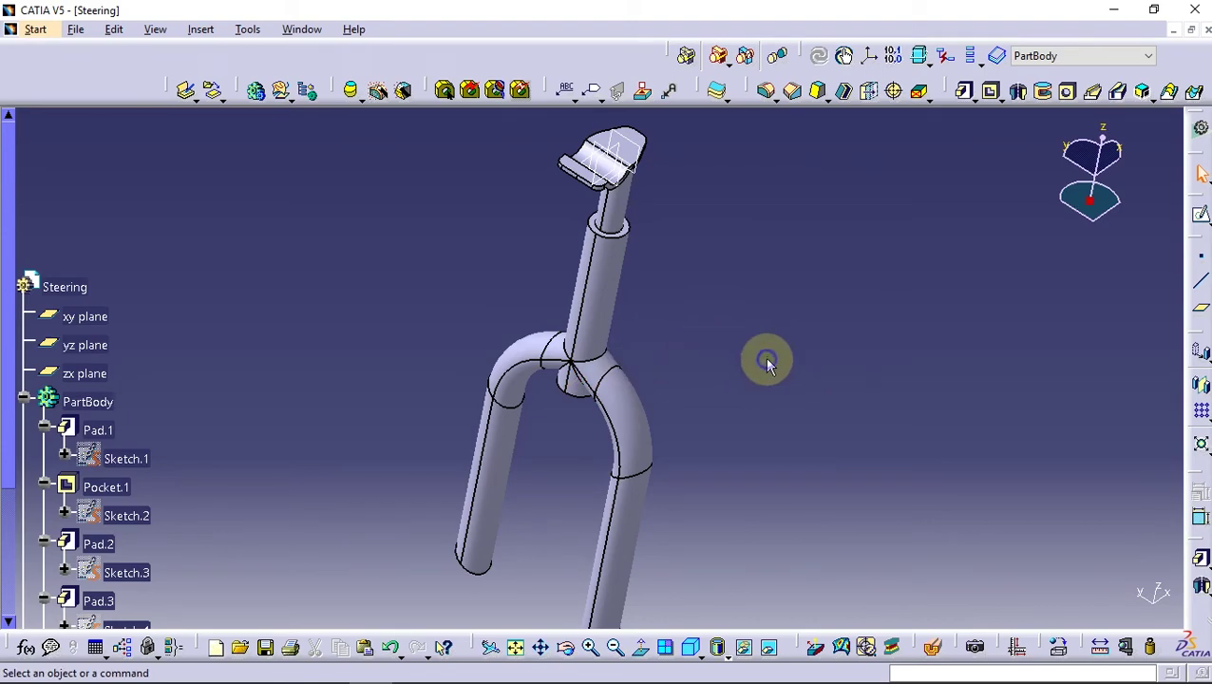
middle_click_drag(664, 323, 639, 319)
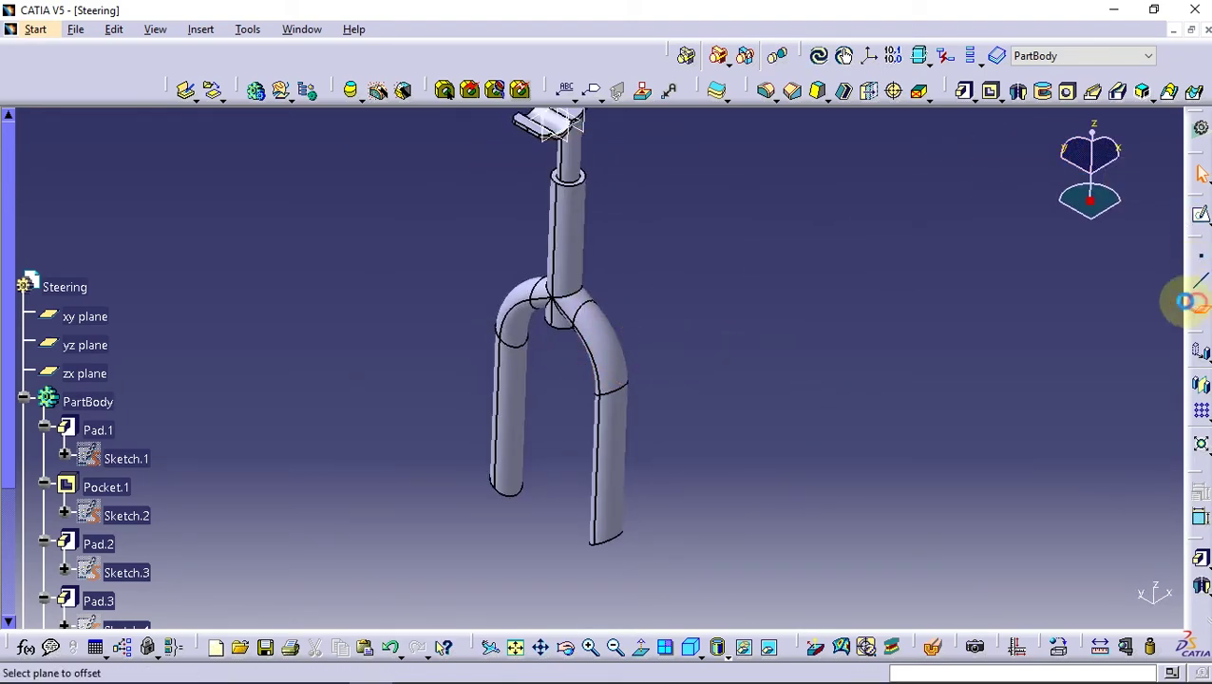
- Create a plane offset 50 mm from the zx plane with reversed direction
middle_click_drag(554, 236, 568, 270)
left_click(589, 283)
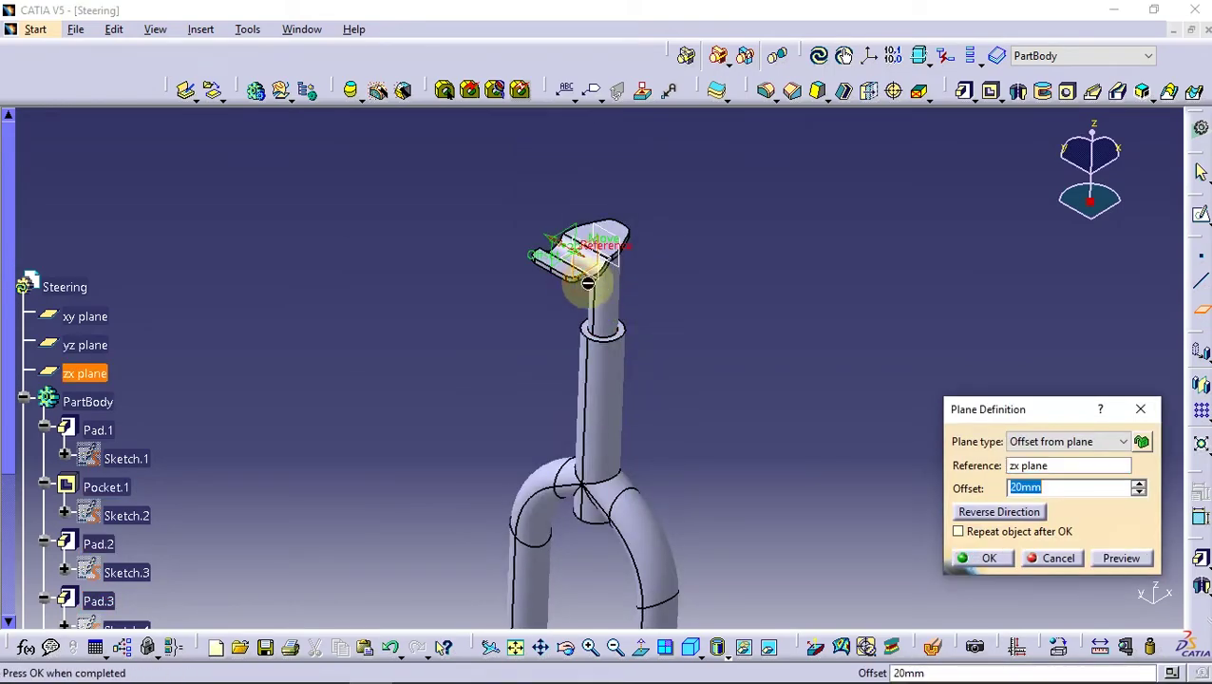
middle_click_drag(717, 452, 589, 395)
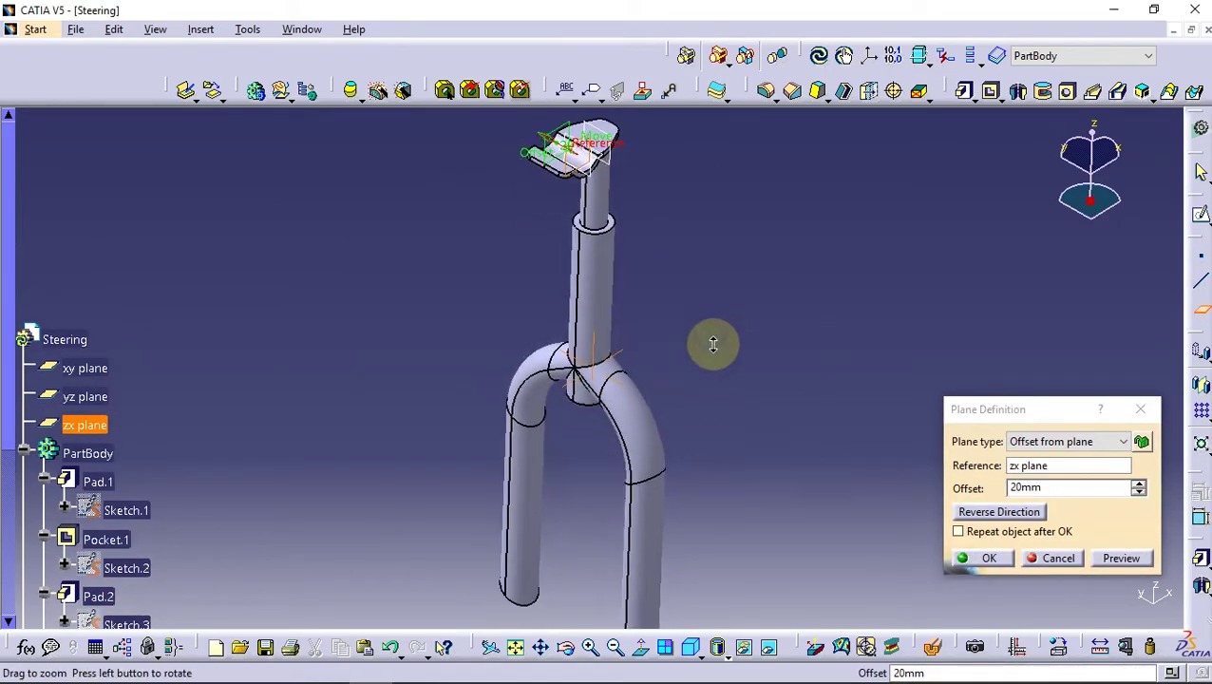
left_click(1034, 490)
type("50")
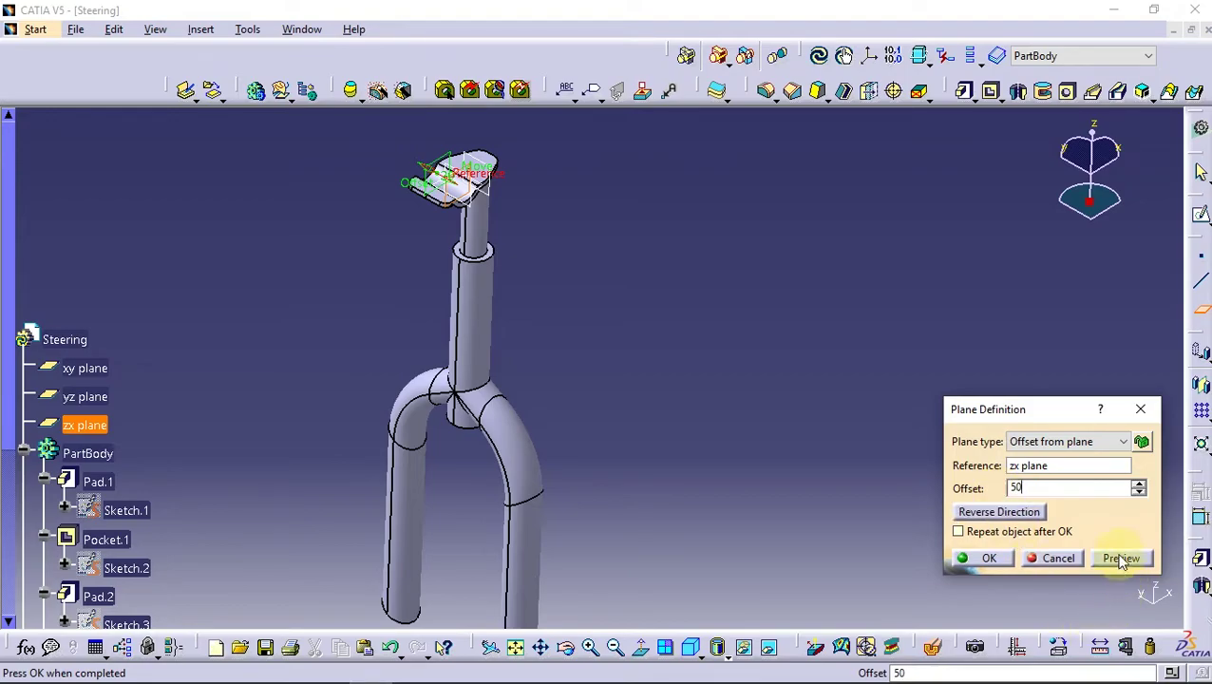
mouse_move(473, 541)
middle_mouse_down()
mouse_move(652, 398)
mouse_move(796, 437)
middle_mouse_up()
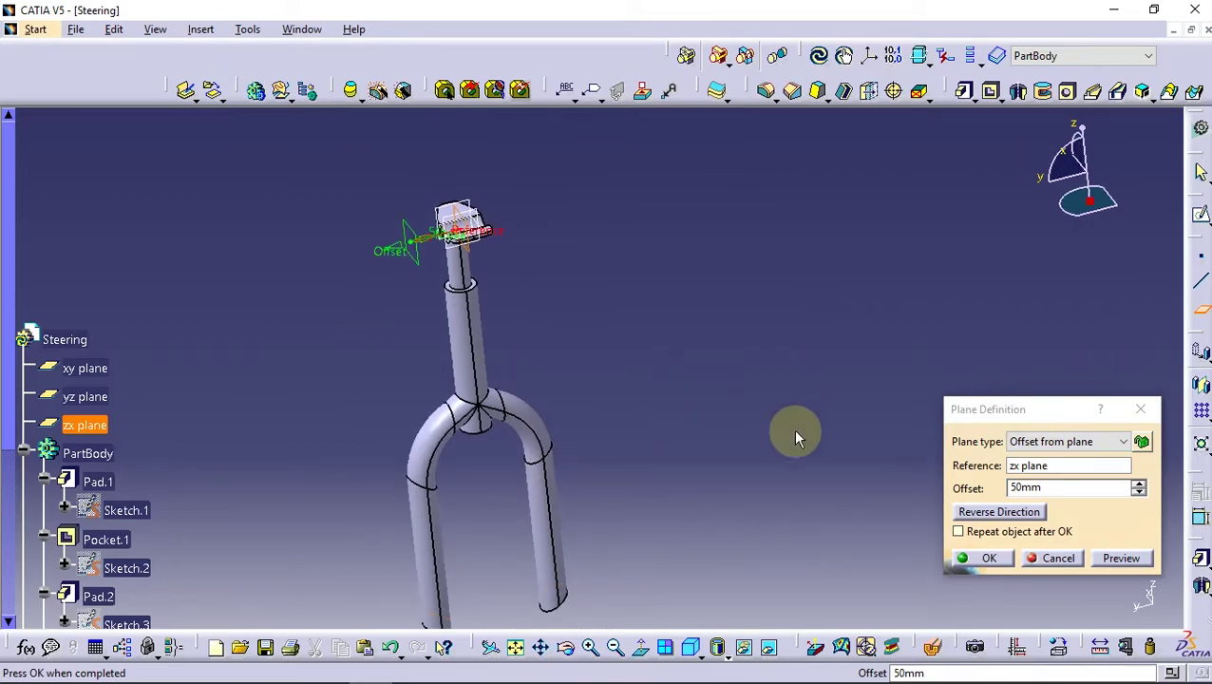
left_click(989, 559)
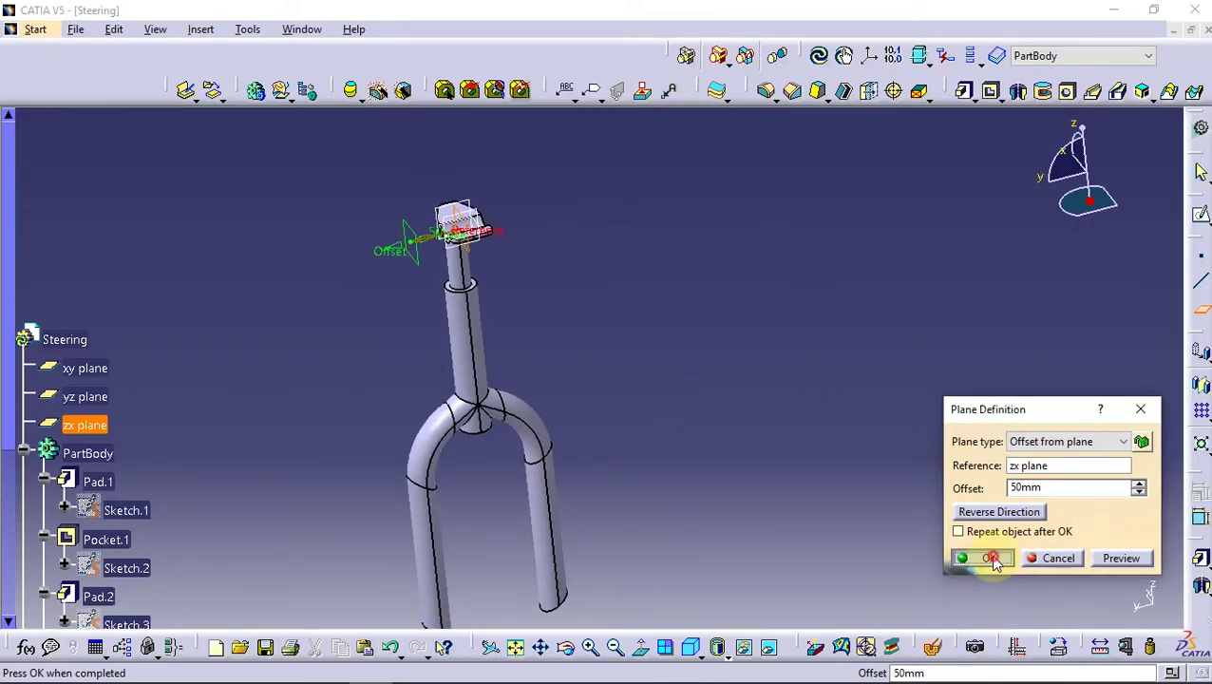
left_click(430, 269)
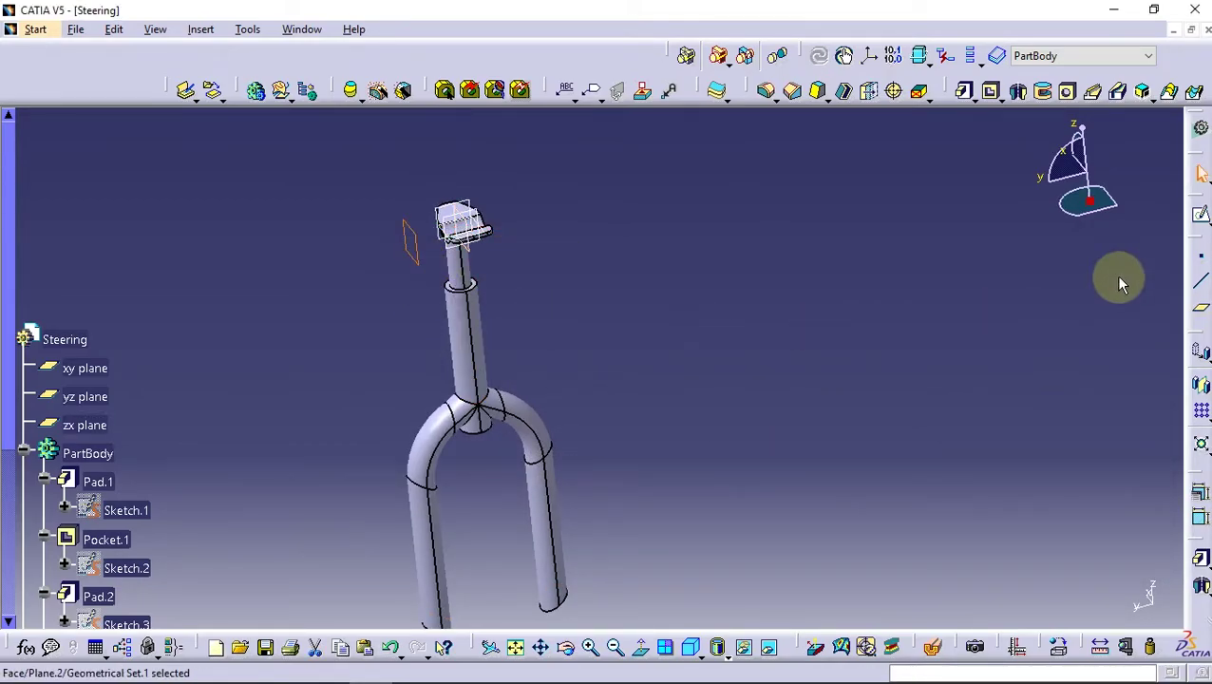
- Start a sketch on the new plane and draw an axis along the shaft
left_click(1201, 218)
left_click(510, 647)
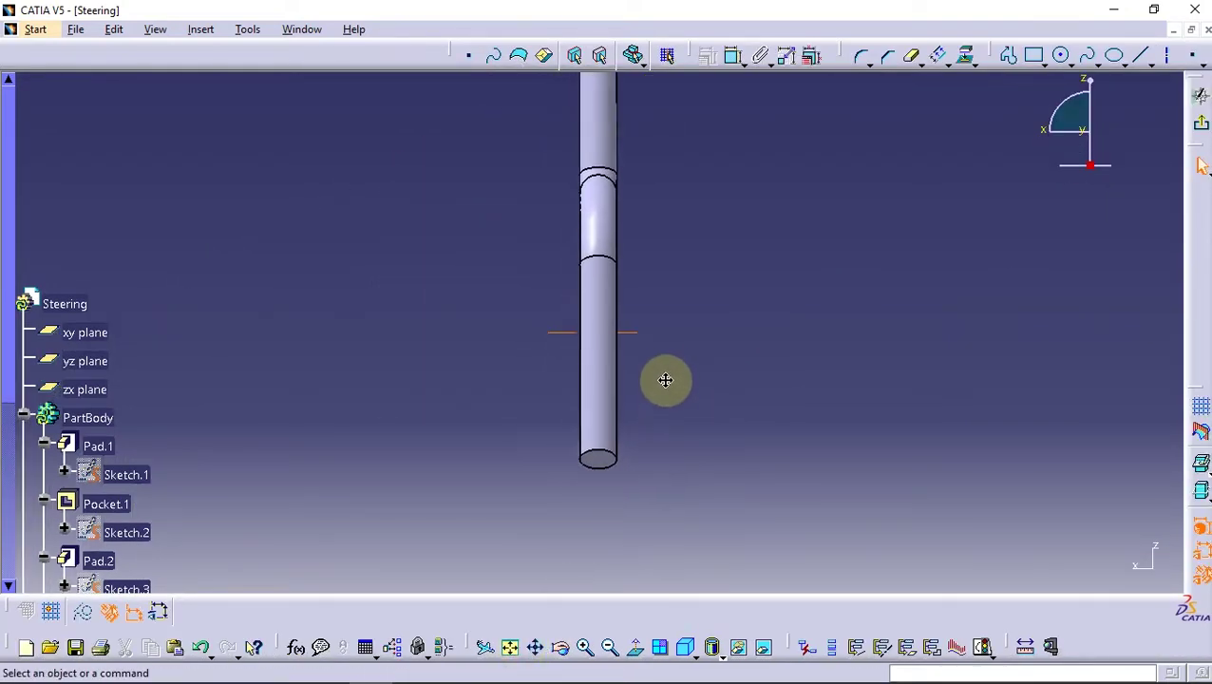
mouse_move(753, 427)
middle_mouse_down()
mouse_move(605, 455)
mouse_move(641, 411)
middle_mouse_up()
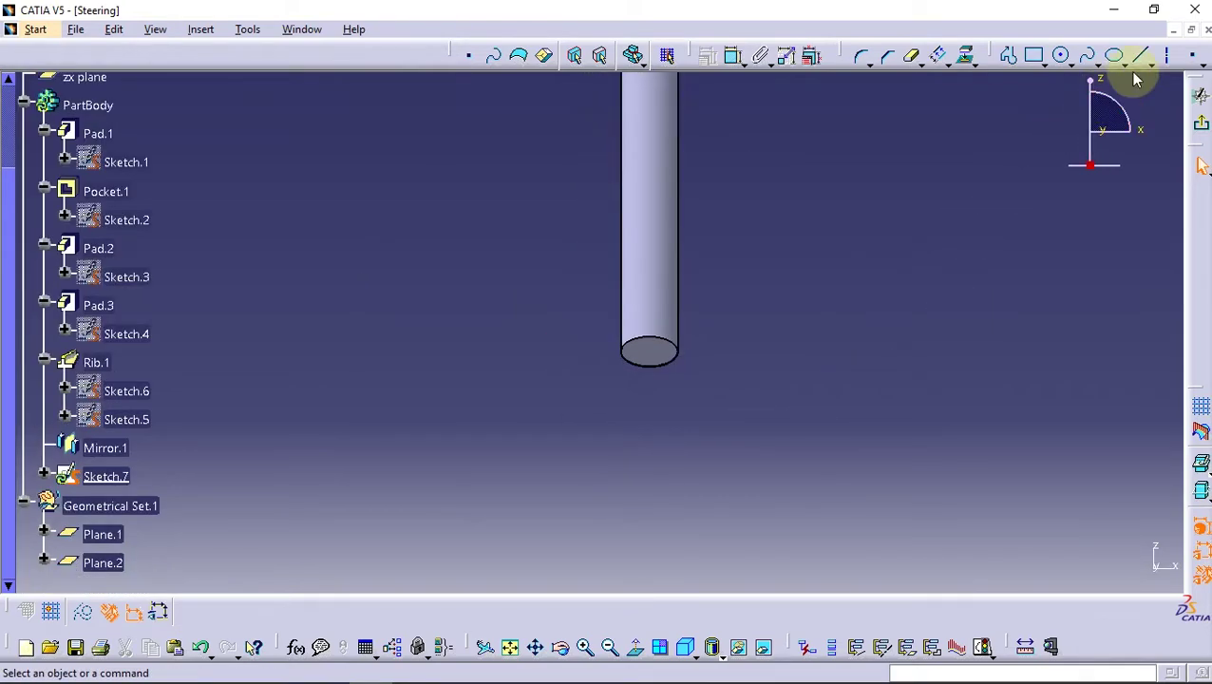
left_click(1168, 55)
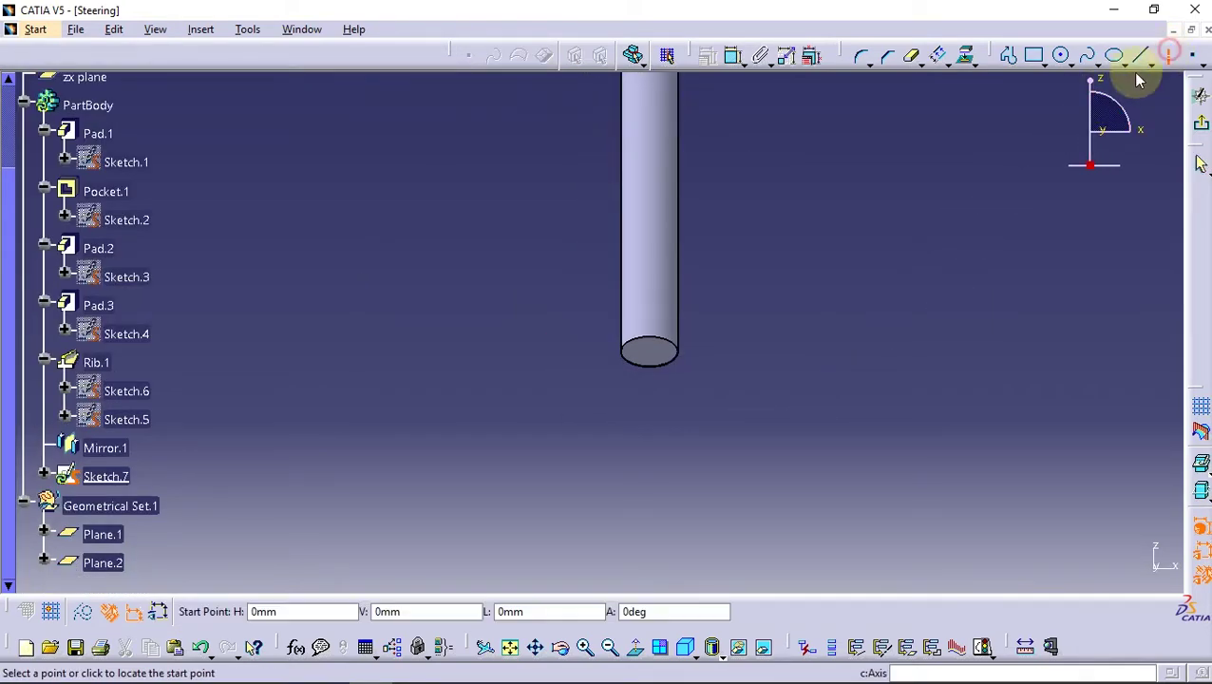
left_click(651, 471)
mouse_move(634, 211)
middle_mouse_down()
mouse_move(564, 310)
mouse_move(595, 344)
middle_mouse_up()
left_click(589, 147)
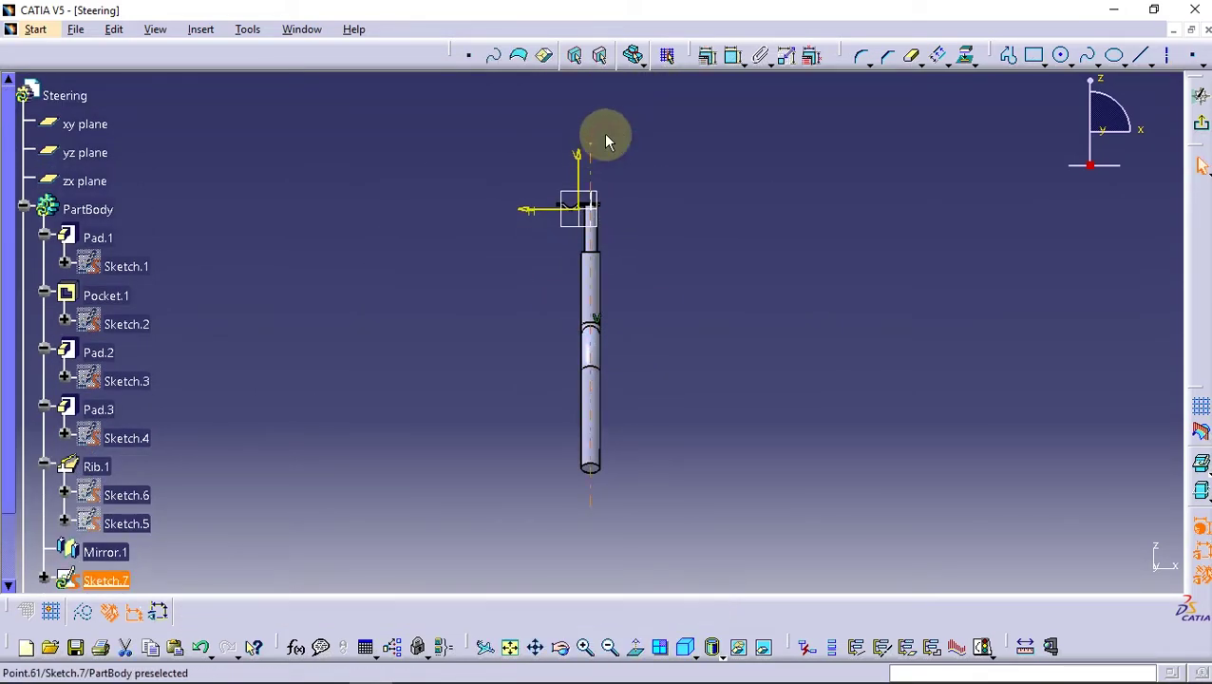
- Dimension the axis position to 20 mm
left_click(578, 171)
left_click(665, 114)
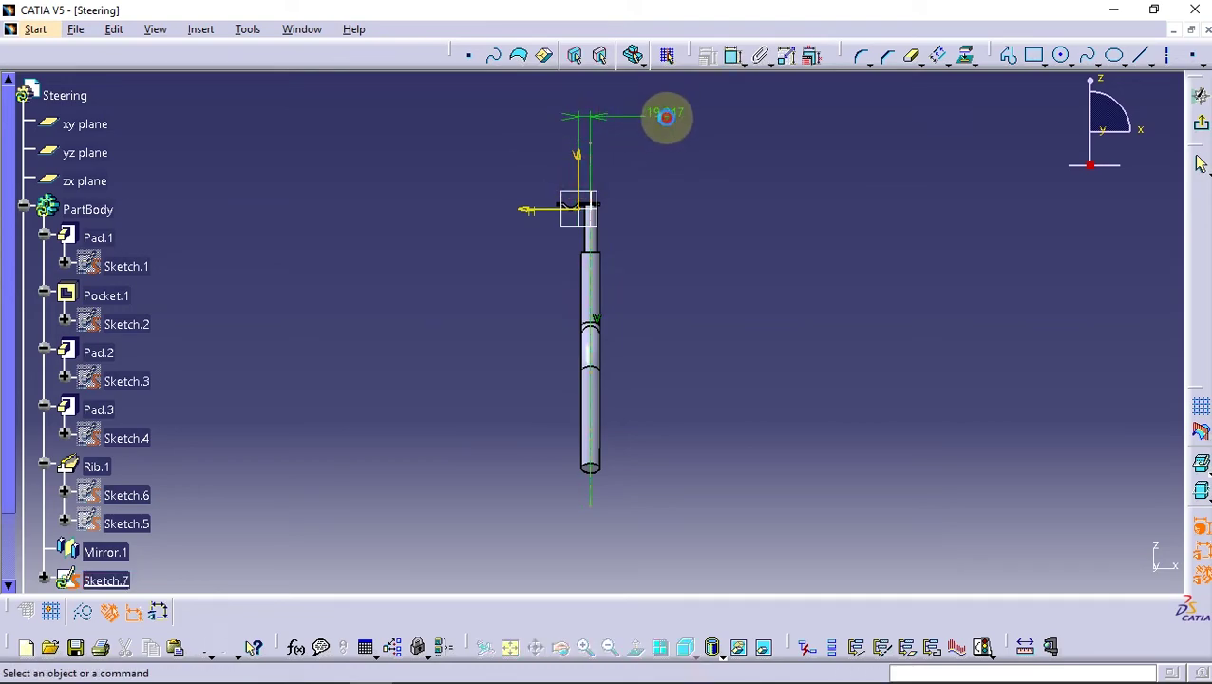
double_click(665, 114)
type("20mm")
key("Return")
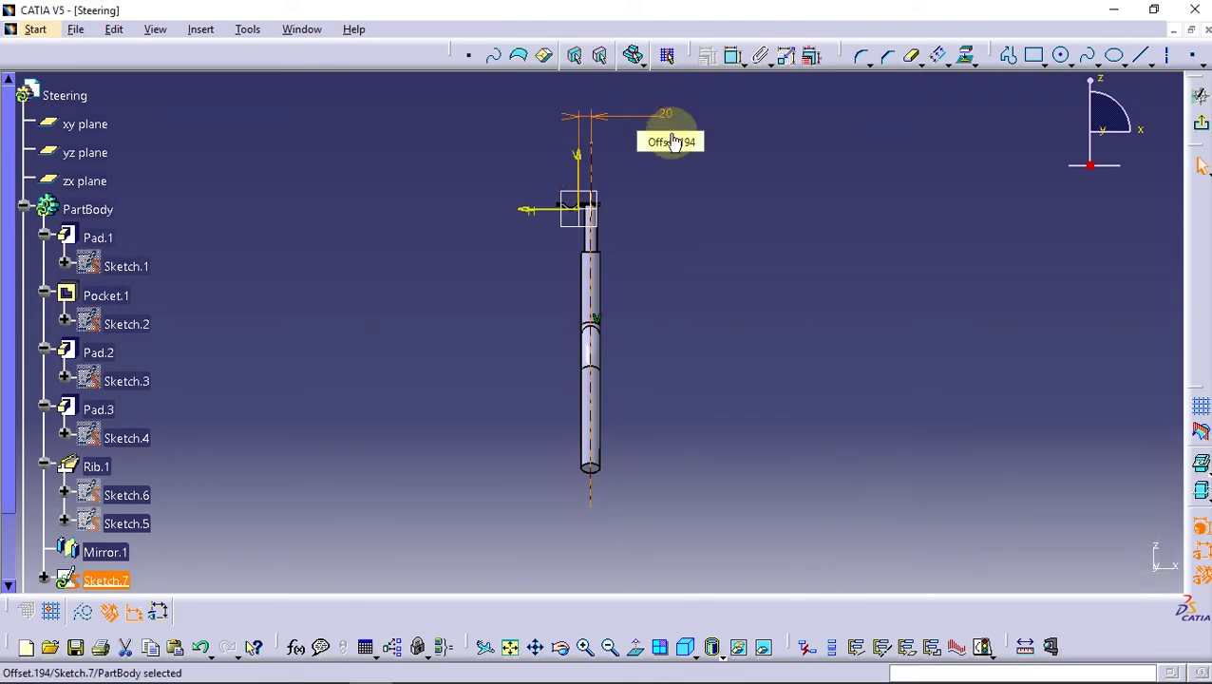
mouse_move(627, 566)
middle_mouse_down()
mouse_move(672, 257)
mouse_move(617, 451)
middle_mouse_up()
- Draw a line across the tube's bottom end with both ends on its circular edge
left_click(642, 654)
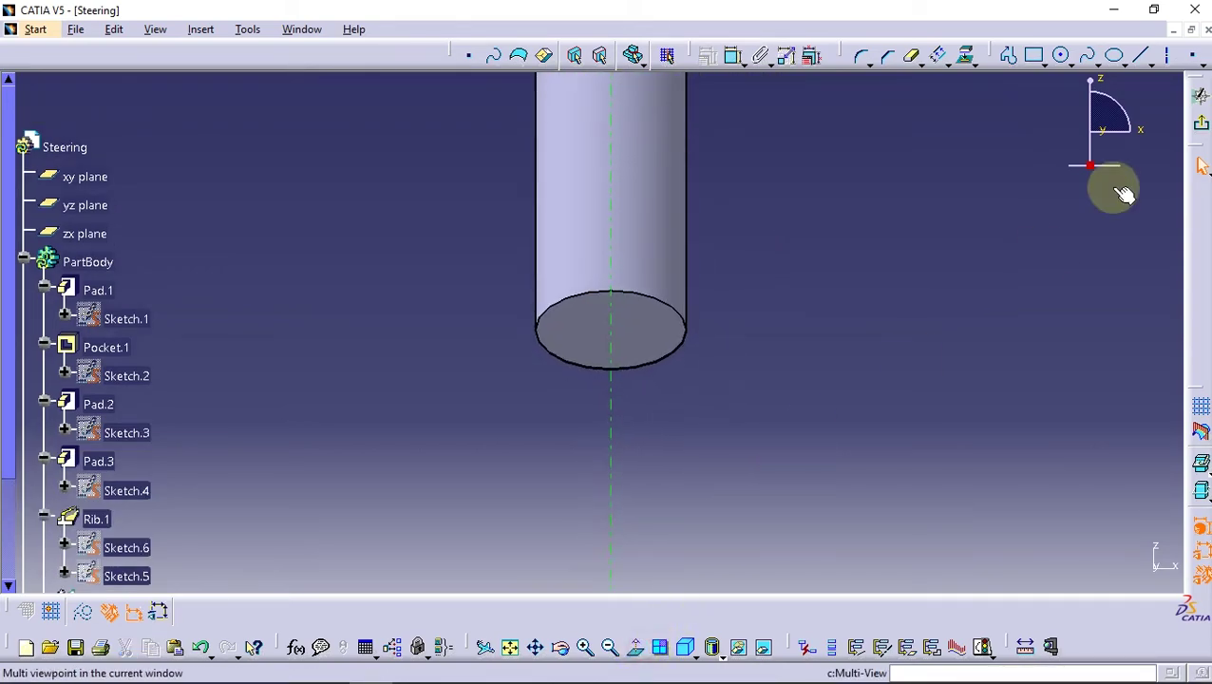
left_click(1168, 54)
left_click(501, 371)
left_click(788, 391)
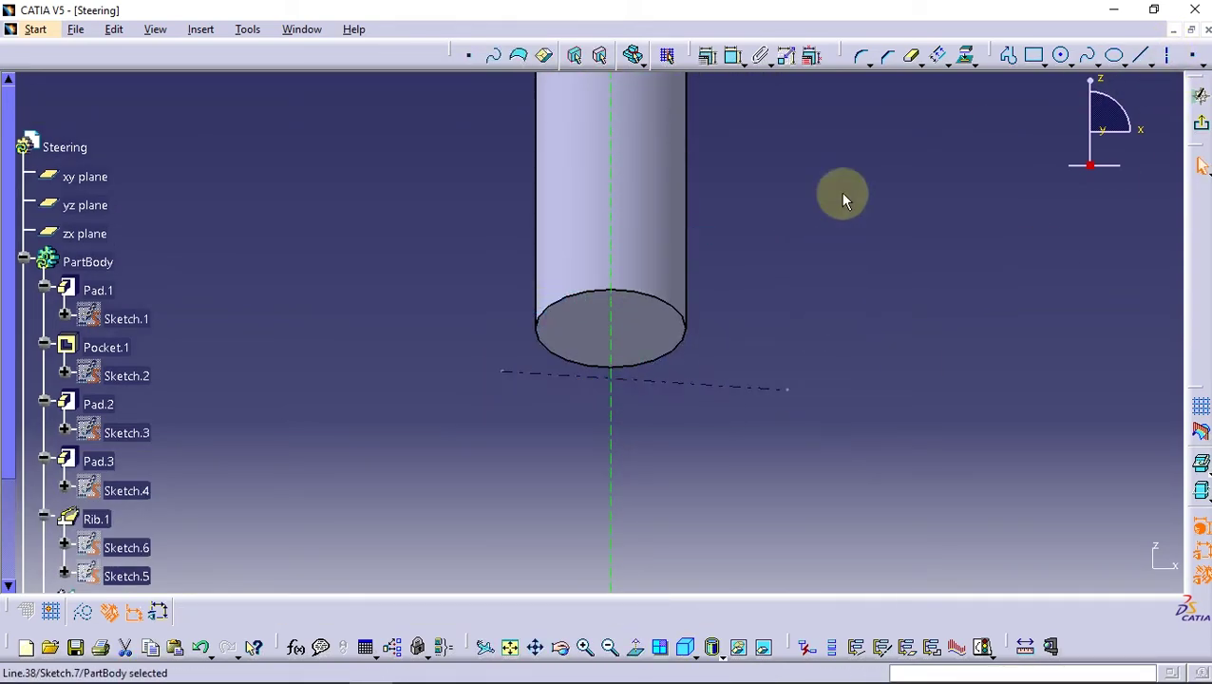
left_click(677, 344, "ctrl")
left_click(706, 54)
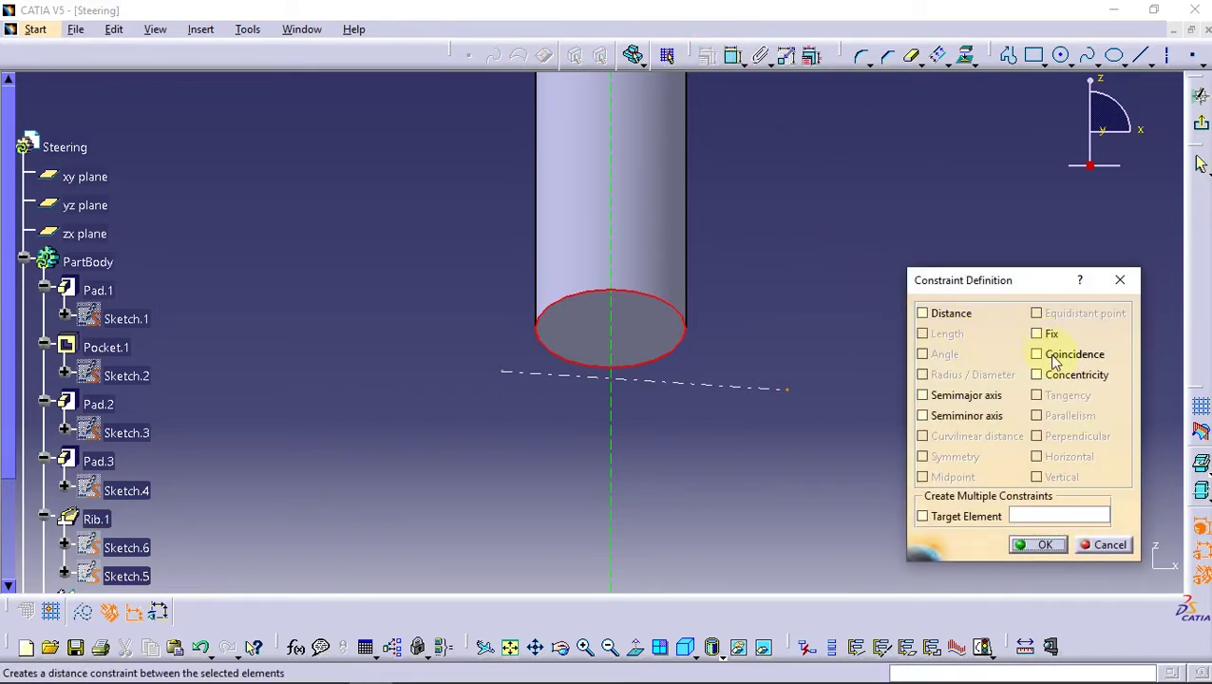
left_click(1027, 546)
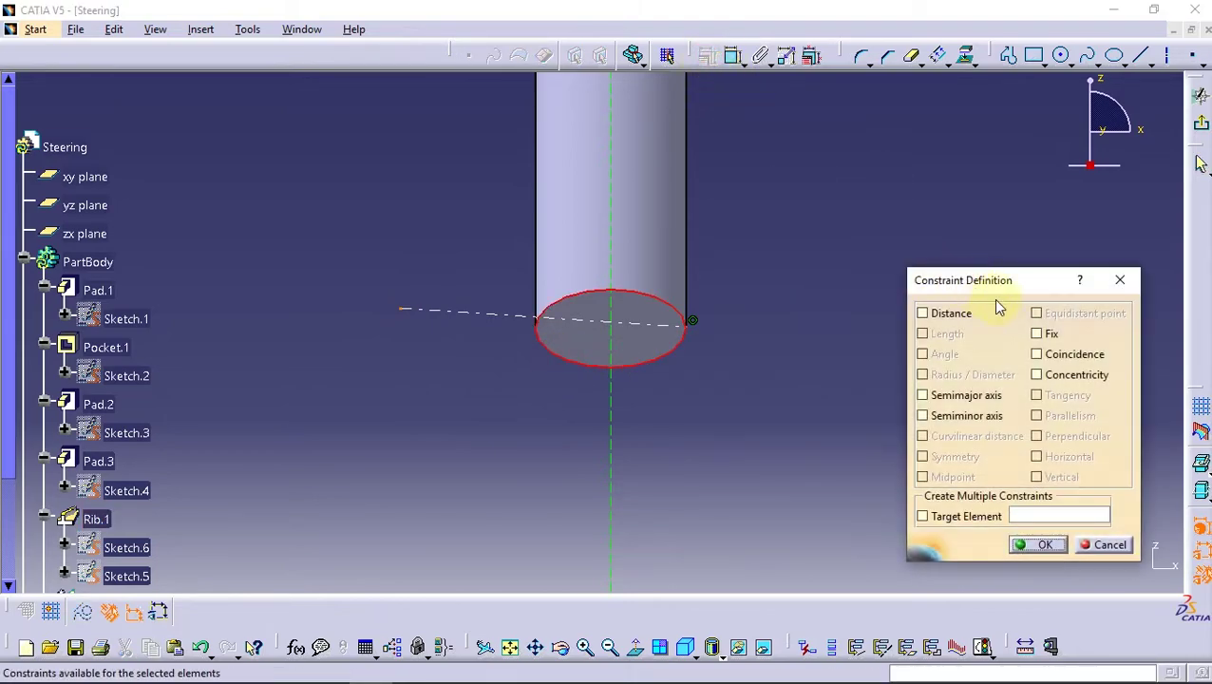
left_click(1046, 543)
- Set the line length to 30 mm and make it horizontal
left_click(731, 54)
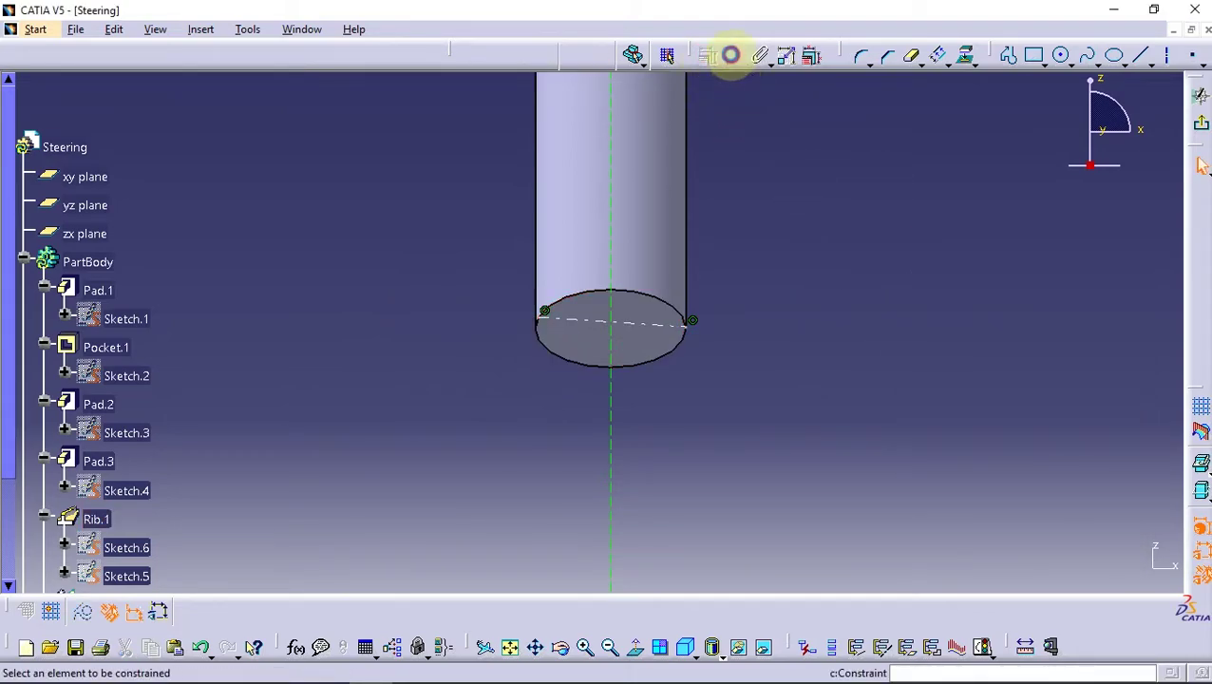
left_click(650, 324)
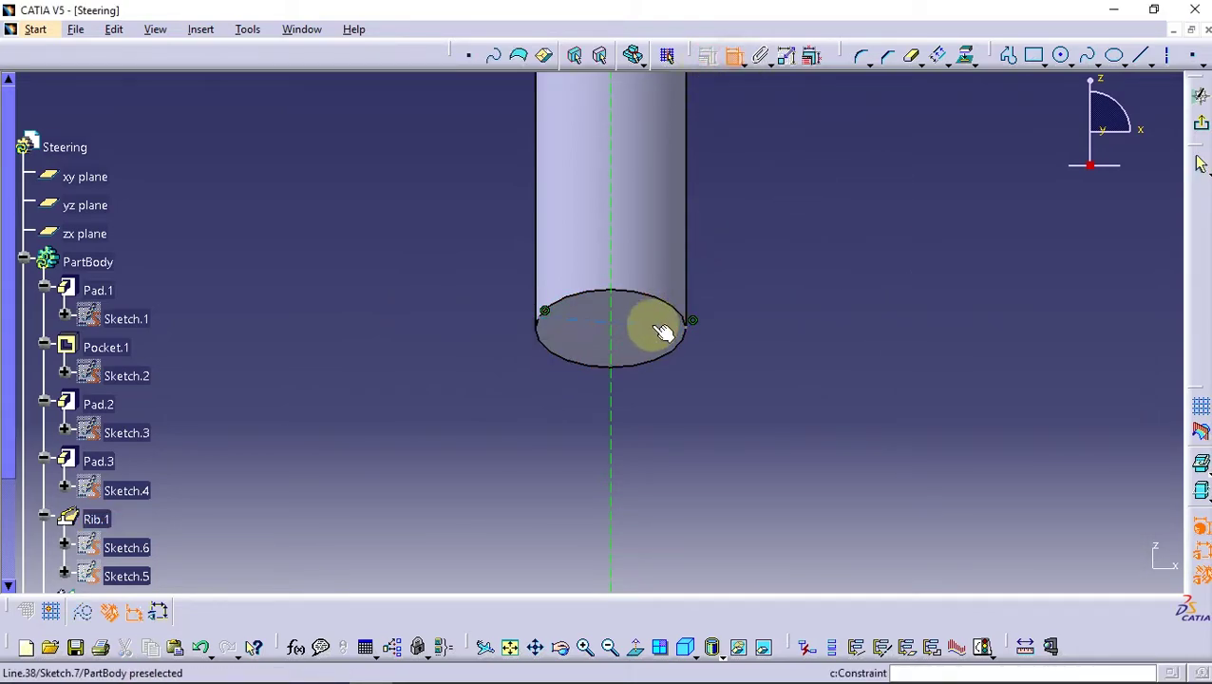
double_click(844, 242)
key("Return")
left_click(683, 332)
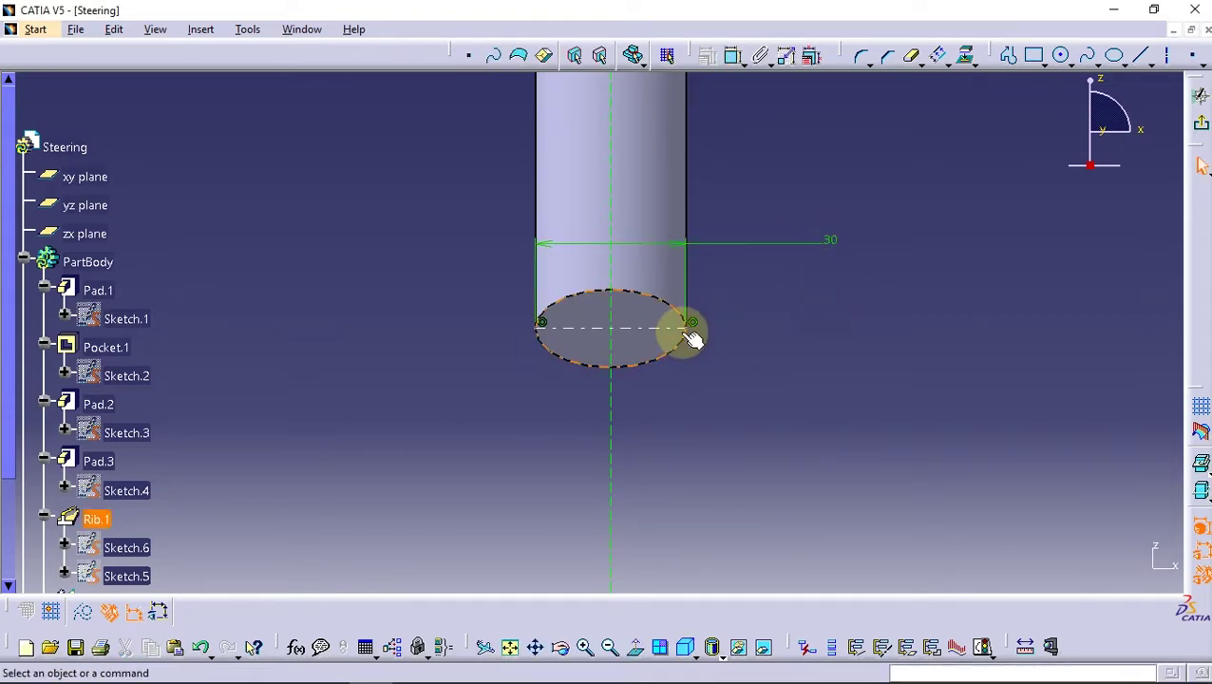
left_click(707, 58)
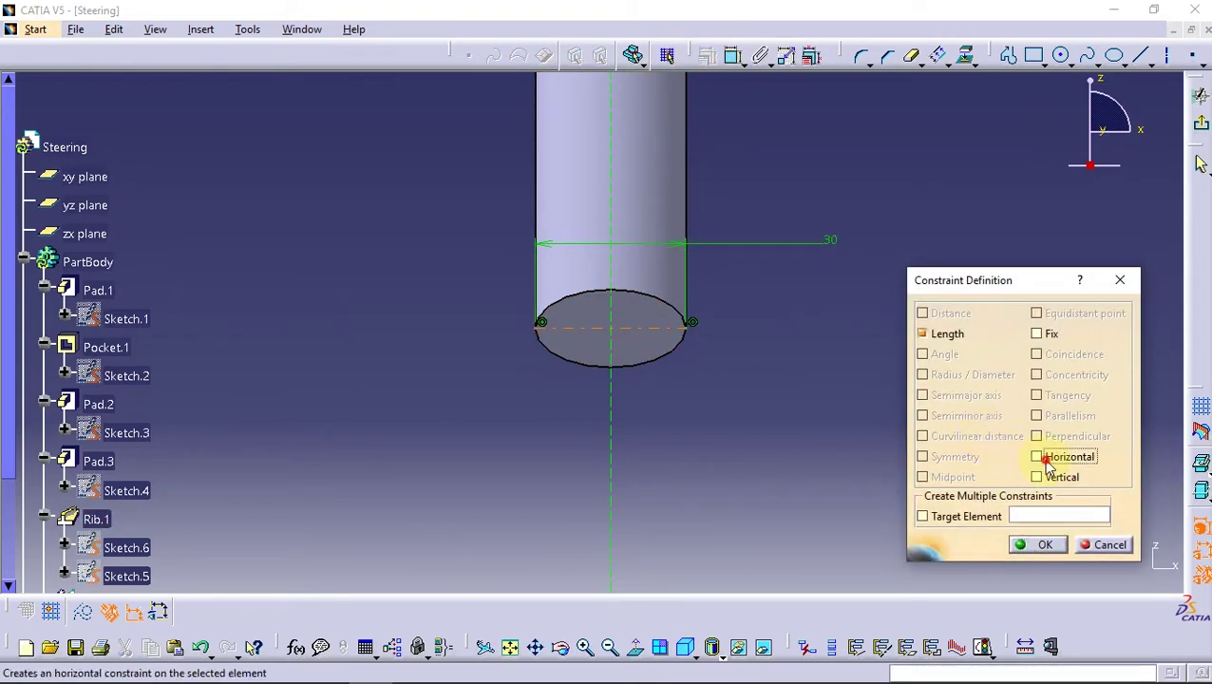
left_click(1035, 544)
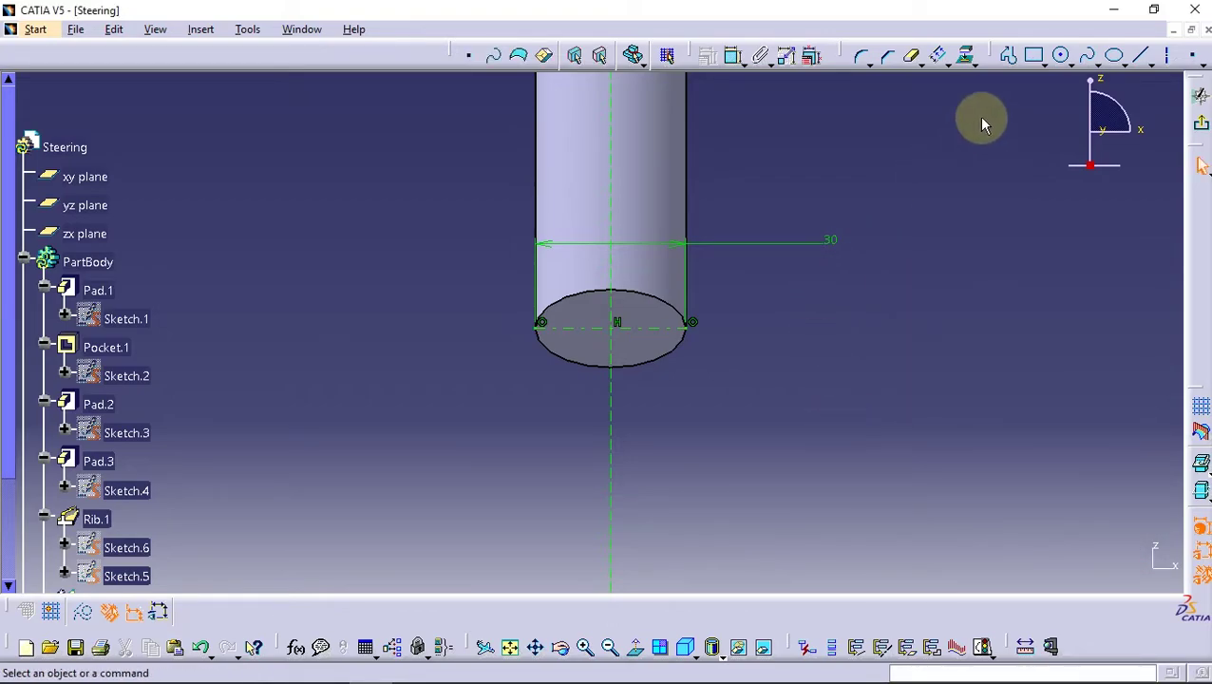
left_click(1009, 54)
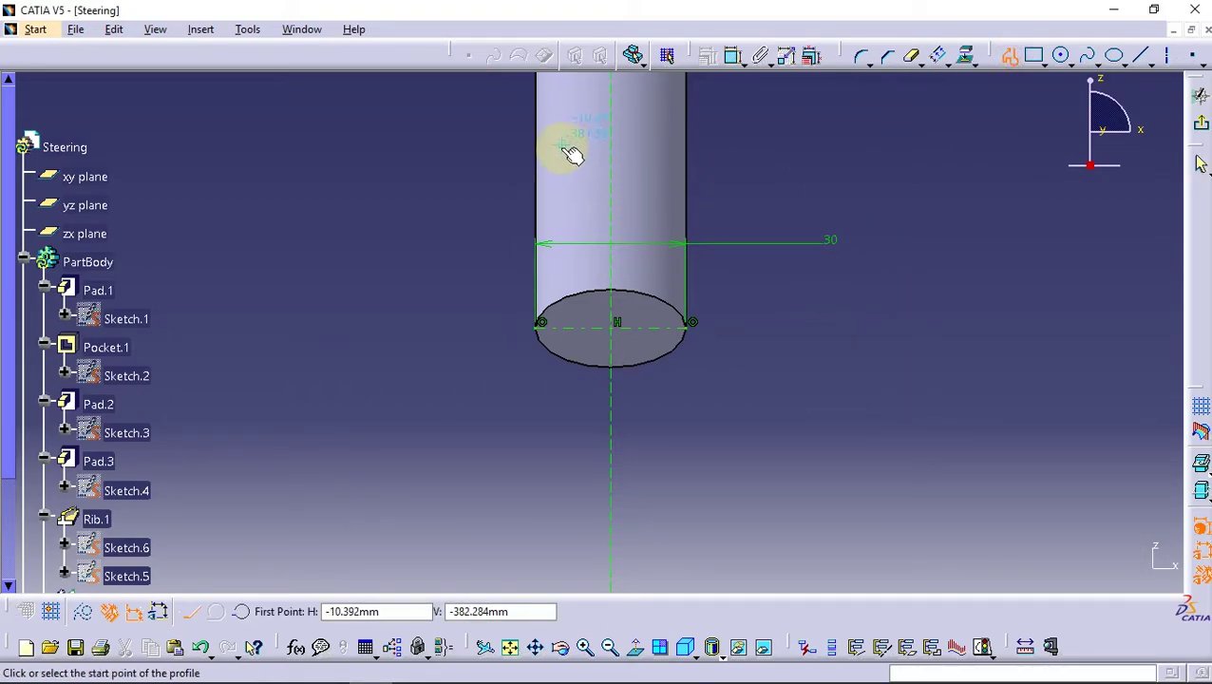
- Sketch the outline's top, sloped and left edges, then the slot's left side and rounded top
left_click(561, 149)
left_click(496, 177)
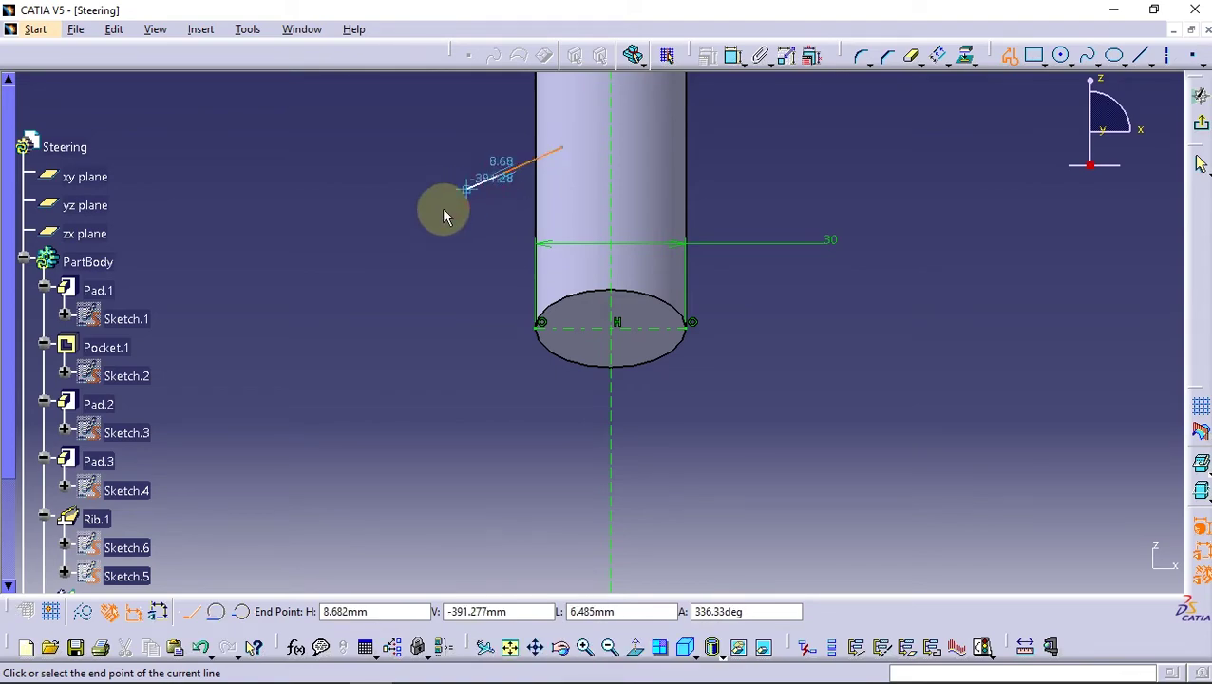
left_click(405, 309)
left_click(400, 511)
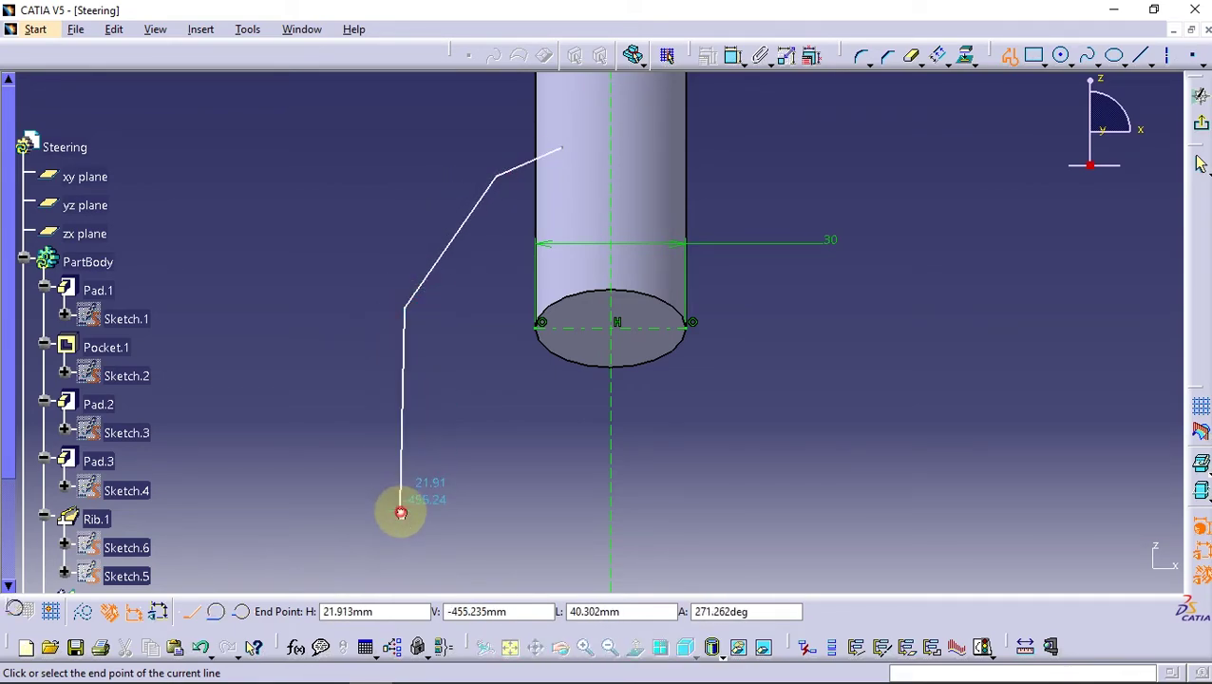
left_click(441, 513)
left_click(440, 423)
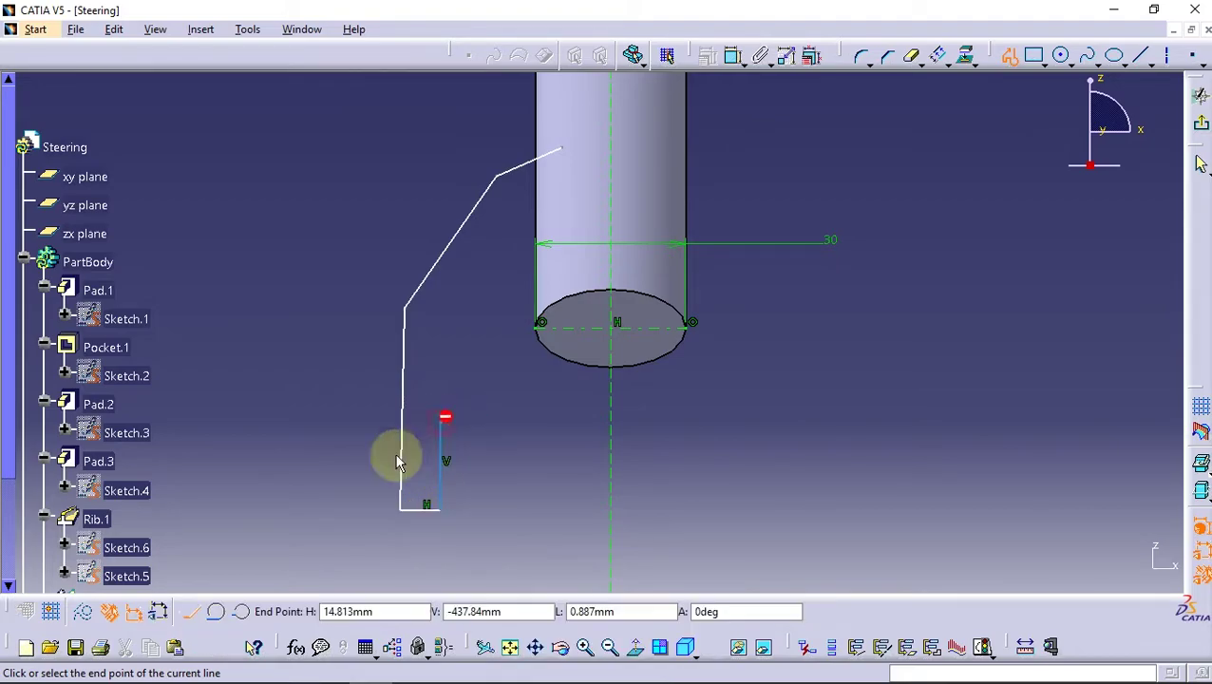
left_click(475, 422)
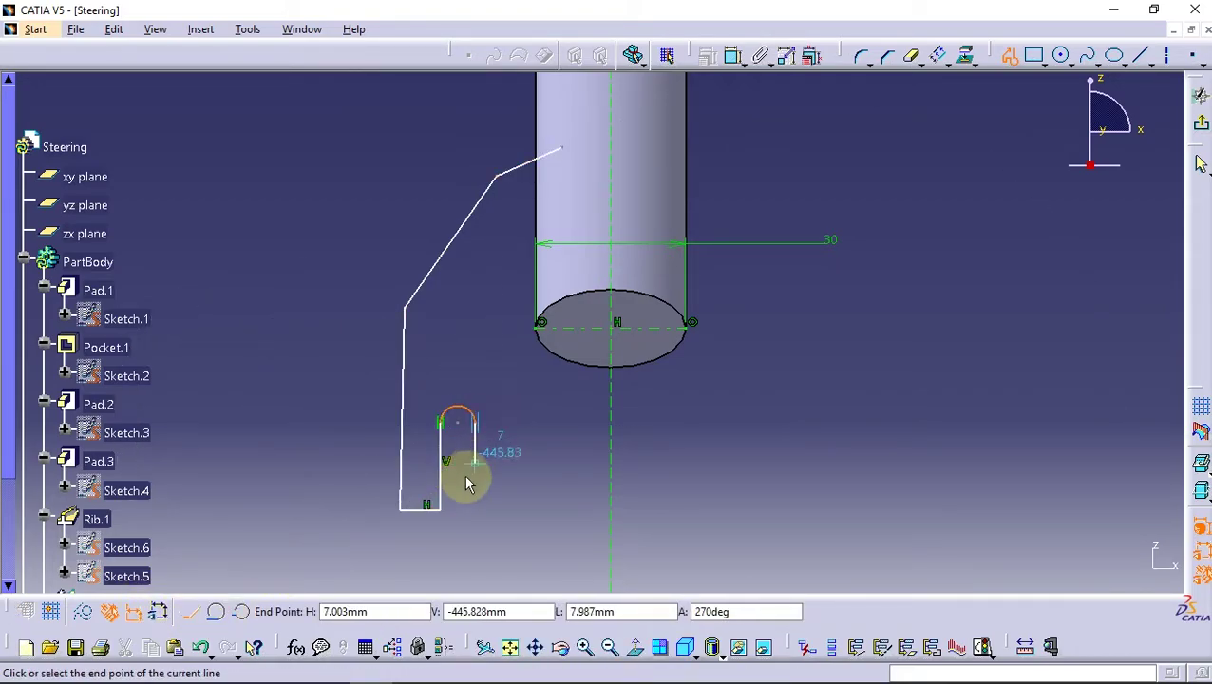
- Complete the outline's right side back to the start point and select the long left edge
left_click(516, 504)
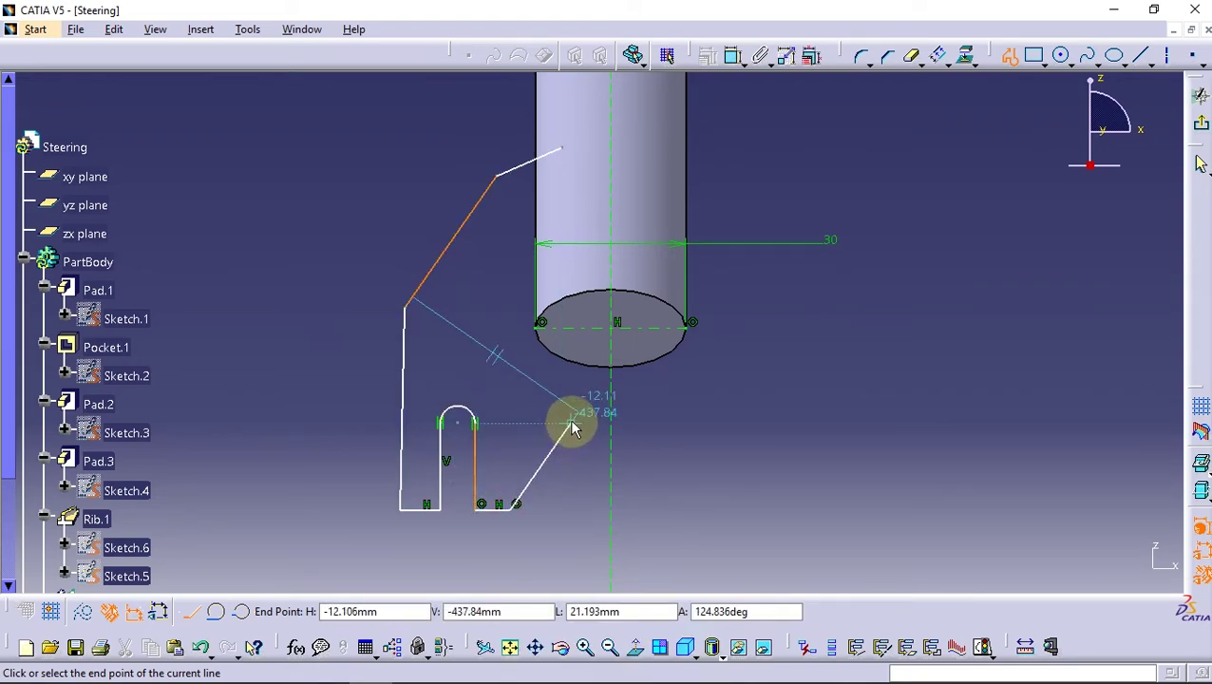
left_click(570, 407)
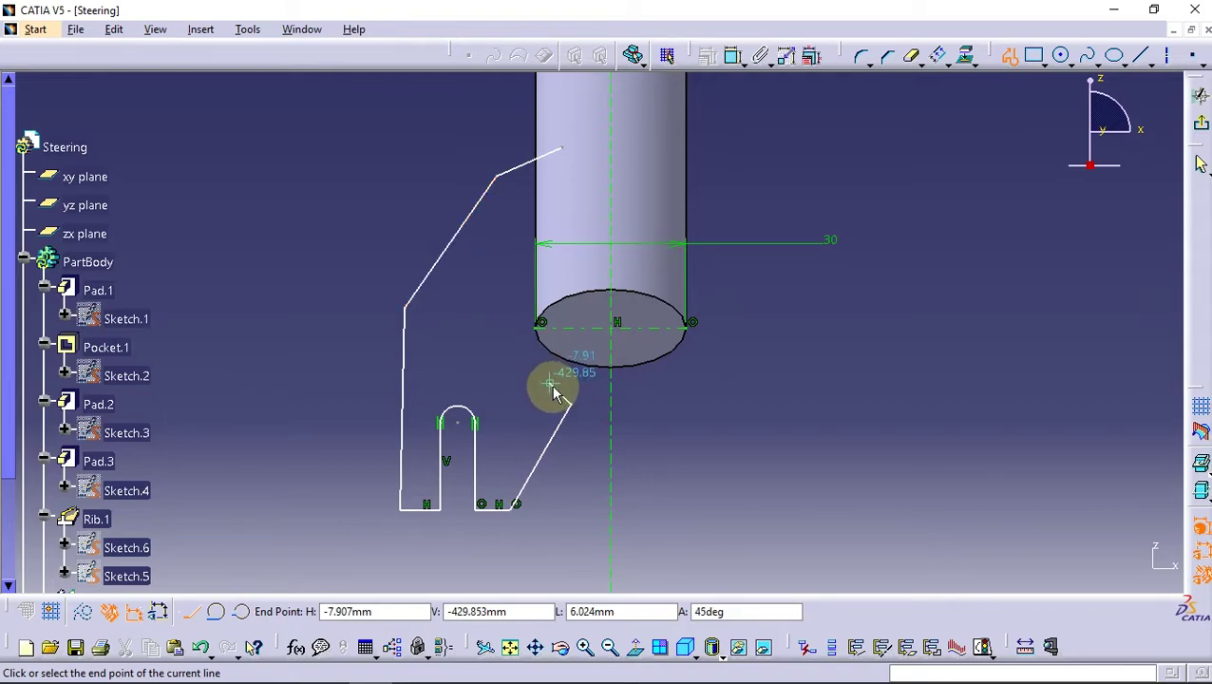
left_click(561, 394)
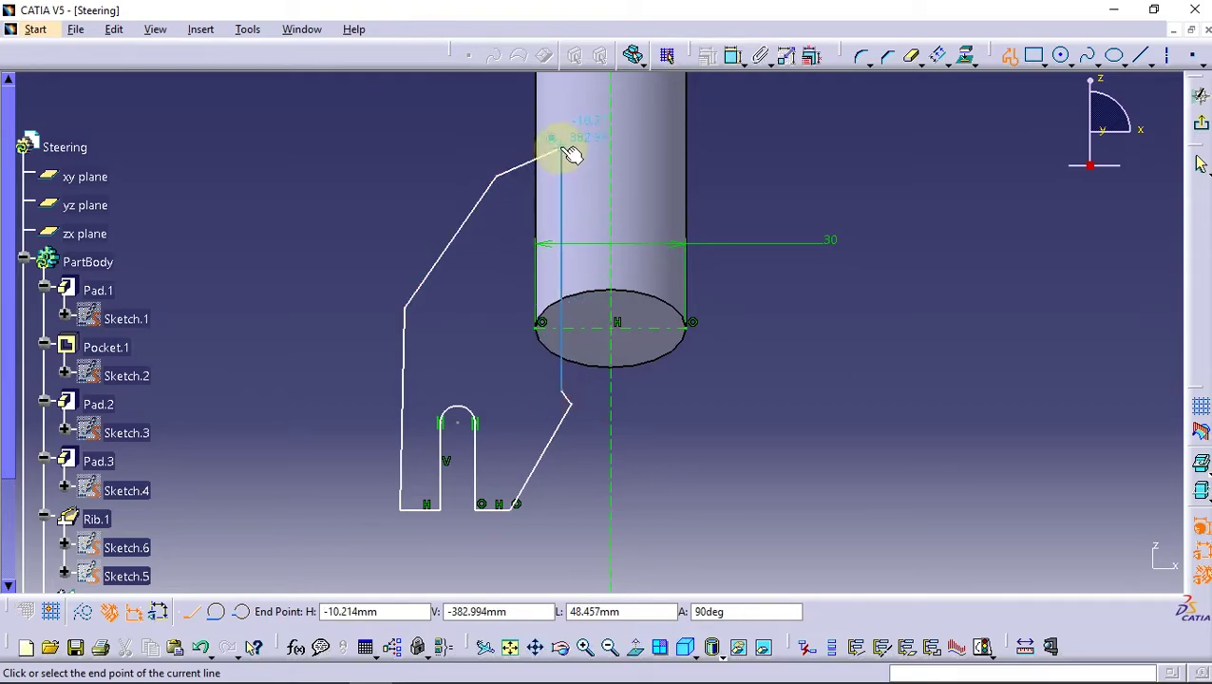
left_click(563, 149)
left_click(405, 433)
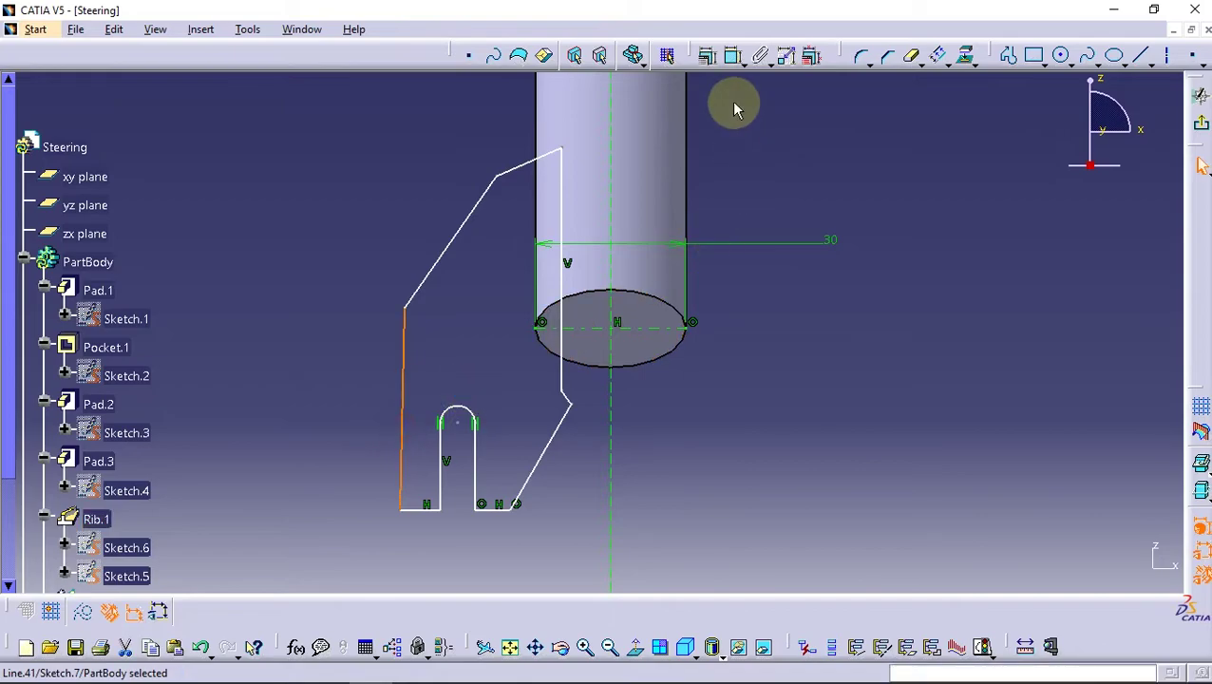
left_click(707, 55)
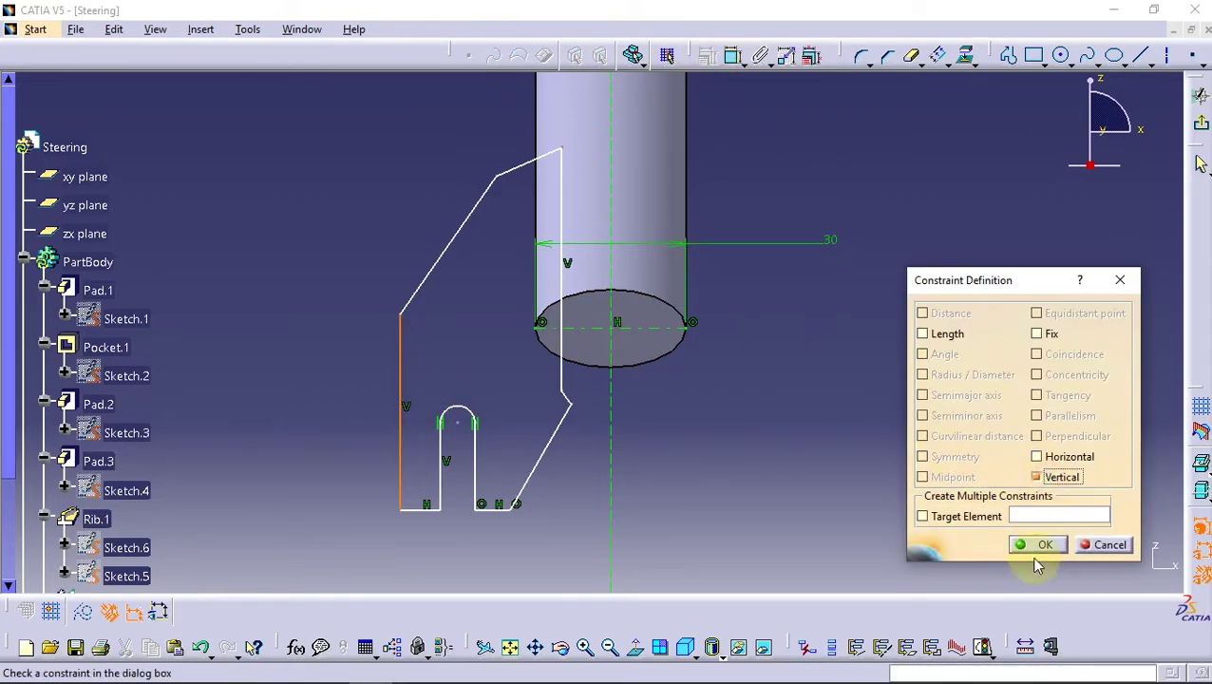
- Make the left edge vertical and set the profile height to 90
left_click(1038, 546)
left_click(722, 55)
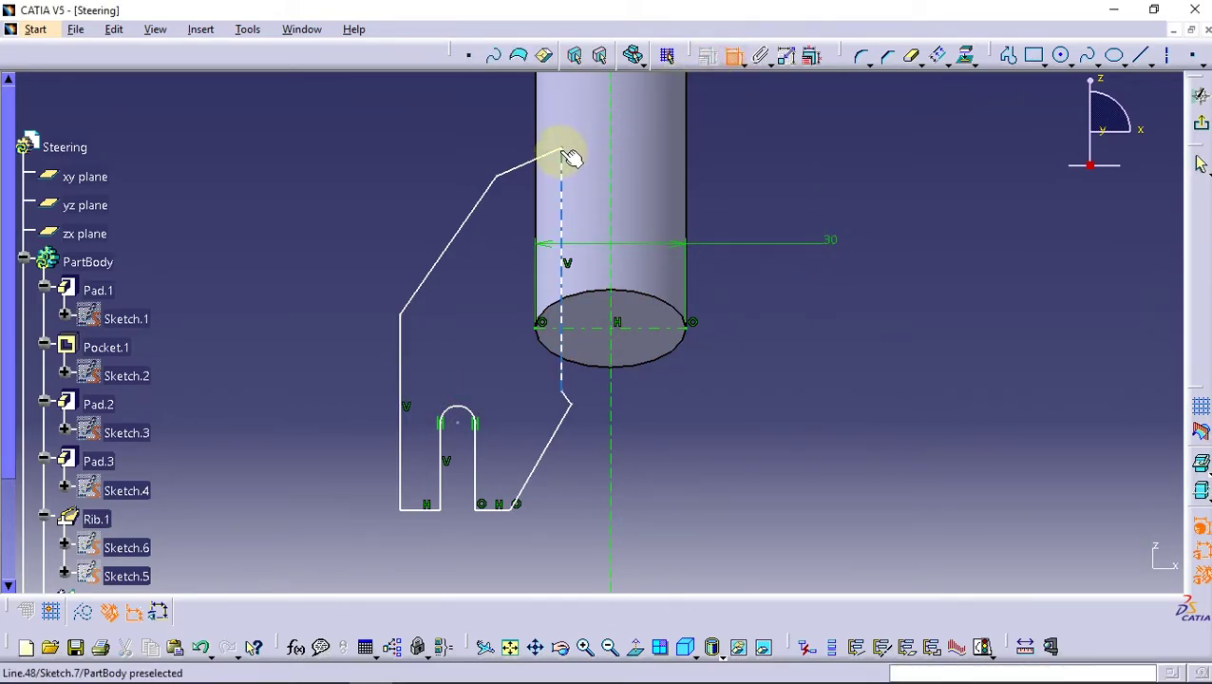
left_click(495, 507)
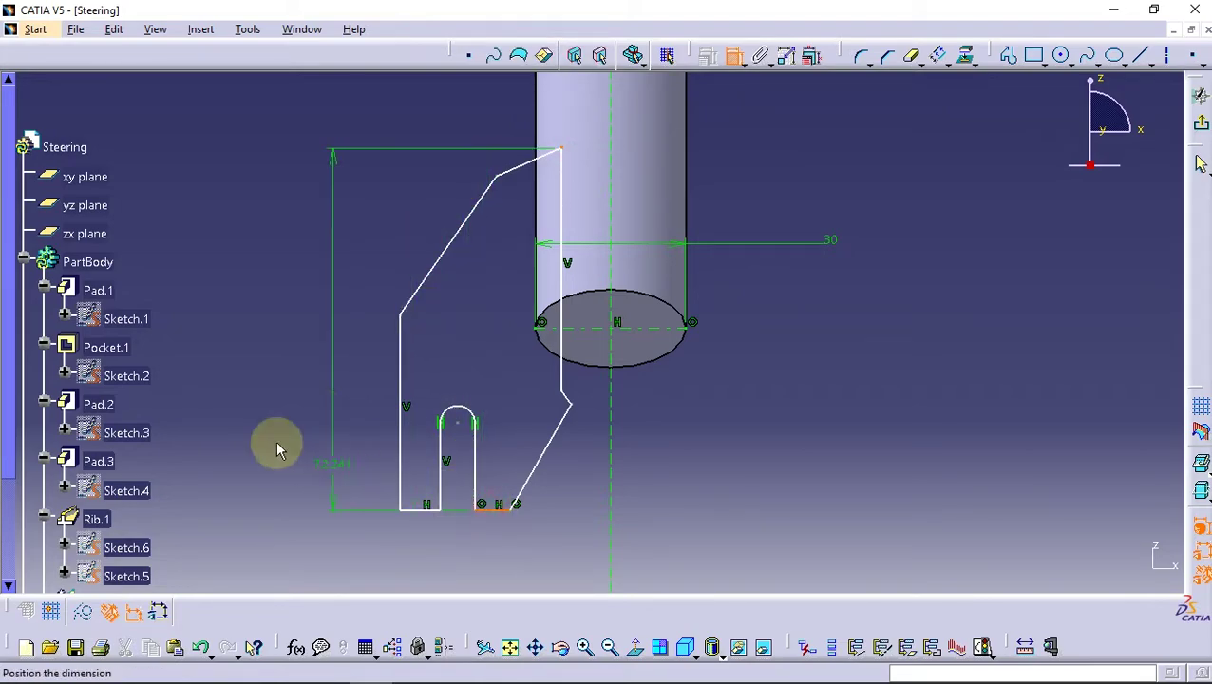
left_click(245, 406)
double_click(245, 406)
type("90")
key("Return")
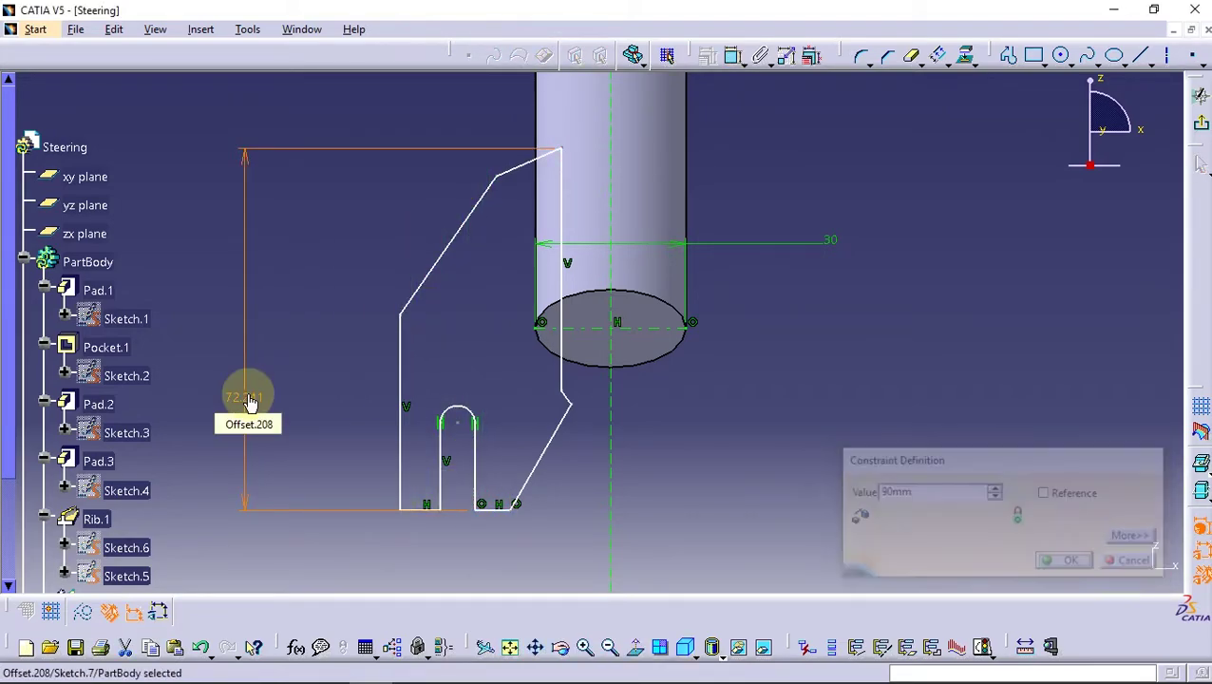
- Reshape the outline by dragging the sloped corner up and the bottom edge down
left_click_drag(496, 177, 451, 159)
left_click(772, 367)
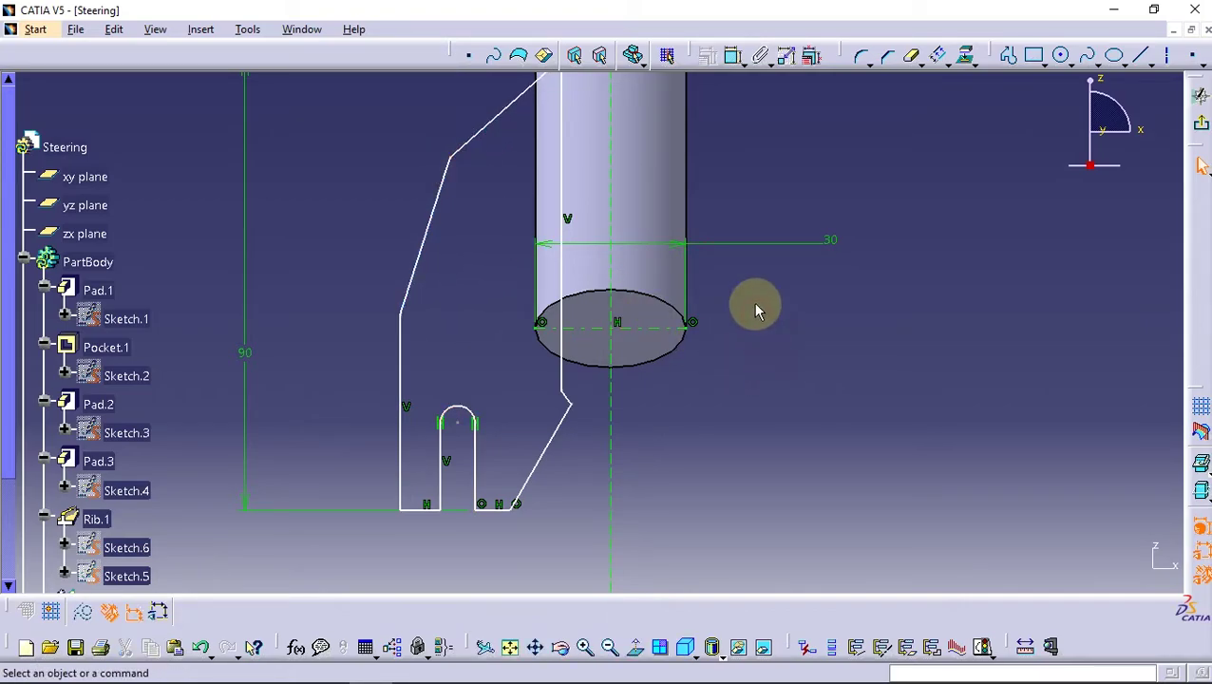
left_click_drag(418, 511, 405, 549)
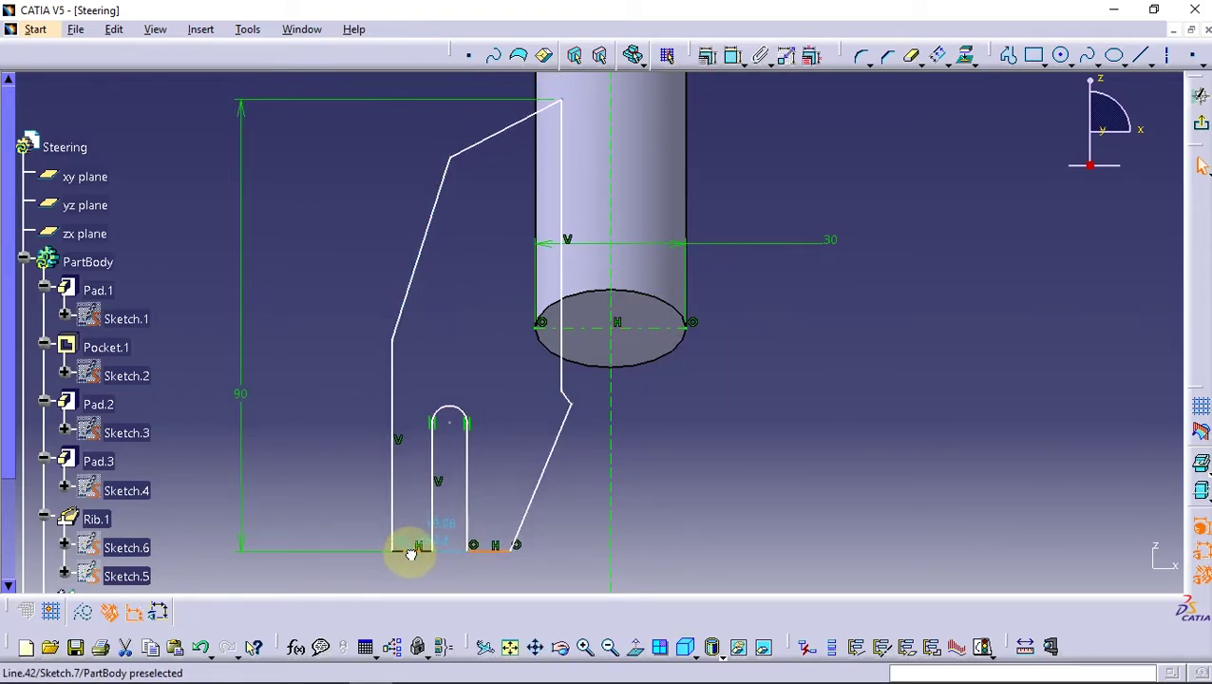
middle_click_drag(521, 433, 599, 291)
- Set the bottom edges on both sides of the slot to 10 mm
left_click(738, 57)
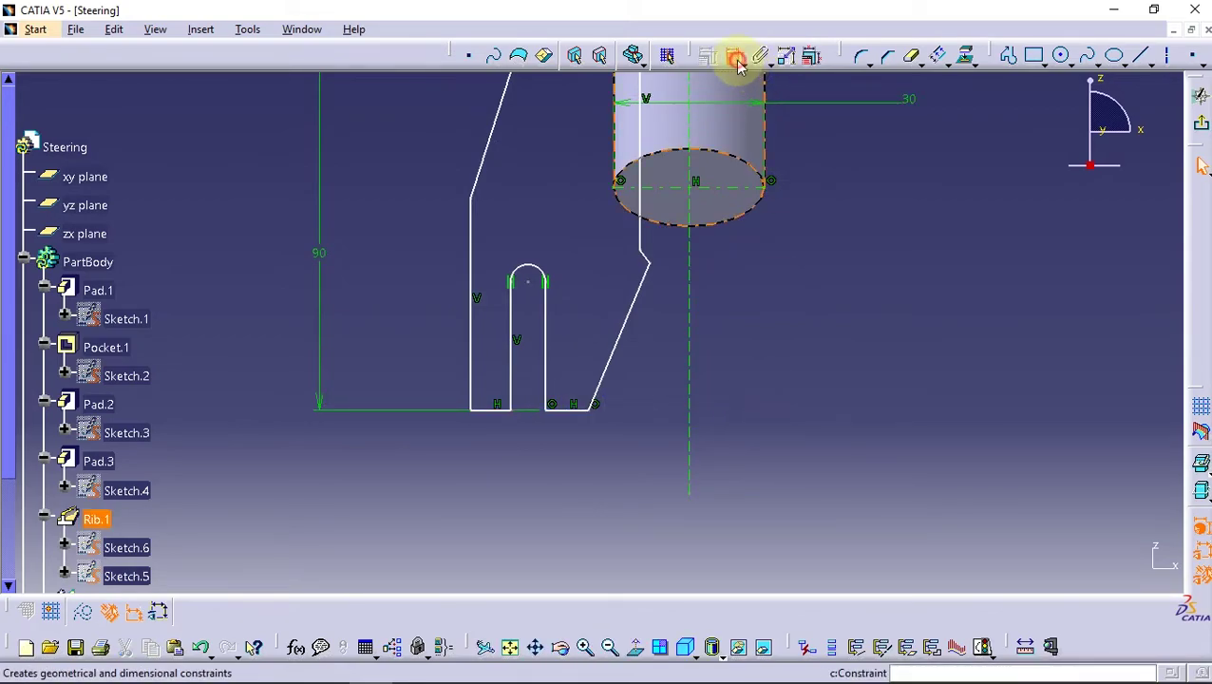
double_click(406, 451)
type("0")
key("Return")
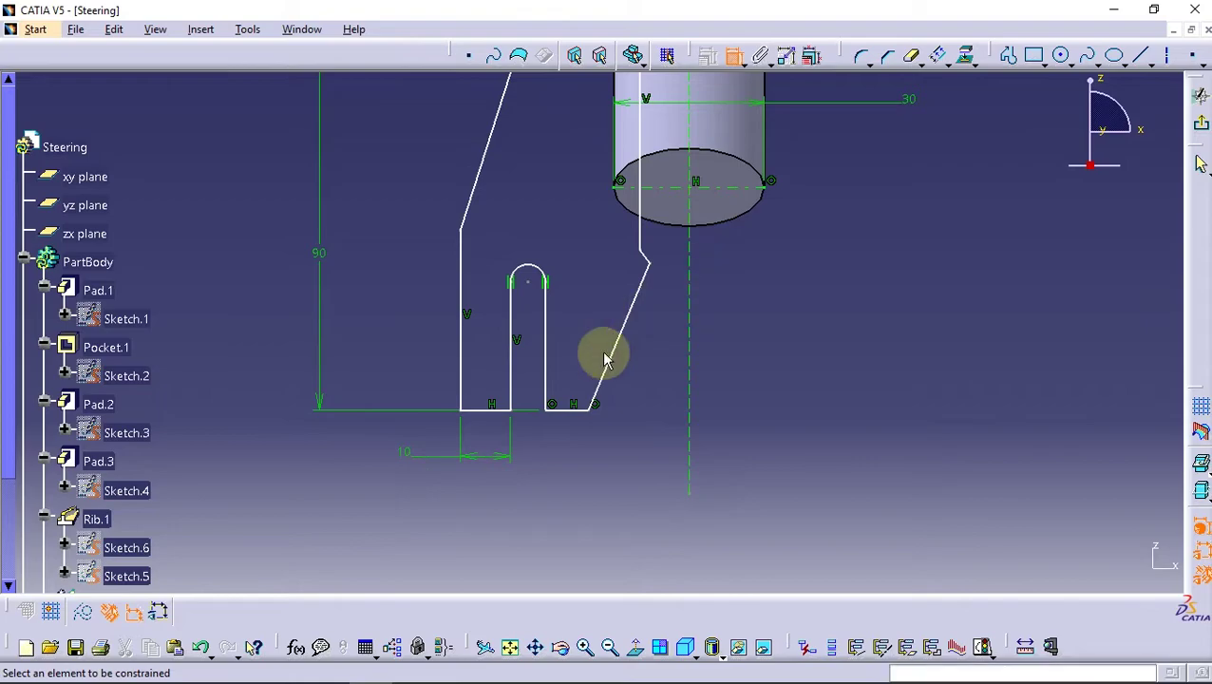
double_click(645, 451)
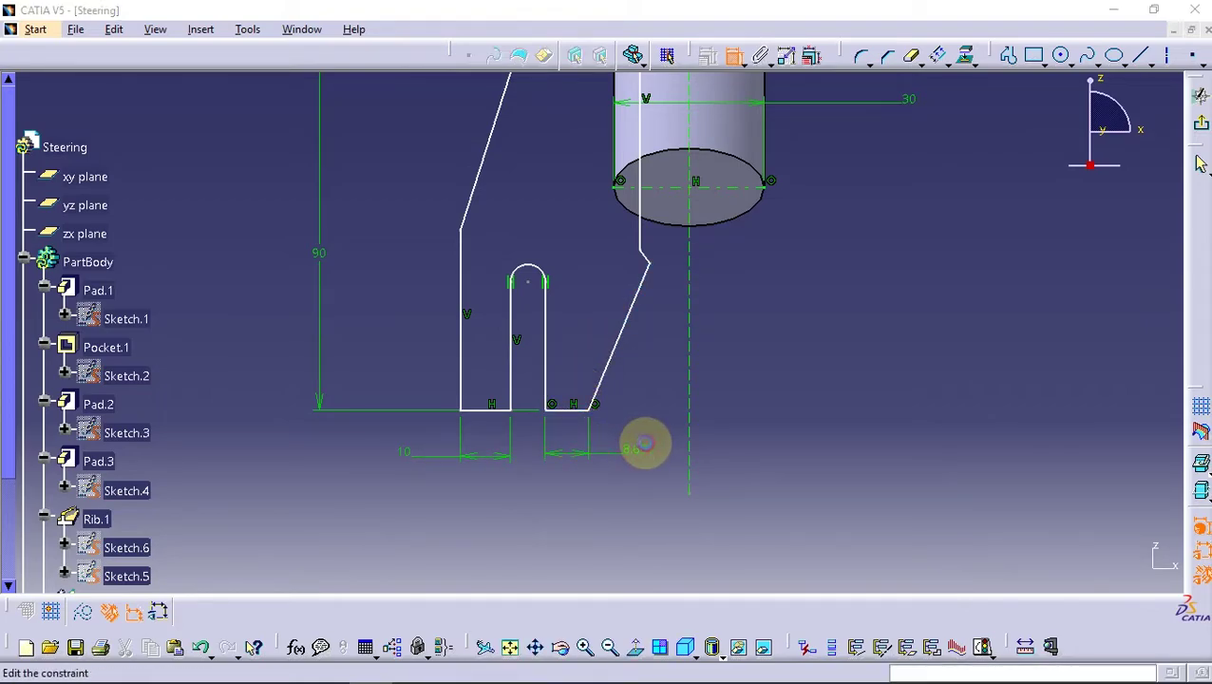
type("10")
key("Return")
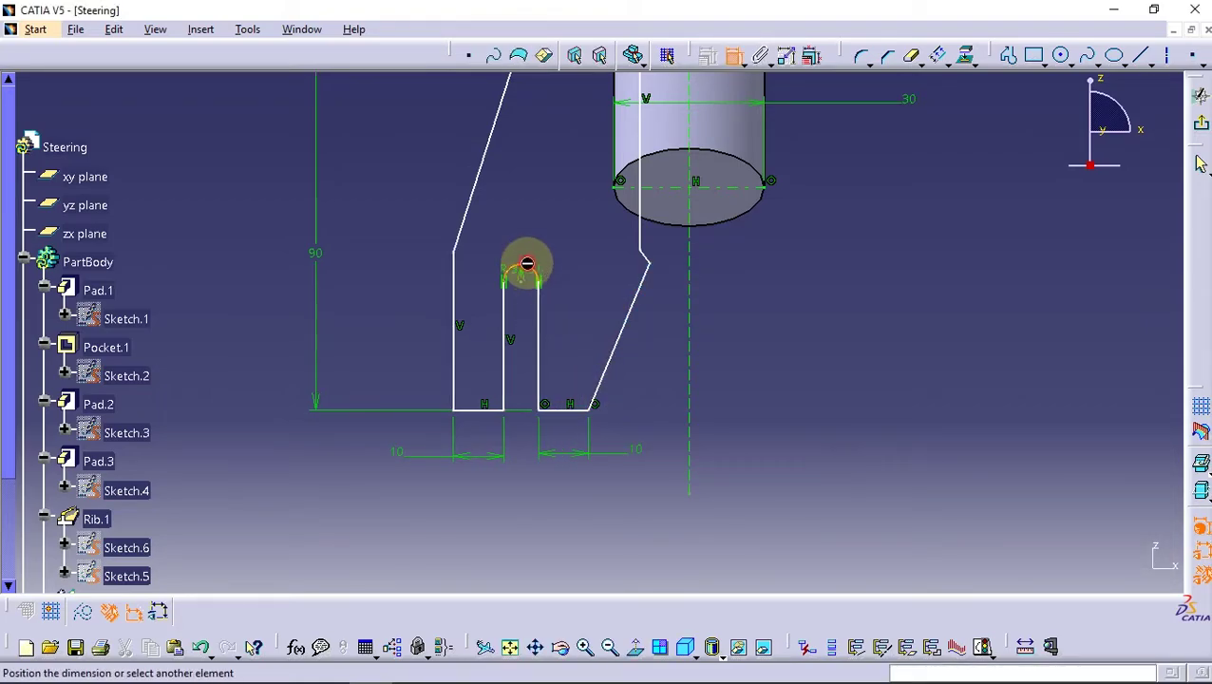
- Give the slot's rounded top radius 5 and make its right side vertical
double_click(524, 243)
type("5mm")
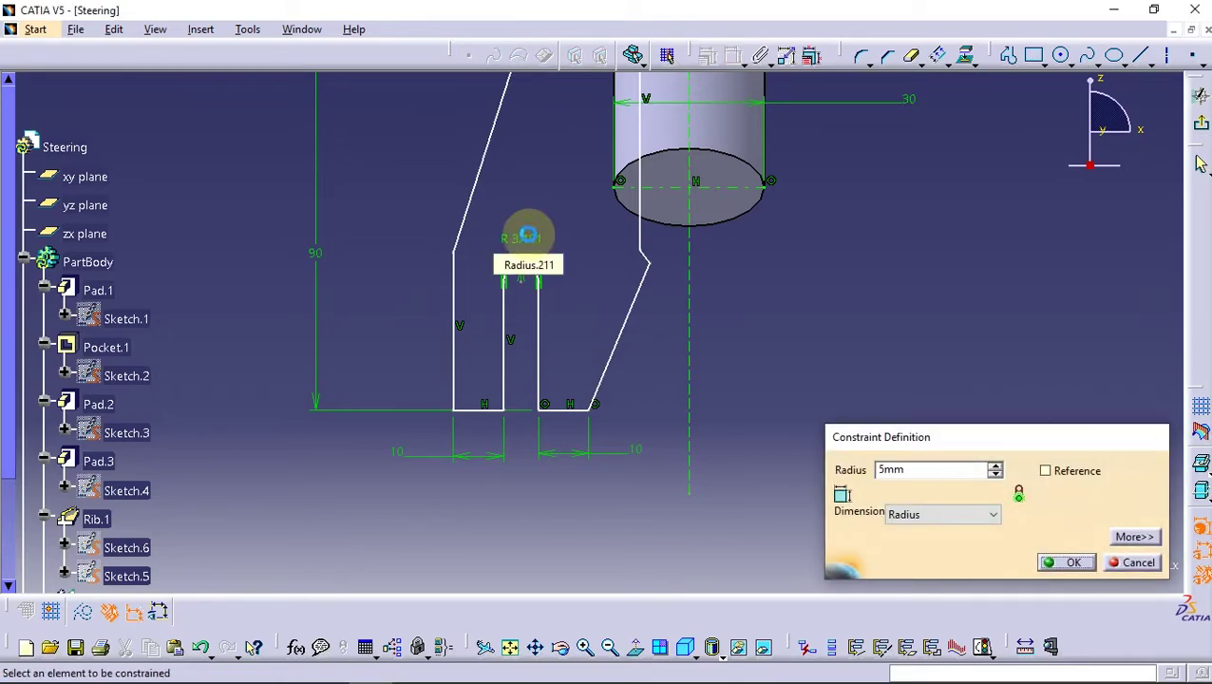
key("Return")
left_click(552, 319)
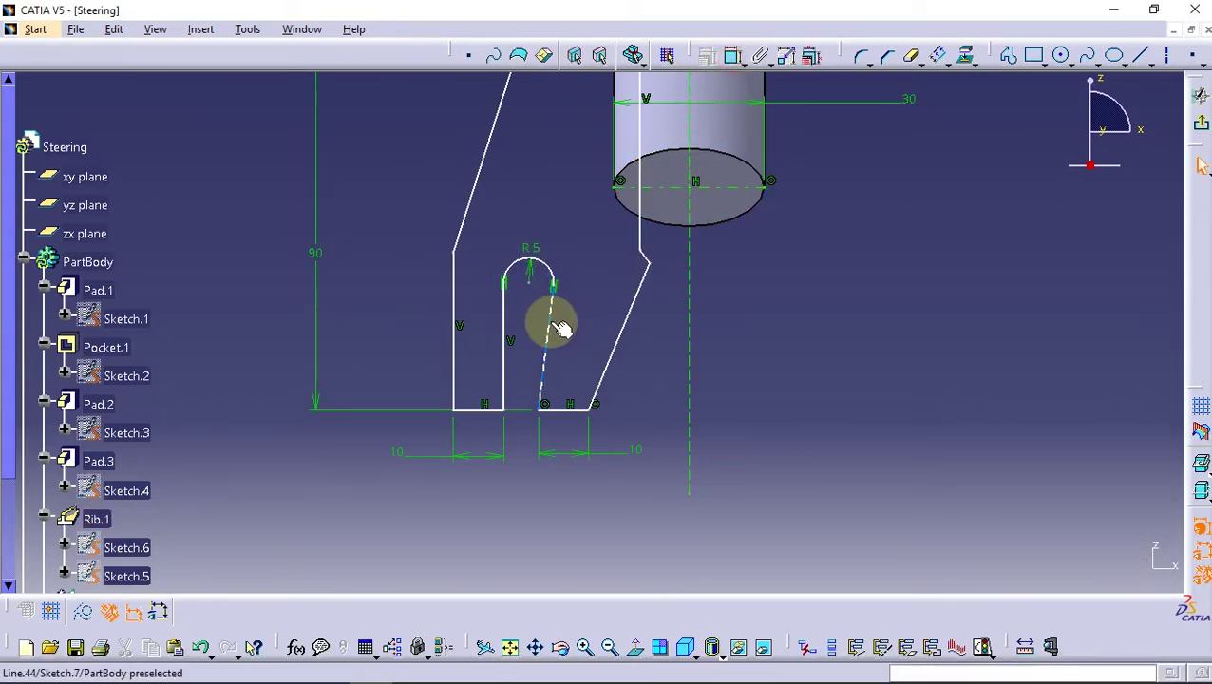
left_click(734, 90)
left_click(1036, 475)
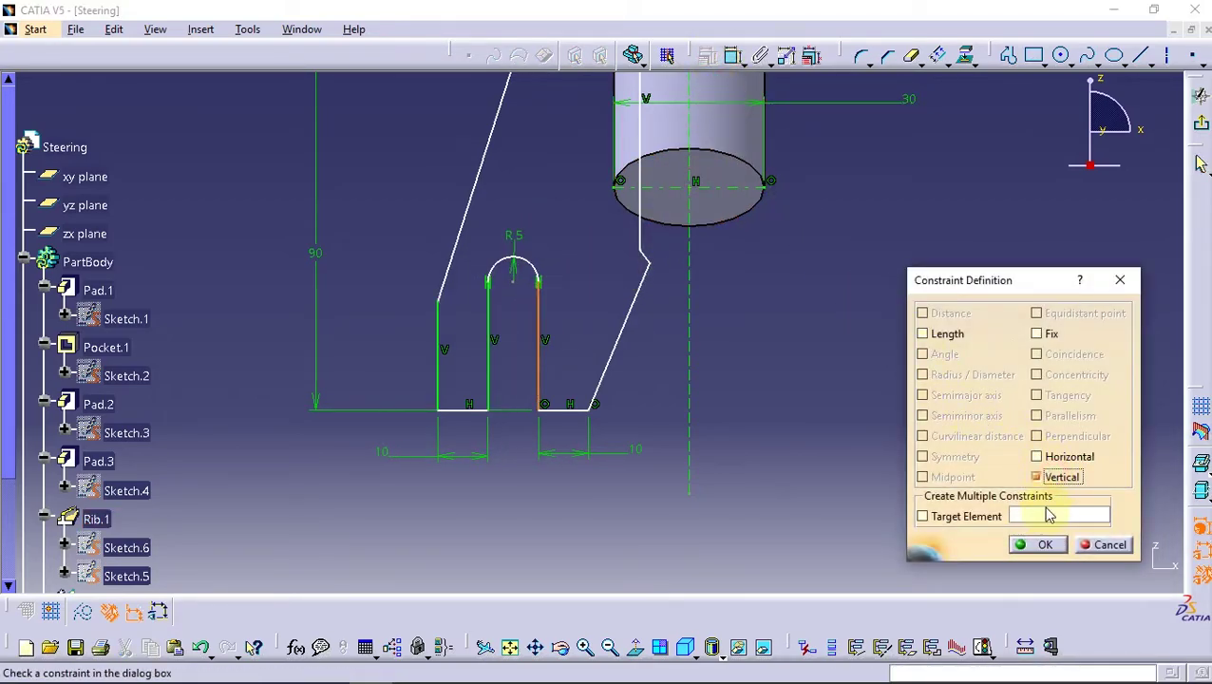
left_click(1033, 544)
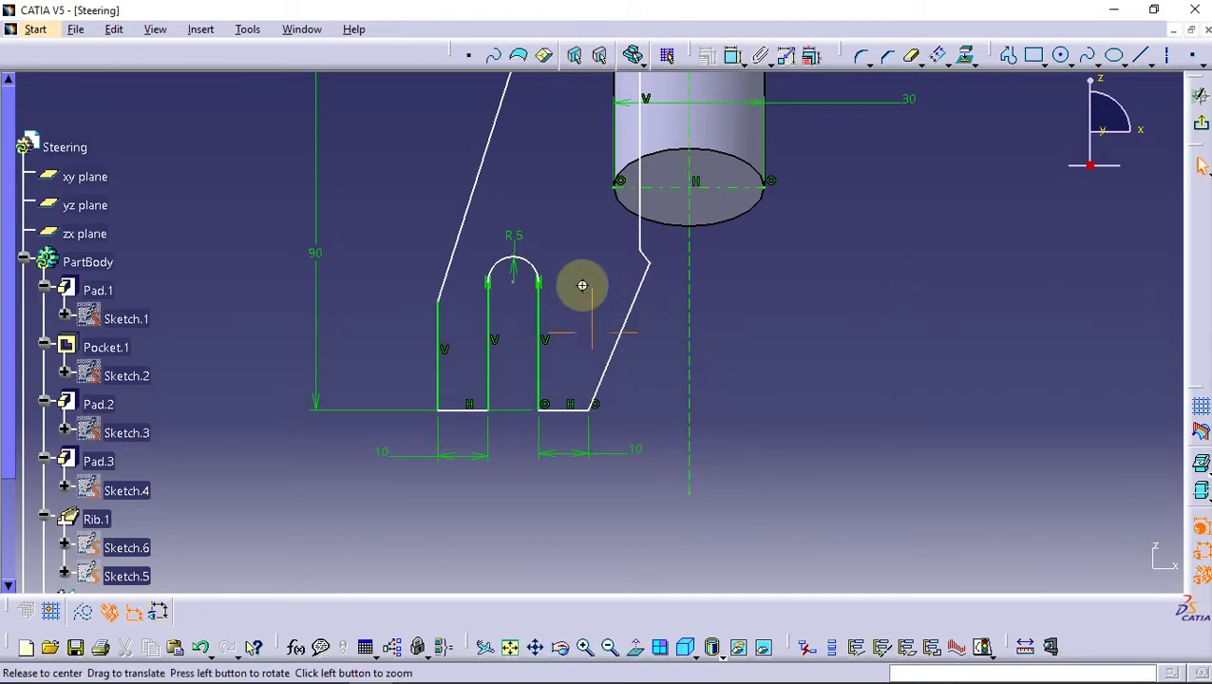
- Raise the vertical line's top endpoint and view the sketch plane straight on
mouse_move(581, 278)
middle_mouse_down()
mouse_move(635, 422)
mouse_move(591, 335)
middle_mouse_up()
left_click_drag(449, 342, 443, 247)
mouse_move(555, 203)
middle_mouse_down()
mouse_move(549, 419)
mouse_move(582, 211)
middle_mouse_up()
left_click(732, 55)
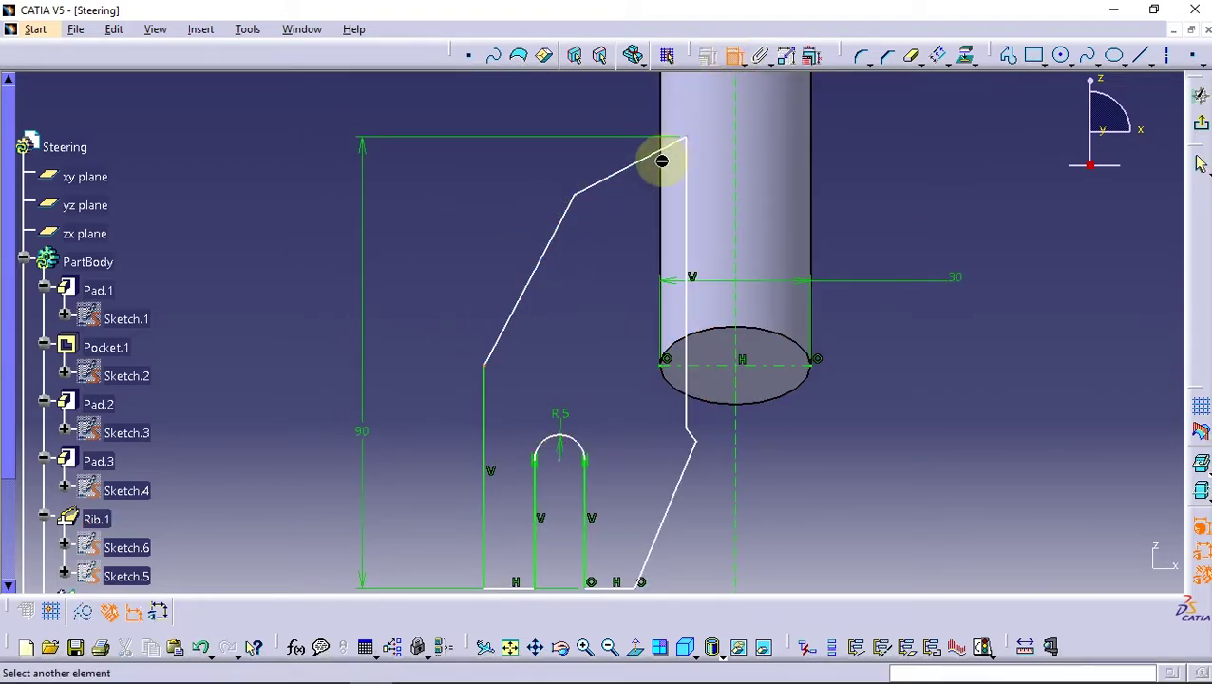
left_click(735, 59)
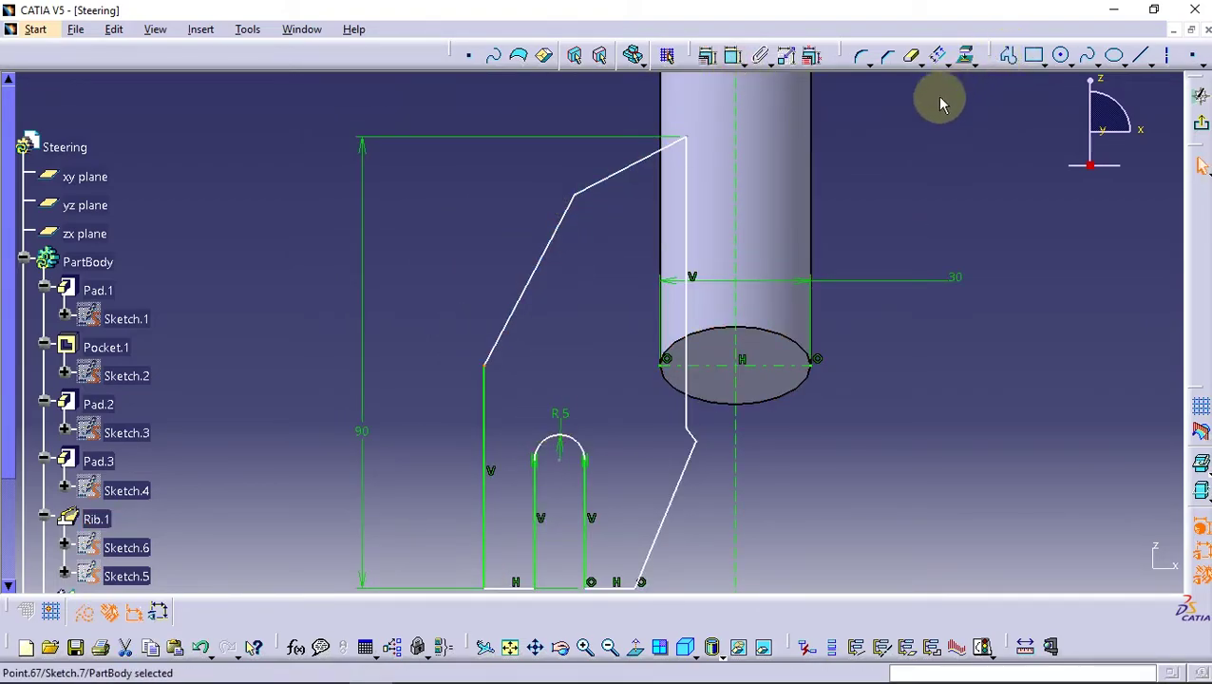
mouse_move(937, 96)
middle_mouse_down()
mouse_move(654, 400)
mouse_move(443, 292)
mouse_move(576, 482)
mouse_move(671, 260)
mouse_move(623, 438)
mouse_move(635, 448)
middle_mouse_up()
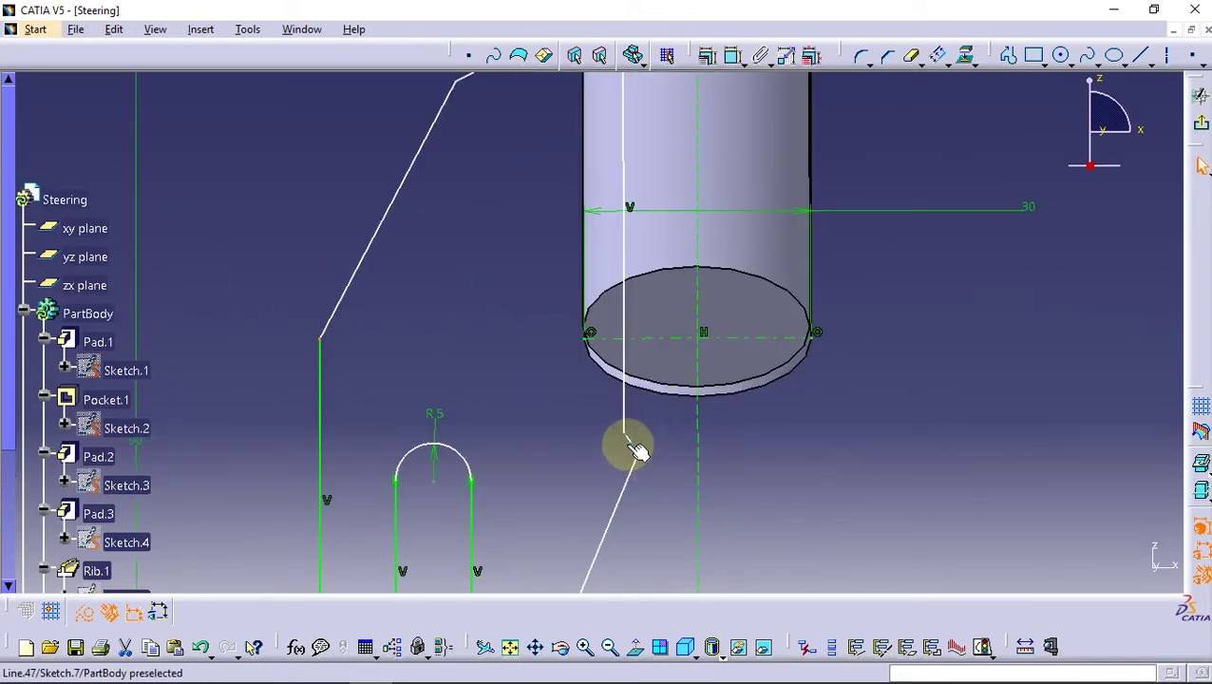
left_click(634, 647)
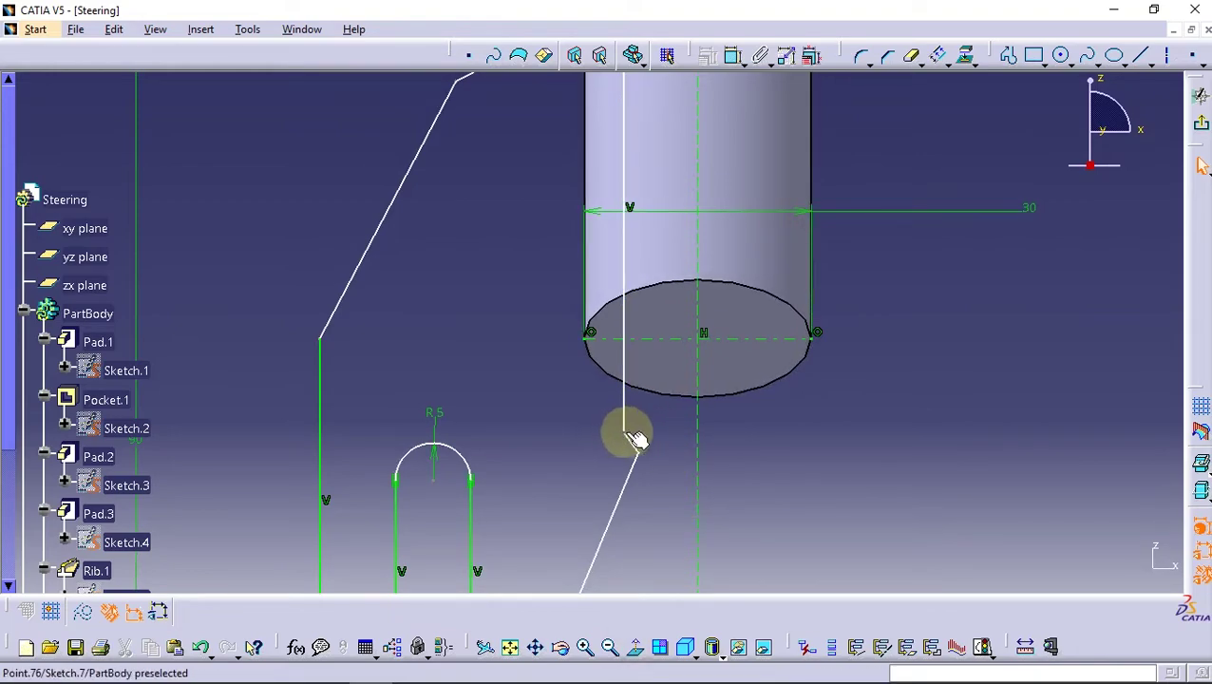
- Draw a short line closing the gap to the diagonal, constrained at 115°
left_click(733, 55)
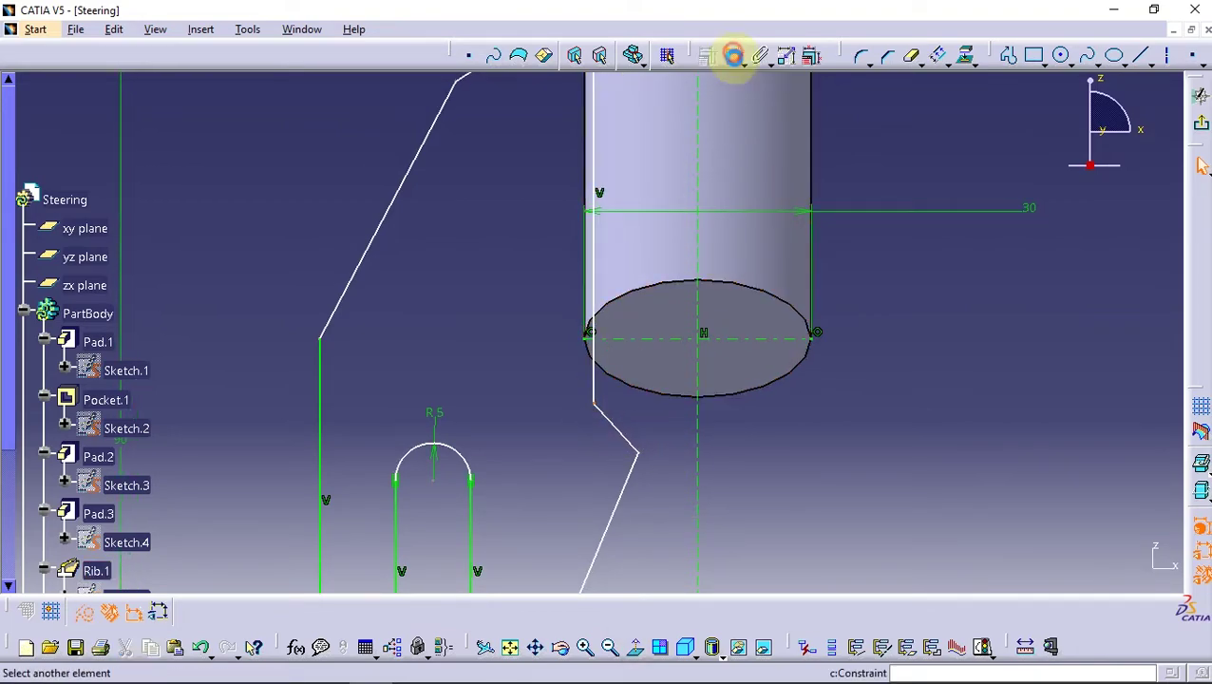
left_click(613, 428)
left_click(593, 379)
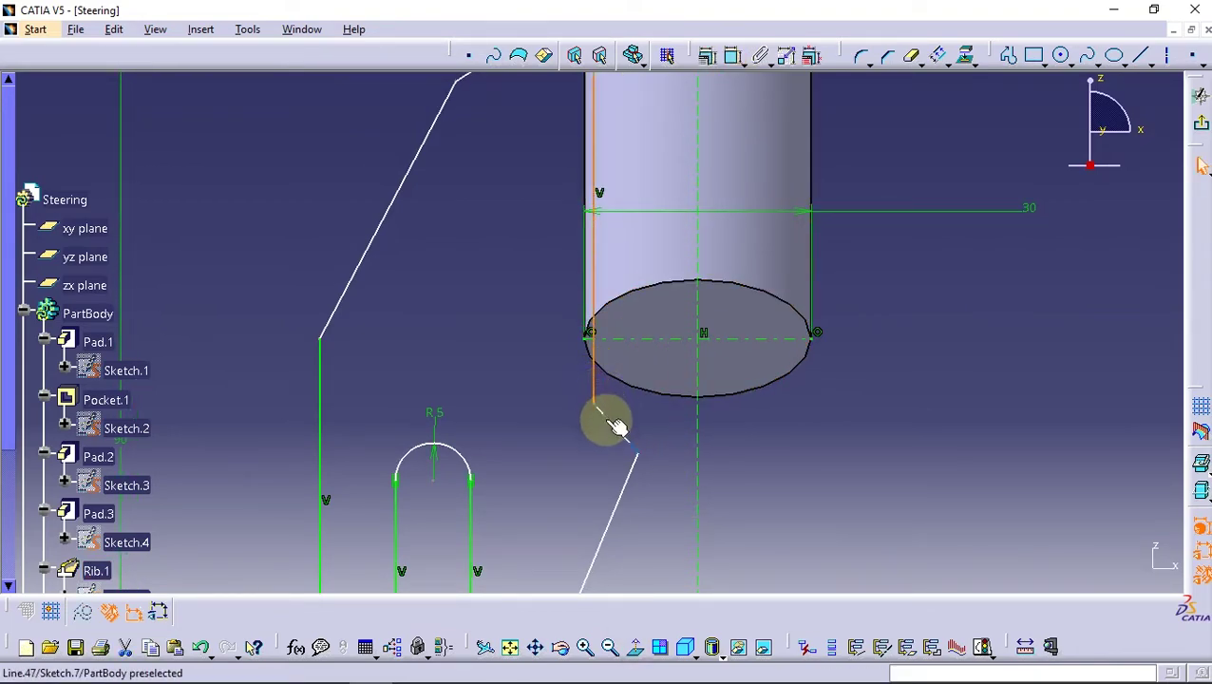
left_click(733, 55)
left_click(613, 427)
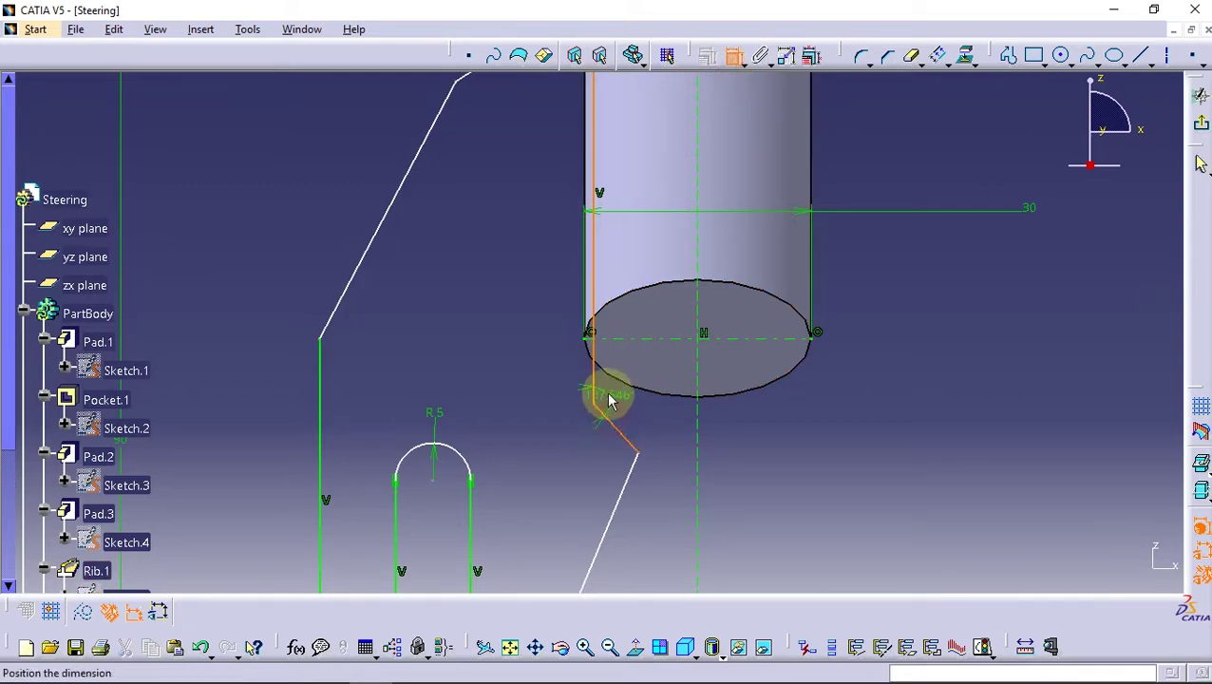
double_click(632, 394)
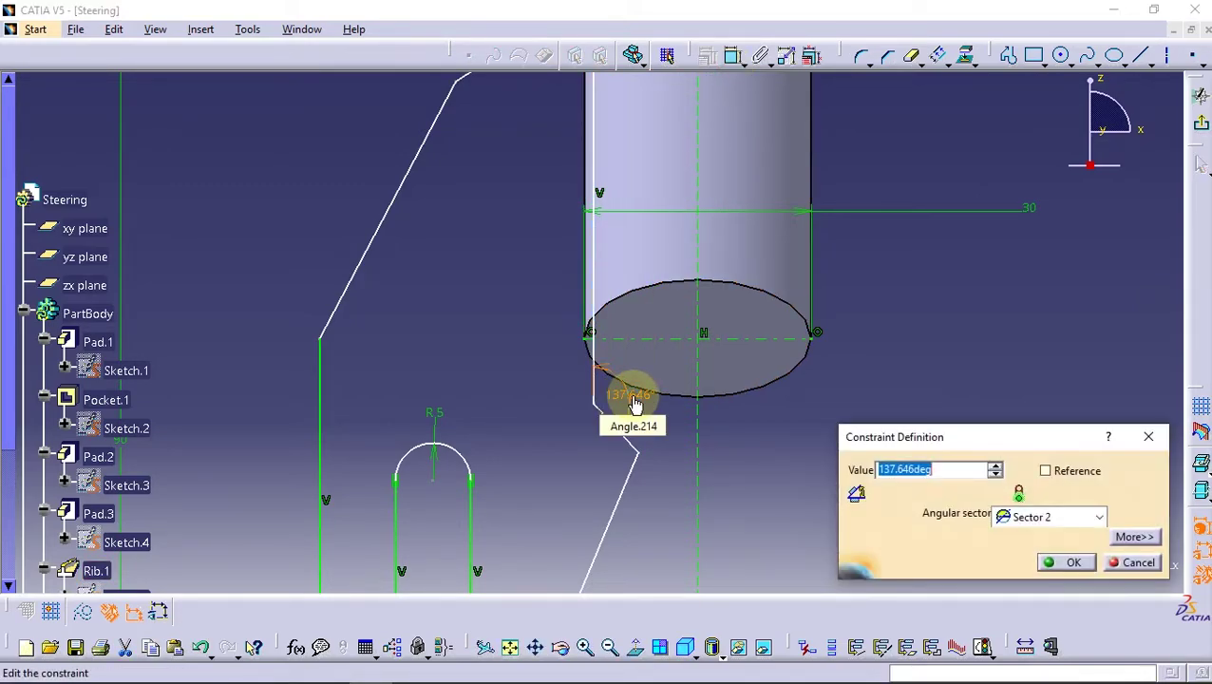
key("Return")
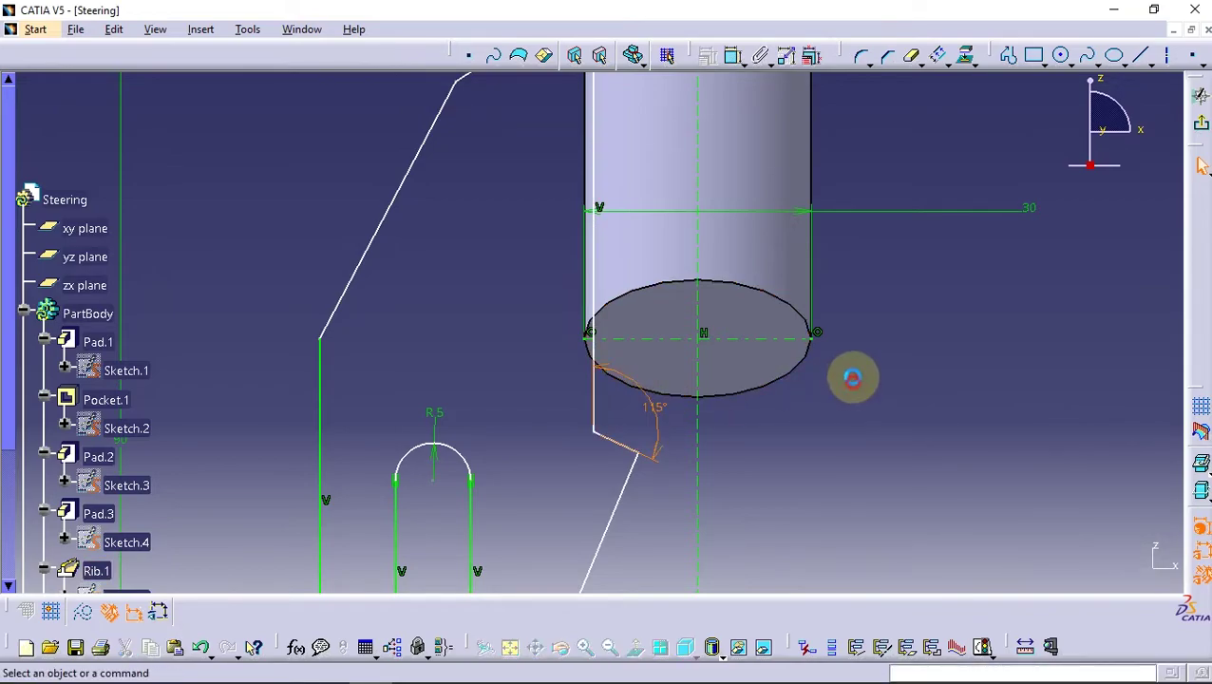
- Dimension the corner's offset from the tube axis to 3 mm
left_click(733, 54)
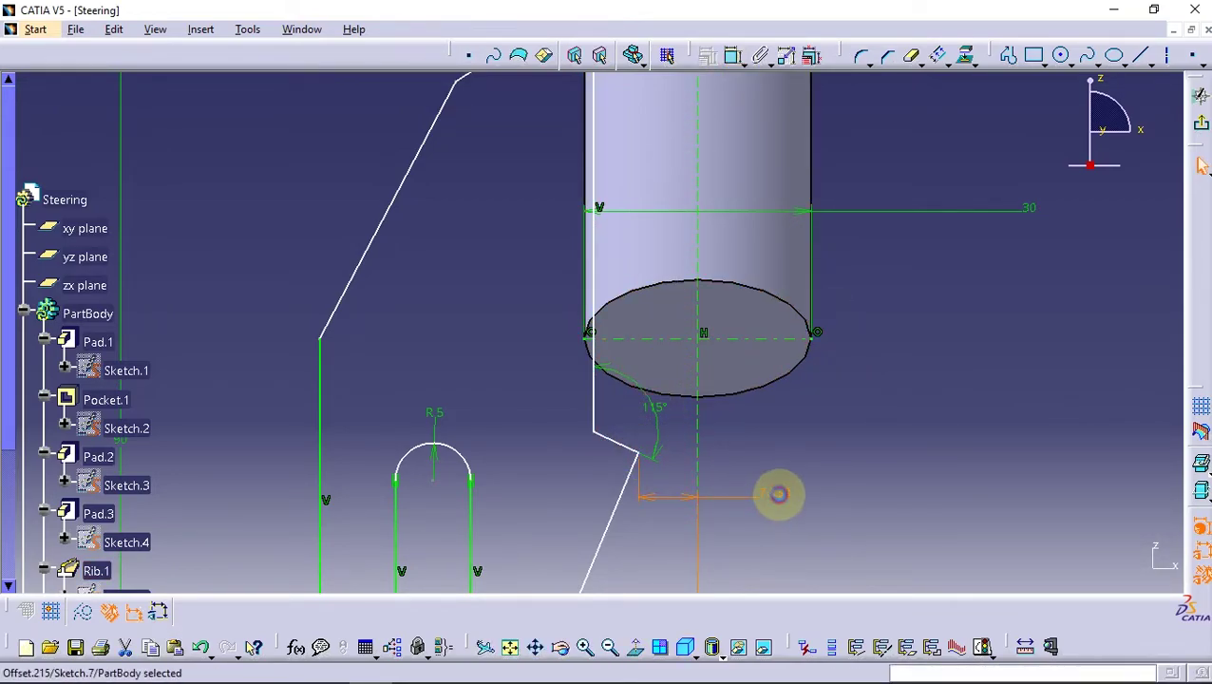
double_click(779, 494)
key("Return")
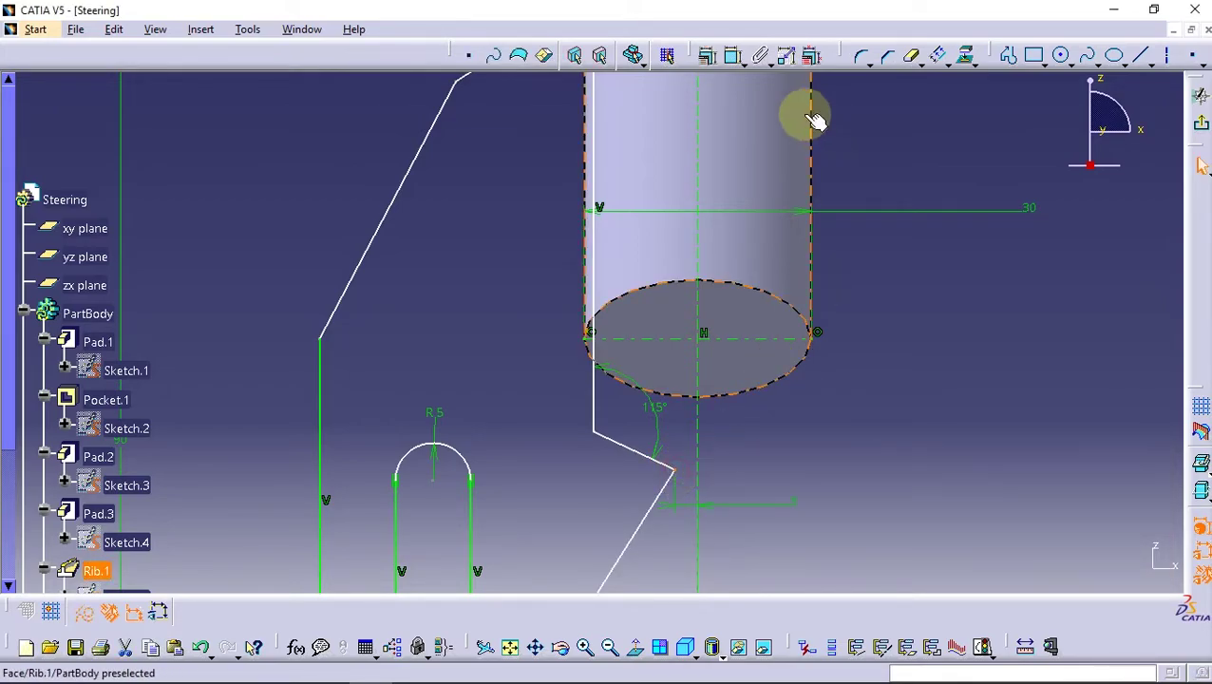
- Dimension the lever's kink height at 35 above the base
left_click(730, 54)
middle_click_drag(565, 443, 561, 324)
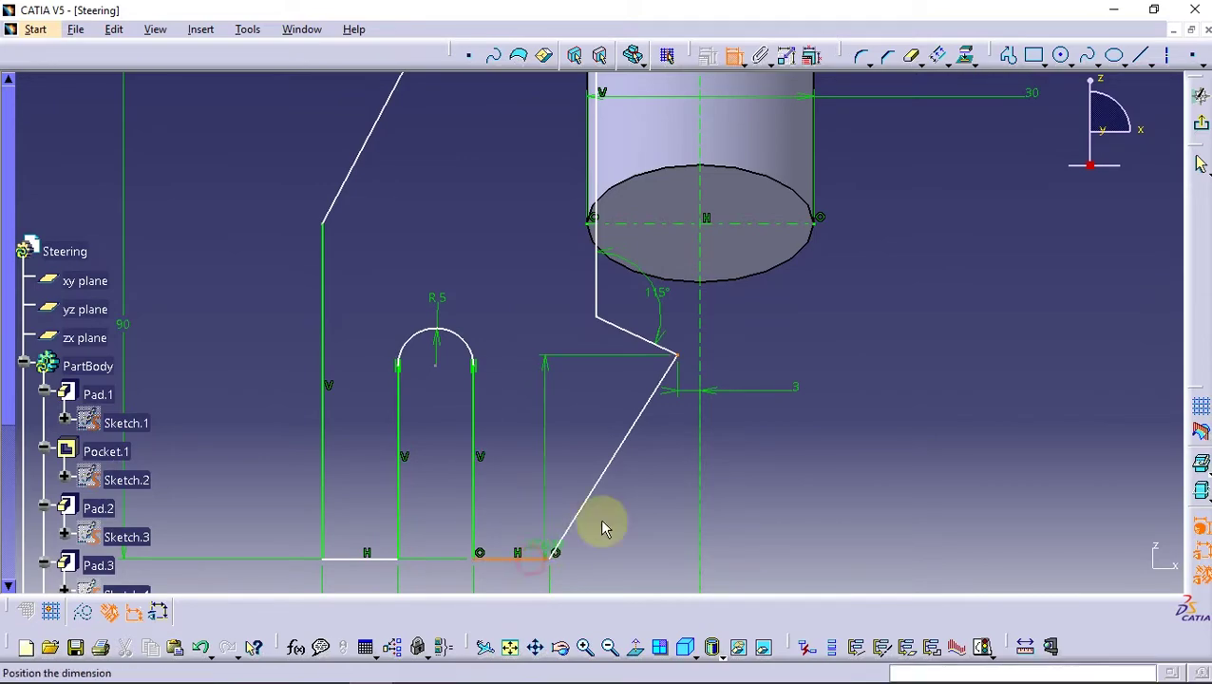
left_click(884, 459)
double_click(887, 454)
type("3")
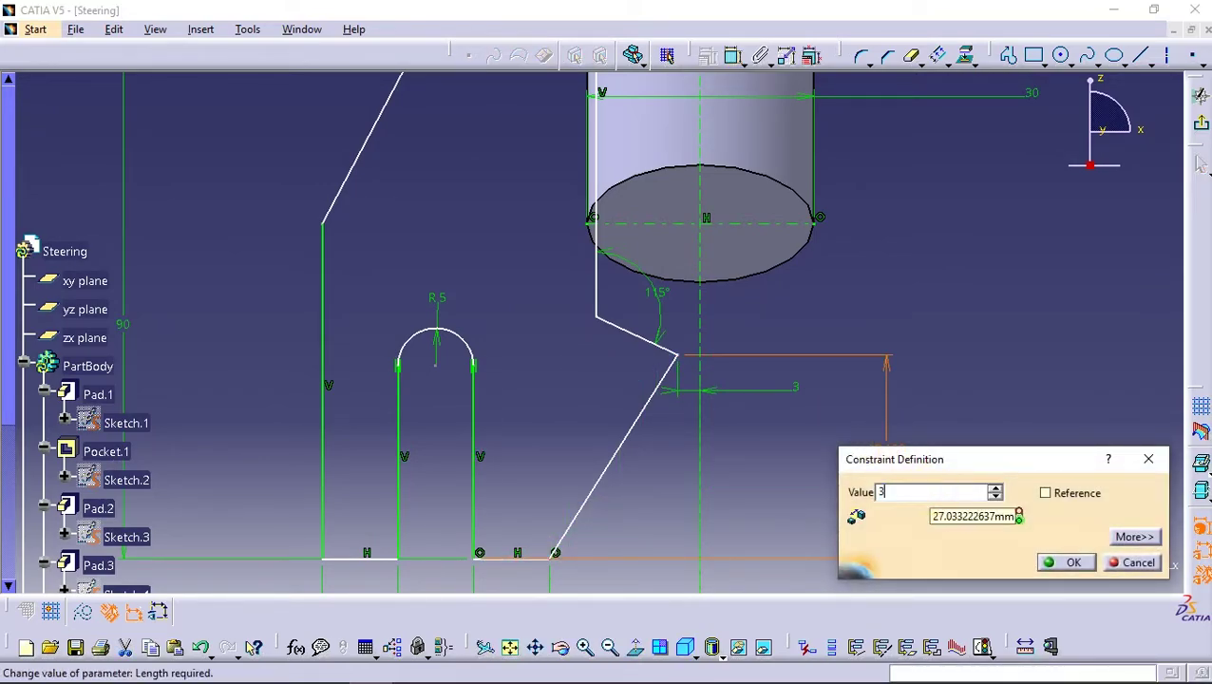
type("5")
key("Return")
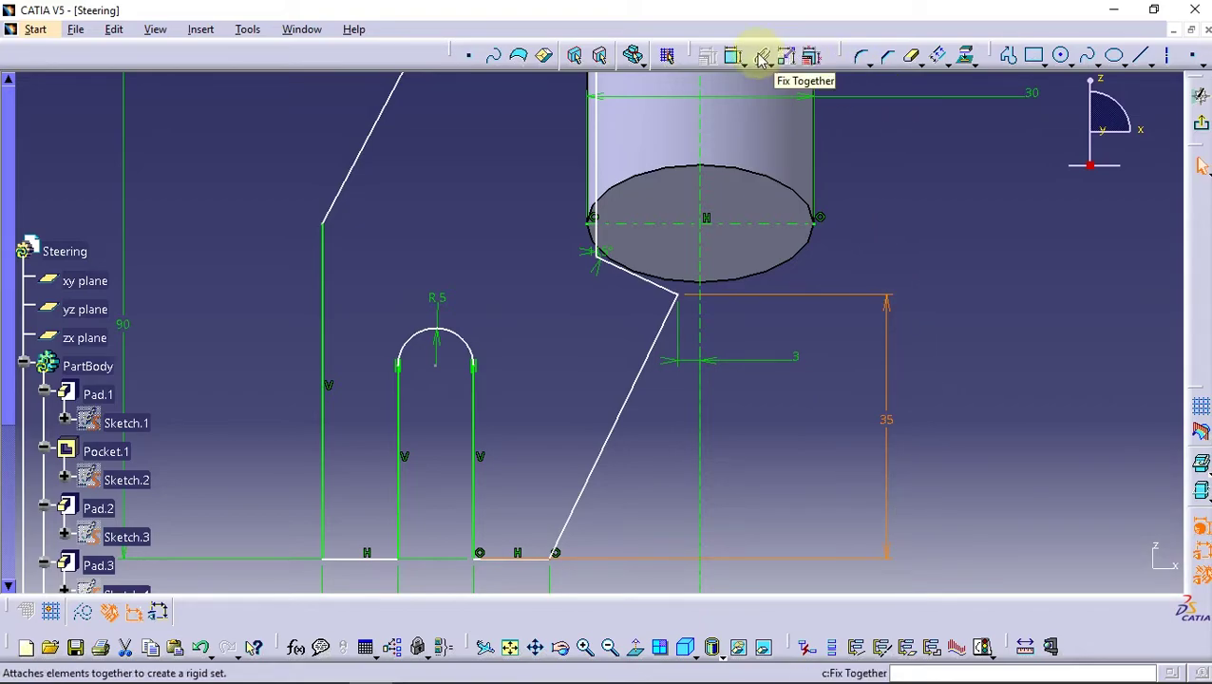
- Dimension the tube end's distance from the base line to 38.75
left_click(733, 55)
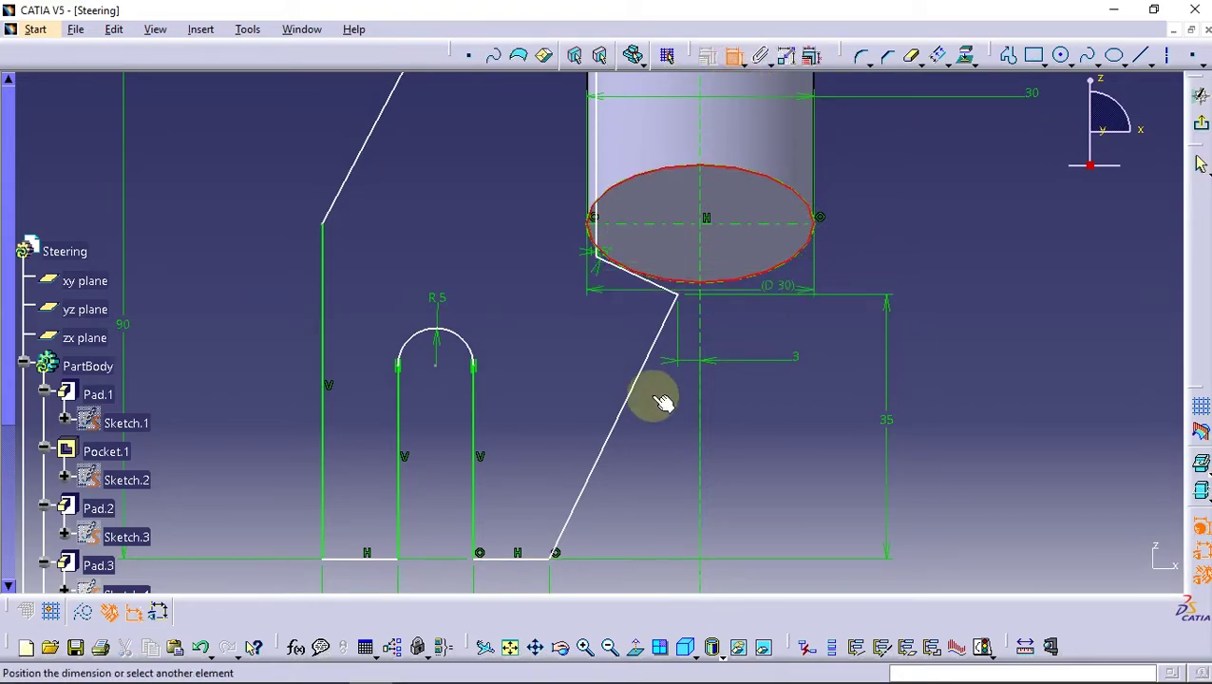
left_click(535, 558)
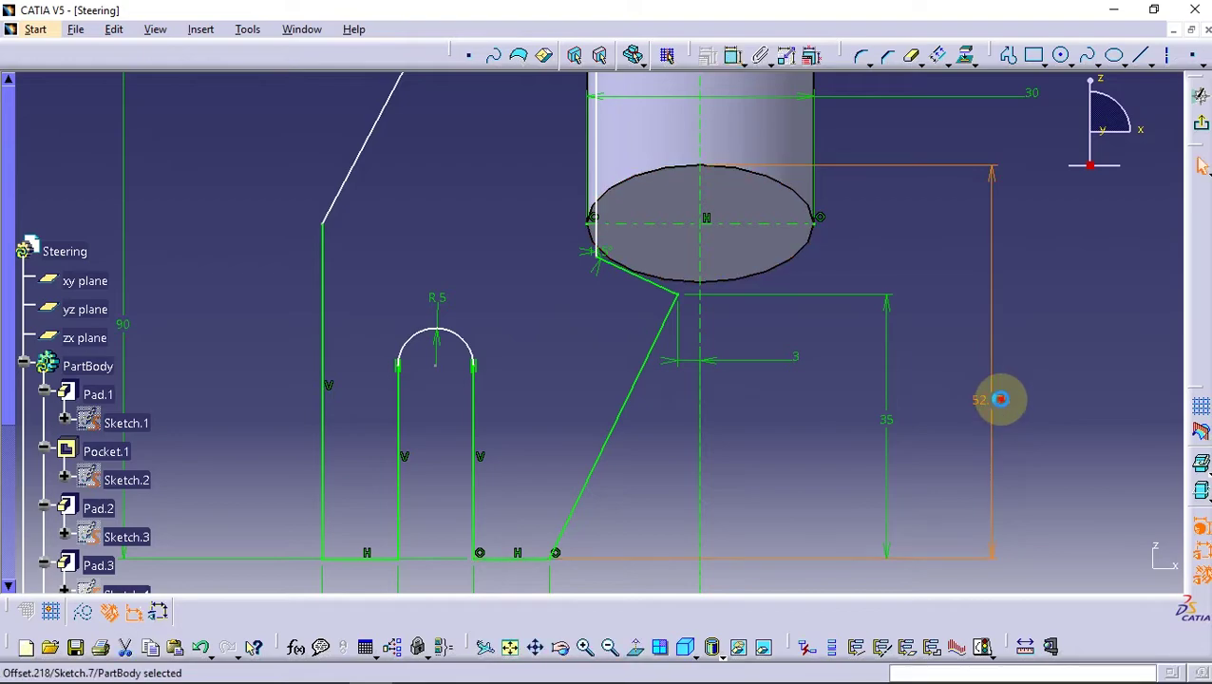
double_click(1001, 399)
type("38.75")
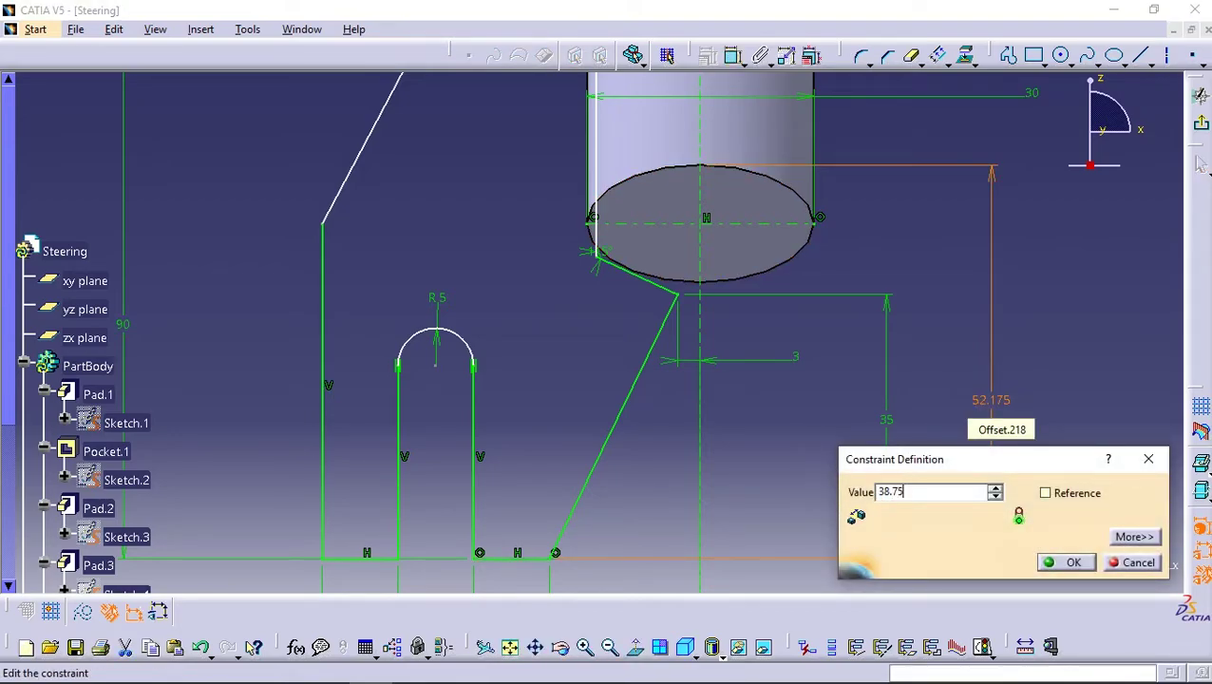
key("Return")
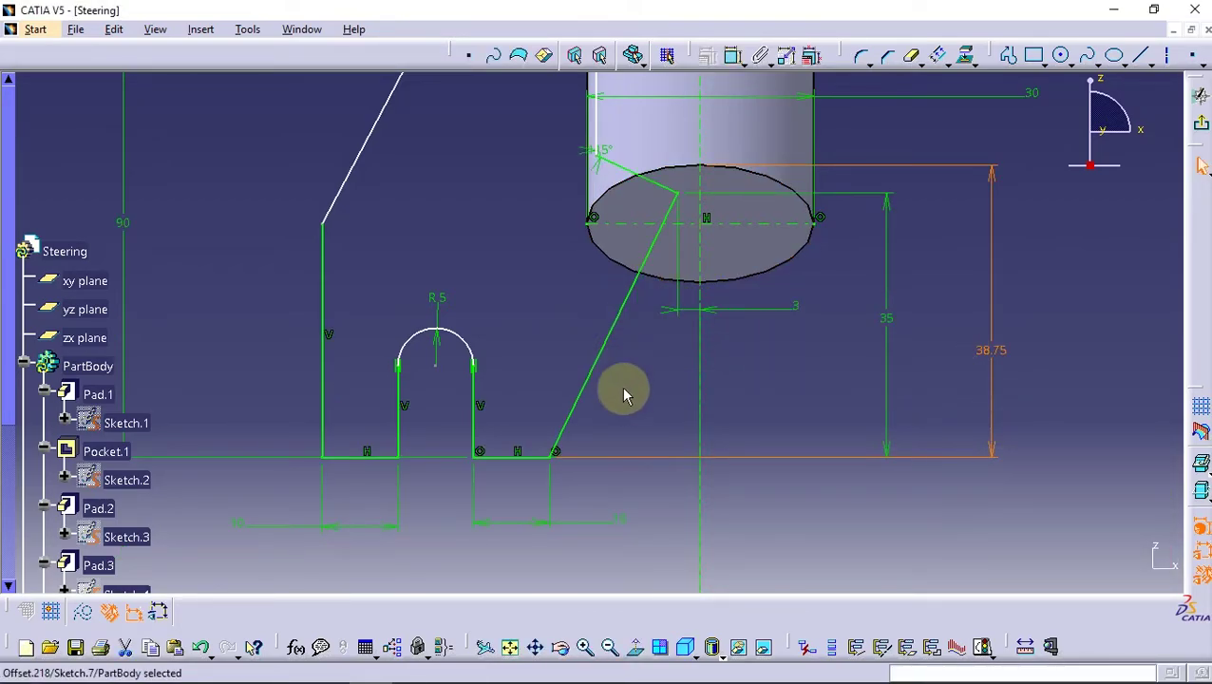
left_click(623, 394)
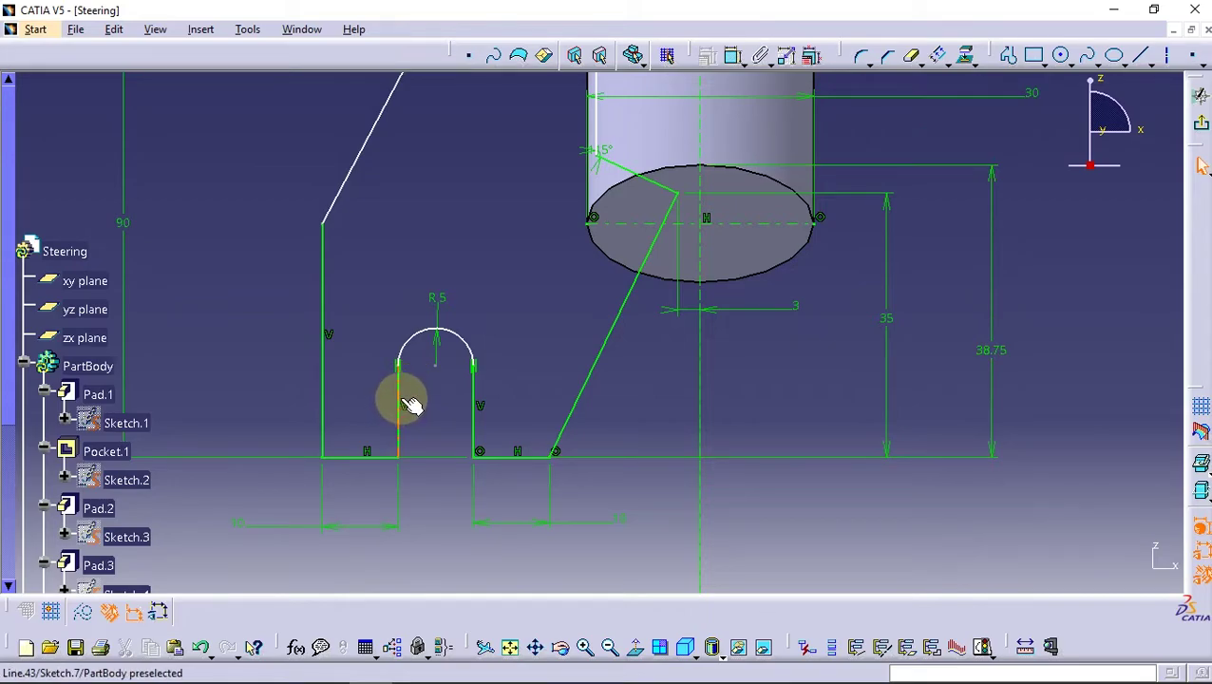
- Set the slot height to its arc centre at 25
left_click(433, 369)
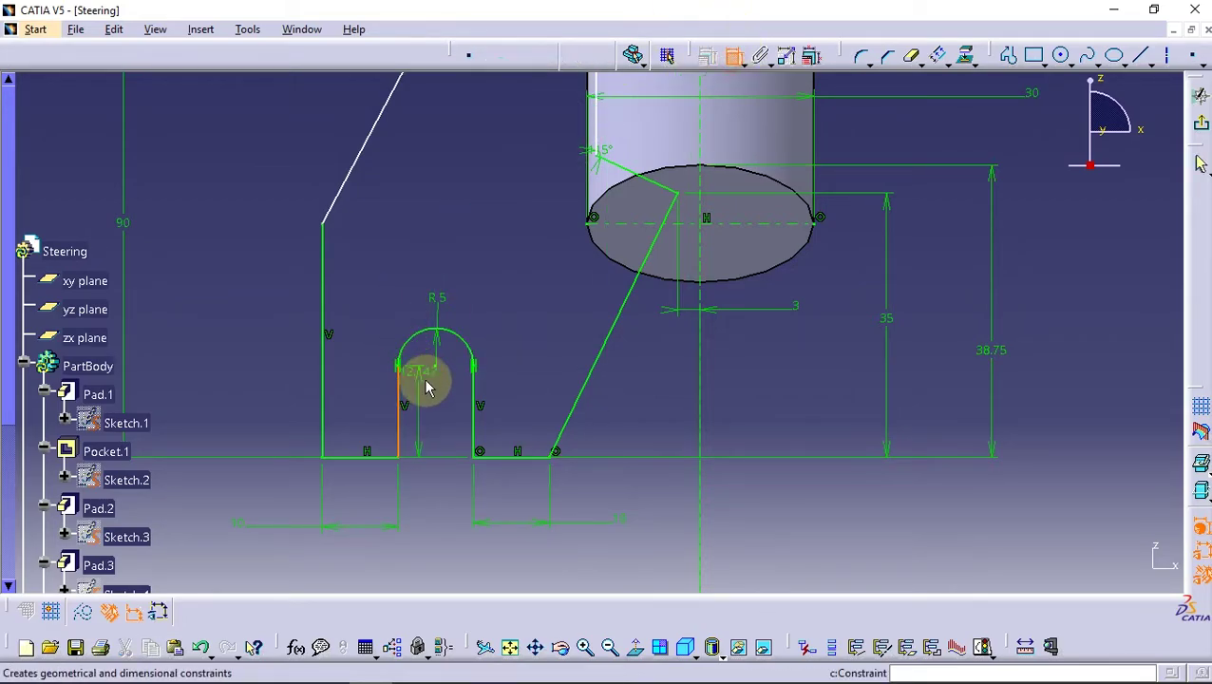
double_click(432, 408)
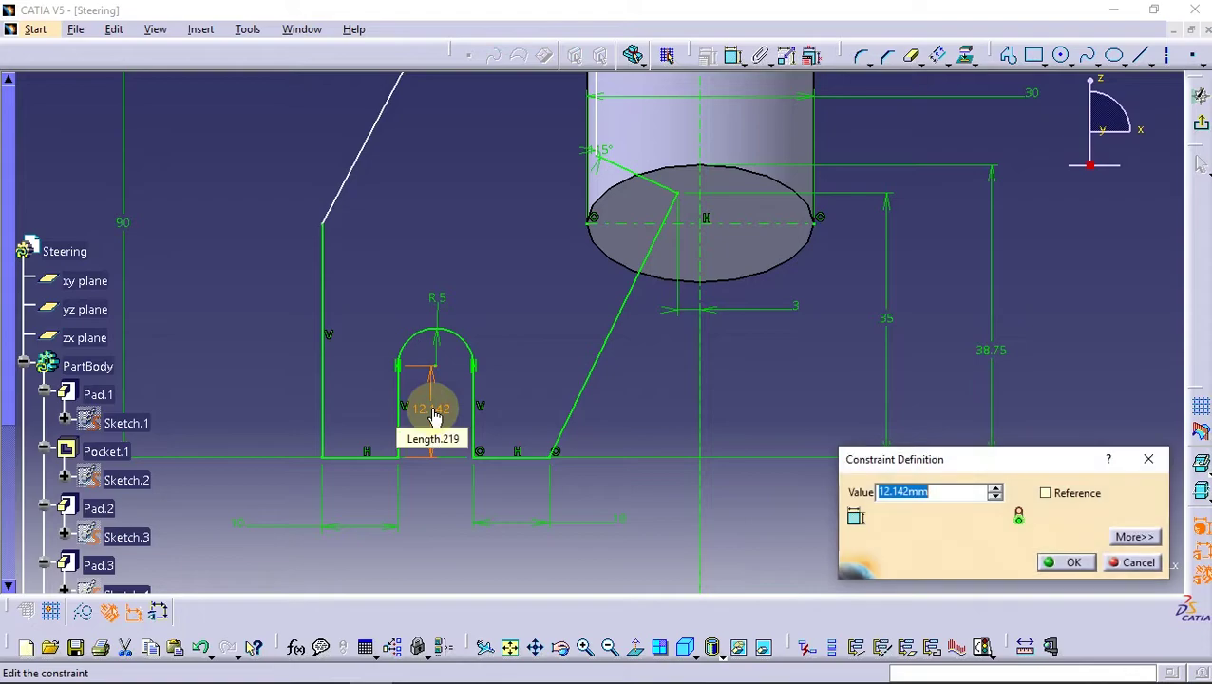
key("Return")
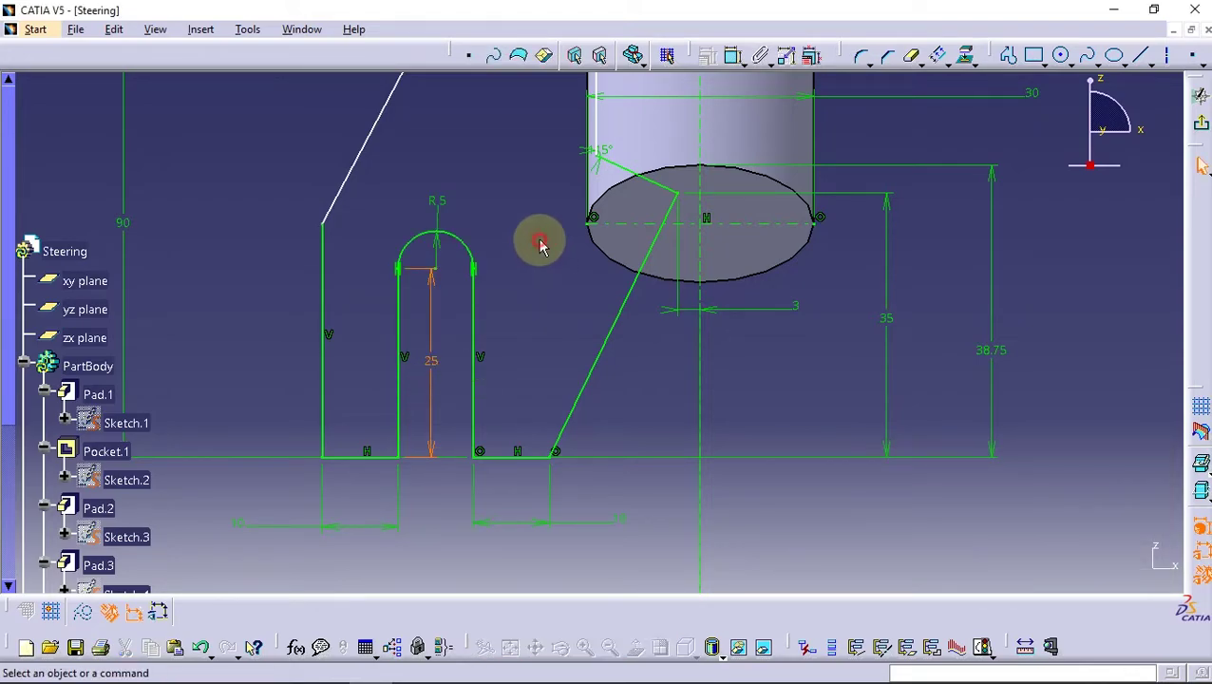
- Move the upper slanted line's bend point up and to the left
middle_click_drag(461, 152, 724, 504)
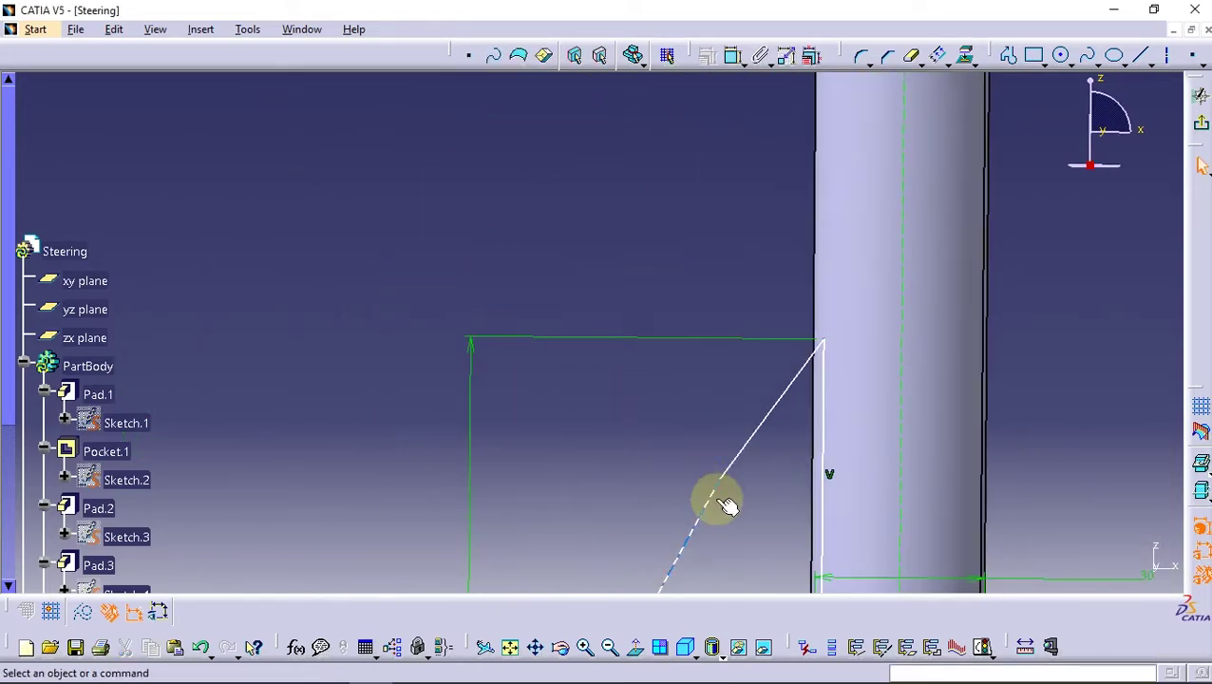
left_click_drag(731, 485, 703, 444)
middle_click_drag(703, 440, 765, 236)
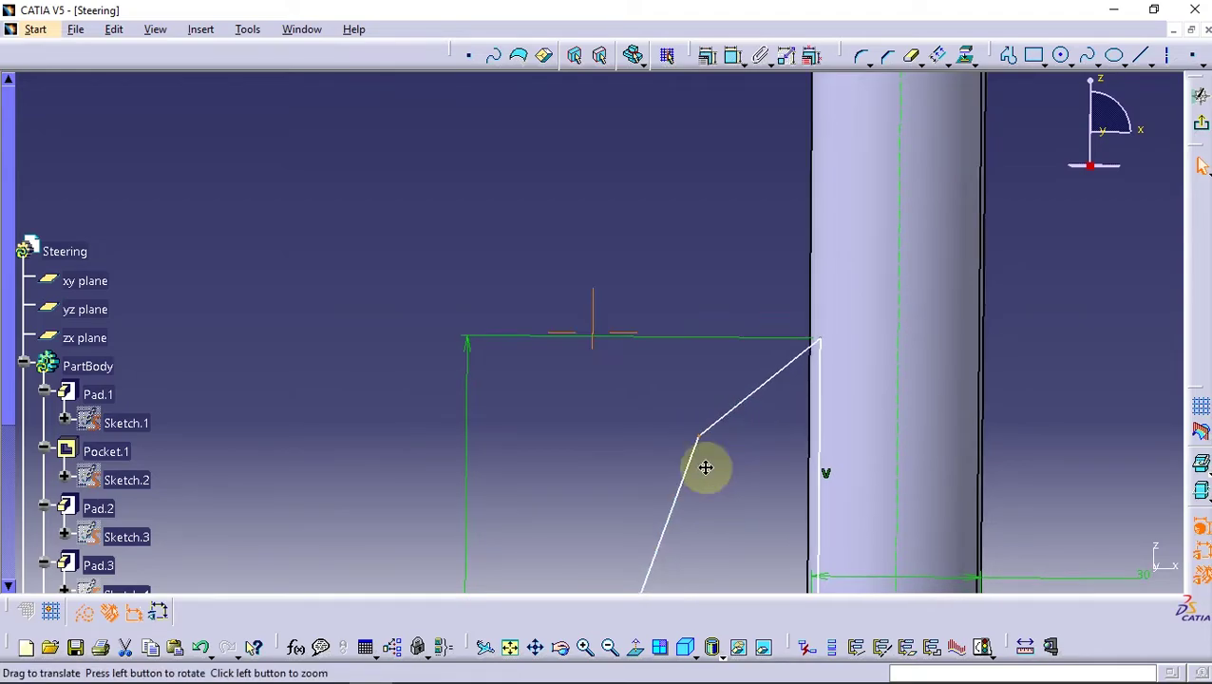
left_click(860, 159)
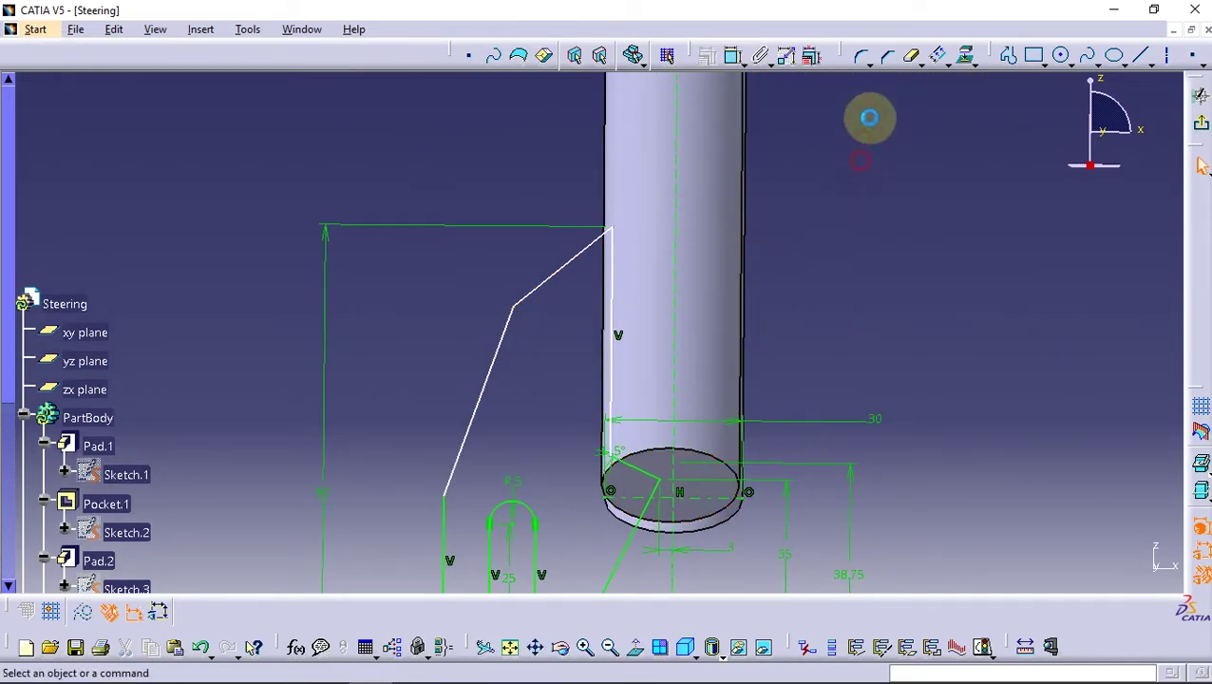
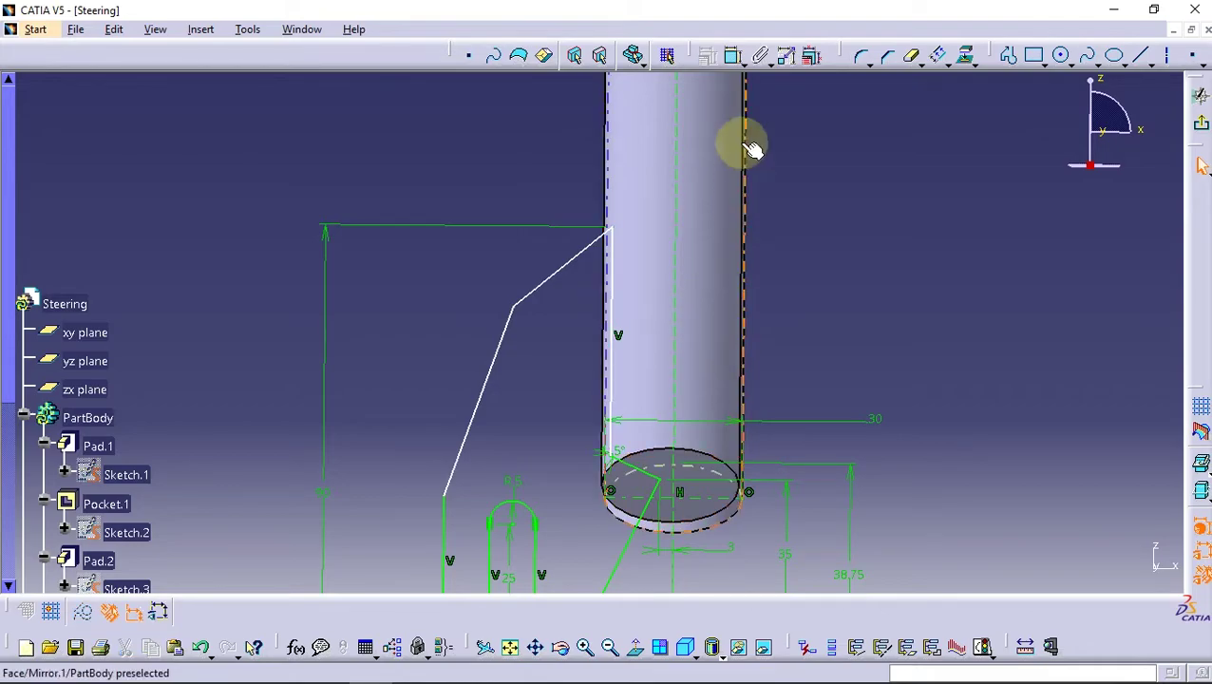
- Dimension the vertical profile line 10 mm from the shaft axis
left_click(732, 54)
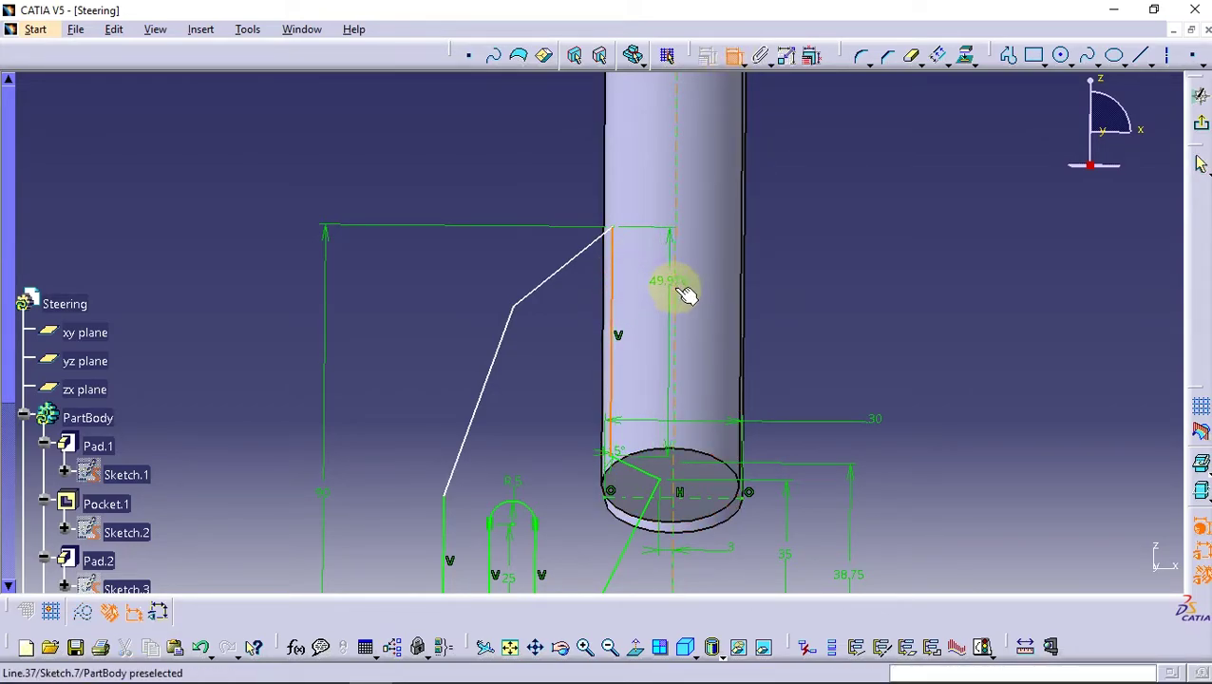
left_click(836, 200)
double_click(834, 198)
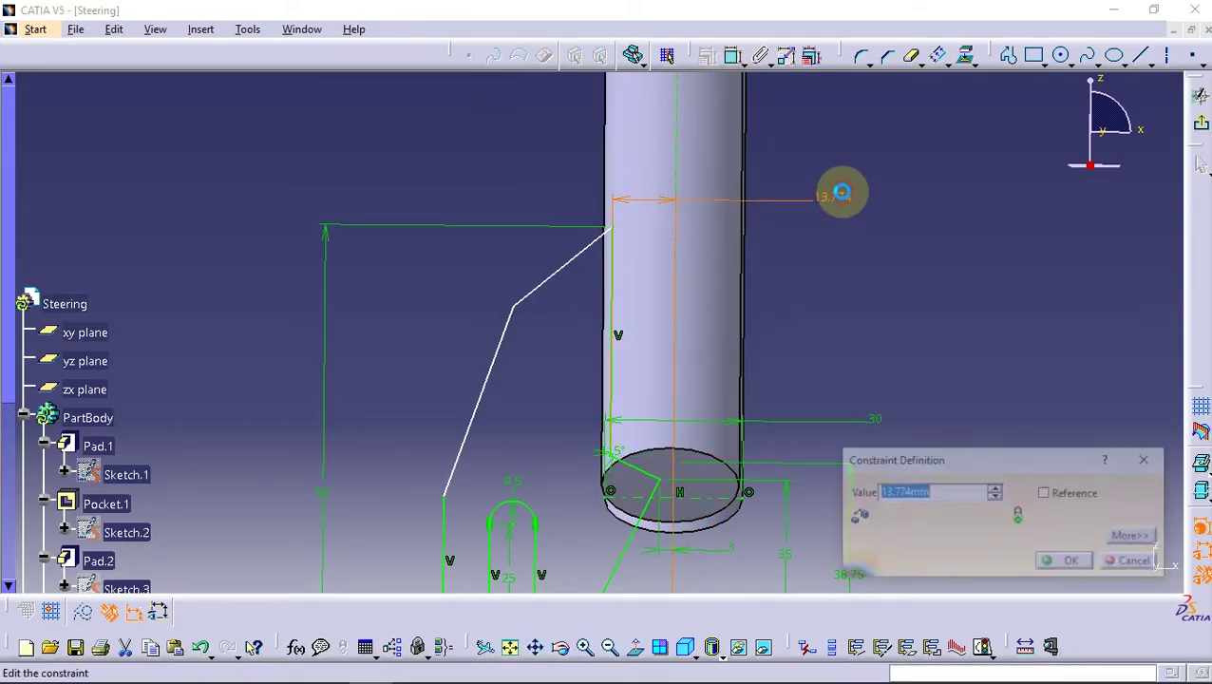
type("10")
key("Return")
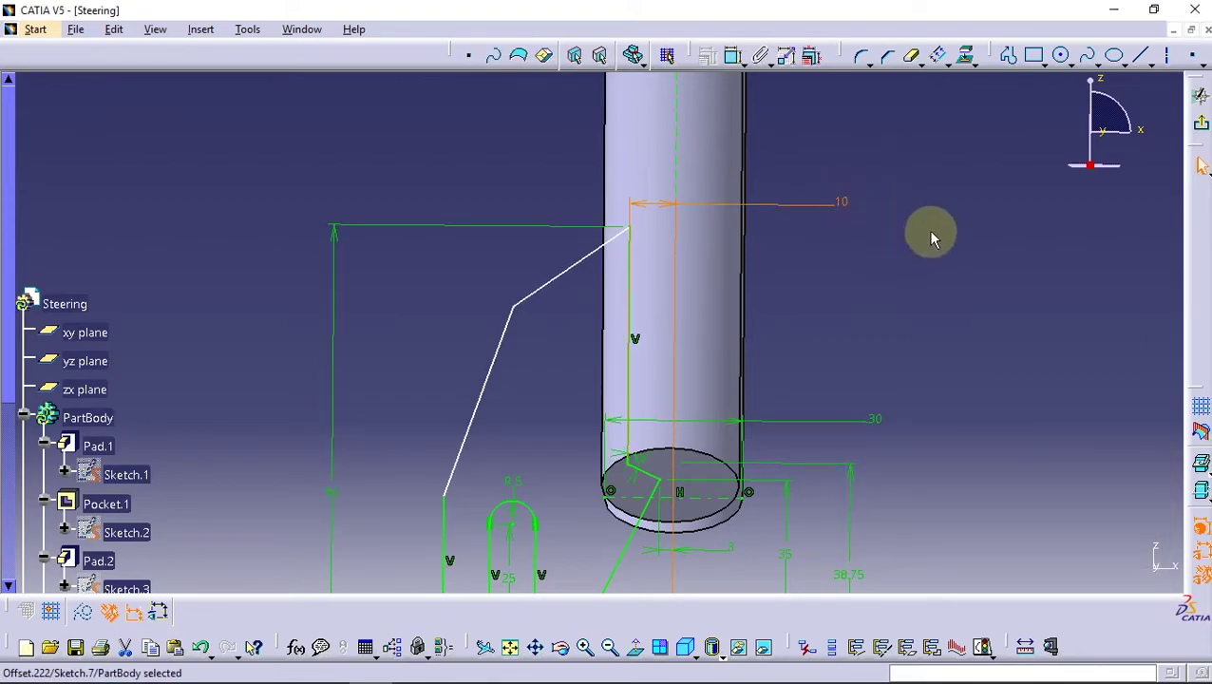
mouse_move(582, 371)
middle_mouse_down()
mouse_move(555, 345)
mouse_move(608, 295)
middle_mouse_up()
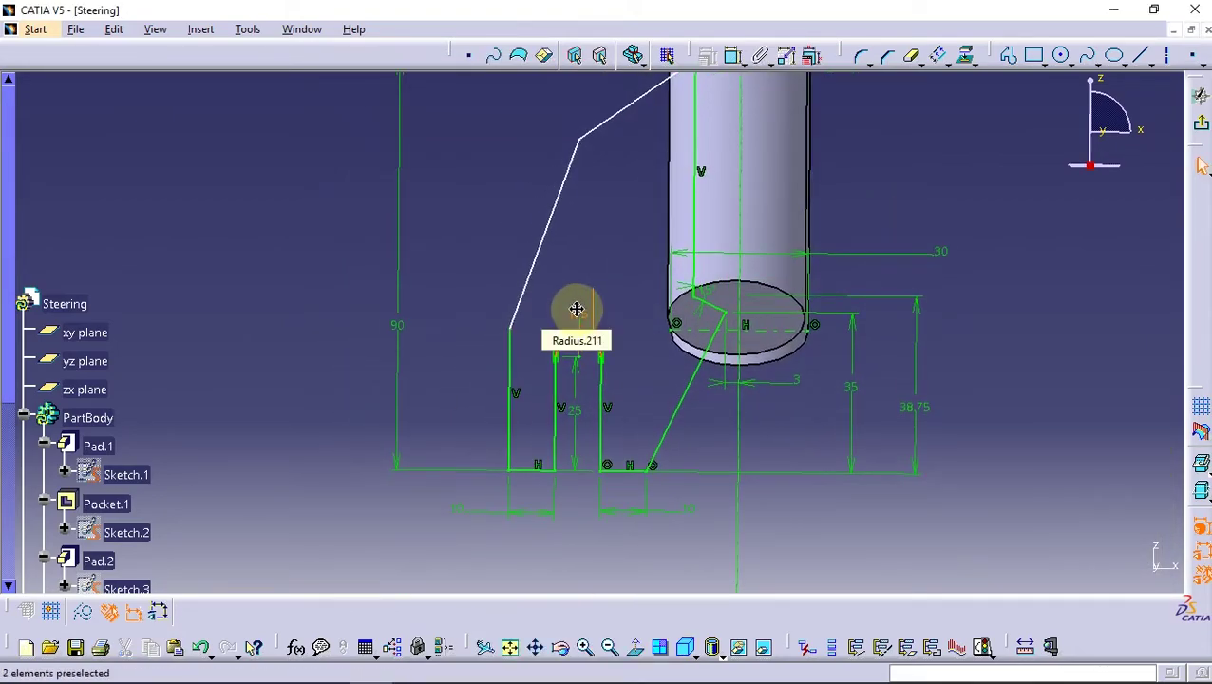
- Round the slanted profile's bend with an R10 corner
left_click(863, 59)
middle_click_drag(804, 80, 561, 288)
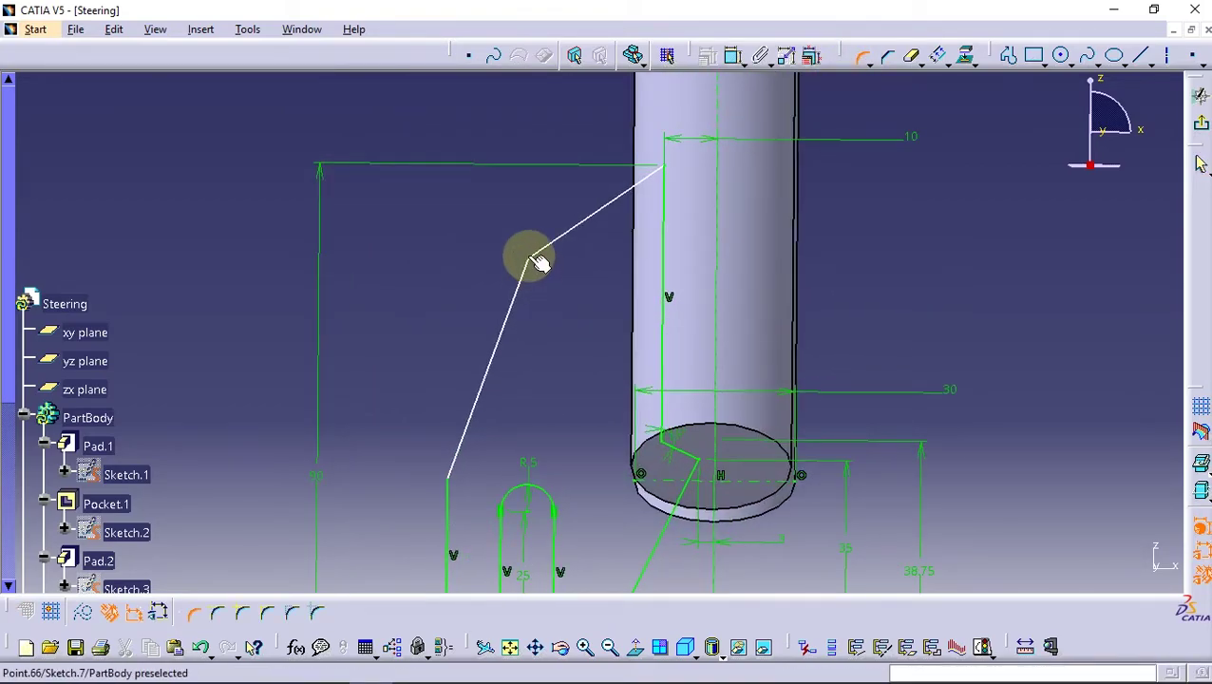
left_click(534, 262)
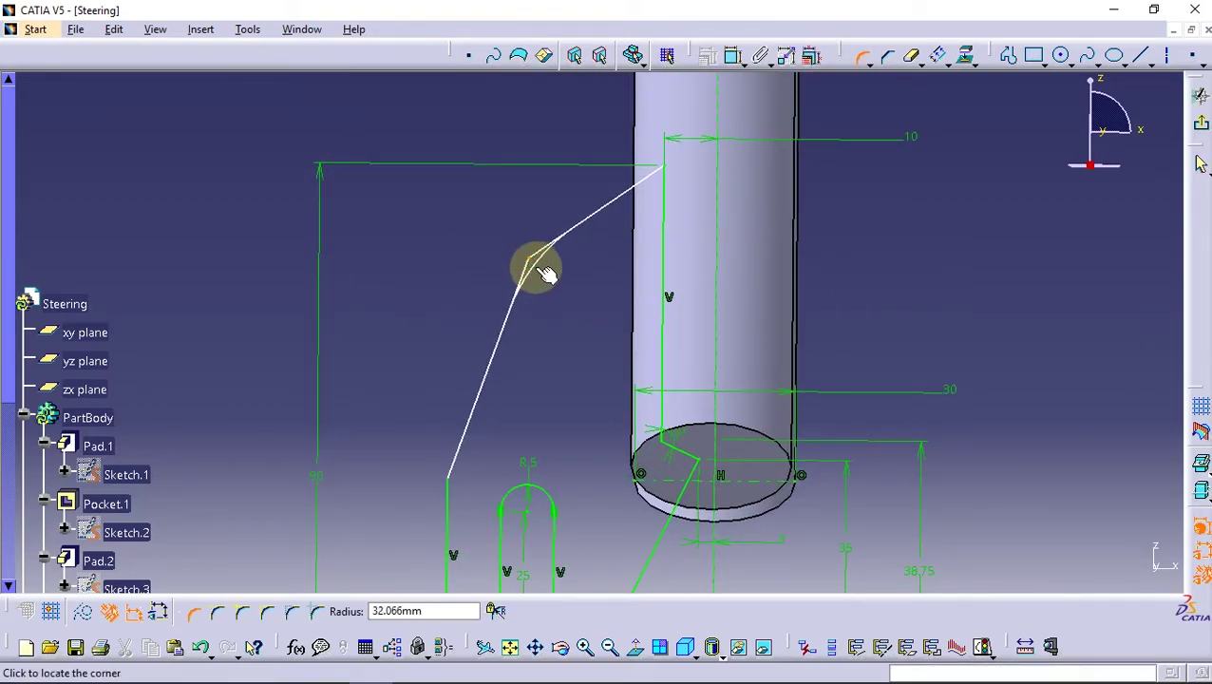
left_click(546, 273)
double_click(483, 236)
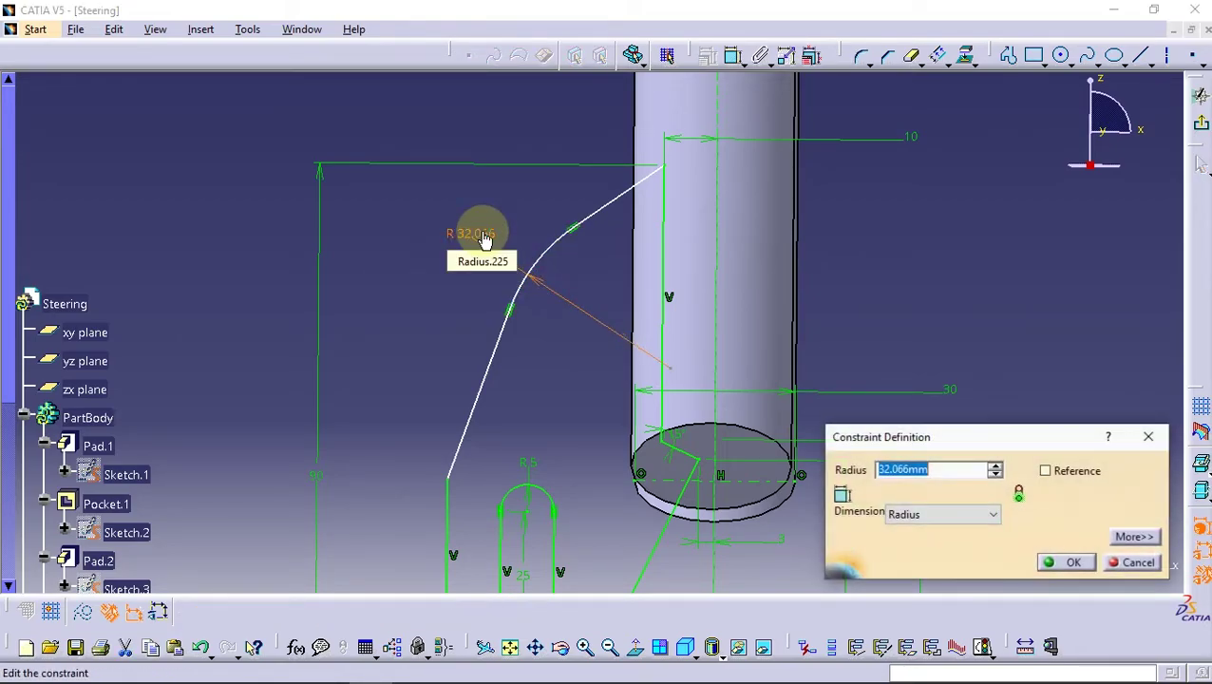
key("Return")
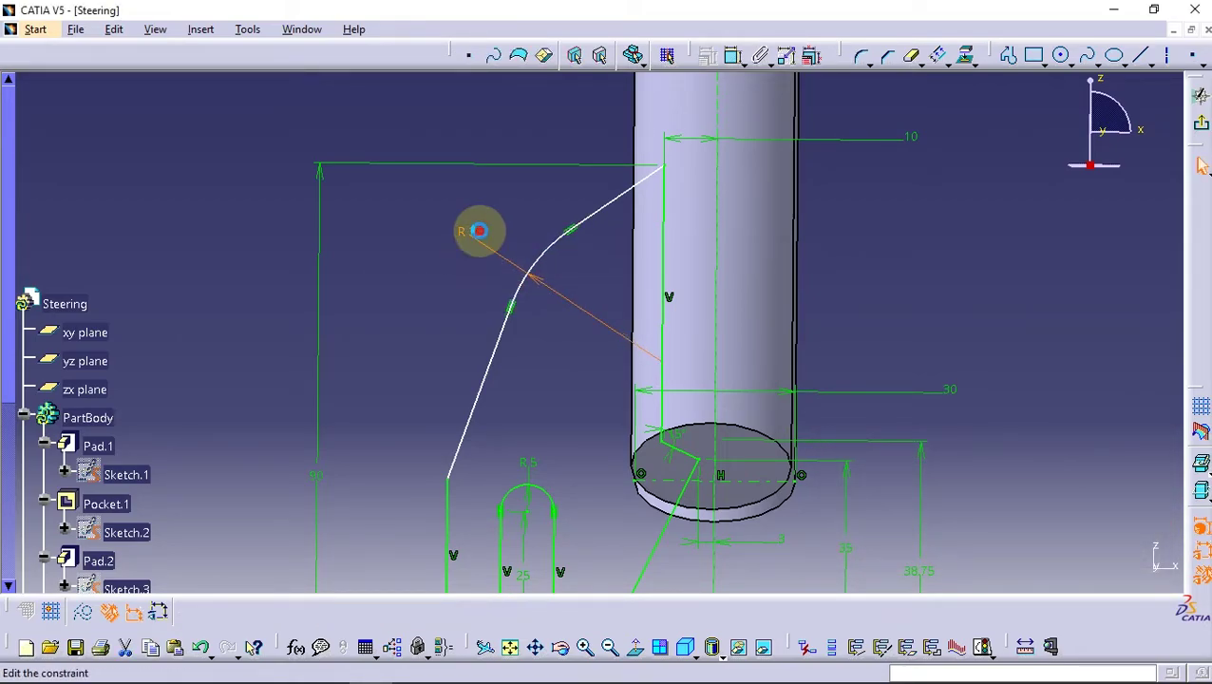
double_click(478, 230)
type("10mm")
key("Return")
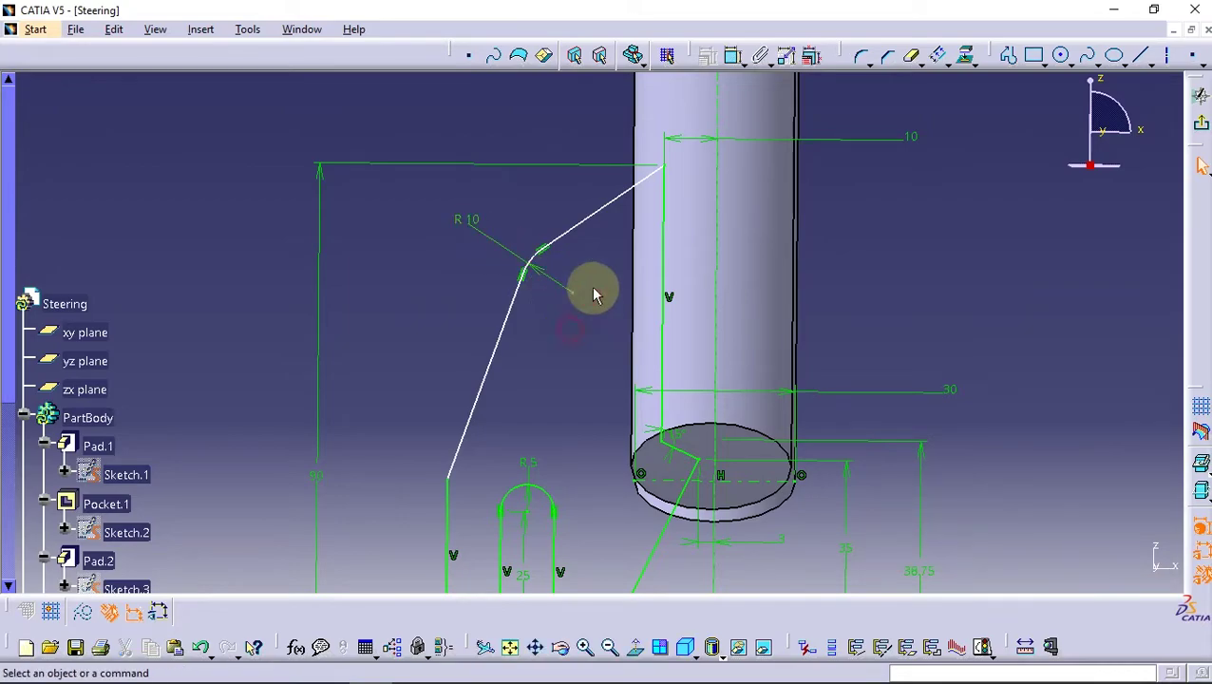
- Dimension the corner centre's height above the base line, keeping it at 66.05
left_click(733, 55)
left_click(582, 297)
middle_click_drag(583, 298, 579, 190)
left_click(595, 528)
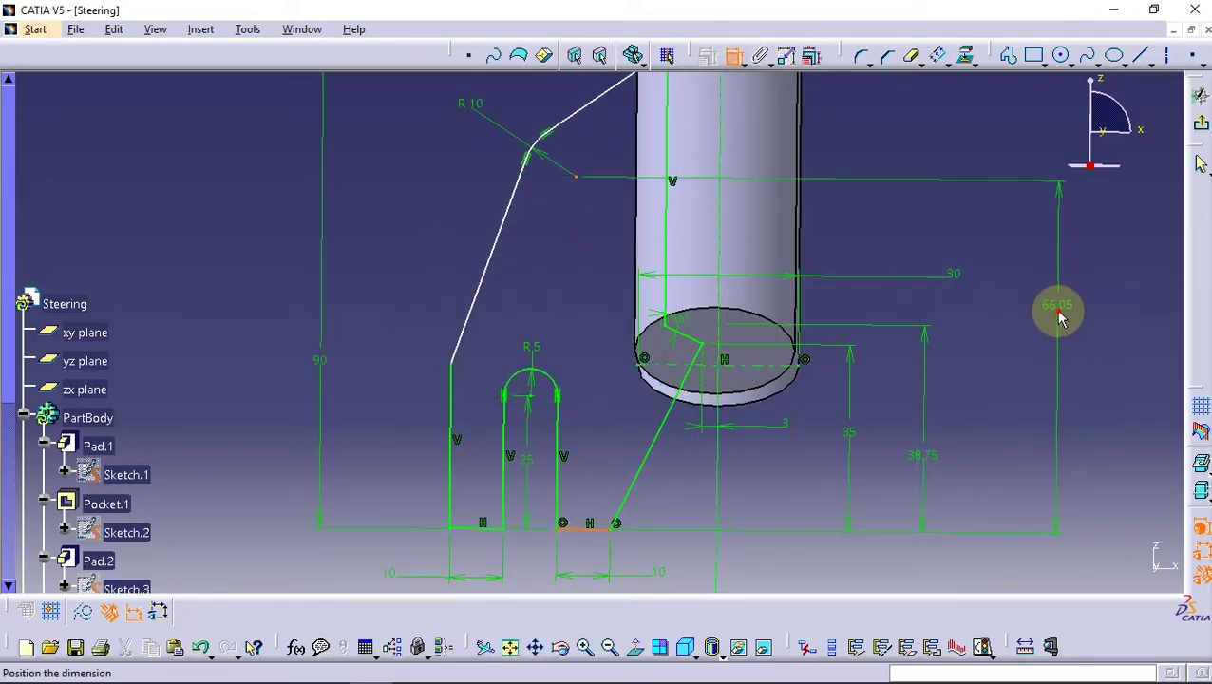
double_click(1059, 308)
key("Return")
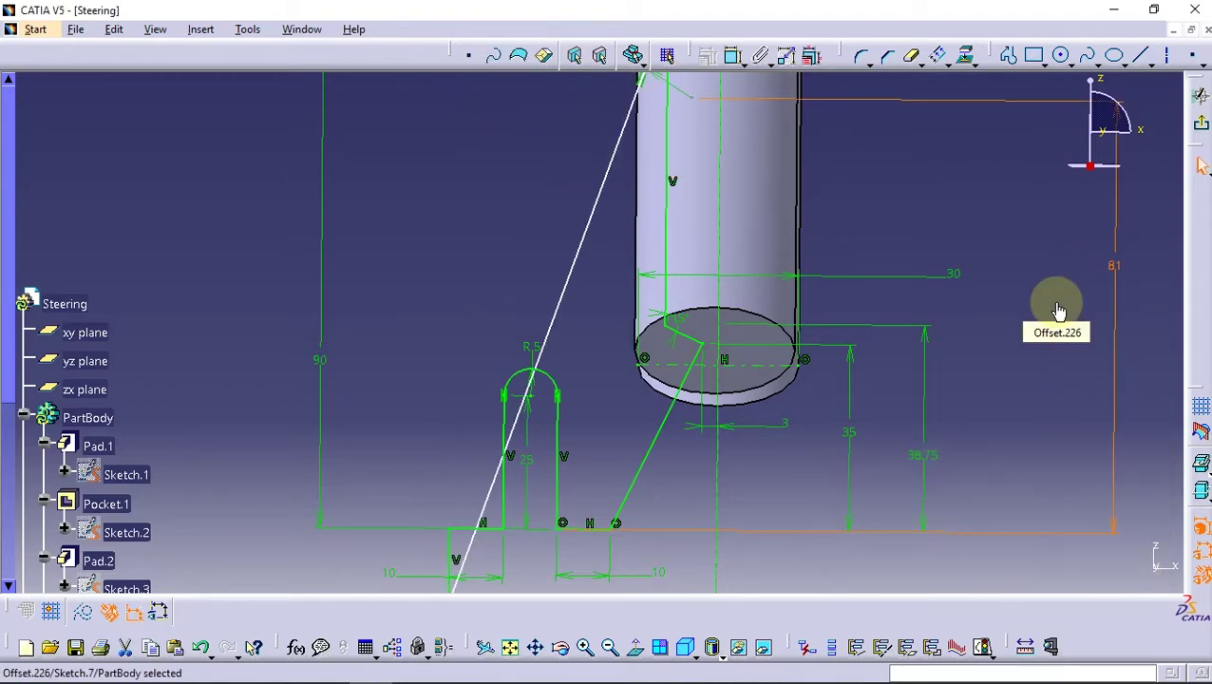
key("ctrl+z")
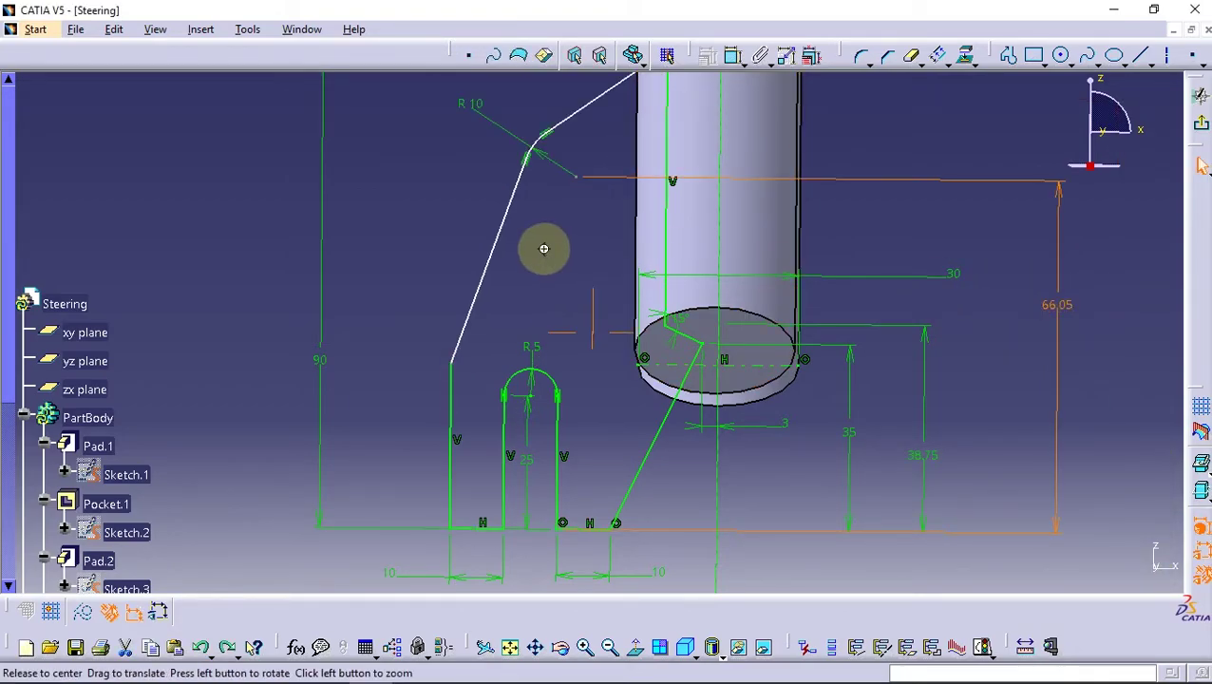
middle_click_drag(541, 246, 571, 343)
left_click(604, 293)
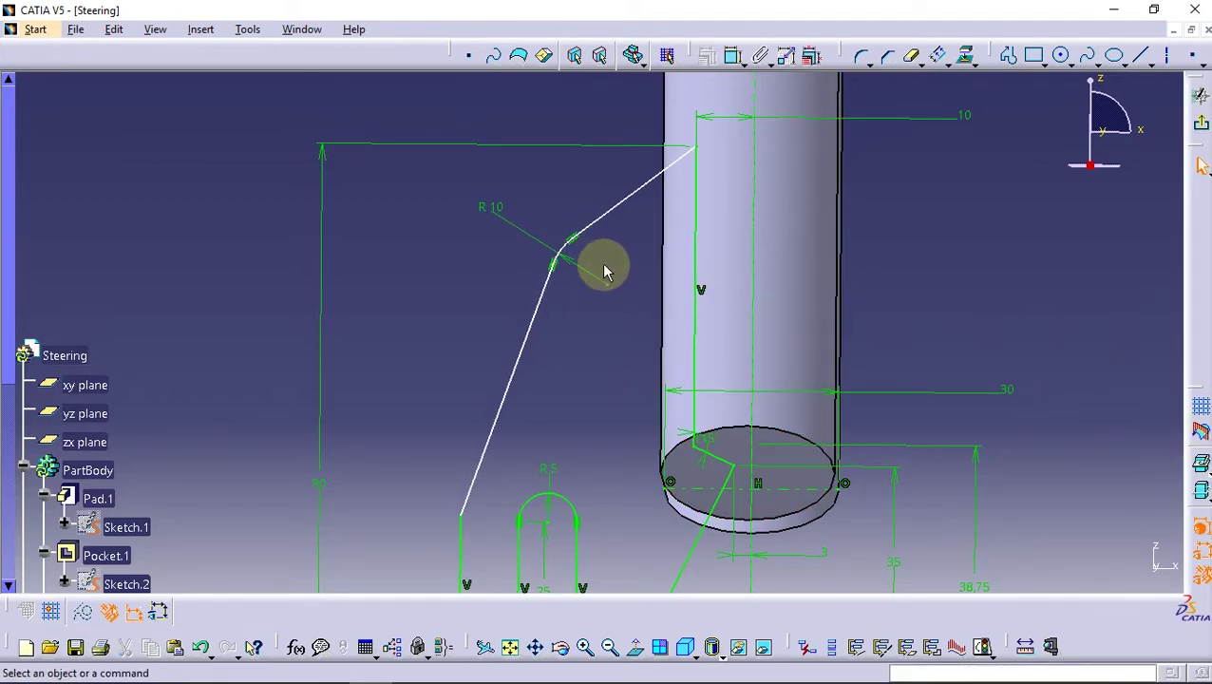
- Dimension the rounded corner's centre 81 mm above the base line
mouse_move(607, 283)
left_mouse_down()
mouse_move(617, 210)
mouse_move(617, 235)
mouse_move(627, 231)
left_mouse_up()
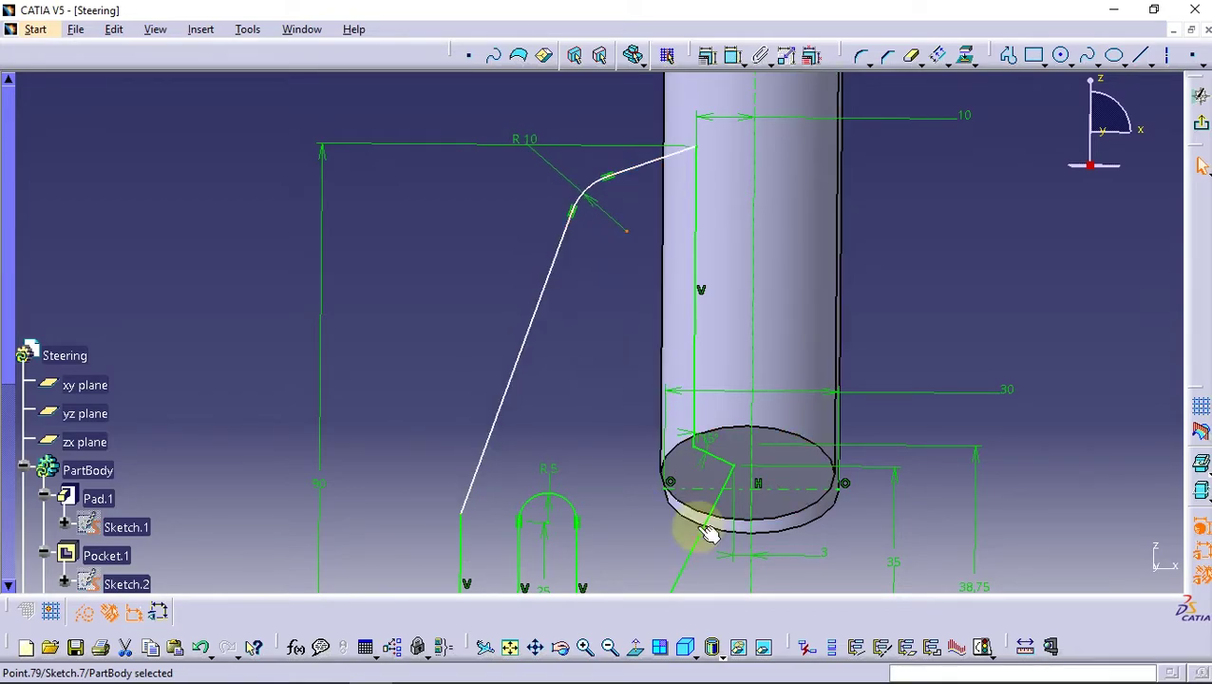
left_click(634, 650)
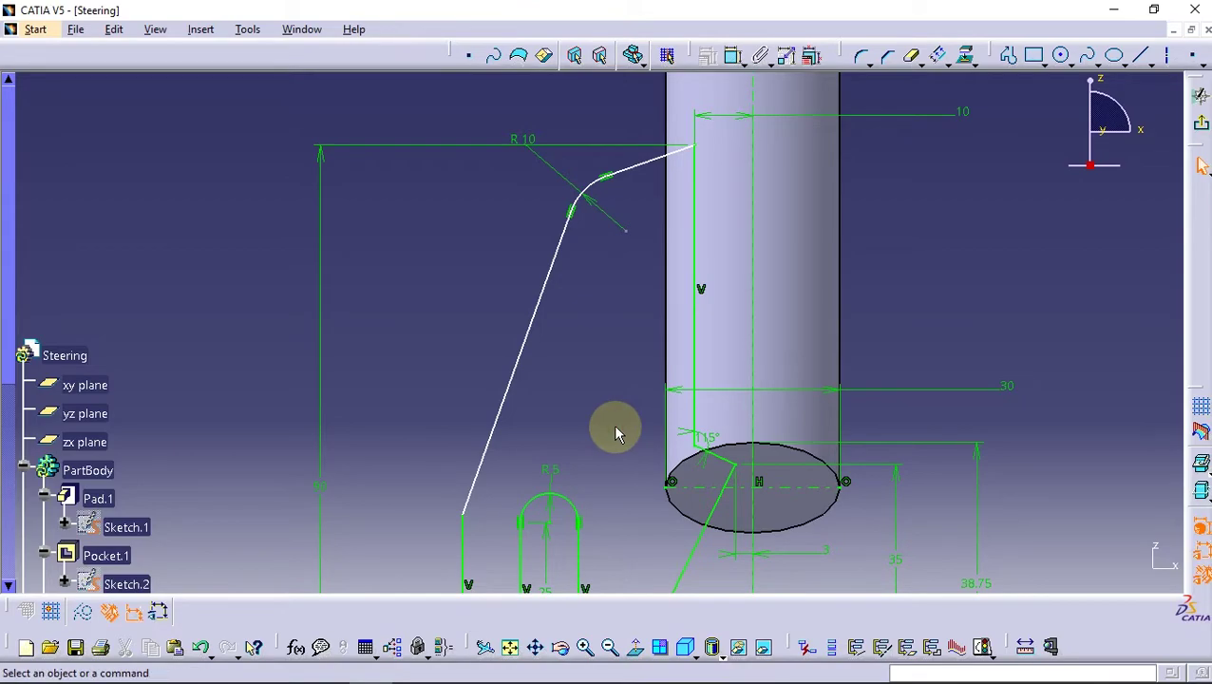
left_click(733, 55)
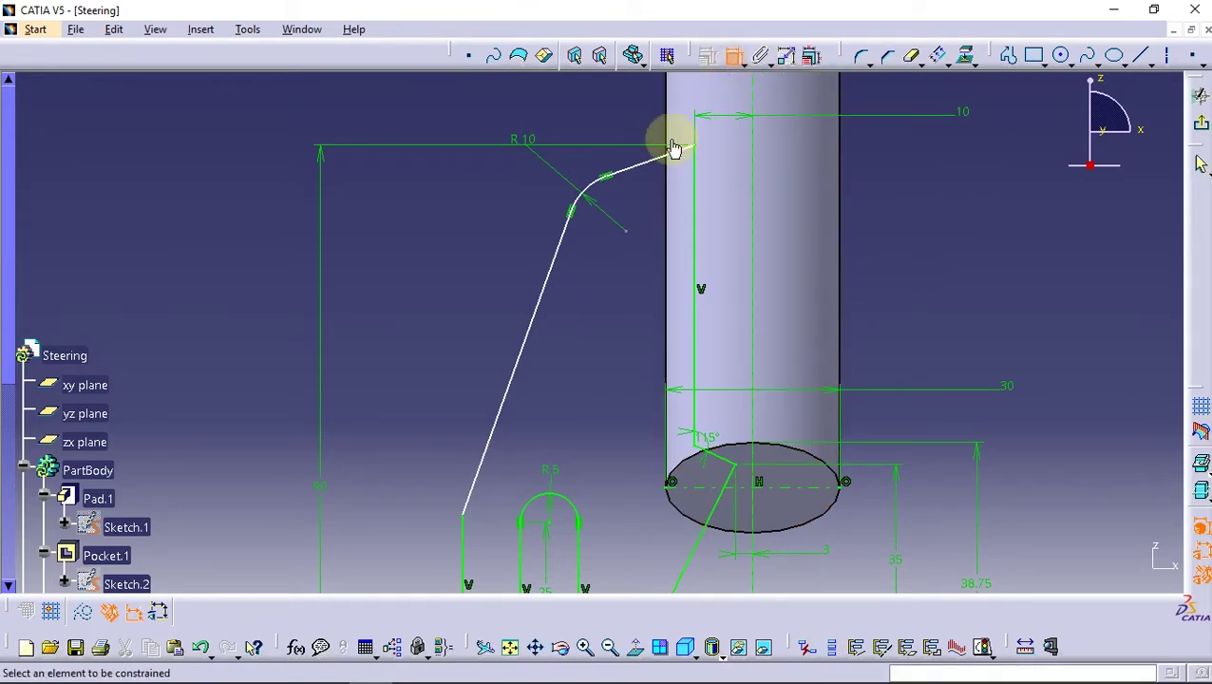
middle_click_drag(588, 249, 615, 271, "ctrl")
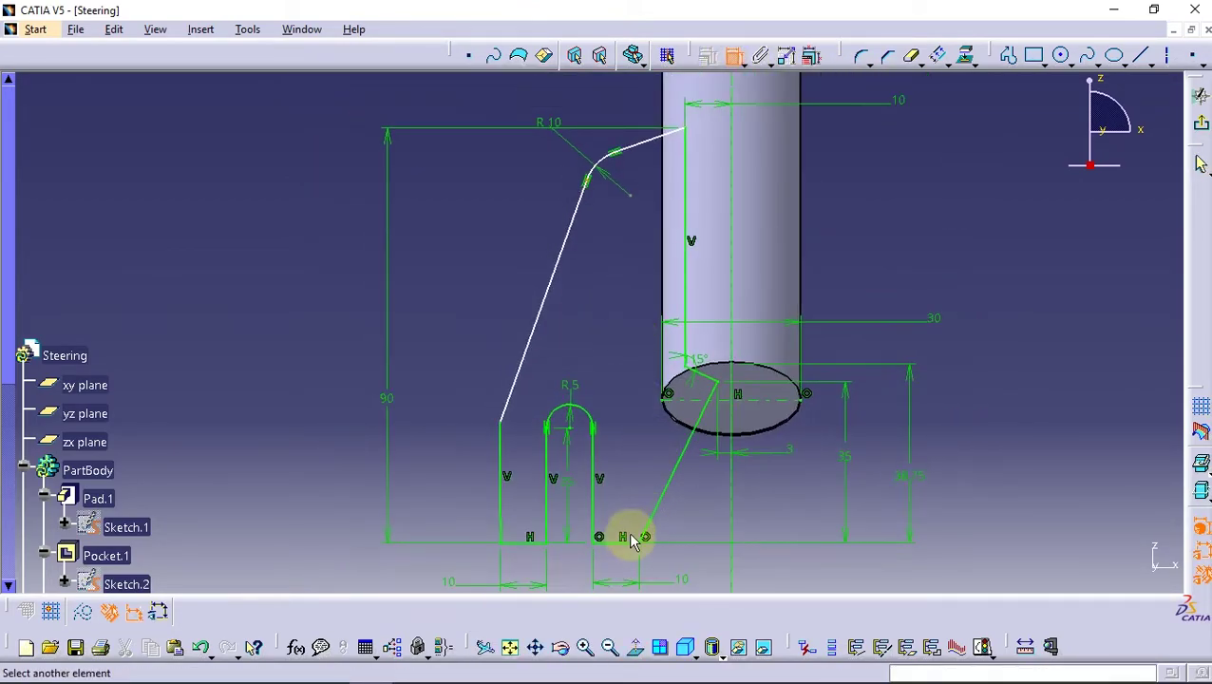
left_click(624, 538)
double_click(1009, 361)
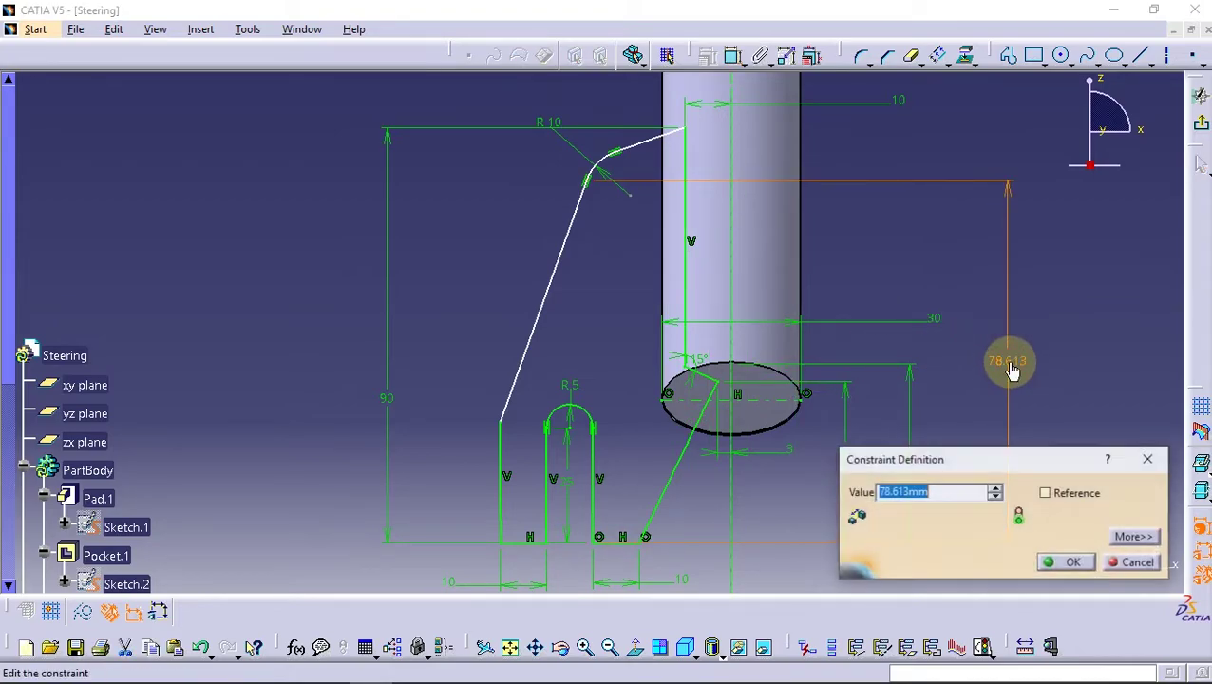
type("81")
key("Return")
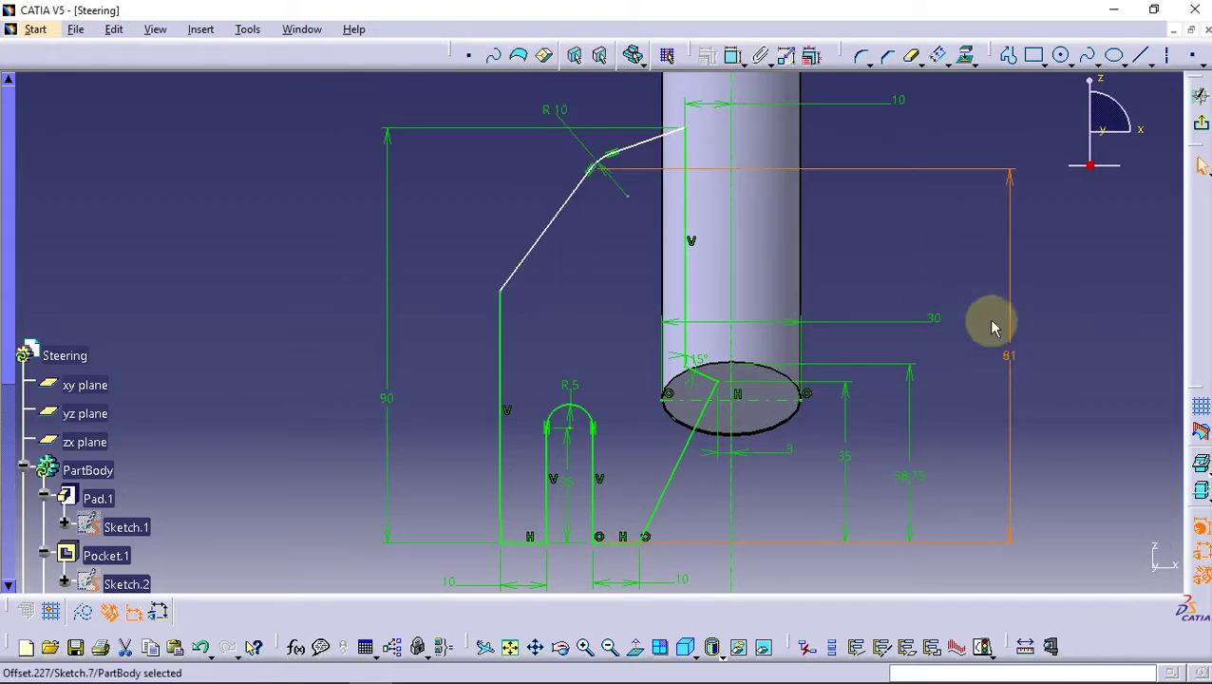
- Move the slanted line's lower end onto the vertical line and constrain the shaft-end line
left_click_drag(499, 288, 518, 371)
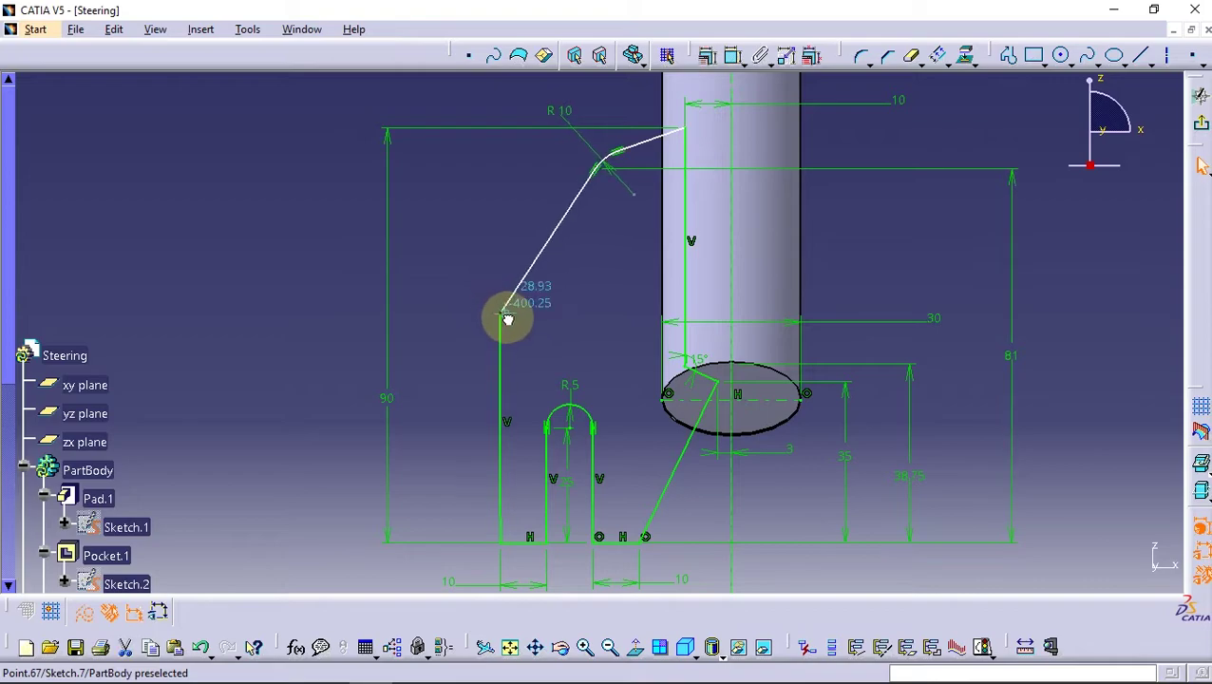
left_click_drag(613, 162, 618, 169)
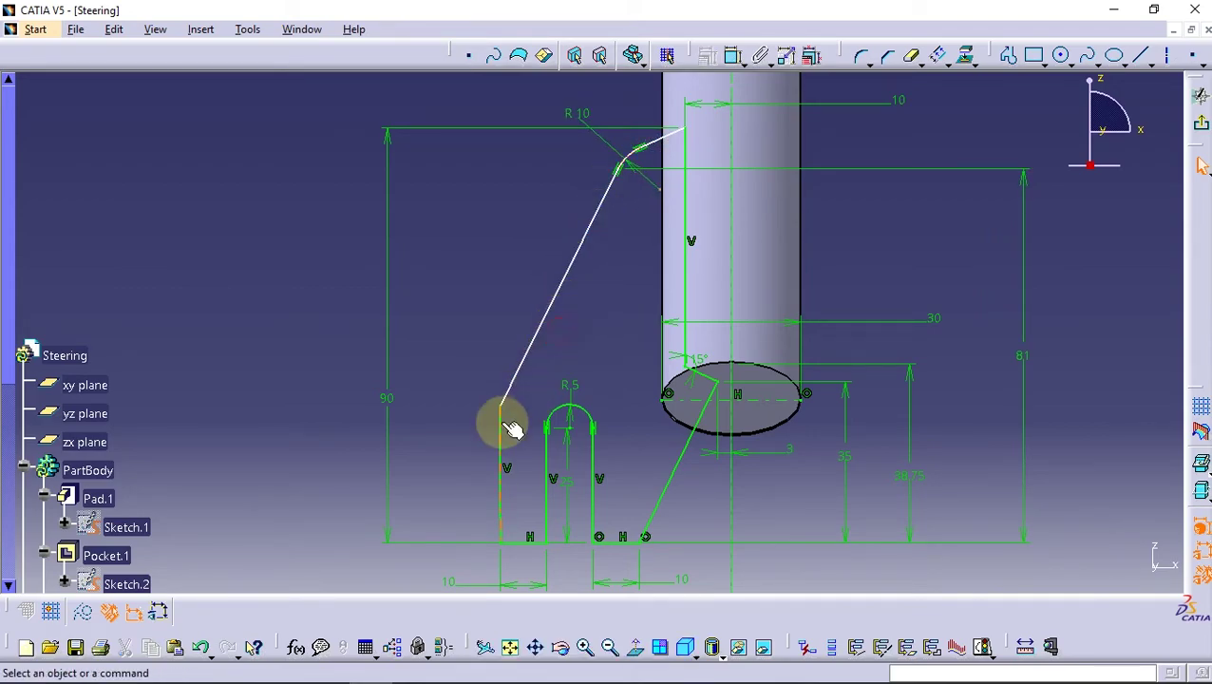
middle_click_drag(606, 281, 568, 316)
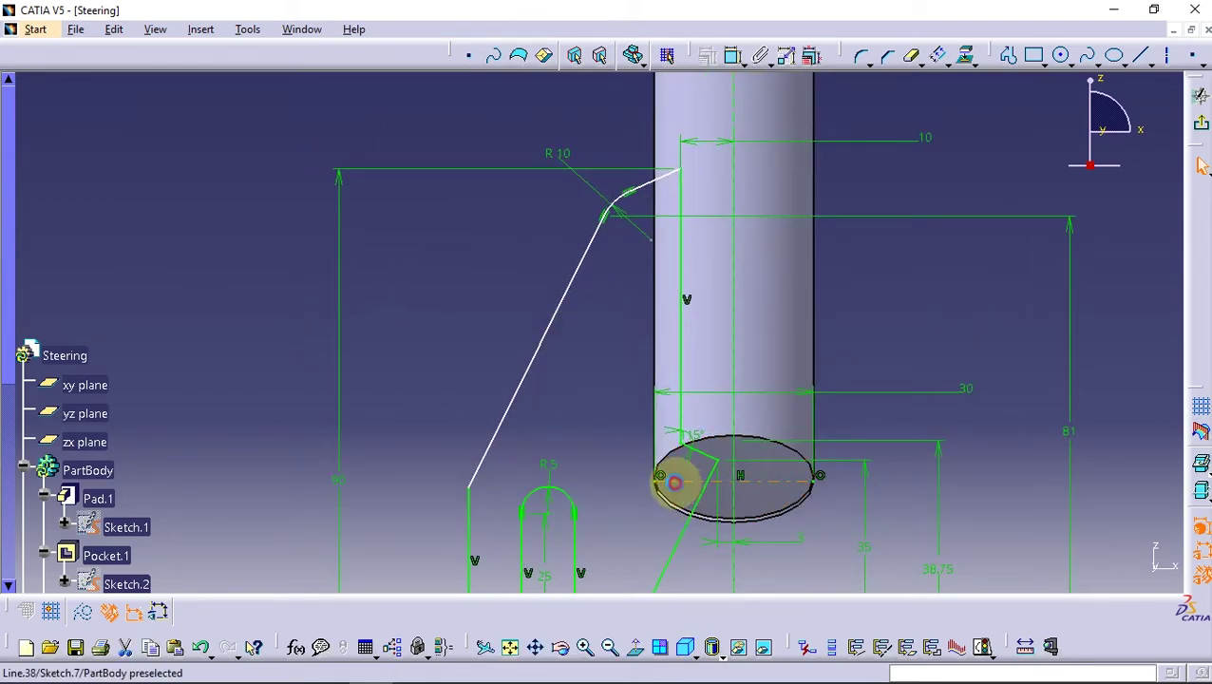
left_click(471, 487, "ctrl")
left_click(707, 54)
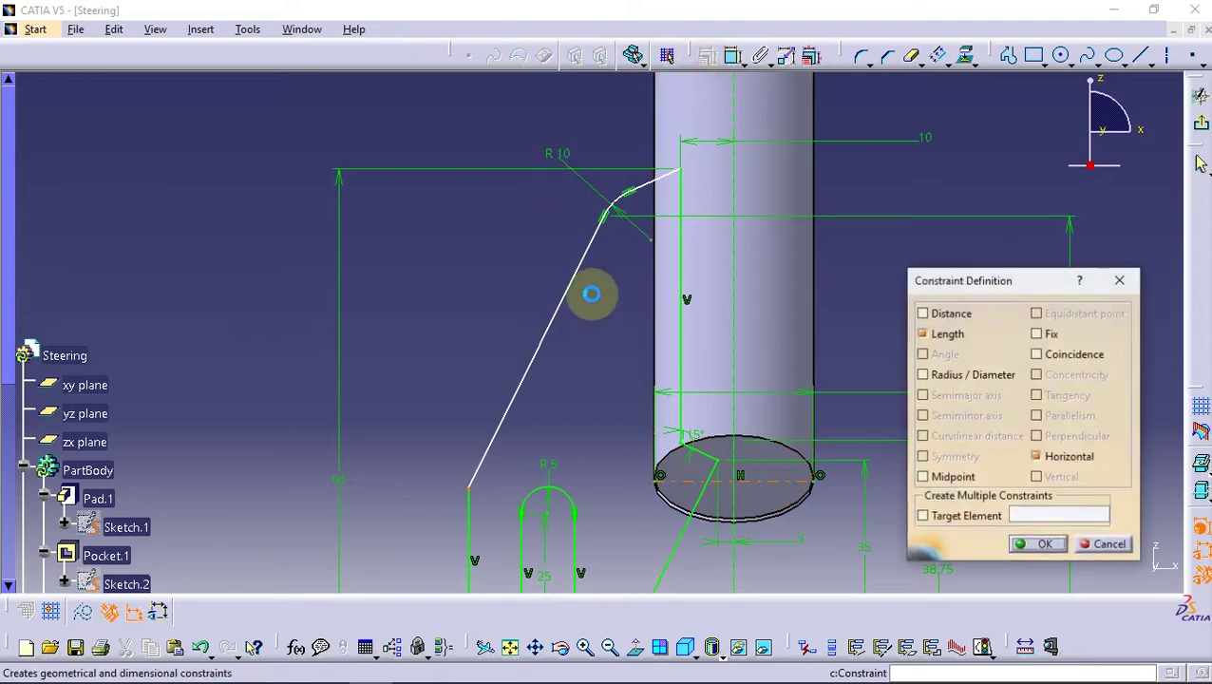
left_click(1052, 544)
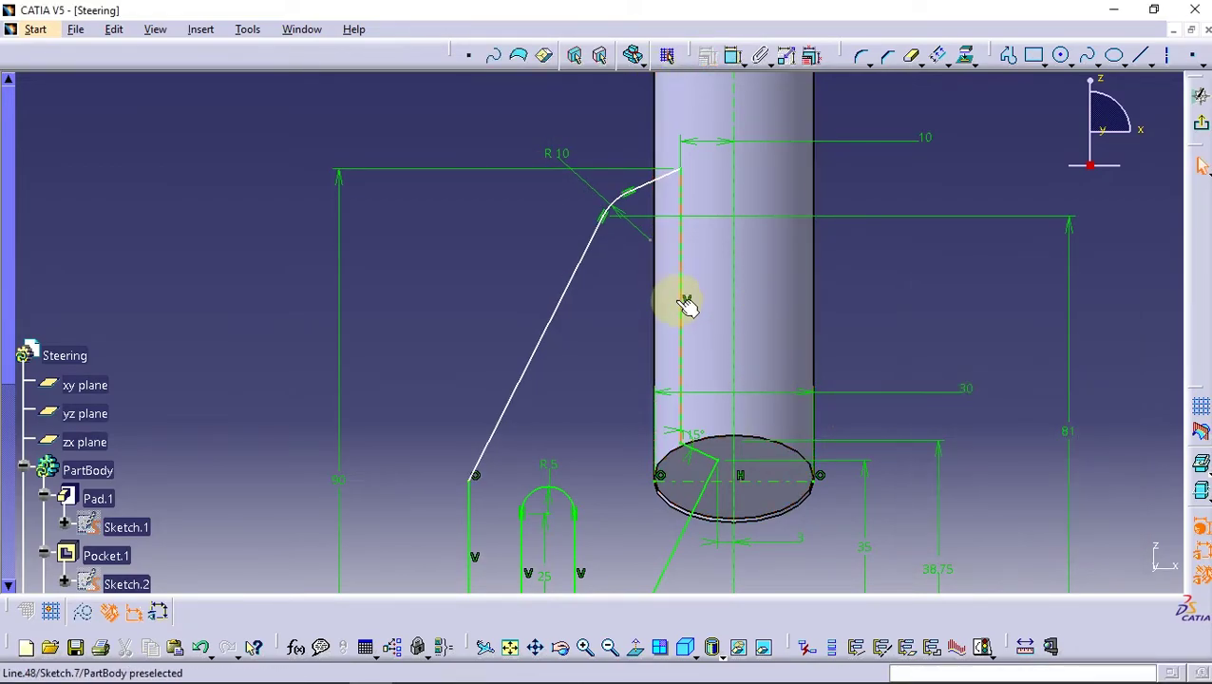
mouse_move(681, 311)
middle_mouse_down("ctrl")
mouse_move(616, 365)
mouse_move(760, 53)
middle_mouse_up("ctrl")
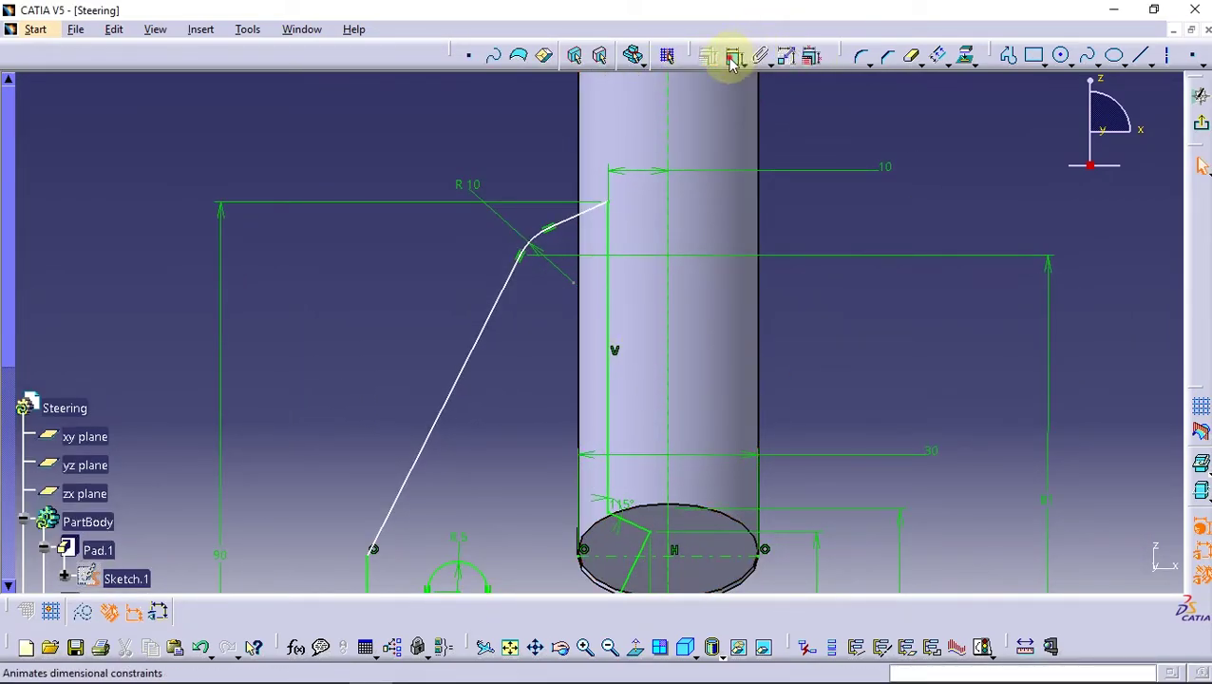
- Set the angle between the slanted line and the vertical line to 30°
left_click(733, 60)
left_click(496, 306)
left_click(609, 319)
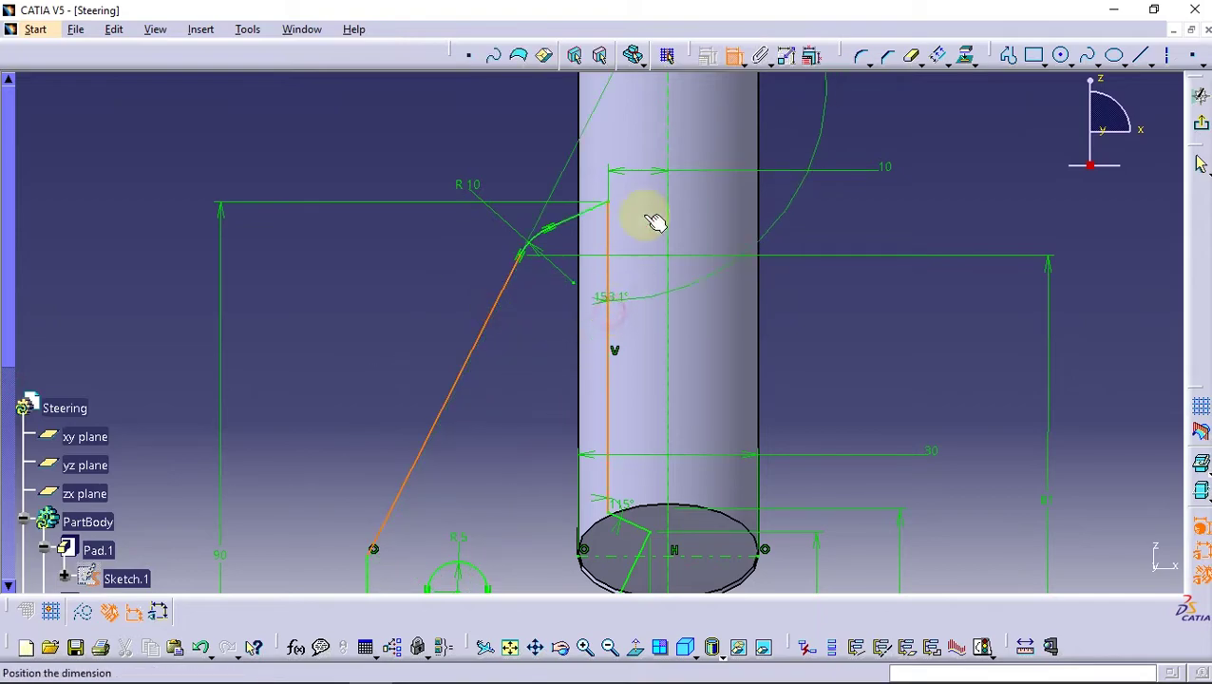
middle_click_drag(656, 221, 609, 322)
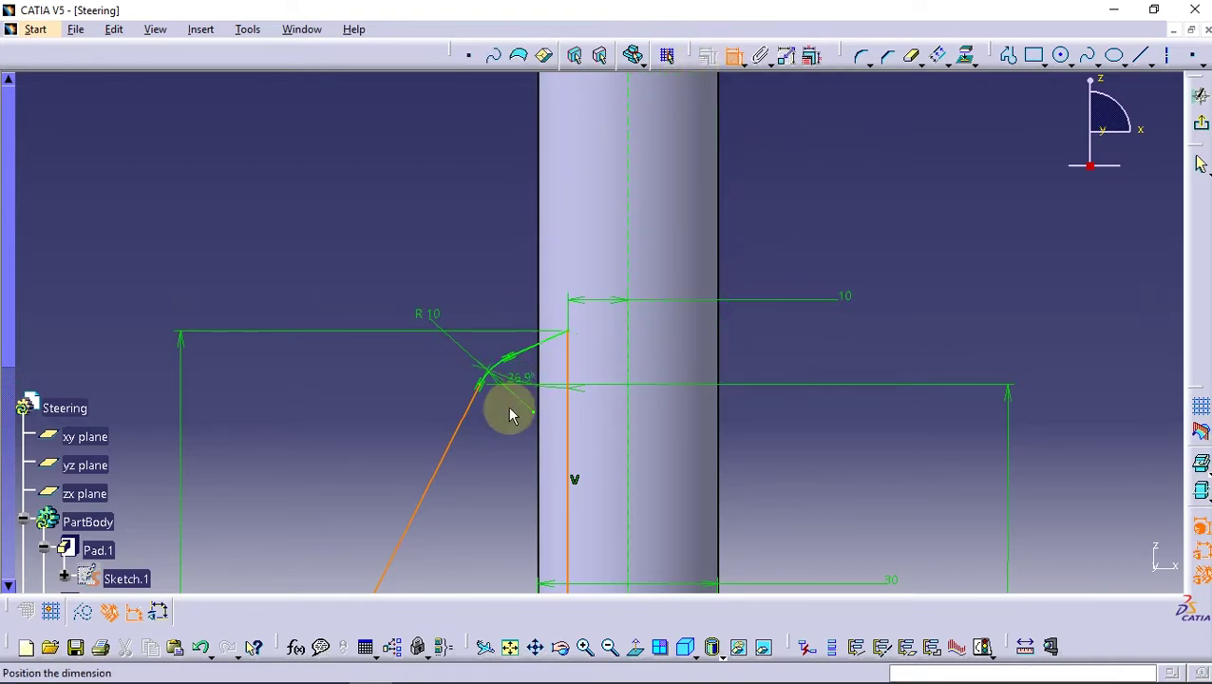
double_click(487, 511)
type("3")
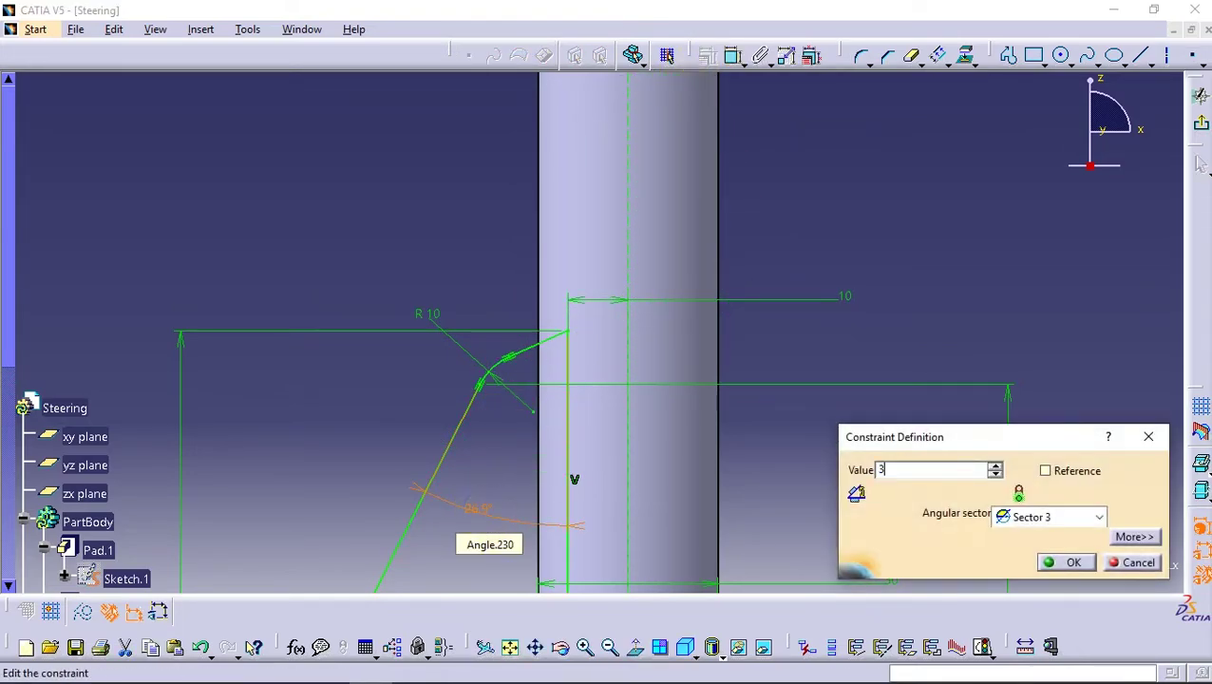
type("0")
key("Return")
mouse_move(612, 465)
middle_mouse_down()
mouse_move(690, 284)
mouse_move(696, 303)
mouse_move(653, 334)
mouse_move(648, 406)
mouse_move(371, 411)
mouse_move(644, 487)
mouse_move(618, 402)
mouse_move(631, 387)
middle_mouse_up()
- Round the upper-left bend between the upright and slanted line to R30
left_click(864, 55)
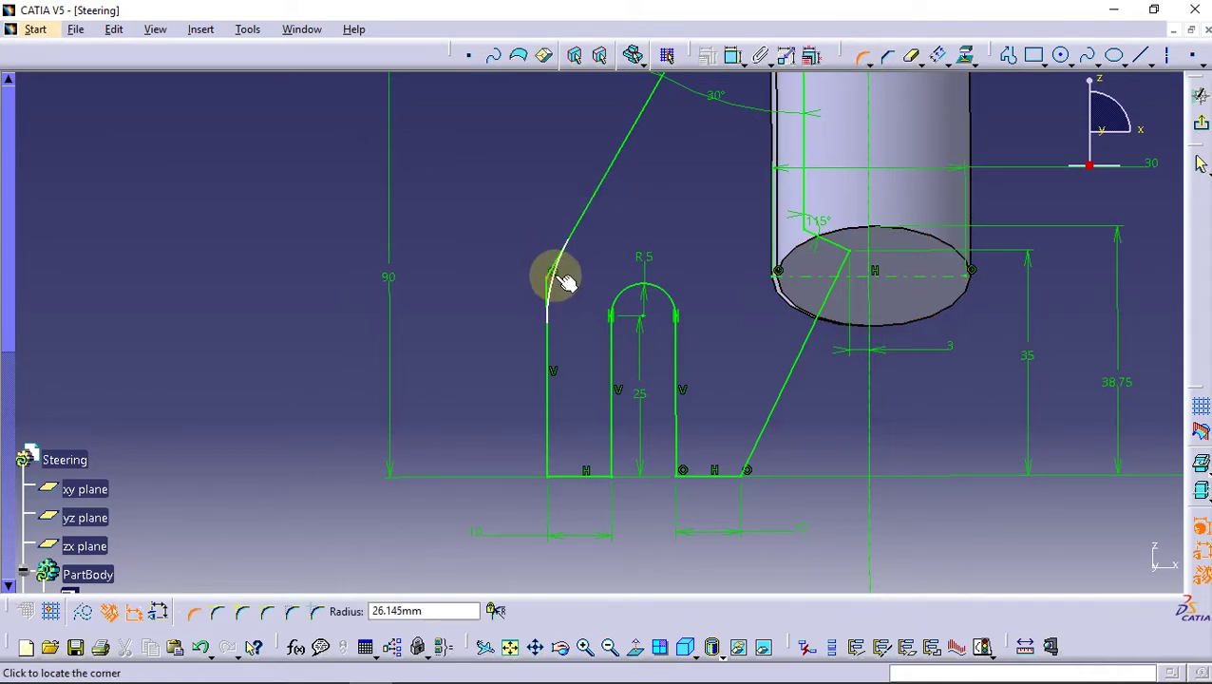
left_click(522, 250)
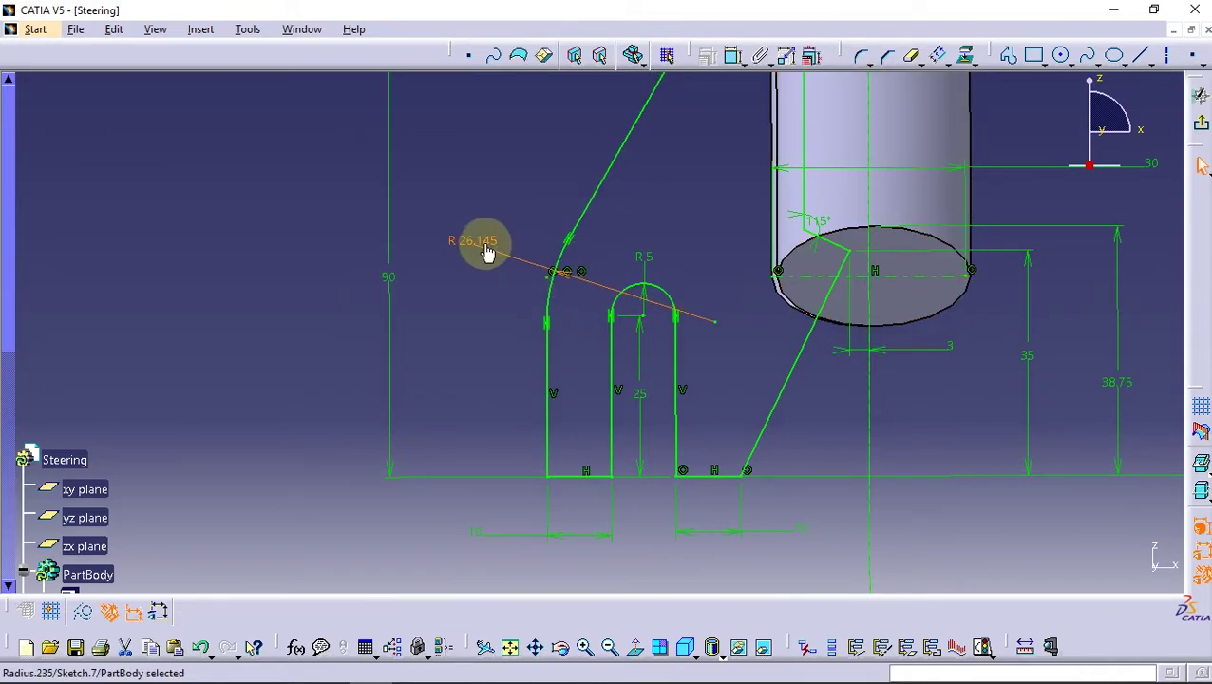
double_click(486, 250)
type("30")
key("Return")
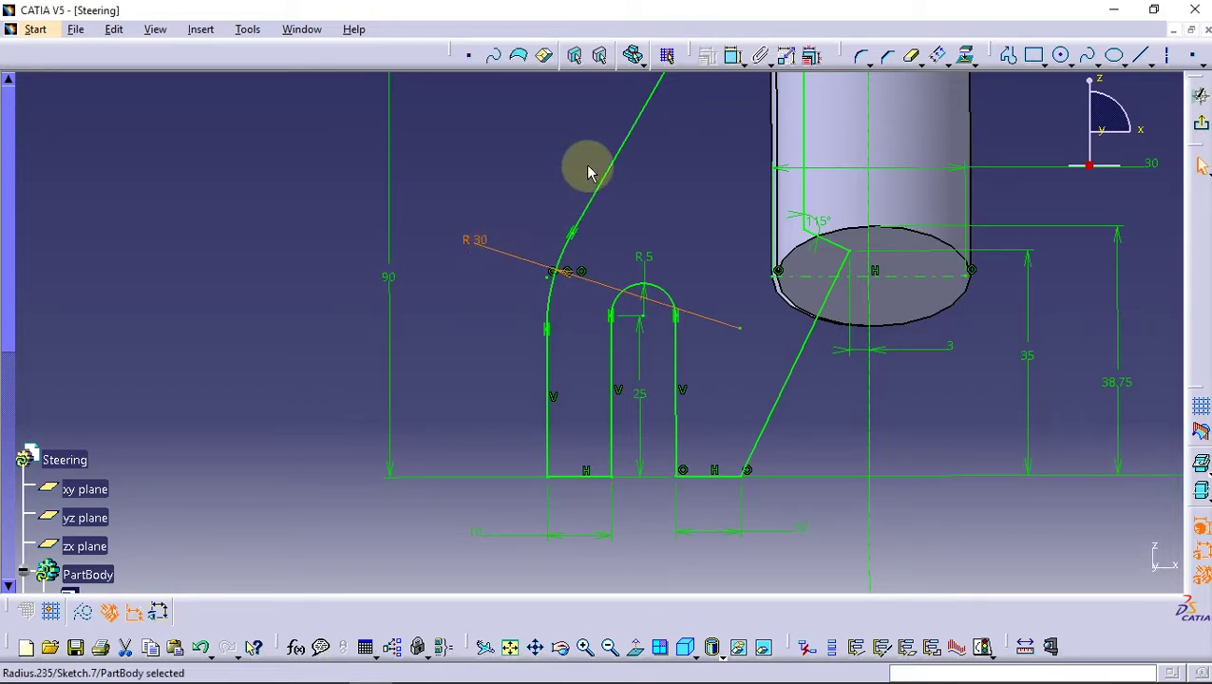
mouse_move(579, 162)
middle_mouse_down()
mouse_move(496, 243)
mouse_move(541, 476)
mouse_move(936, 131)
middle_mouse_up()
- Add rounded corners at the slot profile's four bottom vertices
left_click(865, 59)
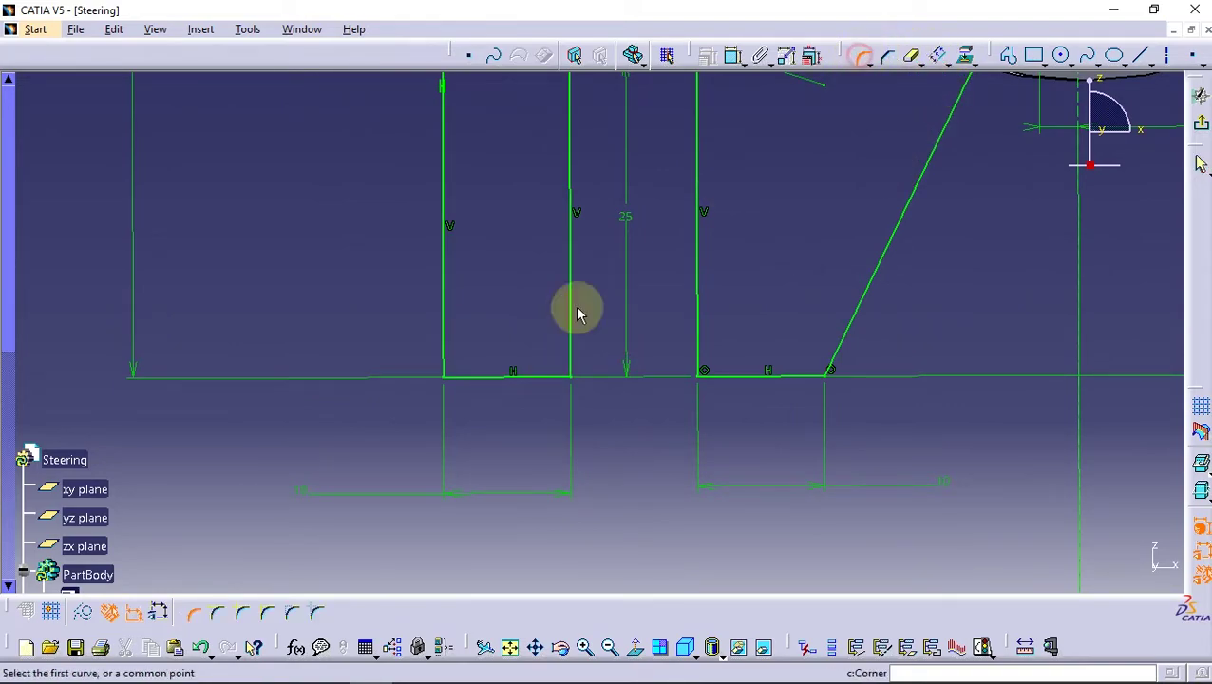
left_click(444, 372)
left_click(676, 388)
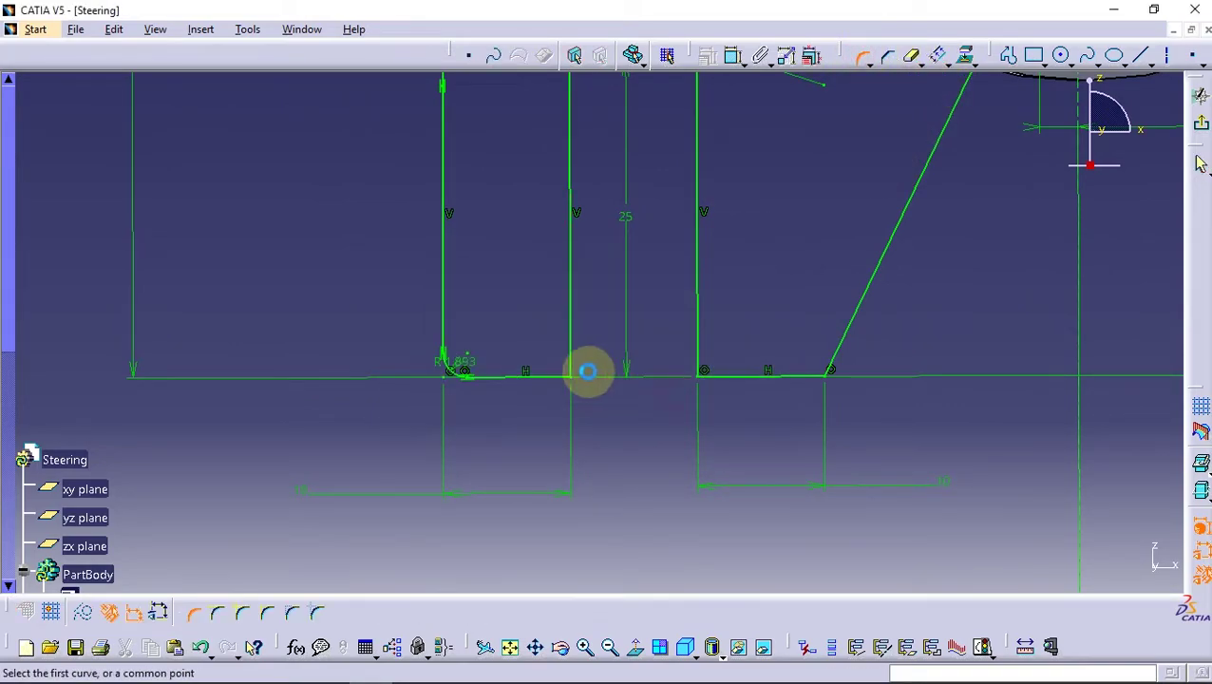
left_click(556, 359)
left_click(669, 393)
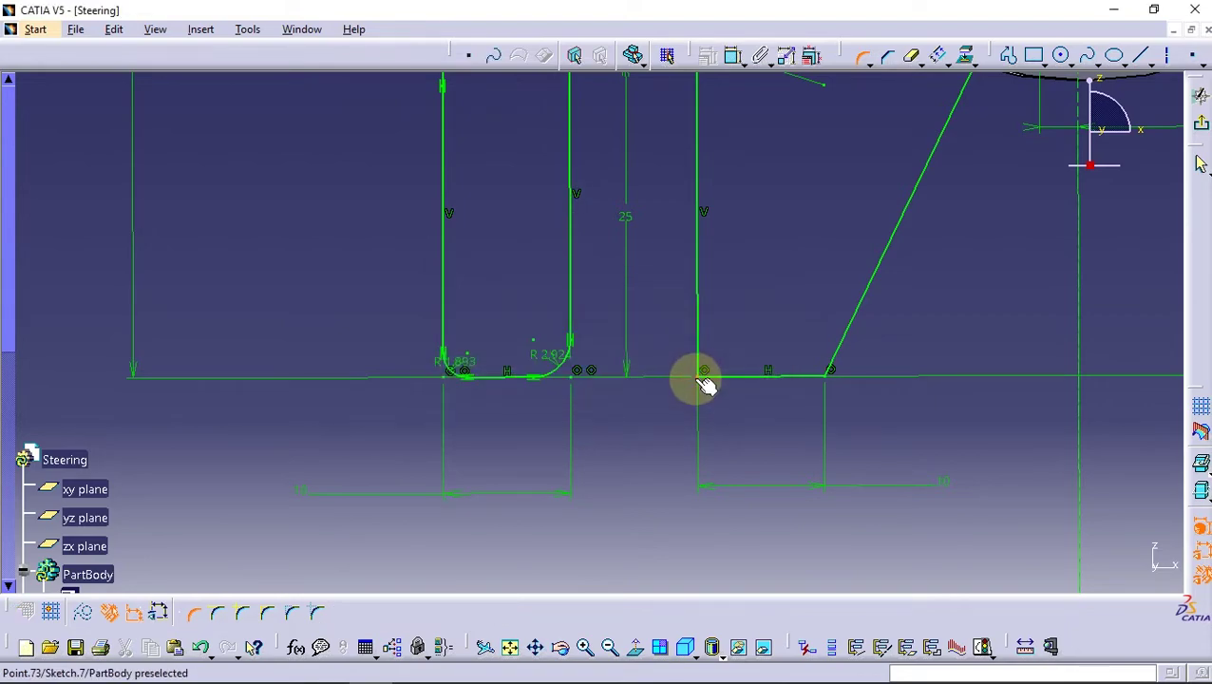
left_click(712, 369)
left_click(665, 387)
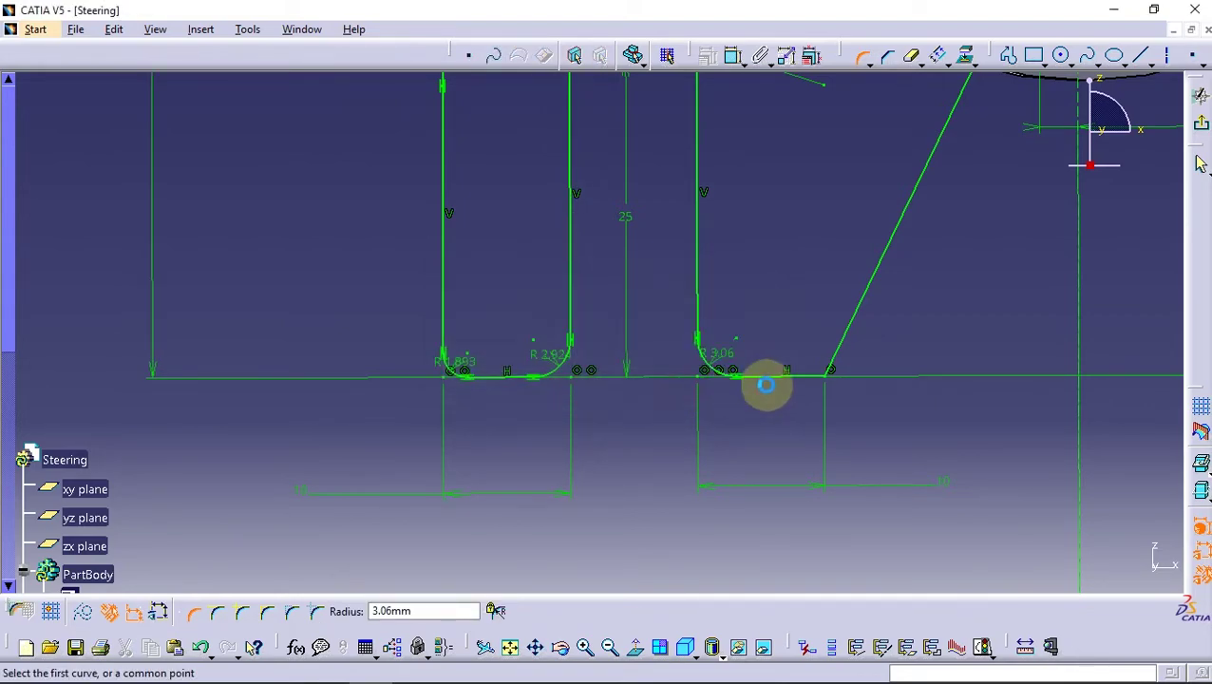
left_click(830, 373)
left_click(825, 361)
left_click(862, 57)
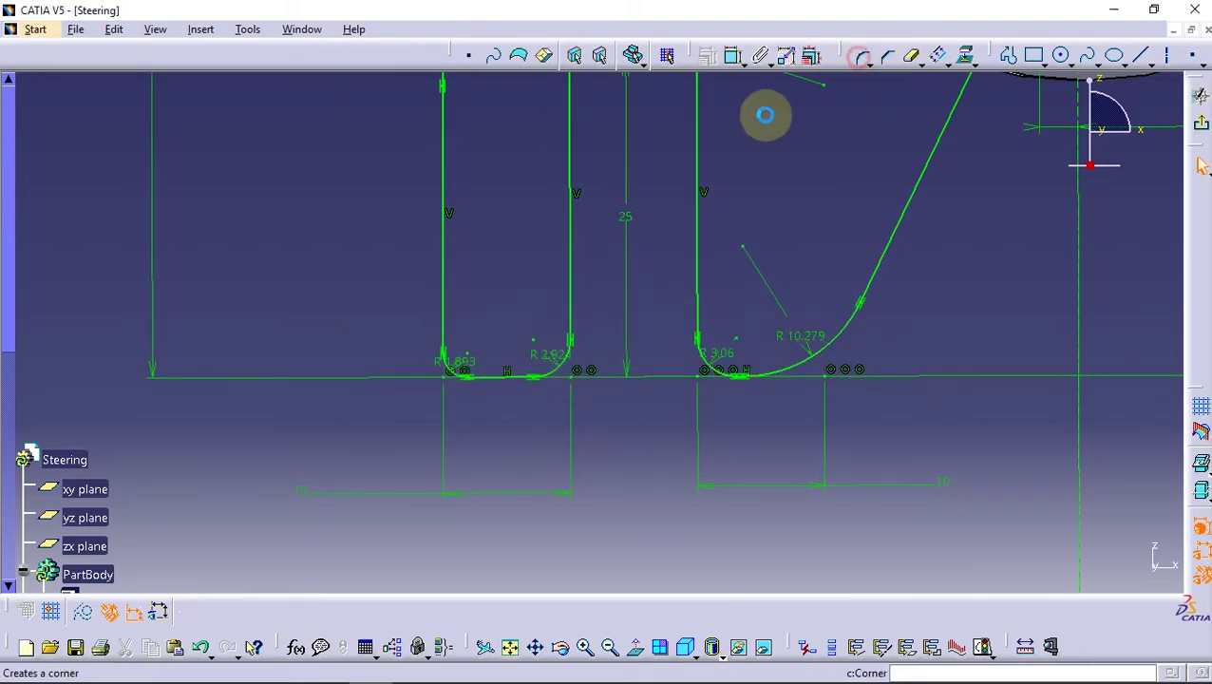
- Change the four corner radii (1.893, 2.924, 3.06, 10.279) to 4 mm each
left_click(472, 370)
double_click(379, 419)
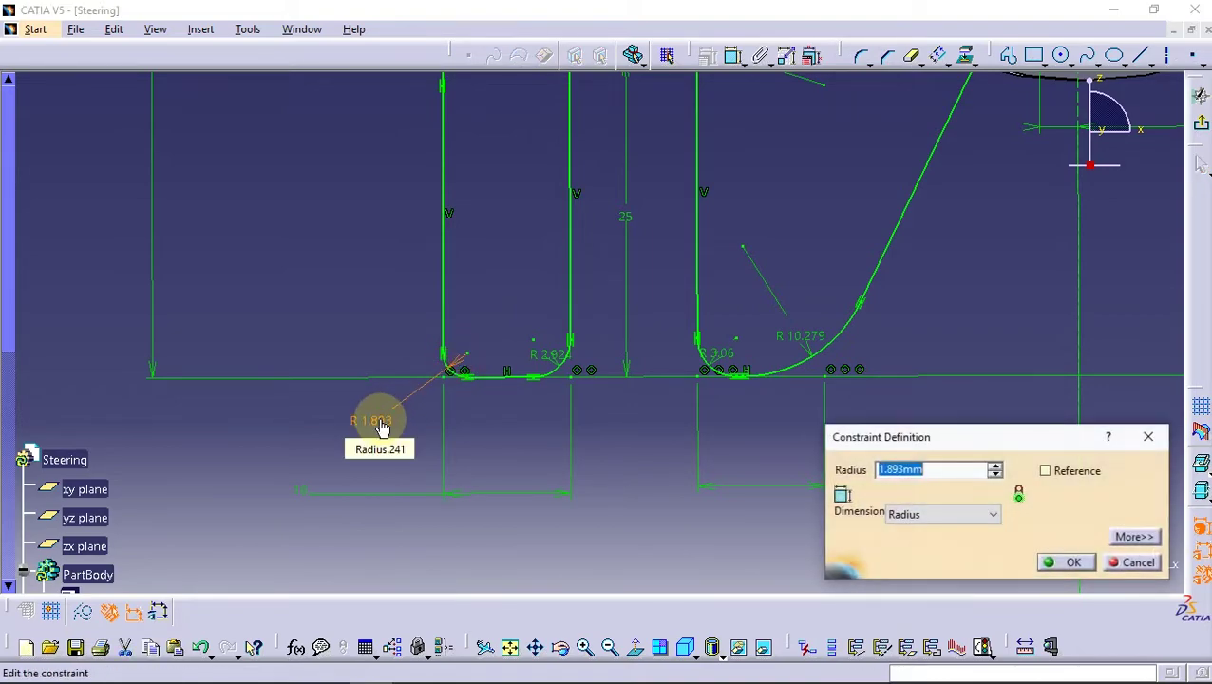
type("4")
key("Return")
left_click(558, 365)
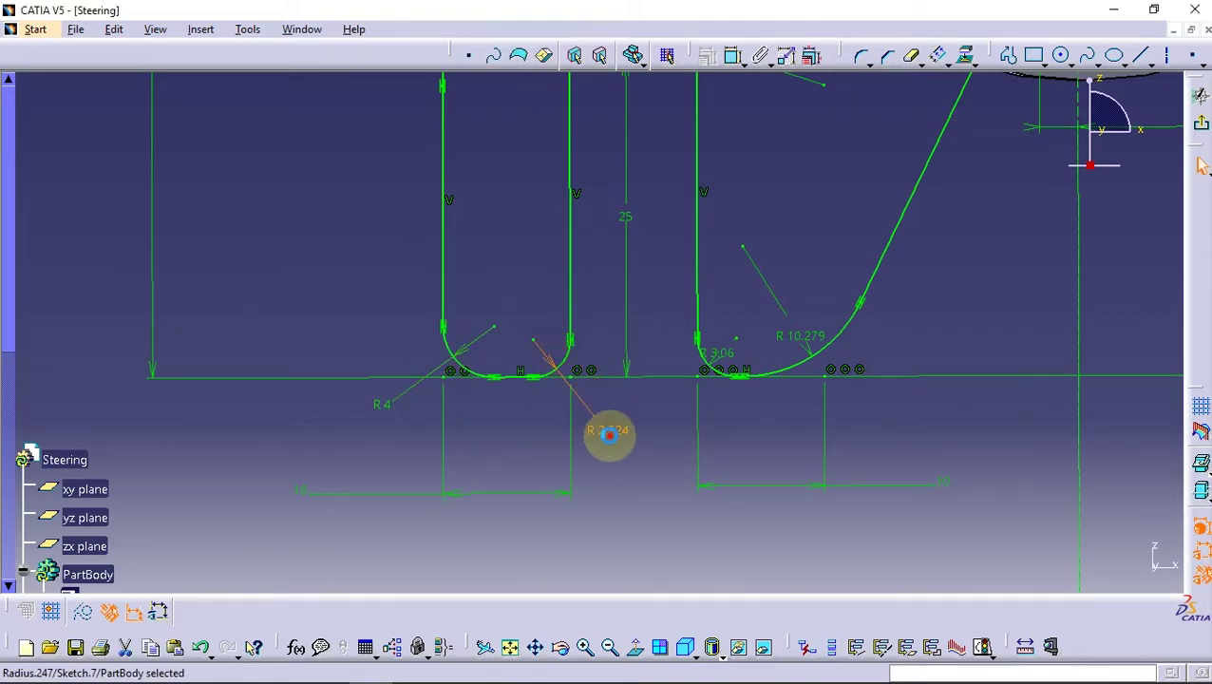
double_click(608, 433)
type("4")
key("Return")
left_click(720, 354)
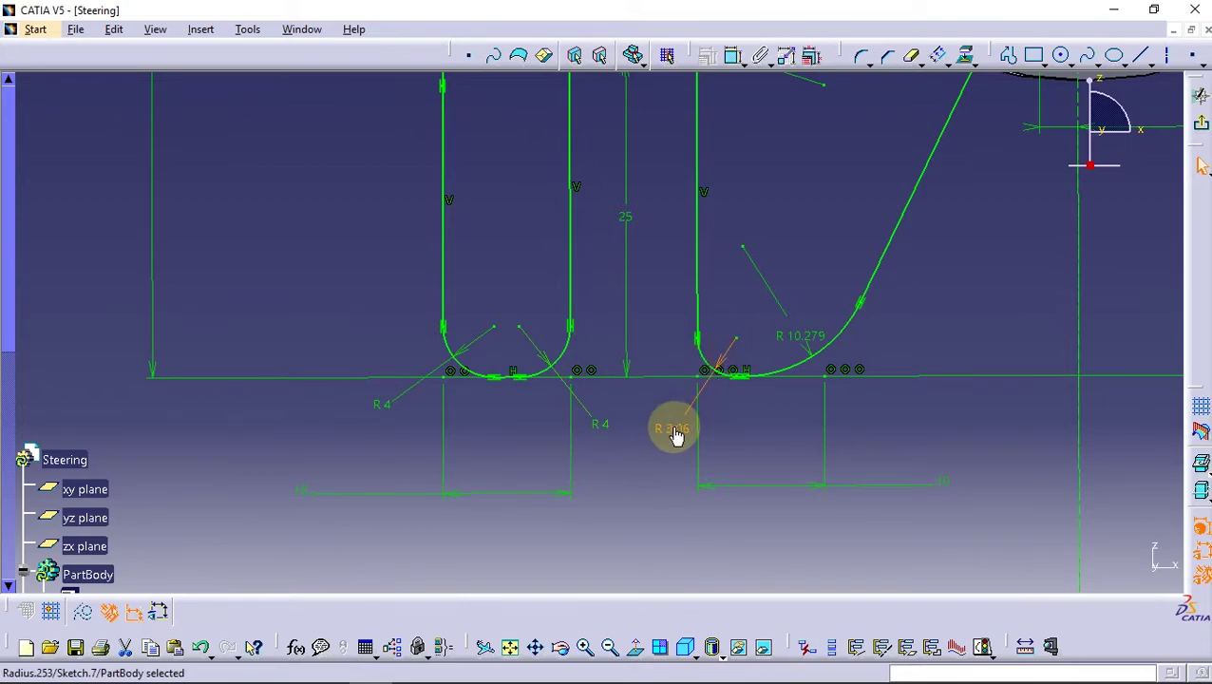
double_click(674, 432)
type("4mm")
key("Return")
left_click(808, 334)
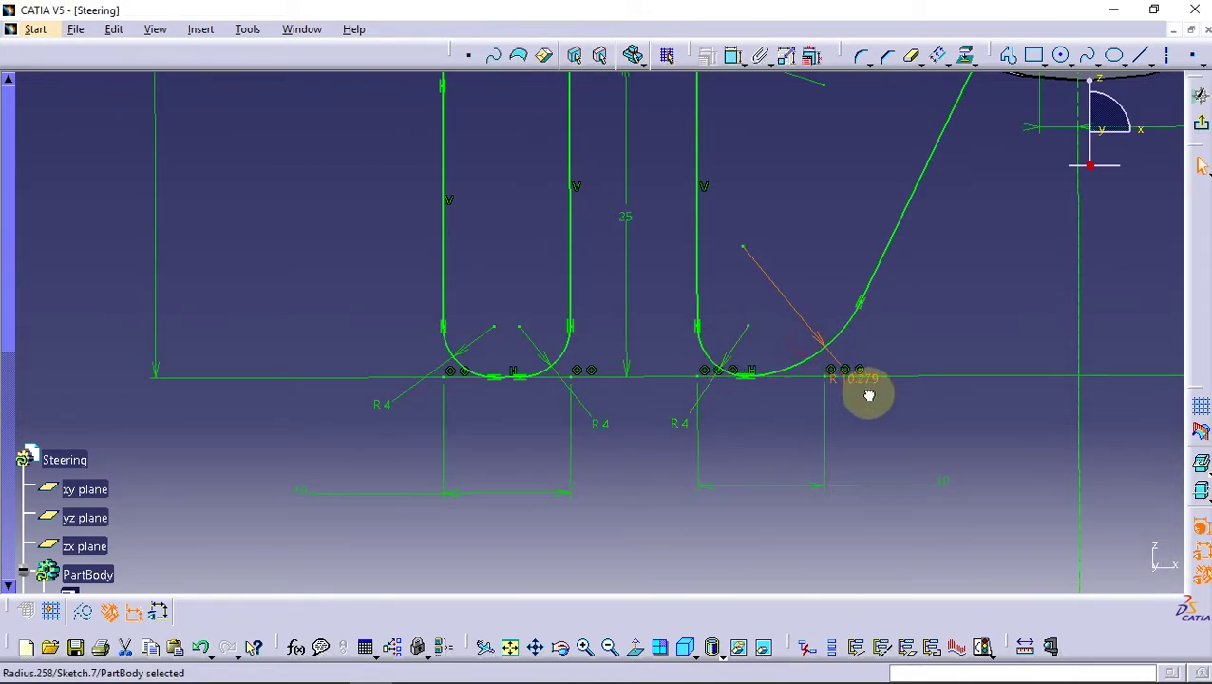
double_click(890, 407)
type("4")
key("Return")
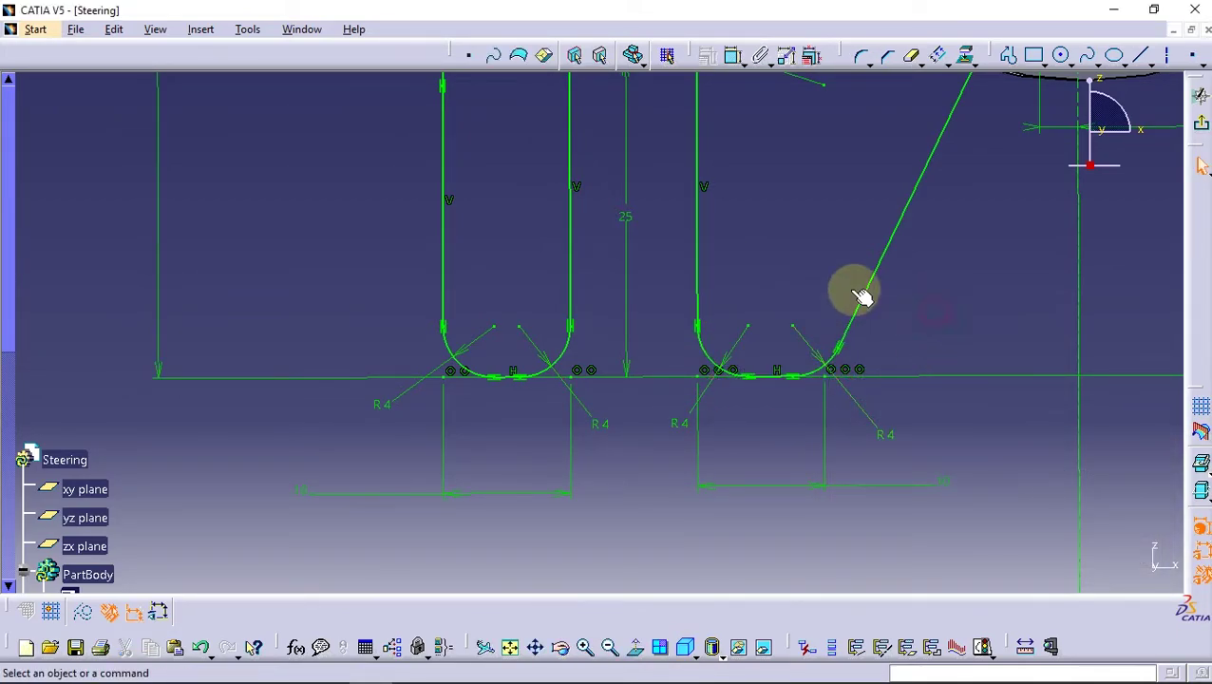
- Reframe the finished sketch and exit to the 3D part
mouse_move(852, 293)
middle_mouse_down()
mouse_move(794, 352)
mouse_move(625, 208)
mouse_move(725, 469)
mouse_move(728, 521)
mouse_move(718, 446)
mouse_move(722, 466)
mouse_move(664, 499)
mouse_move(770, 490)
middle_mouse_up()
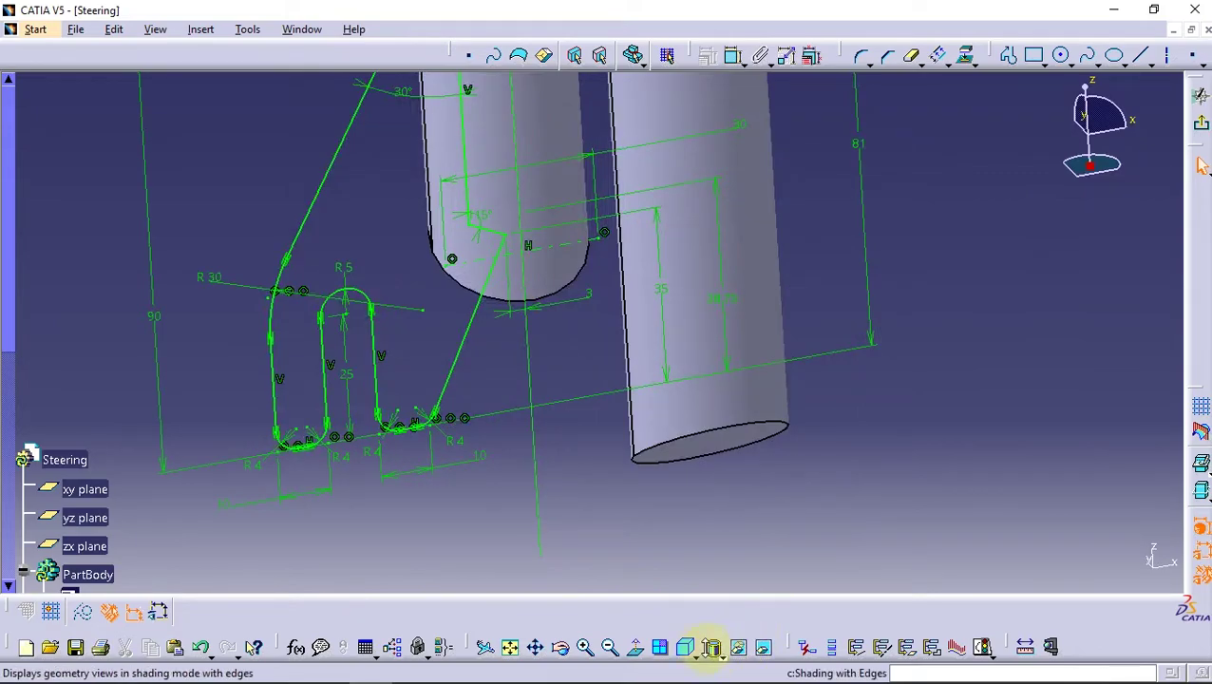
left_click(635, 647)
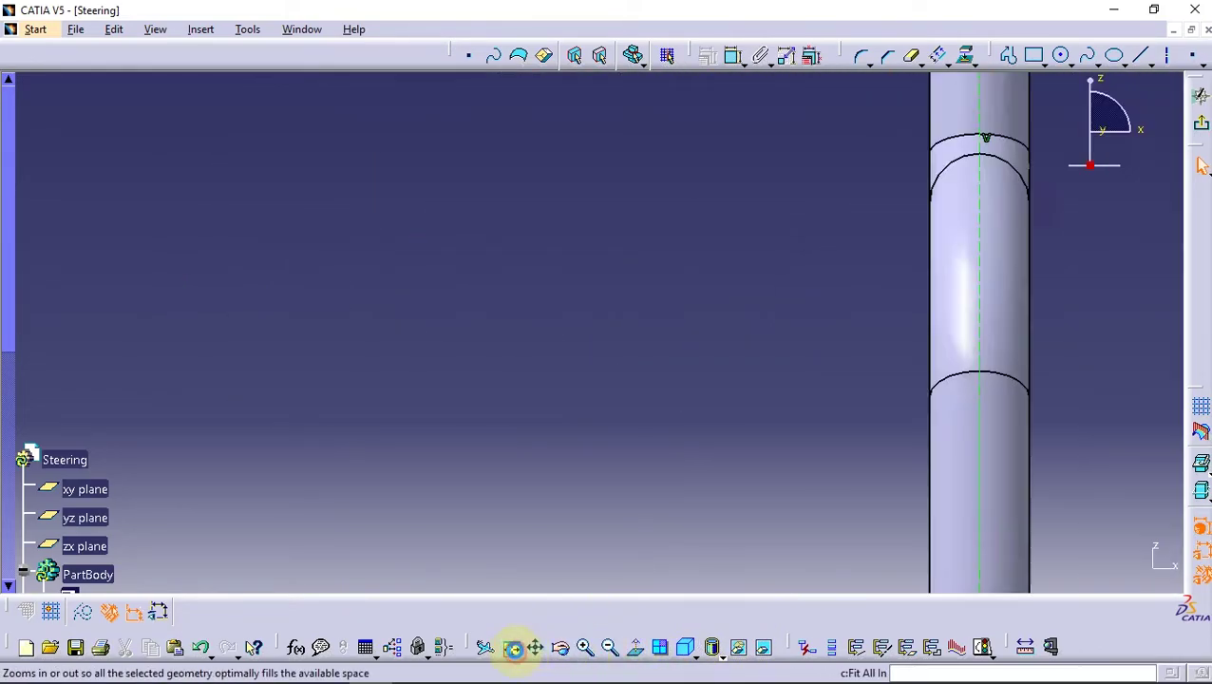
left_click(513, 647)
mouse_move(658, 530)
middle_mouse_down()
mouse_move(590, 522)
mouse_move(649, 262)
mouse_move(697, 301)
mouse_move(725, 252)
mouse_move(638, 303)
mouse_move(622, 338)
middle_mouse_up()
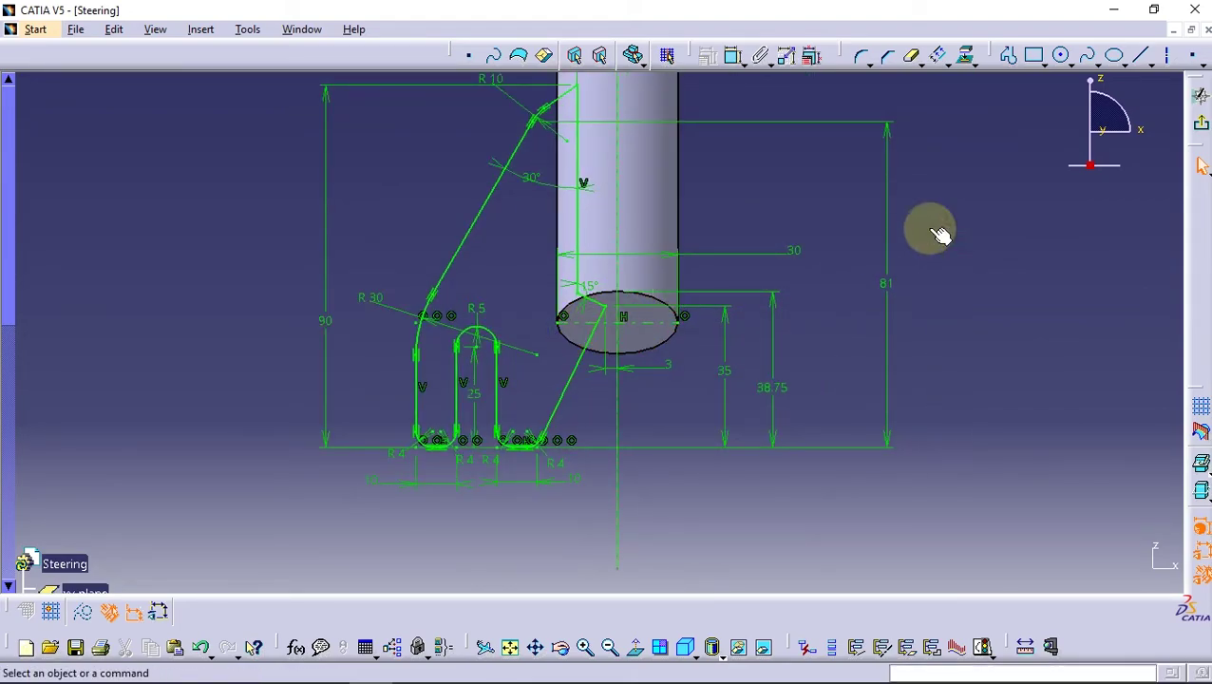
mouse_move(600, 434)
middle_mouse_down()
mouse_move(589, 319)
mouse_move(526, 363)
mouse_move(593, 271)
mouse_move(647, 276)
mouse_move(631, 335)
mouse_move(590, 234)
mouse_move(606, 238)
mouse_move(514, 287)
mouse_move(400, 314)
mouse_move(397, 331)
mouse_move(693, 351)
mouse_move(674, 346)
mouse_move(674, 482)
mouse_move(622, 544)
mouse_move(655, 163)
mouse_move(844, 606)
mouse_move(871, 581)
middle_mouse_up()
mouse_move(335, 307)
middle_mouse_down()
mouse_move(368, 365)
mouse_move(198, 368)
middle_mouse_up()
mouse_move(904, 320)
middle_mouse_down()
mouse_move(929, 333)
mouse_move(682, 344)
mouse_move(596, 235)
mouse_move(749, 308)
mouse_move(514, 322)
mouse_move(769, 300)
mouse_move(803, 383)
middle_mouse_up()
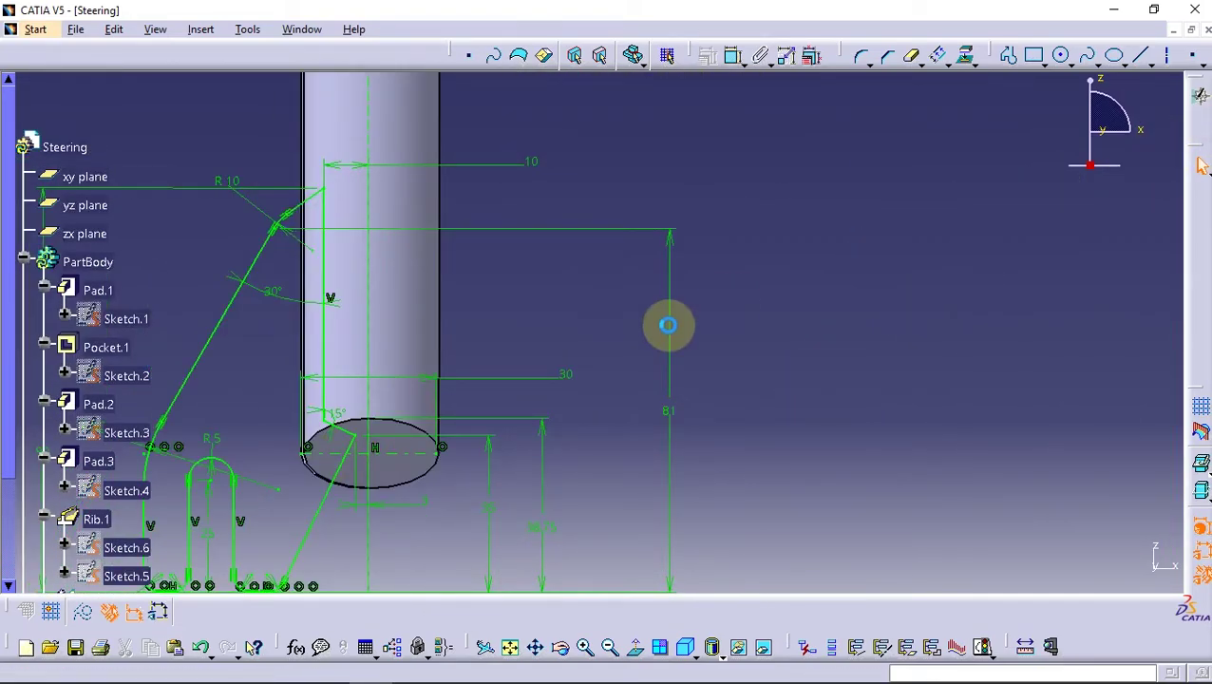
left_click(666, 325)
- Pad Sketch.7 by 4 mm to form a thin dropout plate on the left fork leg
left_click(514, 647)
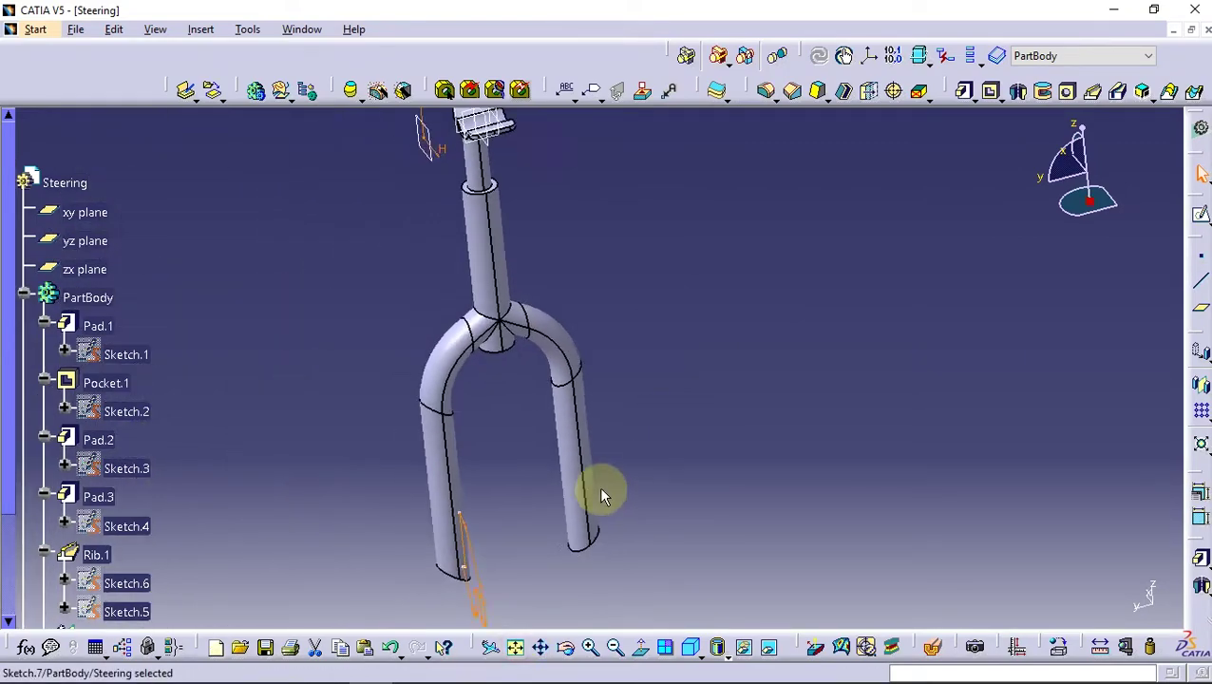
mouse_move(600, 492)
middle_mouse_down()
mouse_move(617, 506)
mouse_move(617, 463)
mouse_move(583, 457)
mouse_move(692, 433)
mouse_move(709, 479)
mouse_move(691, 425)
middle_mouse_up()
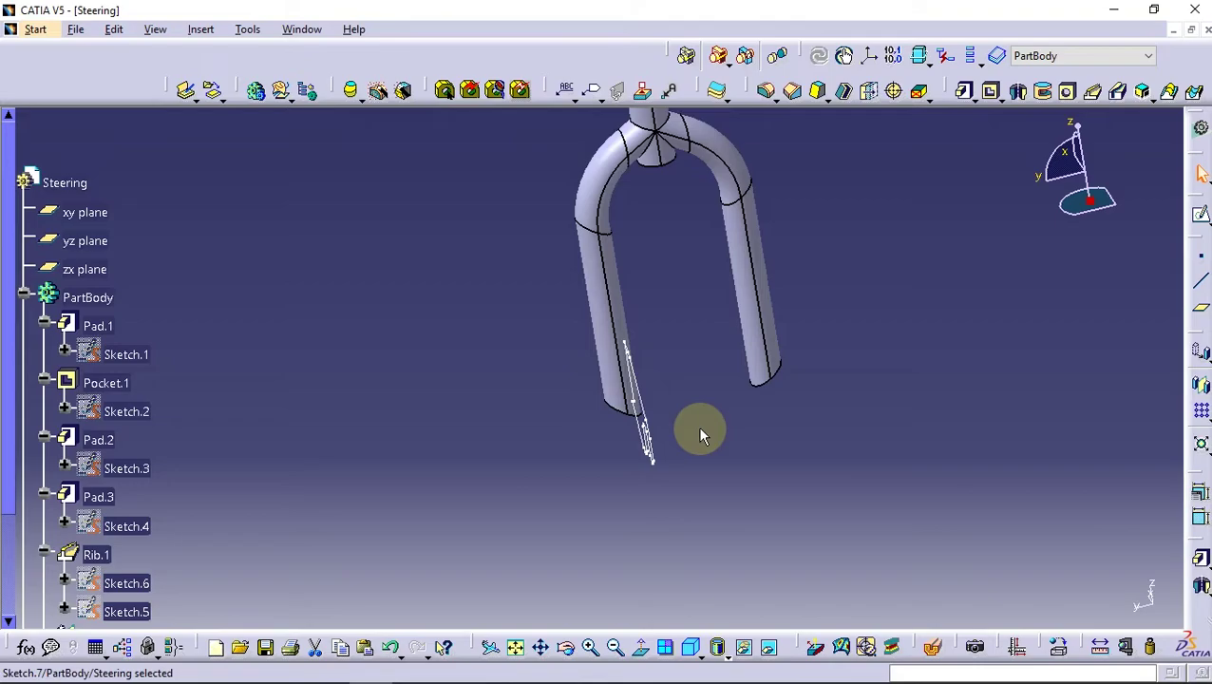
left_click(964, 90)
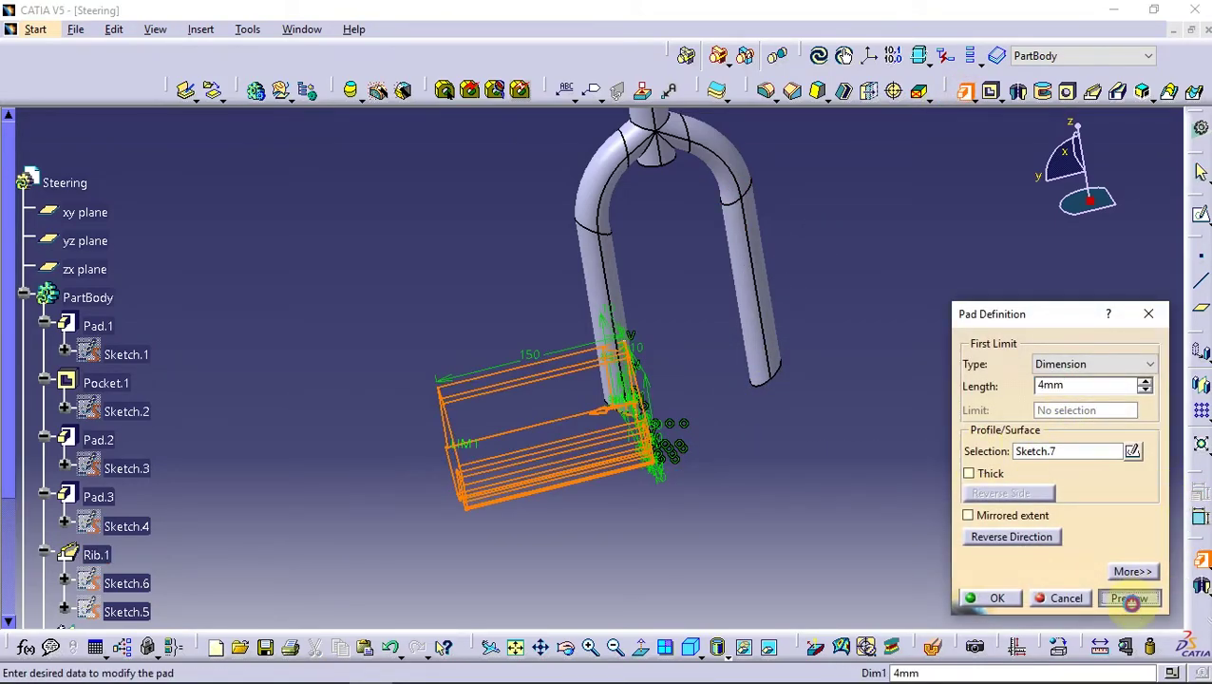
left_click(1131, 601)
mouse_move(687, 495)
middle_mouse_down()
mouse_move(671, 427)
mouse_move(839, 427)
mouse_move(561, 465)
mouse_move(533, 453)
mouse_move(562, 466)
middle_mouse_up()
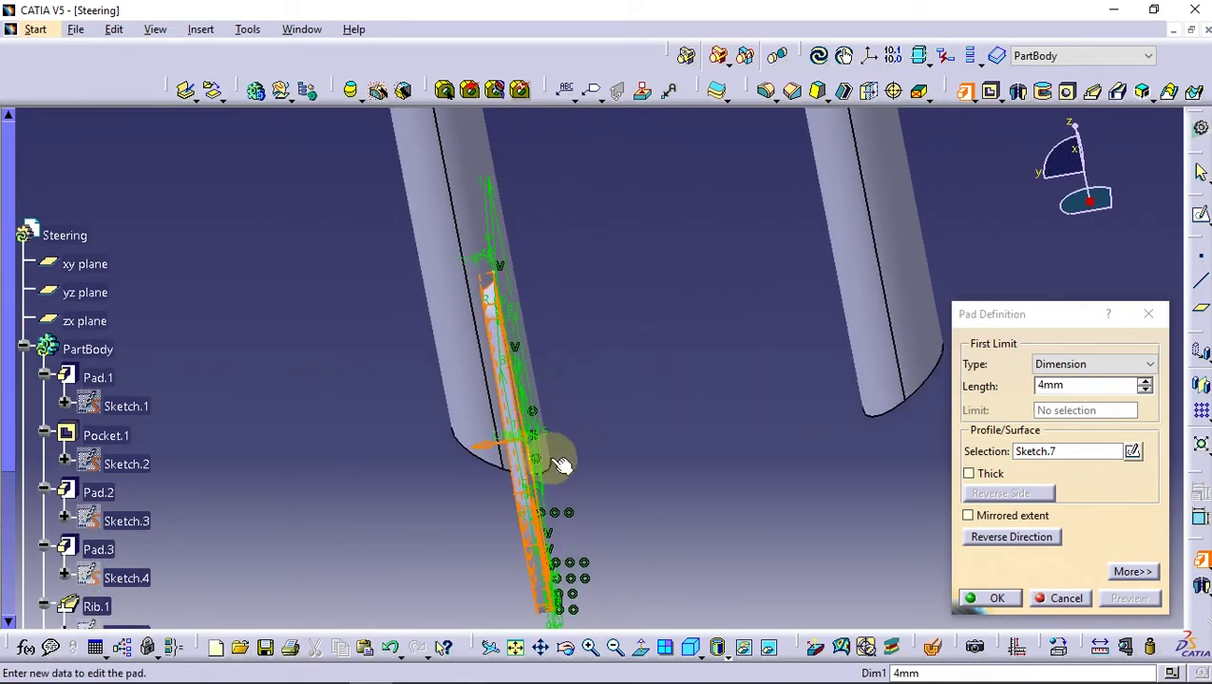
left_click(988, 599)
mouse_move(471, 488)
middle_mouse_down()
mouse_move(400, 506)
mouse_move(740, 425)
mouse_move(549, 465)
mouse_move(667, 361)
mouse_move(661, 376)
mouse_move(488, 398)
mouse_move(517, 453)
mouse_move(801, 340)
middle_mouse_up()
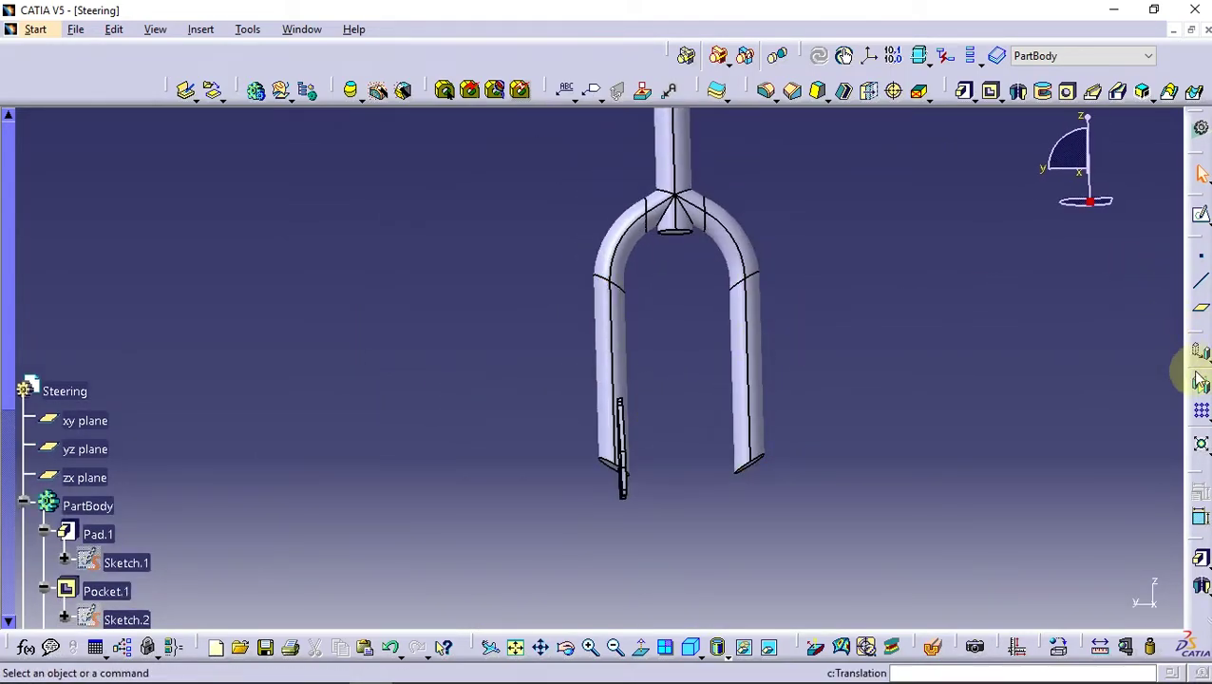
- Mirror Pad.4 across the ZX plane onto the other fork leg
right_click(995, 501)
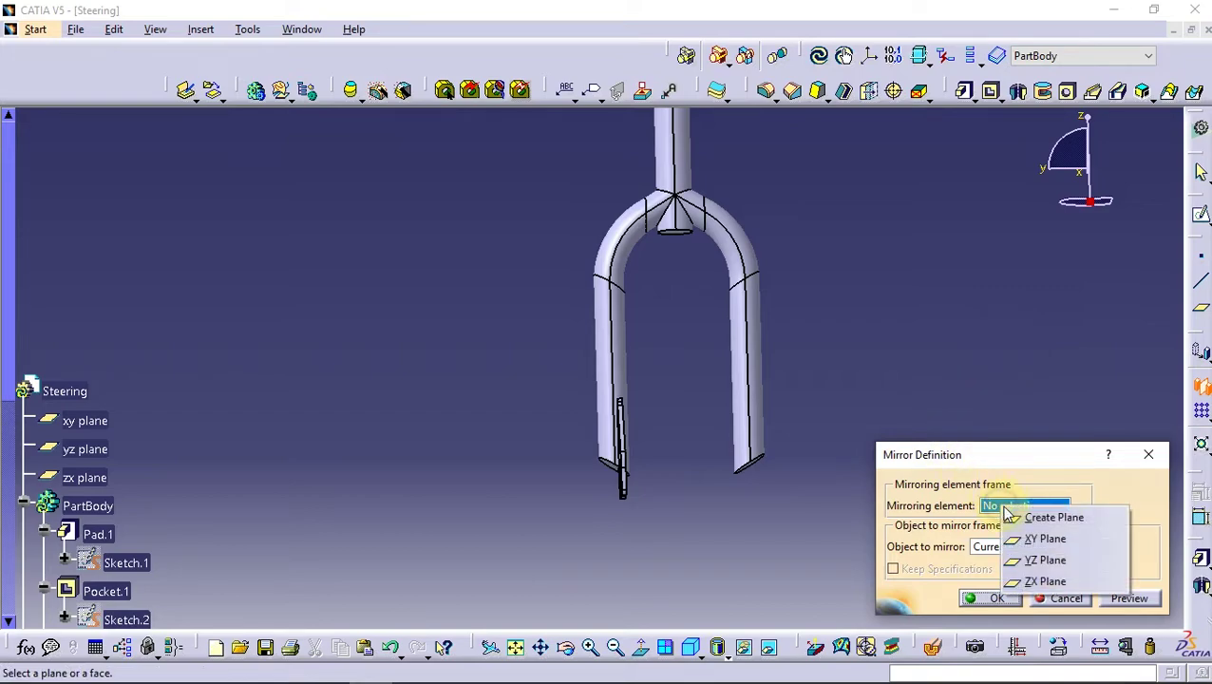
left_click(1041, 576)
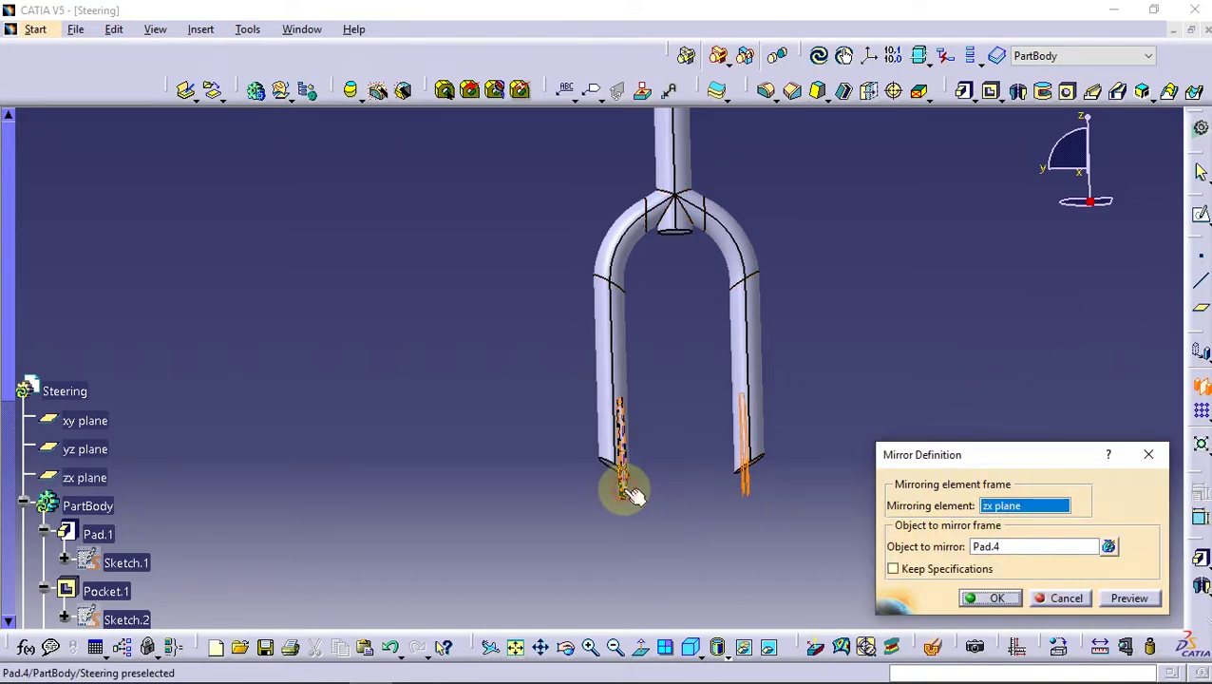
left_click(993, 600)
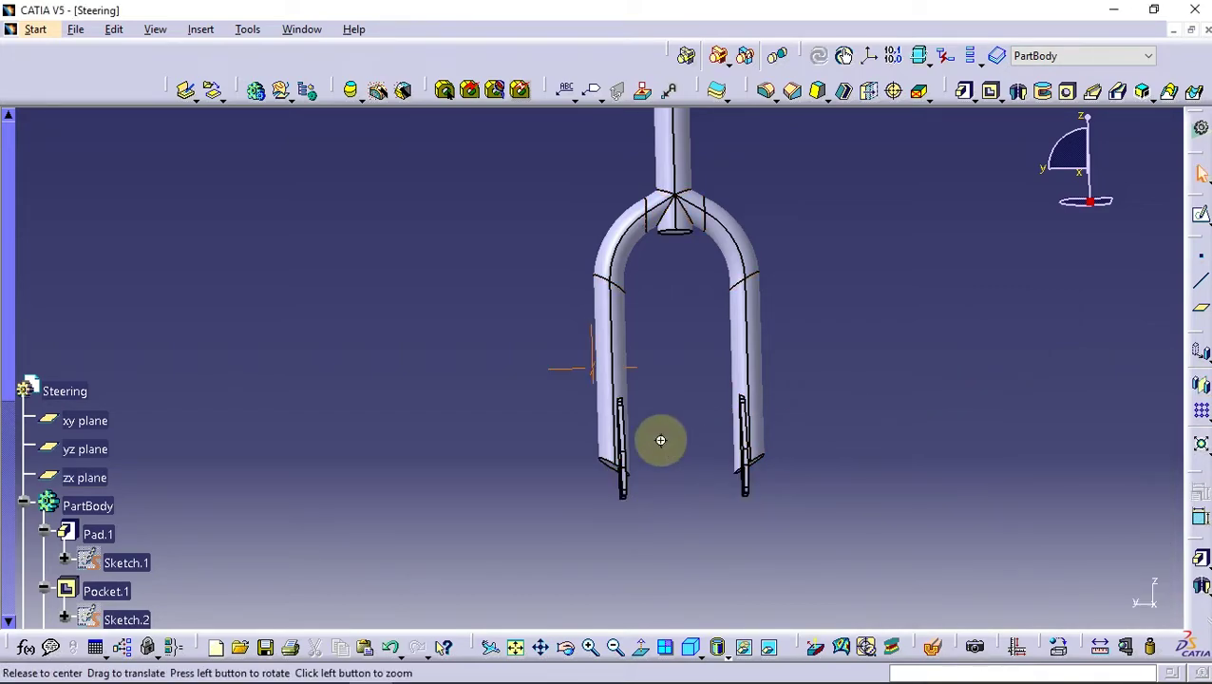
mouse_move(661, 440)
middle_mouse_down()
mouse_move(711, 481)
mouse_move(690, 392)
mouse_move(722, 424)
mouse_move(782, 373)
mouse_move(771, 340)
mouse_move(769, 441)
middle_mouse_up()
mouse_move(549, 371)
middle_mouse_down()
mouse_move(576, 473)
mouse_move(614, 479)
mouse_move(682, 319)
mouse_move(609, 351)
mouse_move(617, 294)
middle_mouse_up()
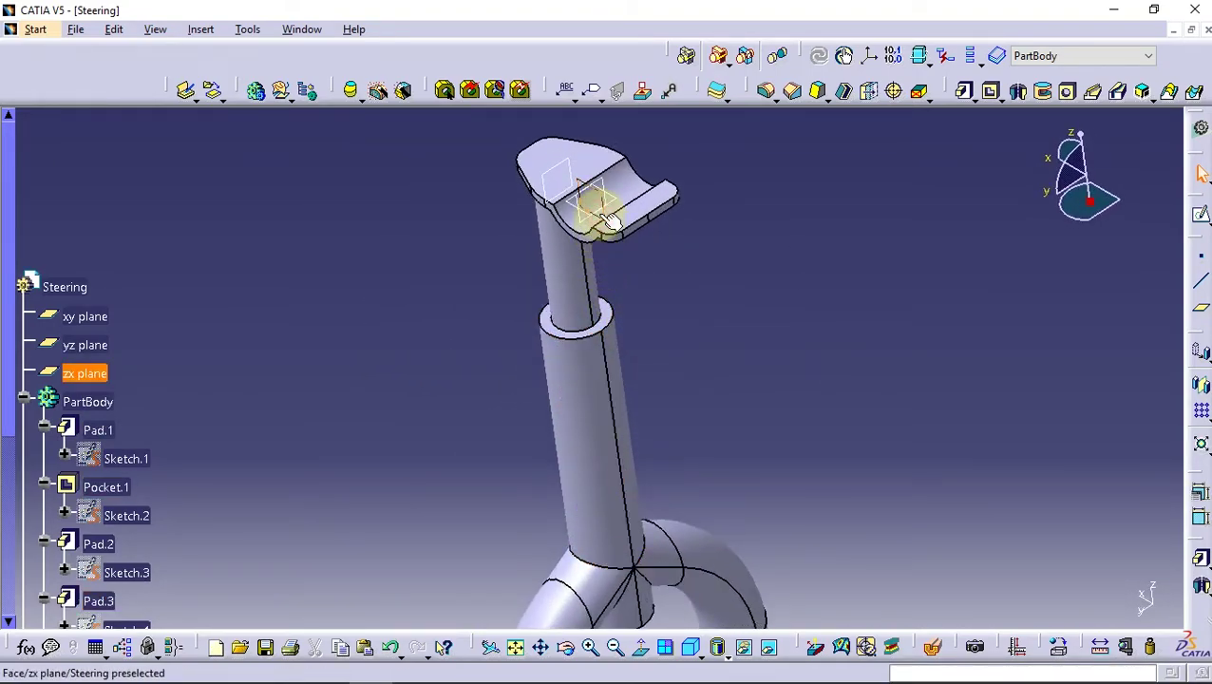
- Sketch a circle of radius 12.5 mm on the zx plane above the curved cutout
left_click(1189, 224)
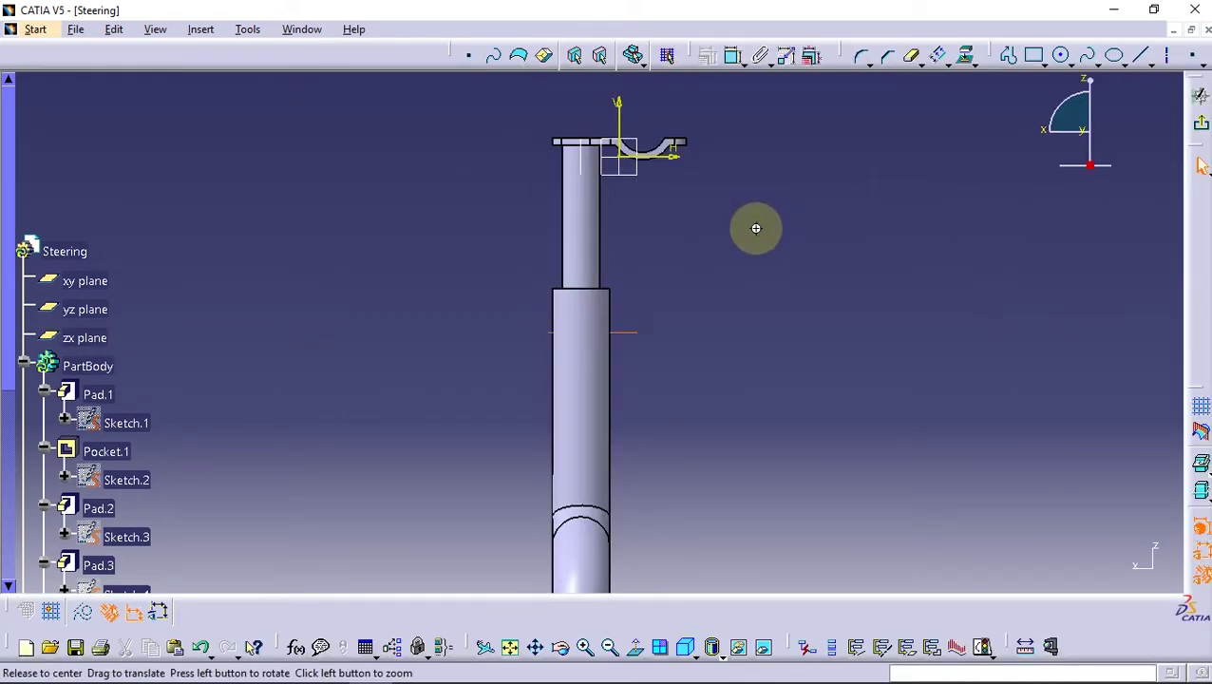
middle_click_drag(709, 294, 711, 275, "ctrl")
left_click(604, 221)
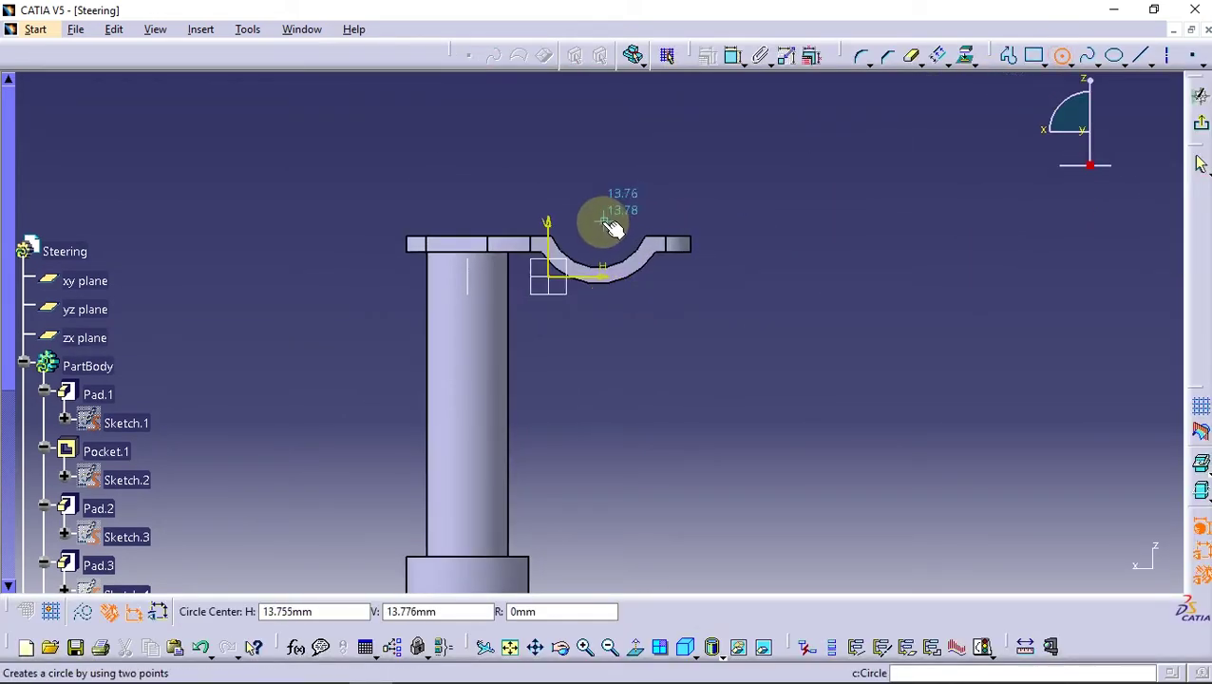
left_click(596, 184)
left_click(730, 54)
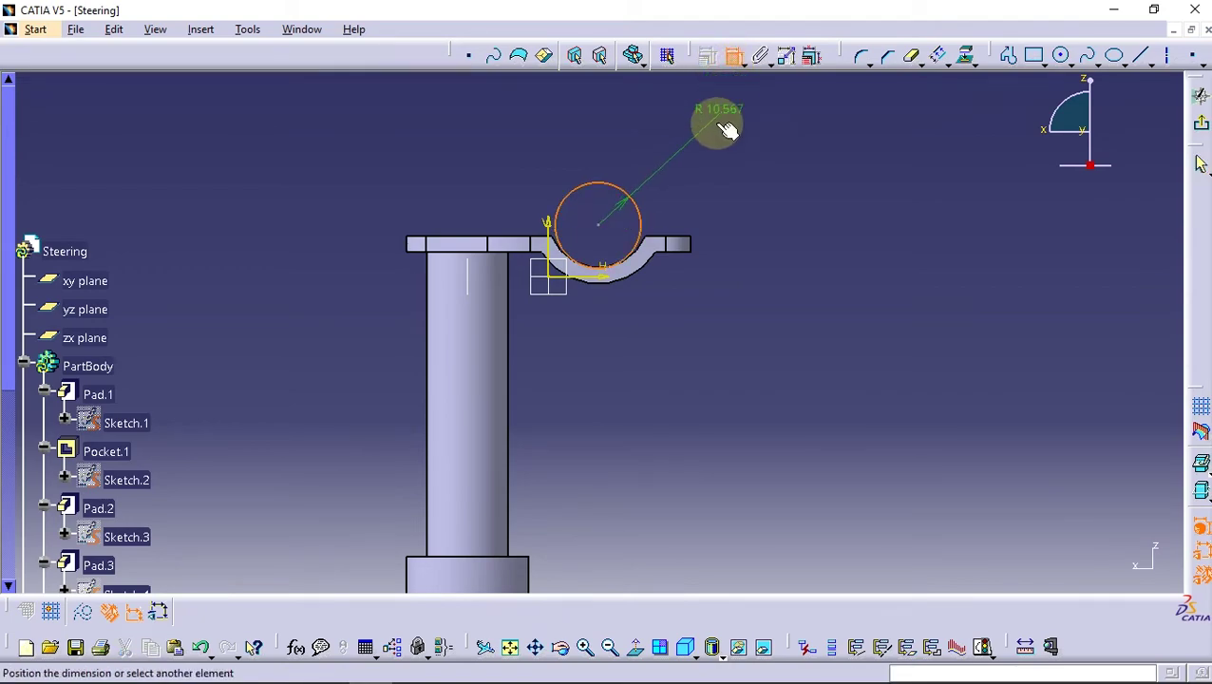
left_click(684, 157)
double_click(686, 154)
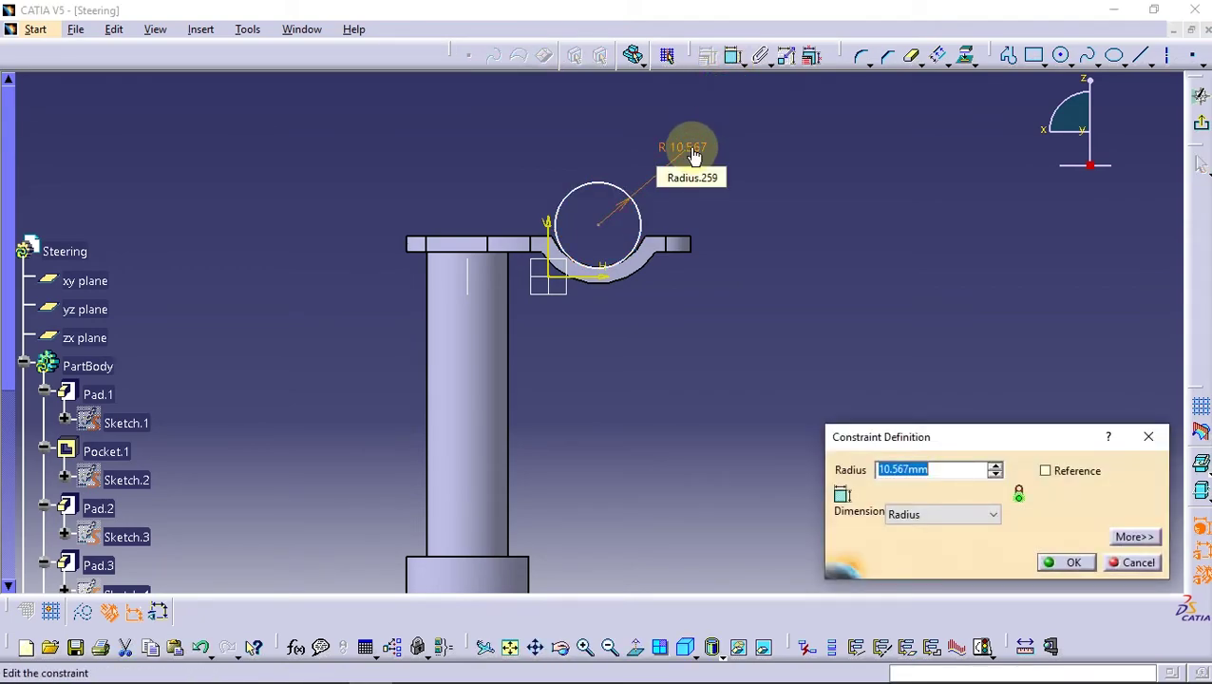
key("Return")
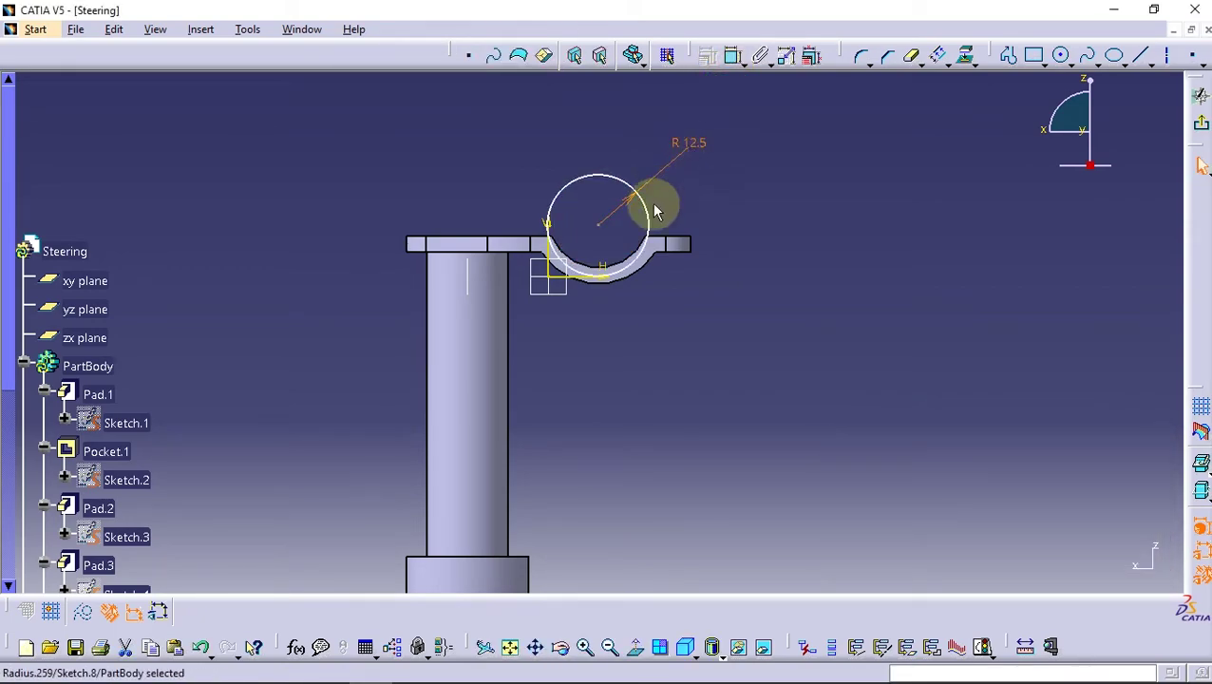
- Make the circle concentric with the pocket arc and exit the sketch
left_click(627, 269, "ctrl")
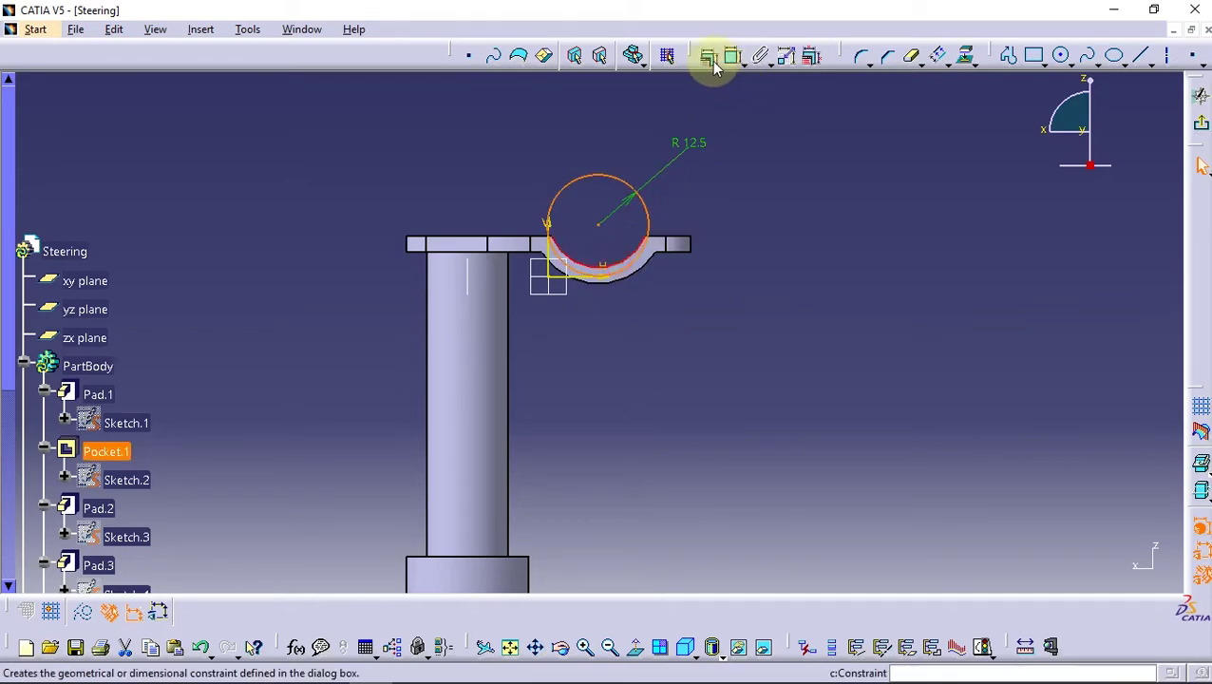
left_click(707, 55)
key("Return")
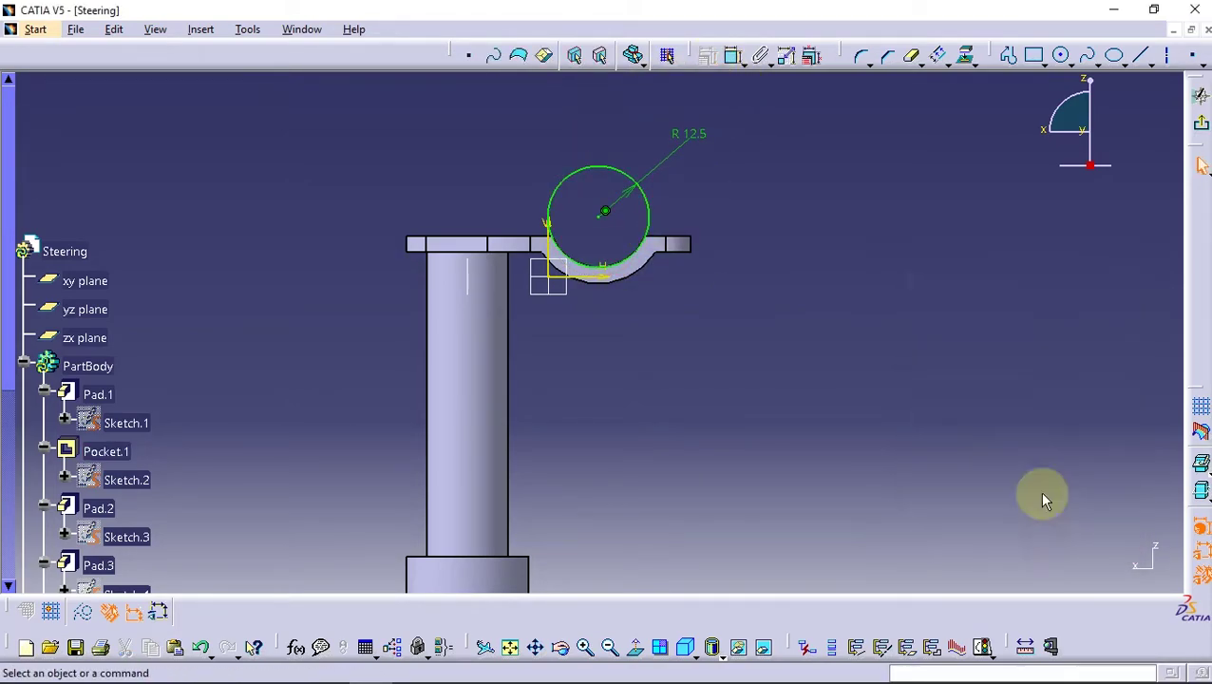
left_click(1202, 124)
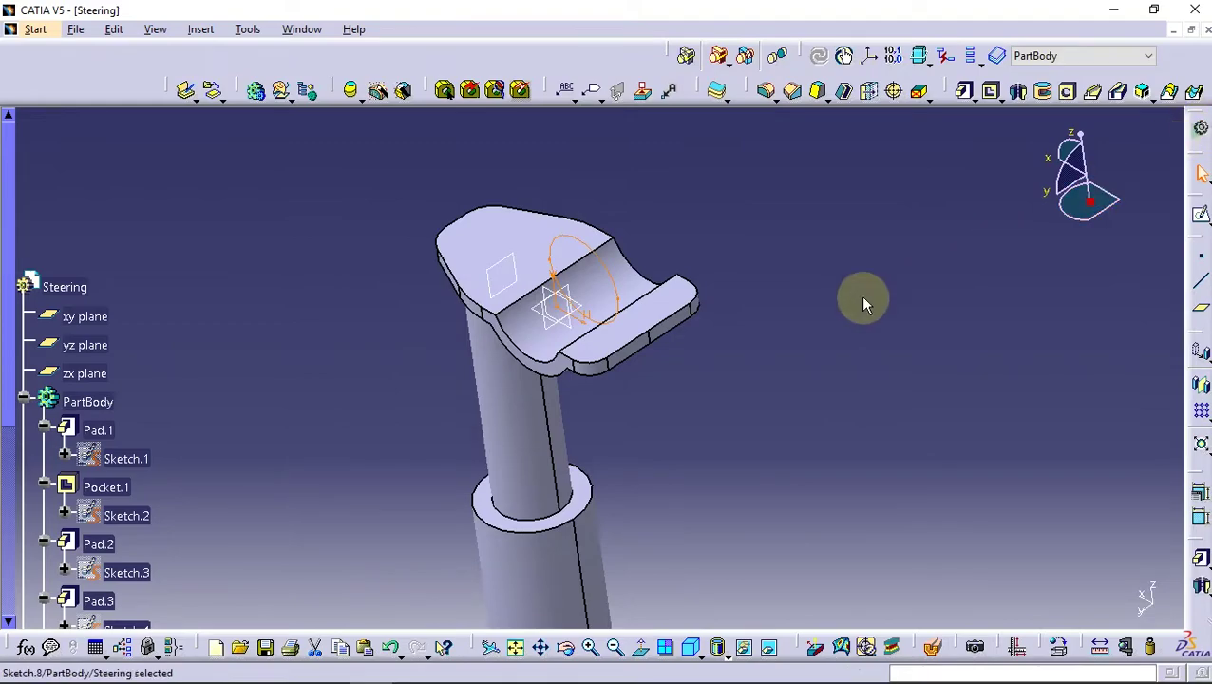
- Create Point.1 at the centre of the sketched circle
left_click(793, 318)
left_click(1197, 269)
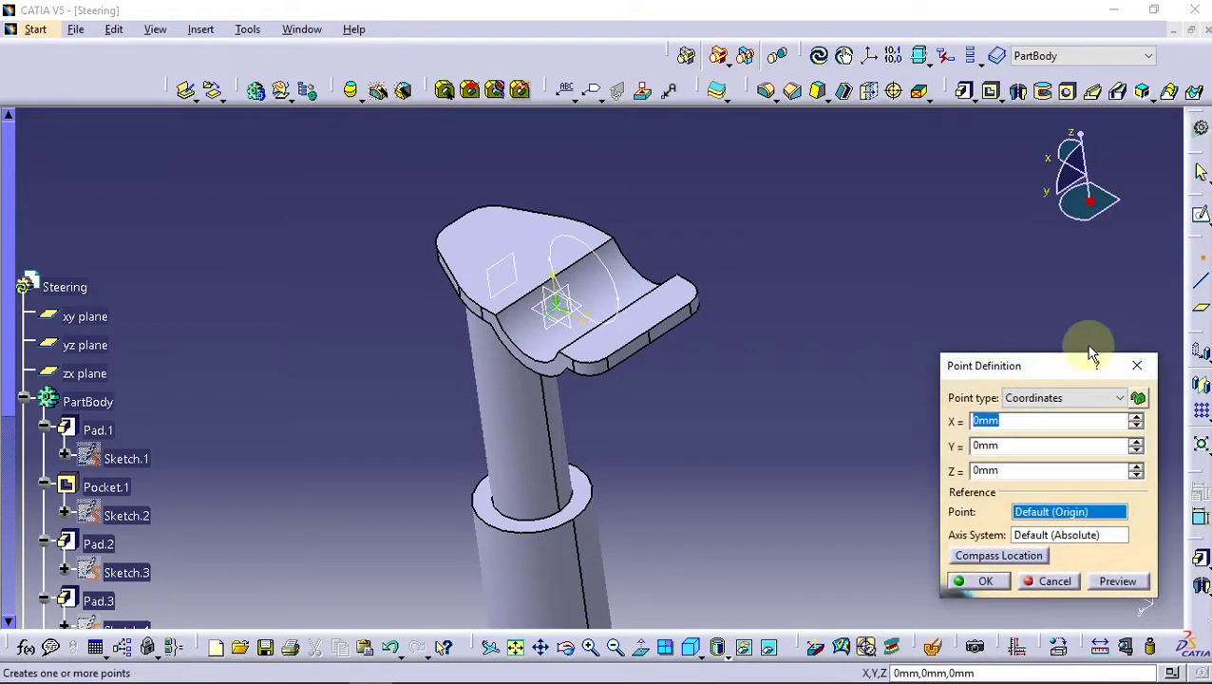
left_click(1119, 398)
left_click(1049, 471)
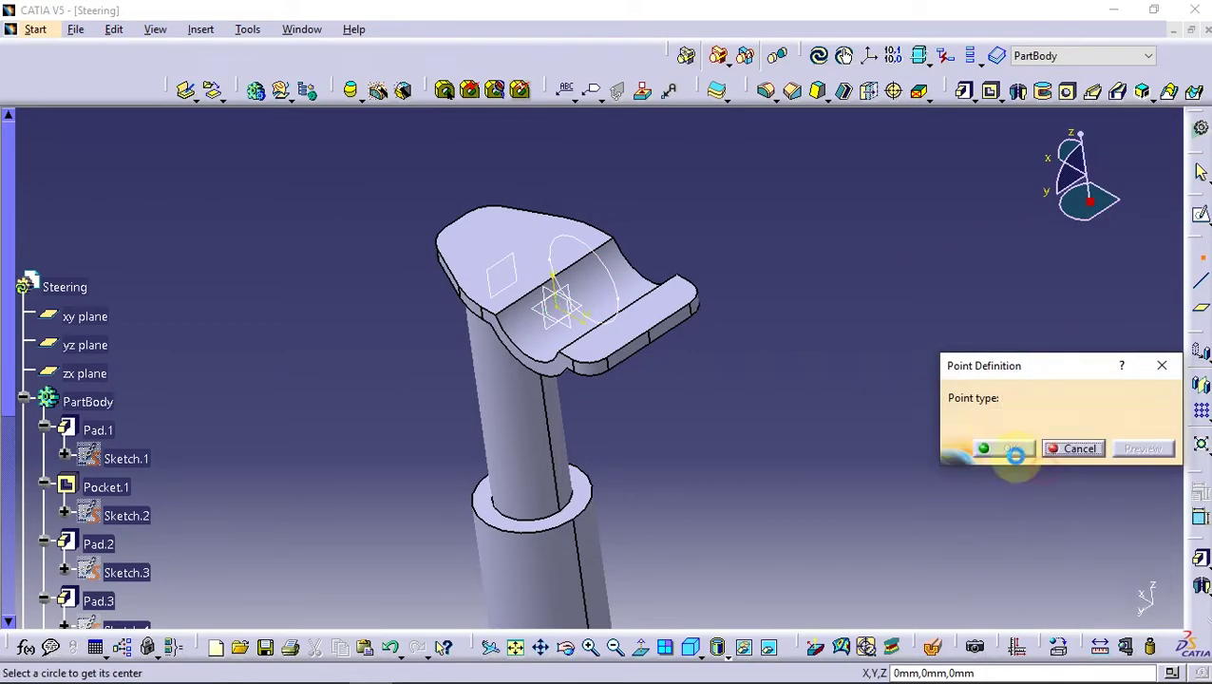
left_click(627, 287)
left_click(1004, 448)
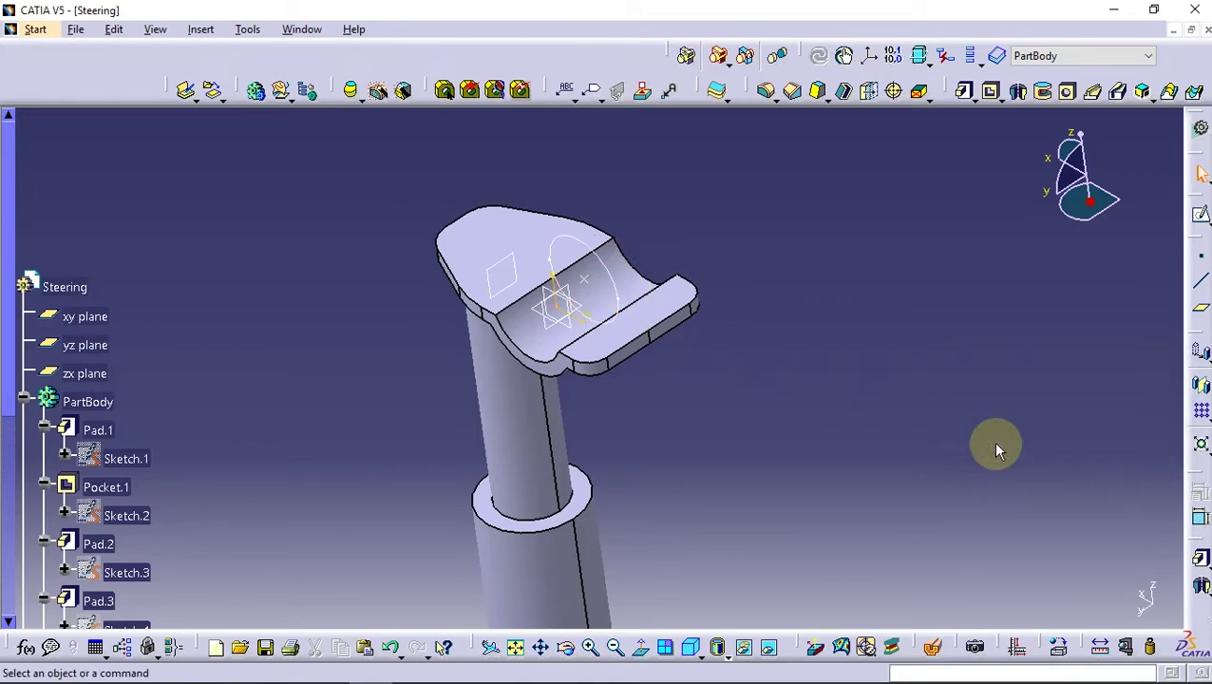
- Create a coordinates point at Y 67 mm from Point.1
left_click(1201, 258)
scroll(694, 445, "up", 2)
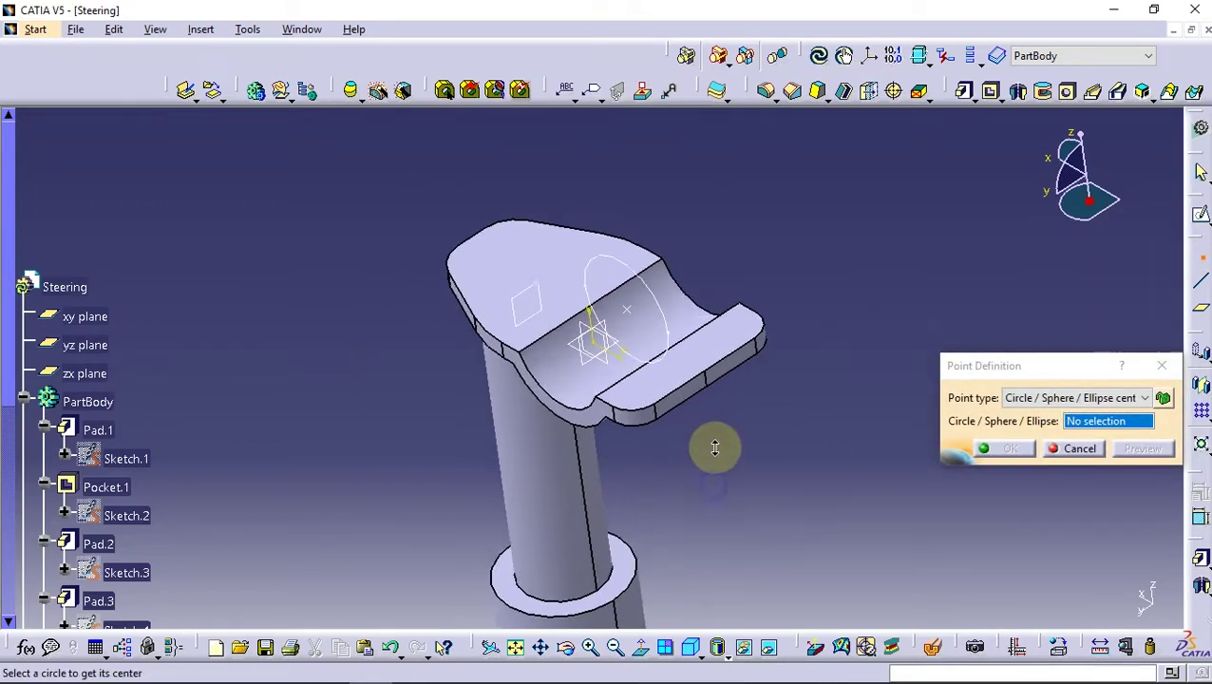
left_click(1118, 399)
left_click(1072, 416)
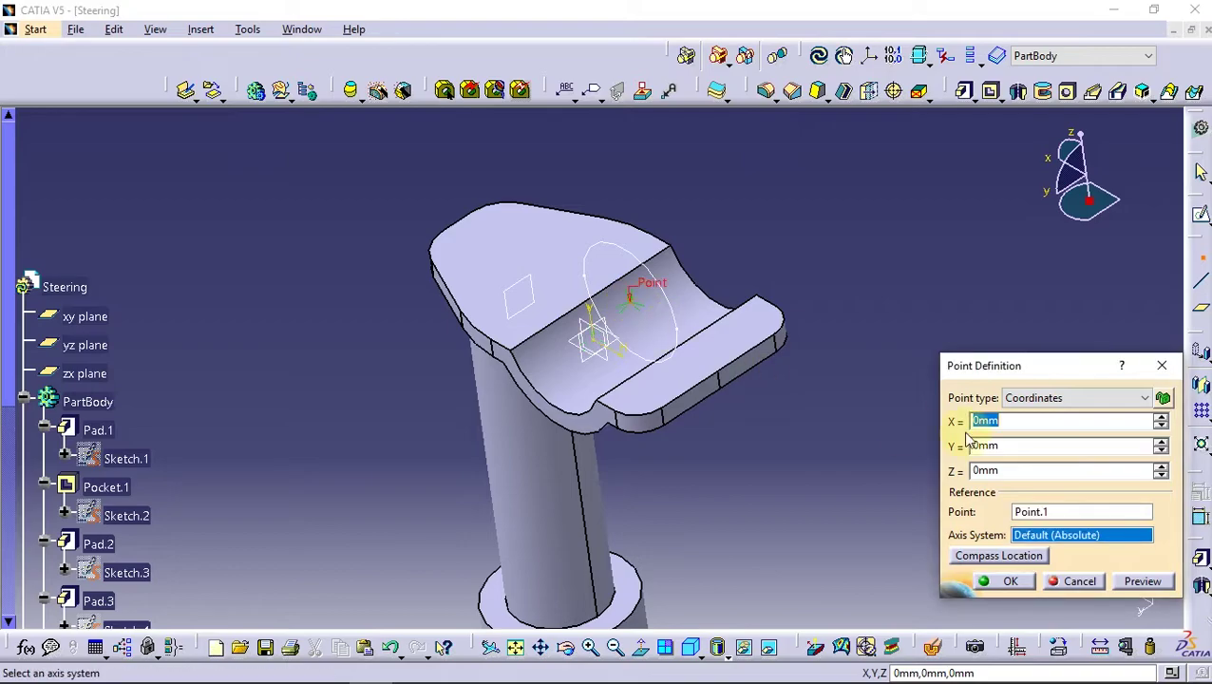
left_click(1011, 445)
type("67")
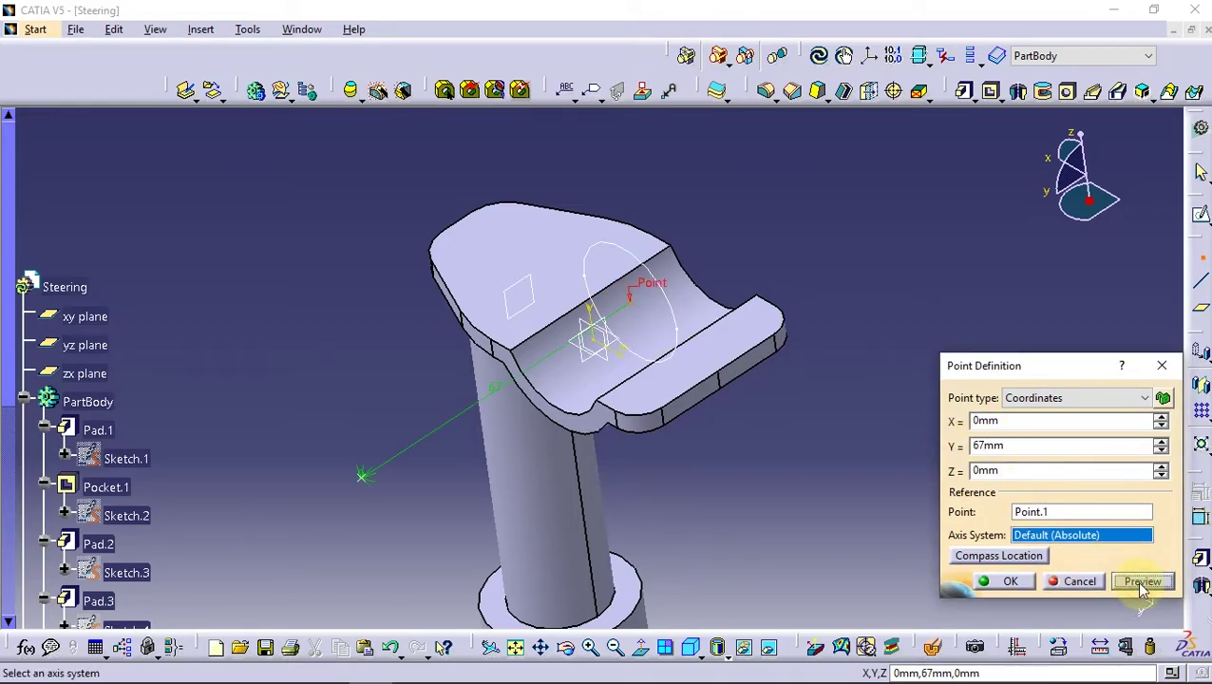
left_click(1002, 583)
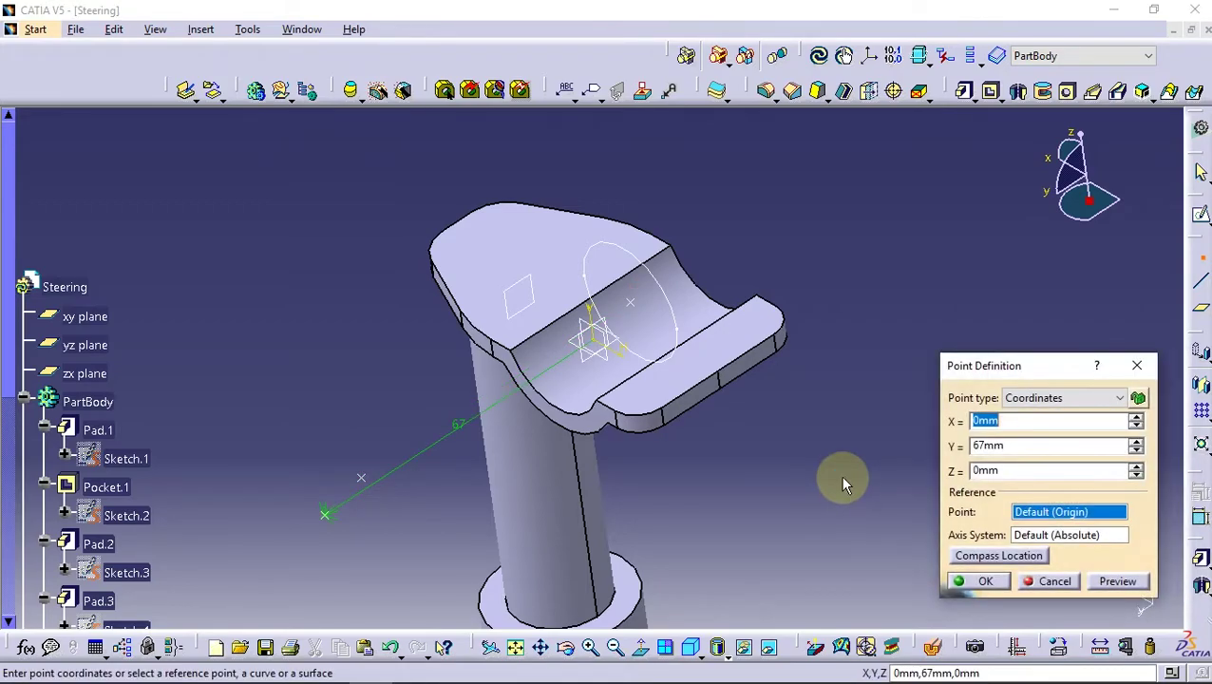
mouse_move(460, 514)
middle_mouse_down()
mouse_move(388, 399)
mouse_move(349, 406)
mouse_move(555, 463)
mouse_move(543, 403)
middle_mouse_up()
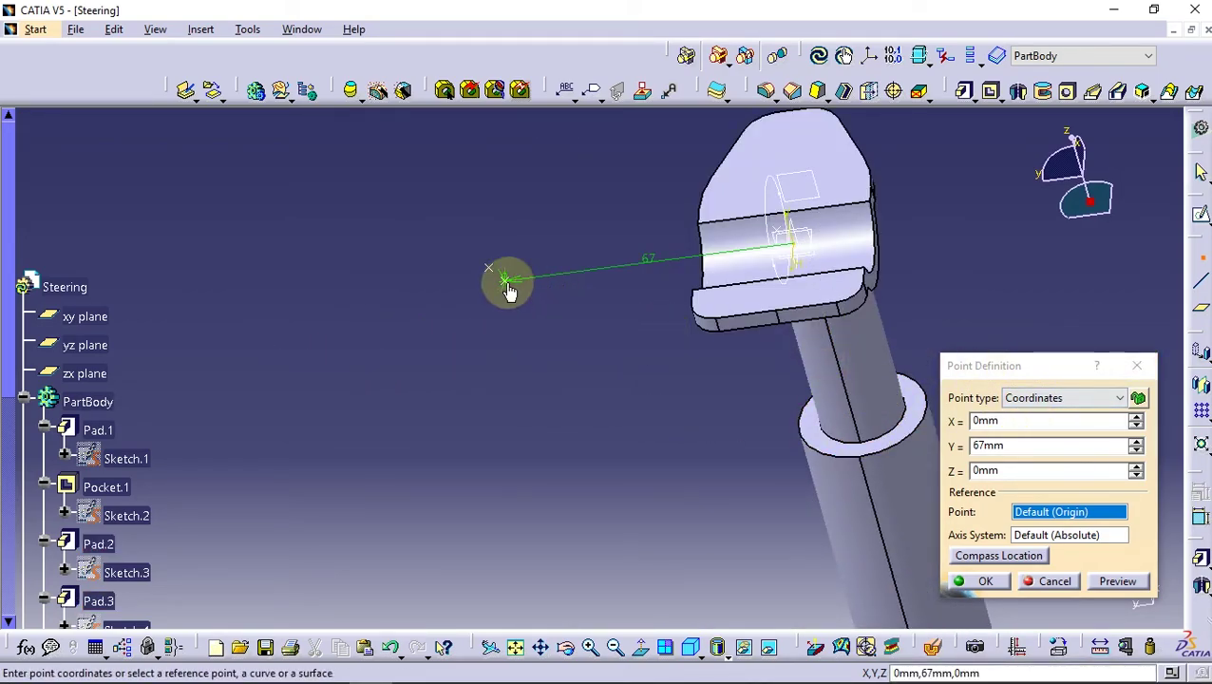
- Create a point at X 29, Y 56, Z 107.5 mm relative to Point.2
left_click(1137, 365)
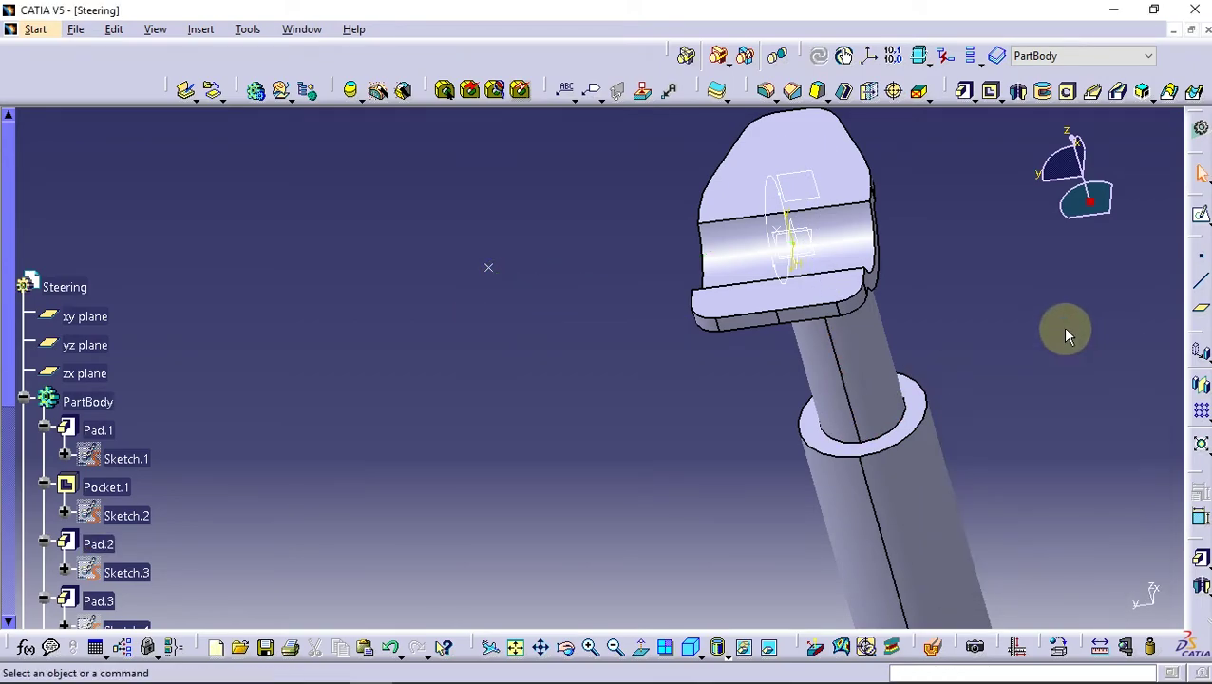
left_click(498, 269)
type("107.5")
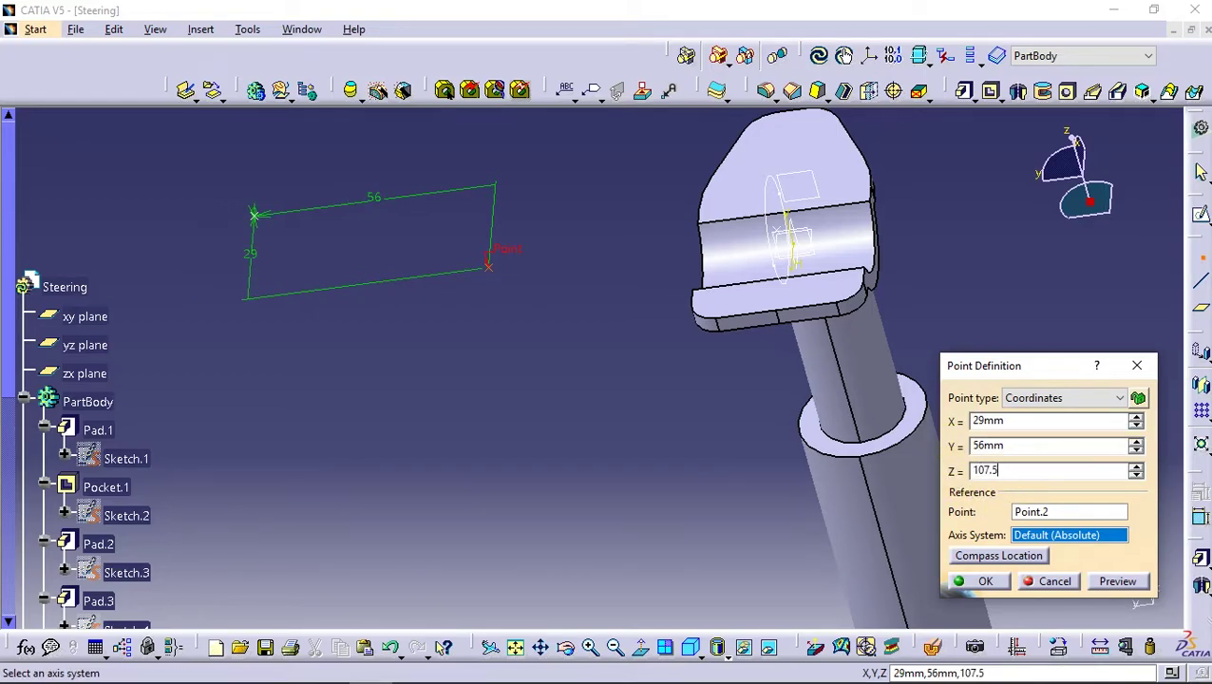
mouse_move(520, 355)
middle_mouse_down()
mouse_move(541, 406)
mouse_move(772, 370)
mouse_move(650, 406)
mouse_move(648, 505)
mouse_move(665, 489)
mouse_move(657, 482)
mouse_move(817, 523)
middle_mouse_up()
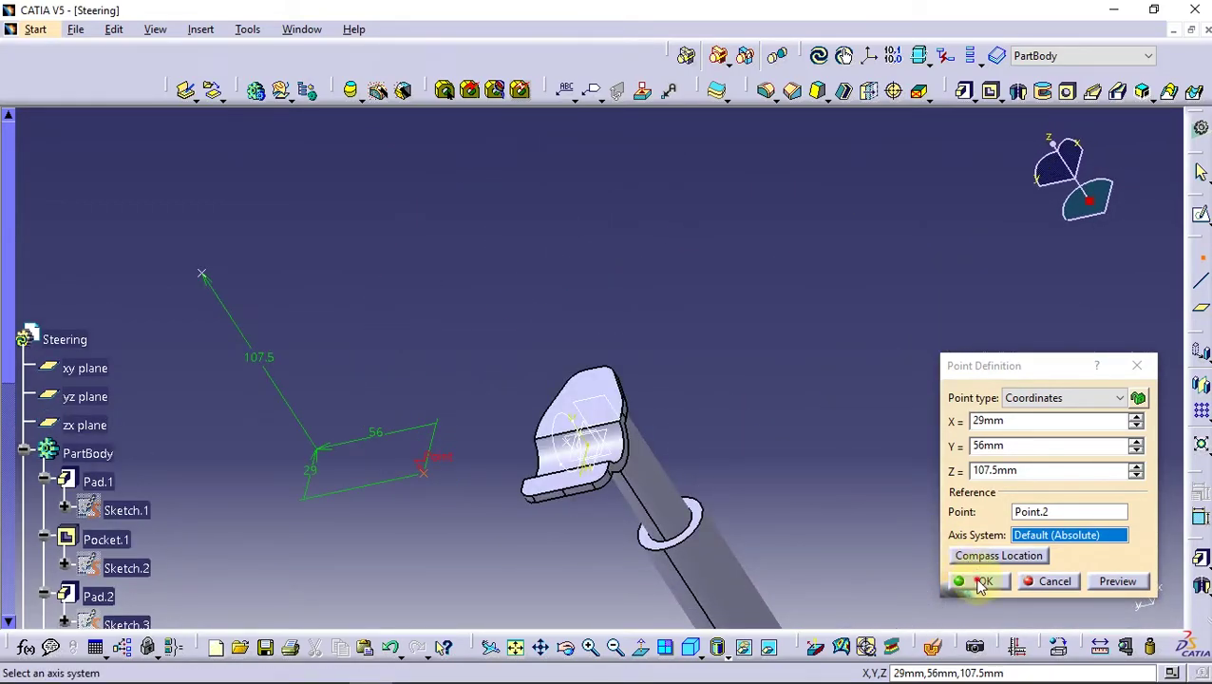
left_click(981, 581)
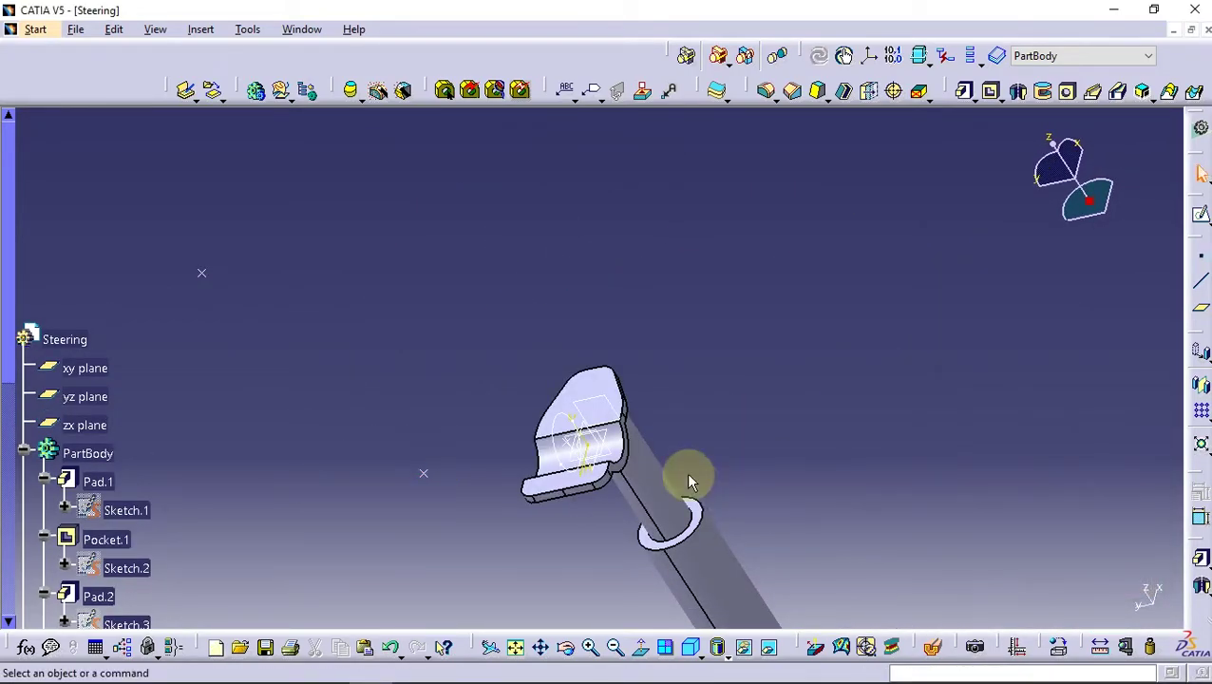
- Create a point at X 103.5, Y 200, Z 150 mm relative to Point.2
left_click(423, 474)
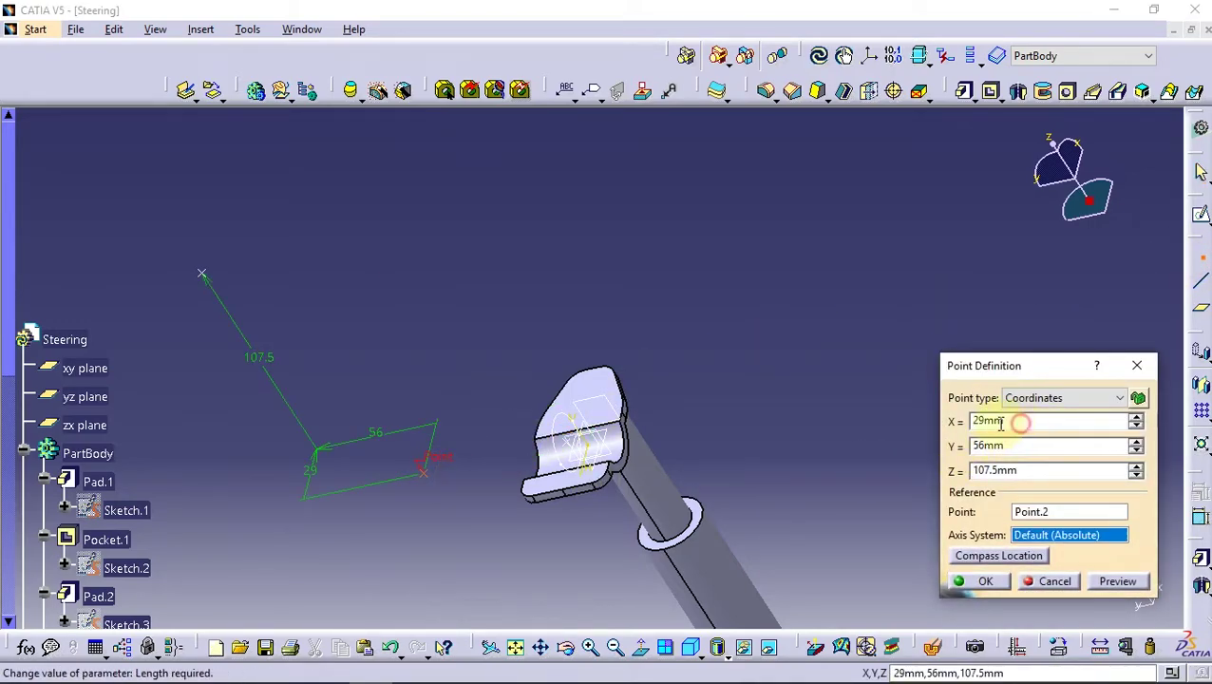
left_click_drag(1000, 424, 934, 421)
type("103.5")
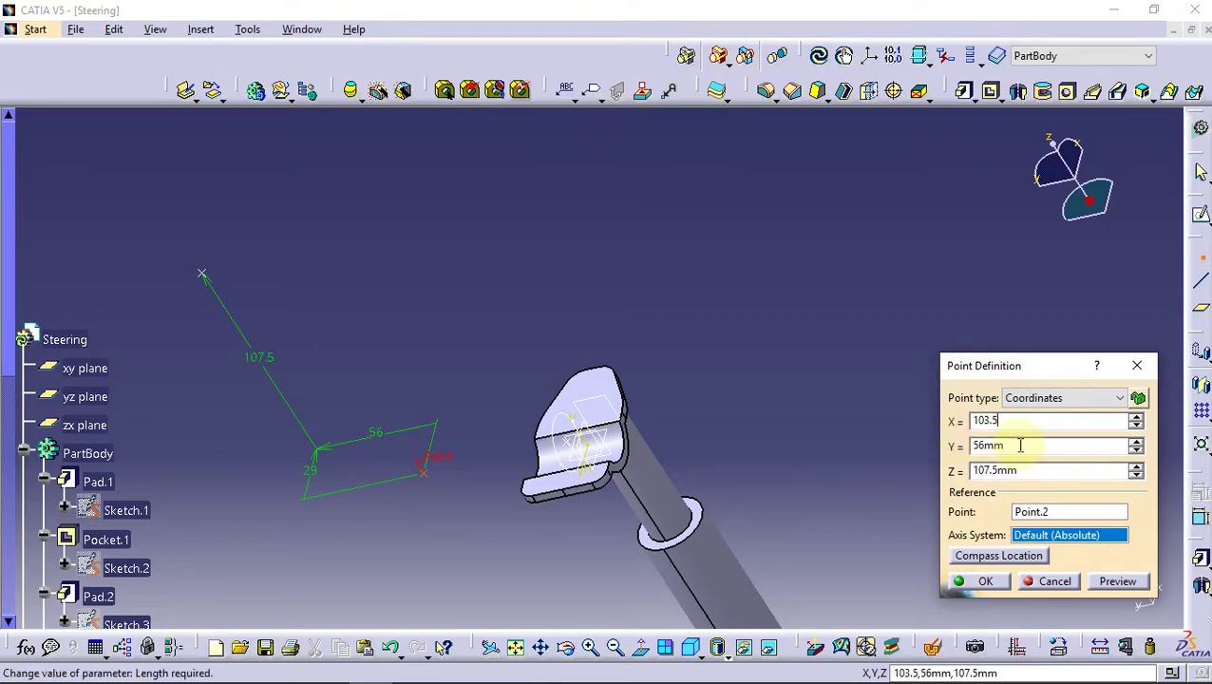
left_click_drag(1020, 444, 955, 446)
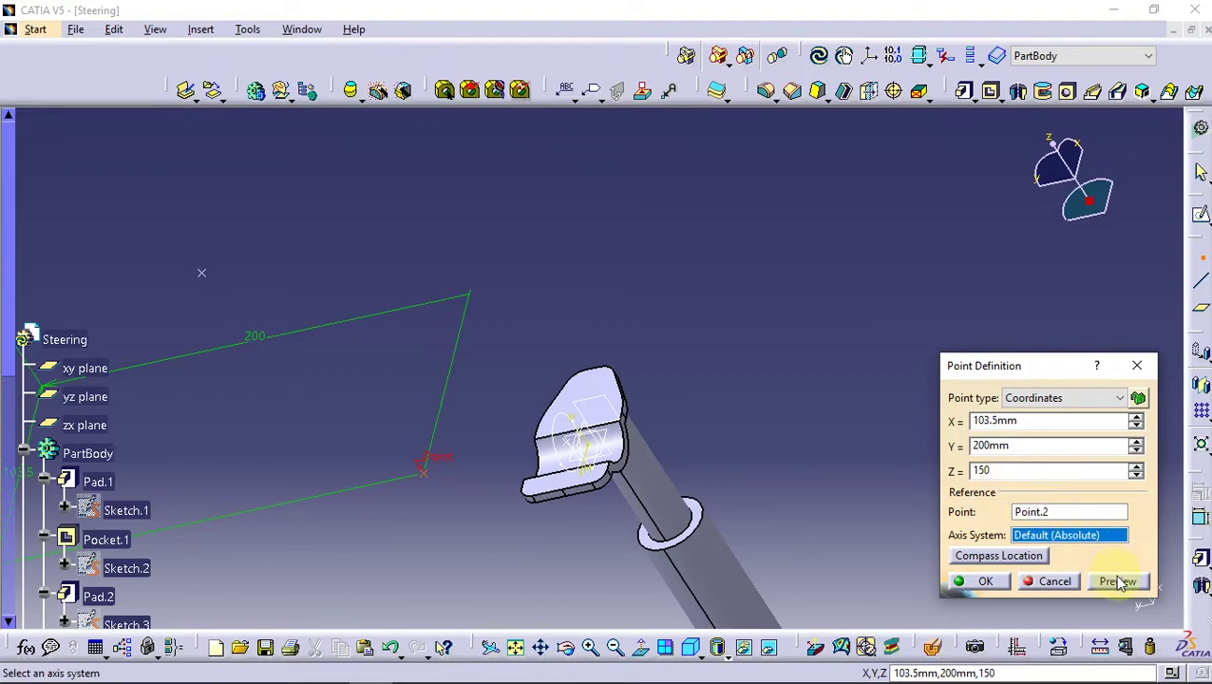
mouse_move(274, 381)
middle_mouse_down()
mouse_move(562, 311)
mouse_move(609, 409)
mouse_move(476, 338)
mouse_move(543, 295)
mouse_move(522, 487)
mouse_move(574, 523)
mouse_move(544, 416)
mouse_move(535, 318)
mouse_move(466, 314)
mouse_move(447, 341)
middle_mouse_up()
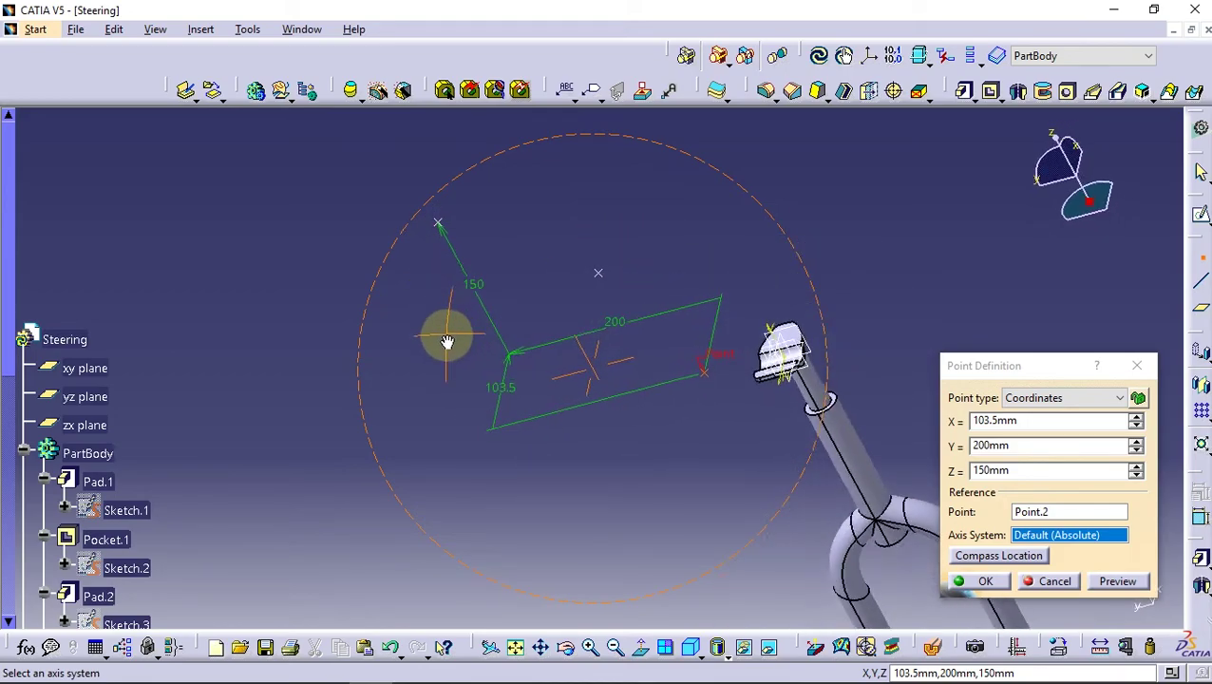
left_click(986, 581)
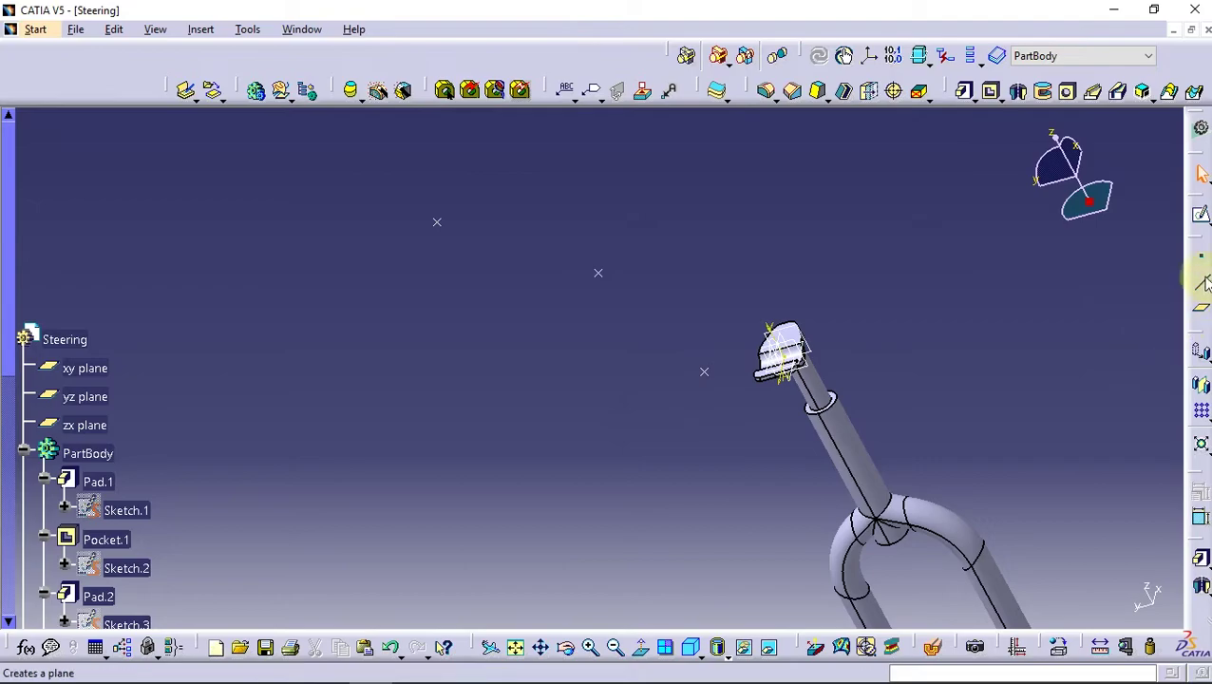
- Draw a point-to-point line from the circle-centre point to Point.2
left_click(1159, 290)
mouse_move(794, 447)
middle_mouse_down()
mouse_move(612, 439)
mouse_move(763, 465)
mouse_move(698, 487)
mouse_move(657, 485)
middle_mouse_up()
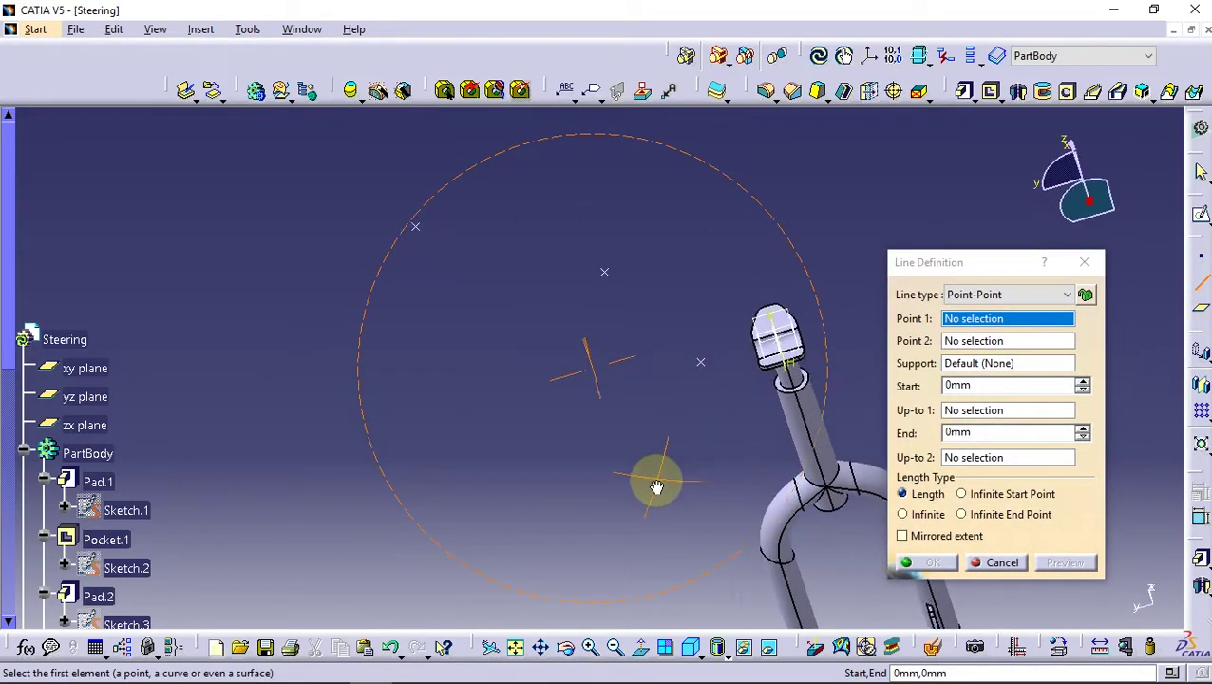
mouse_move(709, 412)
middle_mouse_down()
mouse_move(663, 463)
mouse_move(656, 406)
middle_mouse_up()
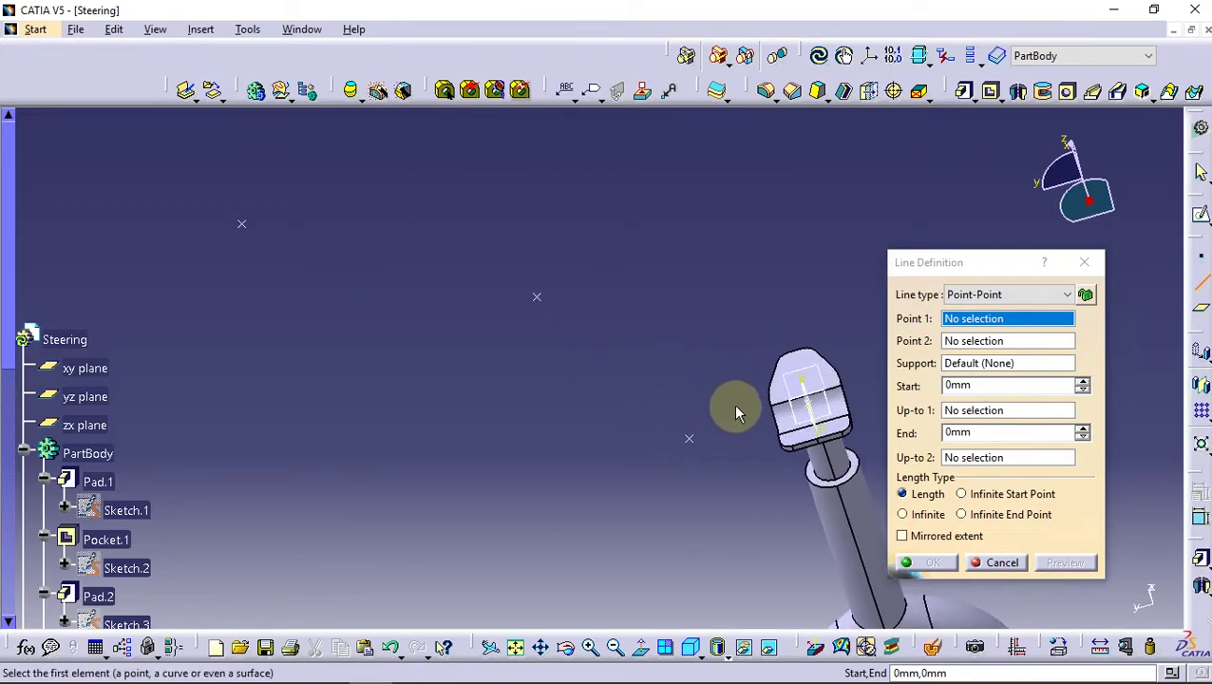
left_click(694, 441)
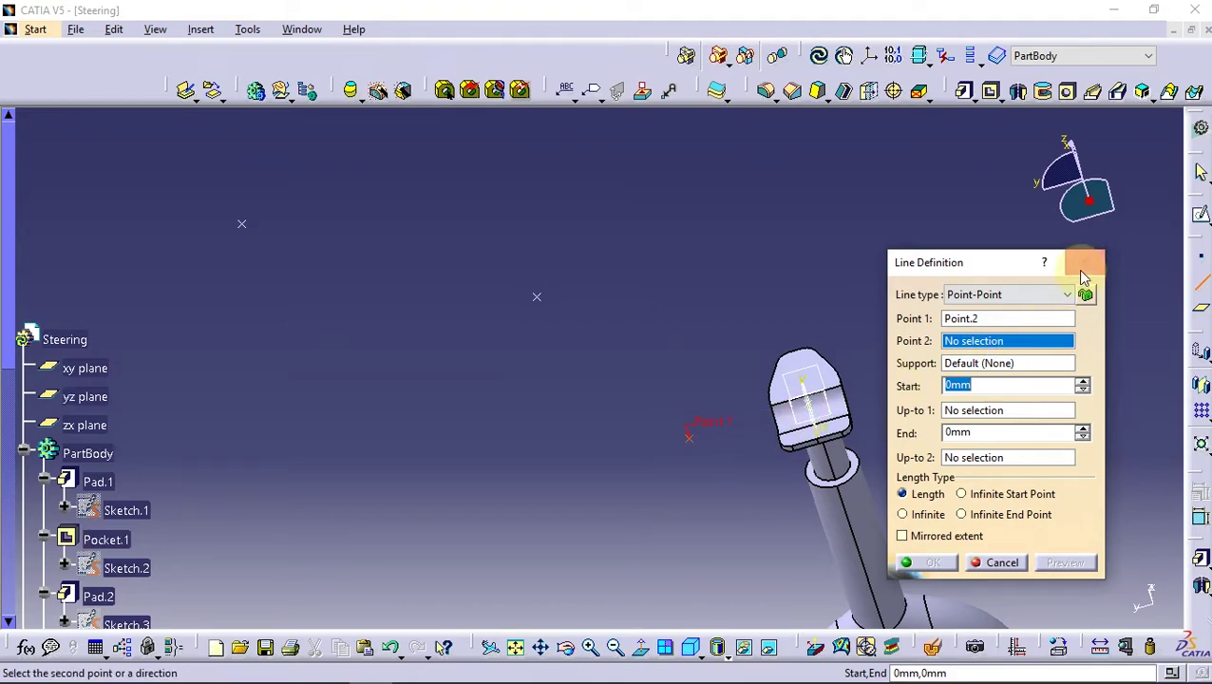
left_click(1084, 262)
middle_click_drag(724, 495, 504, 398)
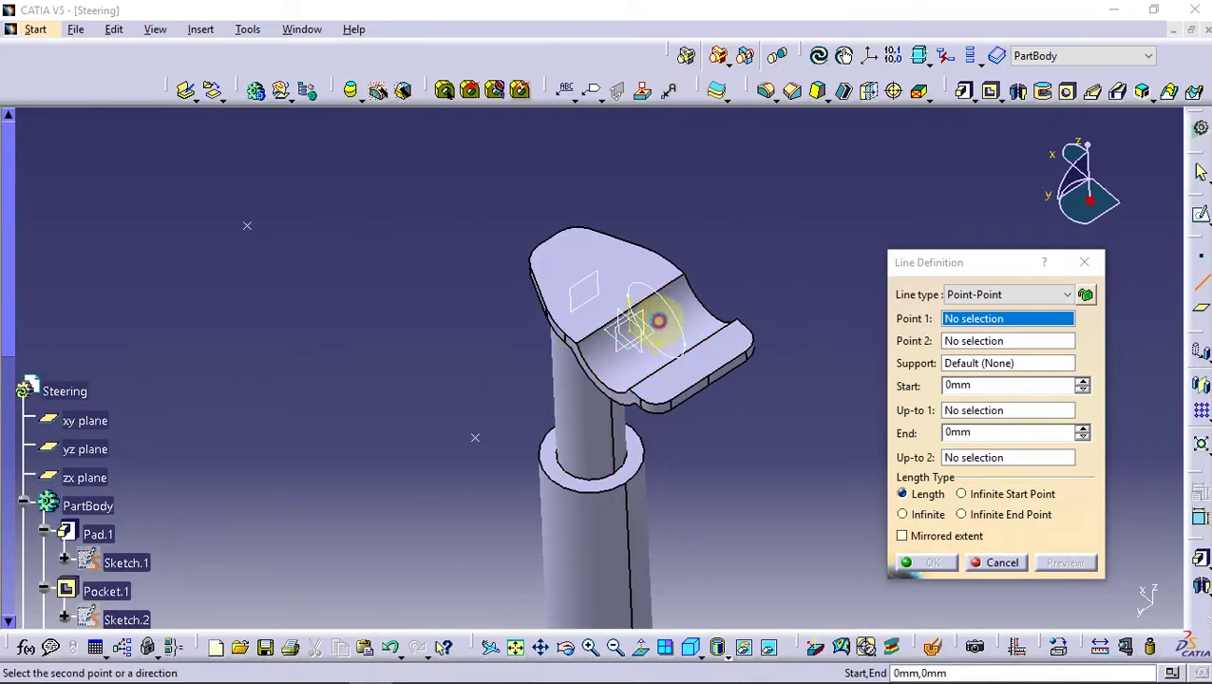
left_click(659, 322)
left_click(478, 441)
left_click(932, 563)
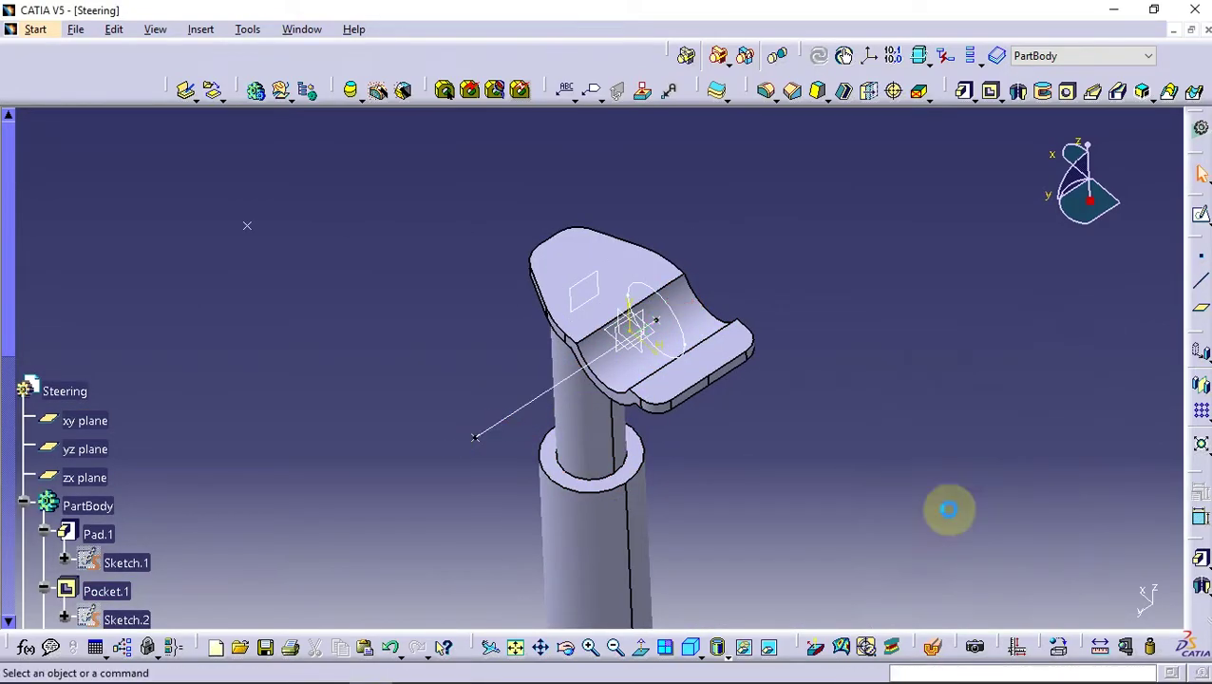
- Add a second line from Point.2 to the upper-left point, Point.3
left_click(1200, 283)
left_click(478, 441)
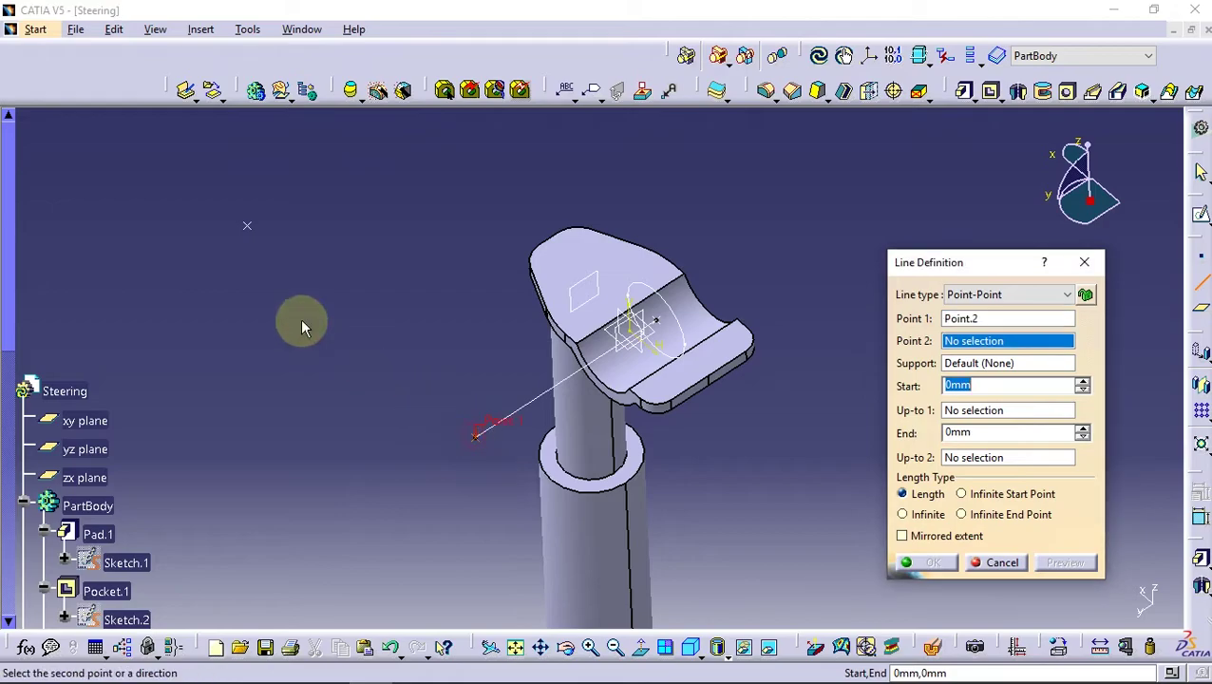
left_click(245, 222)
left_click(914, 560)
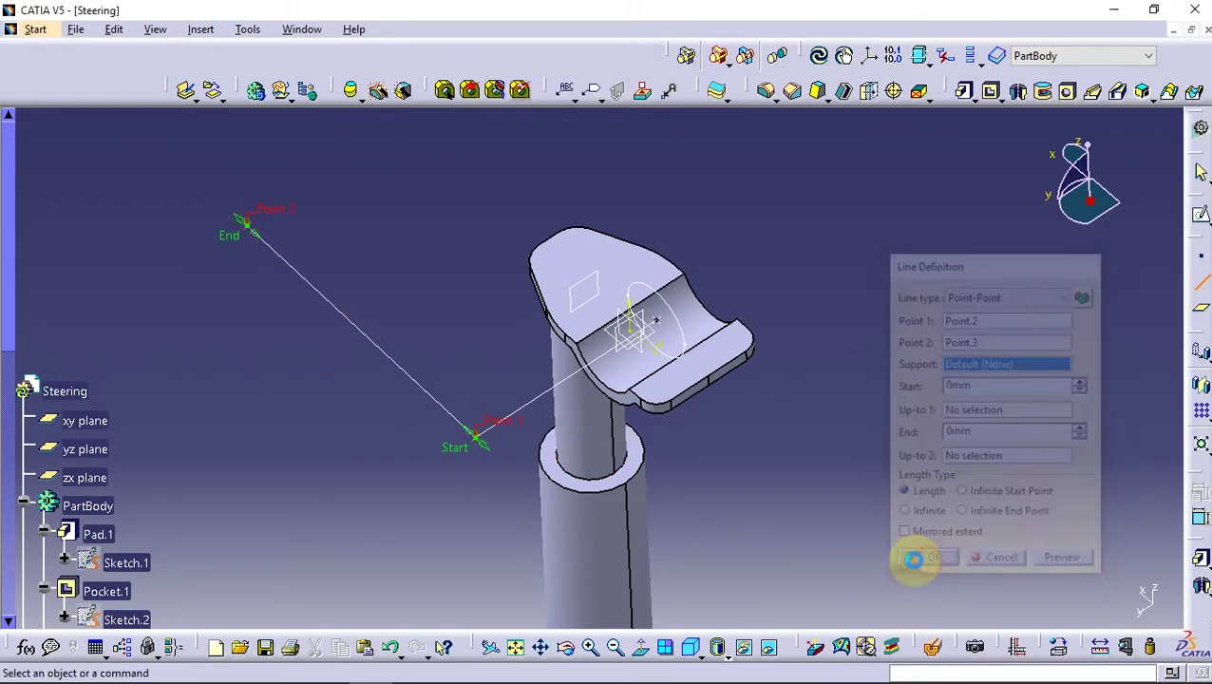
- Draw a third line from Point.3 to a new Point.4 placed out to the left
left_click(1200, 284)
middle_click_drag(571, 387, 677, 500)
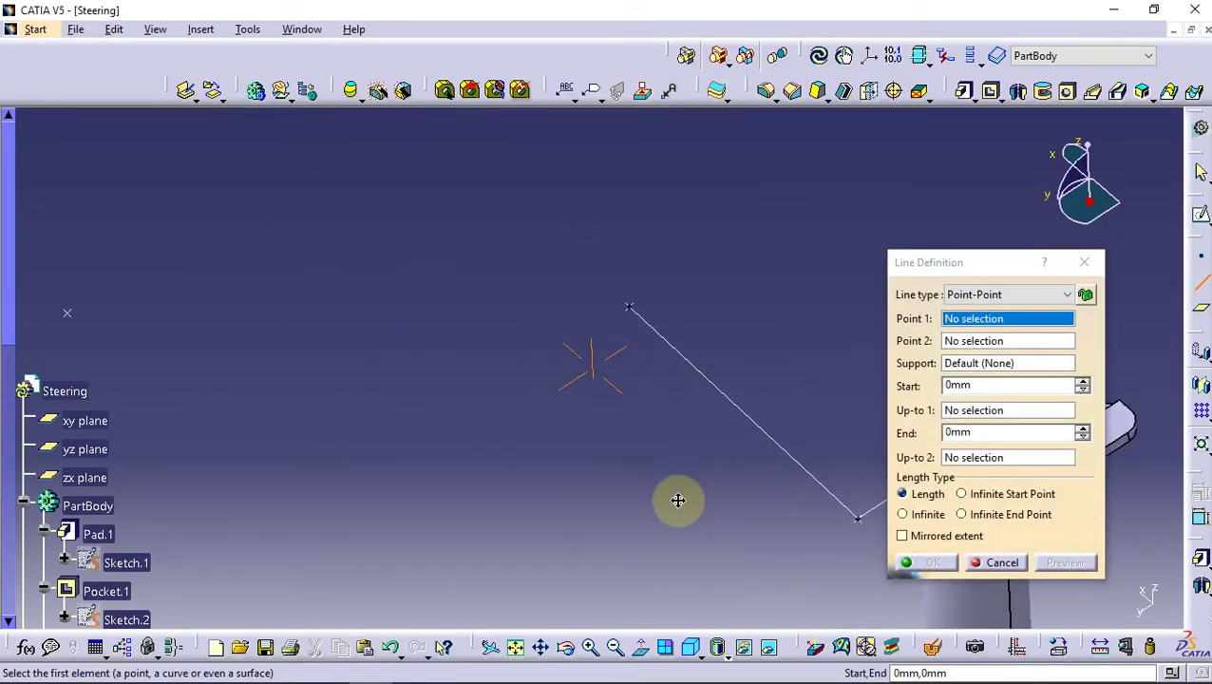
left_click(625, 314)
left_click(129, 316)
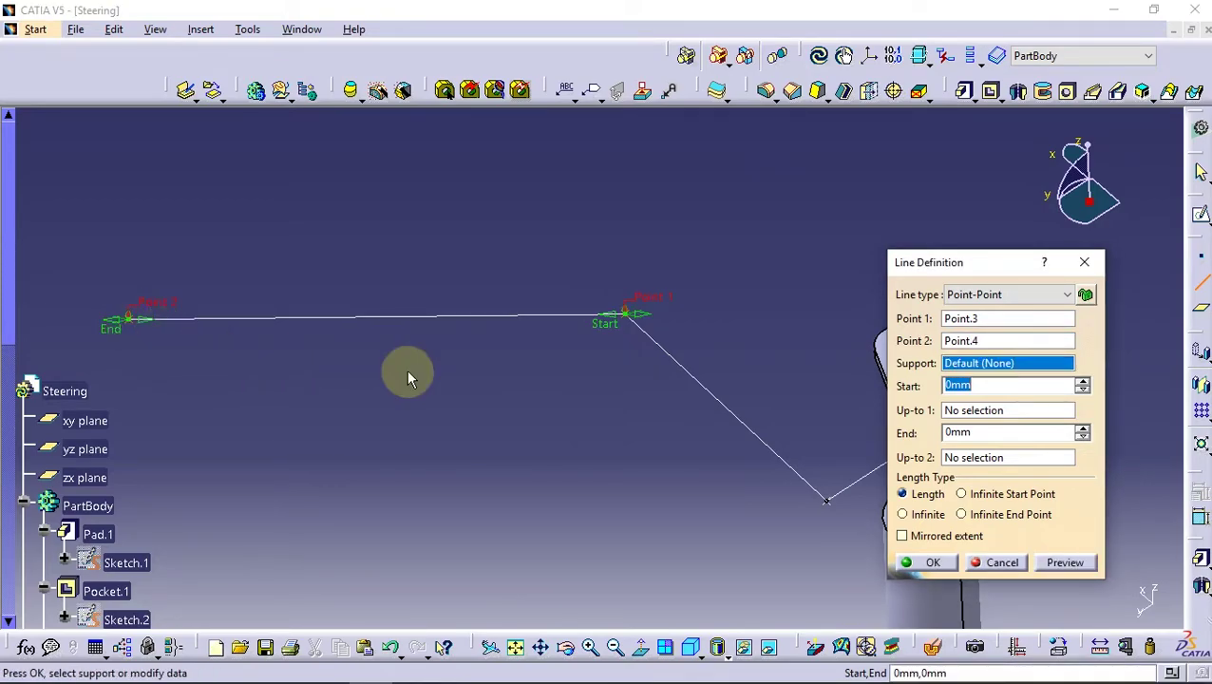
left_click(933, 565)
mouse_move(828, 399)
middle_mouse_down()
mouse_move(826, 424)
mouse_move(609, 514)
mouse_move(655, 441)
mouse_move(698, 465)
middle_mouse_up()
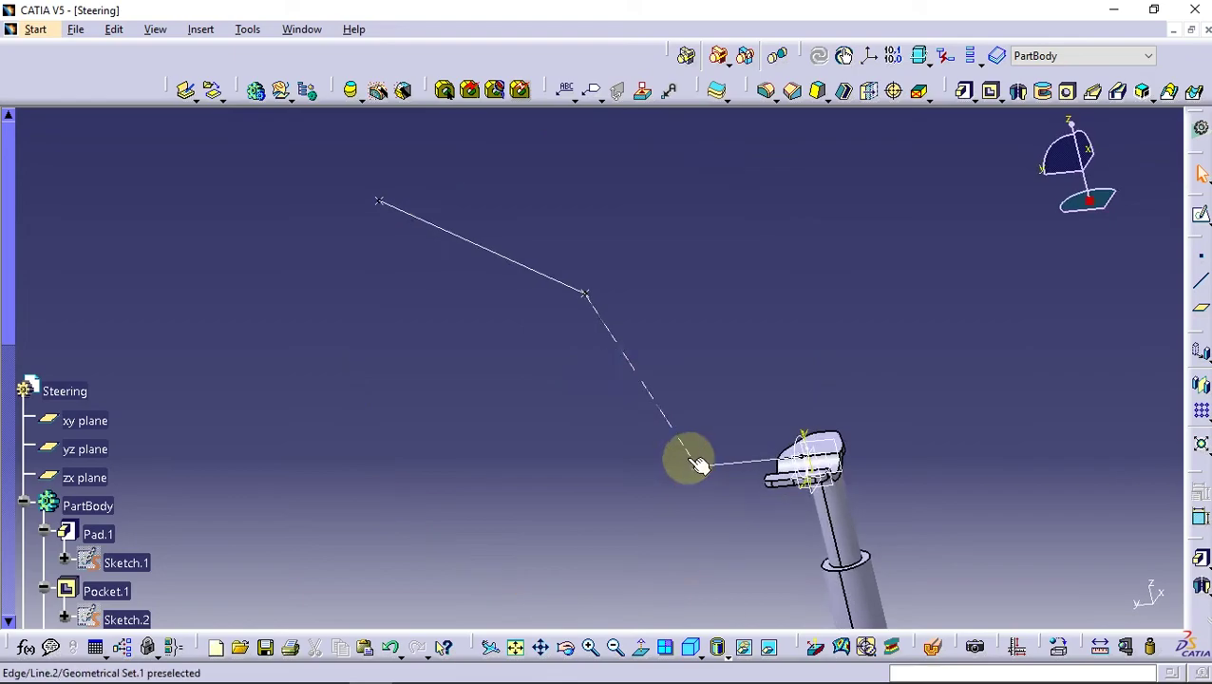
left_click(44, 34)
mouse_move(59, 93)
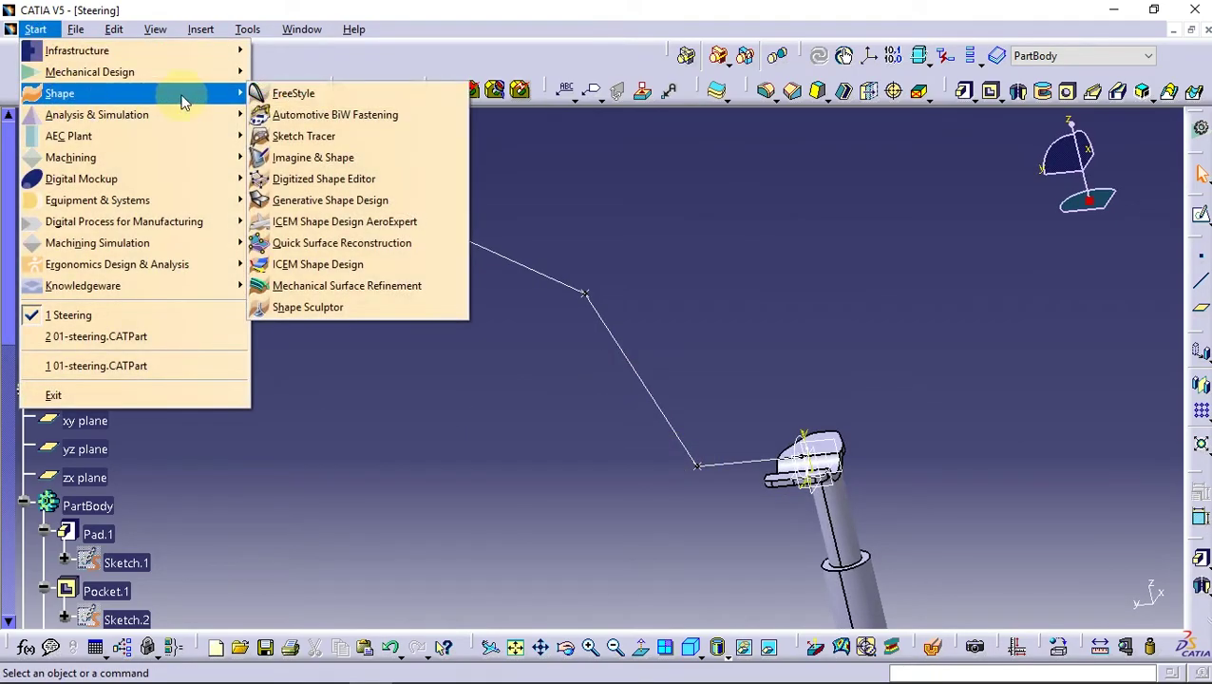
- In Generative Shape Design, round Line.1 and Line.2 with a trimmed 72 mm corner
left_click(408, 202)
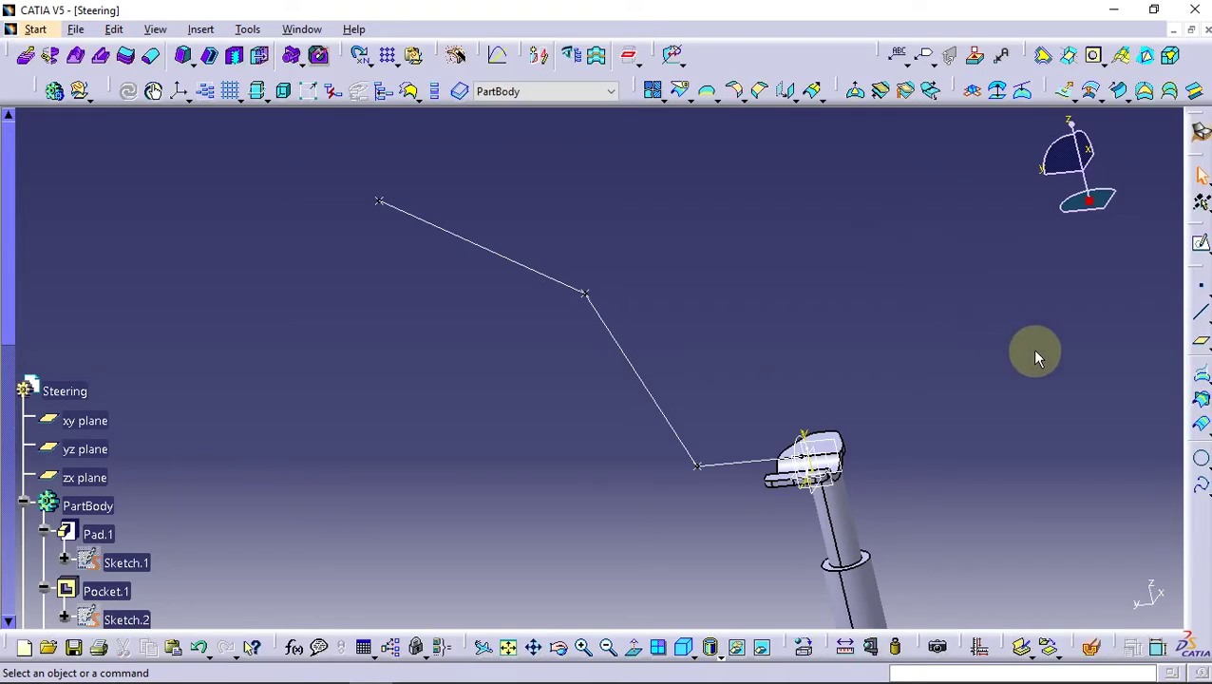
left_click(1205, 491)
left_click(1109, 447)
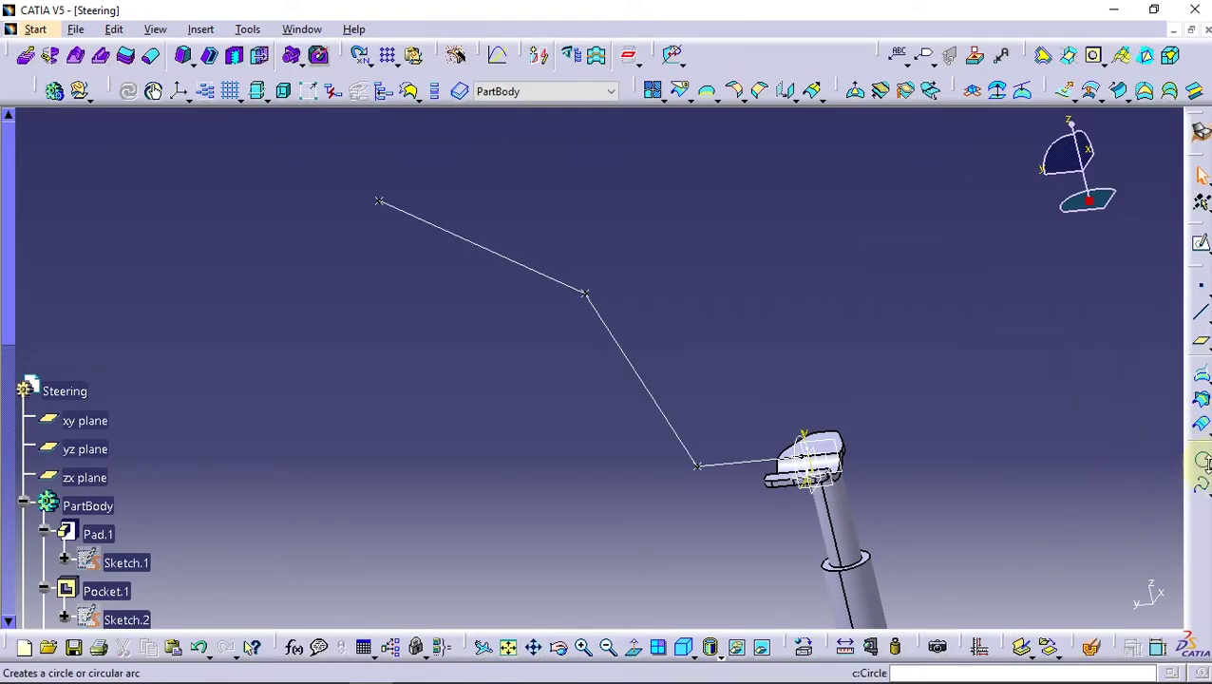
left_click(1148, 483)
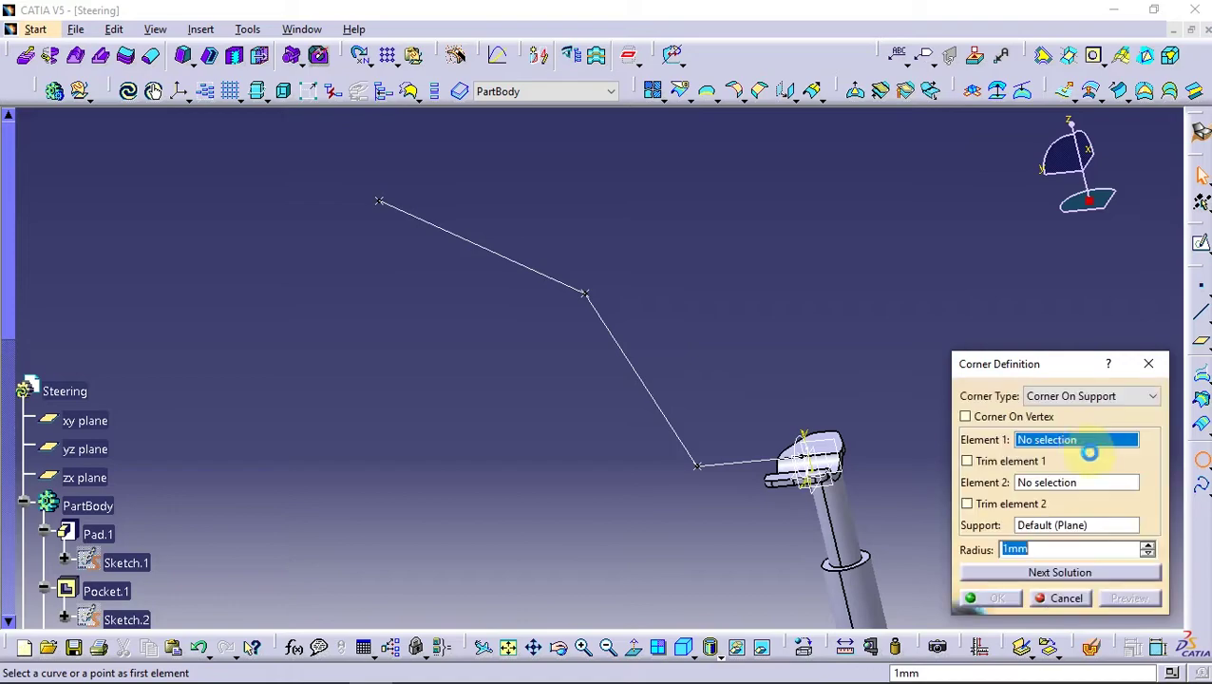
middle_click_drag(904, 442, 860, 474)
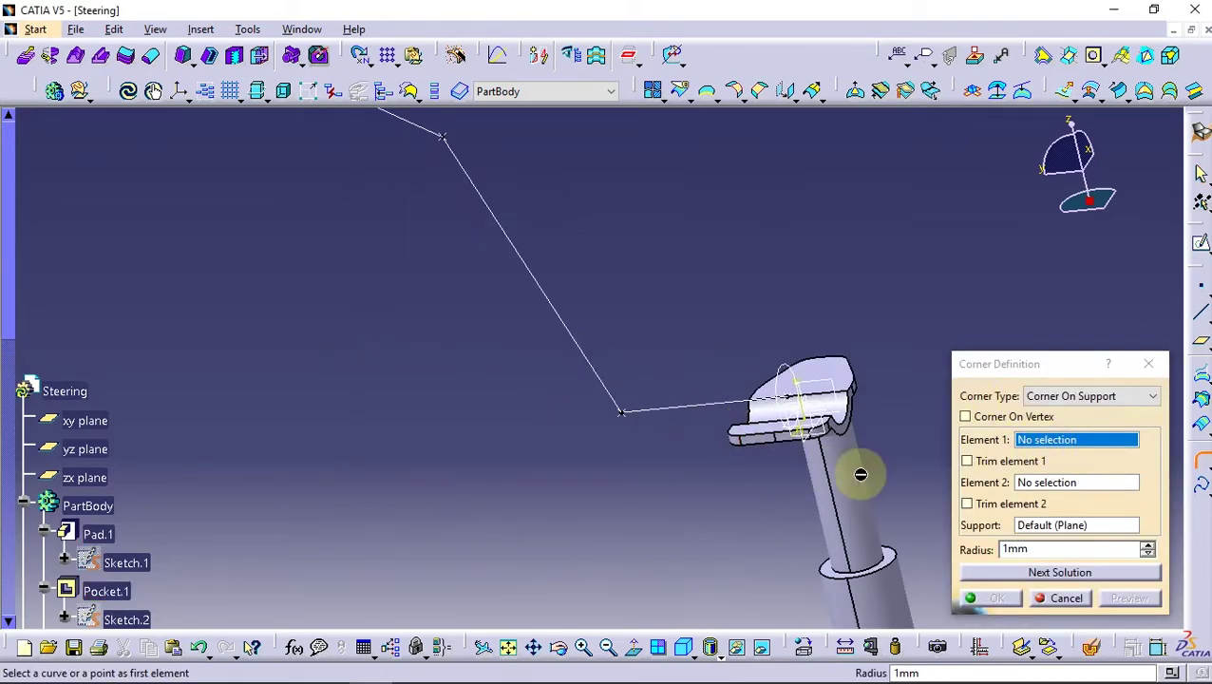
left_click(967, 461)
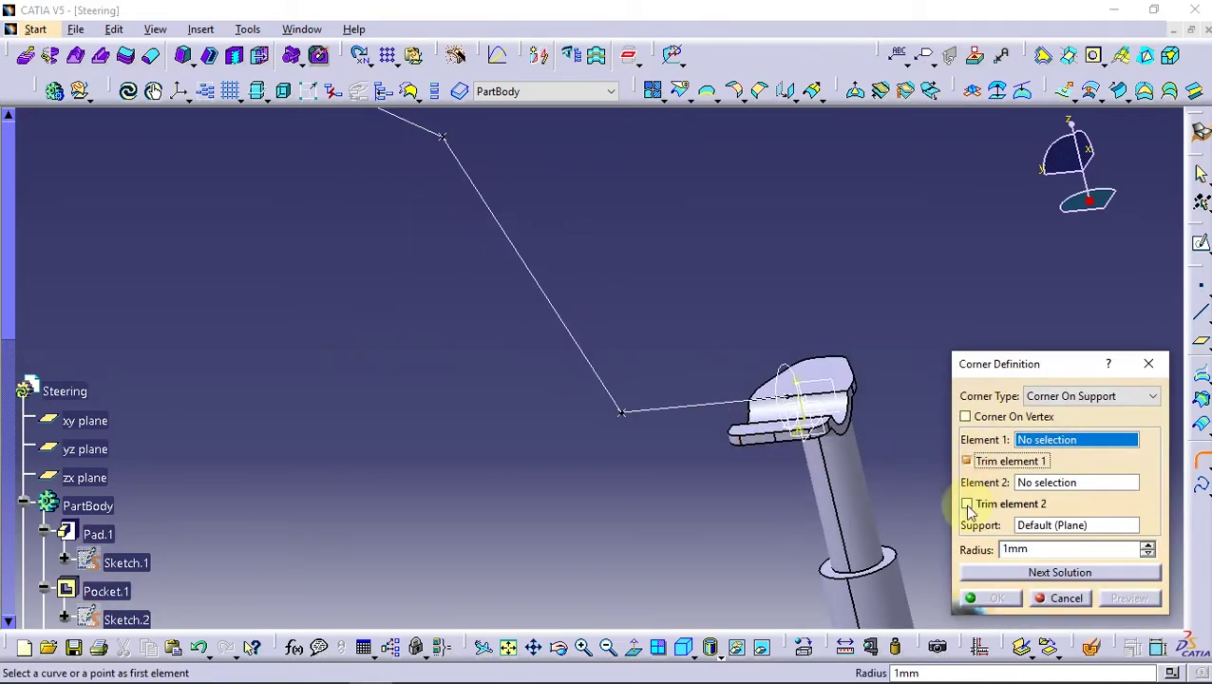
left_click(637, 408)
left_click(612, 396)
type("72")
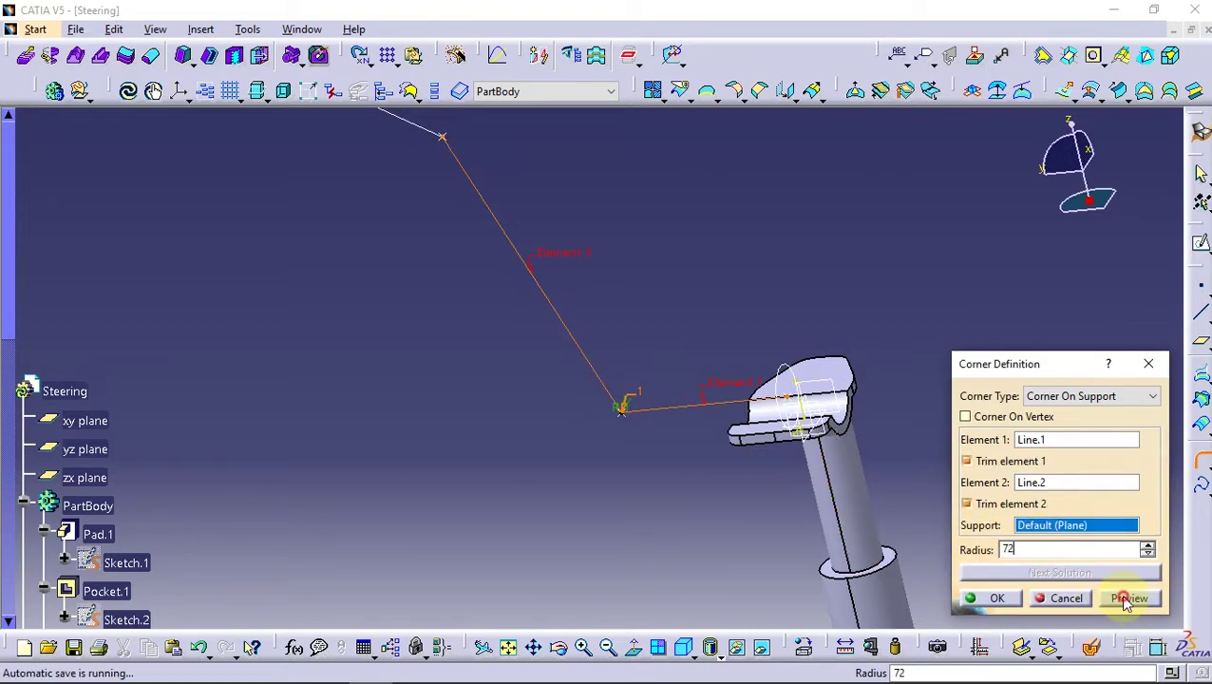
left_click(997, 599)
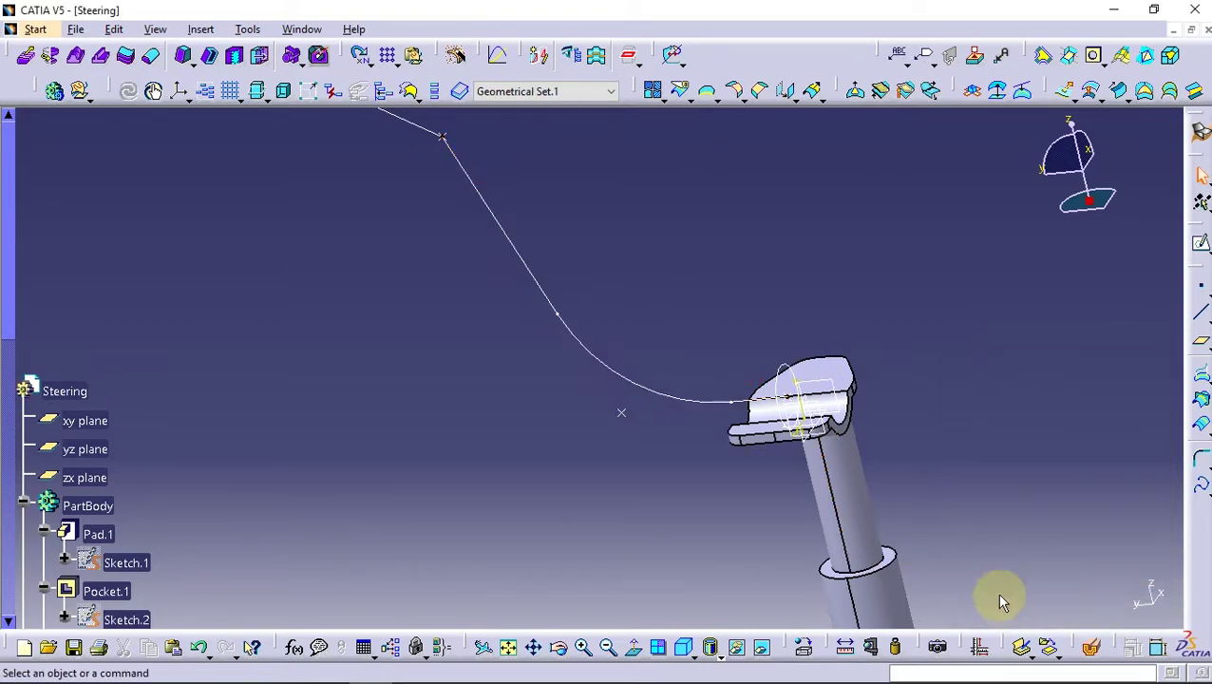
- Round Line.3 and Corner.1 with a second trimmed 72 mm corner
middle_click_drag(554, 285, 668, 491)
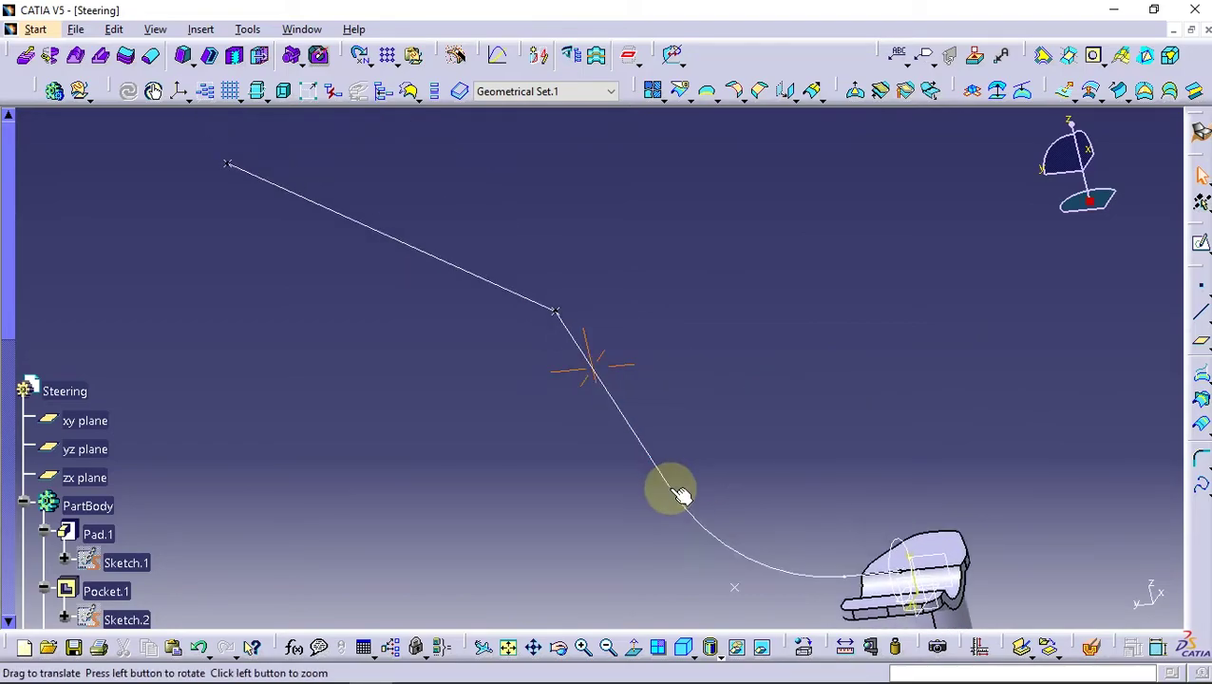
left_click(1196, 460)
left_click(530, 300)
left_click(569, 334)
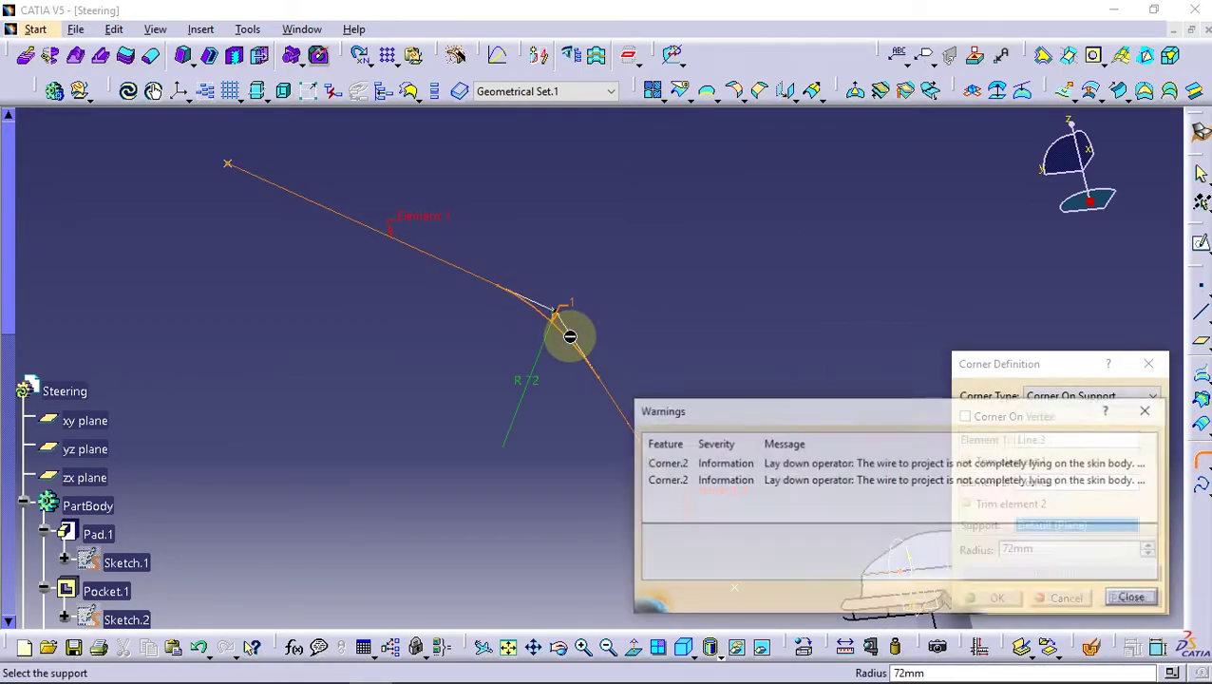
left_click(1131, 597)
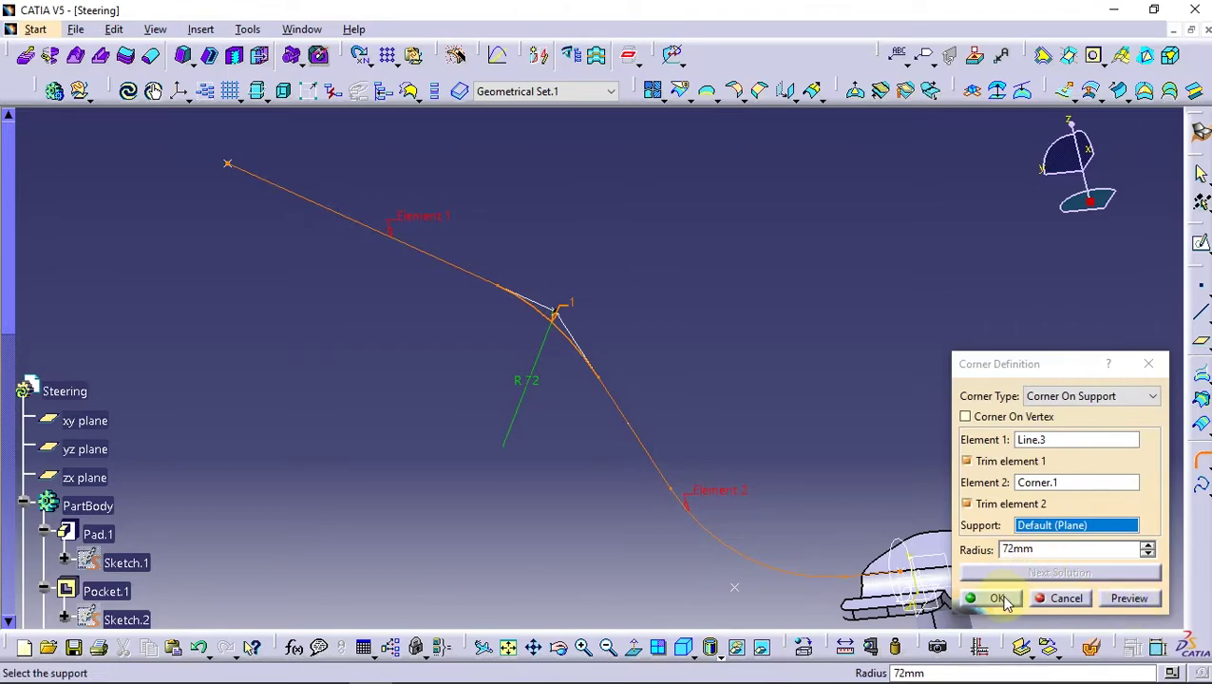
left_click(998, 599)
mouse_move(793, 374)
middle_mouse_down()
mouse_move(788, 463)
mouse_move(741, 458)
middle_mouse_up()
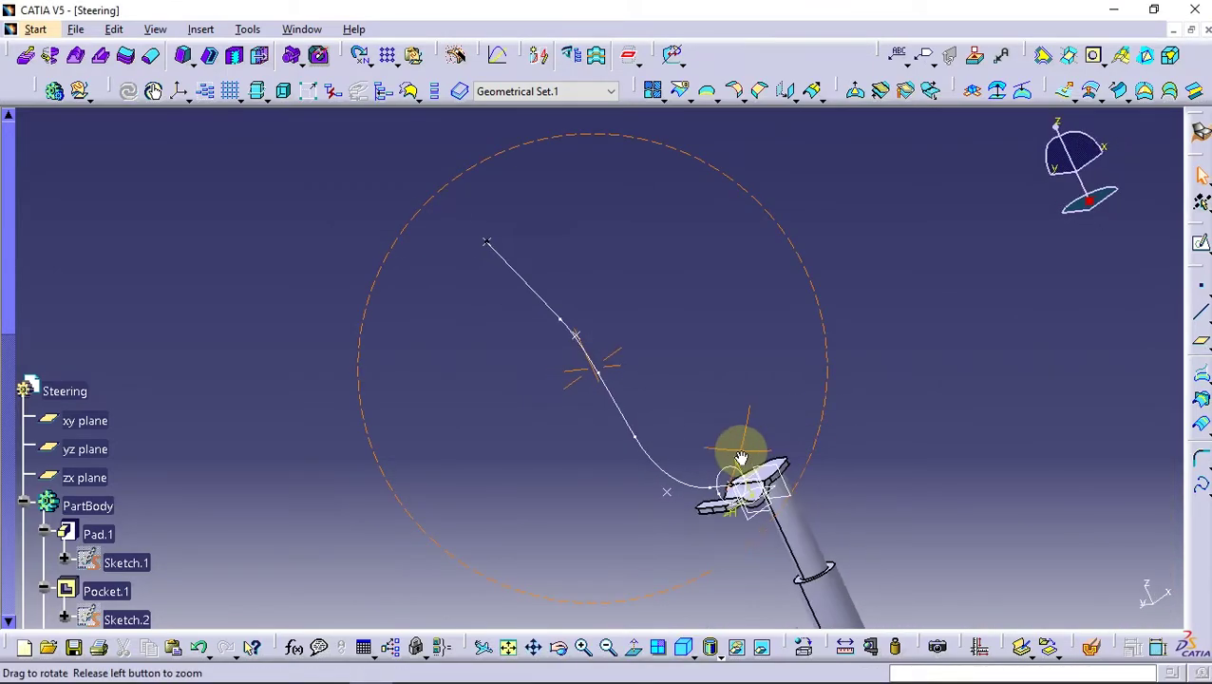
- In Part Design, sweep profile Sketch.8 along center curve Corner.2 as a rib tube
left_click(35, 30)
mouse_move(90, 72)
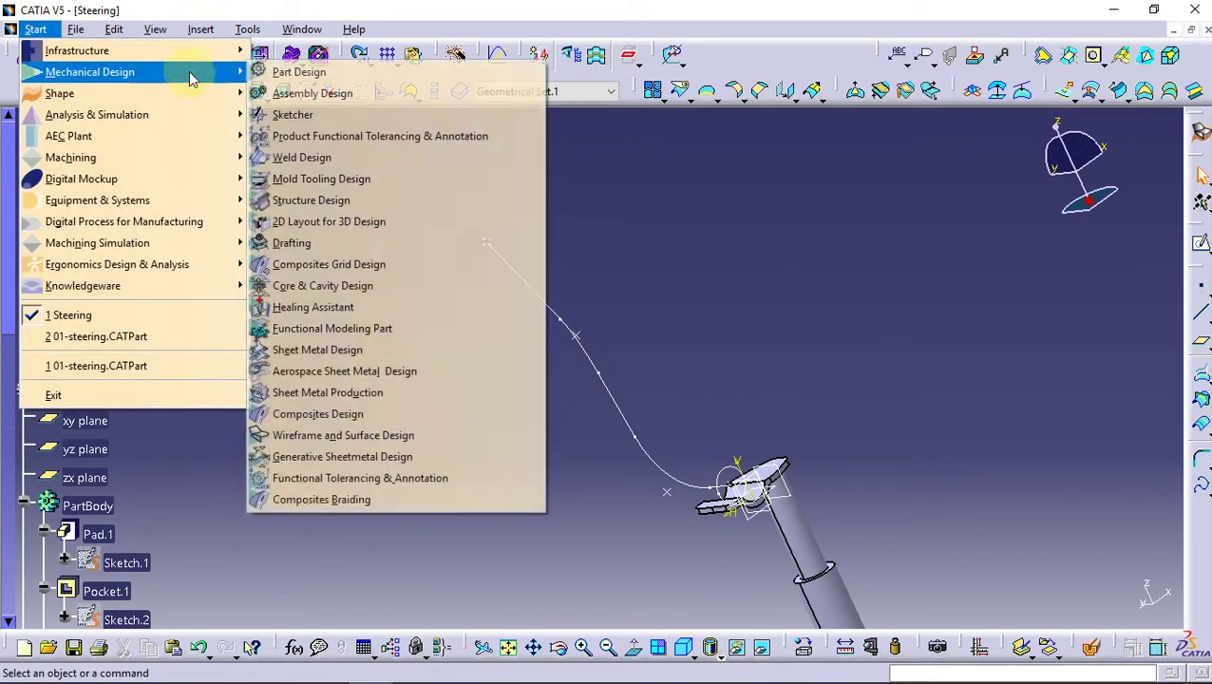
left_click(300, 72)
scroll(130, 234, "down", 3)
scroll(174, 225, "down", 3)
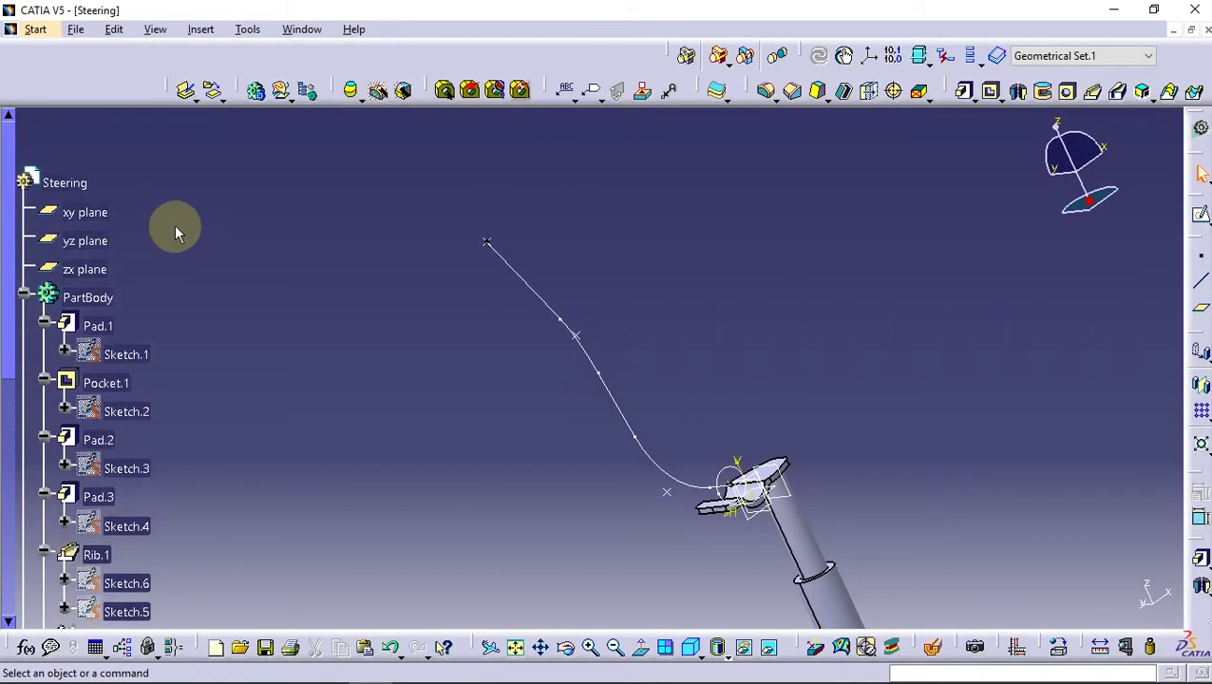
left_click(1093, 91)
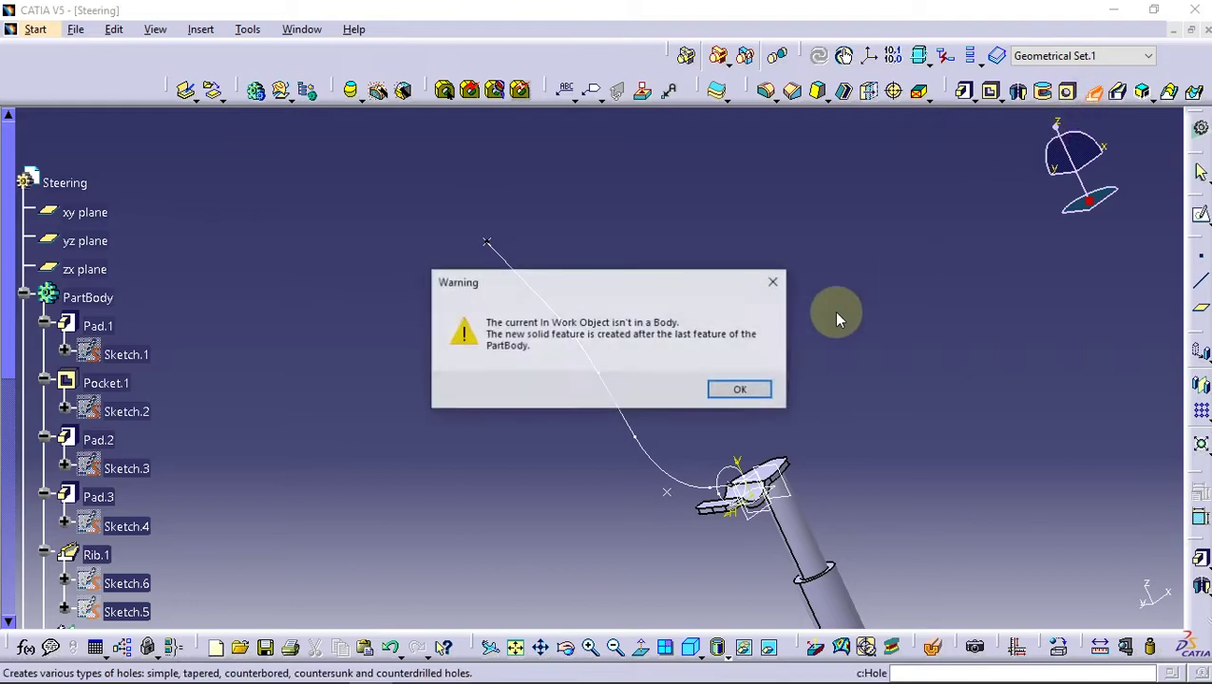
left_click(742, 392)
middle_click_drag(690, 374, 538, 321)
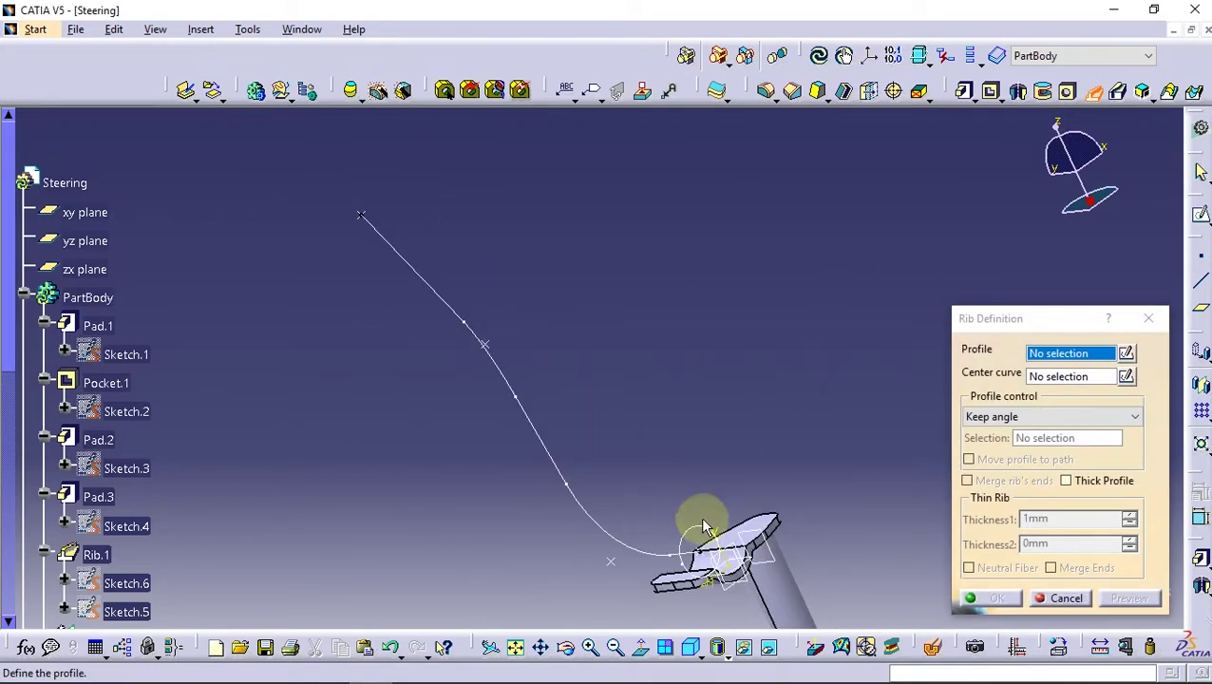
left_click(701, 528)
left_click(642, 553)
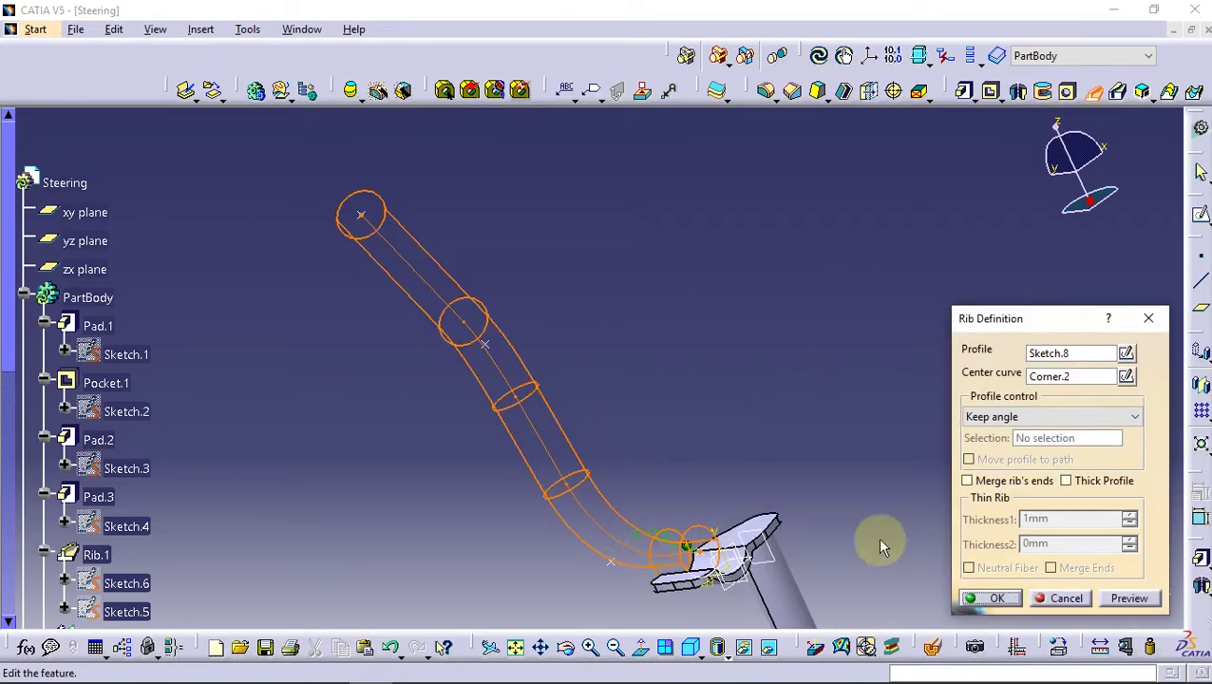
left_click(991, 598)
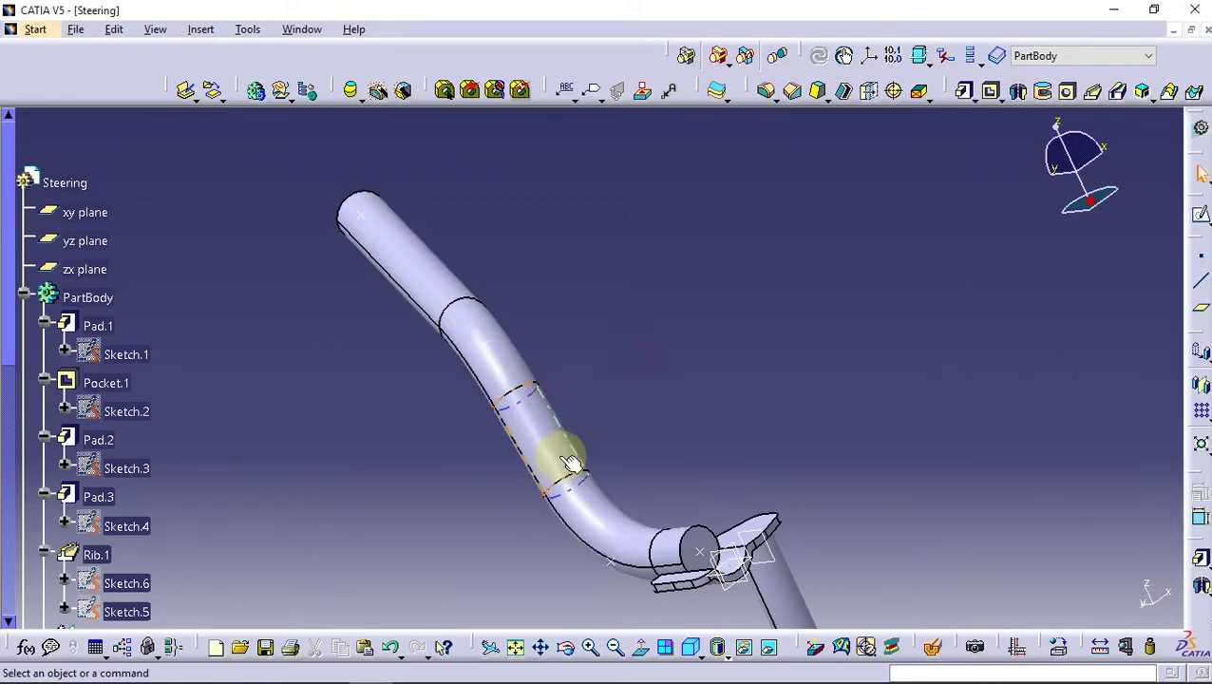
mouse_move(555, 466)
middle_mouse_down()
mouse_move(652, 357)
mouse_move(696, 388)
mouse_move(590, 432)
mouse_move(541, 386)
mouse_move(565, 427)
mouse_move(633, 387)
mouse_move(569, 393)
mouse_move(563, 278)
middle_mouse_up()
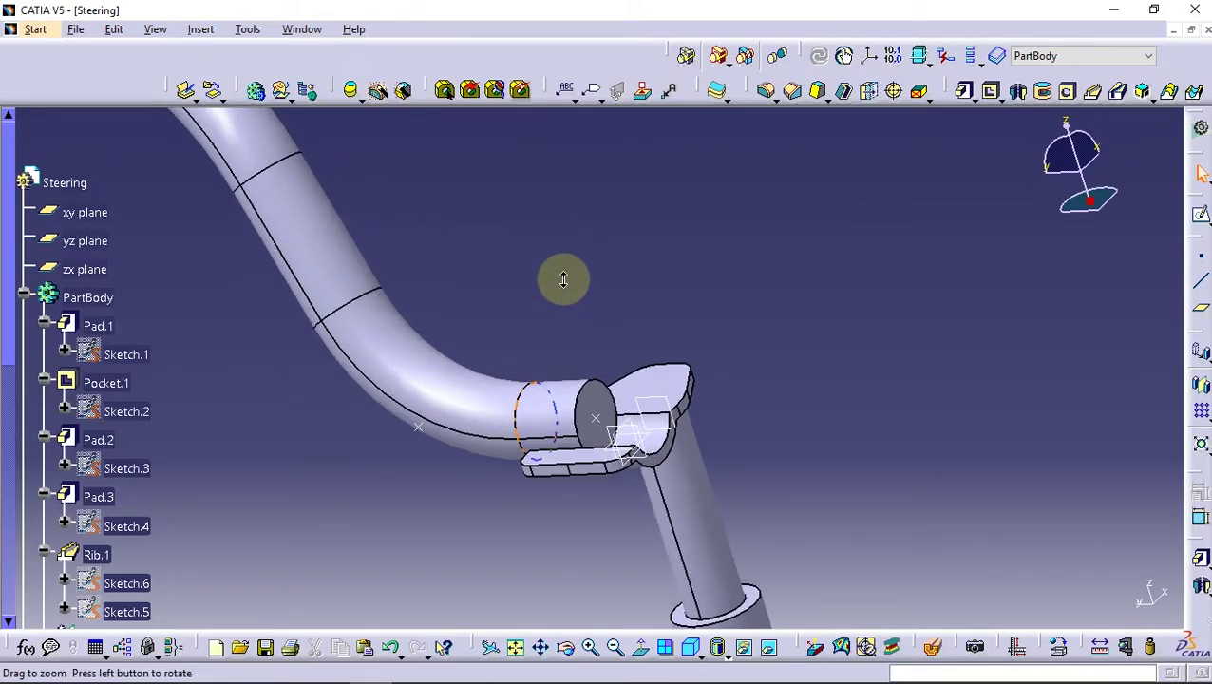
- Mirror Rib.2 across the zx plane
left_click(1202, 387)
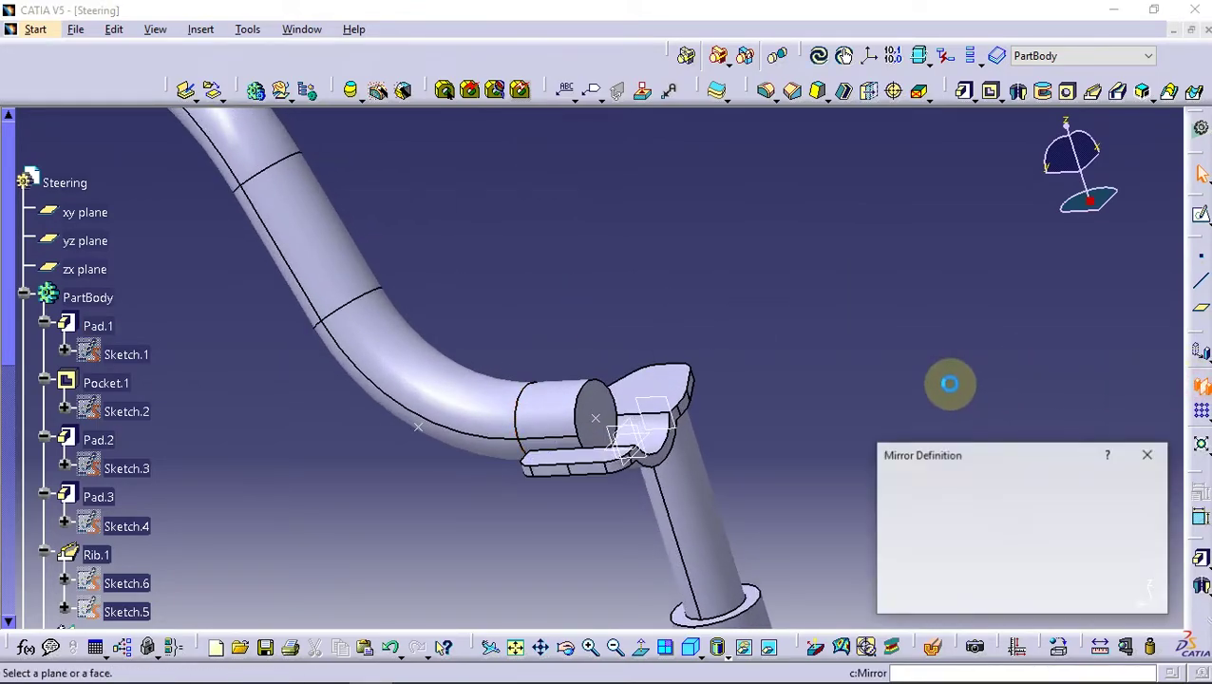
left_click(634, 434)
left_click(1023, 547)
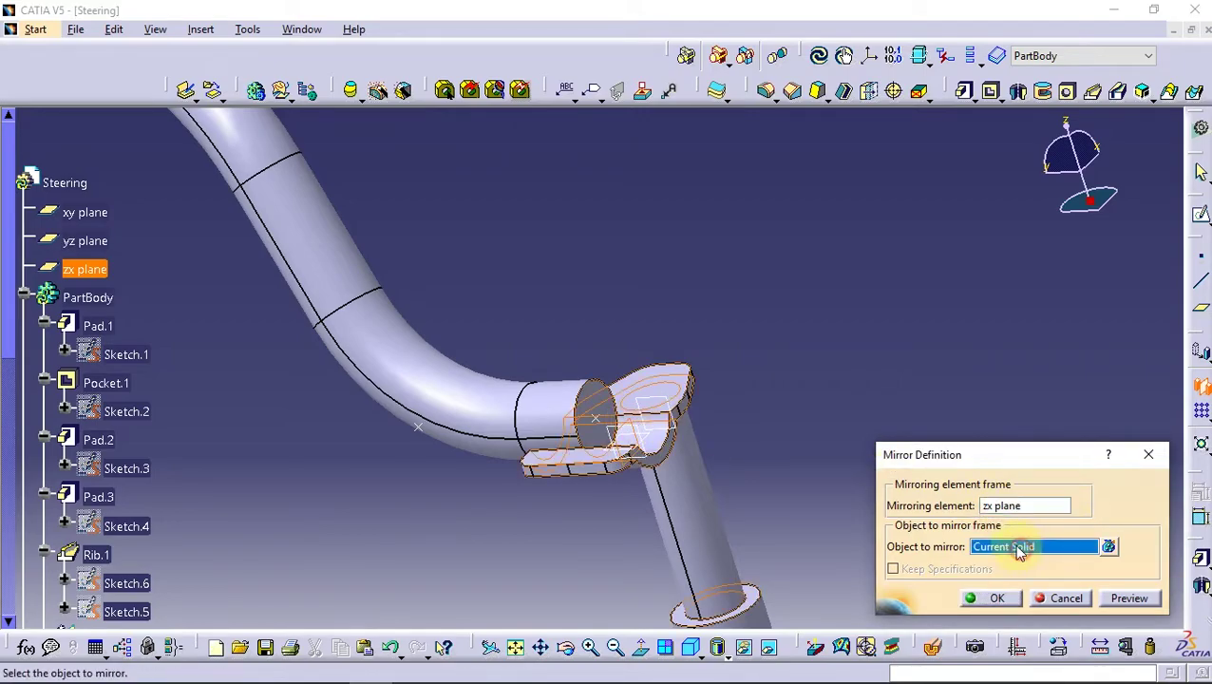
left_click(411, 374)
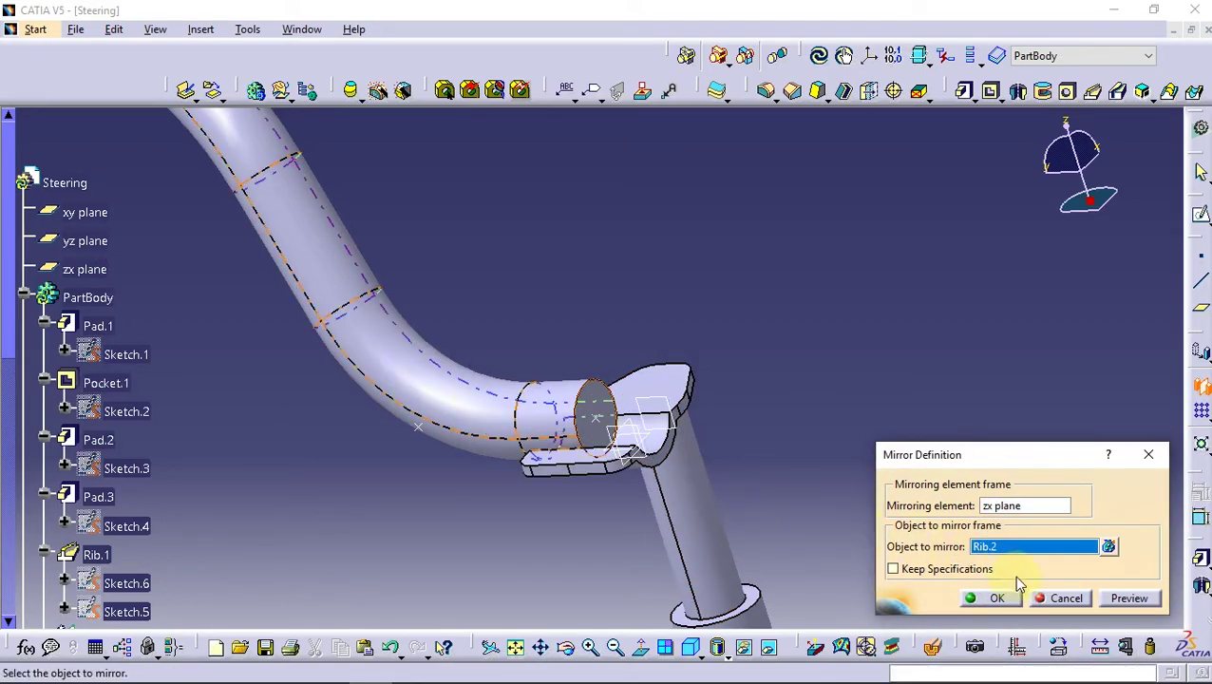
left_click(1129, 597)
left_click(993, 598)
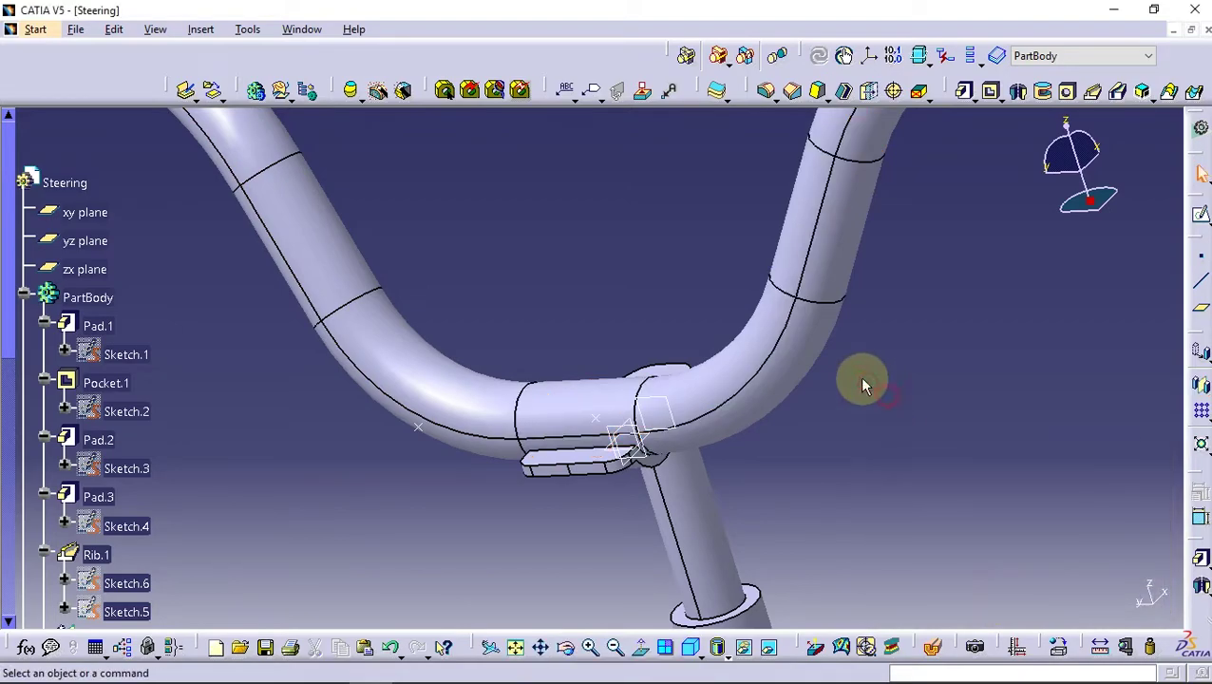
- Hide the construction plane and the guide points Point.1 to Point.4
mouse_move(673, 299)
middle_mouse_down()
mouse_move(712, 497)
mouse_move(792, 428)
mouse_move(823, 479)
mouse_move(793, 528)
mouse_move(274, 234)
mouse_move(772, 473)
mouse_move(750, 379)
mouse_move(808, 290)
middle_mouse_up()
right_click(797, 280)
left_click(836, 293)
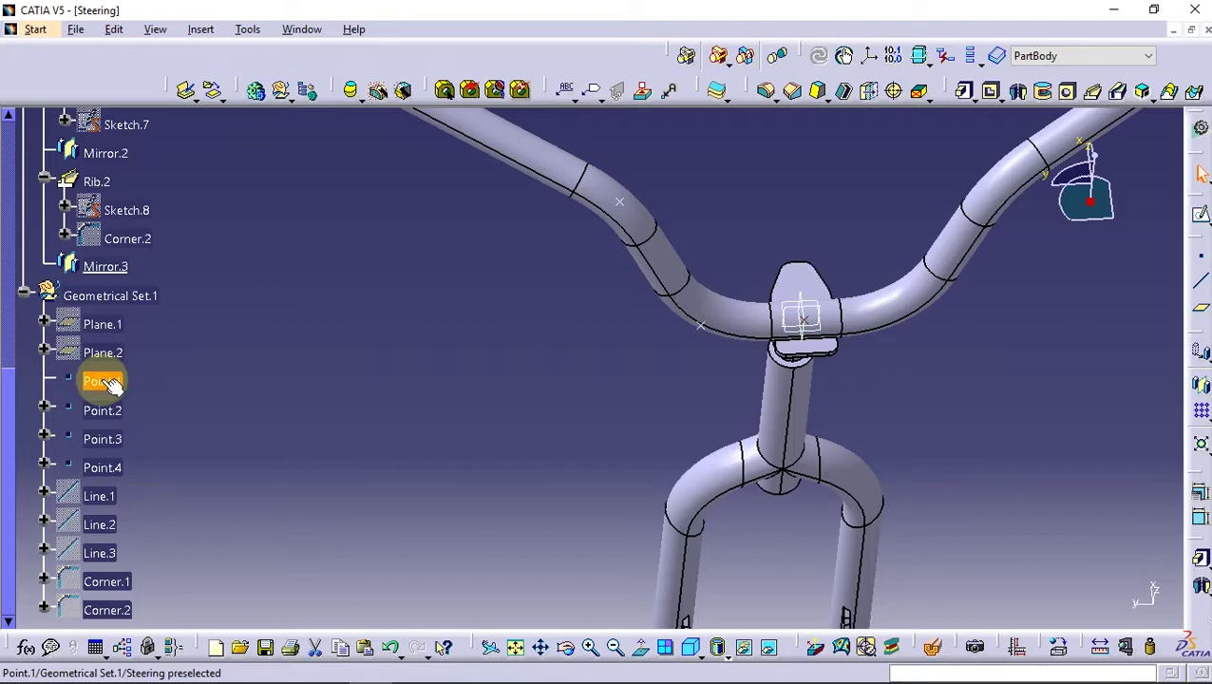
right_click(103, 468)
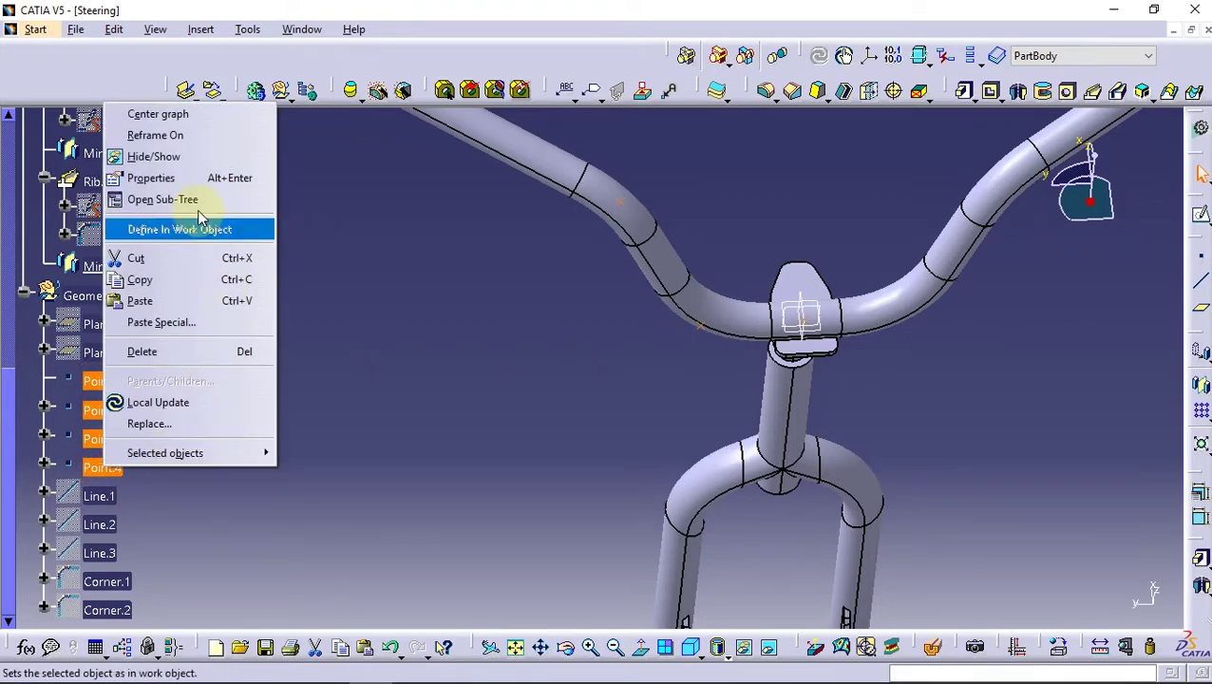
left_click(157, 154)
mouse_move(943, 392)
middle_mouse_down()
mouse_move(820, 344)
mouse_move(763, 422)
mouse_move(811, 383)
mouse_move(668, 354)
mouse_move(625, 414)
mouse_move(631, 431)
middle_mouse_up()
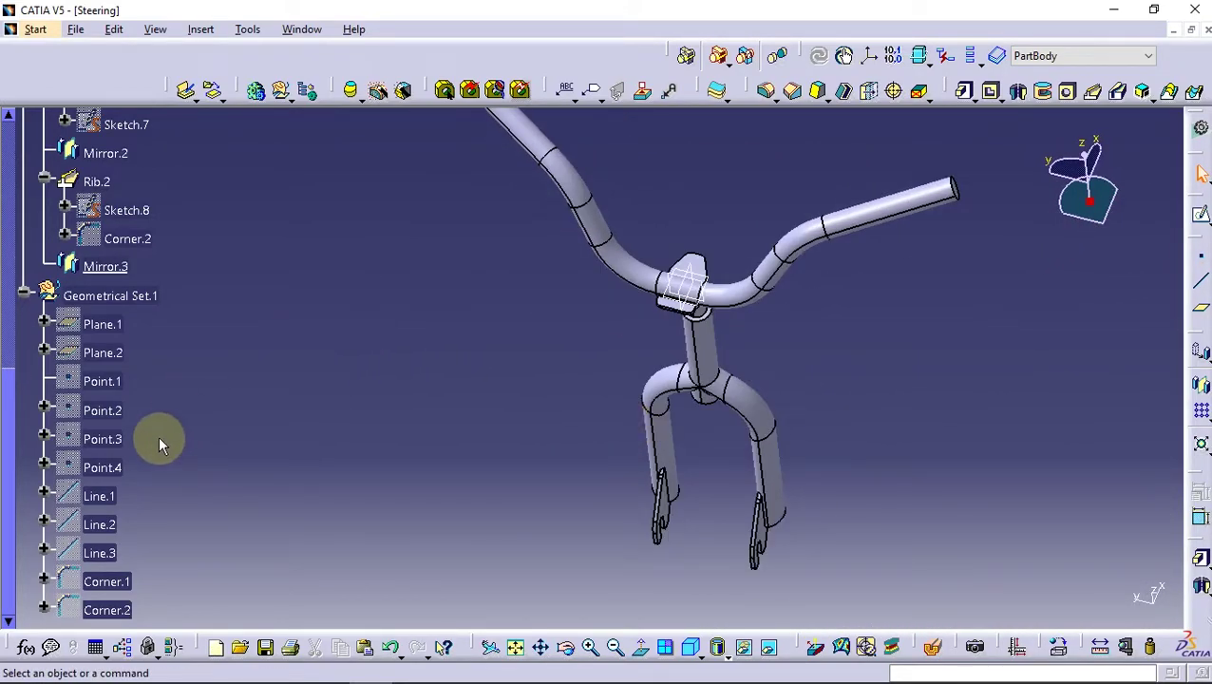
- Hide Point.1 and select the zx plane
right_click(103, 381)
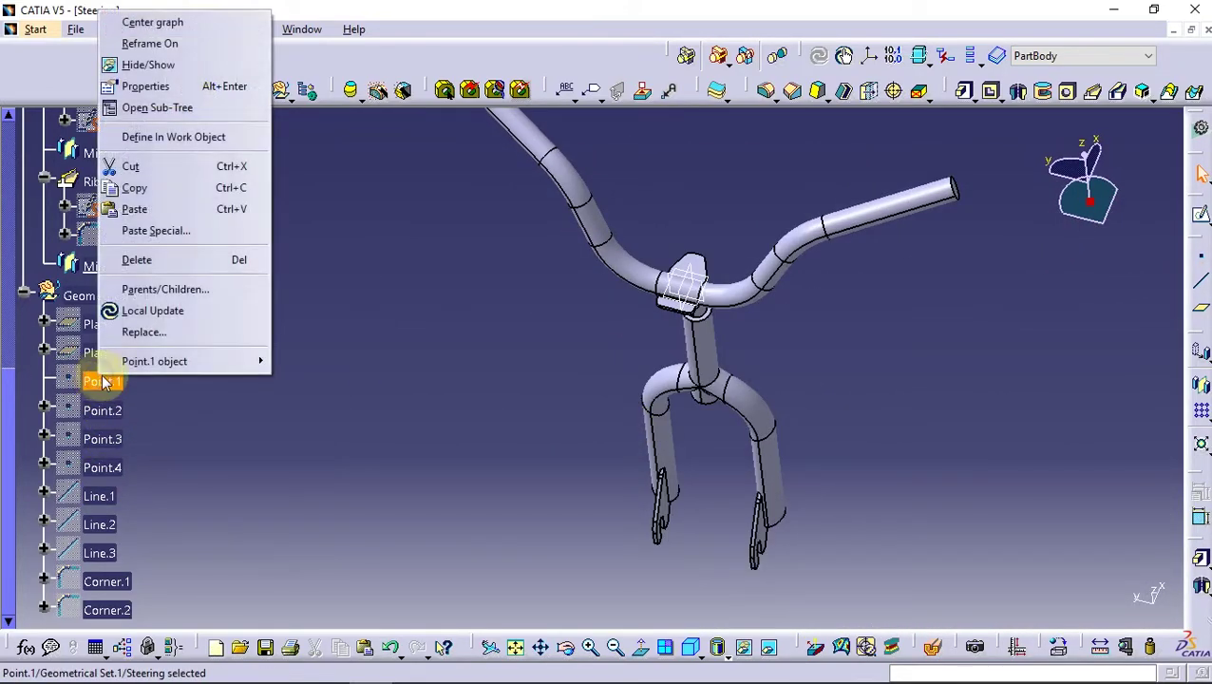
left_click(149, 65)
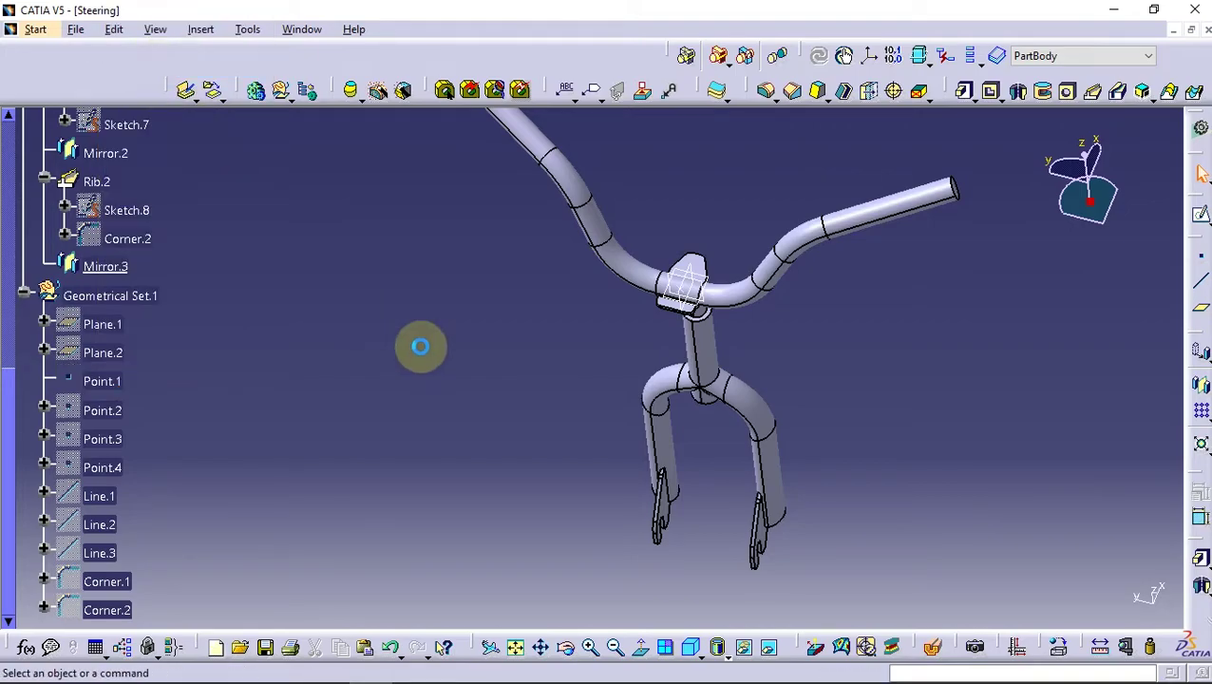
left_click(693, 317)
- Start a sketch on the zx plane and draw a circle beside the bent tube
left_click(1200, 213)
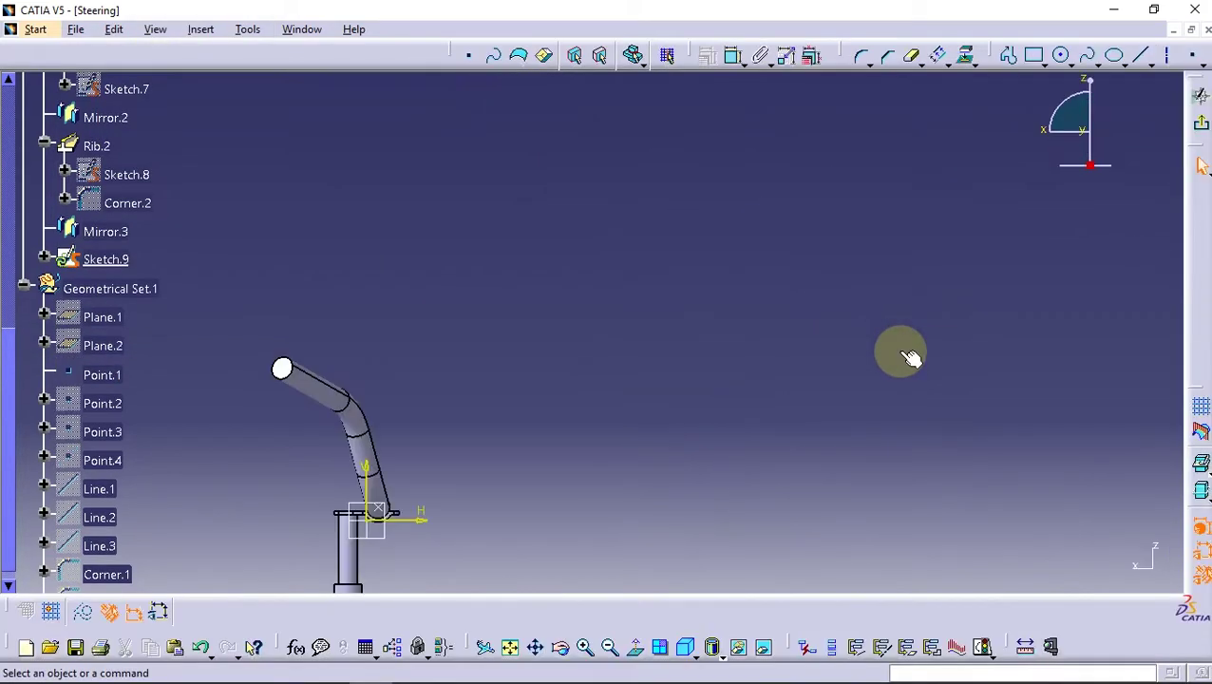
middle_click_drag(419, 549, 682, 278)
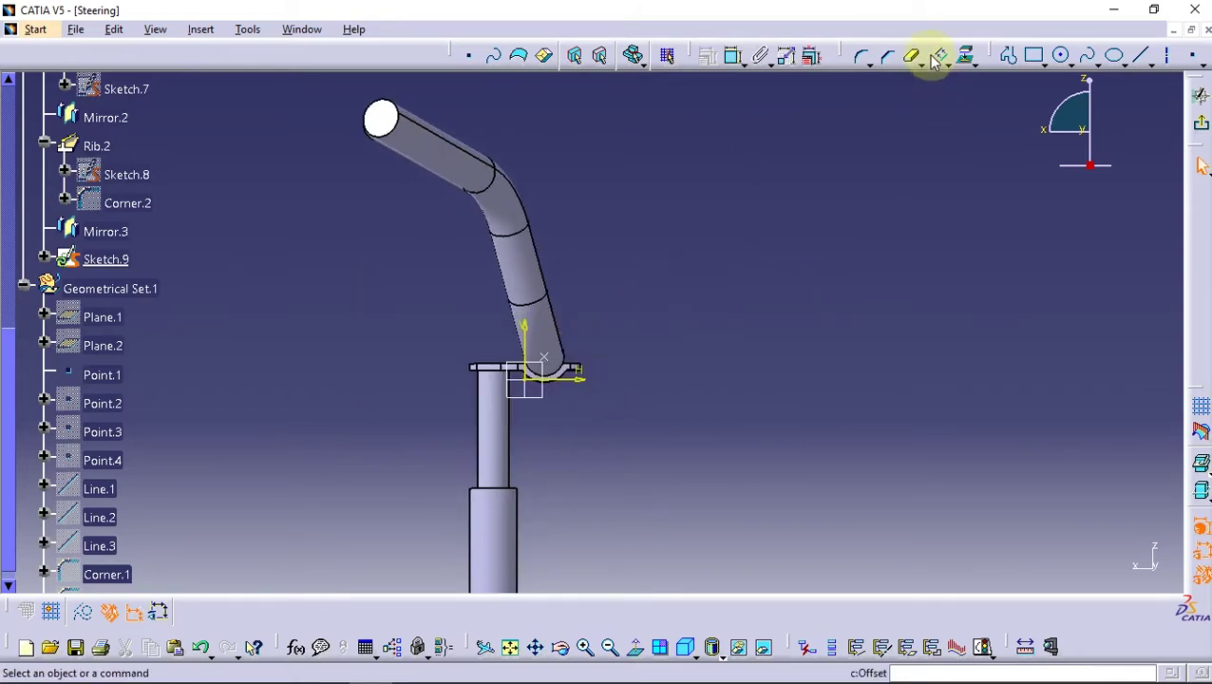
left_click(1065, 55)
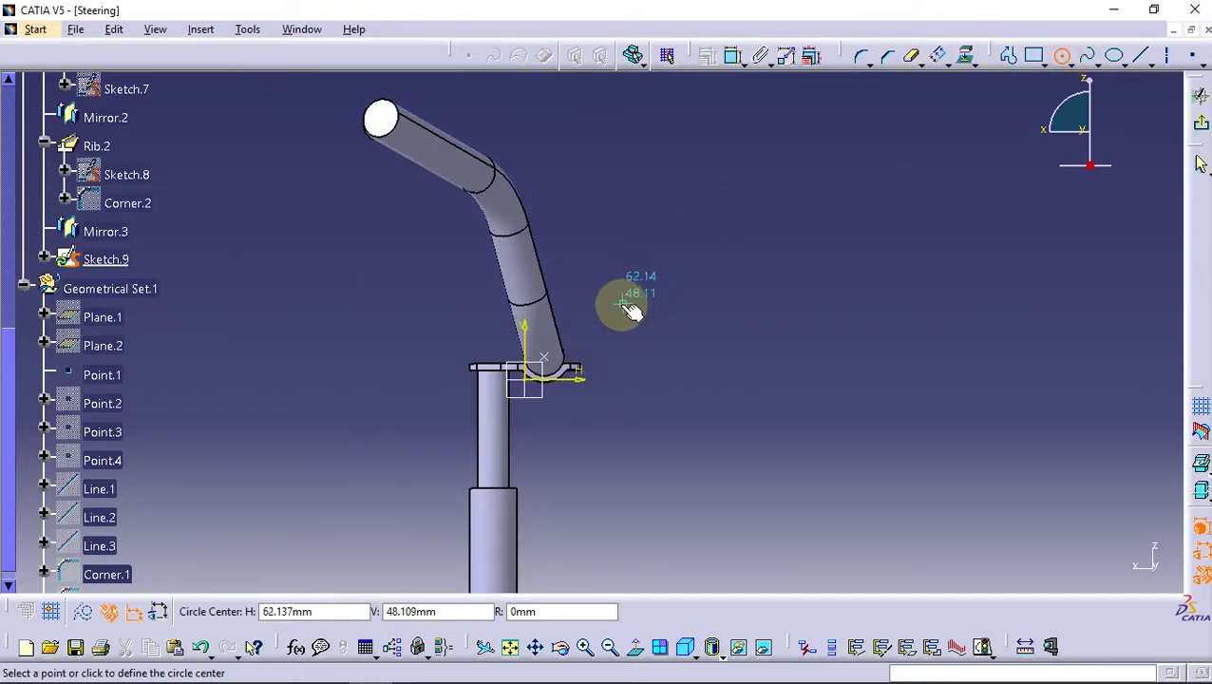
left_click(614, 264)
left_click(626, 250)
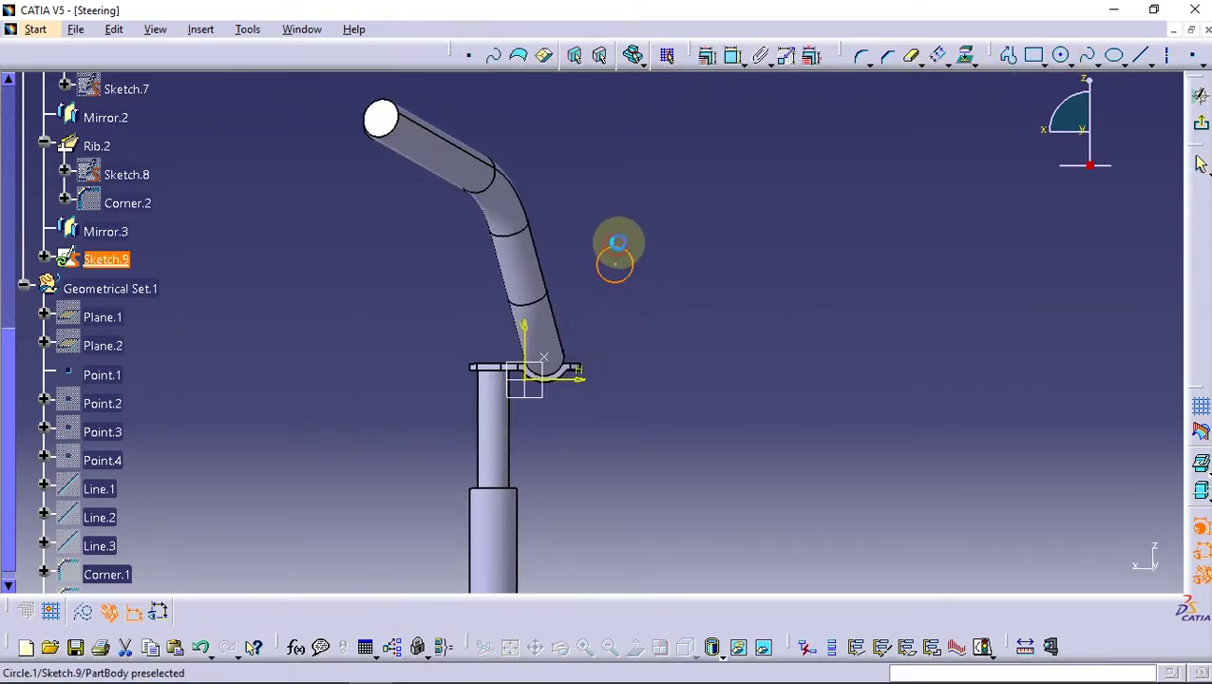
- Dimension the circle as a 19 mm diameter
left_click(732, 57)
left_click(628, 251)
left_click(663, 221)
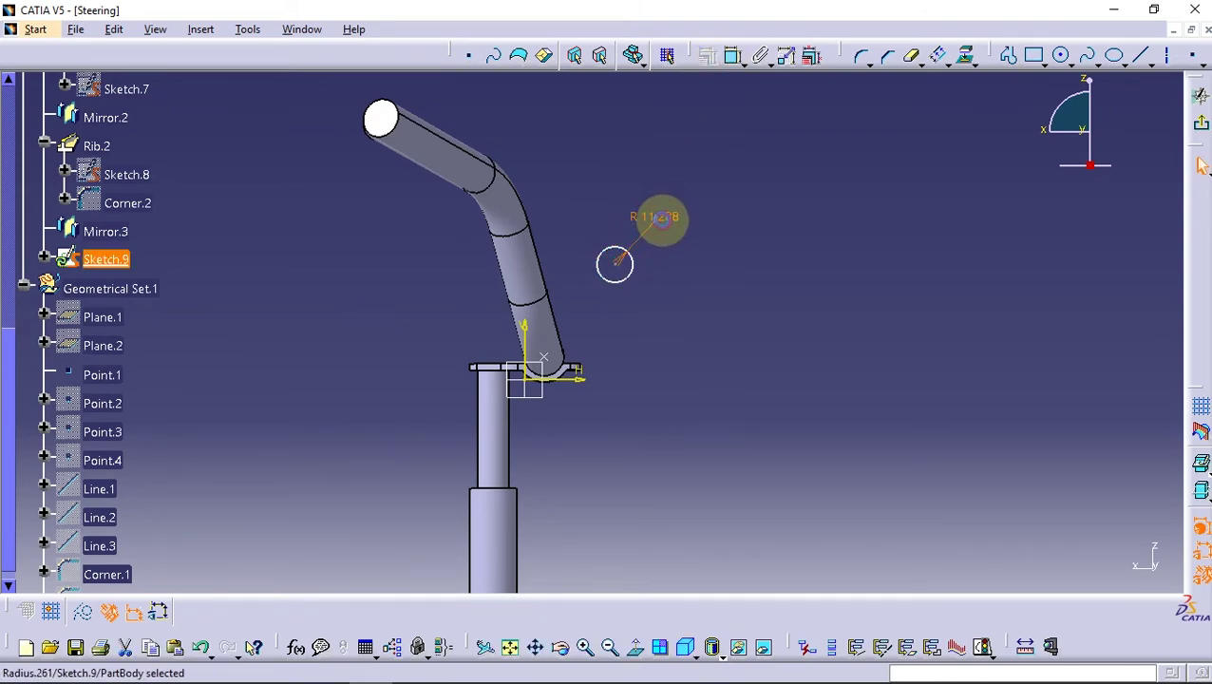
double_click(663, 218)
type("19mm")
key("Return")
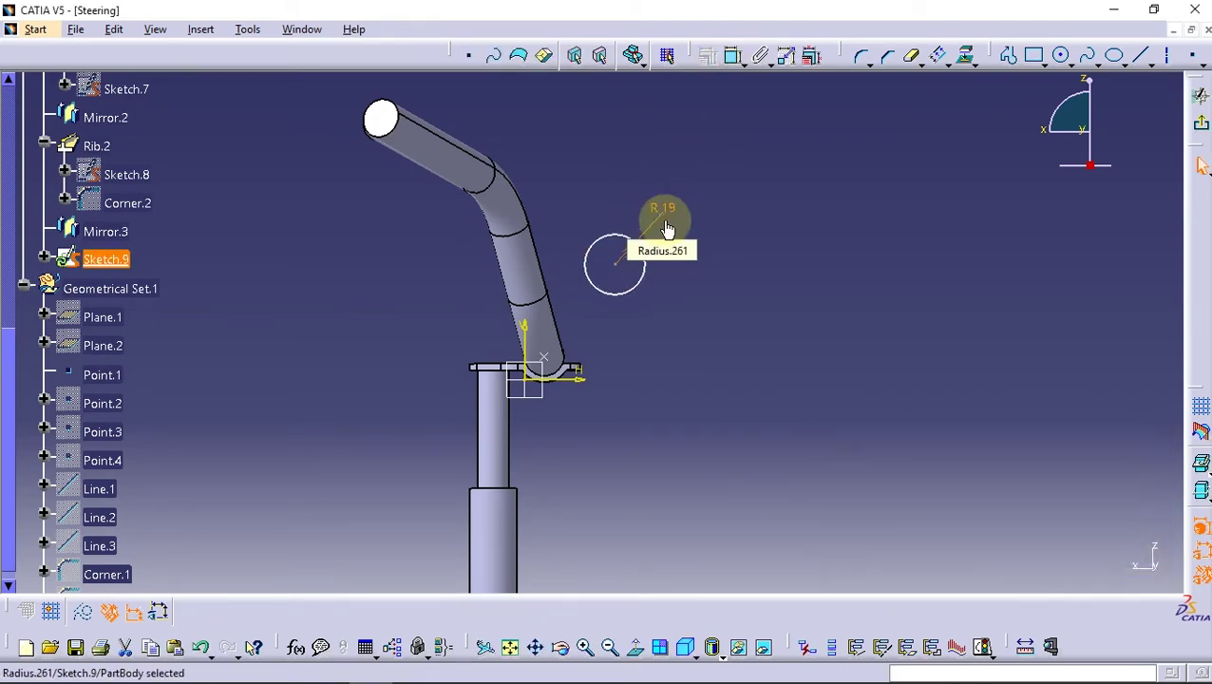
left_click(753, 209)
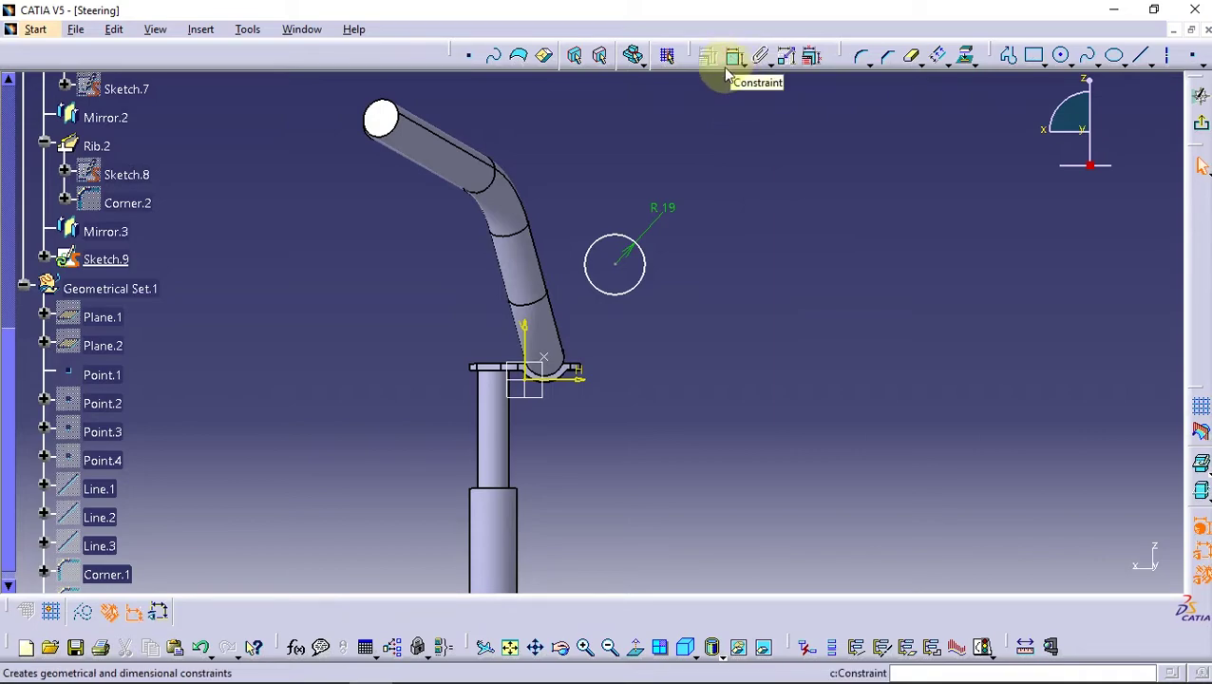
double_click(688, 222)
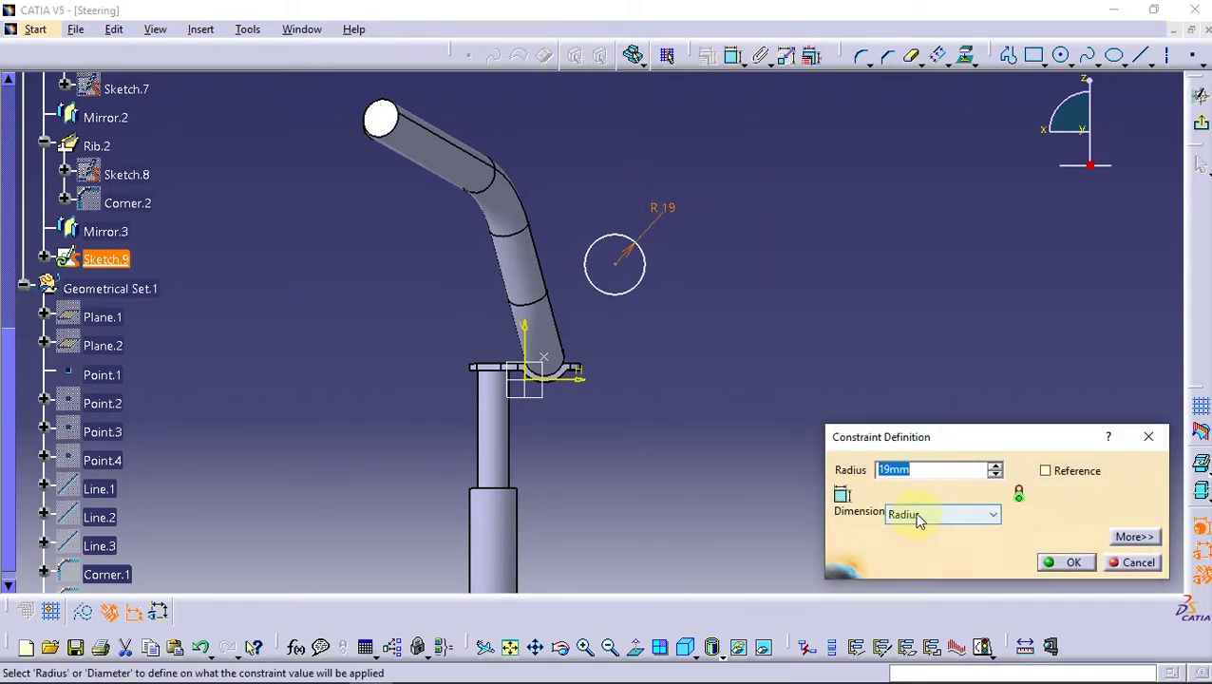
left_click(917, 514)
double_click(922, 467)
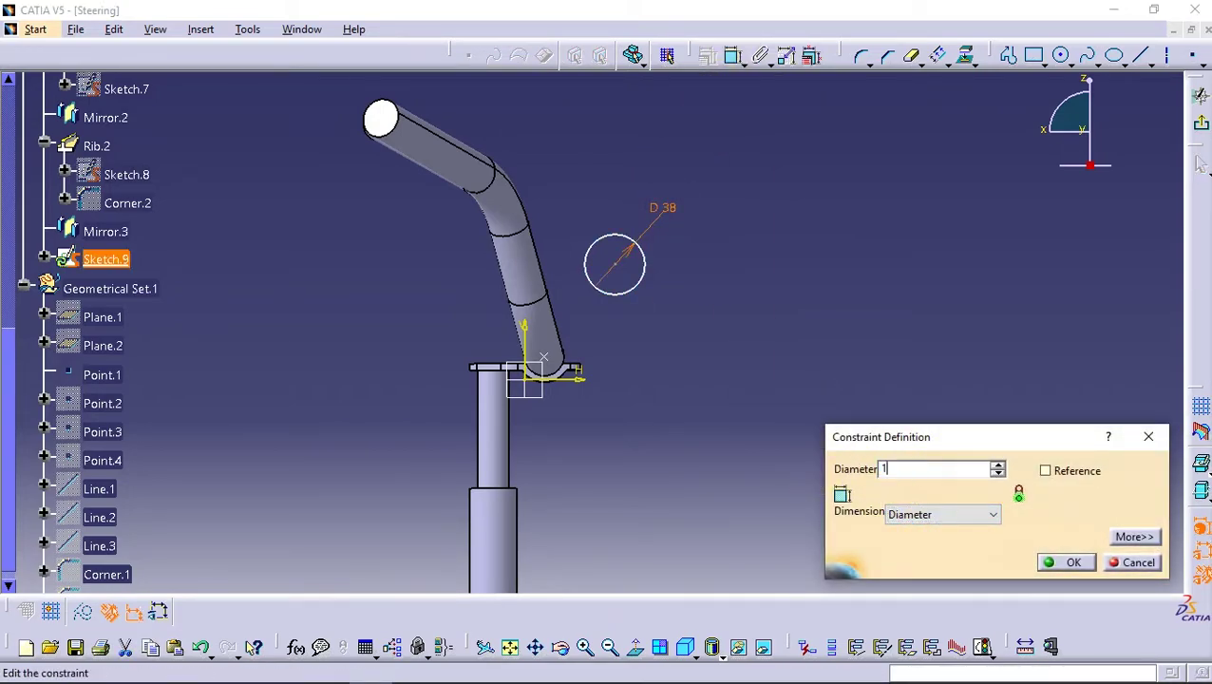
left_click(1063, 563)
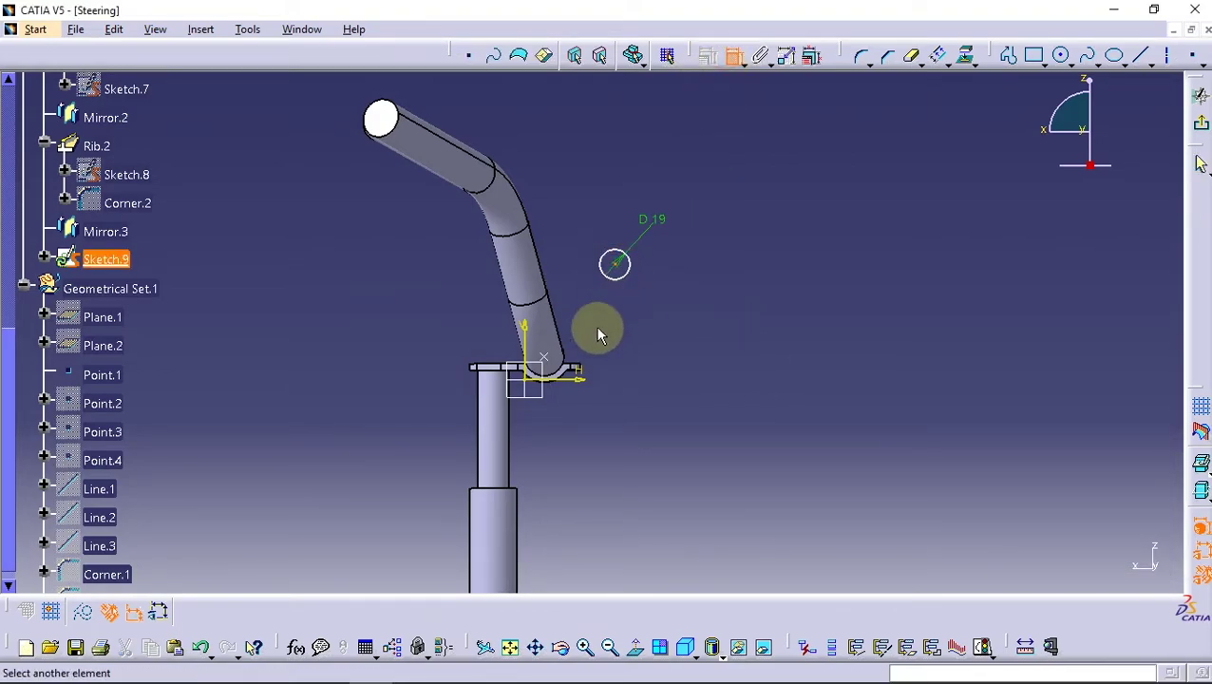
- Add a 23 mm horizontal distance from Point.1 to the circle
left_click(546, 361)
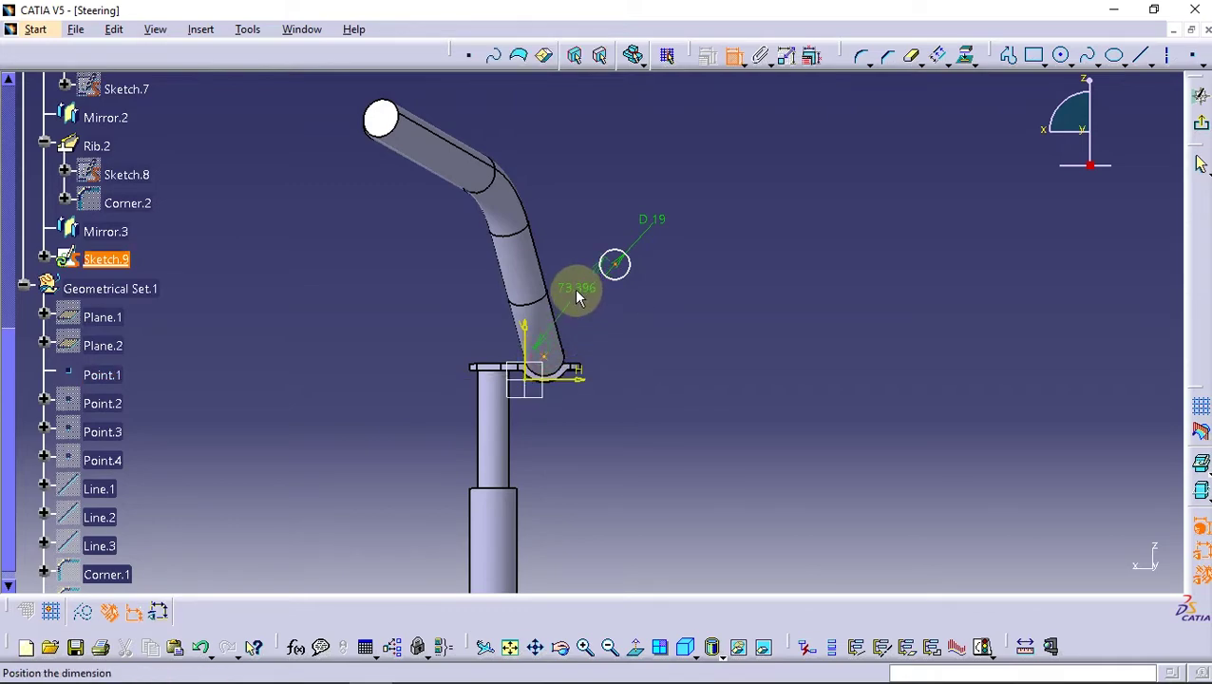
right_click(577, 298)
left_click(612, 341)
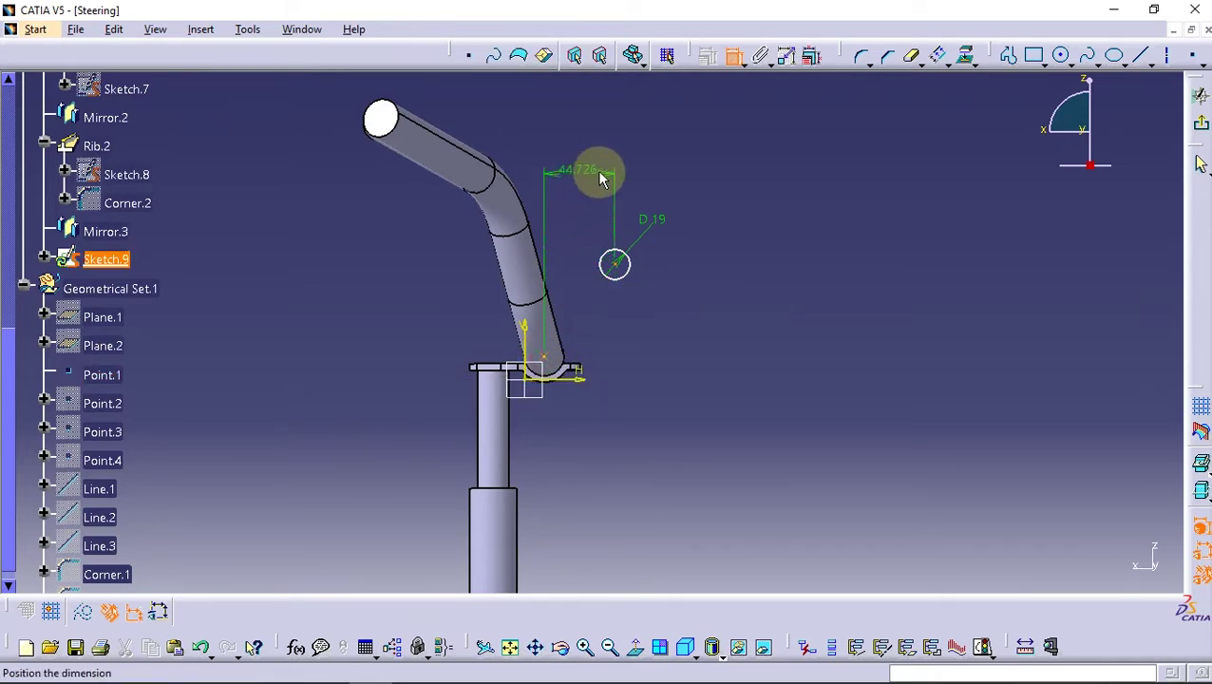
left_click(676, 163)
double_click(679, 168)
type("23")
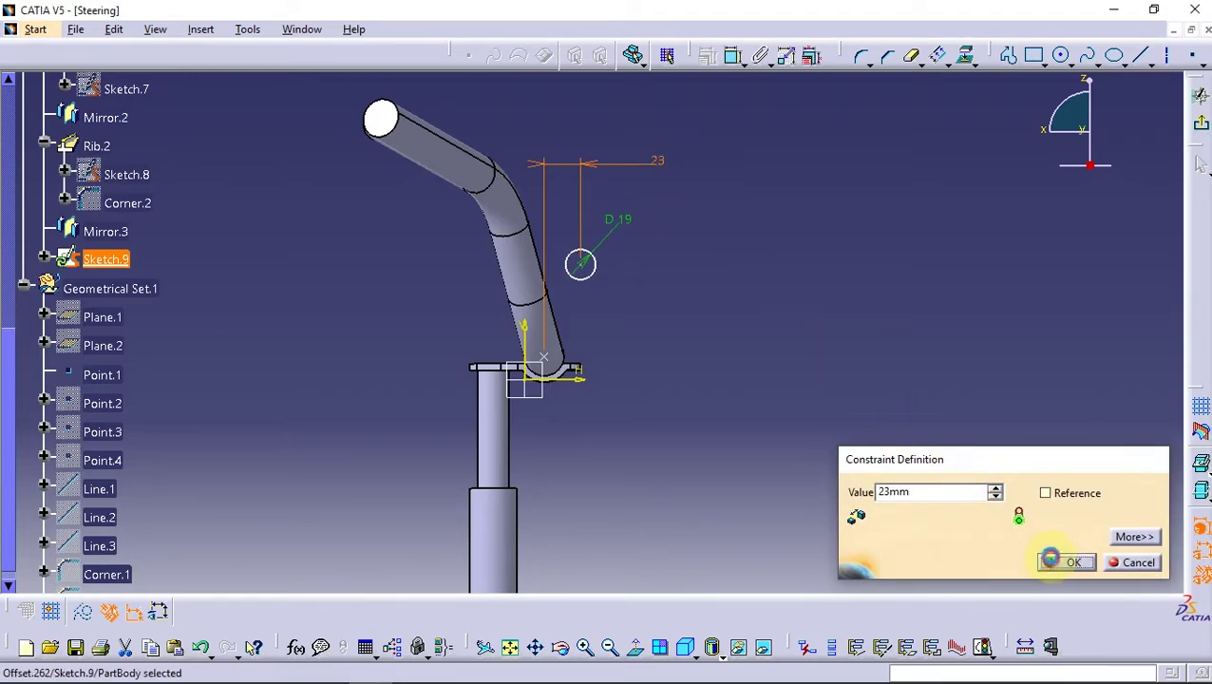
left_click(1057, 562)
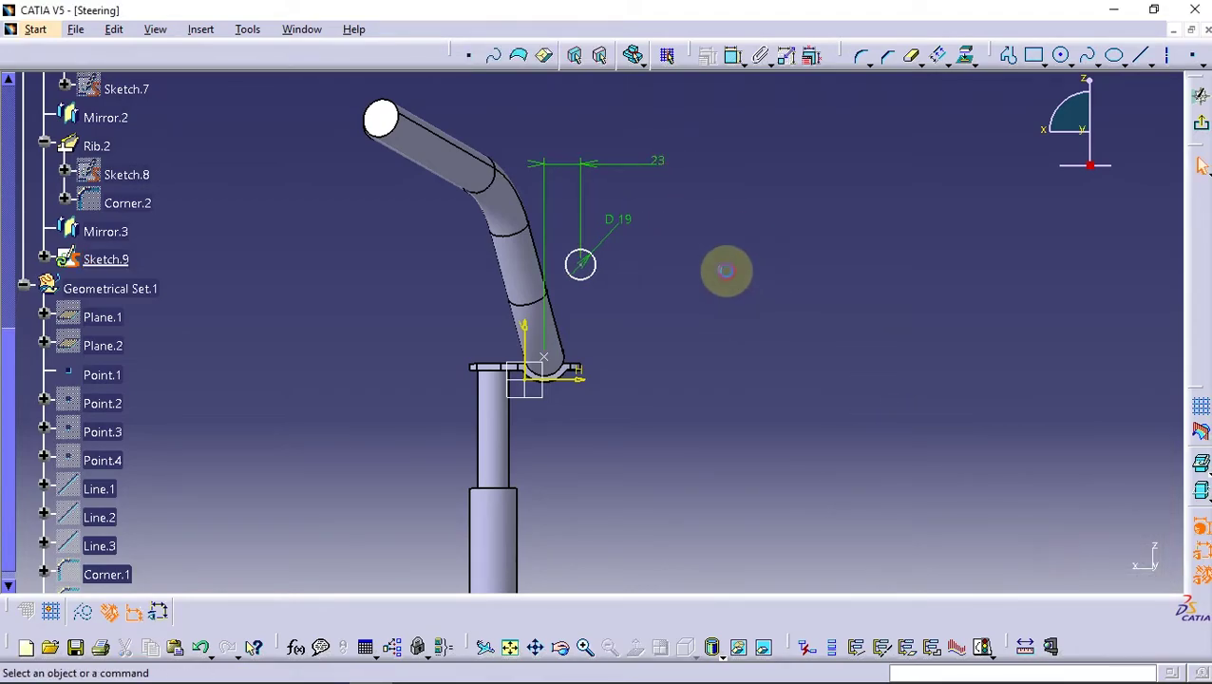
- Add a 63 mm vertical distance from Point.1 and change the horizontal distance to 25 mm
left_click(583, 265)
left_click(571, 383)
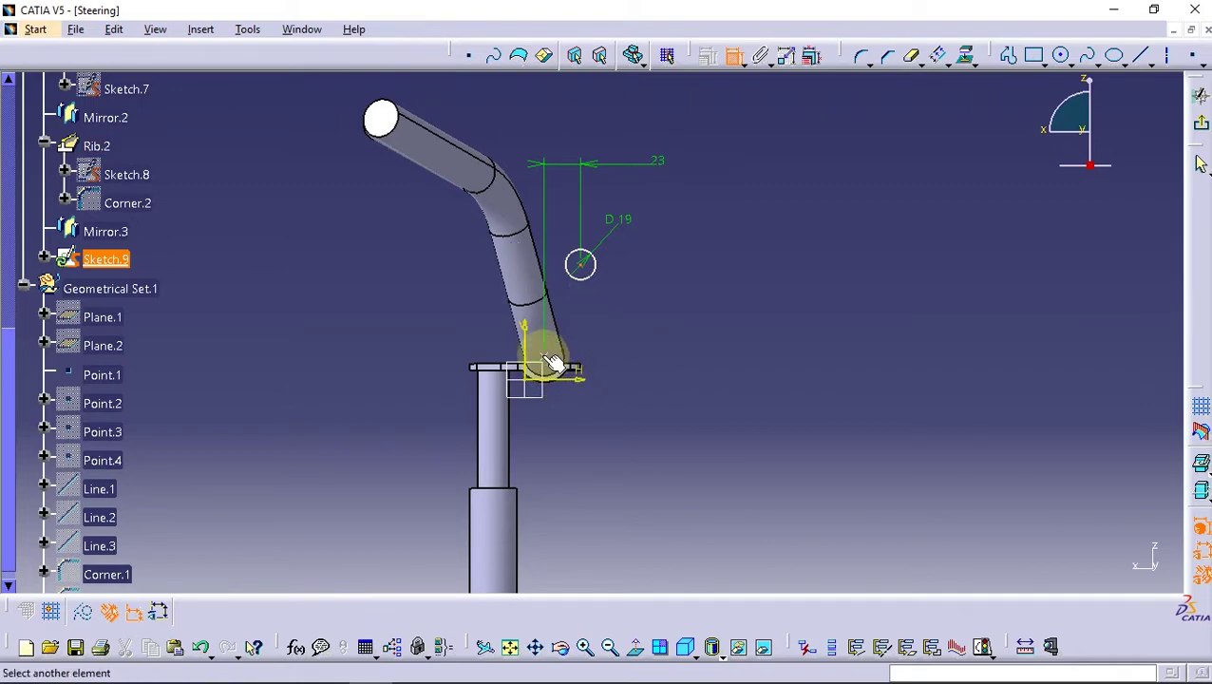
left_click(553, 364)
right_click(657, 292)
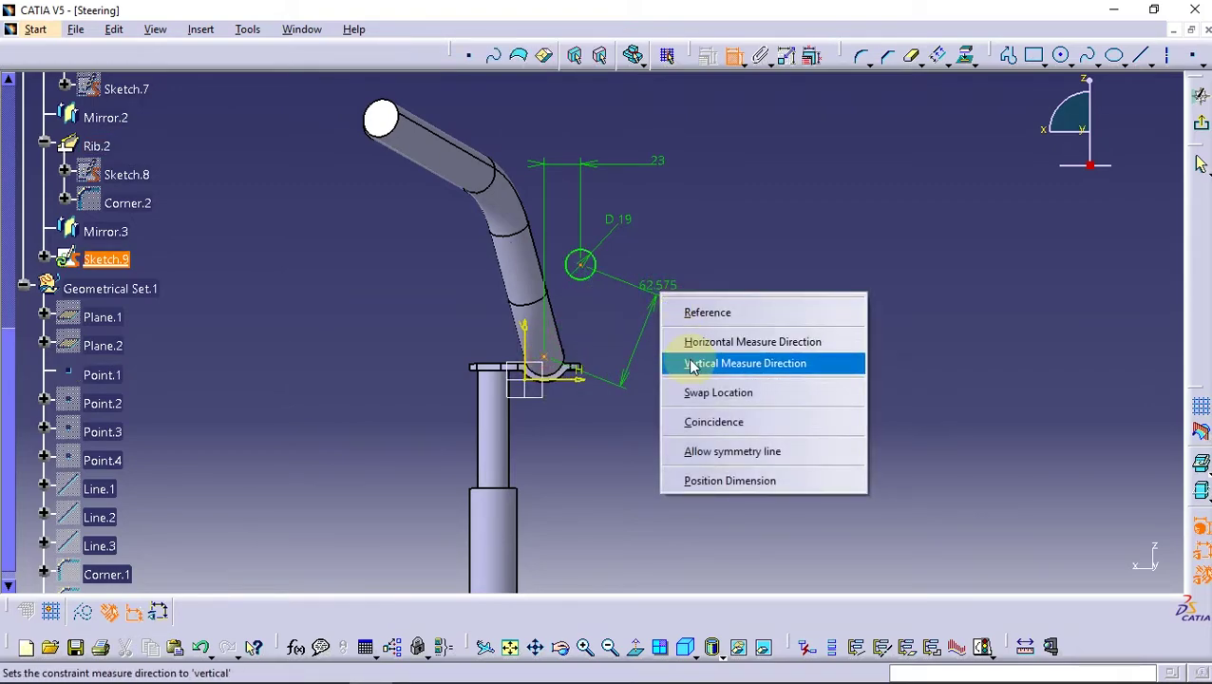
left_click(750, 362)
left_click(709, 300)
double_click(717, 304)
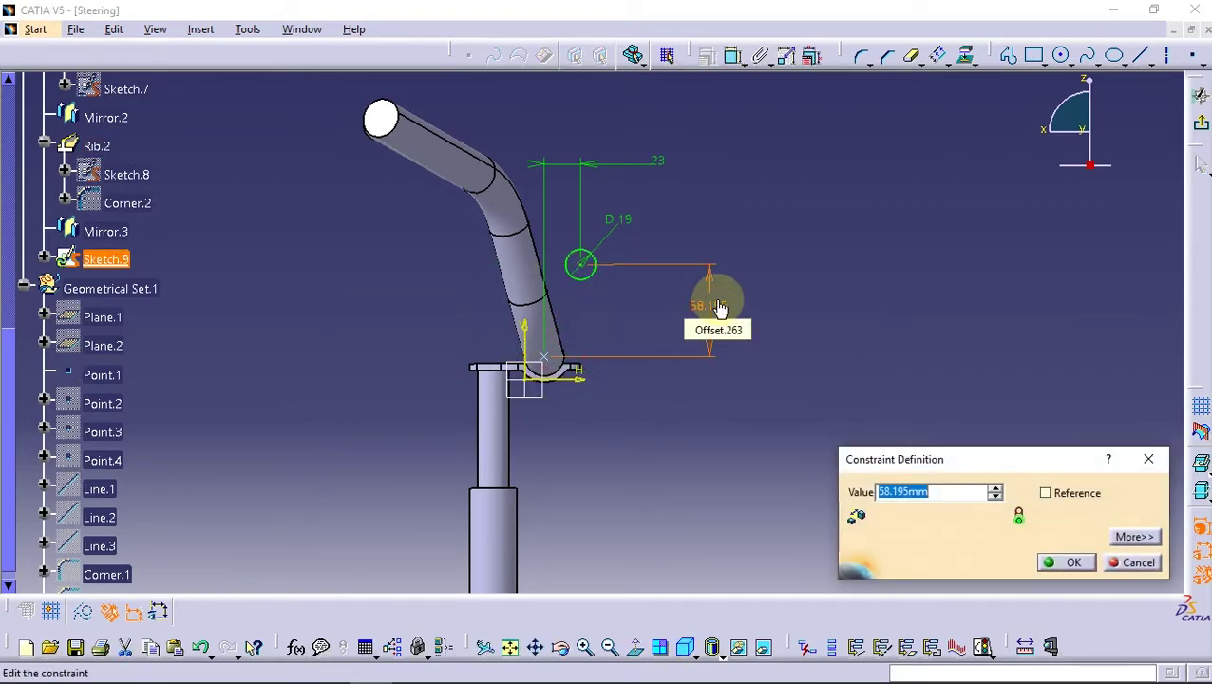
type("63")
key("Return")
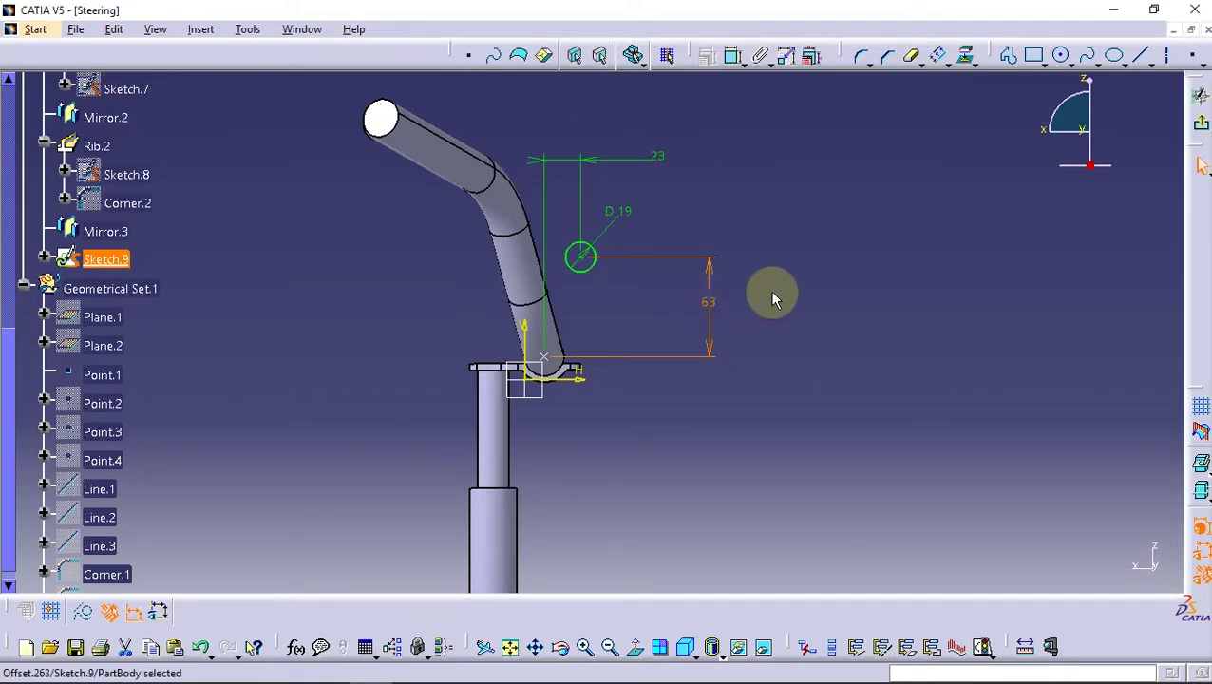
double_click(659, 160)
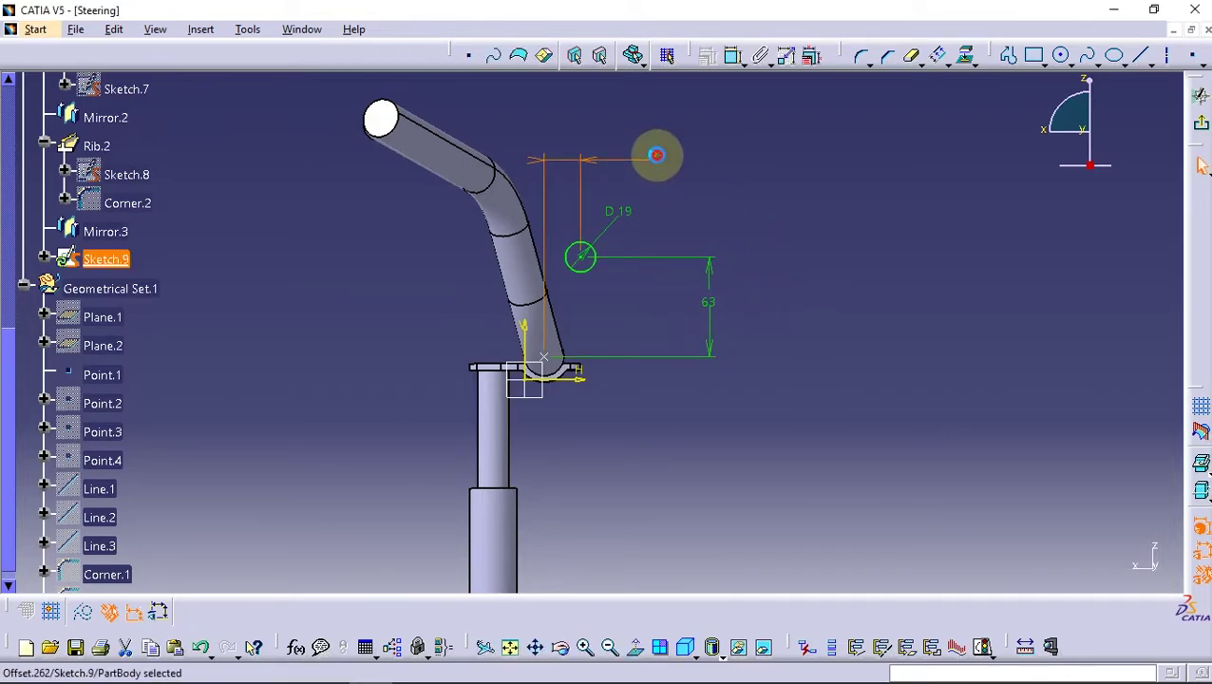
type("25")
key("Return")
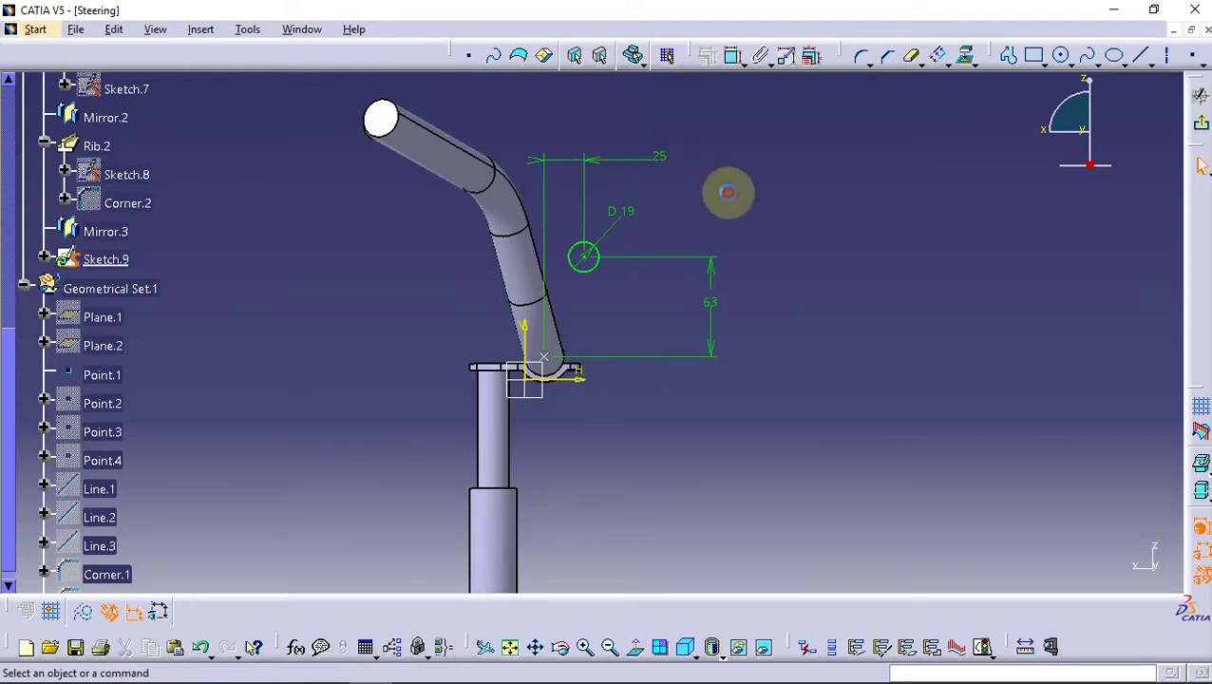
- Exit the sketch and create Point.5 at the centre of the Sketch.9 circle
left_click(1197, 127)
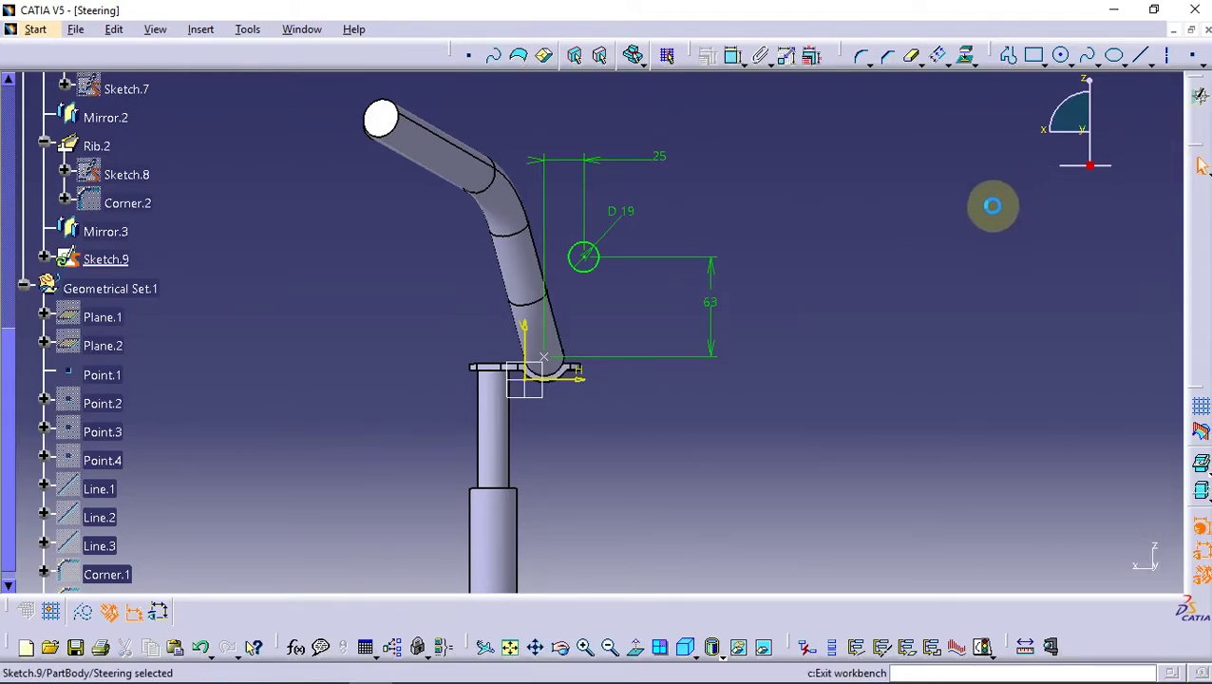
middle_click_drag(695, 498, 565, 409)
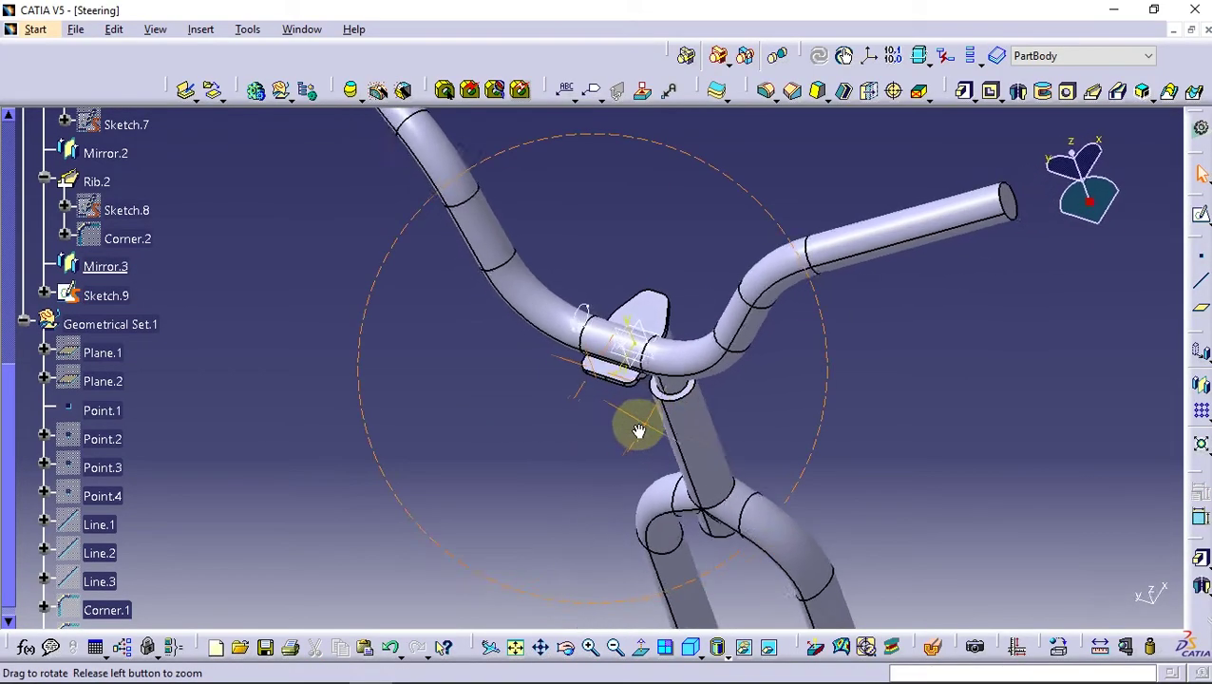
left_click(573, 328)
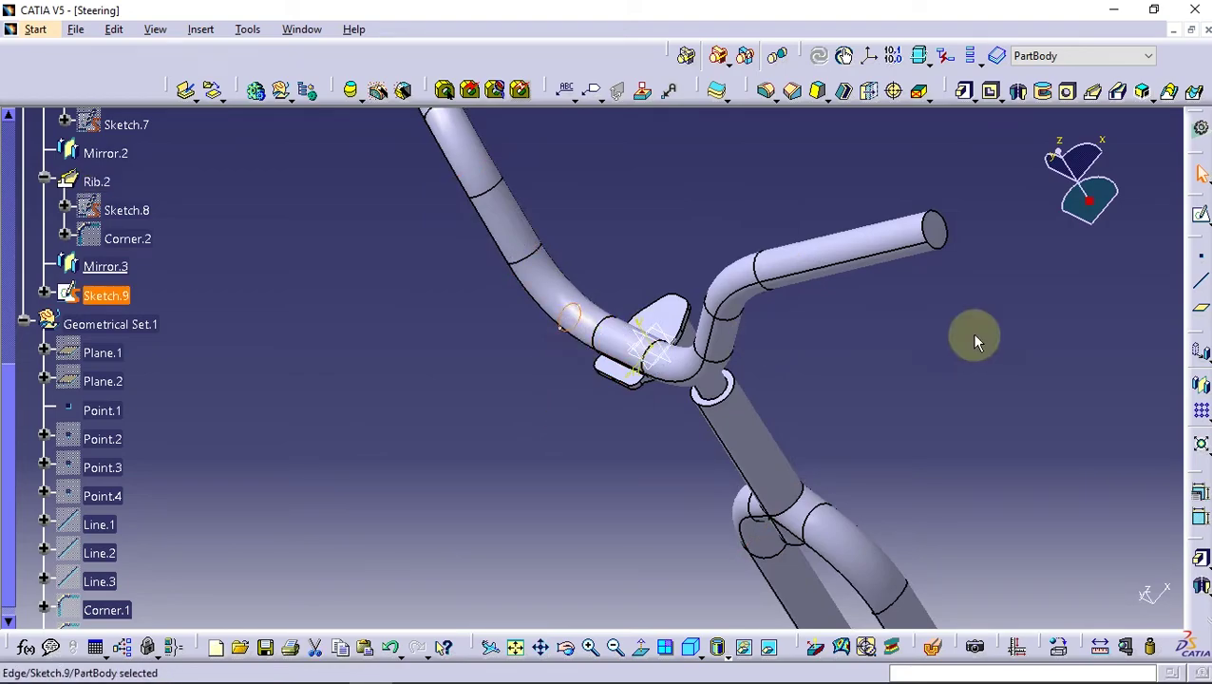
left_click(1201, 264)
left_click(1055, 377)
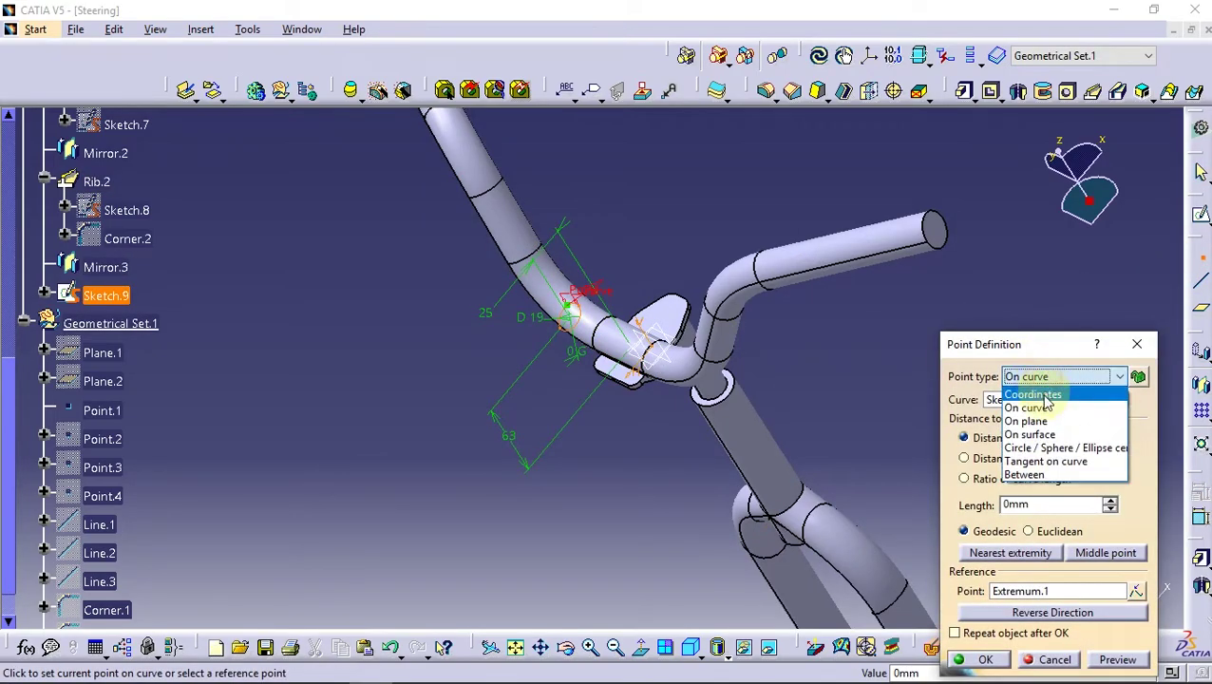
left_click(1035, 448)
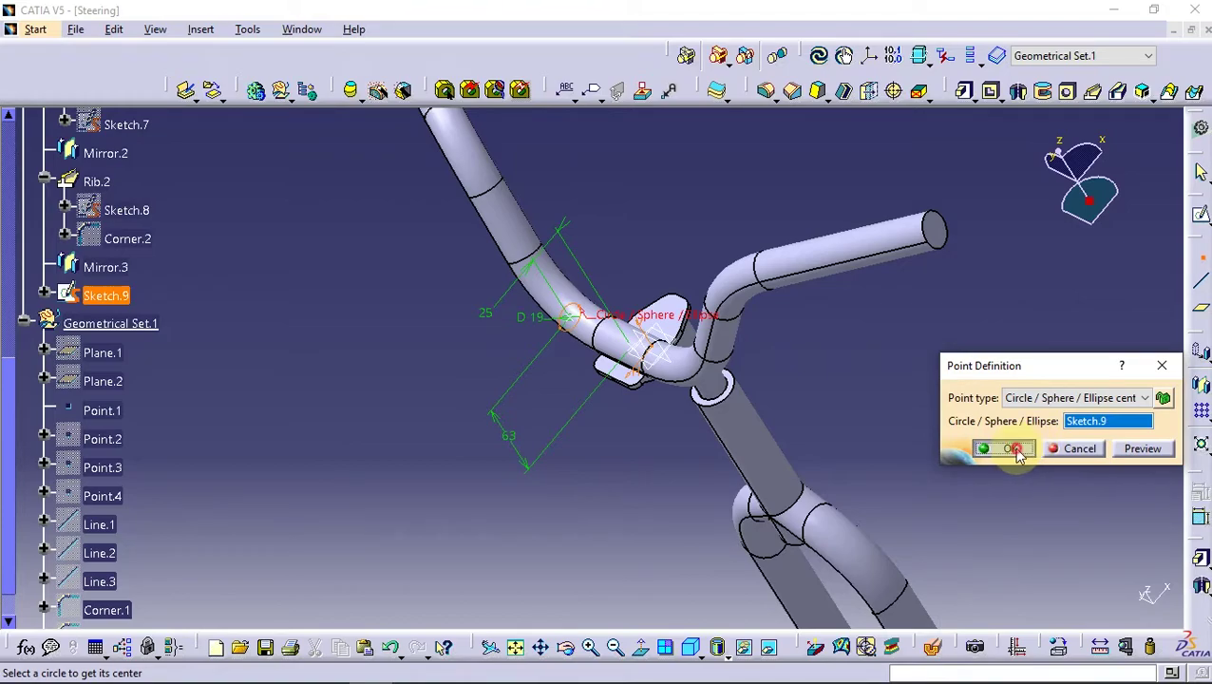
left_click(1015, 450)
- Create a plane parallel to the xy plane through Point.5
mouse_move(671, 428)
middle_mouse_down()
mouse_move(616, 425)
mouse_move(668, 391)
middle_mouse_up()
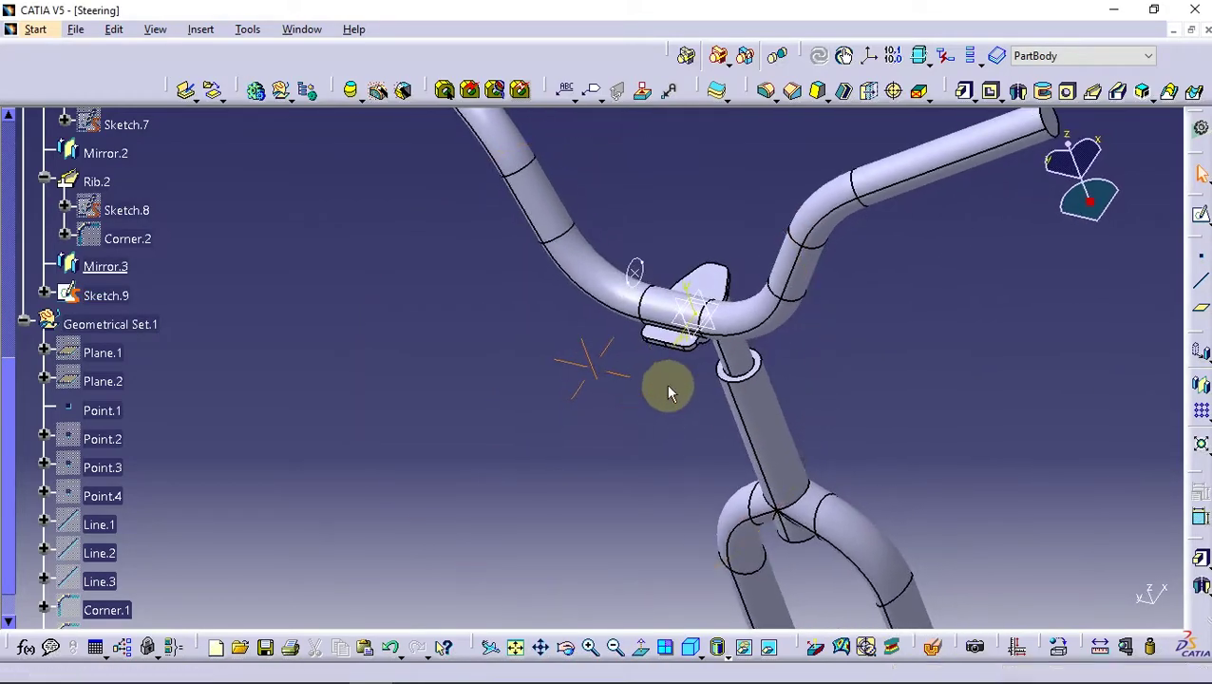
left_click(1203, 319)
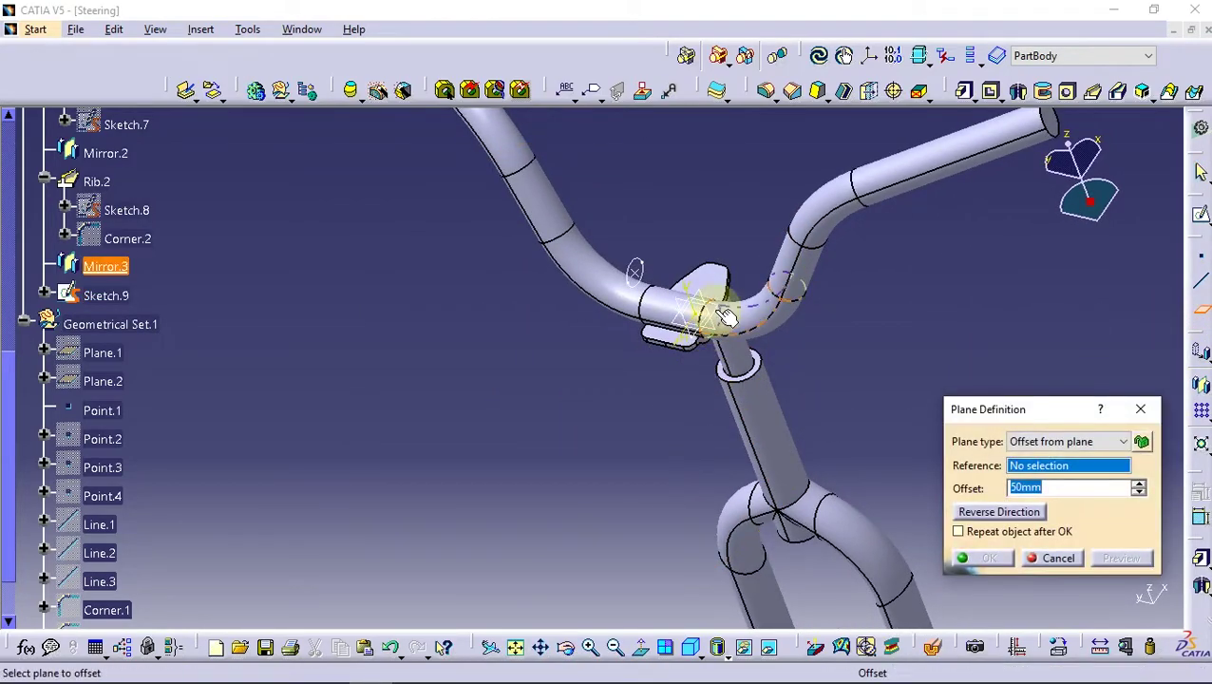
left_click(646, 302)
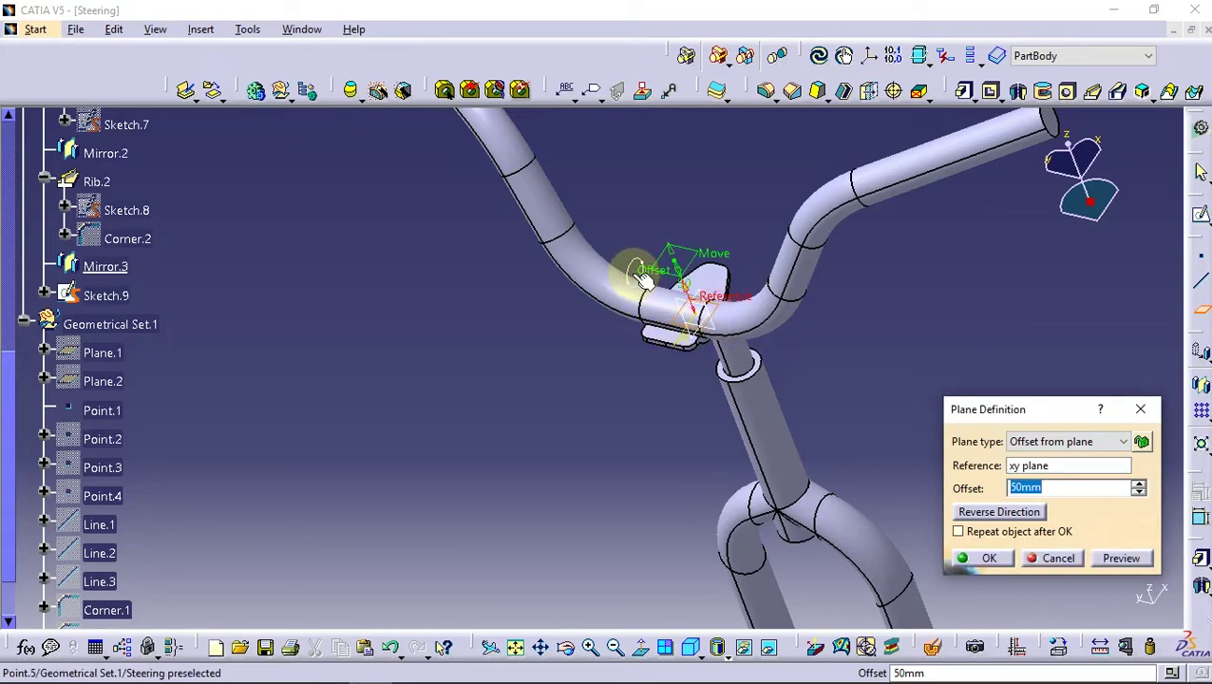
left_click(642, 276)
middle_click_drag(590, 436, 686, 360, "ctrl")
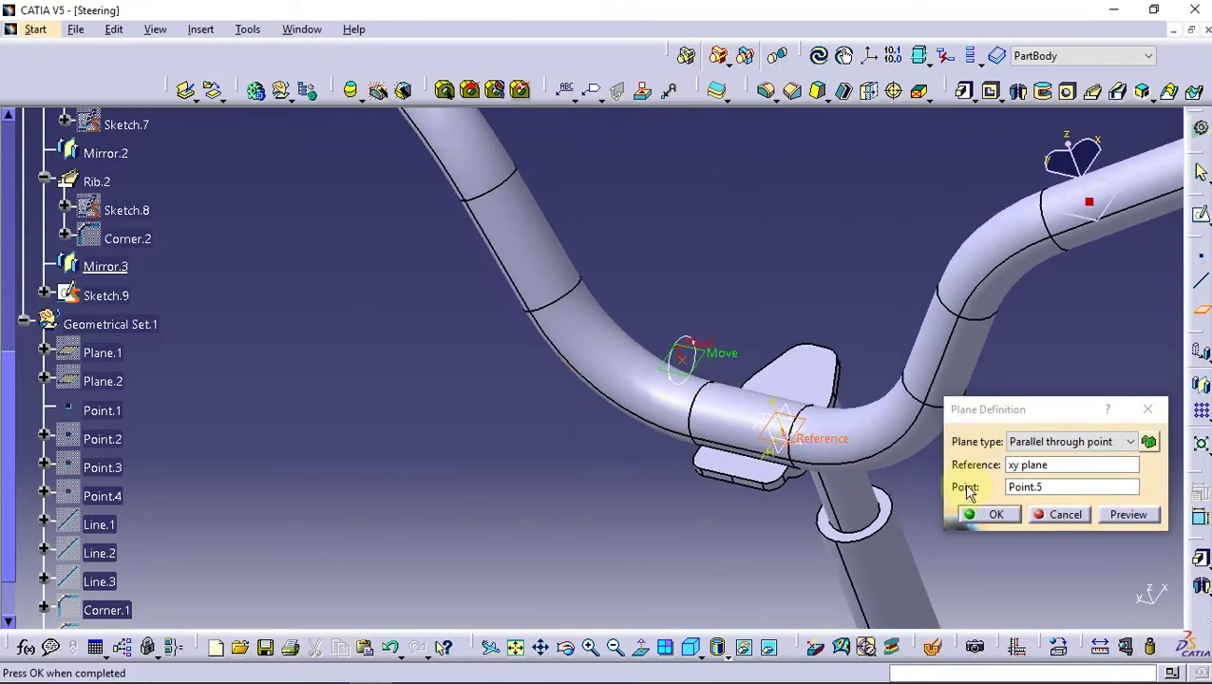
left_click(1003, 518)
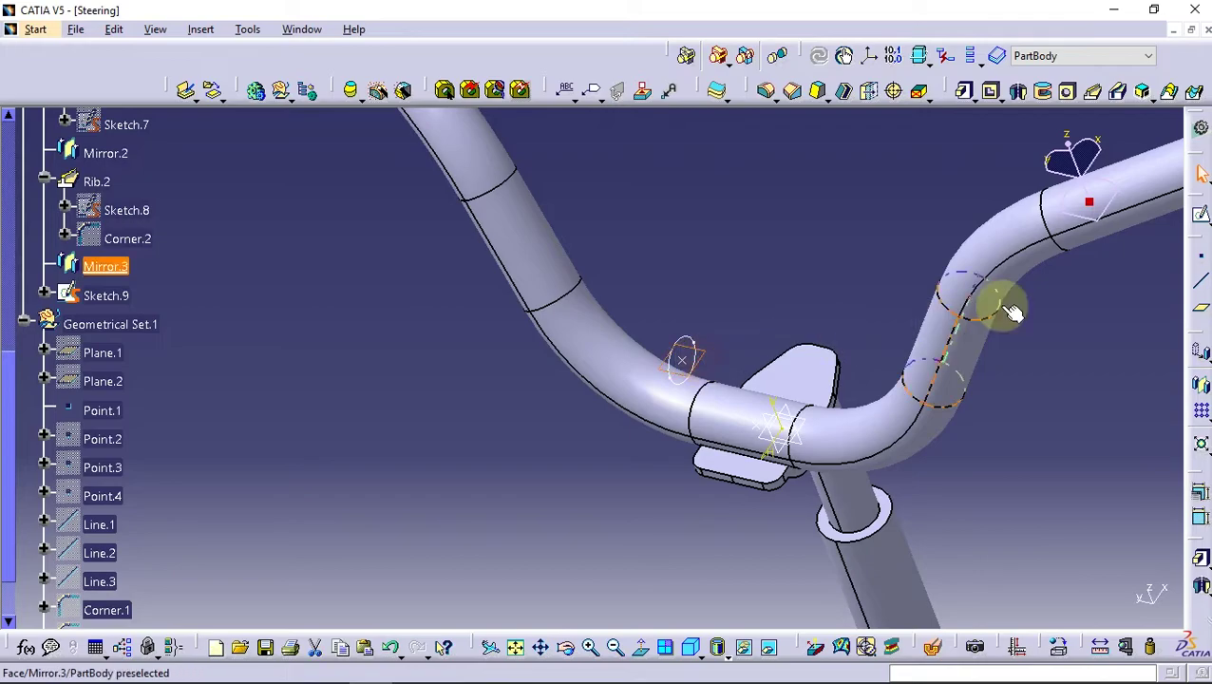
- Start a sketch on the new plane and draw a three-point arc across the tube
left_click(1200, 217)
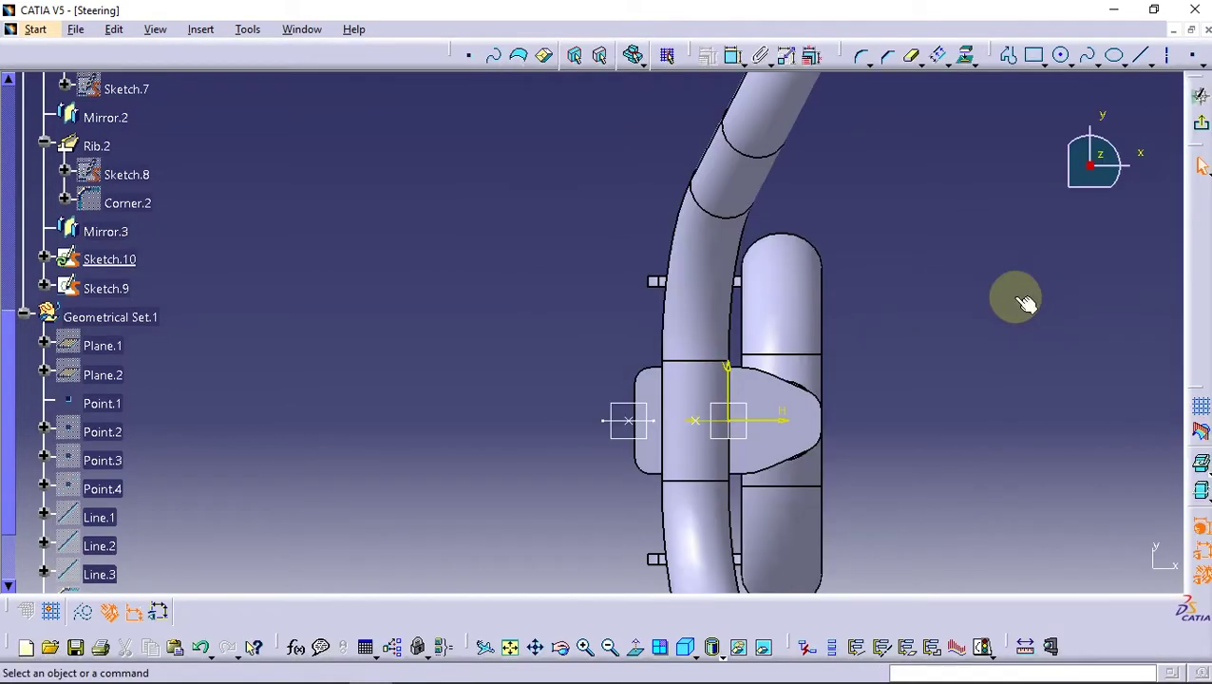
left_click(1070, 65)
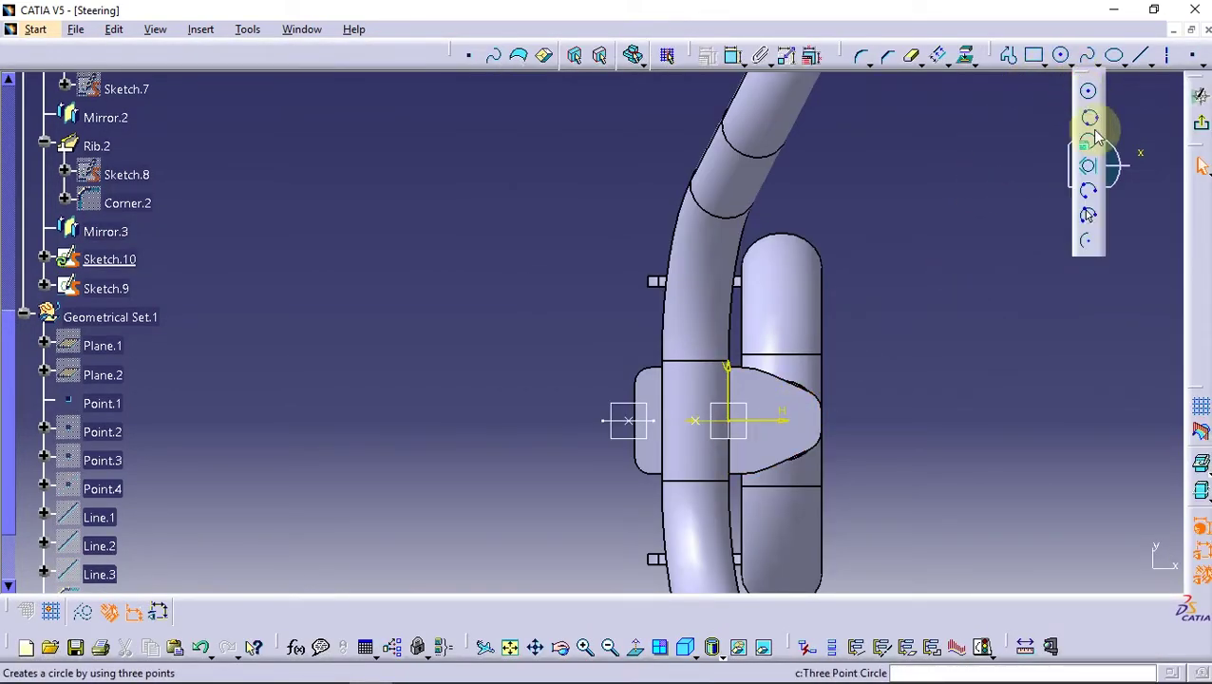
left_click(1087, 116)
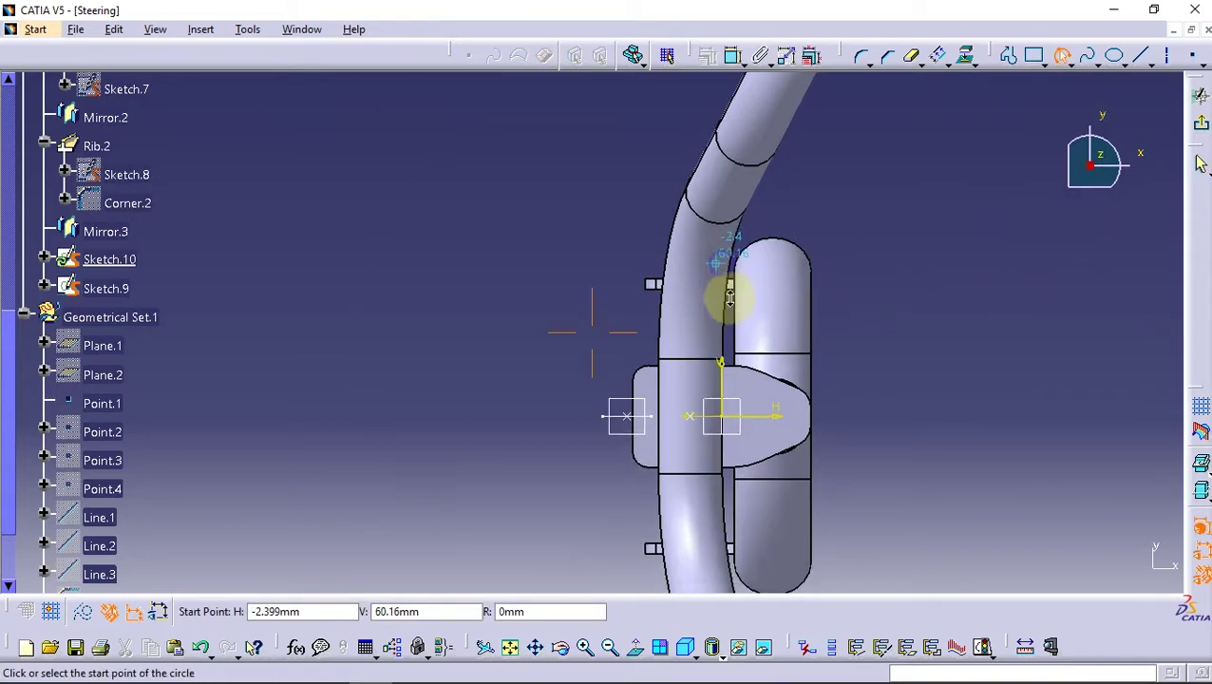
middle_click_drag(725, 291, 691, 263)
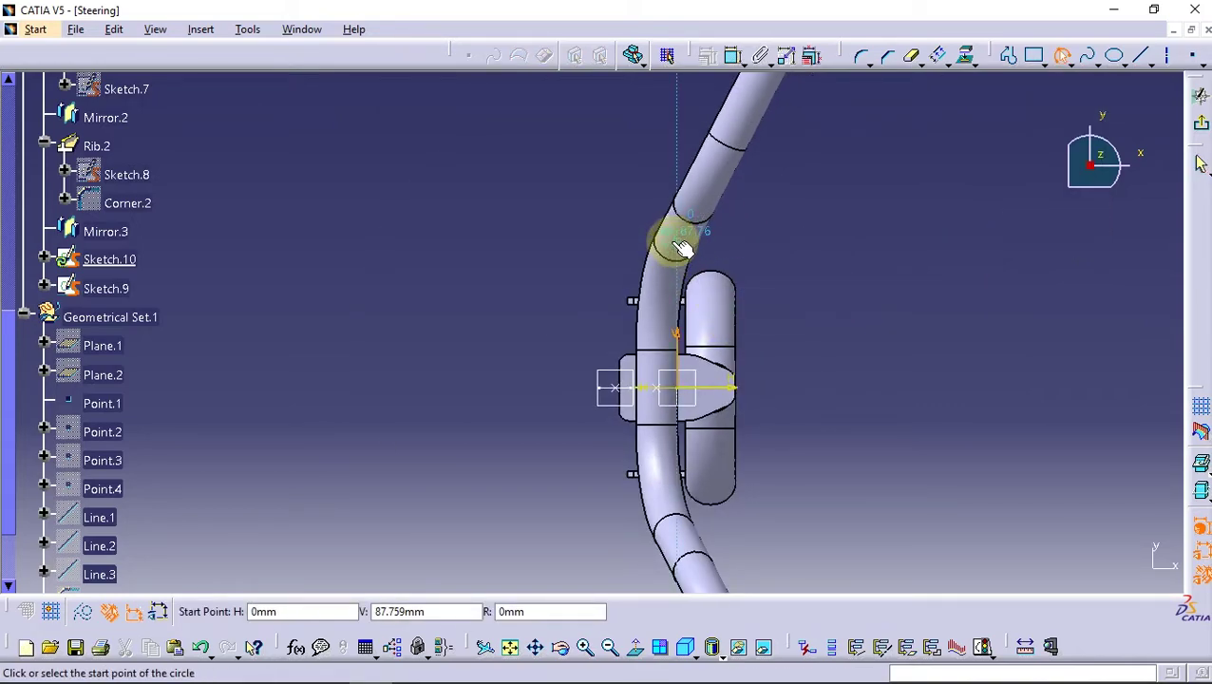
left_click(669, 246)
left_click(669, 522)
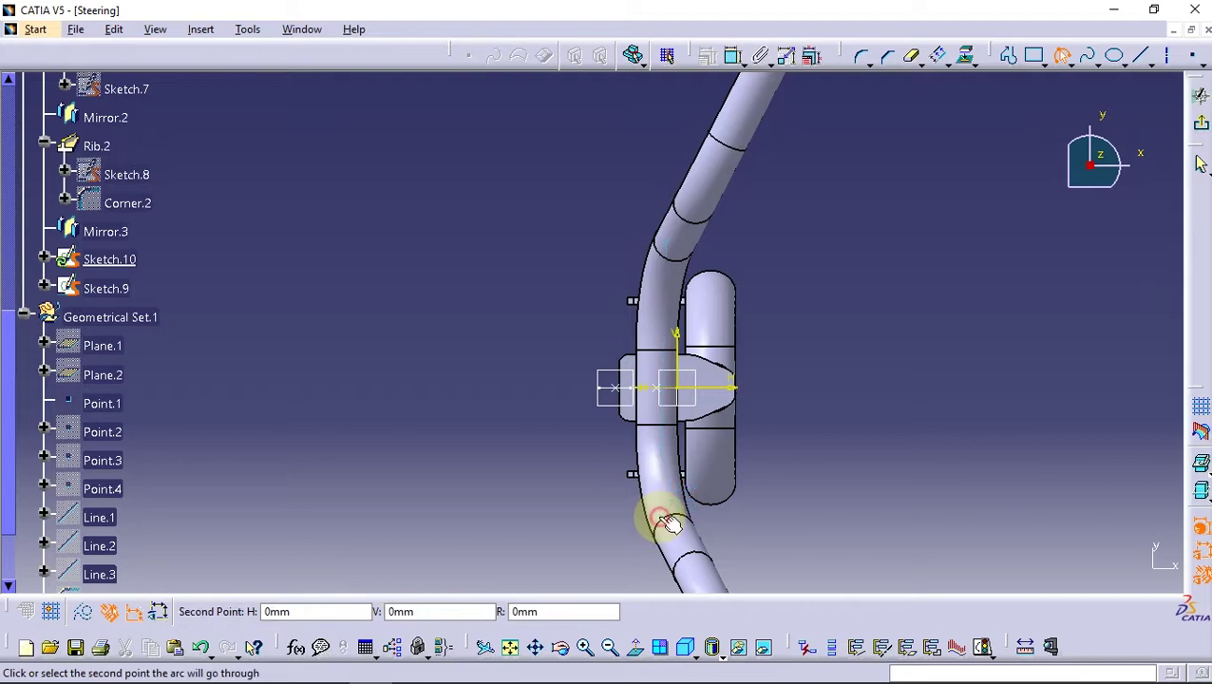
left_click(582, 380)
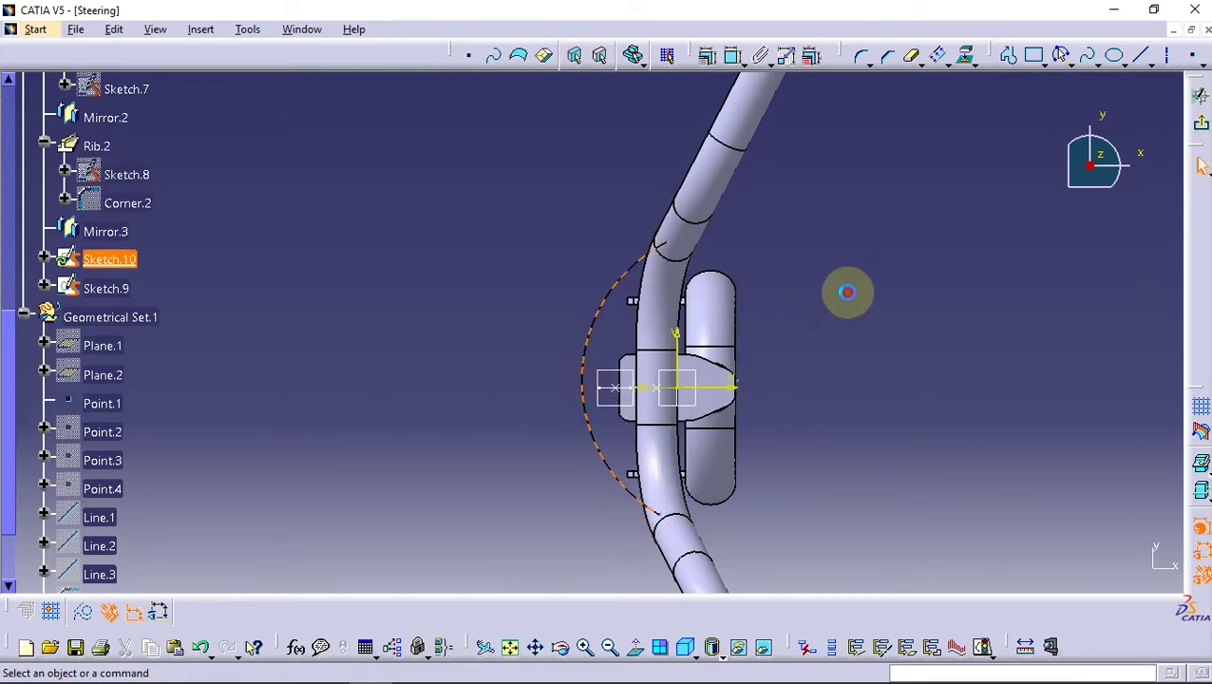
- Make the arc coincident with the reference point and stretch its lower end down the tube
left_click(612, 386, "ctrl")
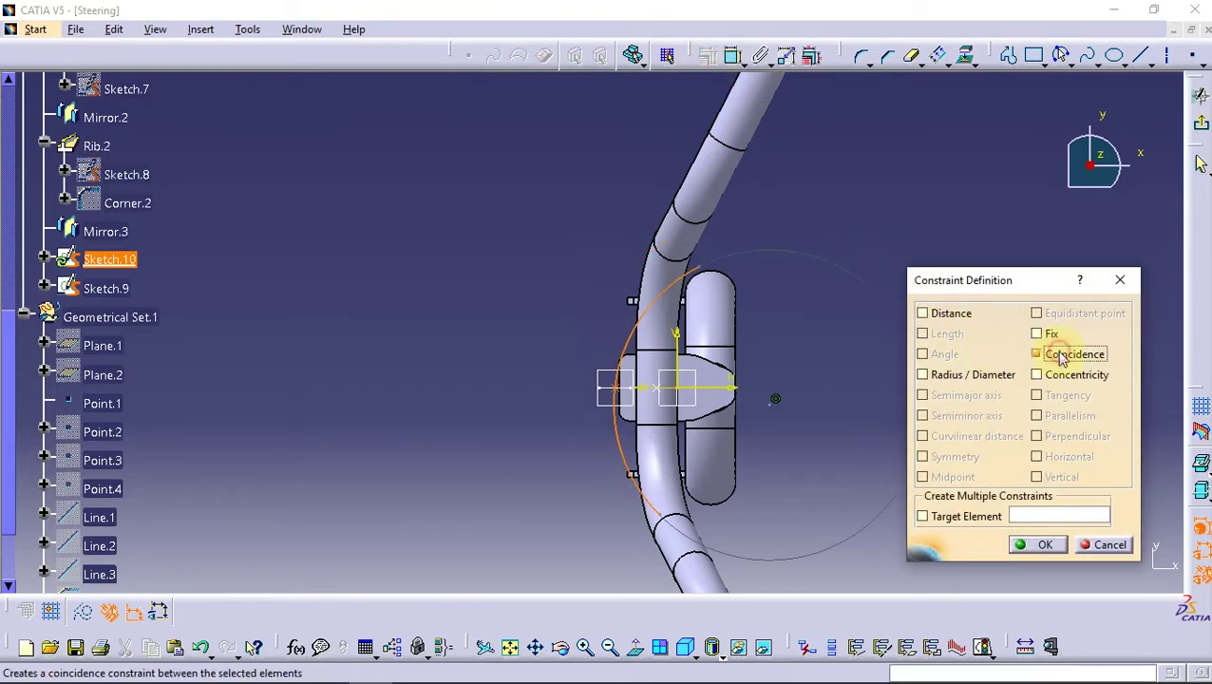
left_click(1031, 544)
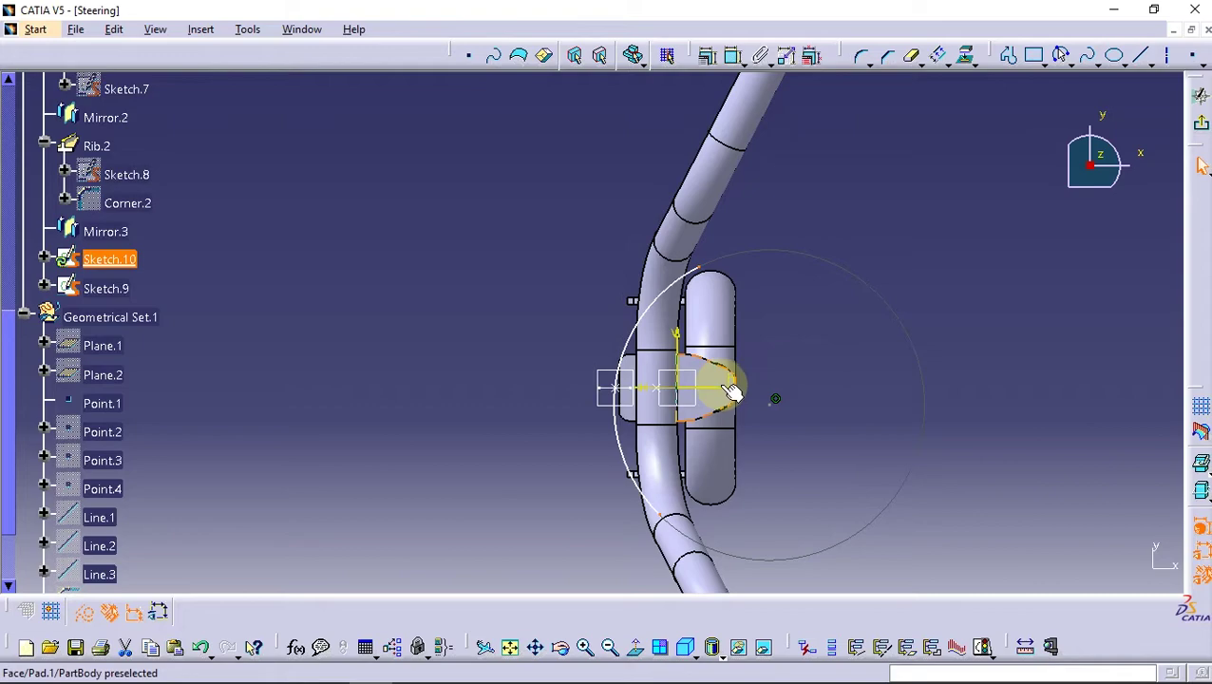
left_click(818, 453)
left_click(671, 513)
left_click_drag(683, 529, 724, 544)
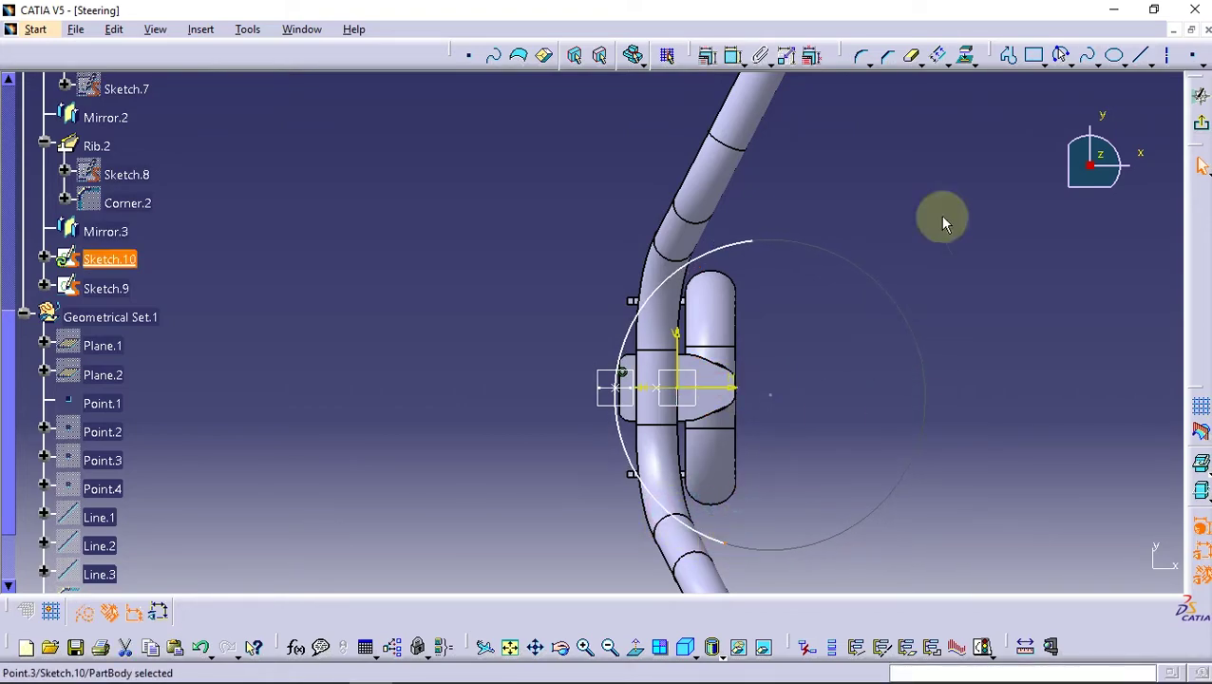
- Dimension the arc radius to 140 mm
left_click(649, 281)
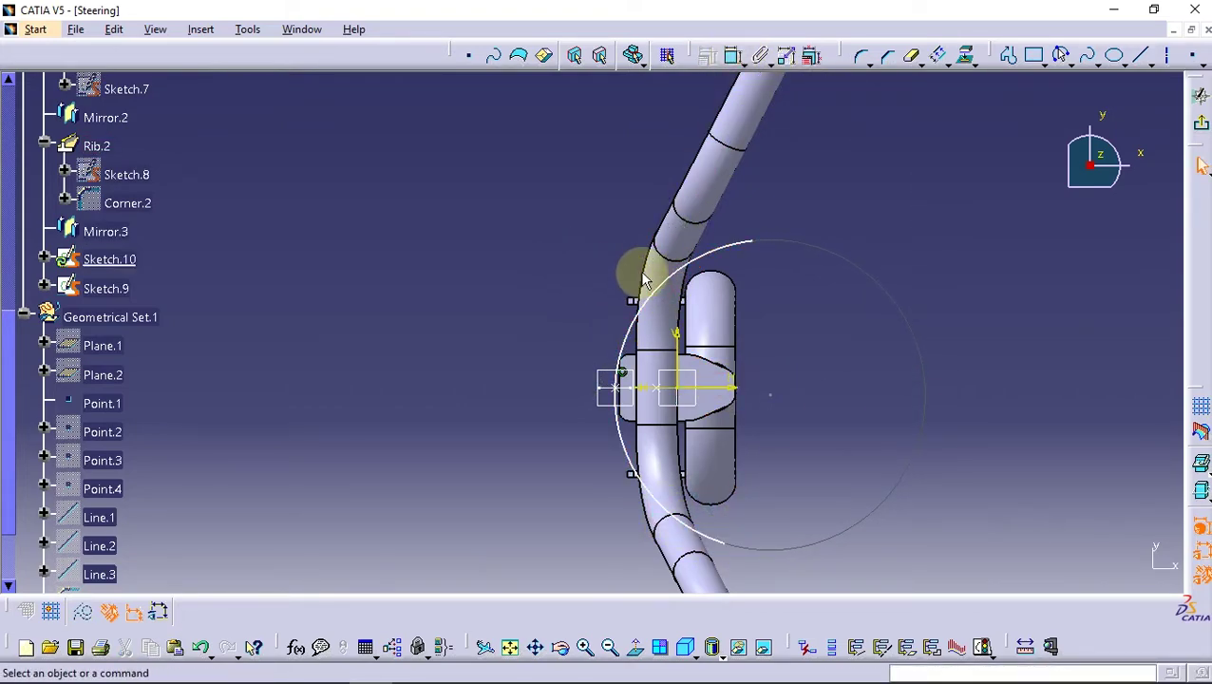
left_click(733, 54)
left_click(652, 301)
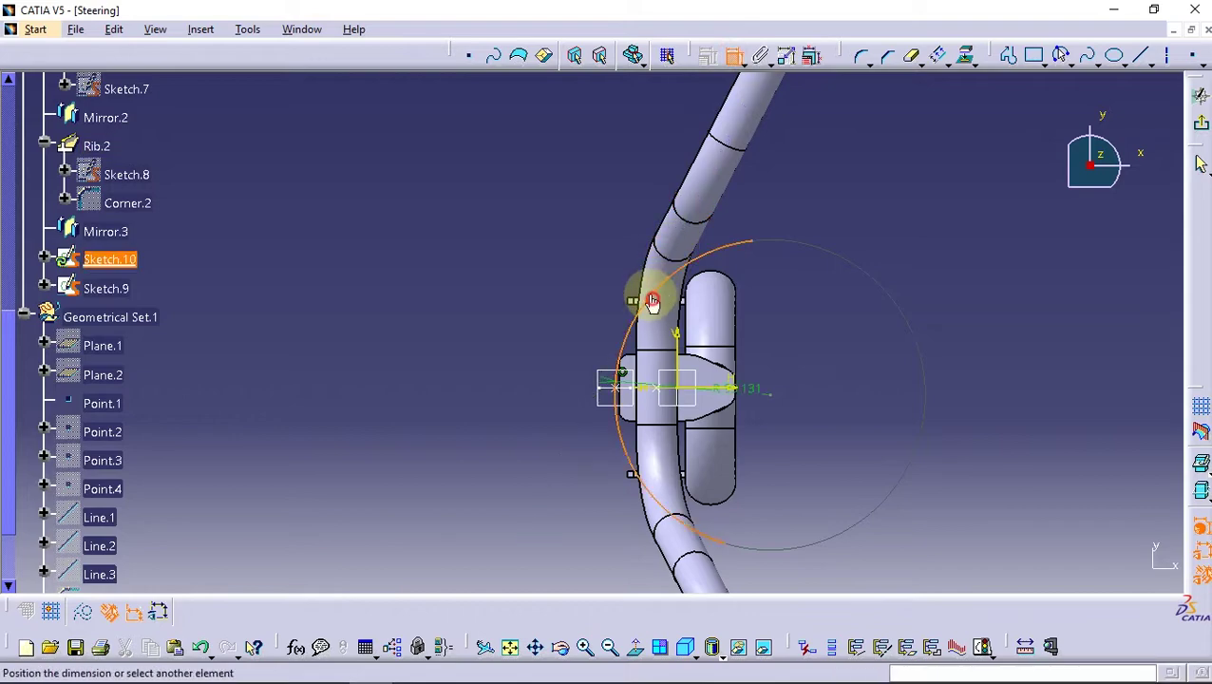
left_click(534, 245)
double_click(540, 243)
type("0")
key("Return")
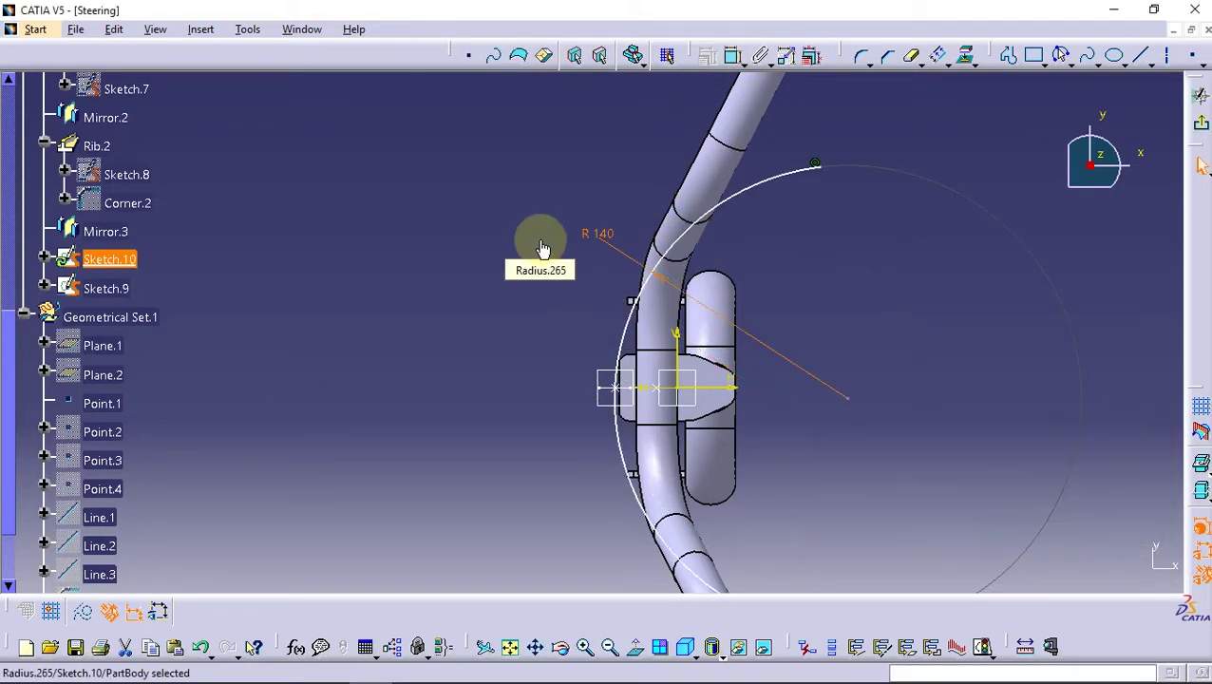
- Reshape the arc and constrain its two endpoints symmetric about the horizontal axis
middle_click_drag(731, 319, 691, 249)
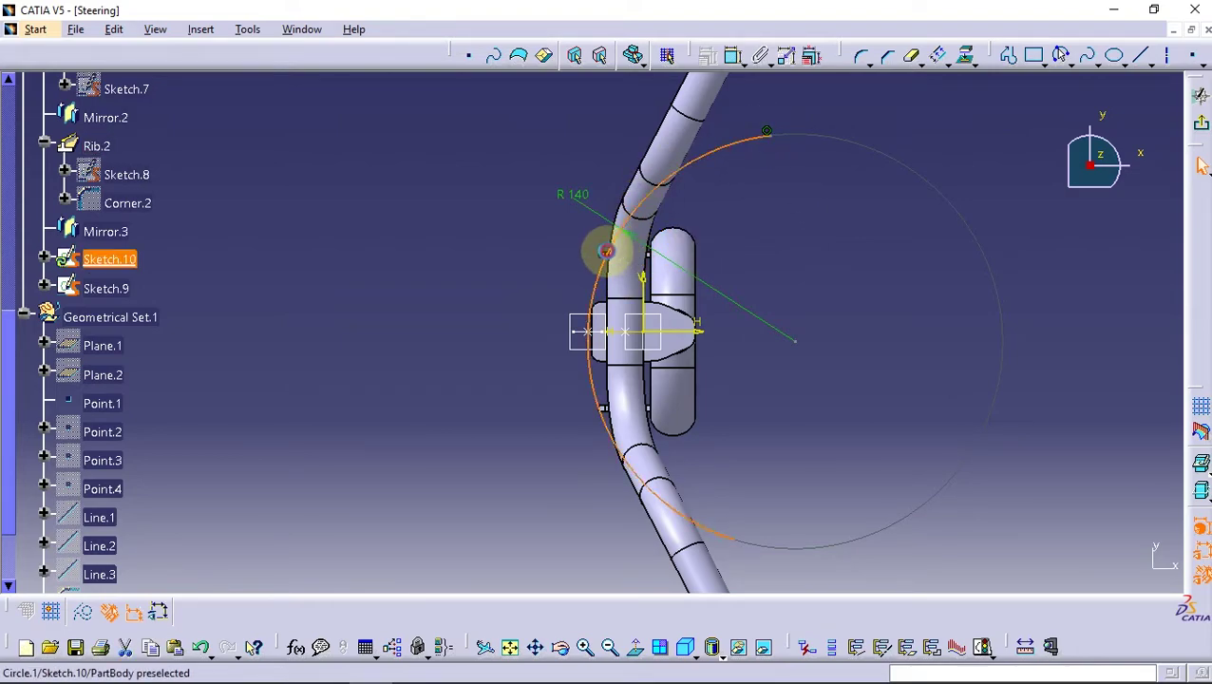
left_click_drag(606, 251, 628, 257)
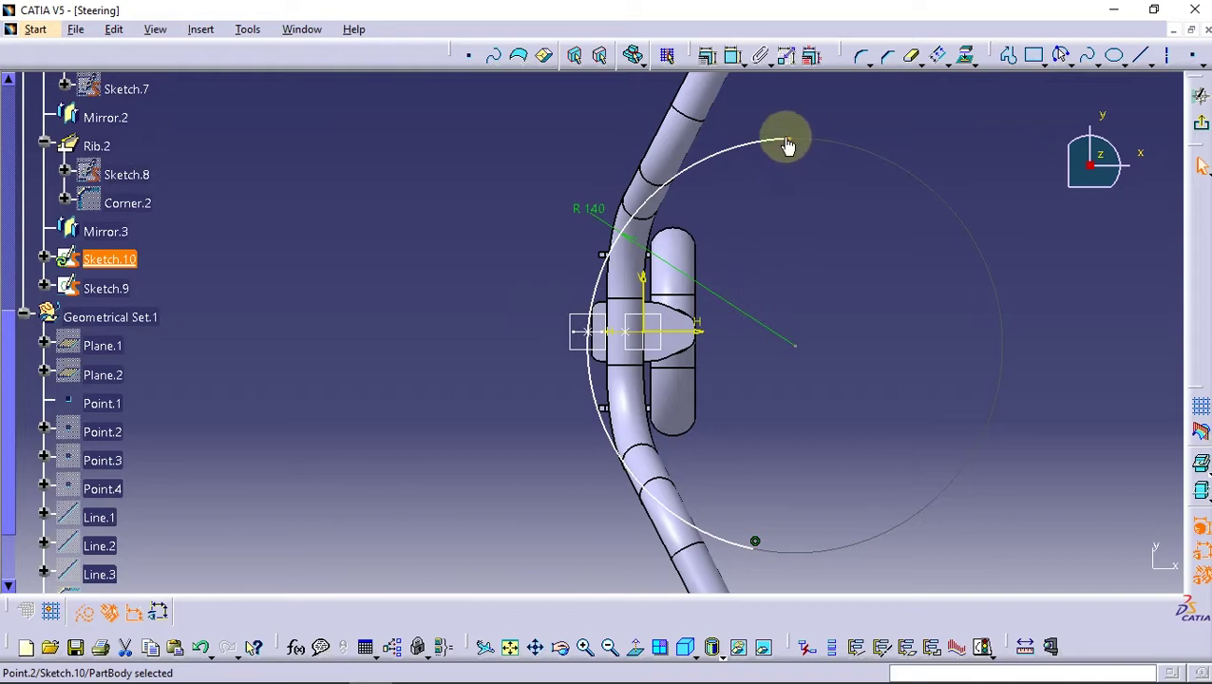
left_click_drag(788, 145, 671, 179)
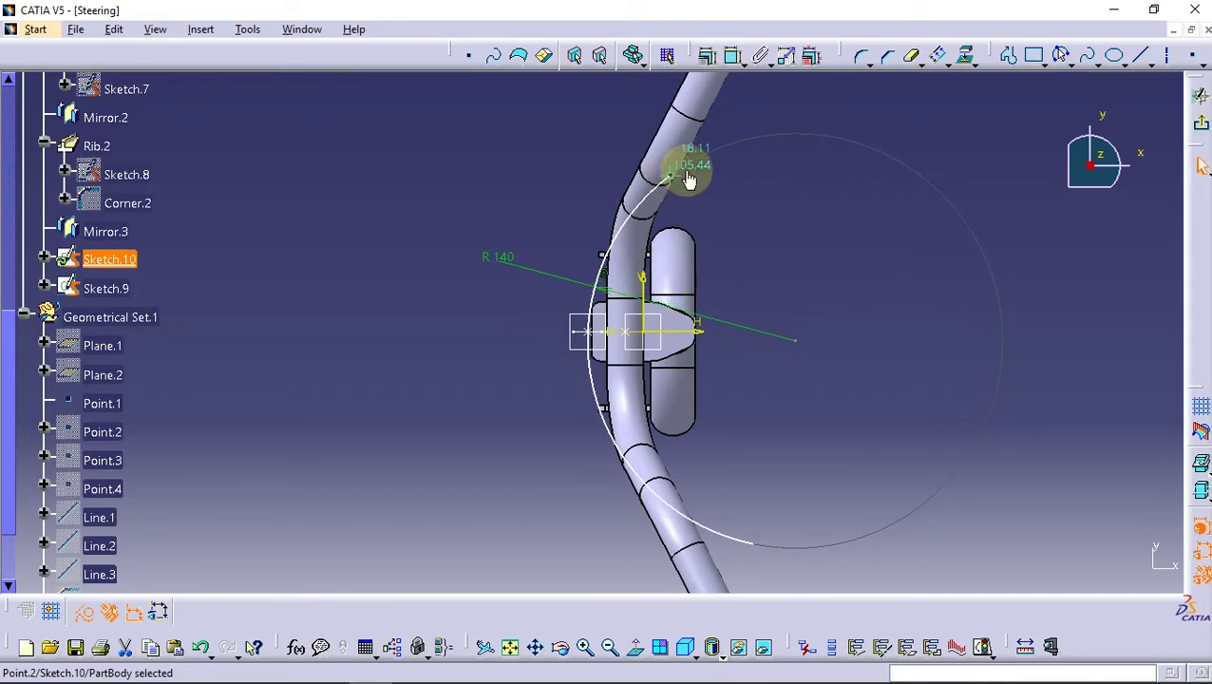
left_click(752, 548, "ctrl")
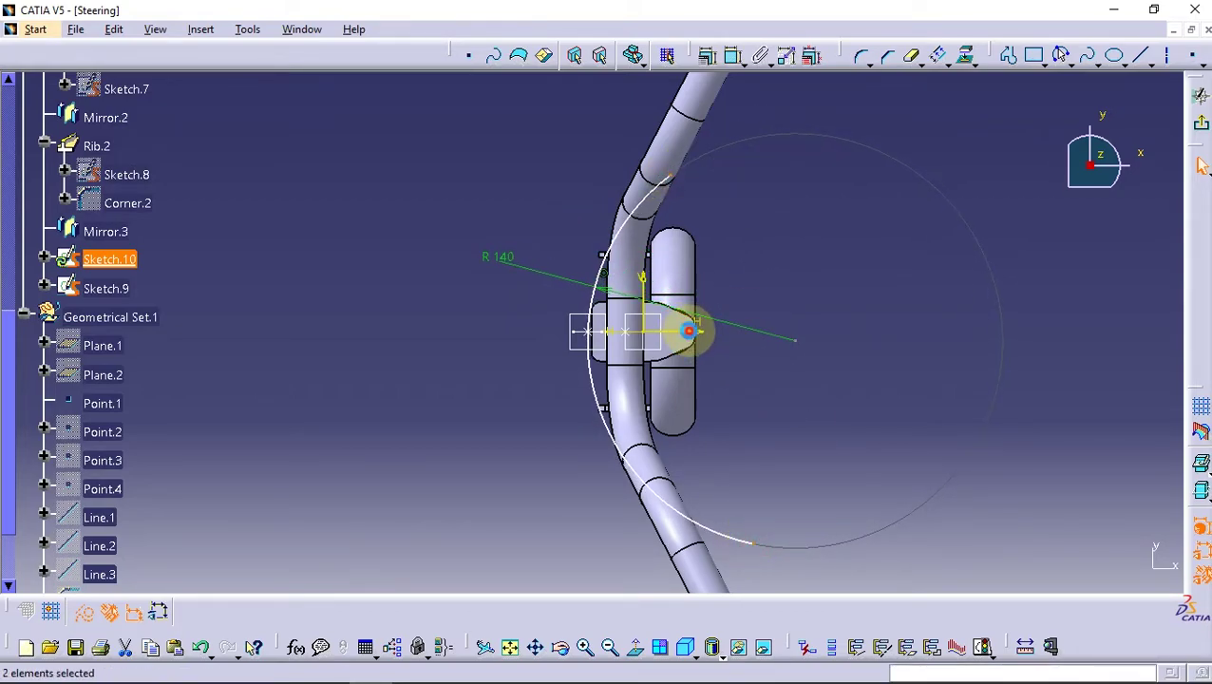
left_click(714, 69)
left_click(956, 457)
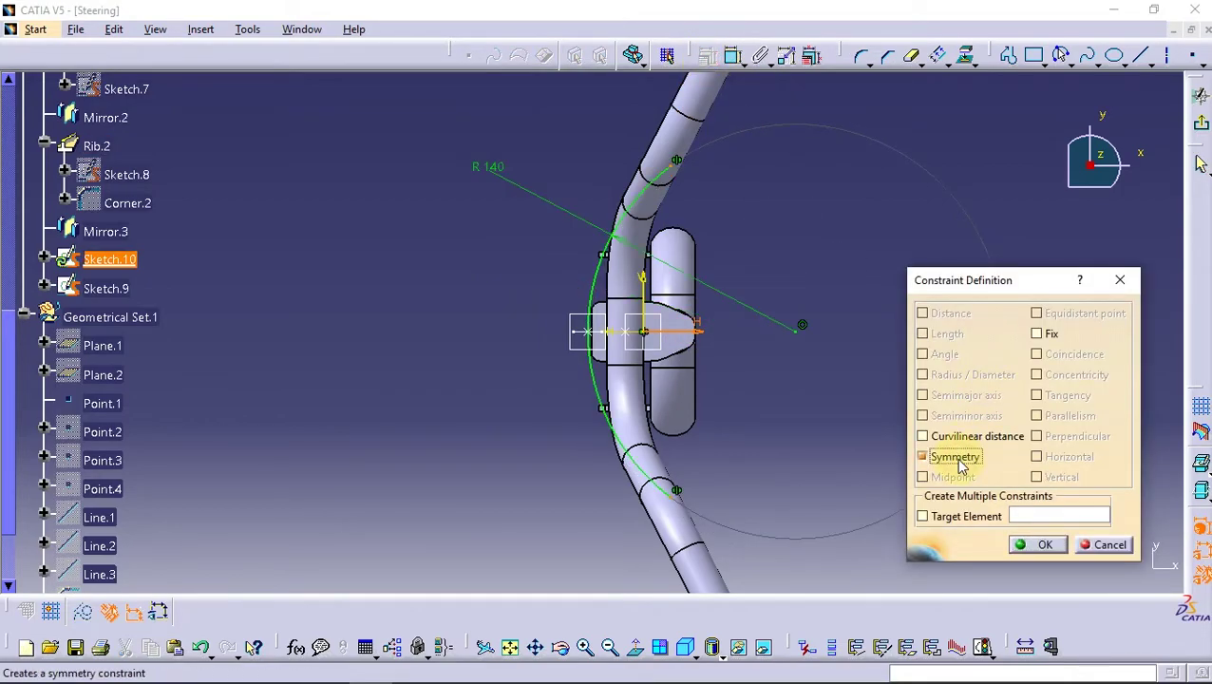
left_click(1038, 544)
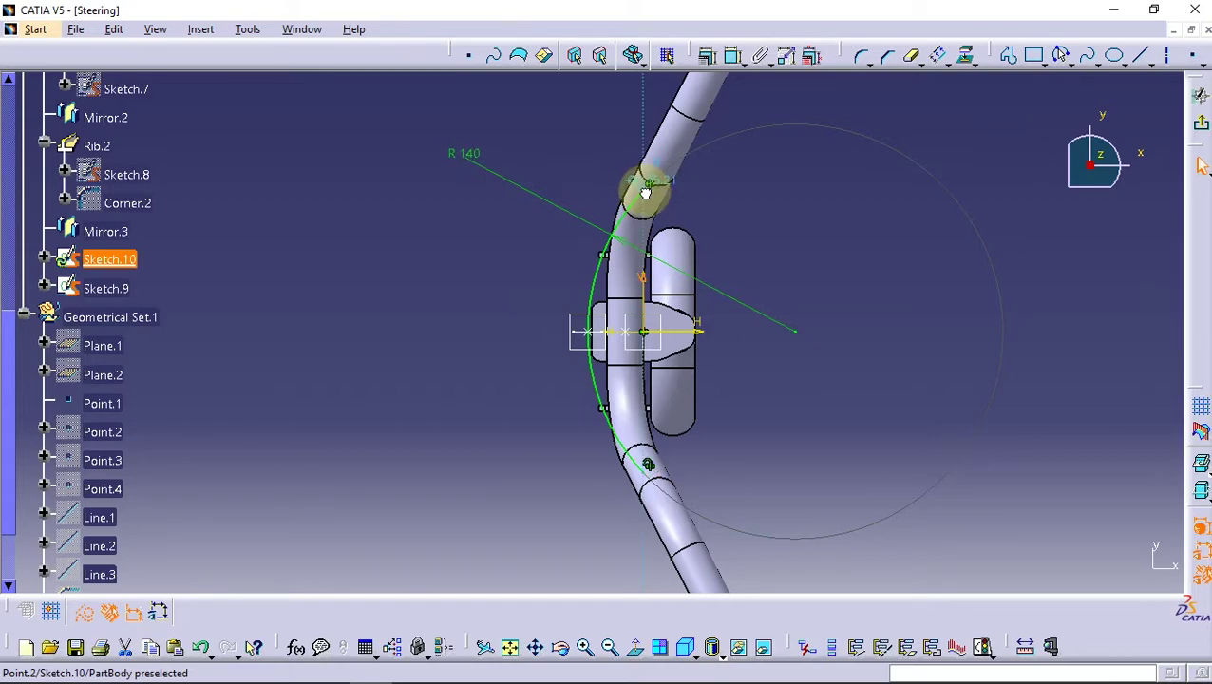
- Make the arc's upper endpoint coincident
left_click(705, 54)
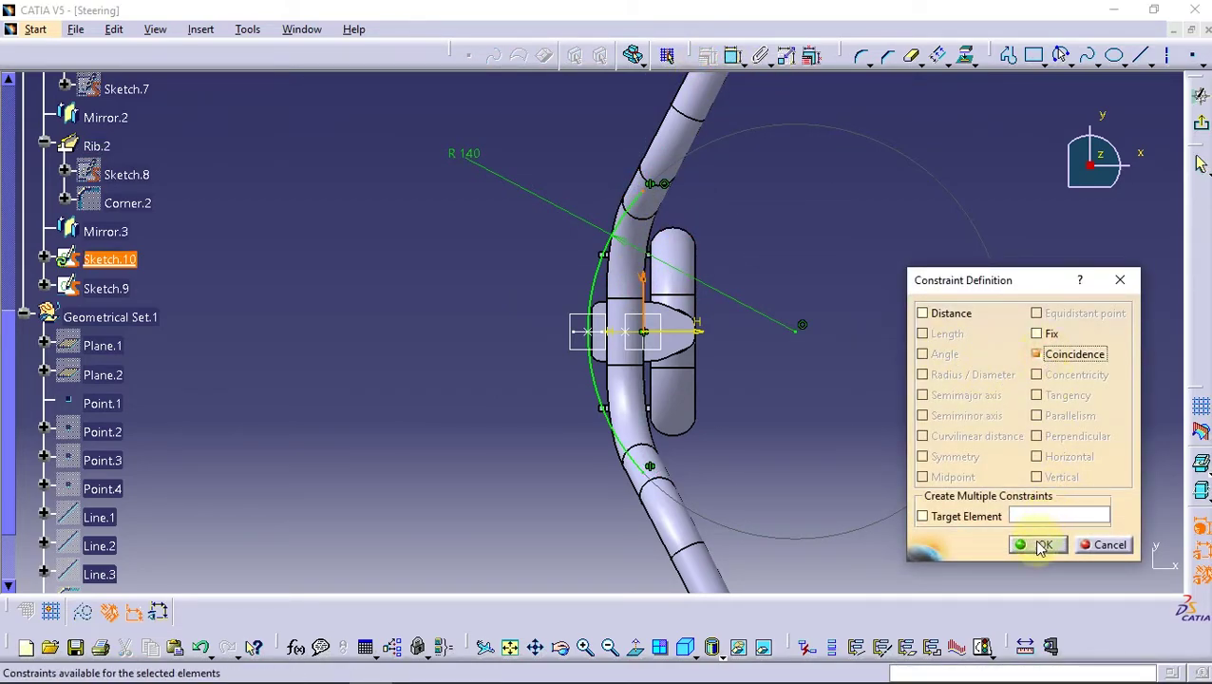
left_click(1040, 546)
mouse_move(670, 371)
middle_mouse_down()
mouse_move(750, 377)
mouse_move(766, 355)
mouse_move(760, 279)
mouse_move(750, 271)
mouse_move(700, 323)
mouse_move(684, 264)
middle_mouse_up()
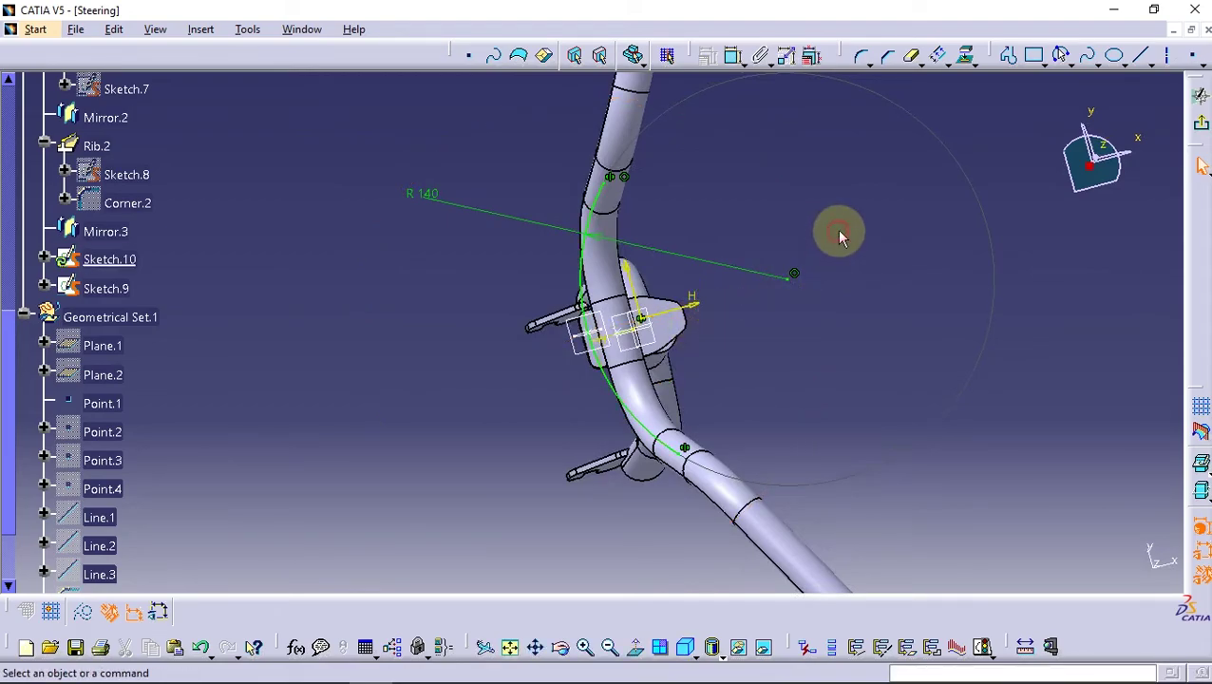
- Create Rib.3 by sweeping the Sketch.9 circle along the Sketch.10 arc through the stem clamp
left_click(1200, 125)
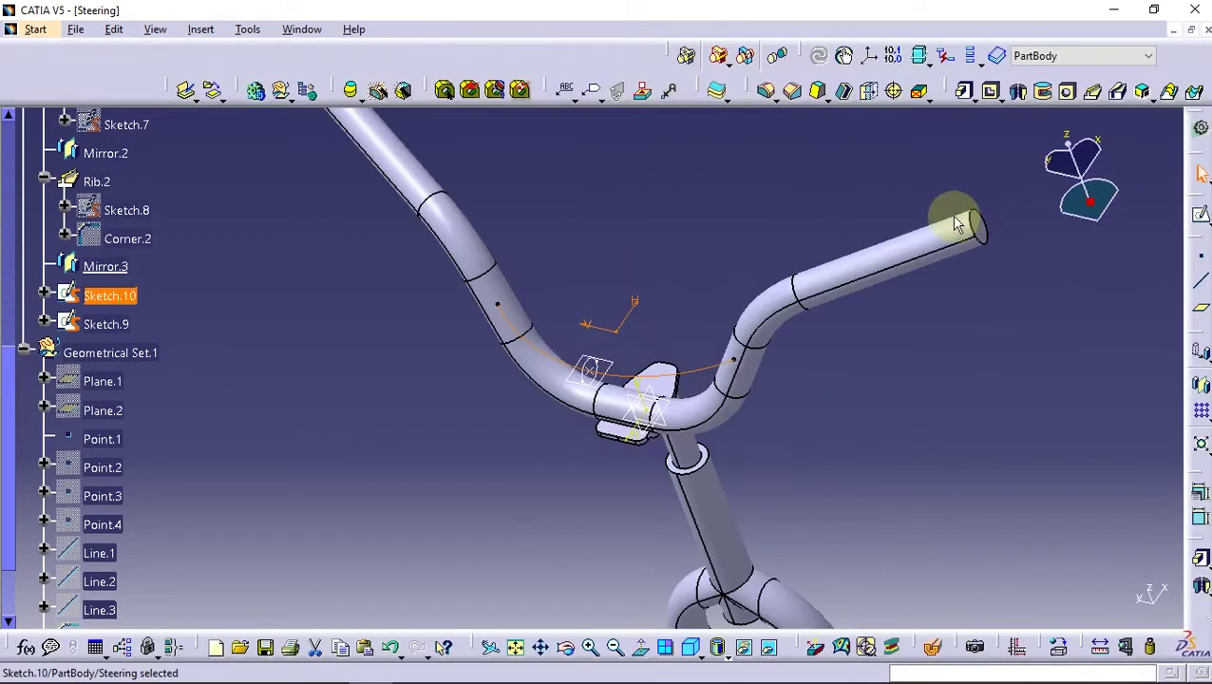
left_click(1092, 91)
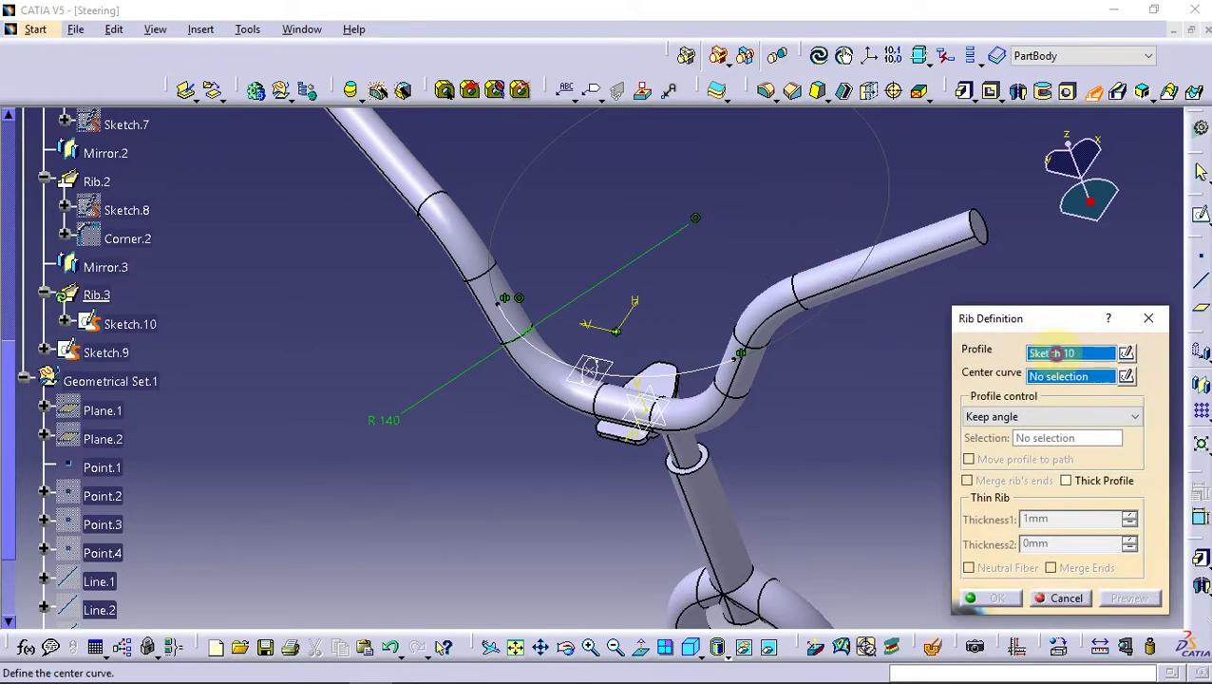
left_click(1055, 354)
left_click(604, 390)
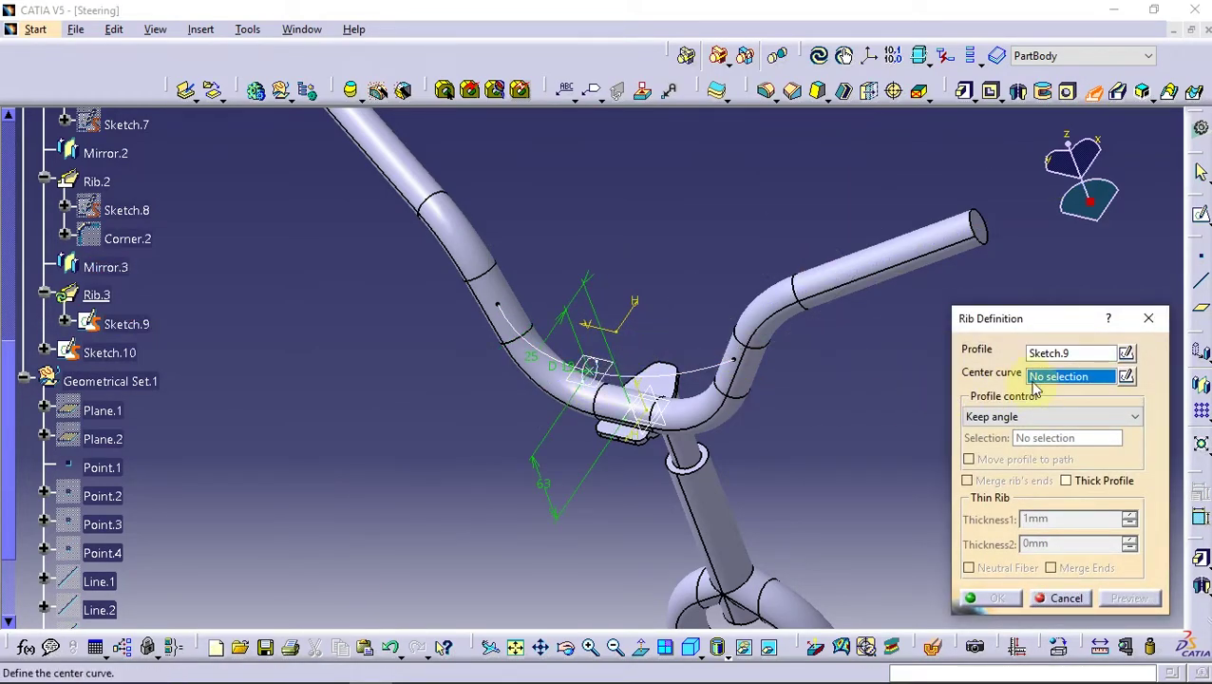
left_click(679, 380)
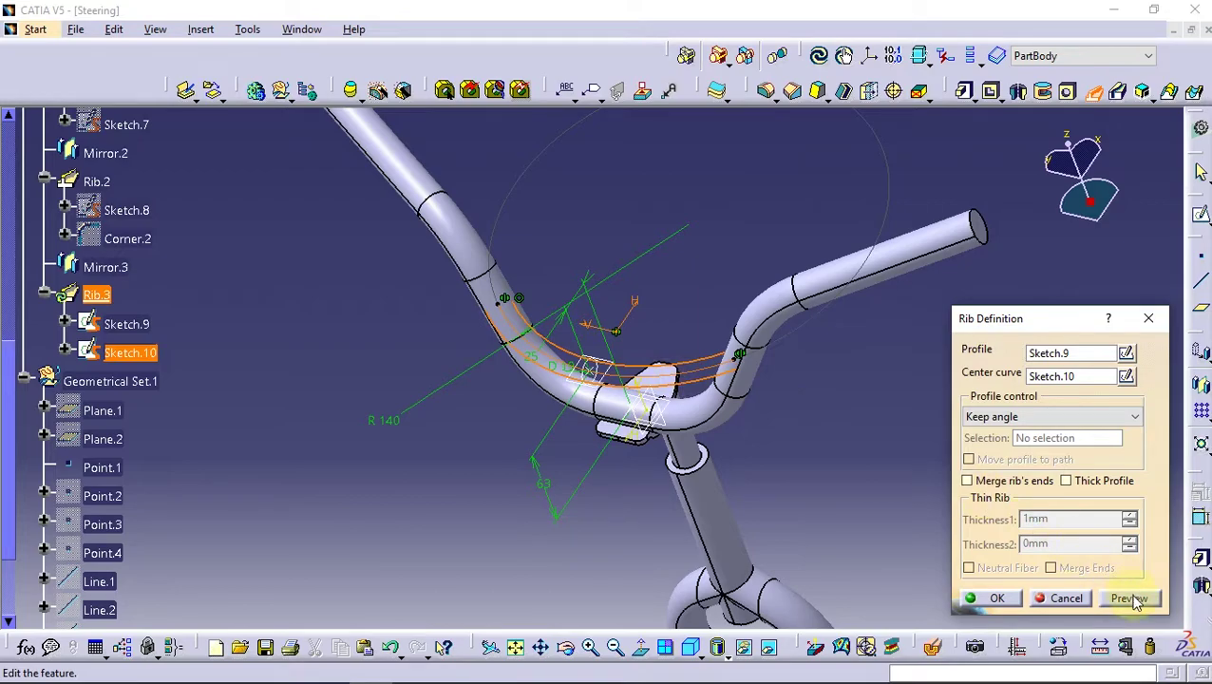
left_click(993, 598)
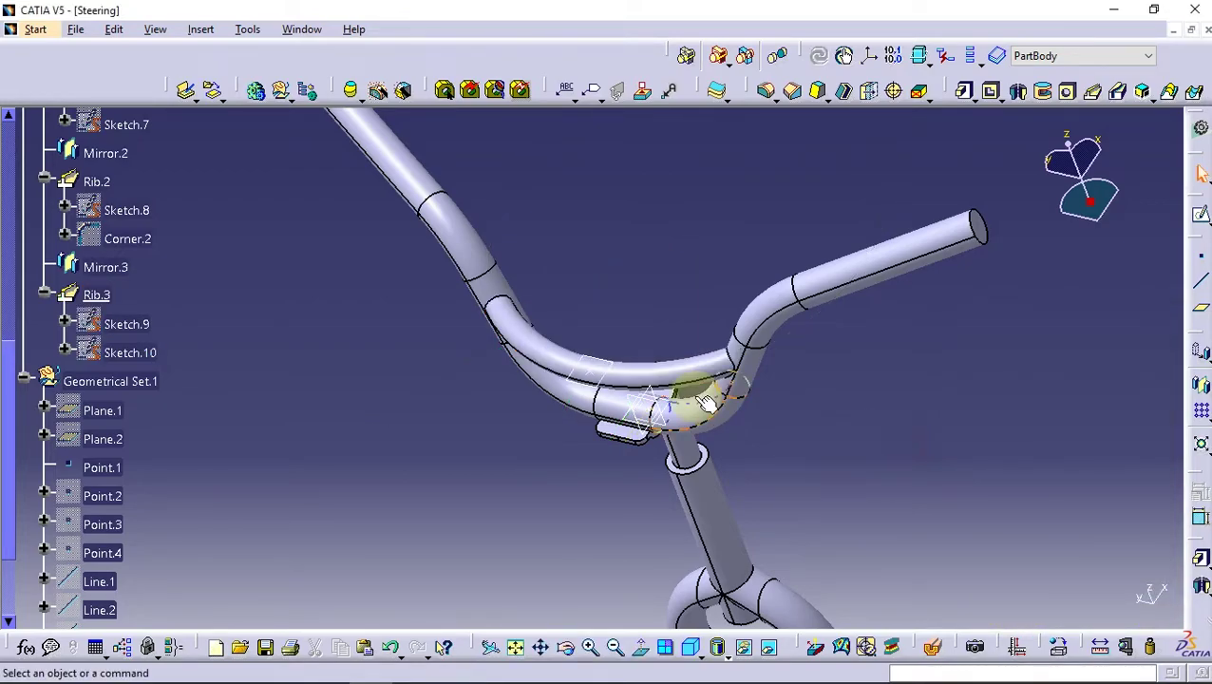
- Collapse Geometrical Set.1 in the tree and zoom out to see the whole steering part
mouse_move(641, 494)
middle_mouse_down()
mouse_move(740, 281)
mouse_move(615, 359)
mouse_move(649, 338)
mouse_move(658, 441)
mouse_move(670, 392)
mouse_move(595, 314)
middle_mouse_up()
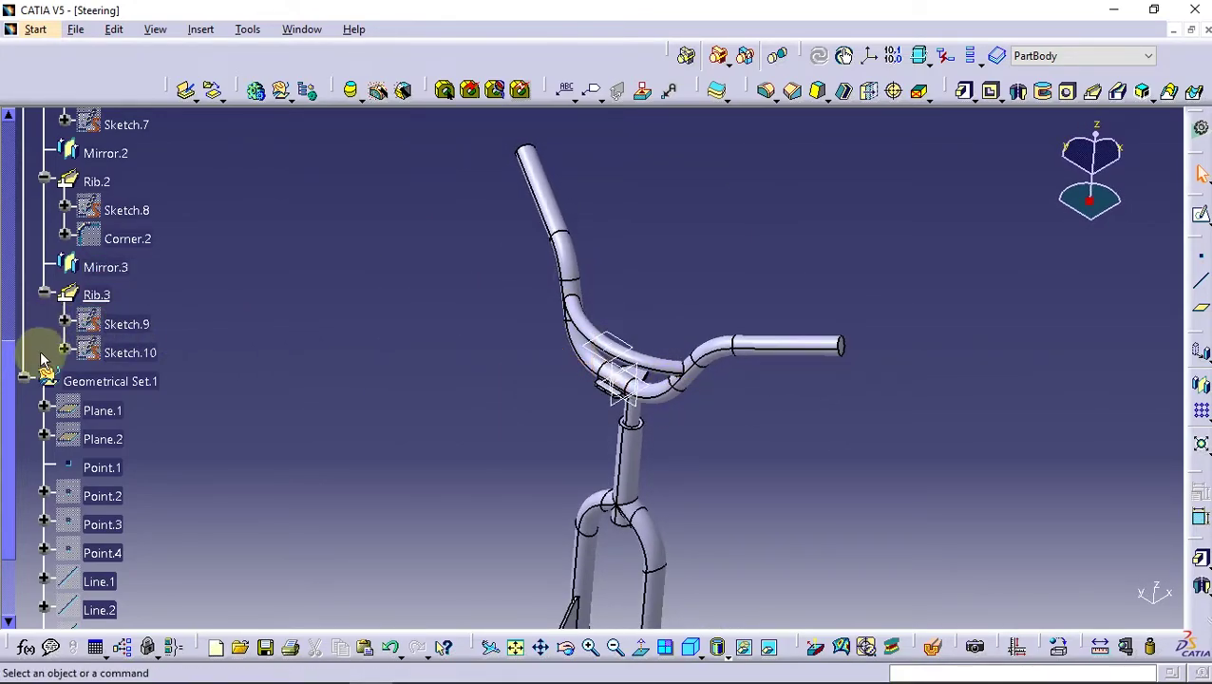
left_click(24, 380)
mouse_move(198, 379)
middle_mouse_down()
mouse_move(160, 379)
mouse_move(132, 303)
mouse_move(95, 312)
middle_mouse_up()
scroll(95, 313, "up", 5)
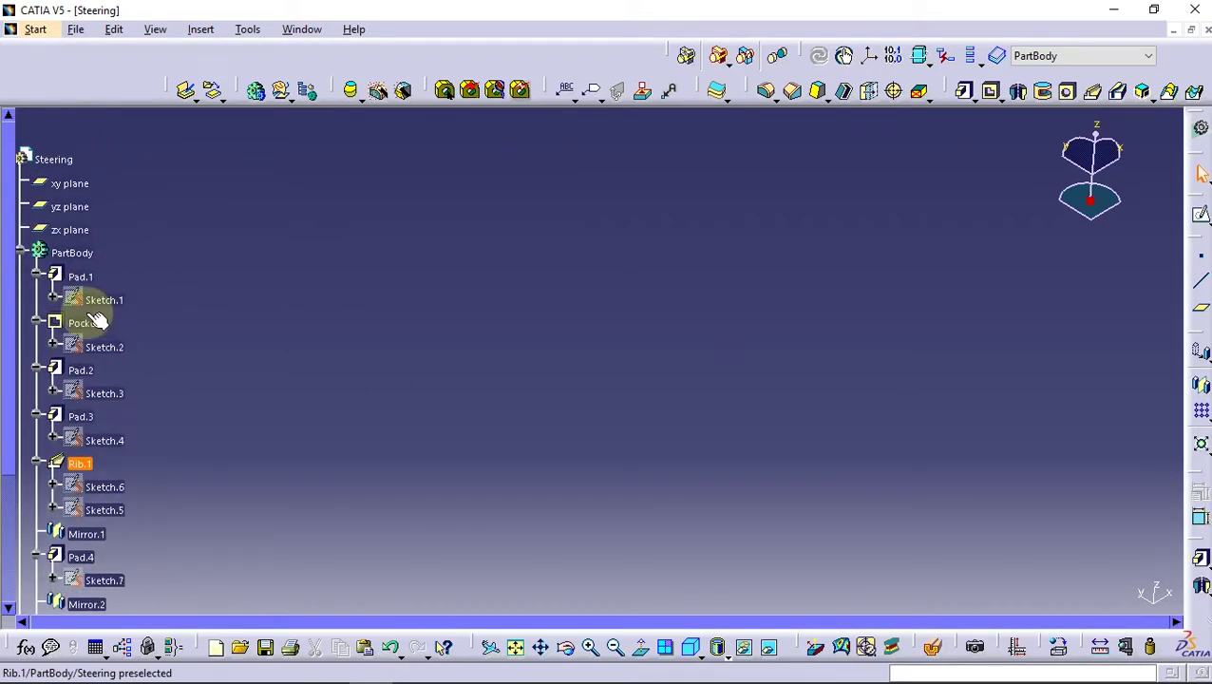
- Collapse PartBody, fit the model in view, and insert a new Body.2
left_click(7, 252)
left_click(515, 647)
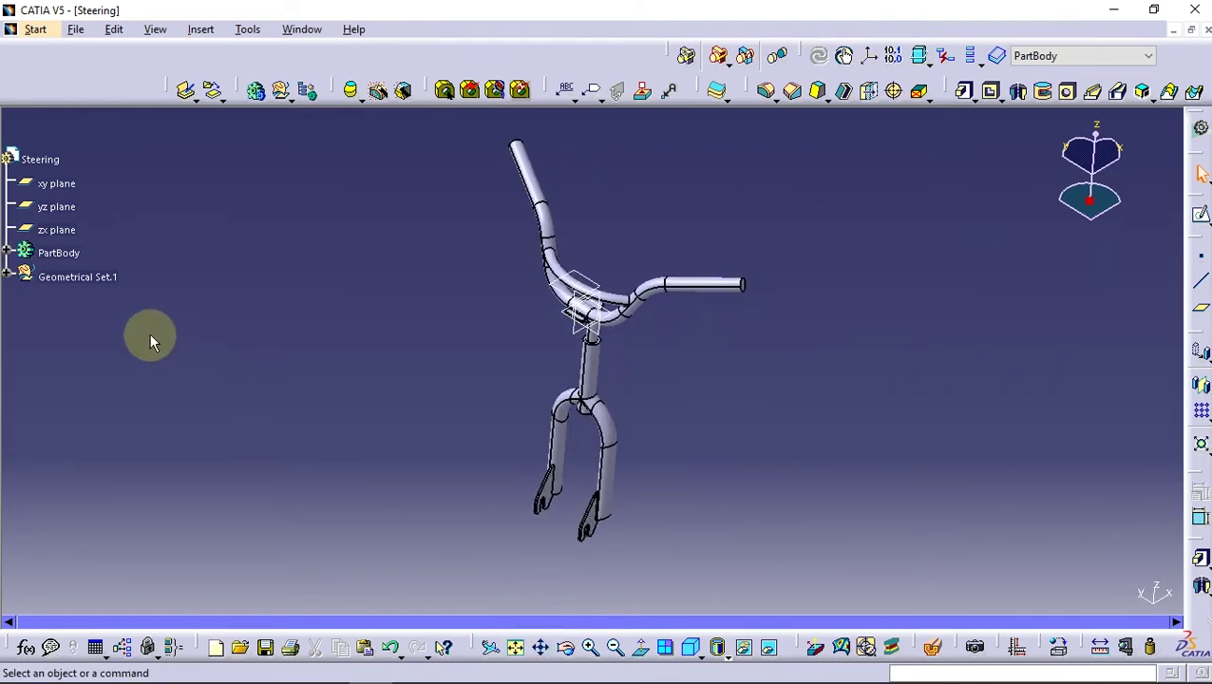
middle_click_drag(144, 329, 213, 433)
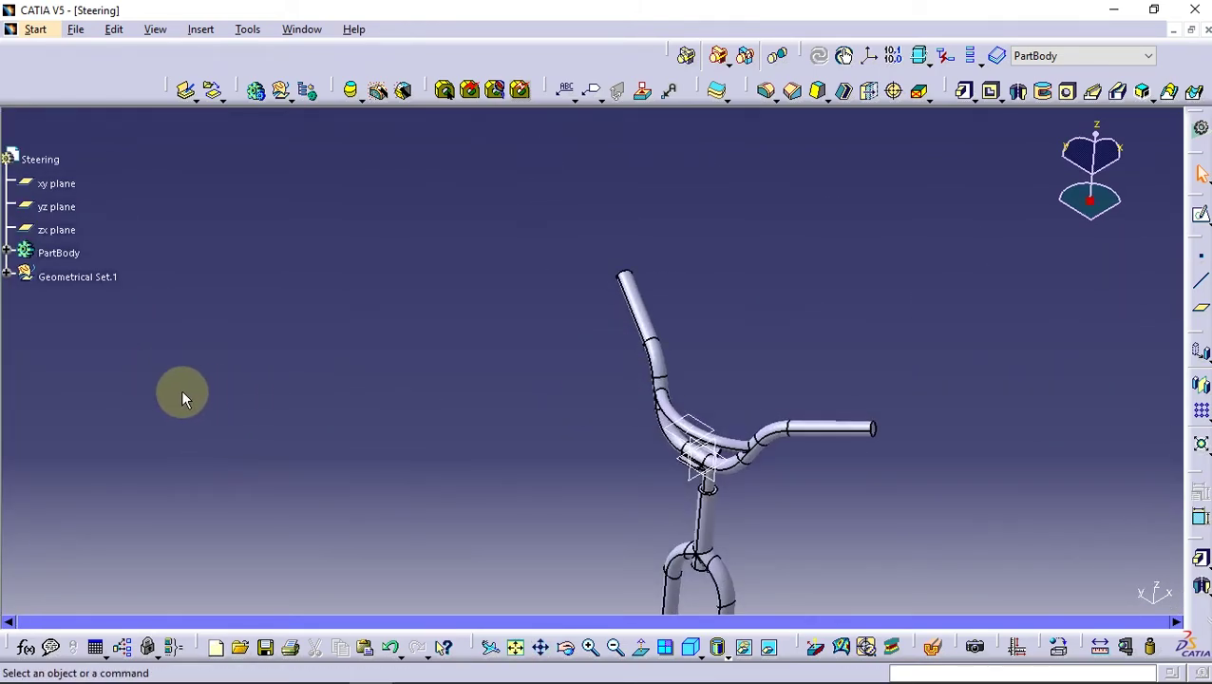
middle_click_drag(180, 389, 183, 396, "ctrl")
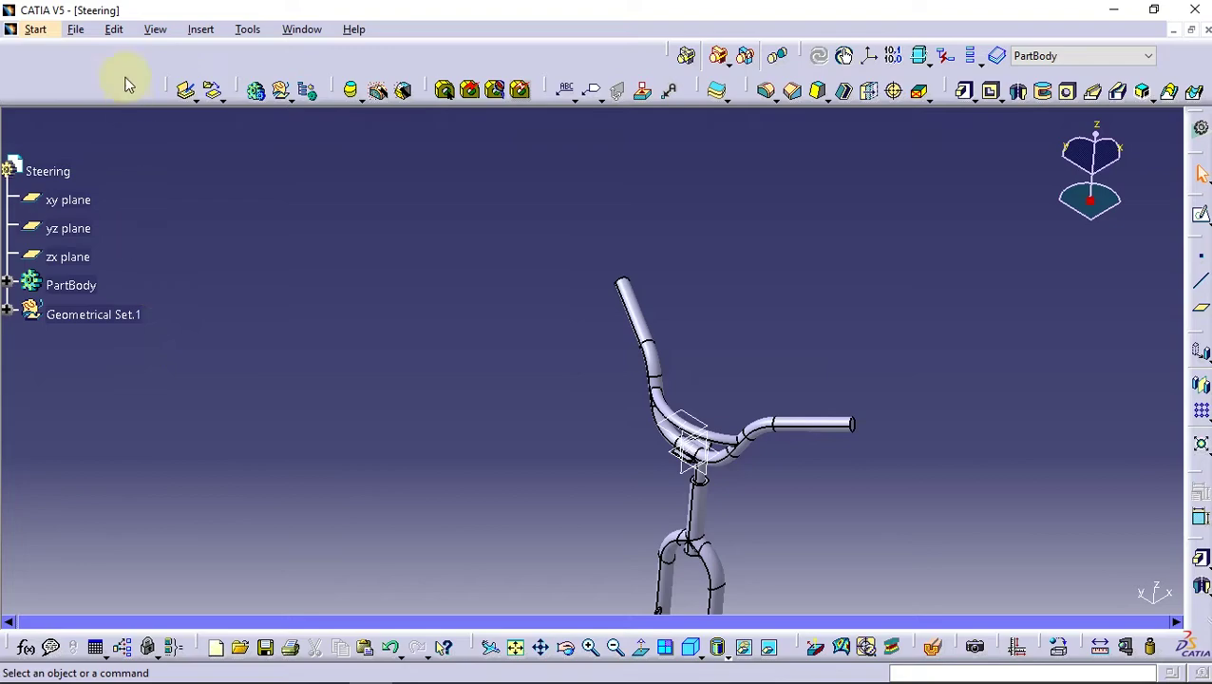
left_click(254, 92)
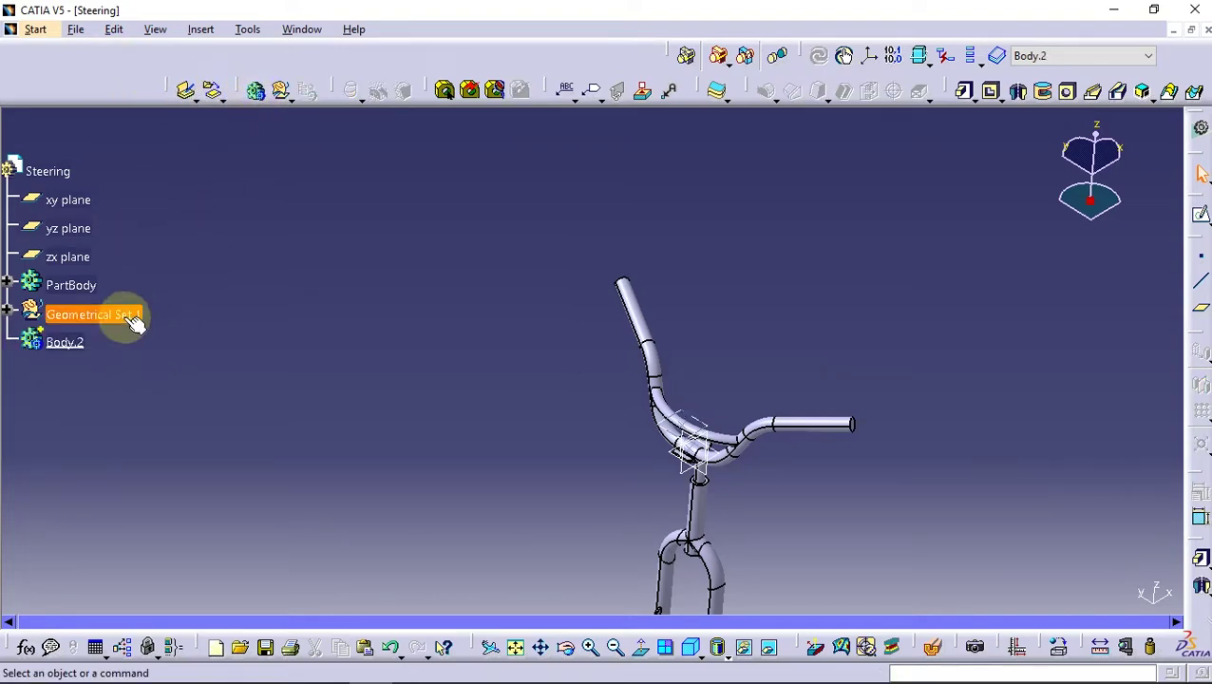
- With Body.2 selected, open a sketch on the right handlebar tube's end face
left_click(64, 342)
middle_click_drag(293, 427, 319, 371)
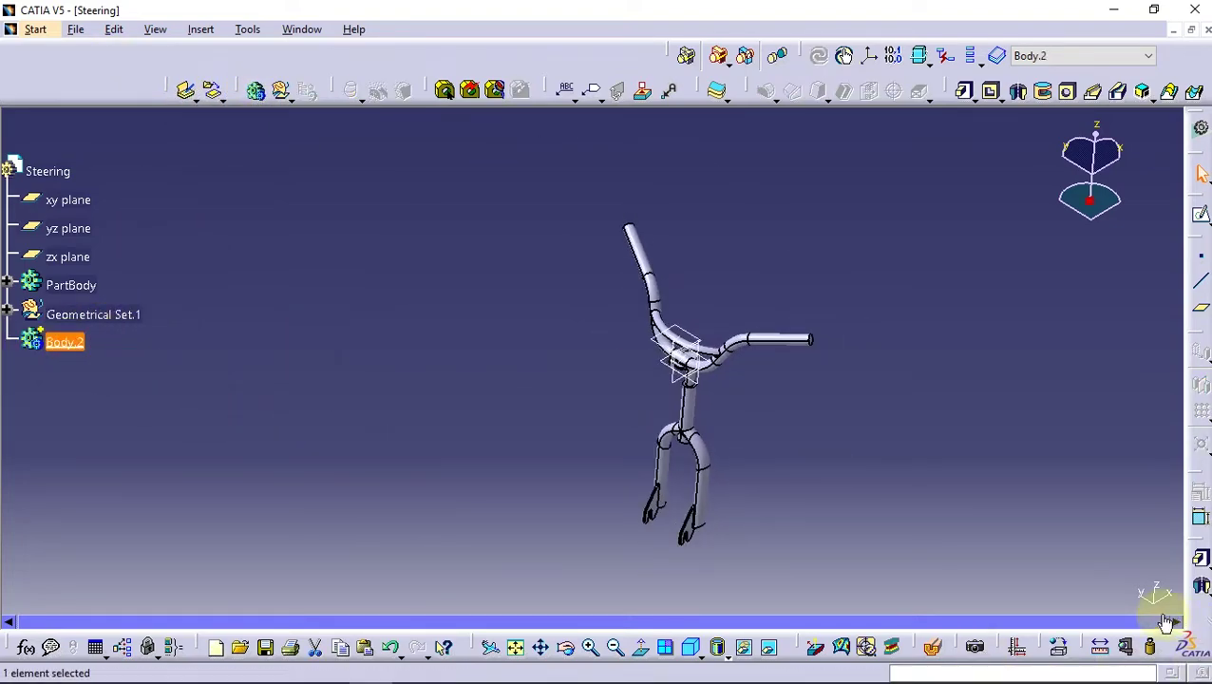
left_click_drag(1140, 624, 1086, 630)
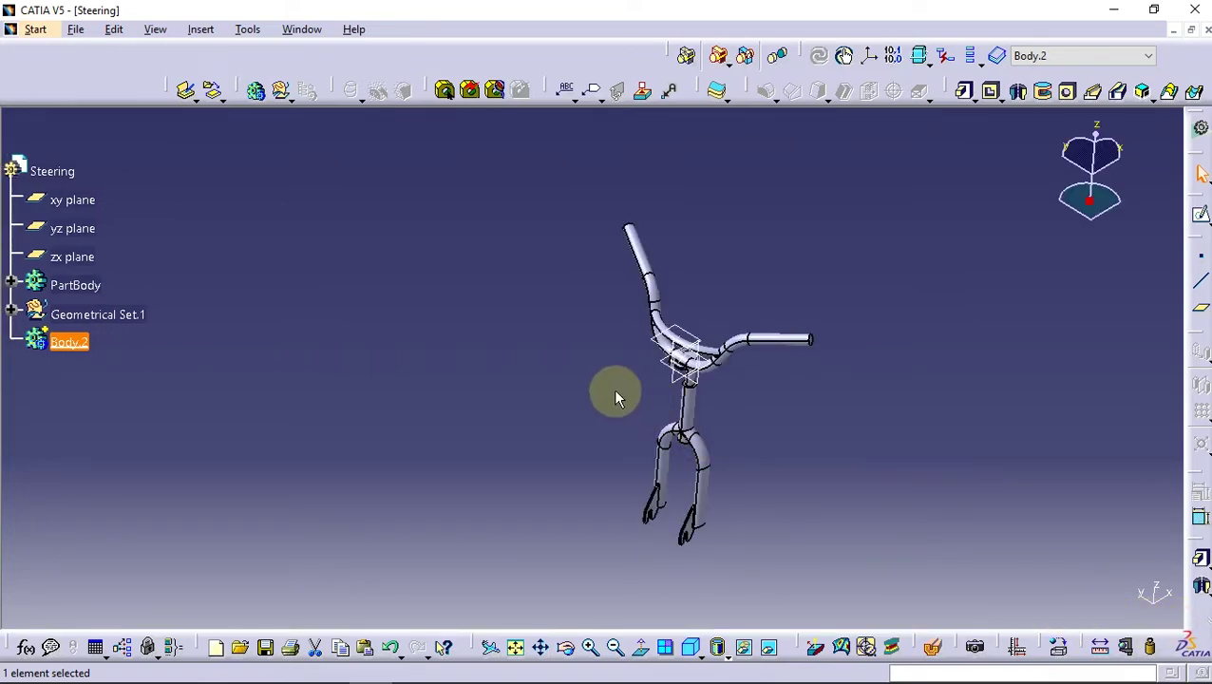
mouse_move(615, 391)
middle_mouse_down()
mouse_move(585, 262)
mouse_move(845, 347)
mouse_move(557, 353)
mouse_move(795, 278)
middle_mouse_up()
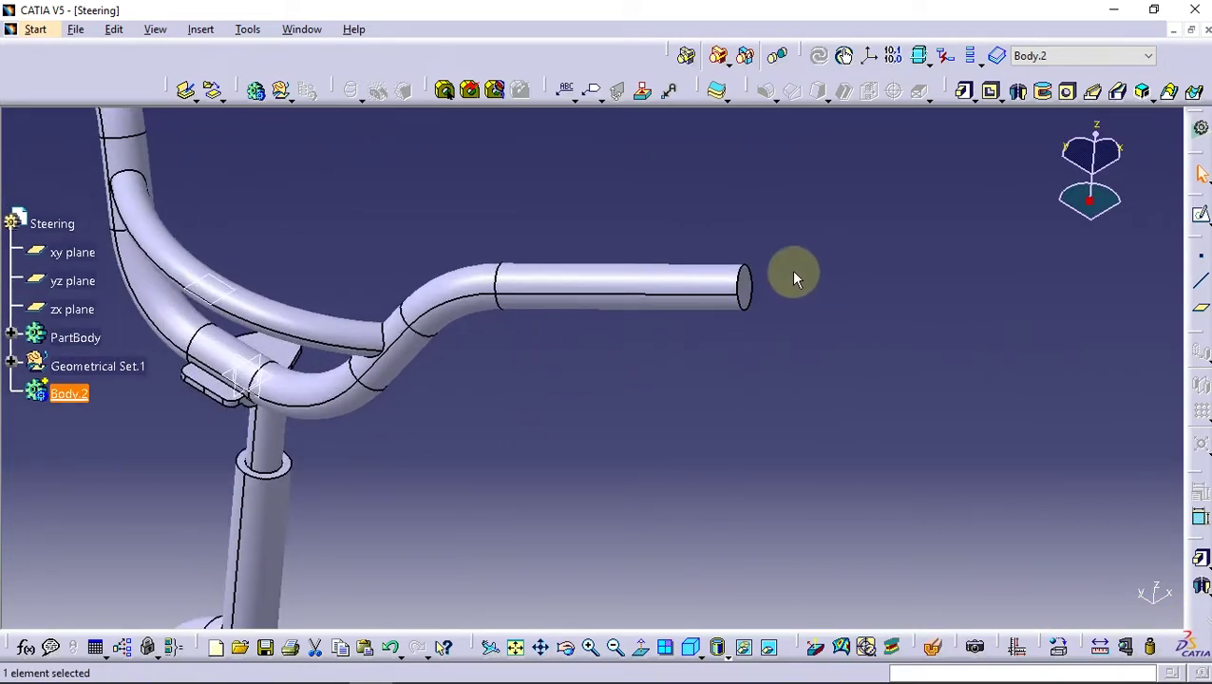
left_click(1202, 216)
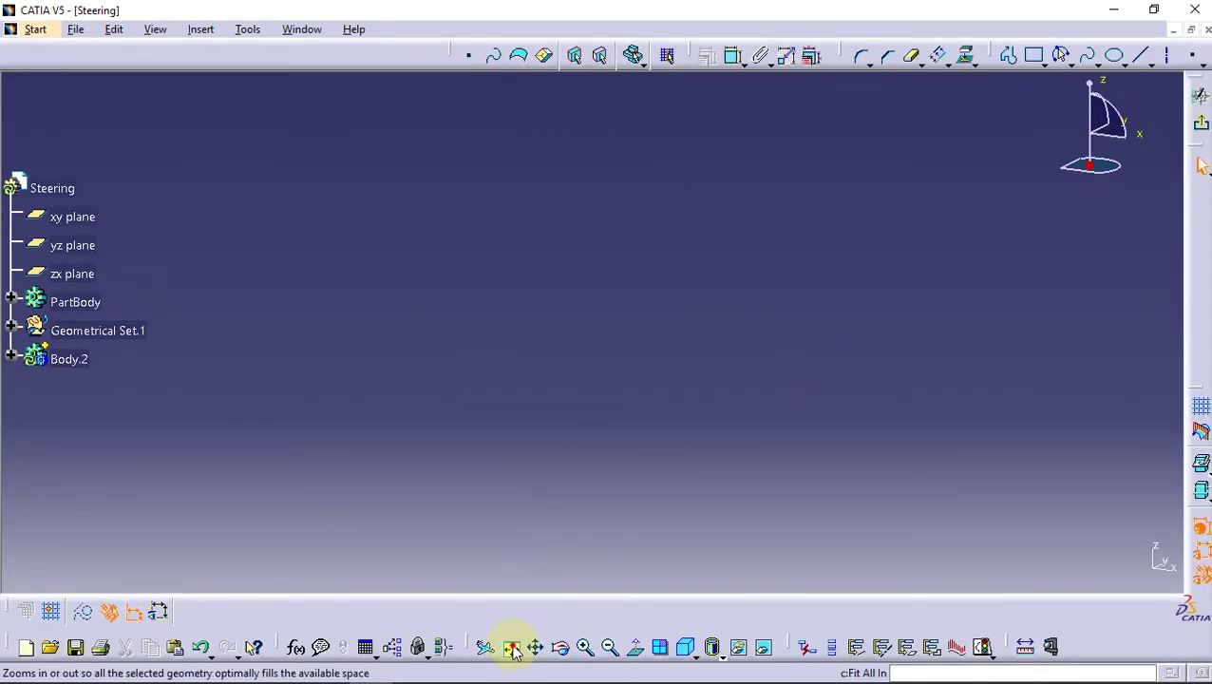
left_click(513, 649)
mouse_move(501, 281)
middle_mouse_down()
mouse_move(619, 392)
mouse_move(656, 321)
mouse_move(663, 243)
mouse_move(622, 406)
mouse_move(731, 292)
middle_mouse_up()
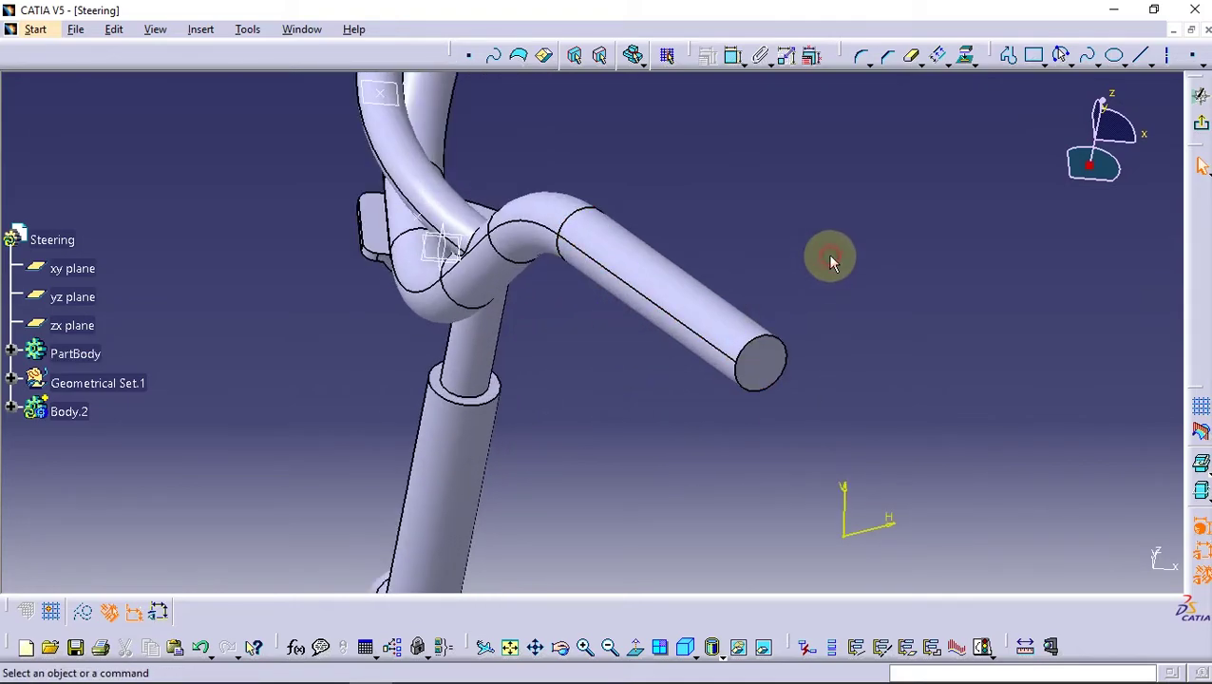
- Draw a circle on the tube end and dimension its diameter to 31.7 mm
left_click(1093, 60)
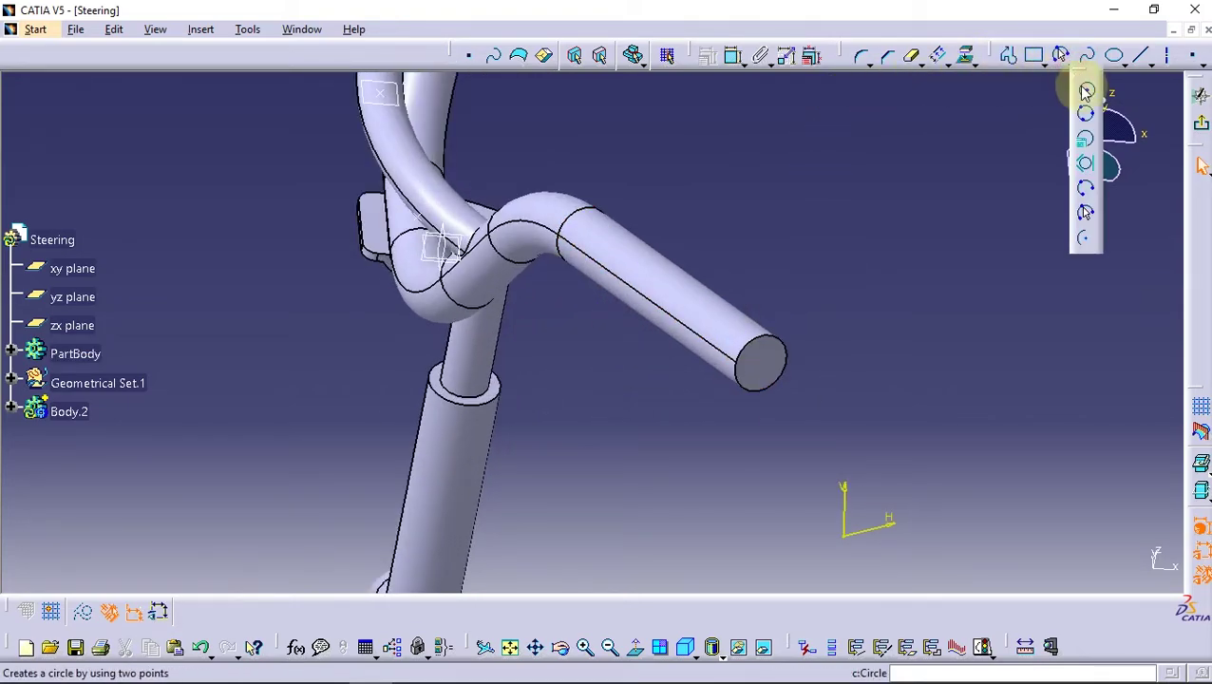
left_click(1086, 92)
left_click(760, 361)
left_click(766, 327)
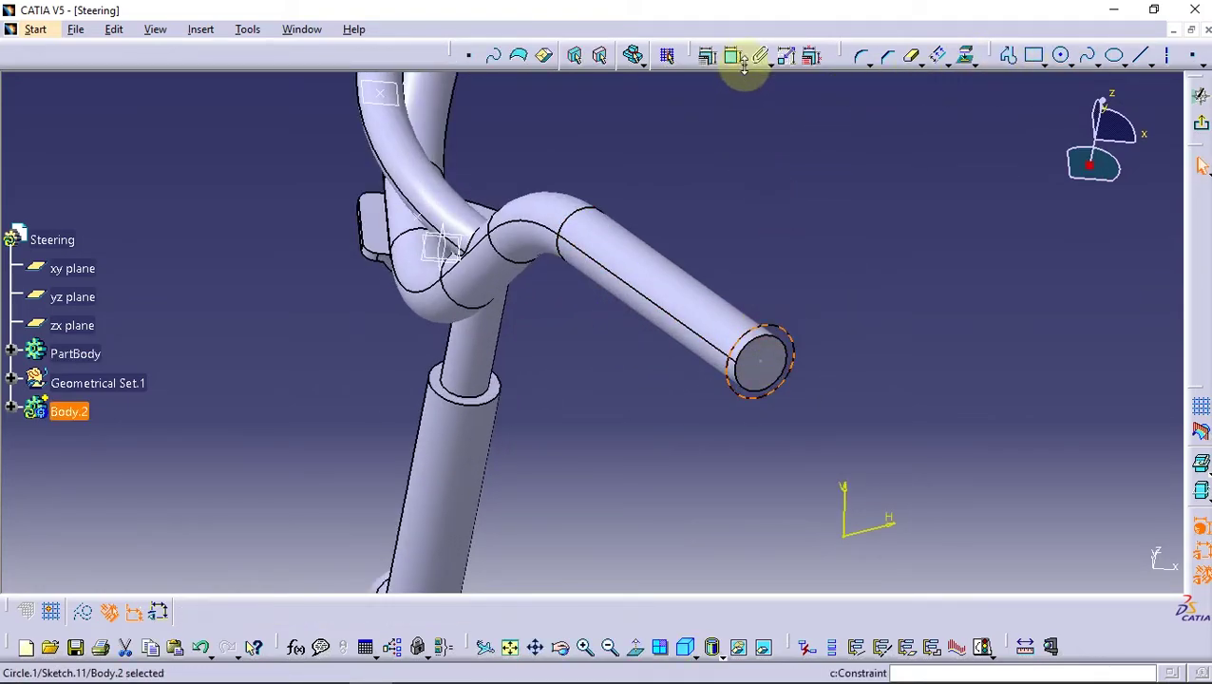
left_click(741, 59)
double_click(836, 284)
type("31.7")
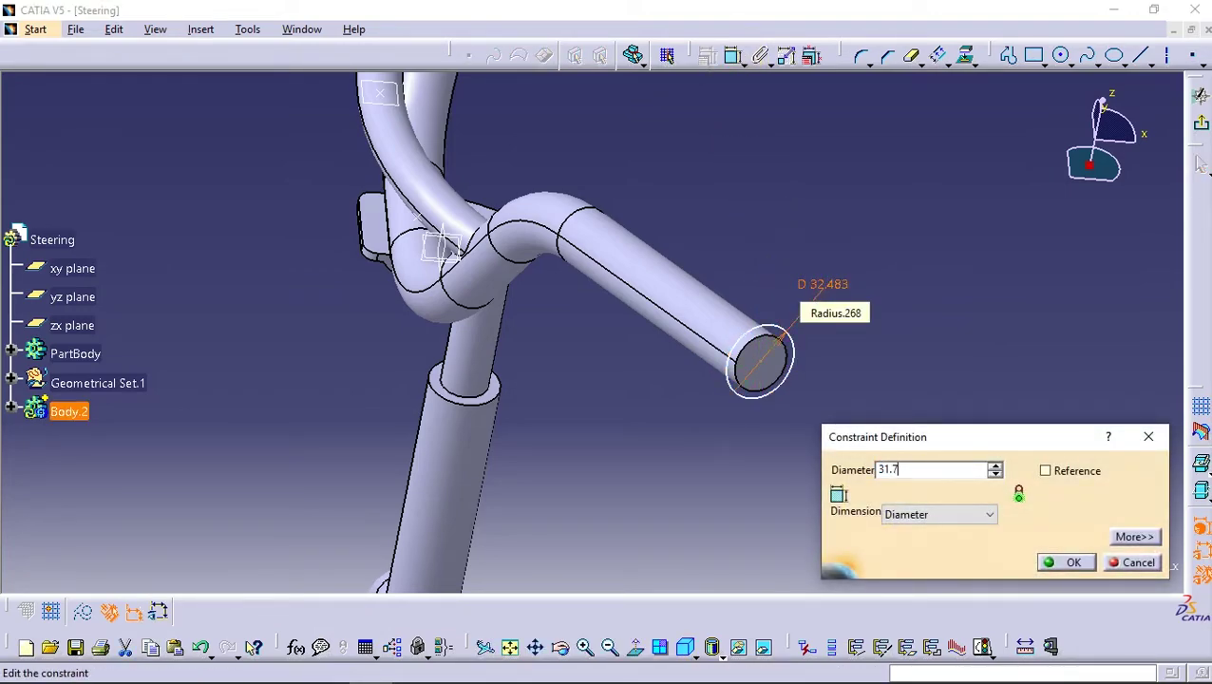
key("Return")
- Make the circle concentric with the tube's end edge and exit the sketch
left_click(775, 328)
left_click(761, 338, "ctrl")
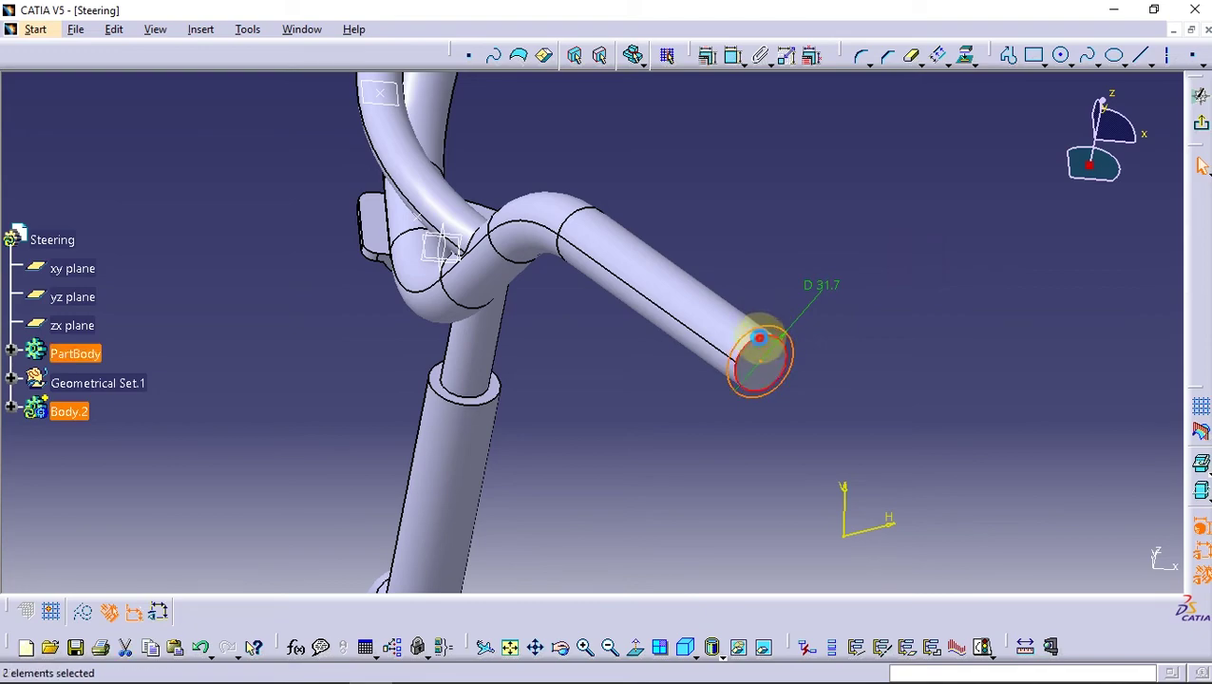
left_click(706, 55)
left_click(1073, 375)
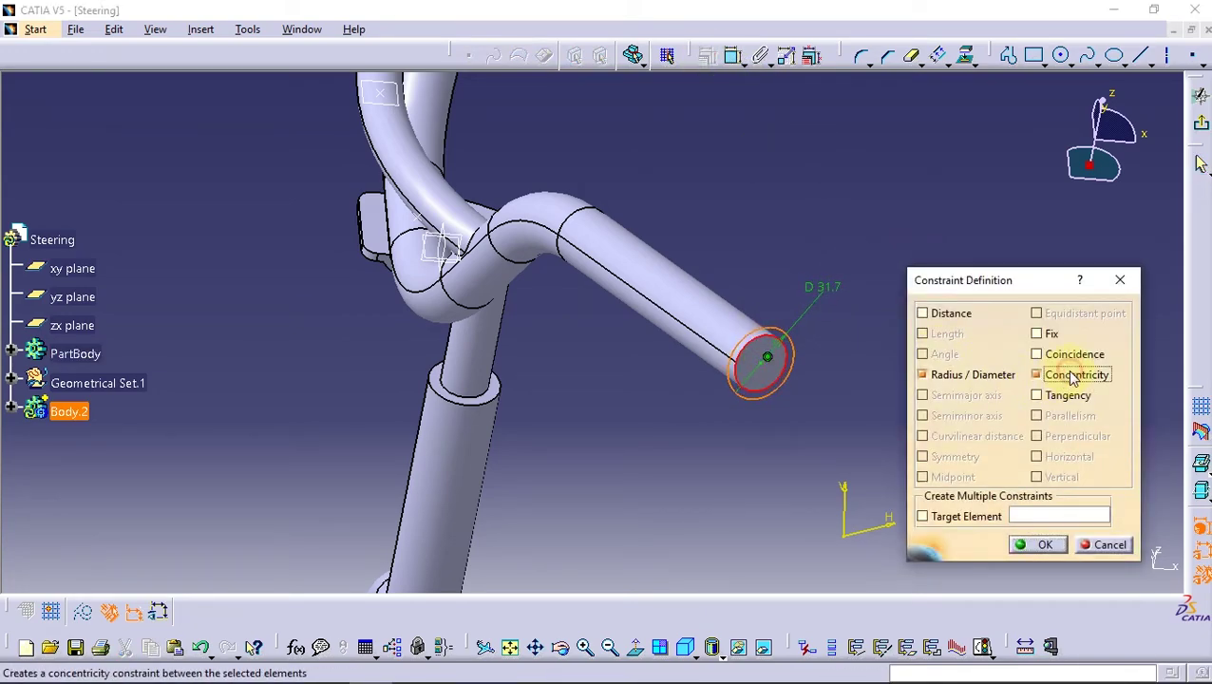
left_click(1042, 544)
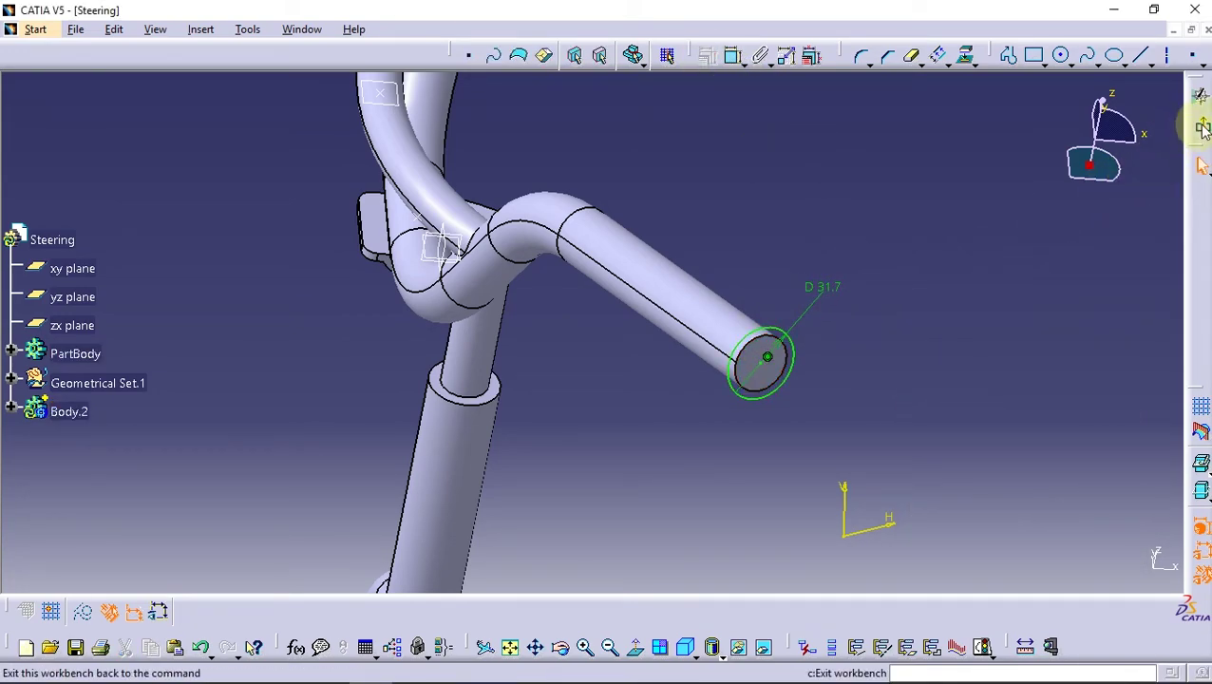
left_click(1202, 128)
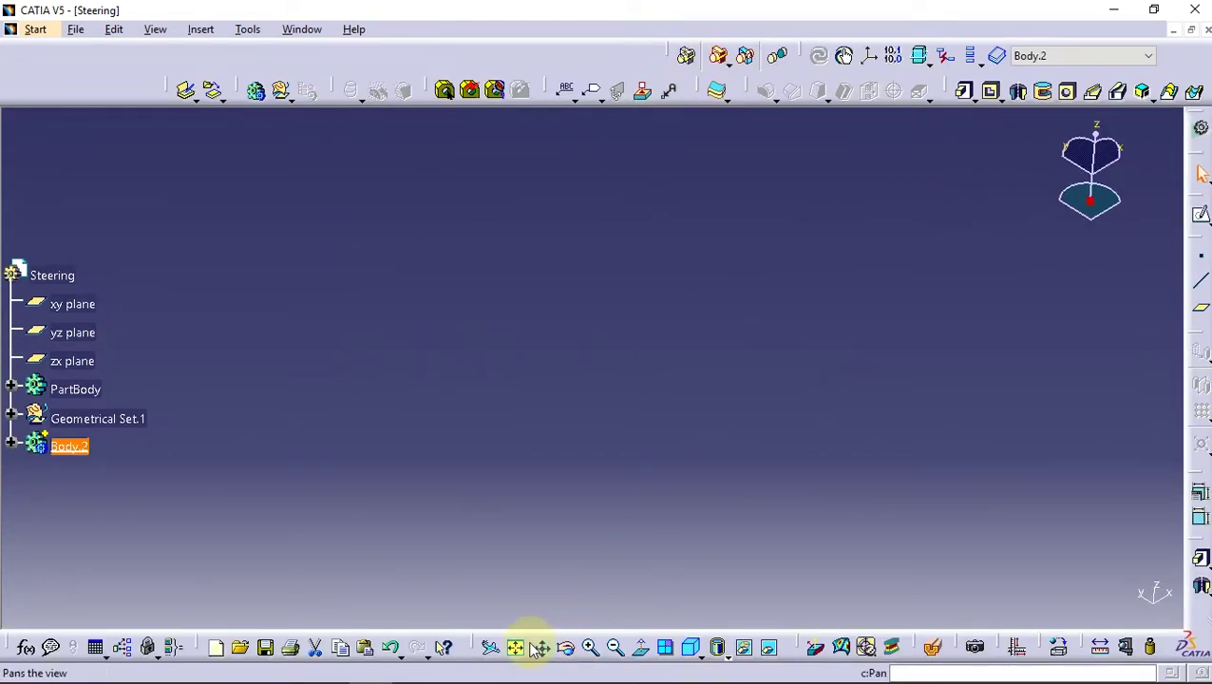
- Pad Sketch.11 by 123 mm into Pad.5, a grip sleeve over the right handlebar end
mouse_move(623, 483)
middle_mouse_down()
mouse_move(798, 316)
mouse_move(668, 399)
mouse_move(641, 238)
middle_mouse_up()
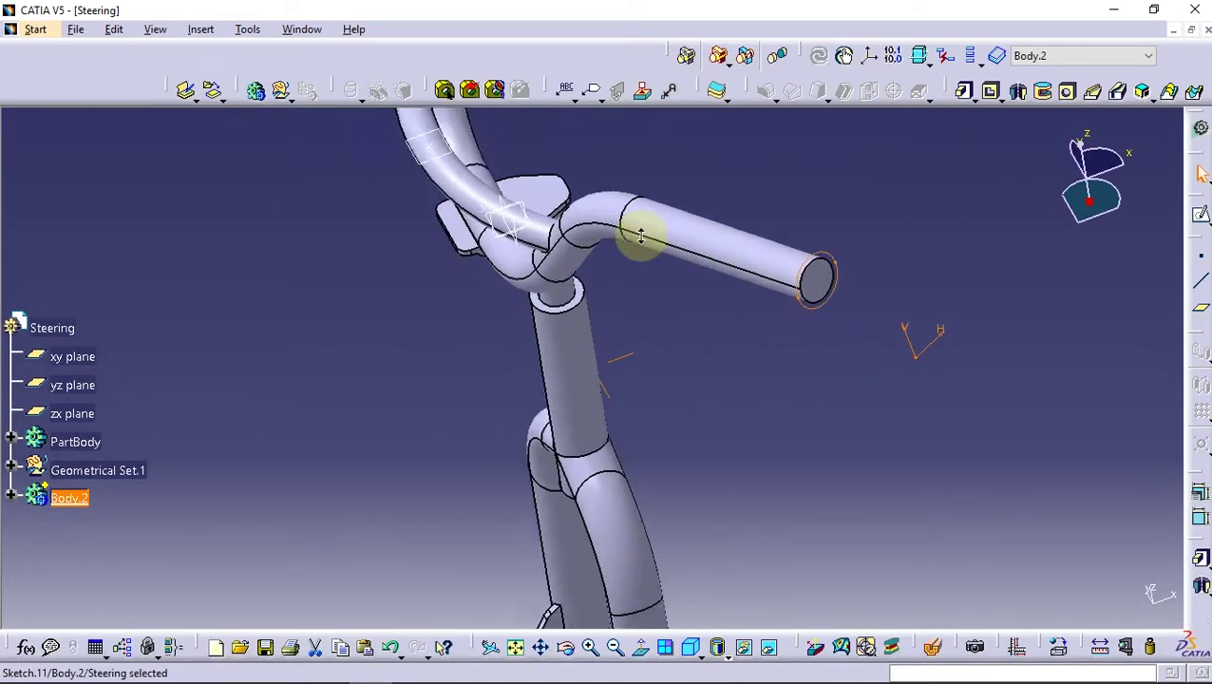
left_click(965, 91)
type("123")
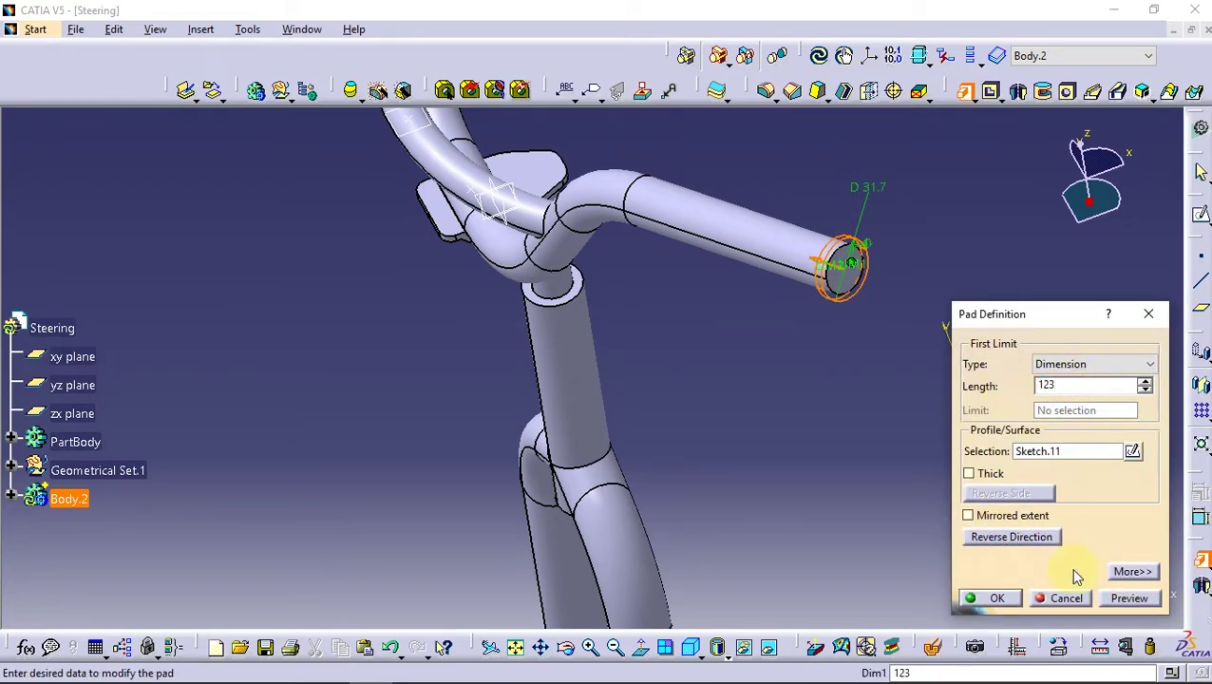
left_click(1131, 598)
left_click(998, 597)
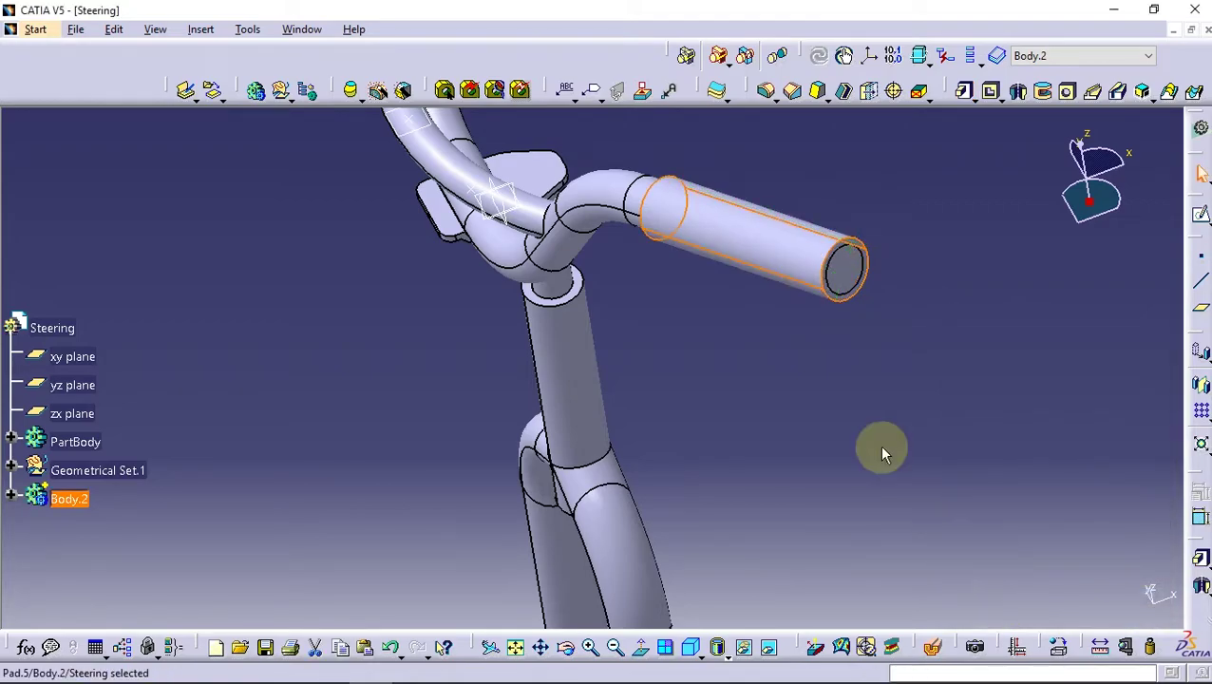
mouse_move(570, 304)
middle_mouse_down()
mouse_move(576, 428)
mouse_move(955, 347)
mouse_move(722, 276)
mouse_move(796, 361)
middle_mouse_up()
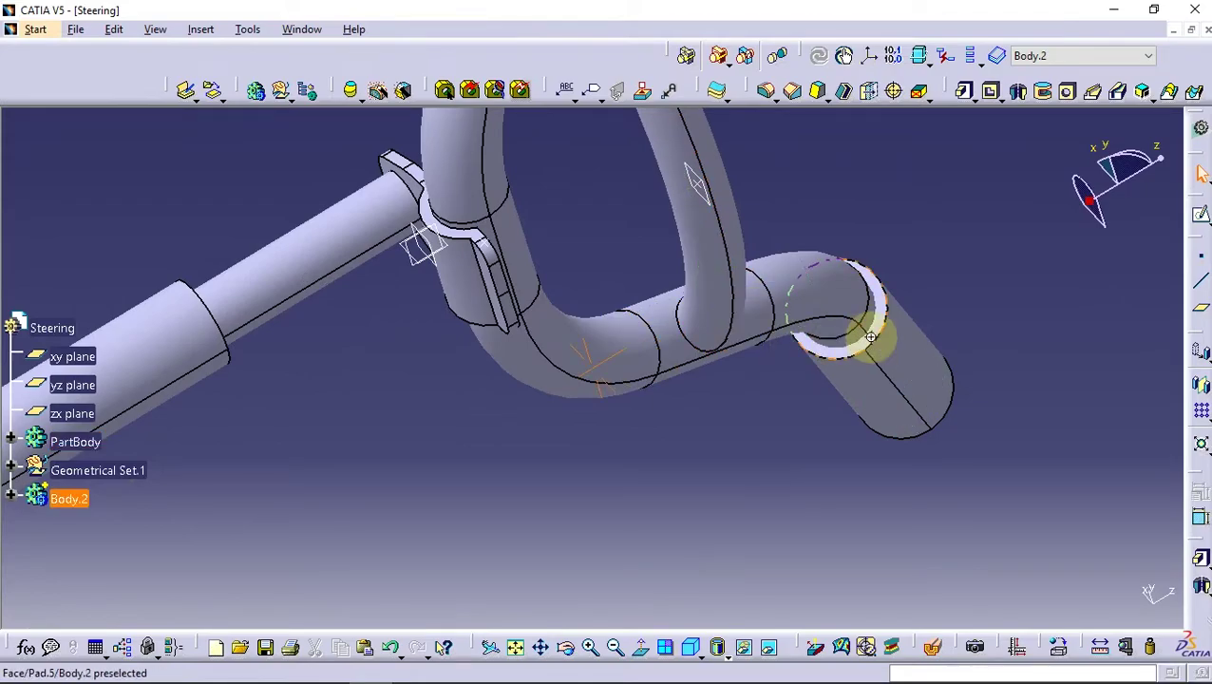
mouse_move(871, 337)
middle_mouse_down()
mouse_move(787, 341)
mouse_move(974, 329)
mouse_move(728, 395)
mouse_move(161, 431)
middle_mouse_up()
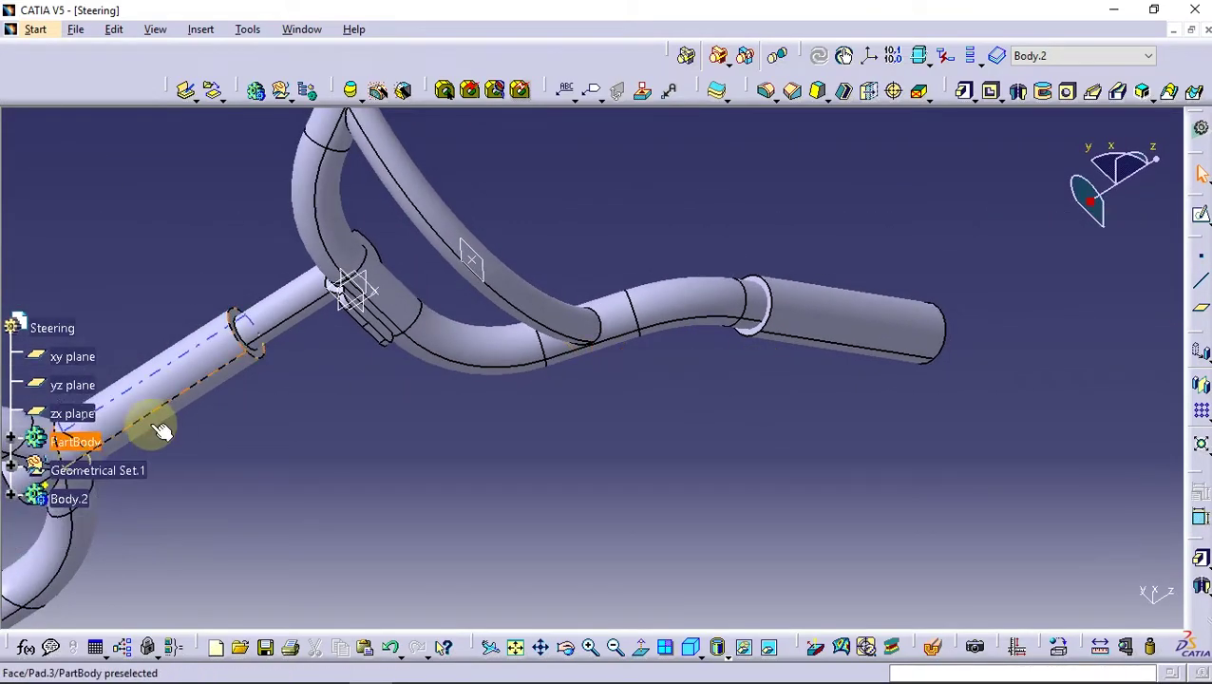
scroll(21, 454, "down", 2)
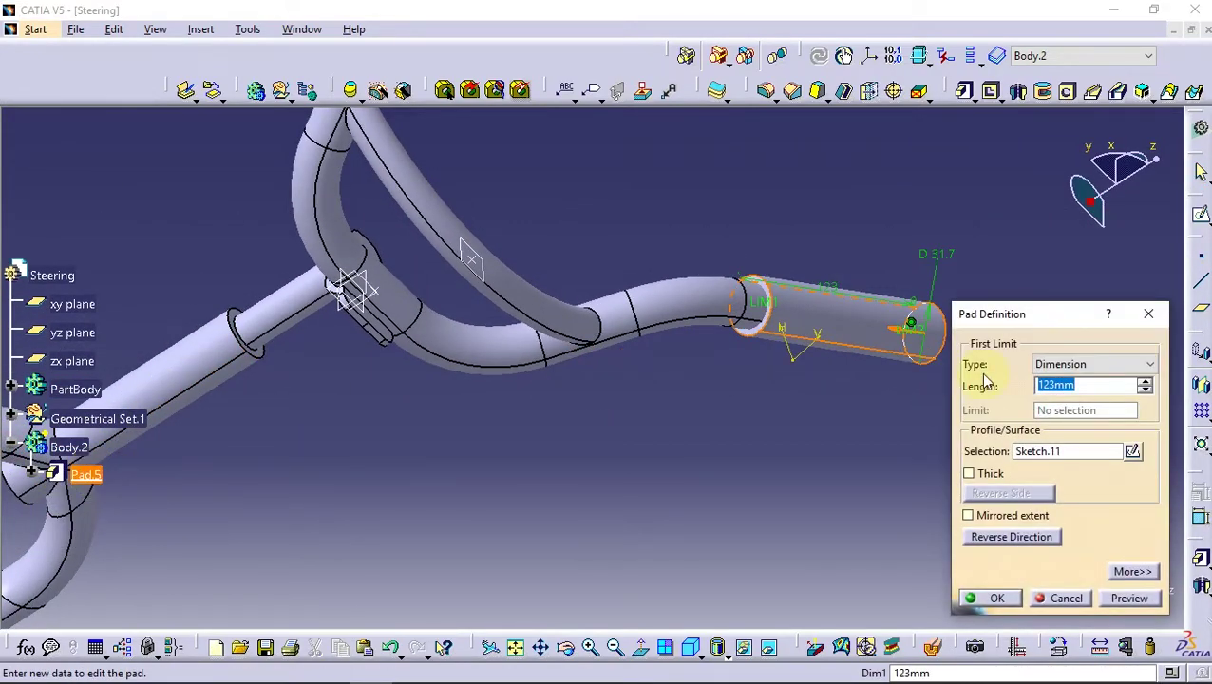
left_click(1148, 315)
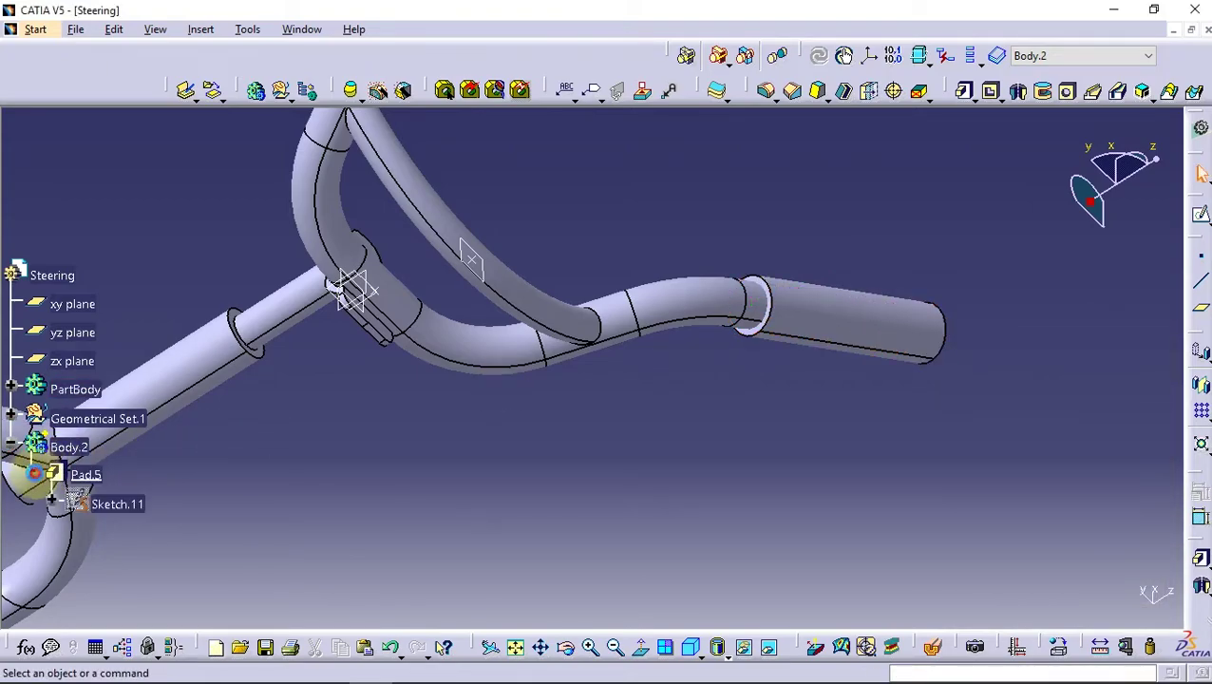
- Edit Sketch.11 to project the tube-end edge into it, making the grip hollow
double_click(130, 505)
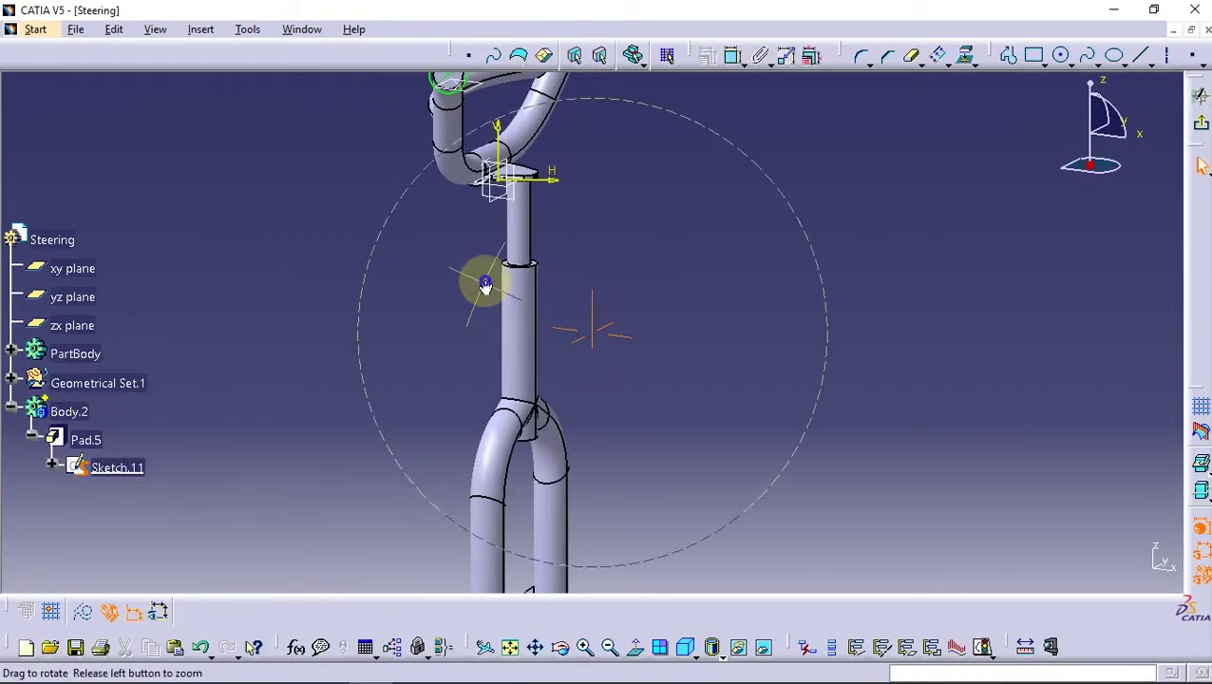
mouse_move(485, 285)
middle_mouse_down()
mouse_move(539, 328)
mouse_move(442, 303)
mouse_move(542, 387)
mouse_move(526, 359)
middle_mouse_up()
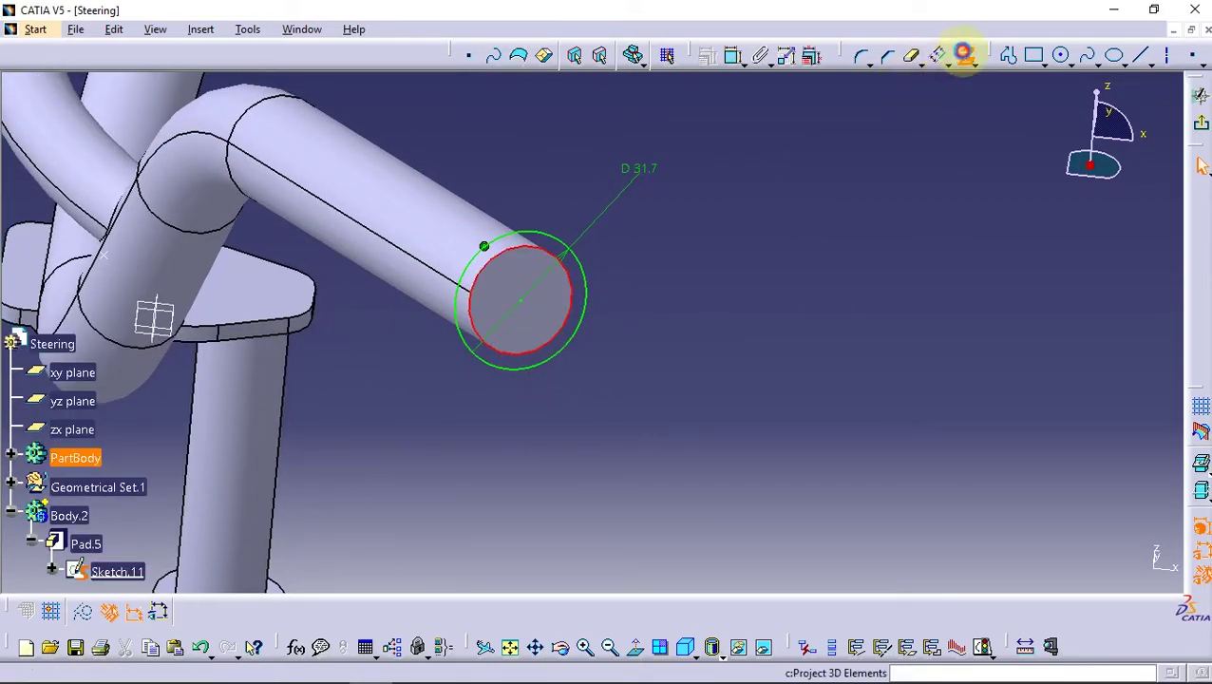
left_click(1075, 563)
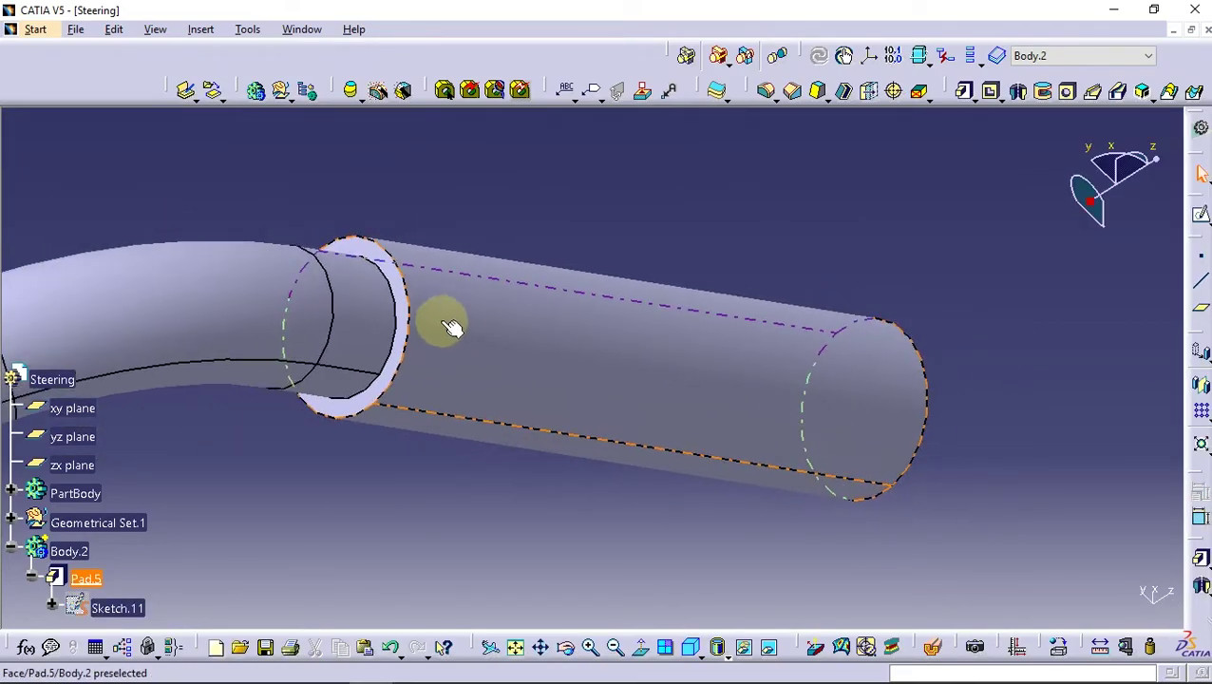
- Open a new sketch on the ring face at the grip's inner end
left_click(405, 303)
left_click(1201, 213)
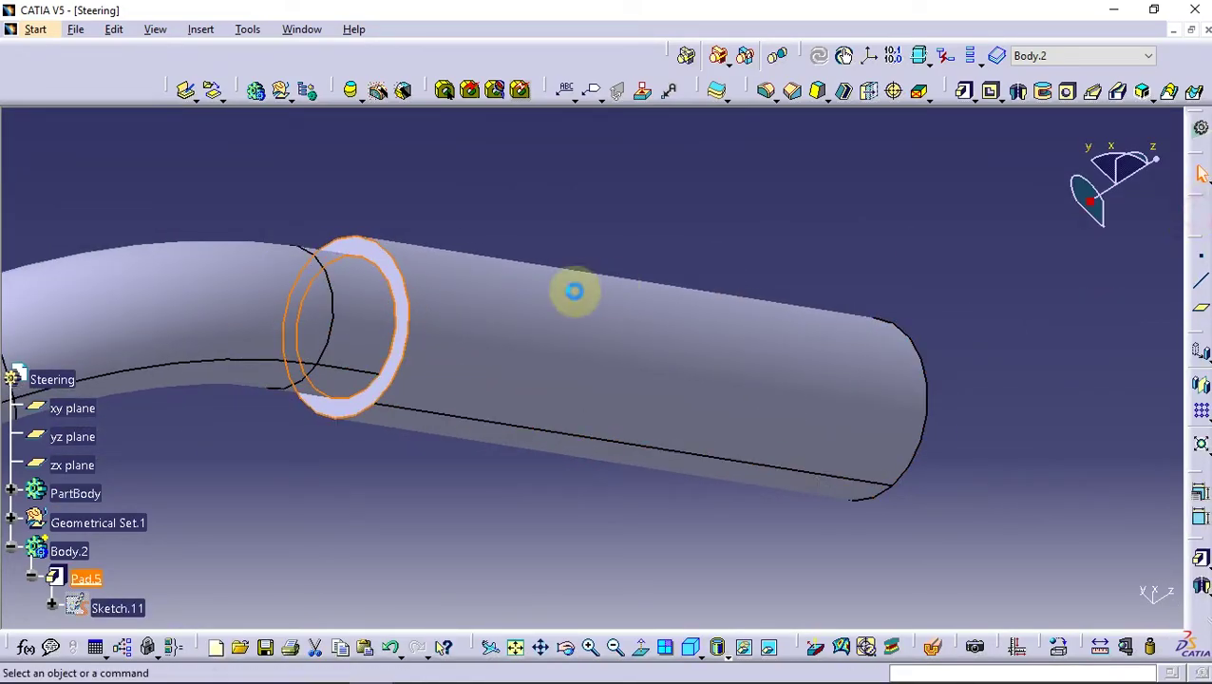
left_click(510, 647)
mouse_move(597, 409)
middle_mouse_down()
mouse_move(671, 246)
mouse_move(600, 416)
mouse_move(542, 428)
mouse_move(530, 298)
mouse_move(514, 419)
mouse_move(525, 368)
middle_mouse_up()
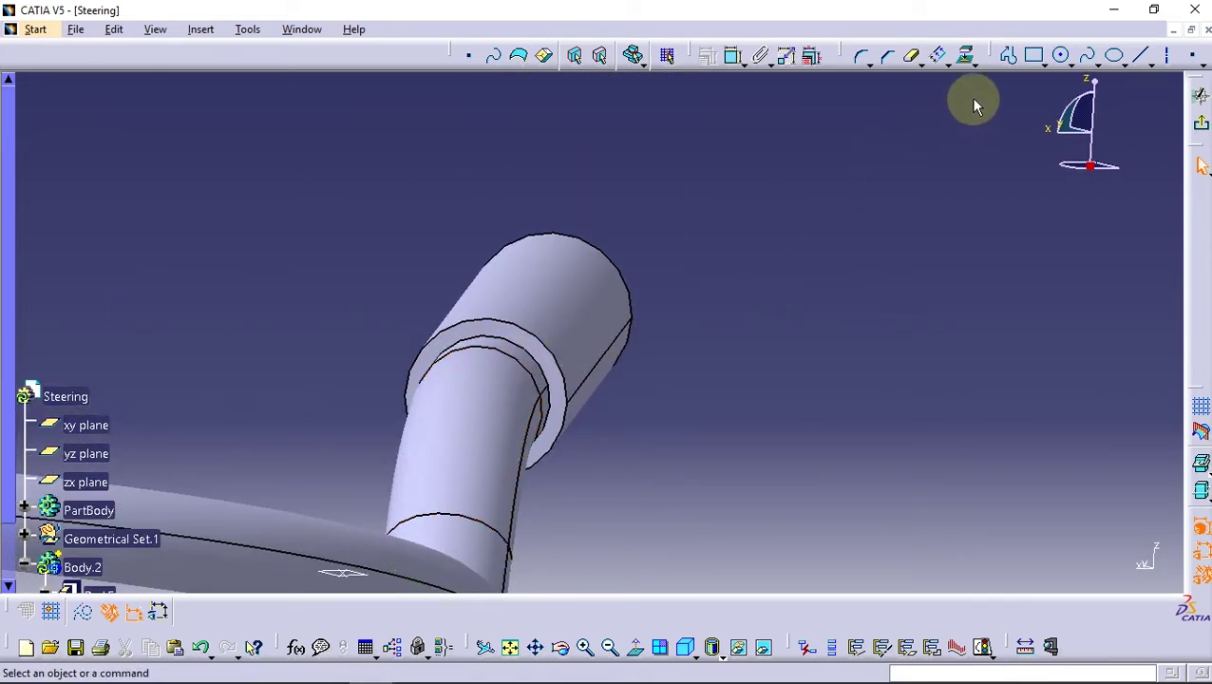
- Draw a circle on the tube and dimension it to a 60 mm diameter
left_click(1062, 55)
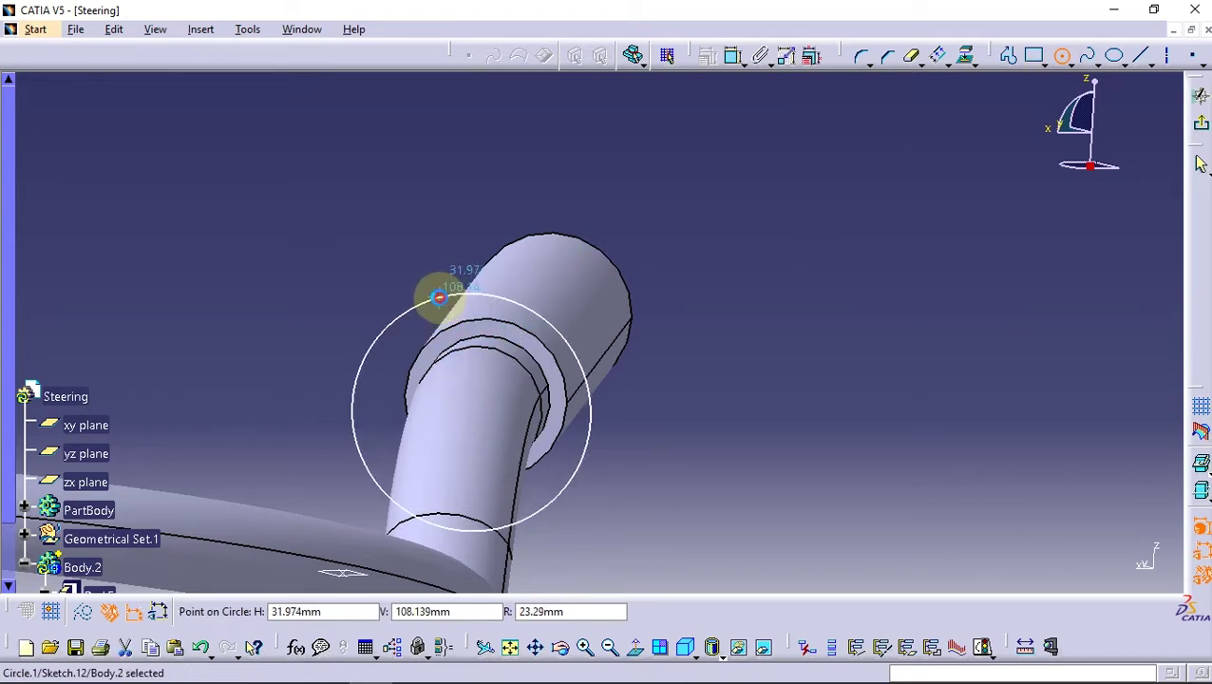
left_click(434, 288)
left_click(733, 55)
left_click(371, 209)
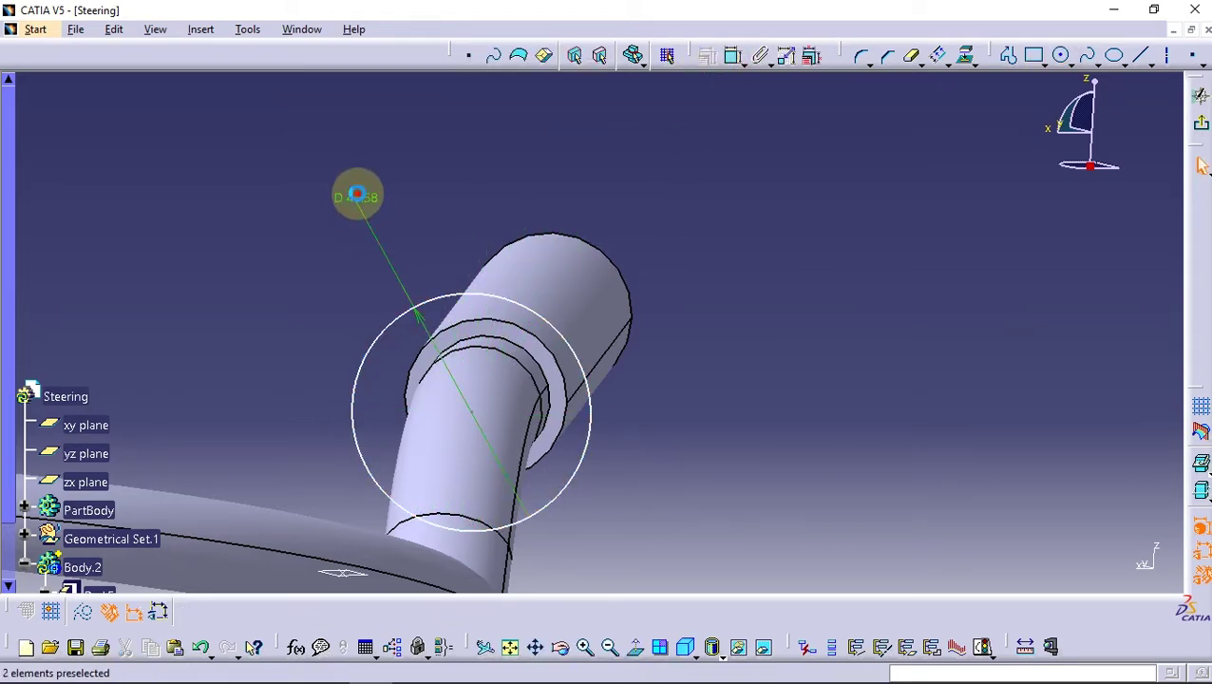
double_click(357, 197)
type("60")
key("Return")
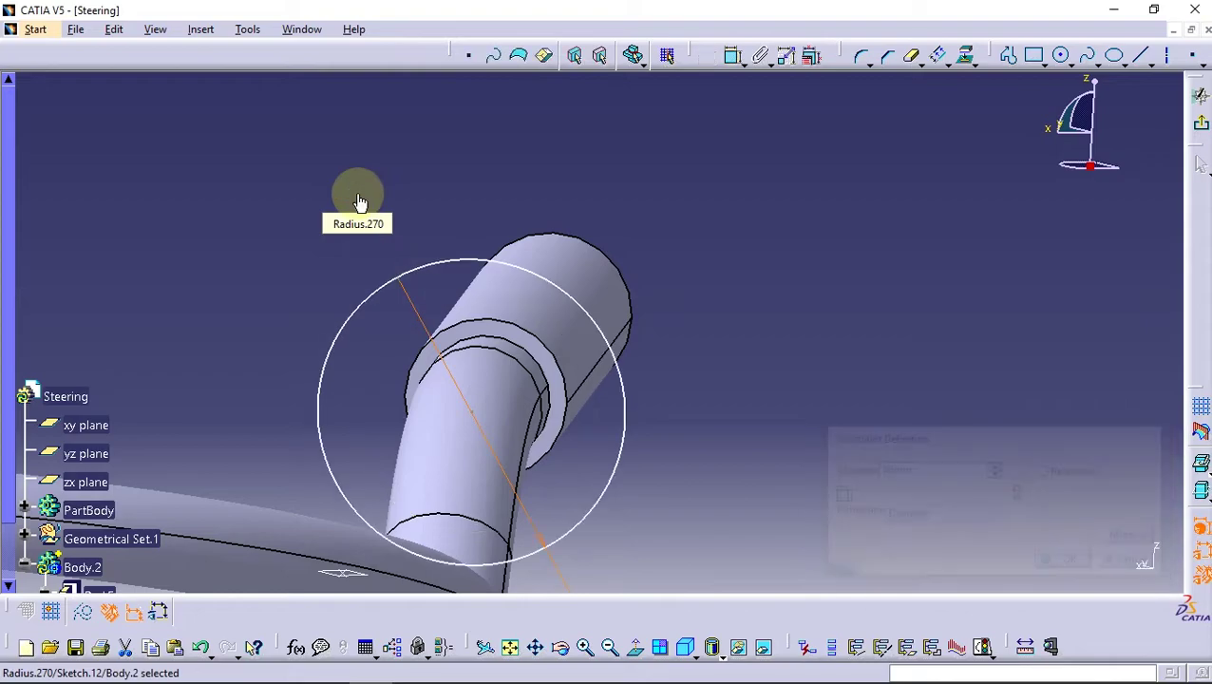
- Make the Ø60 circle concentric with the tube edge, project that edge, and exit the sketch
left_click(535, 336, "ctrl")
left_click(707, 66)
left_click(1064, 375)
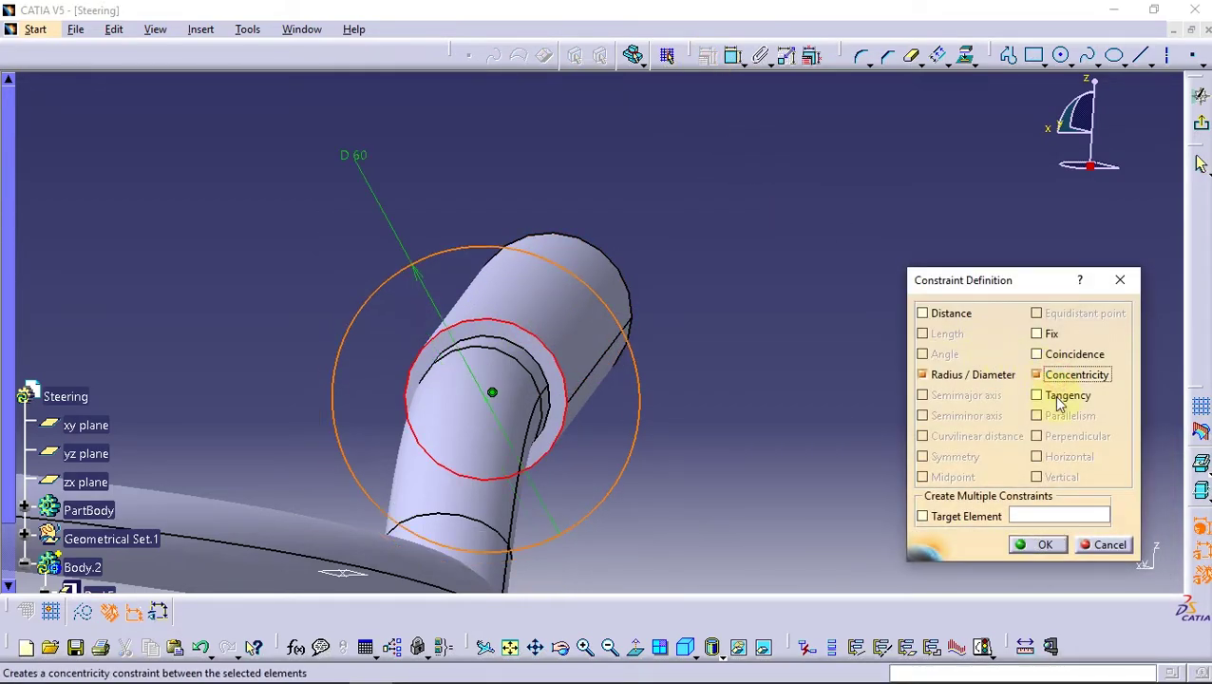
left_click(1045, 546)
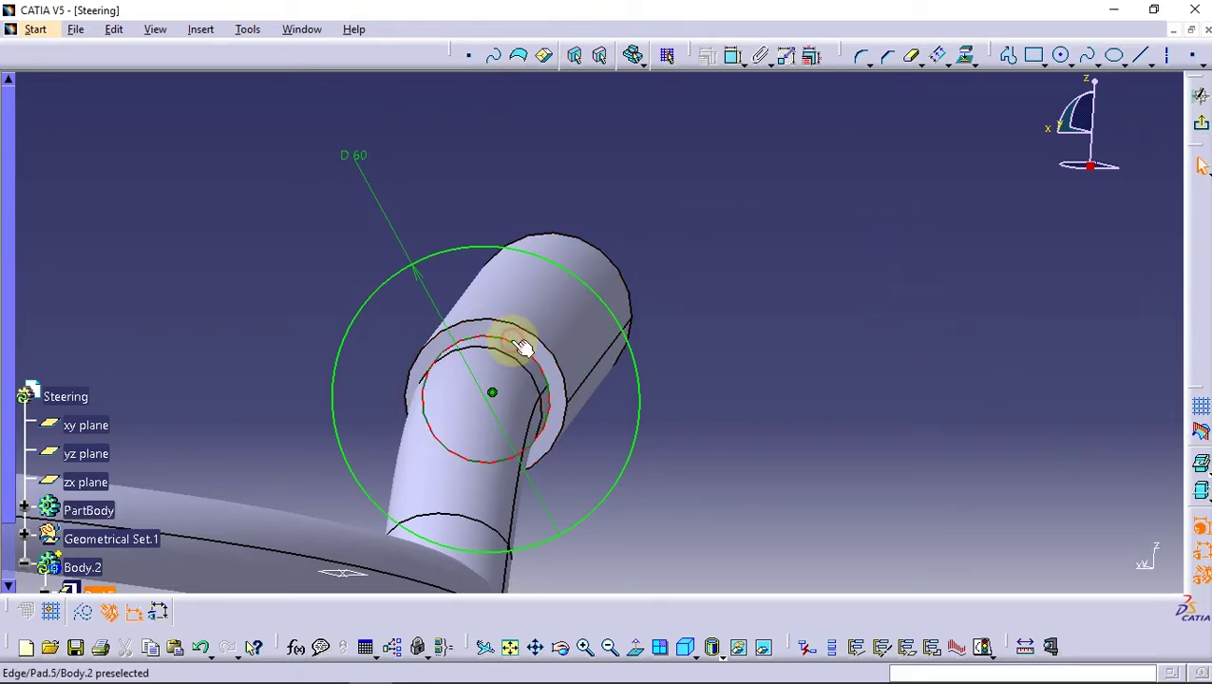
left_click(521, 347)
left_click(967, 57)
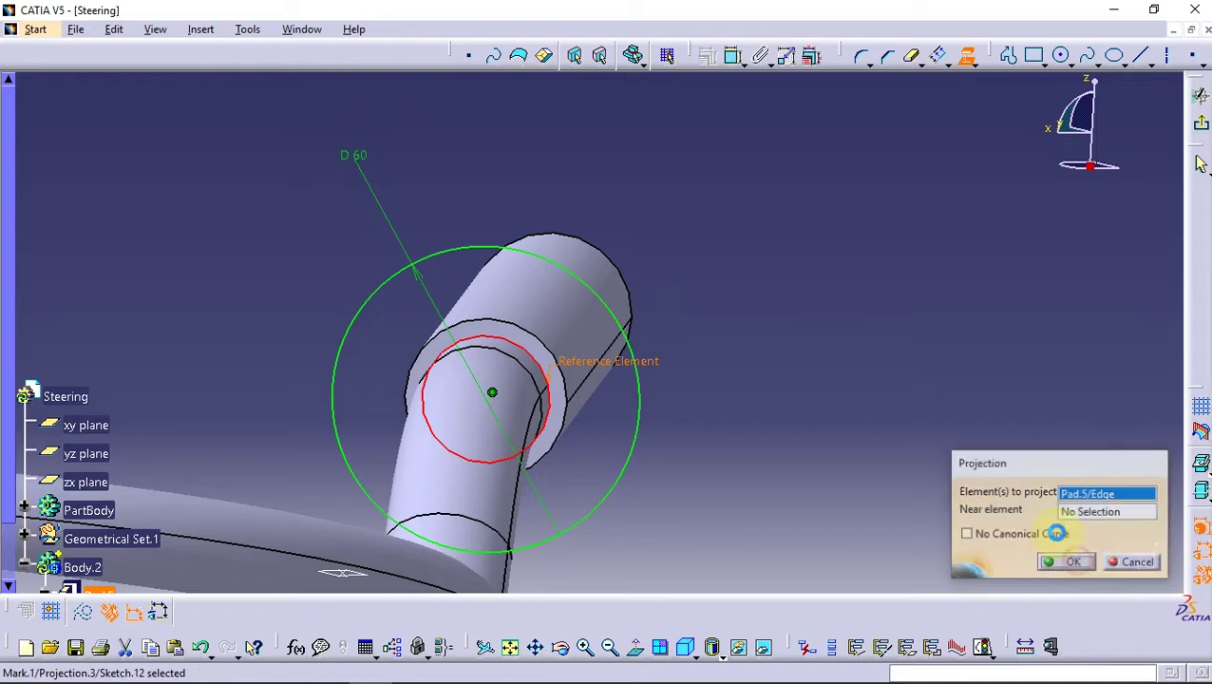
left_click(1070, 560)
left_click(1153, 134)
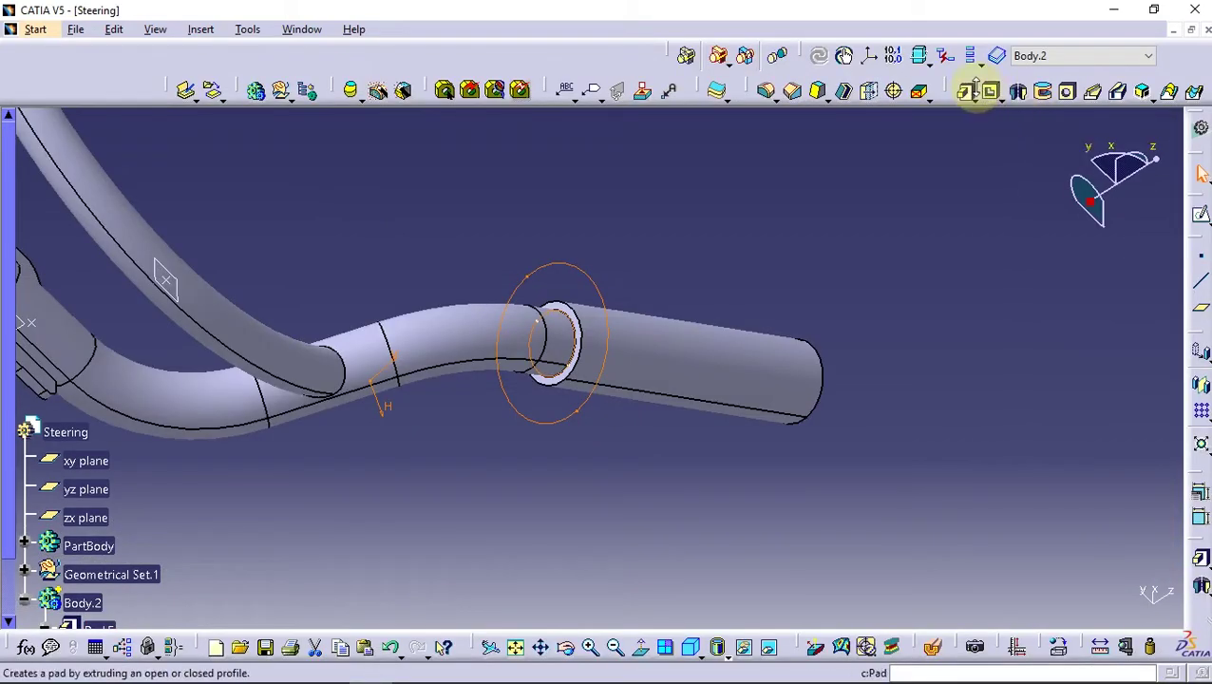
- Pad Sketch.12 by 4 mm to form the flange ring at the grip's inner end
left_click(967, 92)
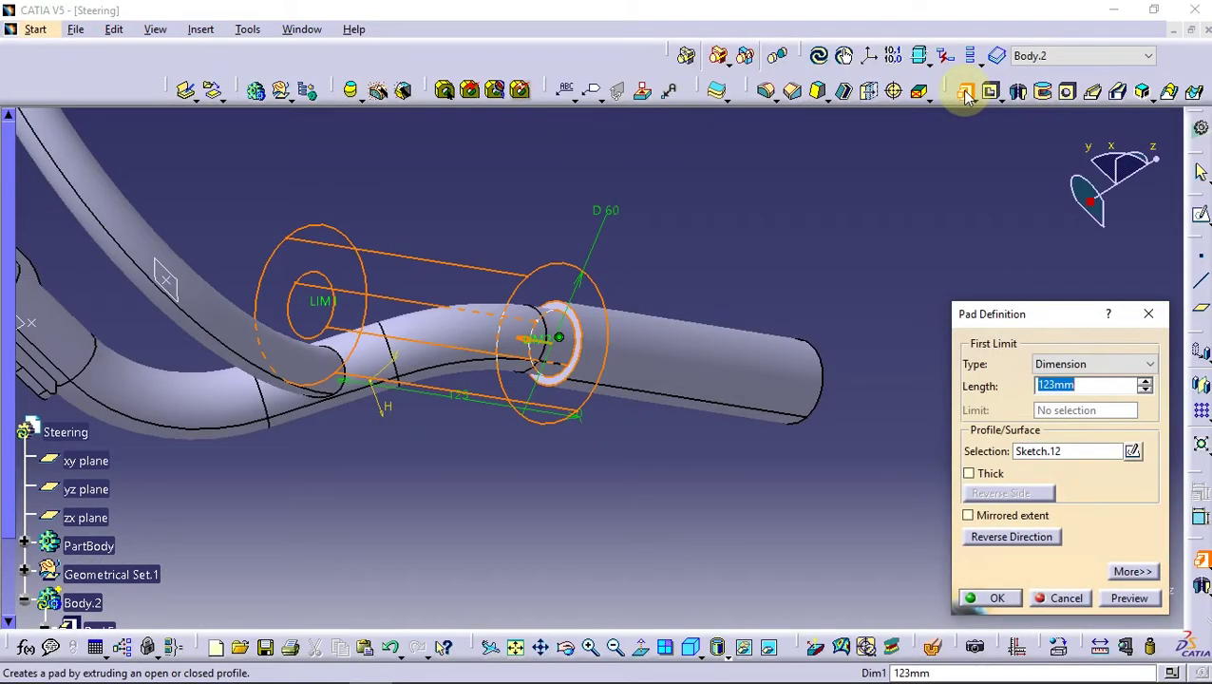
type("4")
left_click(1121, 602)
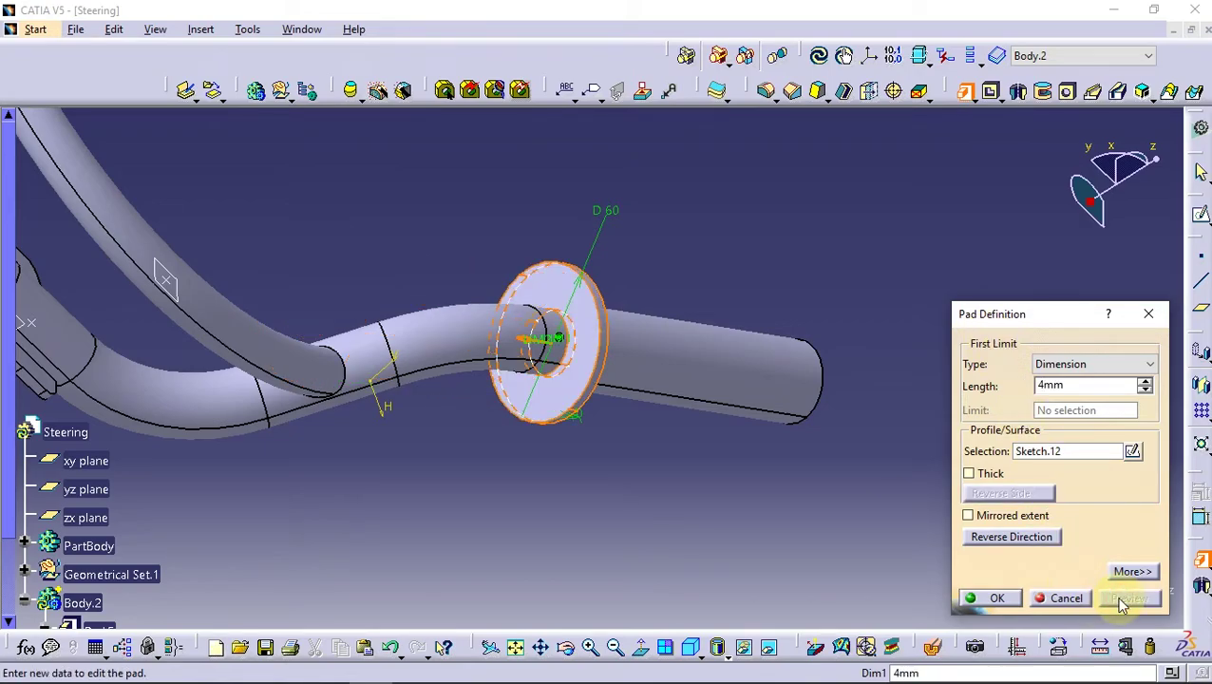
left_click(998, 600)
left_click(726, 484)
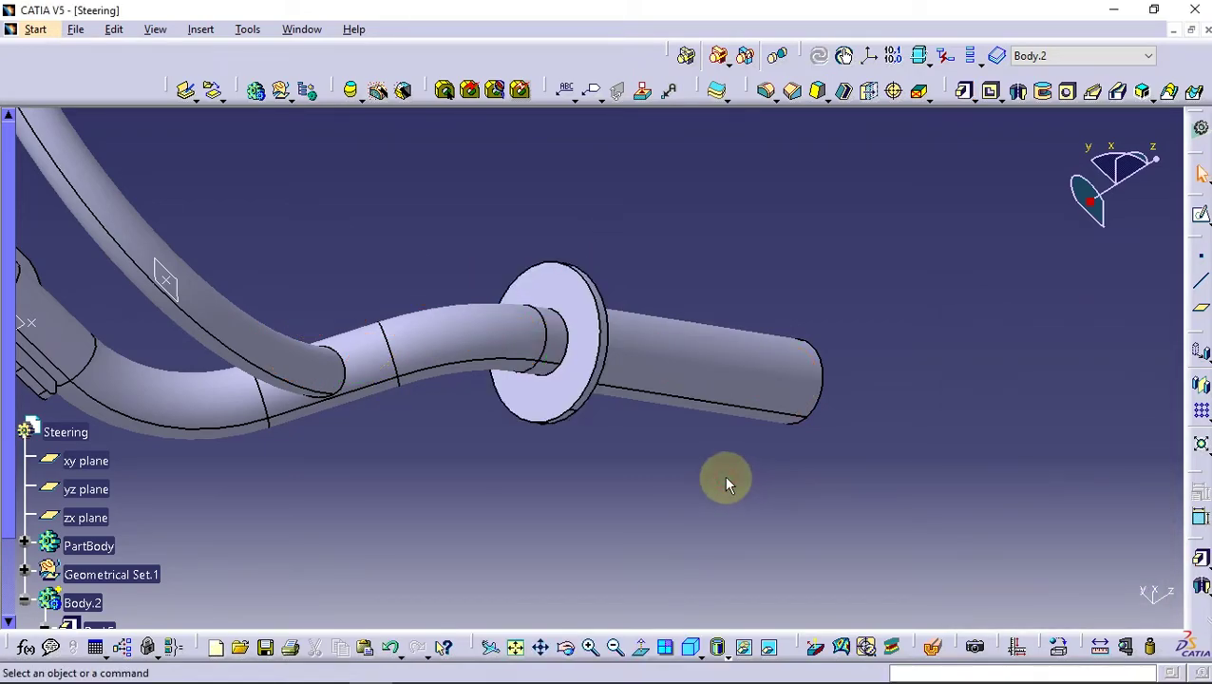
middle_click_drag(853, 388, 628, 376)
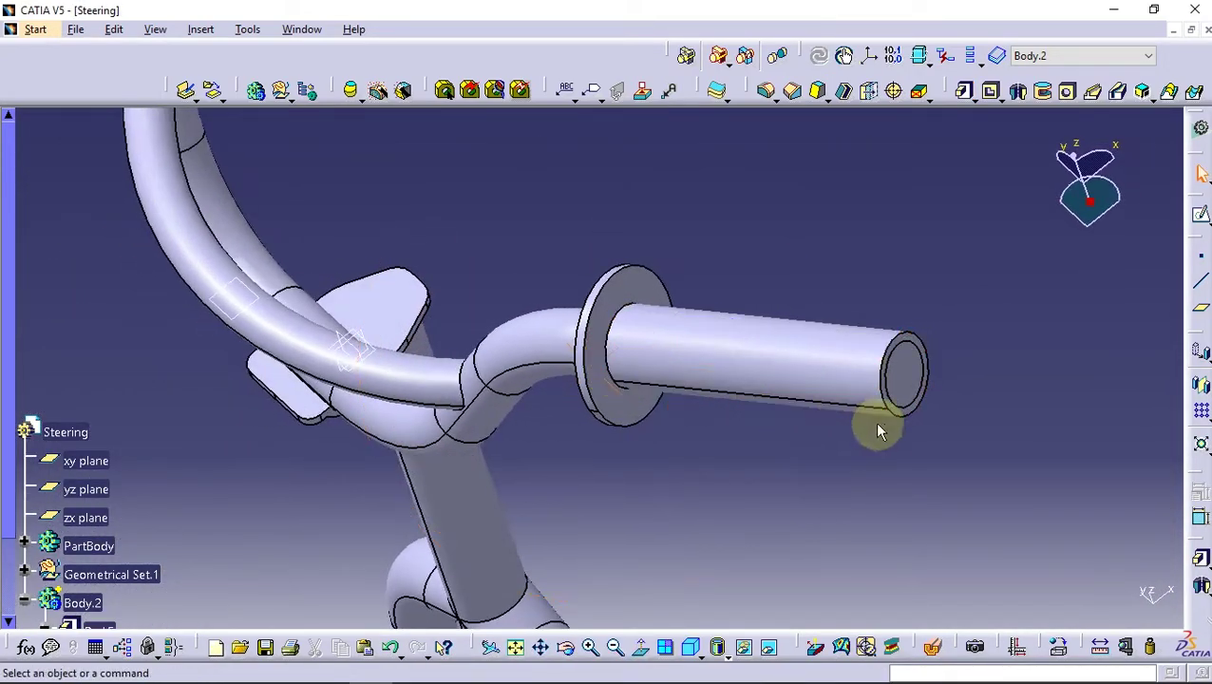
mouse_move(874, 419)
middle_mouse_down()
mouse_move(652, 421)
mouse_move(794, 362)
middle_mouse_up()
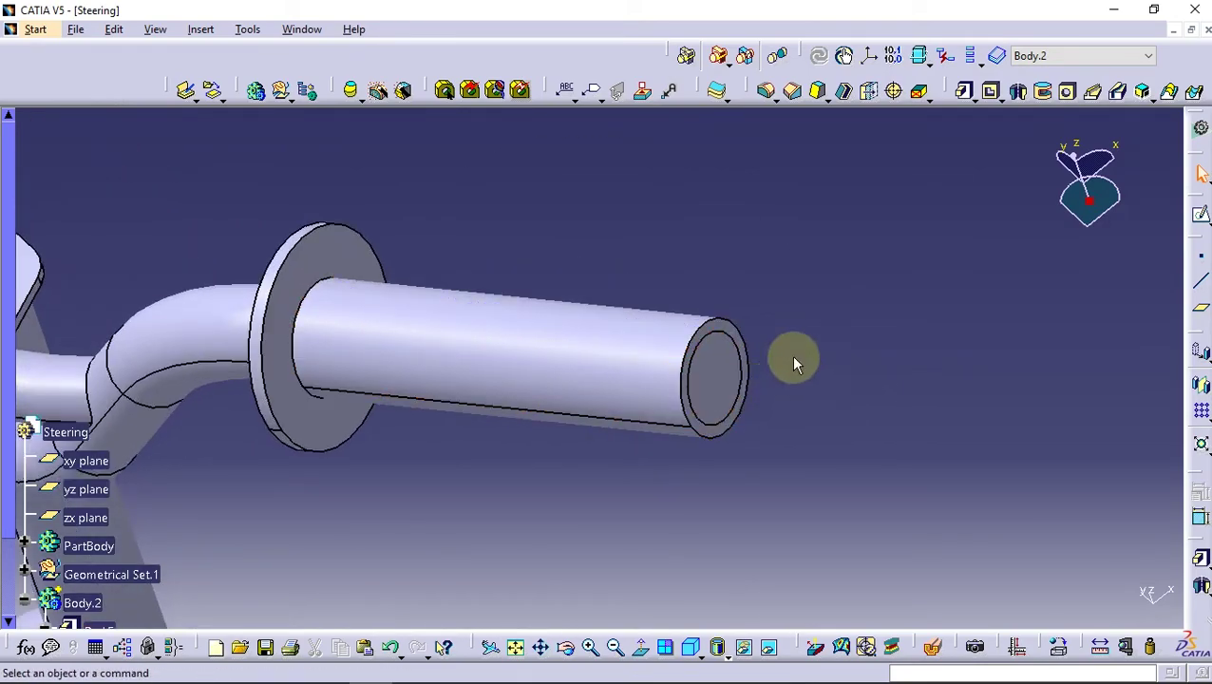
left_click(744, 326)
- Sketch a circle on the grip tube's end face and dimension it to a 34 mm diameter
left_click(1202, 220)
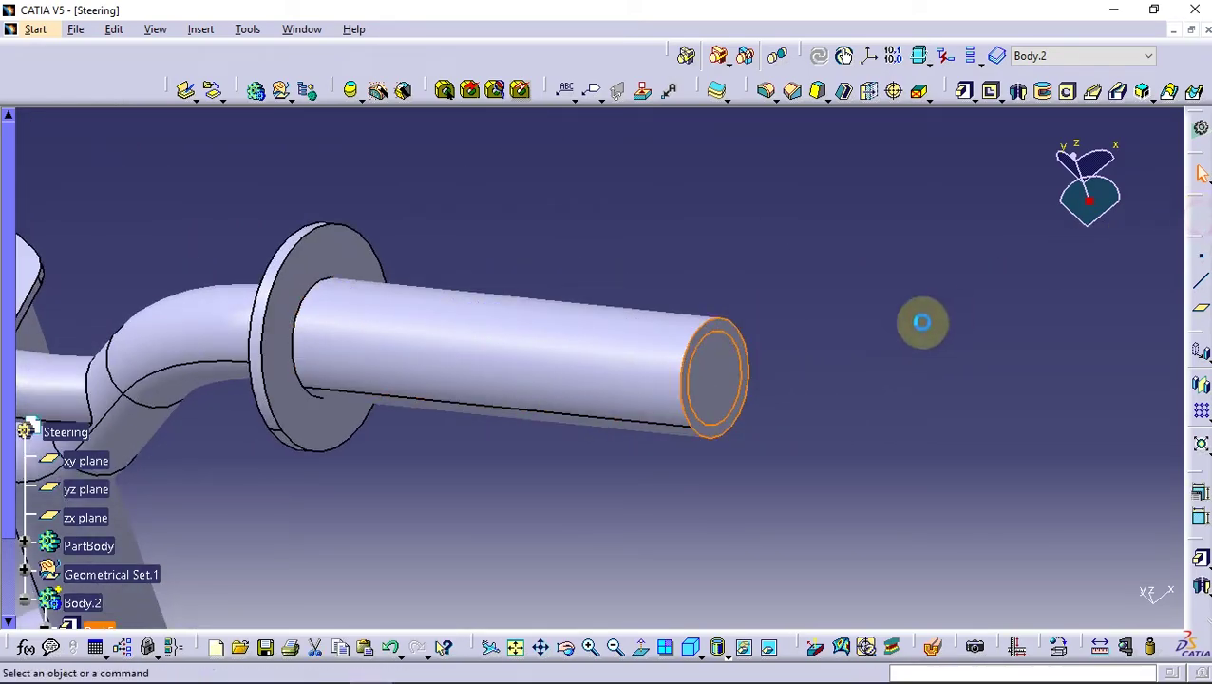
mouse_move(725, 438)
middle_mouse_down()
mouse_move(719, 340)
mouse_move(825, 302)
middle_mouse_up()
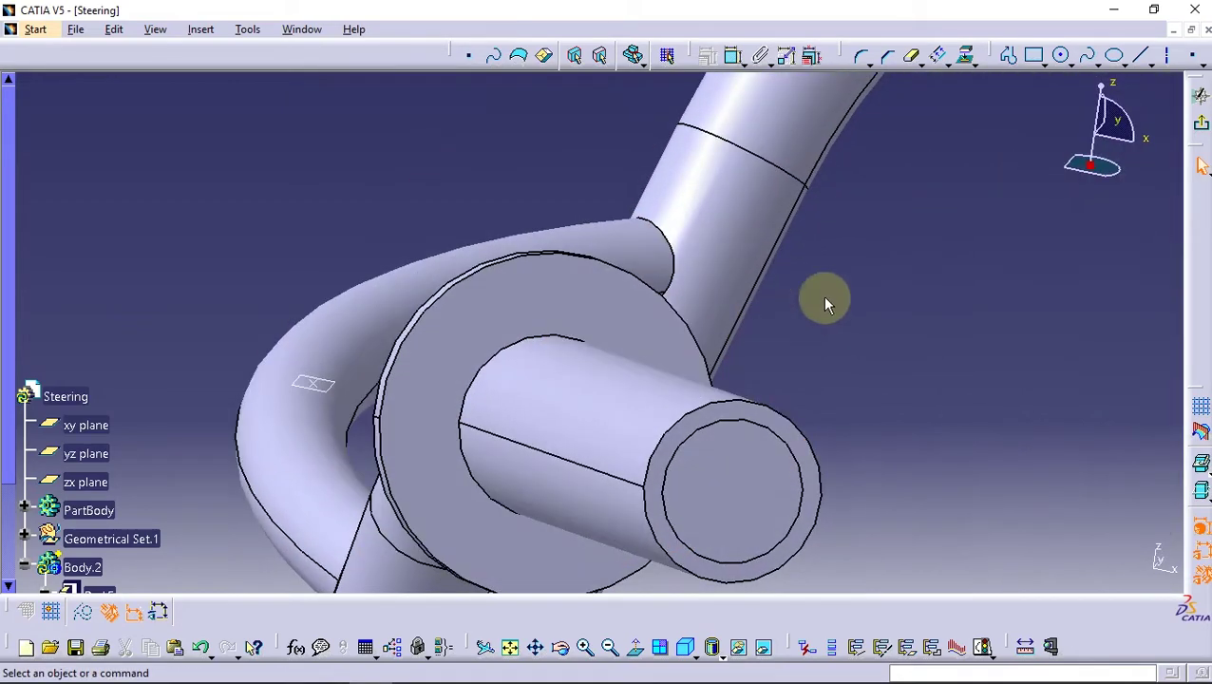
left_click(1062, 55)
left_click(731, 490)
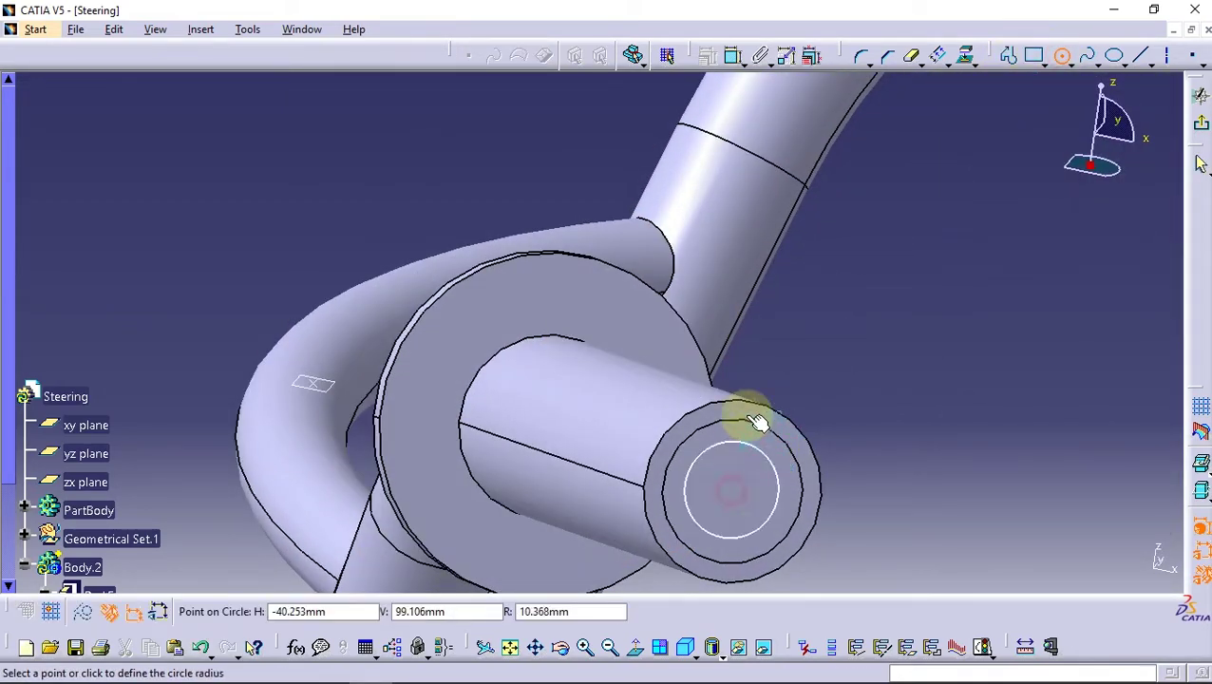
left_click(750, 383)
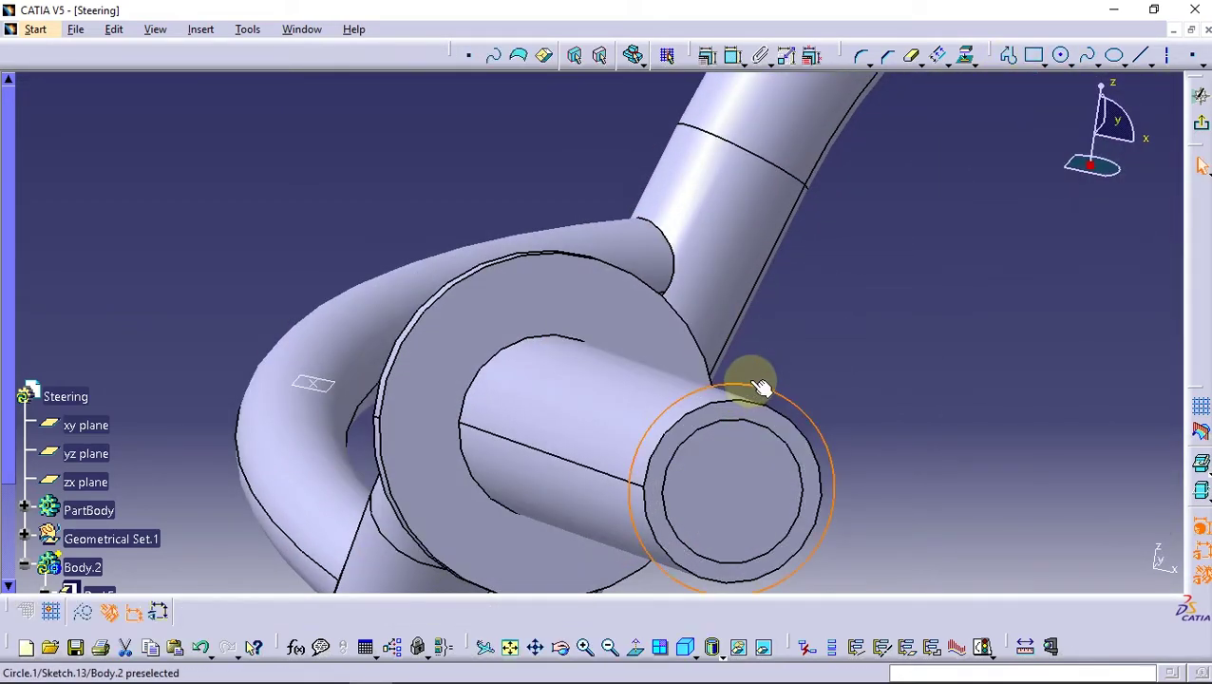
left_click(732, 55)
left_click(855, 344)
double_click(858, 348)
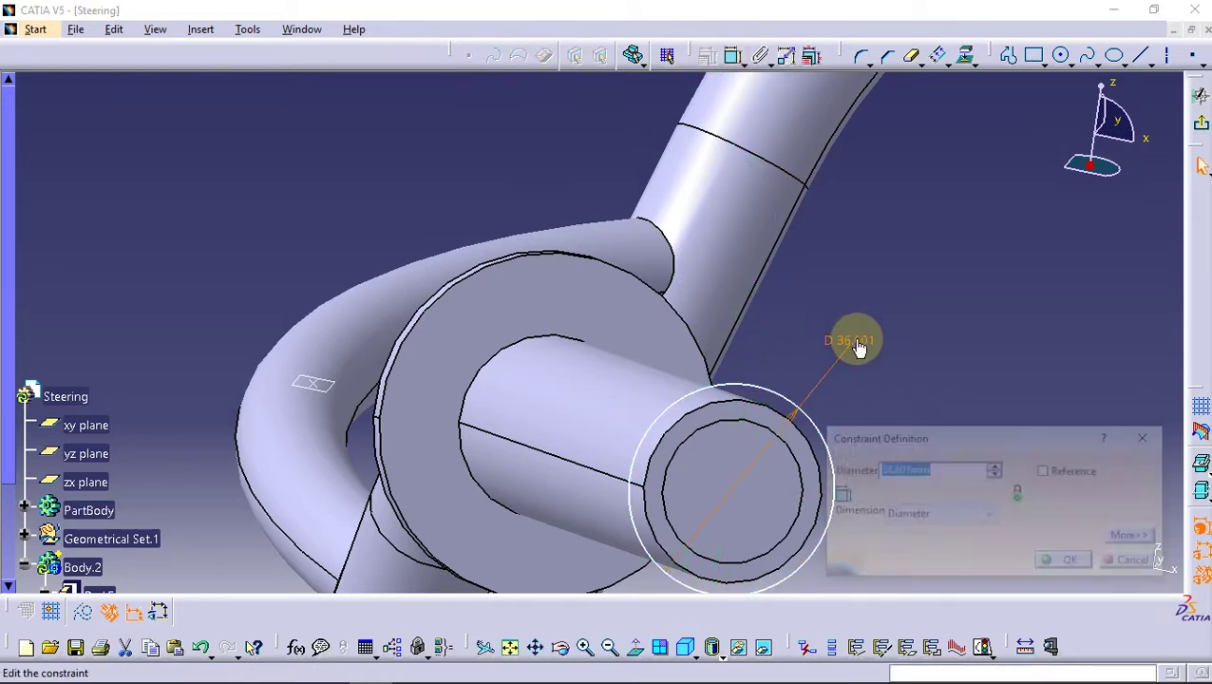
type("34")
key("Return")
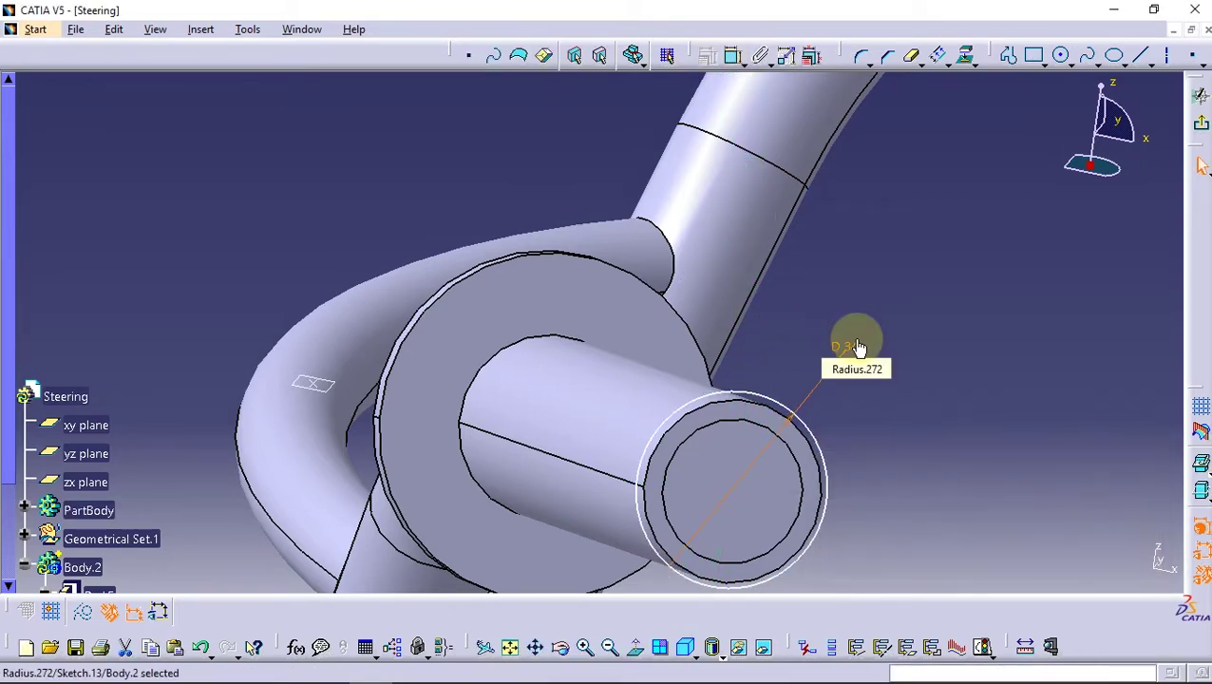
- Make the Ø34 circle concentric with the tube edge and pad it into a thin end cap
left_click(754, 394)
left_click(751, 401, "ctrl")
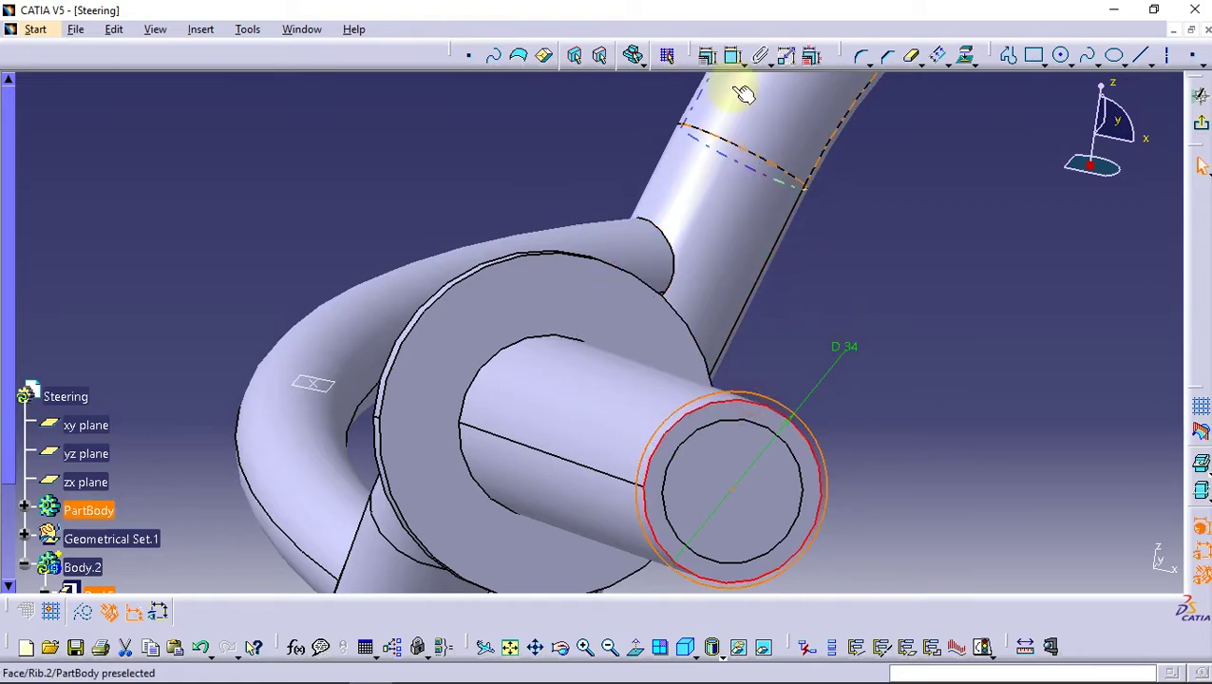
left_click(706, 55)
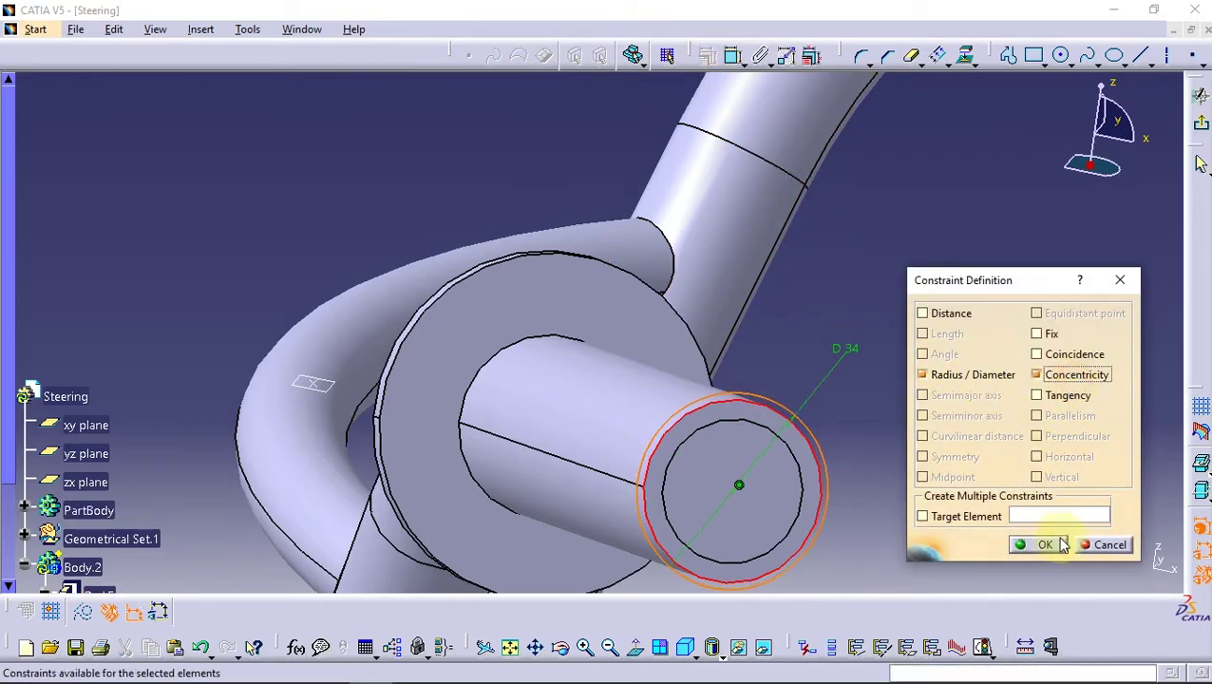
left_click(1062, 544)
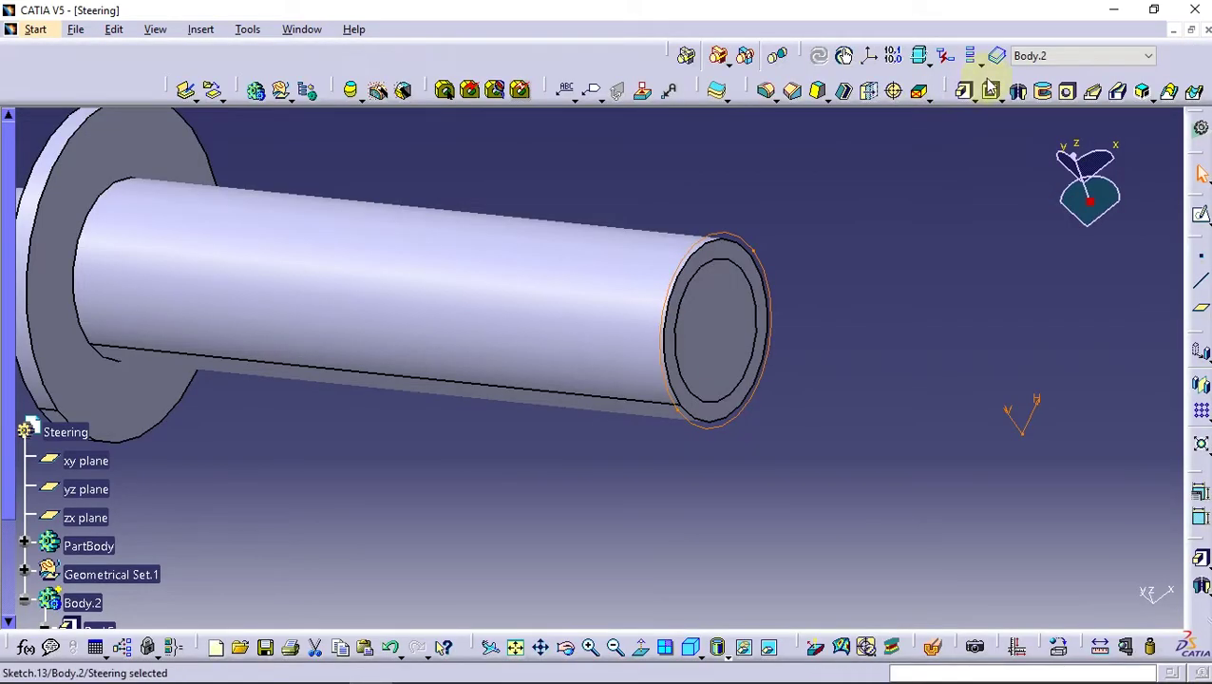
left_click(962, 91)
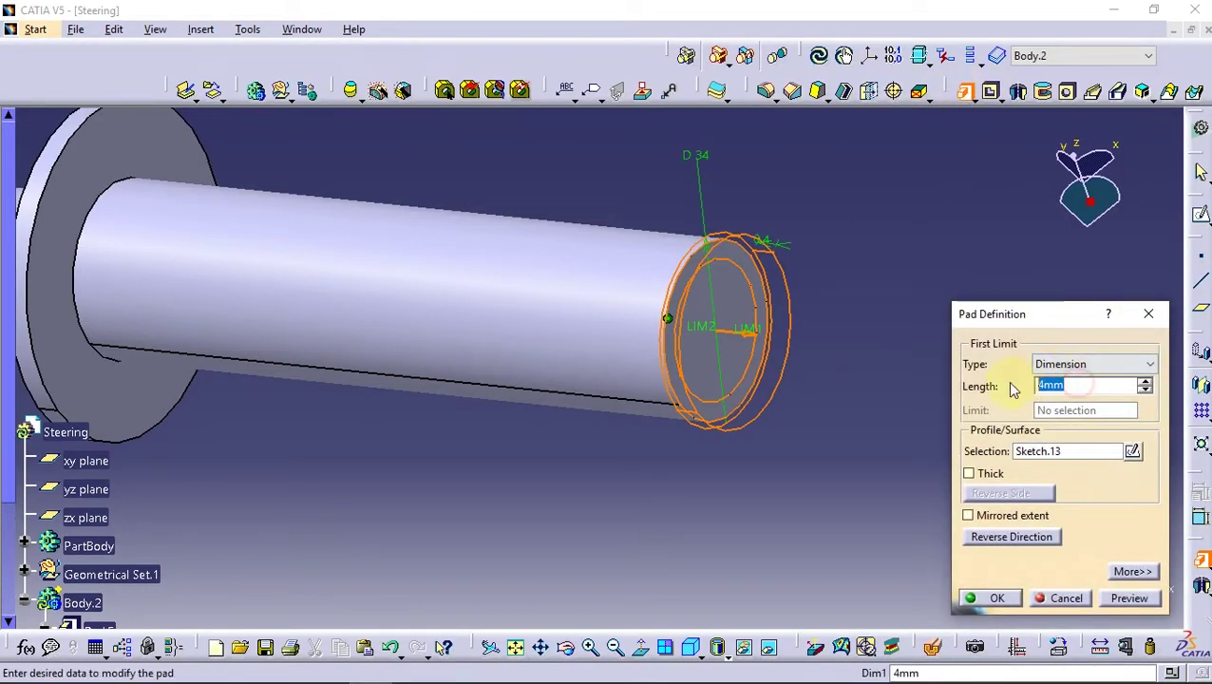
key("Return")
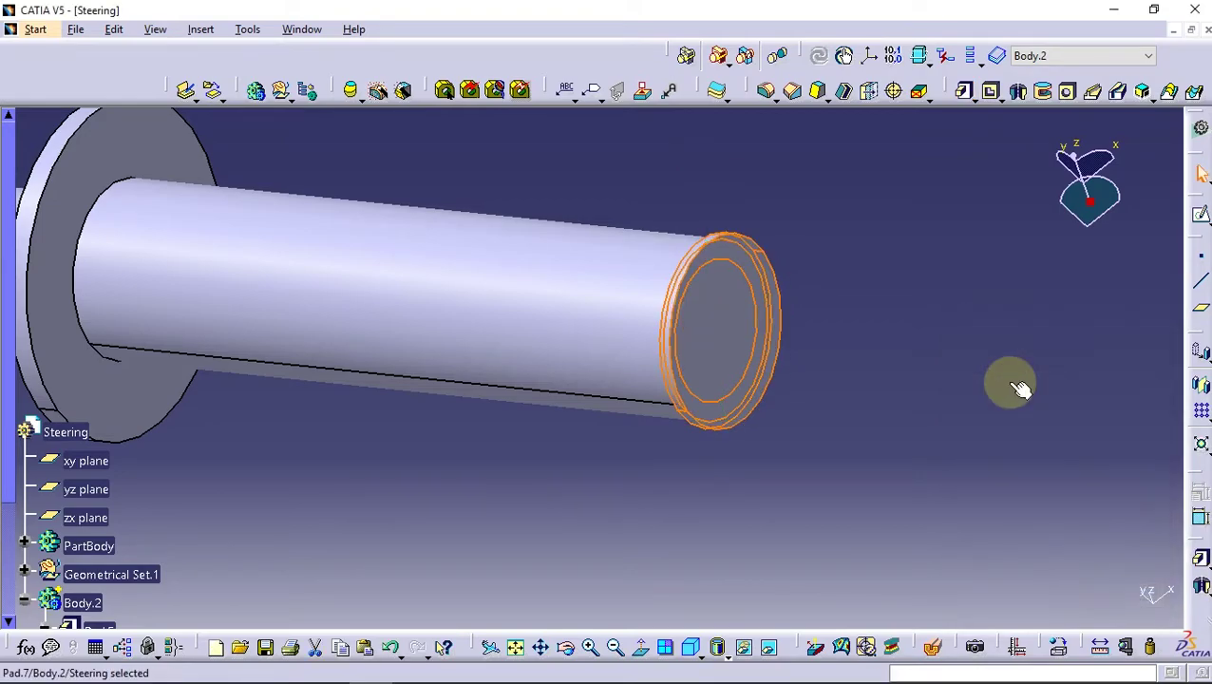
mouse_move(488, 329)
middle_mouse_down()
mouse_move(454, 395)
mouse_move(291, 329)
mouse_move(471, 387)
mouse_move(473, 358)
middle_mouse_up()
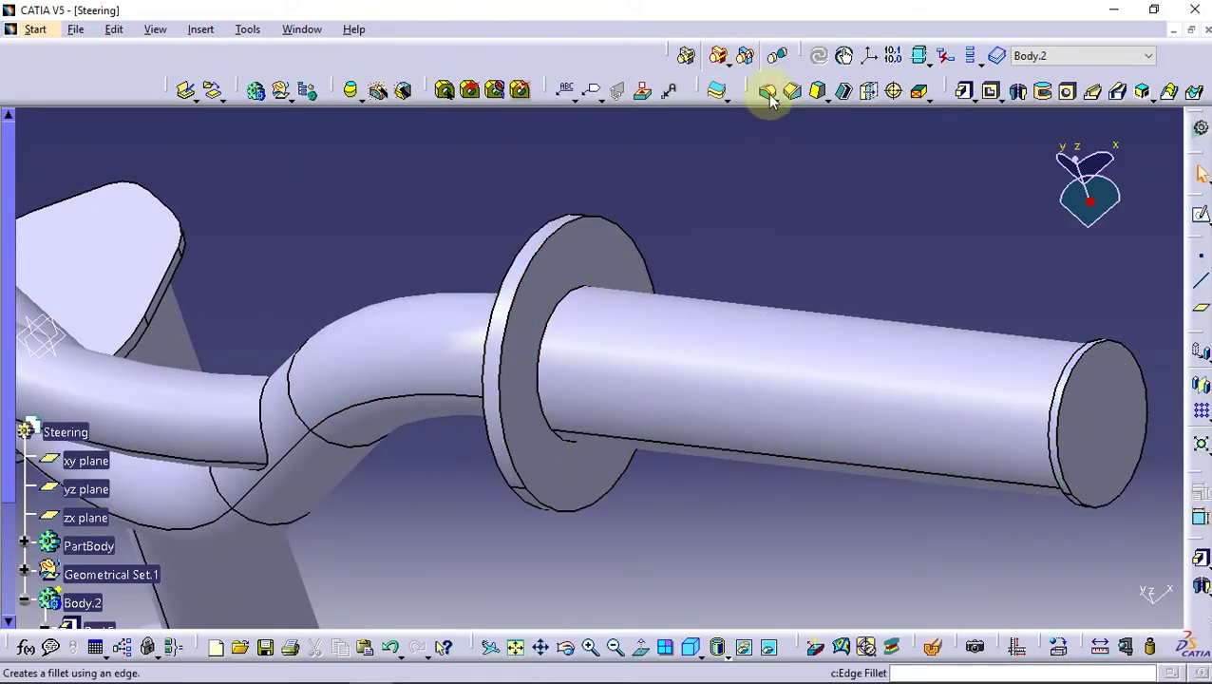
- Fillet both edges of the flange with a 2 mm radius
left_click(525, 284)
type("1")
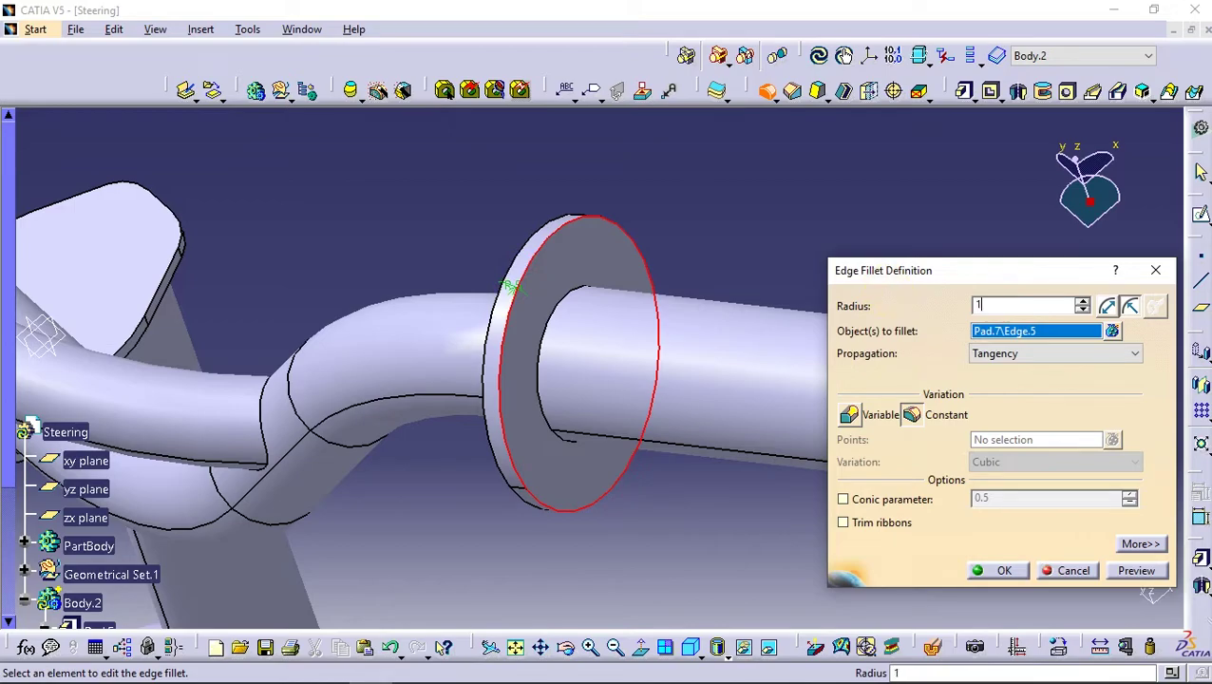
mouse_move(560, 406)
middle_mouse_down()
mouse_move(642, 360)
mouse_move(368, 499)
mouse_move(620, 403)
mouse_move(502, 383)
middle_mouse_up()
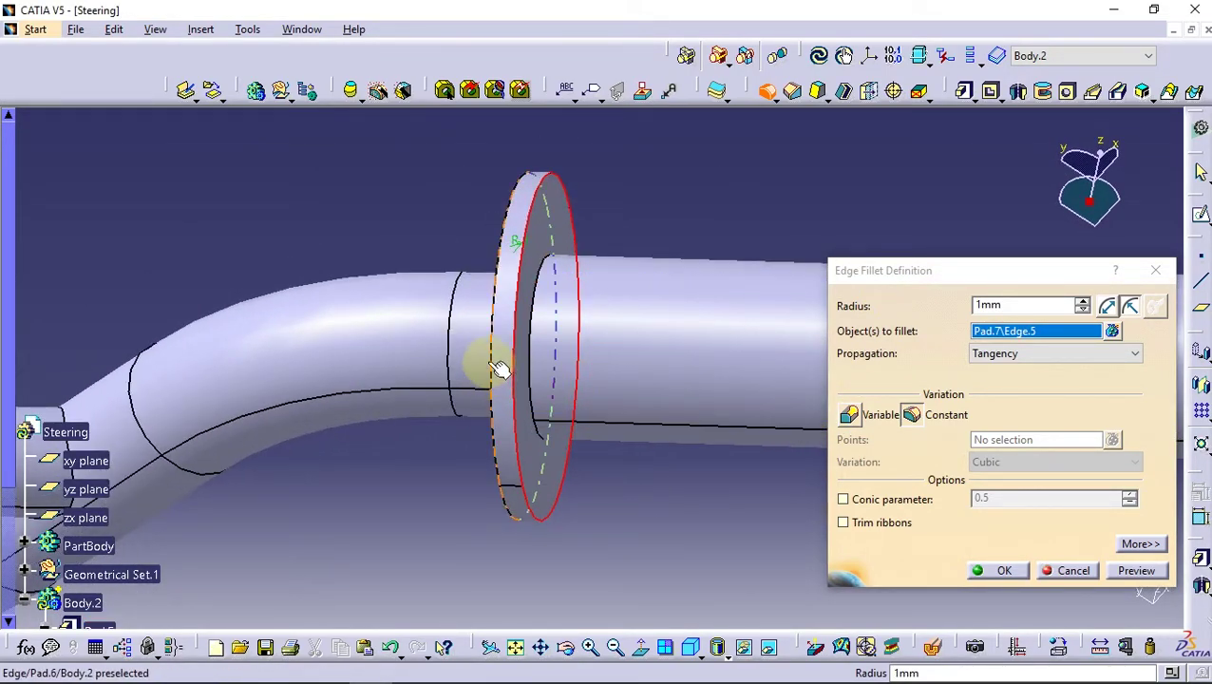
left_click(495, 365)
left_click(1135, 570)
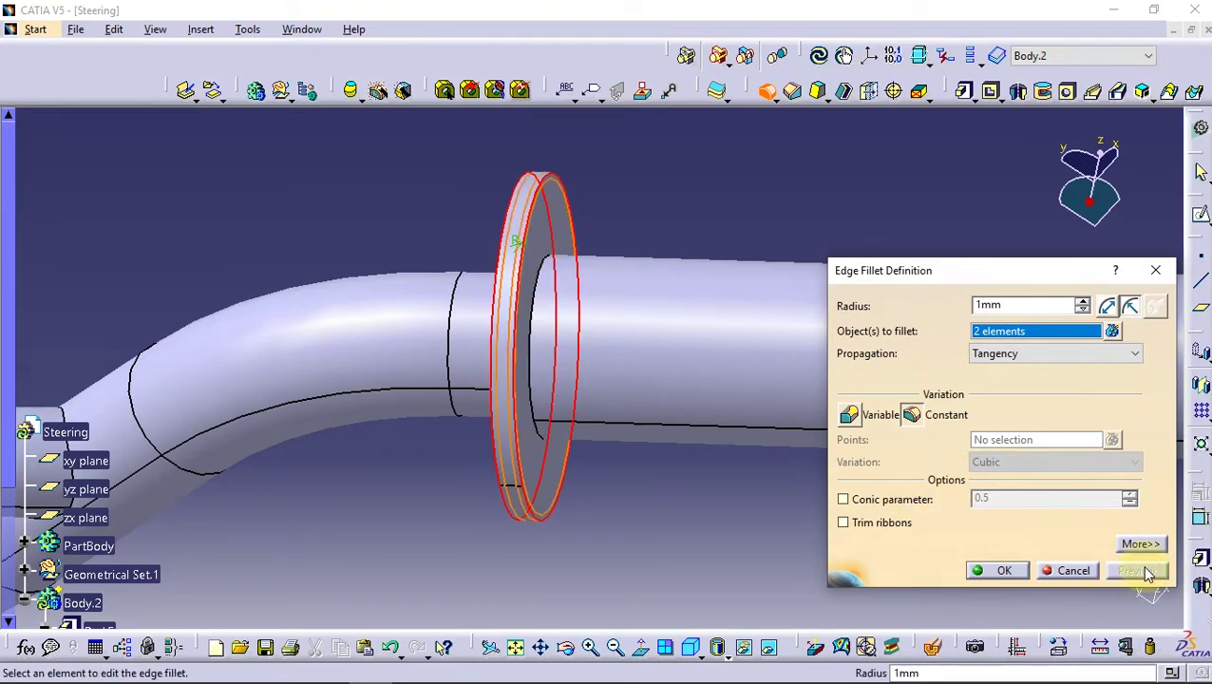
type("2")
left_click(1140, 570)
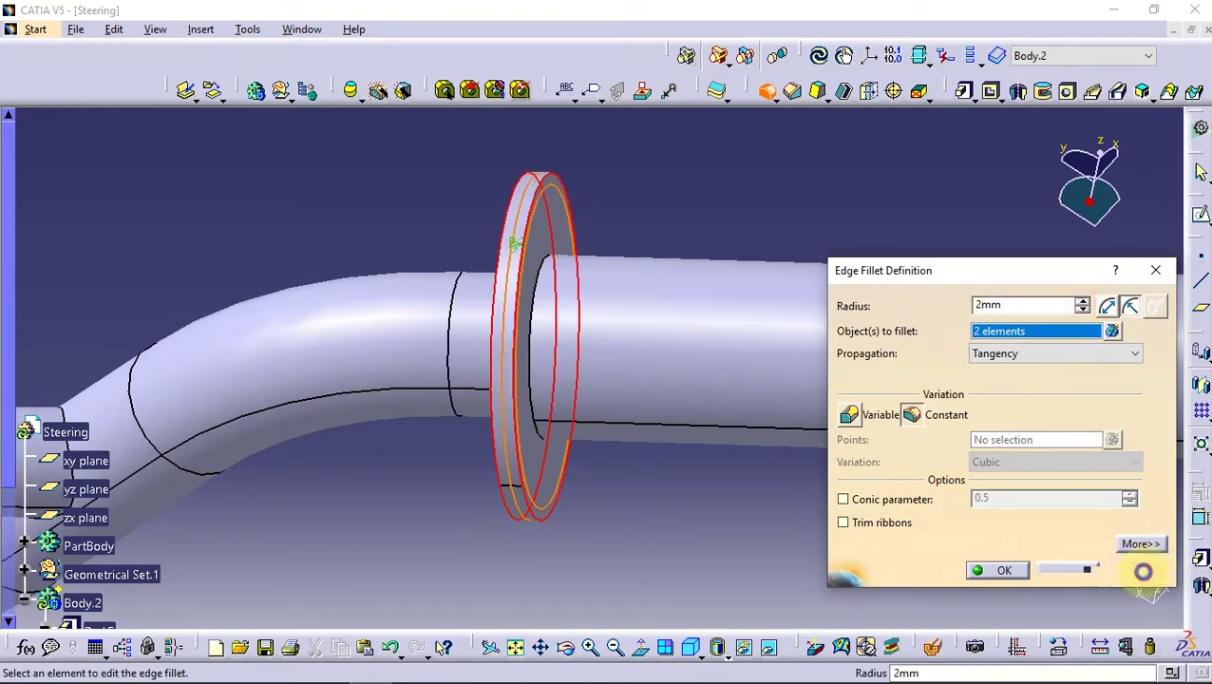
- Fillet the ring's circular edge at 1 mm after the 2 mm radius gives an error
left_click(1031, 572)
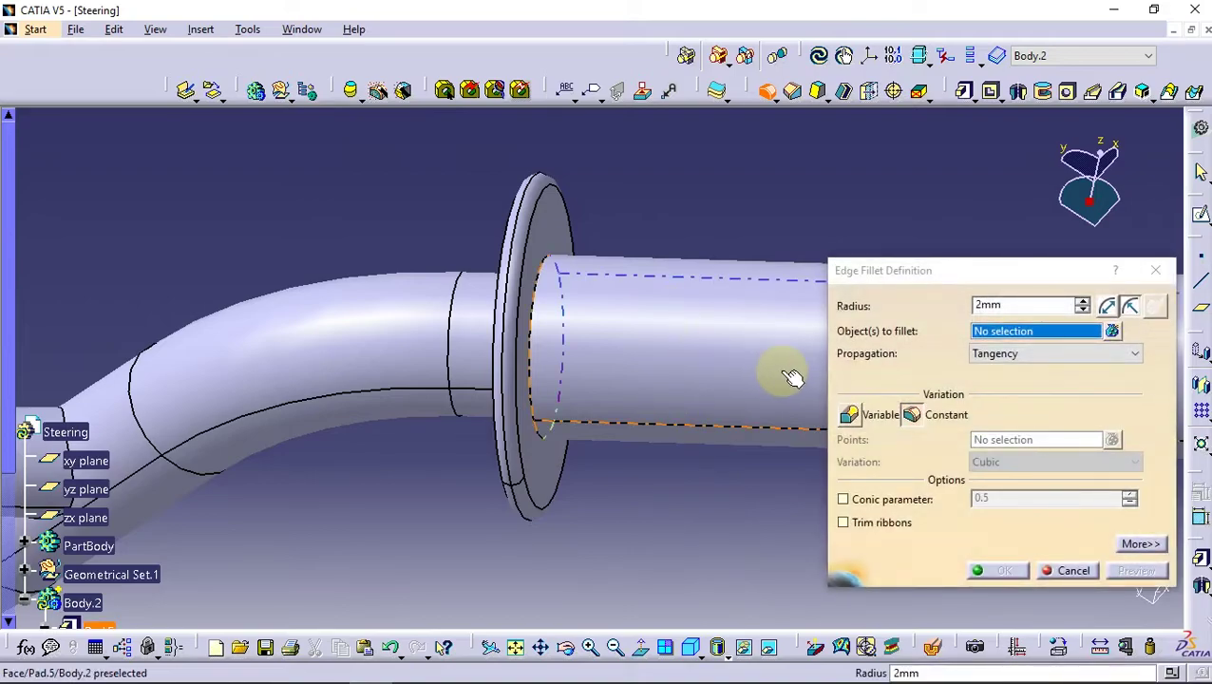
mouse_move(734, 362)
middle_mouse_down()
mouse_move(540, 325)
mouse_move(549, 419)
mouse_move(460, 425)
mouse_move(476, 352)
mouse_move(548, 445)
mouse_move(522, 452)
mouse_move(676, 439)
mouse_move(628, 428)
mouse_move(652, 313)
mouse_move(577, 468)
mouse_move(591, 353)
mouse_move(630, 346)
middle_mouse_up()
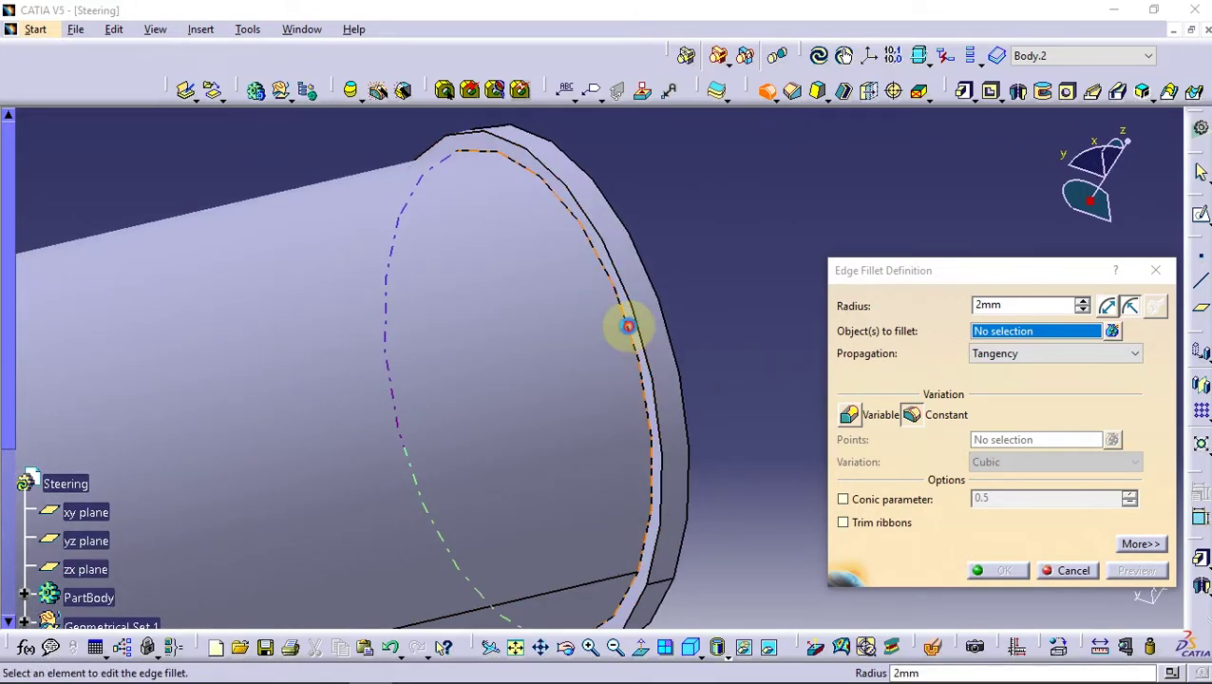
left_click(628, 326)
left_click(1146, 568)
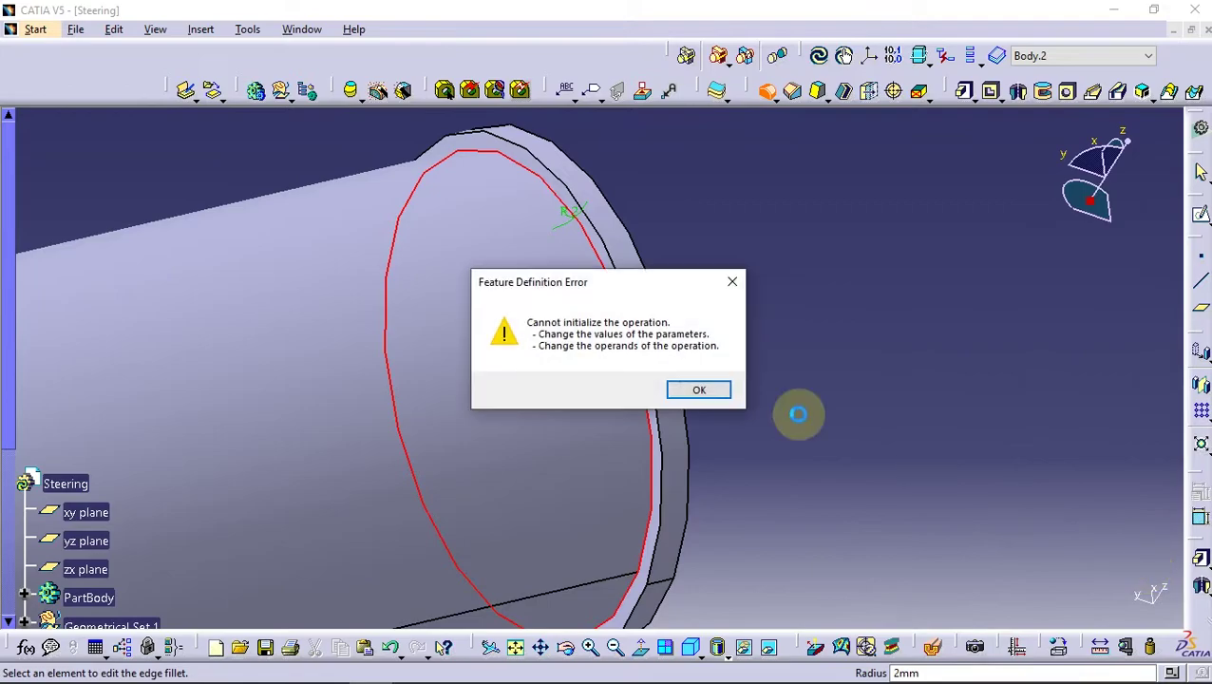
left_click(702, 385)
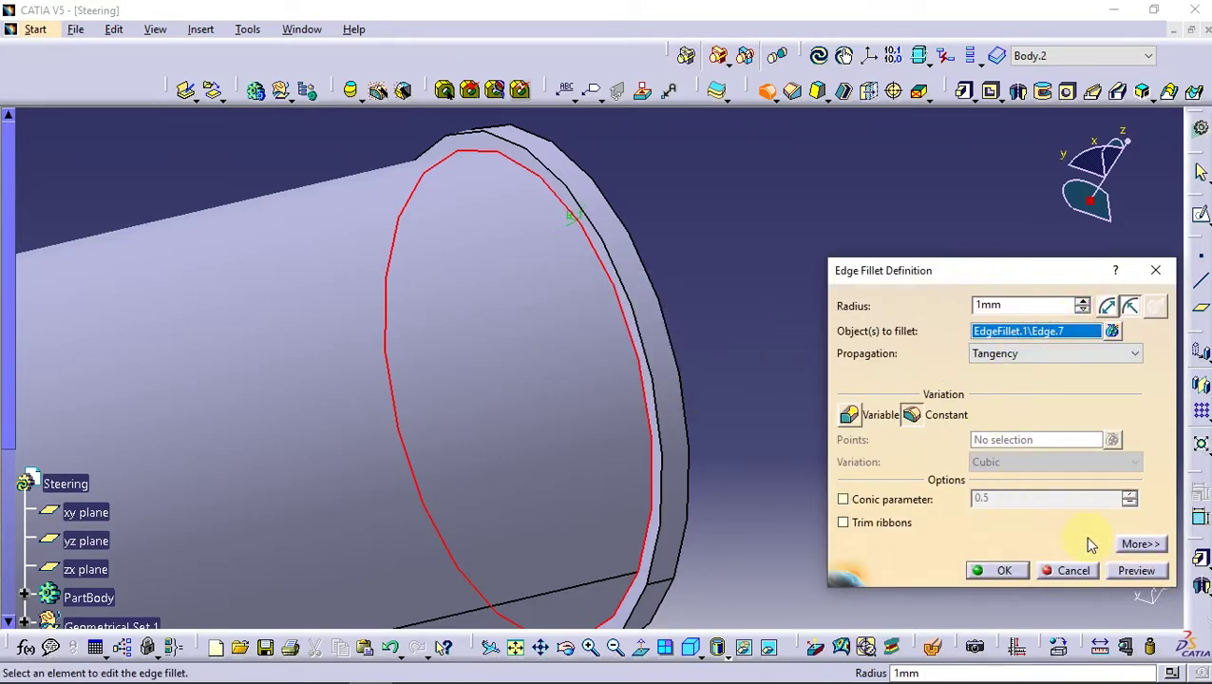
left_click(1069, 571)
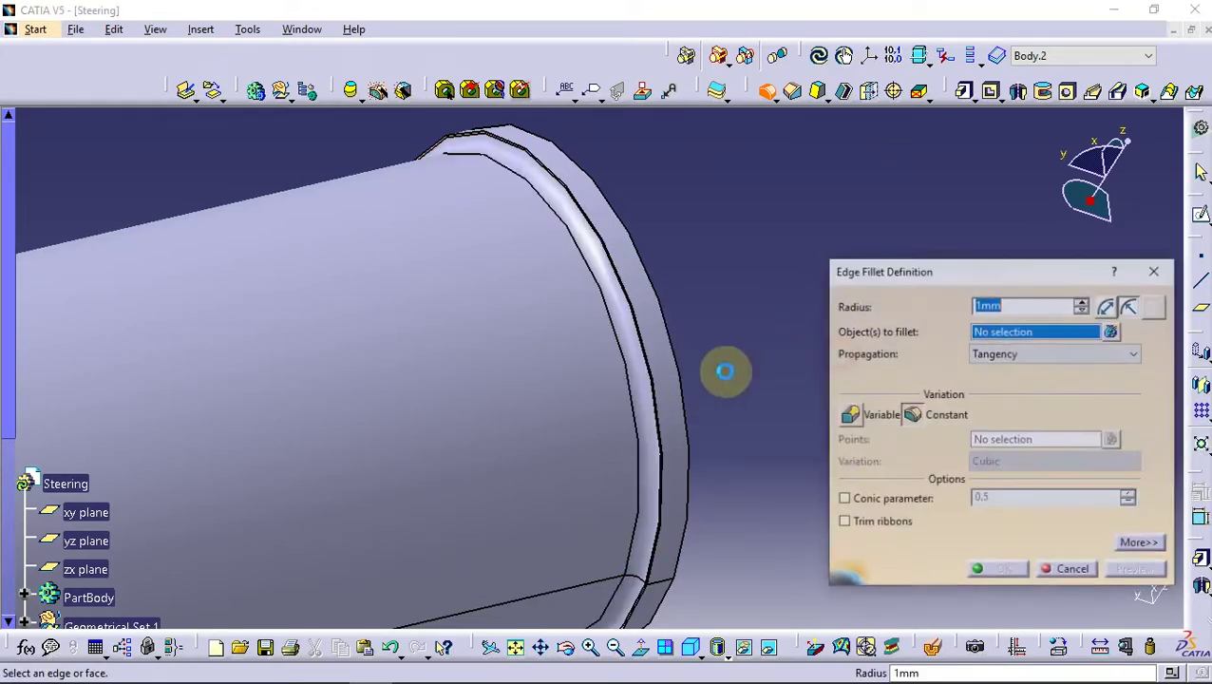
- Fillet the grip tube's base edge at the flange with a 4 mm radius
mouse_move(725, 370)
middle_mouse_down()
mouse_move(722, 336)
mouse_move(665, 434)
mouse_move(558, 424)
mouse_move(593, 325)
mouse_move(717, 438)
mouse_move(366, 452)
mouse_move(665, 406)
mouse_move(725, 374)
mouse_move(387, 436)
mouse_move(384, 401)
mouse_move(606, 465)
middle_mouse_up()
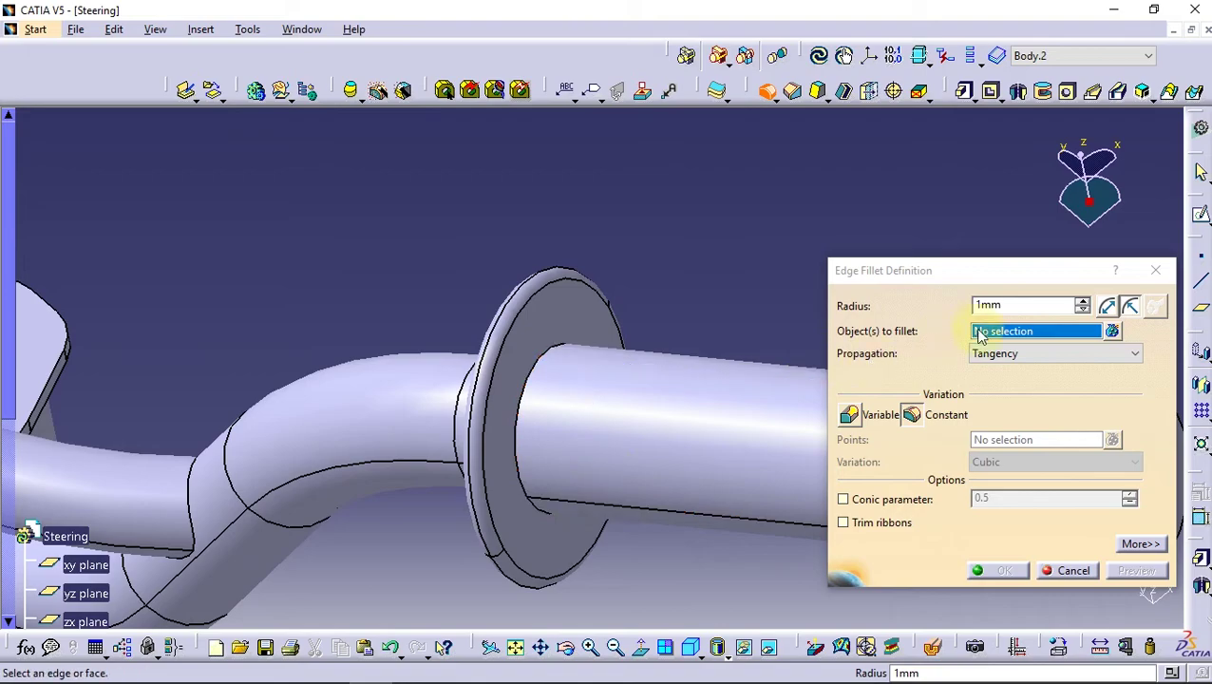
double_click(1021, 304)
type("4")
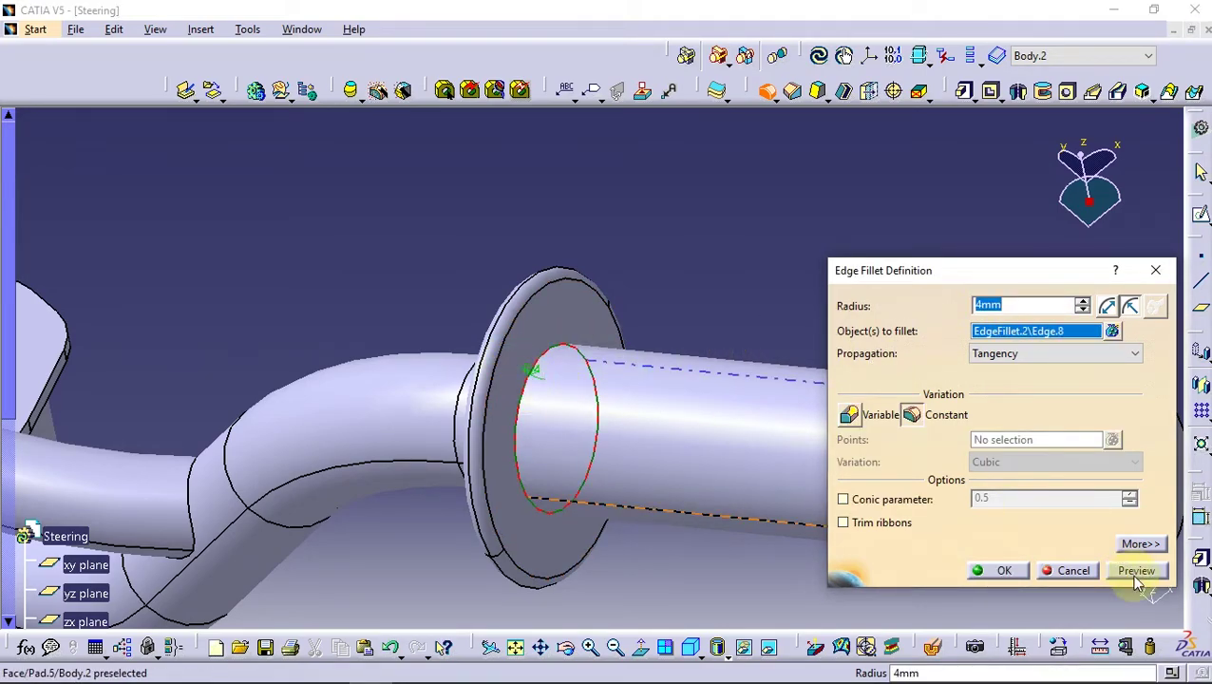
left_click(999, 570)
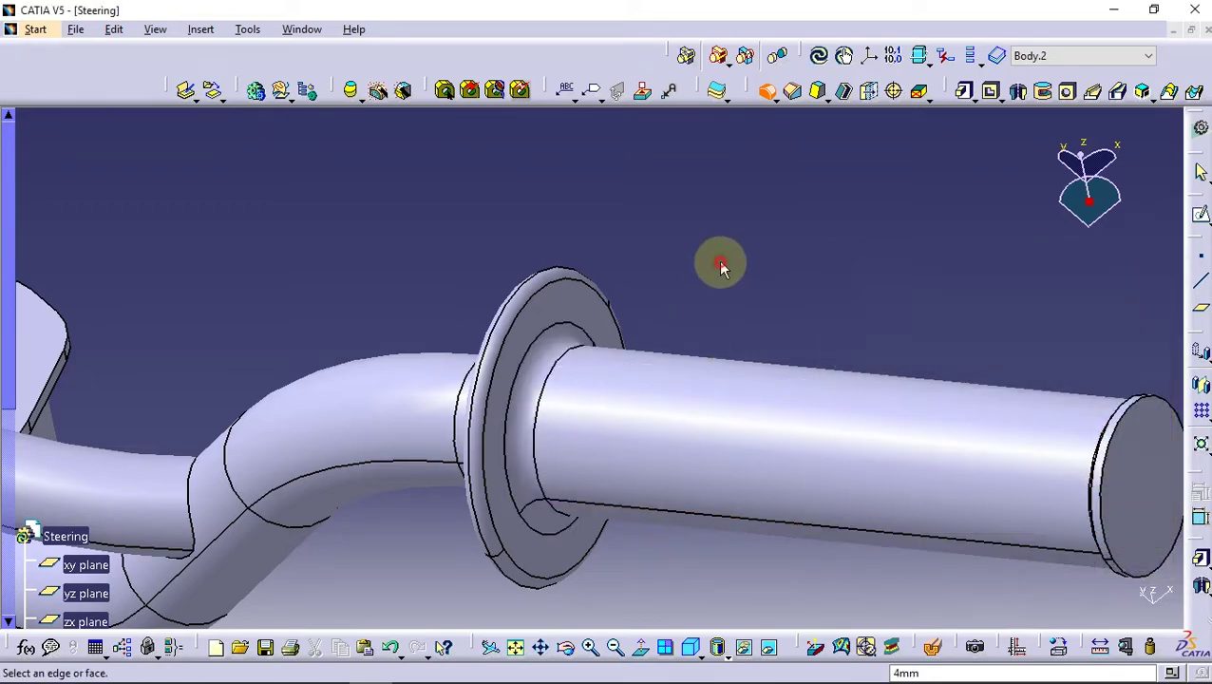
- Close the Edge Fillet dialog and open a sketch on the grip tube's flat end face
mouse_move(400, 424)
middle_mouse_down()
mouse_move(453, 392)
mouse_move(517, 379)
mouse_move(419, 406)
mouse_move(414, 438)
mouse_move(498, 455)
mouse_move(393, 460)
mouse_move(398, 438)
mouse_move(571, 427)
mouse_move(576, 504)
mouse_move(587, 436)
mouse_move(649, 438)
mouse_move(365, 441)
mouse_move(852, 501)
mouse_move(937, 489)
middle_mouse_up()
left_click(1076, 571)
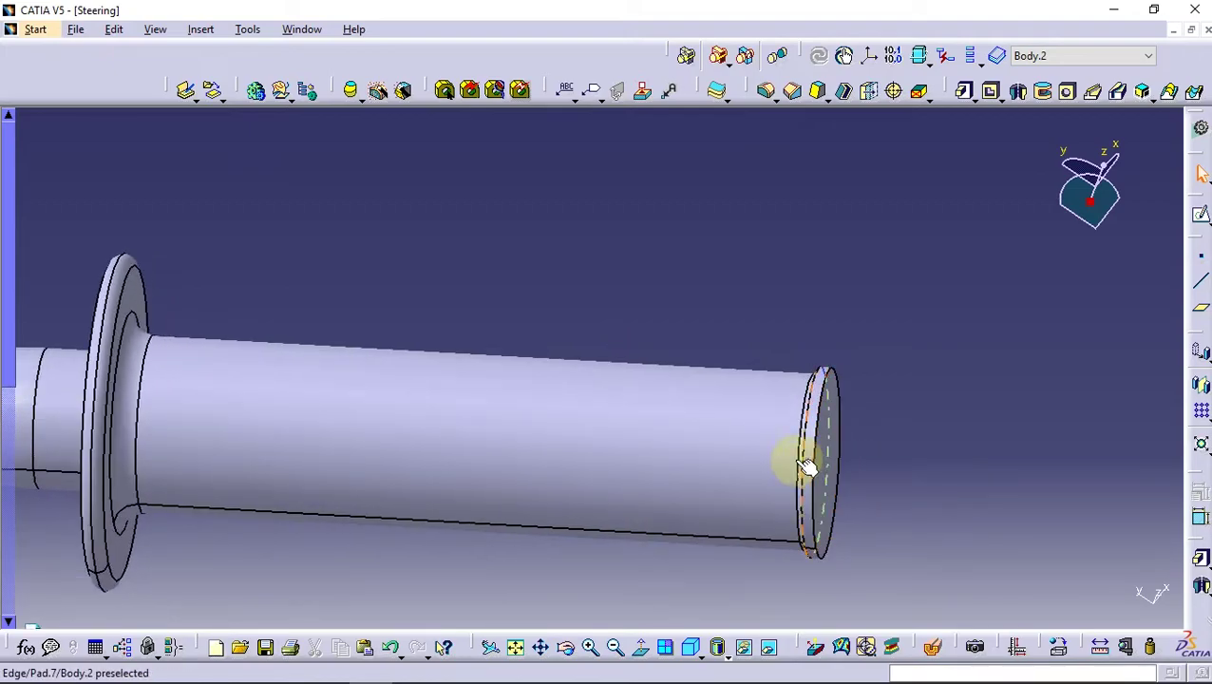
mouse_move(554, 508)
middle_mouse_down("ctrl")
mouse_move(857, 453)
mouse_move(830, 433)
mouse_move(563, 425)
mouse_move(582, 311)
mouse_move(620, 369)
mouse_move(616, 433)
mouse_move(779, 303)
mouse_move(728, 433)
mouse_move(613, 429)
mouse_move(577, 451)
middle_mouse_up("ctrl")
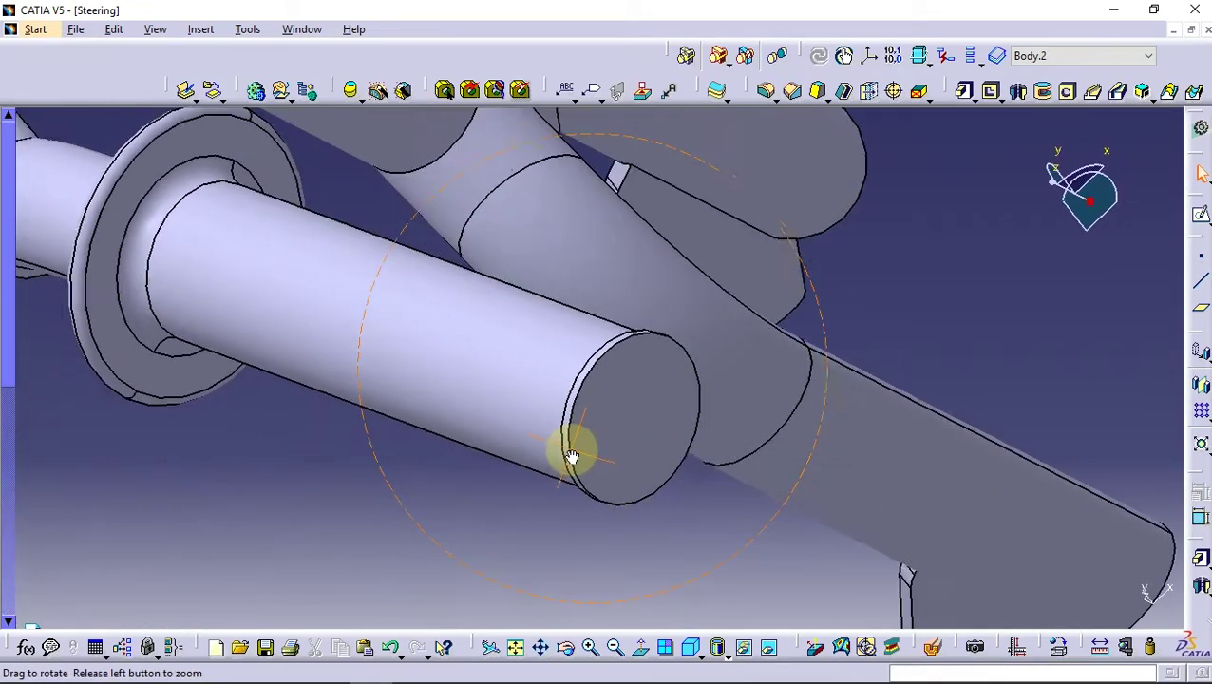
left_click(625, 411)
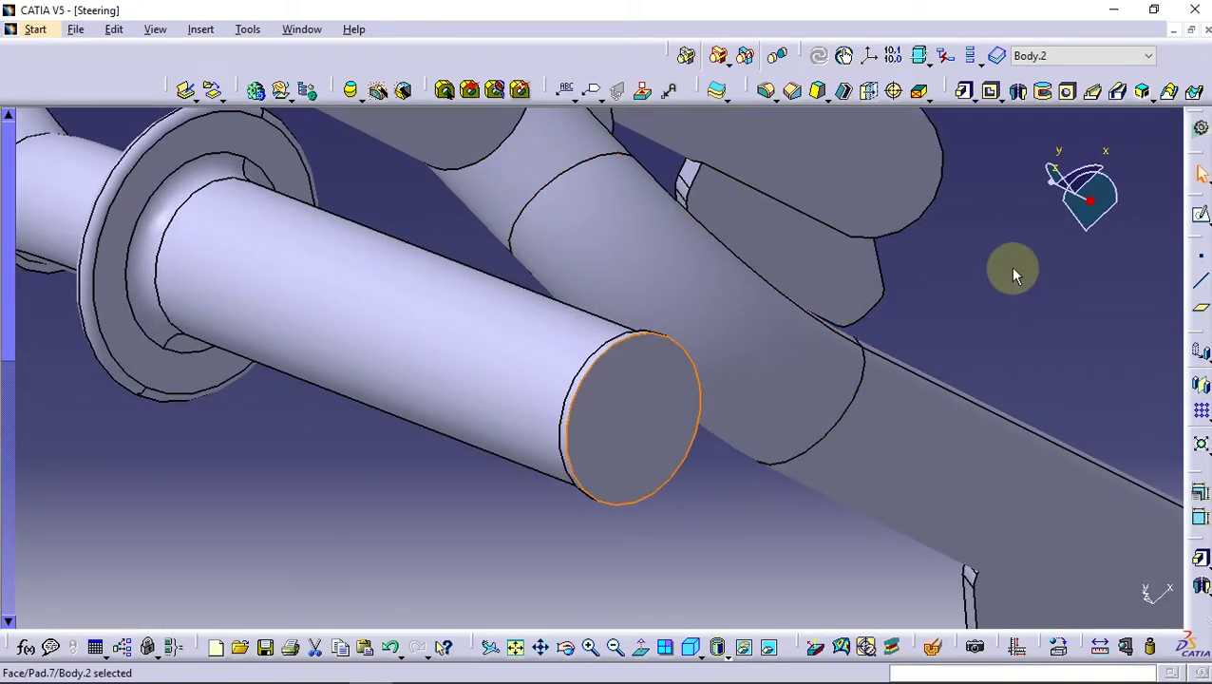
left_click(1194, 211)
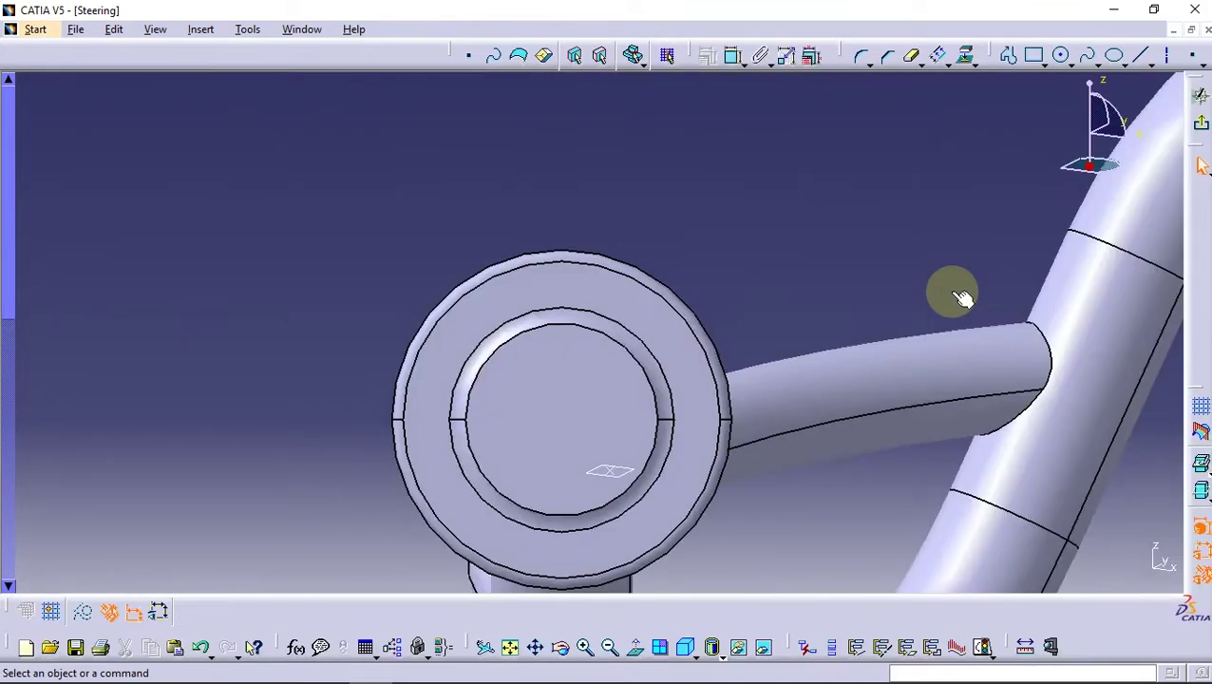
- Fit the whole steering part in view, then zoom back in on the handlebar end
left_click(1037, 59)
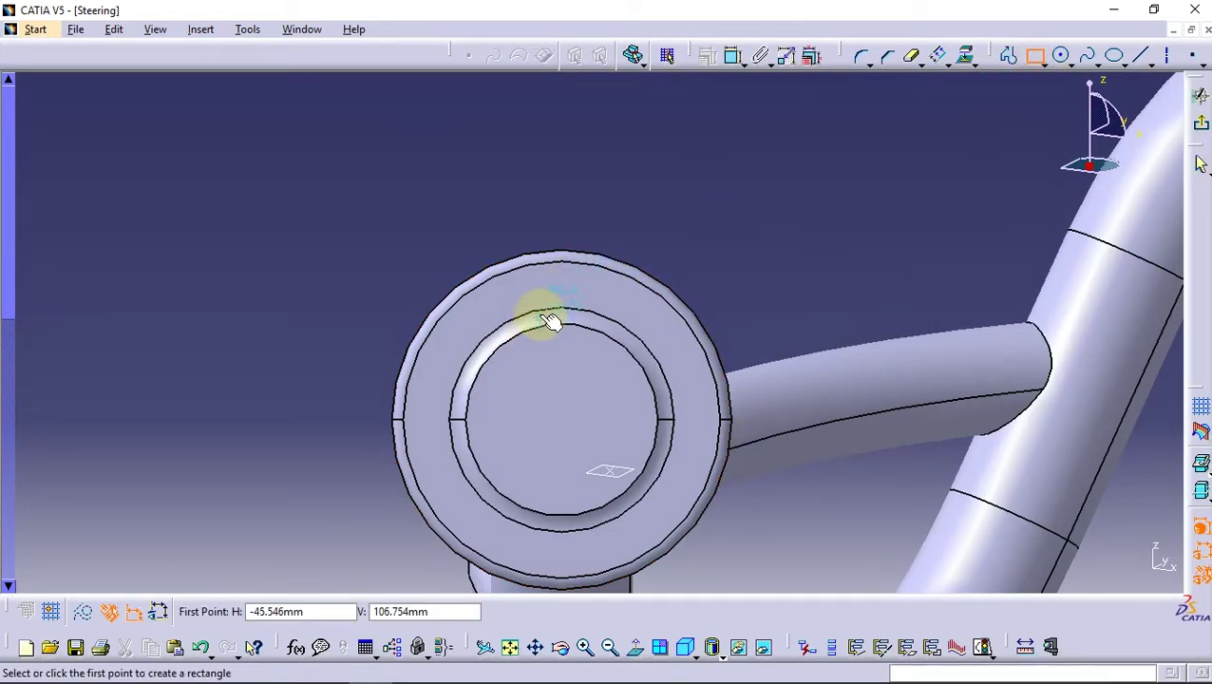
middle_click_drag(523, 330, 529, 350)
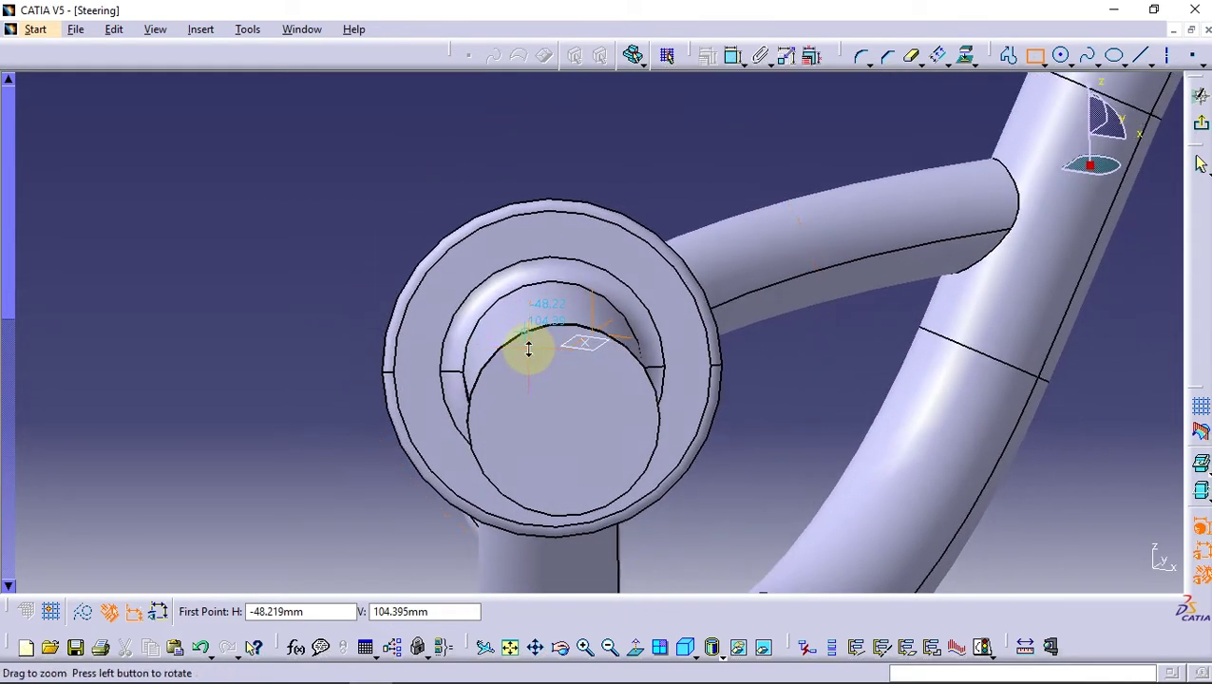
left_click(510, 650)
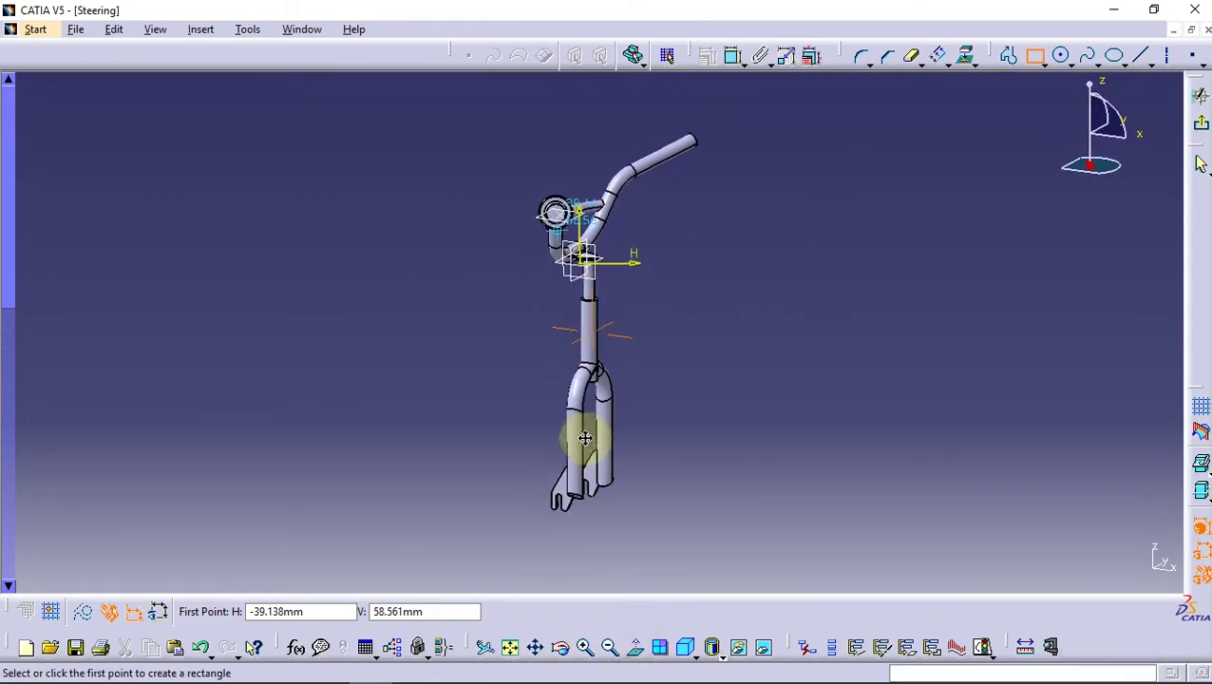
mouse_move(576, 433)
middle_mouse_down()
mouse_move(576, 325)
mouse_move(636, 455)
mouse_move(655, 339)
middle_mouse_up()
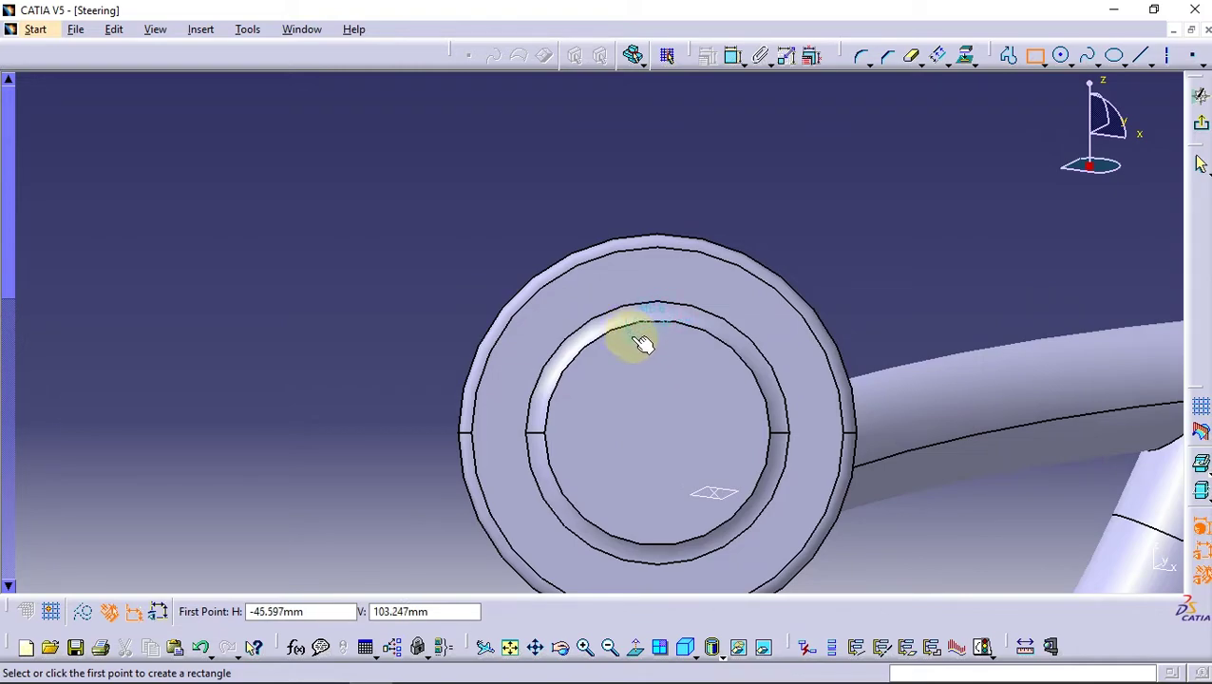
- Draw a small circle on the grip's rim and dimension it to a 5 mm diameter
left_click(1064, 56)
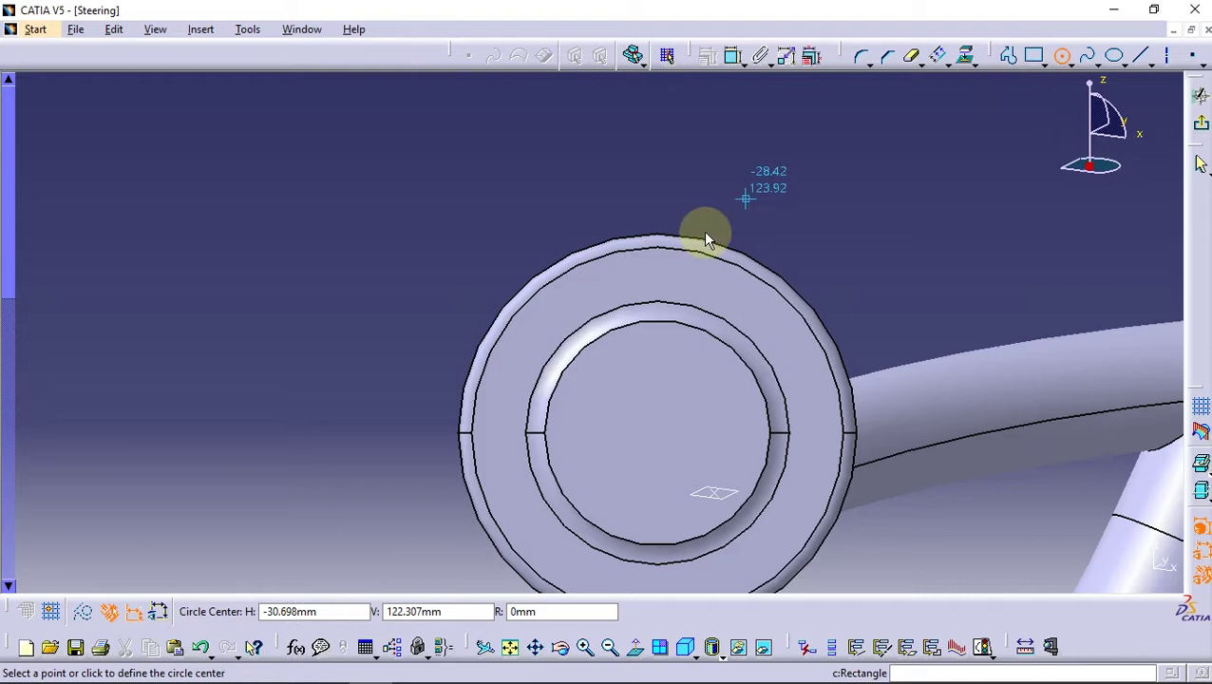
left_click(653, 317)
left_click(662, 306)
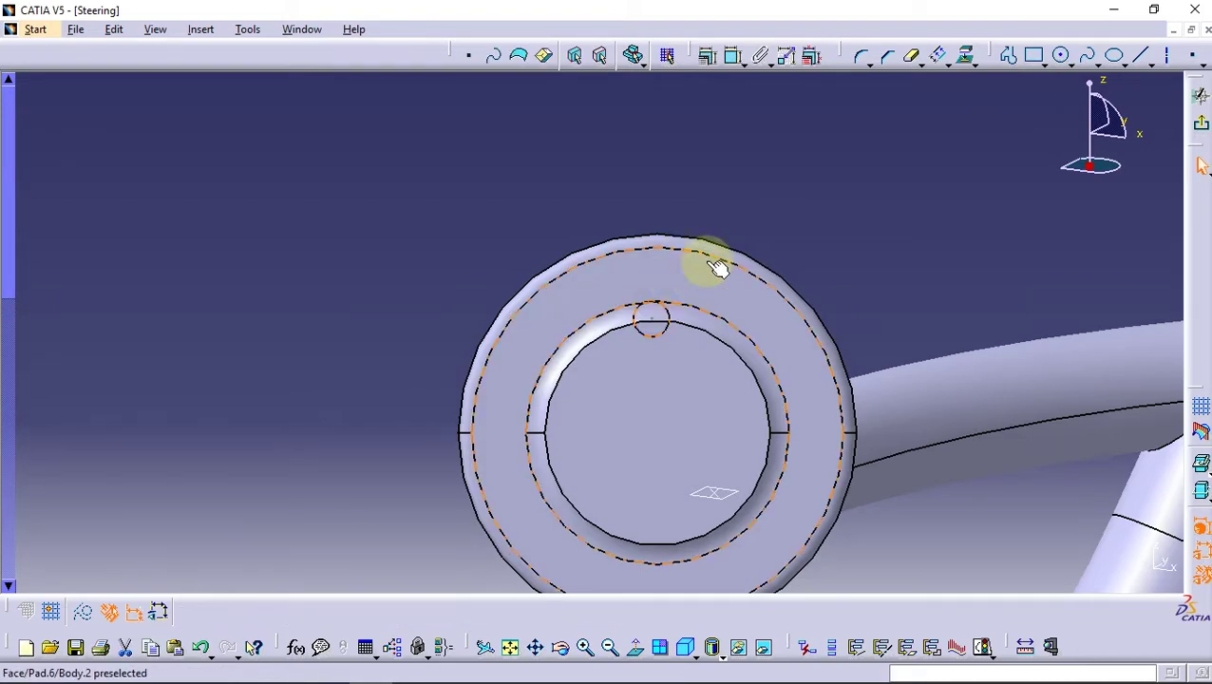
left_click(732, 54)
left_click(656, 306)
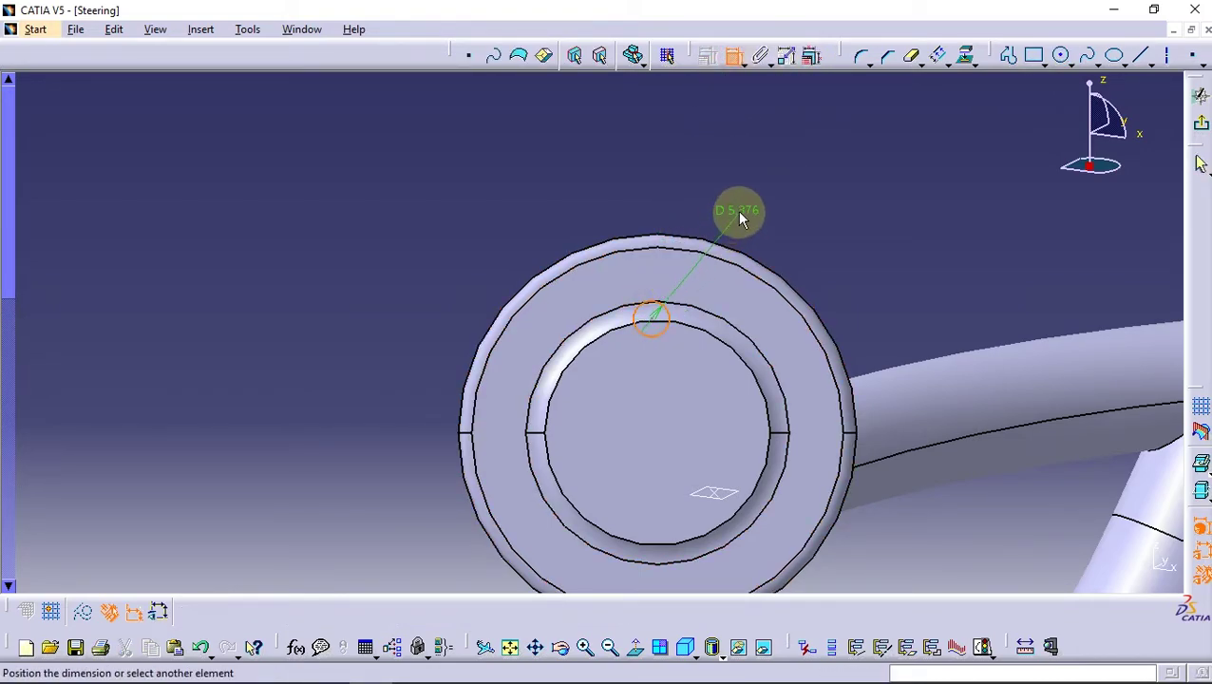
double_click(737, 210)
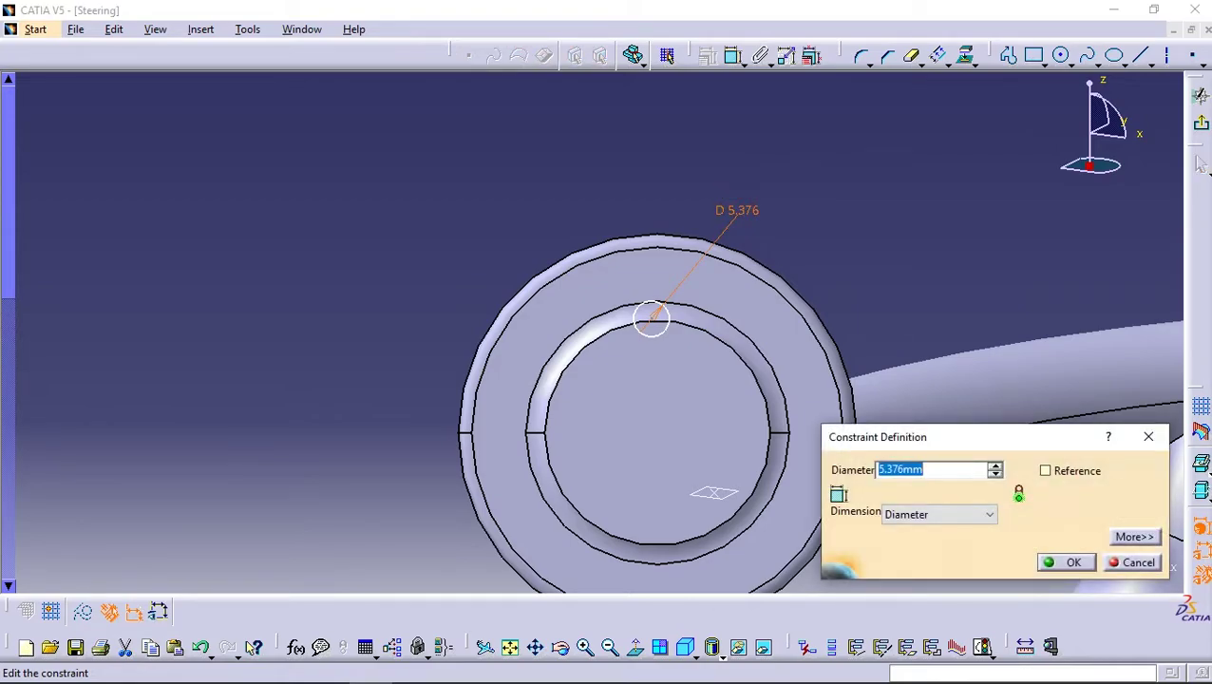
type("5")
key("Return")
- Constrain the Ø5 circle to the tube's outer edge and exit the sketch
mouse_move(655, 323)
middle_mouse_down()
mouse_move(665, 361)
mouse_move(777, 288)
middle_mouse_up()
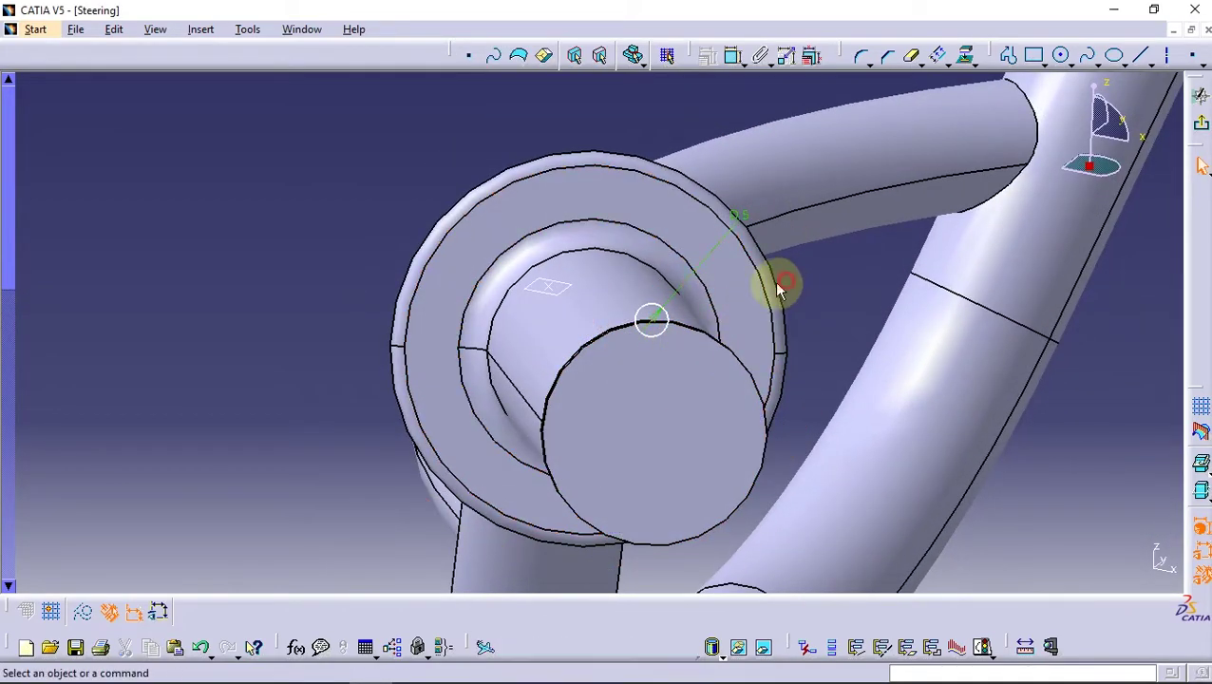
left_click(690, 332)
left_click(706, 54)
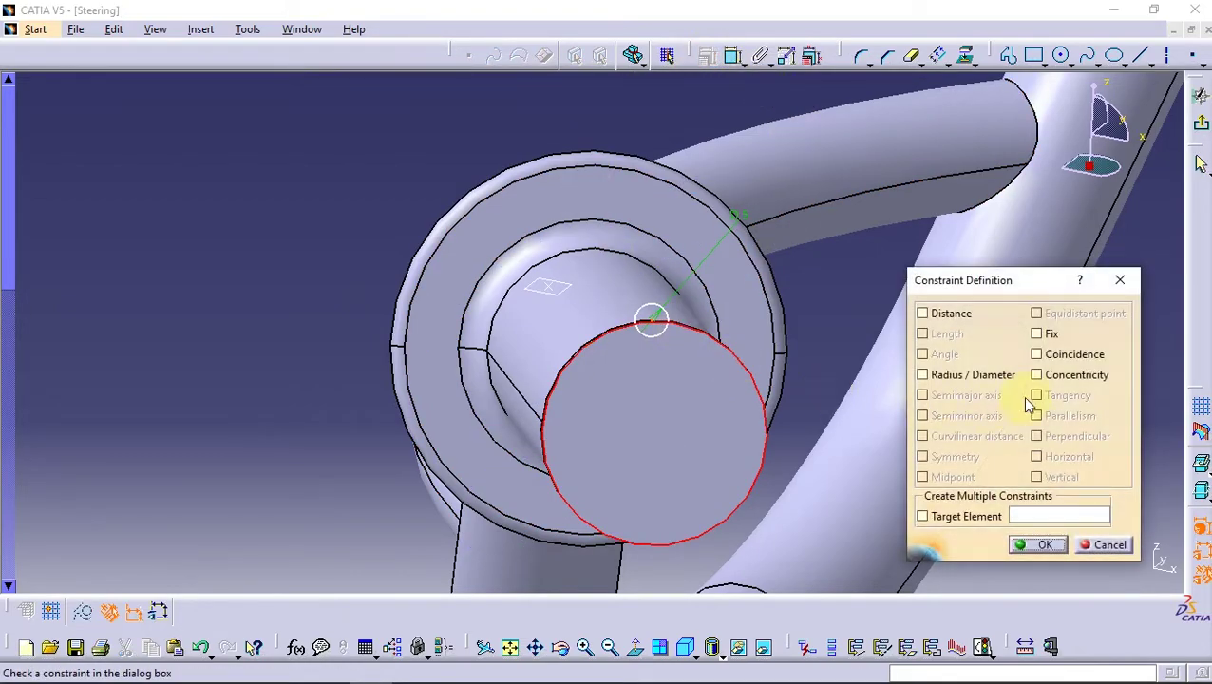
left_click(1045, 545)
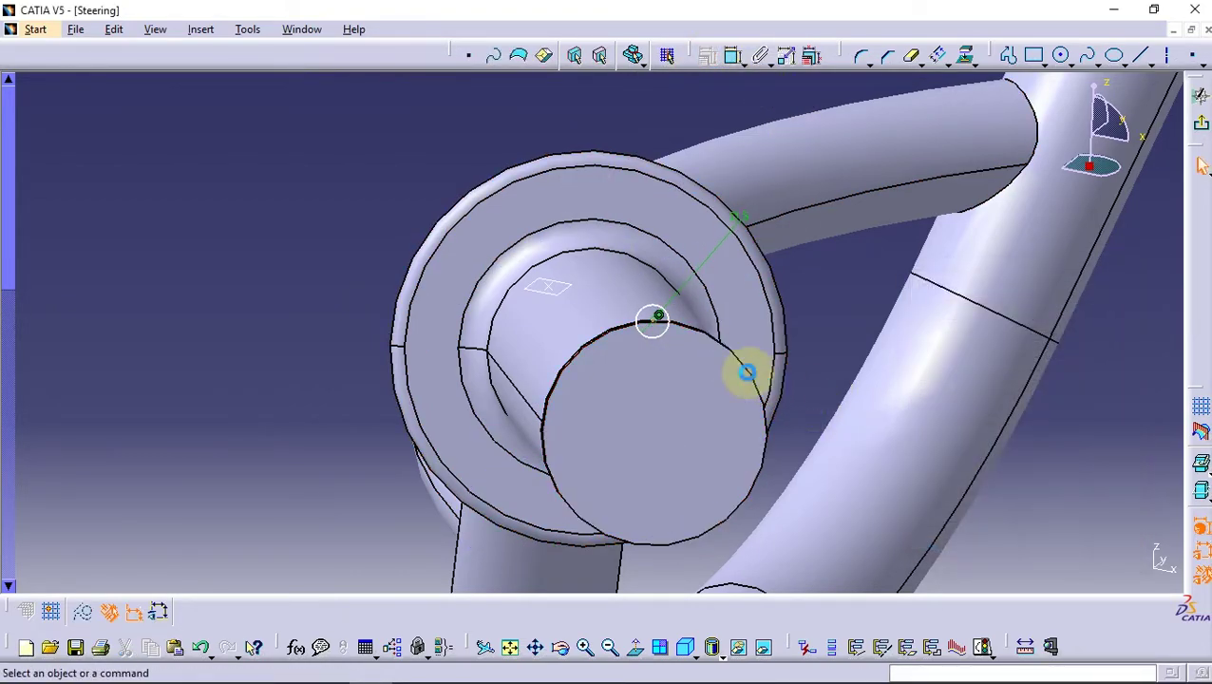
mouse_move(667, 339)
middle_mouse_down()
mouse_move(650, 351)
mouse_move(685, 519)
mouse_move(663, 407)
mouse_move(636, 387)
mouse_move(775, 269)
middle_mouse_up()
mouse_move(609, 365)
middle_mouse_down()
mouse_move(609, 405)
mouse_move(655, 411)
mouse_move(739, 391)
middle_mouse_up()
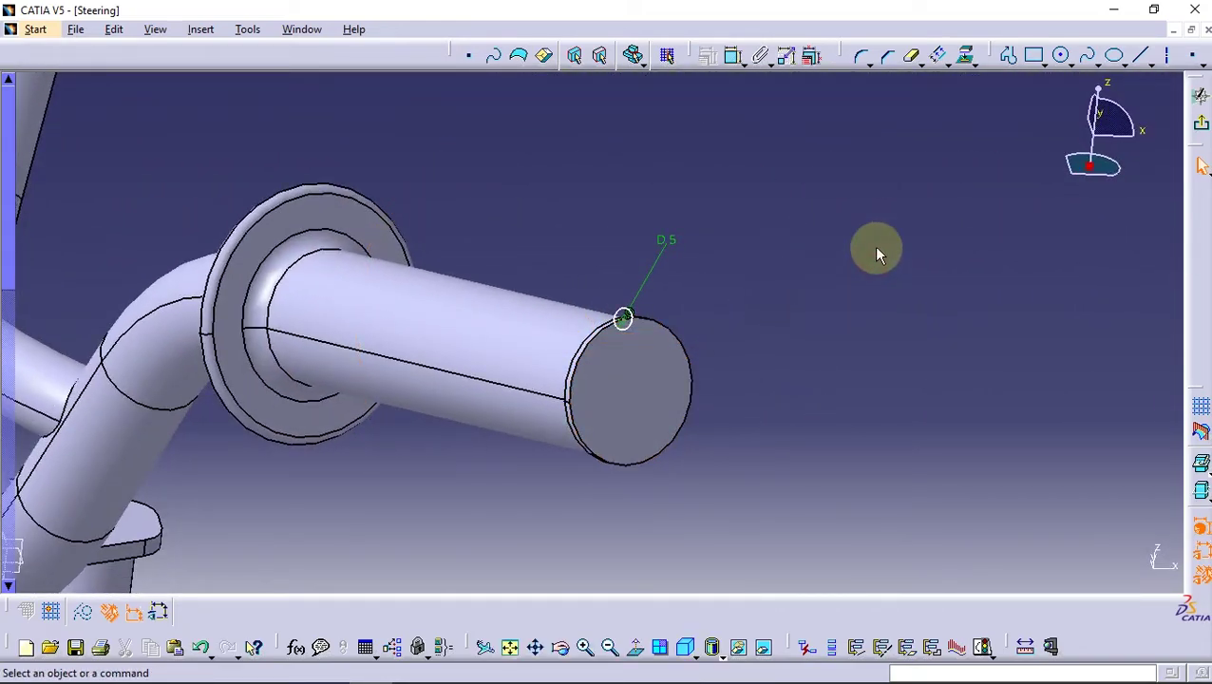
left_click(1202, 127)
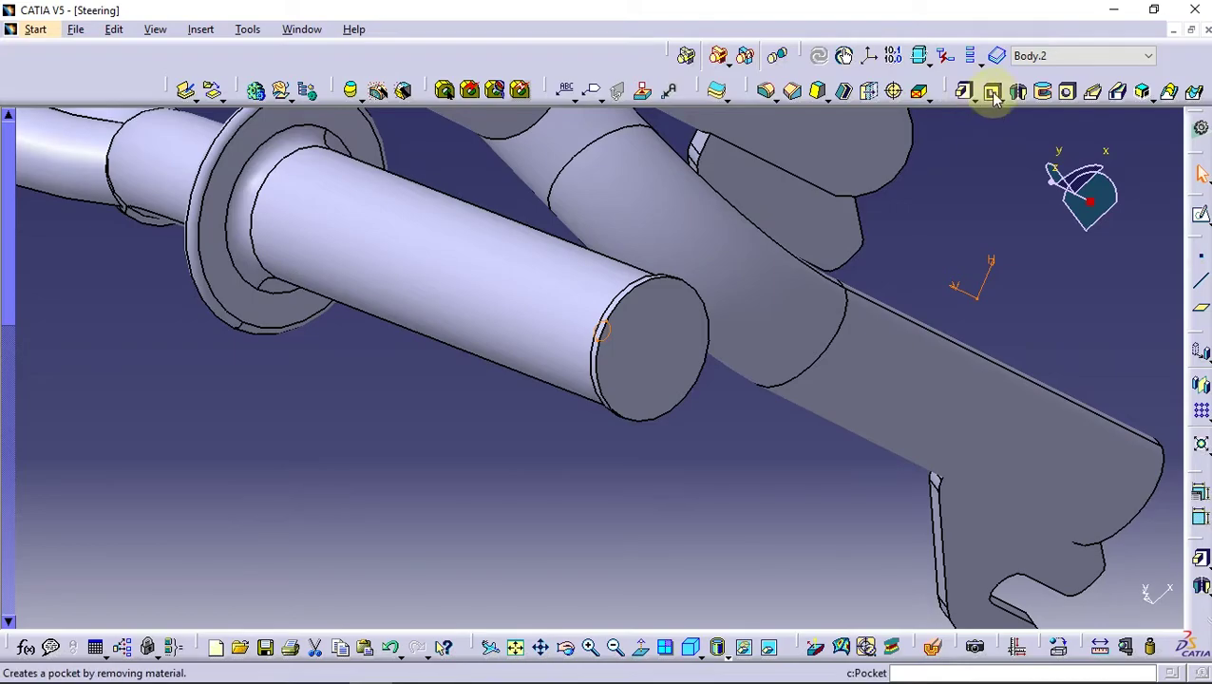
- Start a pocket from Sketch.14's Ø5 circle into the grip's end rim, previewing a 16mm depth
left_click(993, 95)
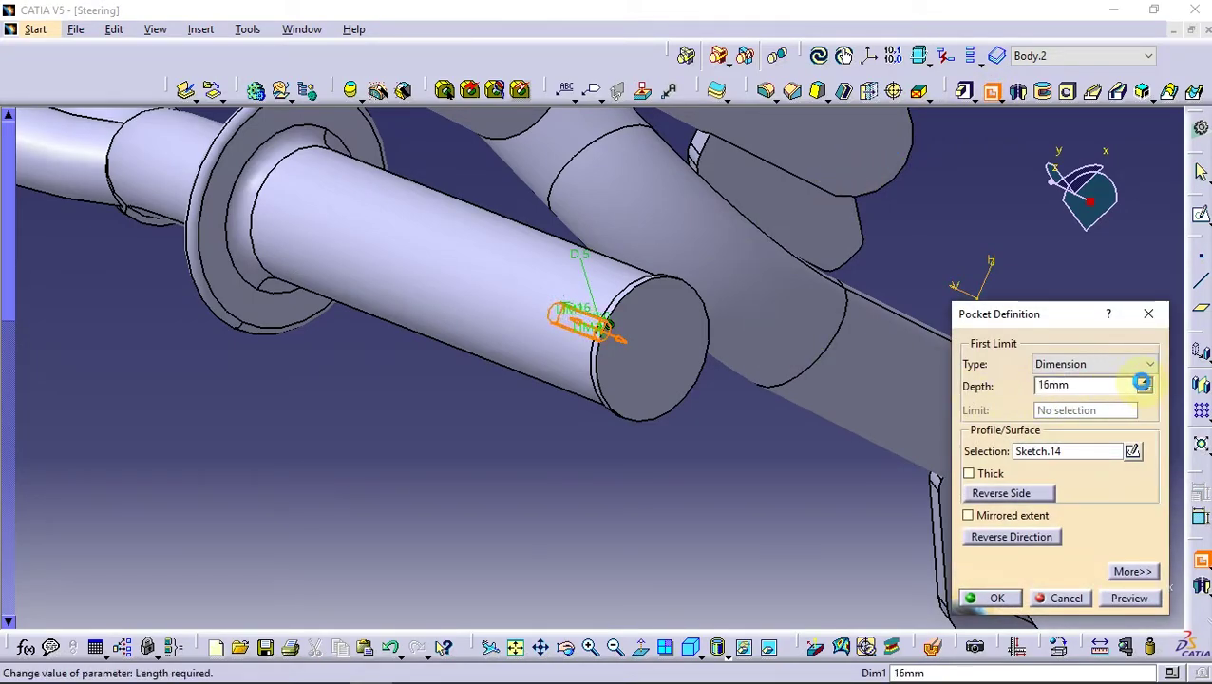
mouse_move(460, 316)
middle_mouse_down()
mouse_move(520, 283)
mouse_move(501, 303)
middle_mouse_up()
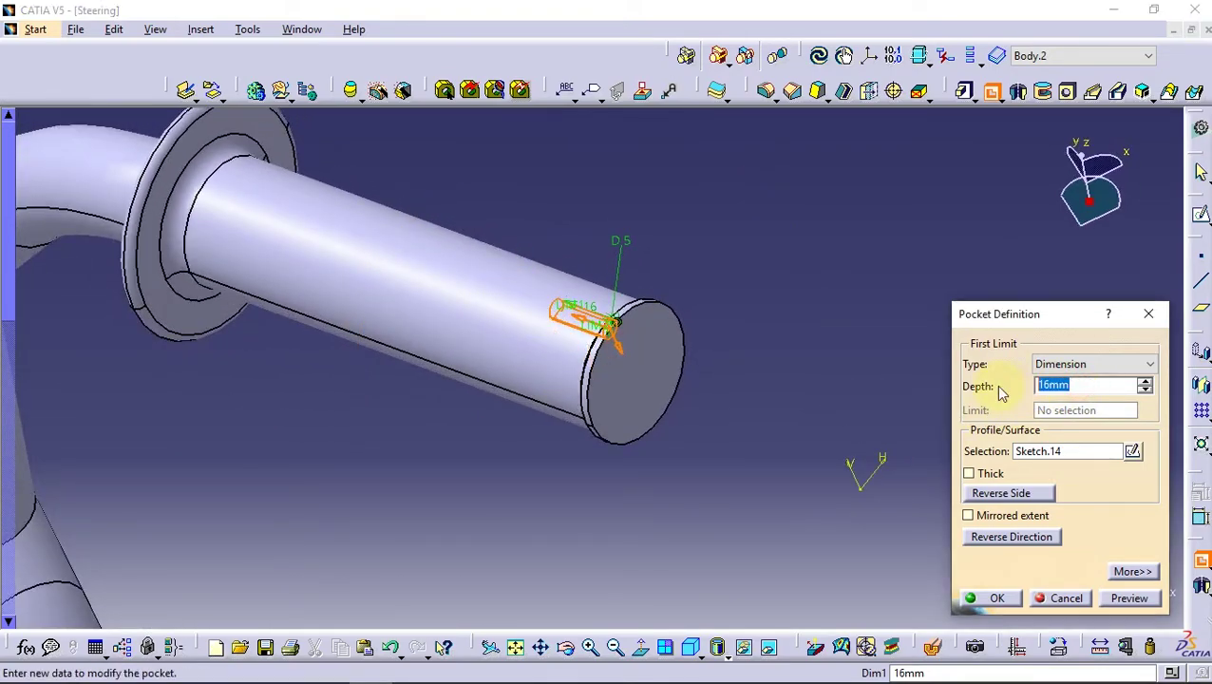
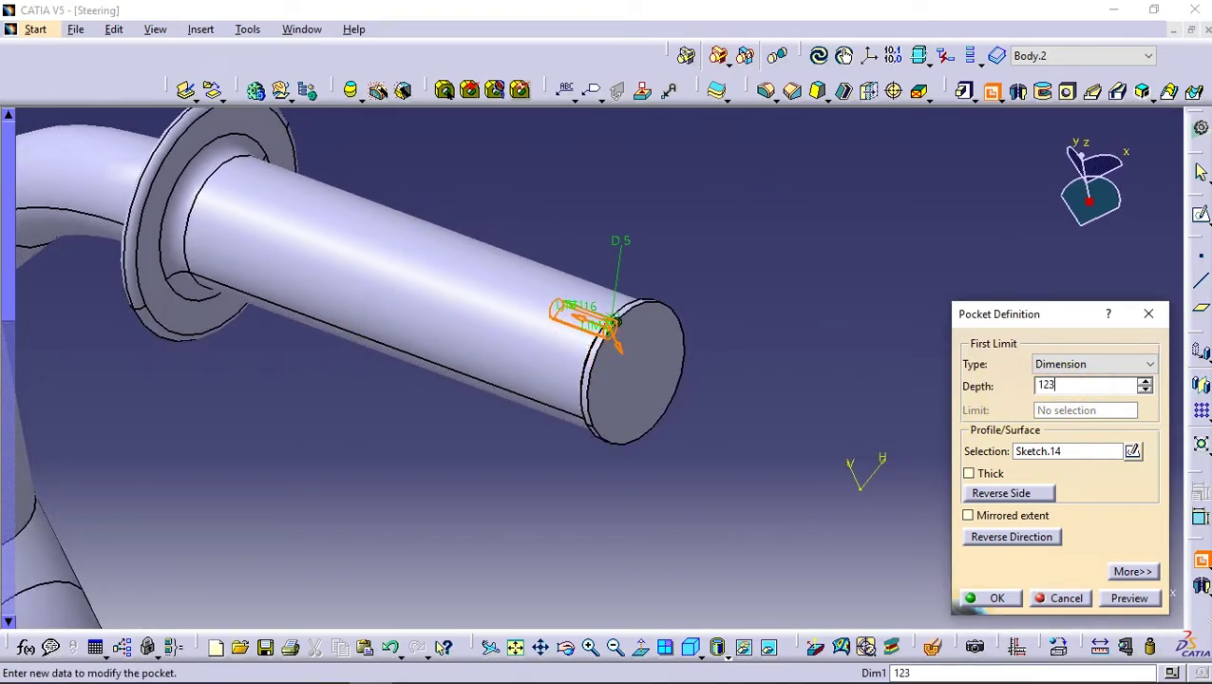
- Give Pocket.2 a 120 mm first limit and a -3 mm second limit, then create it
left_click(1132, 571)
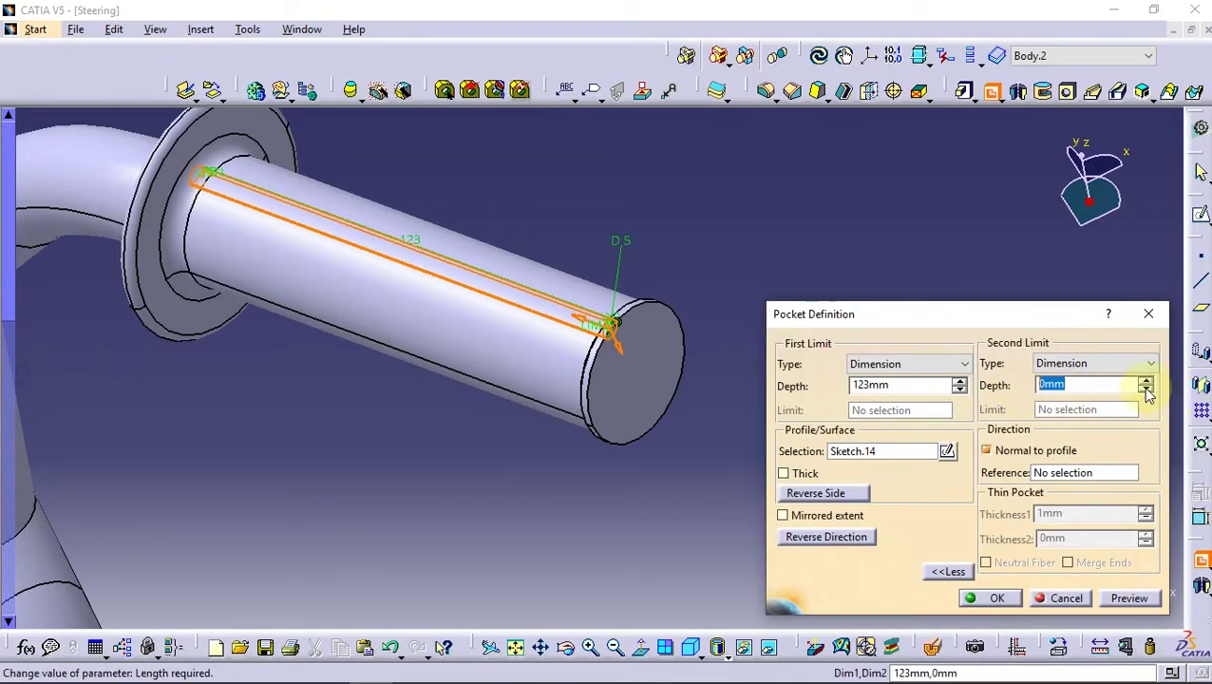
mouse_move(375, 385)
middle_mouse_down()
mouse_move(568, 373)
mouse_move(532, 346)
middle_mouse_up()
left_click(1150, 599)
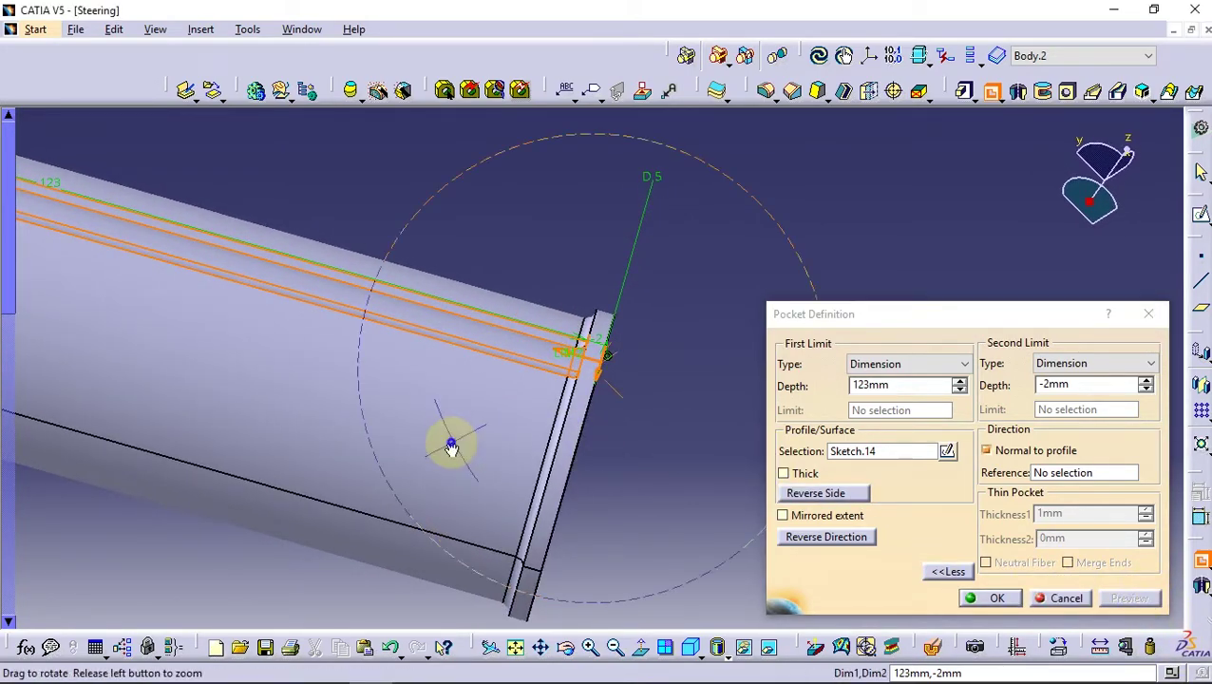
middle_click_drag(450, 441, 542, 495)
left_click(1145, 389)
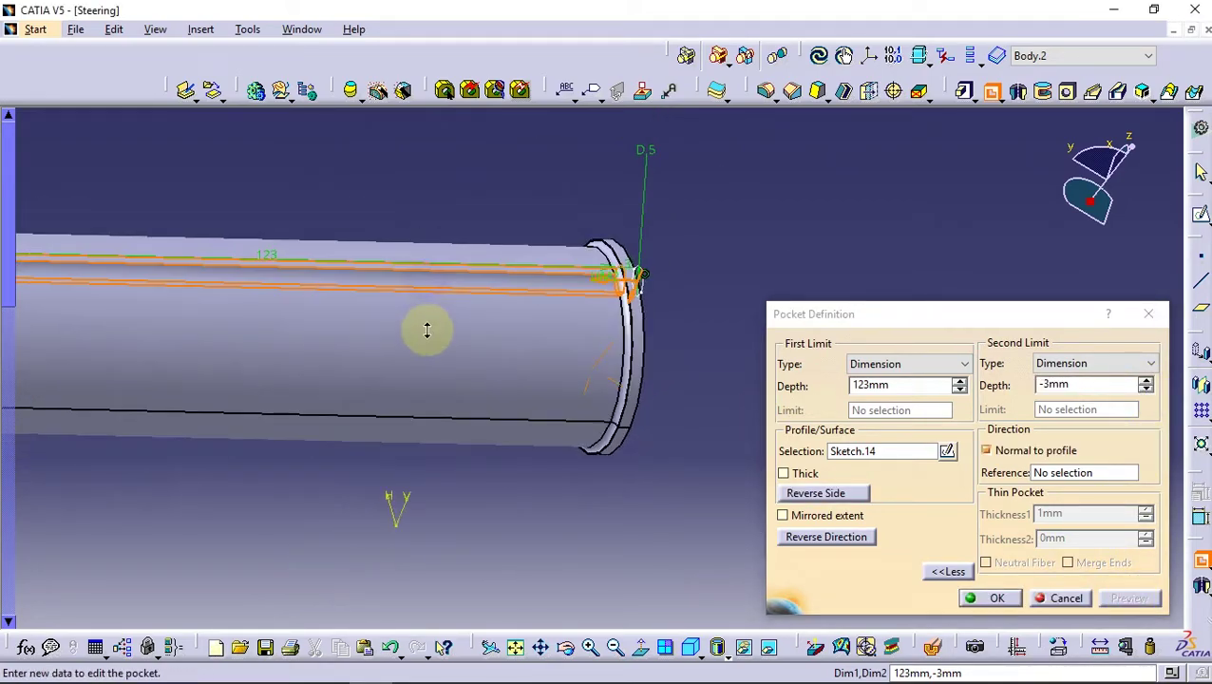
mouse_move(425, 328)
middle_mouse_down()
mouse_move(452, 369)
mouse_move(428, 378)
middle_mouse_up()
left_click(960, 390)
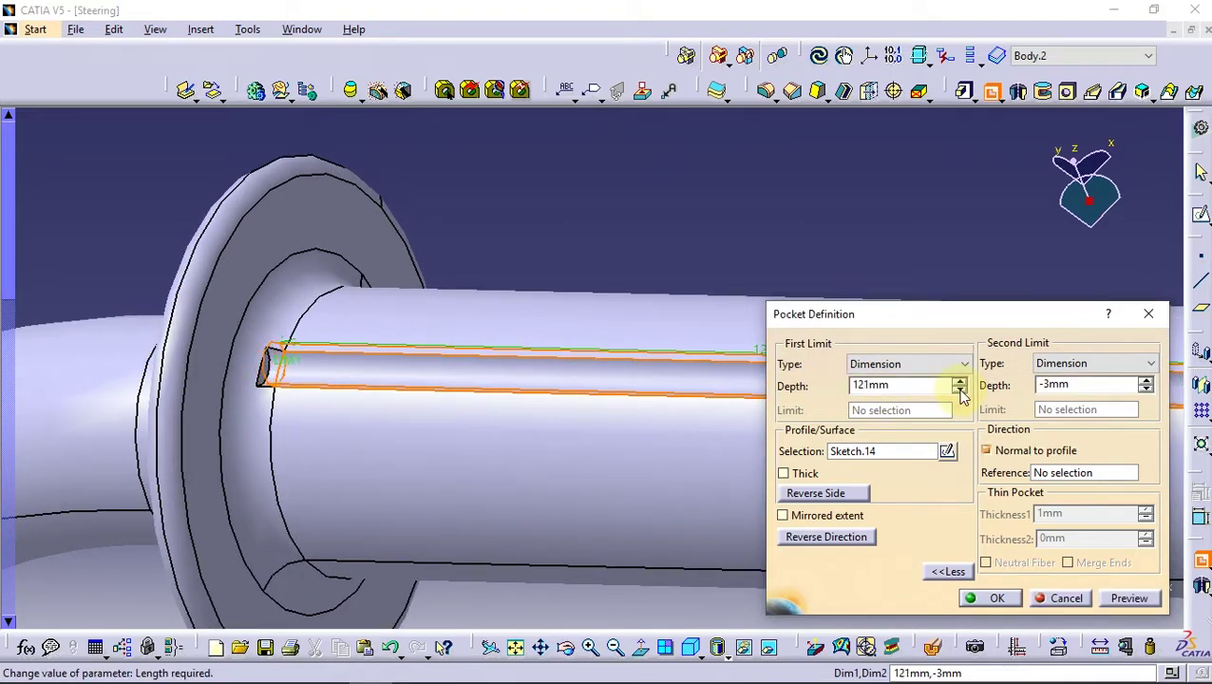
left_click(1130, 598)
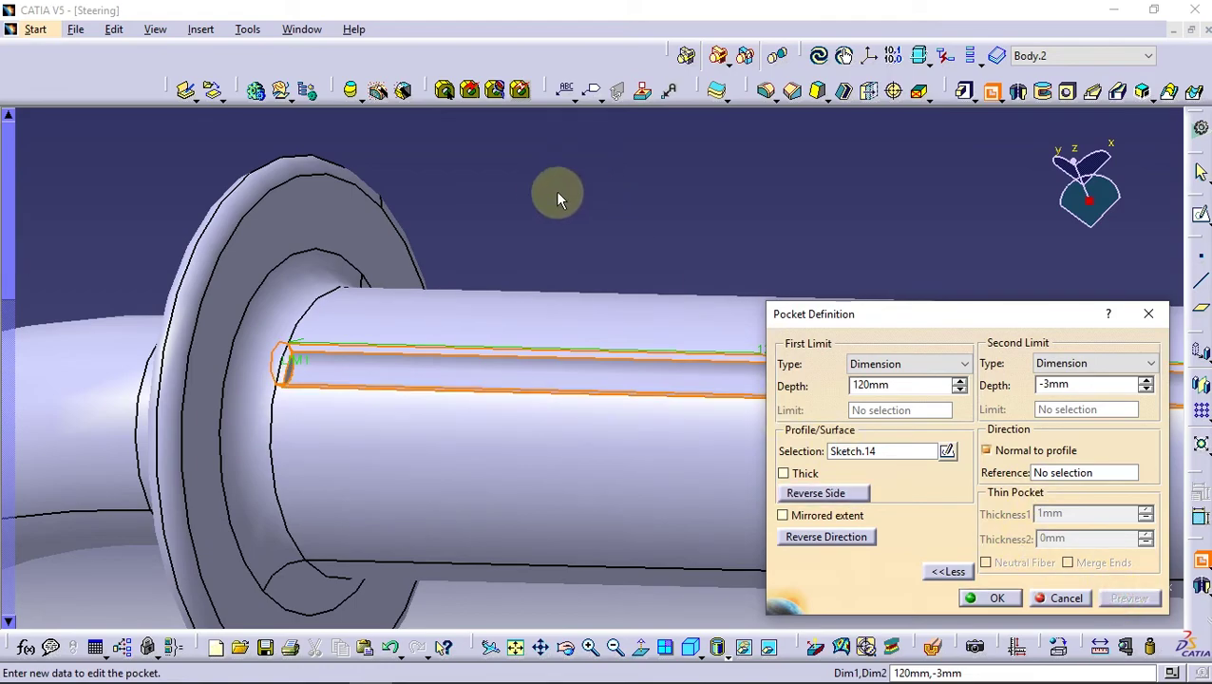
middle_click_drag(557, 196, 613, 266)
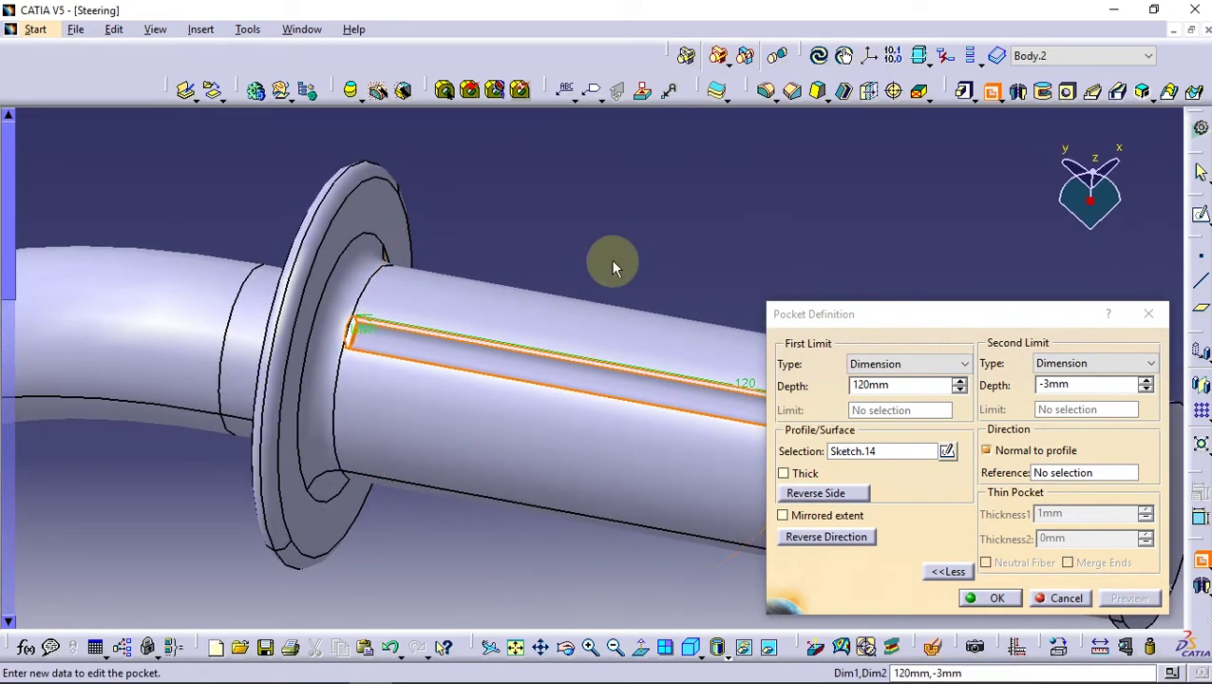
left_click(997, 598)
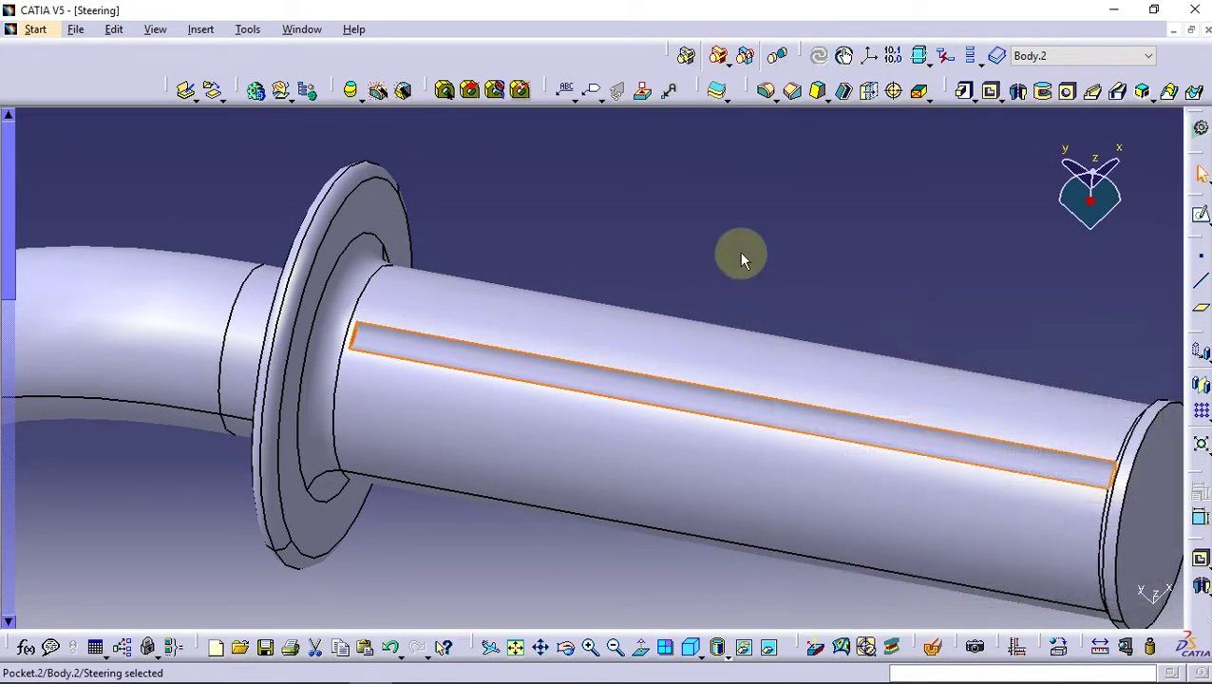
- Set up a complete-crown circular pattern of Pocket.2 referenced on the shaft end face
mouse_move(590, 369)
middle_mouse_down()
mouse_move(615, 332)
mouse_move(632, 346)
middle_mouse_up()
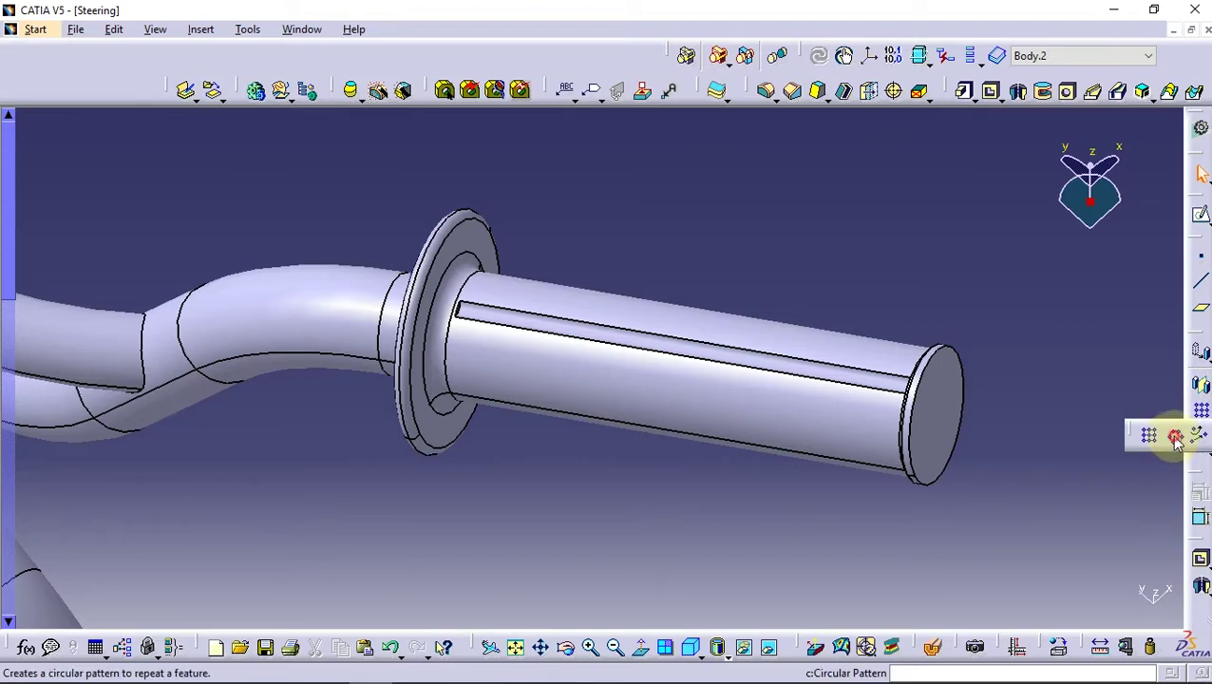
left_click(1176, 439)
left_click(959, 313)
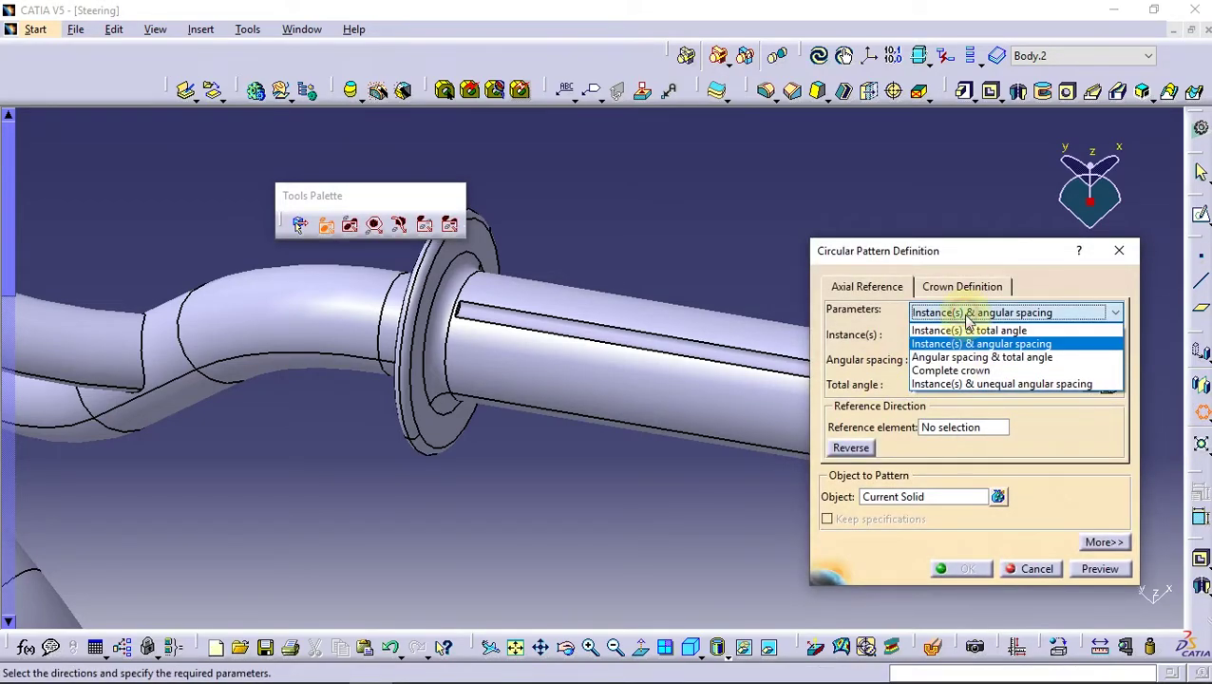
left_click(936, 370)
mouse_move(750, 419)
middle_mouse_down()
mouse_move(578, 371)
mouse_move(533, 285)
middle_mouse_up()
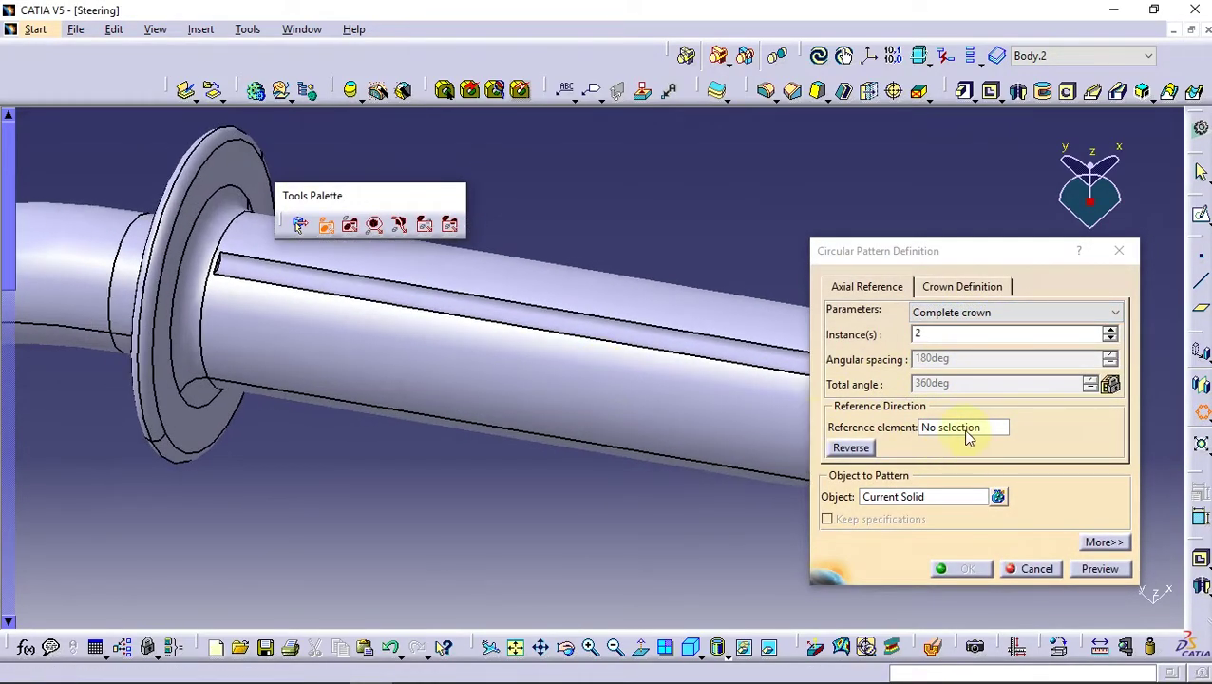
left_click(950, 428)
middle_click_drag(555, 460, 473, 419)
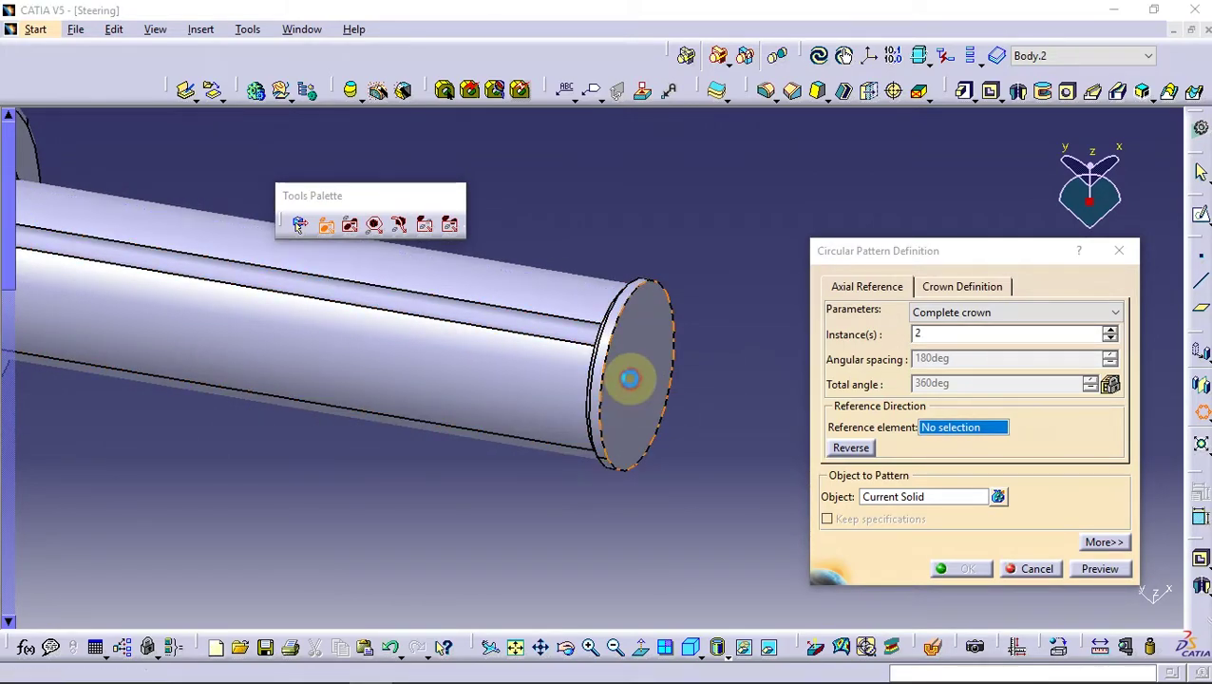
left_click(638, 381)
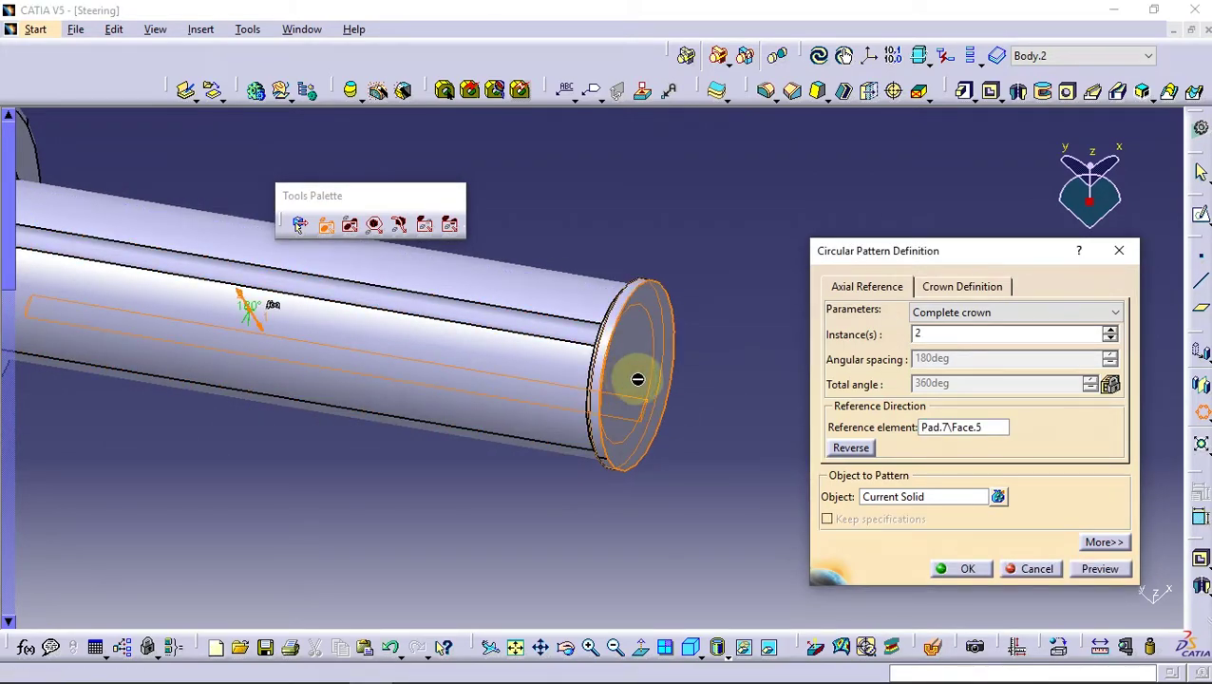
left_click(541, 324)
type("0")
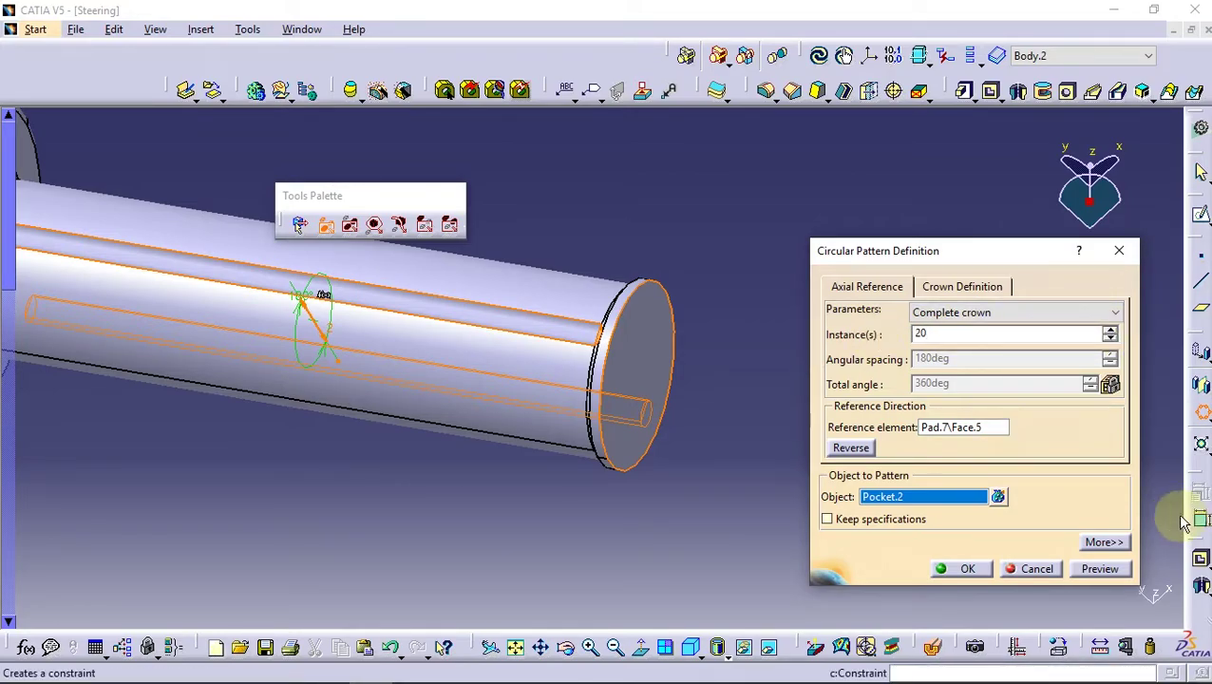
left_click(1083, 567)
middle_click_drag(560, 424, 438, 427)
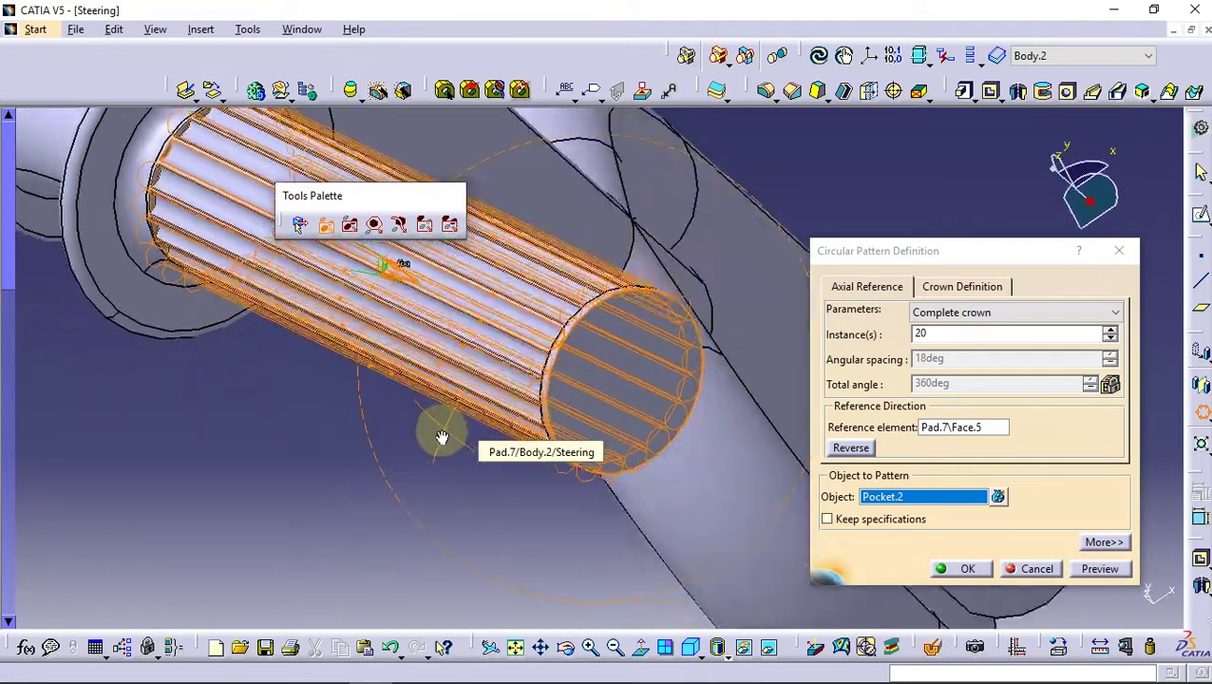
- Reduce the pattern to 10 instances and create the circular pattern
left_click(939, 333)
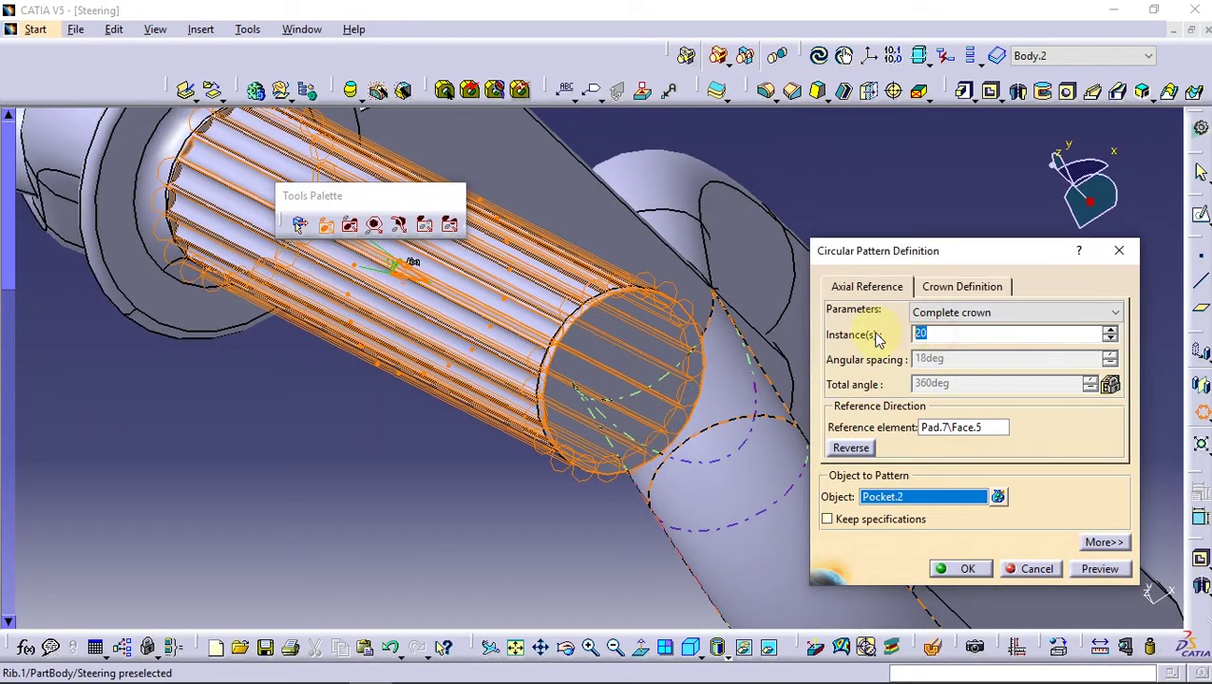
type("15")
left_click(1099, 568)
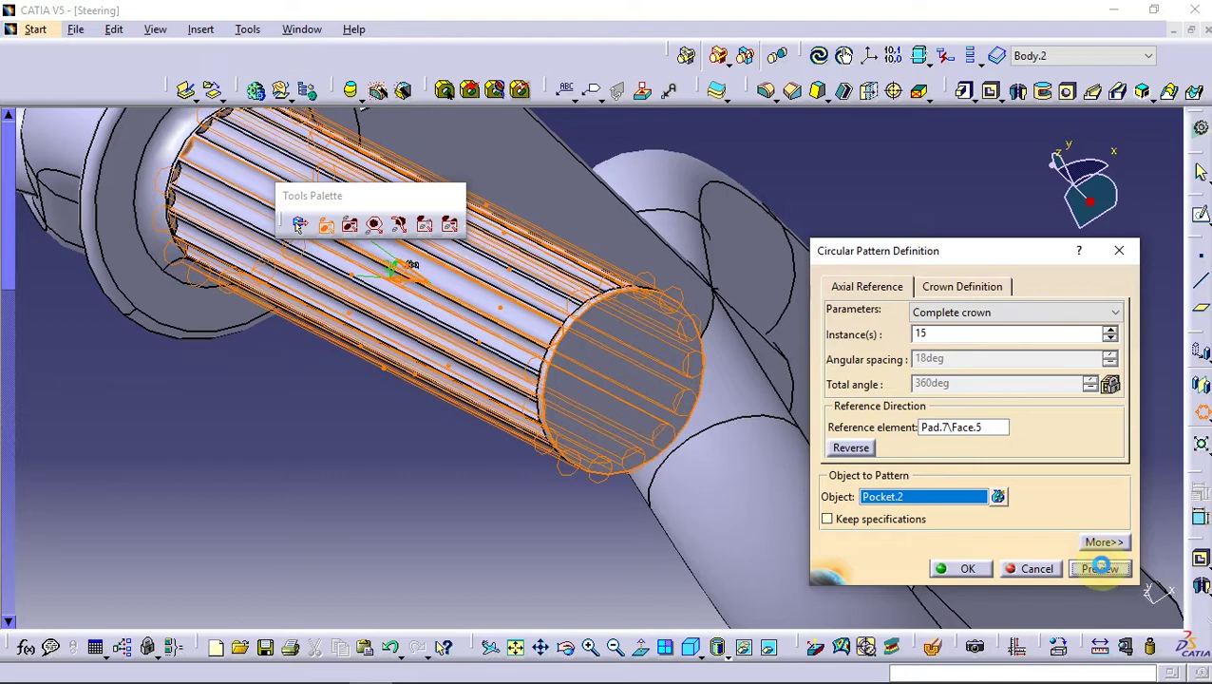
left_click(1111, 340)
left_click(1111, 340)
left_click(1111, 340)
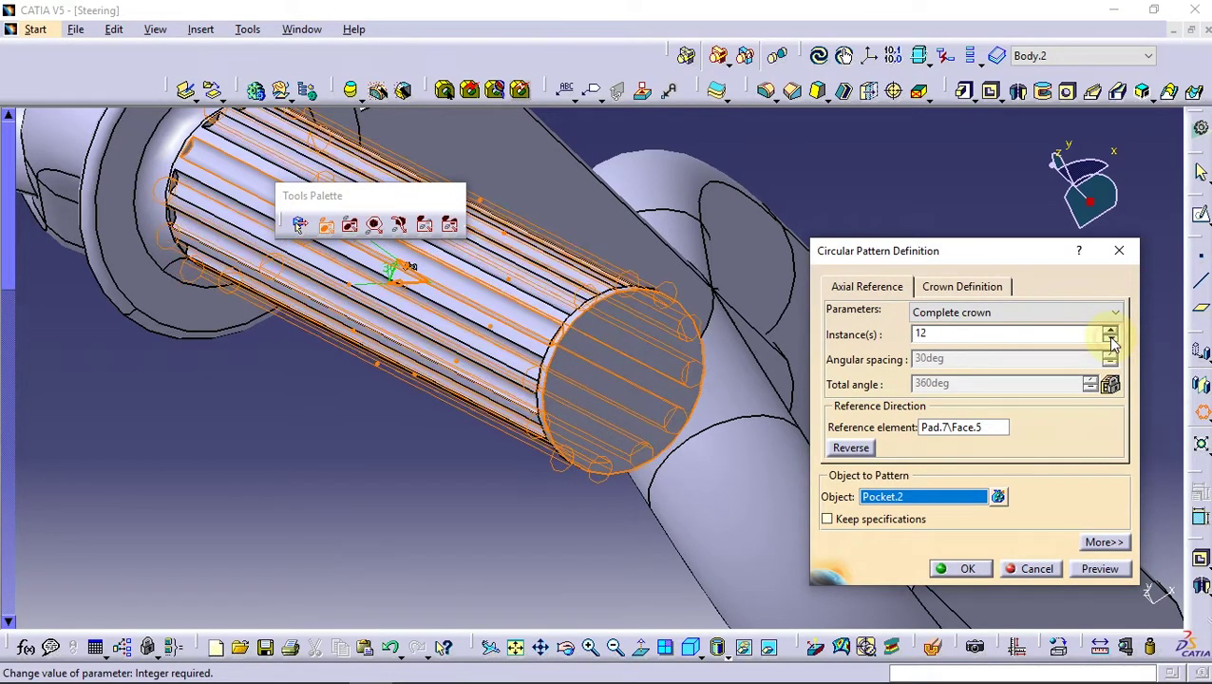
left_click(1111, 340)
left_click(1111, 340)
left_click(965, 568)
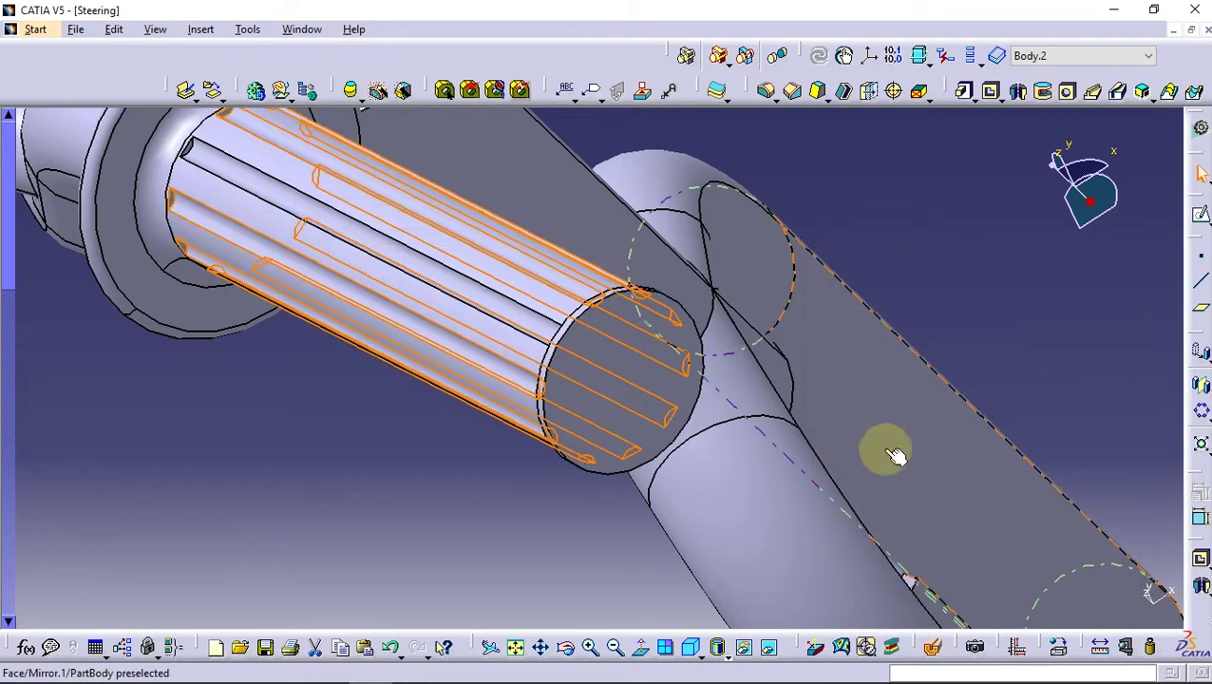
mouse_move(379, 336)
middle_mouse_down()
mouse_move(487, 385)
mouse_move(585, 274)
mouse_move(488, 354)
mouse_move(347, 398)
mouse_move(472, 365)
mouse_move(554, 506)
middle_mouse_up()
- Mirror the grip across the zx plane to the other handlebar end
scroll(528, 462, "down", 3)
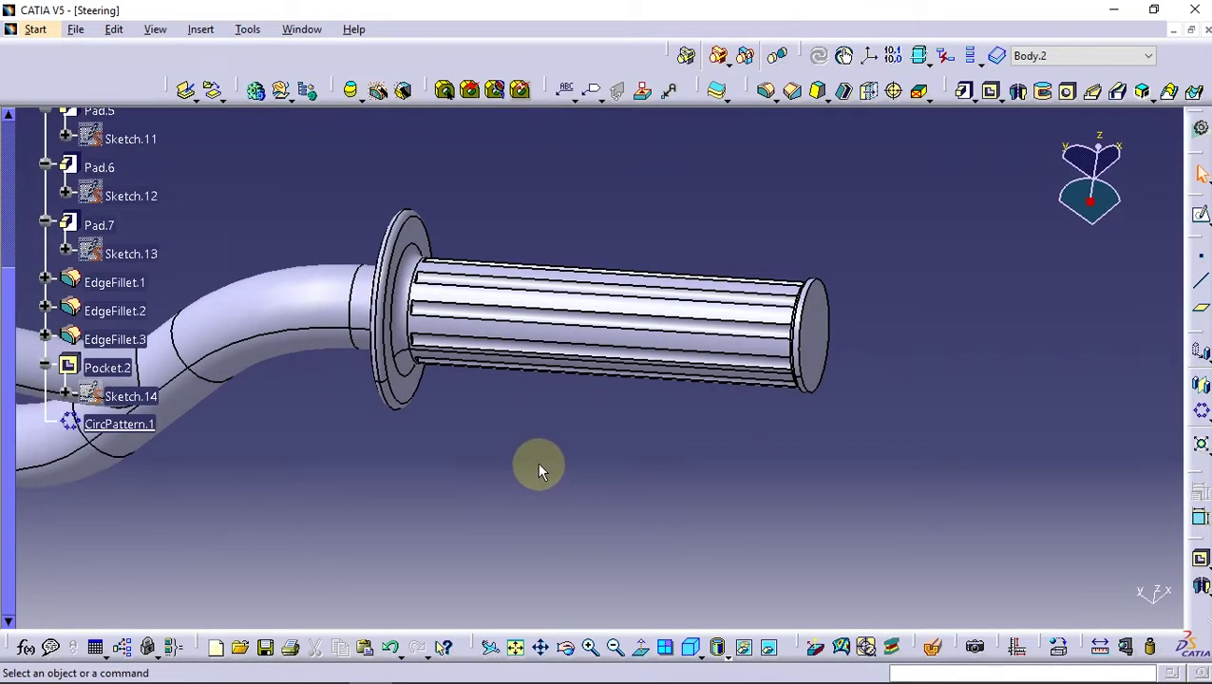
left_click(1202, 381)
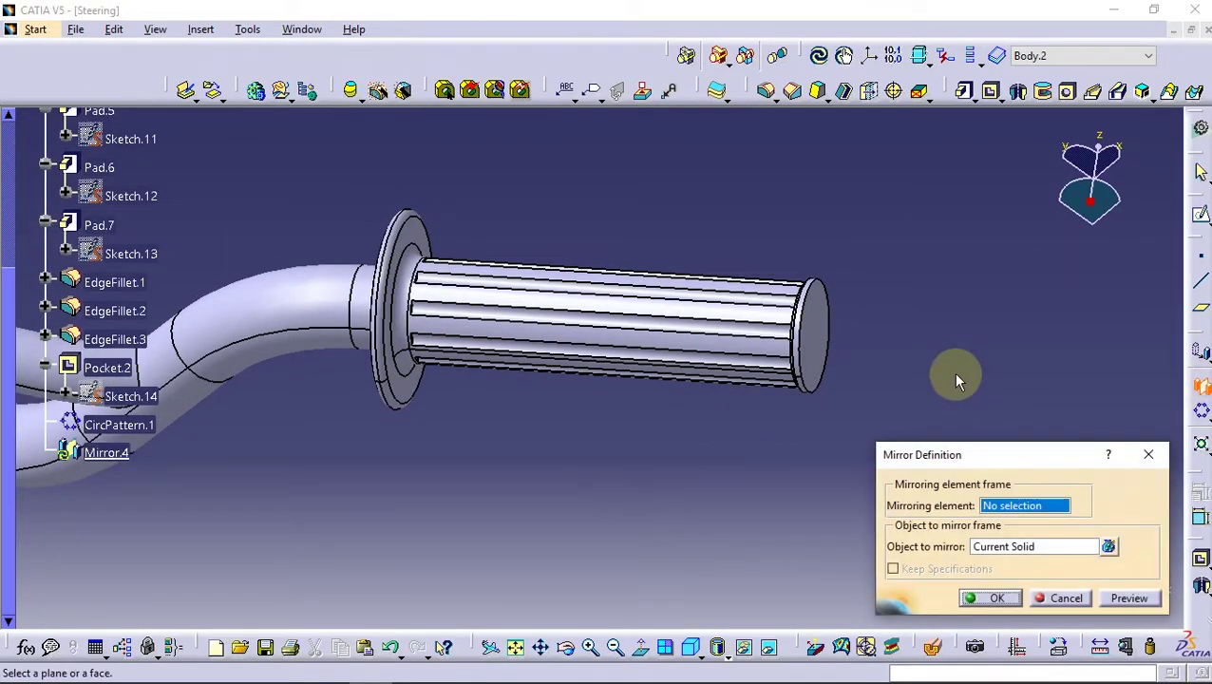
middle_click_drag(401, 424, 639, 412)
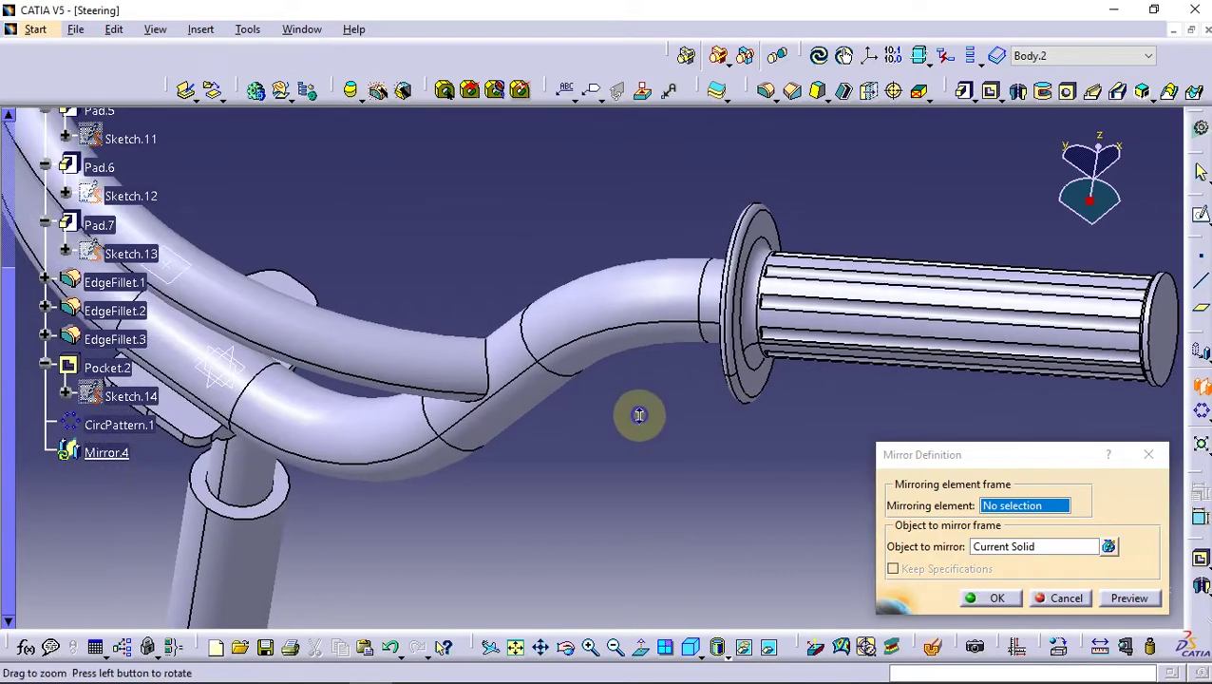
left_click(285, 371)
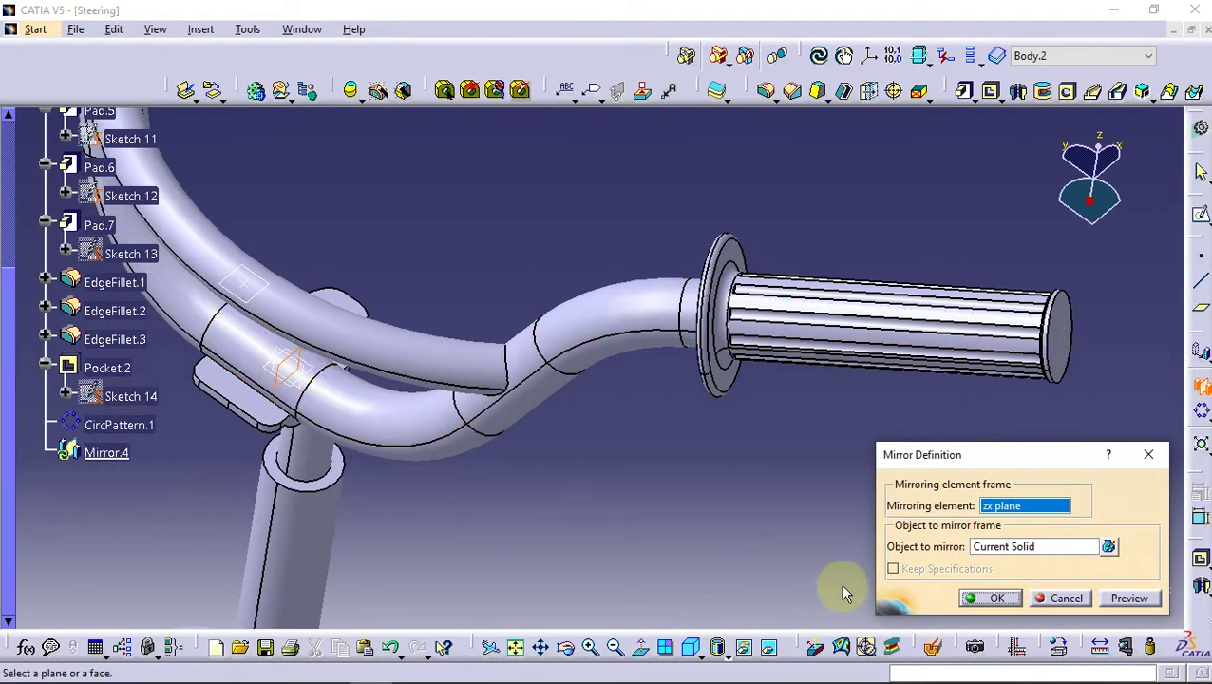
left_click(996, 601)
mouse_move(411, 245)
middle_mouse_down()
mouse_move(473, 370)
mouse_move(888, 410)
mouse_move(654, 492)
mouse_move(593, 200)
mouse_move(600, 248)
middle_mouse_up()
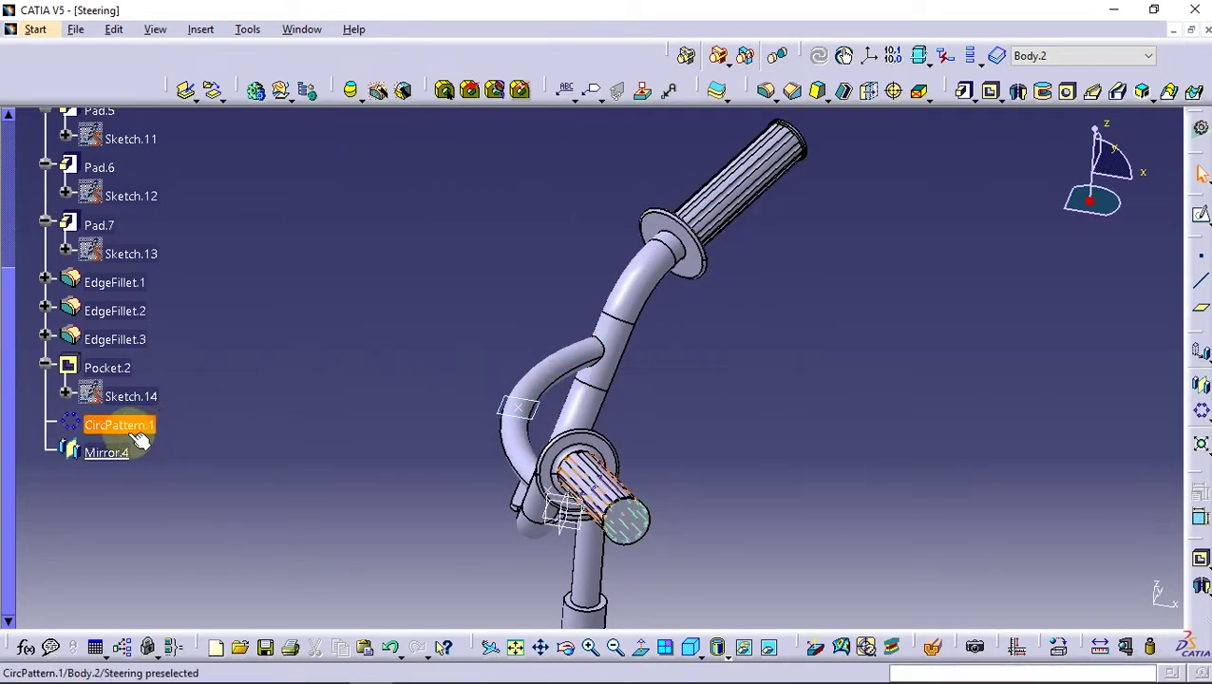
- Set Body.2's fill colour to dark grey in its Graphic properties
left_click(45, 363)
scroll(149, 392, "up", 3)
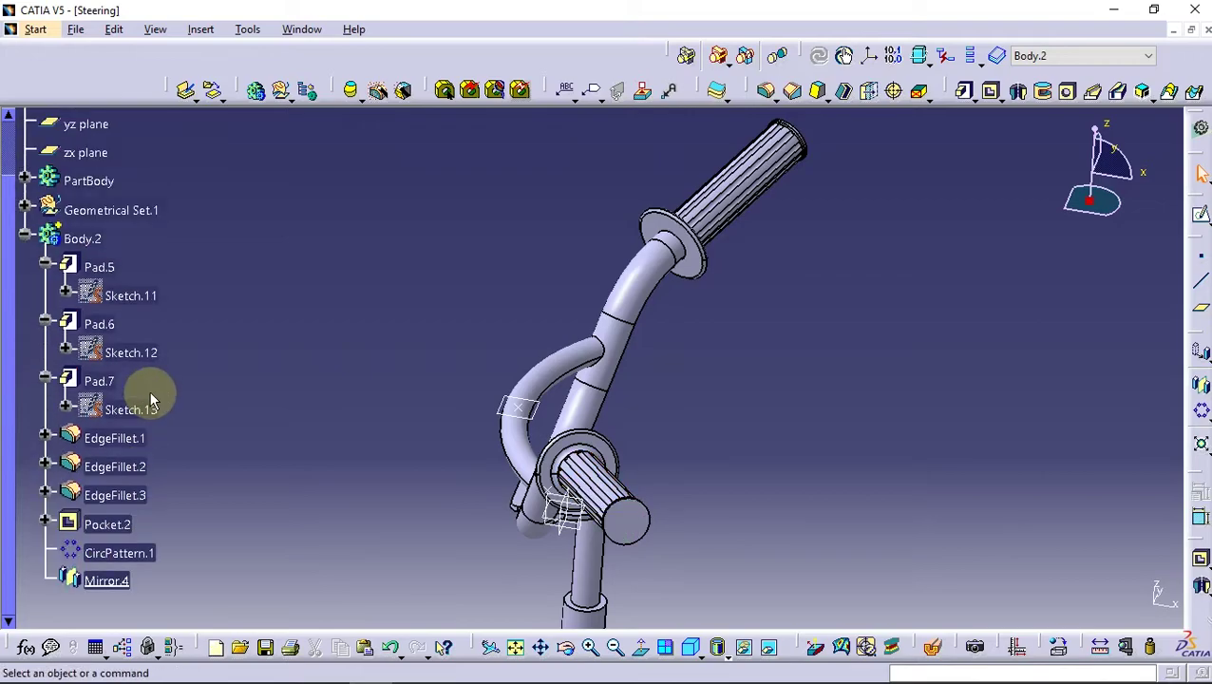
right_click(73, 234)
left_click(135, 308)
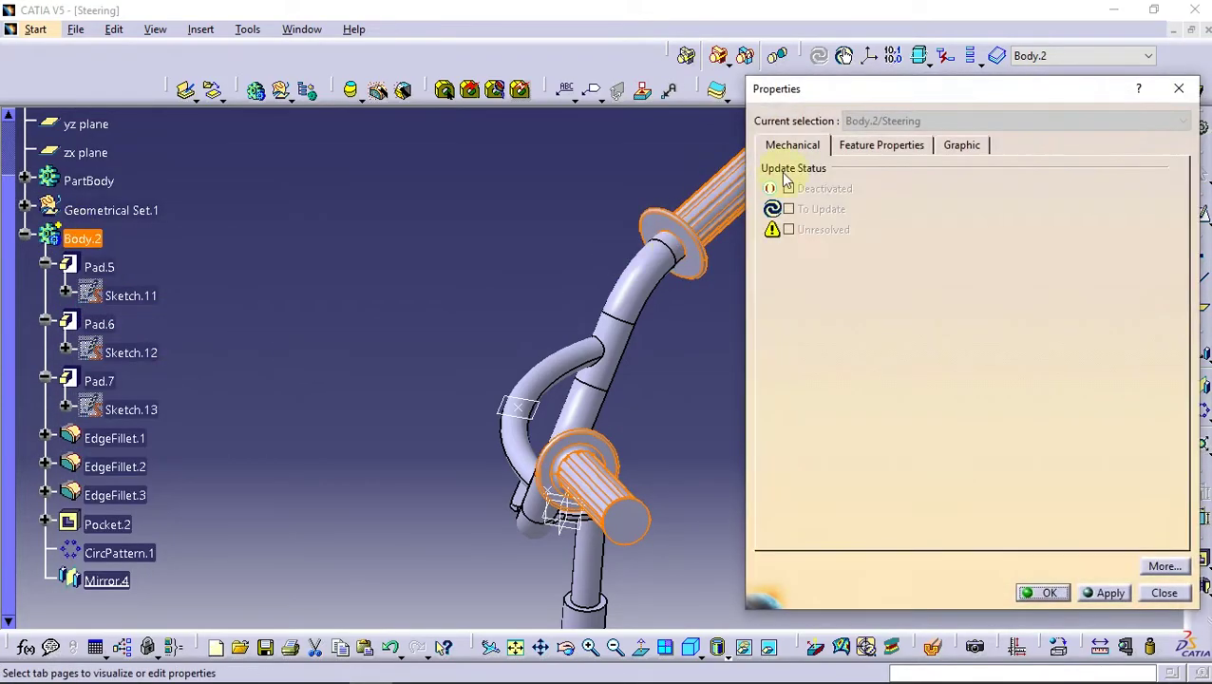
left_click(860, 146)
left_click(789, 150)
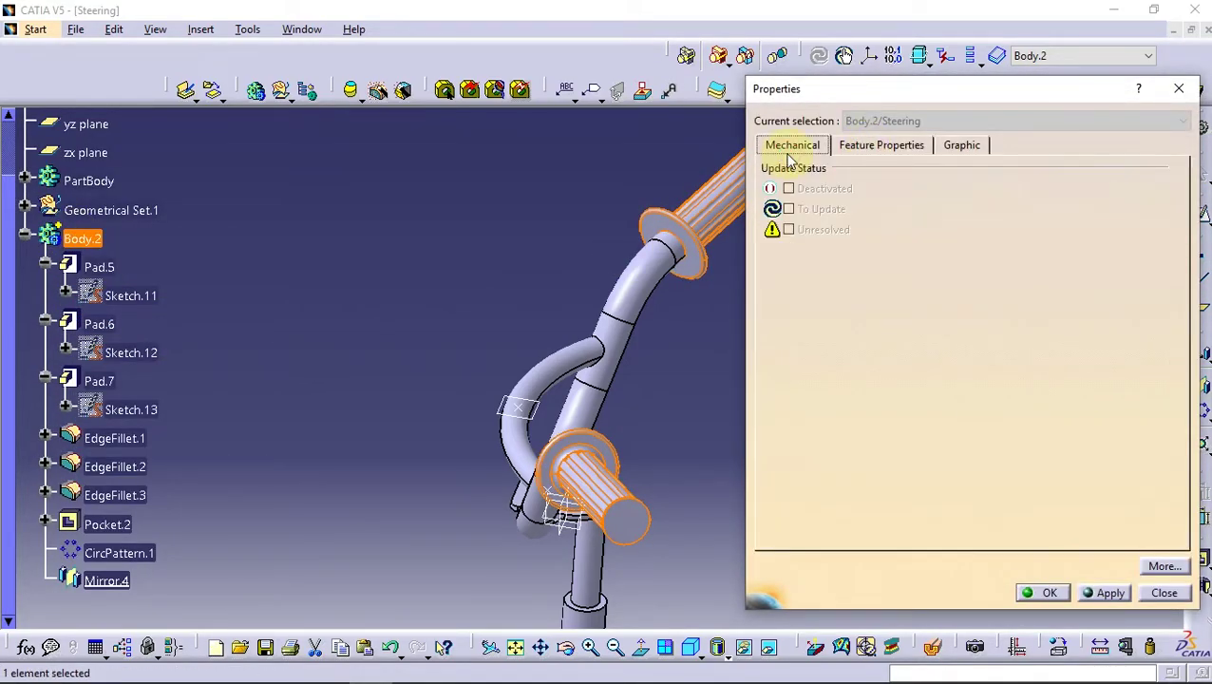
left_click(957, 145)
left_click(870, 202)
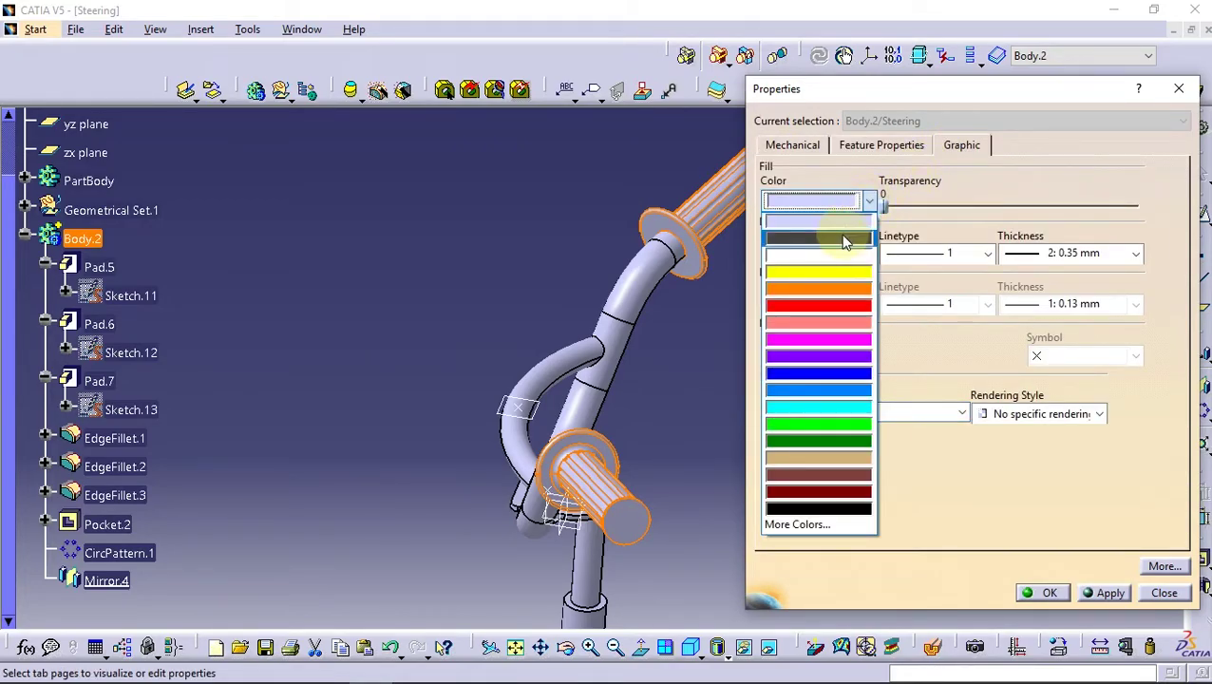
left_click(846, 238)
left_click(1101, 592)
left_click(1048, 593)
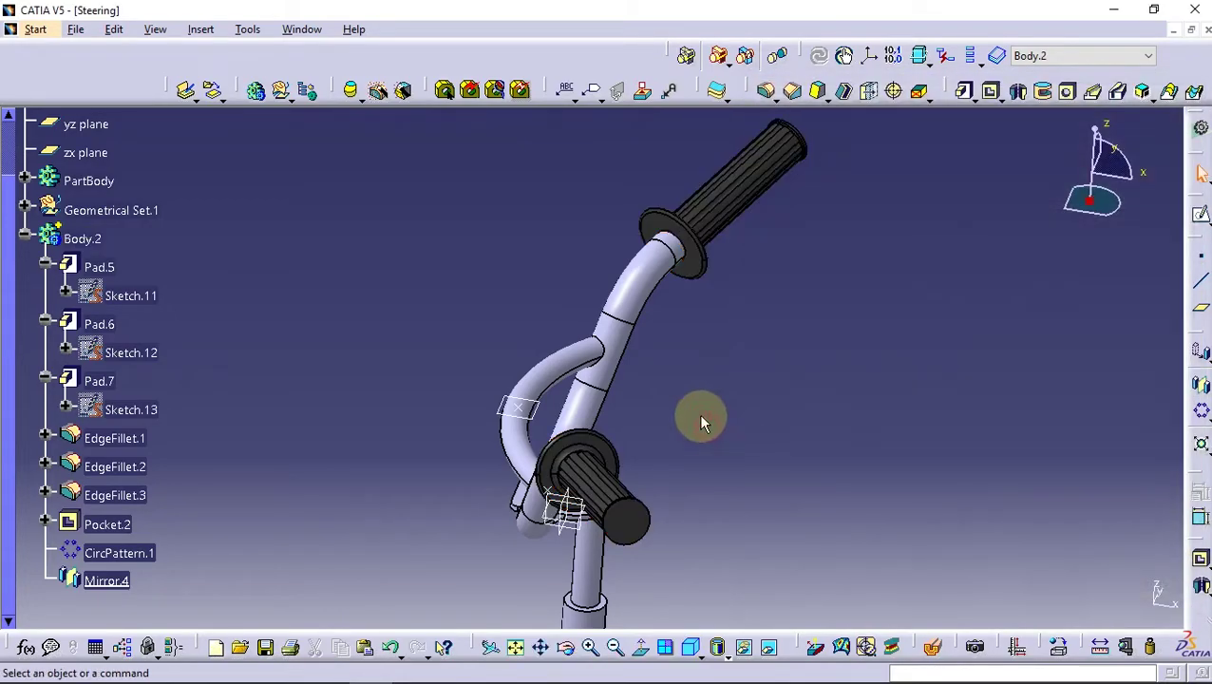
mouse_move(562, 454)
middle_mouse_down()
mouse_move(545, 472)
mouse_move(693, 495)
mouse_move(763, 455)
mouse_move(577, 376)
mouse_move(559, 407)
mouse_move(549, 387)
middle_mouse_up()
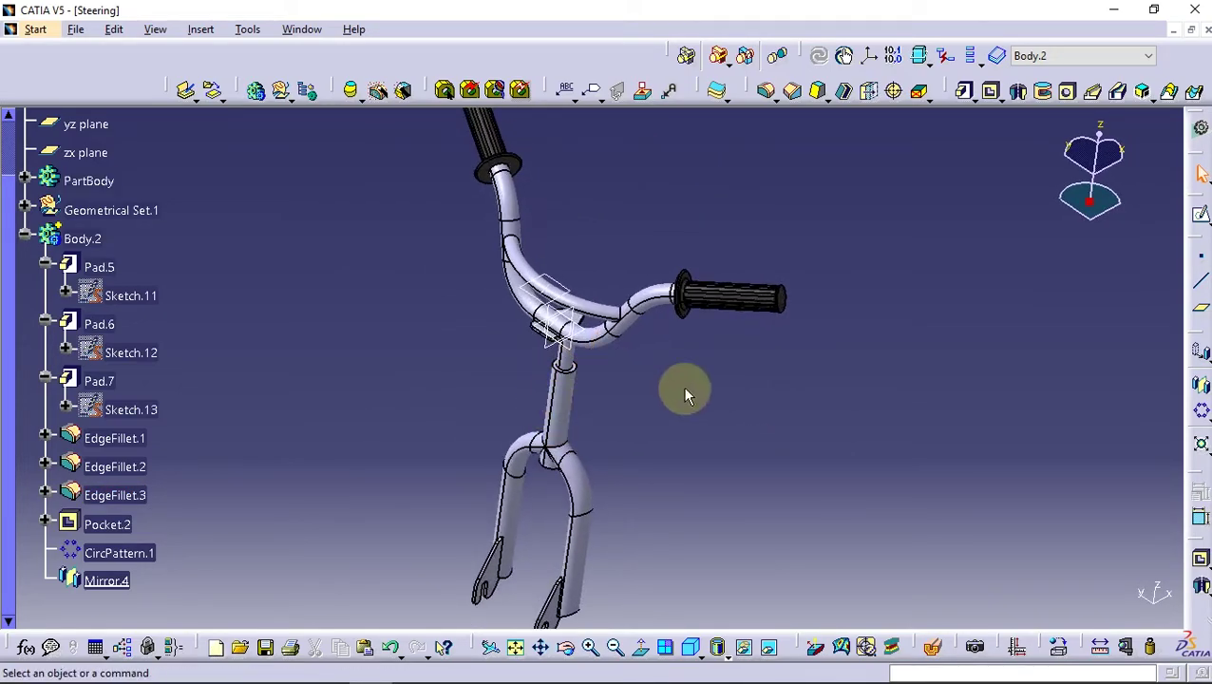
- Define PartBody as the In Work Object
left_click(24, 237)
right_click(80, 181)
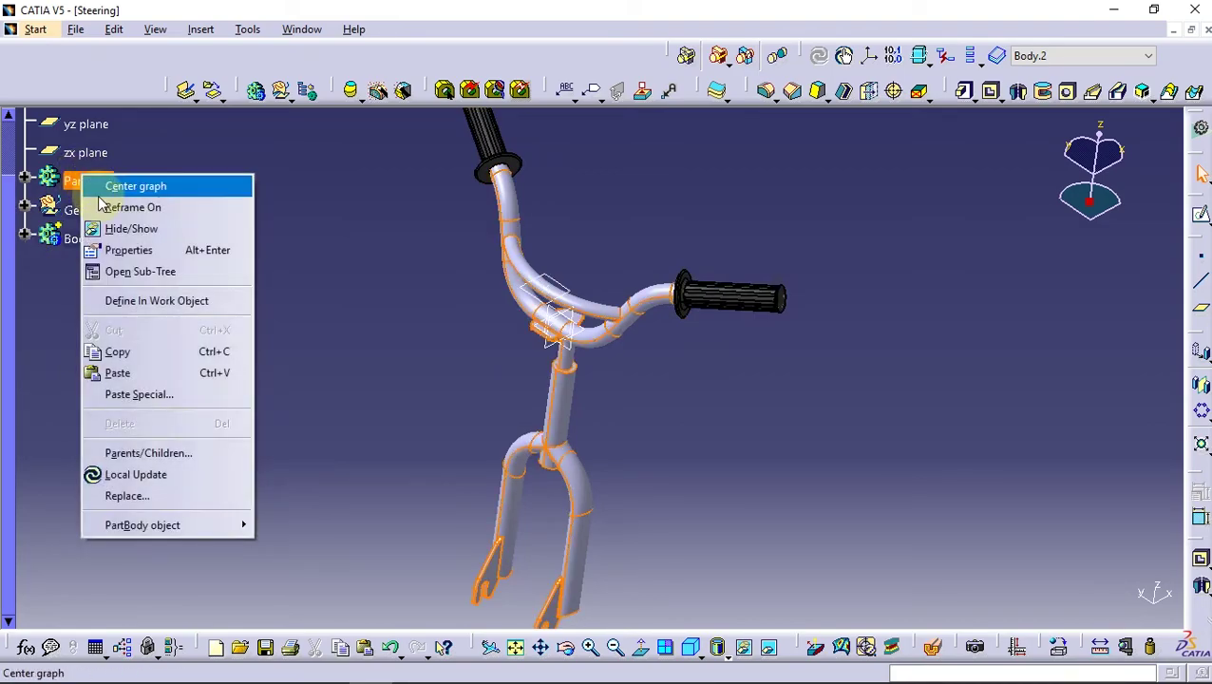
left_click(133, 306)
left_click(637, 404)
mouse_move(637, 403)
middle_mouse_down()
mouse_move(515, 299)
mouse_move(568, 424)
middle_mouse_up()
- Sketch on the clamp face, projecting the clamp's face edges into it
left_click(568, 311)
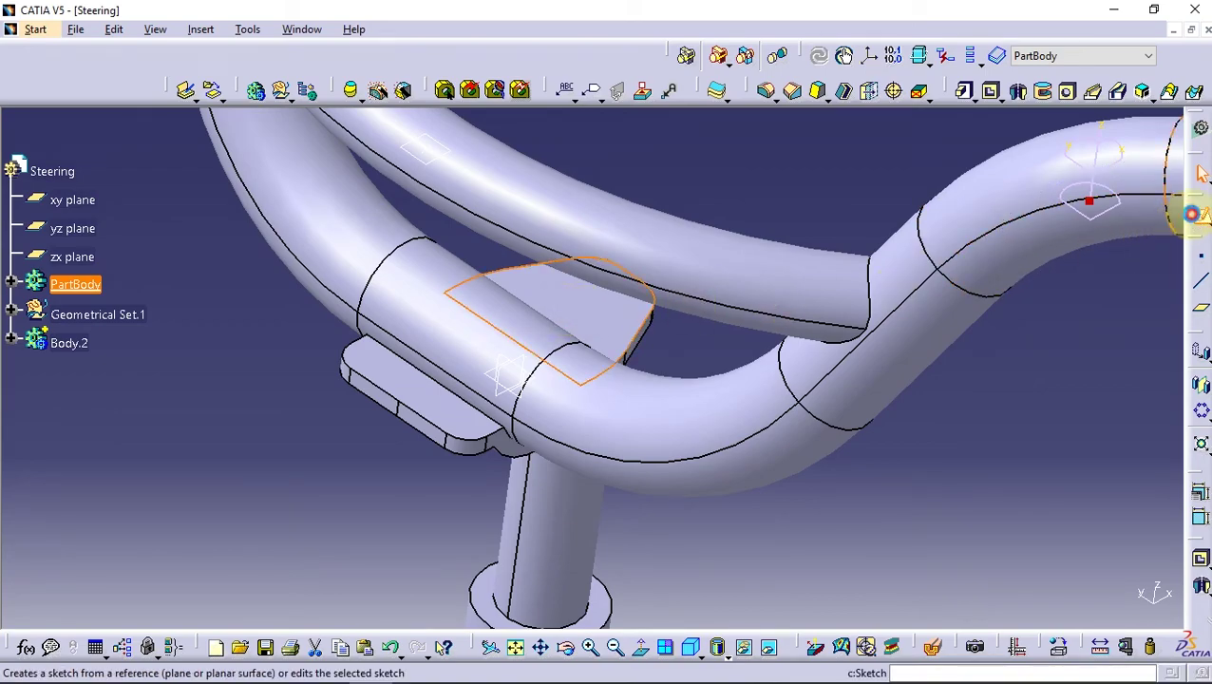
left_click(1193, 214)
left_click(658, 262)
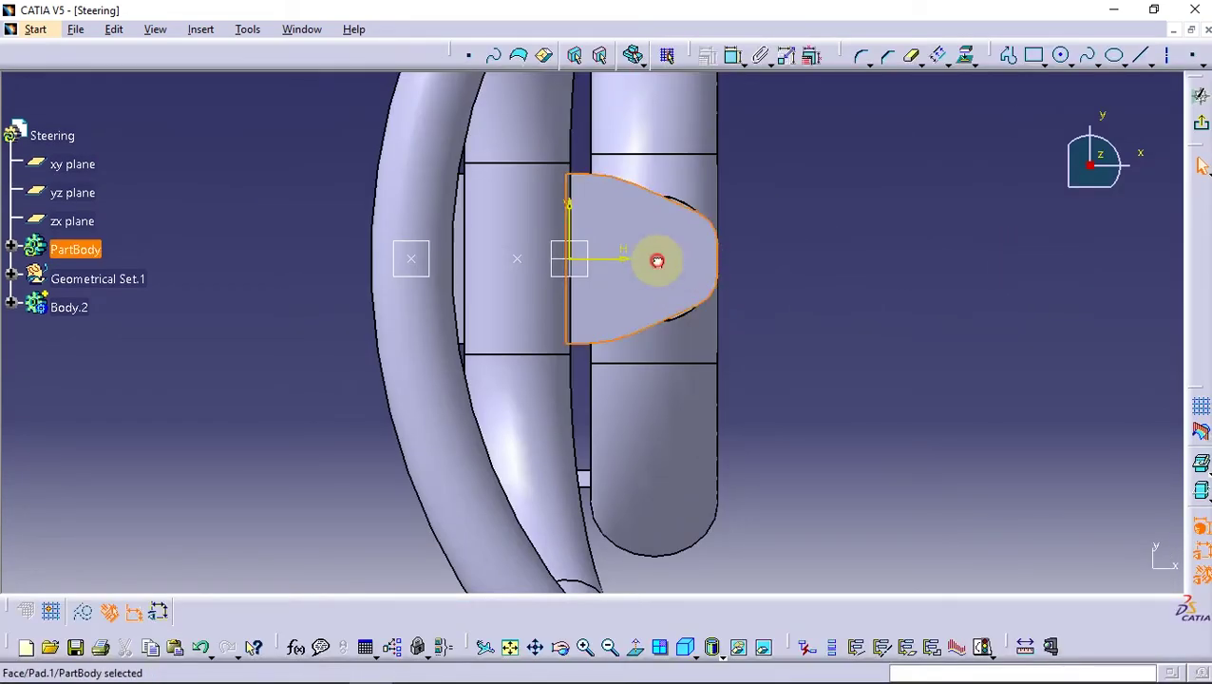
left_click(940, 57)
left_click(1074, 560)
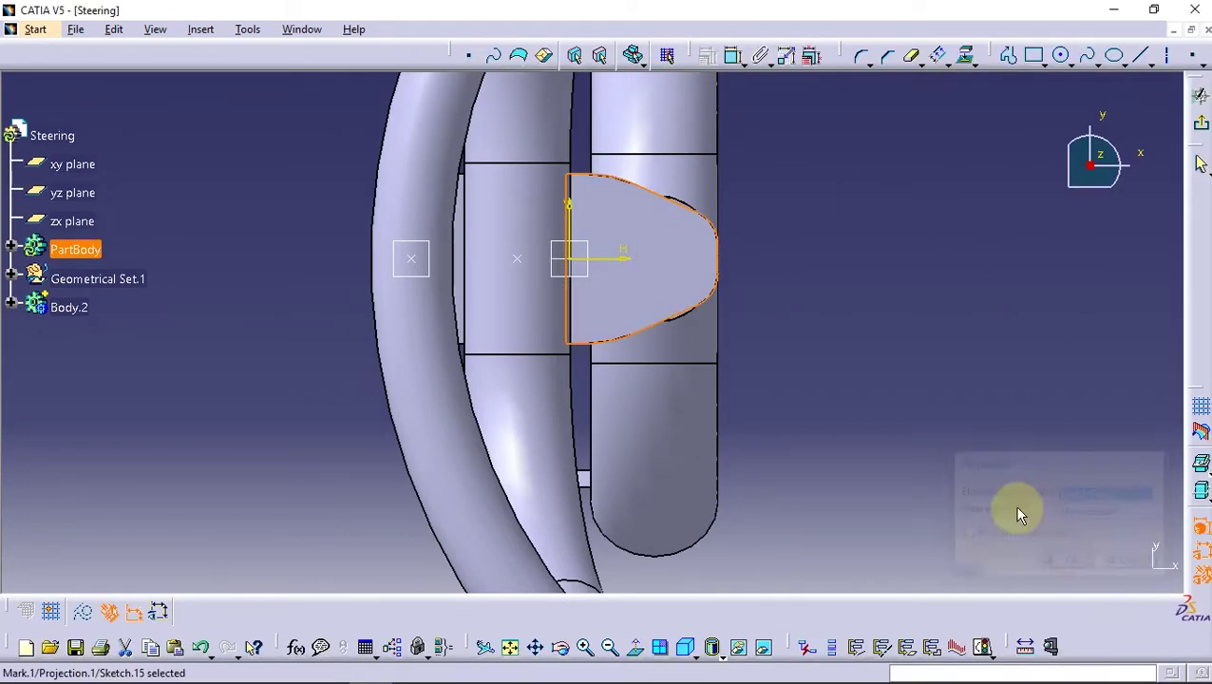
mouse_move(494, 399)
middle_mouse_down()
mouse_move(483, 411)
mouse_move(500, 312)
middle_mouse_up()
left_click(488, 216)
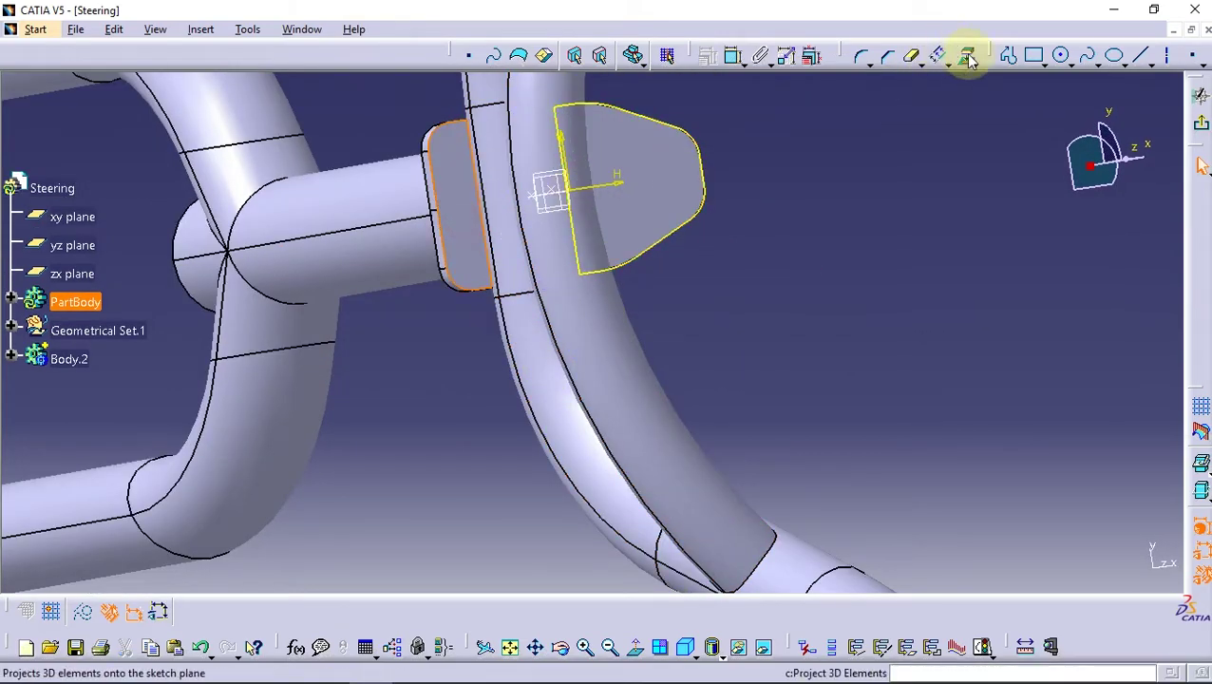
left_click(966, 54)
left_click(1073, 561)
left_click(1010, 146)
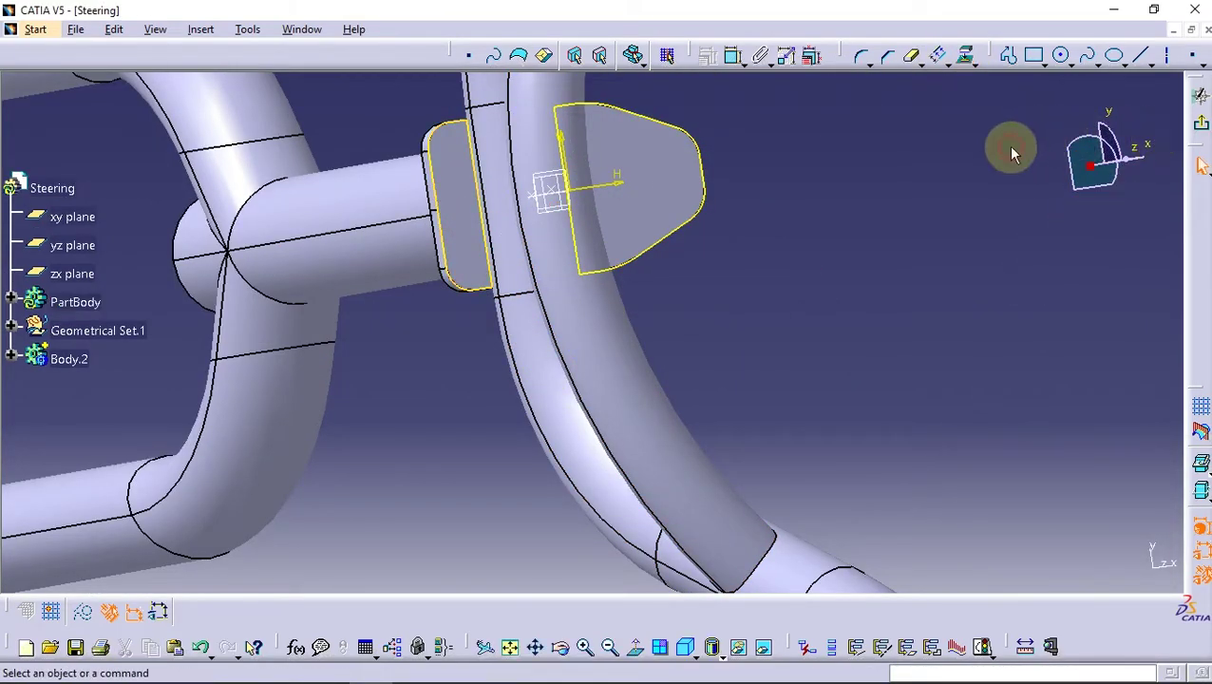
left_click(1203, 131)
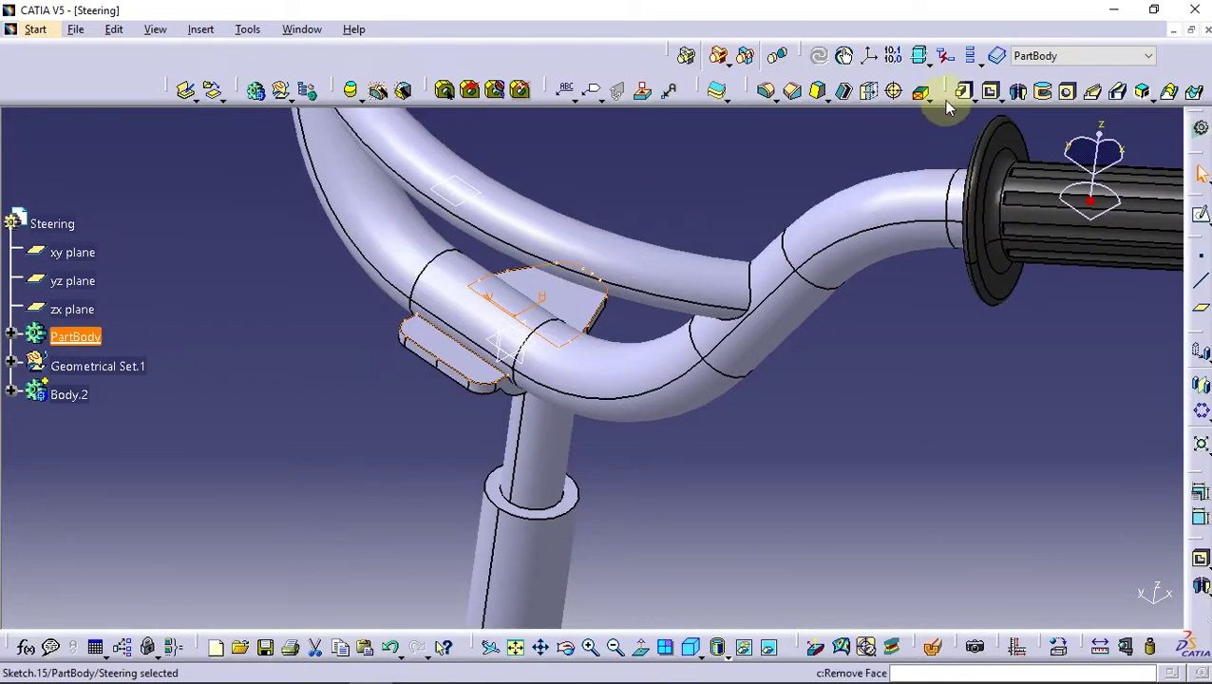
- Pad the new sketch to a length of 4 mm
left_click(965, 91)
type("4")
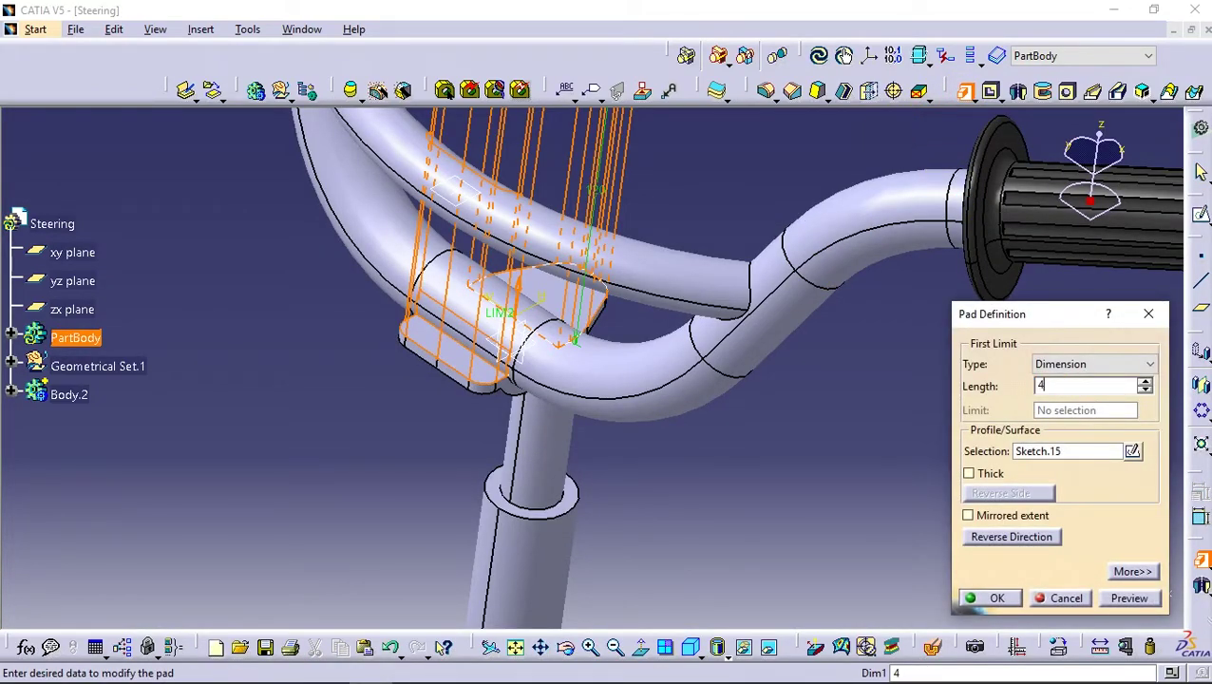
left_click(1129, 598)
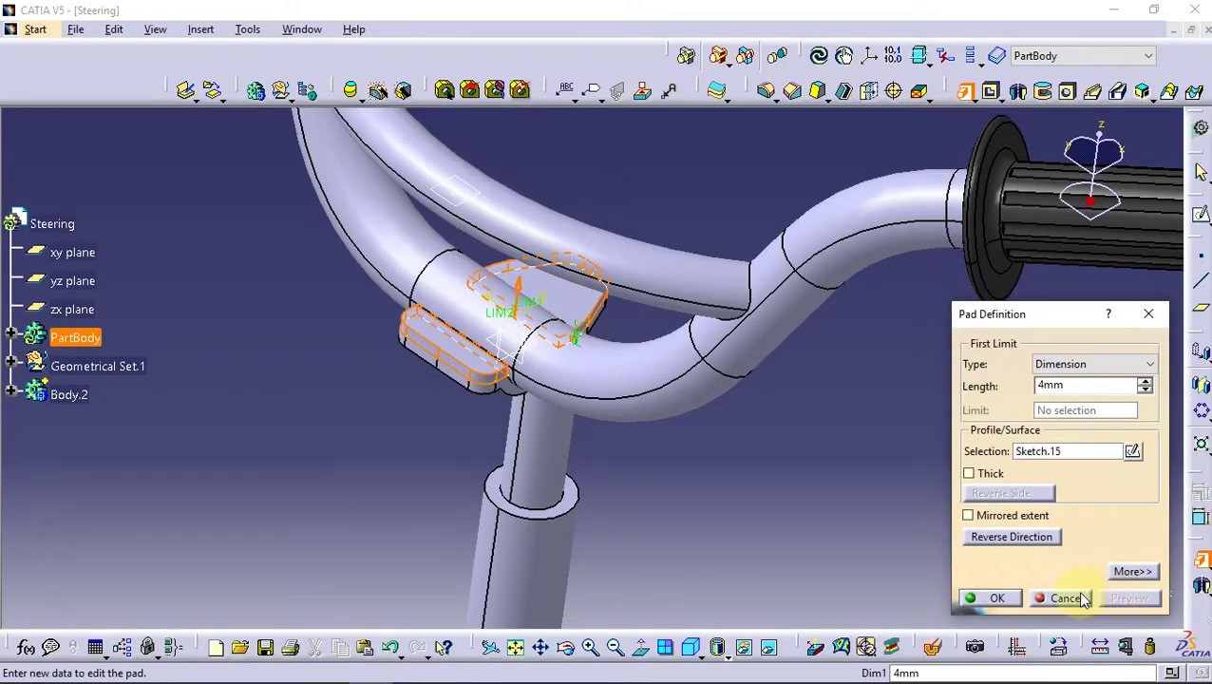
left_click(997, 599)
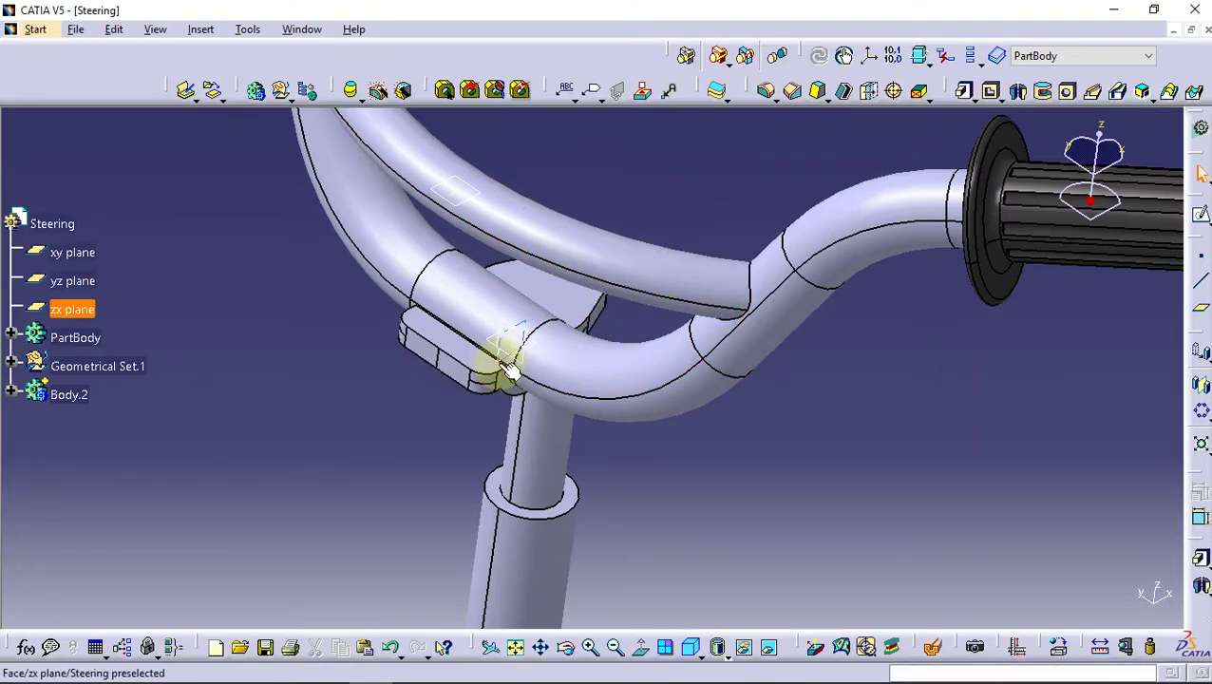
- Expand PartBody and open Sketch.8, Rib.2's circular profile, then exit it
left_click(10, 337)
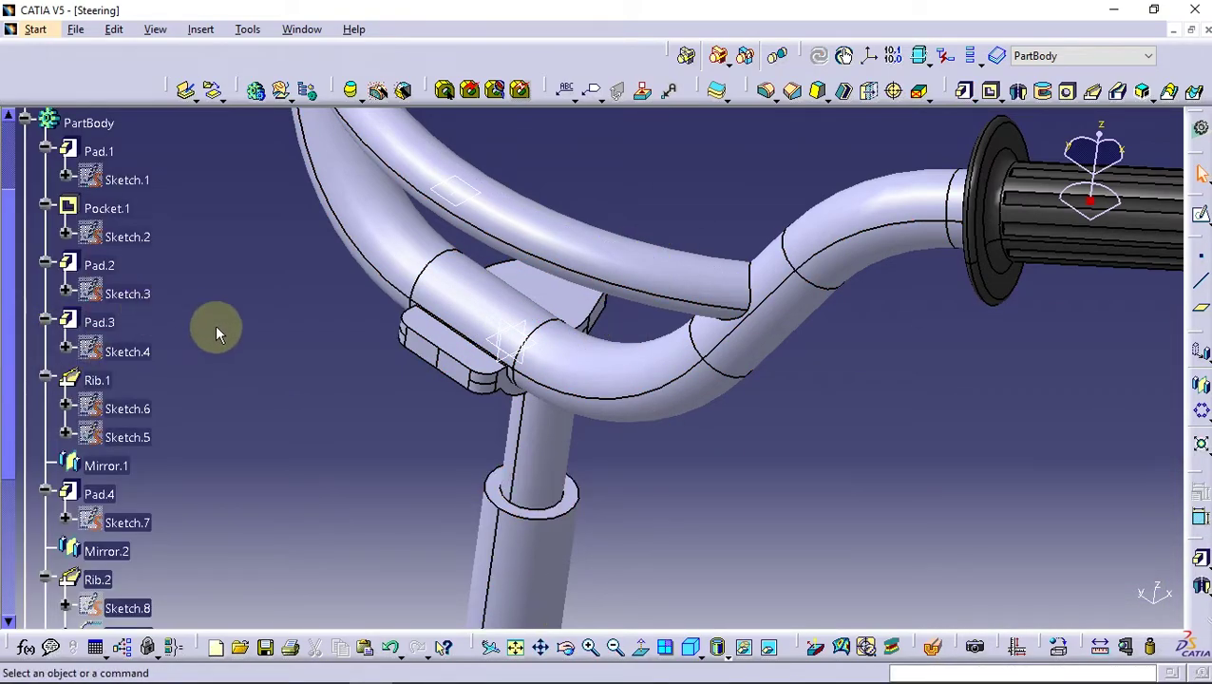
scroll(184, 450, "down", 2)
left_click(135, 556)
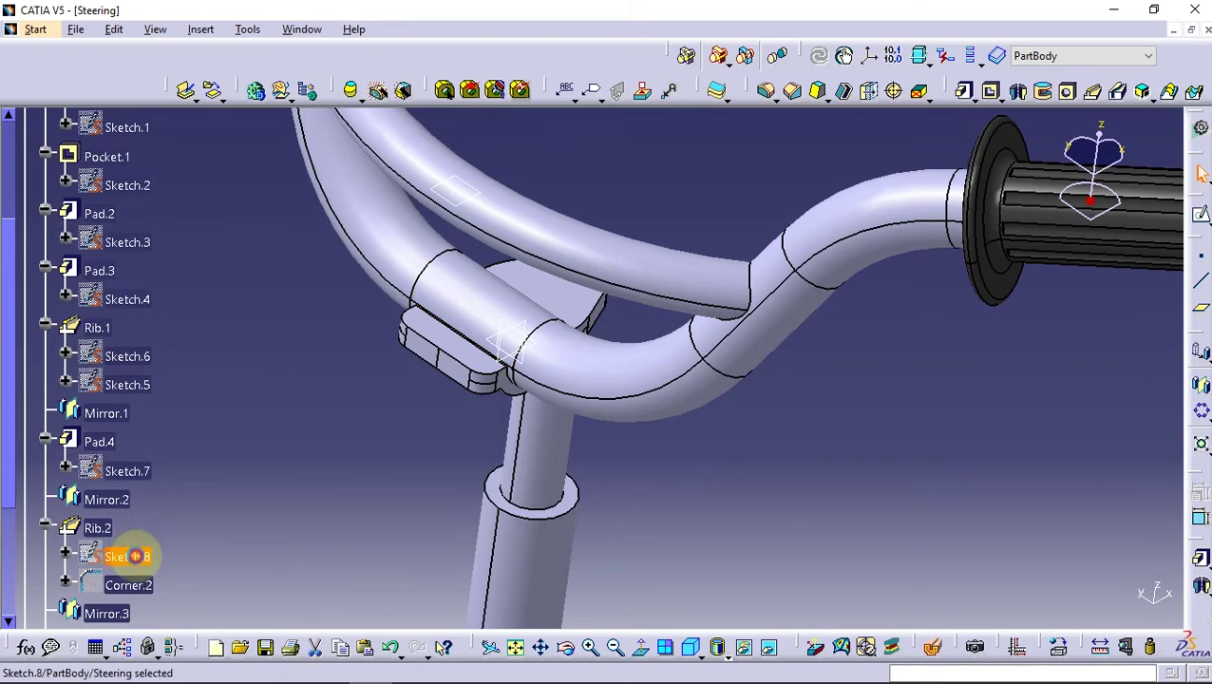
double_click(135, 555)
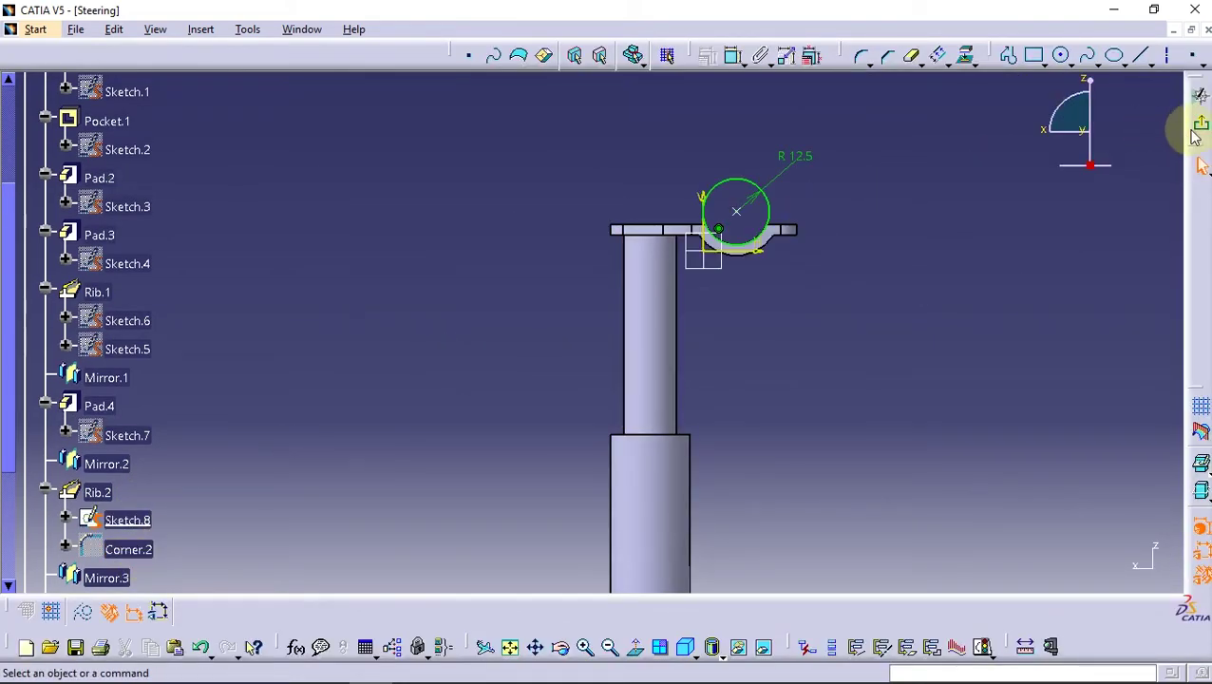
left_click(1183, 127)
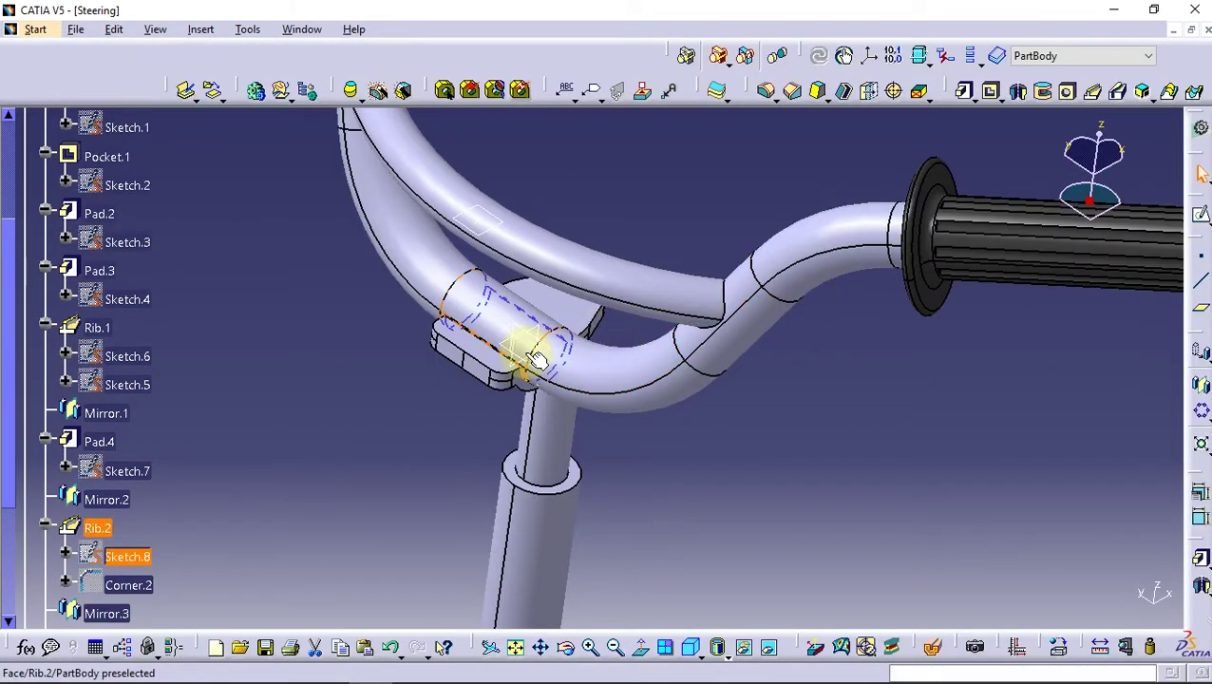
middle_click_drag(542, 368, 601, 270)
- Make Sketch.8 visible with Hide/Show and begin a new sketch on the clamp face
right_click(131, 555)
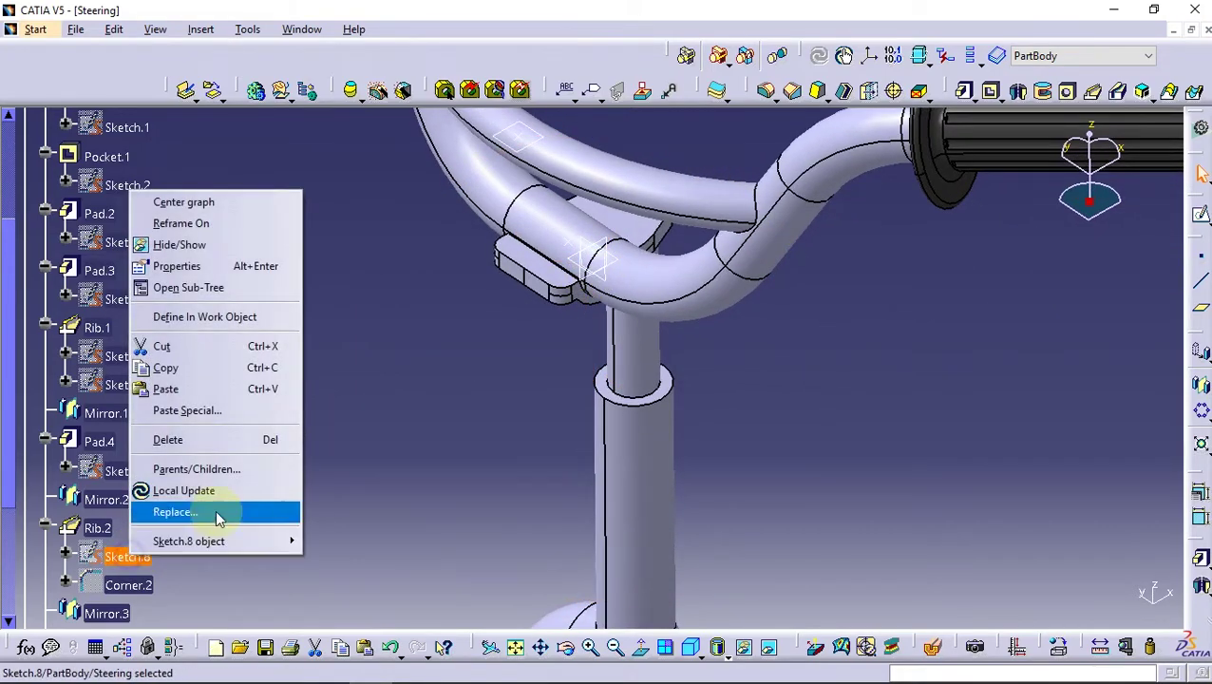
left_click(193, 267)
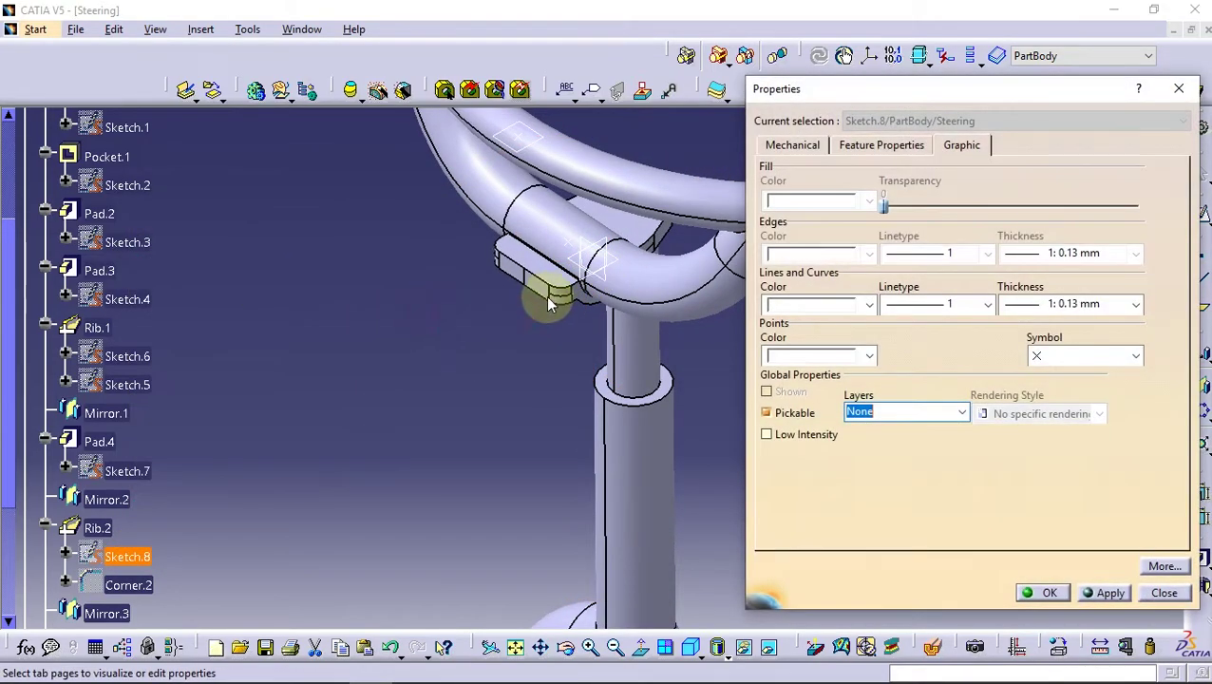
left_click(1183, 93)
right_click(127, 556)
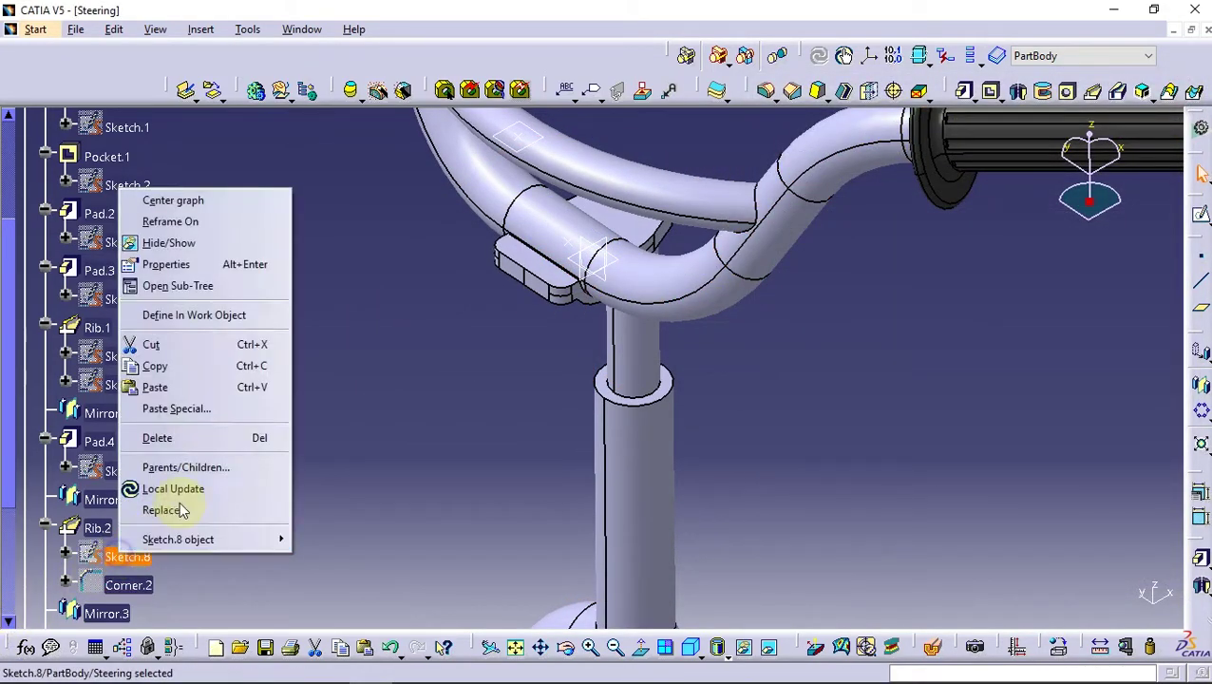
left_click(159, 240)
mouse_move(568, 257)
middle_mouse_down()
mouse_move(514, 441)
mouse_move(568, 355)
middle_mouse_up()
left_click(619, 314)
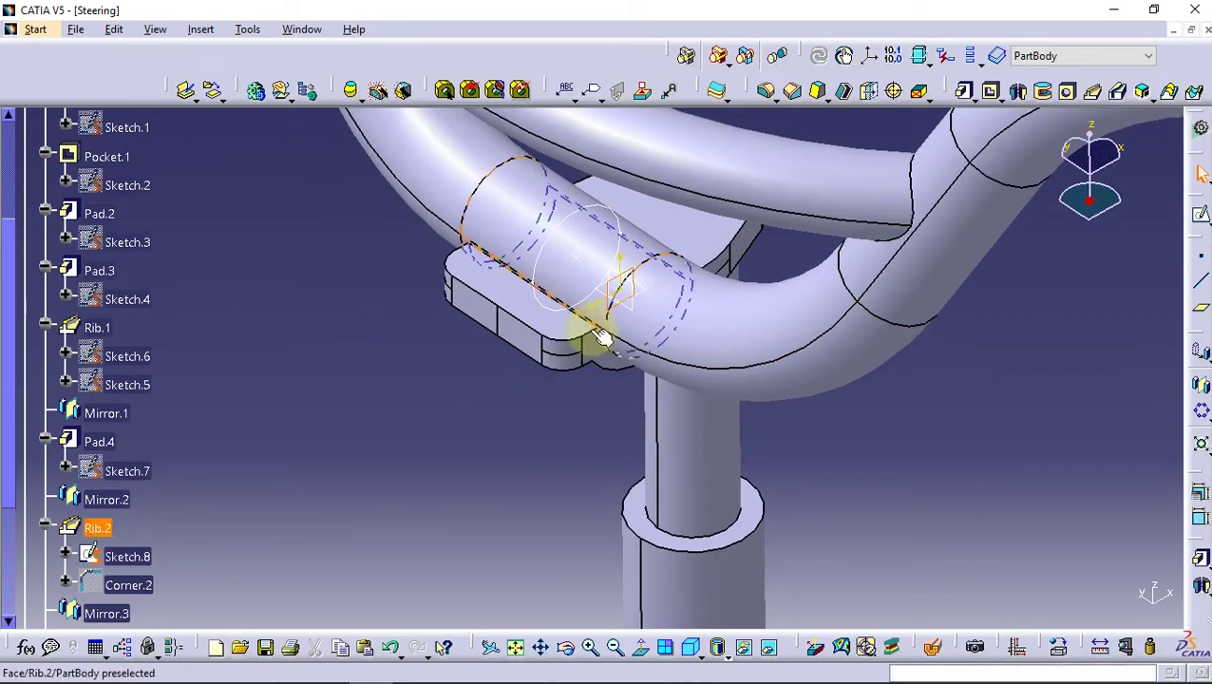
left_click(1201, 213)
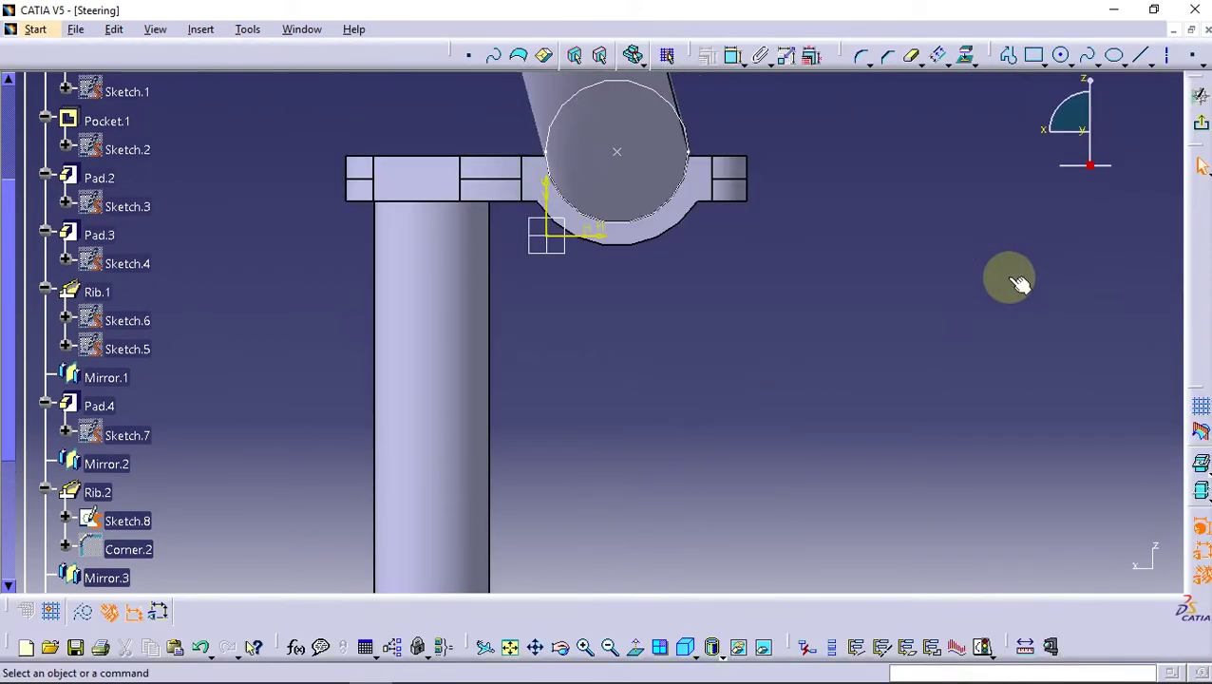
- Draw a rectangle above the clamp with its side edges coincident with the clamp edges
left_click(1038, 58)
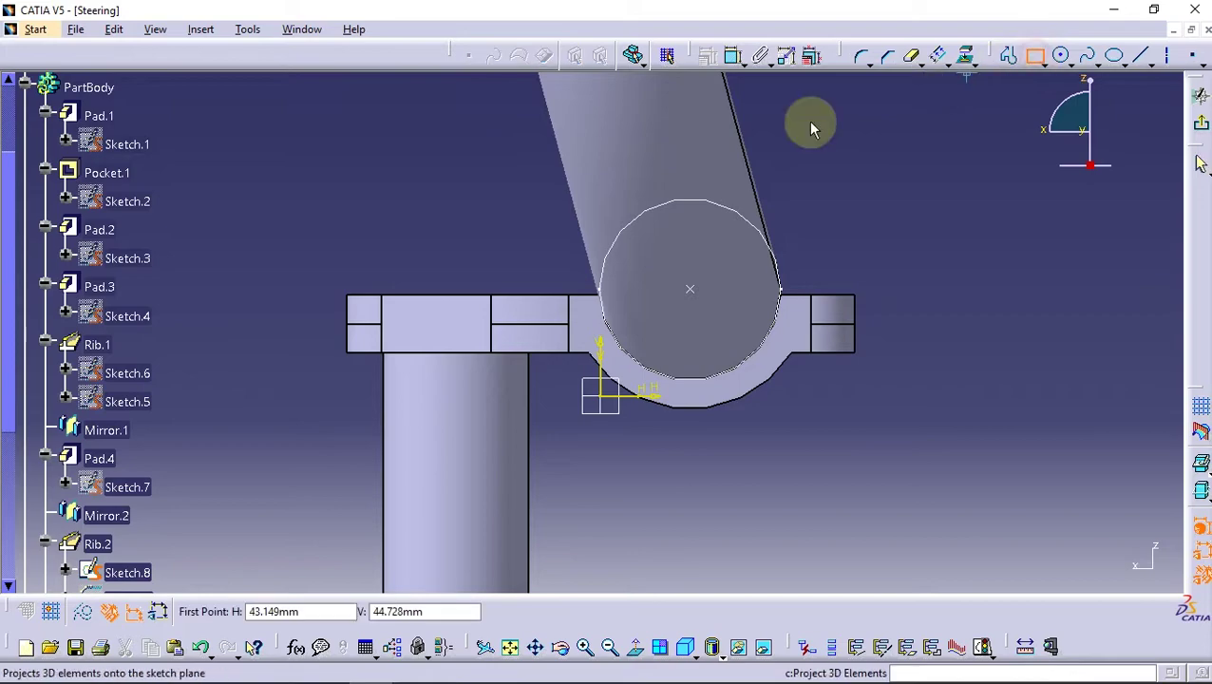
left_click(348, 296)
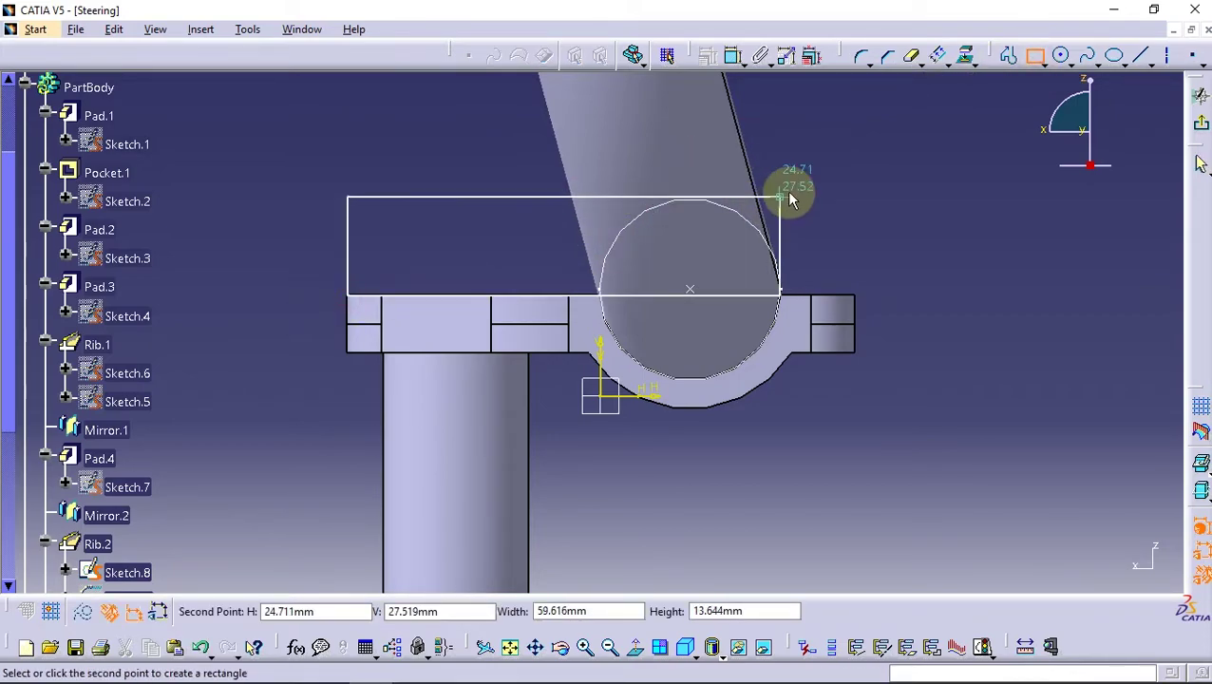
left_click(846, 168)
left_click(847, 243)
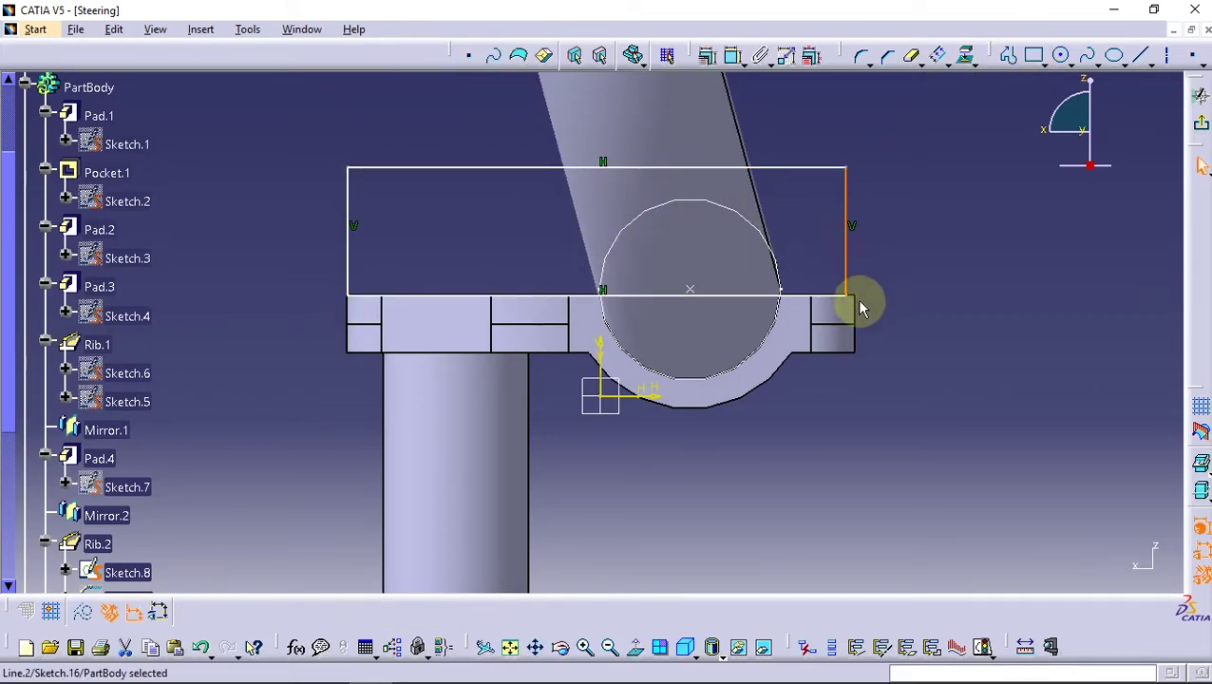
left_click(853, 308, "ctrl")
left_click(714, 58)
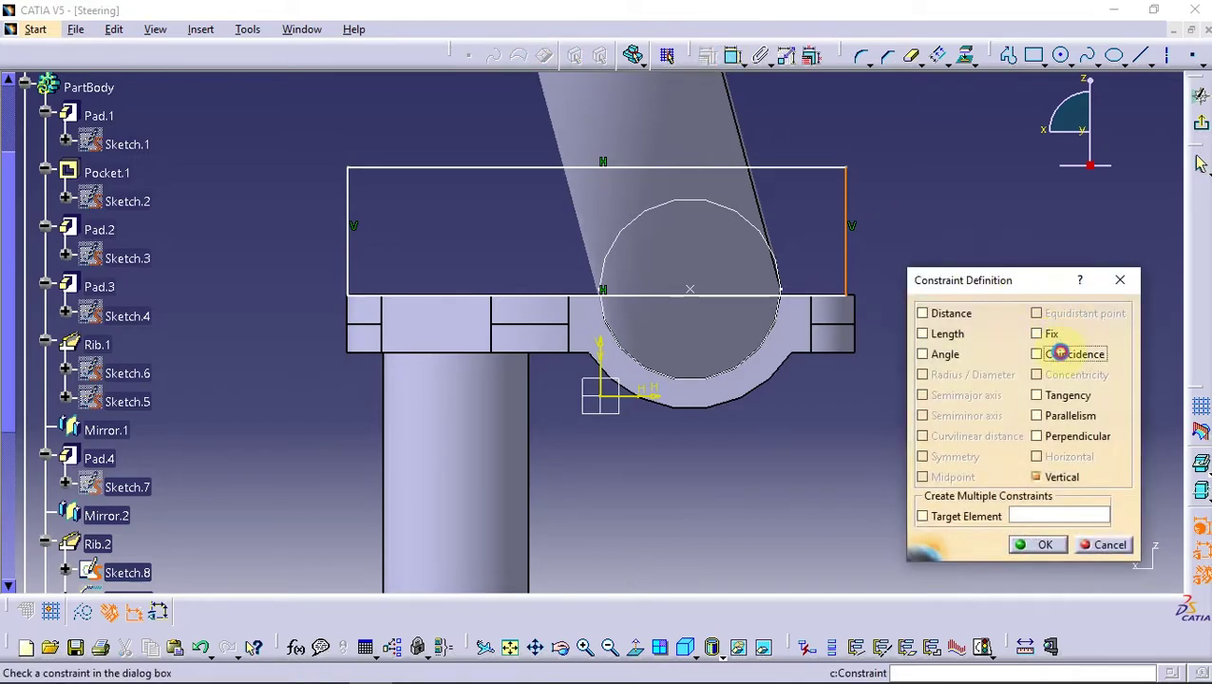
left_click(1034, 279)
left_click(1045, 543)
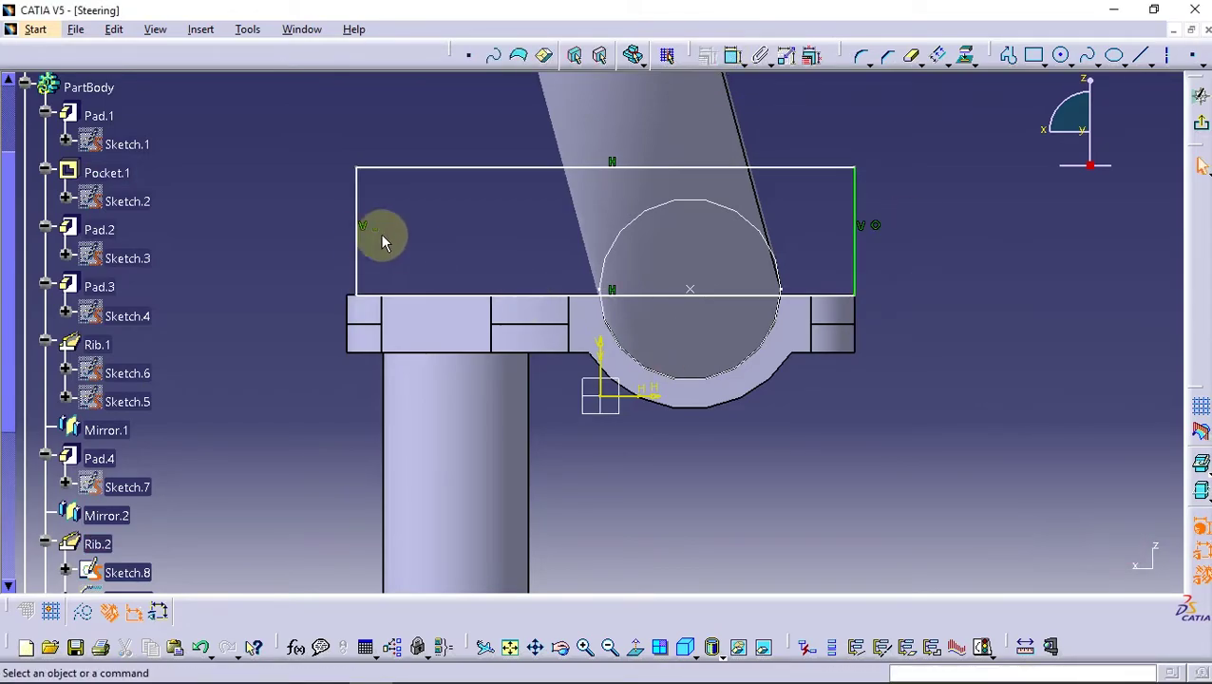
left_click(347, 309, "ctrl")
left_click(715, 58)
left_click(1036, 354)
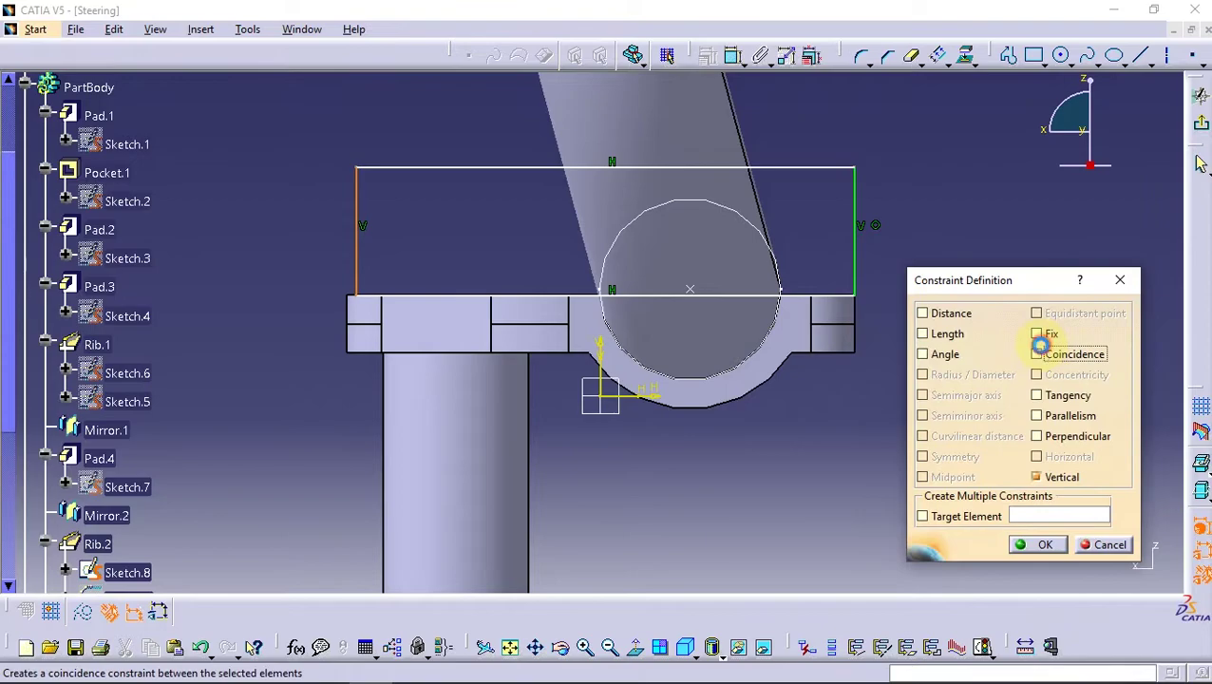
left_click(1040, 545)
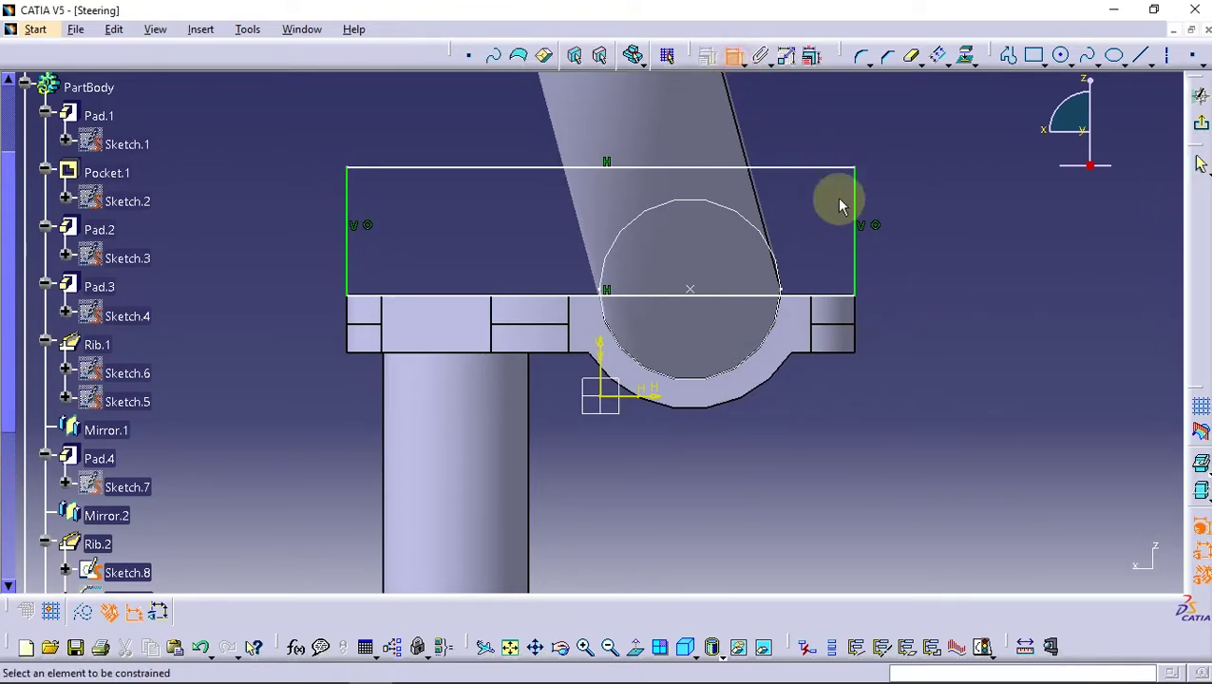
- Give the rectangle a 15 mm height and seat its bottom line on the clamp's top edge
left_click(854, 206)
double_click(966, 217)
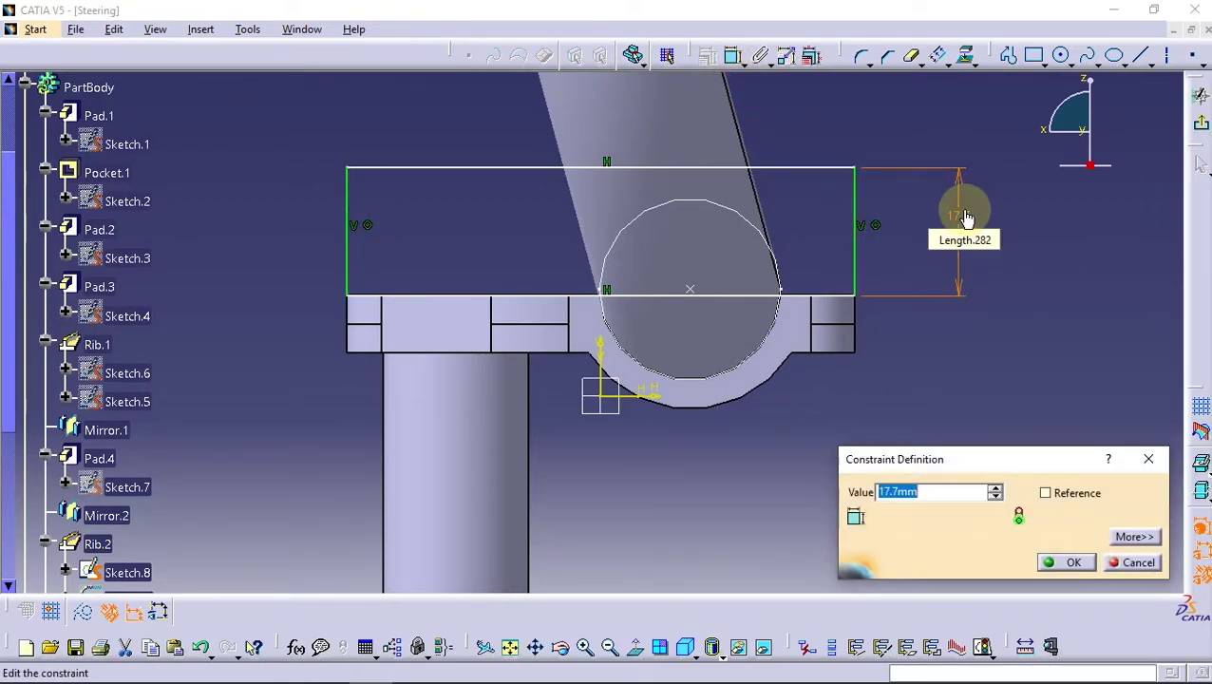
key("Return")
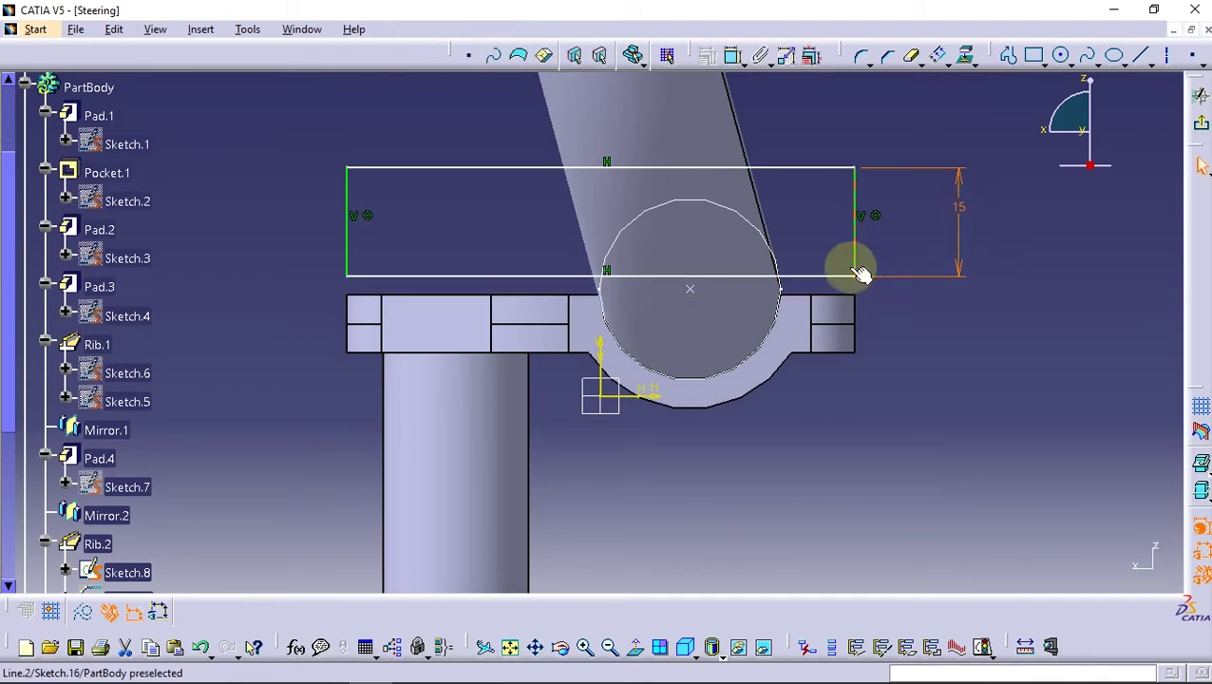
left_click(842, 276)
left_click(833, 297, "ctrl")
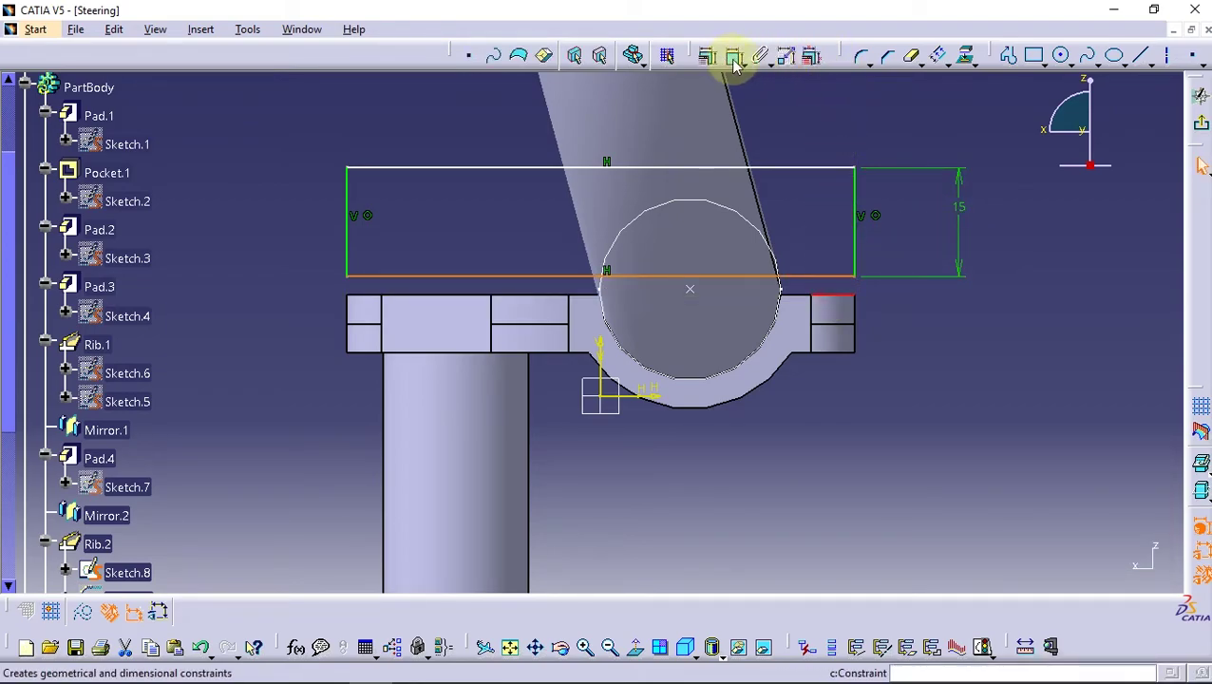
left_click(703, 56)
left_click(1061, 356)
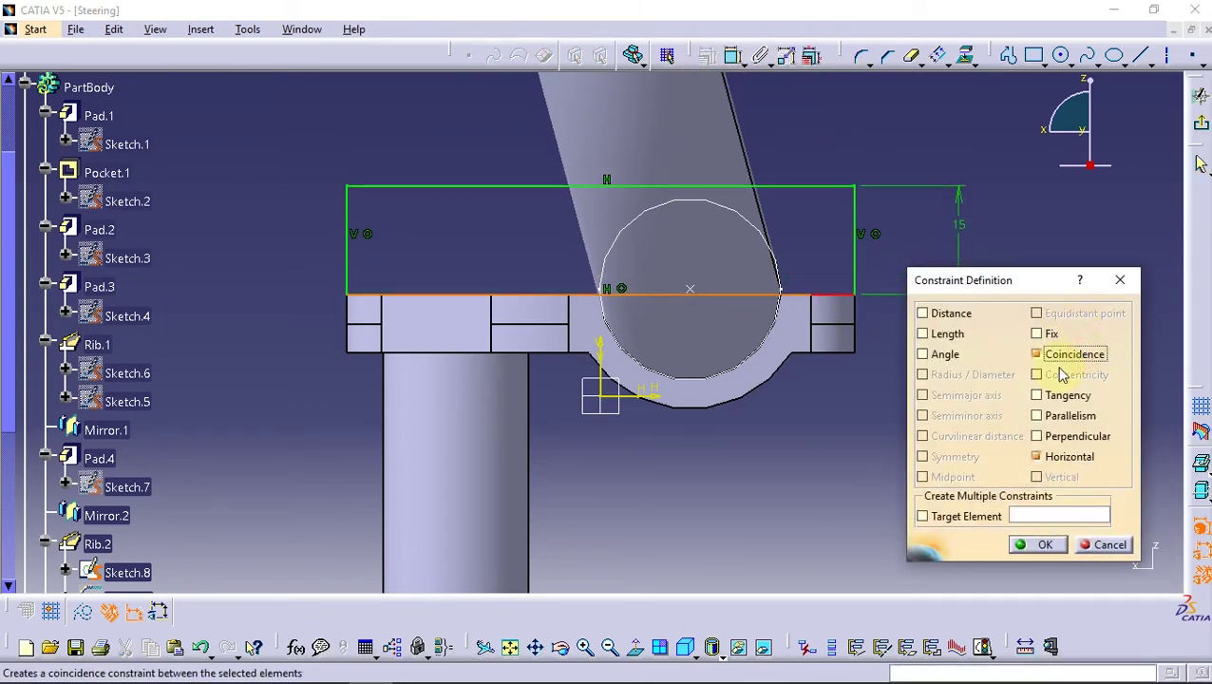
left_click(1044, 546)
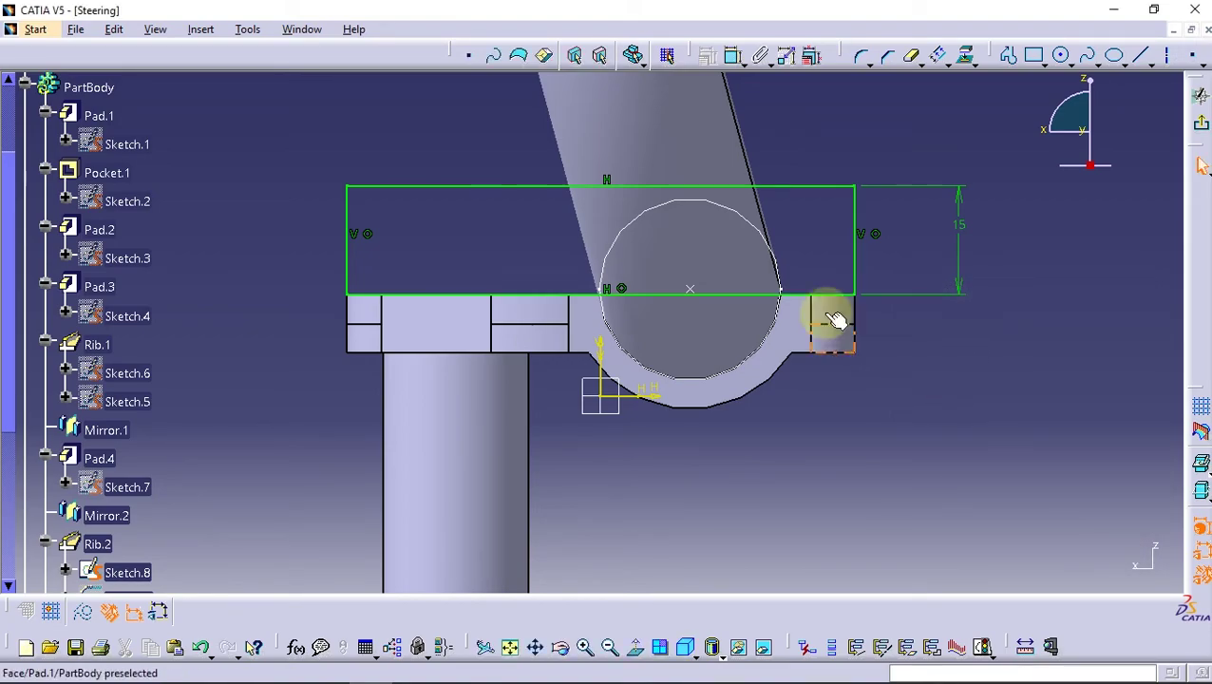
- Project the tube's circular edge, trim the bottom line inside the circle, and exit the sketch
left_click(729, 213)
left_click(968, 56)
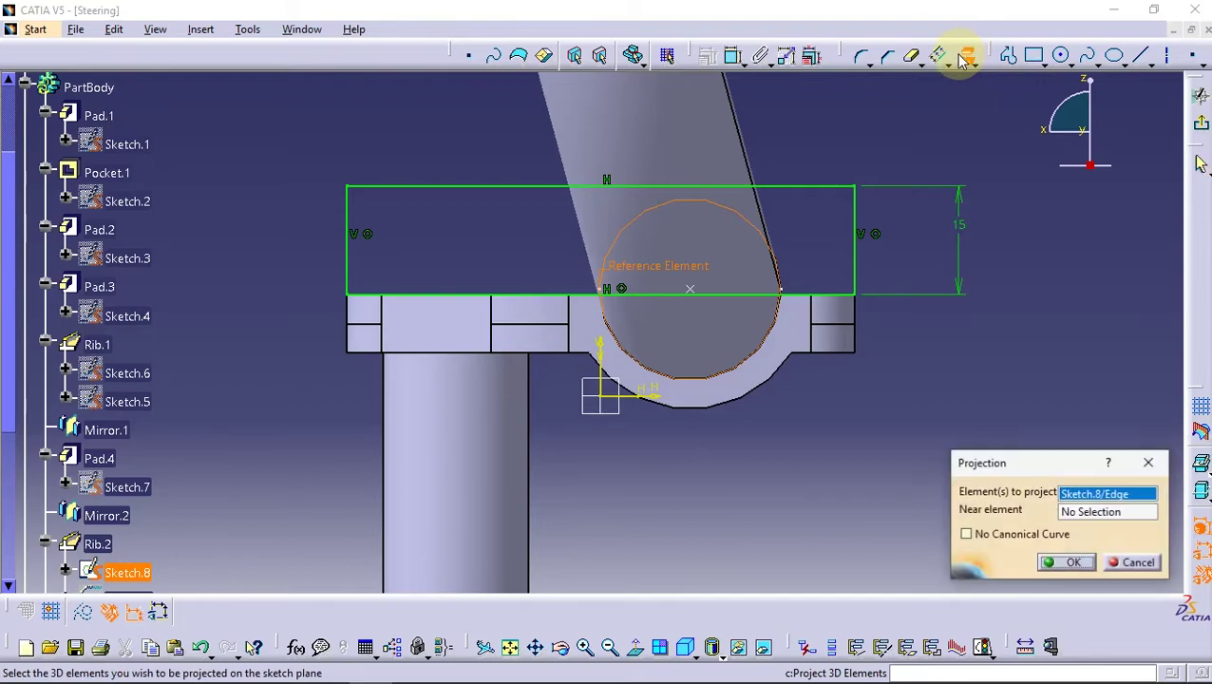
left_click(1072, 563)
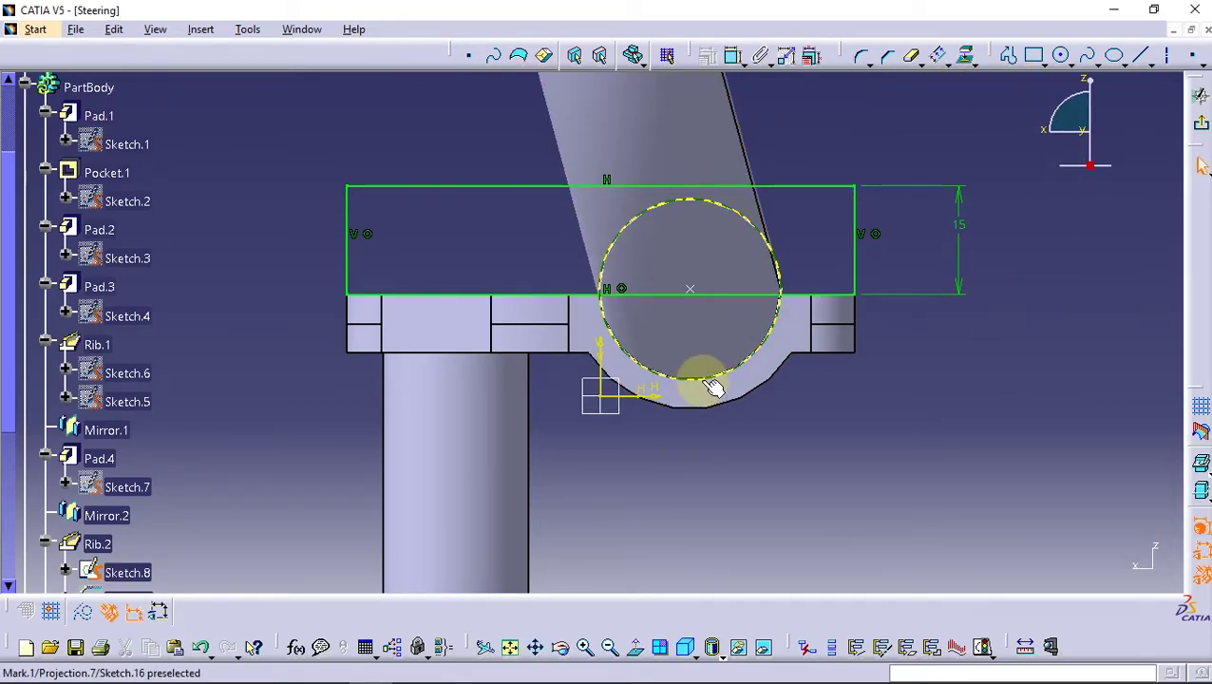
left_click(908, 104)
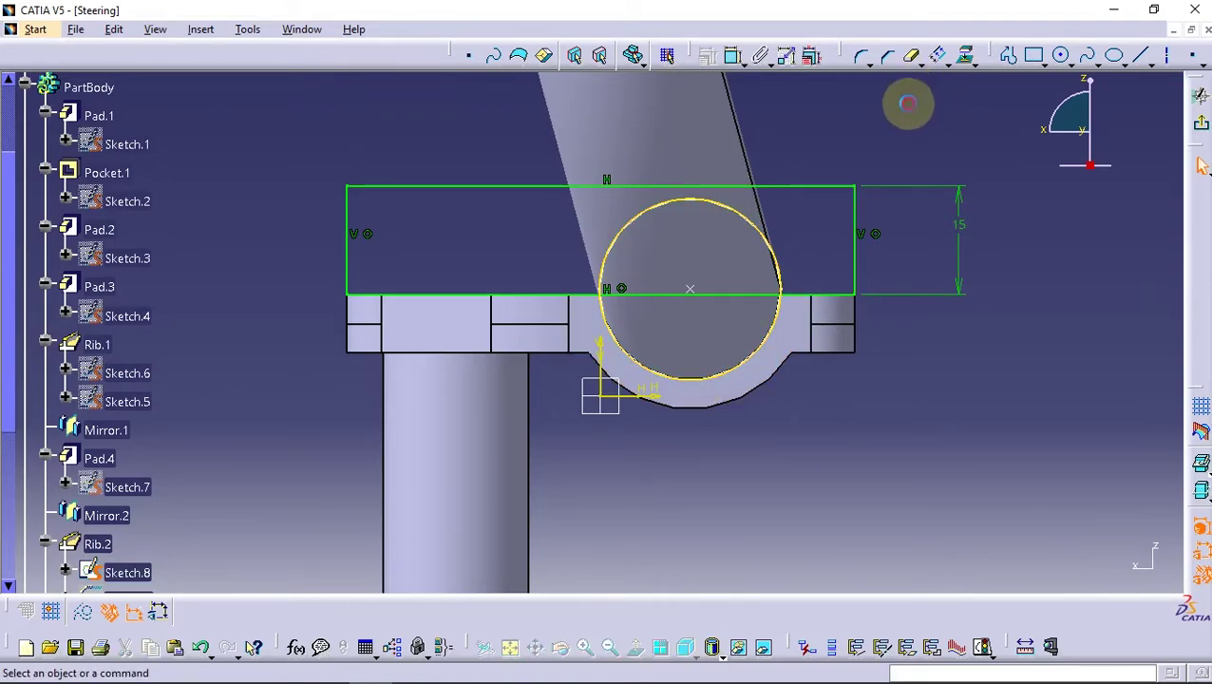
left_click(695, 378)
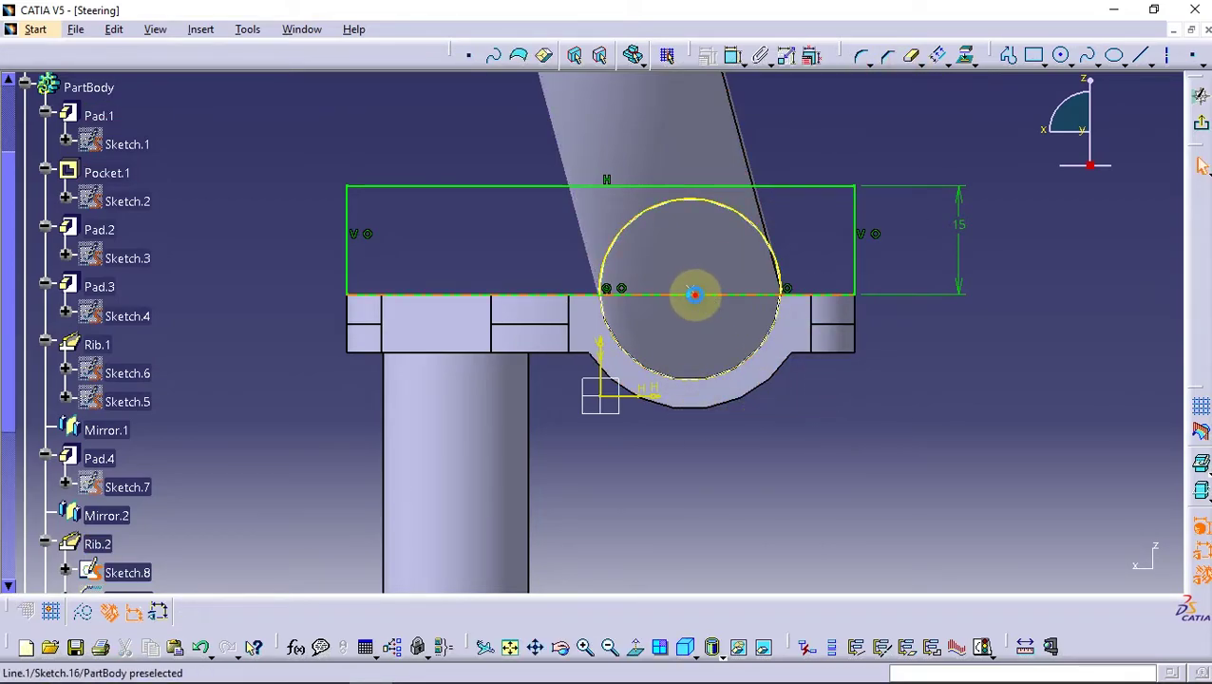
left_click(910, 55)
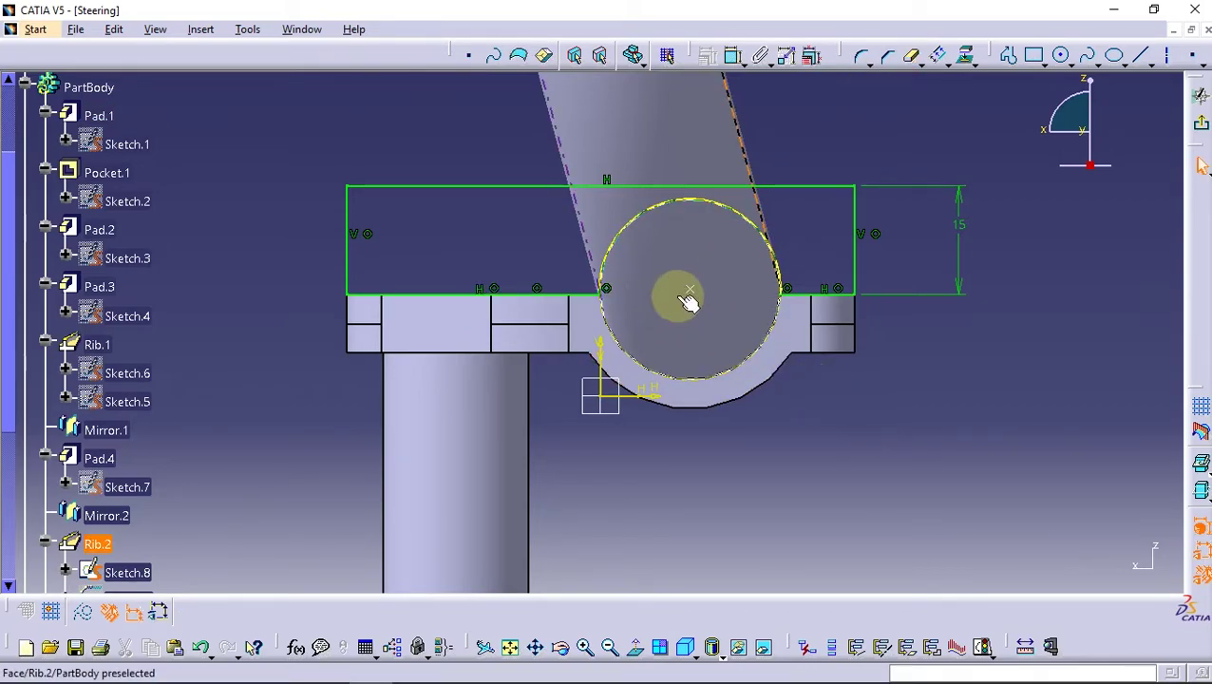
mouse_move(676, 295)
middle_mouse_down()
mouse_move(647, 274)
mouse_move(625, 306)
mouse_move(766, 278)
middle_mouse_up()
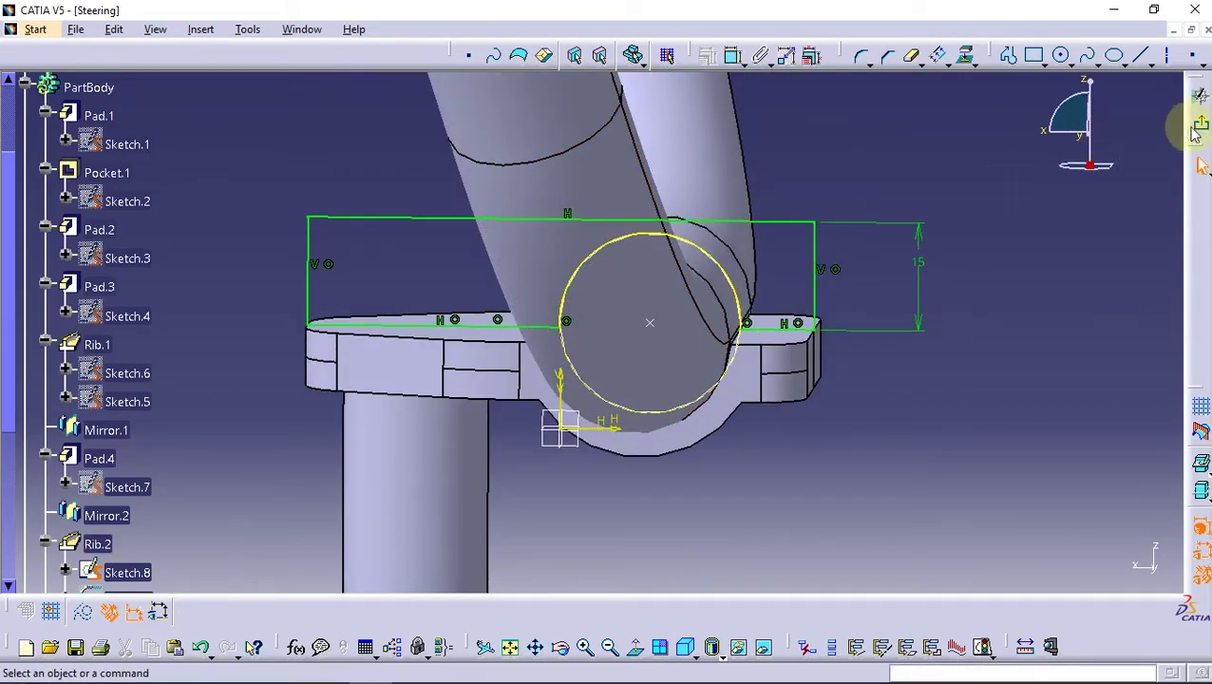
left_click(1202, 128)
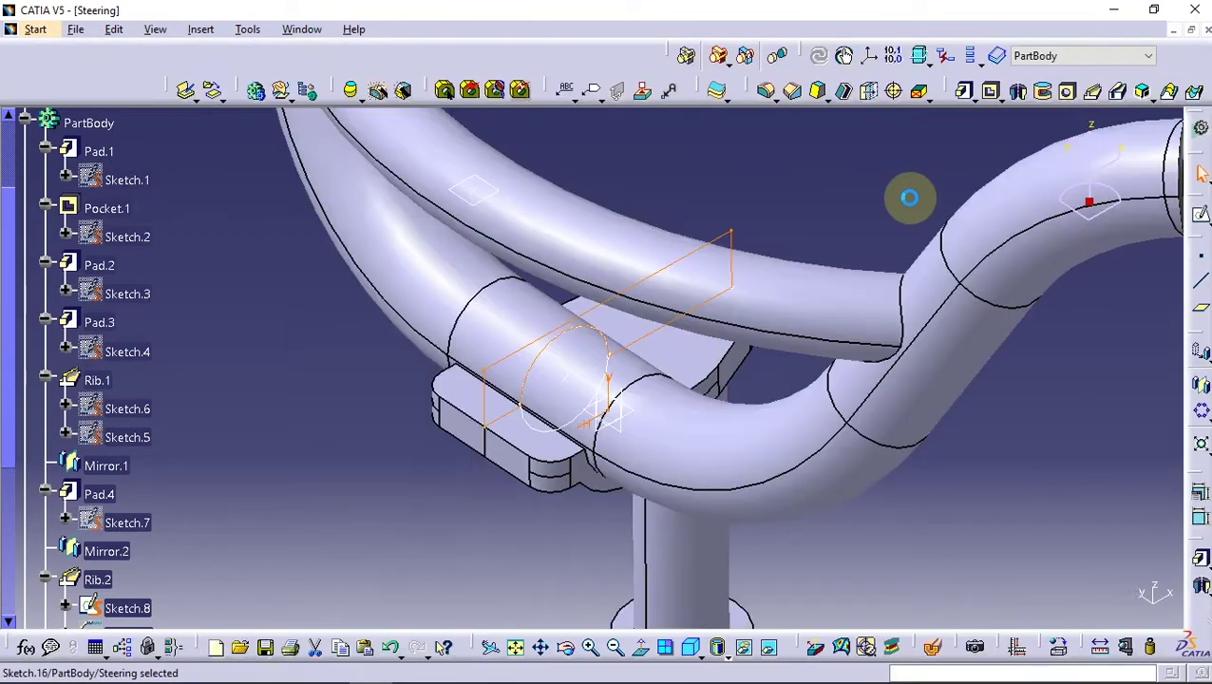
- Pad Sketch.16 to 20 mm with Mirrored extent ticked
mouse_move(509, 444)
middle_mouse_down()
mouse_move(555, 392)
mouse_move(608, 361)
middle_mouse_up()
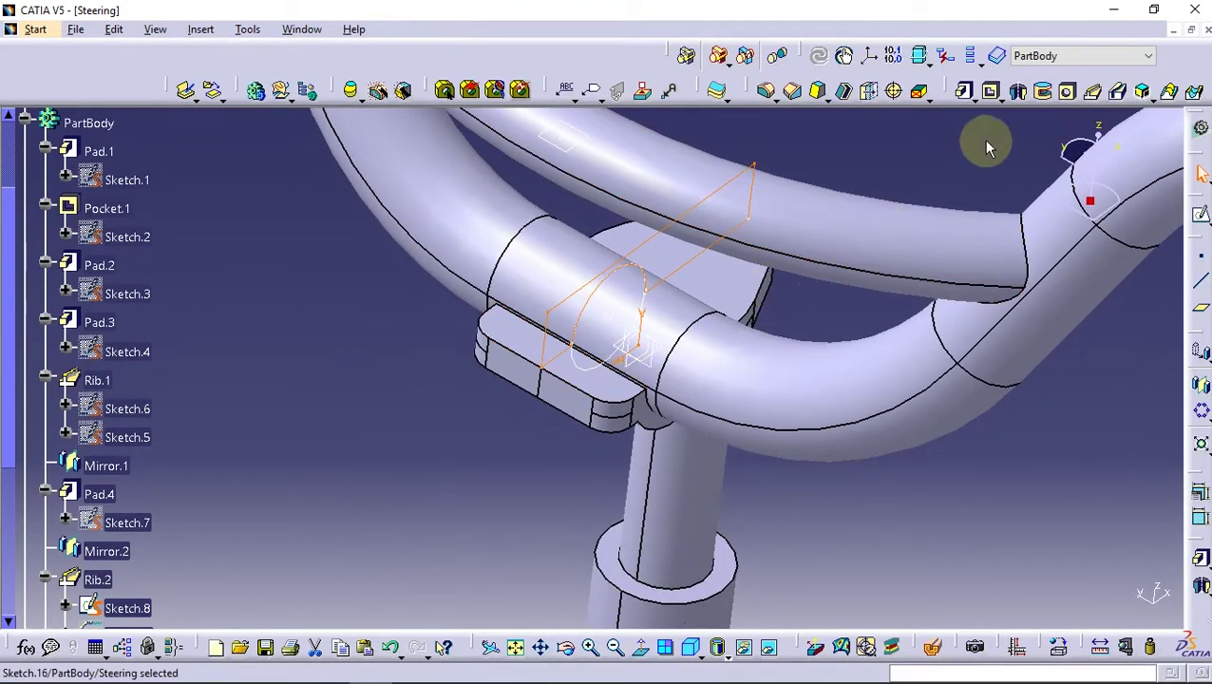
left_click(965, 90)
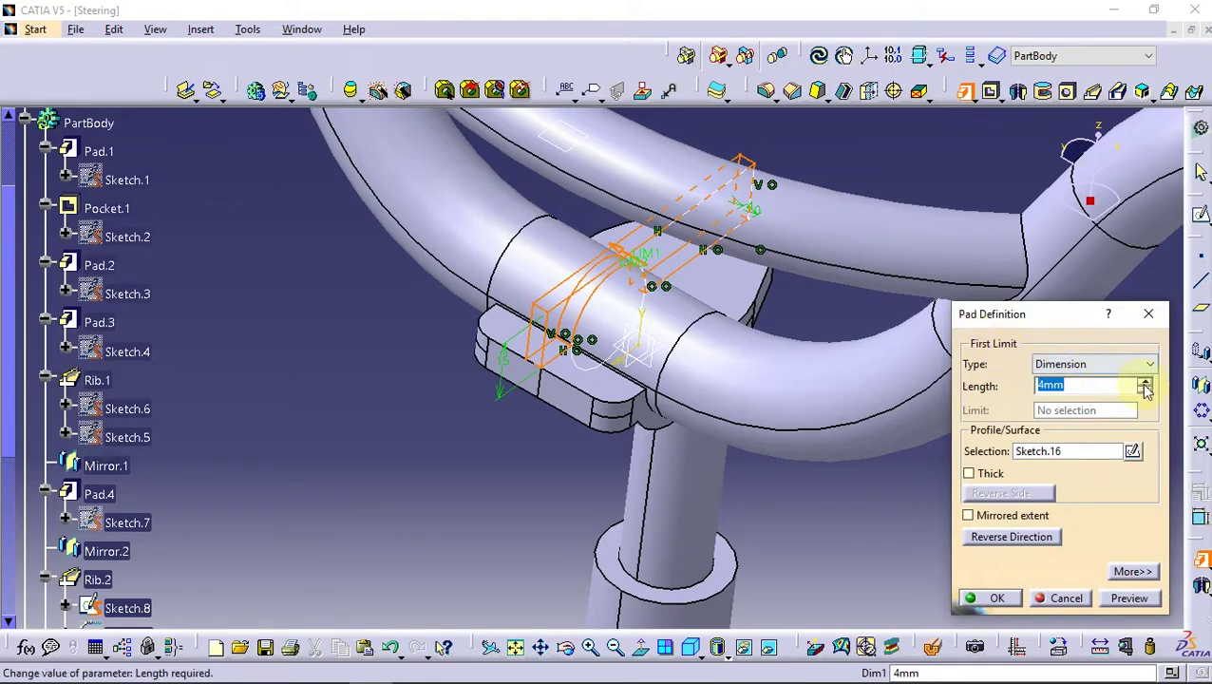
left_click(1146, 382)
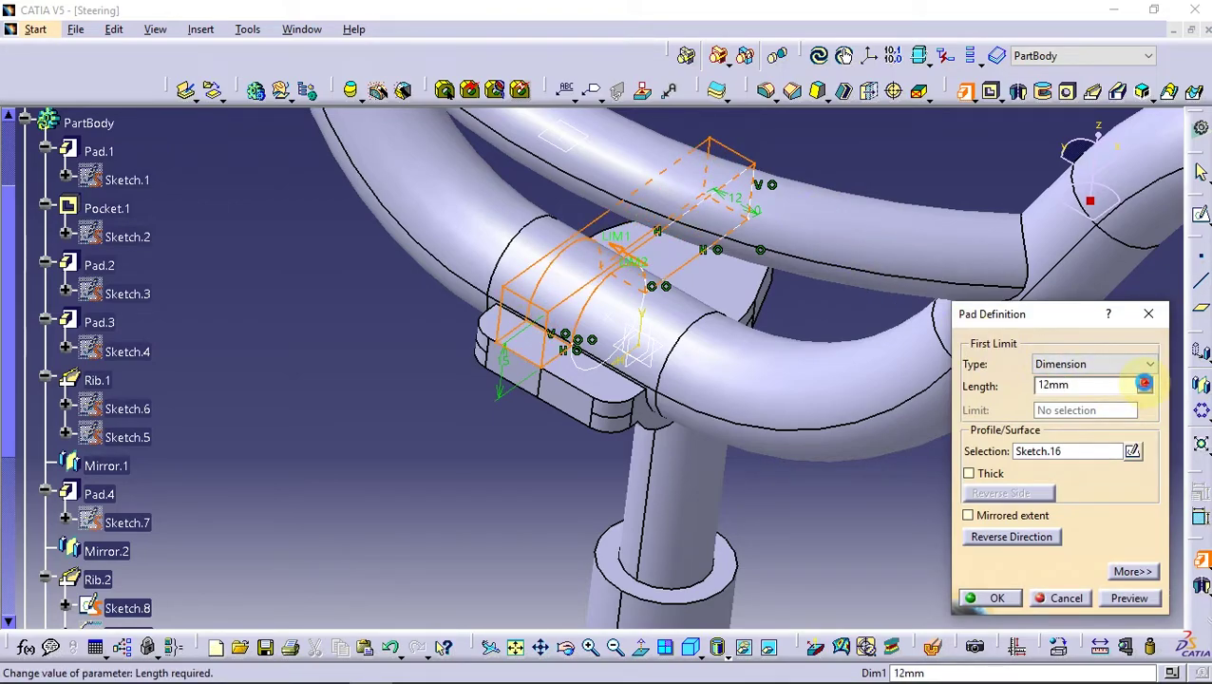
left_click(1146, 382)
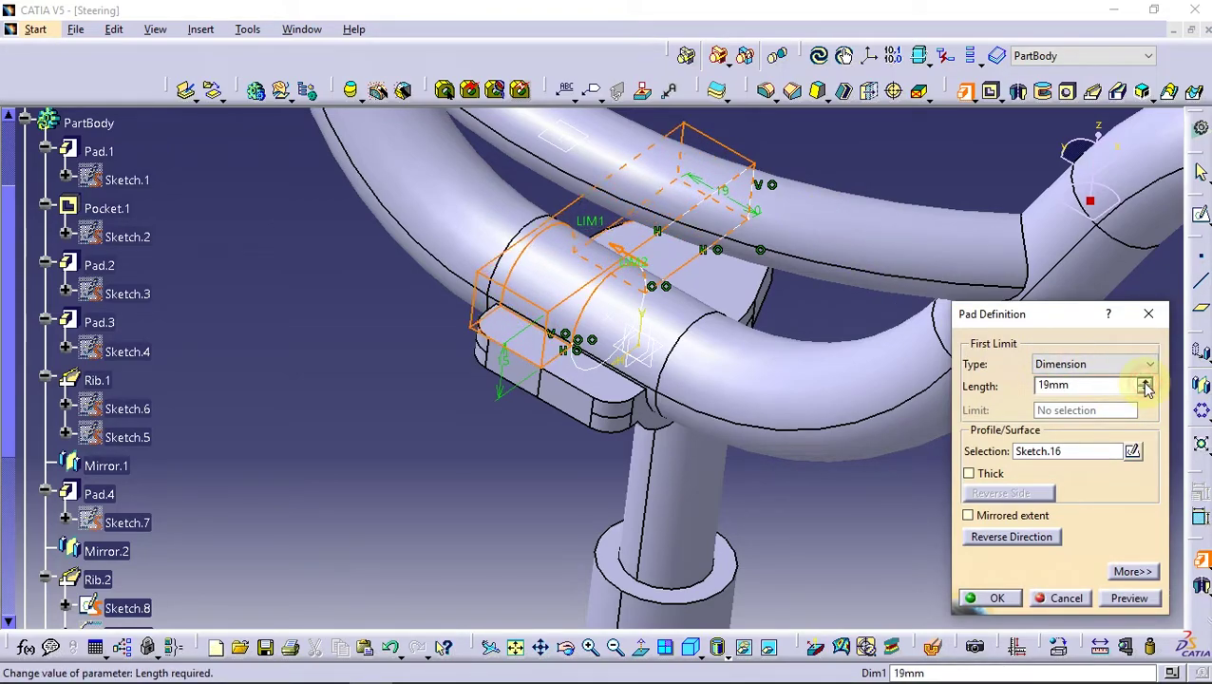
left_click(1144, 382)
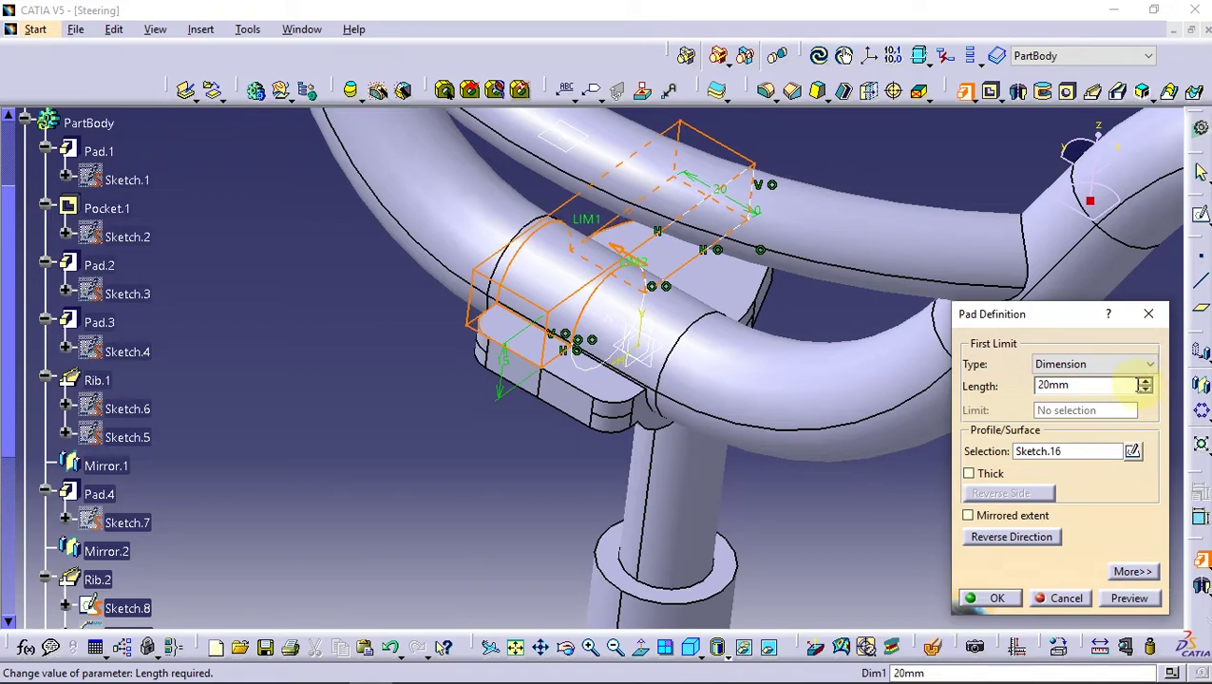
left_click(1000, 514)
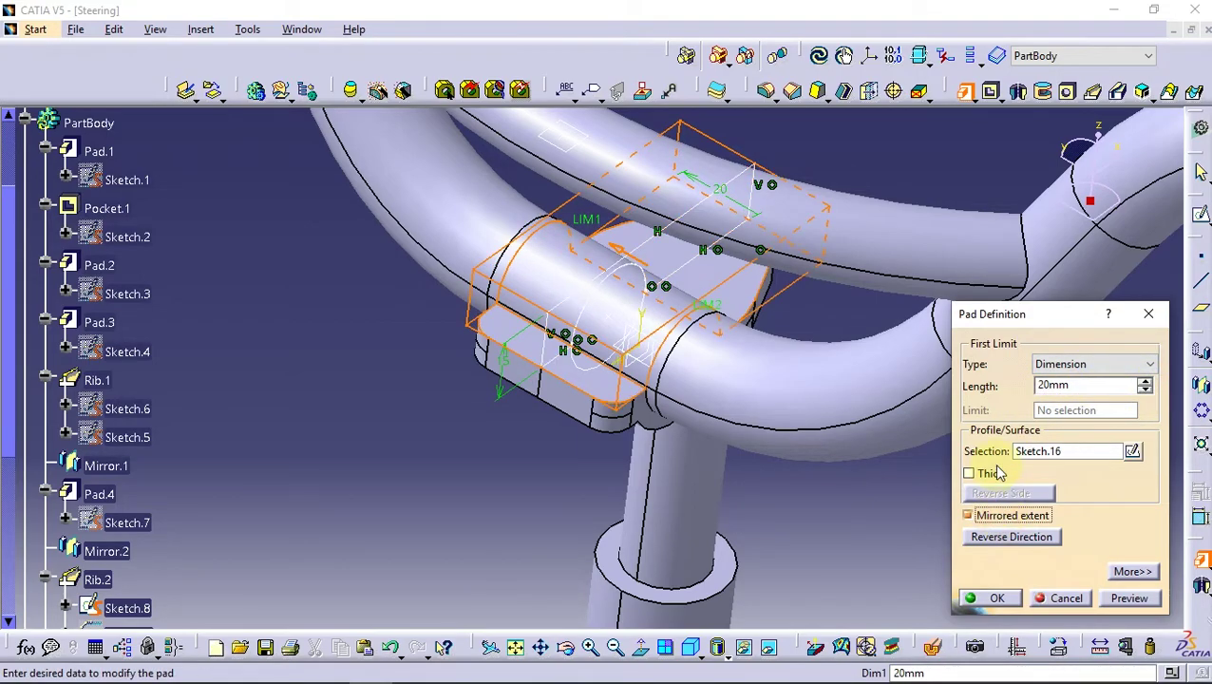
left_click(997, 601)
mouse_move(676, 492)
middle_mouse_down()
mouse_move(674, 434)
mouse_move(628, 419)
mouse_move(850, 425)
mouse_move(736, 508)
mouse_move(840, 330)
middle_mouse_up()
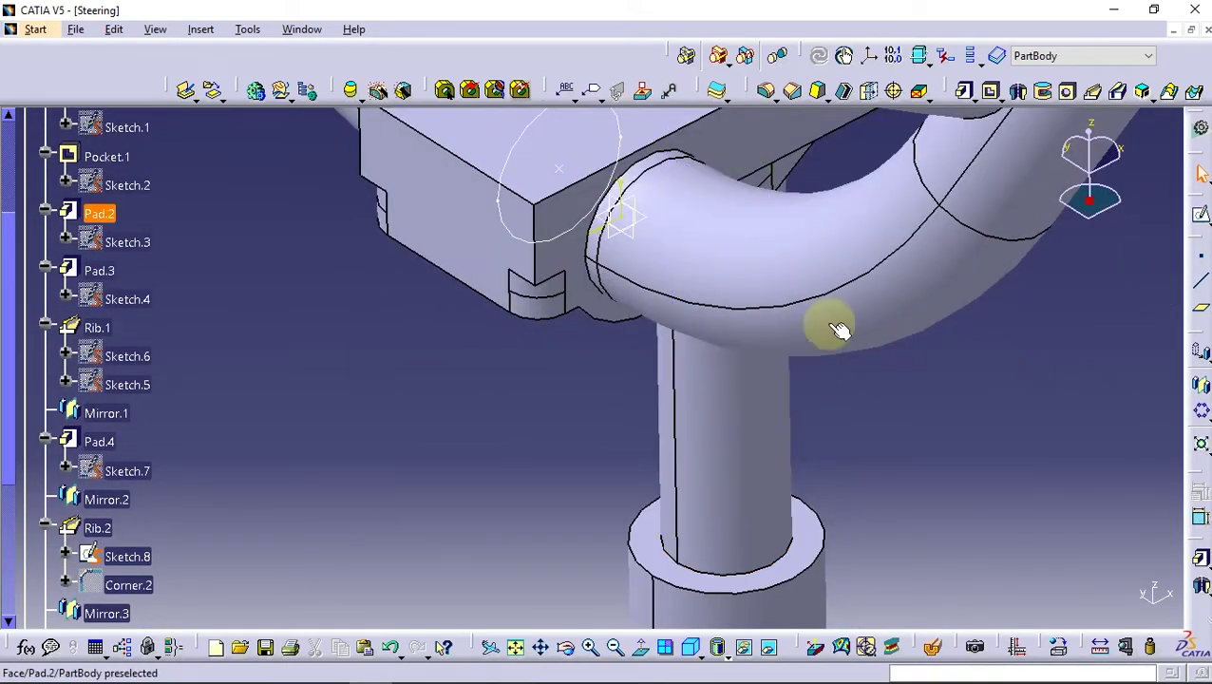
- Fillet the block's two opposite vertical corner edges at 6 mm radius
left_click(768, 93)
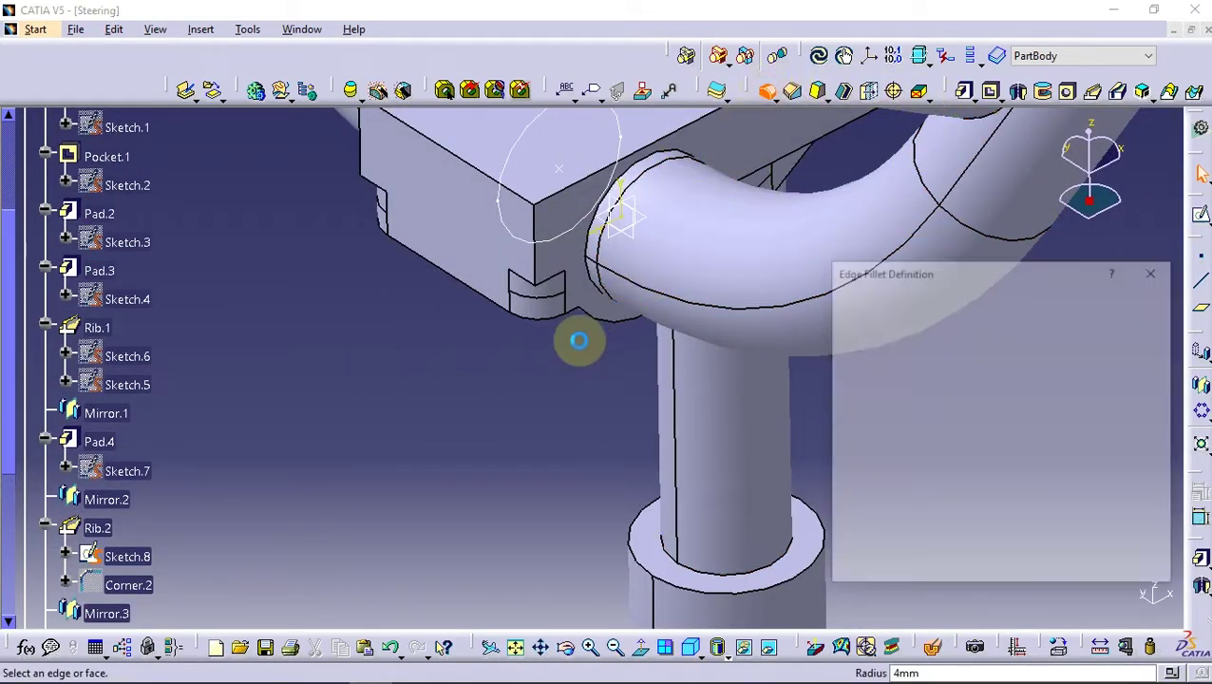
middle_click_drag(500, 451, 501, 436)
left_click(609, 288)
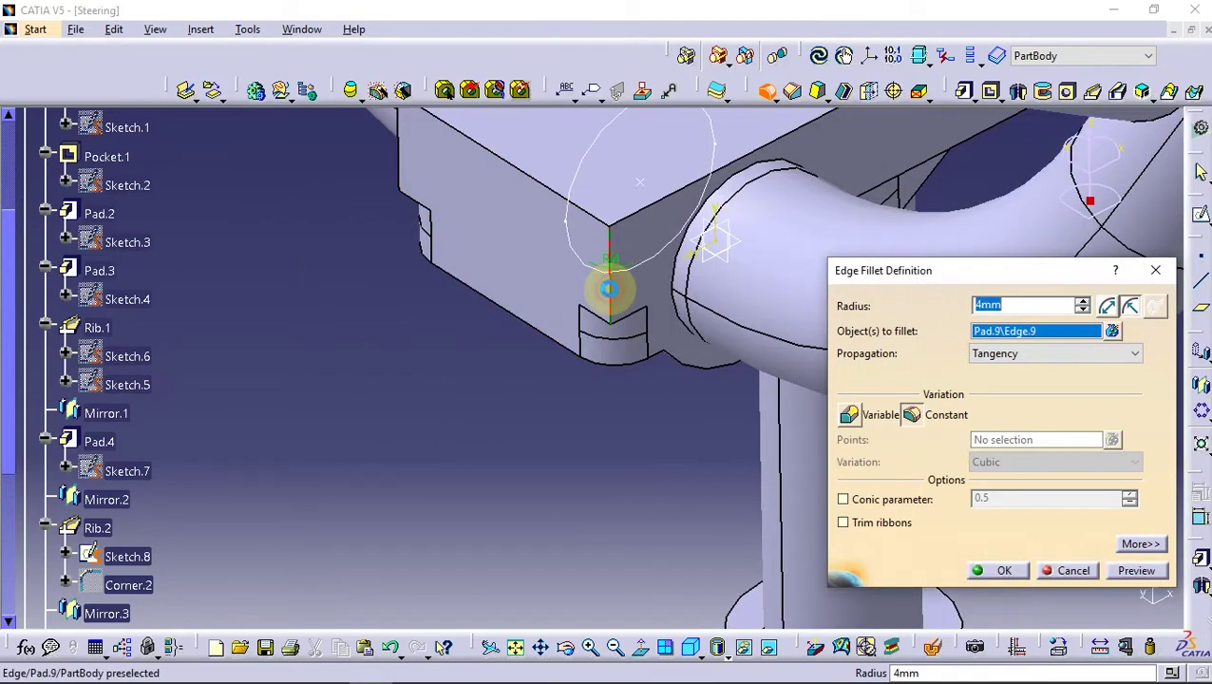
left_click(1084, 303)
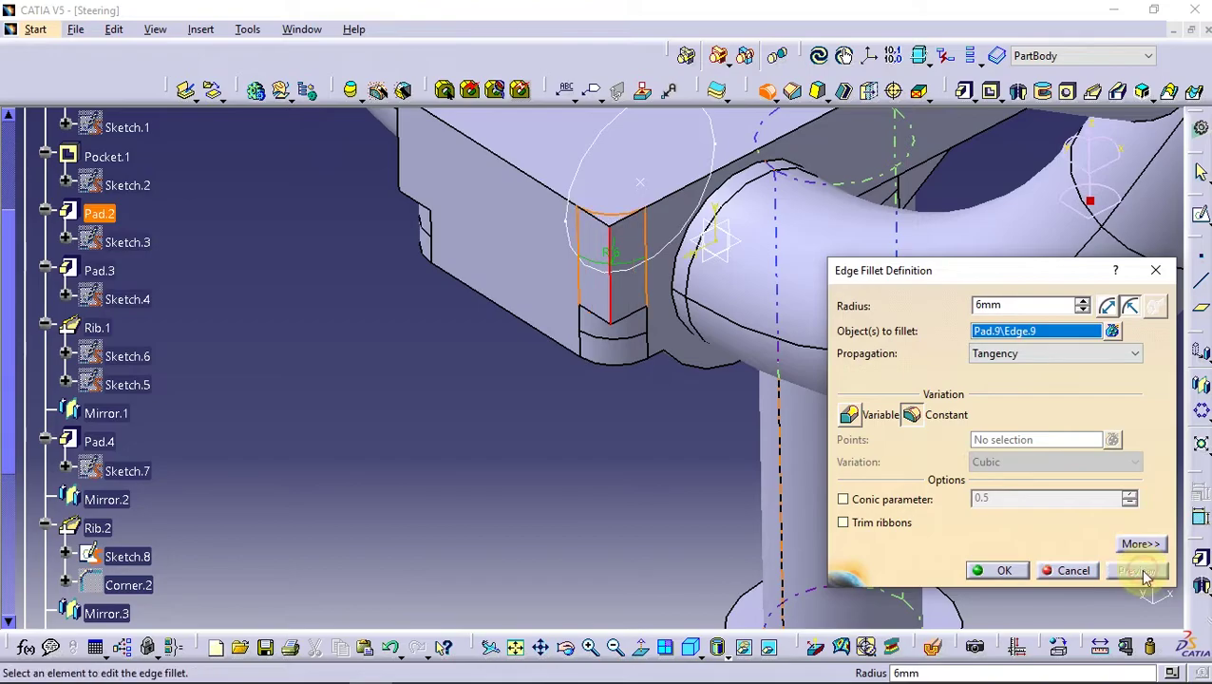
mouse_move(351, 334)
middle_mouse_down()
mouse_move(405, 397)
mouse_move(618, 304)
mouse_move(419, 427)
mouse_move(279, 400)
mouse_move(784, 343)
mouse_move(472, 372)
middle_mouse_up()
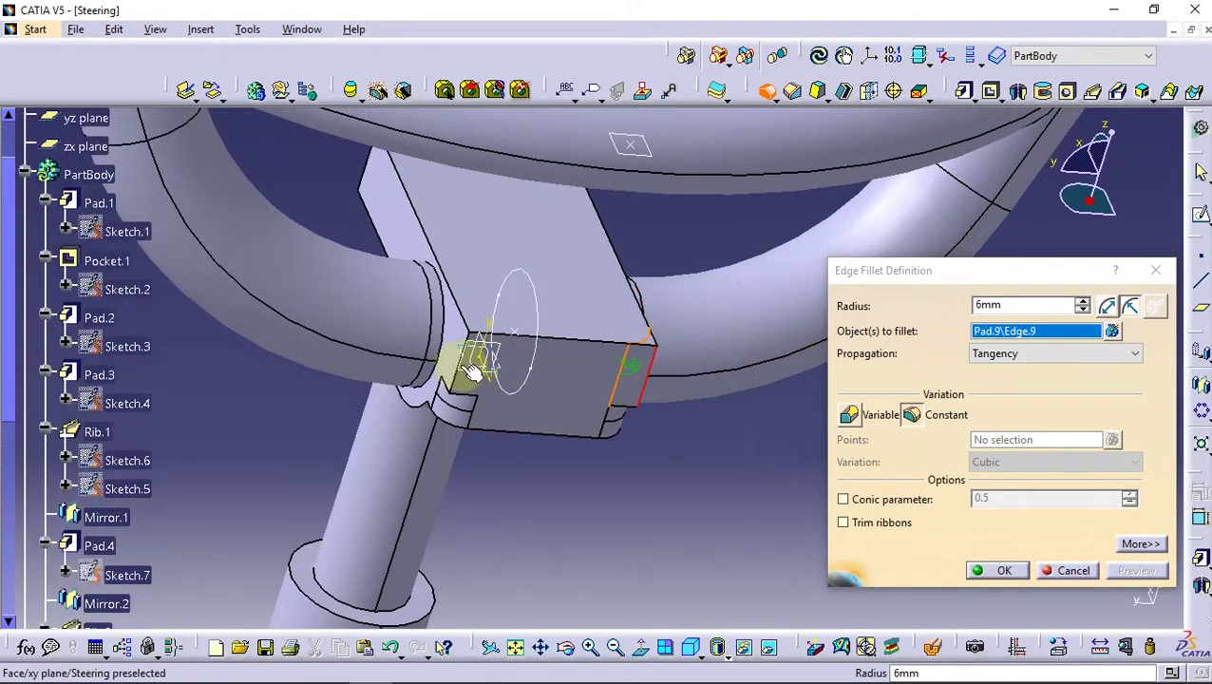
left_click(463, 388)
left_click(998, 572)
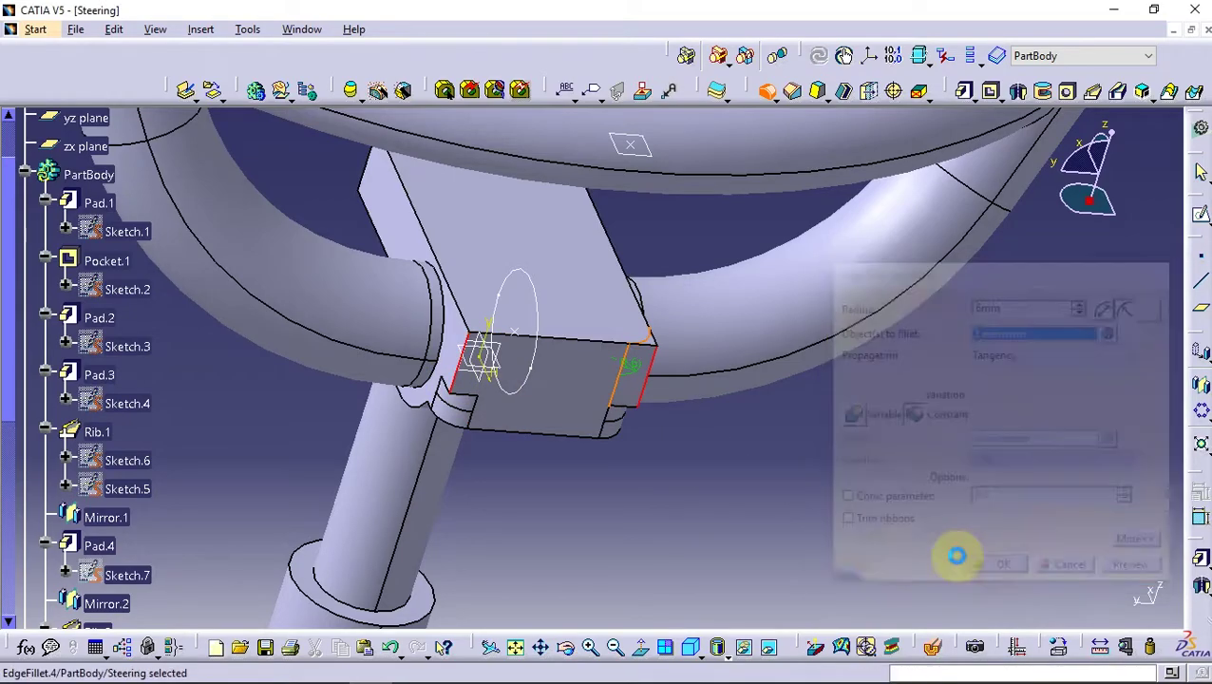
mouse_move(765, 449)
middle_mouse_down()
mouse_move(656, 396)
mouse_move(1007, 419)
mouse_move(552, 330)
mouse_move(435, 379)
mouse_move(615, 379)
mouse_move(403, 376)
mouse_move(971, 504)
mouse_move(905, 349)
mouse_move(899, 419)
mouse_move(855, 325)
mouse_move(910, 441)
mouse_move(947, 364)
mouse_move(712, 495)
mouse_move(782, 543)
mouse_move(768, 353)
middle_mouse_up()
- Sketch on the clamp block face and project the block's face outlines into it
left_click(758, 325)
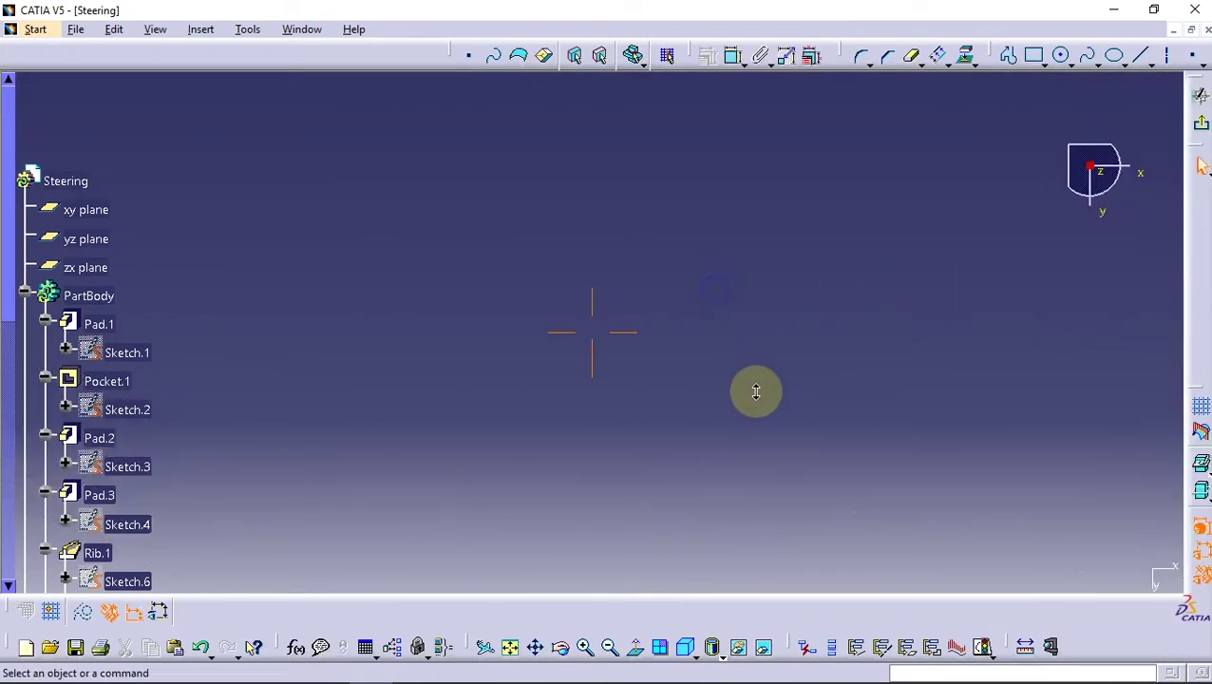
mouse_move(756, 392)
middle_mouse_down()
mouse_move(765, 433)
mouse_move(736, 185)
mouse_move(740, 314)
mouse_move(758, 219)
mouse_move(649, 365)
mouse_move(656, 313)
mouse_move(663, 325)
middle_mouse_up()
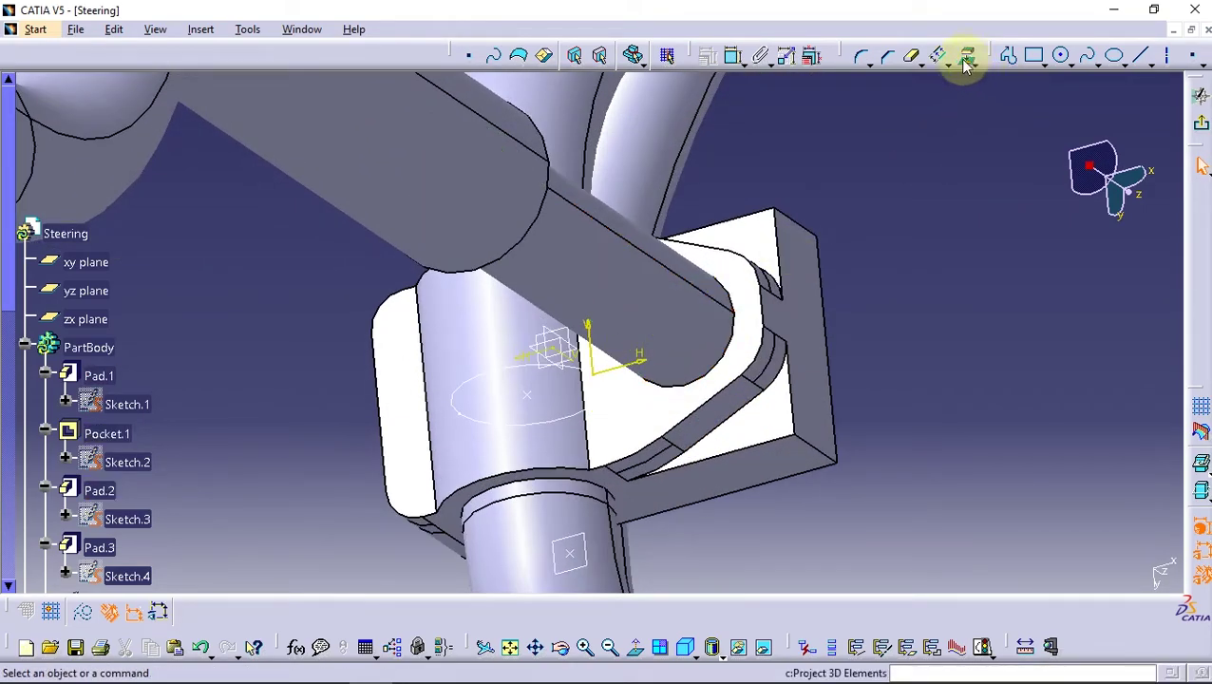
left_click(969, 57)
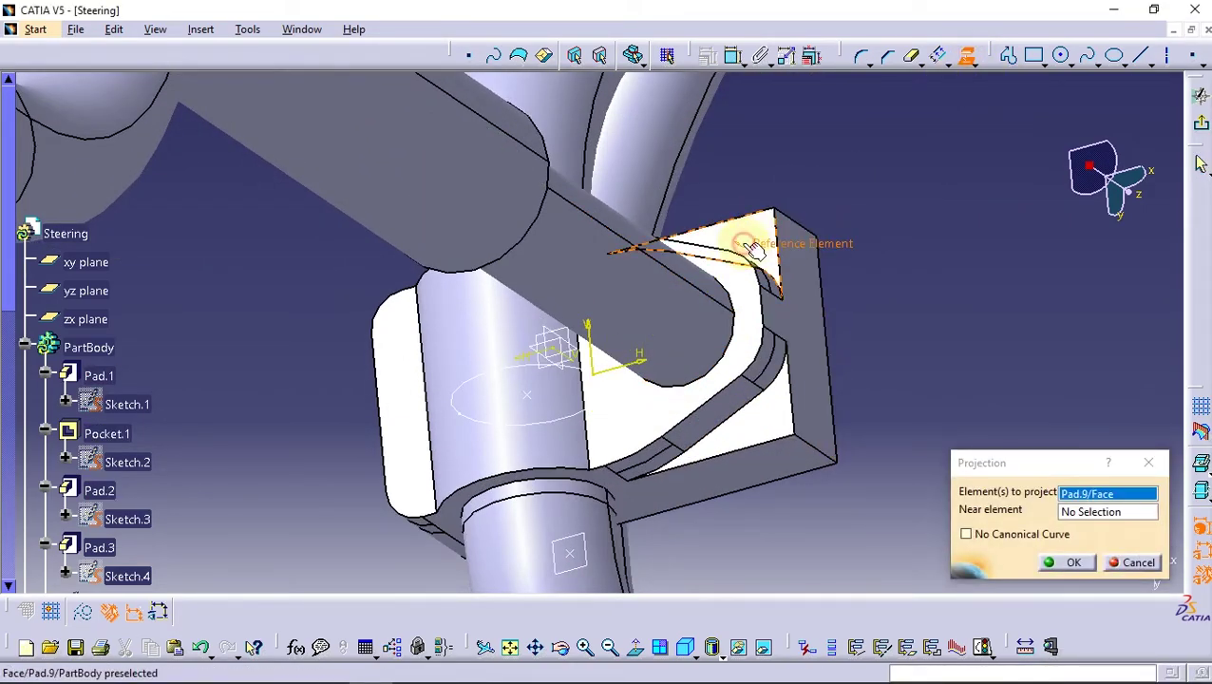
left_click(1064, 562)
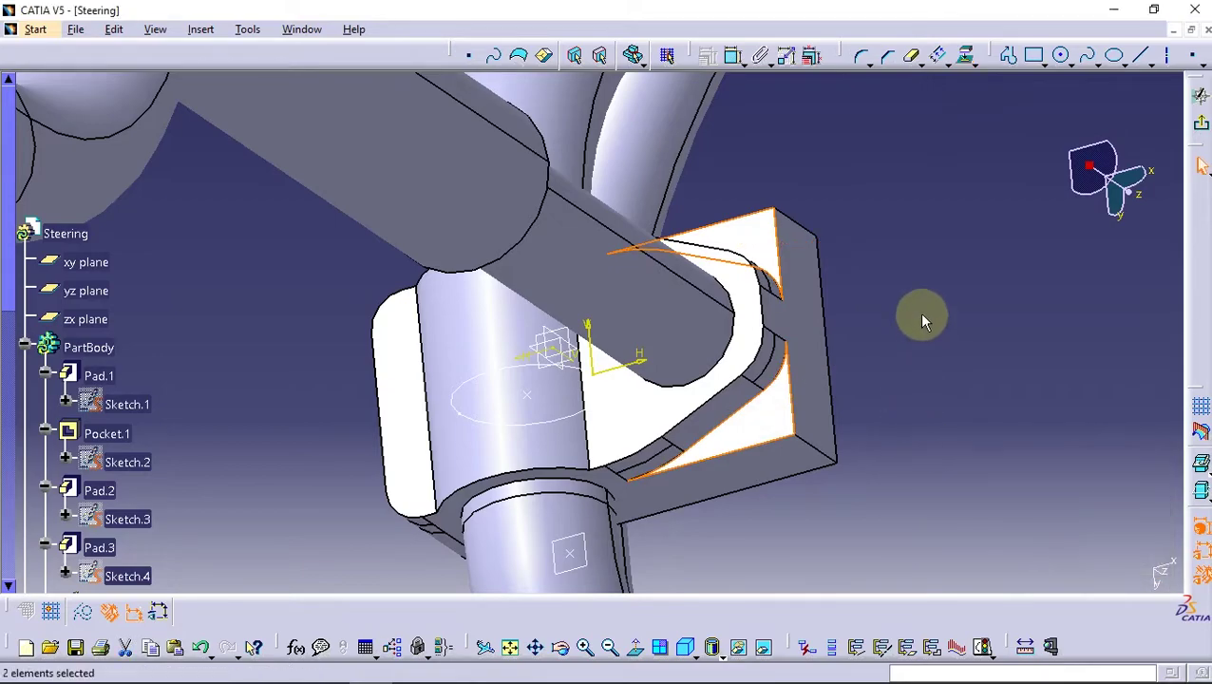
- Exit the sketch, fit the model in view, and pocket Sketch.17 20 mm deep
double_click(955, 231)
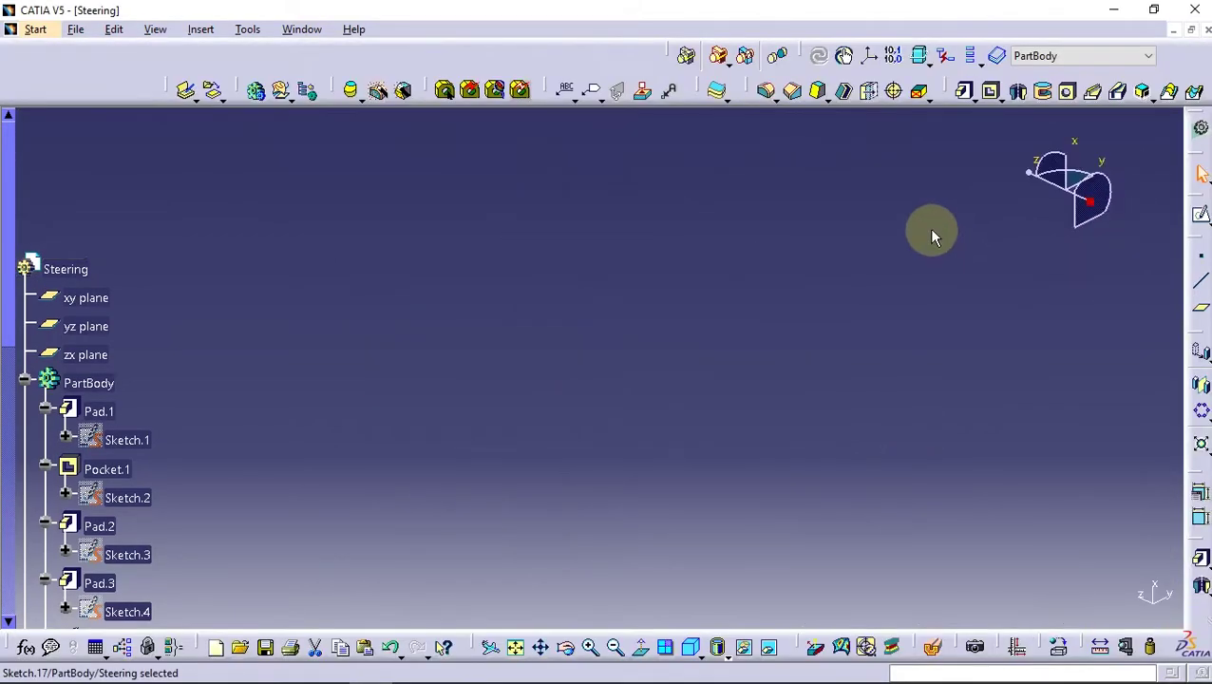
left_click(518, 647)
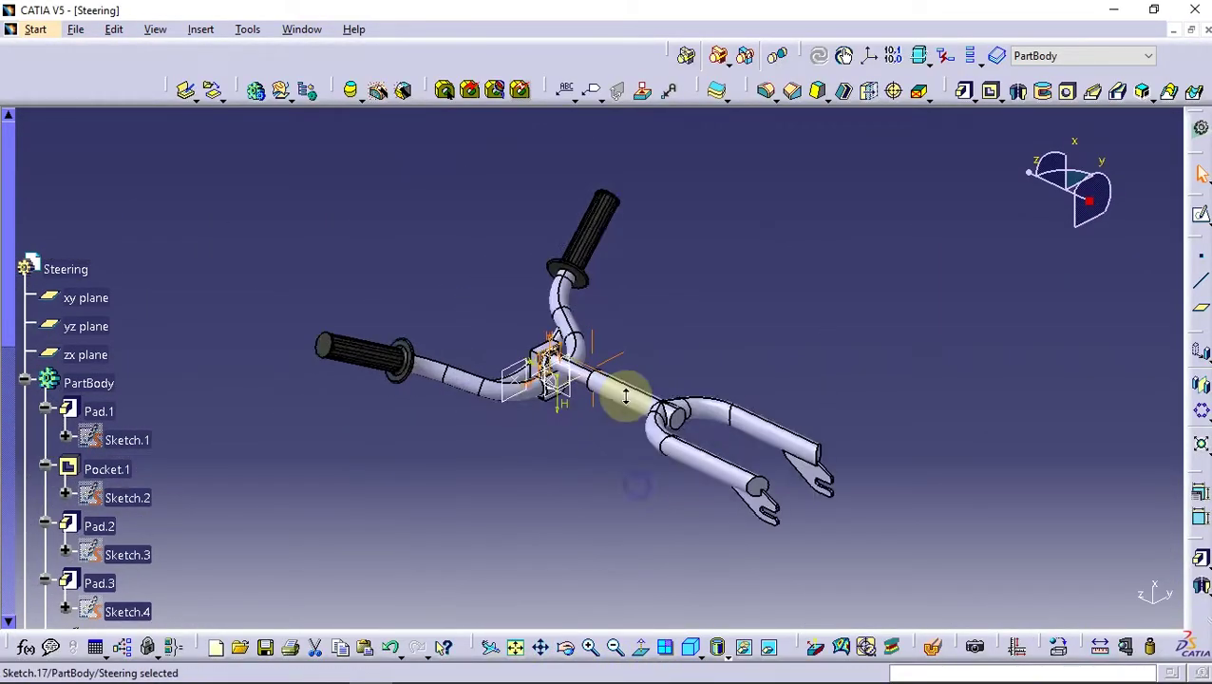
mouse_move(687, 438)
middle_mouse_down()
mouse_move(660, 425)
mouse_move(665, 394)
middle_mouse_up()
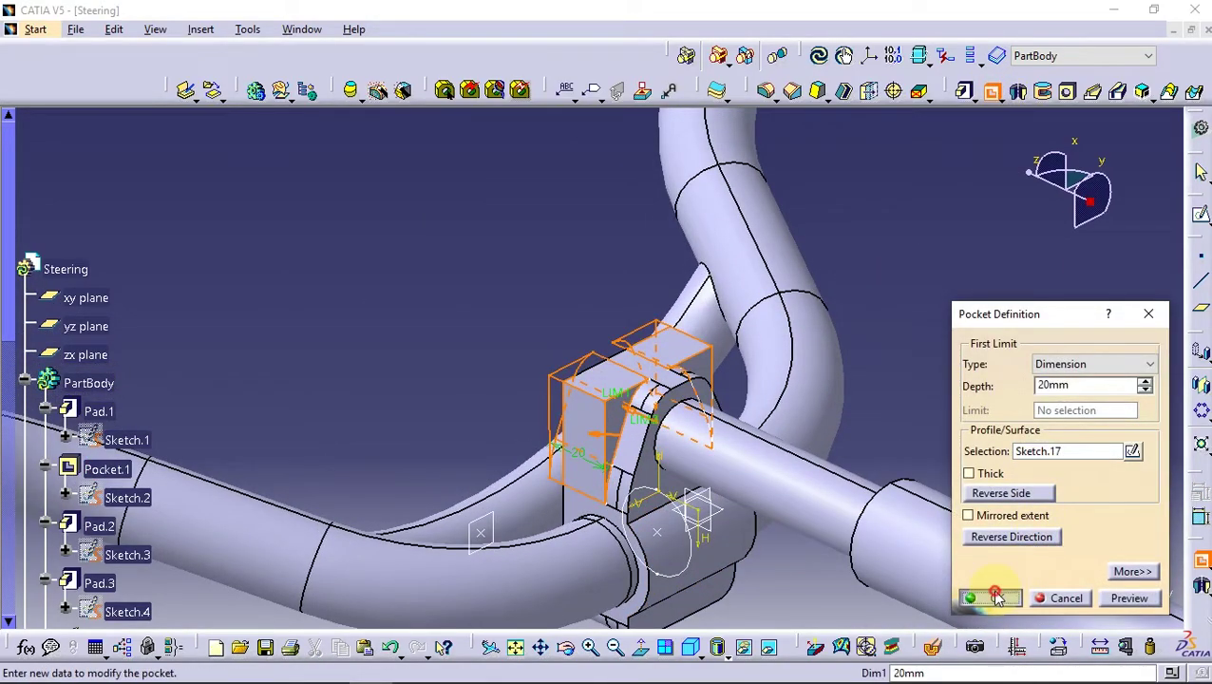
left_click(996, 595)
mouse_move(590, 327)
middle_mouse_down()
mouse_move(752, 353)
mouse_move(860, 297)
mouse_move(333, 365)
mouse_move(622, 252)
mouse_move(803, 263)
mouse_move(731, 310)
mouse_move(650, 297)
mouse_move(623, 454)
mouse_move(579, 463)
mouse_move(542, 335)
mouse_move(549, 360)
mouse_move(593, 355)
middle_mouse_up()
- Draw a hexagon around the shaft hole and dimension it 40 mm across flats
scroll(291, 421, "down", 3)
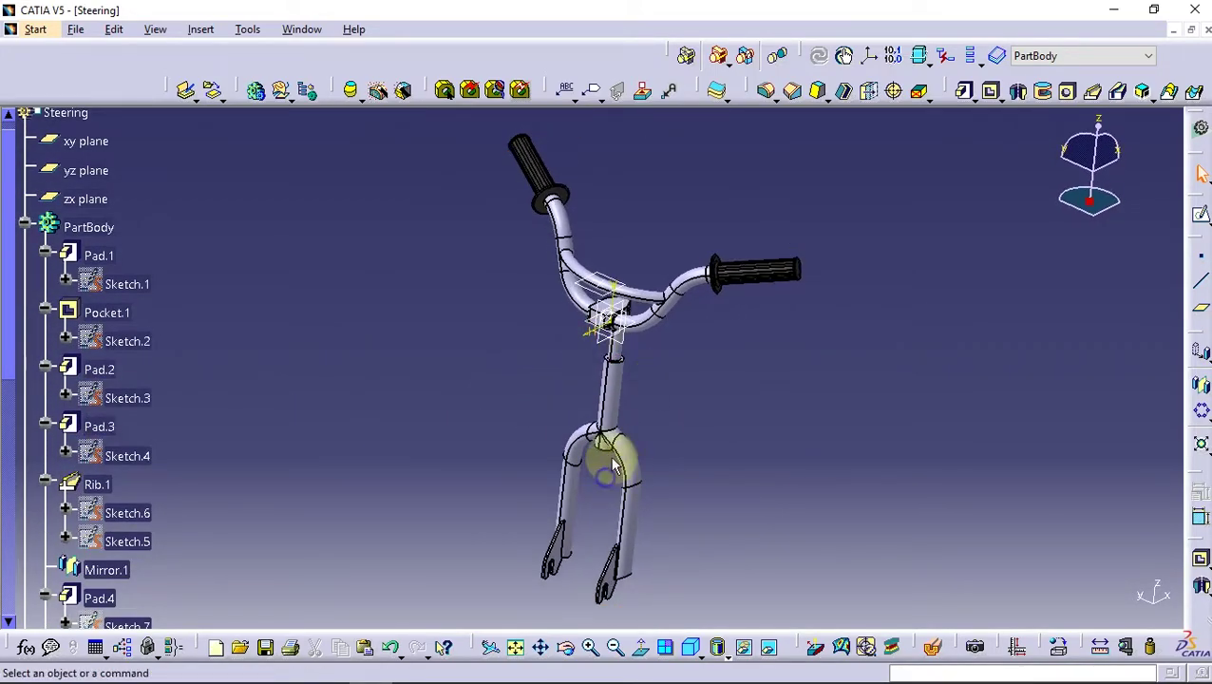
middle_click_drag(613, 465, 779, 413, "ctrl")
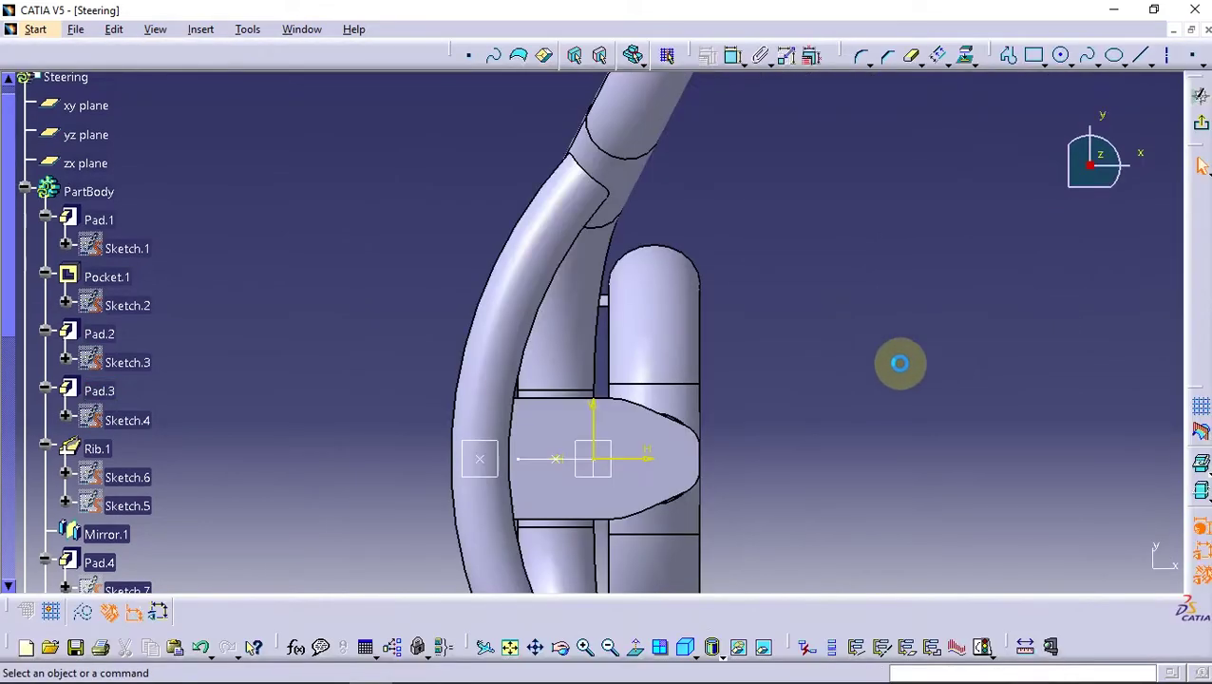
middle_click_drag(730, 359, 836, 313)
left_click(1045, 61)
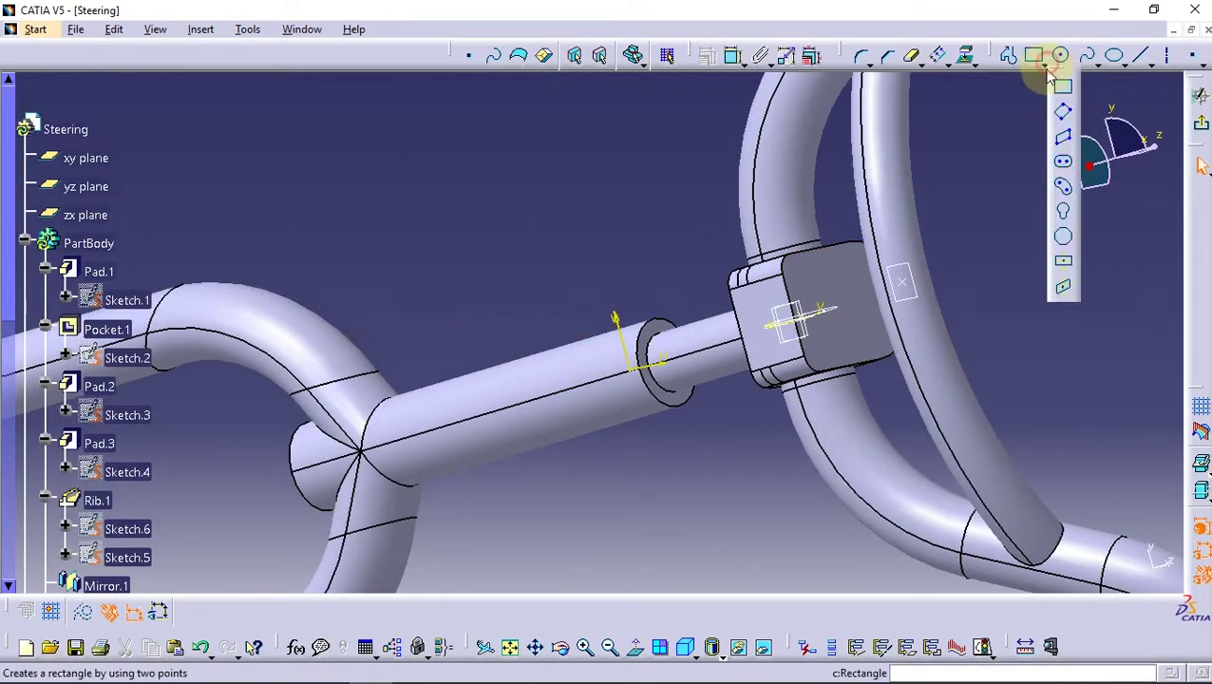
left_click(665, 359)
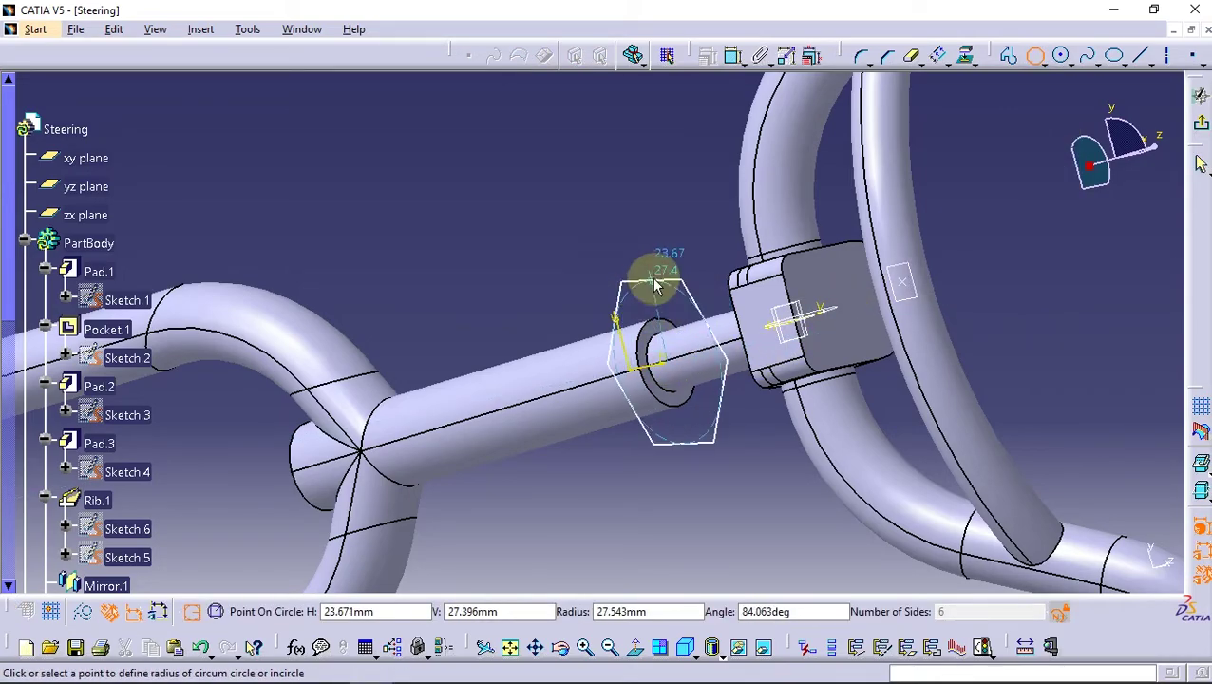
left_click(649, 264)
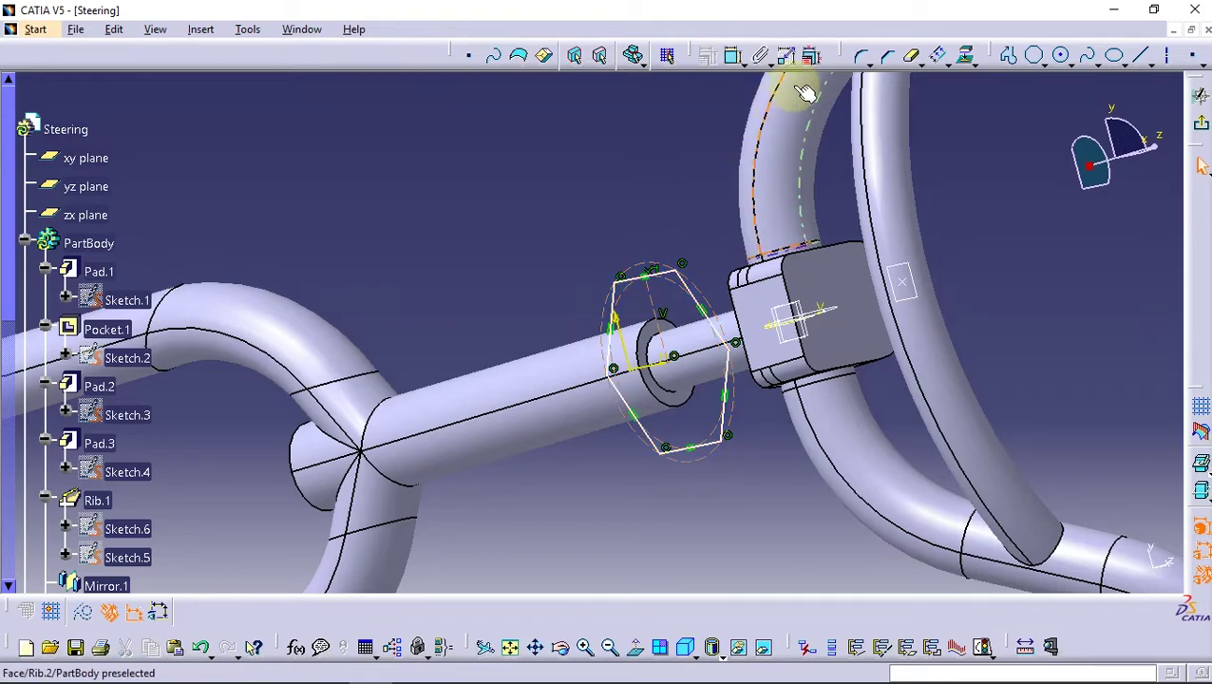
left_click(730, 59)
left_click(688, 445)
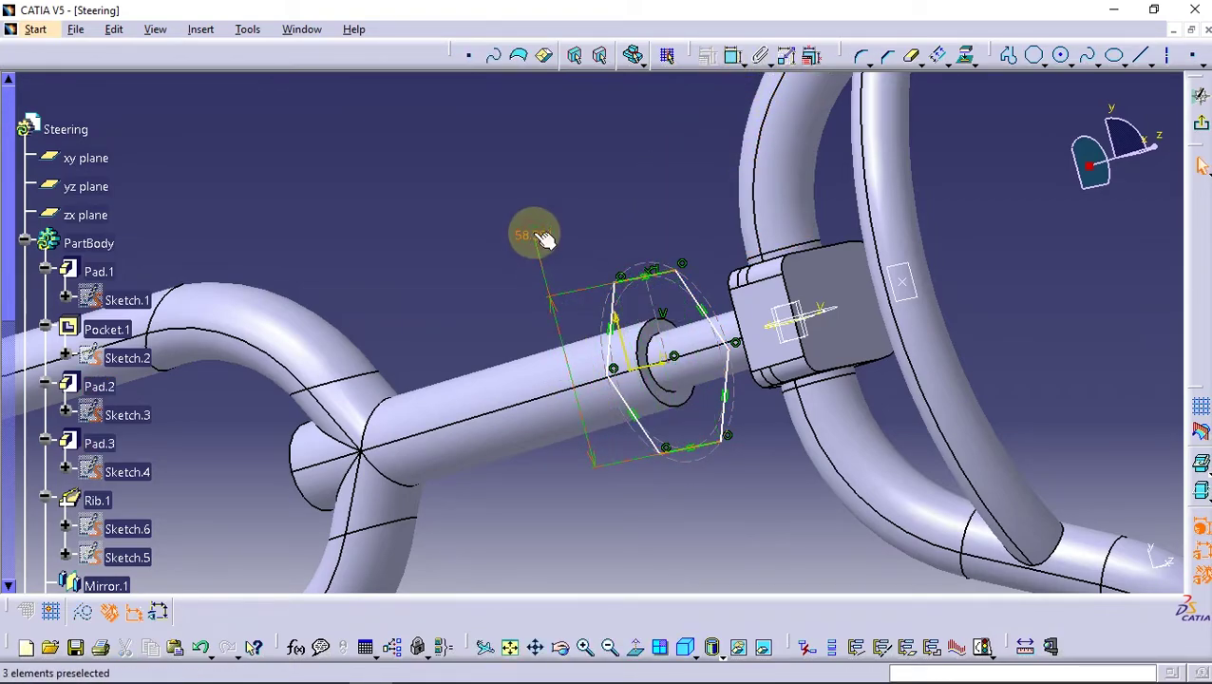
double_click(541, 238)
key("Return")
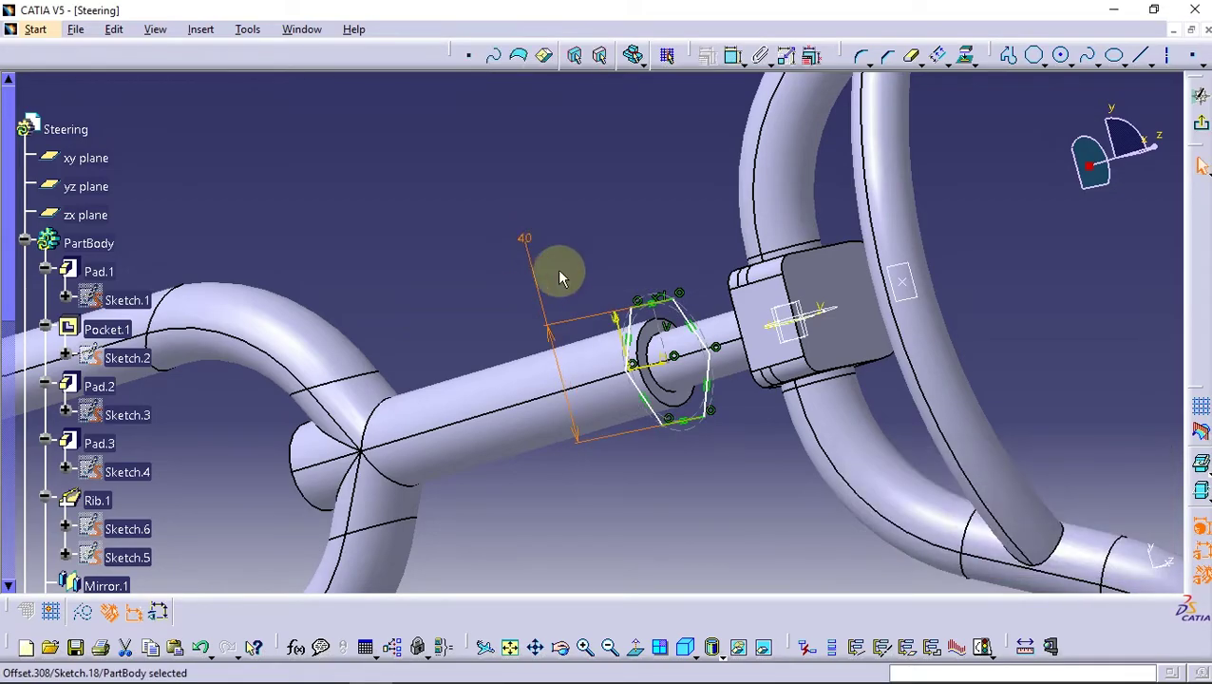
- Add a coincidence constraint between the chosen hexagon and hole elements
mouse_move(557, 268)
middle_mouse_down()
mouse_move(690, 360)
mouse_move(642, 387)
mouse_move(684, 397)
mouse_move(703, 346)
middle_mouse_up()
mouse_move(874, 315)
middle_mouse_down()
mouse_move(784, 352)
mouse_move(912, 379)
mouse_move(890, 371)
middle_mouse_up()
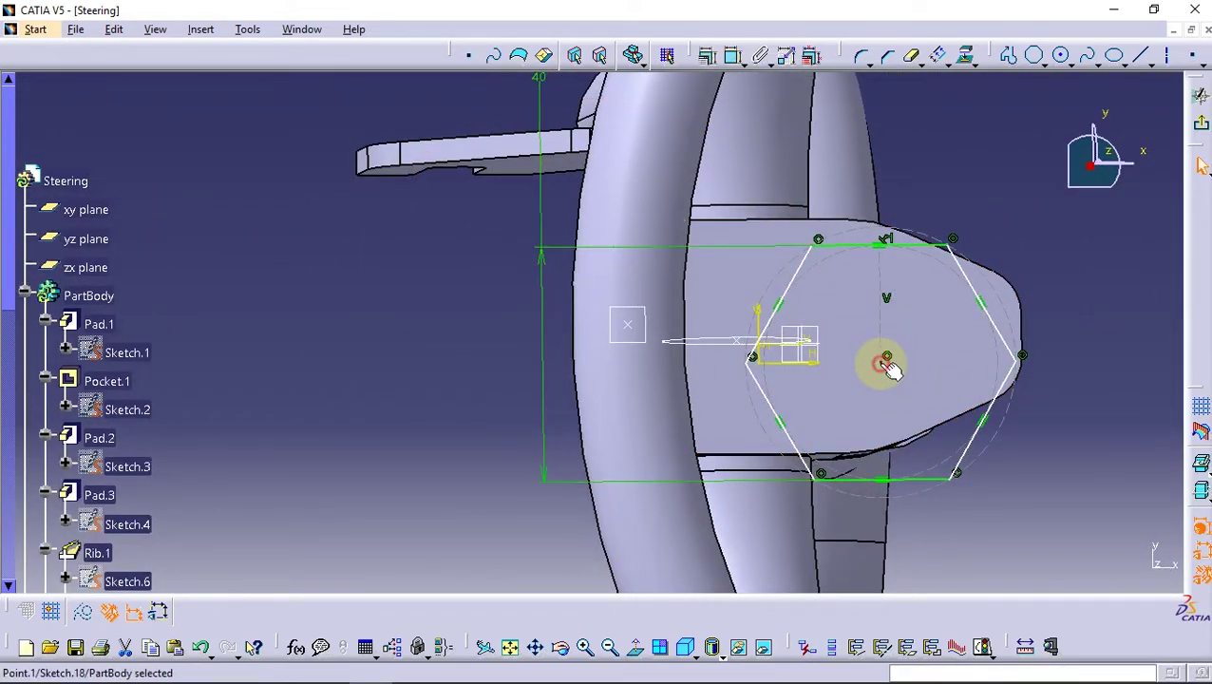
left_click(707, 55)
left_click(1042, 355)
left_click(1039, 544)
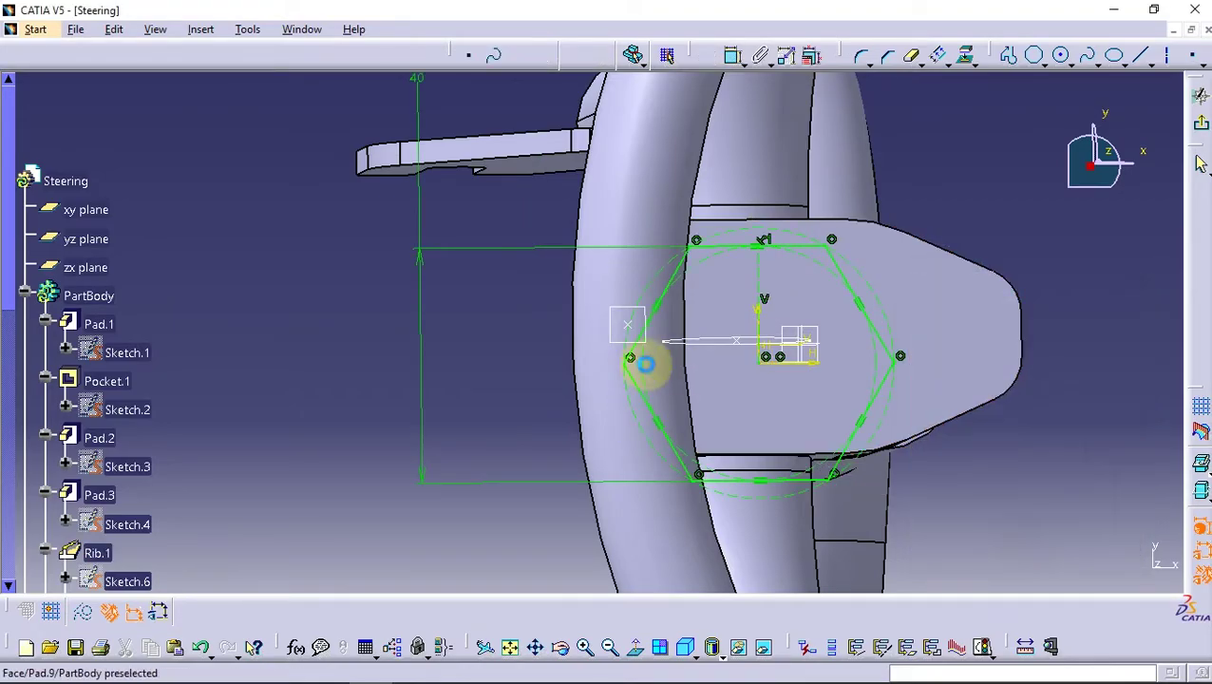
- Make the hexagon concentric with the hole and project the hole's circular edge into the sketch
mouse_move(644, 359)
middle_mouse_down()
mouse_move(774, 383)
mouse_move(546, 406)
mouse_move(605, 404)
middle_mouse_up()
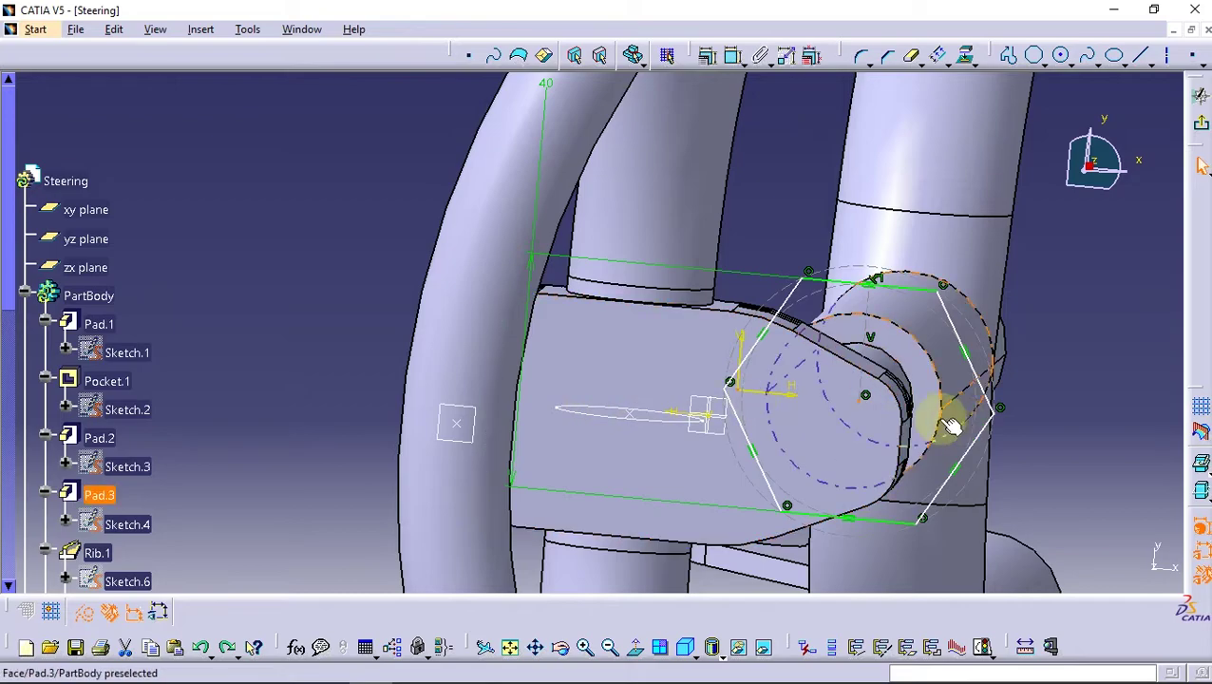
mouse_move(947, 419)
middle_mouse_down()
mouse_move(860, 360)
mouse_move(796, 397)
mouse_move(811, 319)
middle_mouse_up()
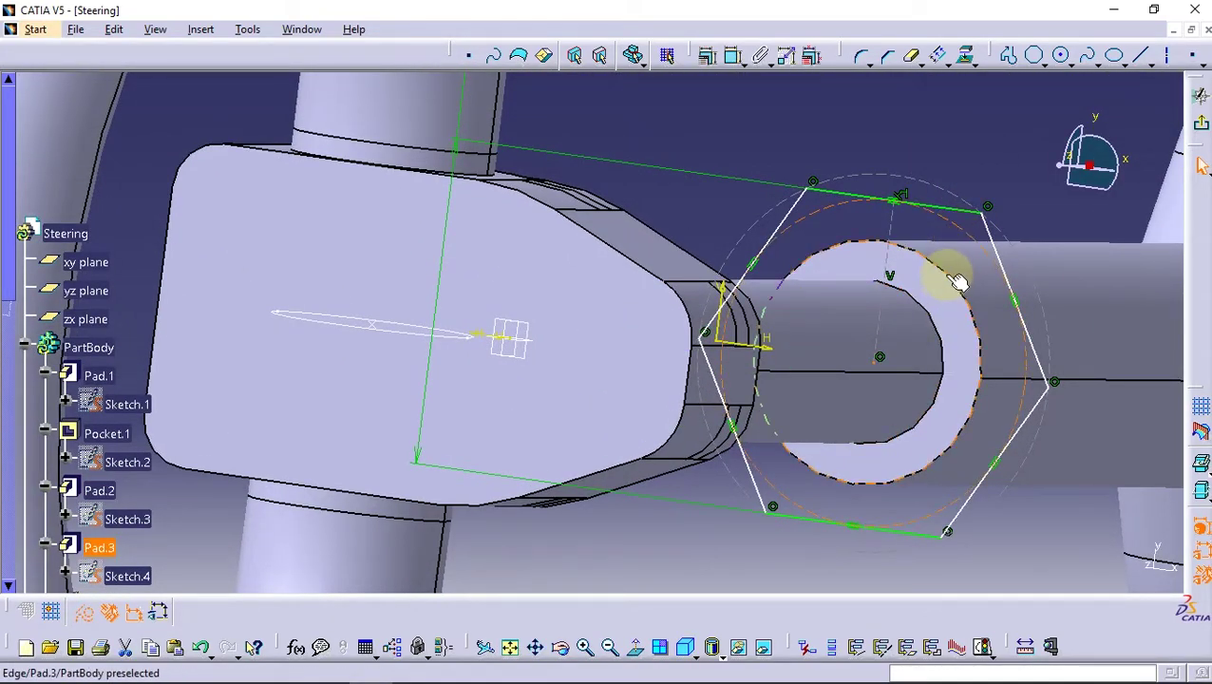
left_click(719, 55)
left_click(1045, 377)
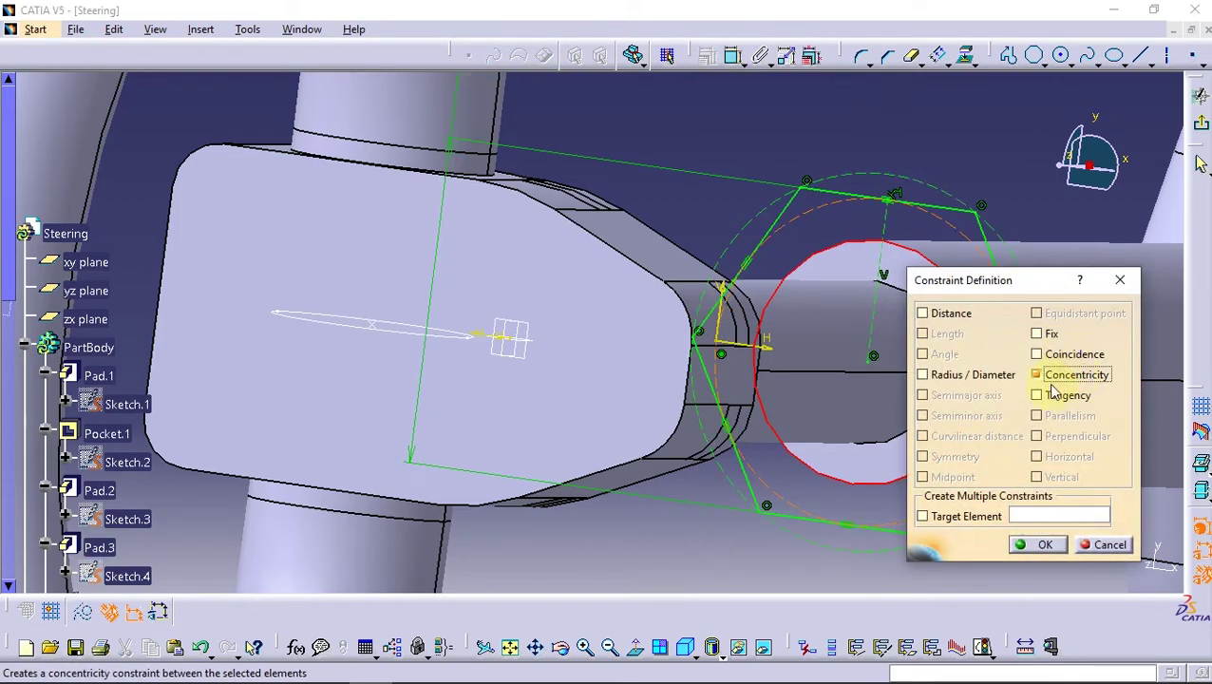
left_click(1044, 547)
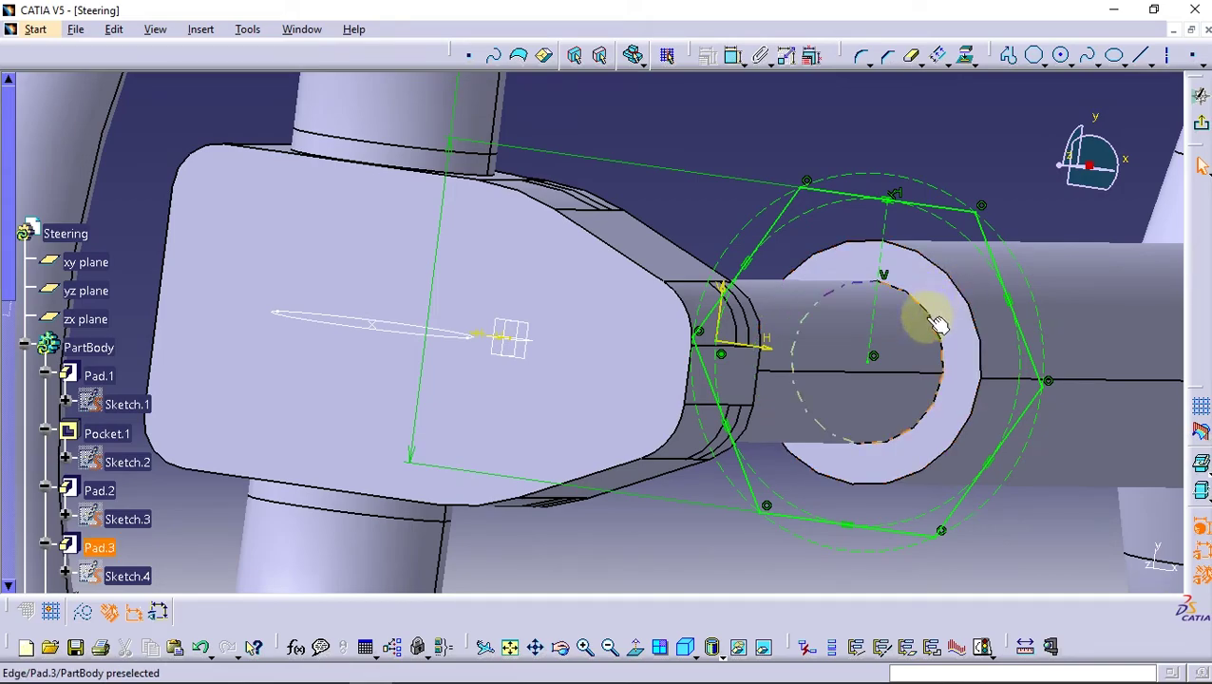
left_click(937, 324)
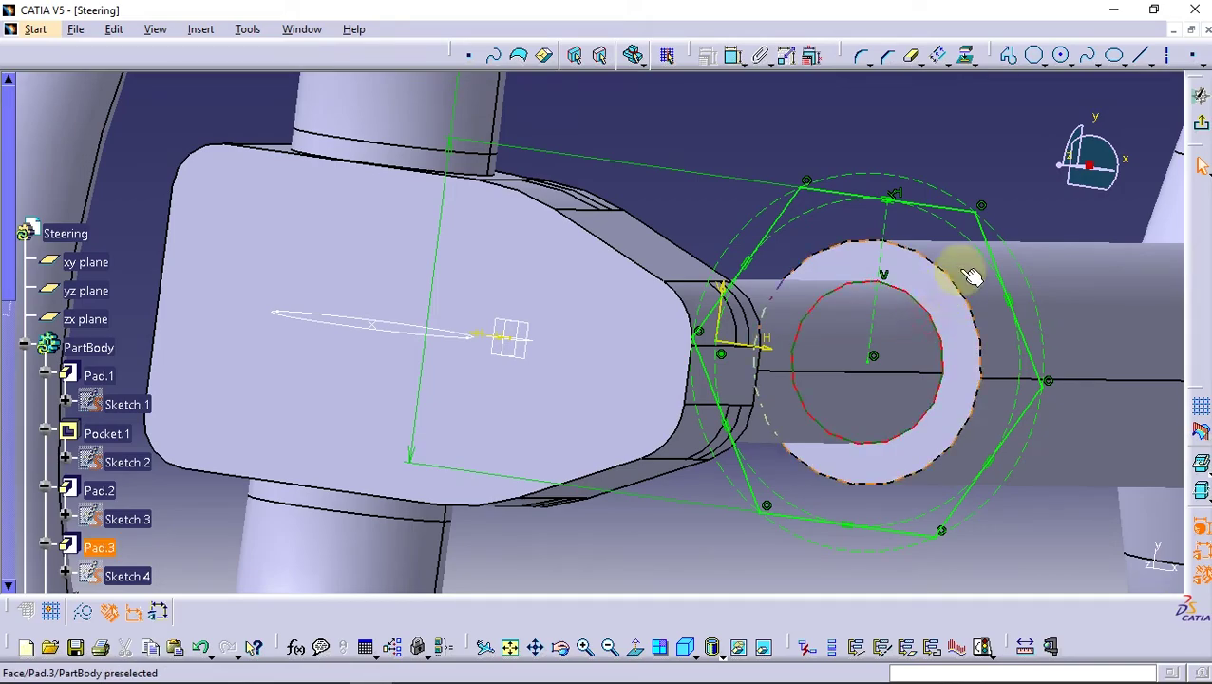
left_click(966, 56)
left_click(1059, 563)
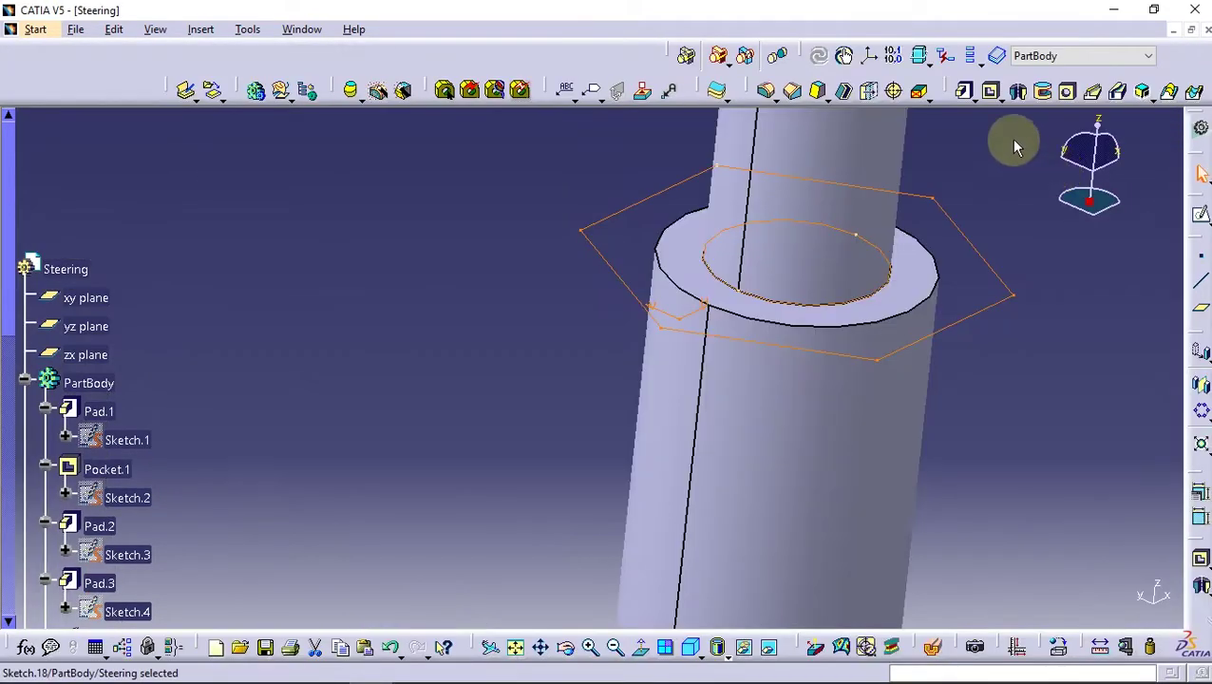
- Pad Sketch.18 to 5 mm, forming a hexagonal nut on the steering shaft
left_click(961, 92)
type("5")
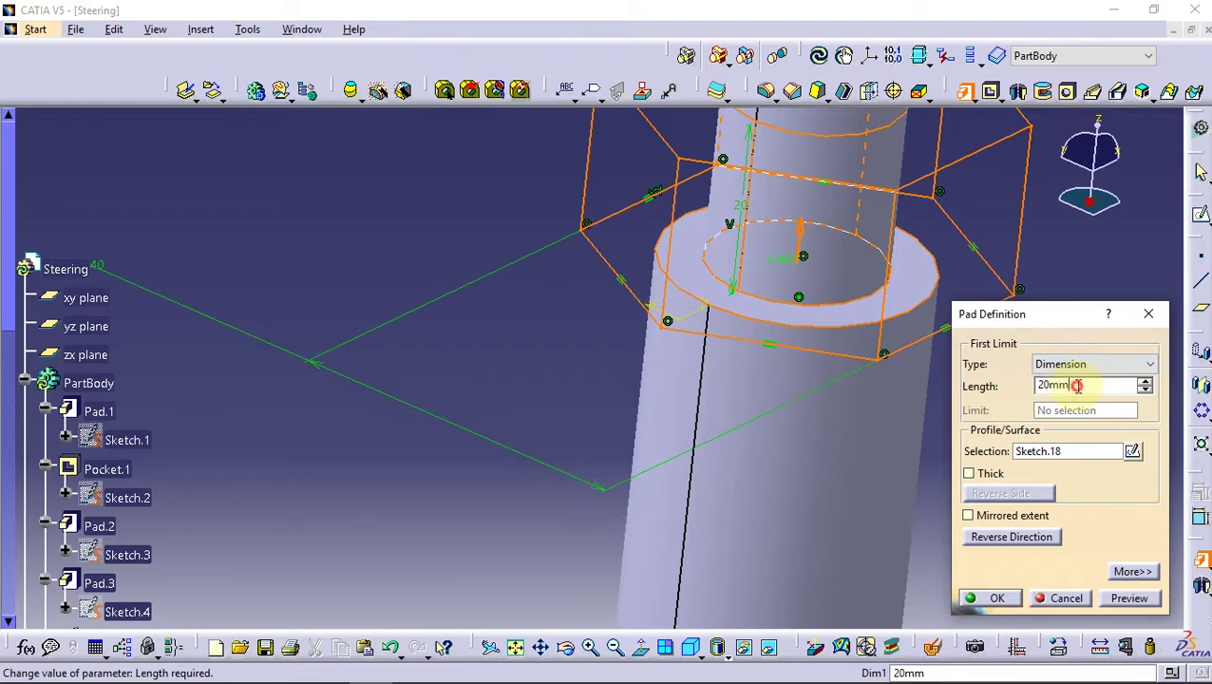
left_click(998, 598)
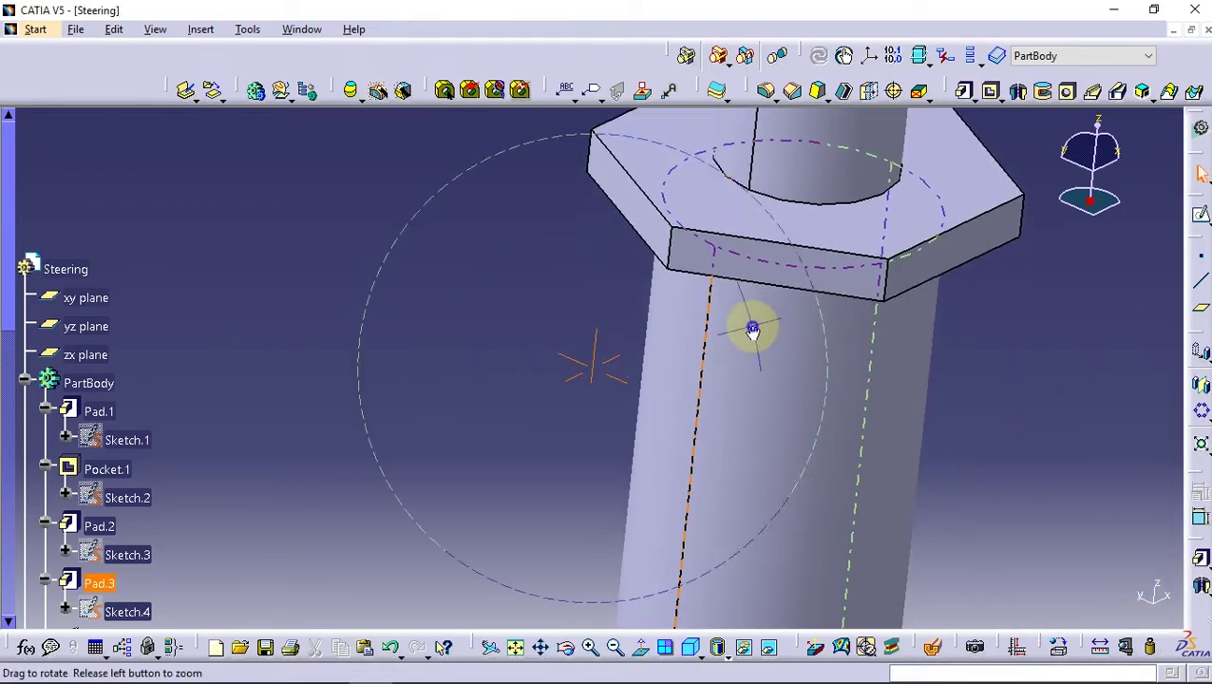
mouse_move(749, 328)
middle_mouse_down()
mouse_move(734, 491)
mouse_move(663, 292)
mouse_move(676, 338)
middle_mouse_up()
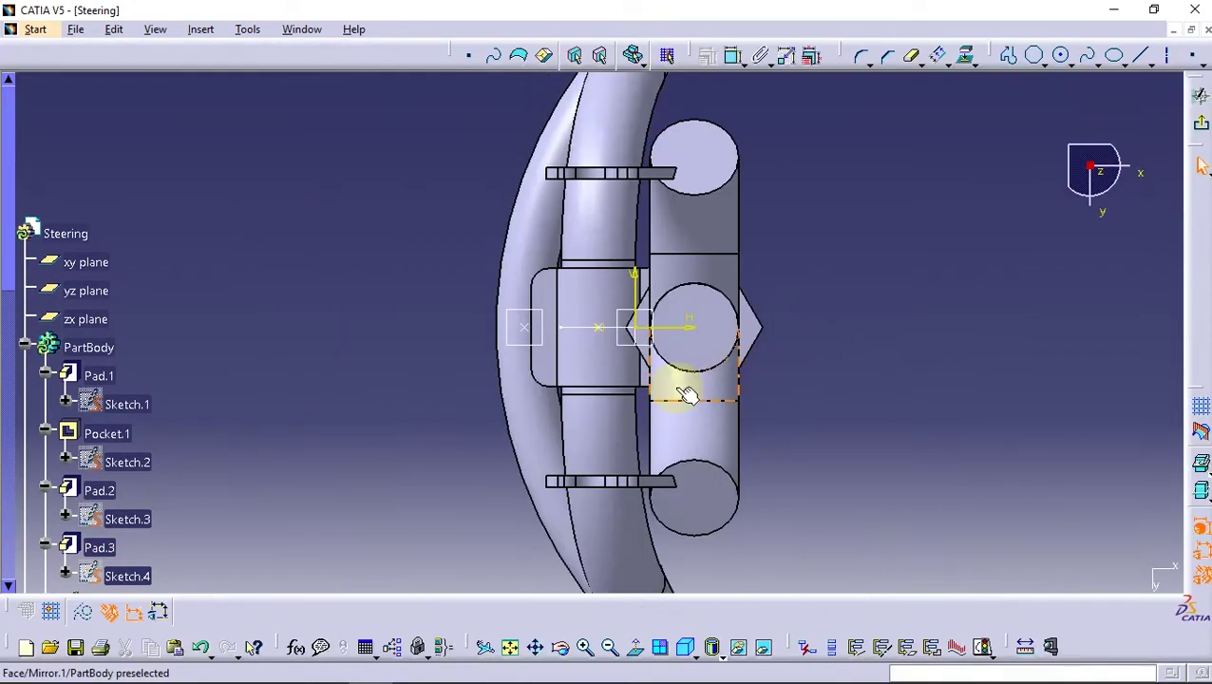
- Draw a circle on the nut face centred on the shaft and give it a 50 mm diameter
mouse_move(684, 392)
middle_mouse_down()
mouse_move(792, 366)
mouse_move(709, 284)
middle_mouse_up()
left_click(1061, 63)
left_click(979, 104)
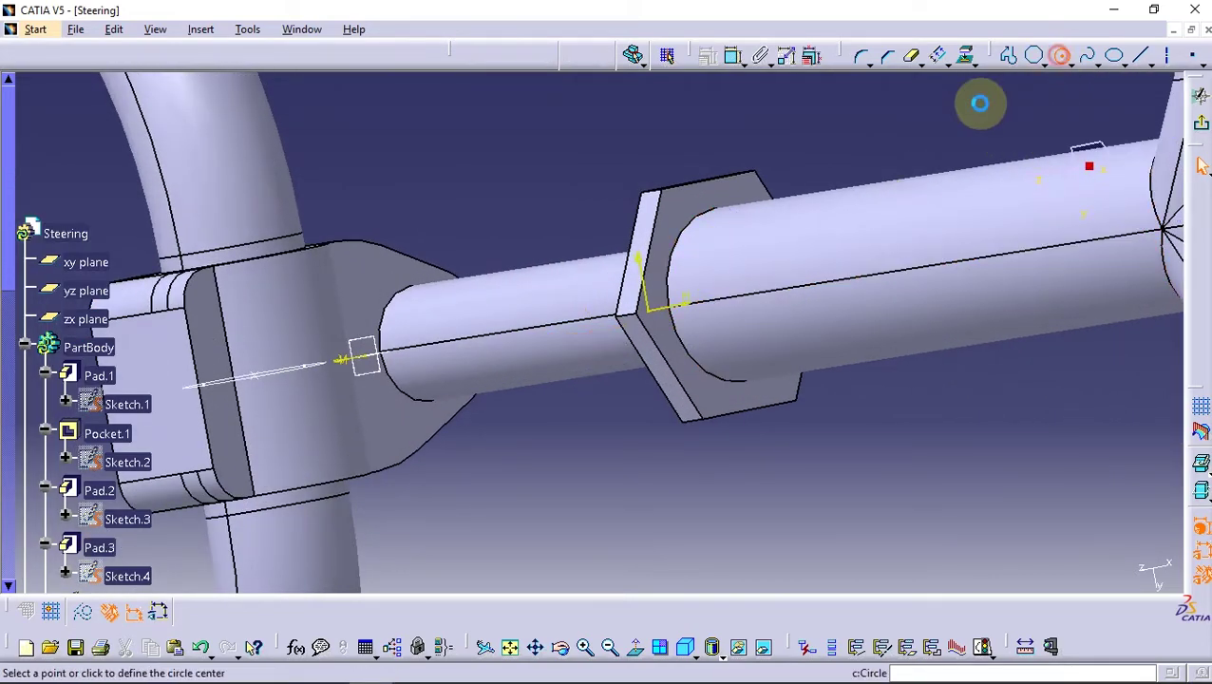
left_click(732, 289)
left_click(751, 211)
left_click(765, 54)
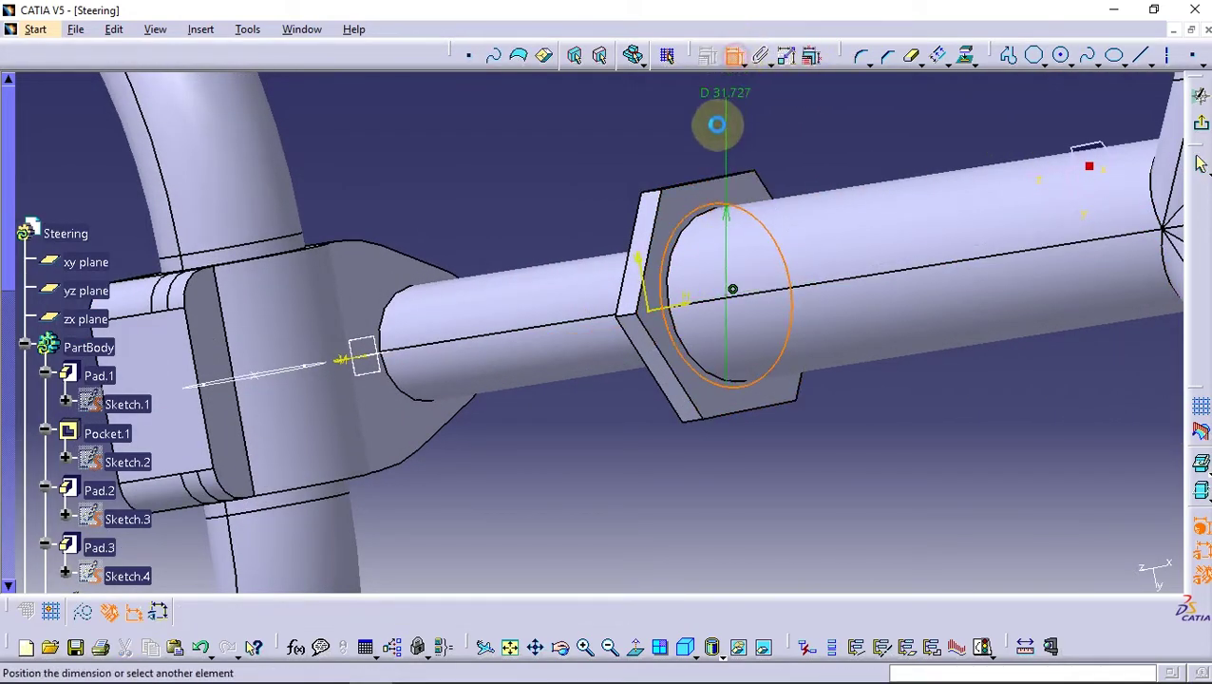
left_click(670, 123)
double_click(676, 128)
type("5")
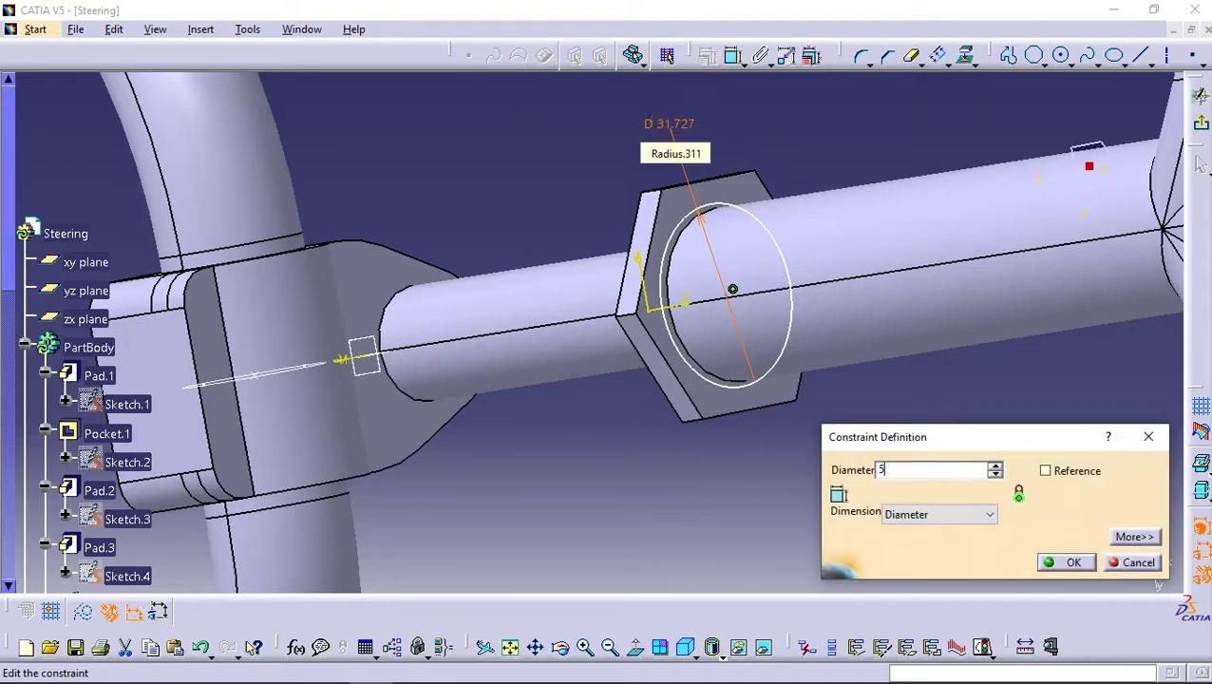
type("0")
key("Return")
- Make the 50 mm circle concentric with the hole and project the hole's edge into the sketch
left_click(727, 157)
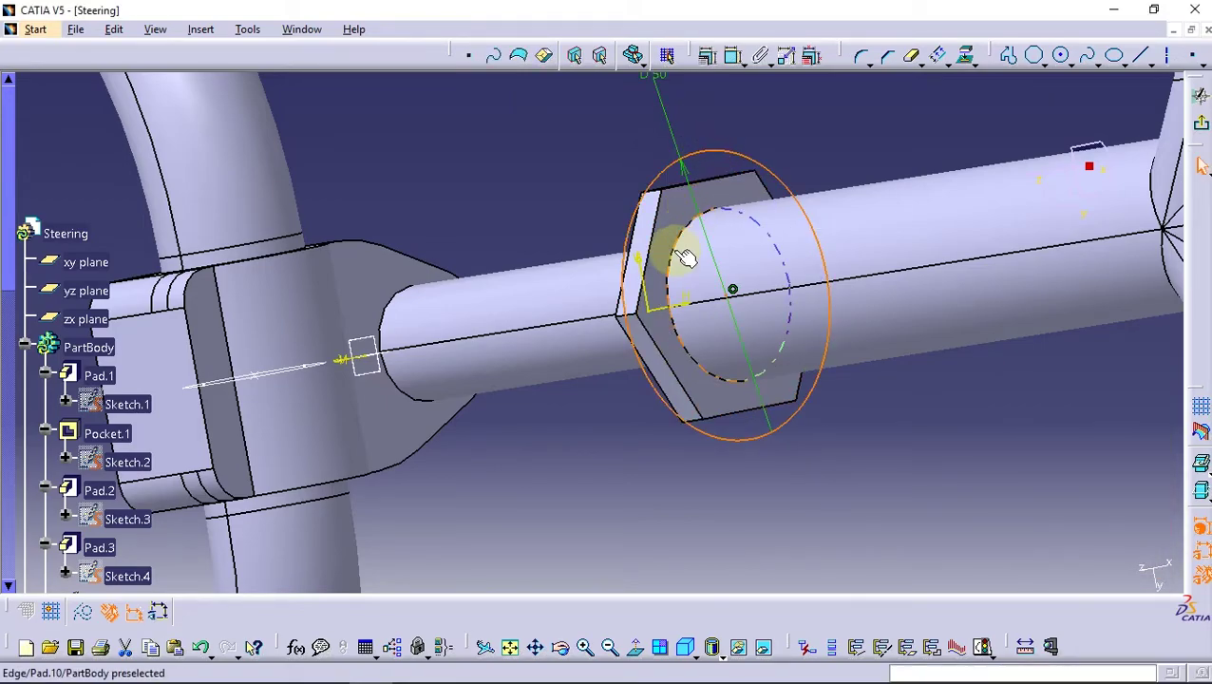
left_click(682, 266, "ctrl")
left_click(732, 54)
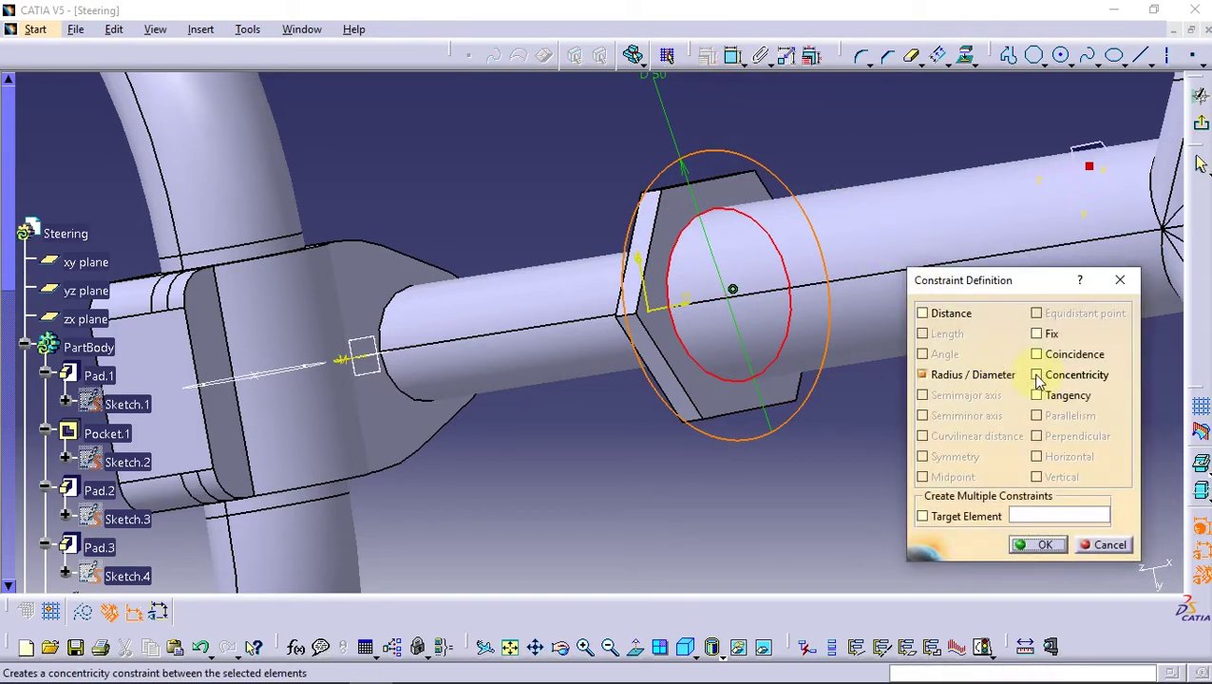
left_click(1037, 374)
left_click(1038, 544)
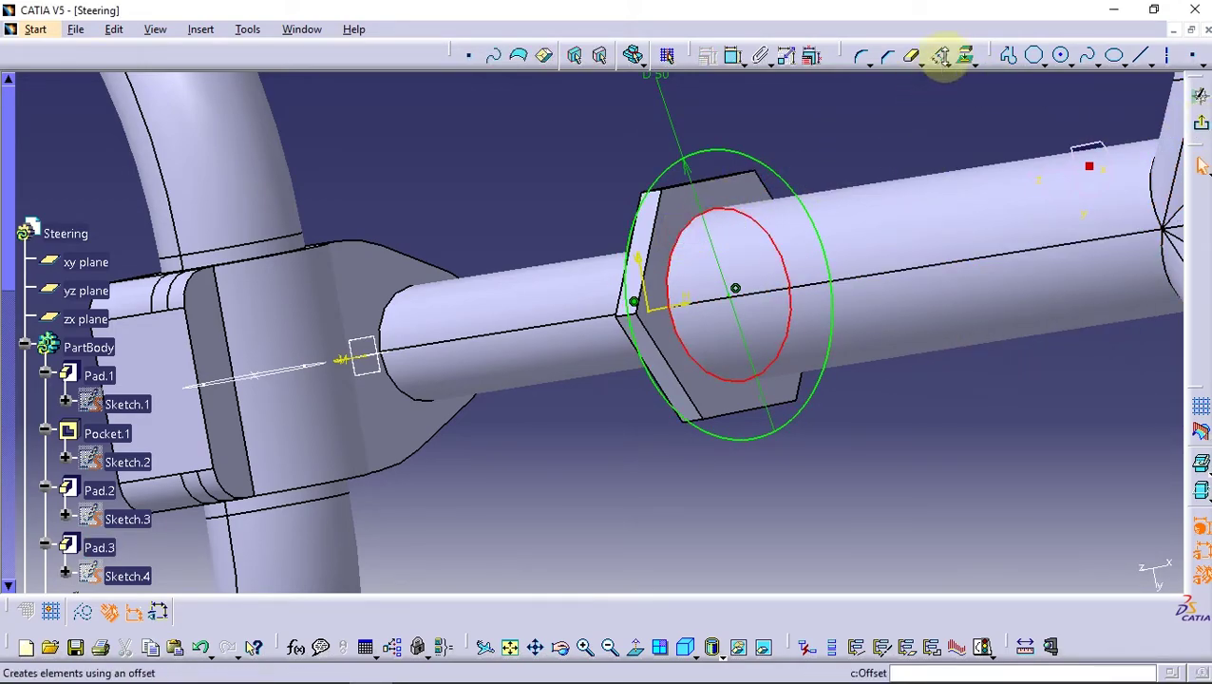
left_click(966, 55)
left_click(1061, 559)
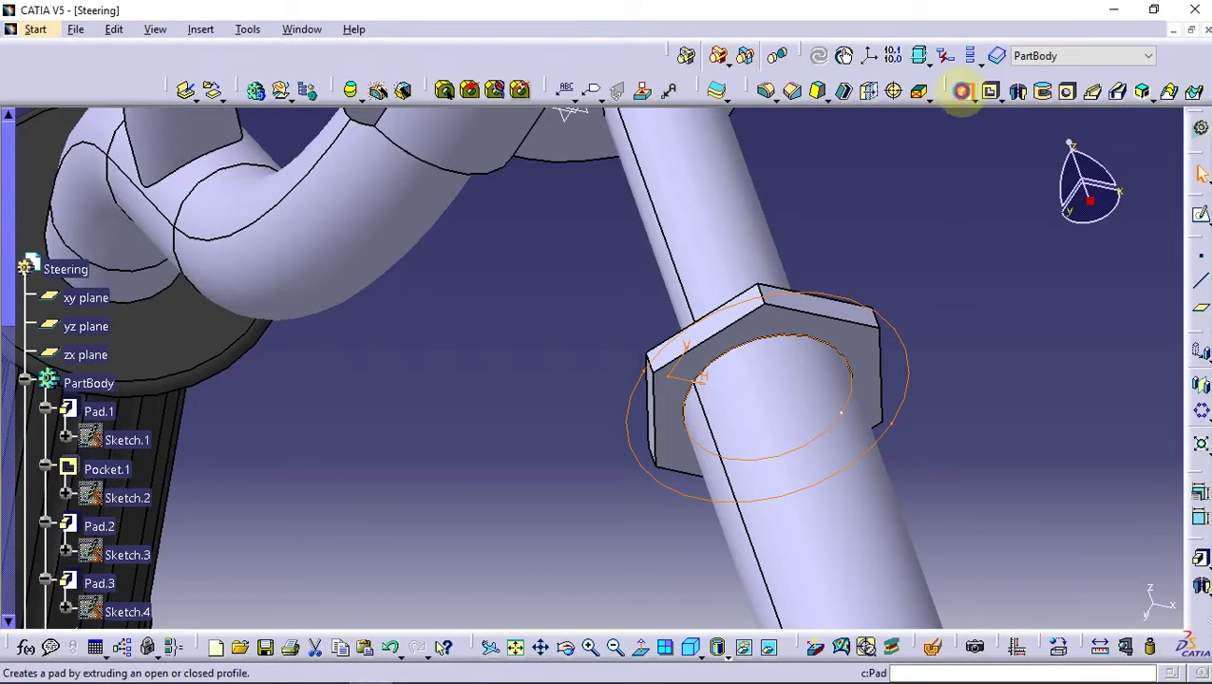
- Pad Sketch.19 to 5 mm, adding a 50 mm round washer against the hex nut
left_click(962, 90)
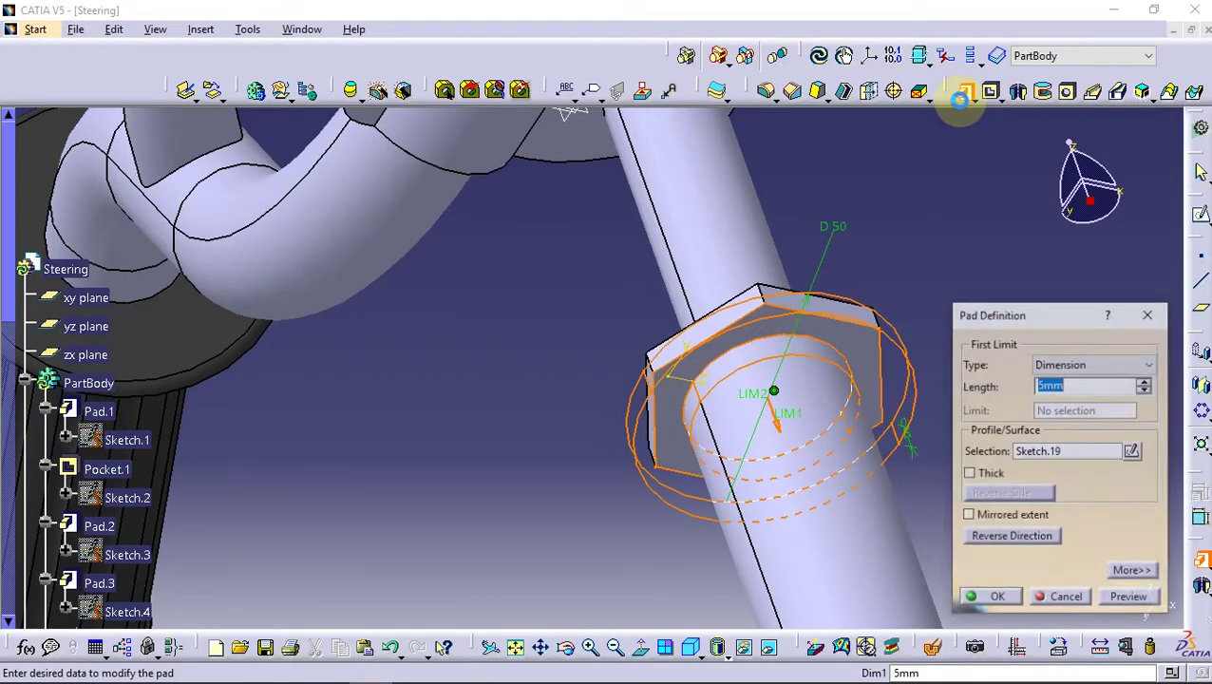
left_click(991, 598)
mouse_move(790, 316)
middle_mouse_down()
mouse_move(523, 501)
mouse_move(415, 520)
middle_mouse_up()
mouse_move(600, 514)
middle_mouse_down()
mouse_move(536, 466)
mouse_move(501, 506)
middle_mouse_up()
left_click(863, 432)
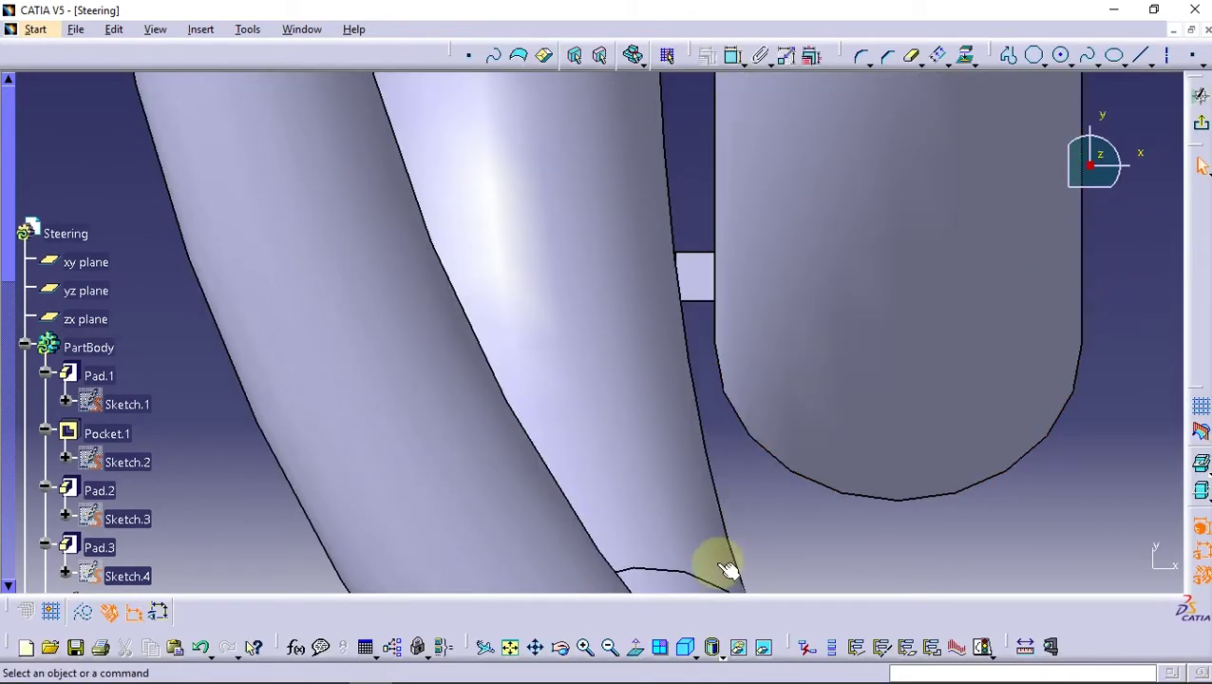
- Draw a small circle on the hub and give it a 12 mm diameter
left_click(510, 647)
mouse_move(596, 425)
middle_mouse_down()
mouse_move(622, 432)
mouse_move(668, 355)
middle_mouse_up()
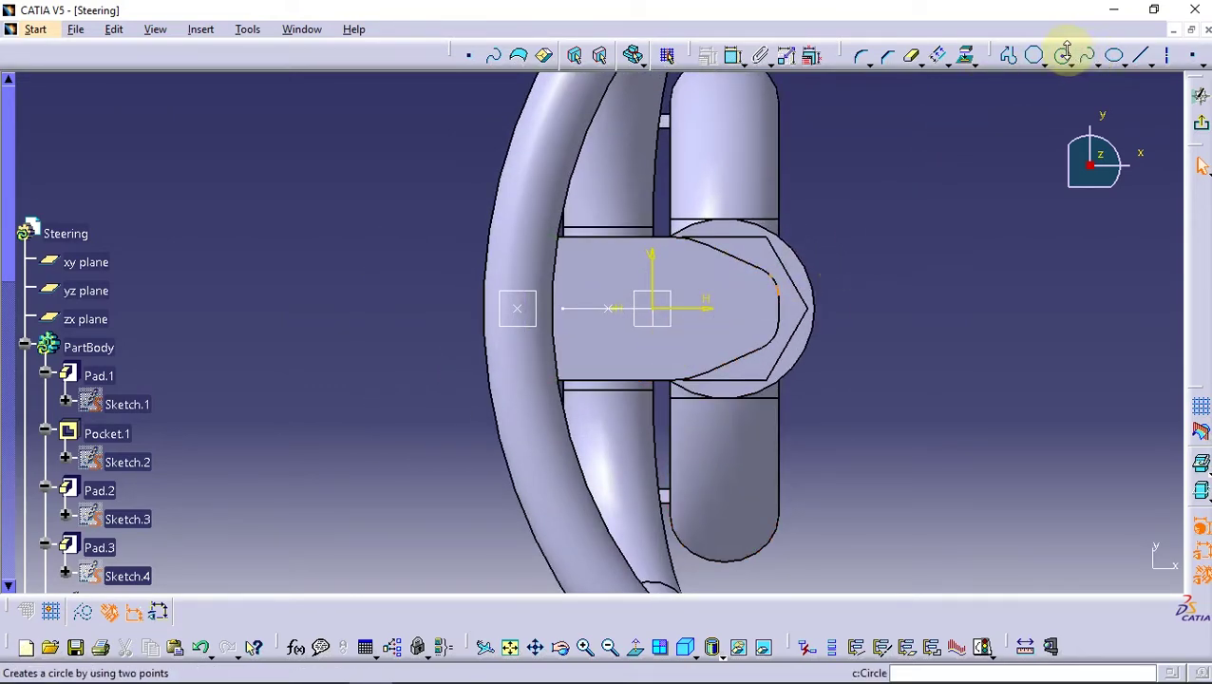
left_click(1065, 55)
left_click(740, 302)
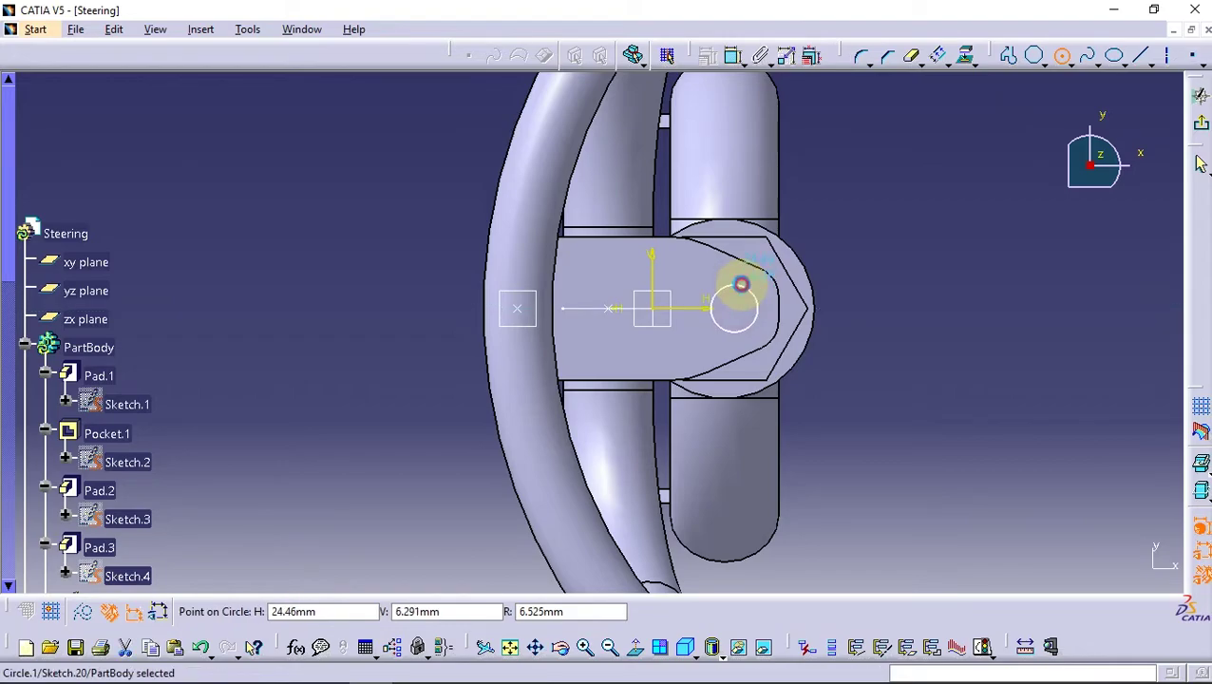
left_click(739, 281)
left_click(736, 57)
left_click(860, 264)
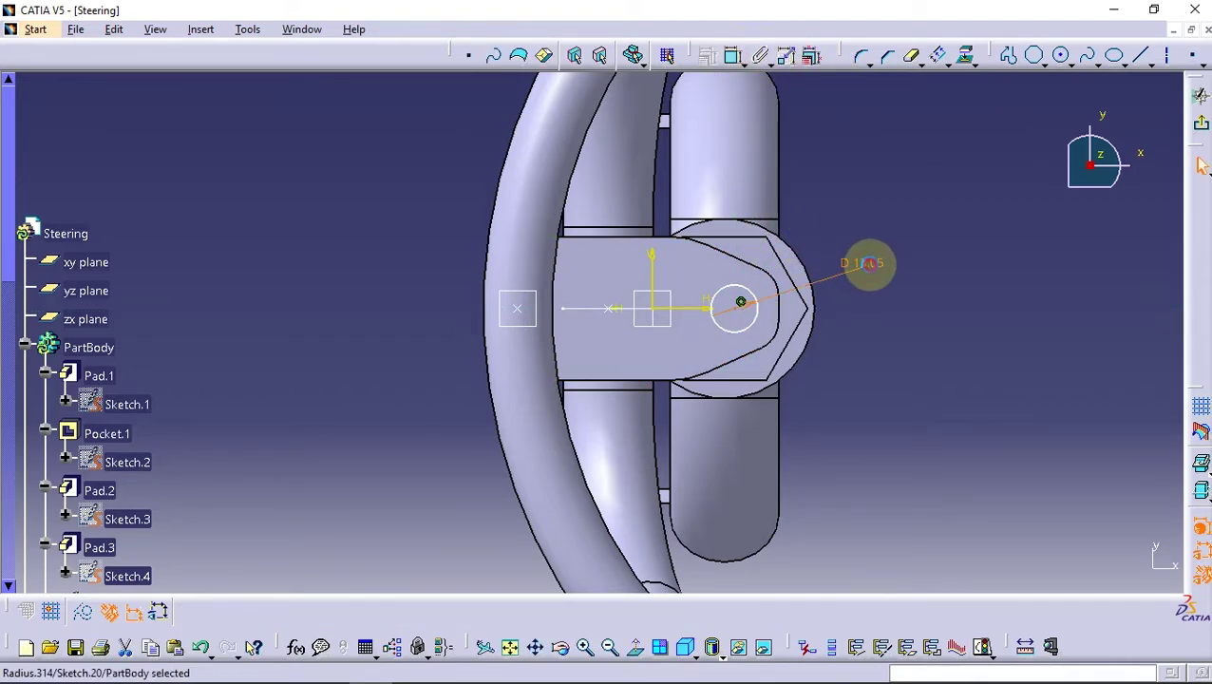
double_click(860, 264)
type("12")
key("Return")
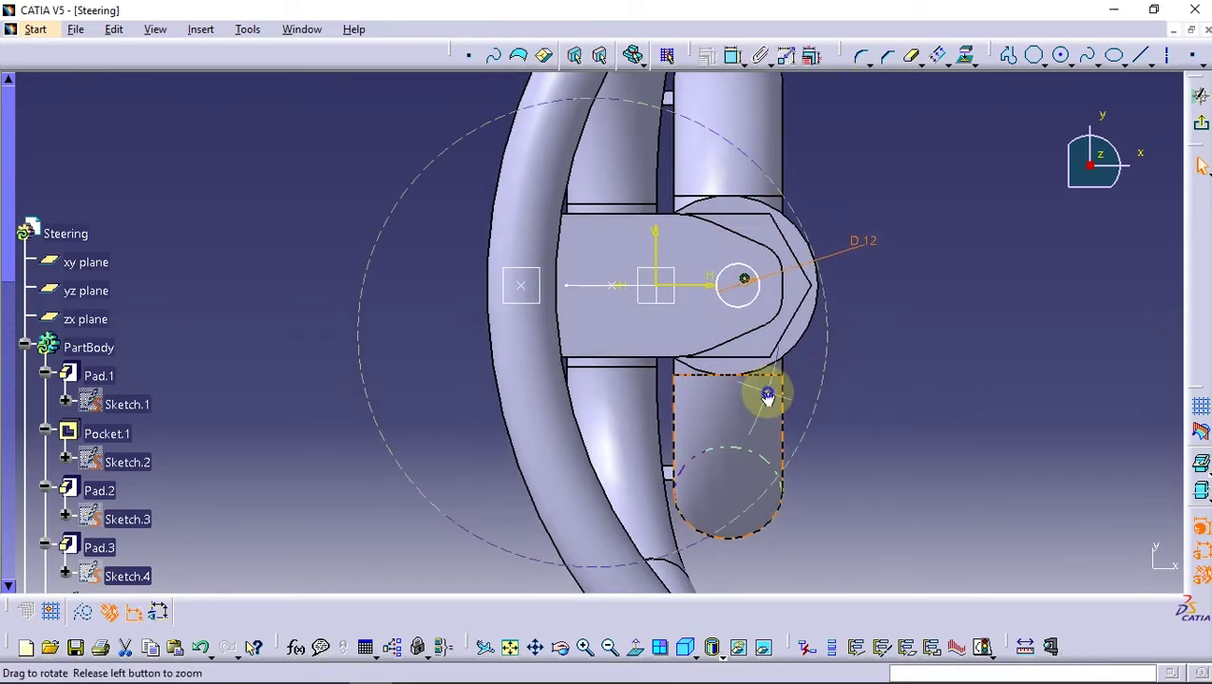
- Position the 12 mm circle 23 mm from the vertical axis
middle_click_drag(767, 397, 994, 162)
left_click(737, 54)
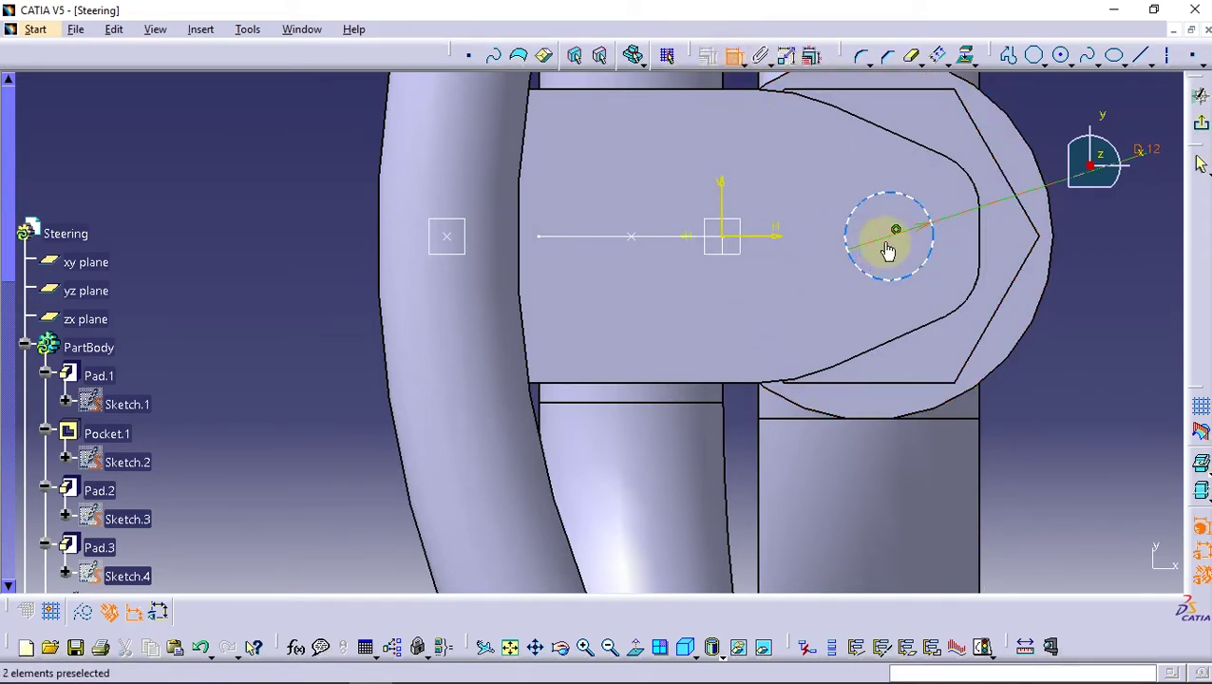
left_click(734, 214)
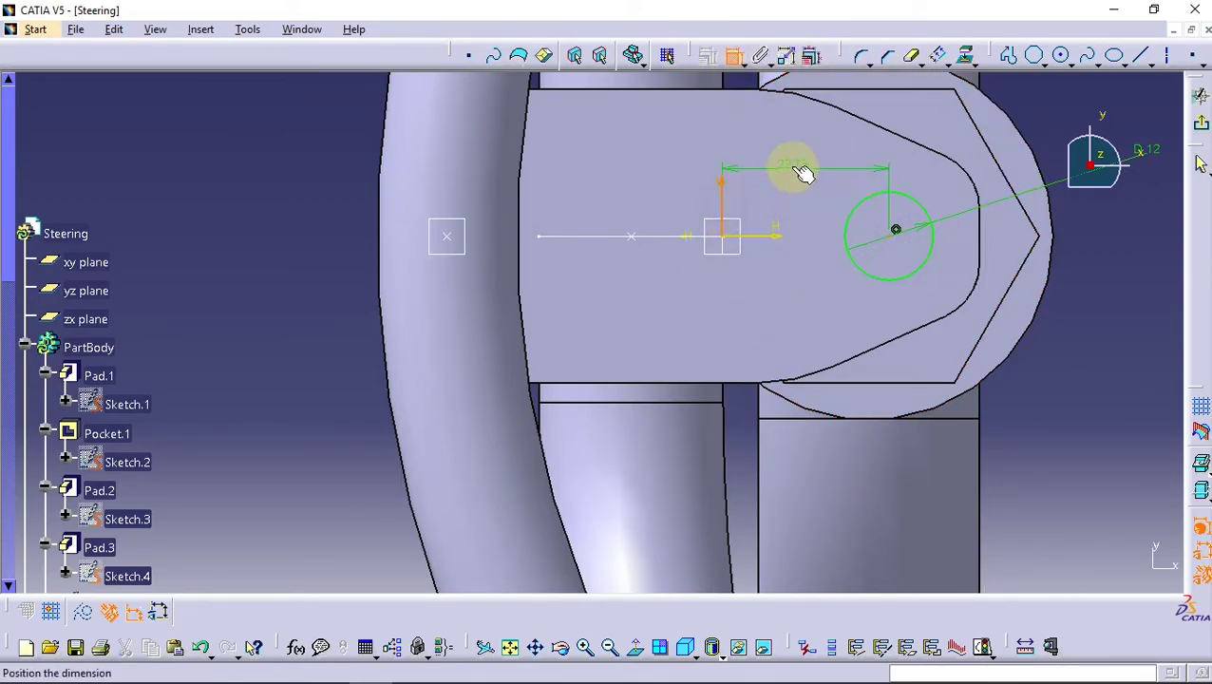
middle_click_drag(803, 170, 810, 231)
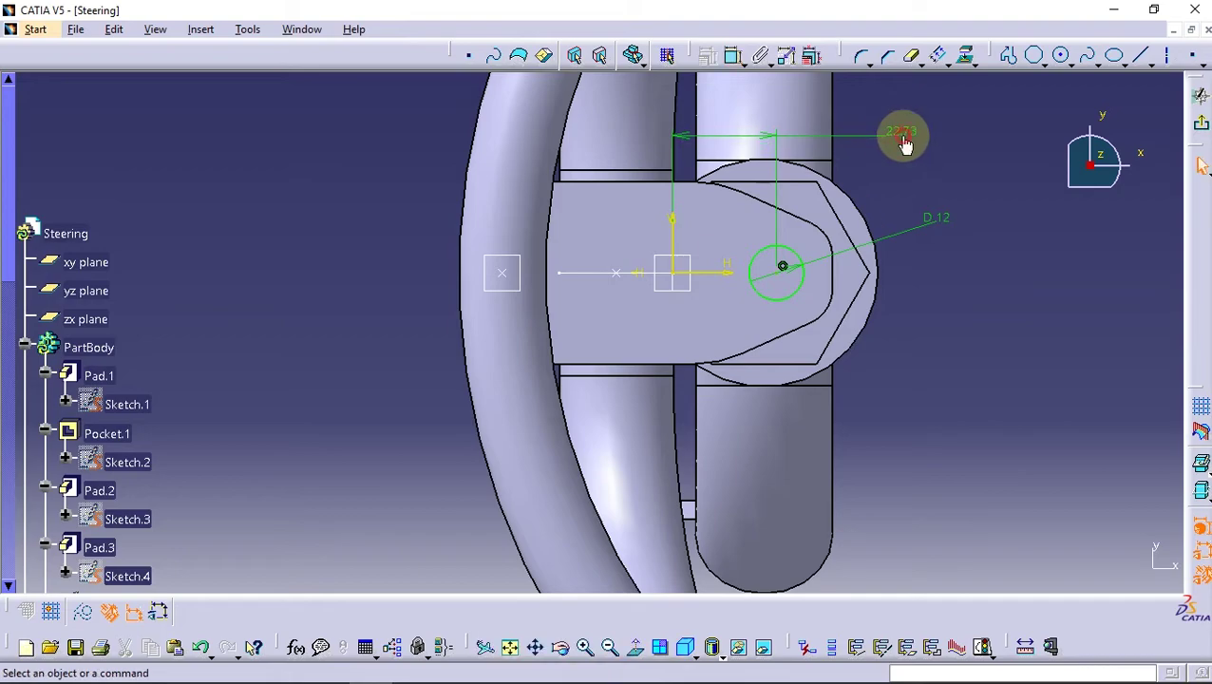
double_click(902, 131)
left_click(902, 129)
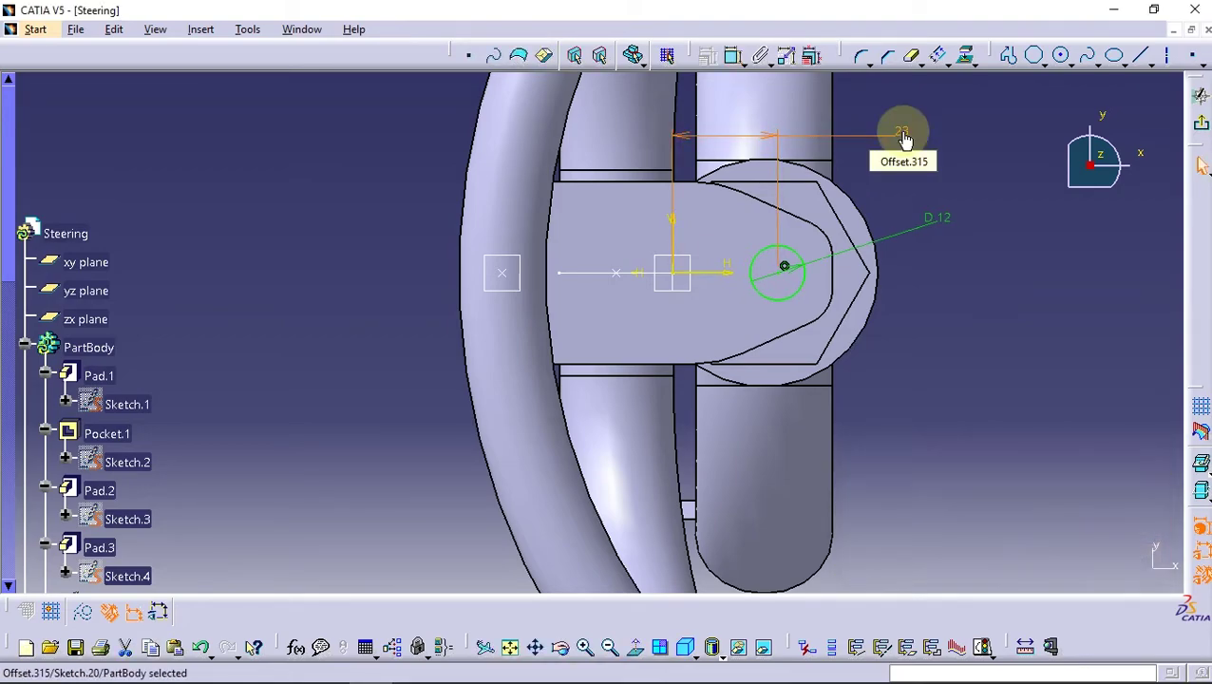
left_click(981, 139)
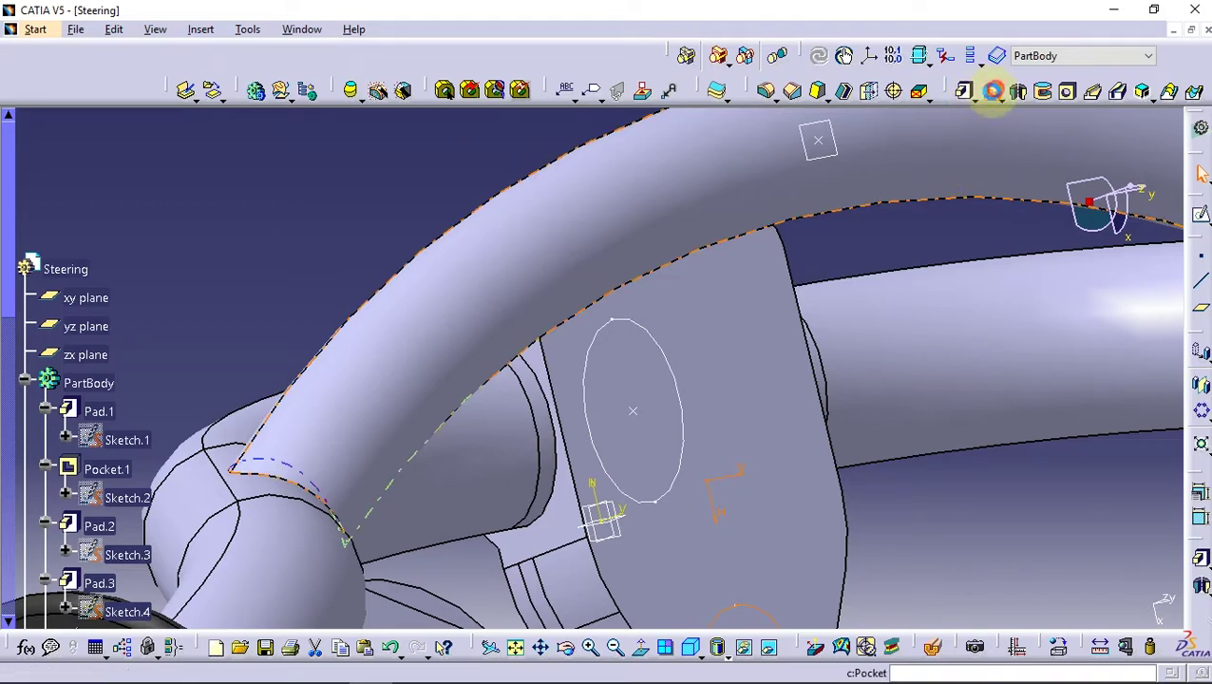
- Pocket Sketch.20 20 mm deep, cutting a 12 mm round hole through the lug
left_click(993, 90)
type("20")
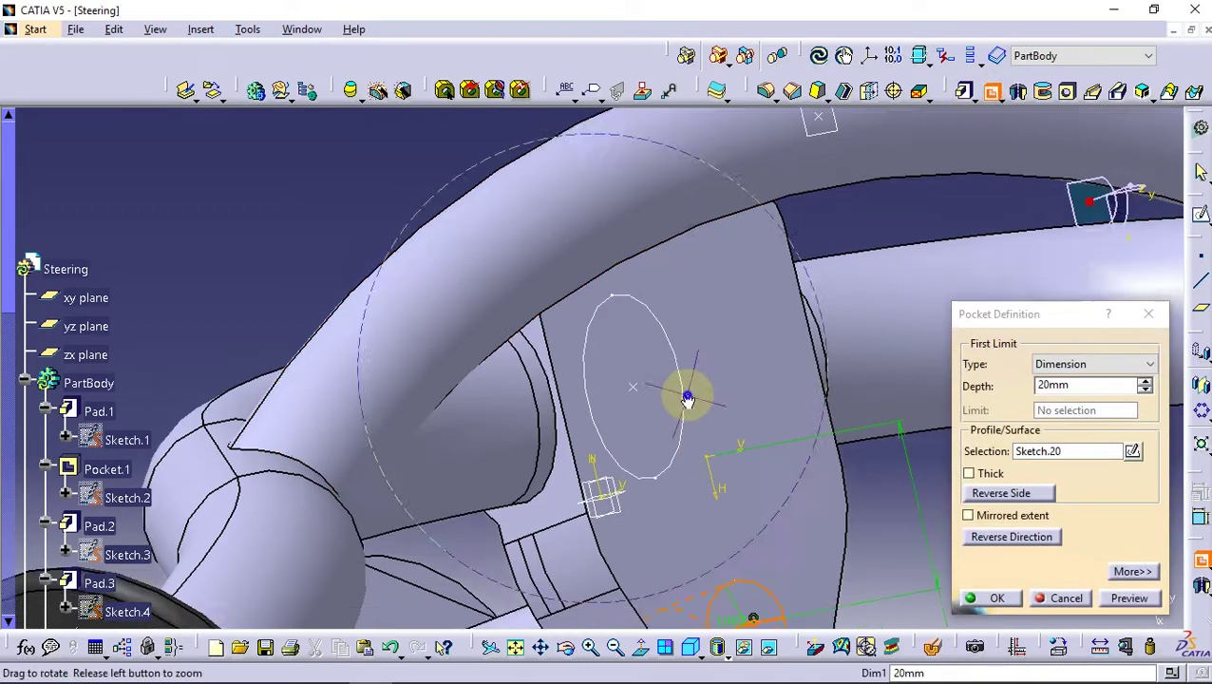
middle_click_drag(692, 443, 600, 405)
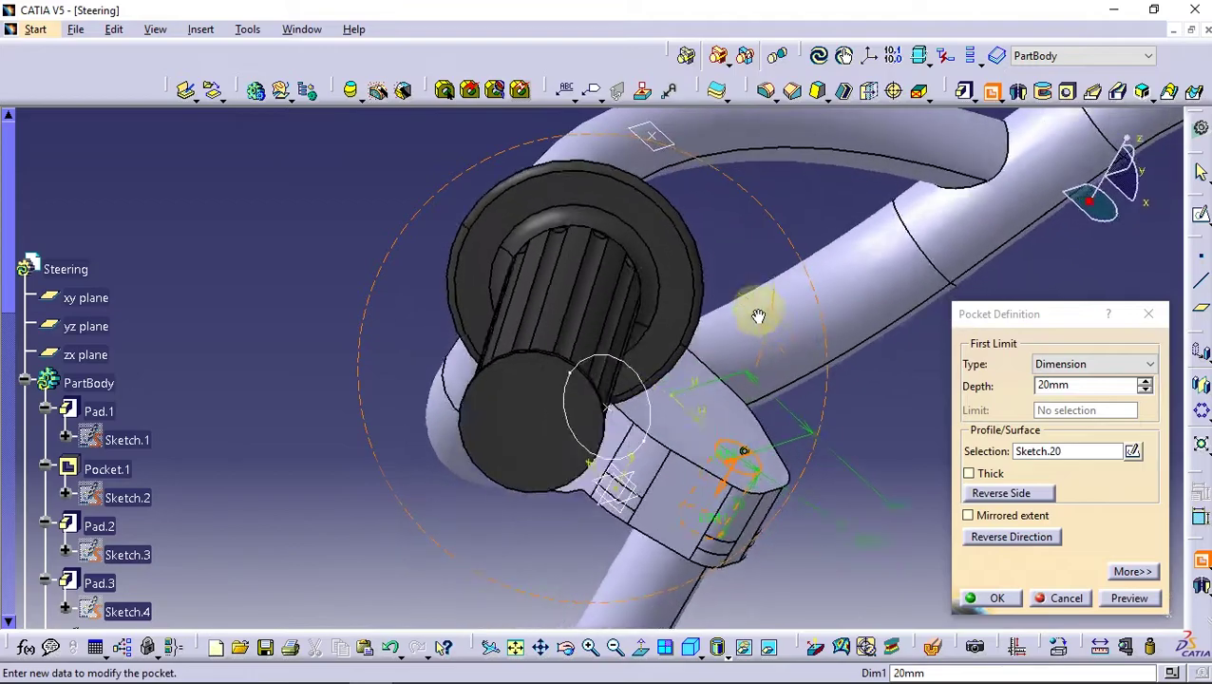
left_click(1129, 598)
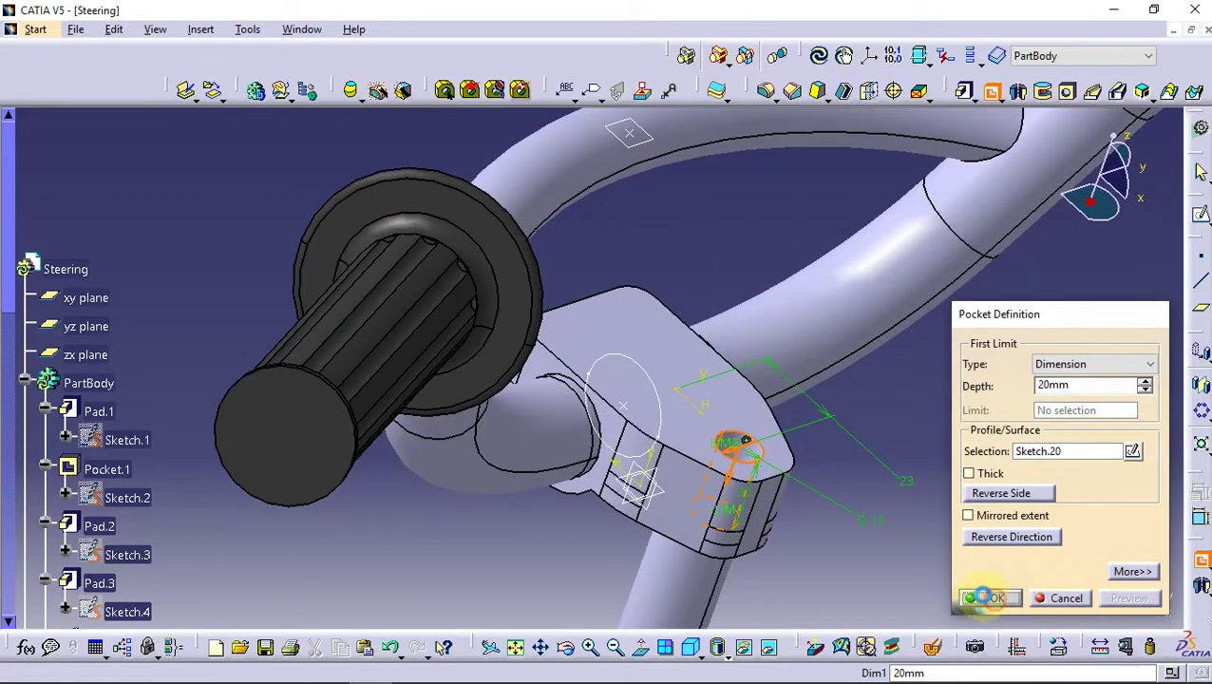
left_click(988, 598)
mouse_move(670, 419)
middle_mouse_down()
mouse_move(578, 472)
mouse_move(511, 482)
mouse_move(690, 487)
mouse_move(670, 472)
mouse_move(622, 495)
mouse_move(734, 427)
middle_mouse_up()
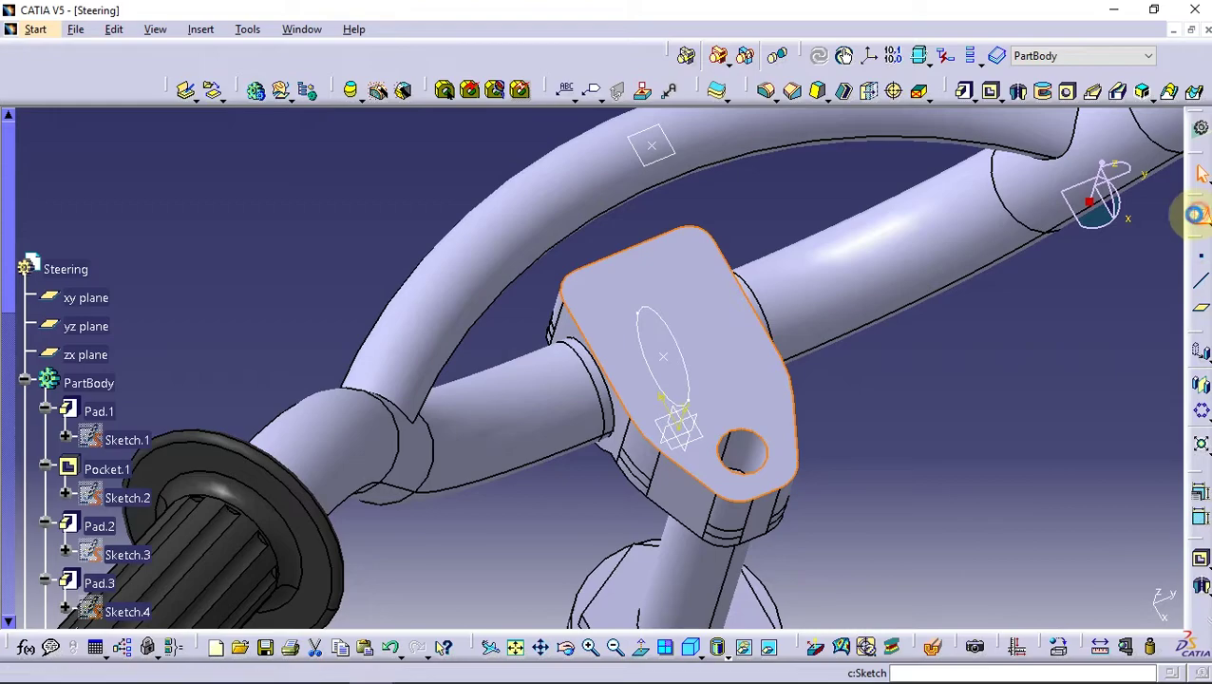
- Start a sketch on the lug face and draw a rectangle on it
left_click(755, 428)
middle_click_drag(691, 455, 732, 406)
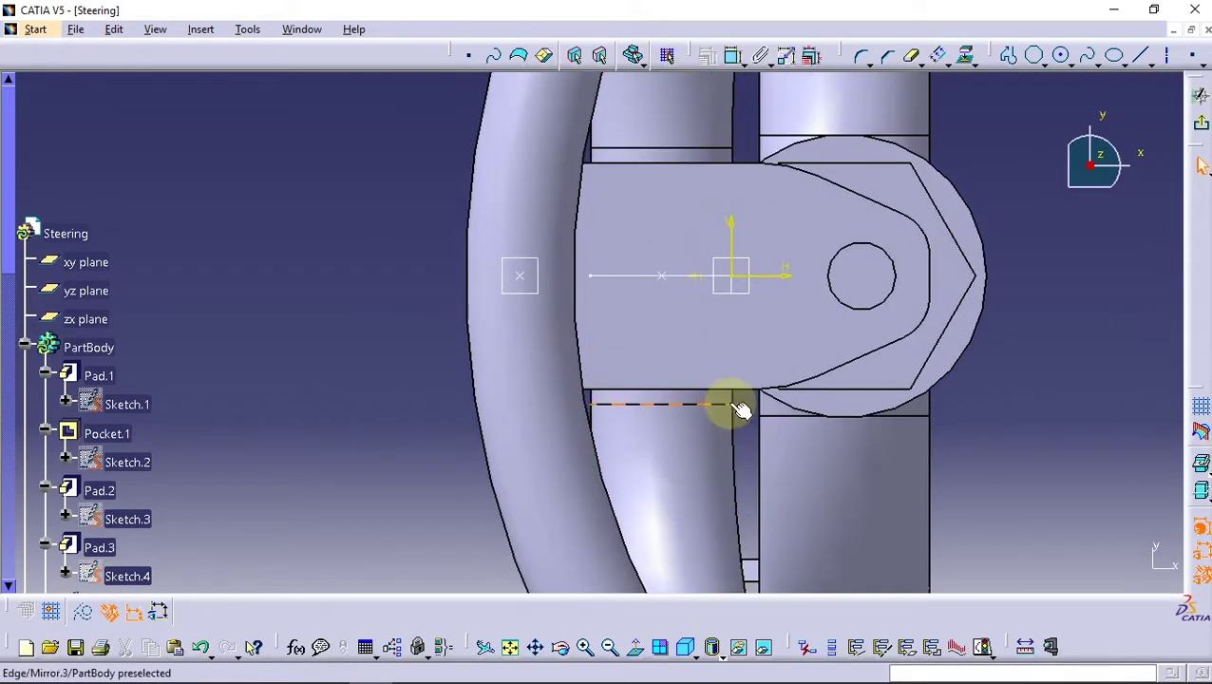
mouse_move(691, 336)
middle_mouse_down()
mouse_move(649, 319)
mouse_move(661, 292)
middle_mouse_up()
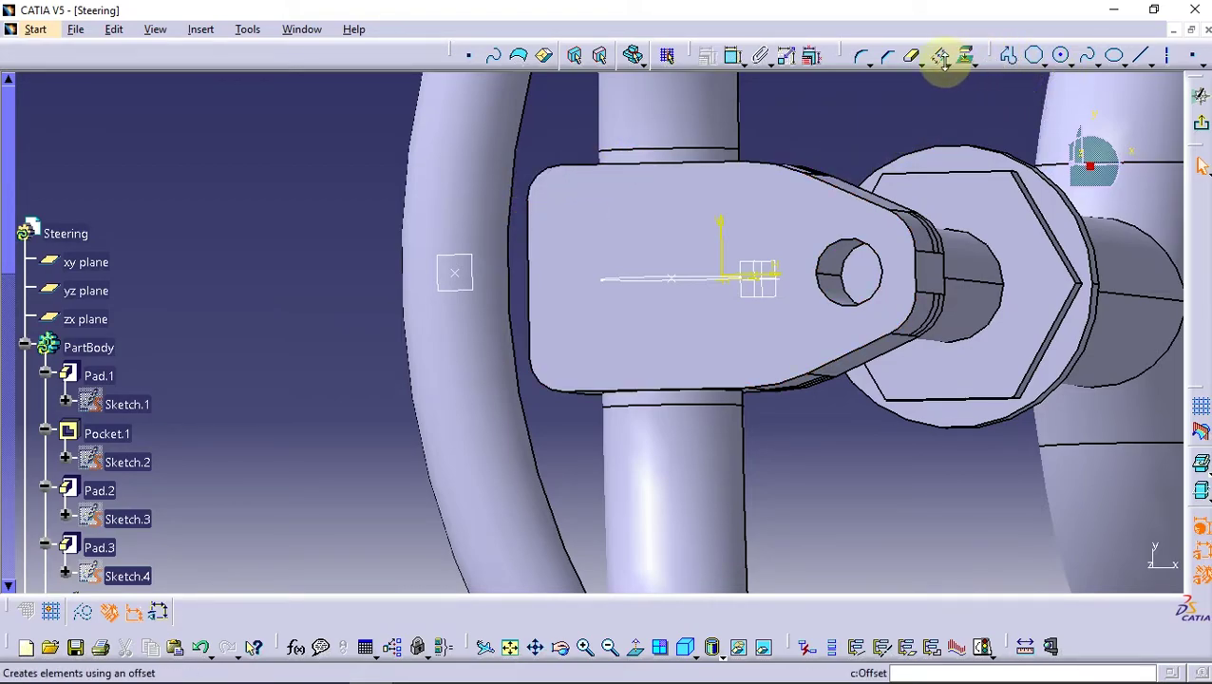
left_click(1042, 63)
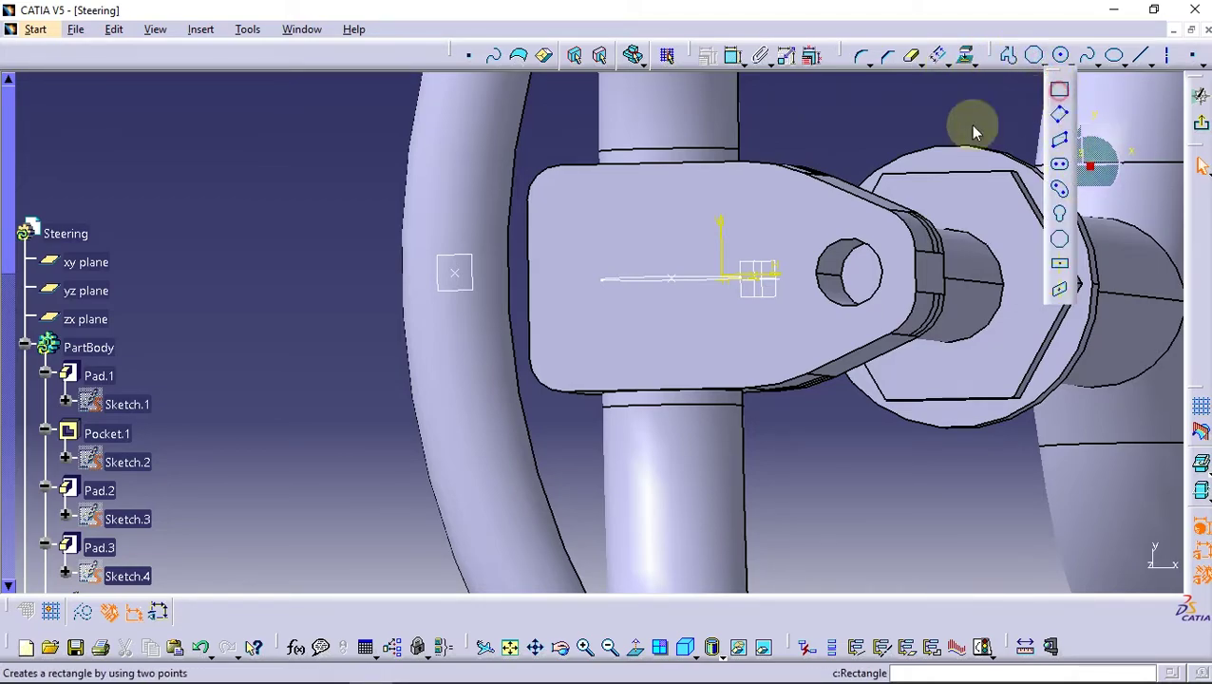
left_click(560, 207)
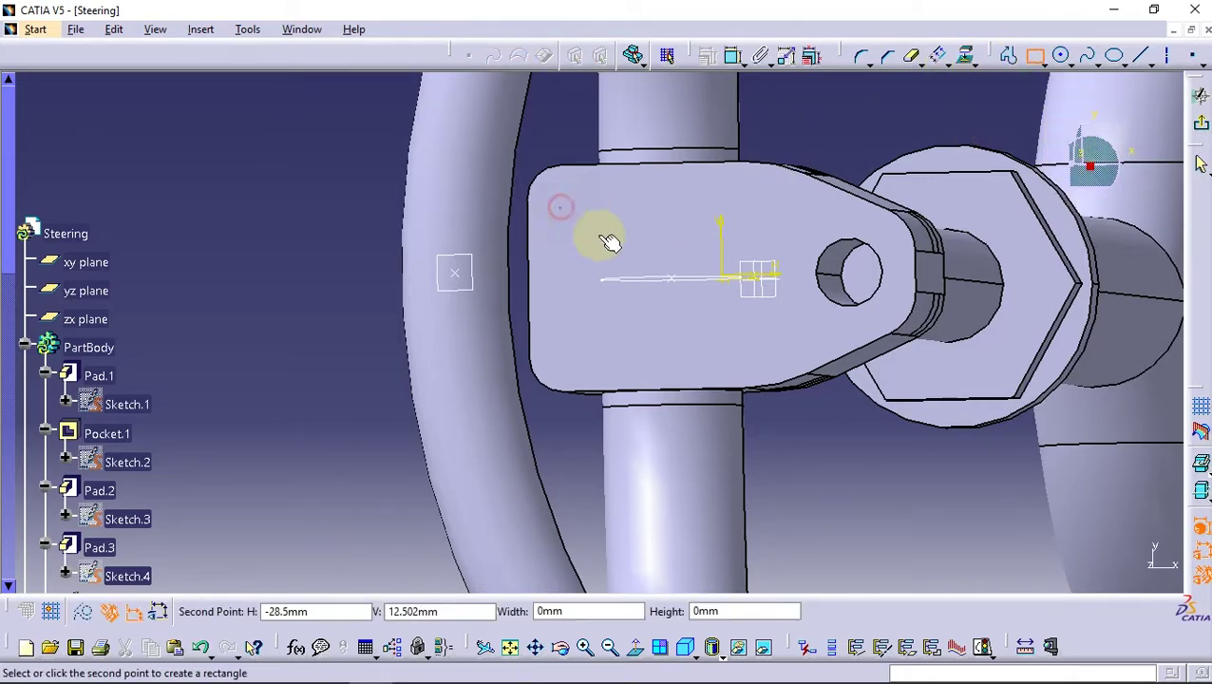
left_click(713, 349)
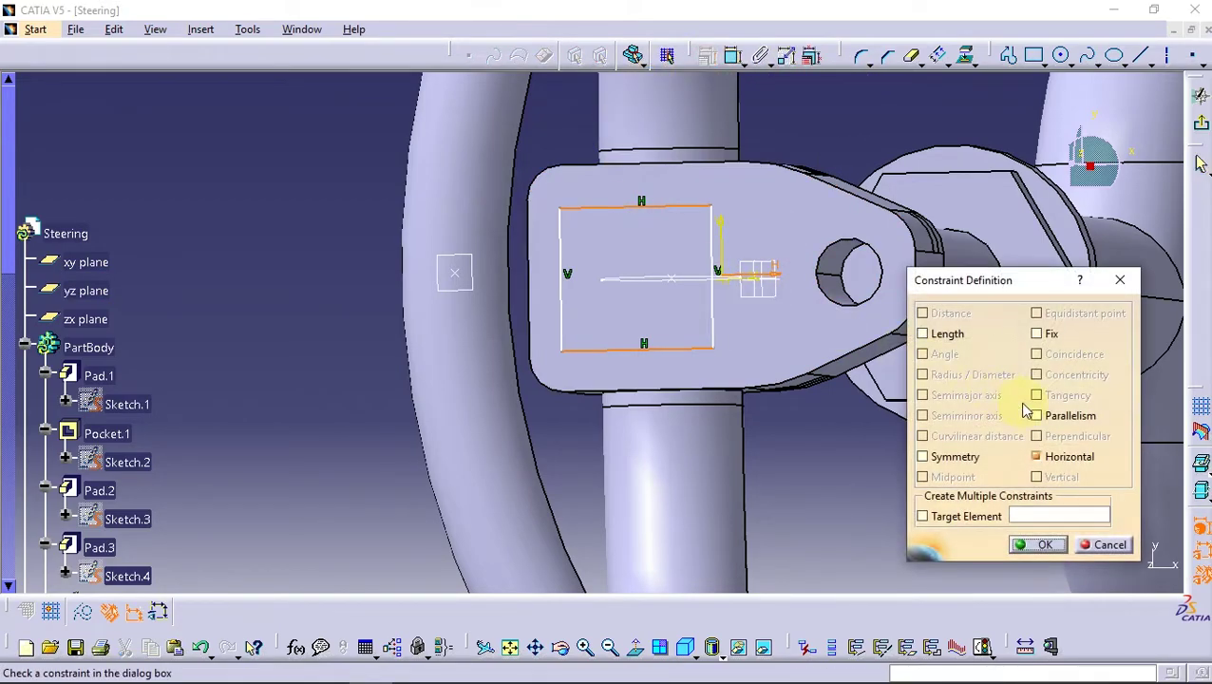
left_click(1045, 545)
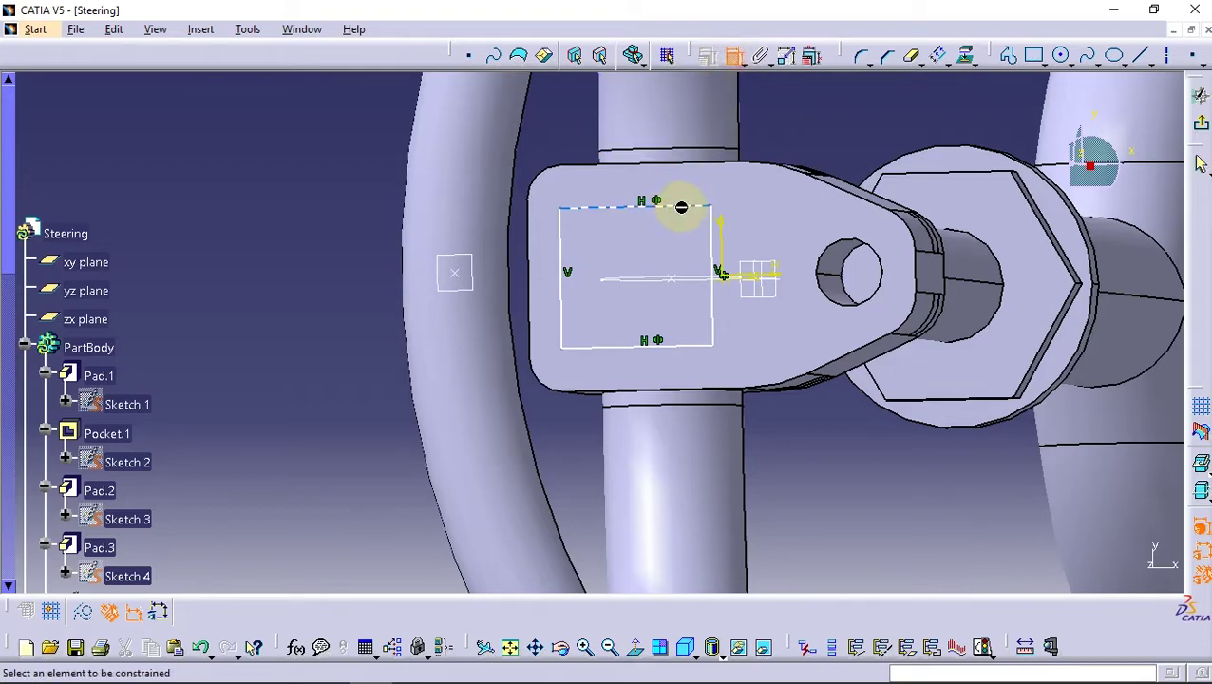
- Dimension the rectangle from the lug's top edge and set its left-side offset to 7 mm
left_click(681, 207)
left_click(690, 168)
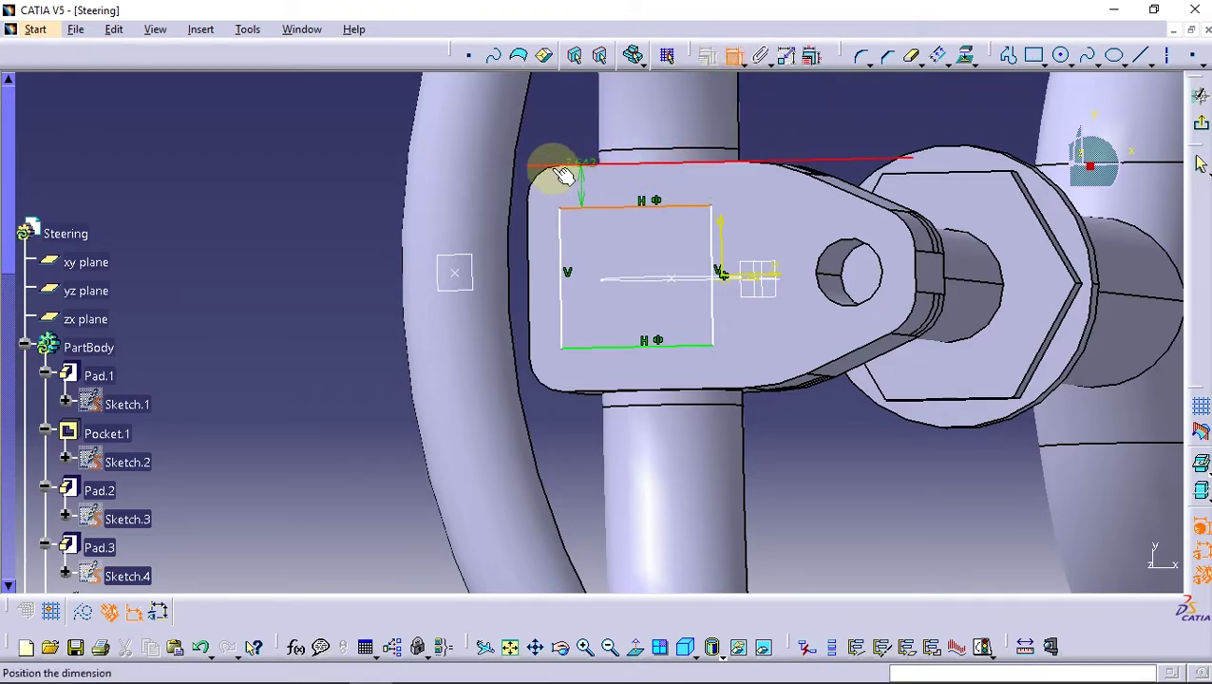
left_click(333, 175)
double_click(337, 173)
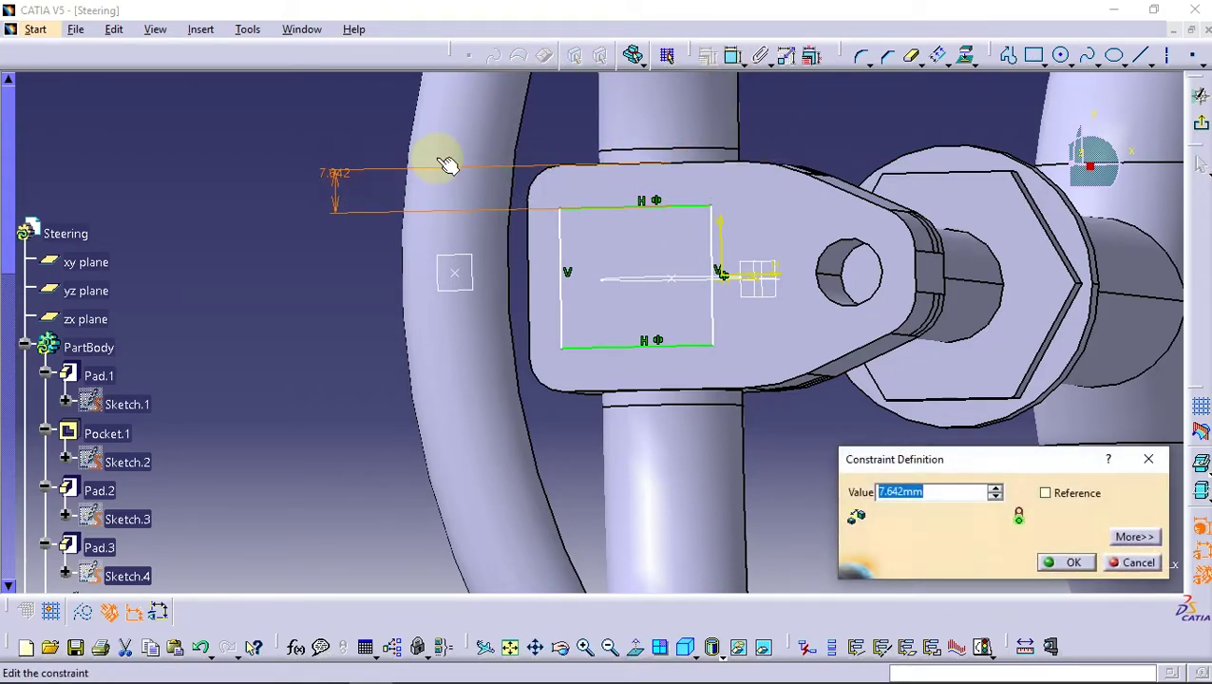
key("Return")
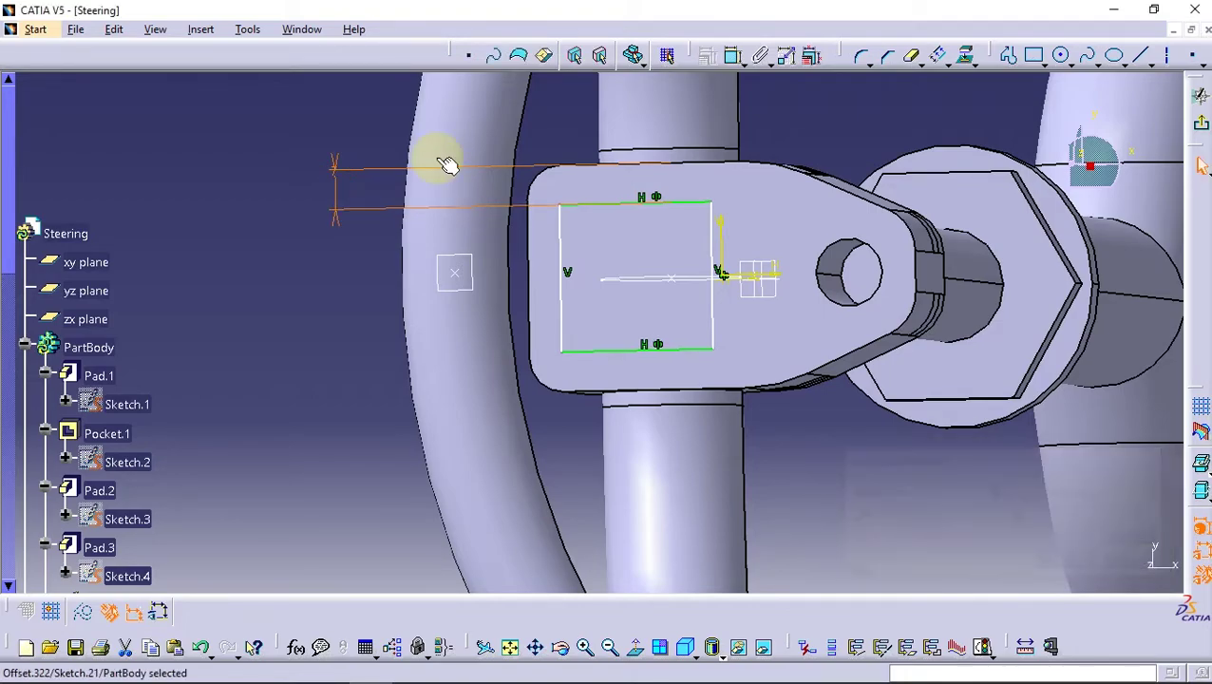
left_click(733, 55)
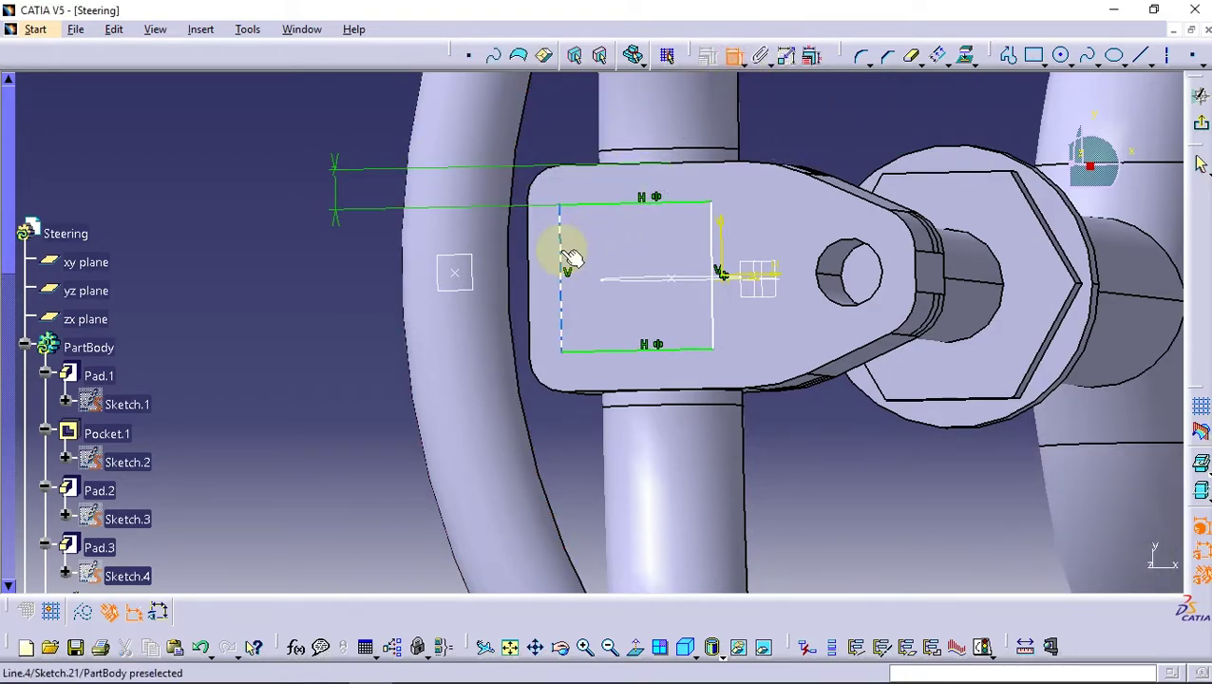
left_click(562, 254)
left_click(530, 254)
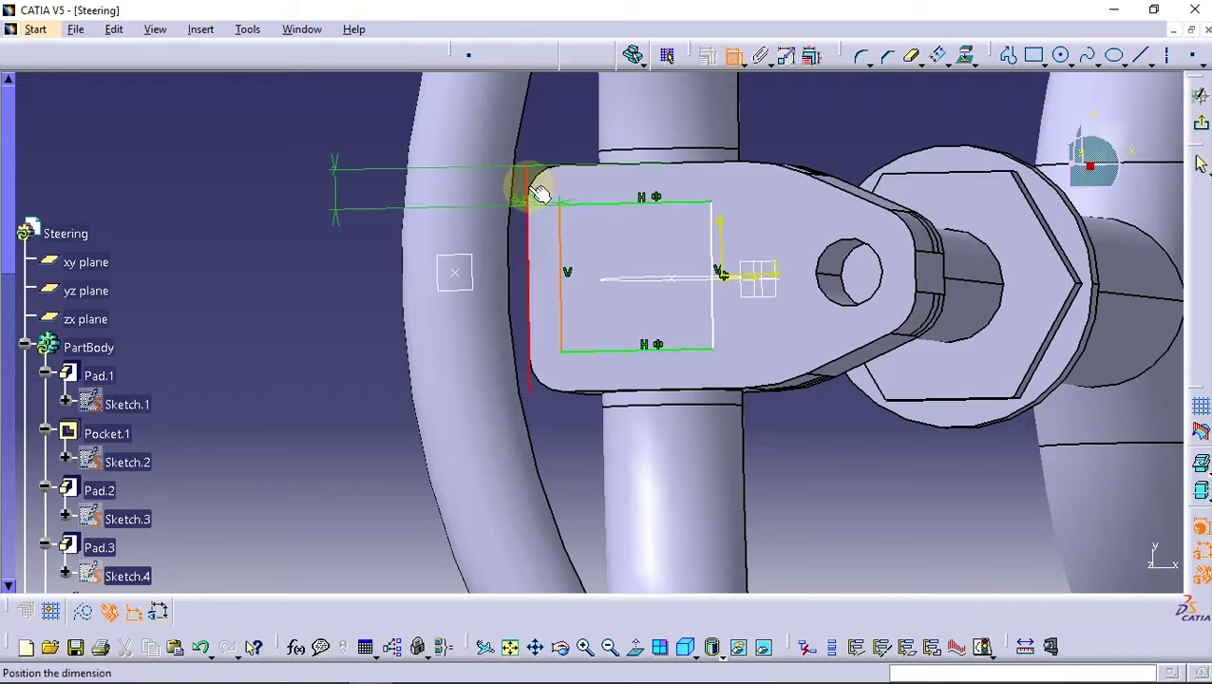
double_click(352, 103)
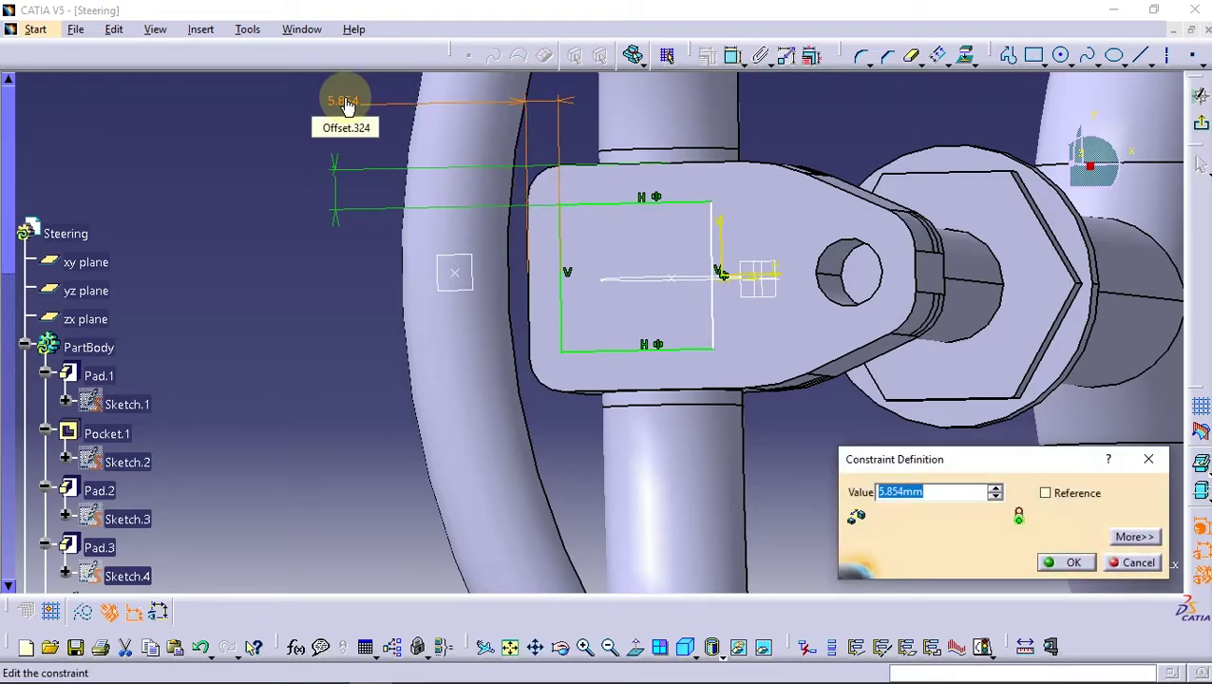
type("7")
key("Return")
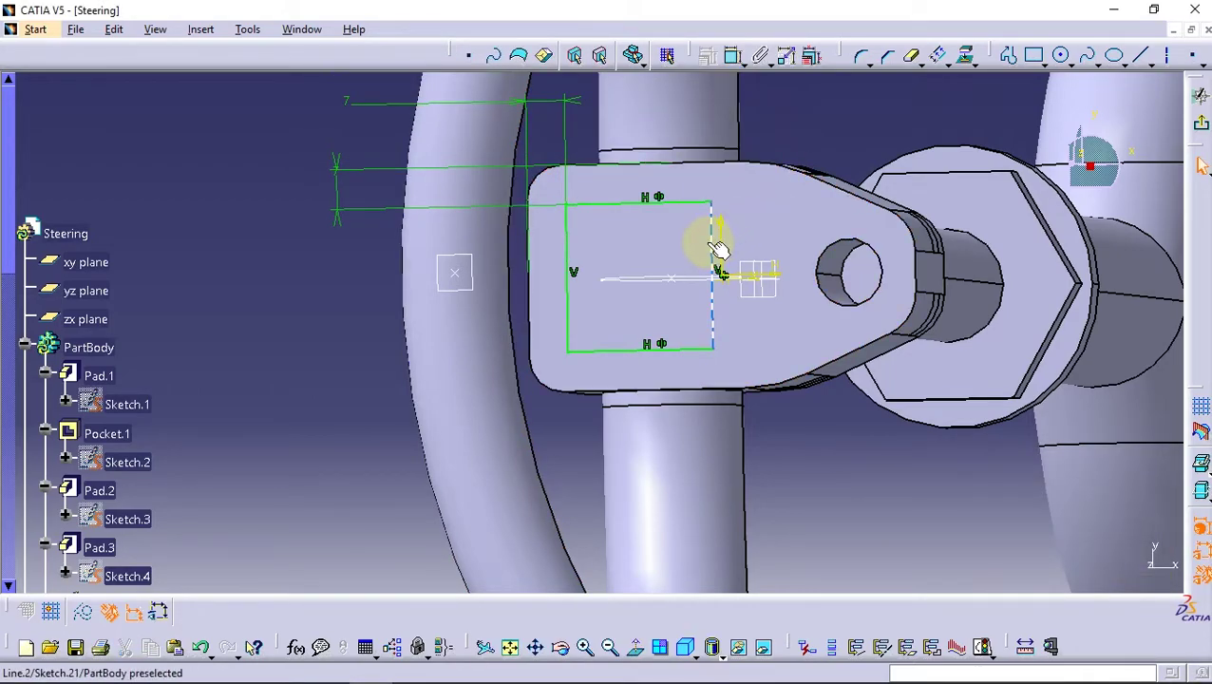
- Set the rectangle's right-side offset to 2 mm and return to the 3D part
left_click(733, 55)
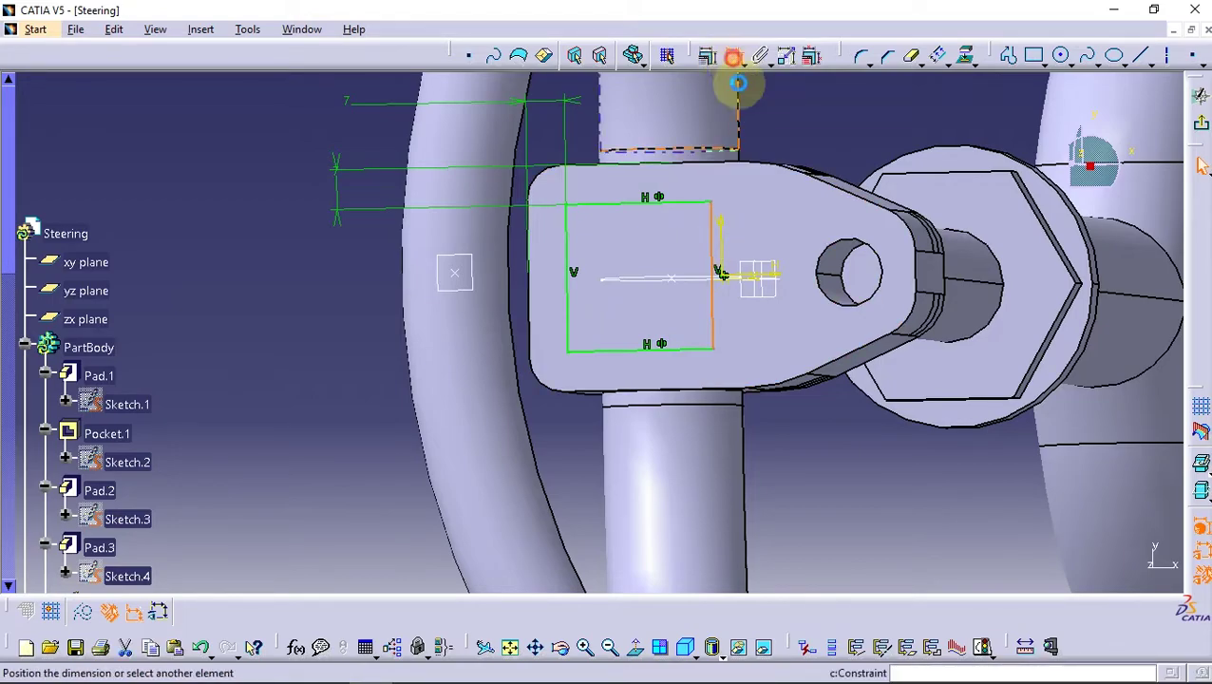
left_click(721, 222)
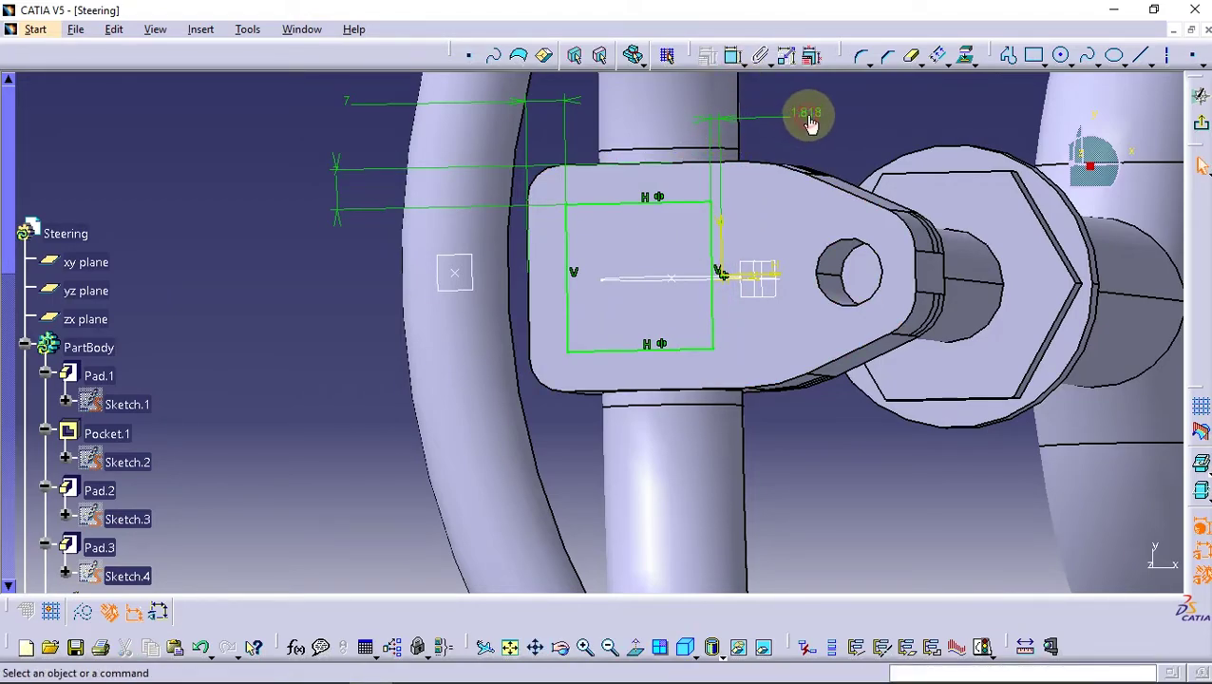
double_click(809, 122)
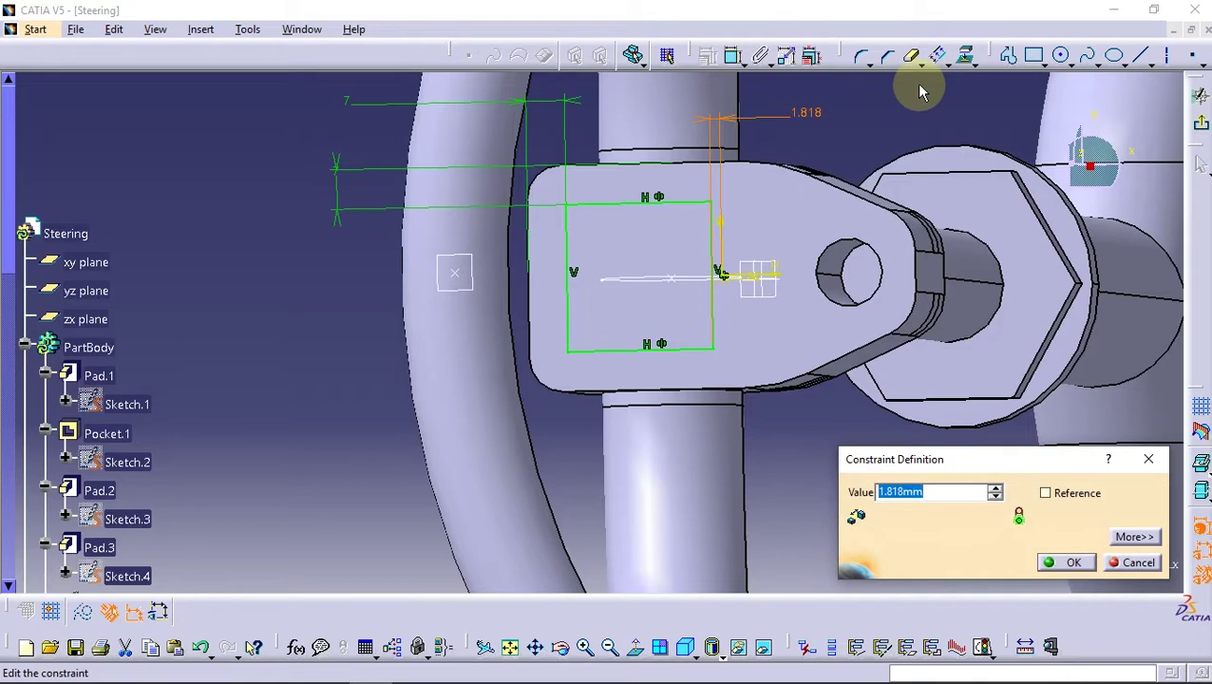
type("2")
key("Return")
left_click(889, 121)
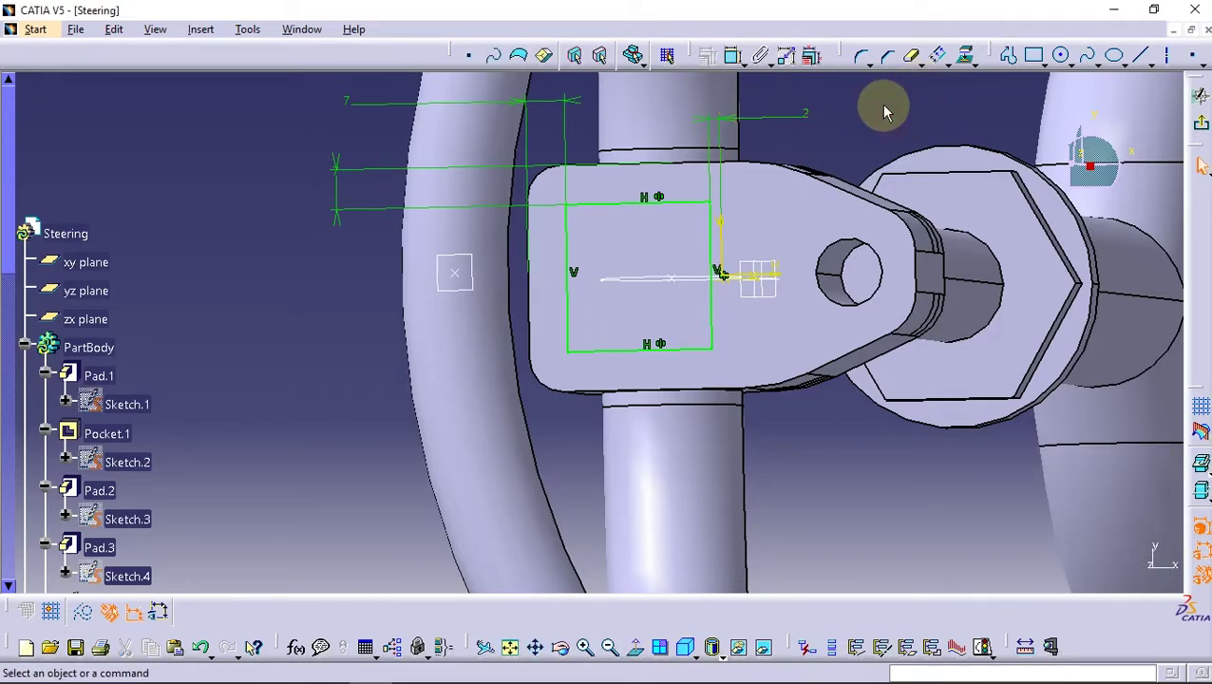
left_click(1202, 124)
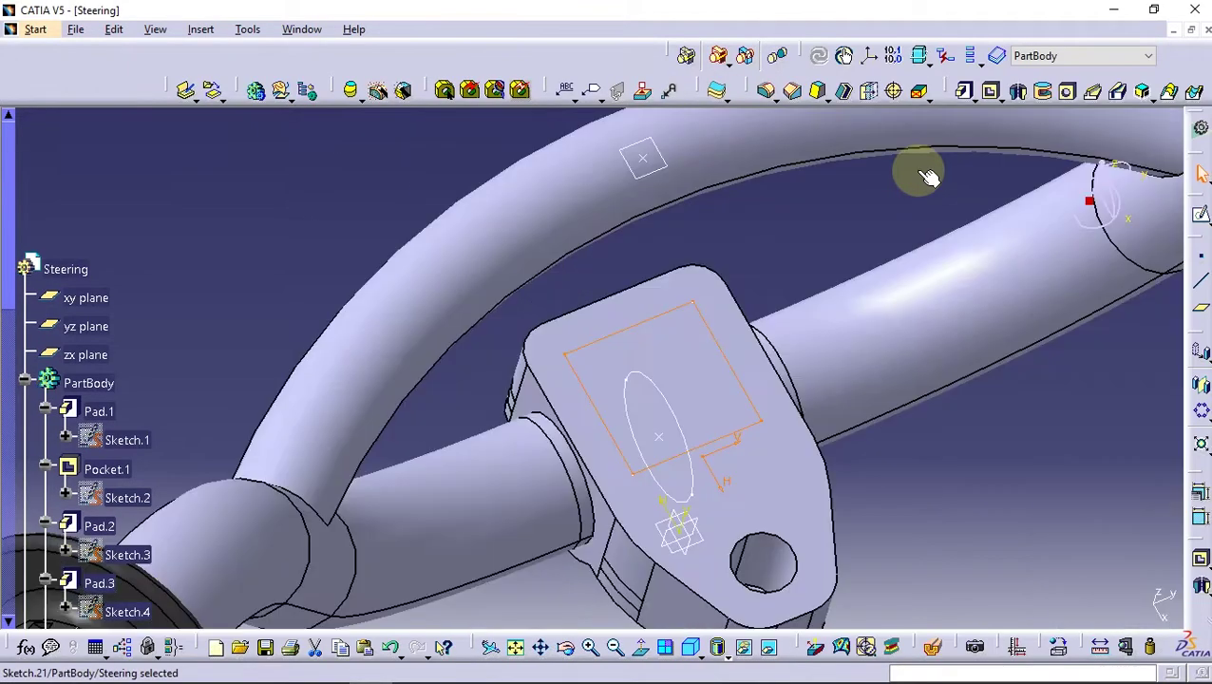
- Pocket Sketch.21 2 mm deep into the lug's top face as a shallow rectangular recess
left_click(991, 90)
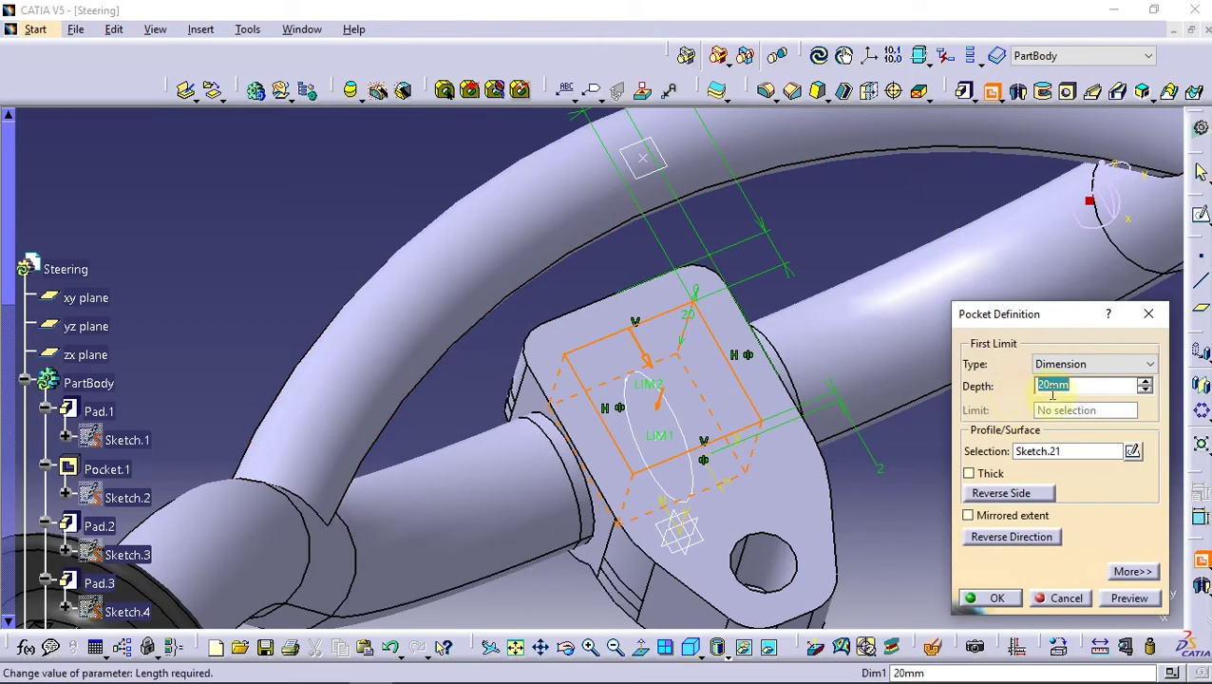
type("2")
left_click(1129, 598)
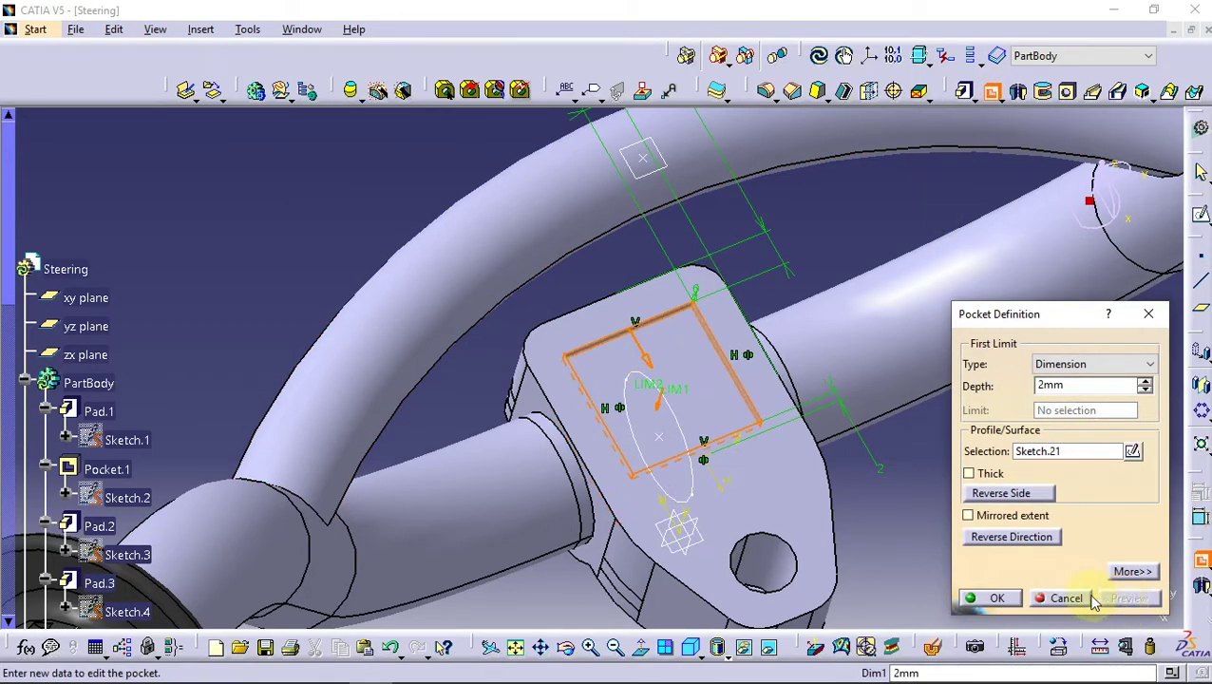
left_click(993, 599)
mouse_move(695, 495)
middle_mouse_down()
mouse_move(556, 501)
mouse_move(719, 452)
mouse_move(702, 466)
mouse_move(766, 555)
mouse_move(777, 485)
mouse_move(663, 462)
mouse_move(695, 419)
middle_mouse_up()
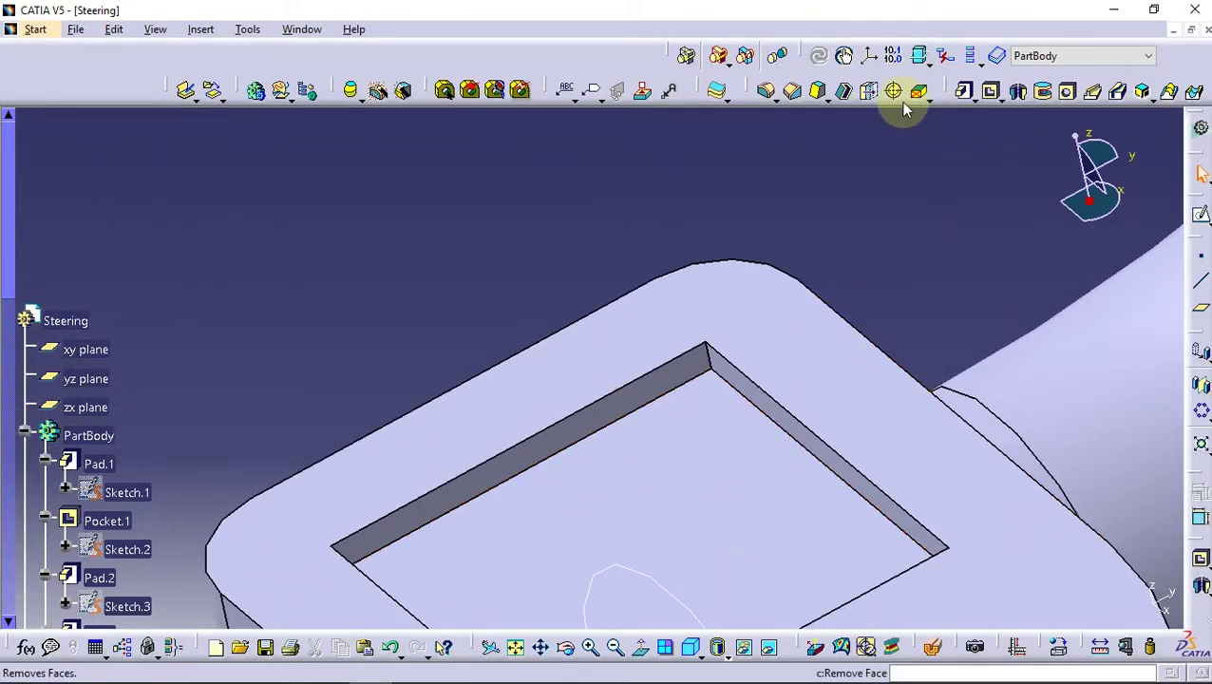
- Round the four edges of the rectangular recess with a 5 mm edge fillet
left_click(766, 90)
type("5")
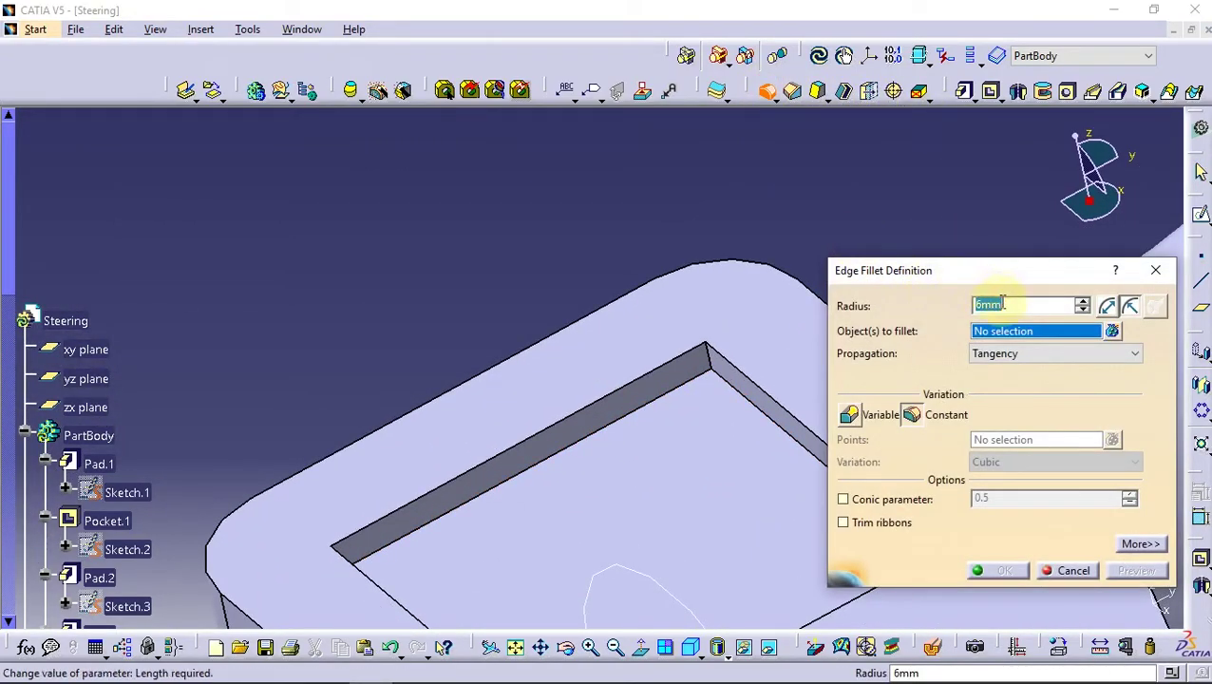
key("Return")
left_click(703, 361)
mouse_move(596, 466)
middle_mouse_down()
mouse_move(602, 423)
mouse_move(473, 460)
mouse_move(513, 395)
middle_mouse_up()
left_click(495, 377)
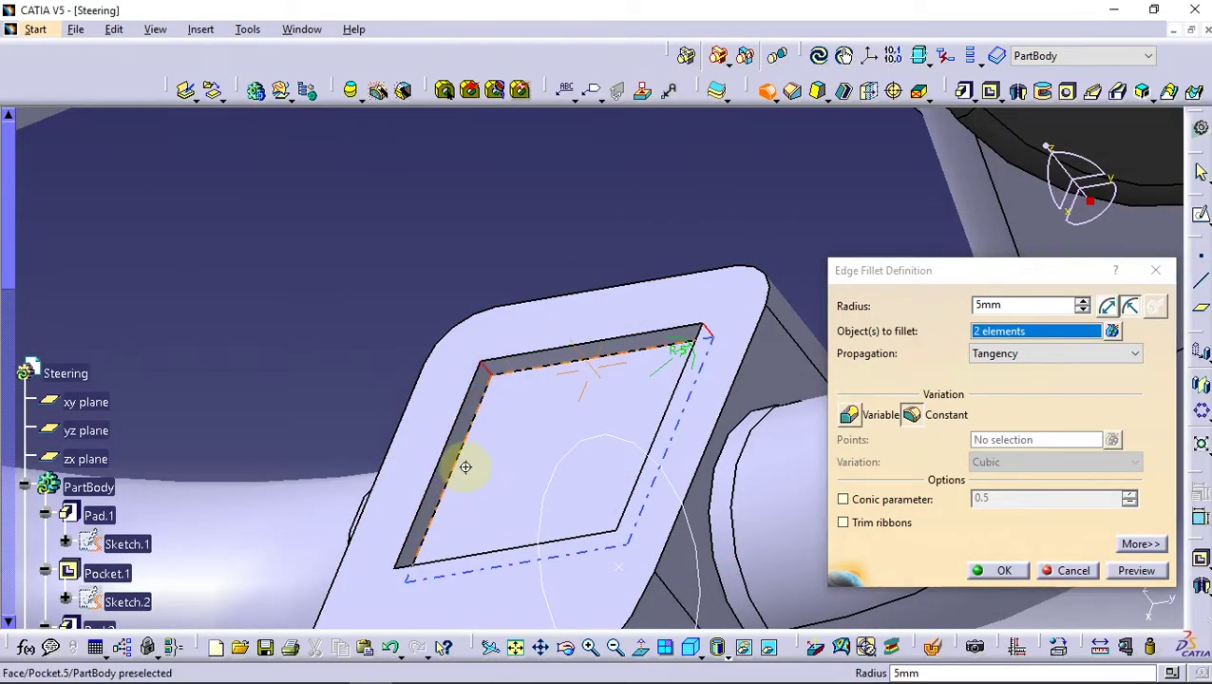
mouse_move(466, 465)
middle_mouse_down()
mouse_move(695, 519)
mouse_move(834, 358)
mouse_move(617, 447)
mouse_move(686, 441)
middle_mouse_up()
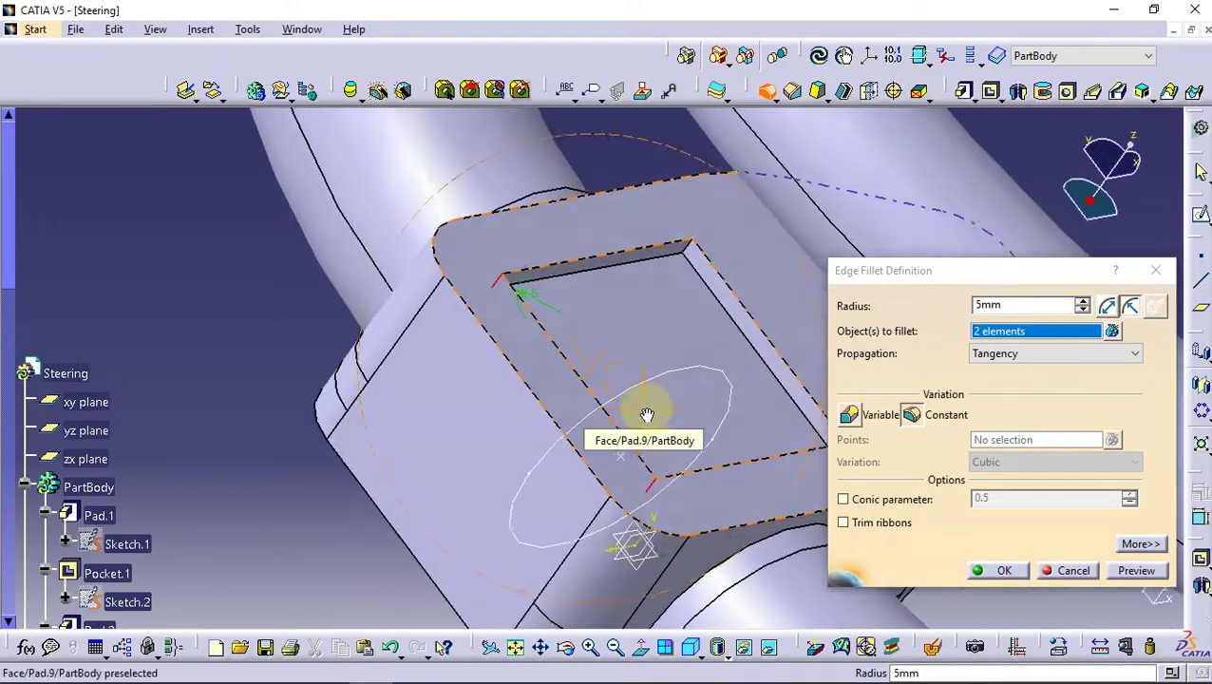
left_click(685, 250)
mouse_move(541, 454)
middle_mouse_down()
mouse_move(596, 495)
mouse_move(718, 506)
middle_mouse_up()
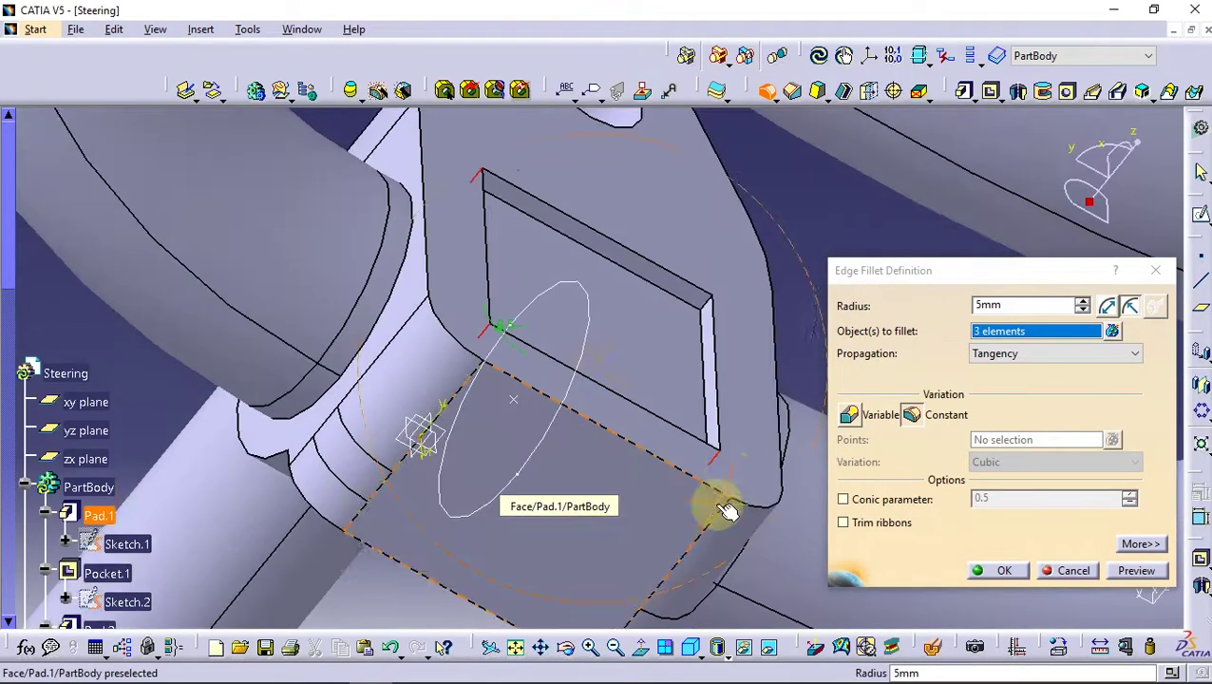
left_click(707, 299)
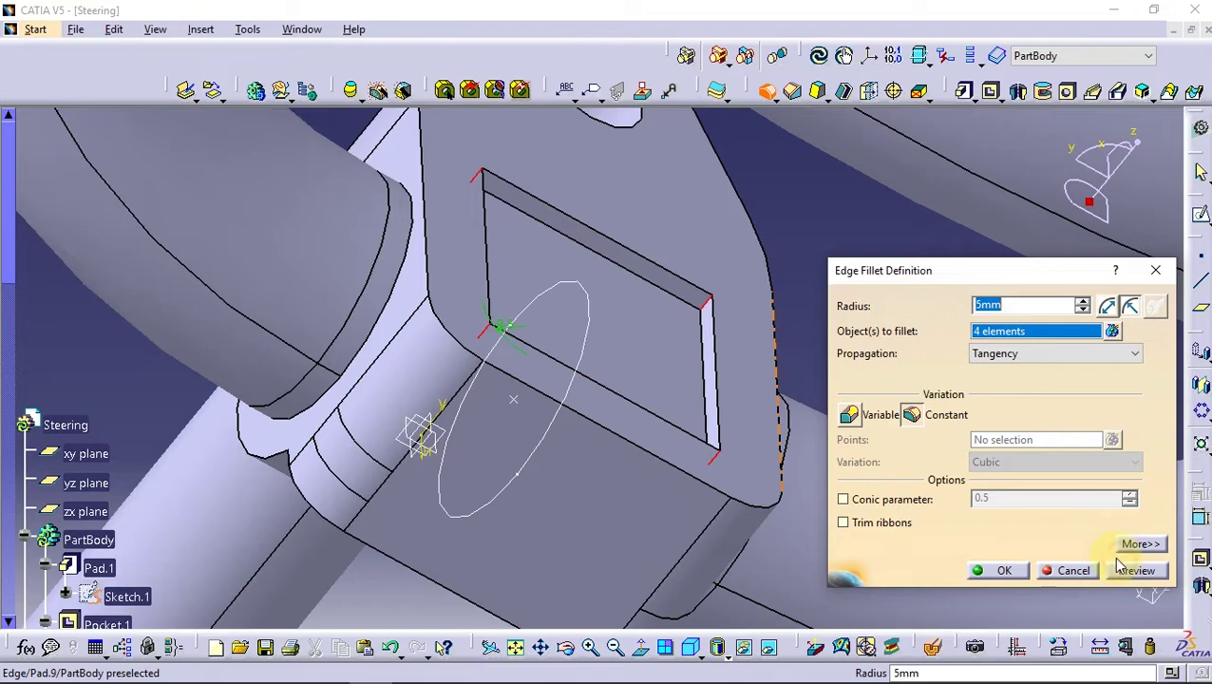
left_click(1130, 570)
left_click(995, 570)
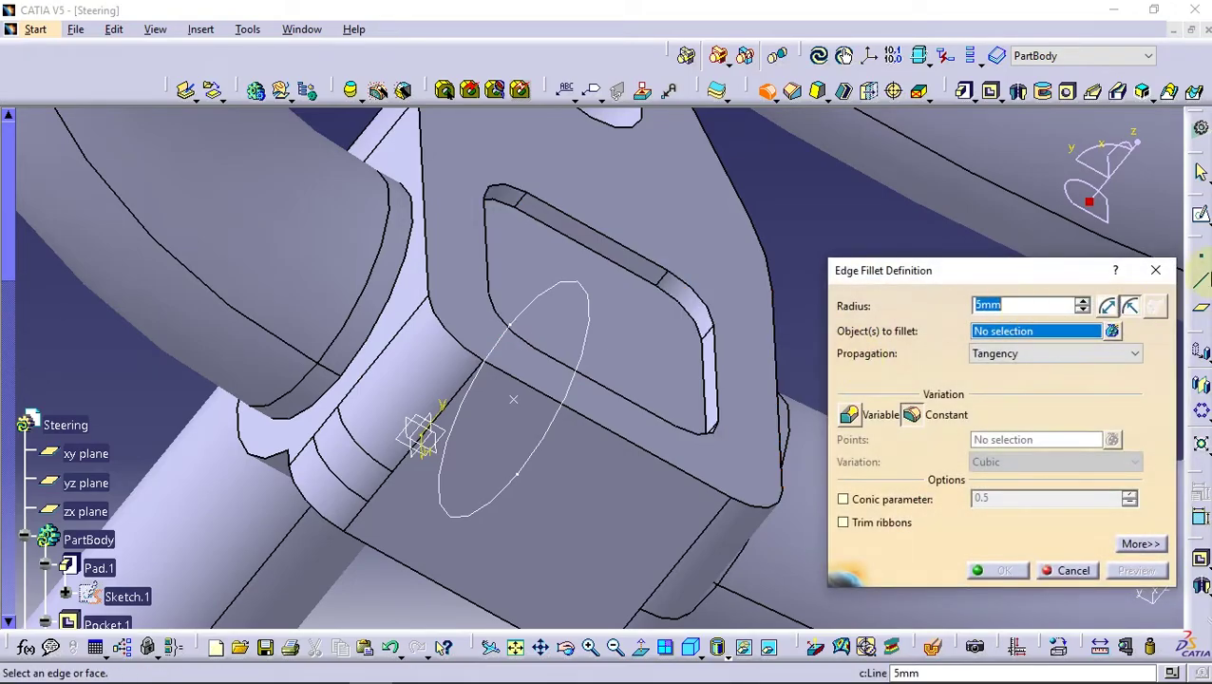
key("Escape")
mouse_move(798, 379)
middle_mouse_down()
mouse_move(641, 466)
mouse_move(509, 422)
mouse_move(866, 419)
mouse_move(658, 514)
mouse_move(822, 364)
middle_mouse_up()
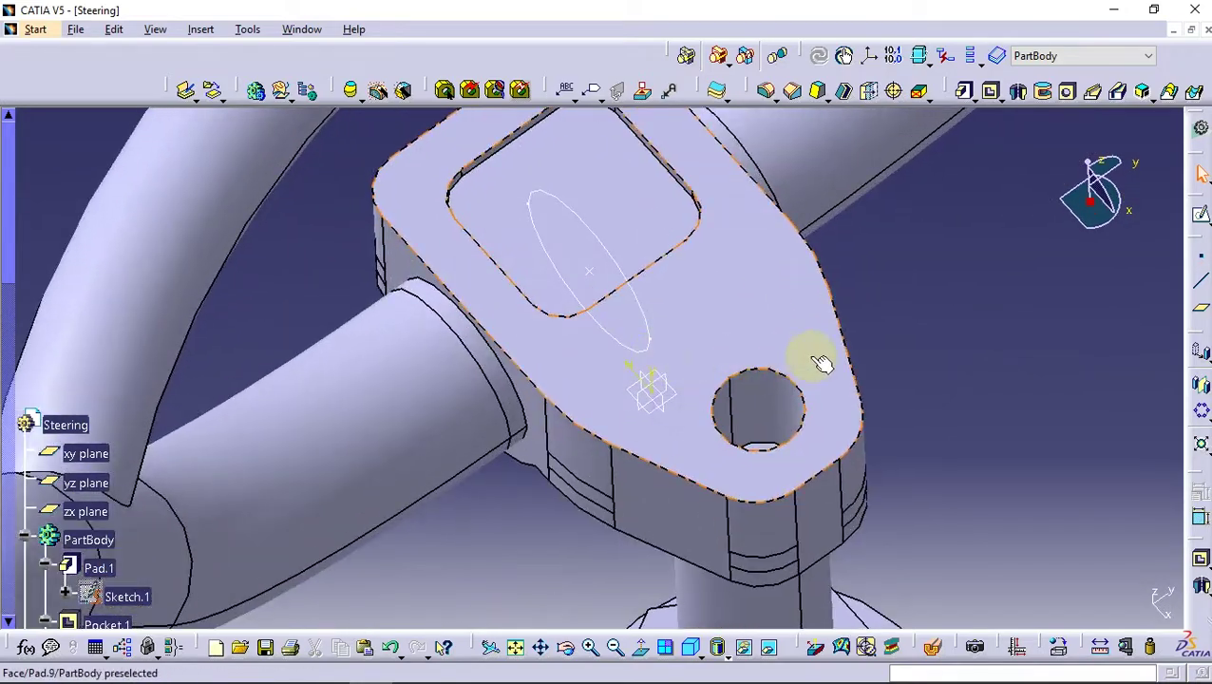
left_click(822, 364)
- Sketch a hexagon on the hub's top face, concentric with the hole
left_click(1201, 214)
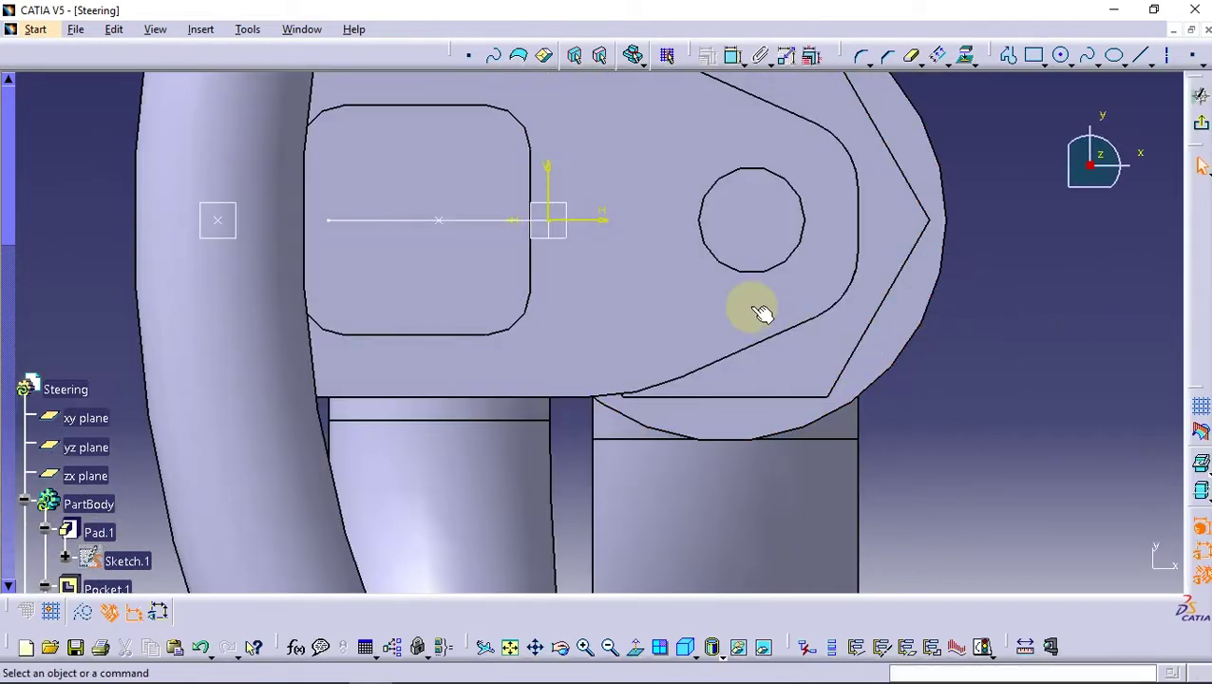
middle_click_drag(760, 312, 779, 392)
left_click(1039, 65)
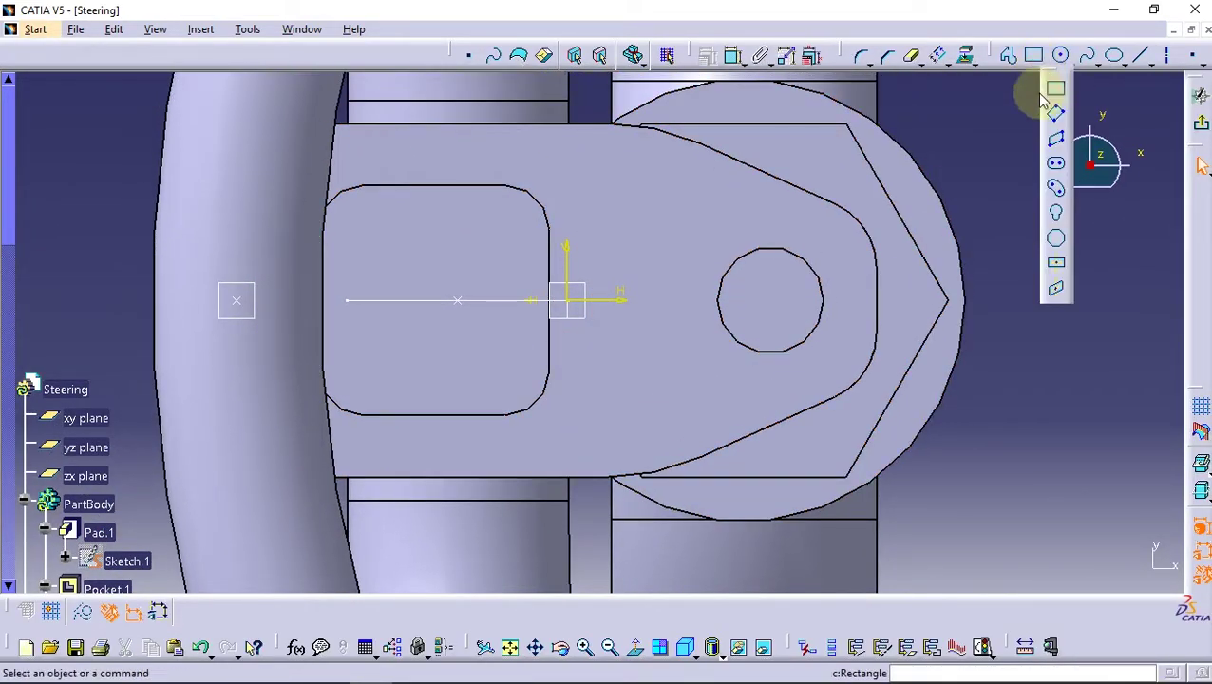
left_click(1056, 240)
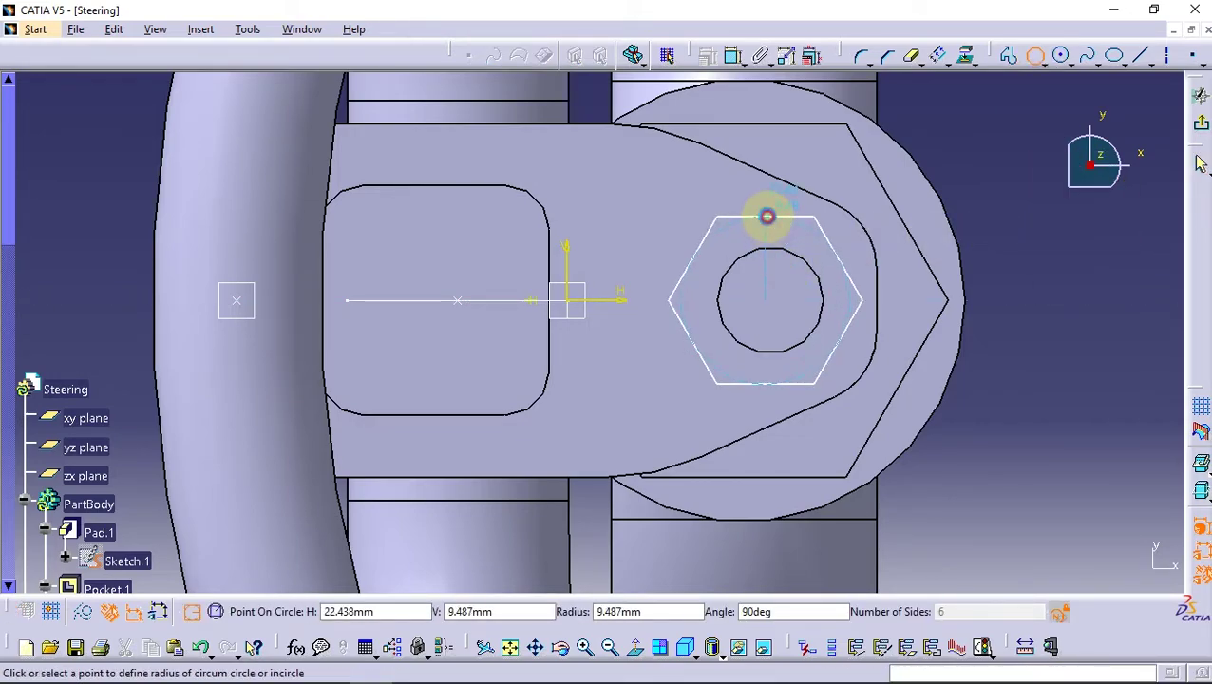
left_click(767, 217)
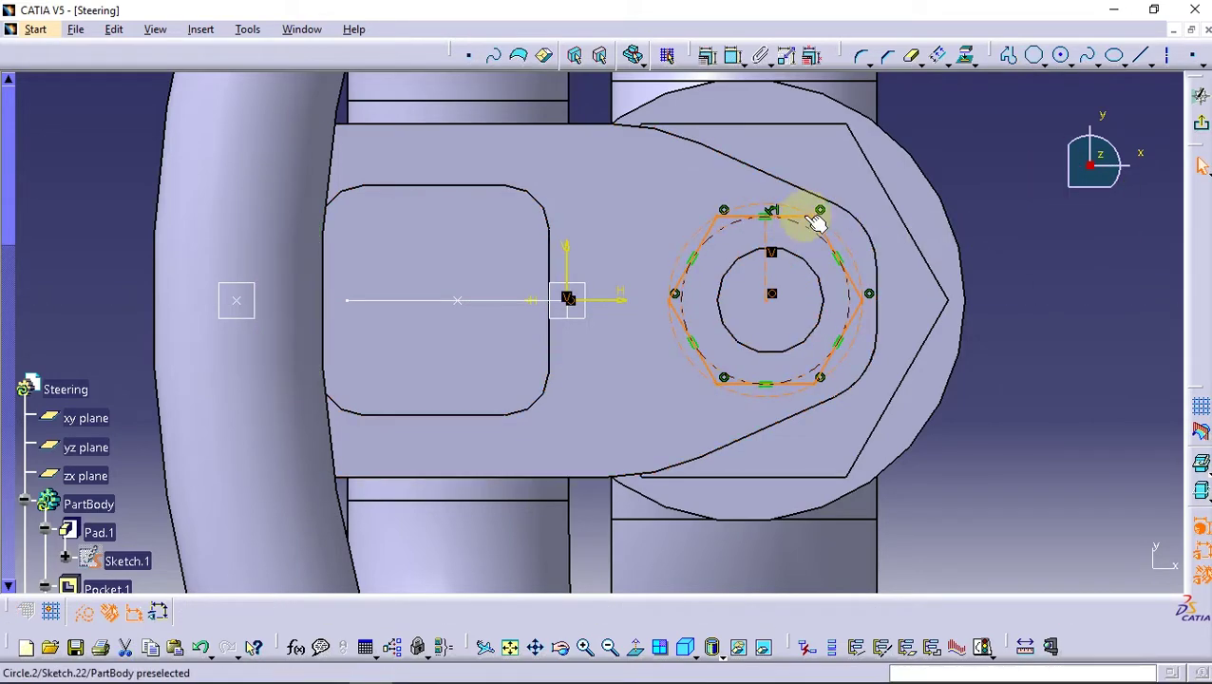
left_click(953, 158)
left_click(804, 260)
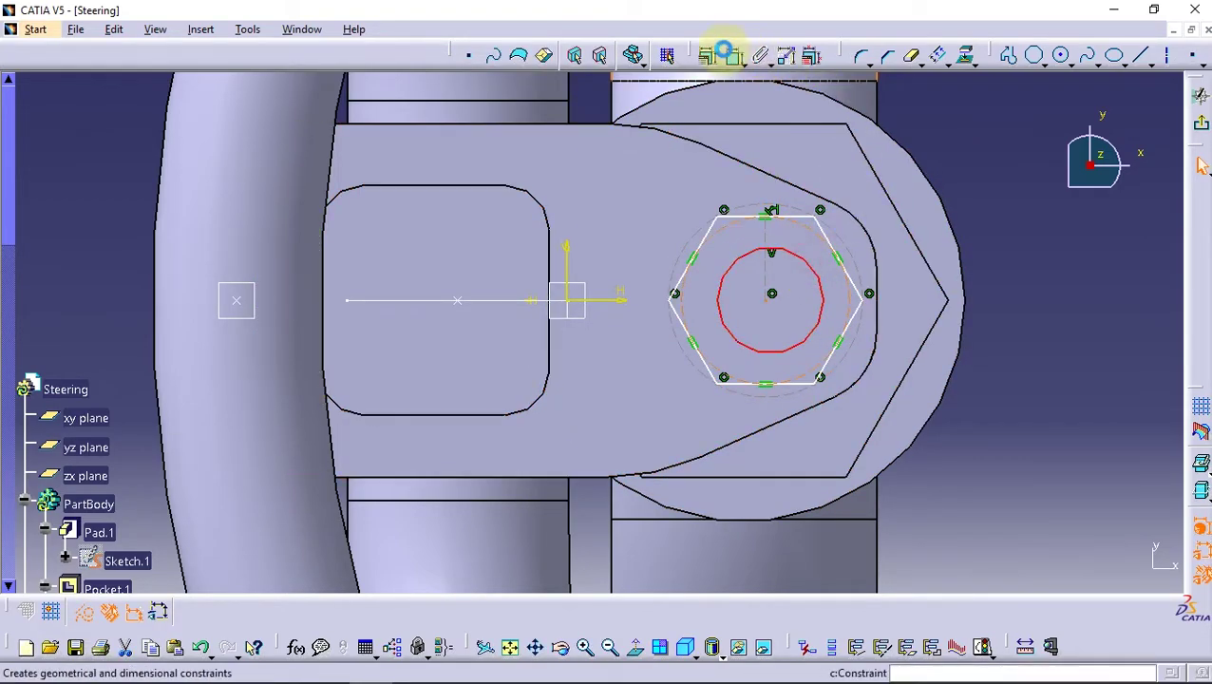
left_click(731, 55)
left_click(1078, 380)
left_click(1045, 544)
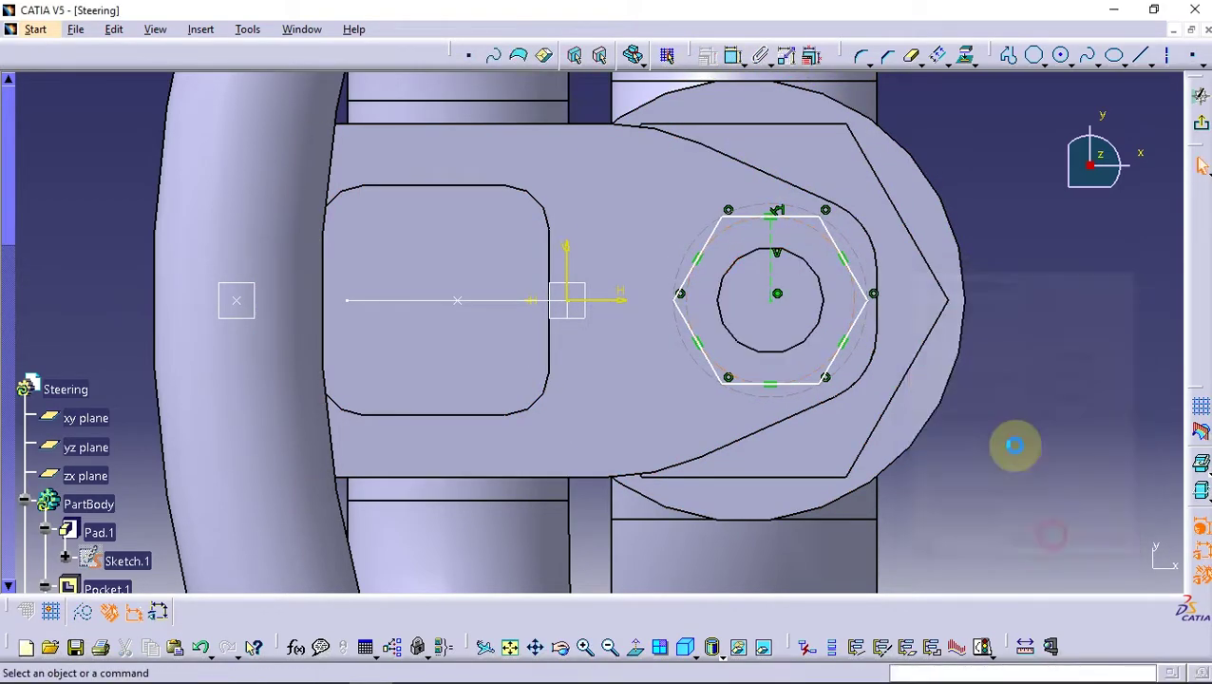
- Dimension the hexagon 15 mm across flats and return to the 3D part
left_click(734, 55)
left_click(784, 217)
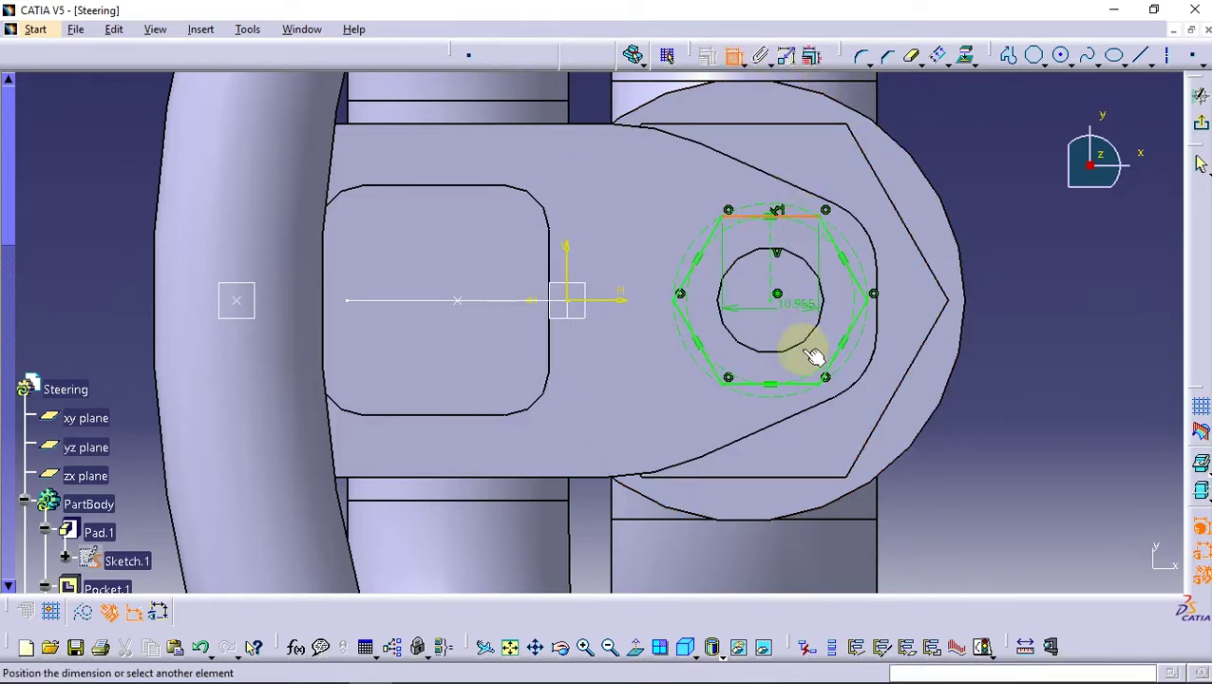
left_click(809, 384)
left_click(1014, 297)
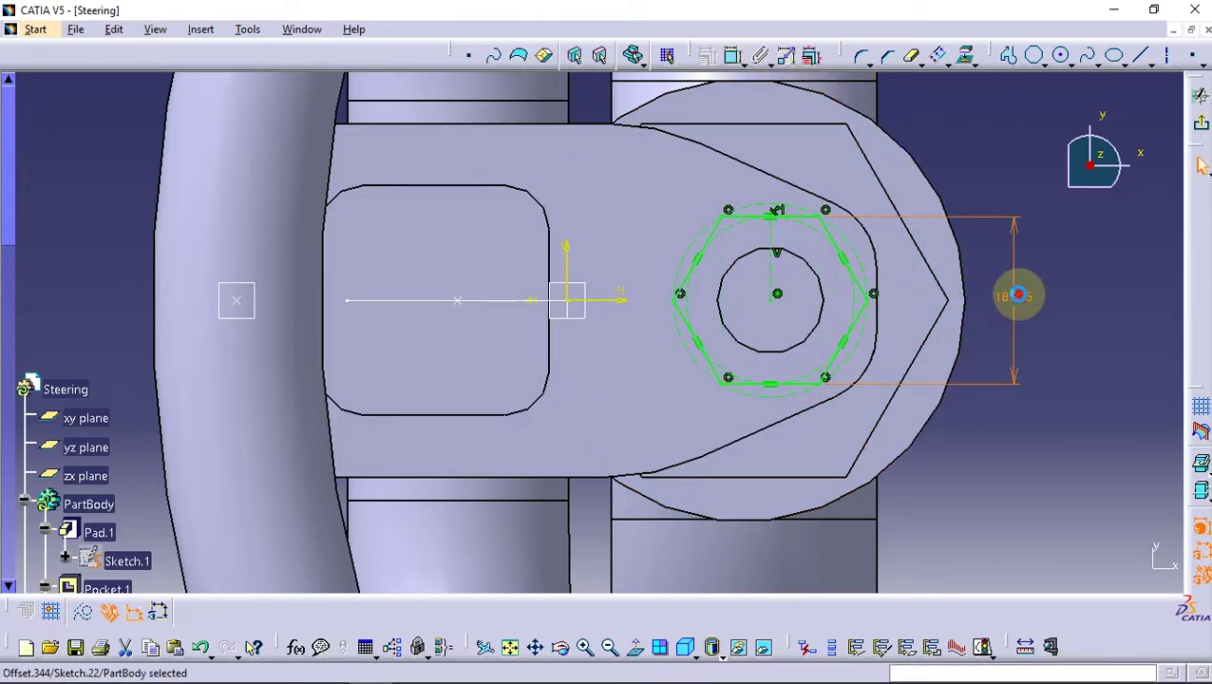
double_click(1019, 300)
key("Return")
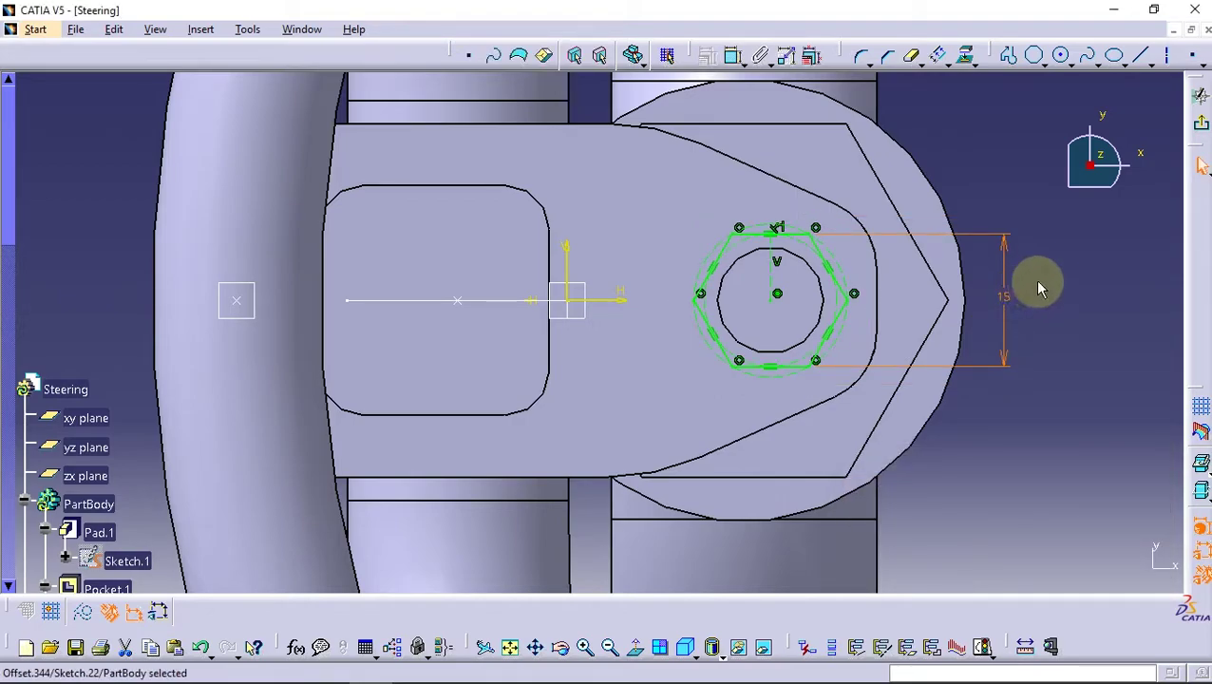
left_click(1201, 122)
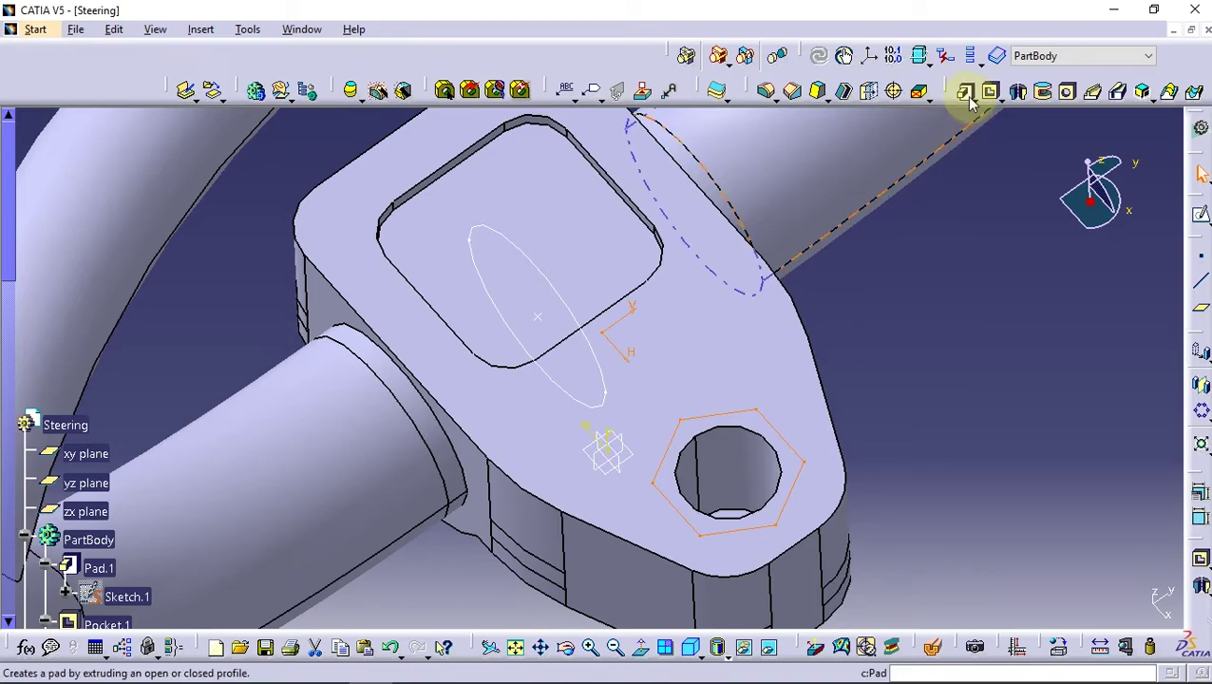
left_click(964, 90)
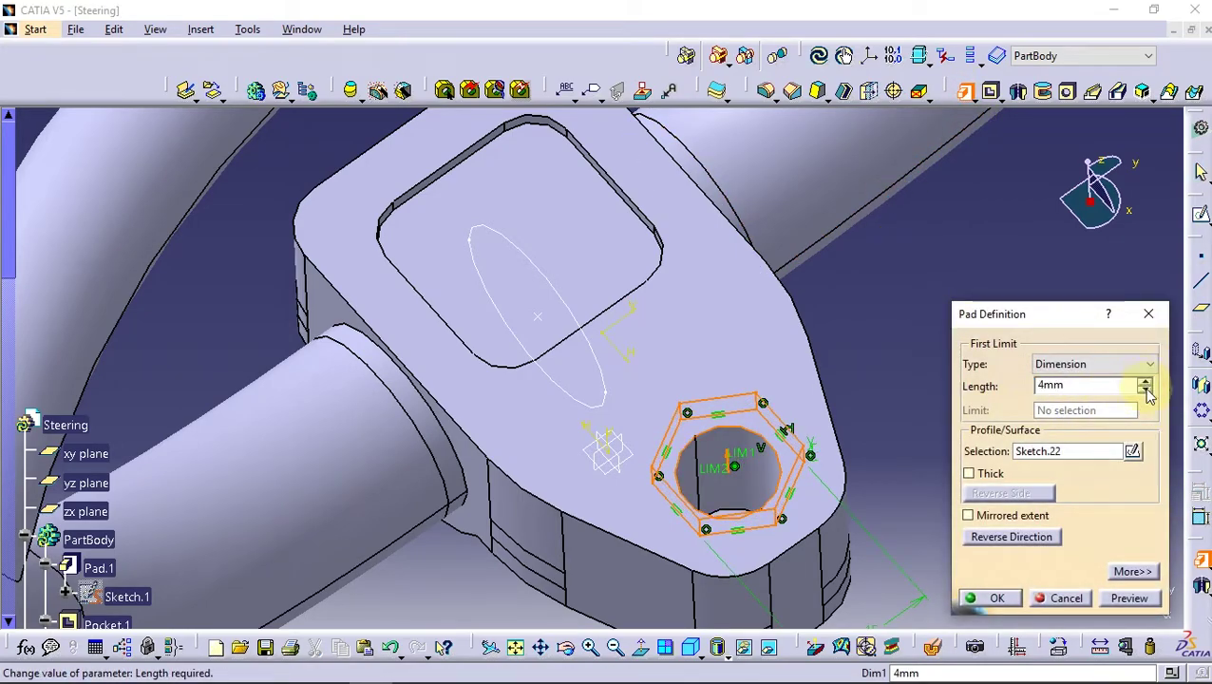
- Pad the Sketch.22 hexagon by 4 mm to form the hex nut on the lug
left_click(995, 601)
mouse_move(953, 384)
middle_mouse_down()
mouse_move(547, 441)
mouse_move(596, 495)
mouse_move(776, 460)
mouse_move(847, 374)
middle_mouse_up()
mouse_move(509, 396)
middle_mouse_down()
mouse_move(641, 432)
mouse_move(649, 627)
middle_mouse_up()
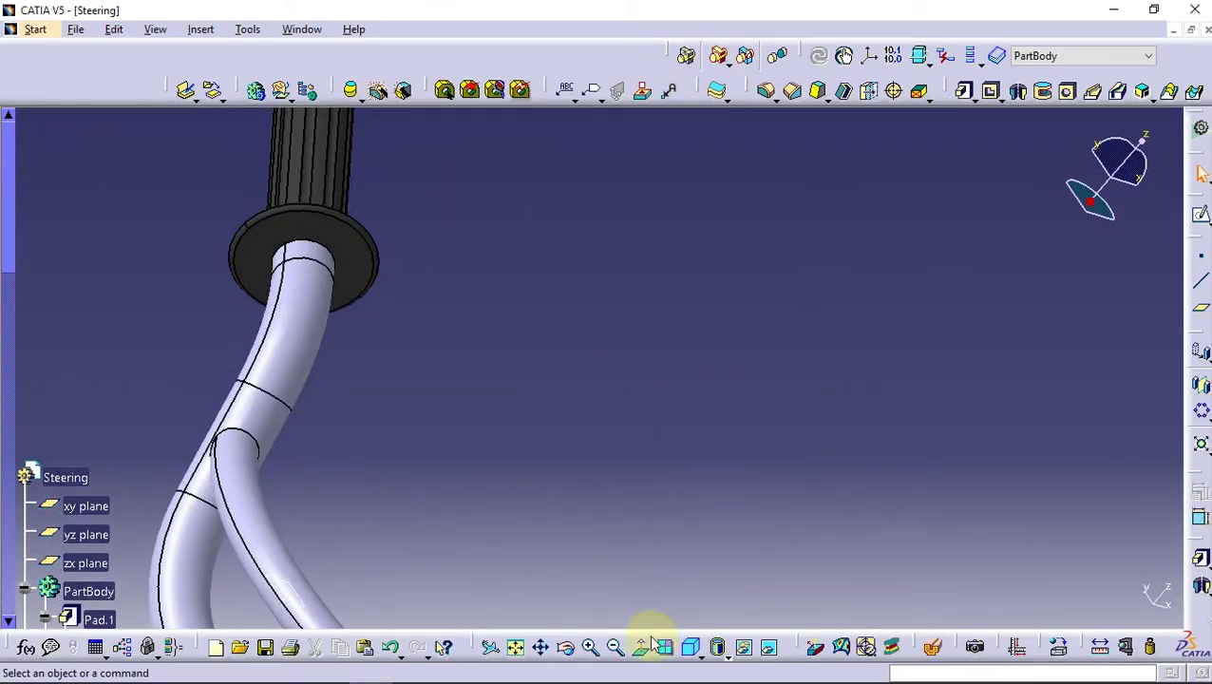
left_click(698, 642)
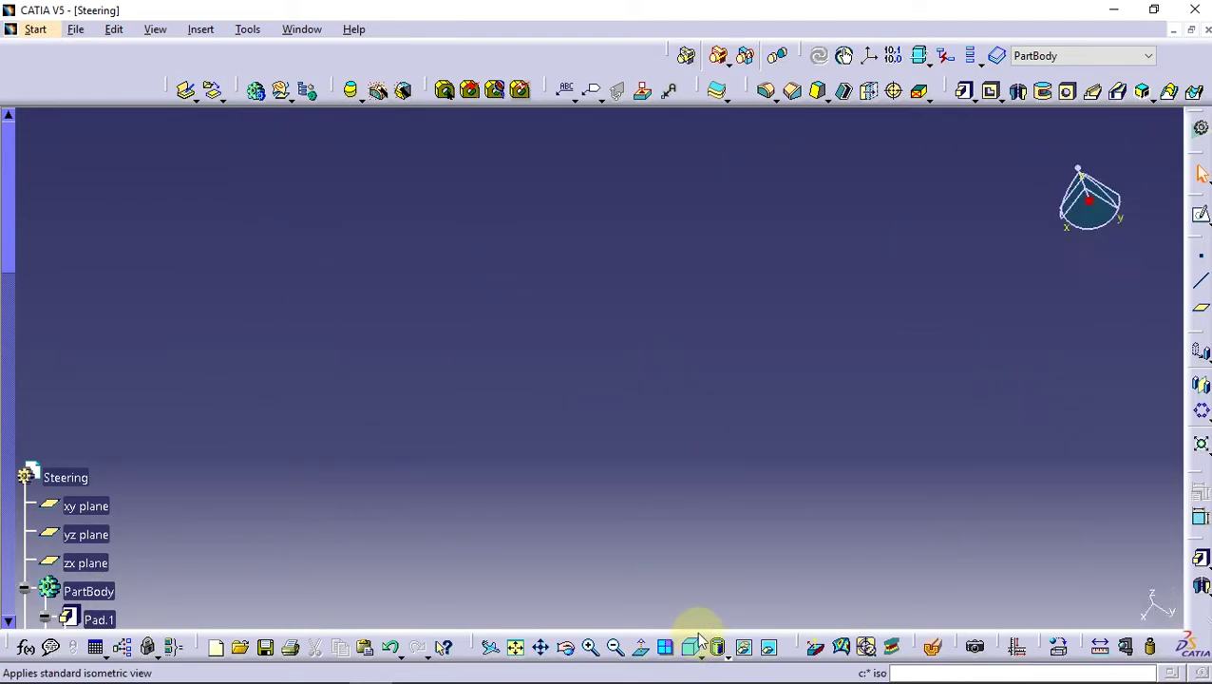
left_click(517, 647)
mouse_move(663, 492)
middle_mouse_down()
mouse_move(663, 411)
mouse_move(674, 505)
mouse_move(501, 533)
mouse_move(347, 437)
mouse_move(459, 469)
mouse_move(463, 396)
mouse_move(387, 393)
middle_mouse_up()
scroll(169, 412, "down", 2)
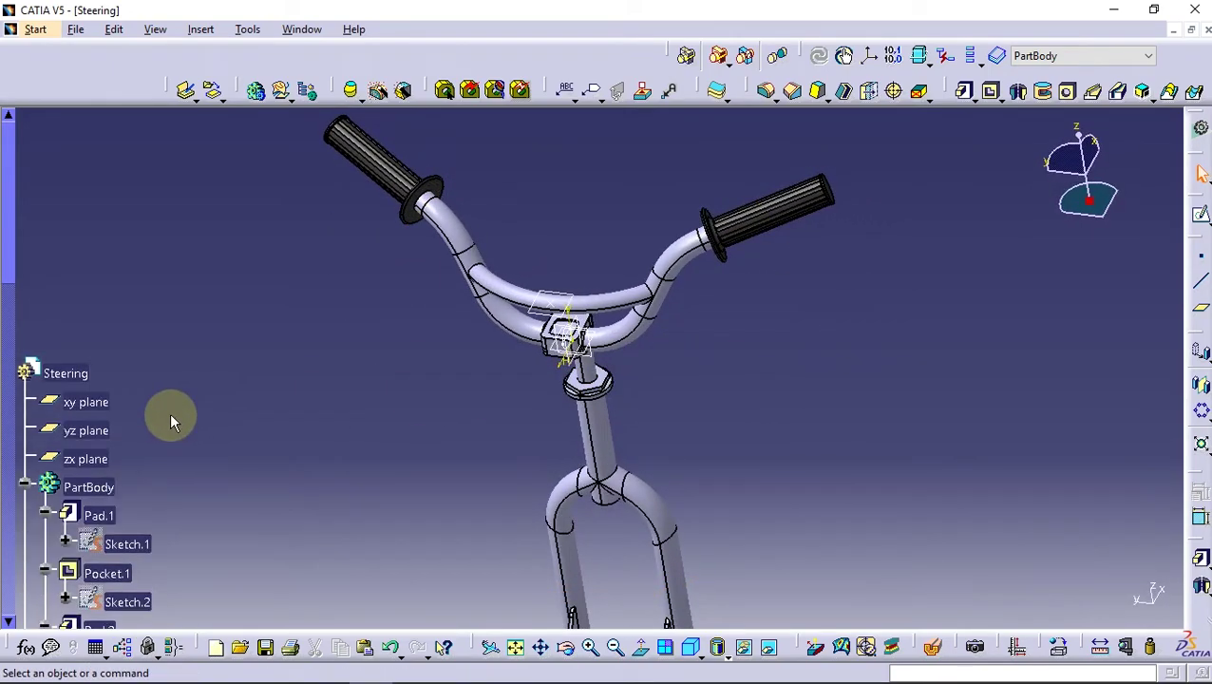
scroll(187, 410, "down", 3)
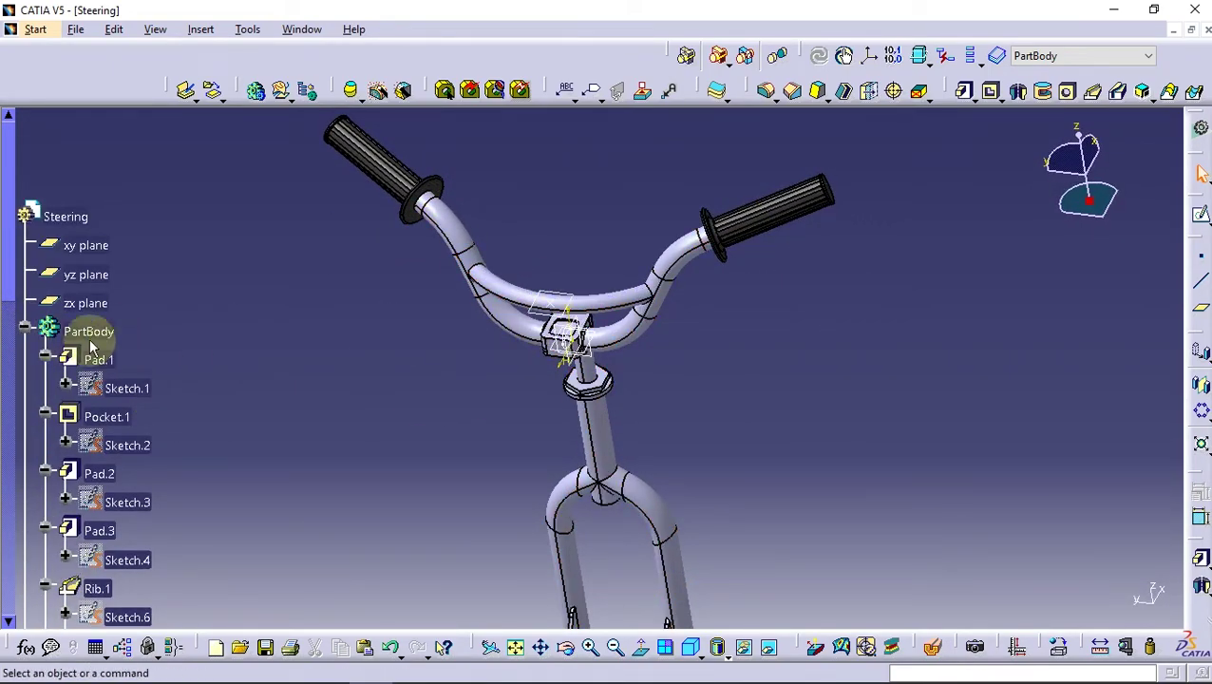
scroll(143, 340, "down", 5)
scroll(143, 347, "down", 4)
scroll(149, 351, "up", 3)
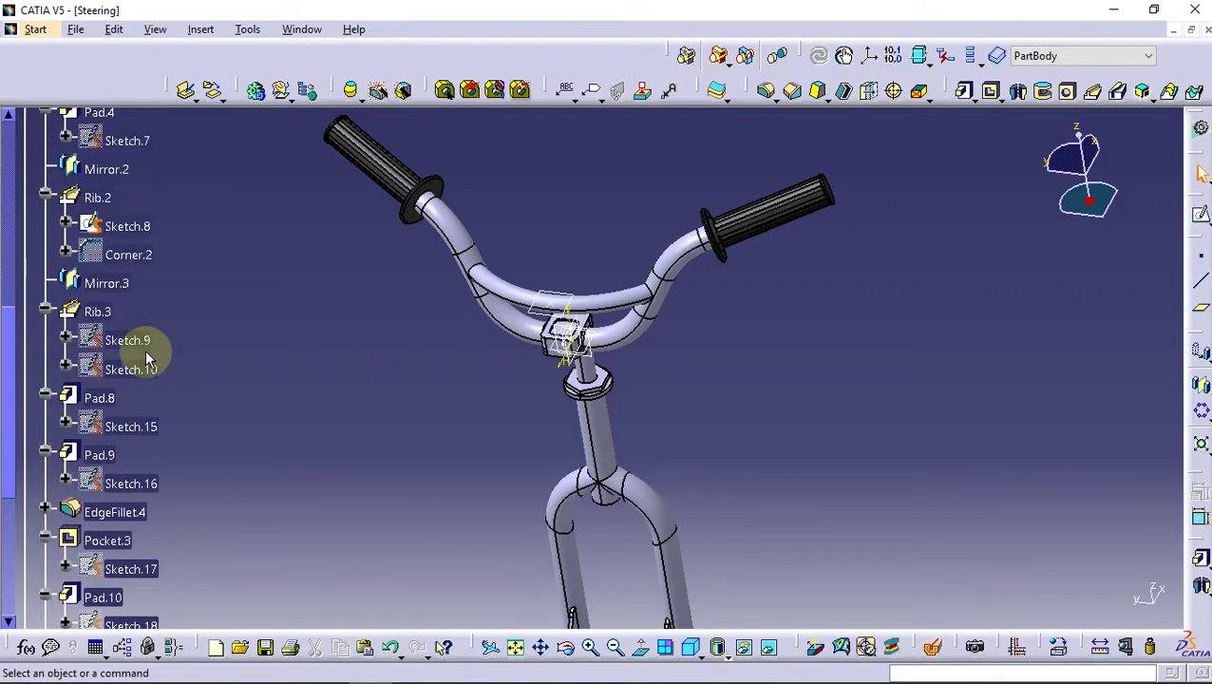
scroll(130, 329, "up", 4)
scroll(19, 314, "up", 2)
- Collapse PartBody and hide Geometrical Set.1
left_click(11, 314)
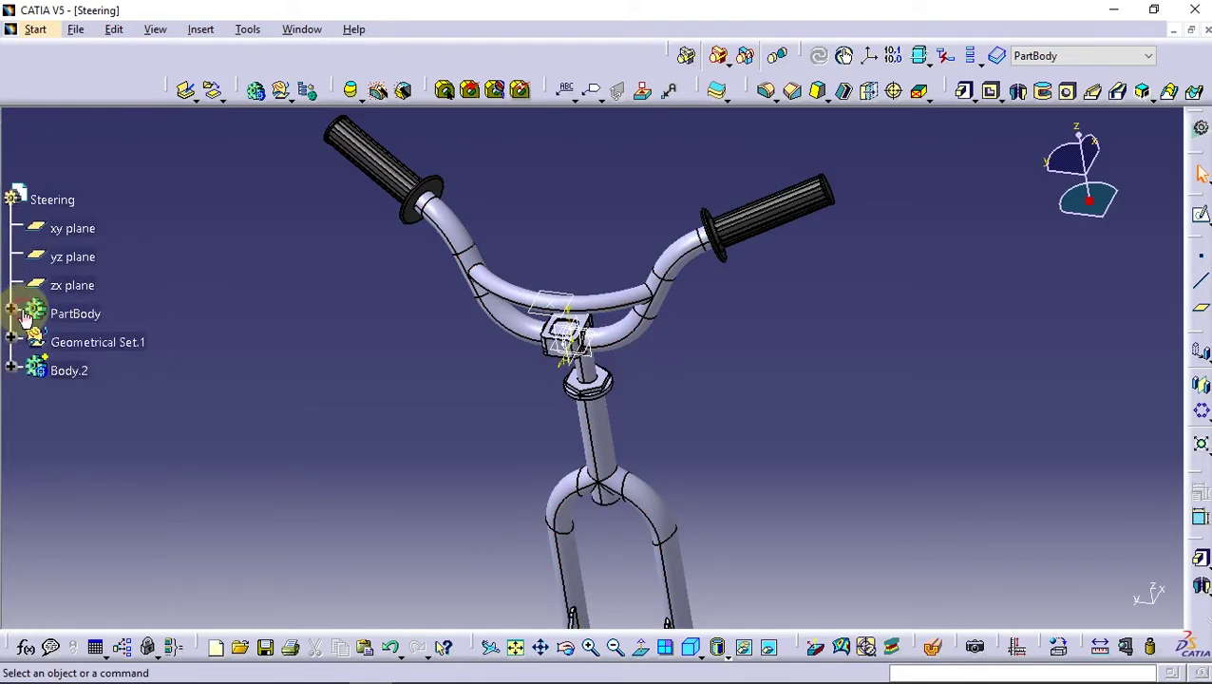
right_click(74, 346)
left_click(121, 373)
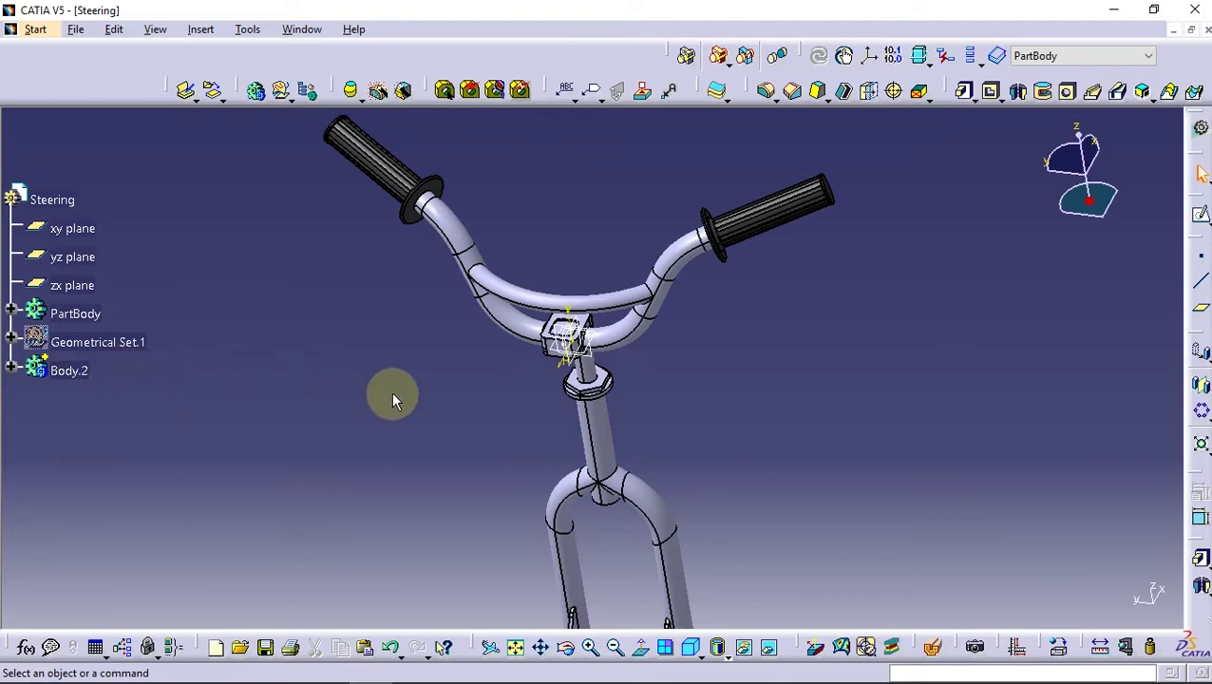
left_click(92, 293)
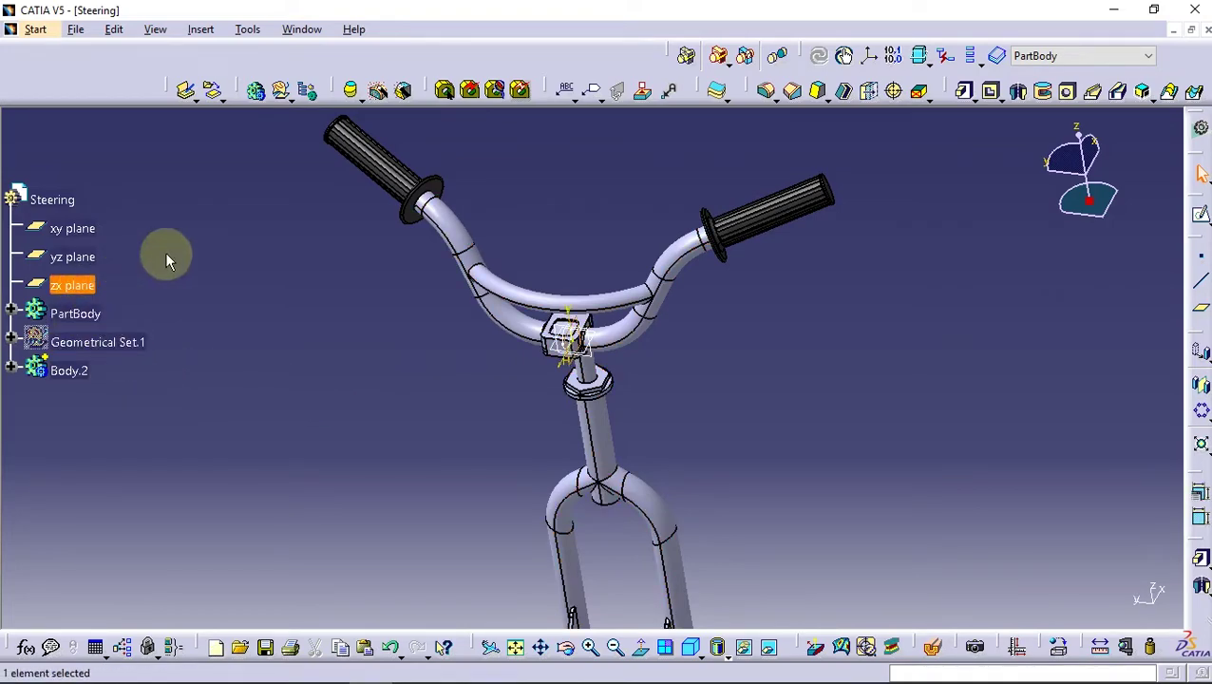
left_click(78, 32)
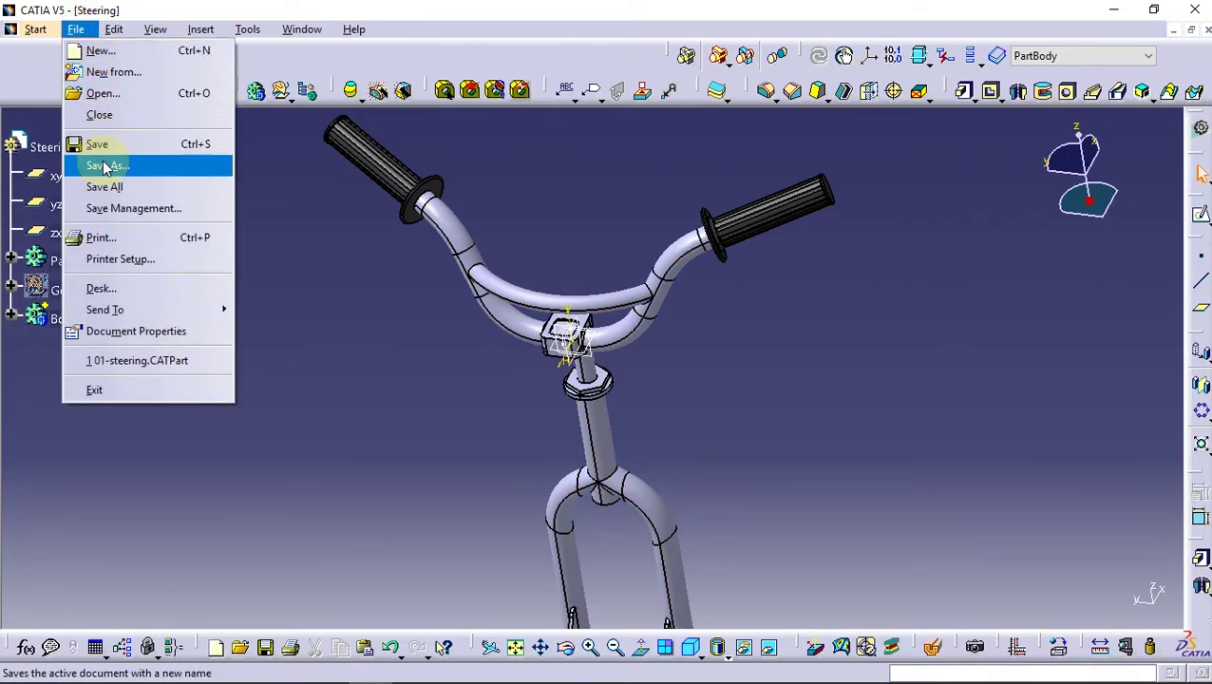
- Save As 01-Steering.CATPart in the Simple Bicycle folder and close the steering part window
left_click(109, 164)
left_click(76, 30)
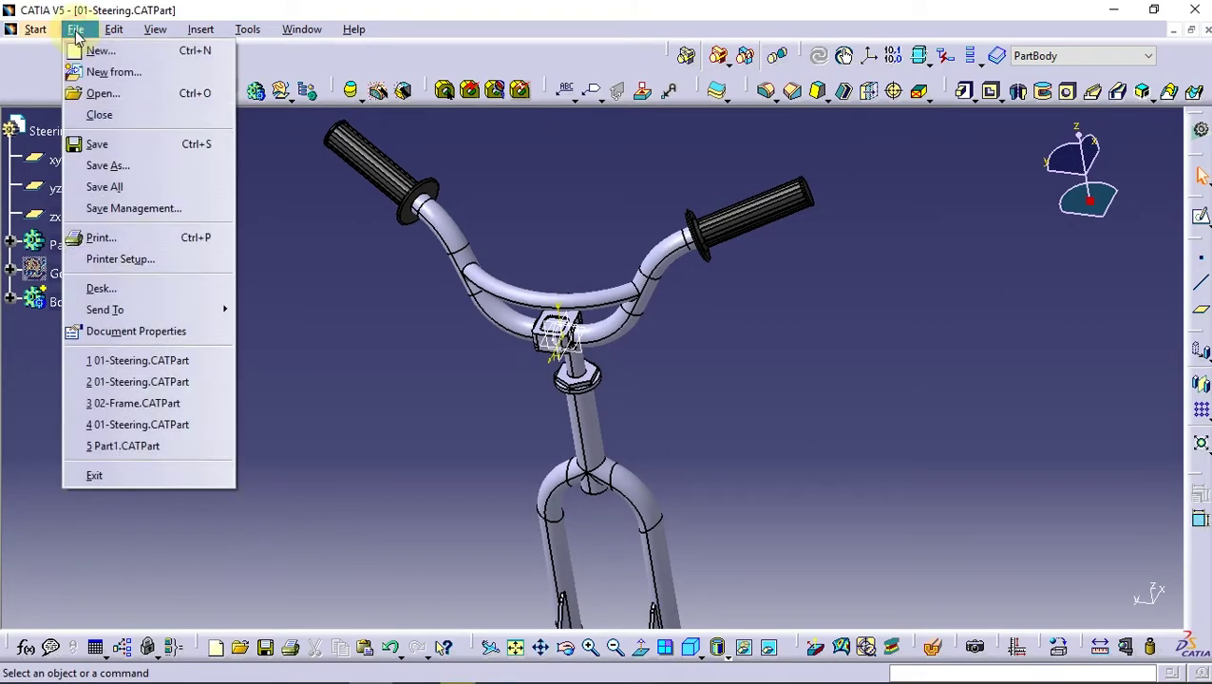
left_click(108, 165)
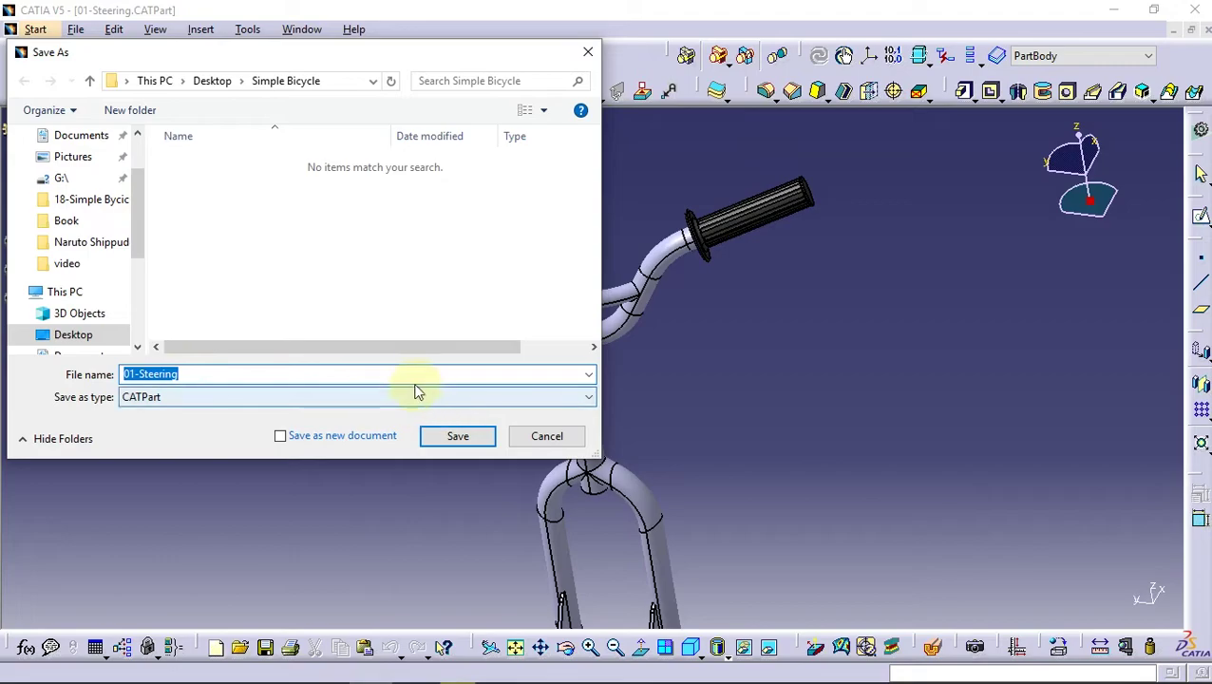
left_click(446, 438)
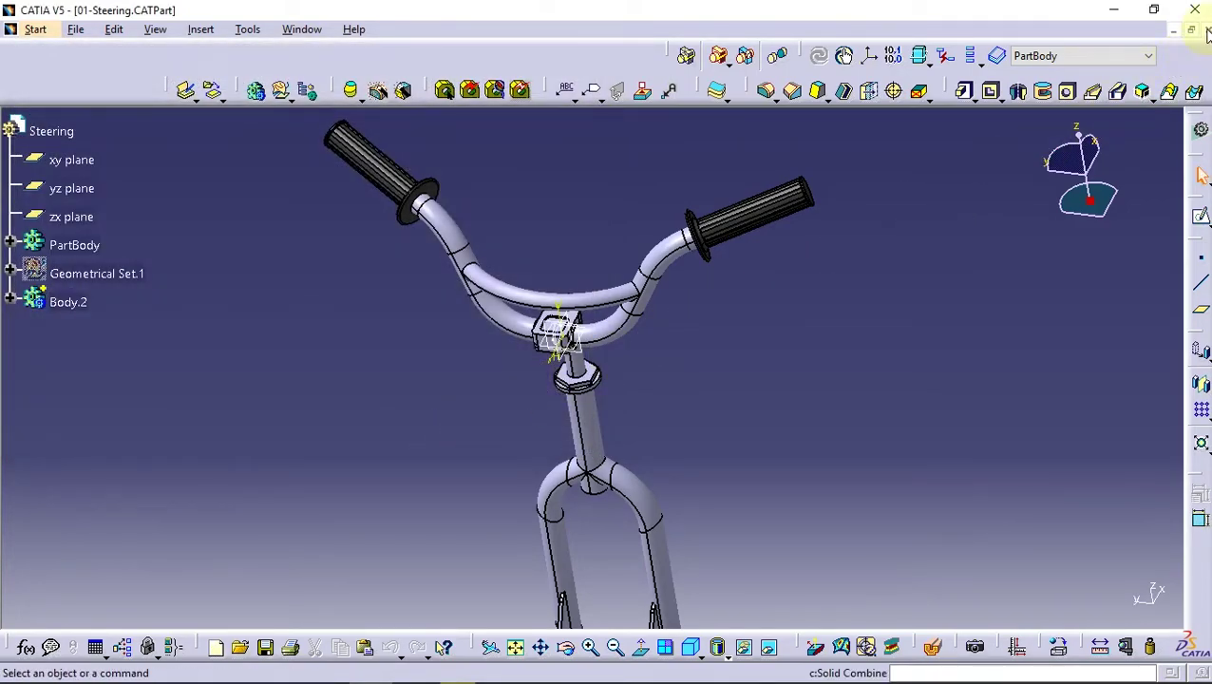
left_click(1208, 33)
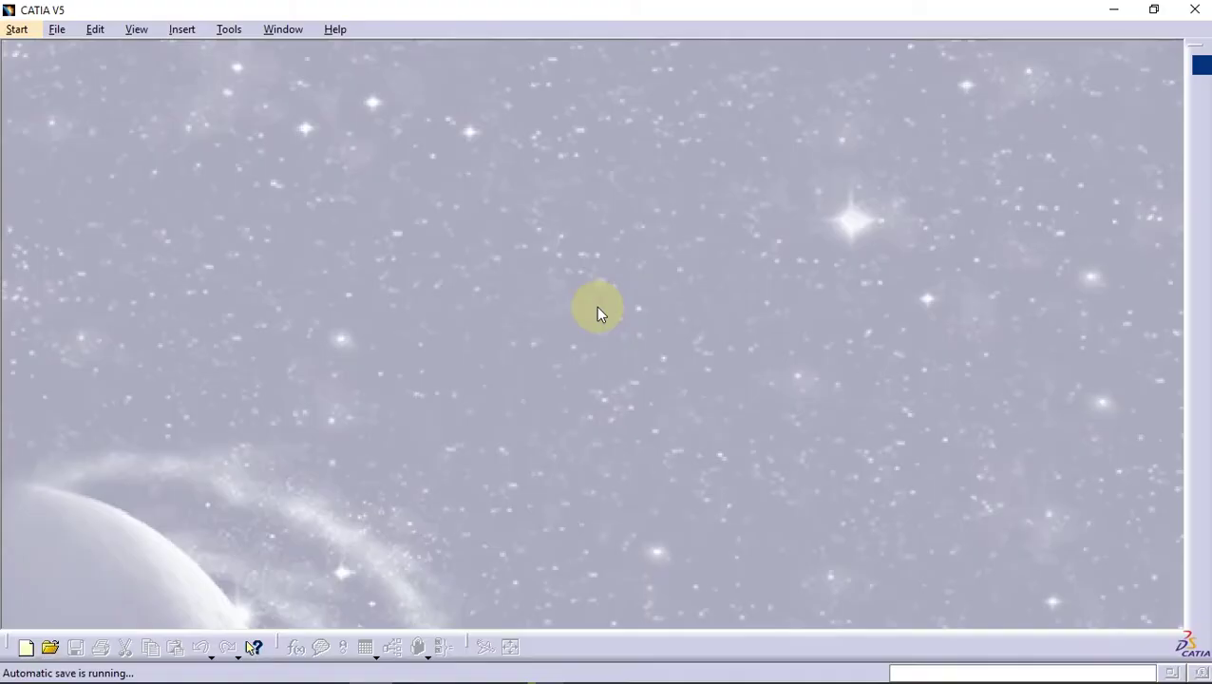
- Create a new part named Frame in the Part Design workbench
left_click(17, 28)
mouse_move(72, 72)
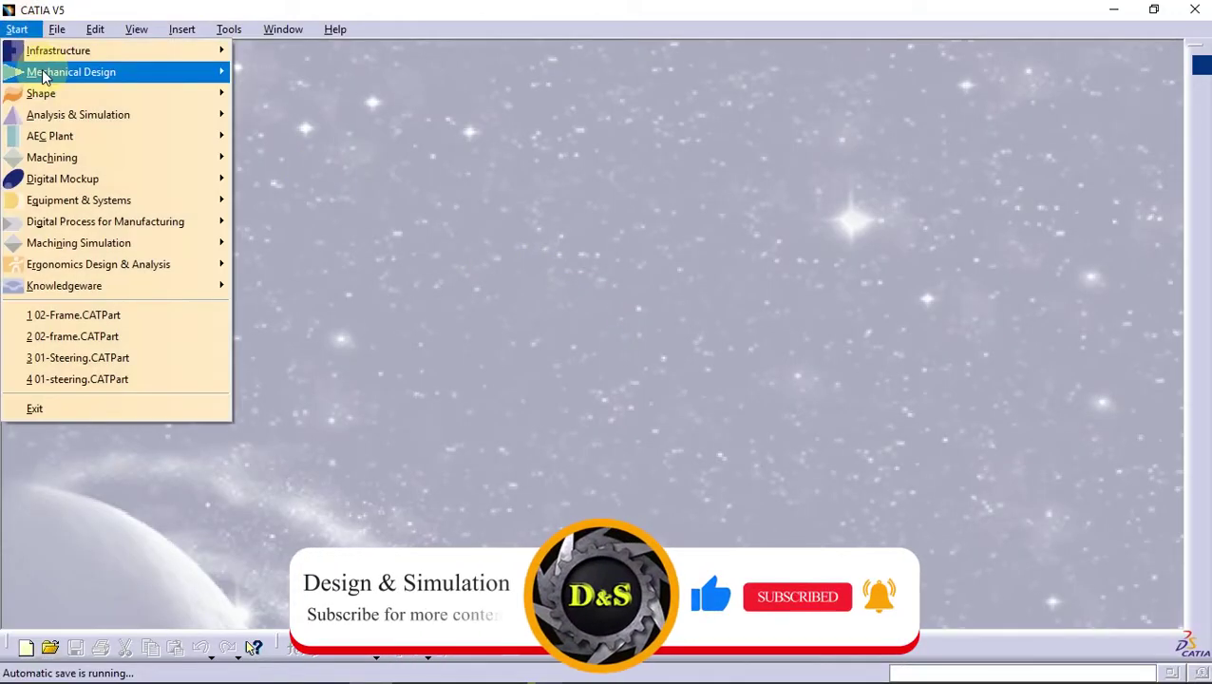
left_click(280, 74)
type("Frame")
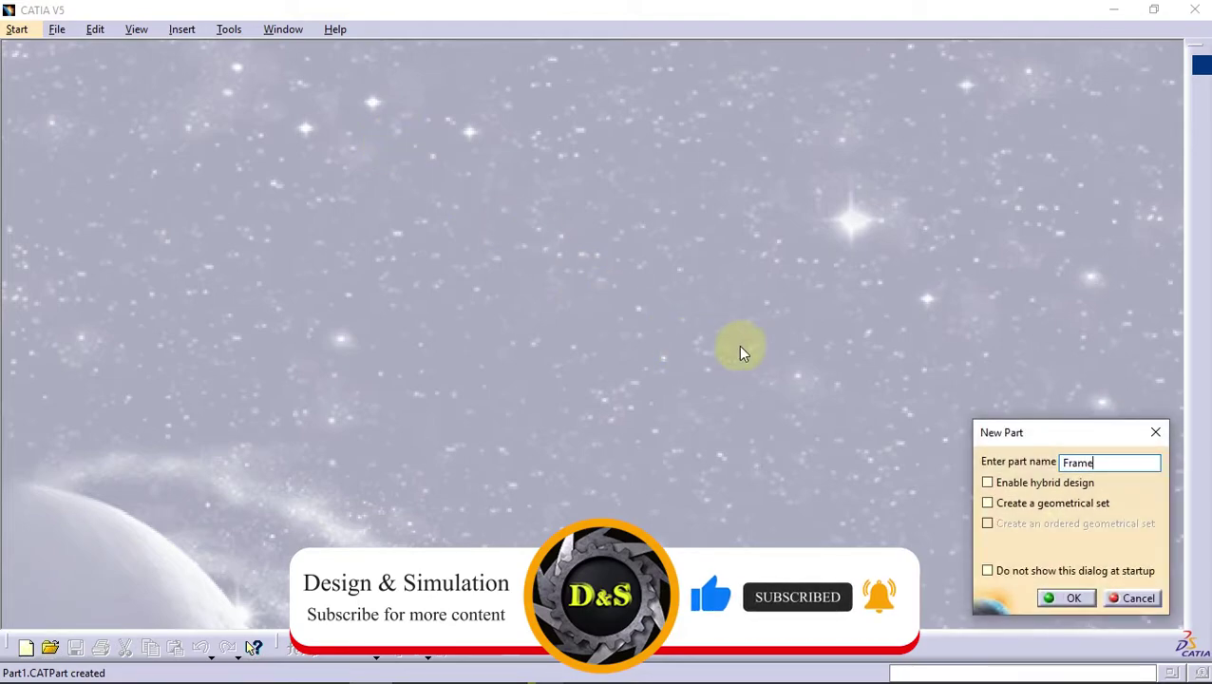
left_click(1079, 598)
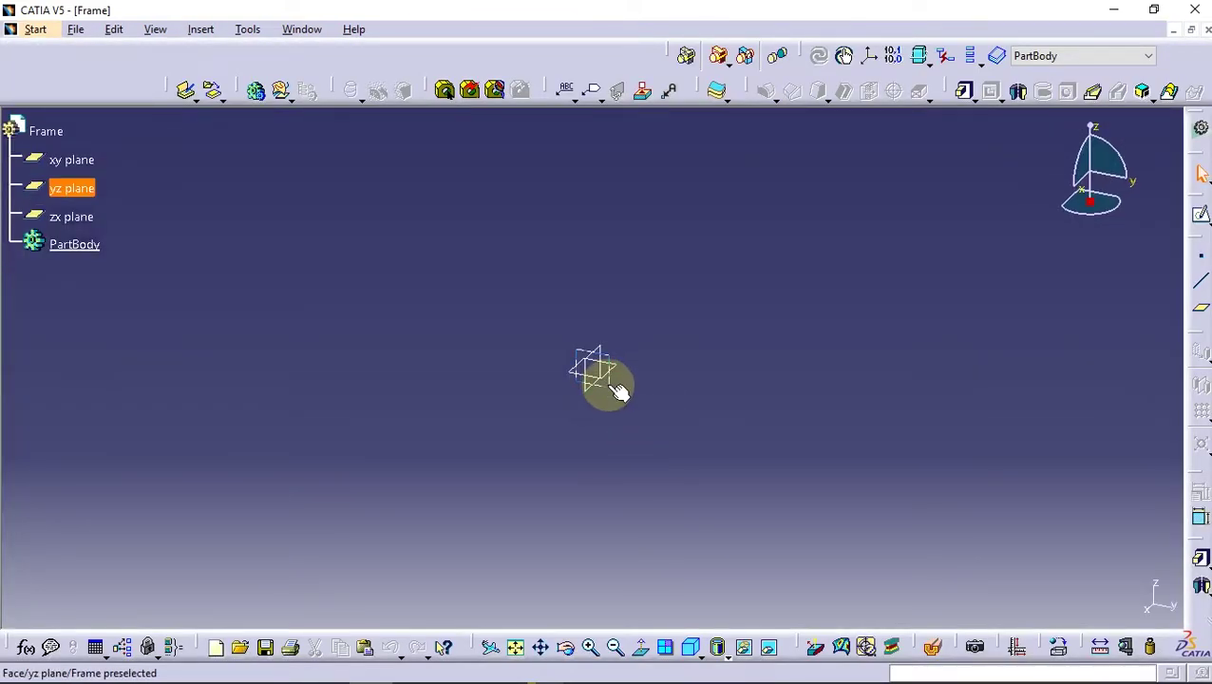
- On the yz plane, draw a three-point arc starting at the sketch origin
left_click(622, 390)
left_click(1200, 214)
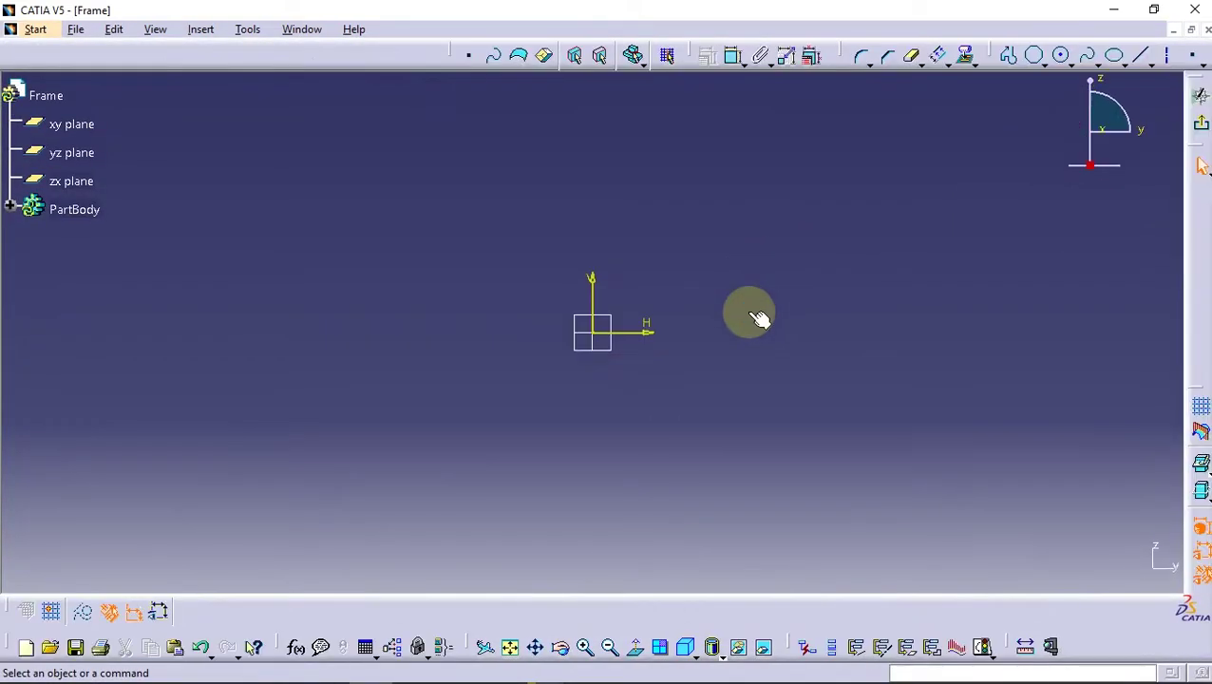
left_click(1071, 63)
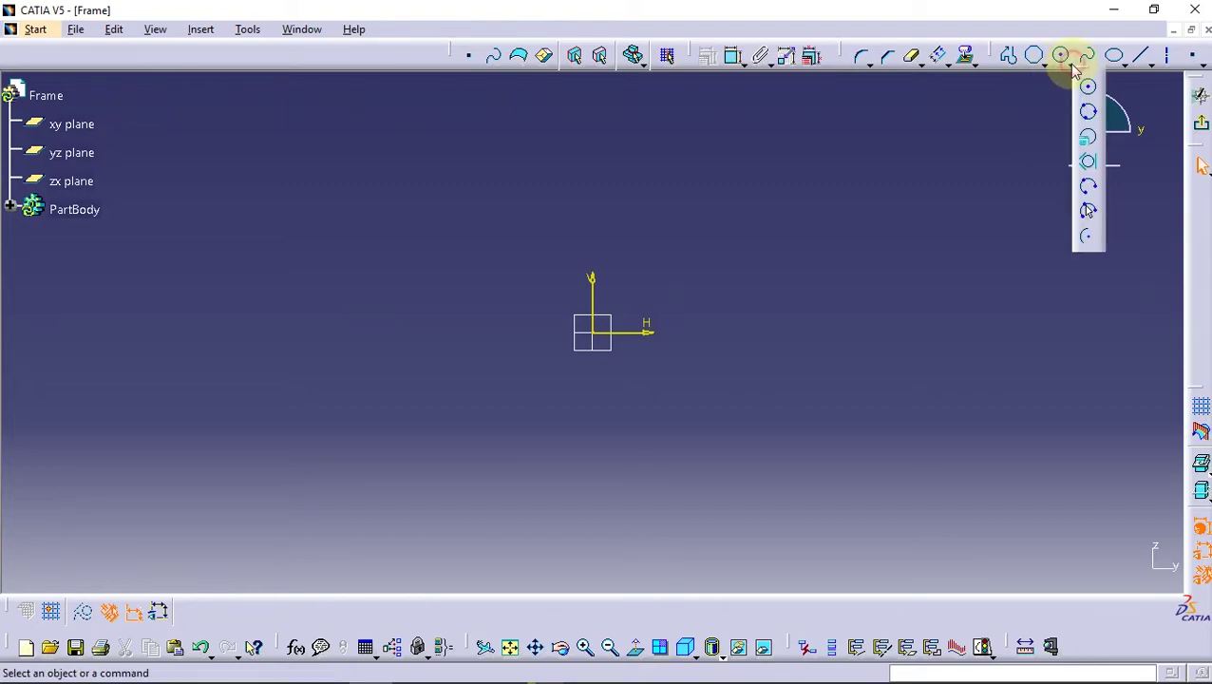
left_click(1088, 233)
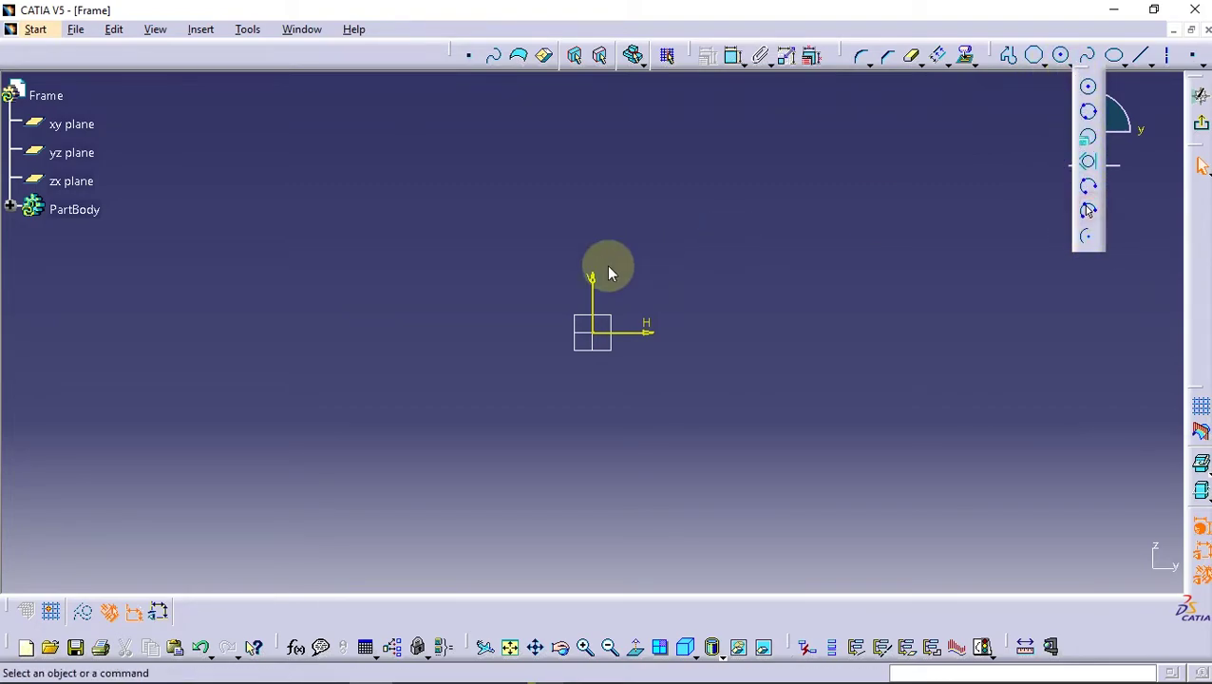
left_click(601, 334)
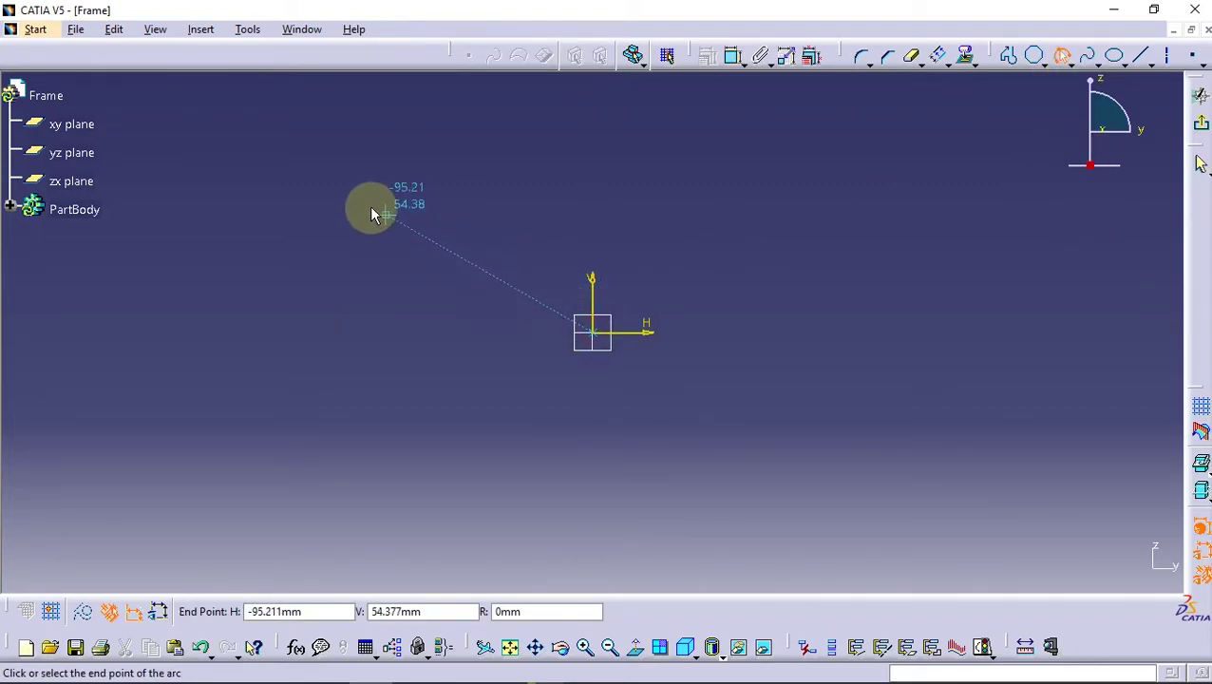
left_click(317, 182)
left_click(444, 213)
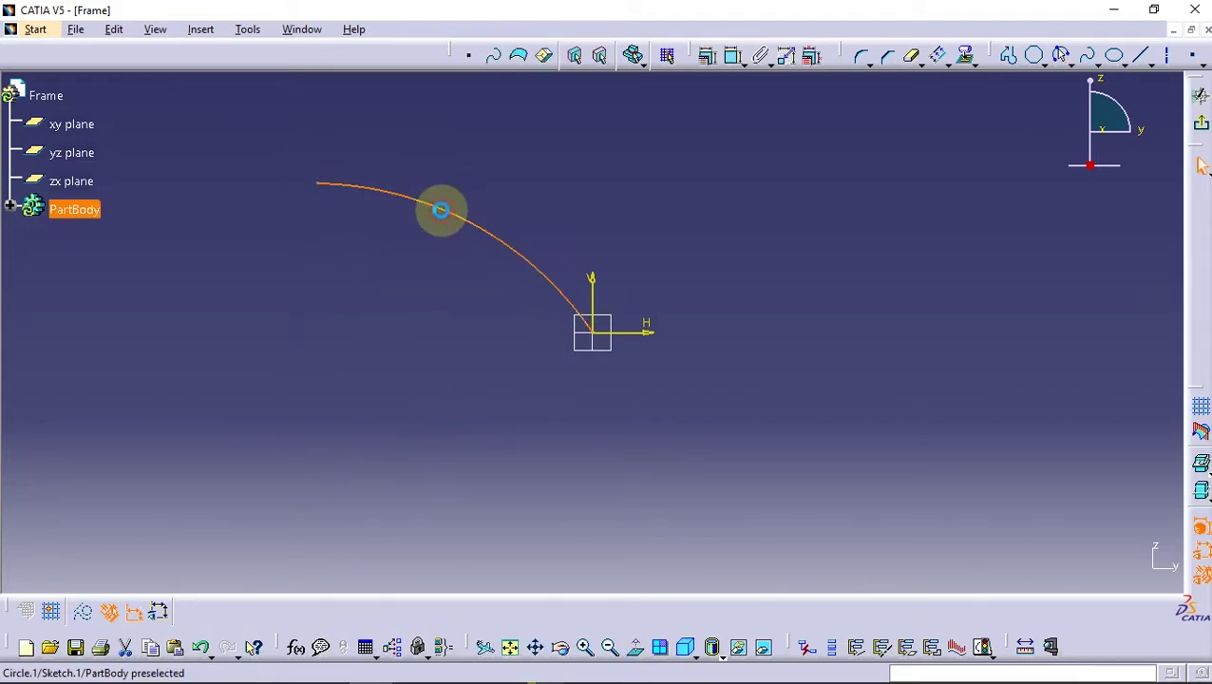
- Constrain the arc ends 390 apart and its left end 188.3 high
left_click(733, 58)
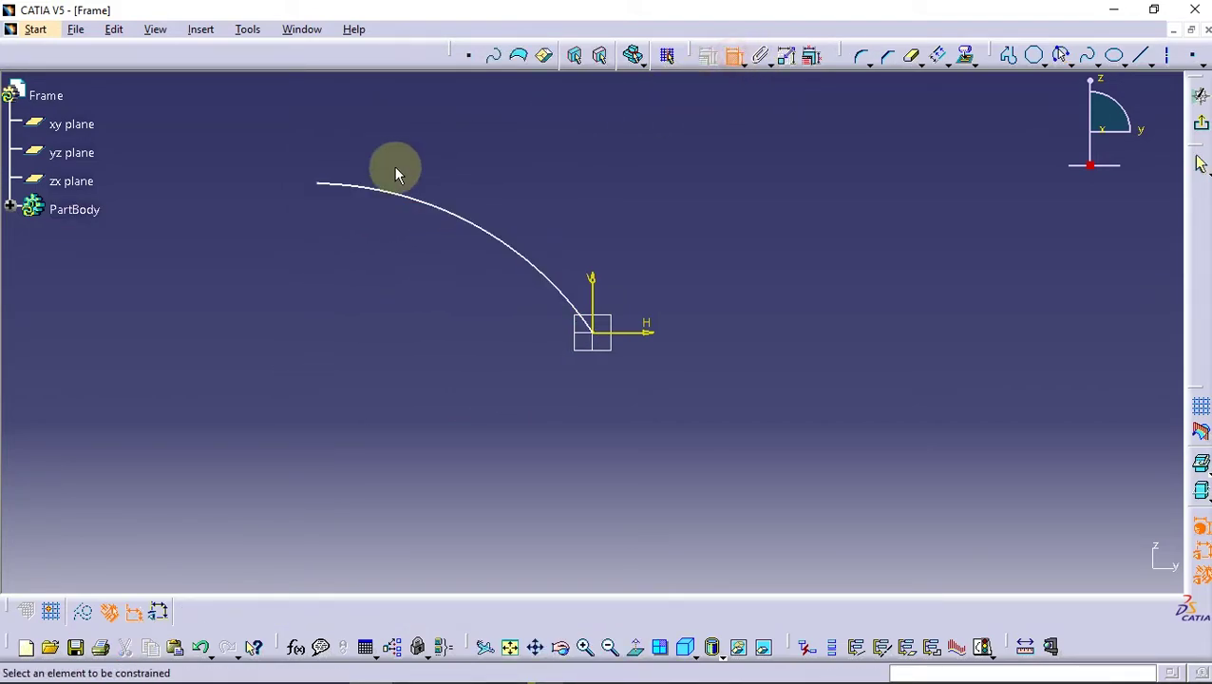
left_click(318, 183)
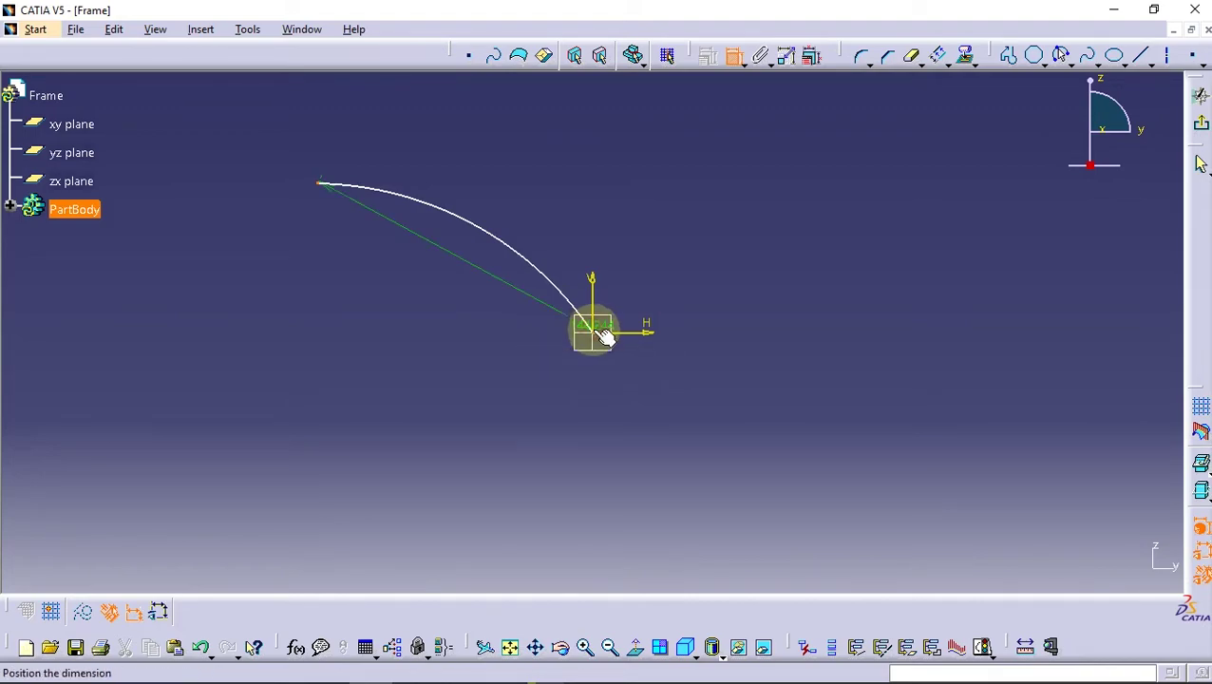
left_click(419, 351)
double_click(414, 356)
type("390mm")
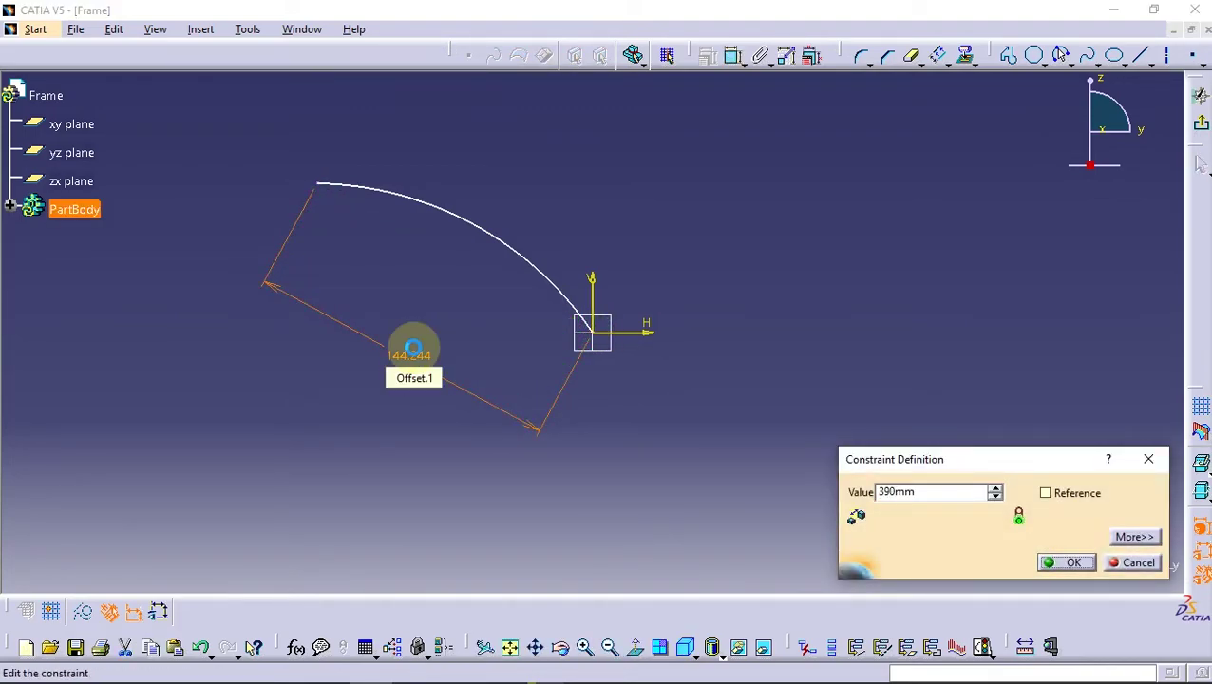
key("Return")
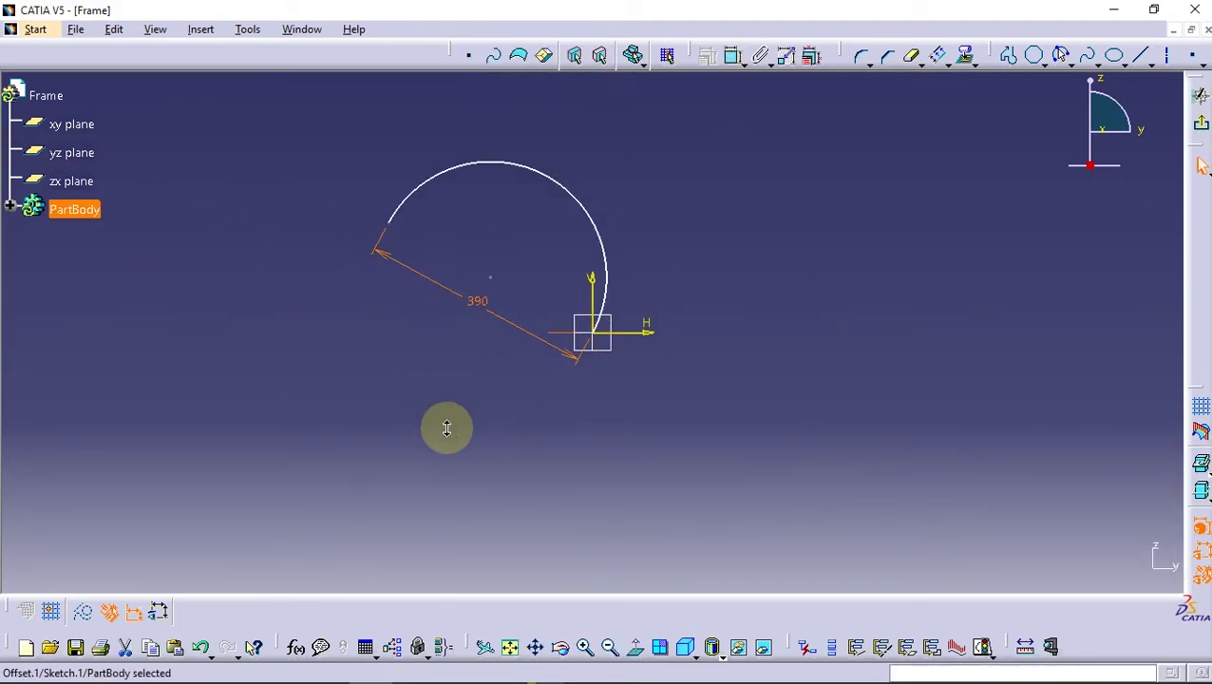
left_click_drag(403, 228, 312, 239)
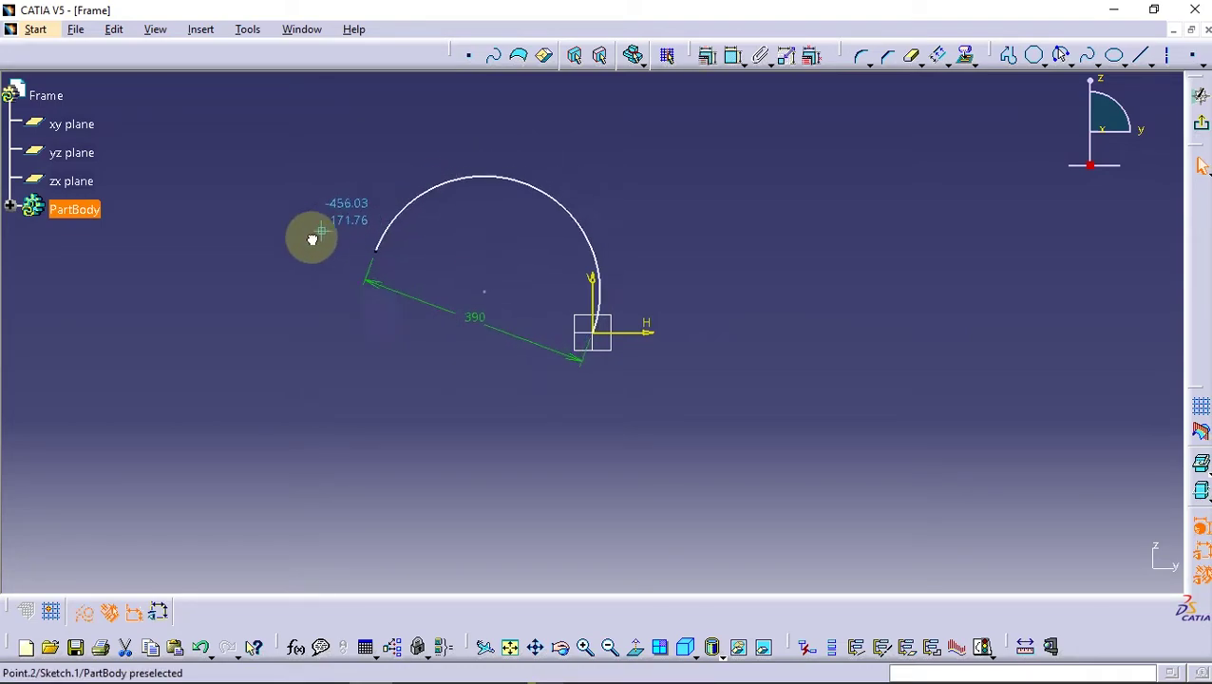
left_click(733, 58)
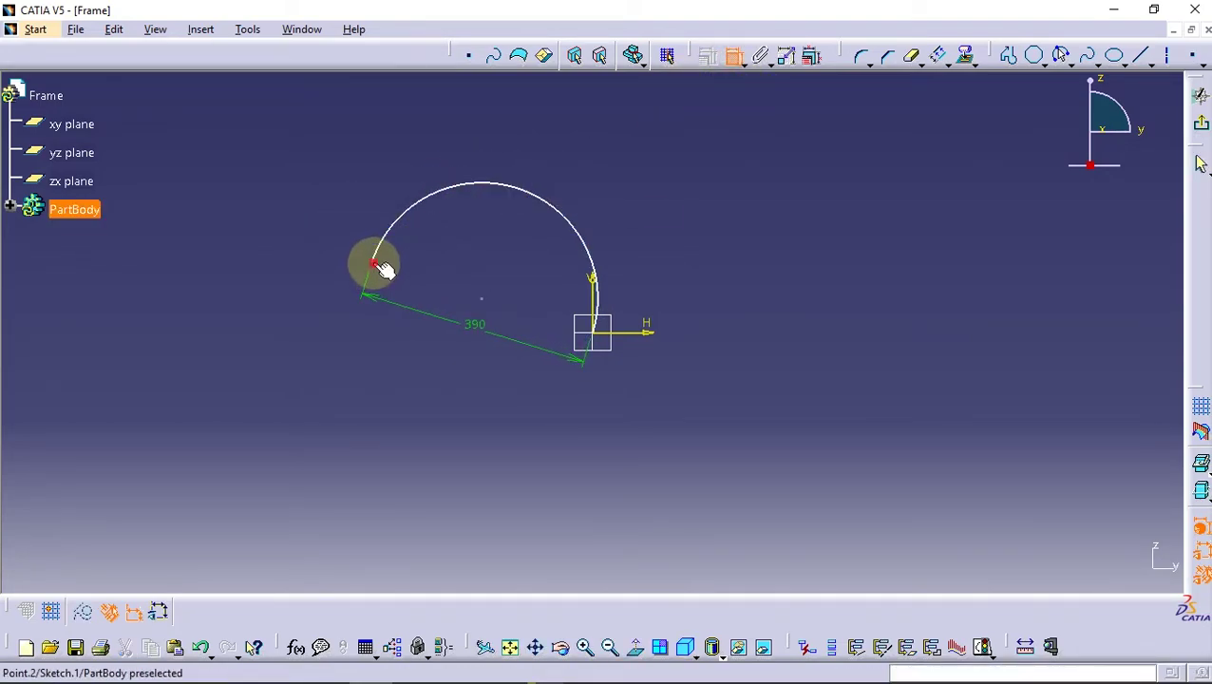
left_click(372, 264)
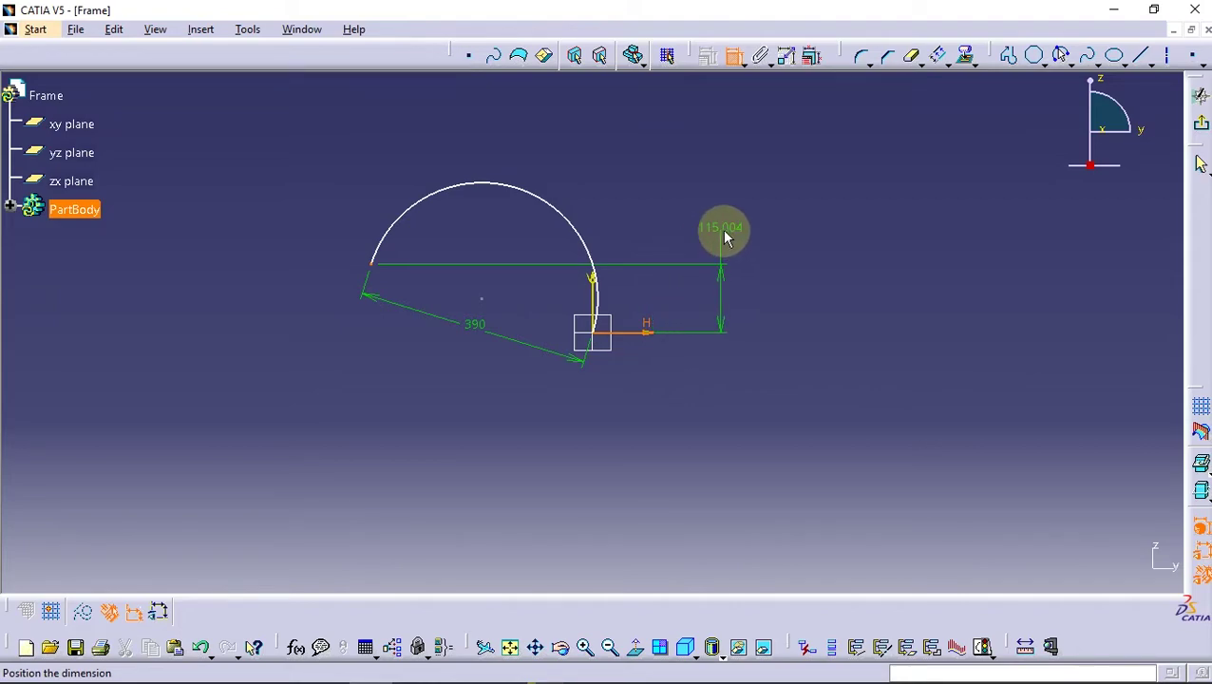
double_click(728, 226)
type("188.3")
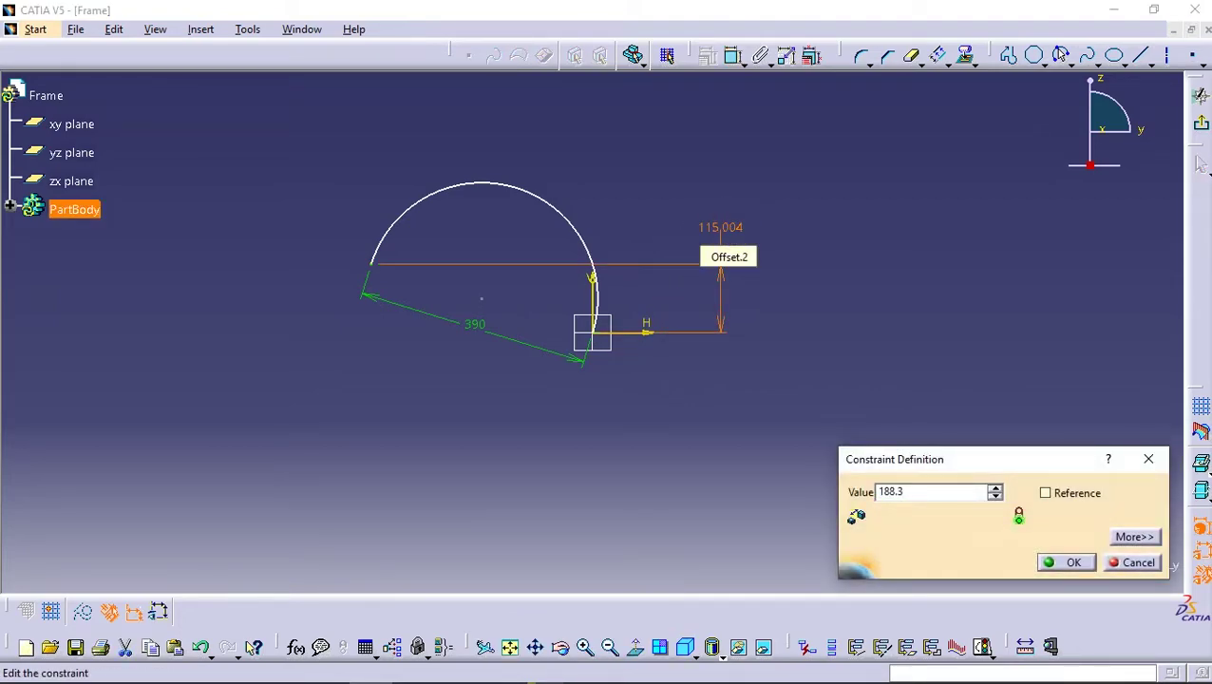
key("Return")
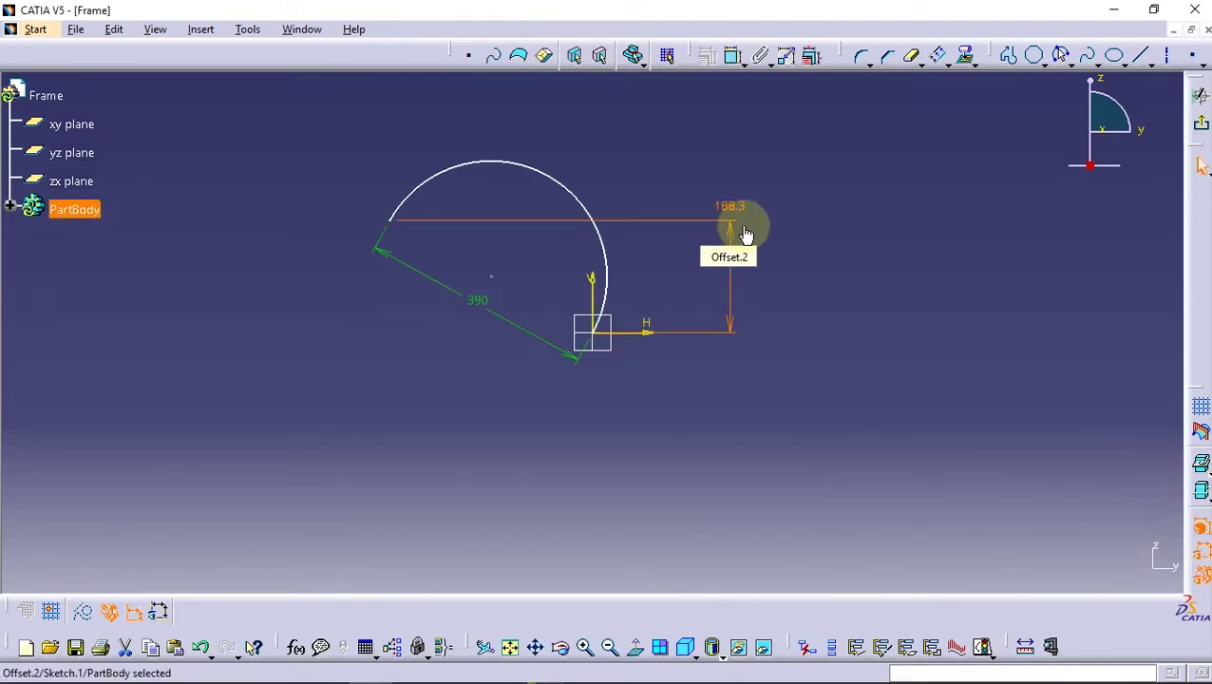
left_click(822, 215)
- Add a horizontal axis at the left end, make the arc tangent to it, and exit
left_click(1173, 59)
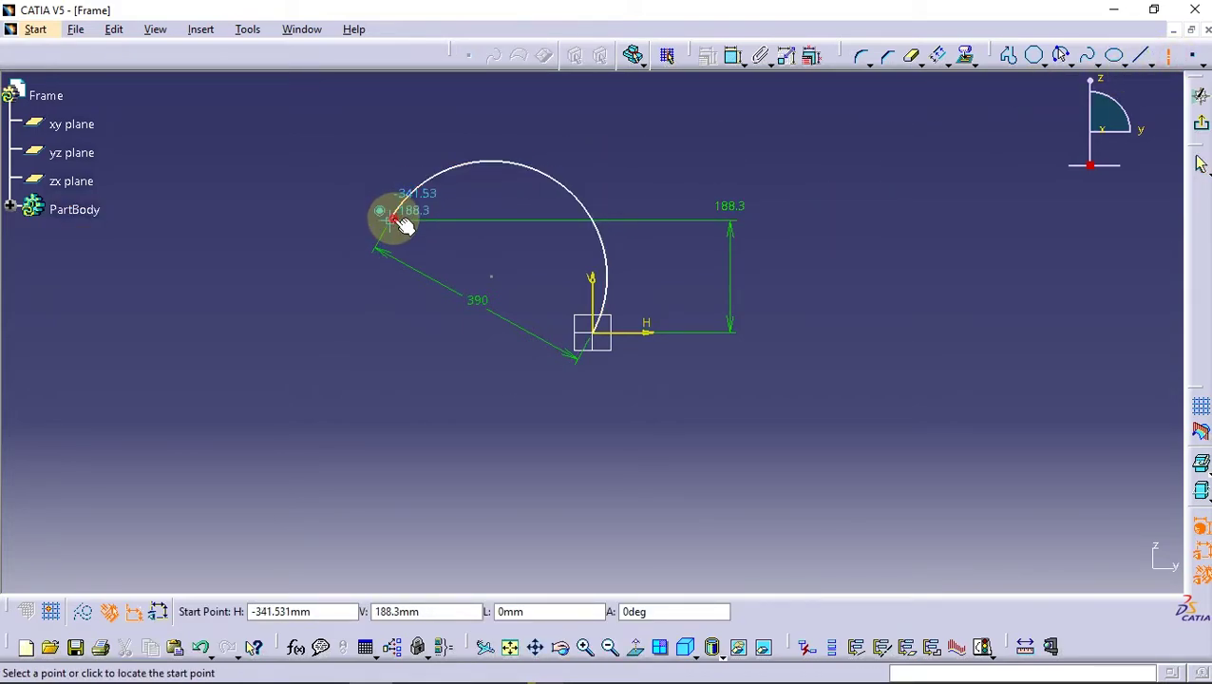
left_click(393, 219)
left_click(686, 220)
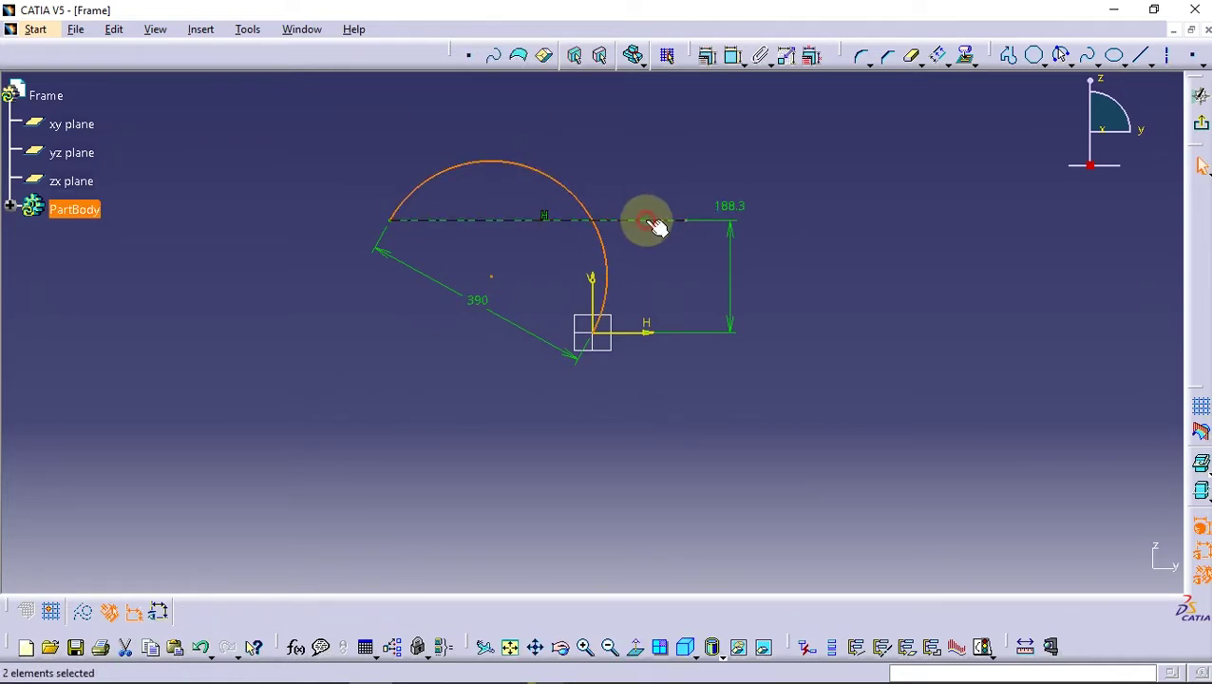
left_click(706, 55)
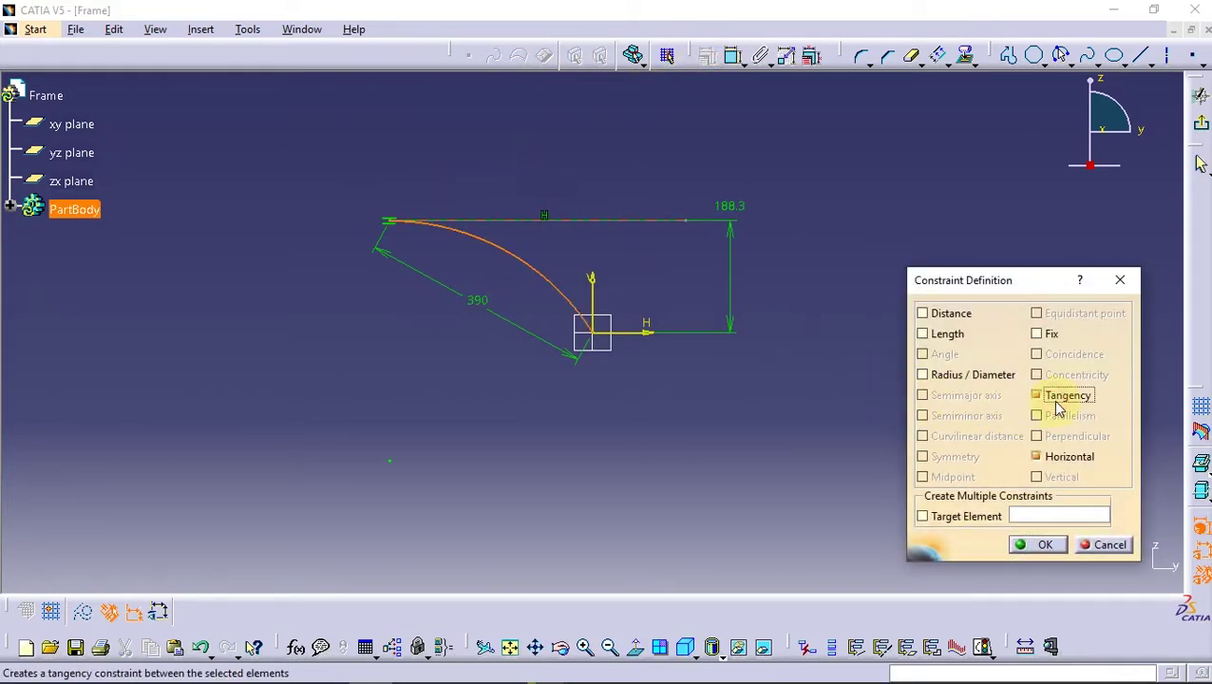
left_click(1039, 545)
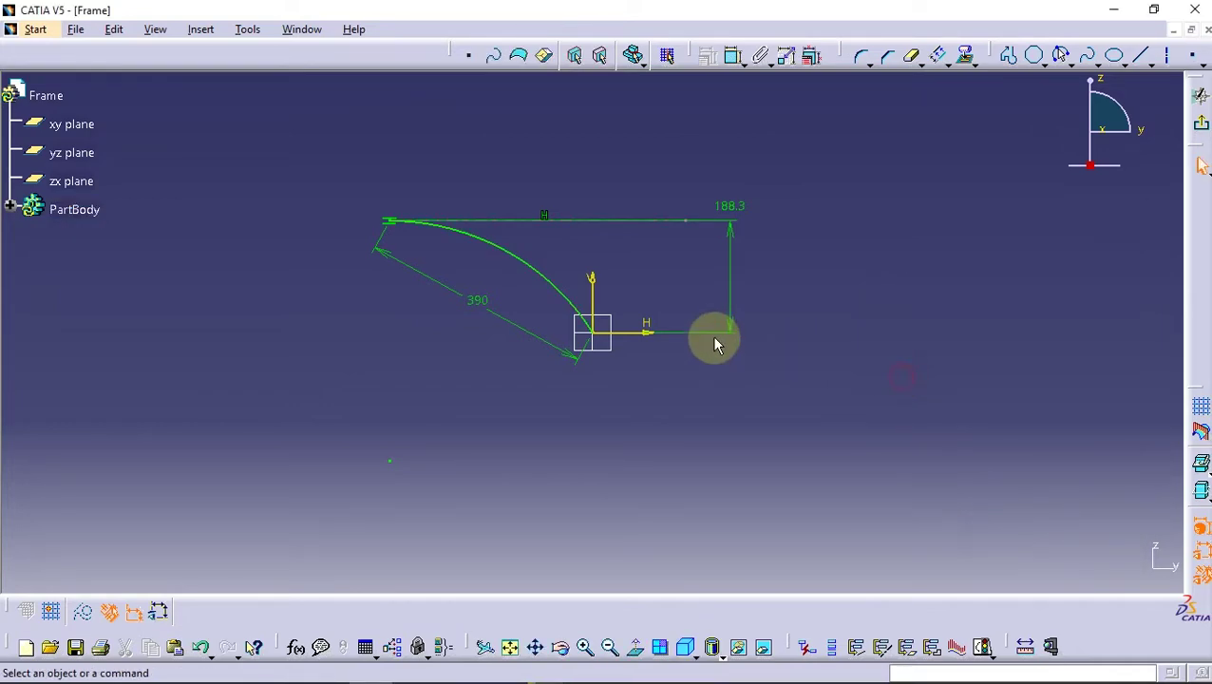
mouse_move(619, 332)
middle_mouse_down()
mouse_move(522, 401)
mouse_move(1064, 269)
middle_mouse_up()
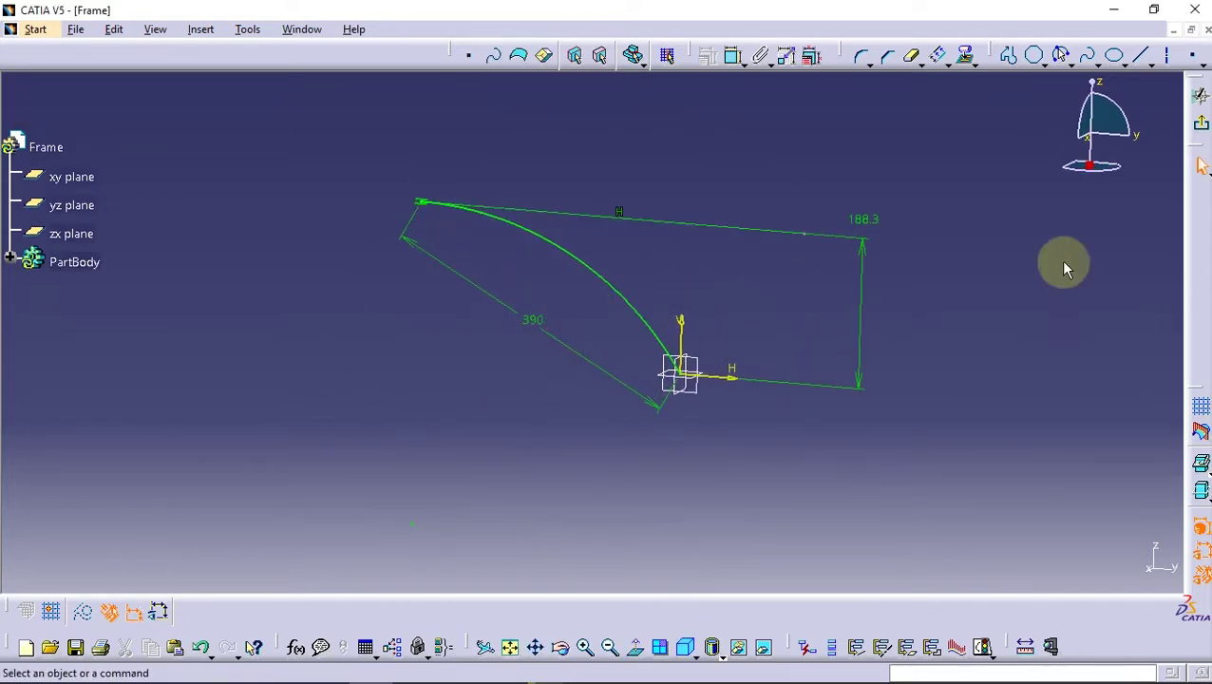
left_click(1202, 129)
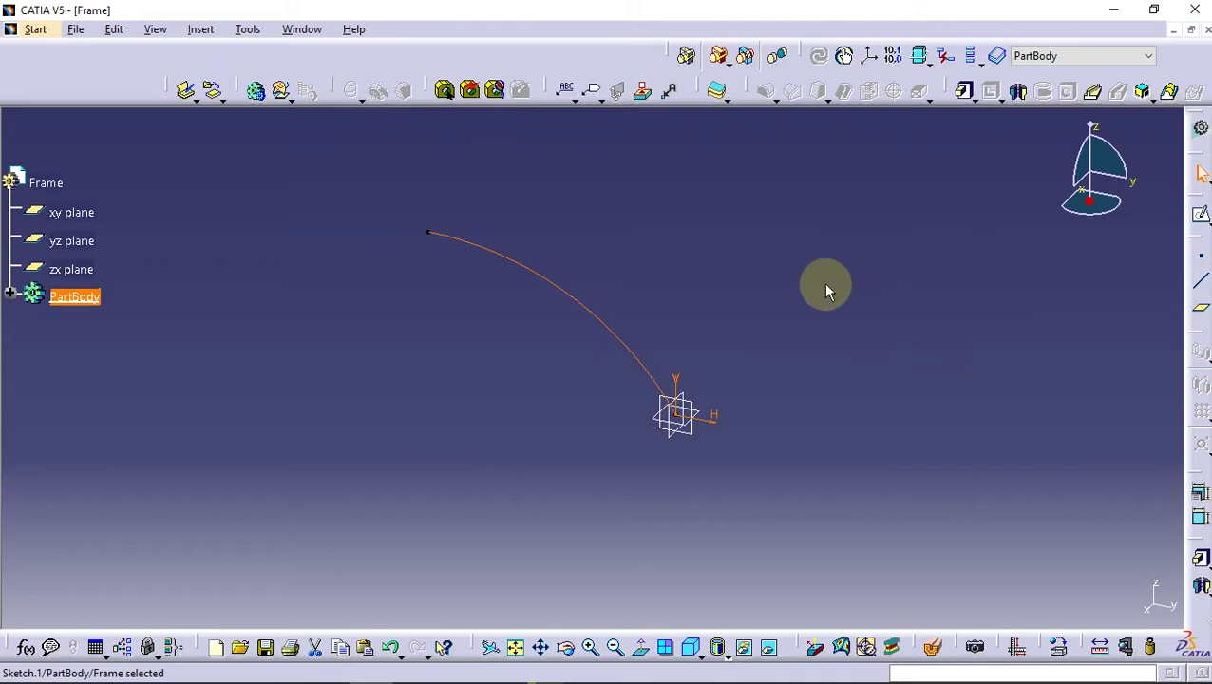
- Create Plane.1 normal to the Sketch.1 arc at its far end
left_click(715, 277)
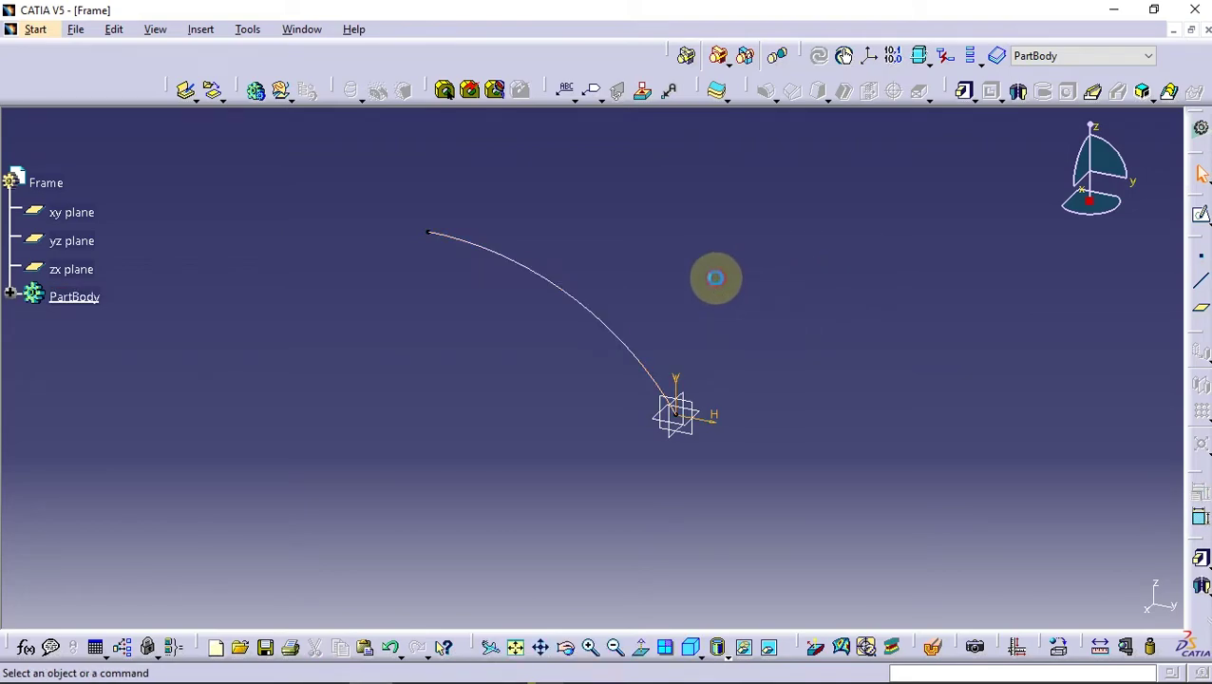
left_click(1203, 311)
left_click(433, 233)
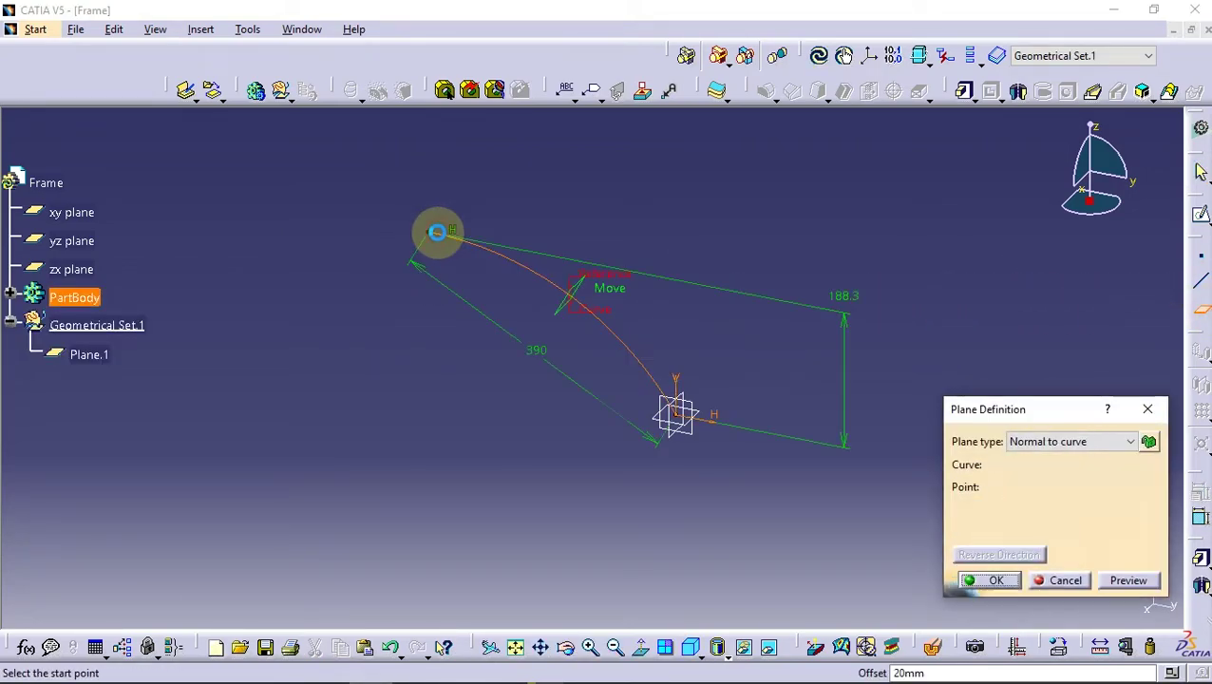
left_click(432, 234)
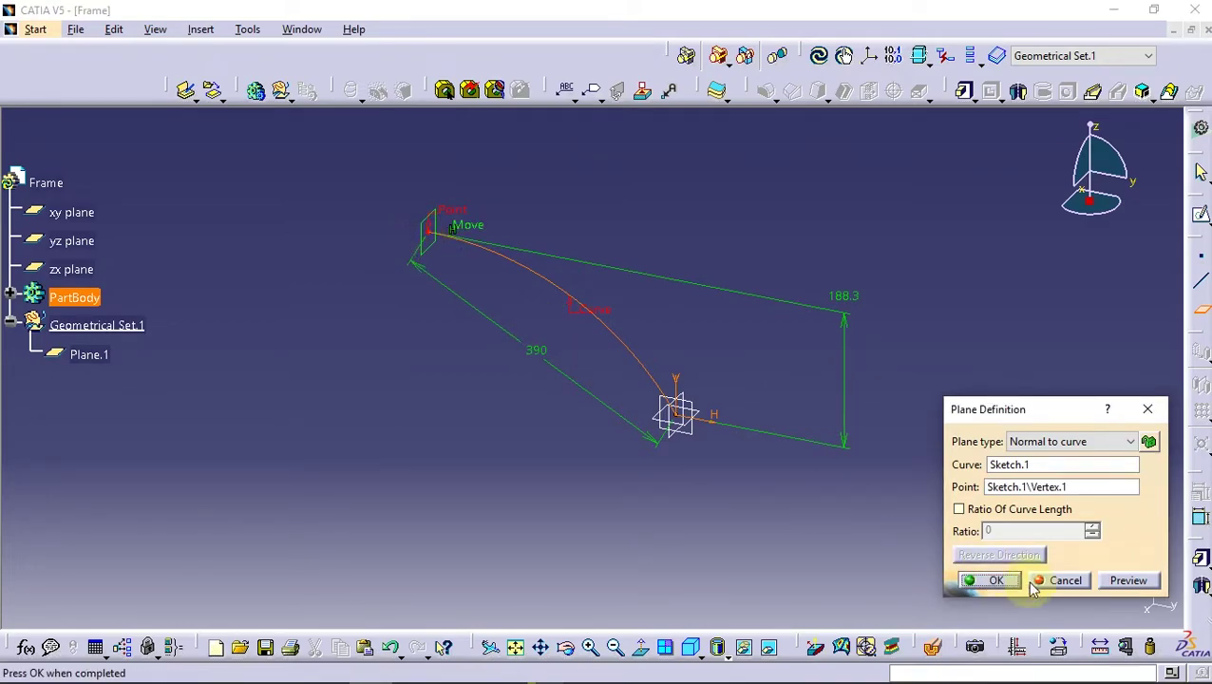
left_click(995, 583)
- Create Plane.2 normal to the arc at the origin
left_click(1201, 311)
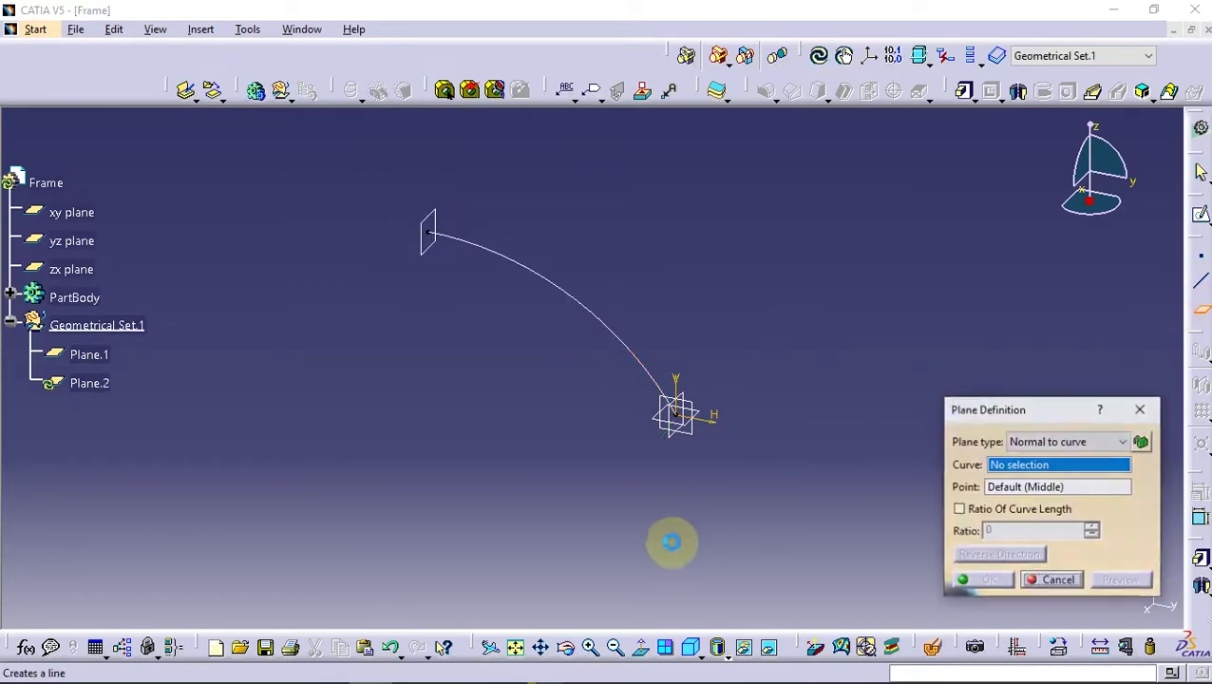
mouse_move(667, 540)
middle_mouse_down()
mouse_move(668, 356)
mouse_move(722, 272)
middle_mouse_up()
left_click(757, 252)
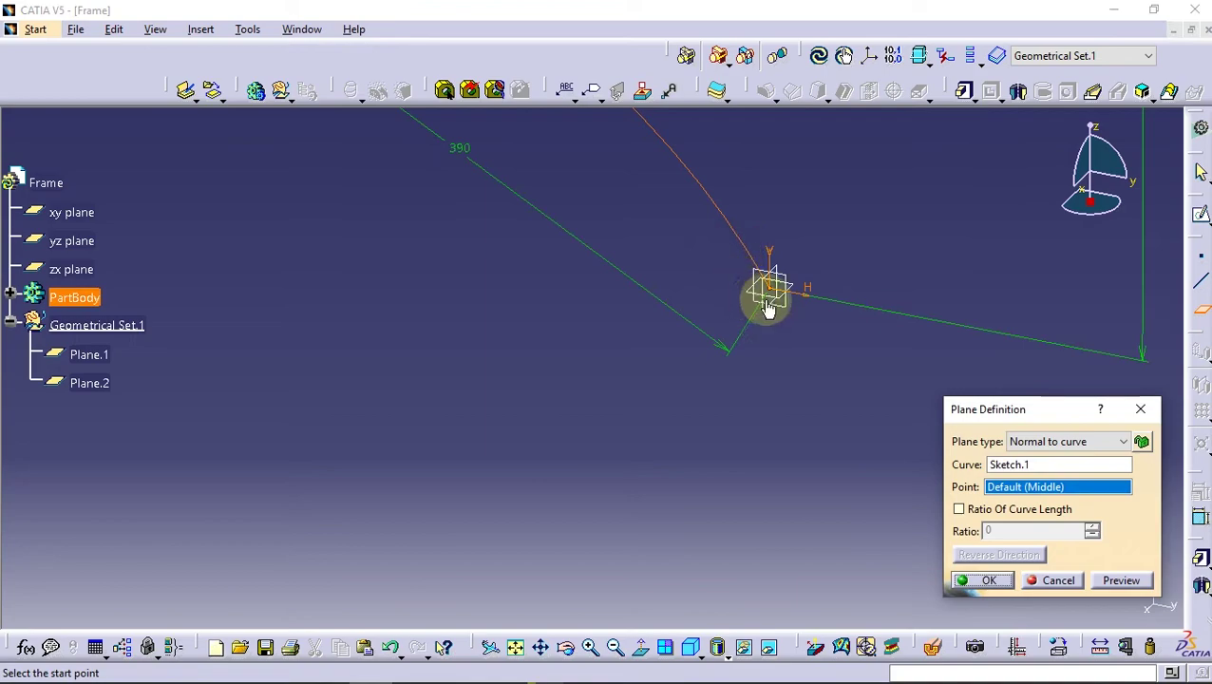
left_click(775, 289)
left_click(990, 581)
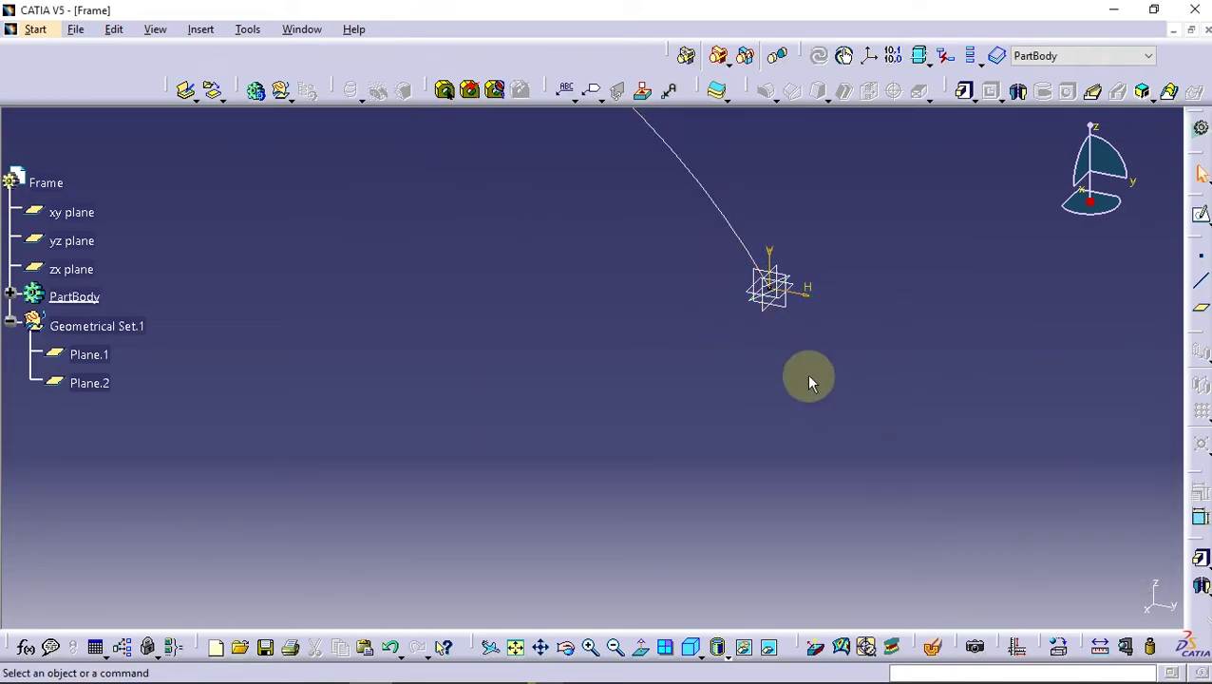
middle_click_drag(490, 217, 627, 477)
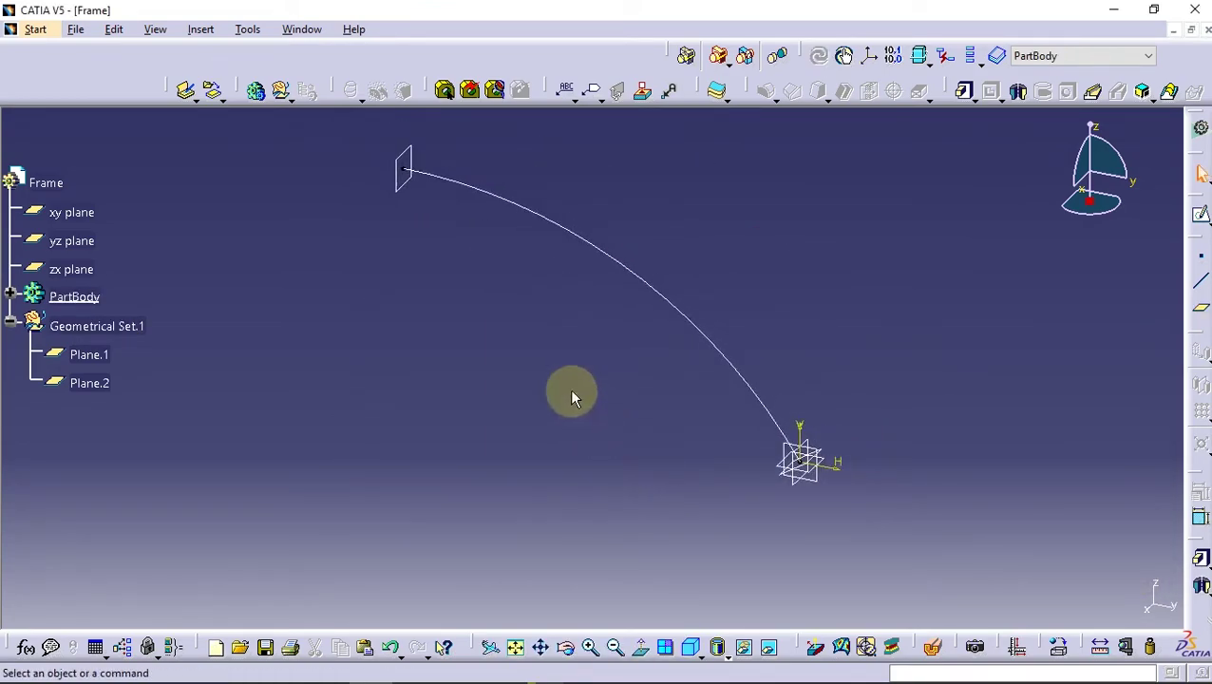
left_click(418, 190)
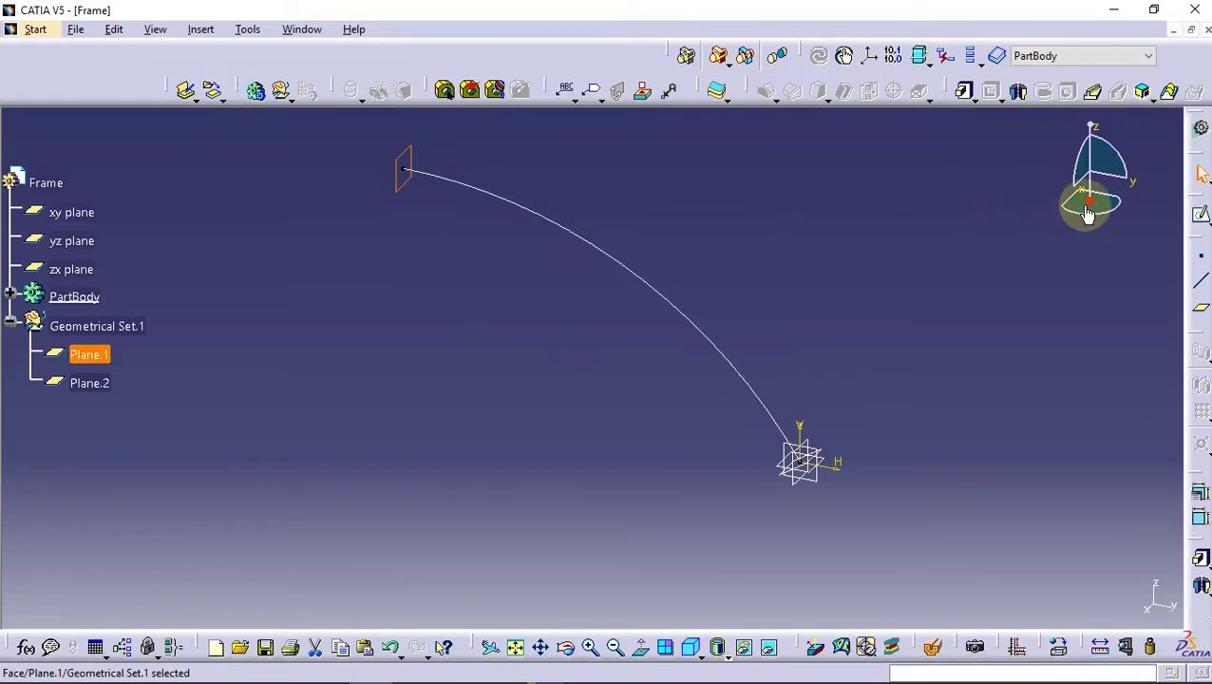
- On Plane.1, draw an ellipse with its centre coincident with the guide line's end
left_click(1202, 213)
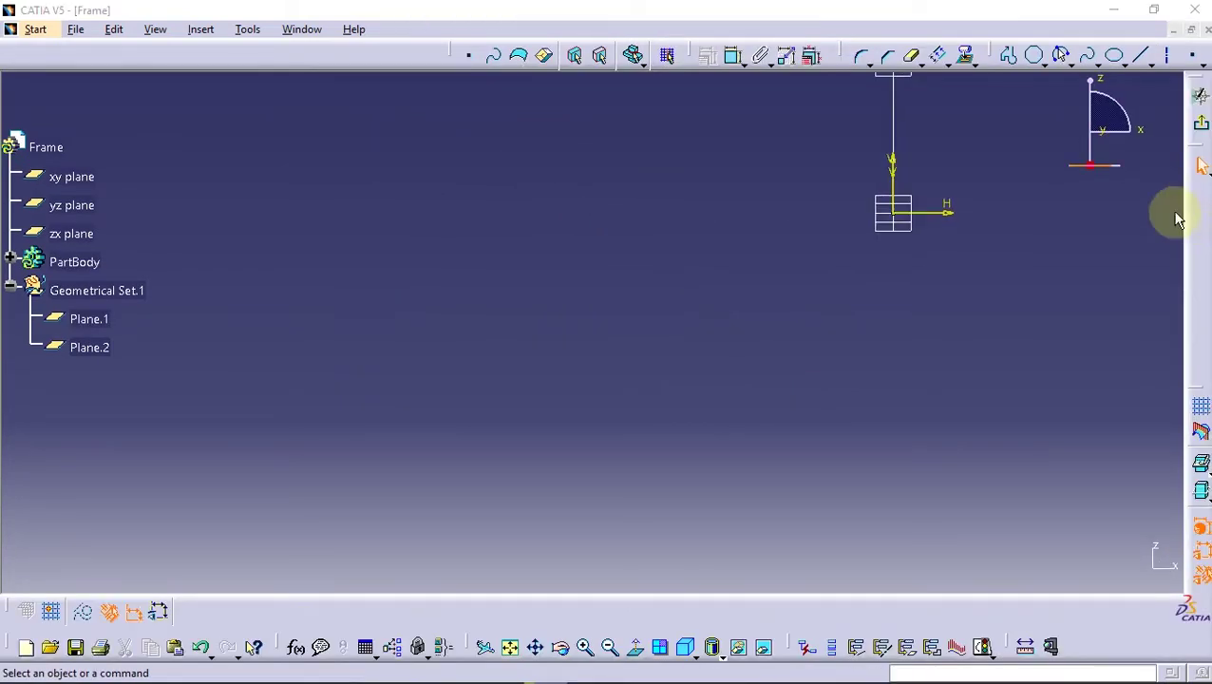
middle_click_drag(804, 217, 554, 518)
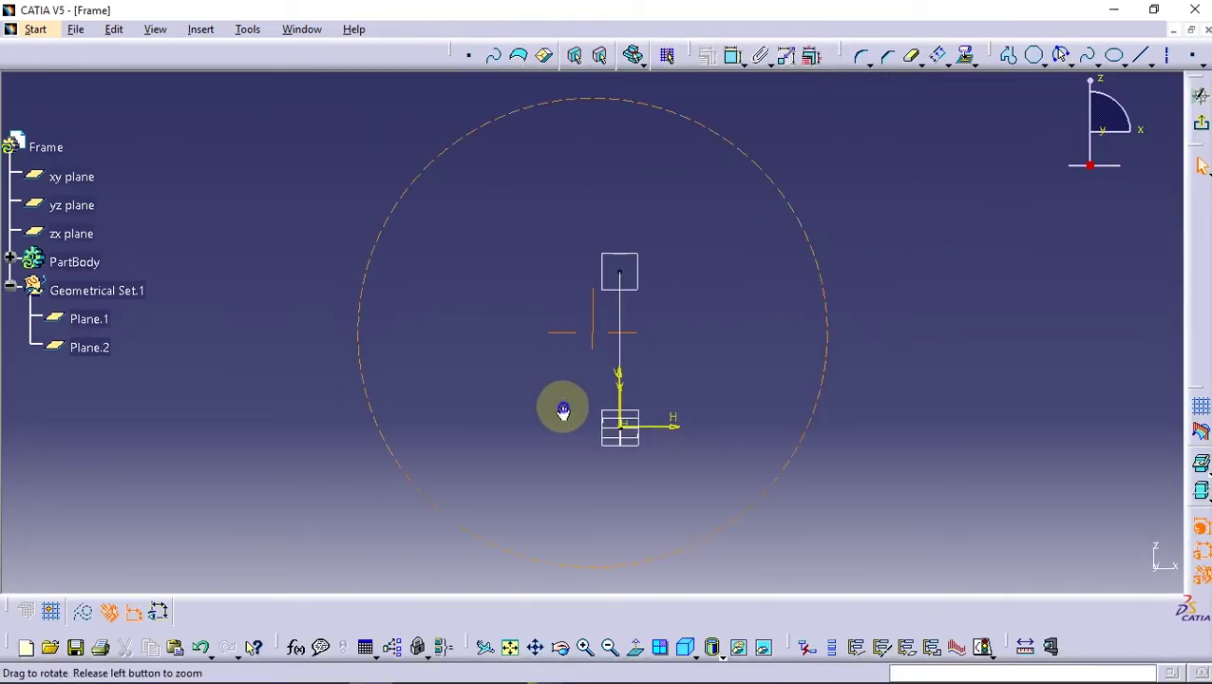
left_click(1115, 55)
left_click(643, 213)
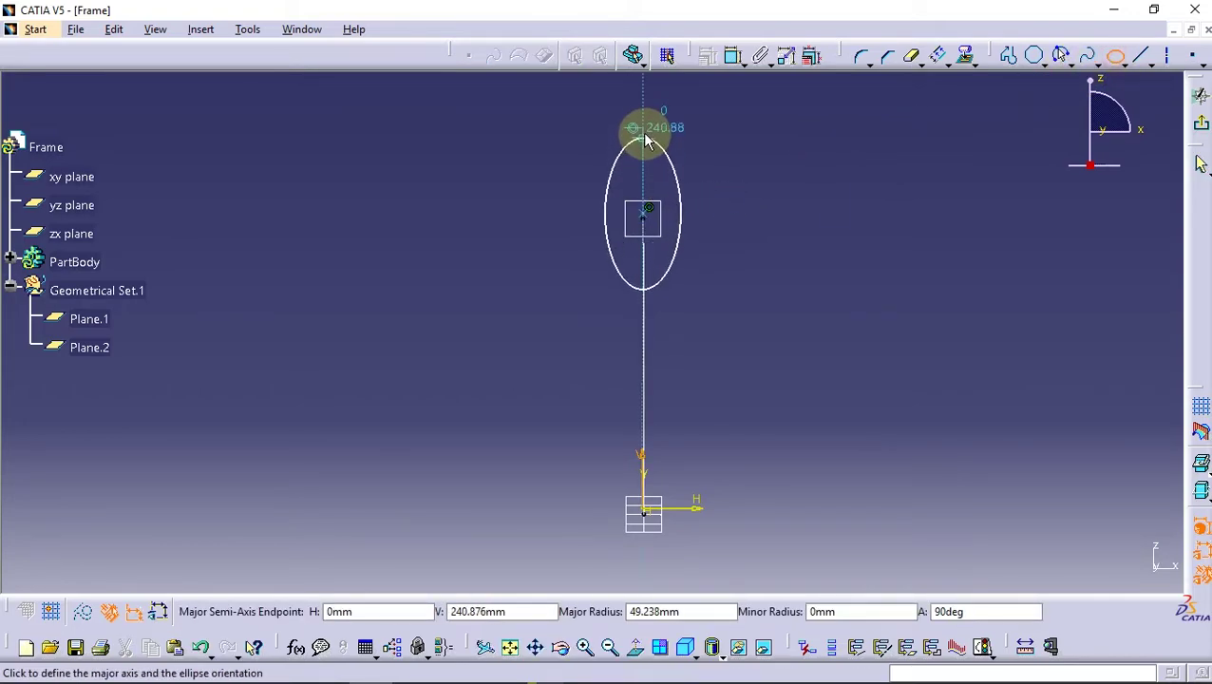
left_click(644, 132)
left_click(693, 165)
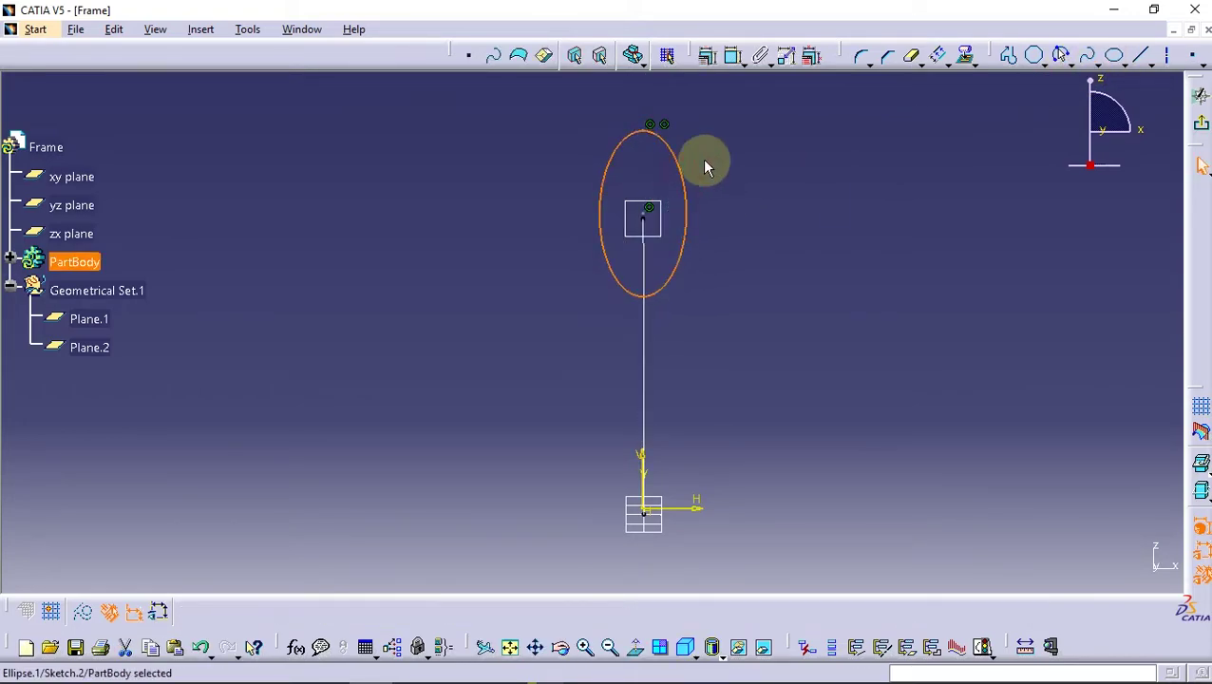
left_click_drag(654, 219, 643, 194)
left_click(646, 221, "ctrl")
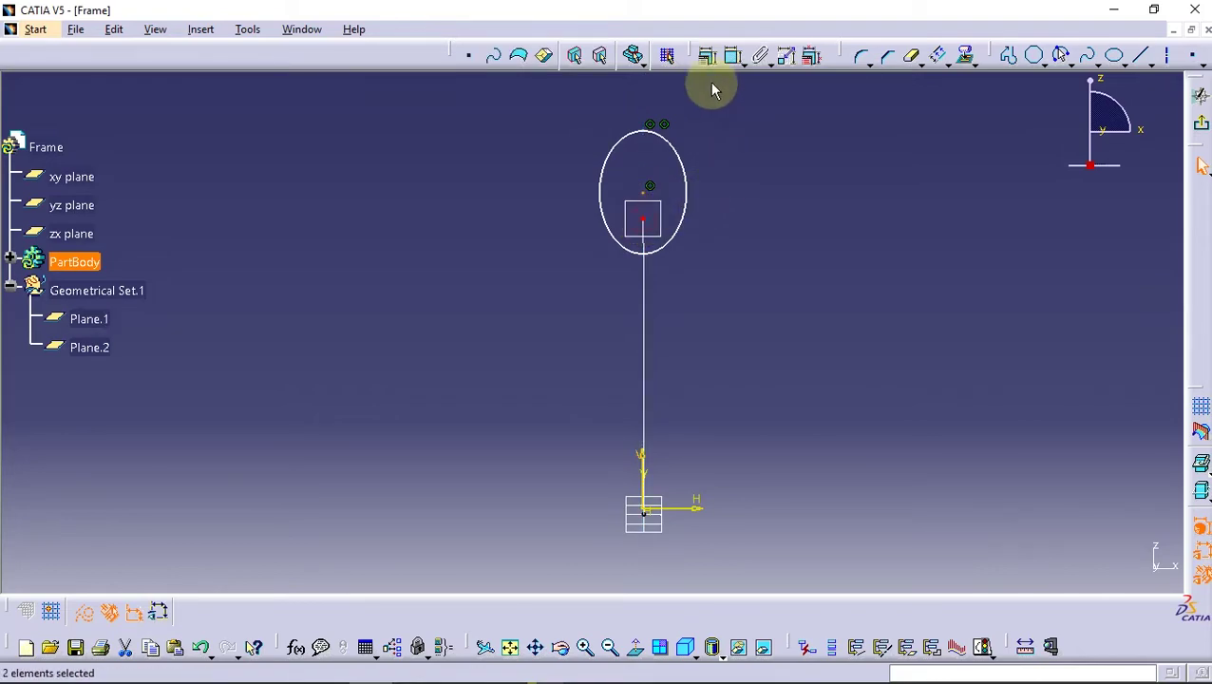
left_click(707, 55)
left_click(1069, 355)
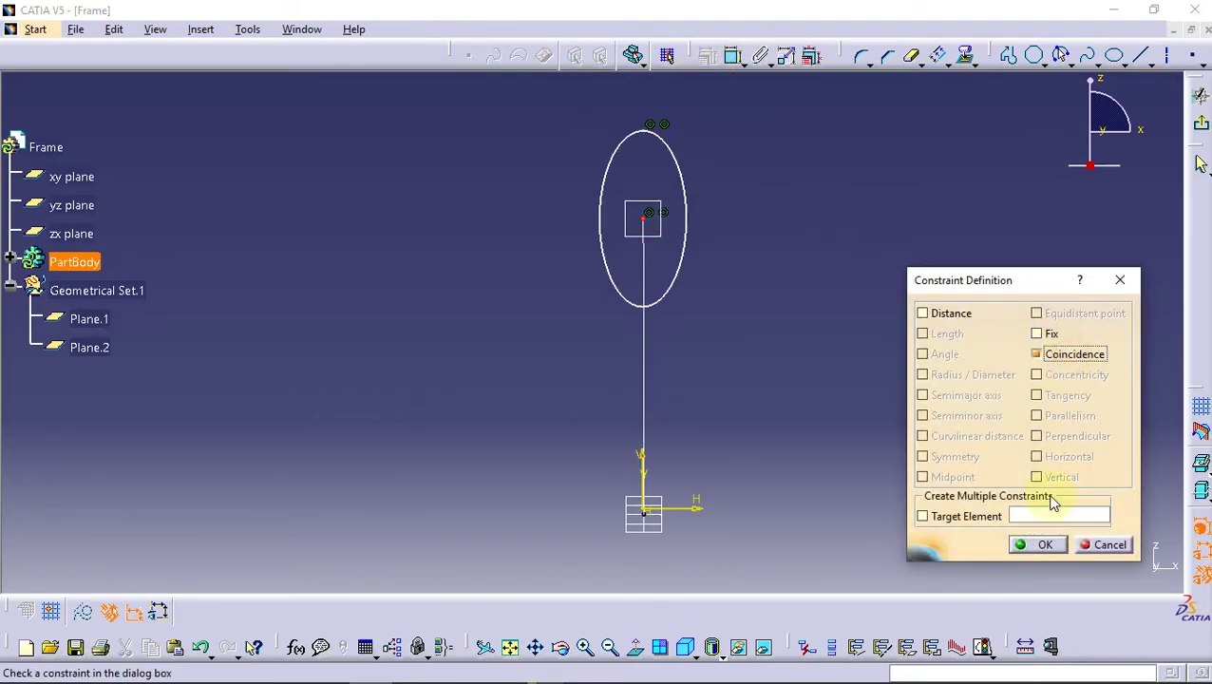
left_click(1043, 544)
- Constrain the ellipse axis vertical and give it a 65 diameter
left_click(730, 55)
left_click(686, 176)
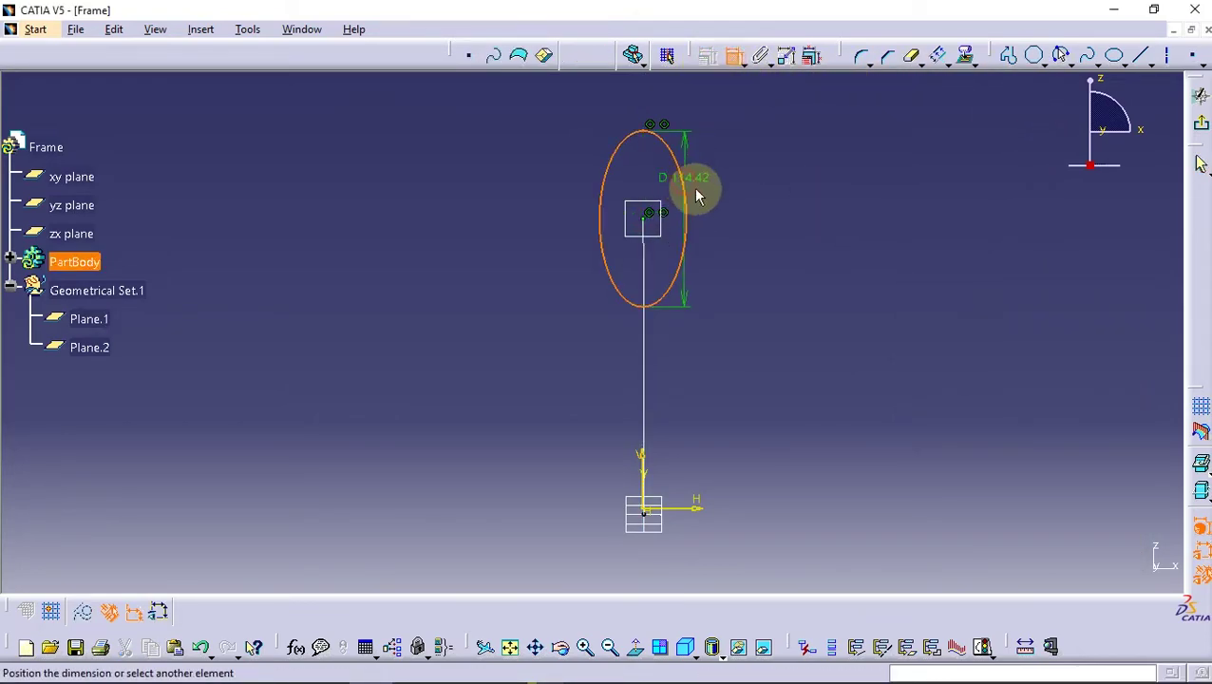
right_click(737, 217)
left_click(763, 273)
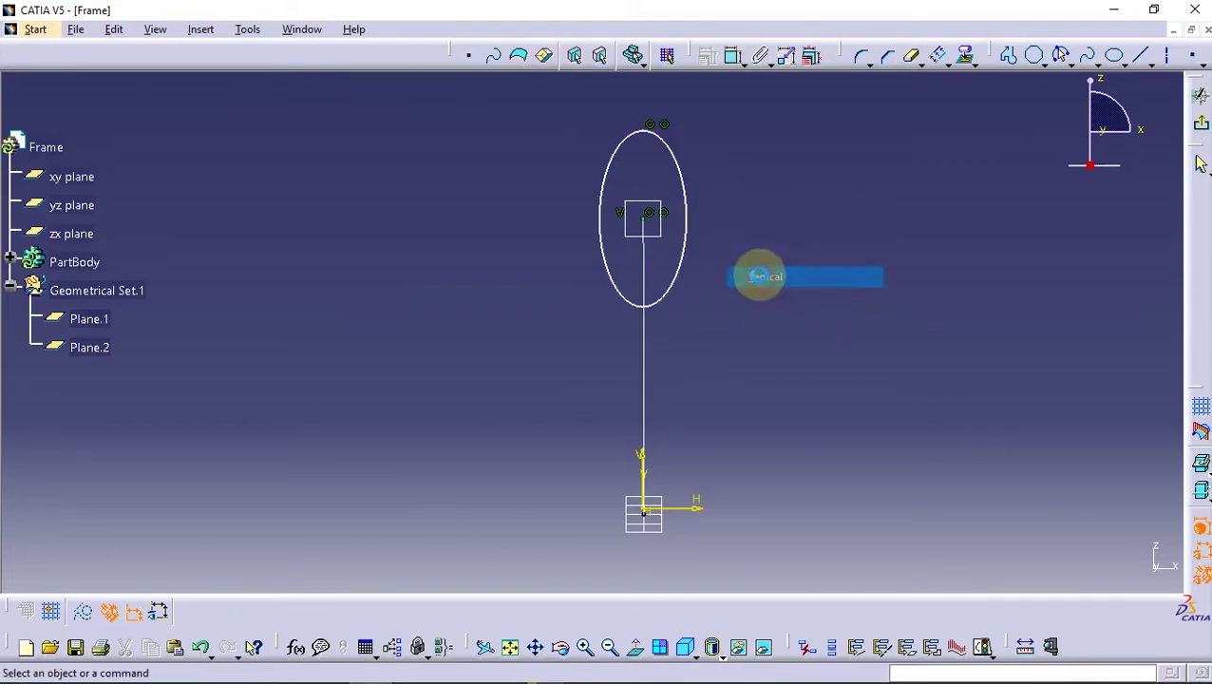
left_click(734, 59)
left_click(684, 182)
left_click(769, 225)
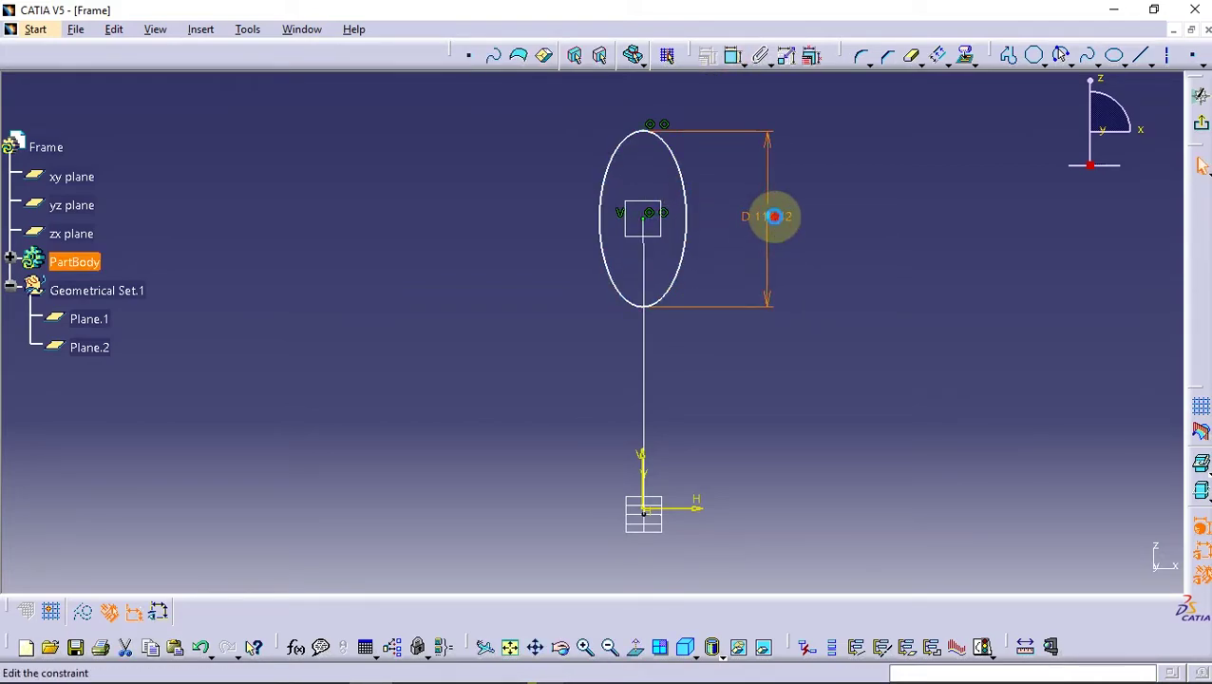
double_click(774, 223)
type("65")
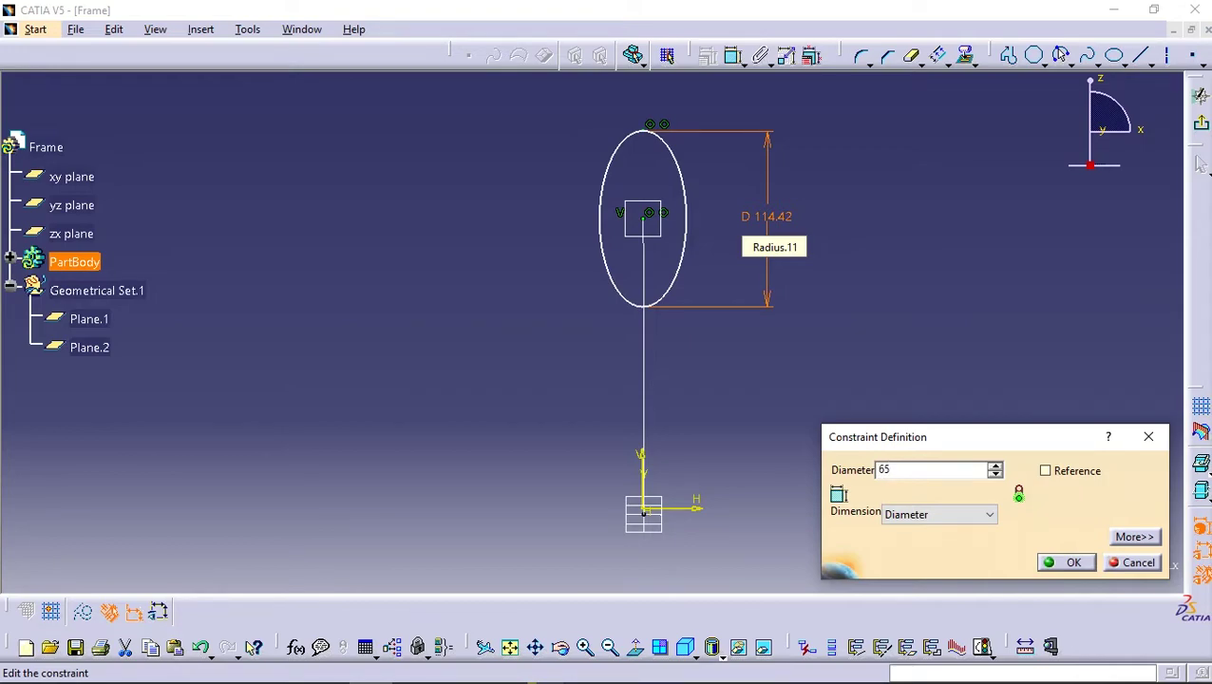
key("Return")
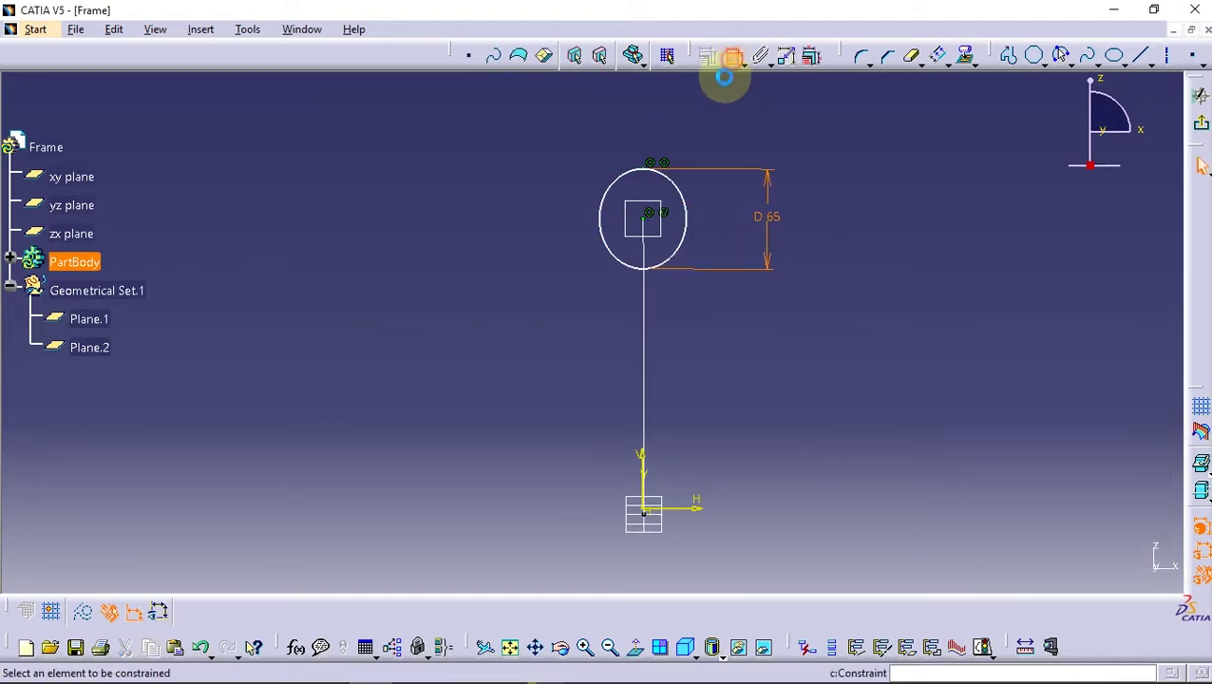
- Set the ellipse half-width to 17.5 and exit the sketch
left_click(606, 226)
left_click(518, 121)
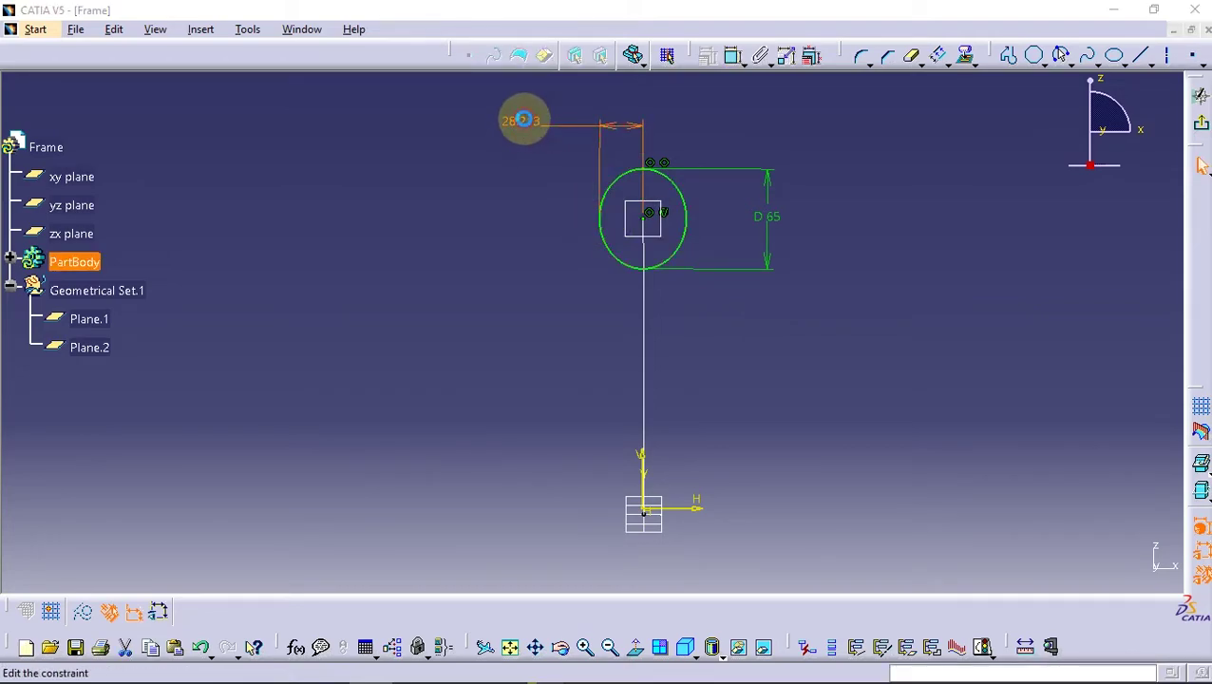
double_click(522, 121)
type("35/")
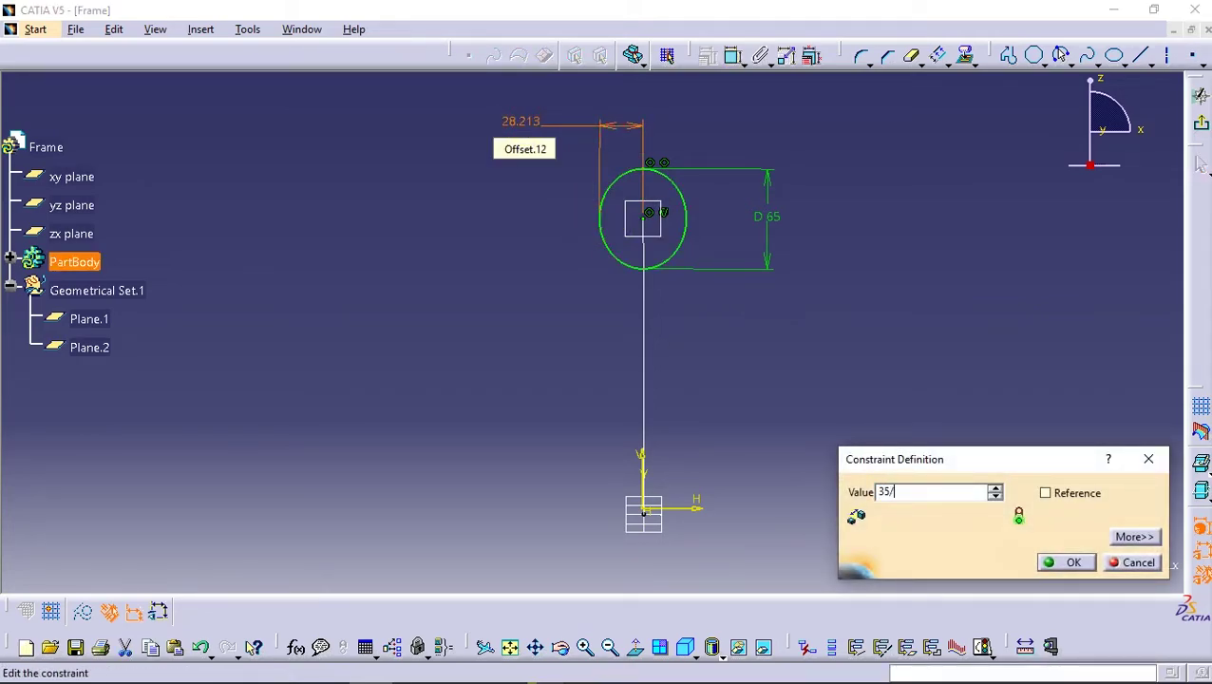
type("2")
key("Return")
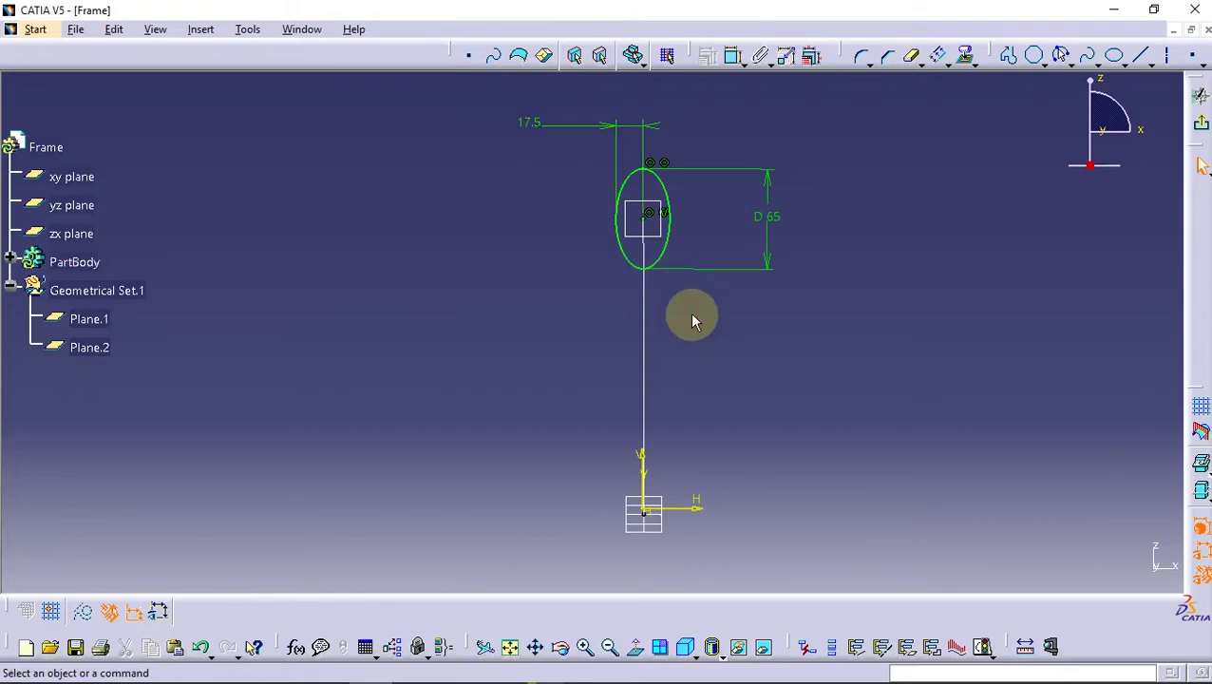
left_click(1205, 128)
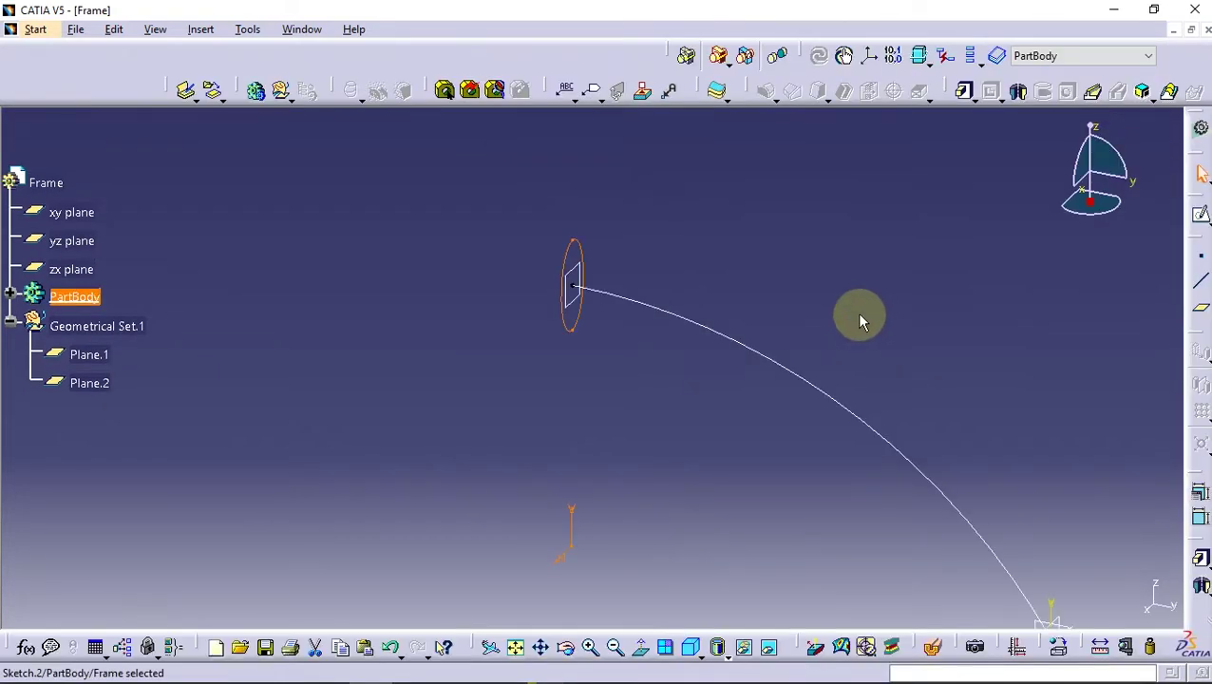
mouse_move(861, 320)
middle_mouse_down()
mouse_move(581, 301)
mouse_move(664, 475)
mouse_move(562, 303)
mouse_move(748, 320)
middle_mouse_up()
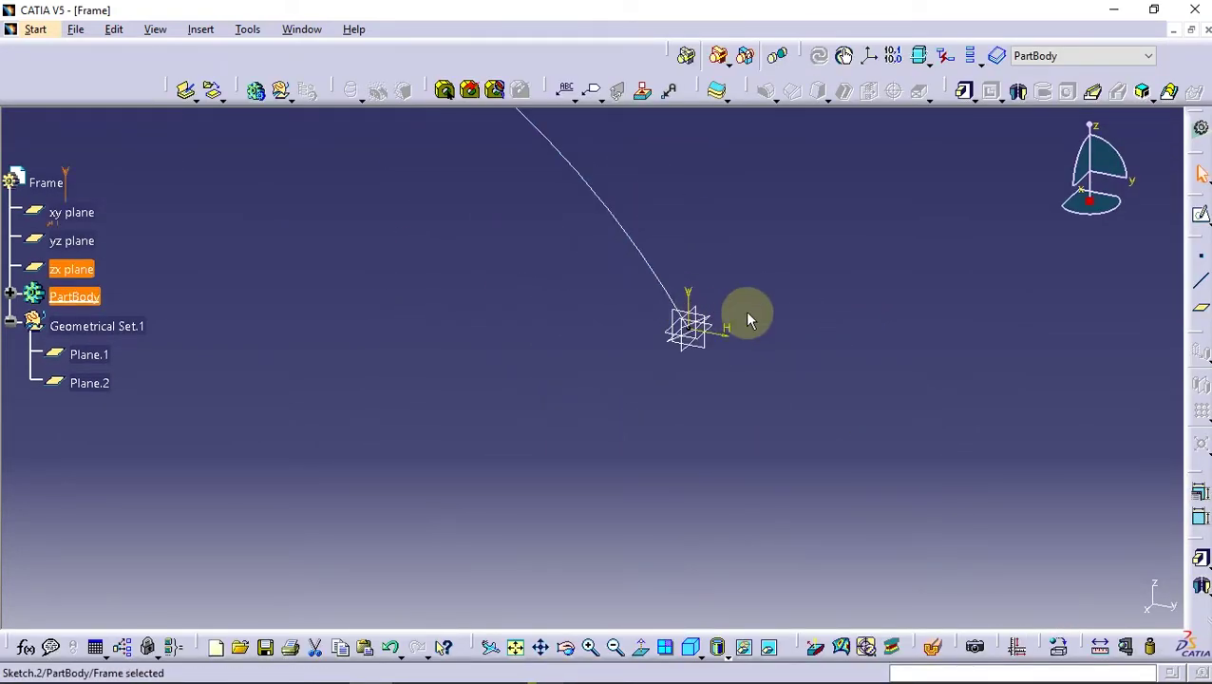
- On Plane.2, draw an ellipse centred at the sketch origin with a vertical axis
left_click(1201, 214)
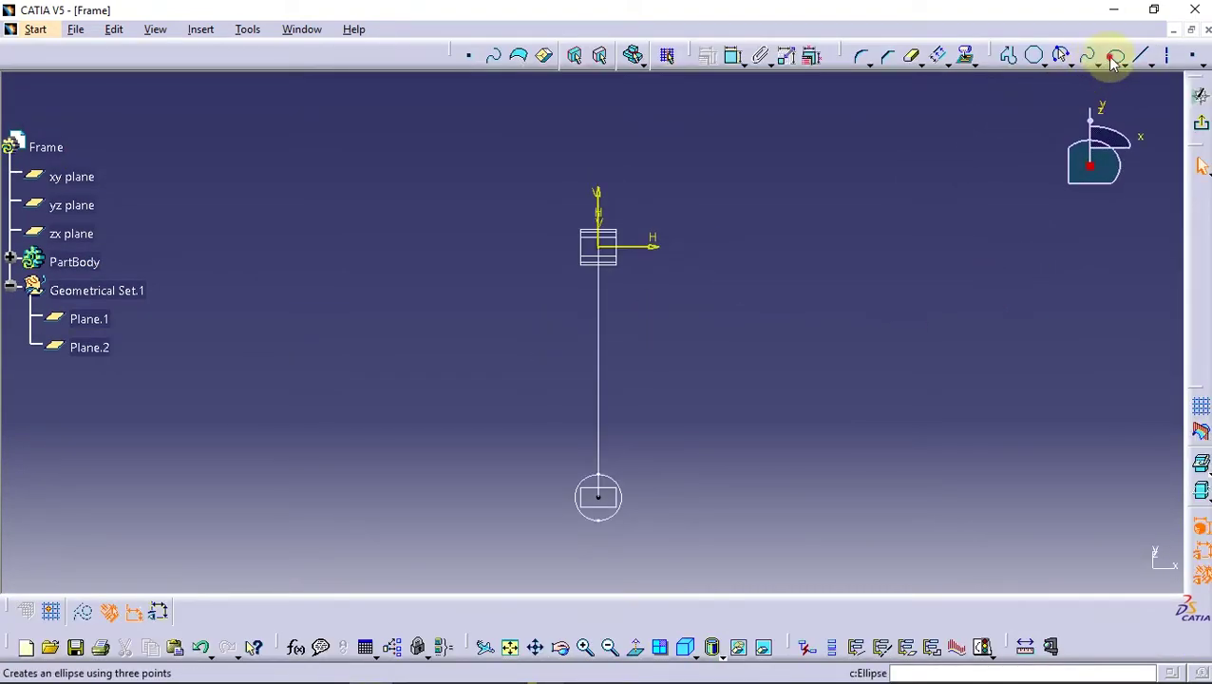
left_click(1115, 59)
left_click(598, 246)
left_click(599, 156)
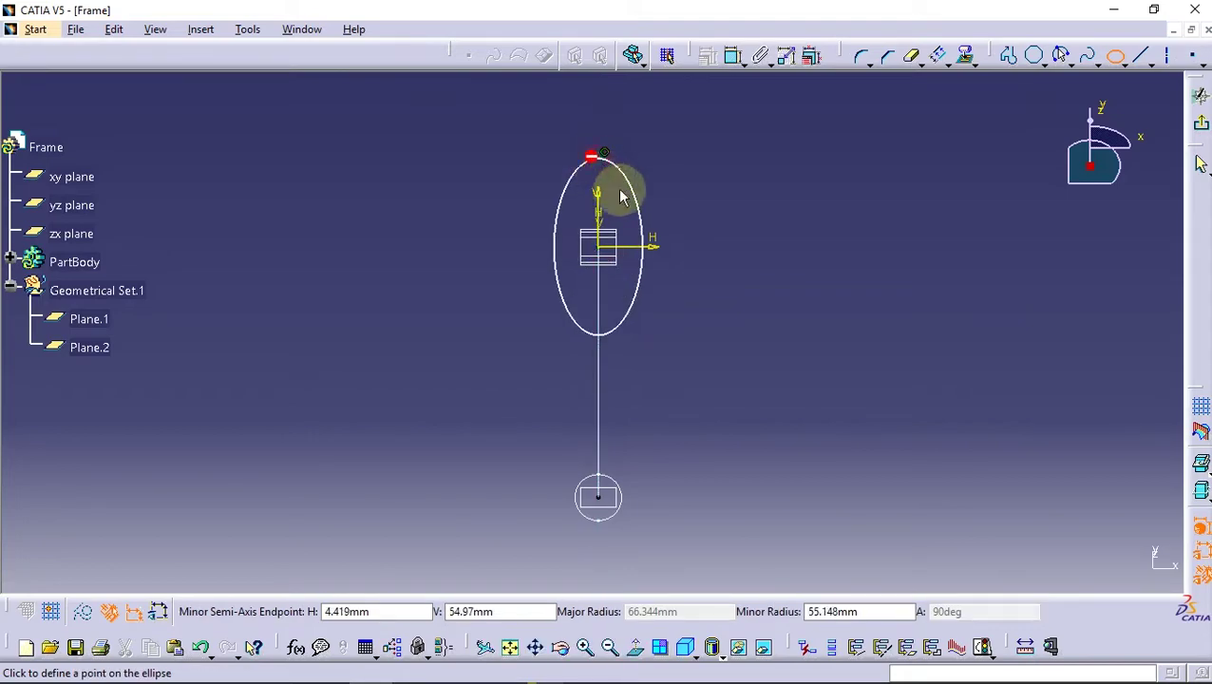
left_click(643, 188)
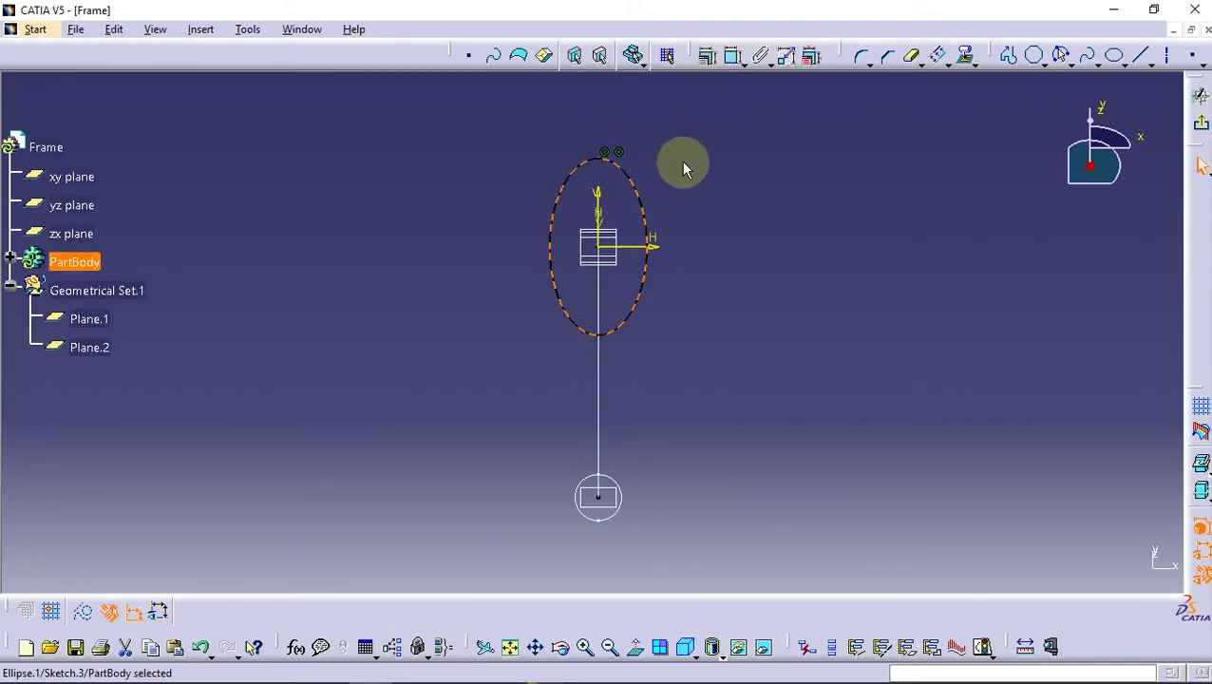
left_click(616, 143)
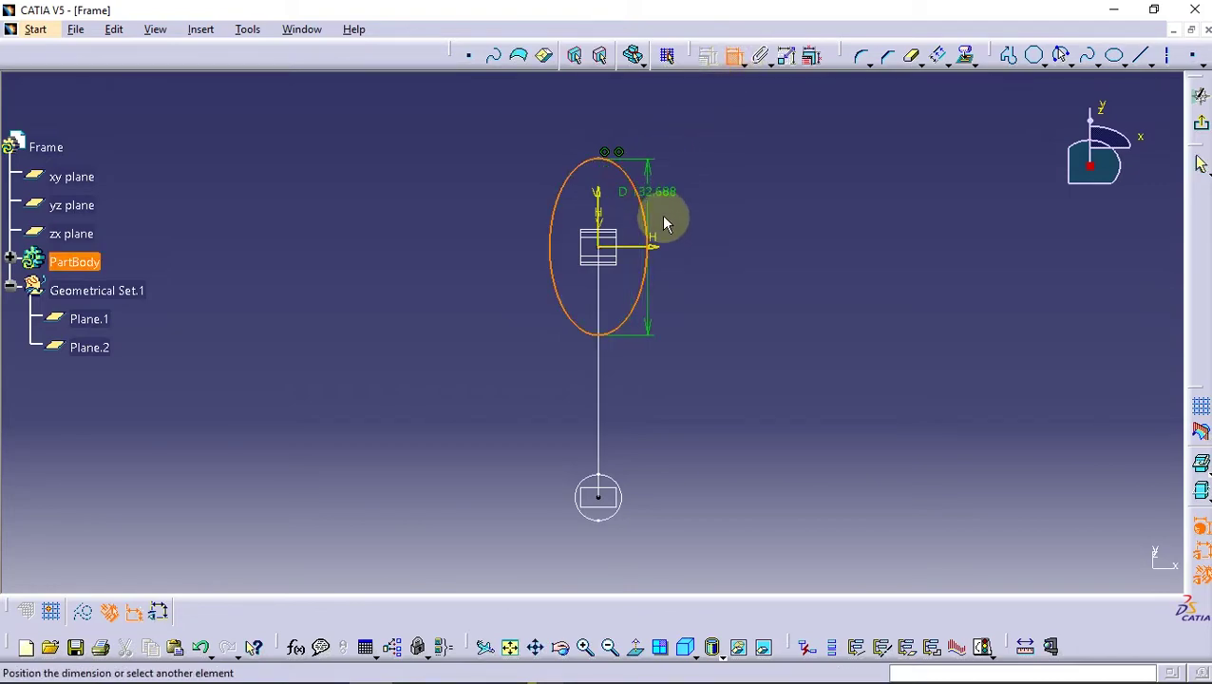
right_click(688, 242)
left_click(728, 305)
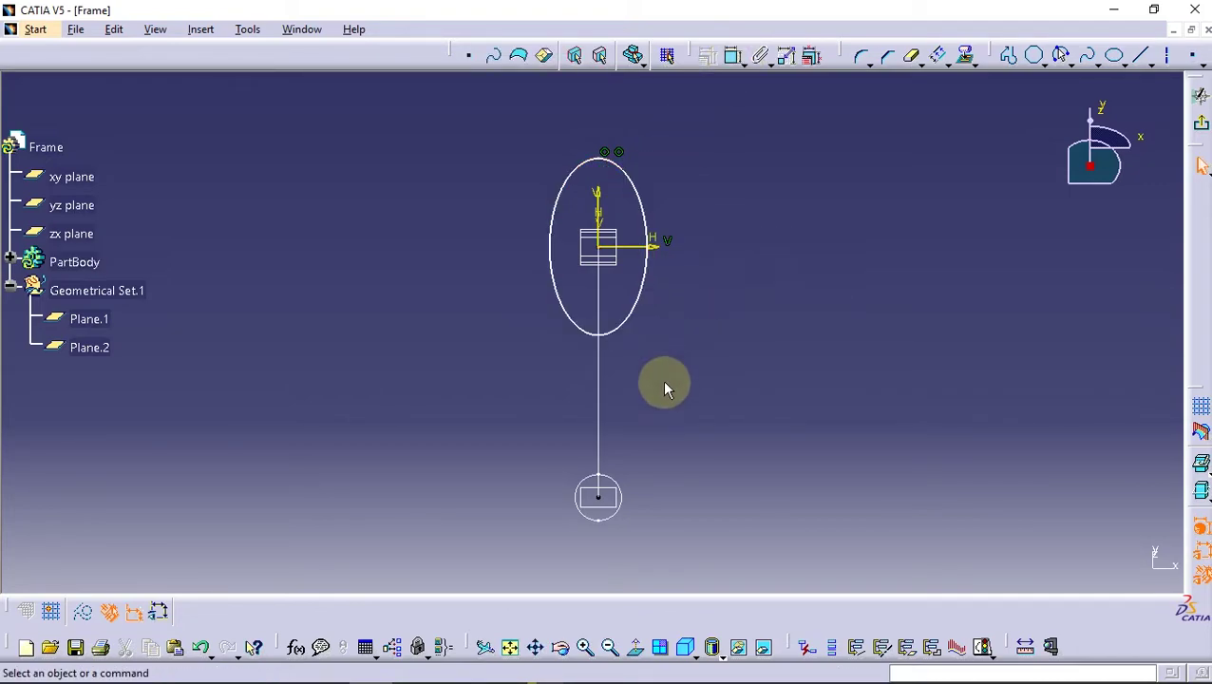
middle_click_drag(665, 388, 625, 220)
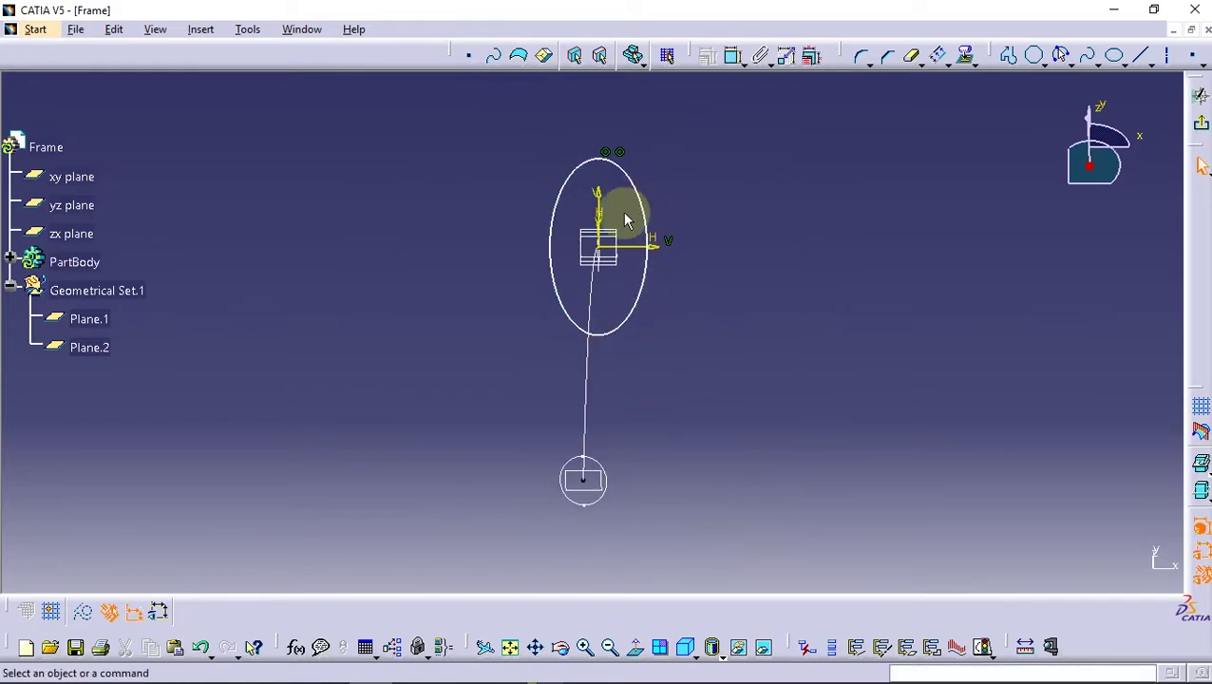
left_click(636, 646)
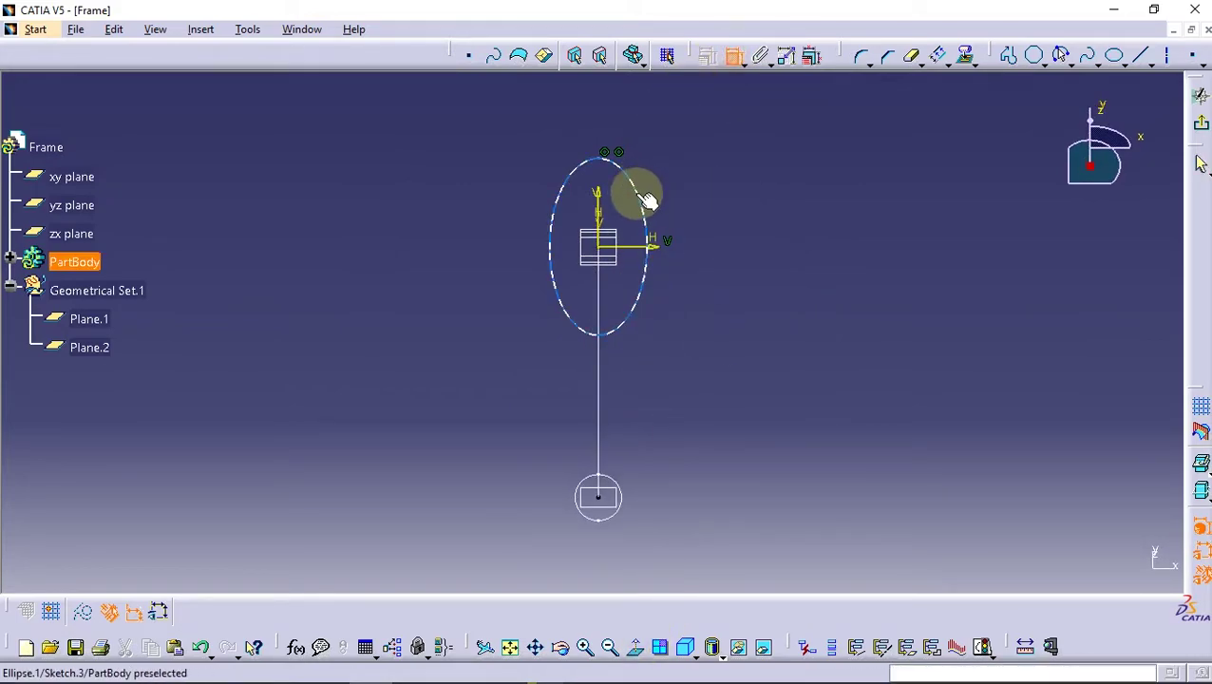
- Dimension the ellipse to a 55 diameter and 17.5 half-width, then exit the sketch
left_click(646, 200)
left_click(717, 242)
double_click(717, 239)
type("55")
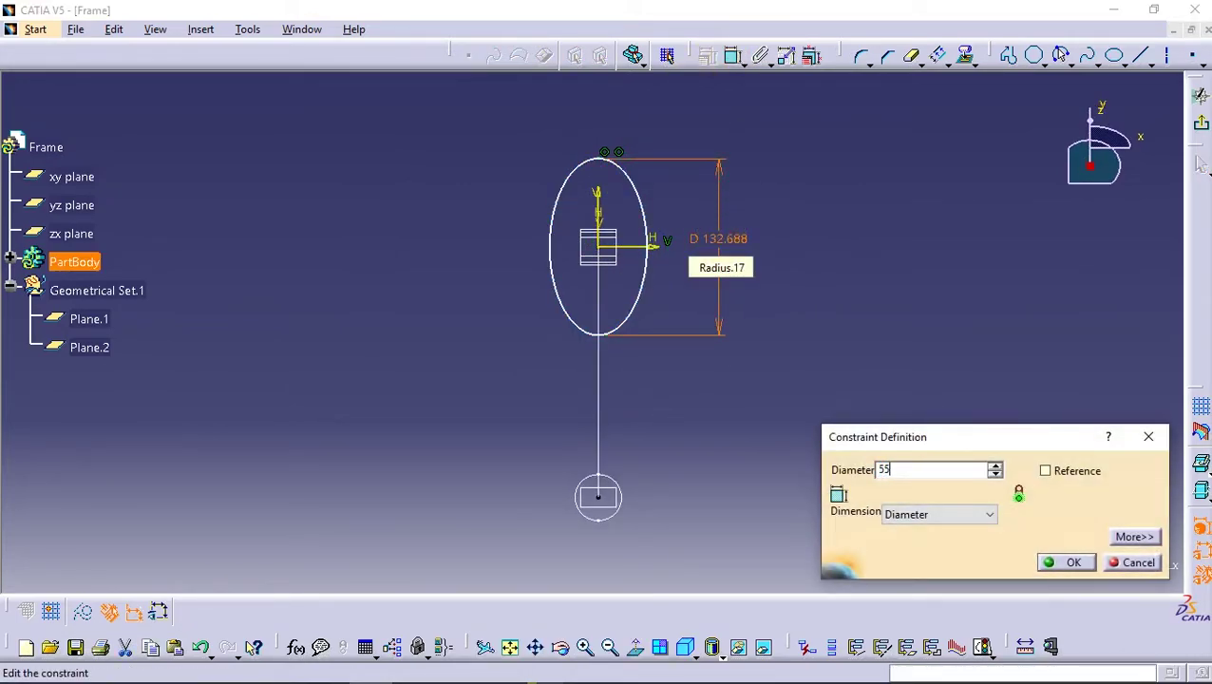
key("Return")
left_click(732, 59)
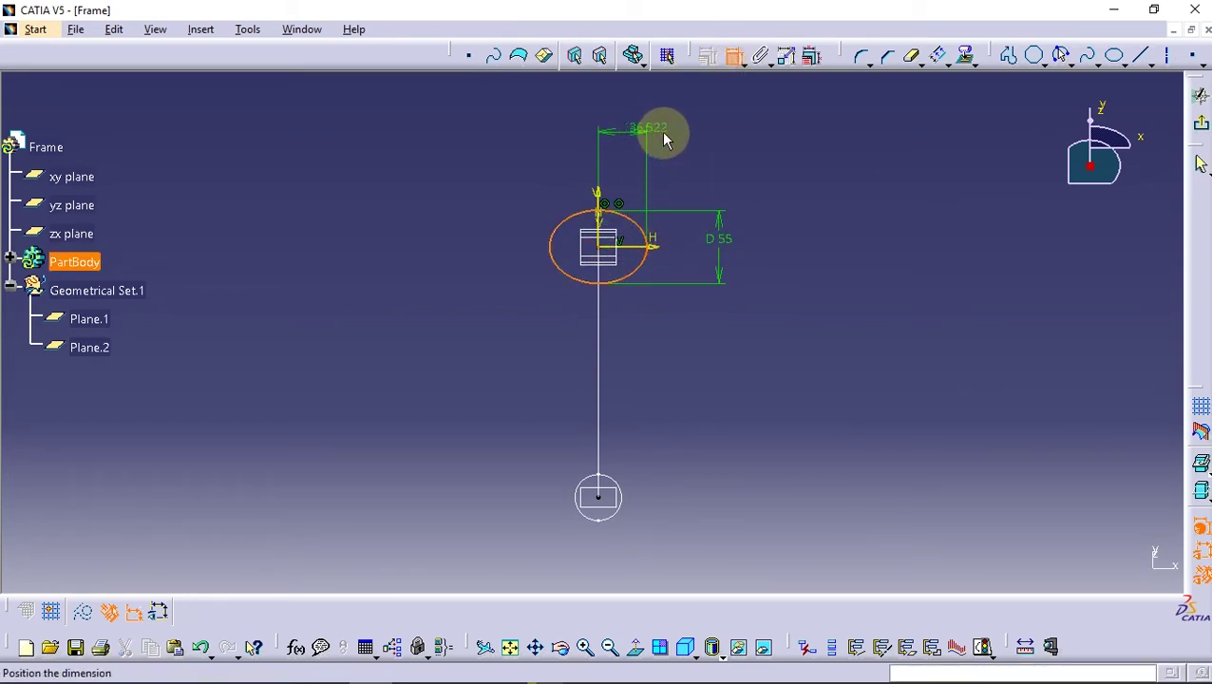
double_click(708, 135)
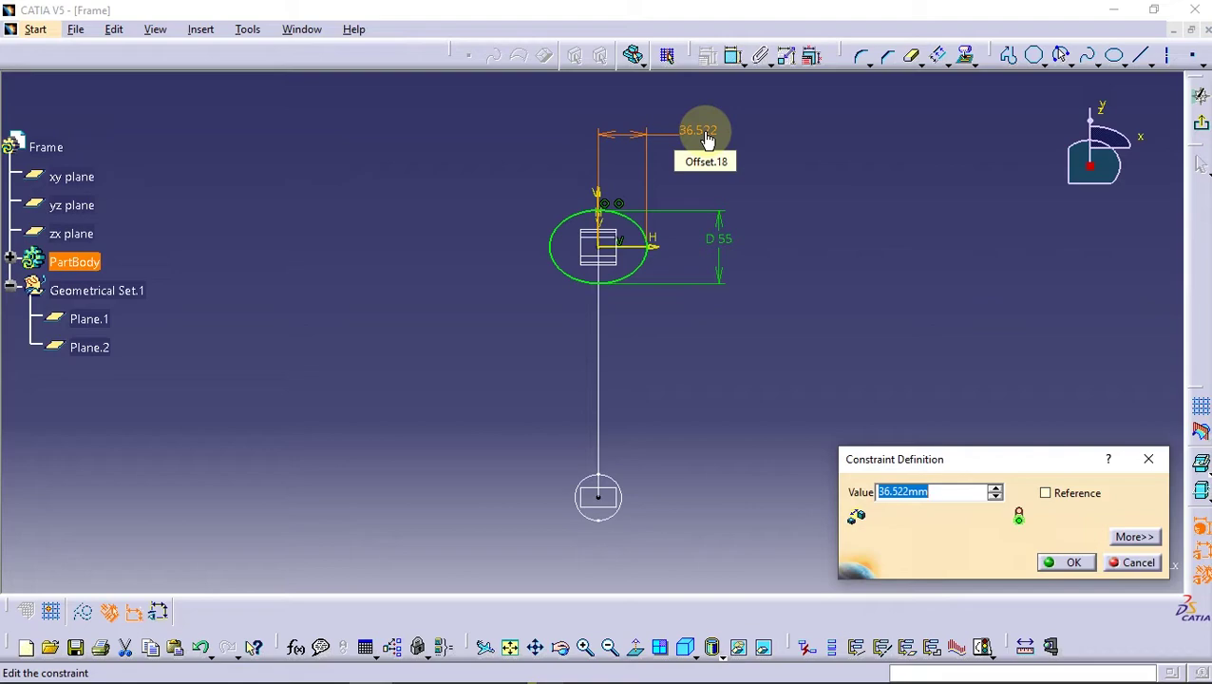
type("17.5")
key("Return")
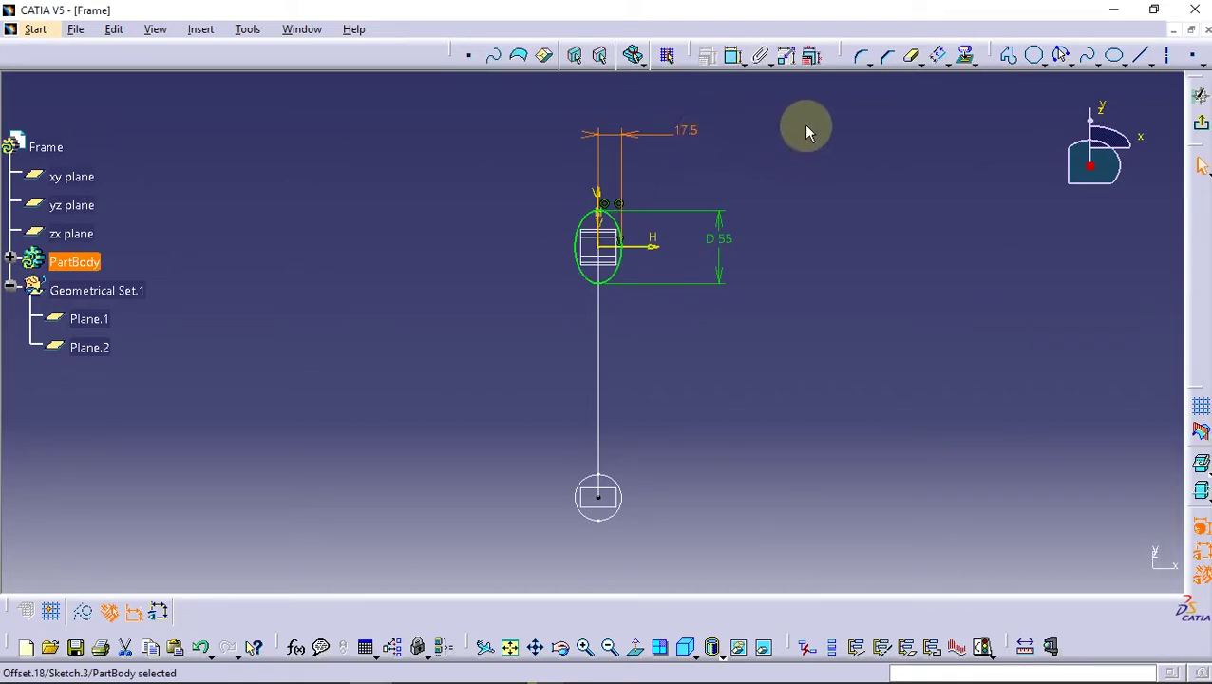
left_click(836, 154)
left_click(1201, 133)
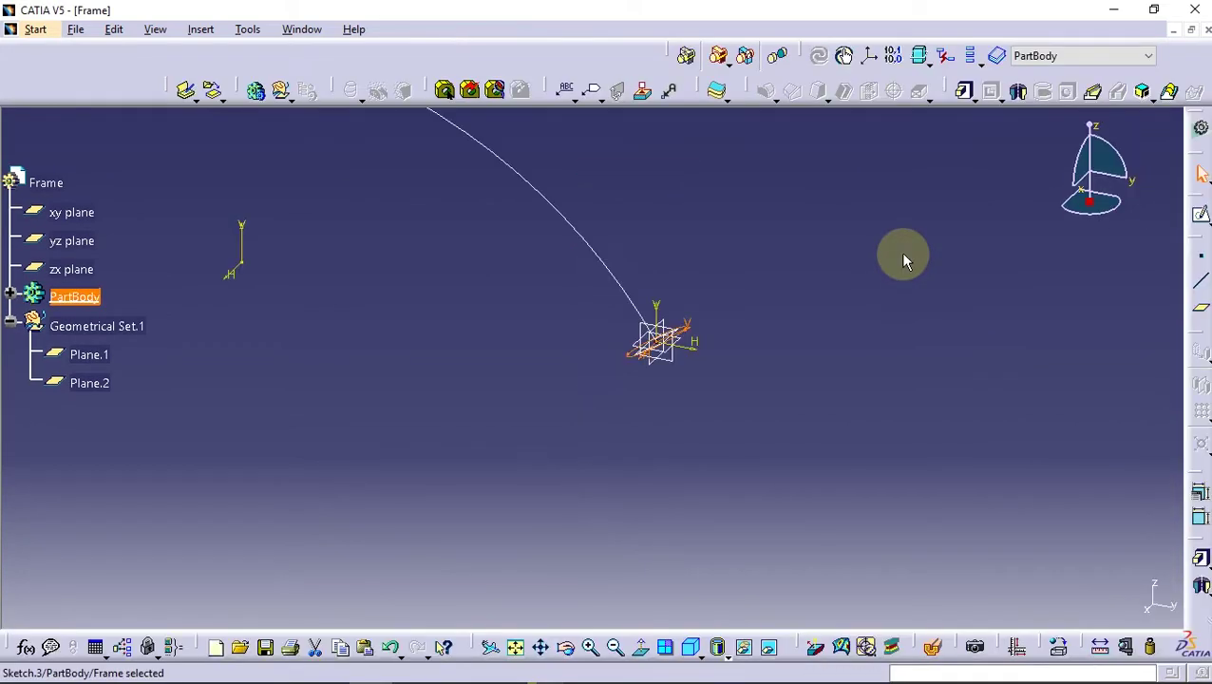
- Loft Sketch.2 to Sketch.3 with the Sketch.1 arc as spine into a tapering tube
mouse_move(463, 273)
middle_mouse_down()
mouse_move(379, 275)
mouse_move(482, 357)
middle_mouse_up()
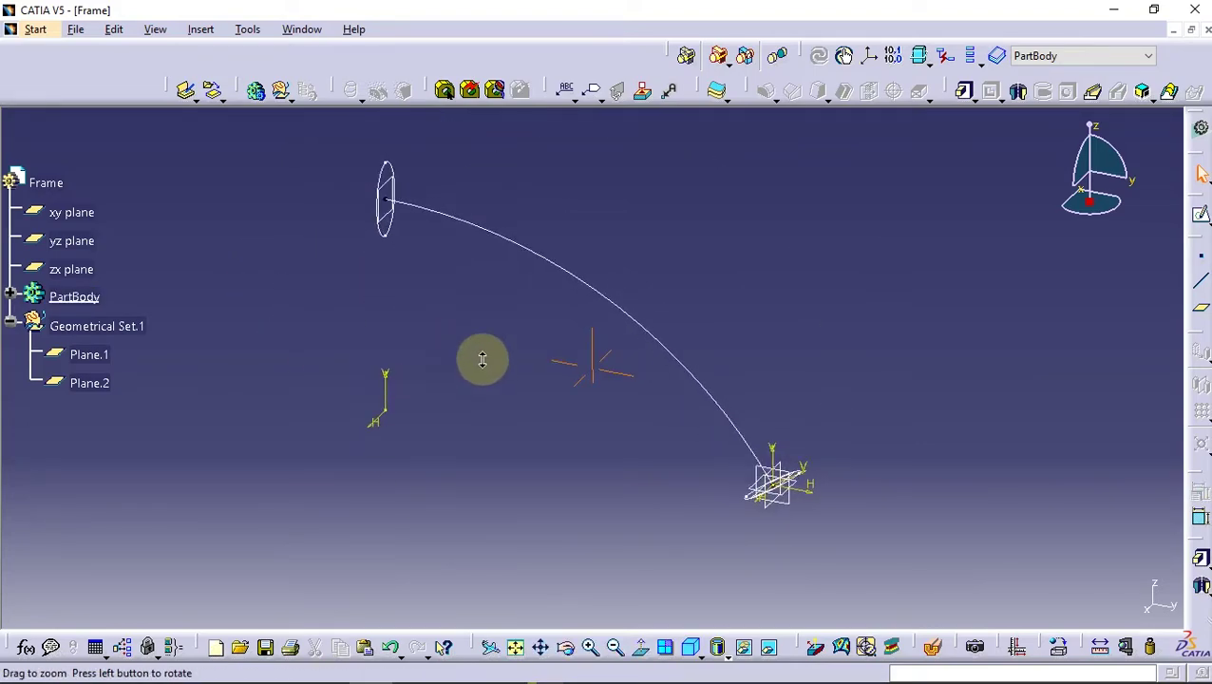
left_click(1169, 90)
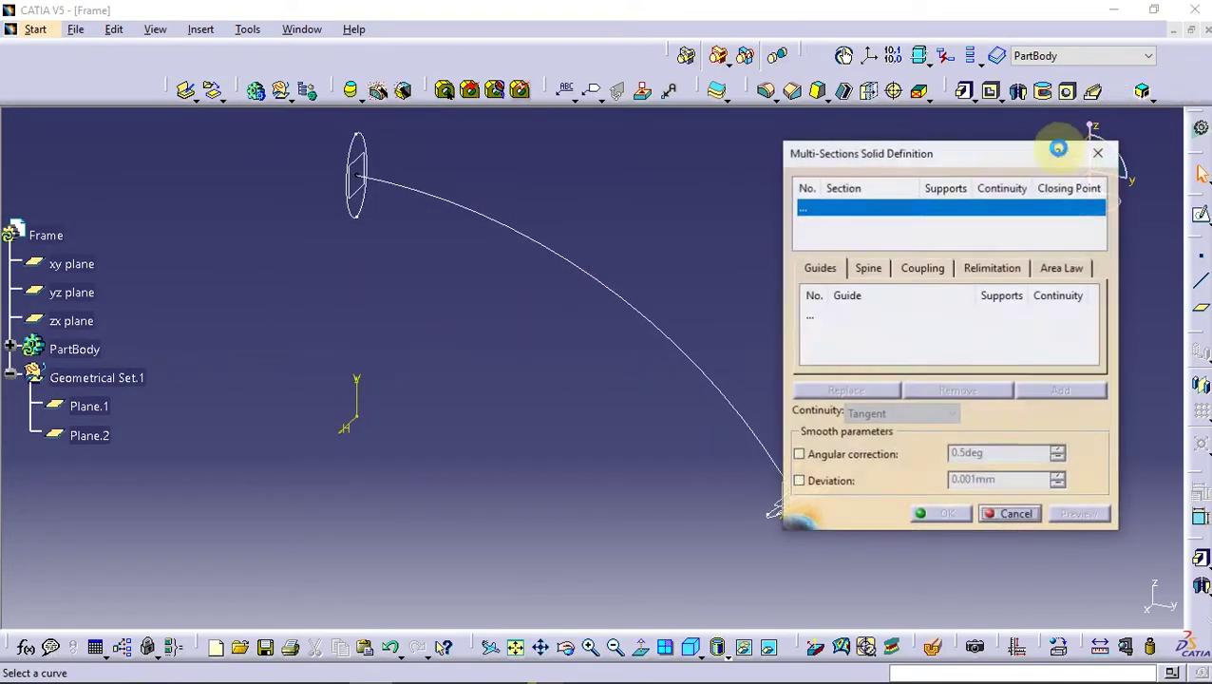
left_click(350, 217)
middle_click_drag(487, 351, 395, 316)
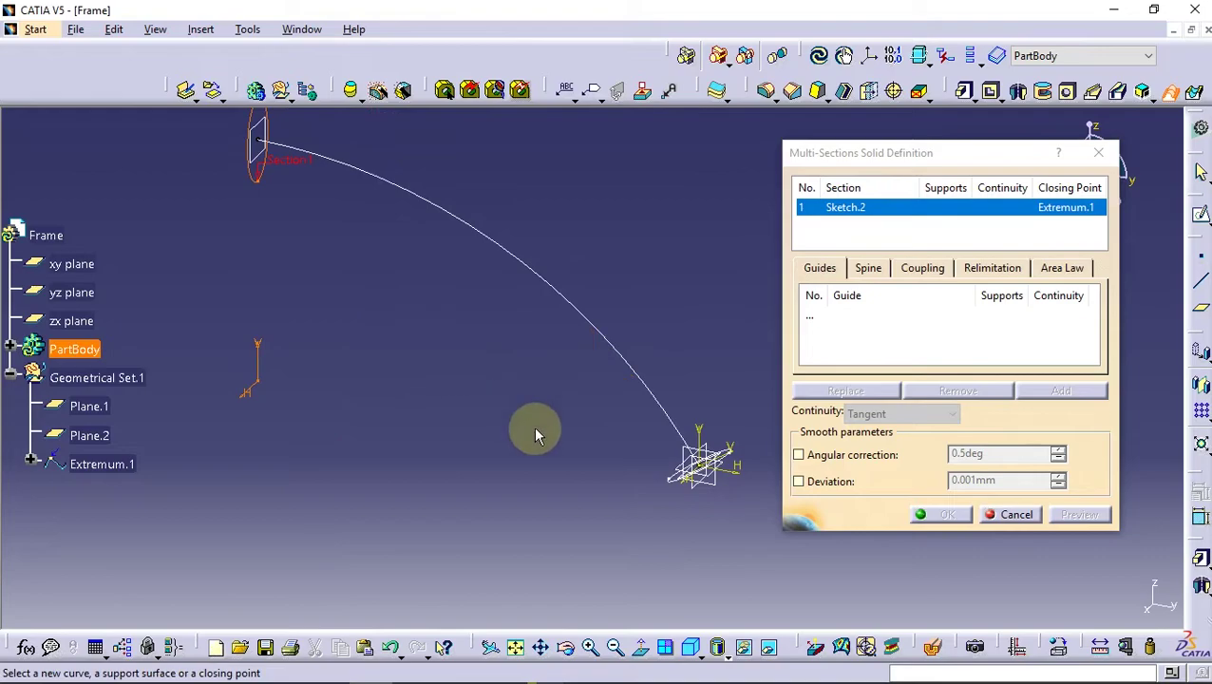
left_click(676, 487)
left_click(868, 267)
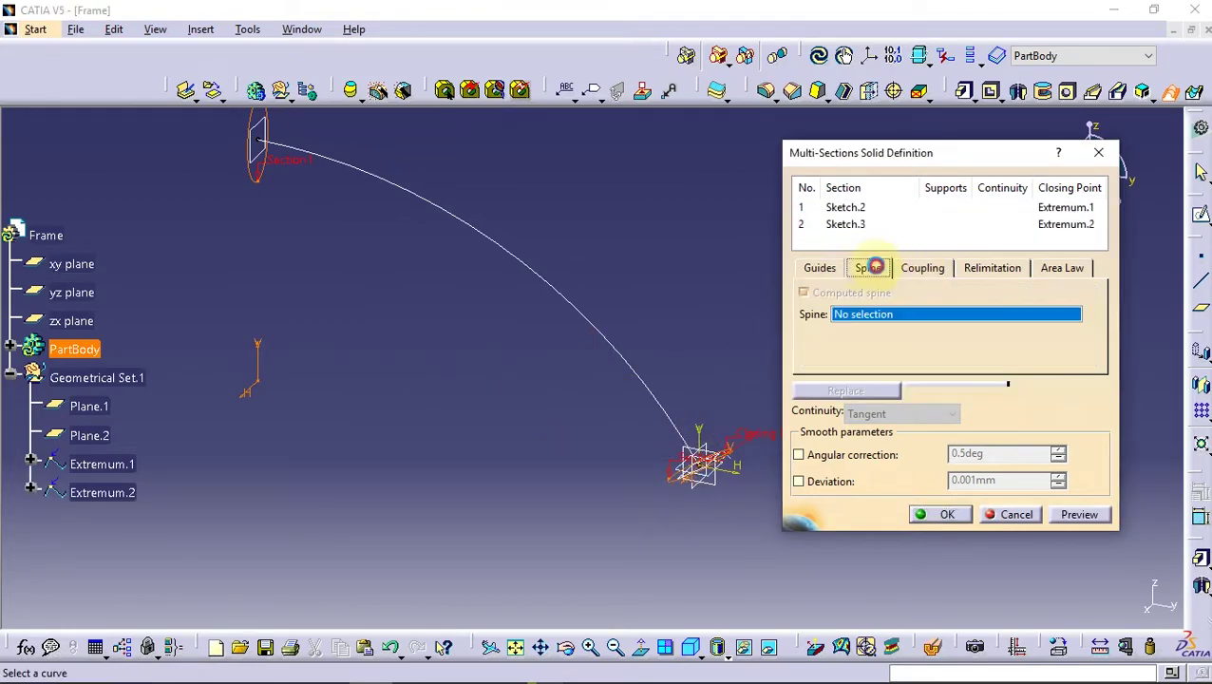
left_click(600, 325)
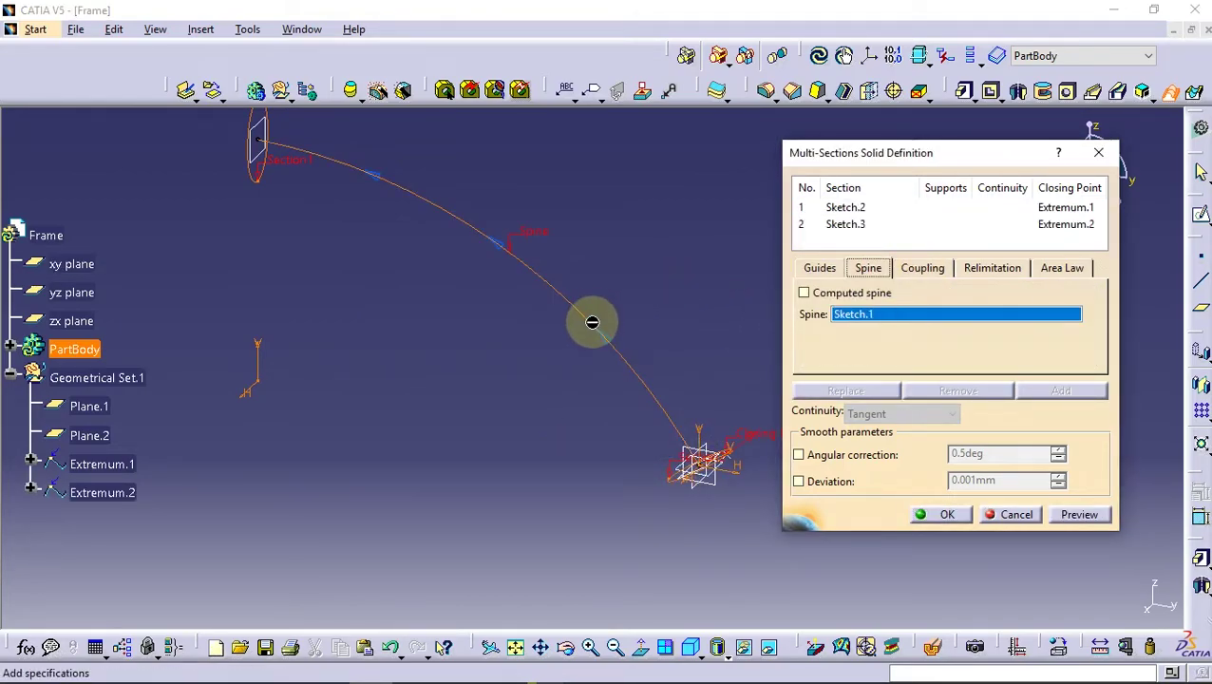
left_click(1071, 516)
left_click(950, 515)
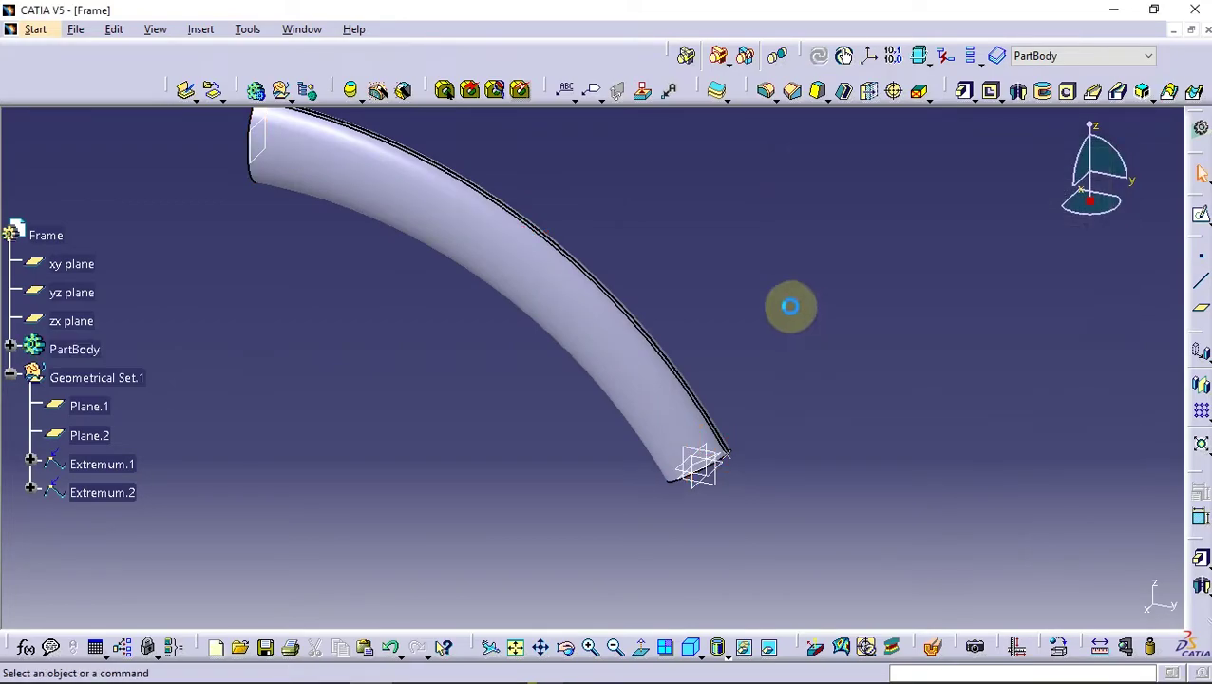
mouse_move(554, 311)
middle_mouse_down()
mouse_move(516, 425)
mouse_move(592, 392)
middle_mouse_up()
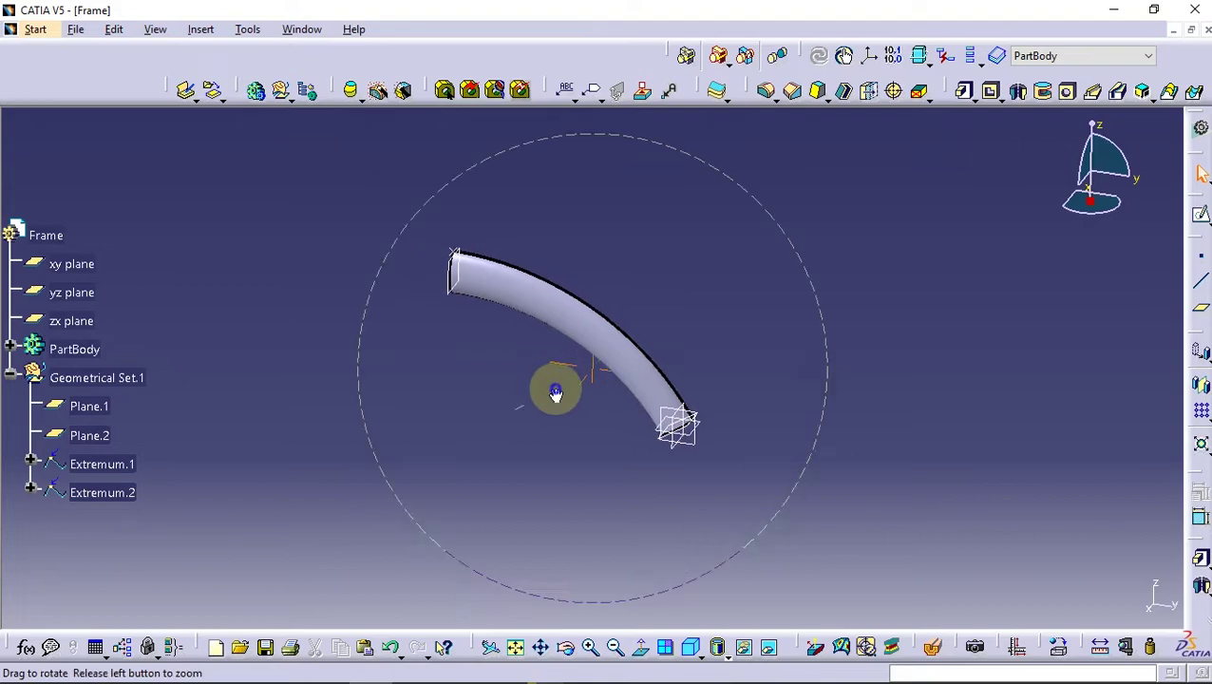
middle_click_drag(592, 392, 587, 330)
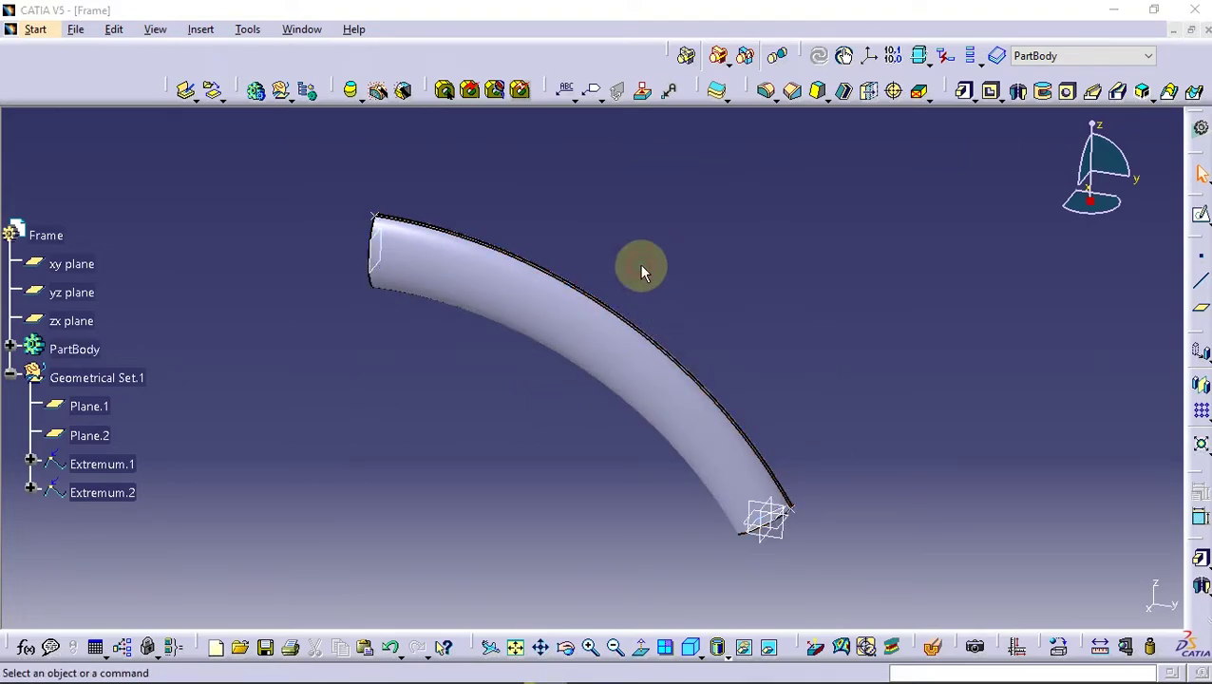
left_click(784, 542)
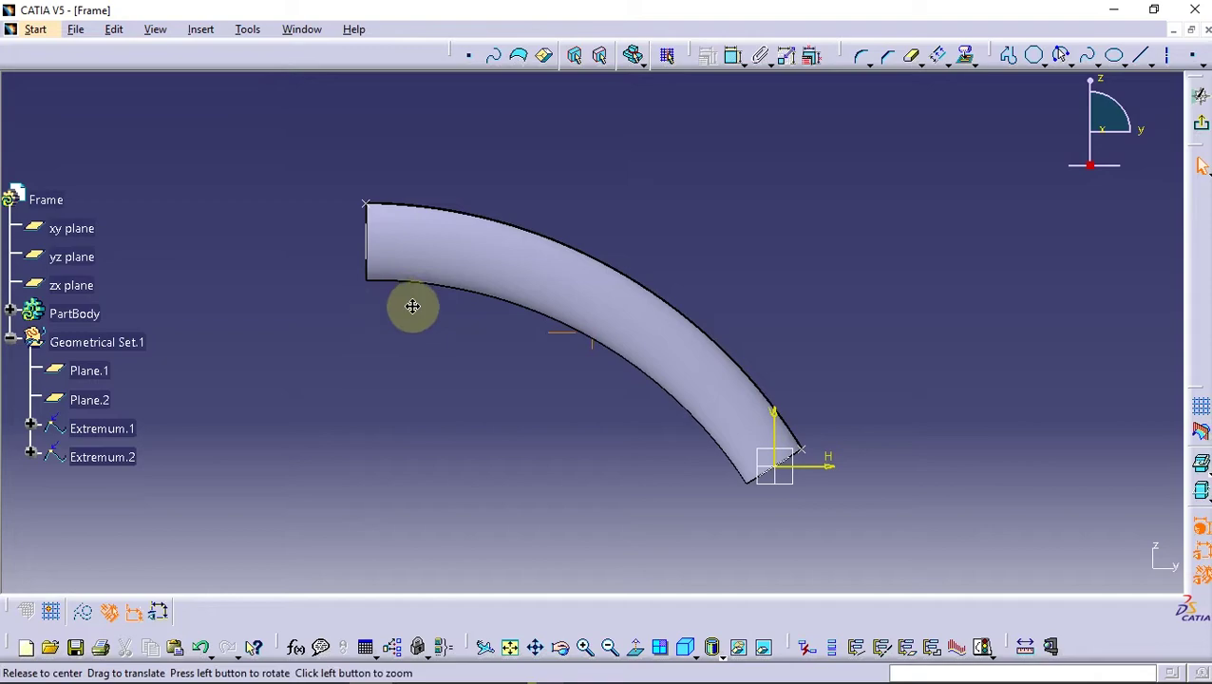
- Sketch a line on the yz plane at the tube end and dimension it 45 mm long
middle_click_drag(411, 305, 574, 271)
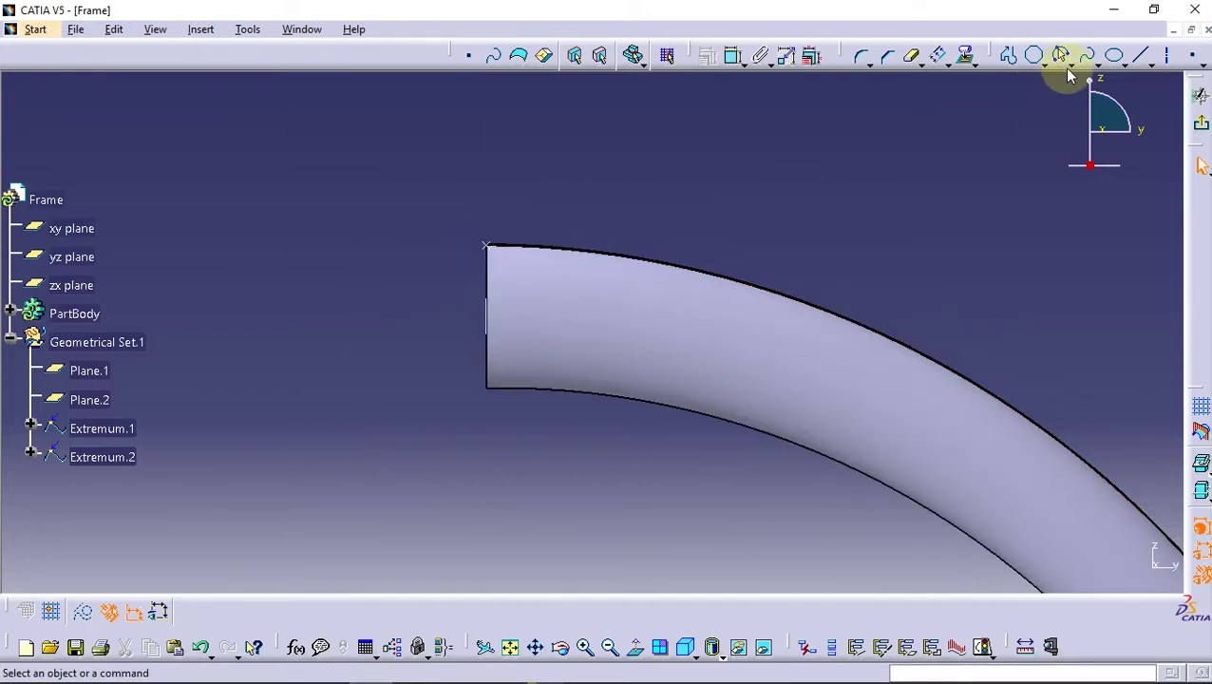
left_click(1143, 55)
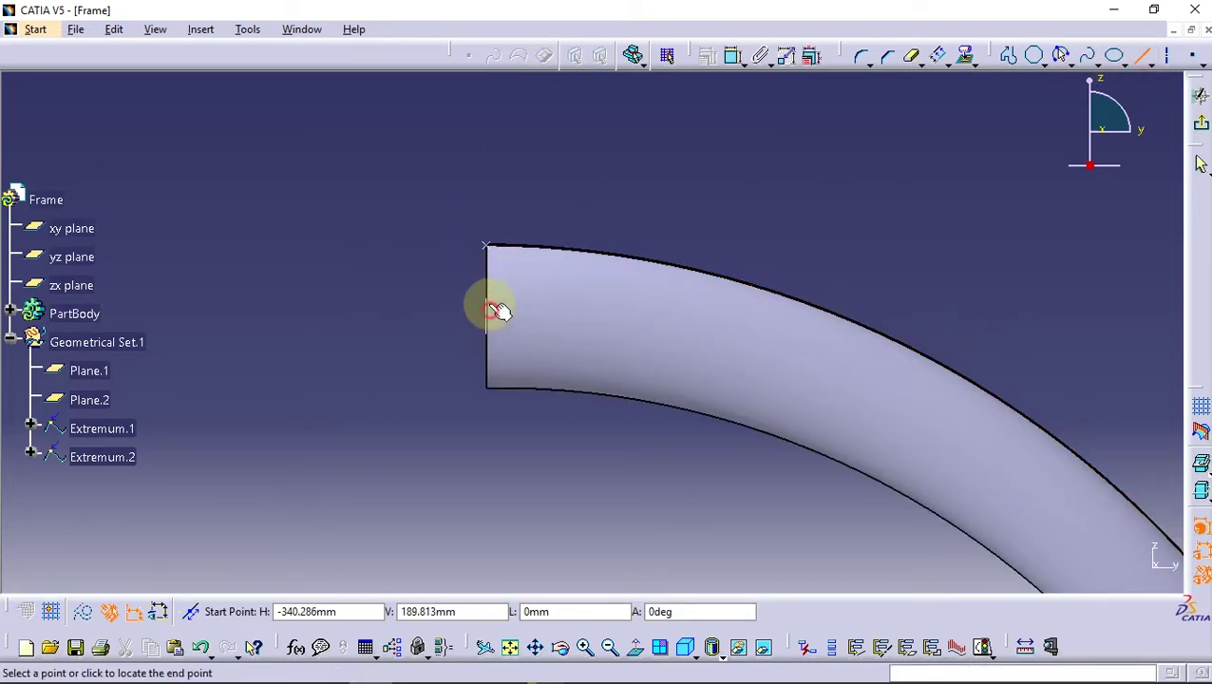
left_click(487, 171)
left_click(733, 55)
left_click(489, 209)
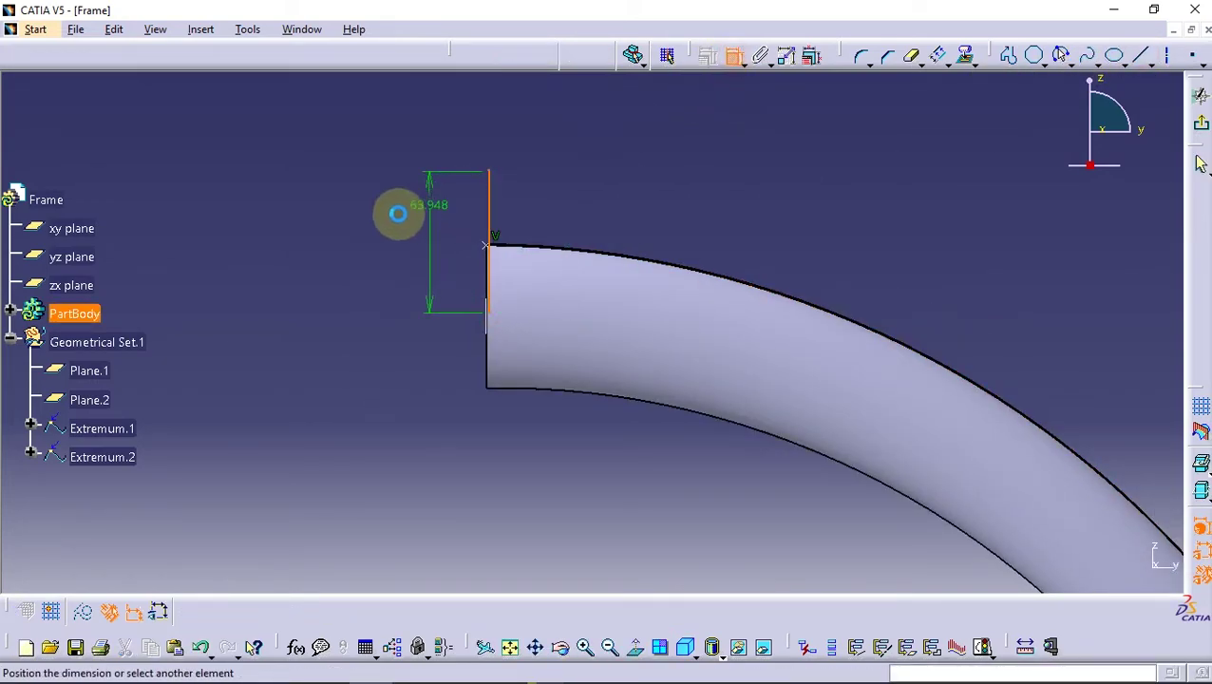
left_click(346, 233)
double_click(344, 223)
type("45")
key("Return")
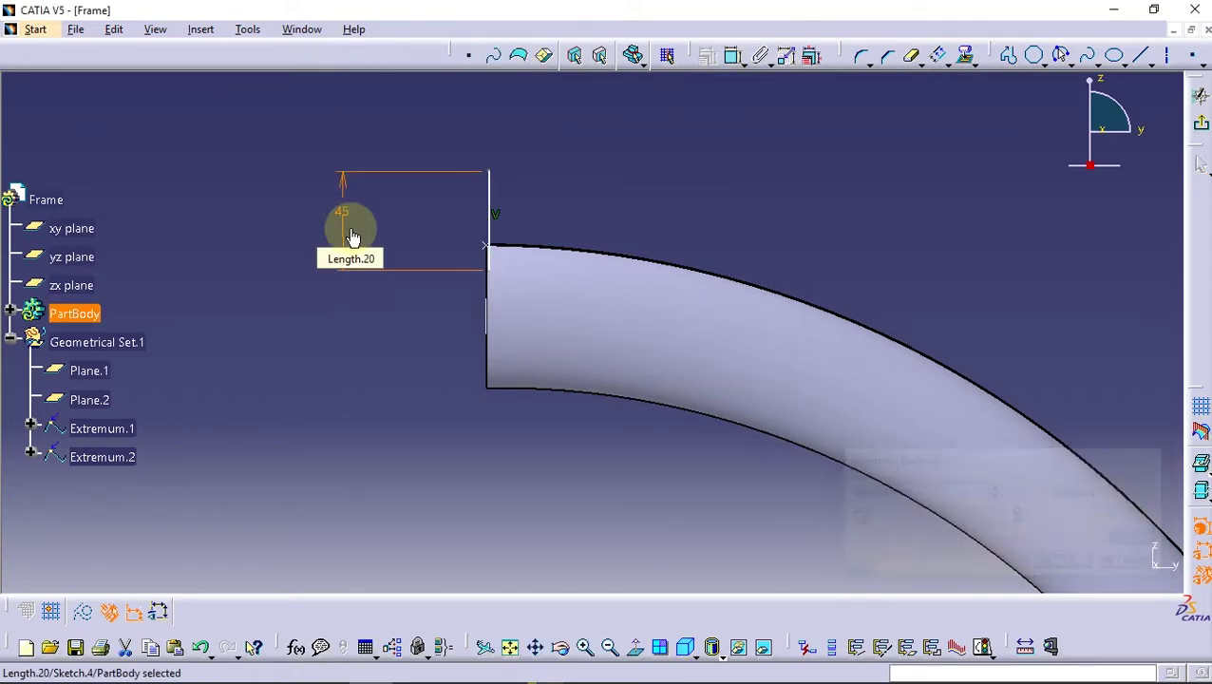
left_click(628, 181)
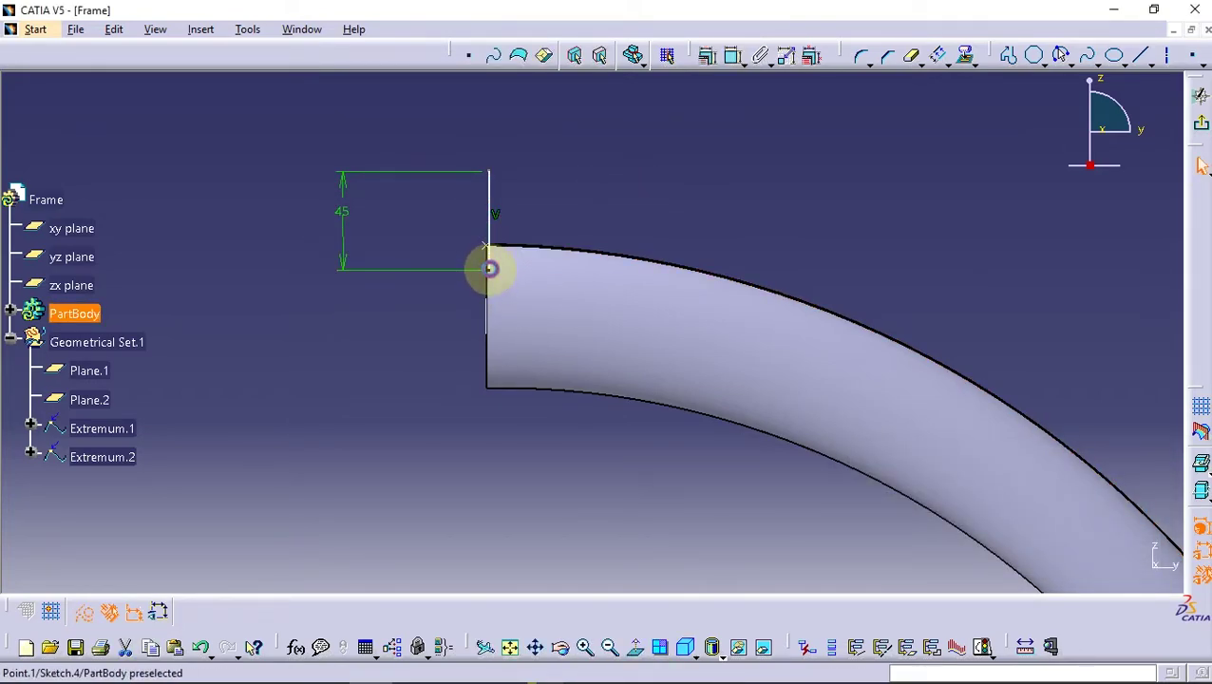
- Add a 32.5 mm vertical offset between the line's end point and Extremum.1
left_click(491, 269)
left_click(729, 56)
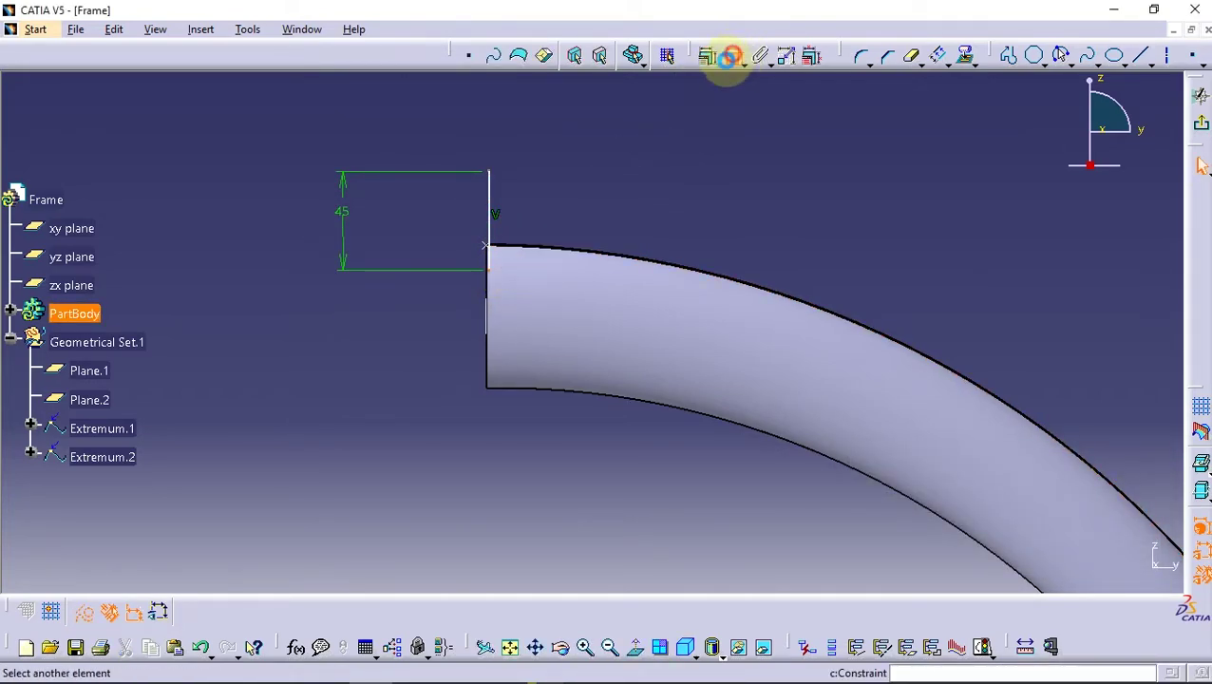
left_click(496, 255)
right_click(325, 251)
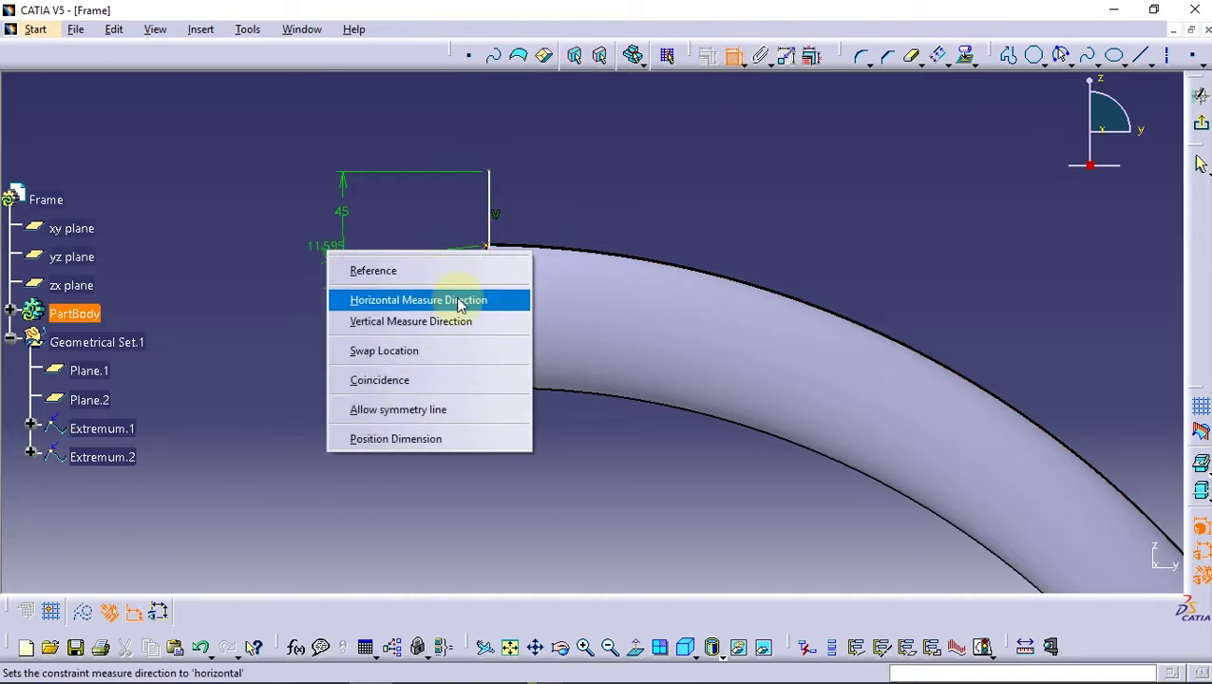
left_click(387, 322)
left_click(245, 194)
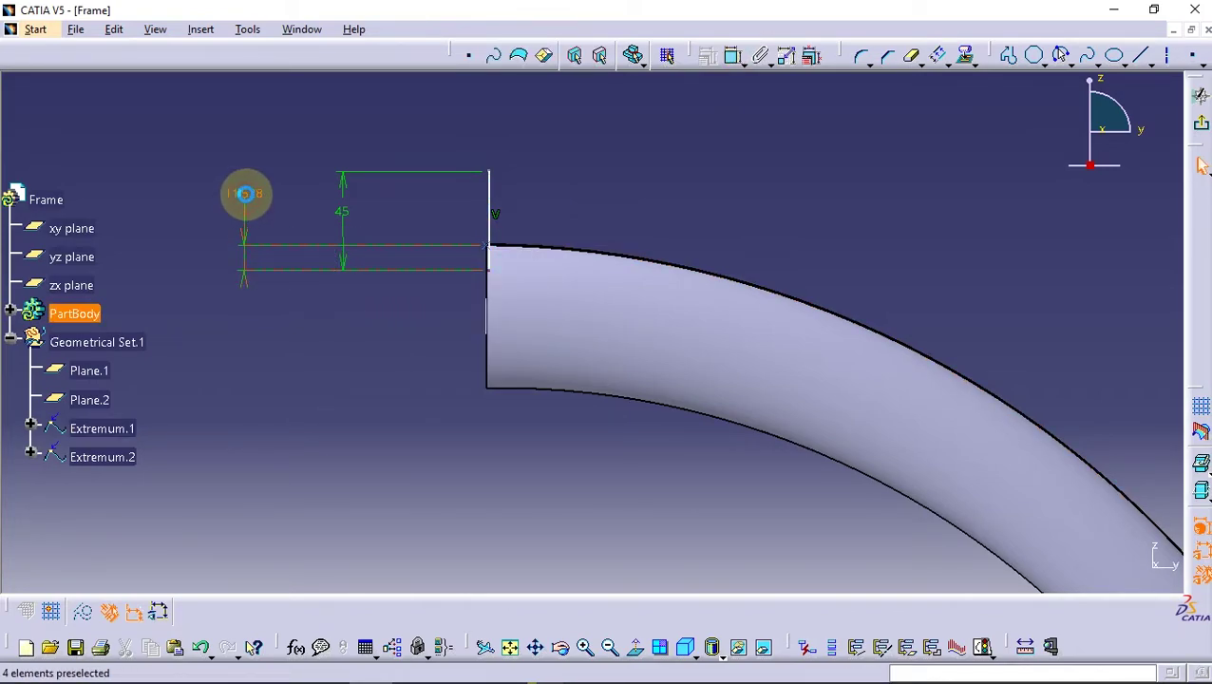
double_click(245, 194)
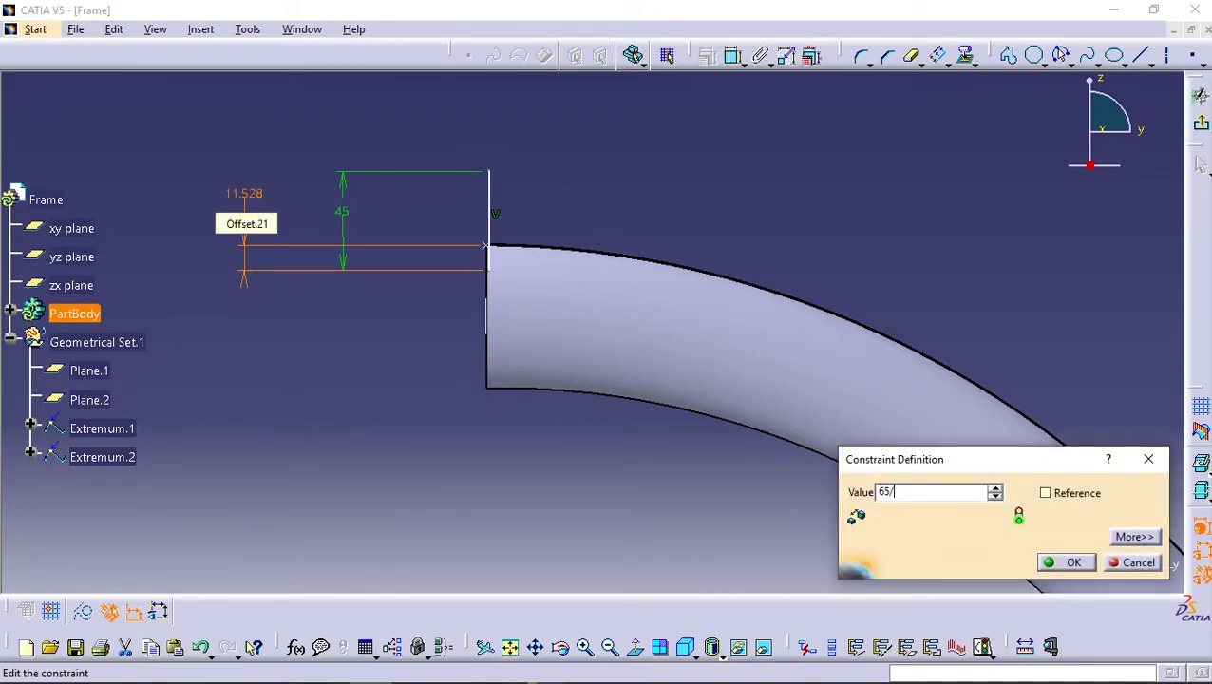
key("Return")
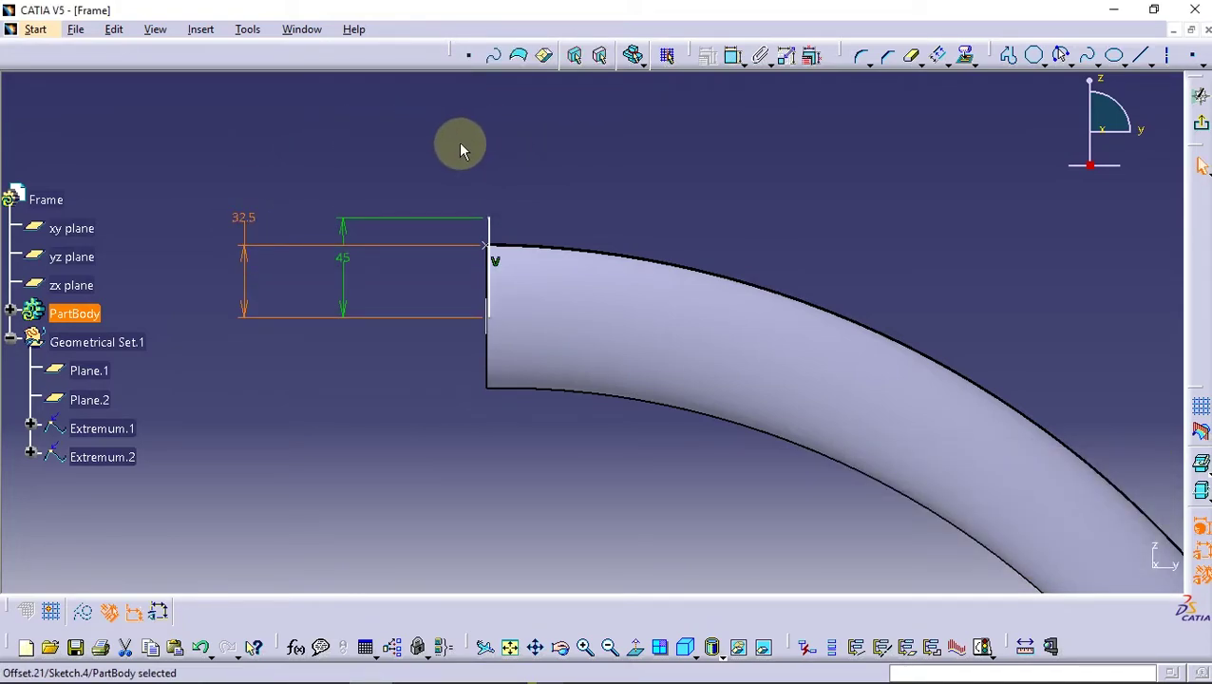
left_click(458, 142)
- Constrain the sketched line vertical using the tube's end edge
left_click(484, 255)
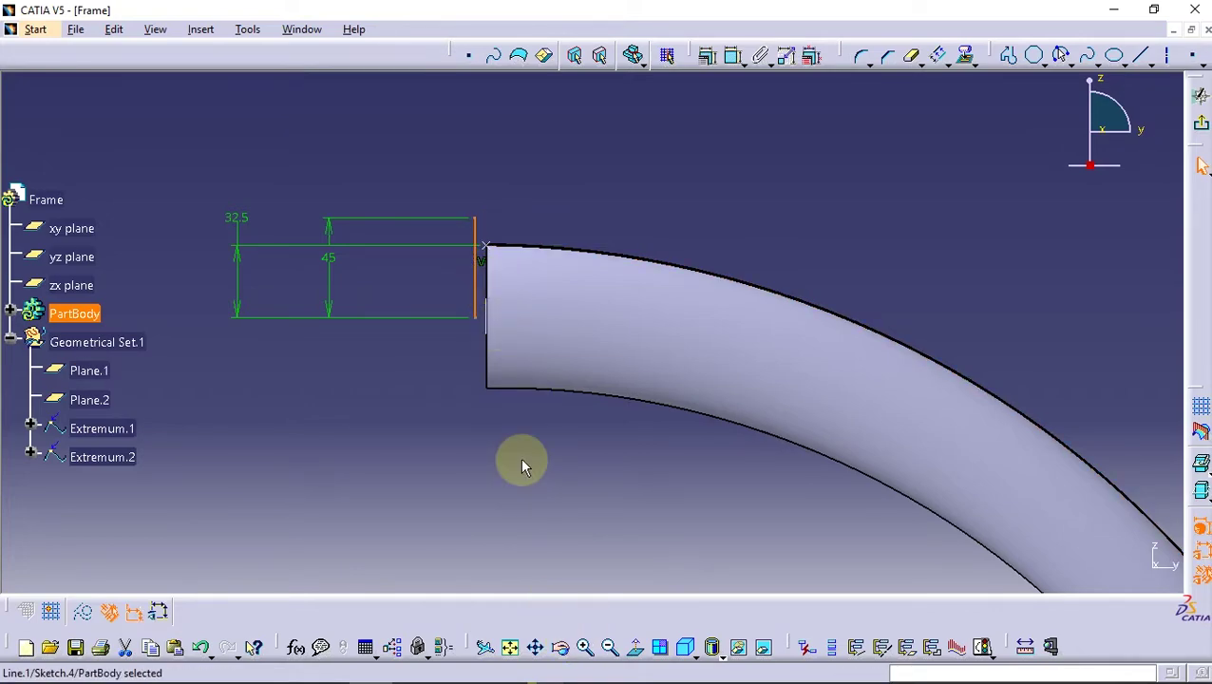
middle_click_drag(522, 461, 523, 360, "ctrl")
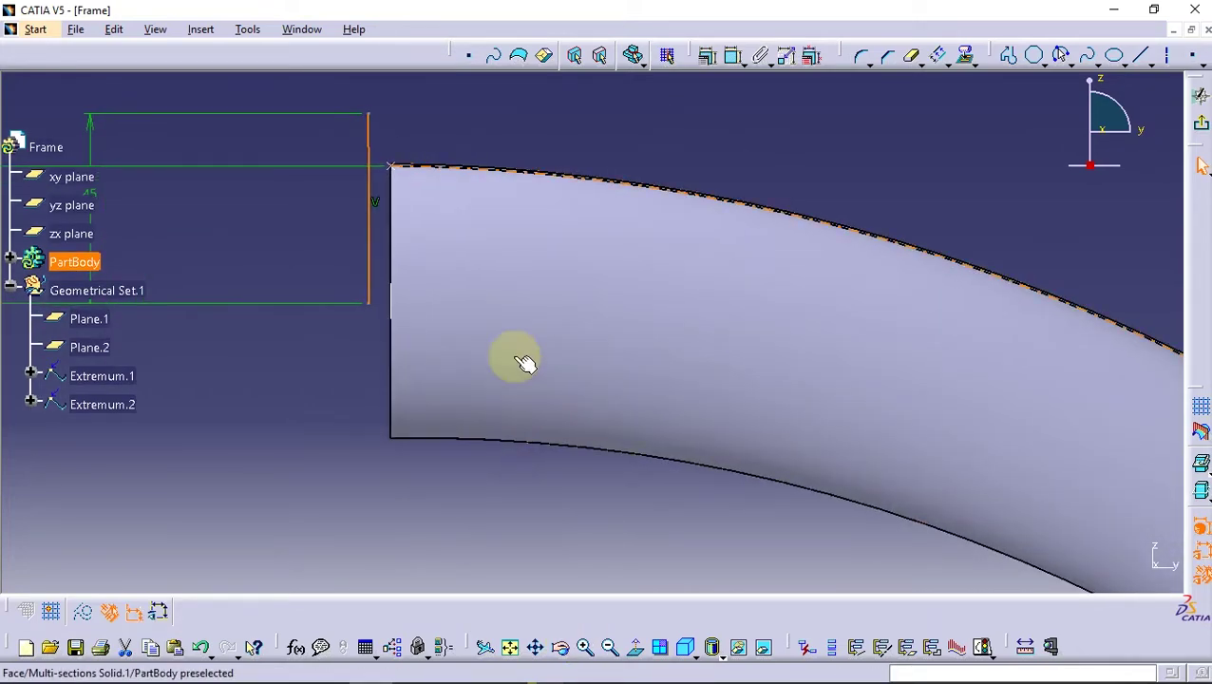
left_click(395, 240)
left_click(369, 222, "ctrl")
left_click(707, 56)
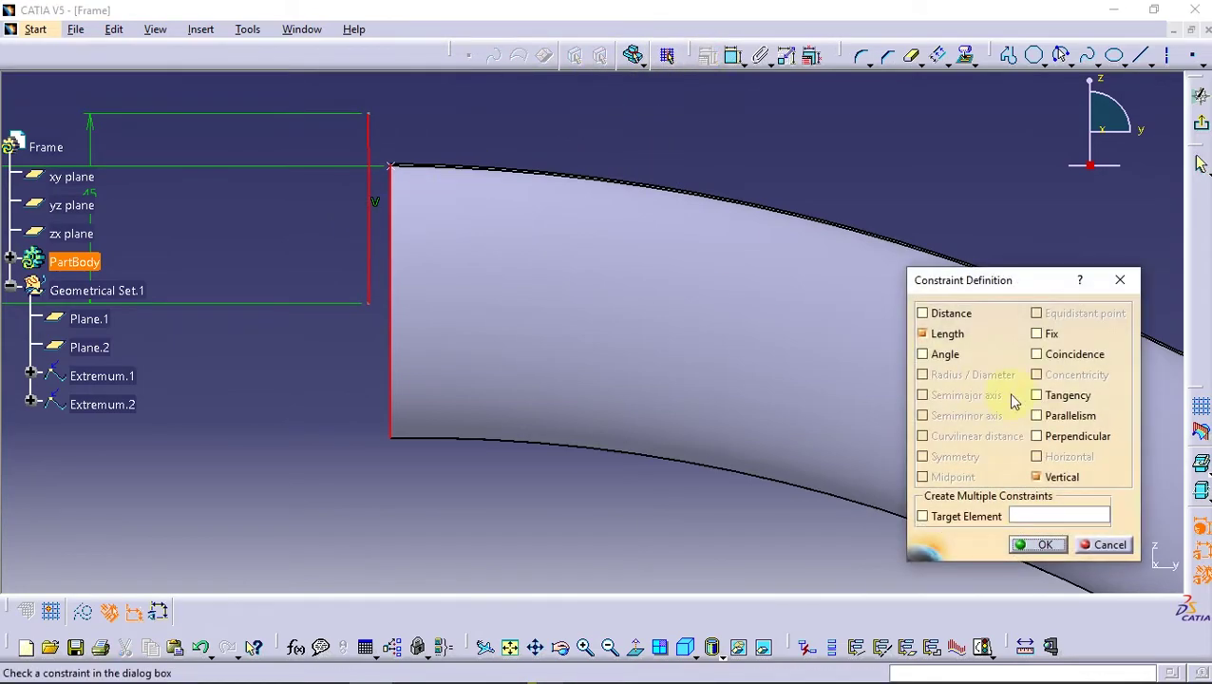
left_click(1032, 543)
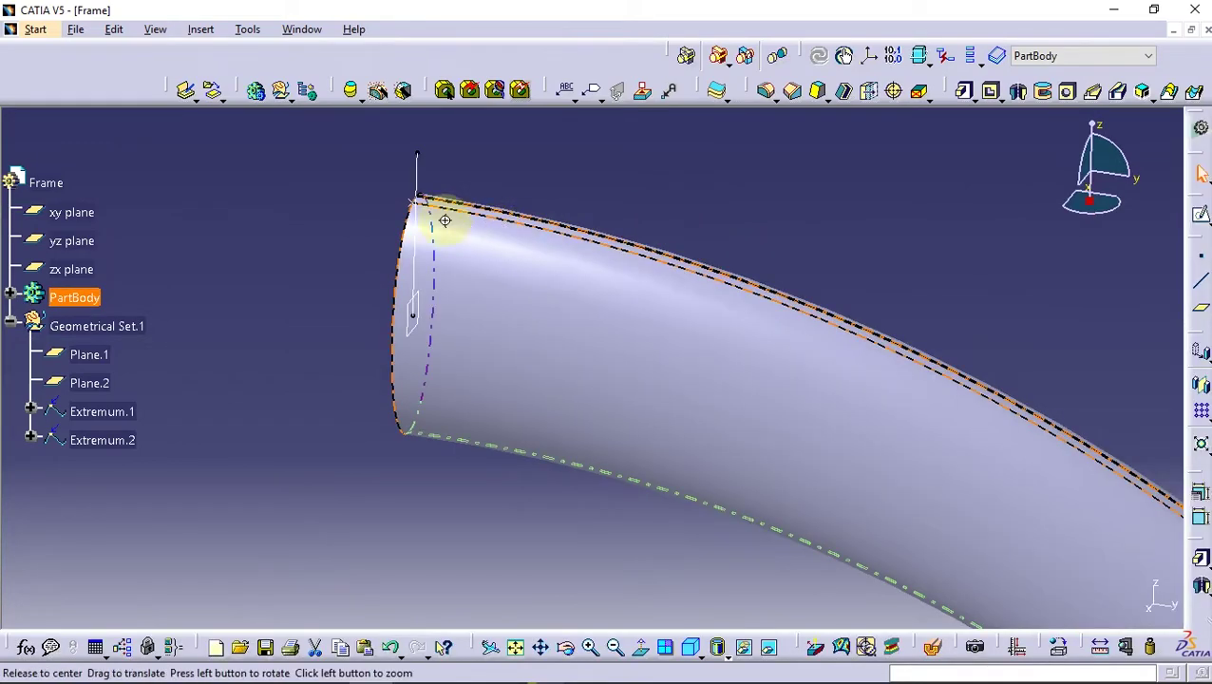
- Create Plane.3 normal to the Sketch.4 line, passing through its top vertex
middle_click_drag(441, 211, 608, 320, "ctrl")
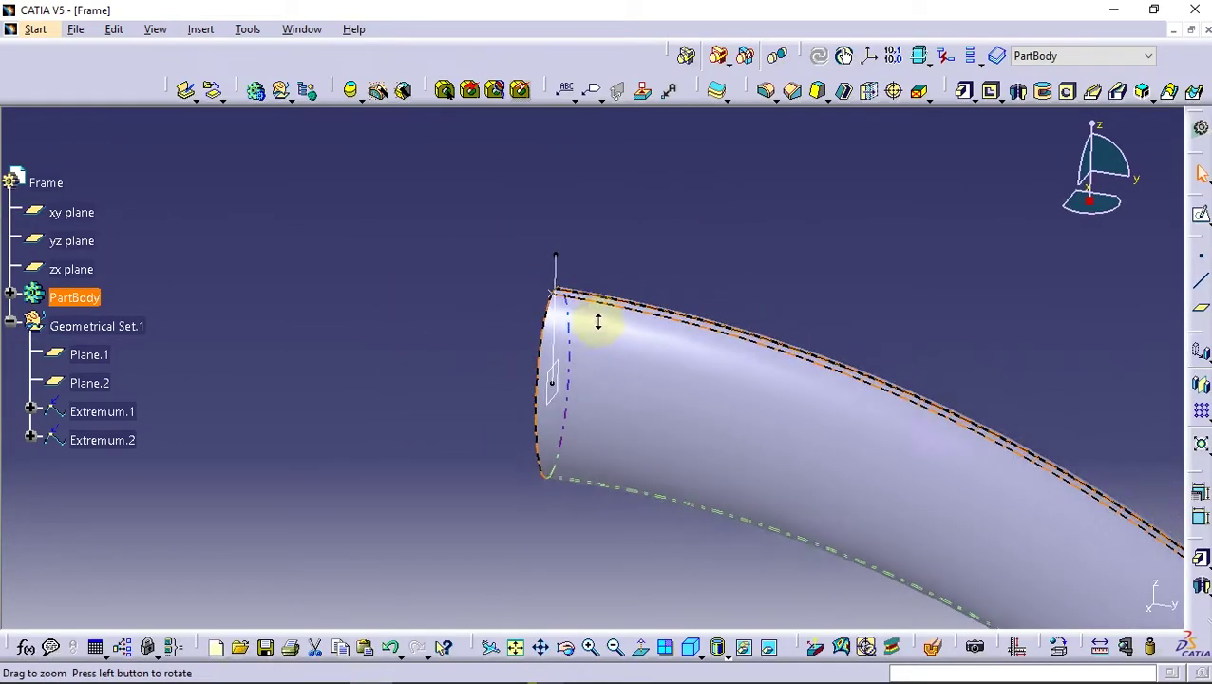
left_click(1199, 308)
left_click(554, 251)
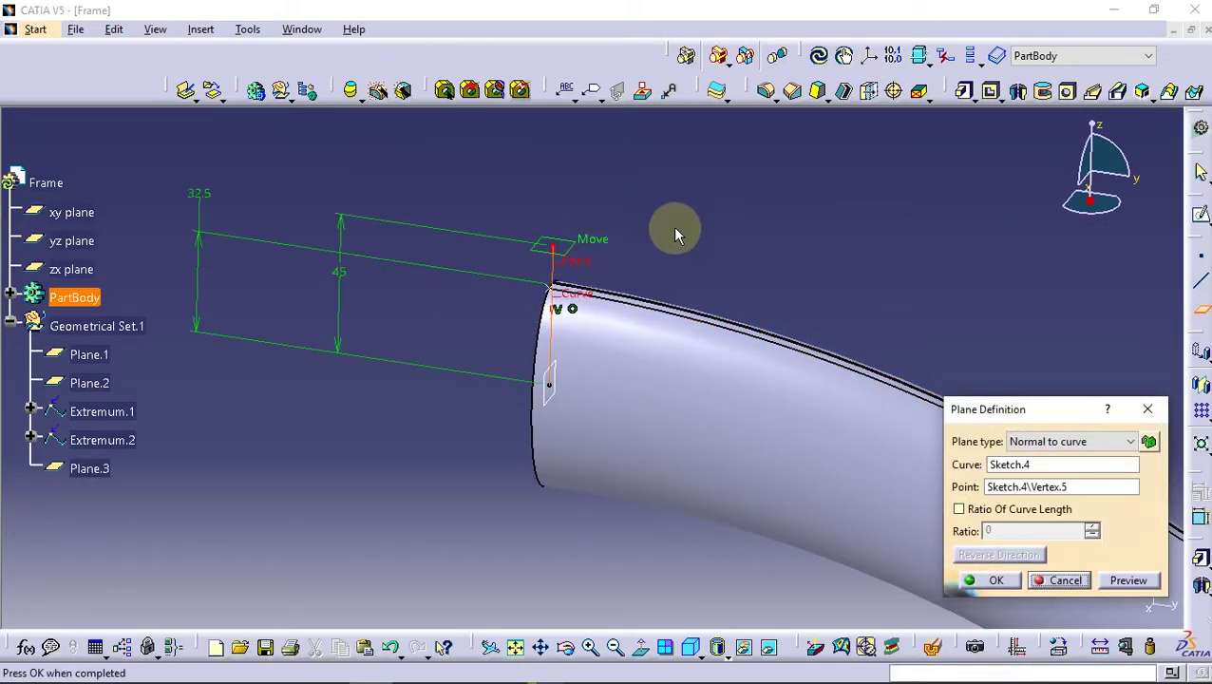
left_click(999, 578)
left_click(555, 251)
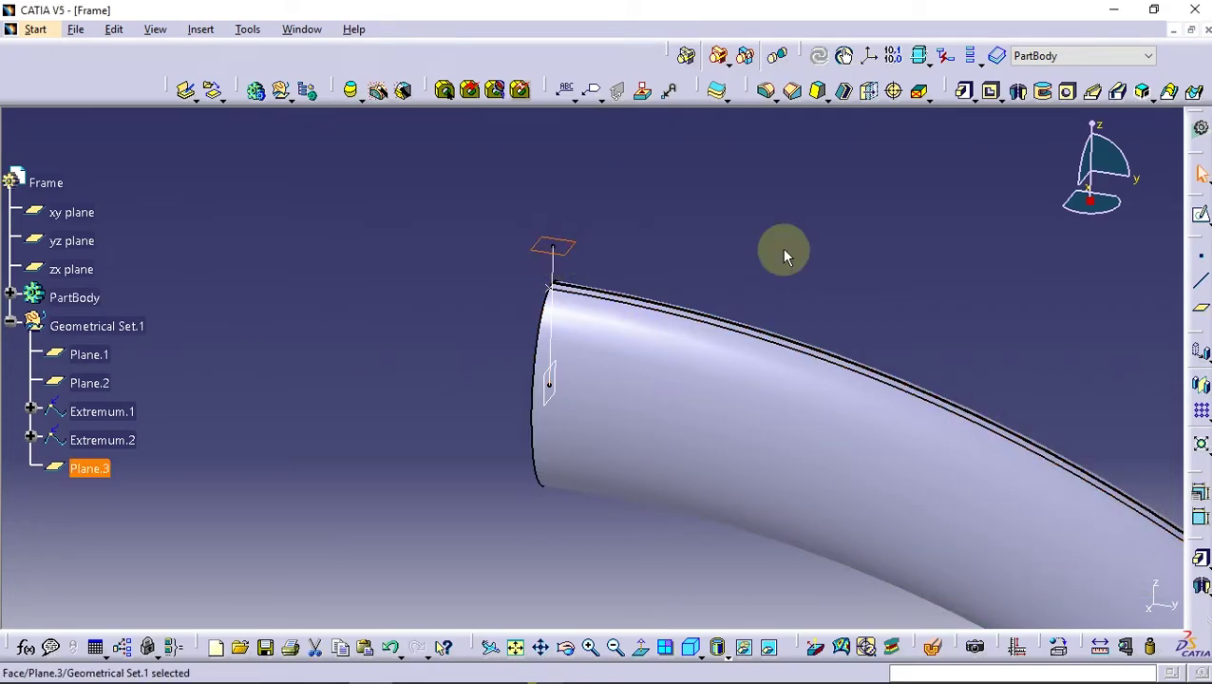
left_click(1178, 256)
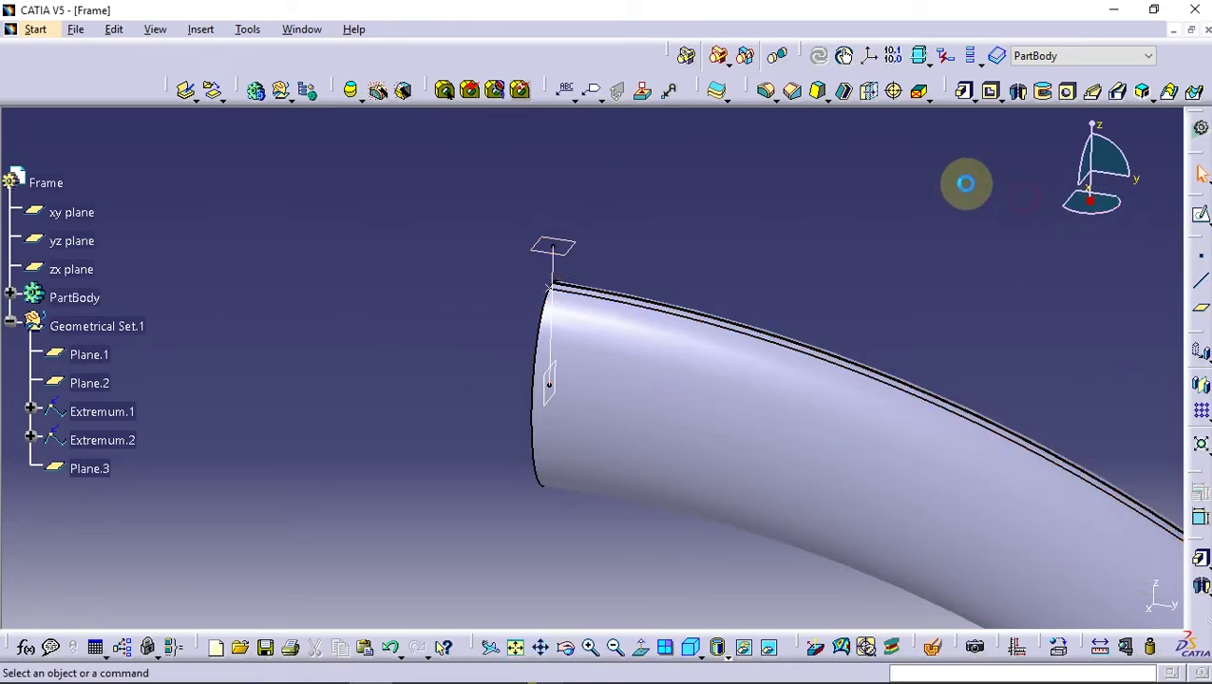
left_click(36, 28)
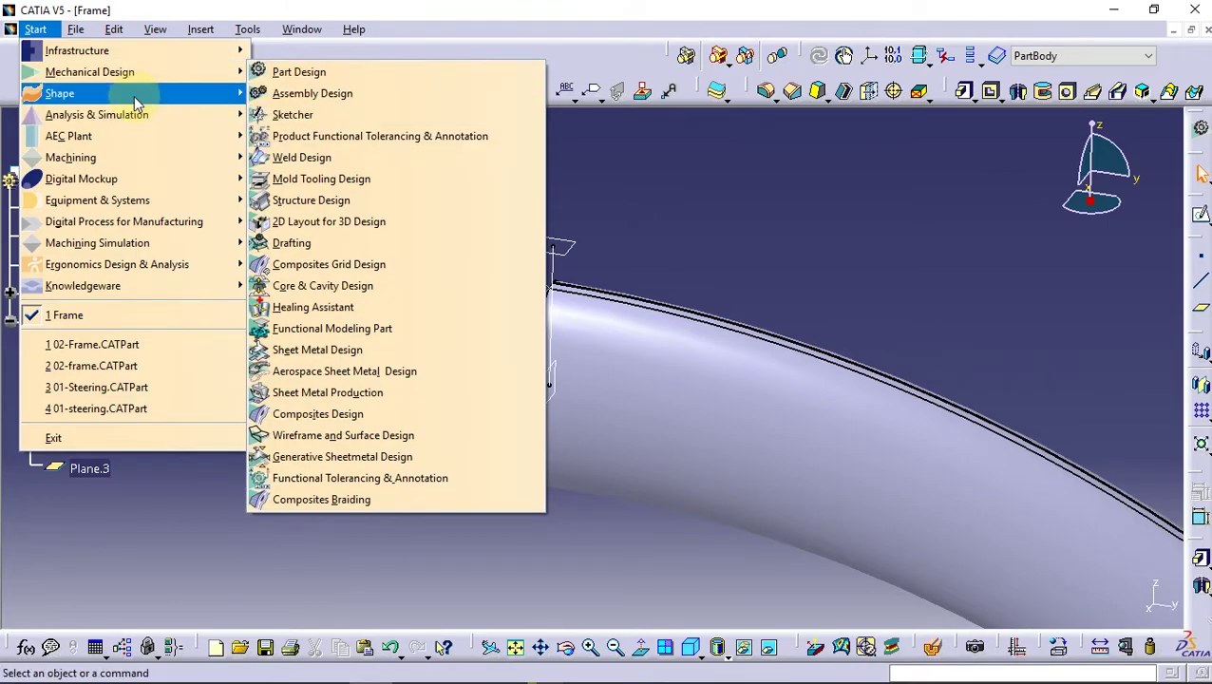
mouse_move(59, 94)
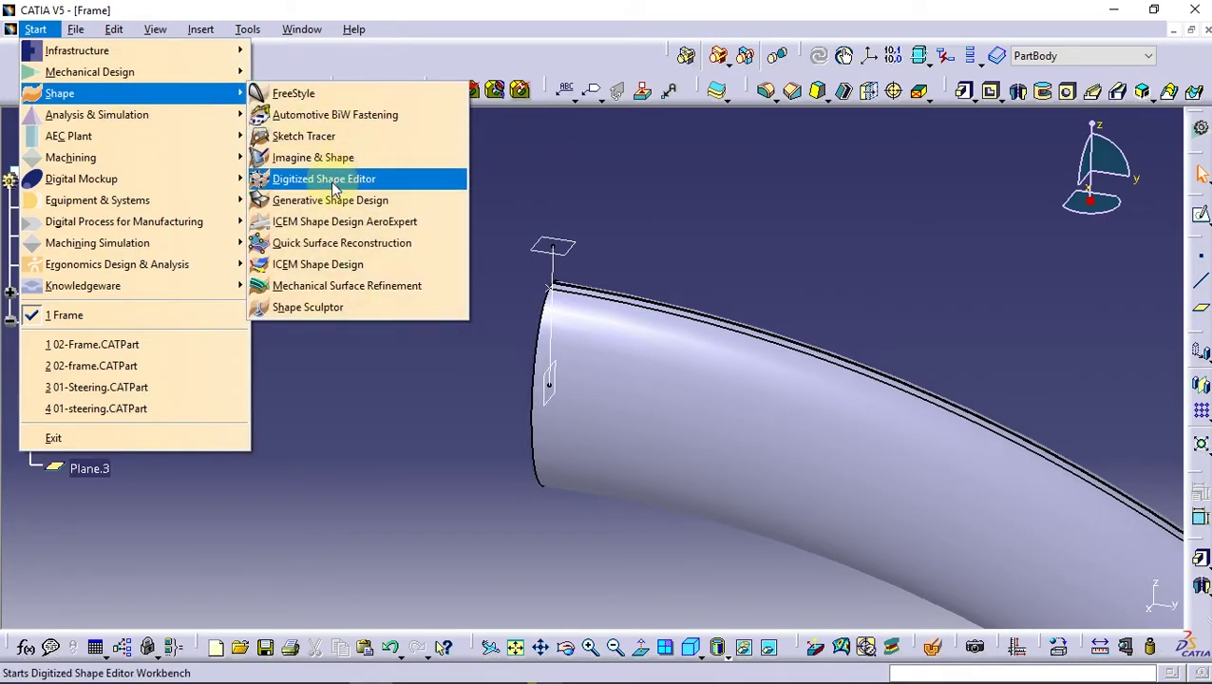
- In Generative Shape Design, define a whole 20 mm circle on Plane.3 centred at the line's top vertex
left_click(328, 200)
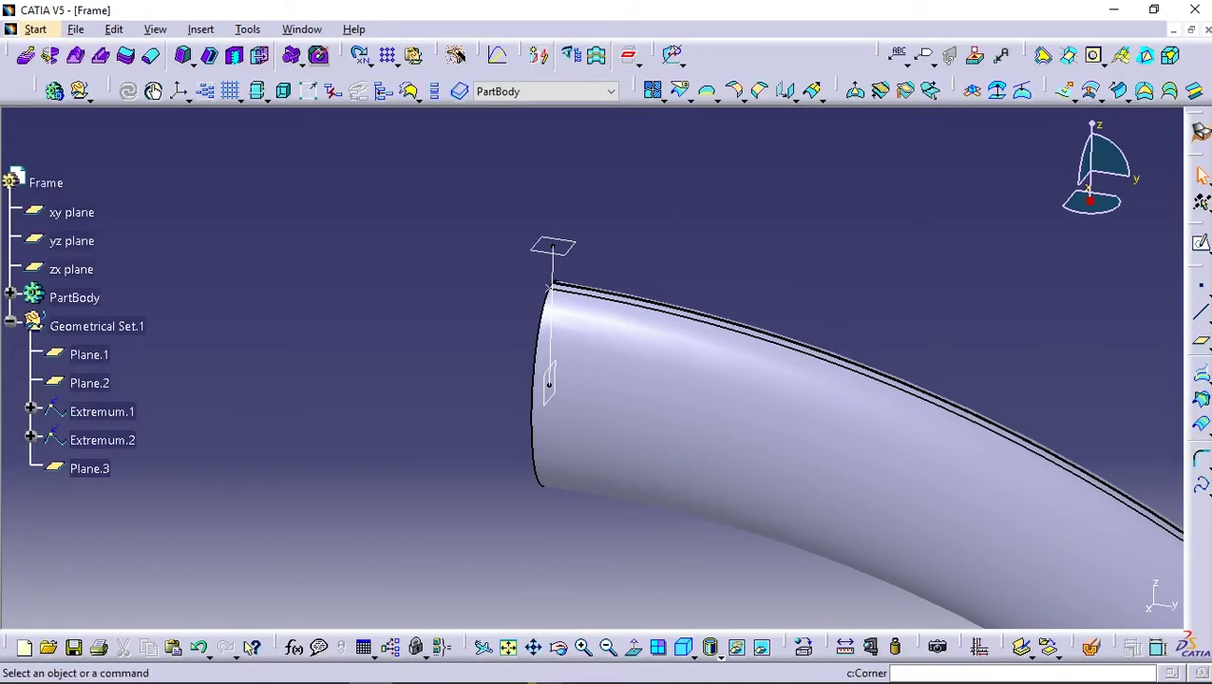
left_click(1202, 461)
left_click(1129, 484)
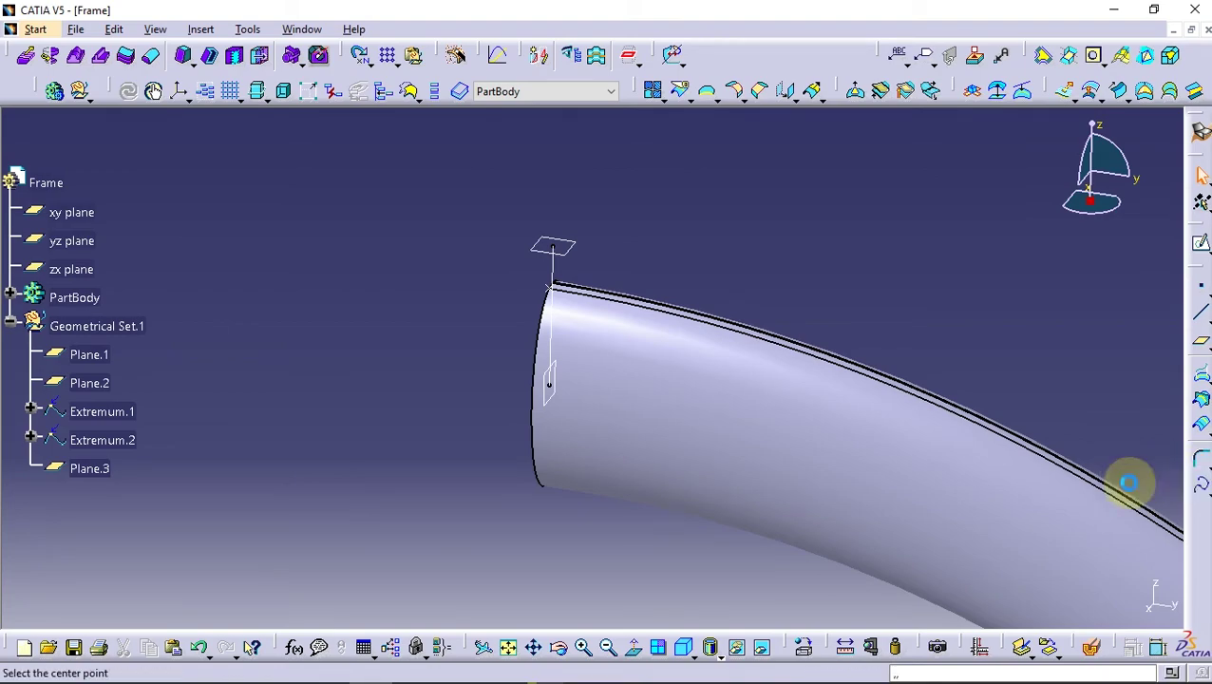
left_click(562, 251)
left_click(570, 241)
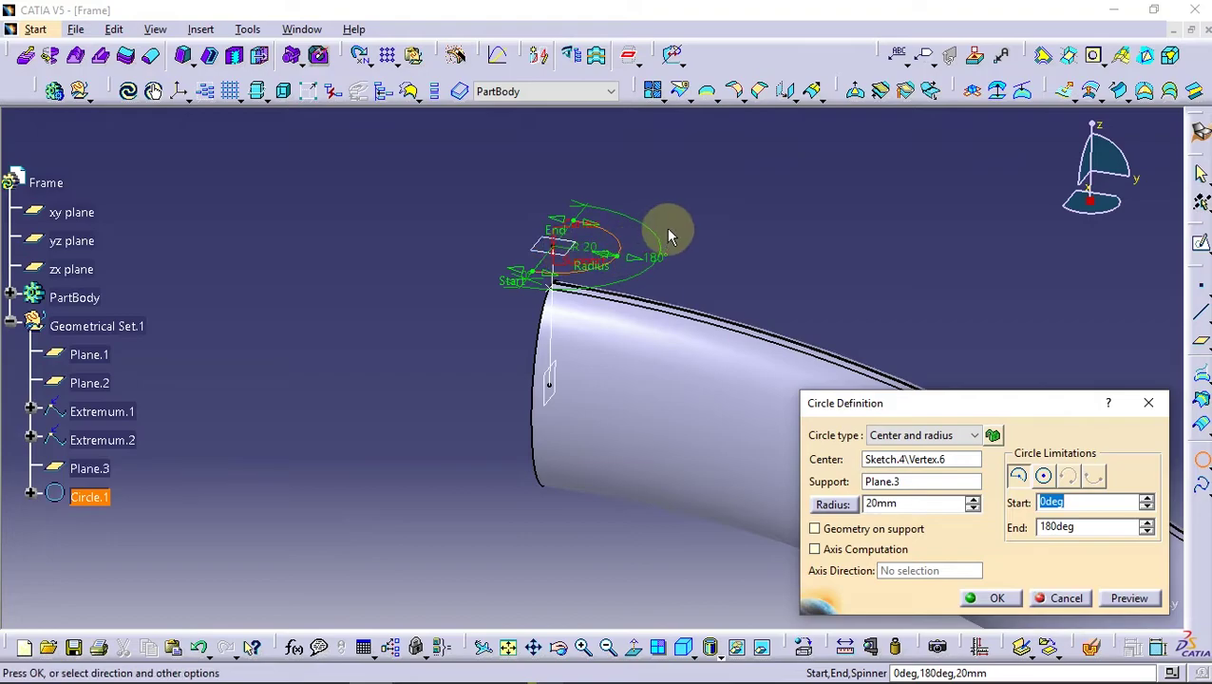
left_click(1044, 477)
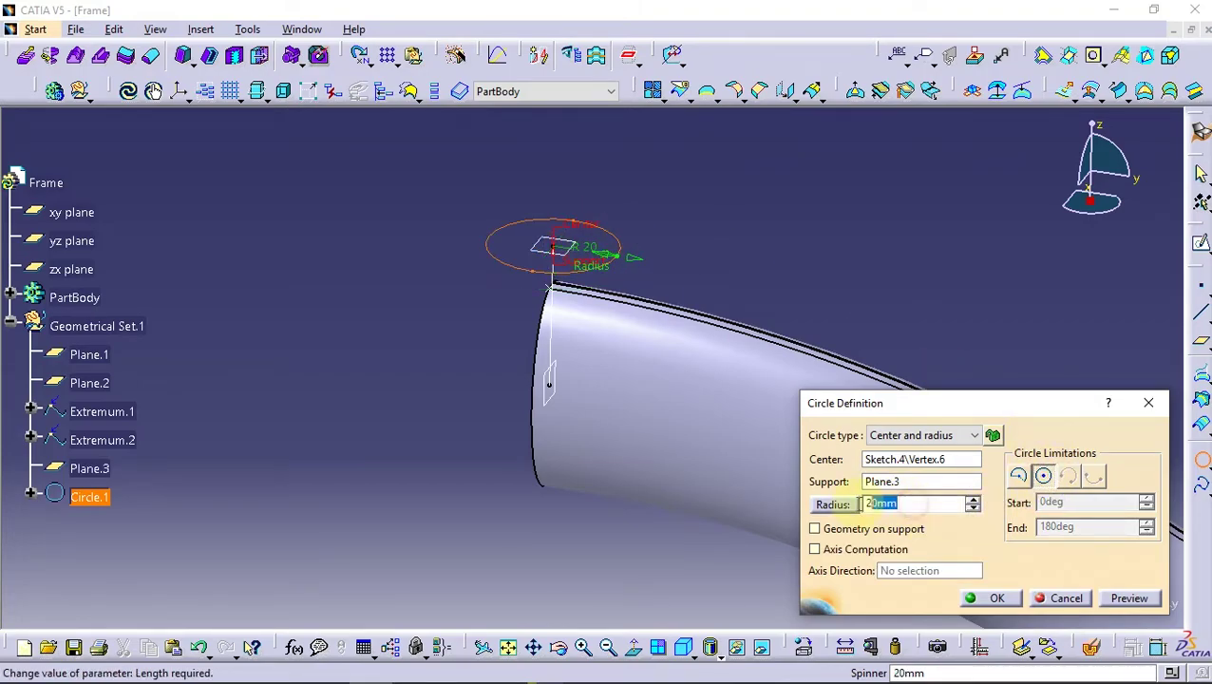
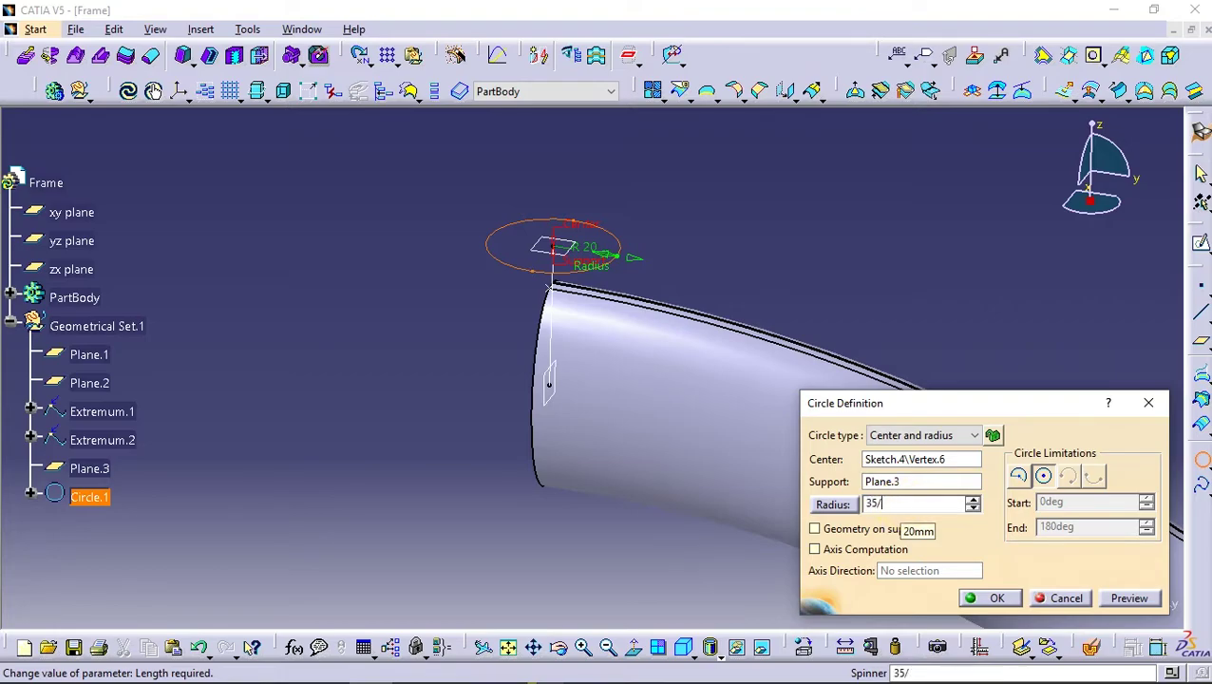
- Finish Circle.1 and switch to the Part Design workbench
key("Return")
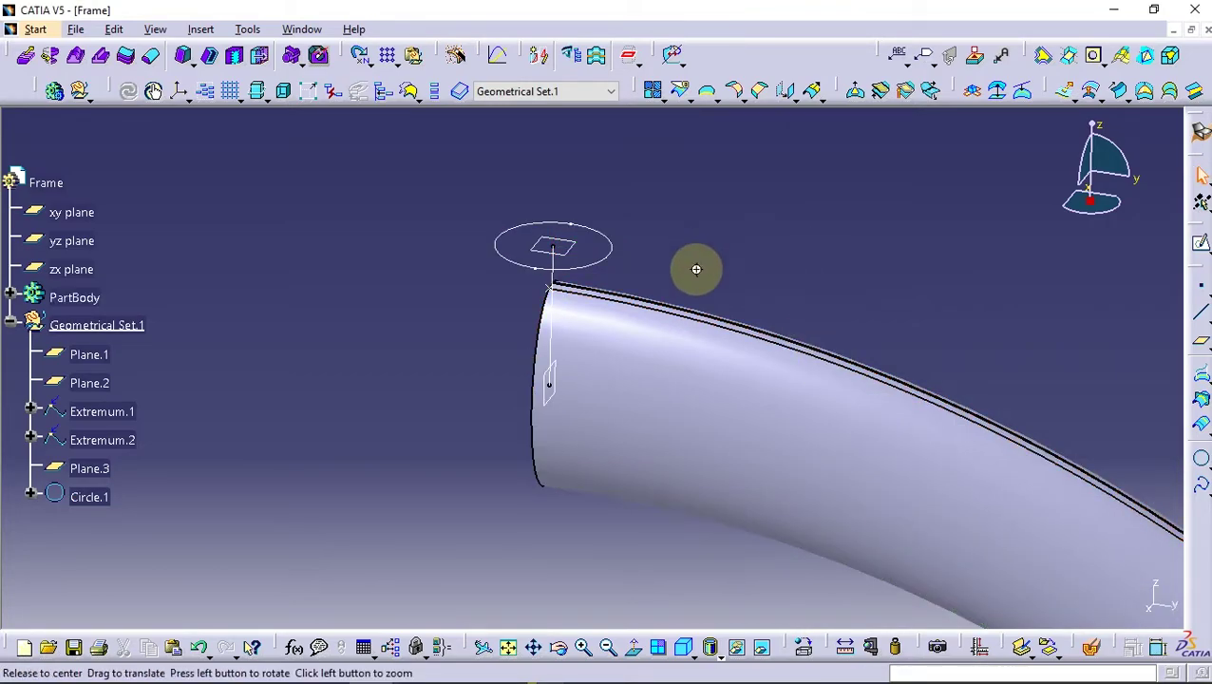
mouse_move(699, 268)
middle_mouse_down()
mouse_move(772, 330)
mouse_move(731, 338)
middle_mouse_up()
left_click(35, 29)
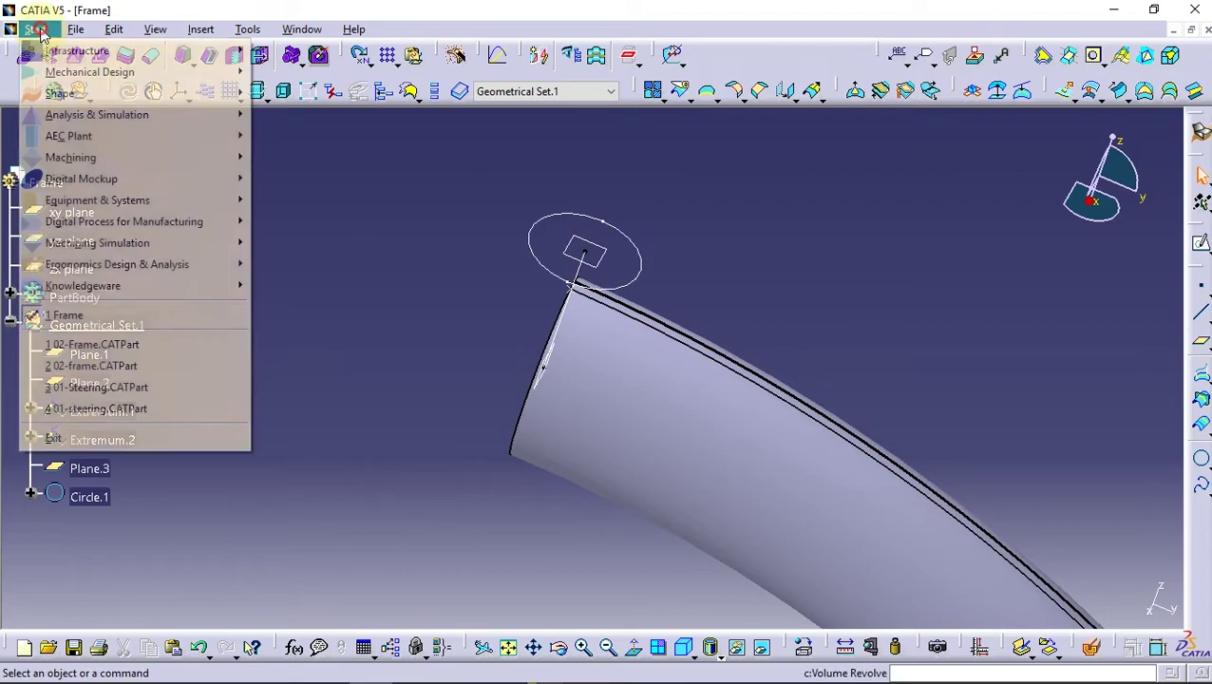
left_click(295, 72)
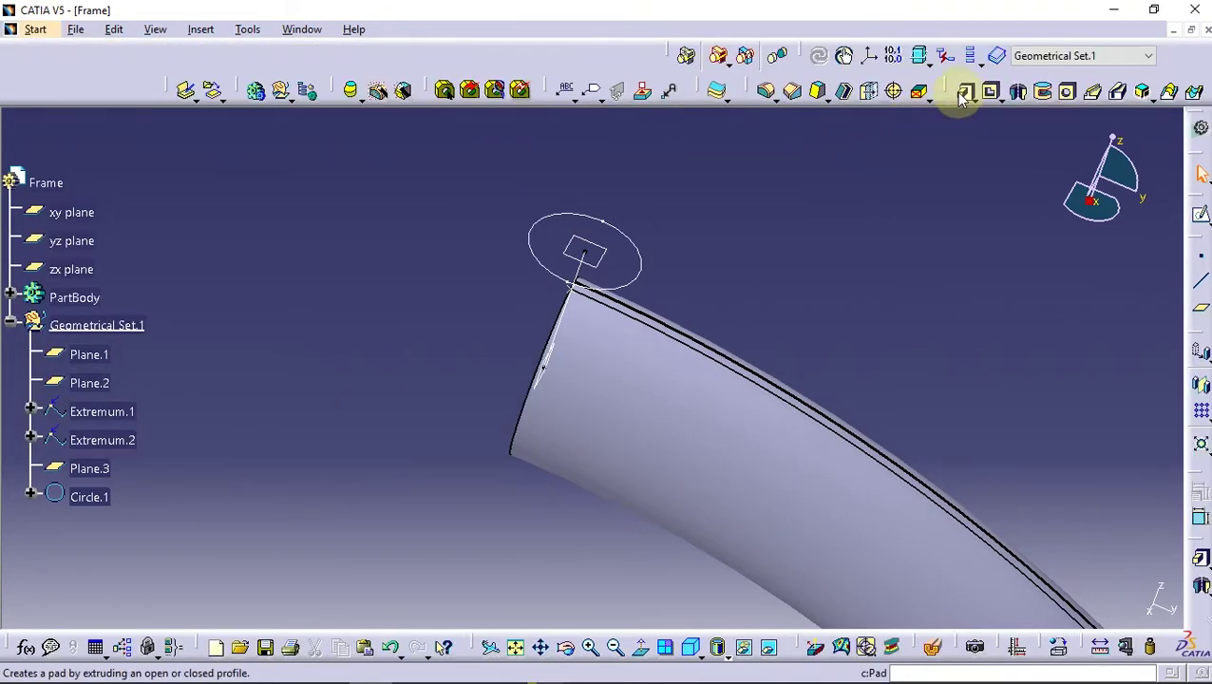
- Pad Circle.1 by 90 mm into a cylinder crossing the tube's front end
left_click(966, 90)
left_click(738, 390)
left_click(629, 277)
type("90")
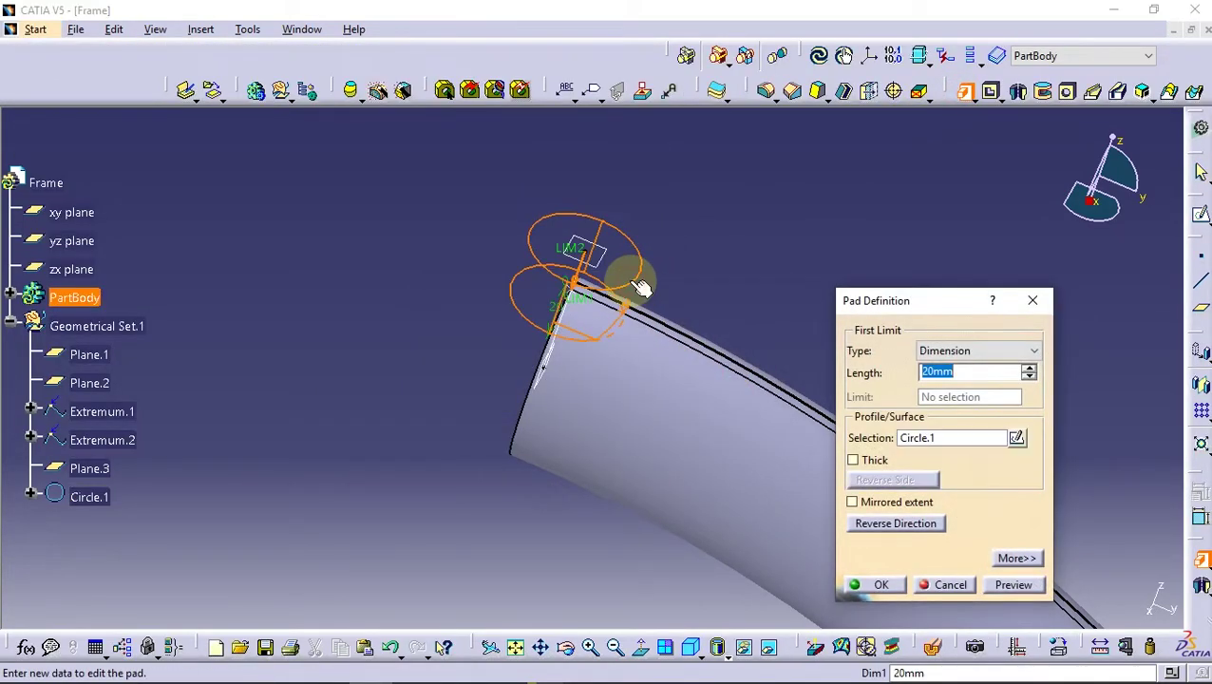
left_click(1026, 587)
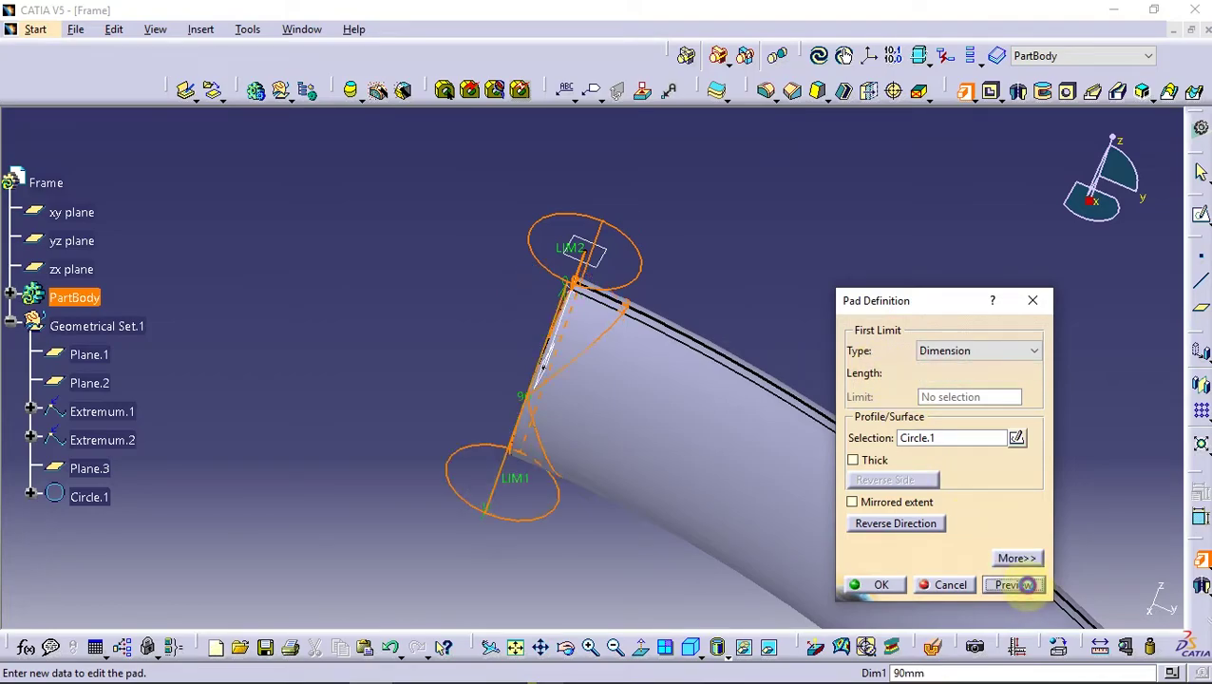
left_click(882, 586)
mouse_move(593, 425)
middle_mouse_down()
mouse_move(627, 237)
mouse_move(555, 319)
mouse_move(554, 356)
middle_mouse_up()
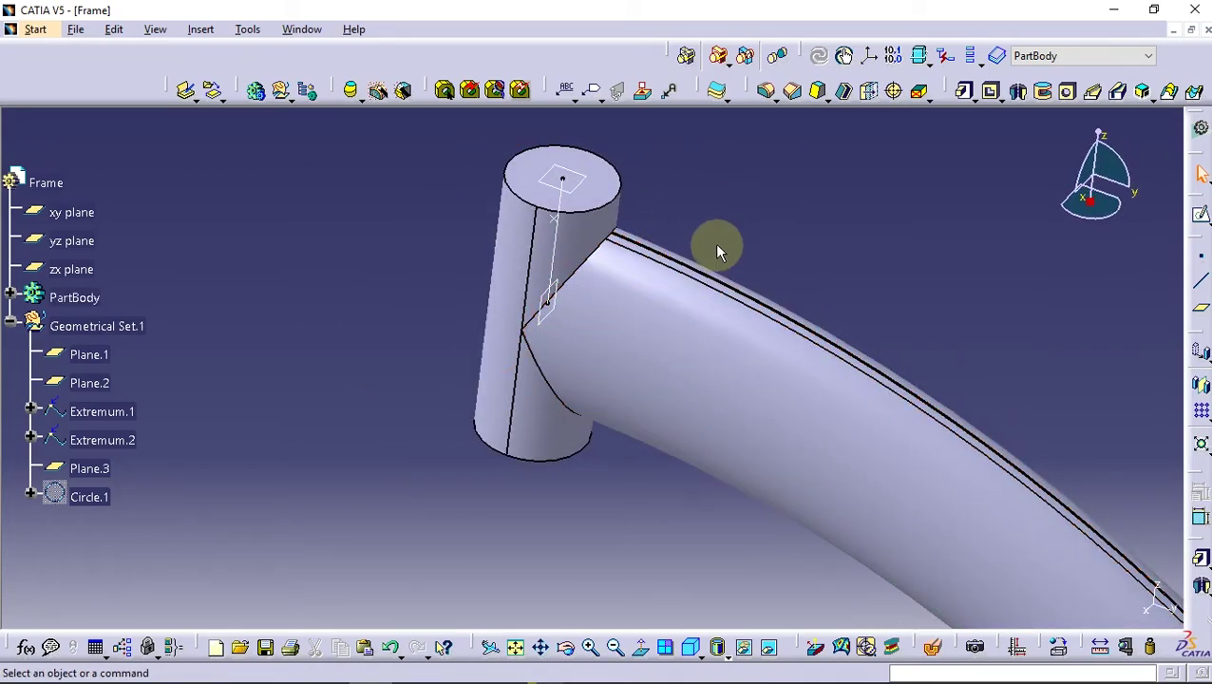
mouse_move(821, 331)
middle_mouse_down()
mouse_move(801, 352)
mouse_move(712, 249)
mouse_move(478, 382)
middle_mouse_up()
- Sketch a 55 mm diameter circle on the yz plane at the tube's rear end
left_click(1202, 219)
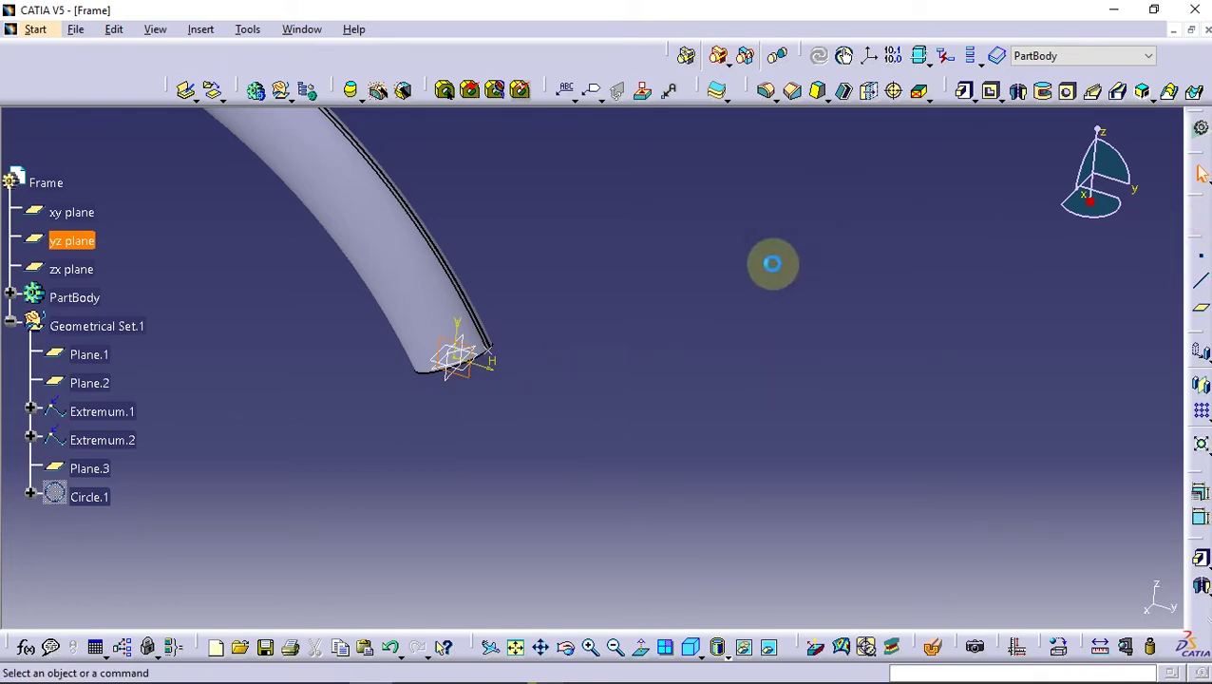
mouse_move(771, 269)
middle_mouse_down()
mouse_move(612, 433)
mouse_move(708, 356)
middle_mouse_up()
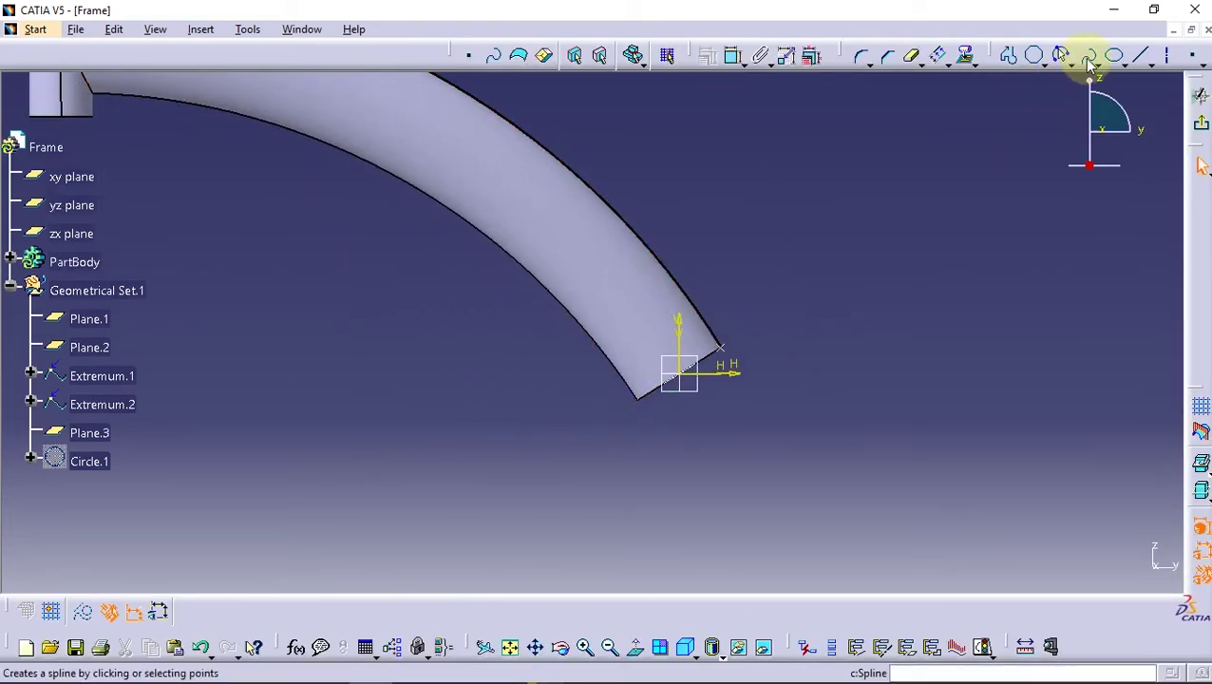
left_click(1070, 61)
left_click(1084, 88)
left_click(693, 380)
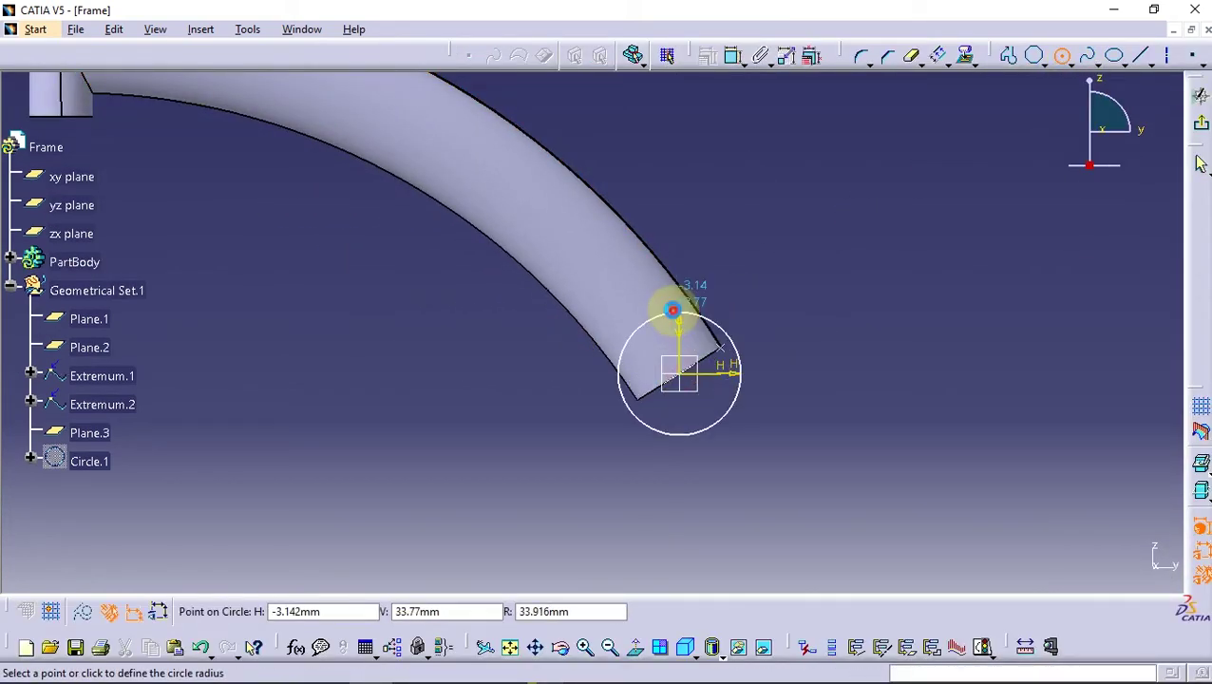
left_click(671, 306)
left_click(734, 55)
left_click(722, 327)
left_click(805, 285)
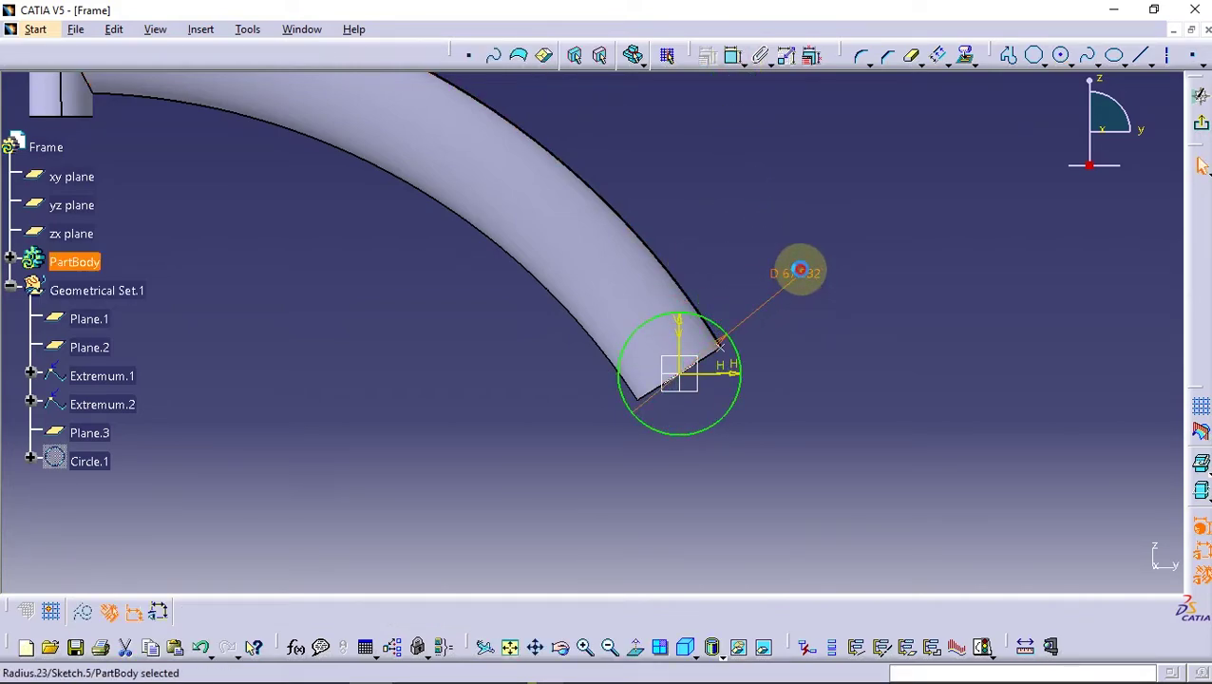
double_click(796, 273)
type("55")
key("Return")
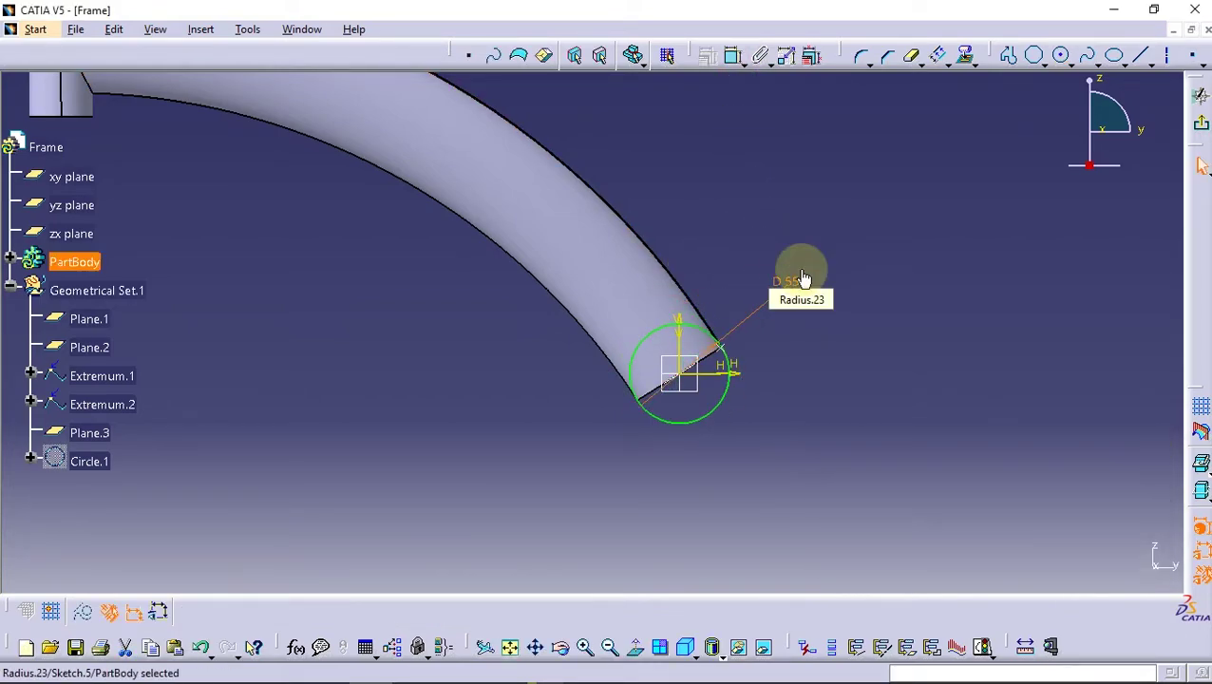
left_click(1202, 126)
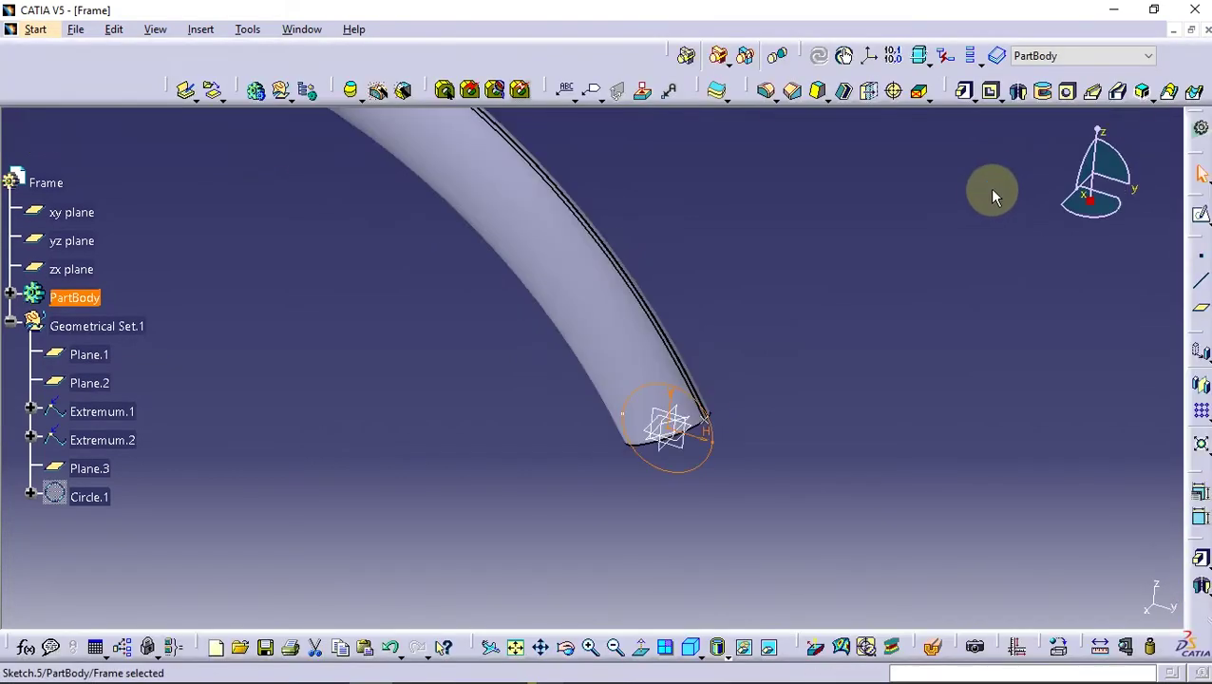
- Pad the circle 37.5 mm with a mirrored extent to form the collar
left_click(965, 91)
type("75/2")
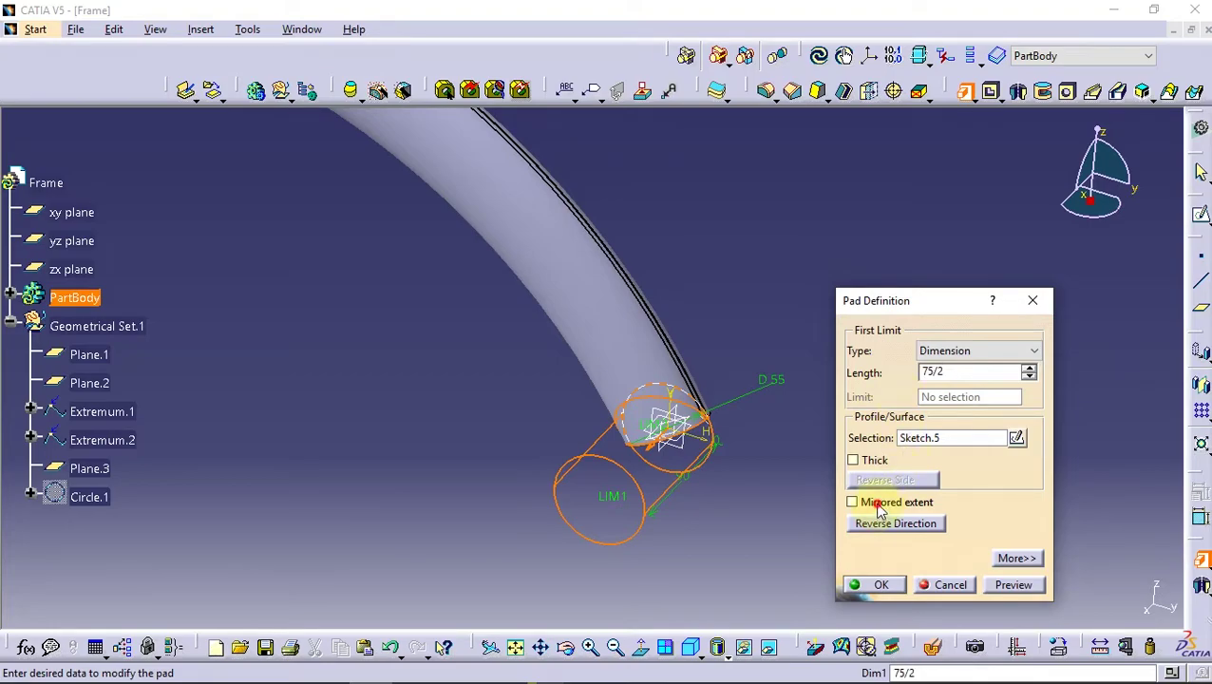
left_click(878, 510)
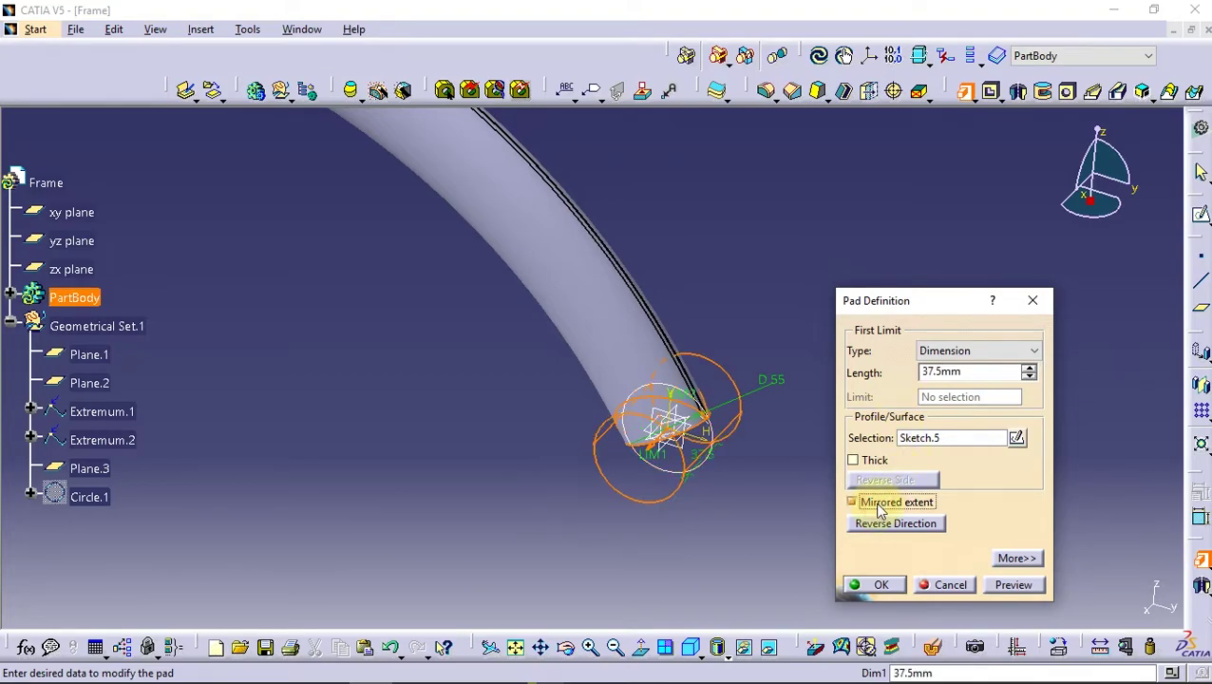
left_click(884, 585)
middle_click_drag(865, 451, 684, 472)
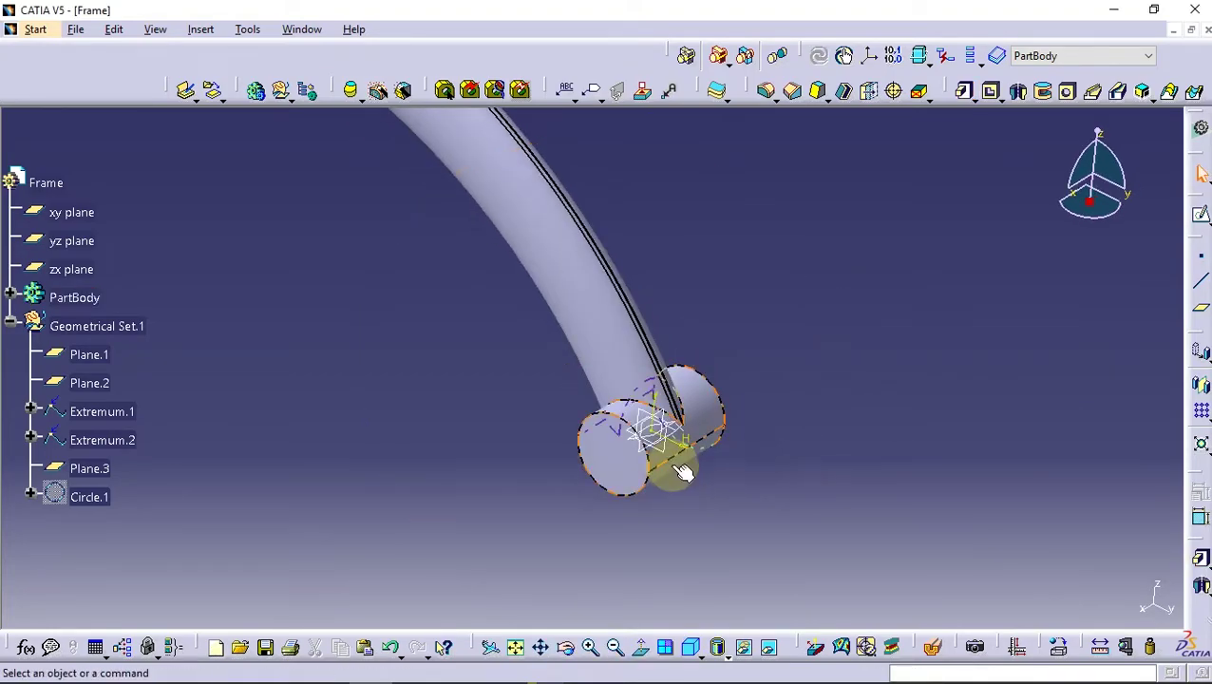
- Hide Plane.2 and draw a triangle profile in a new yz-plane sketch
right_click(85, 383)
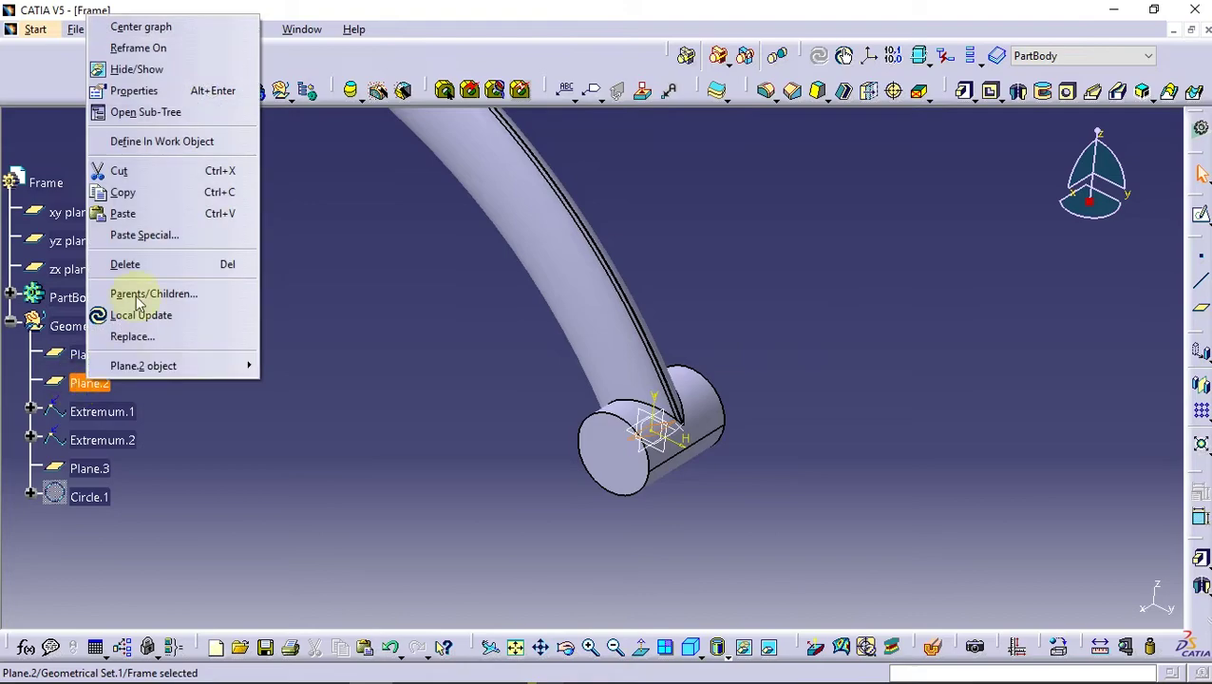
left_click(138, 69)
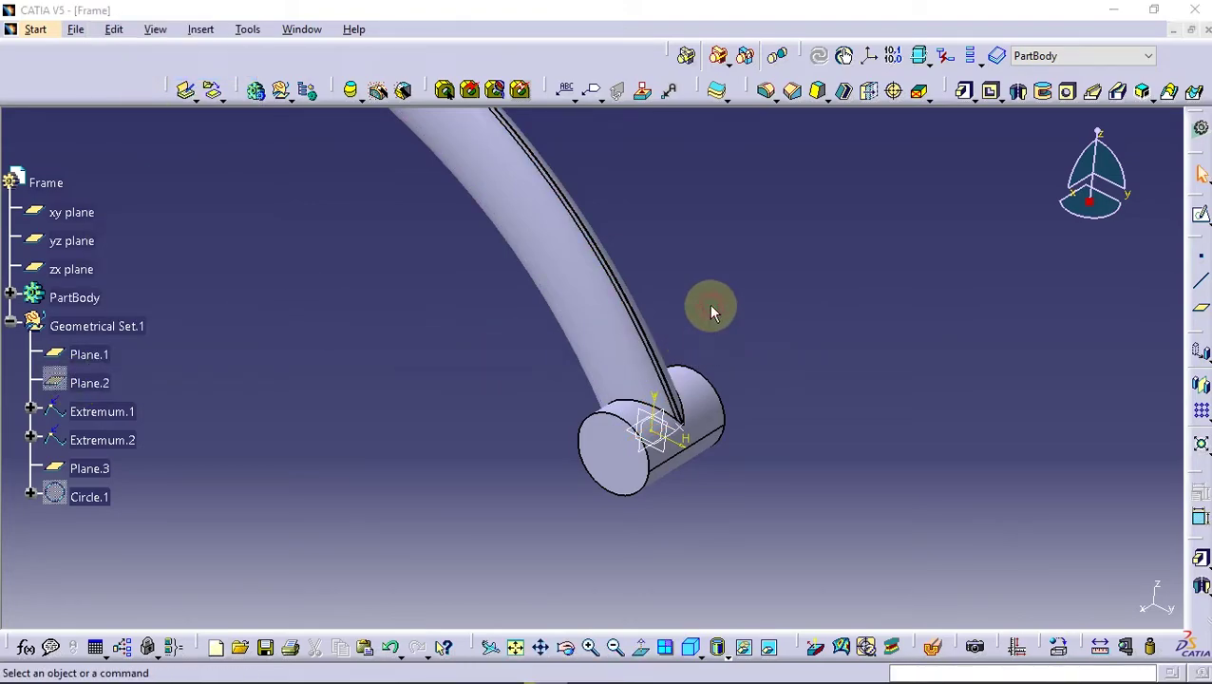
left_click(1200, 214)
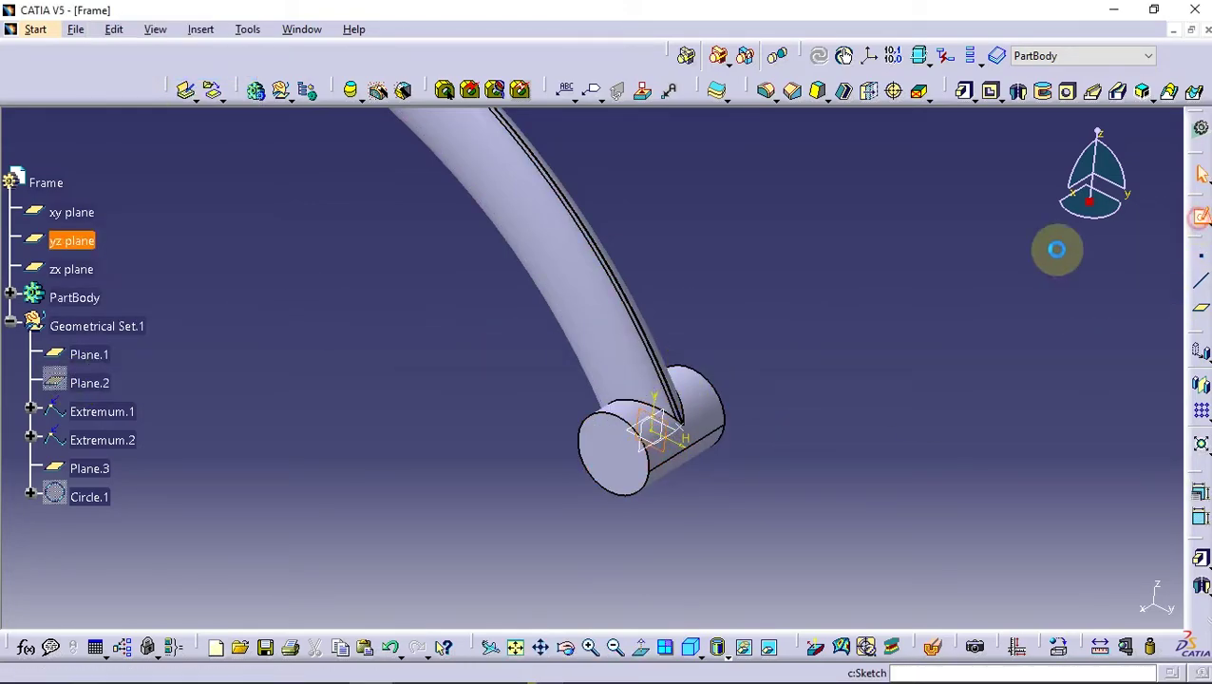
left_click(1008, 55)
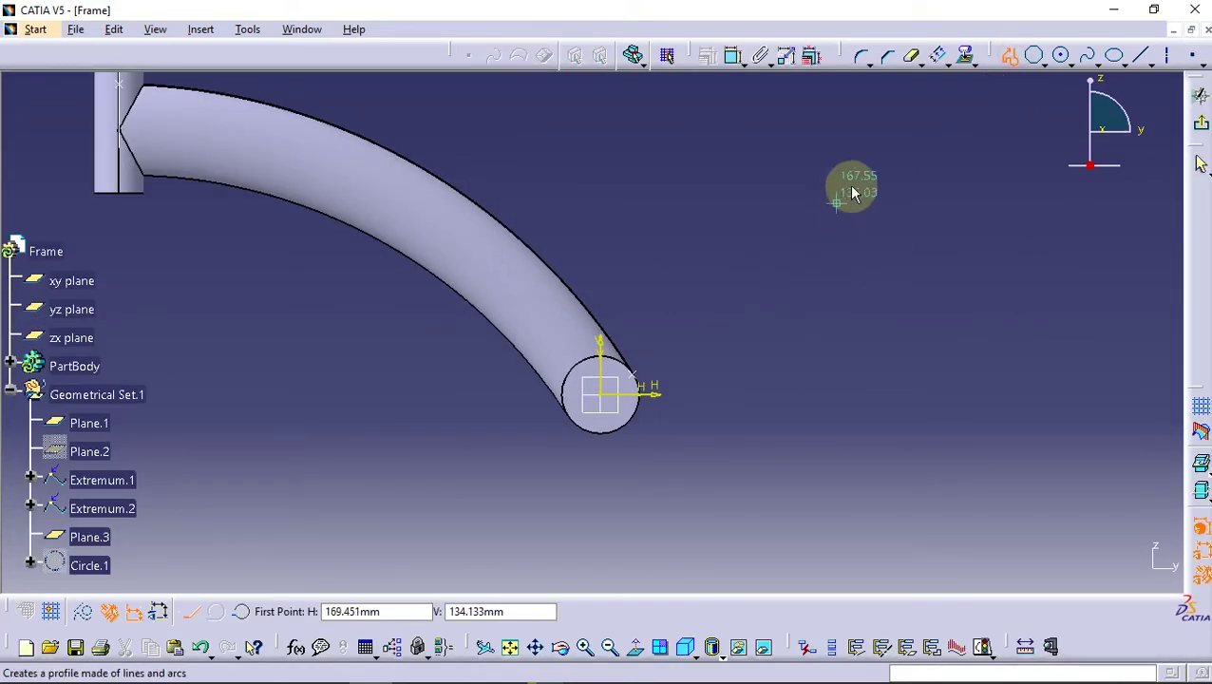
left_click(862, 151)
left_click(739, 398)
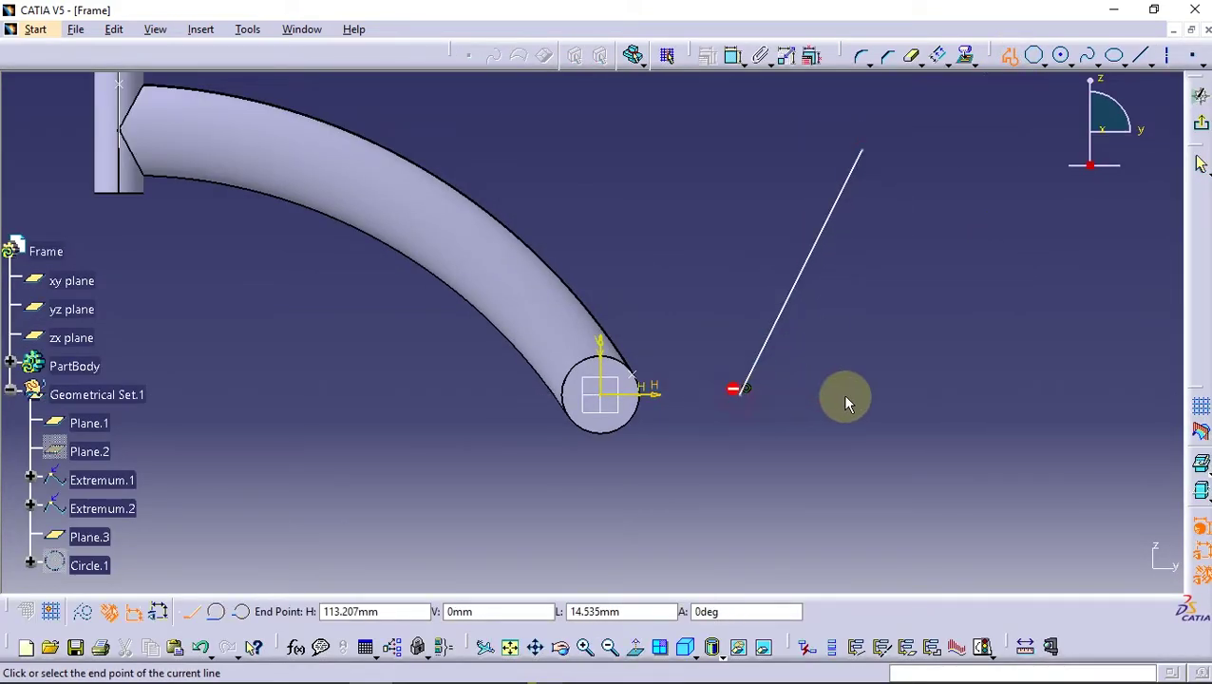
left_click(1079, 395)
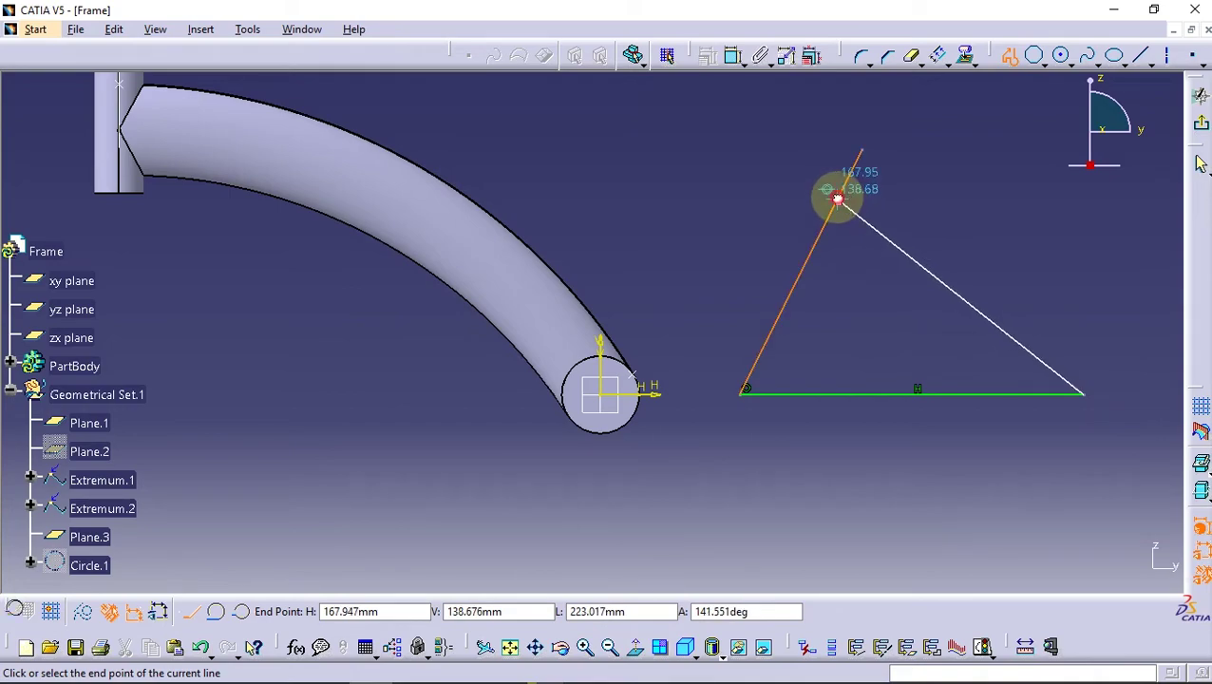
left_click(839, 197)
left_click(1004, 57)
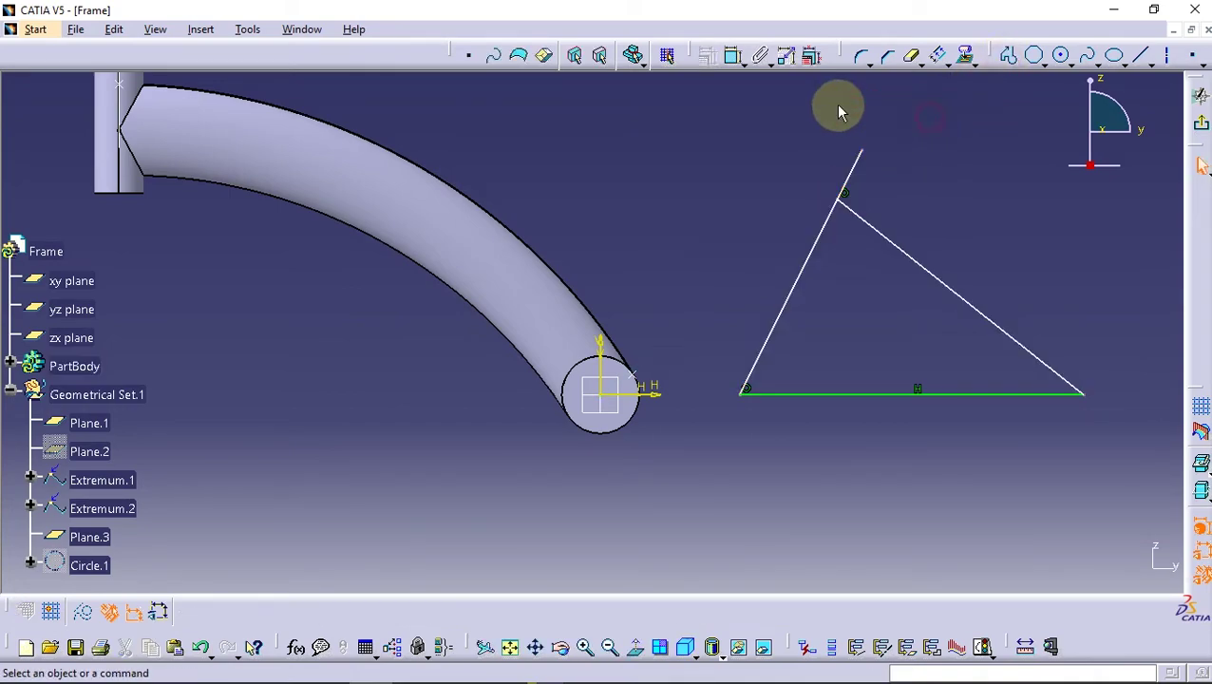
- Dimension the triangle's bottom line and set the diagonal side to 300 mm
left_click(737, 57)
left_click(891, 402)
left_click(874, 460)
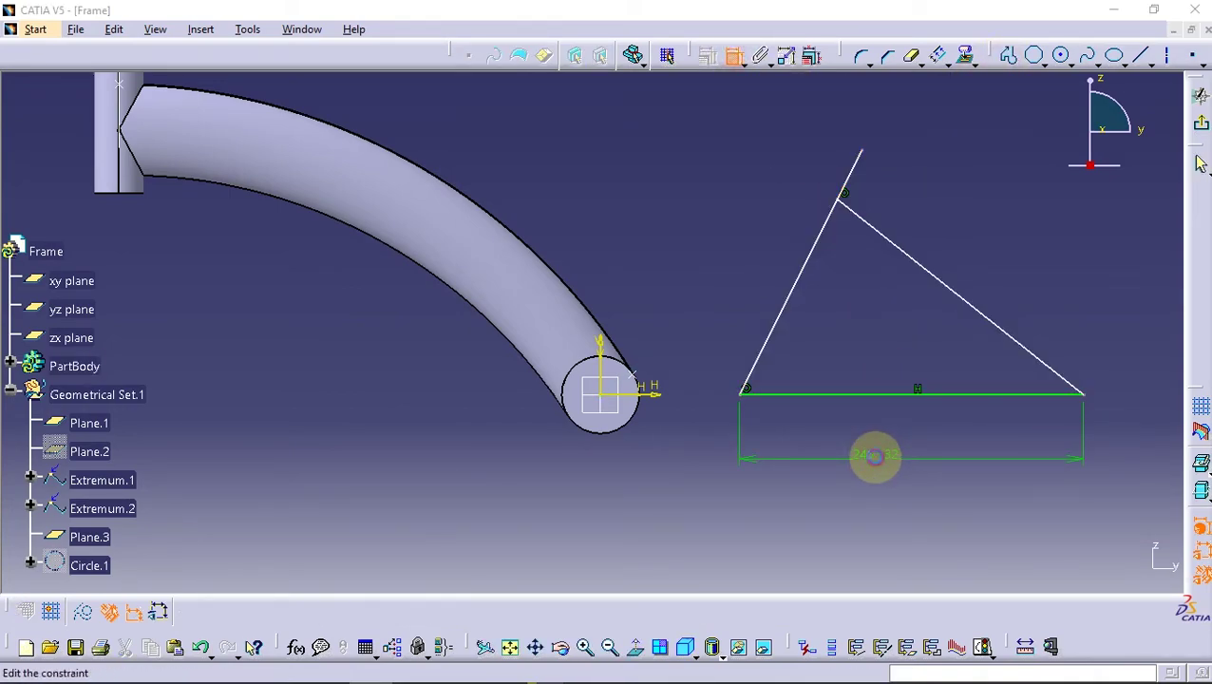
double_click(876, 460)
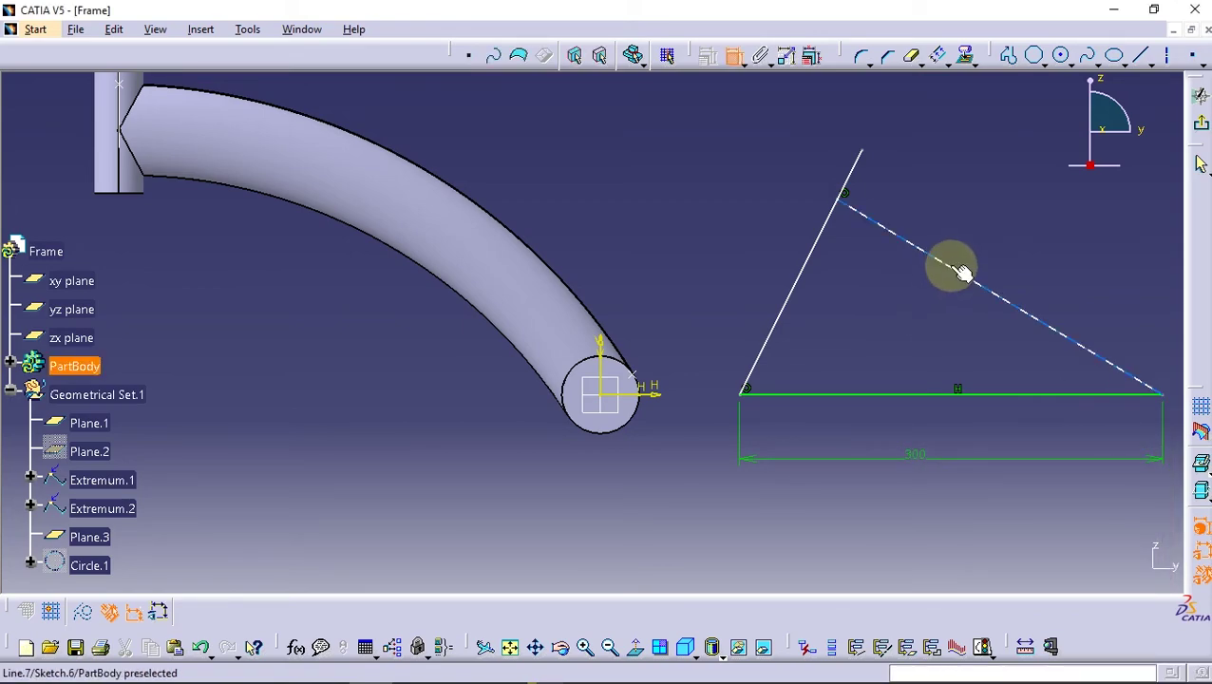
left_click(978, 255)
double_click(976, 249)
type("300")
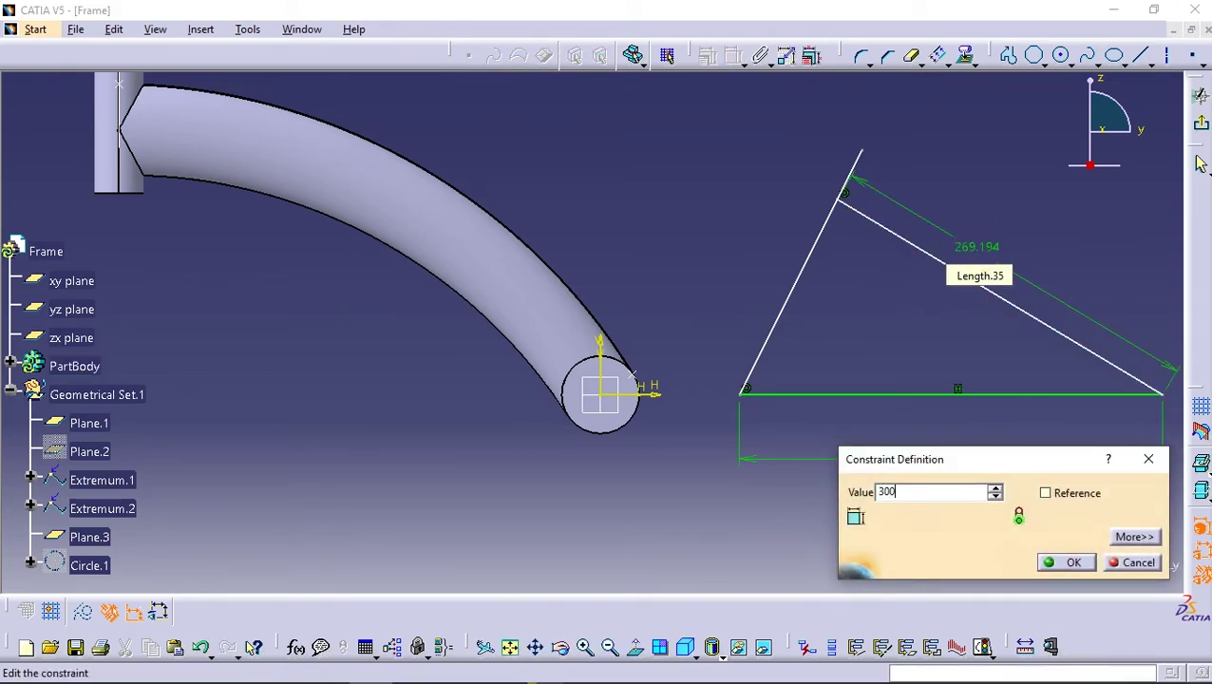
key("Return")
mouse_move(957, 219)
middle_mouse_down()
mouse_move(947, 260)
mouse_move(492, 220)
mouse_move(785, 304)
middle_mouse_up()
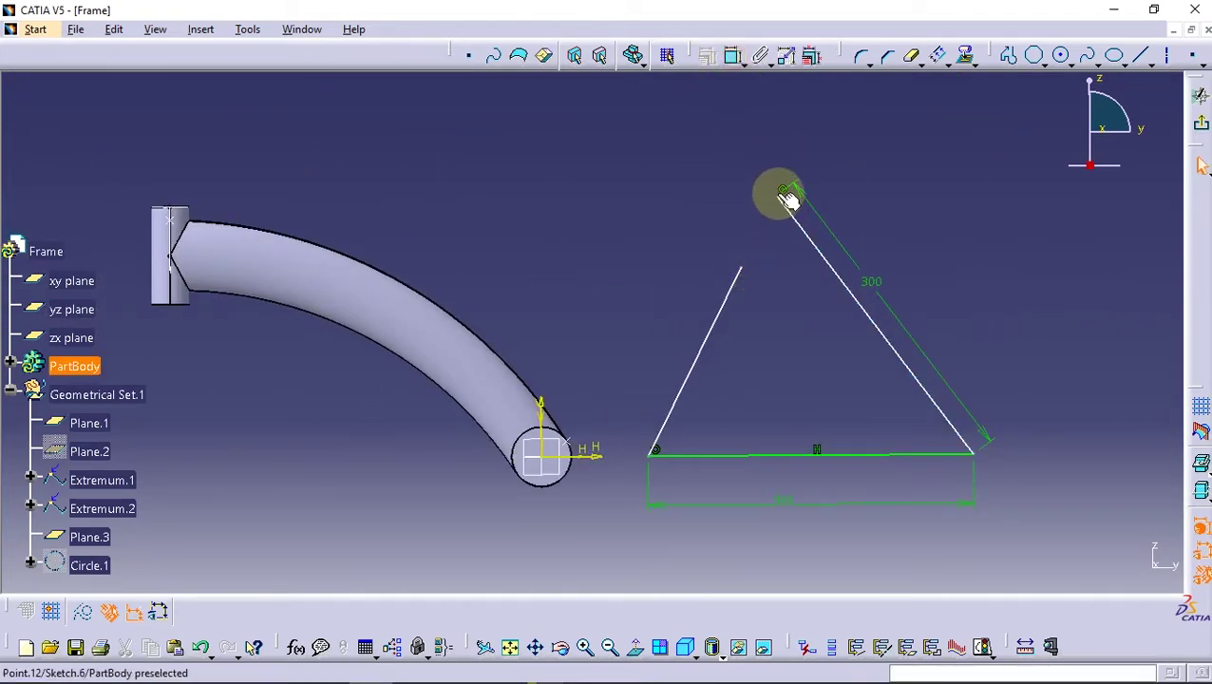
mouse_move(777, 194)
left_mouse_down()
mouse_move(741, 279)
mouse_move(741, 316)
left_mouse_up()
- Set the triangle's left side length to 270 mm
left_click(734, 55)
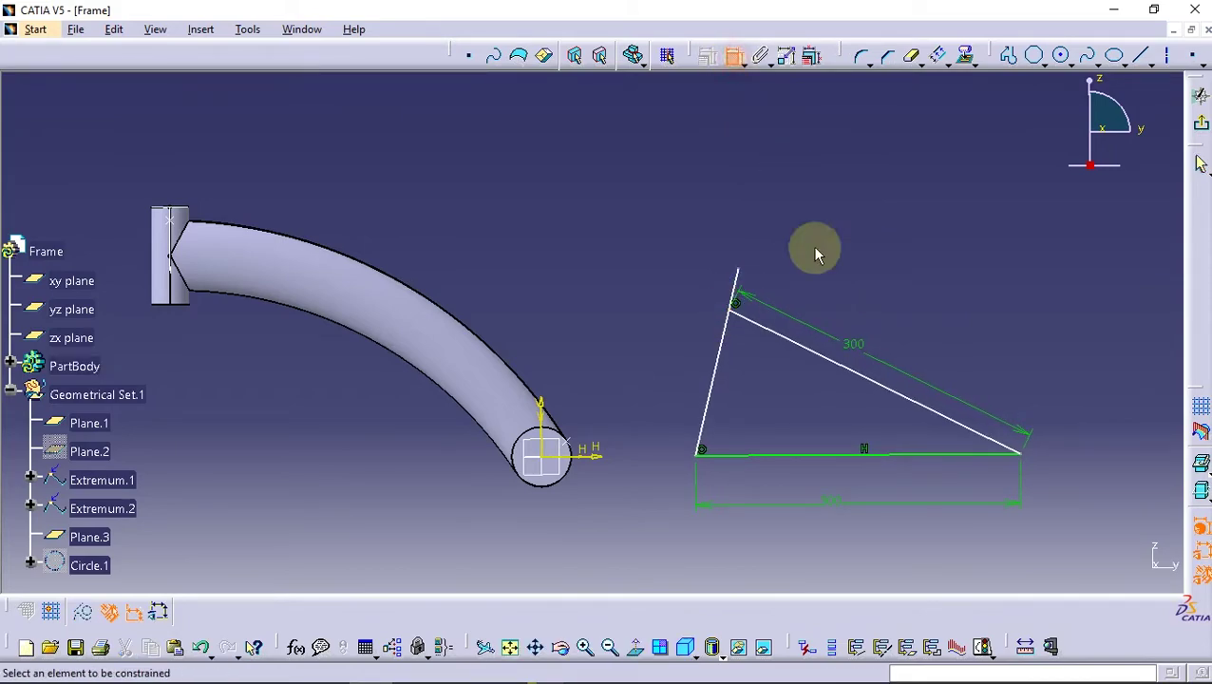
left_click(739, 312)
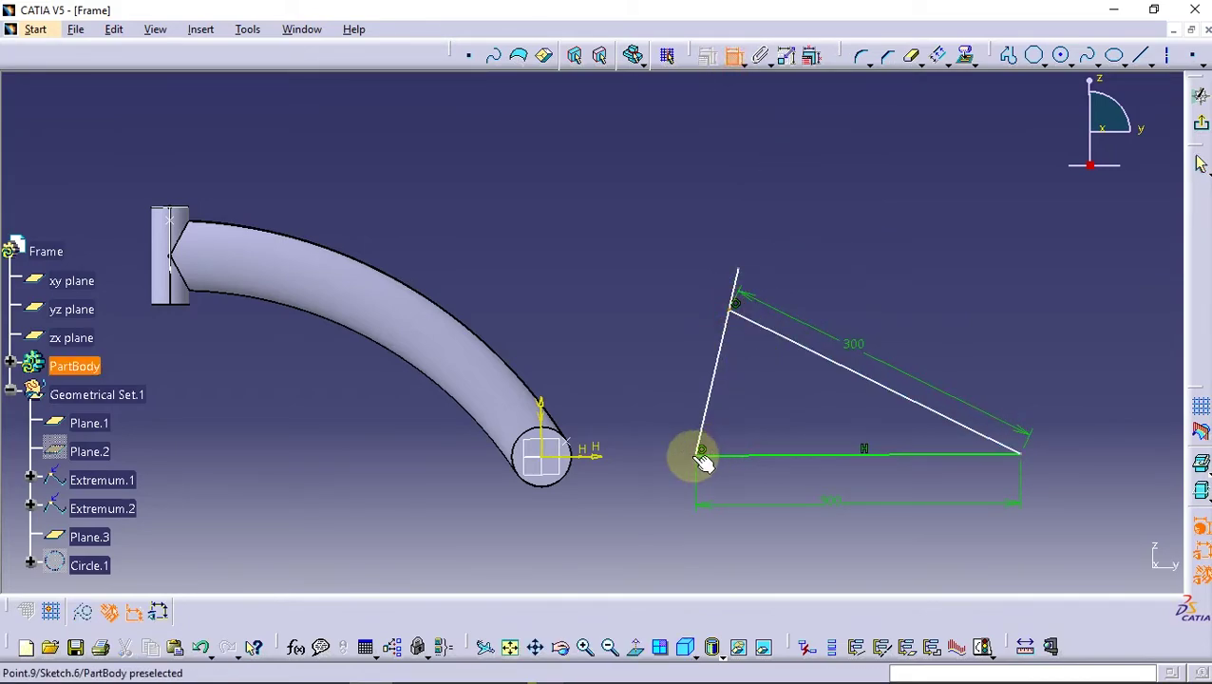
left_click(701, 449)
left_click(679, 378)
double_click(679, 379)
type("270")
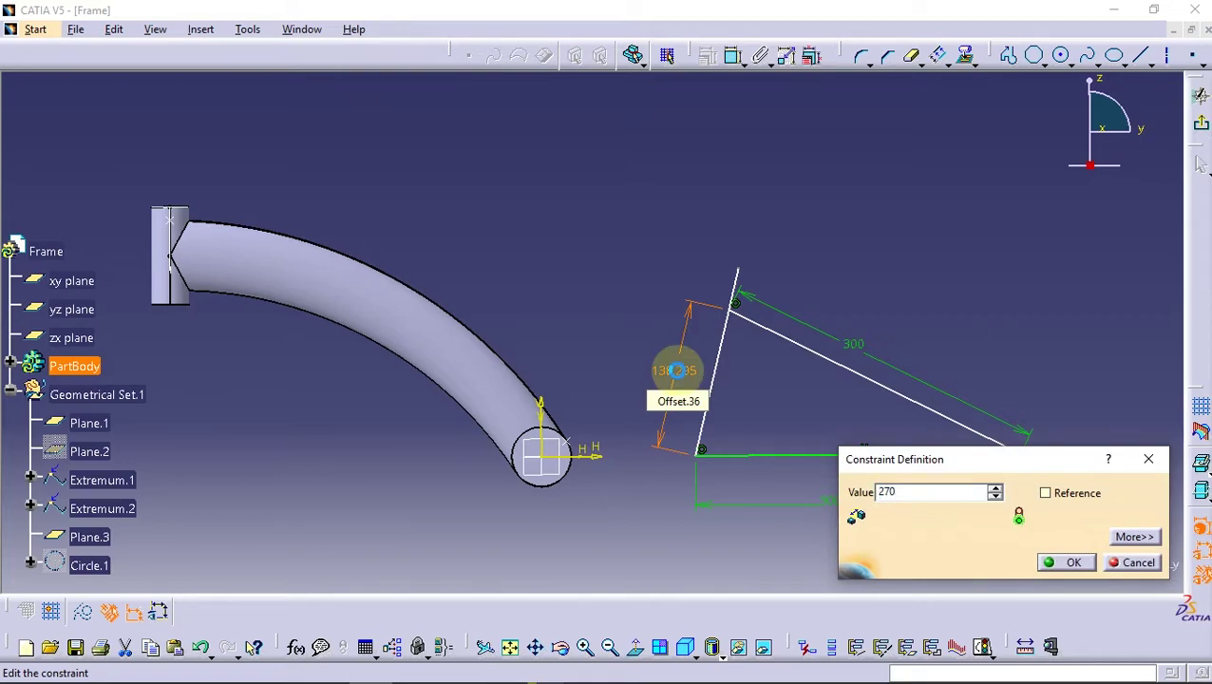
key("Return")
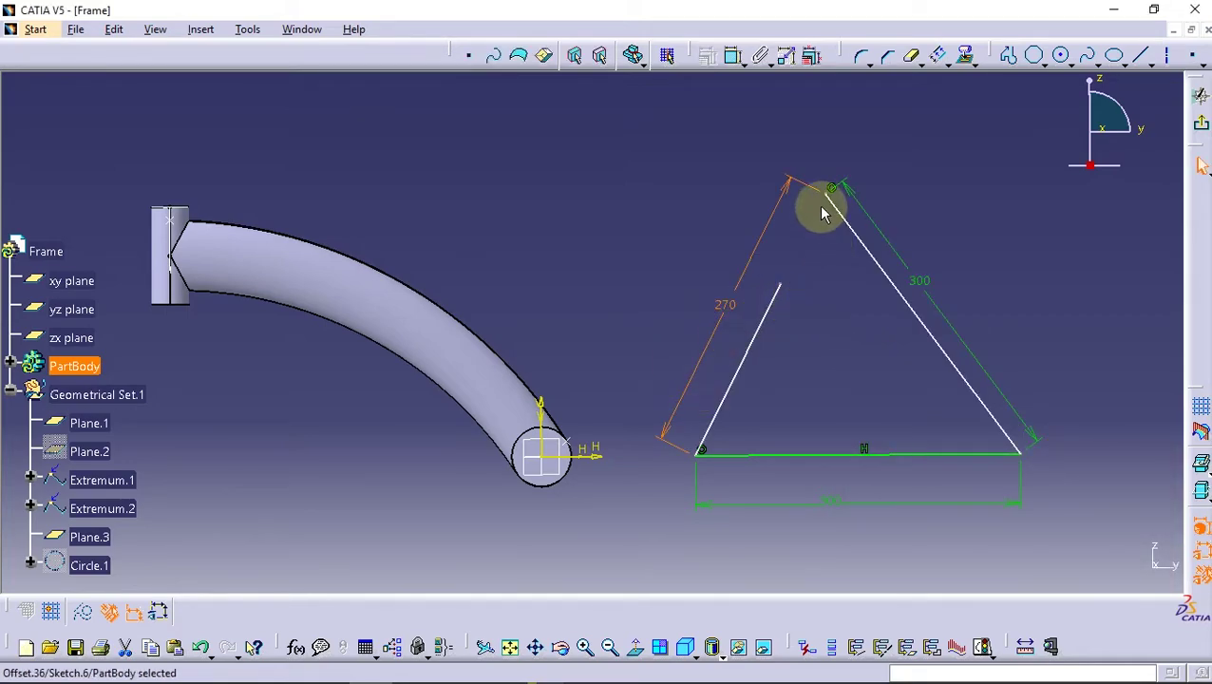
mouse_move(825, 195)
left_mouse_down()
mouse_move(637, 373)
mouse_move(532, 393)
left_mouse_up()
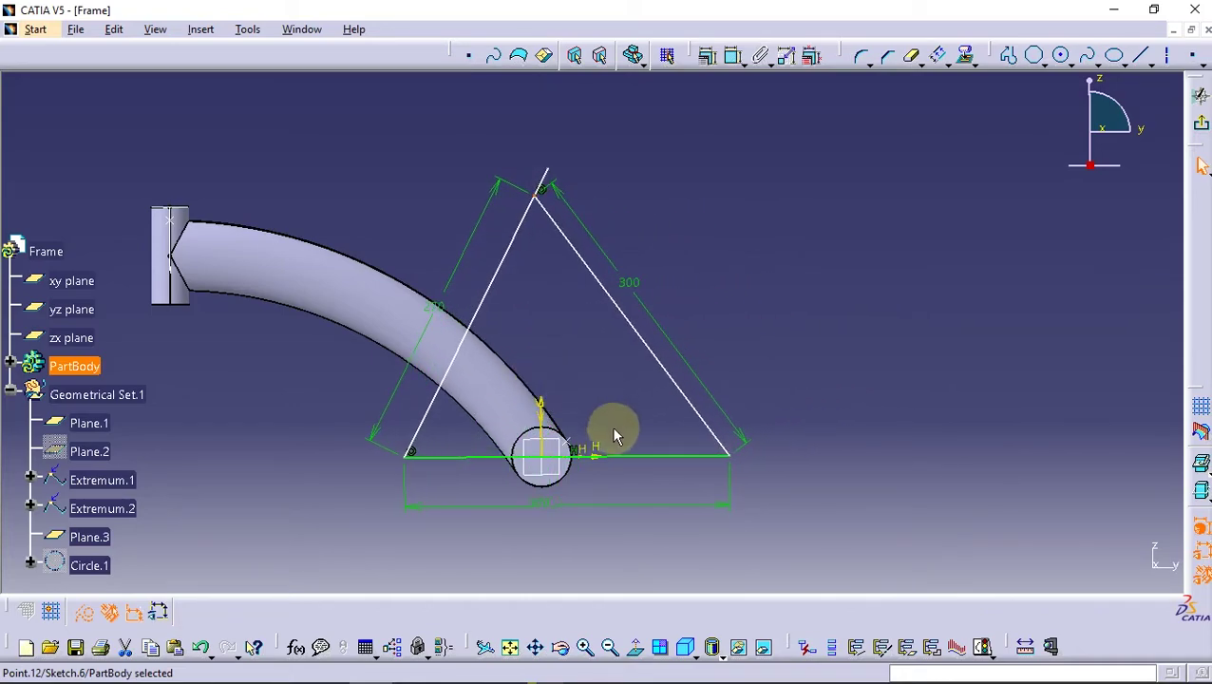
- Dimension the left line's extension beyond the apex at 40 mm
left_click(733, 55)
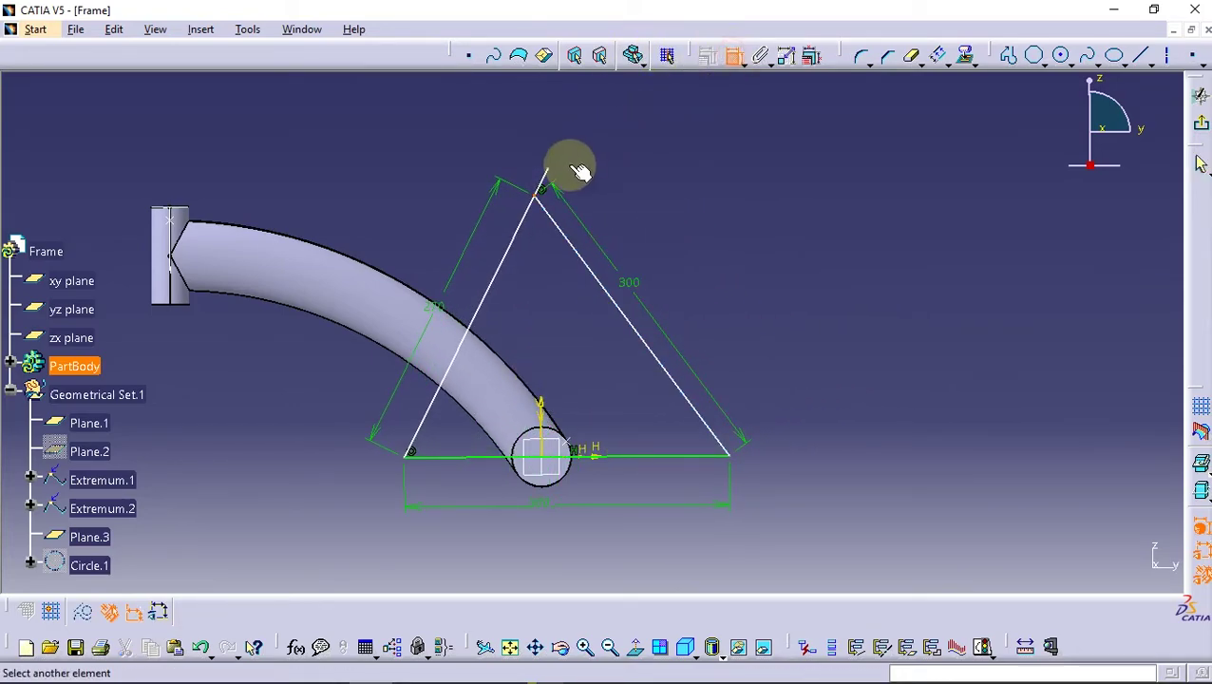
left_click(546, 182)
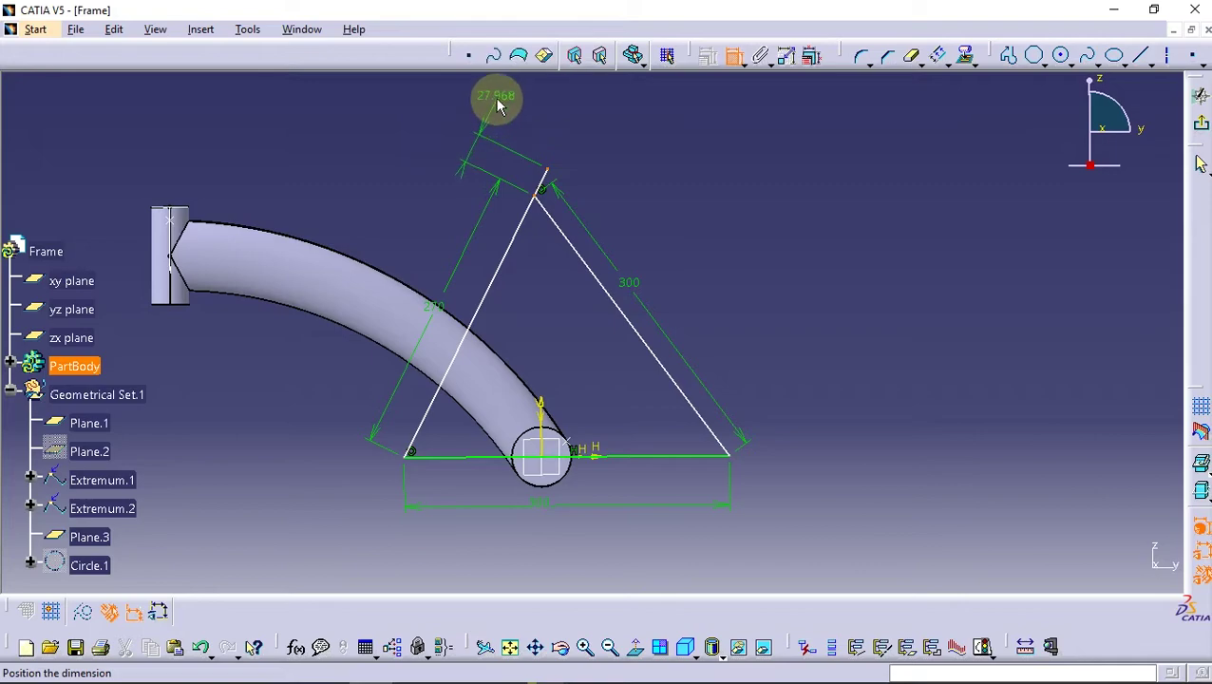
double_click(499, 95)
type("40")
key("Return")
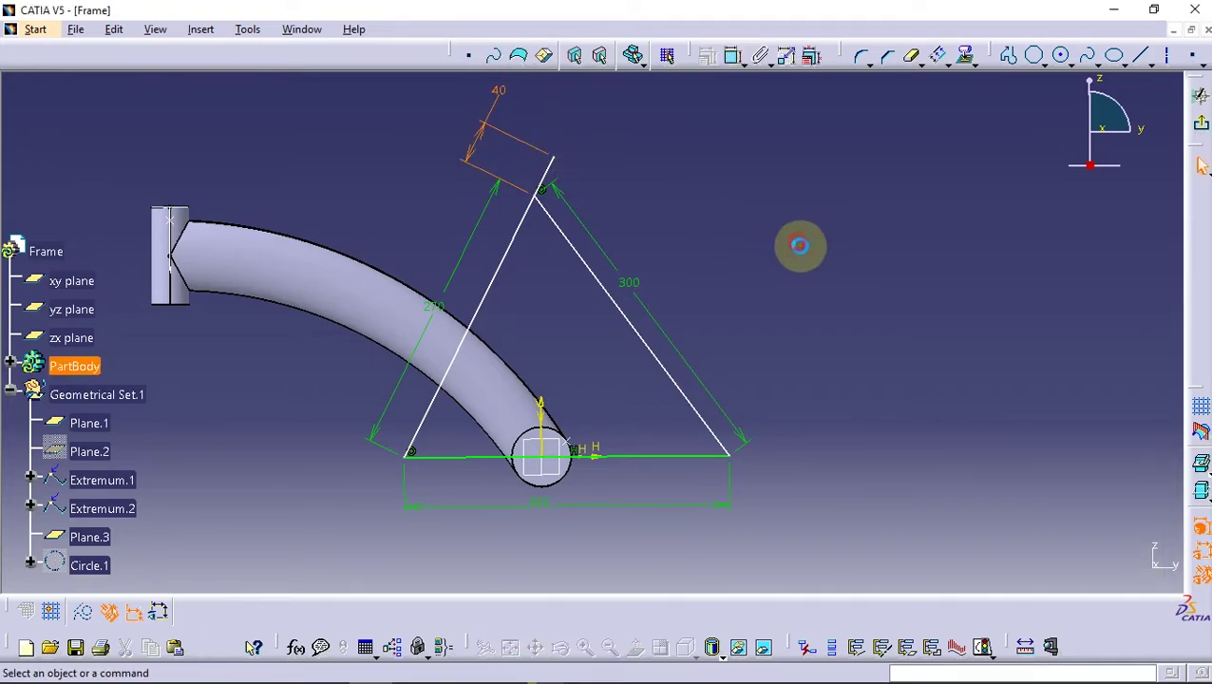
left_click_drag(727, 453, 1029, 453)
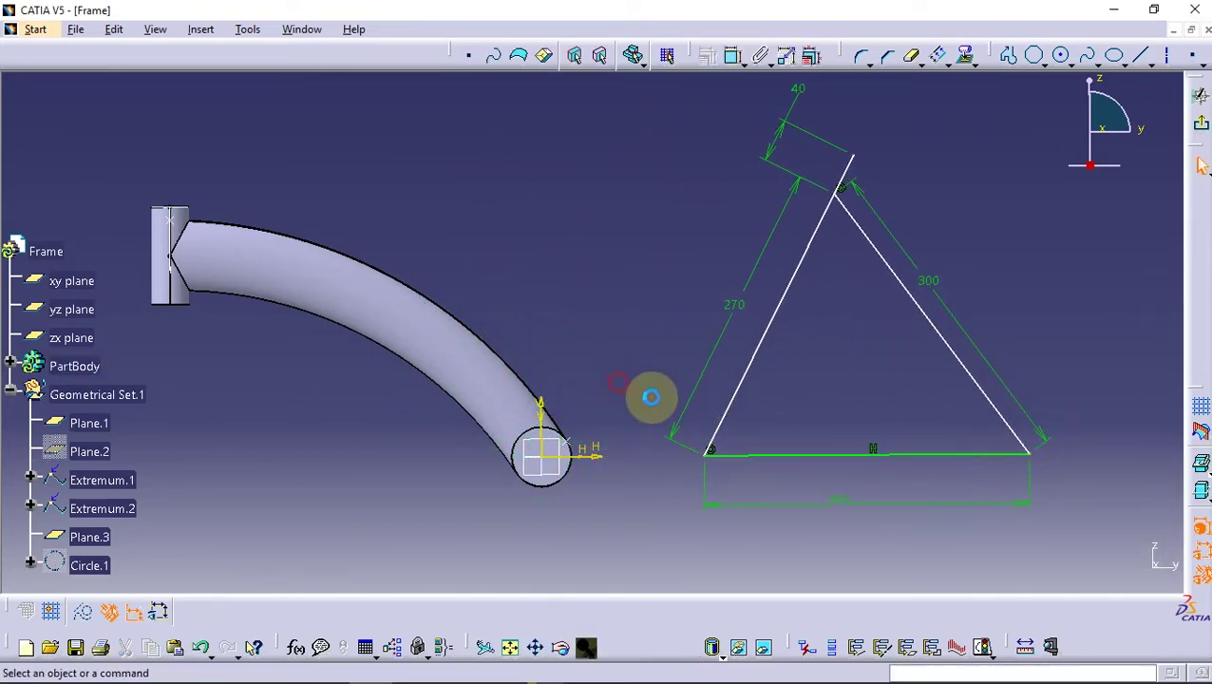
left_click(708, 450)
- Make the triangle's lower-left corner coincide with the tube end's circle centre
left_click(551, 465, "ctrl")
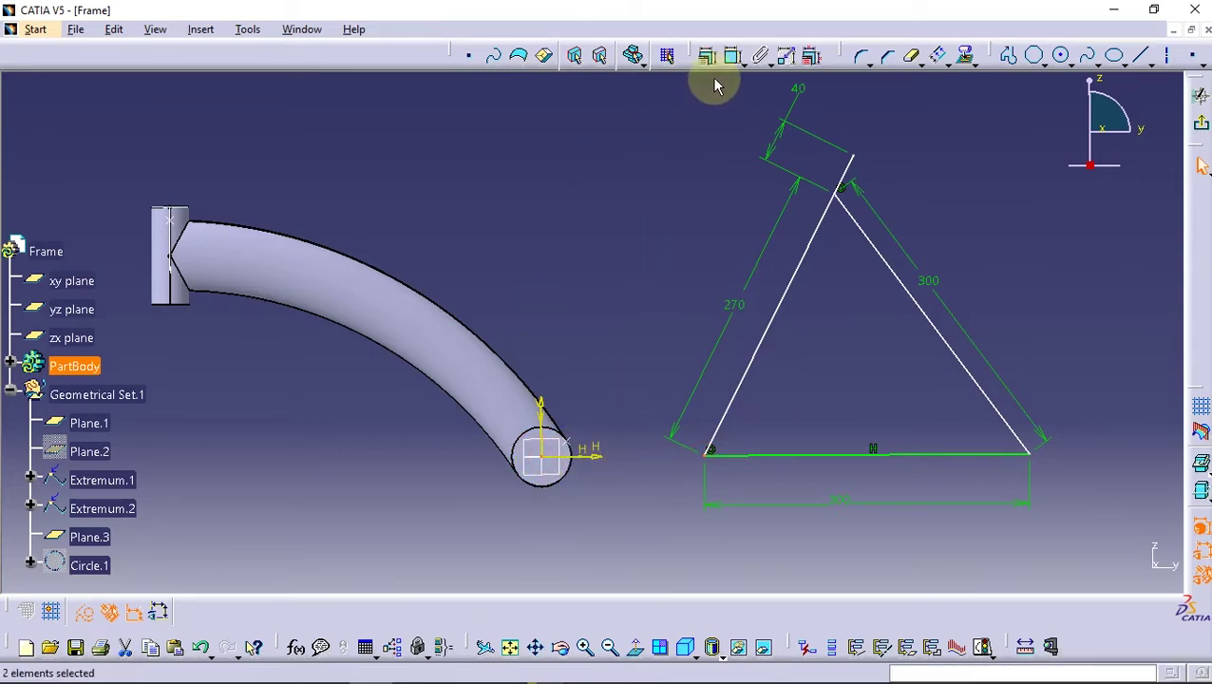
left_click(667, 54)
left_click(1036, 353)
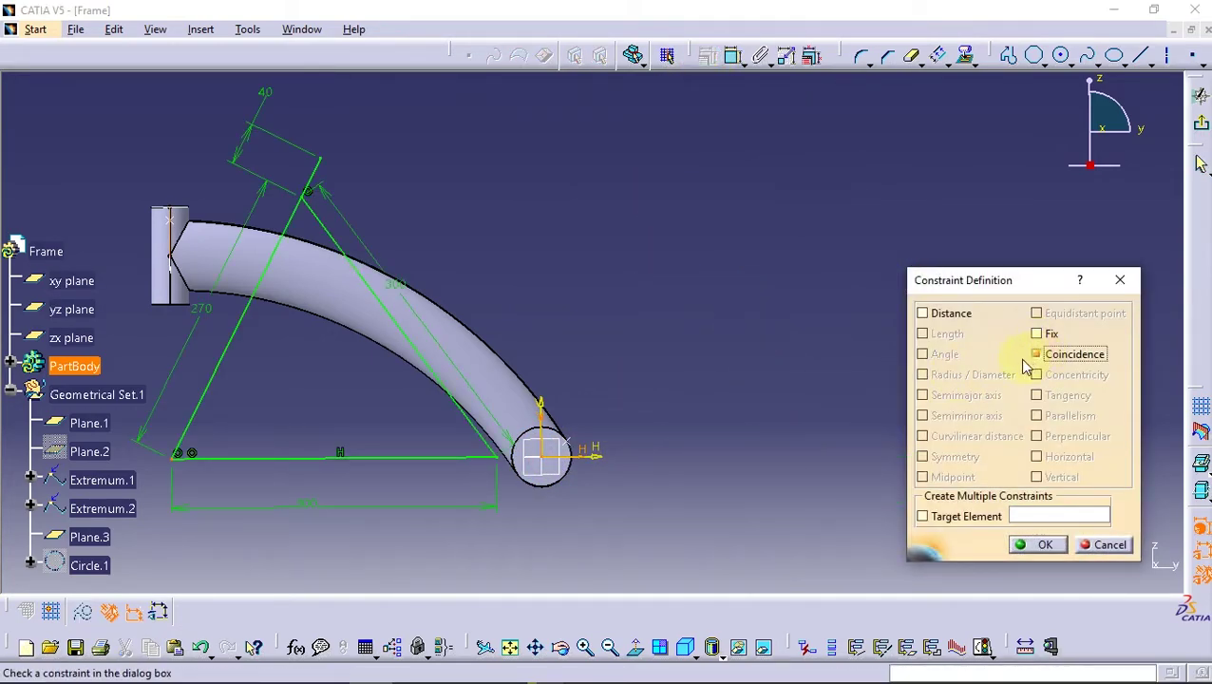
left_click(1105, 544)
middle_click_drag(641, 470, 739, 480)
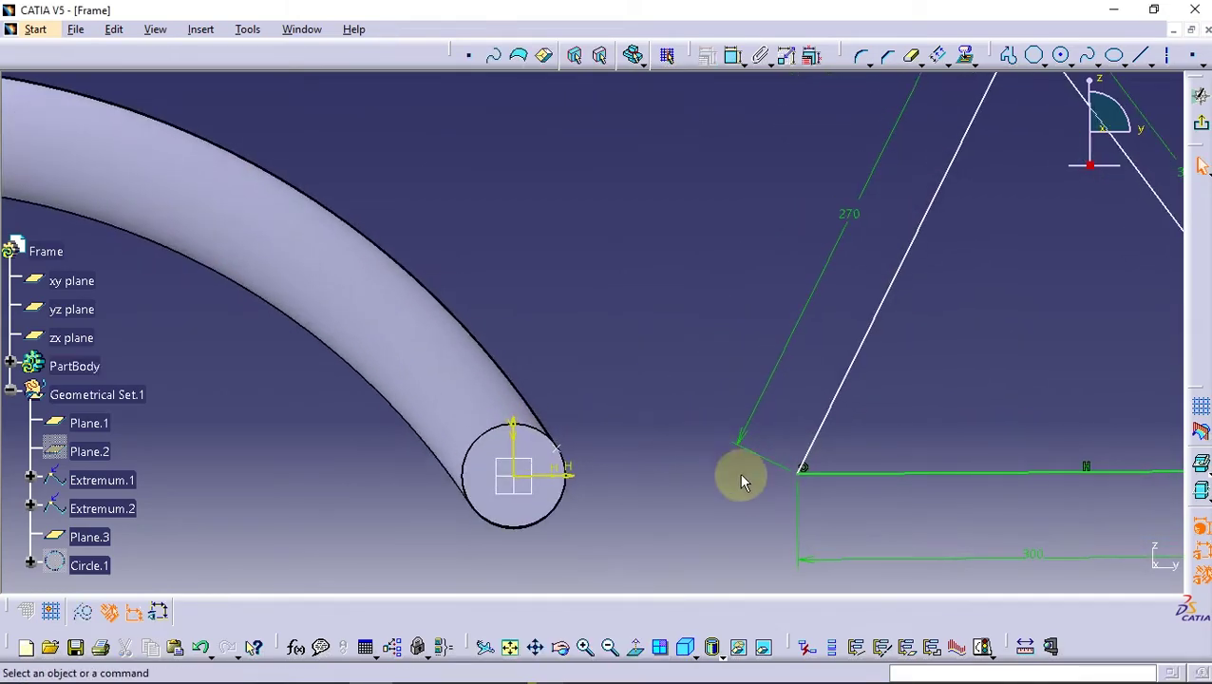
left_click_drag(809, 480, 825, 474)
left_click(825, 469)
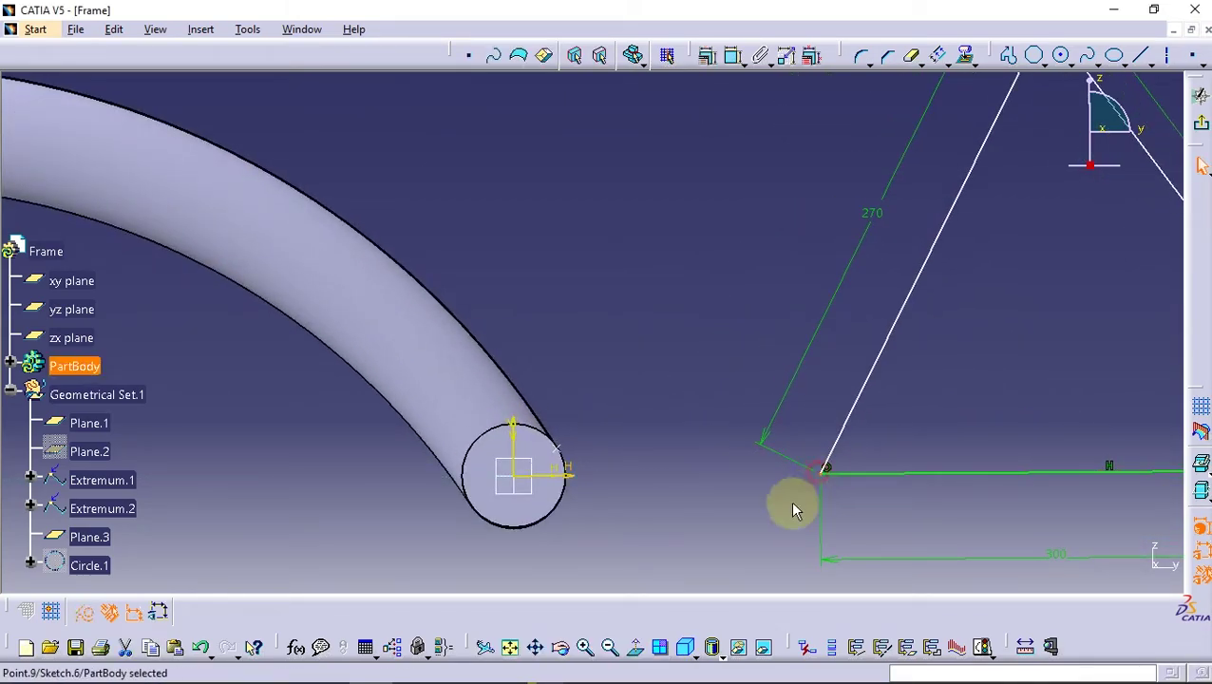
left_click(525, 467, "ctrl")
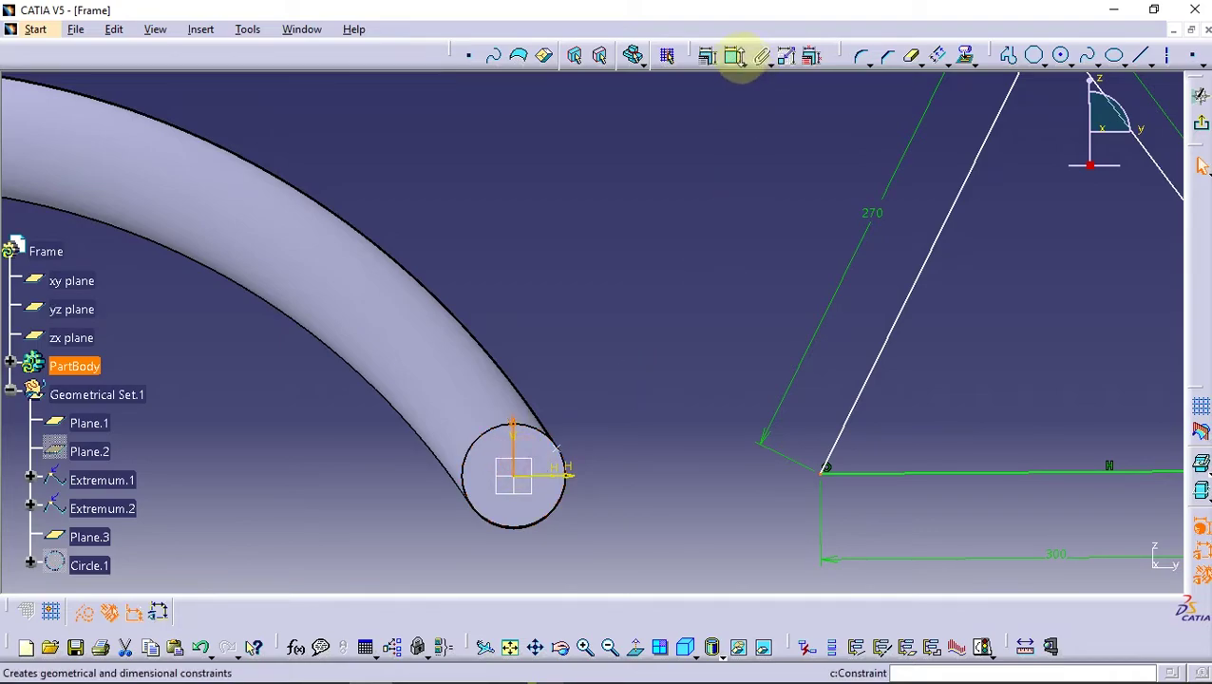
left_click(733, 54)
left_click(1038, 355)
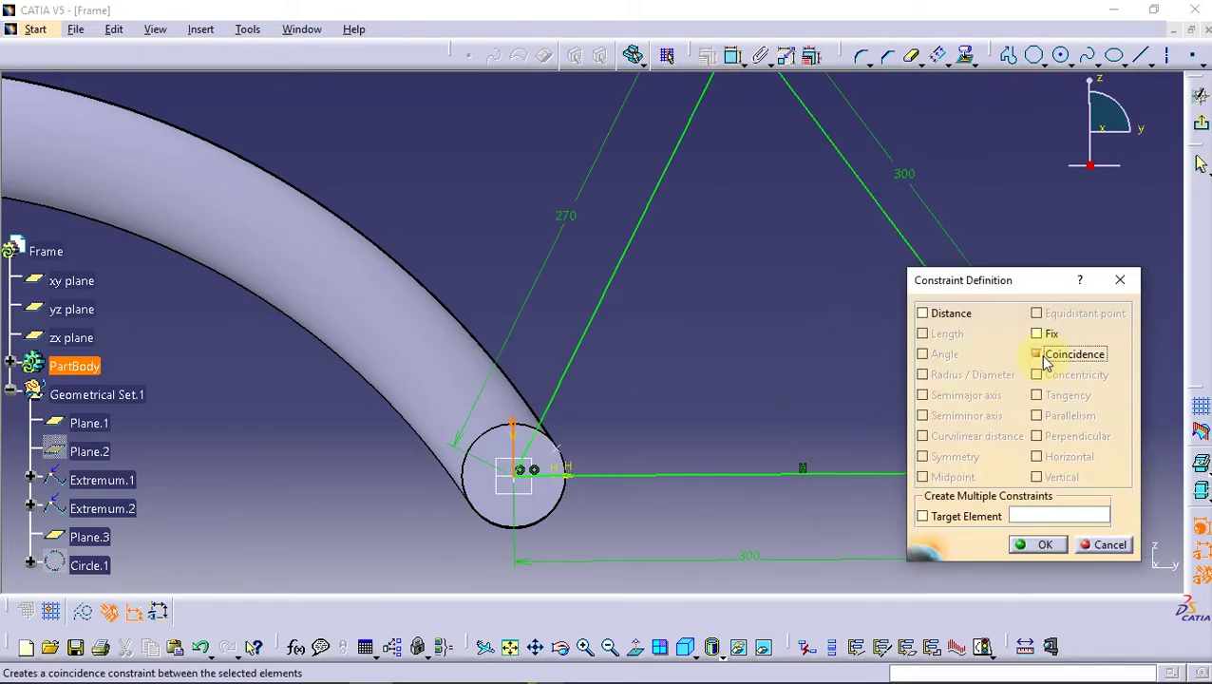
left_click(1042, 544)
- Exit Sketch.6 and begin defining a new reference plane
mouse_move(728, 245)
middle_mouse_down()
mouse_move(632, 303)
mouse_move(607, 290)
middle_mouse_up()
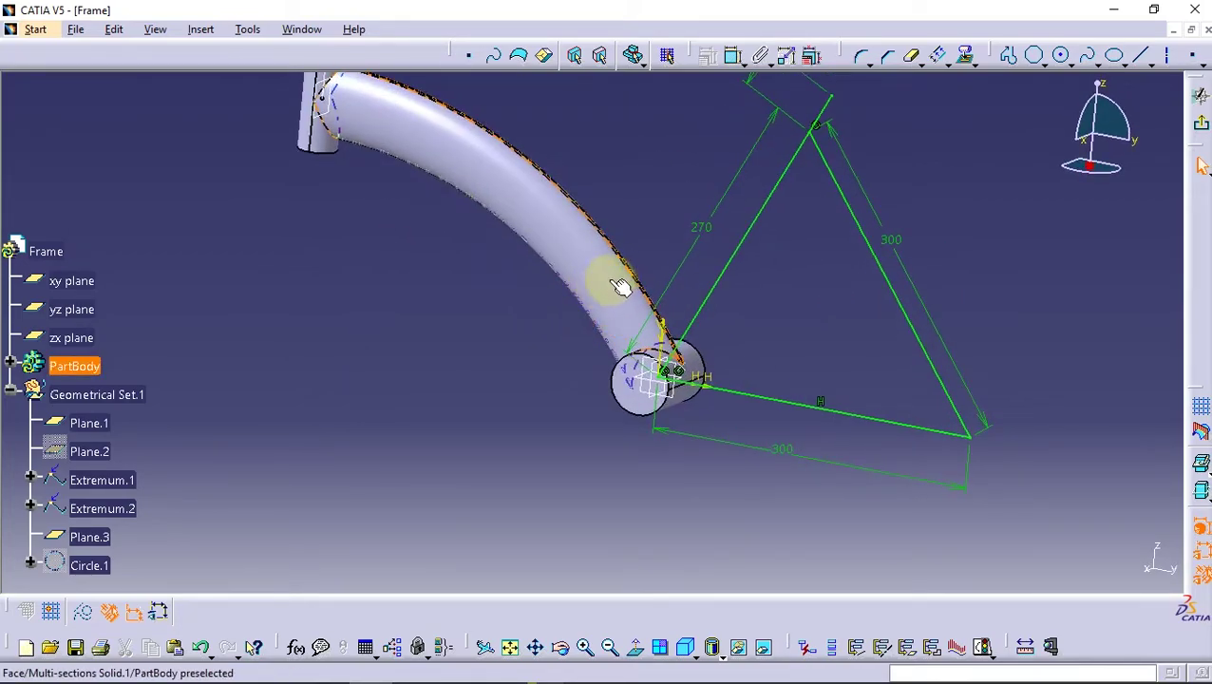
left_click(1194, 118)
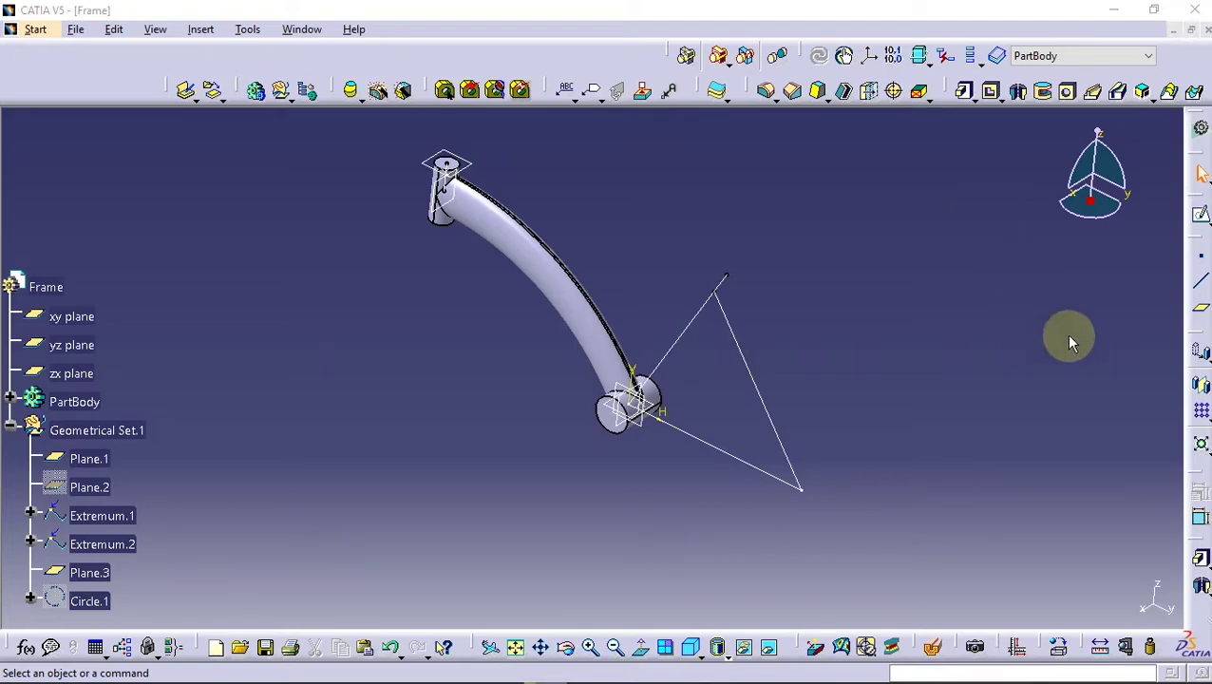
left_click(1201, 303)
- Create a plane offset 20 mm from the zx plane and open a sketch on it
middle_click_drag(654, 495, 691, 456)
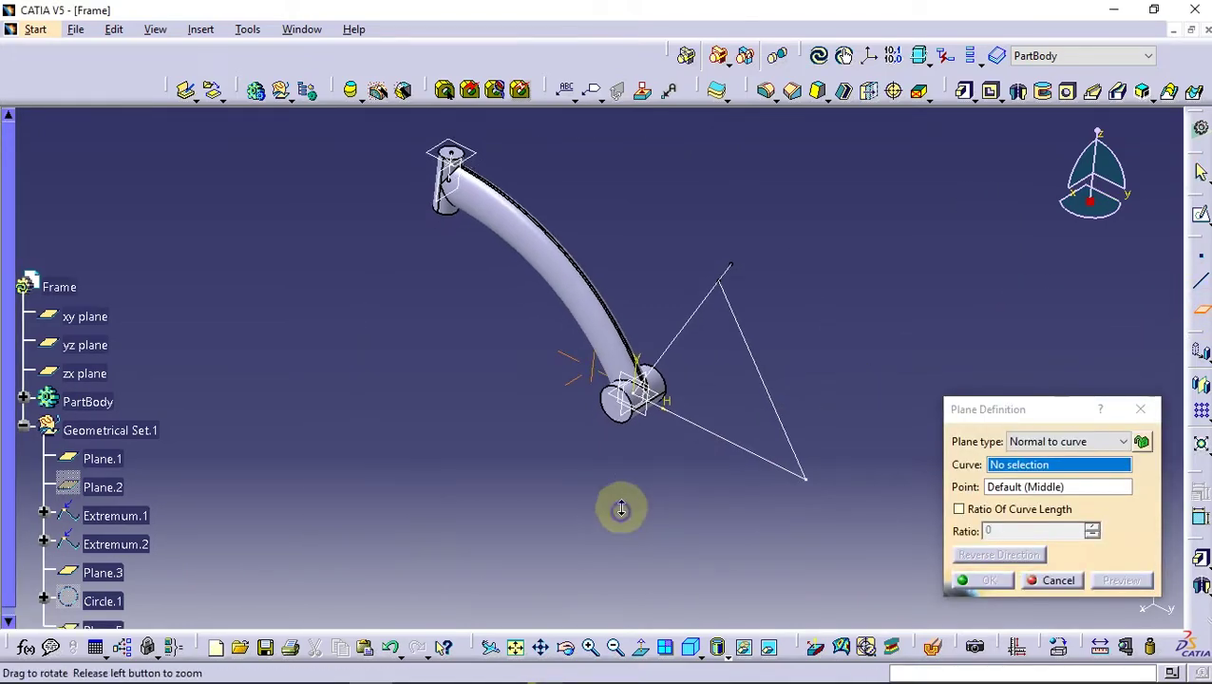
left_click(691, 456)
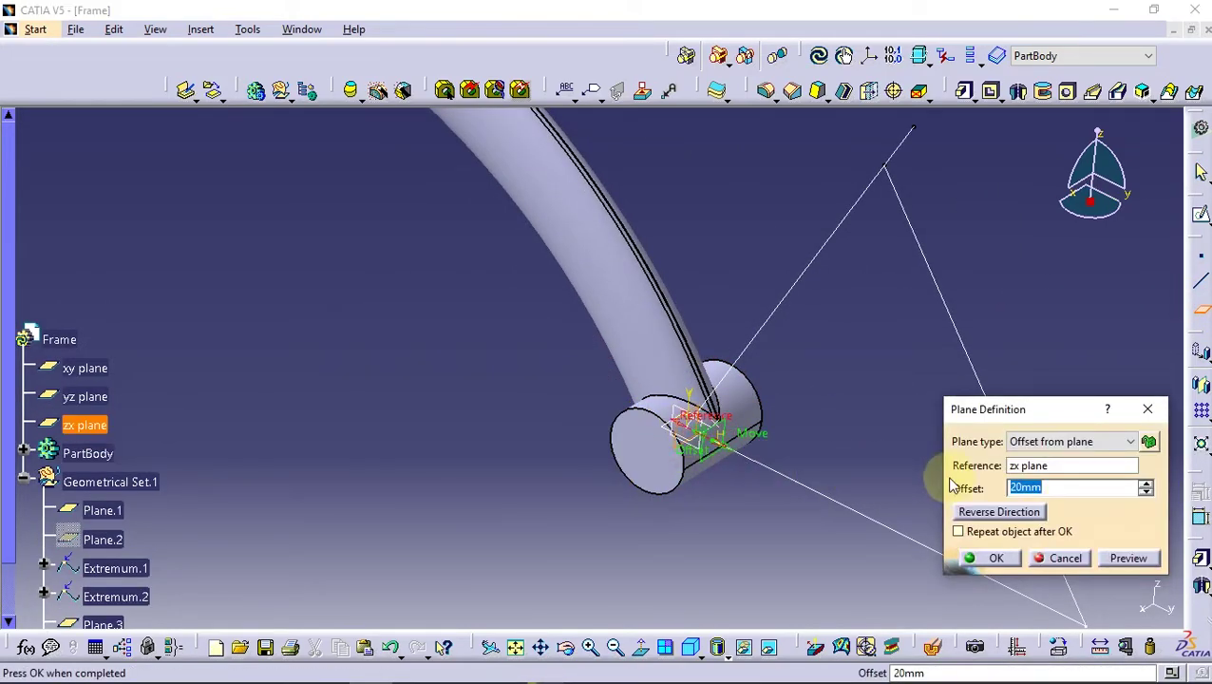
left_click(996, 556)
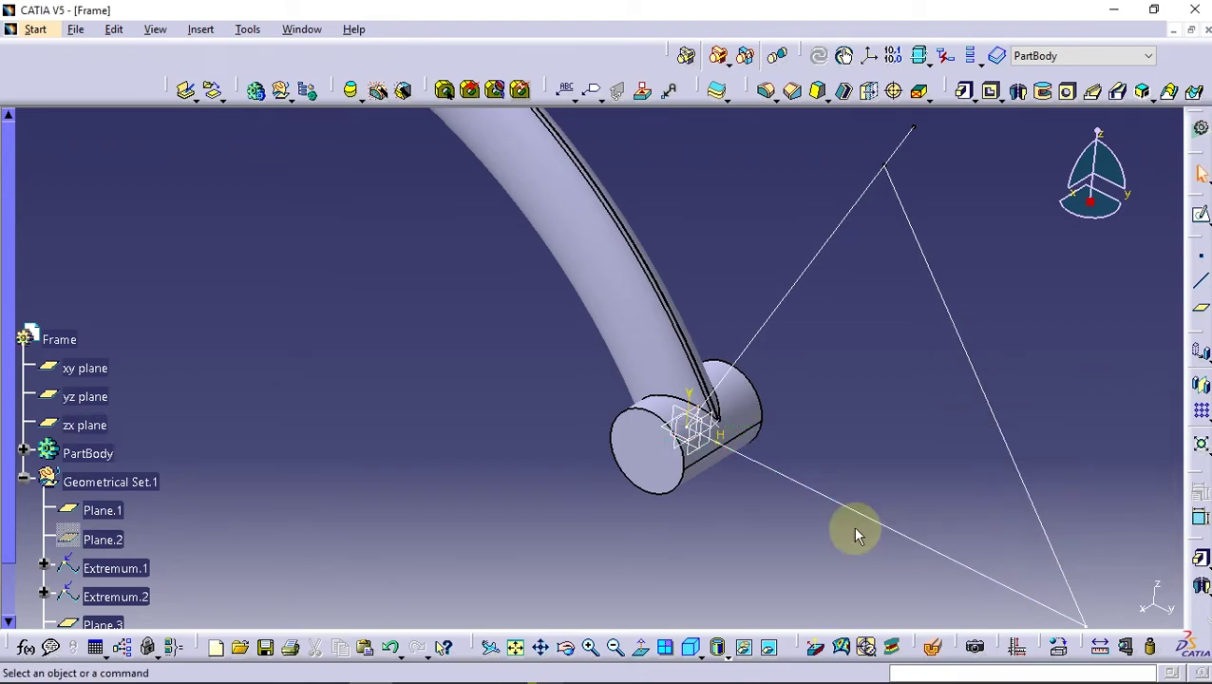
left_click(705, 442)
left_click(1201, 219)
left_click(910, 348)
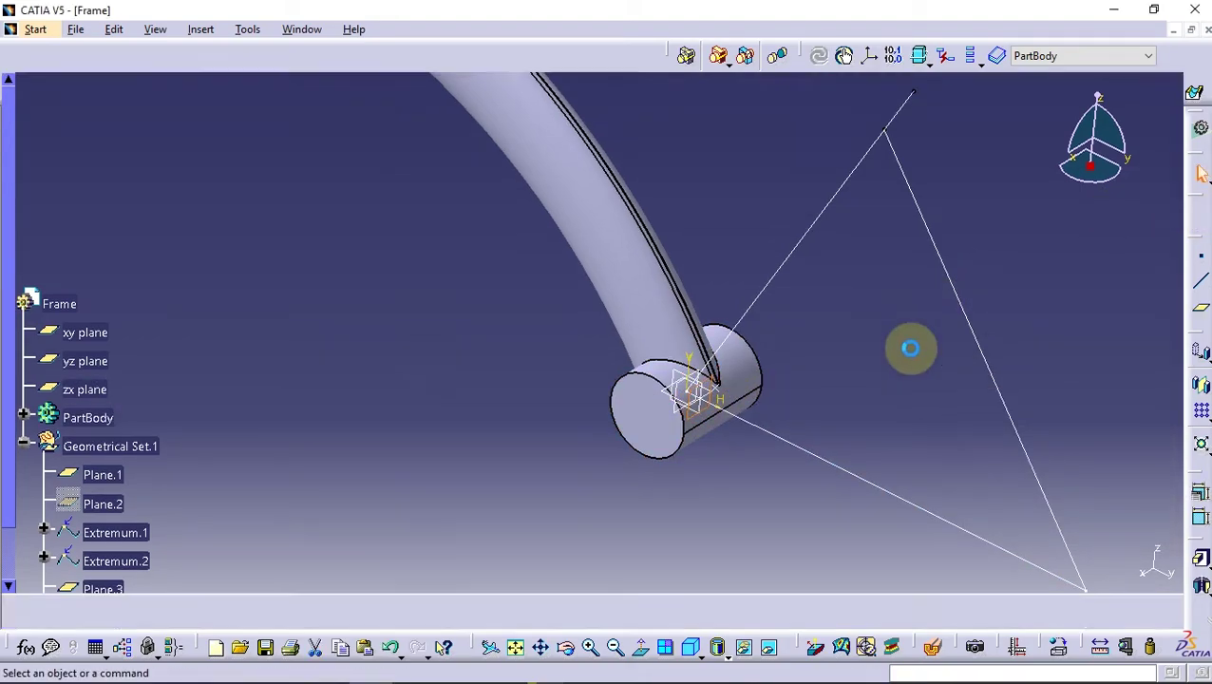
- Draw a circle on the edge line and give it a 20 mm diameter
middle_click_drag(787, 355, 812, 477)
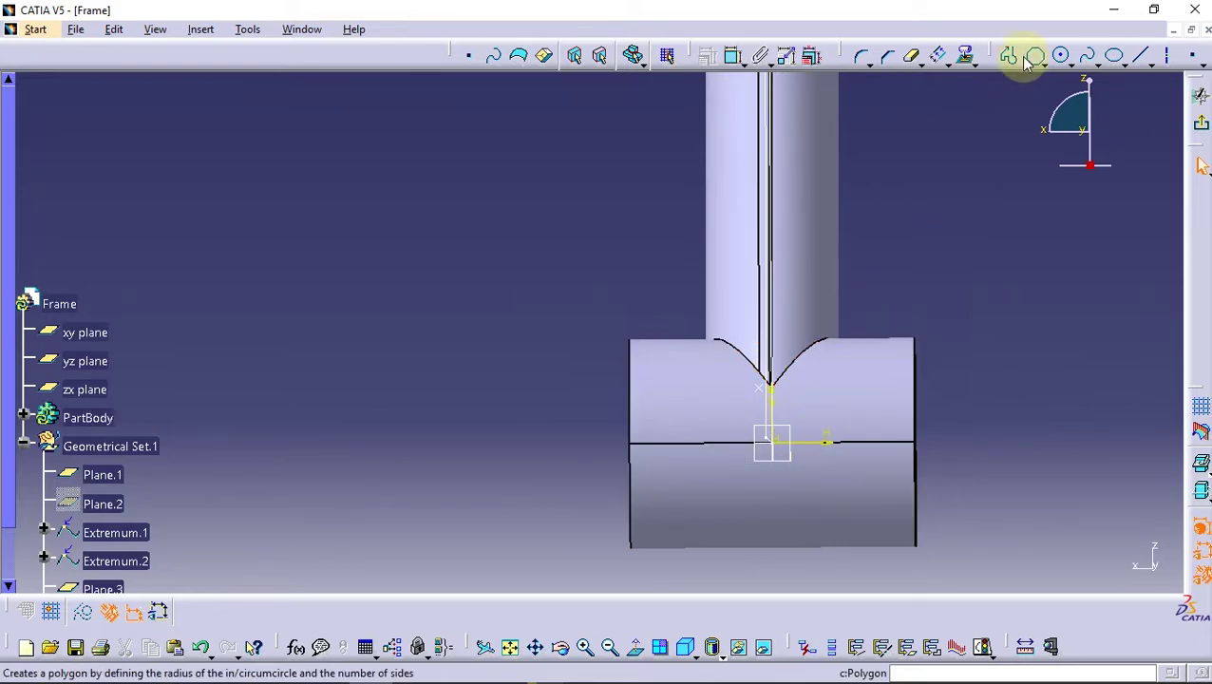
left_click(1061, 55)
left_click(678, 438)
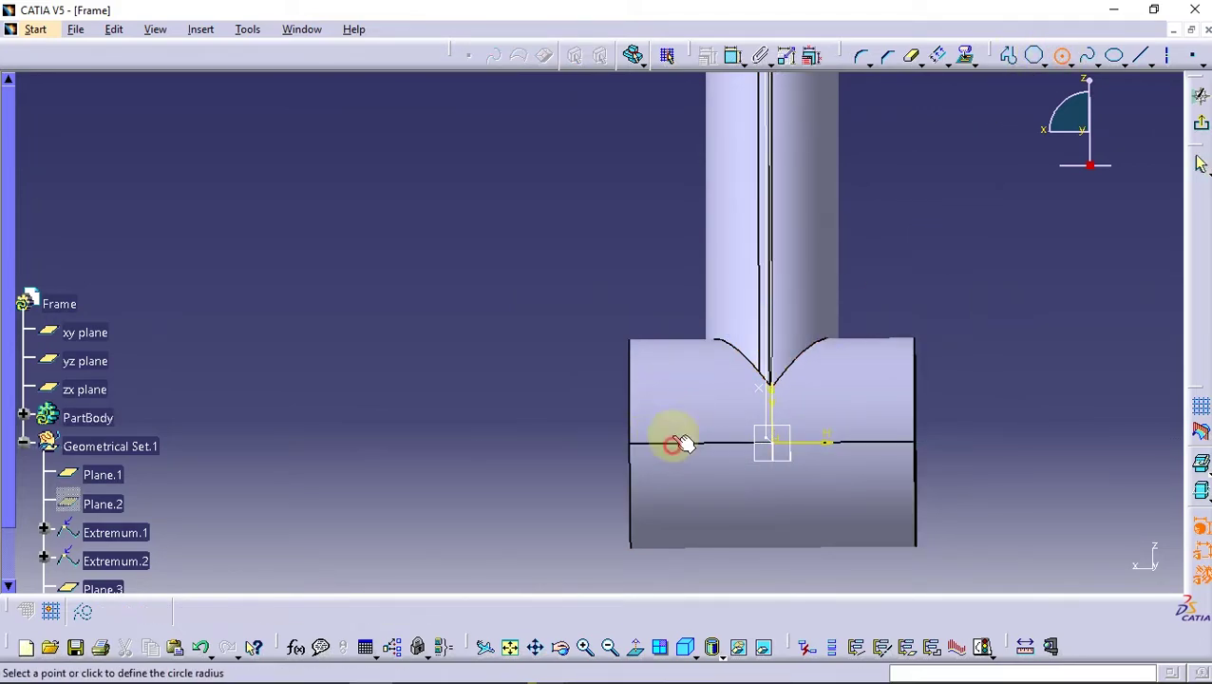
left_click(681, 402)
left_click(734, 55)
left_click(511, 399)
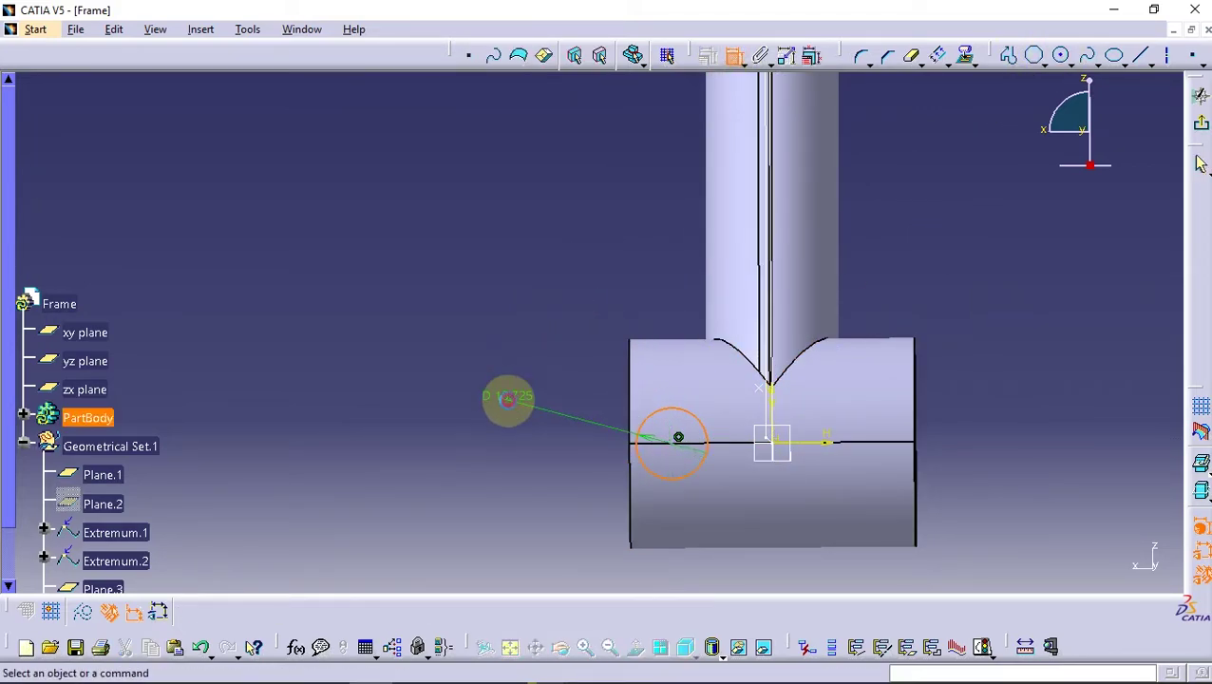
double_click(514, 402)
key("Return")
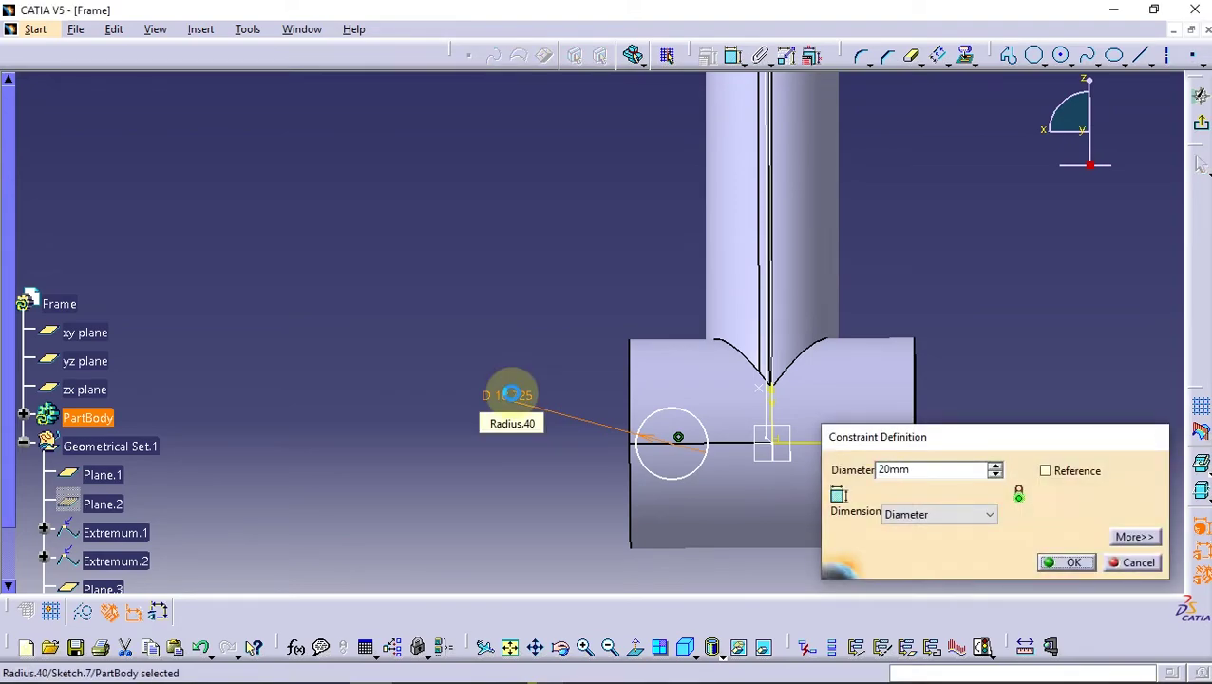
- Constrain the circle 15 mm from the end cylinder's left edge
left_click(734, 55)
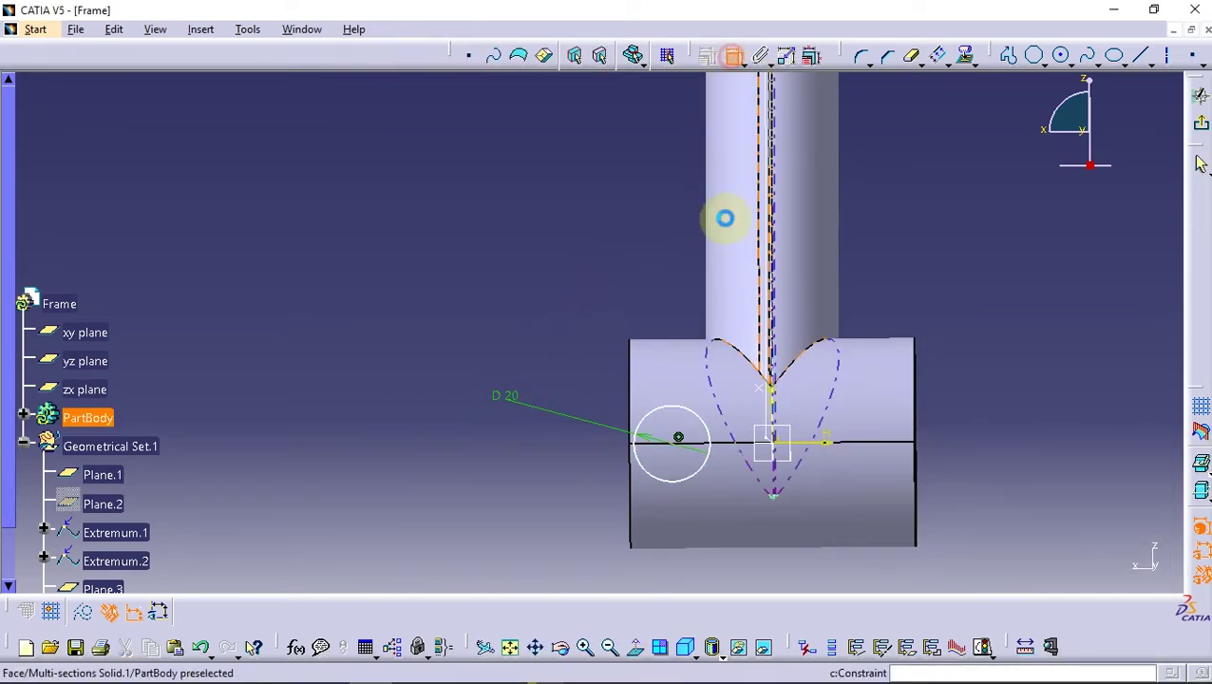
left_click(678, 439)
left_click(630, 392)
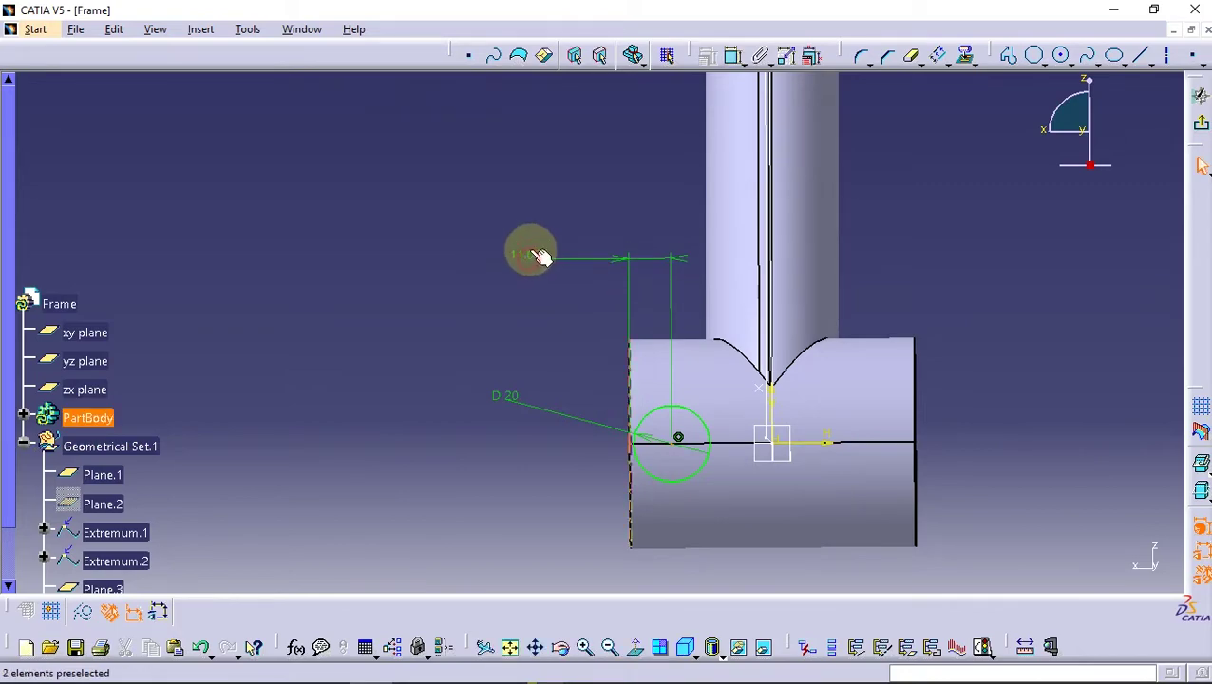
double_click(539, 254)
type("15")
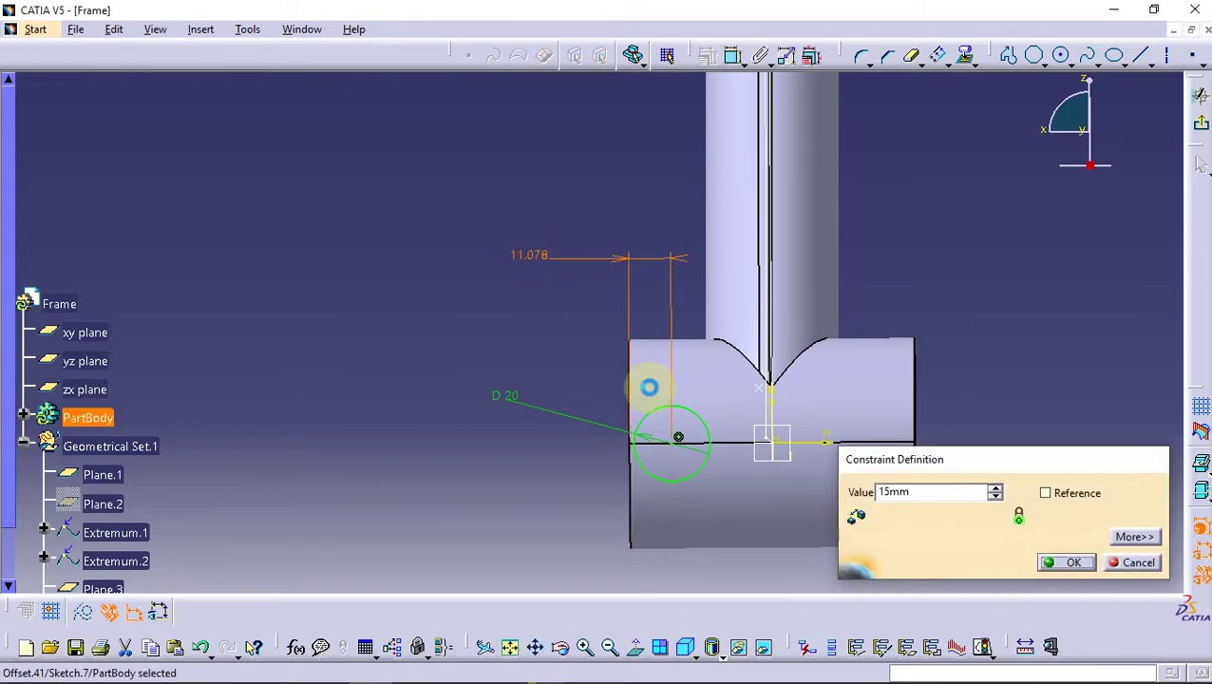
key("Return")
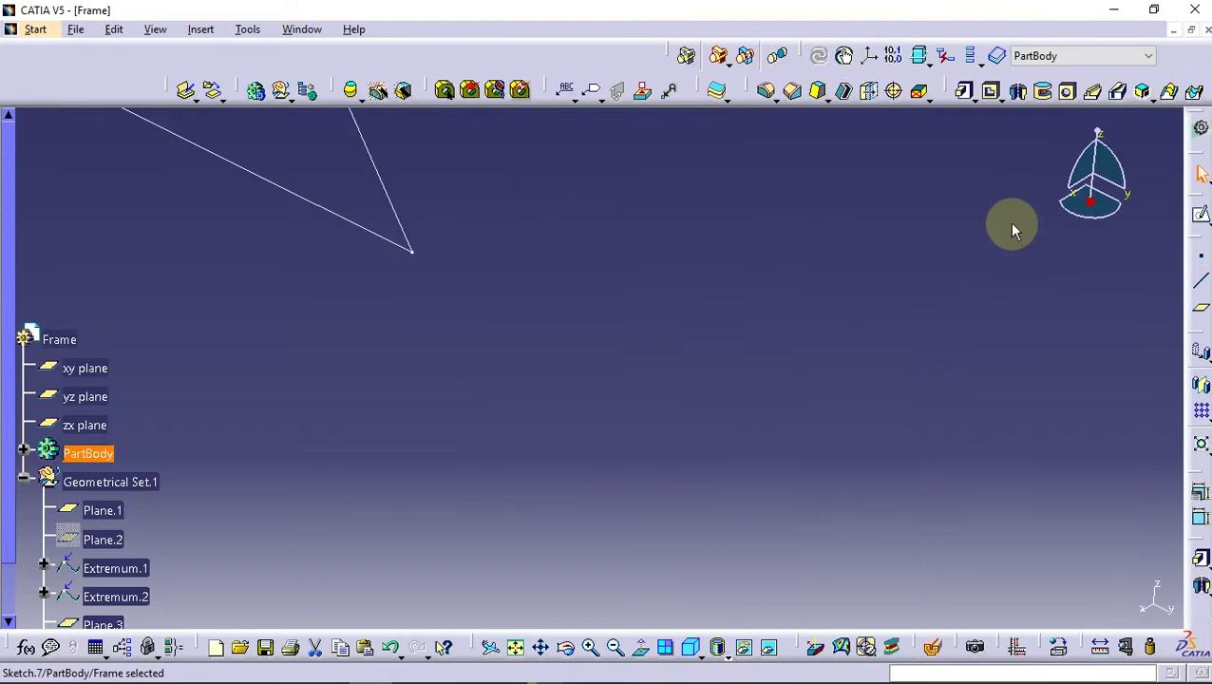
mouse_move(1013, 225)
middle_mouse_down()
mouse_move(411, 292)
mouse_move(239, 254)
mouse_move(622, 406)
mouse_move(590, 319)
mouse_move(542, 409)
mouse_move(511, 376)
mouse_move(551, 372)
middle_mouse_up()
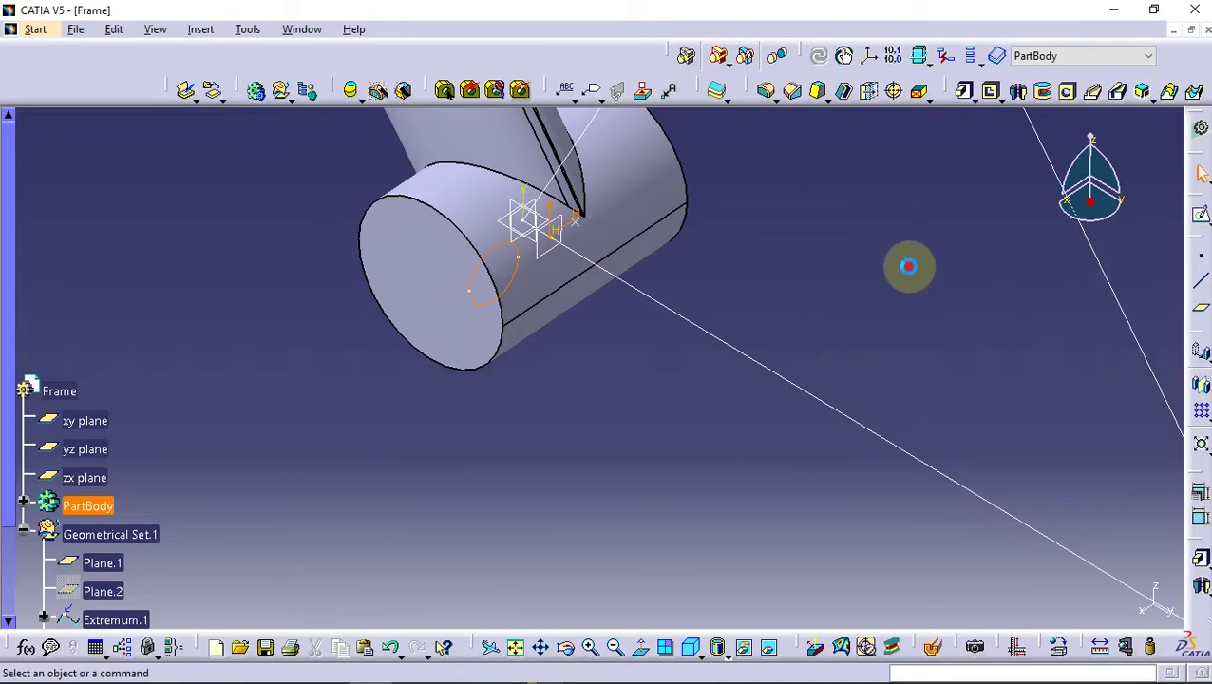
- Create a point at the centre of the Sketch.7 circle
left_click(1199, 257)
left_click(1049, 397)
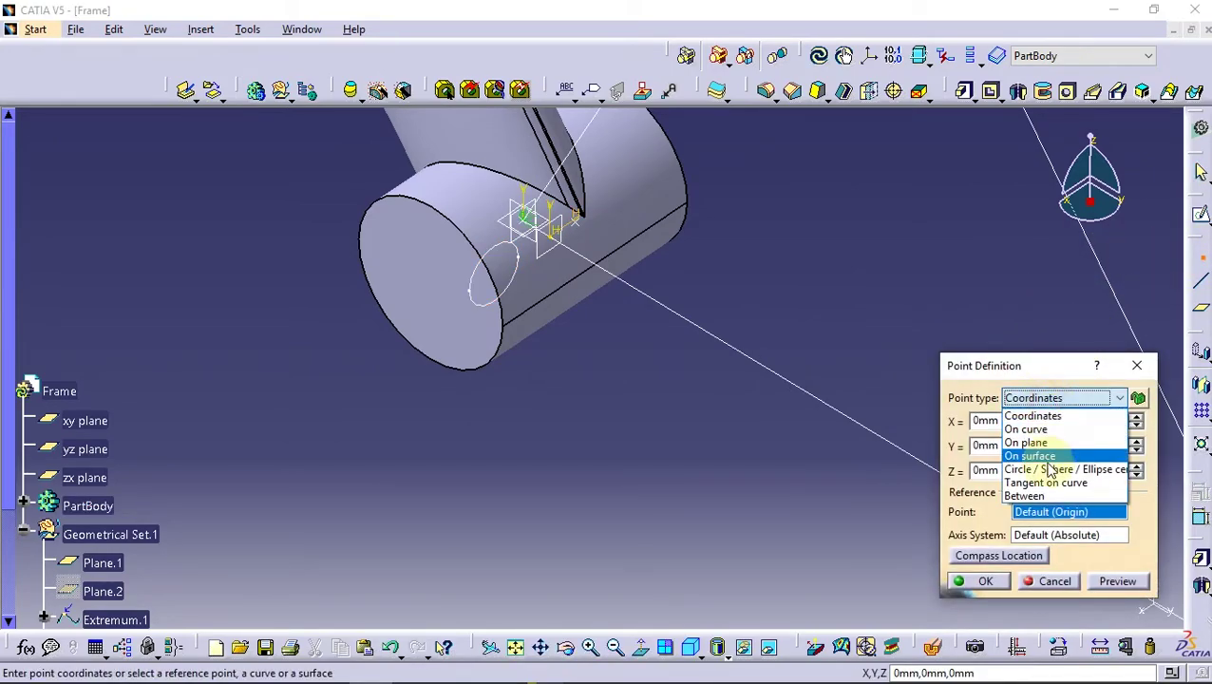
left_click(1050, 469)
left_click(500, 271)
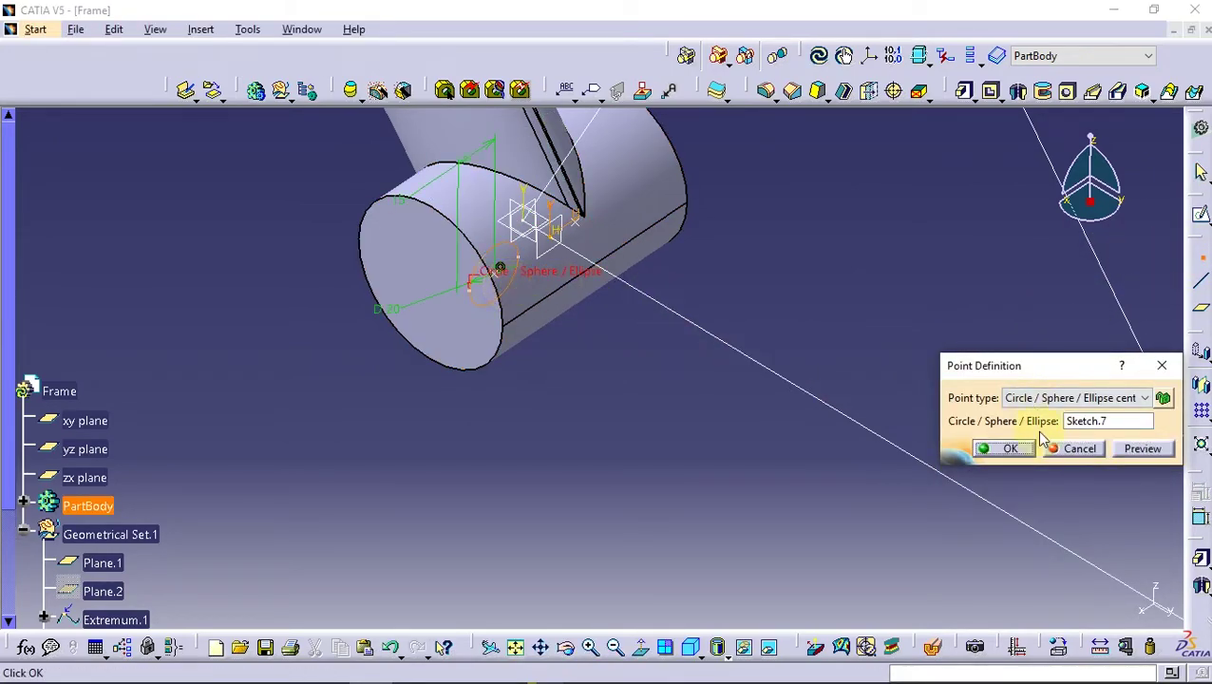
left_click(1006, 451)
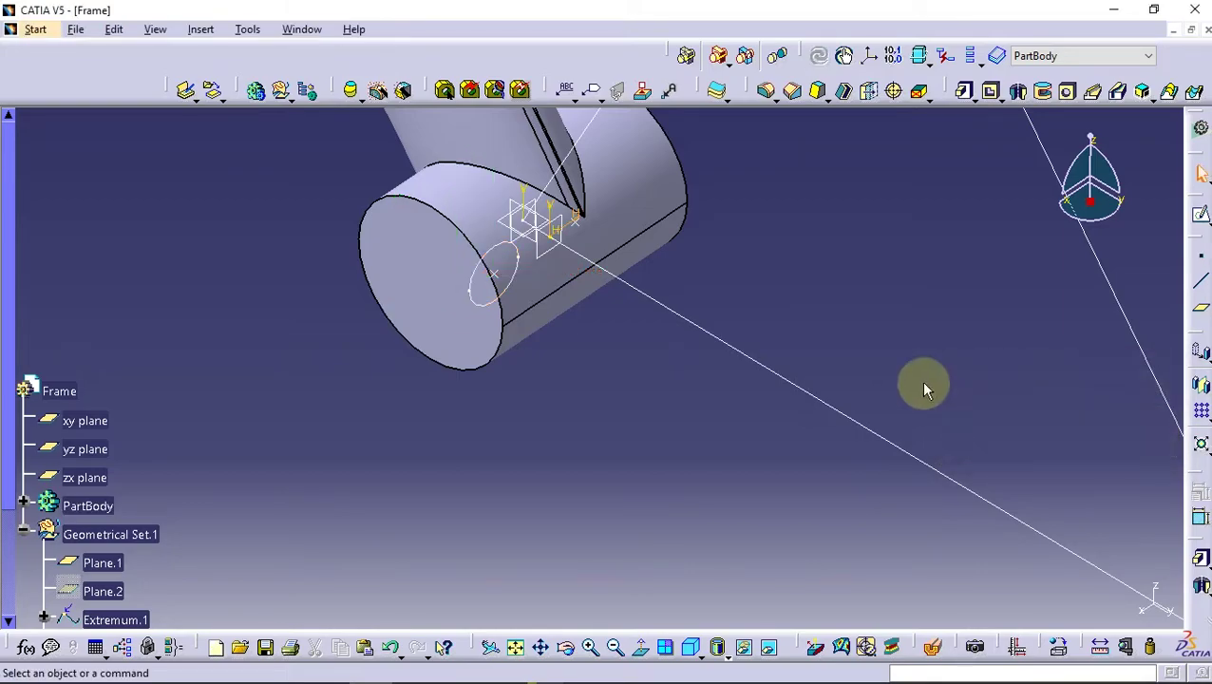
- Create a point by coordinates at X 60, Y 125, Z -7.5 mm from the origin
left_click(1199, 257)
mouse_move(527, 379)
middle_mouse_down()
mouse_move(572, 387)
mouse_move(571, 347)
middle_mouse_up()
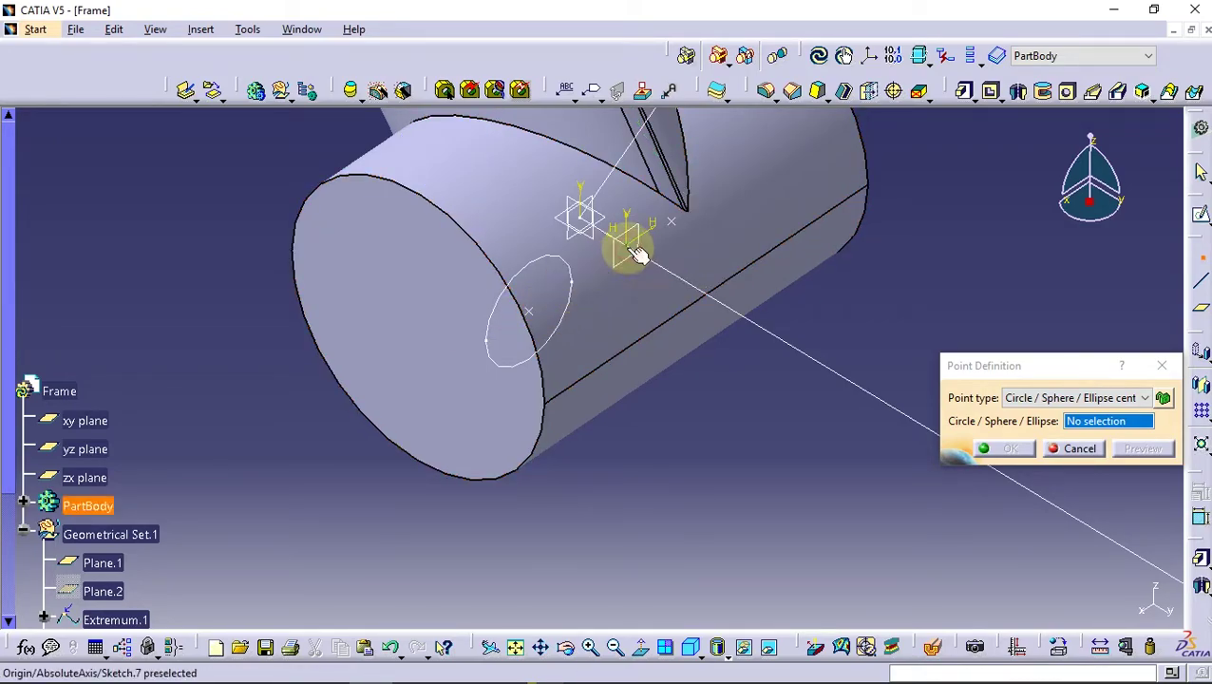
left_click(1145, 398)
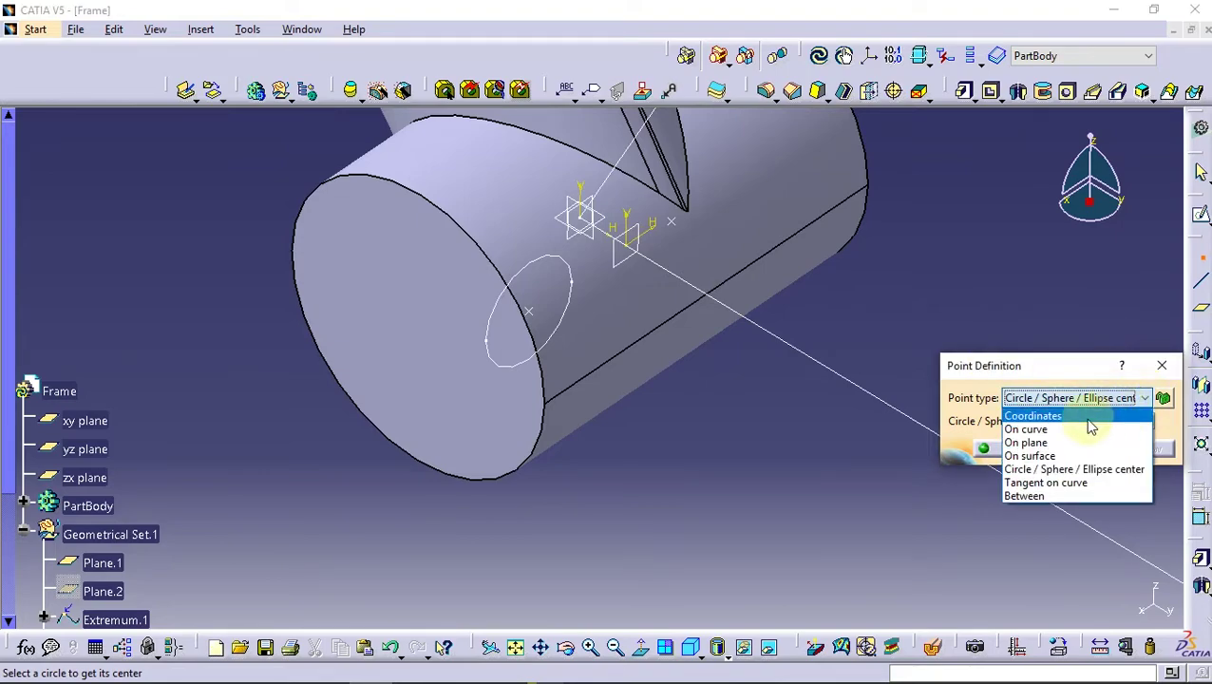
left_click(1040, 417)
left_click(629, 245)
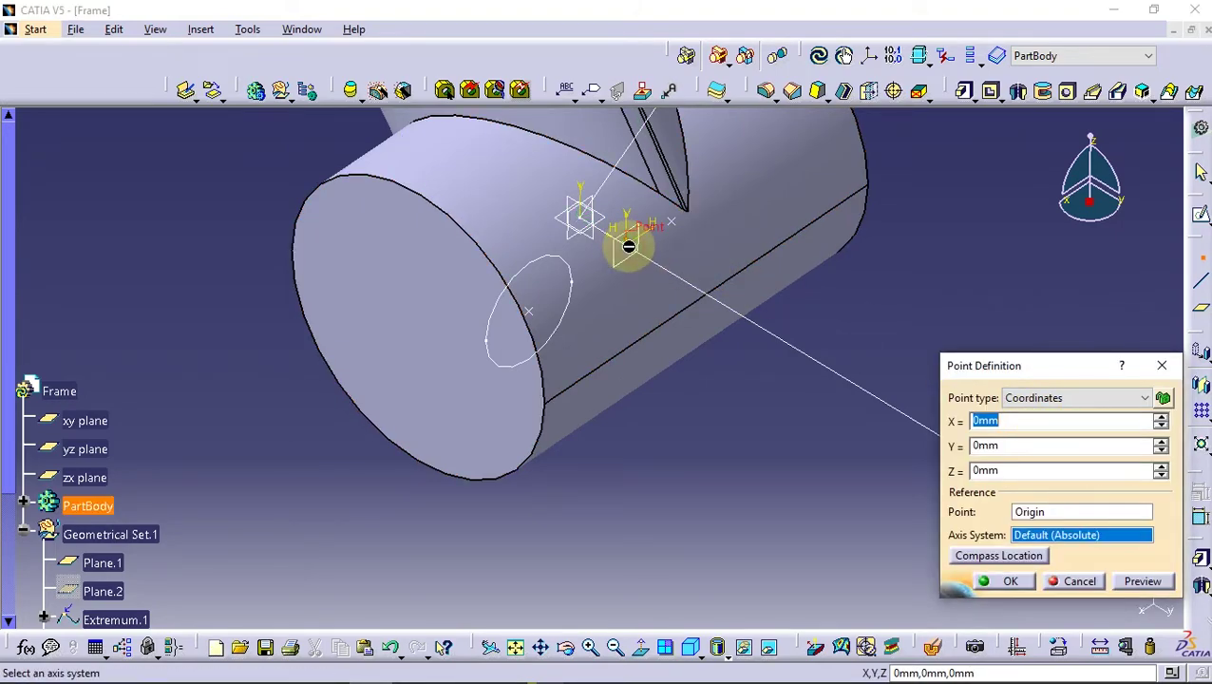
left_click_drag(1020, 420, 945, 430)
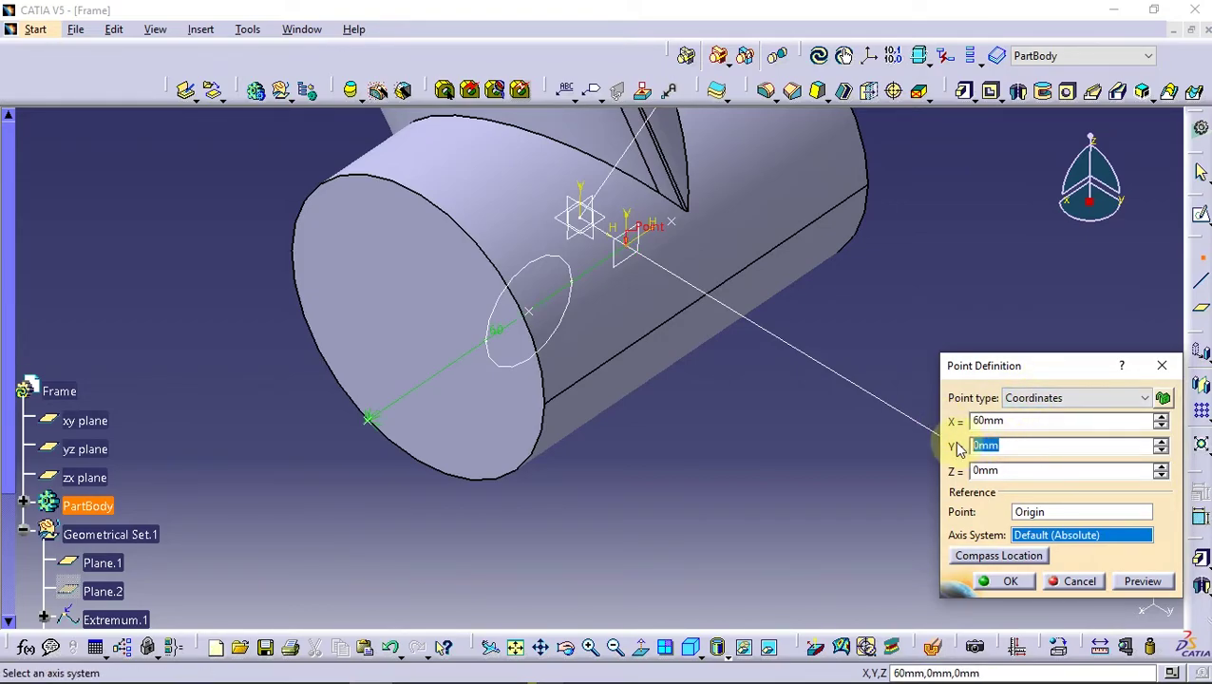
type("125")
left_click_drag(1030, 471, 936, 473)
type("-7.5")
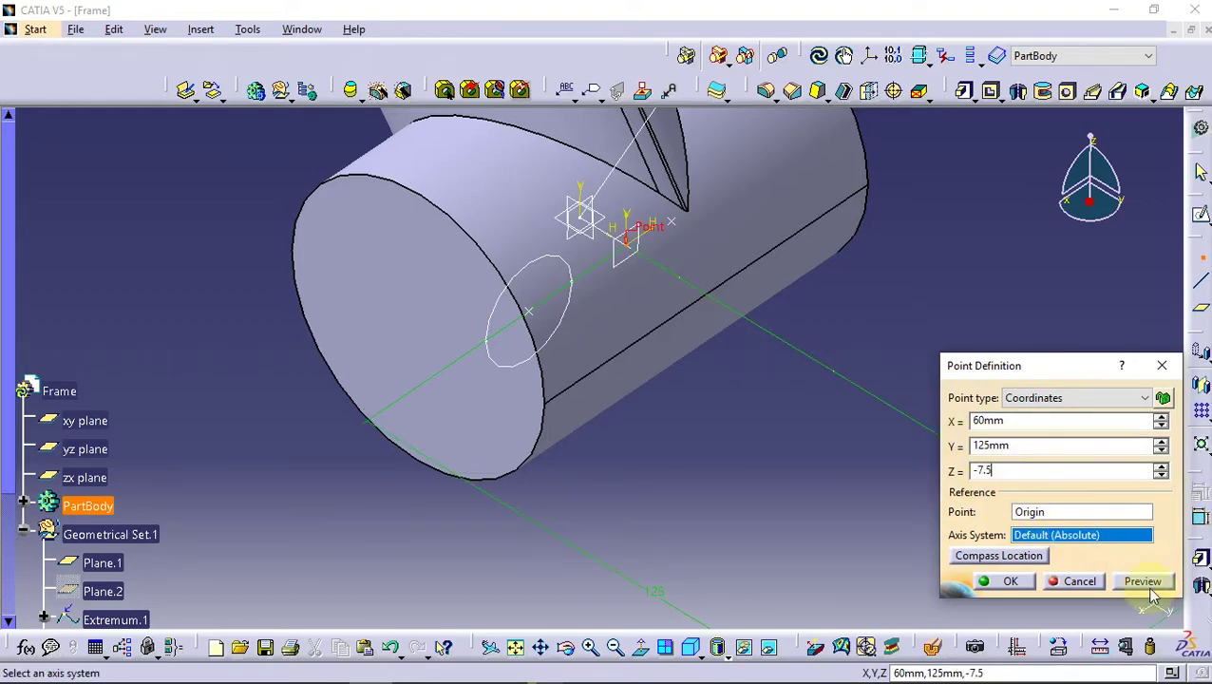
left_click(1143, 582)
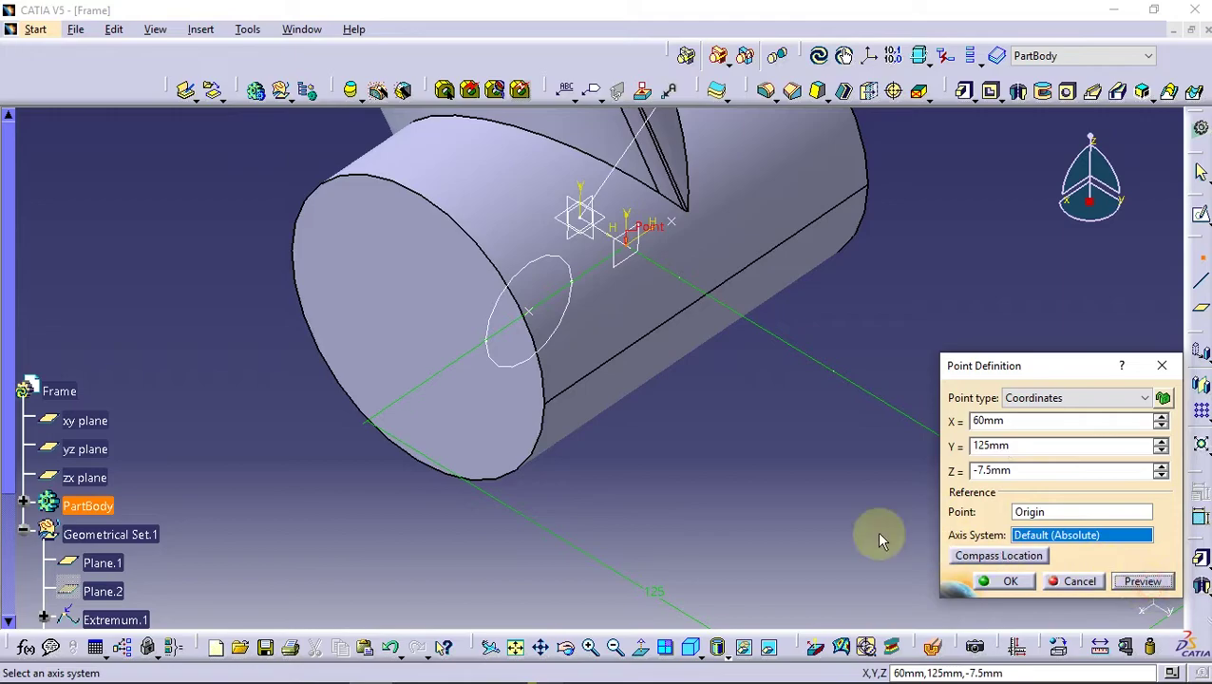
mouse_move(880, 533)
middle_mouse_down()
mouse_move(731, 443)
mouse_move(761, 518)
middle_mouse_up()
mouse_move(775, 464)
middle_mouse_down()
mouse_move(744, 495)
mouse_move(768, 498)
middle_mouse_up()
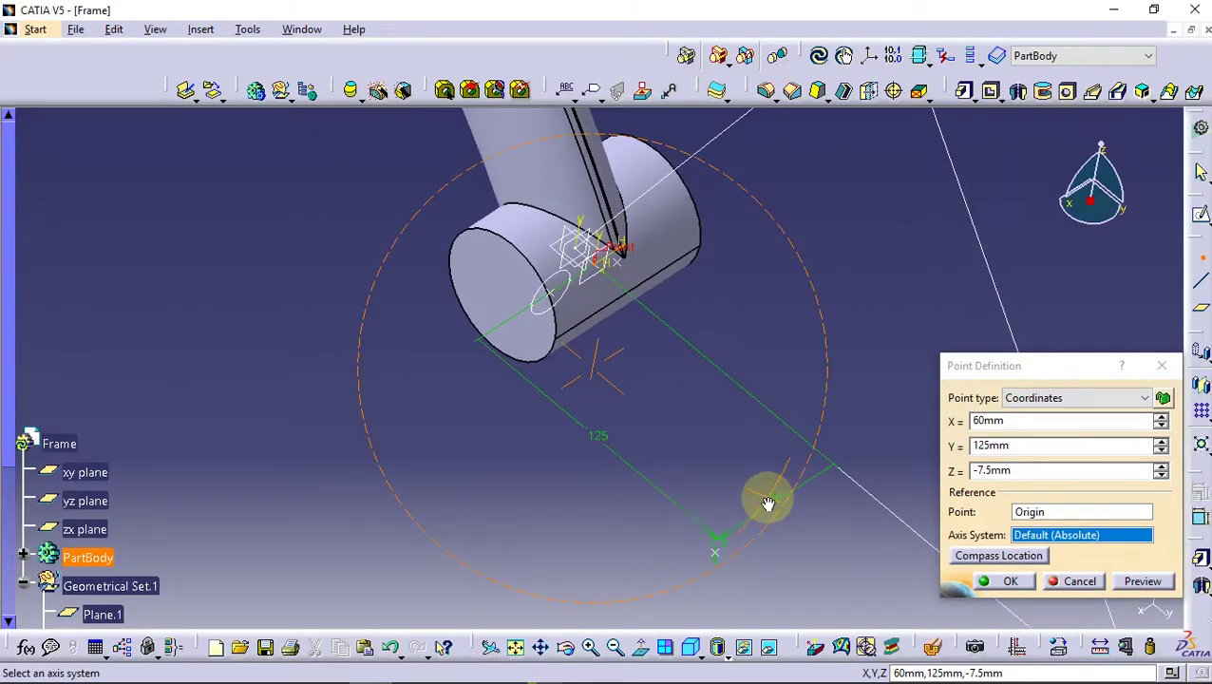
left_click(1005, 581)
mouse_move(665, 431)
middle_mouse_down()
mouse_move(655, 471)
mouse_move(517, 451)
mouse_move(513, 466)
mouse_move(679, 447)
mouse_move(701, 428)
mouse_move(647, 397)
mouse_move(665, 438)
mouse_move(816, 352)
middle_mouse_up()
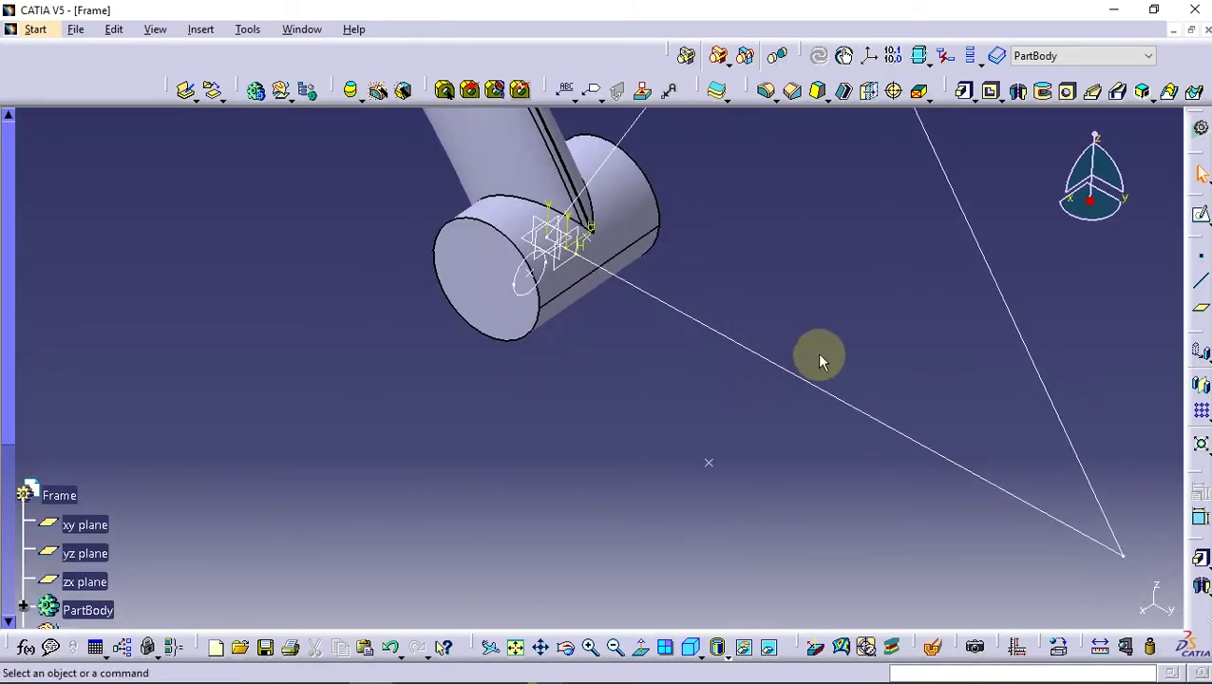
- Create an 85 mm point-direction line from Point.1 along the Y direction
left_click(1201, 282)
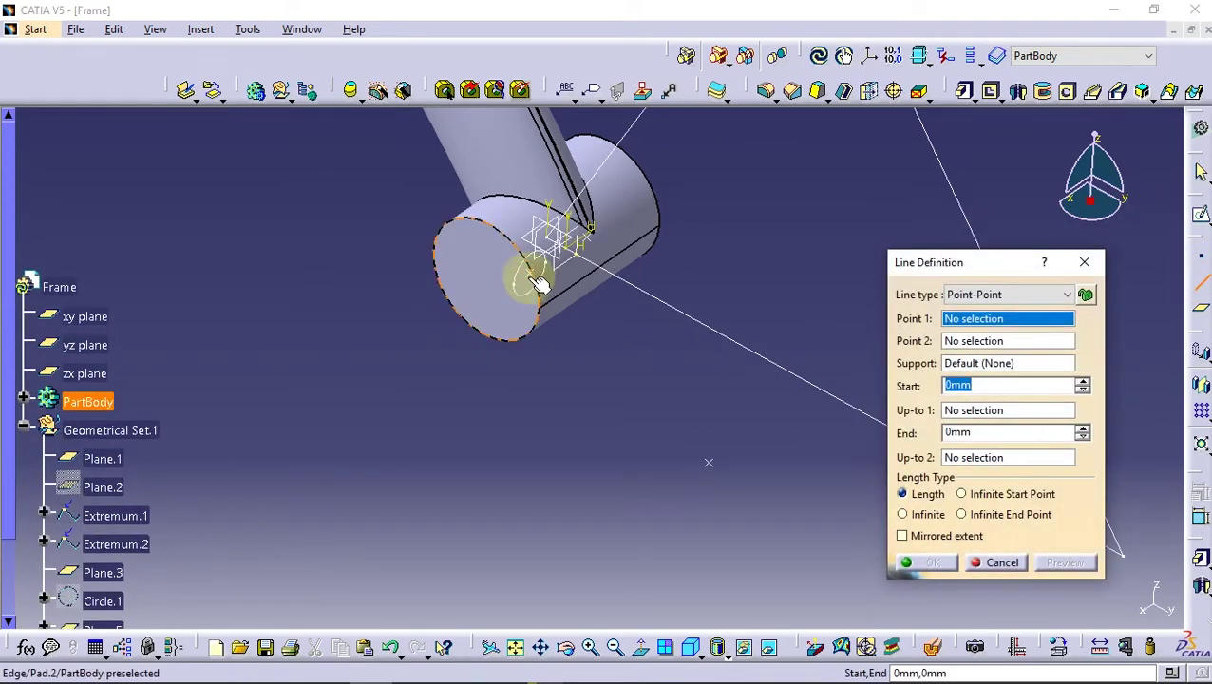
left_click(538, 263)
left_click(993, 294)
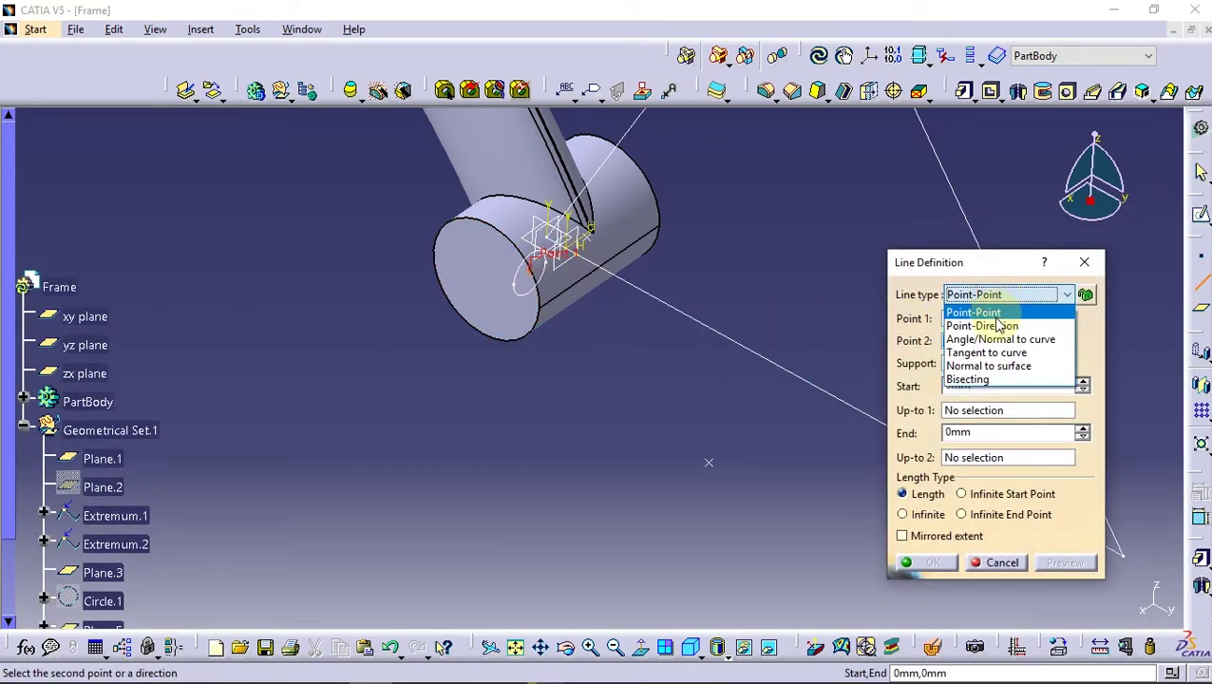
left_click(991, 319)
right_click(993, 344)
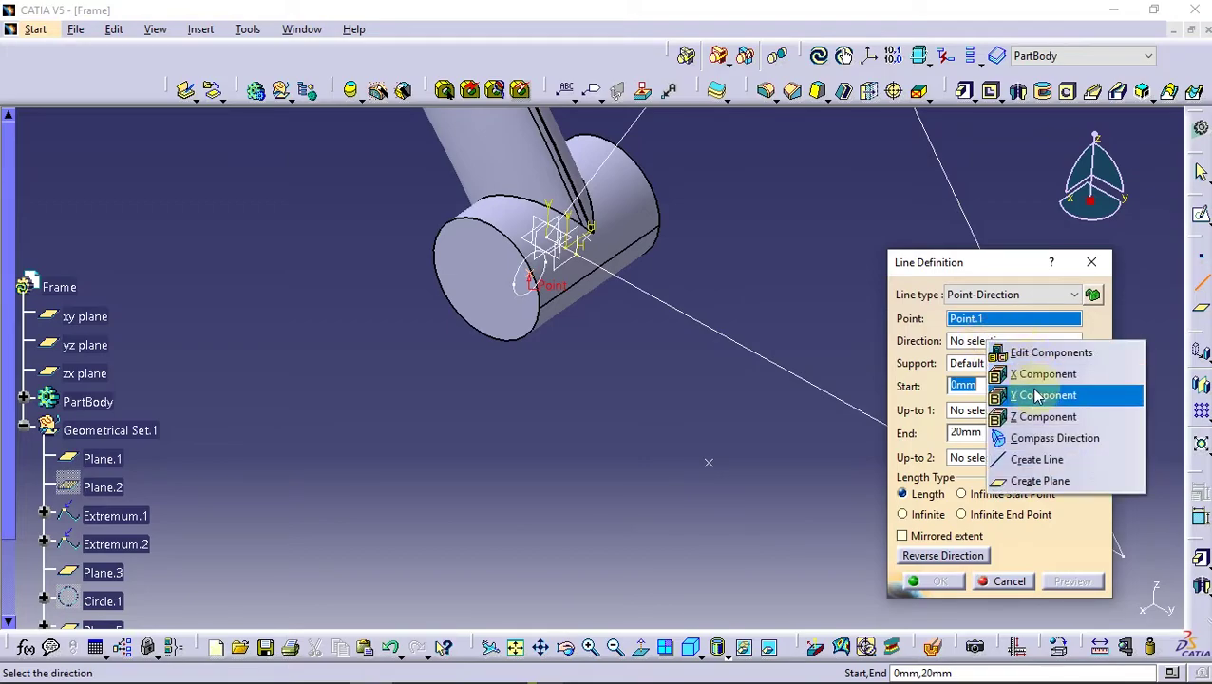
left_click(1038, 395)
type("85")
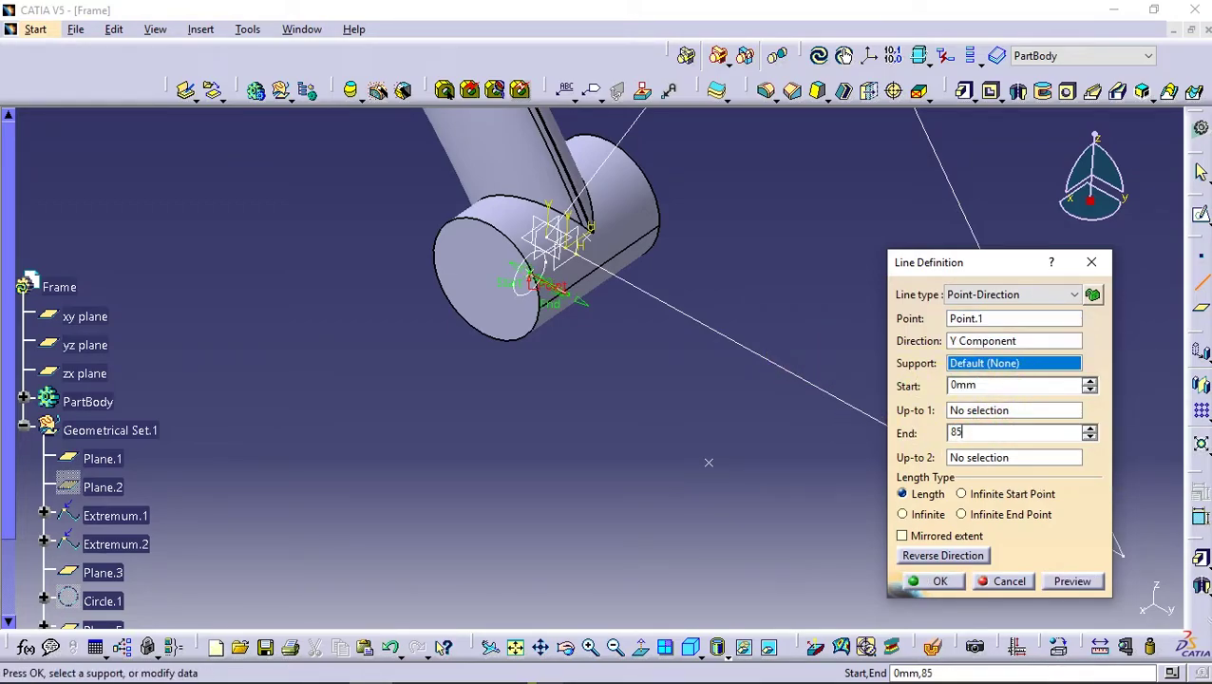
left_click(939, 582)
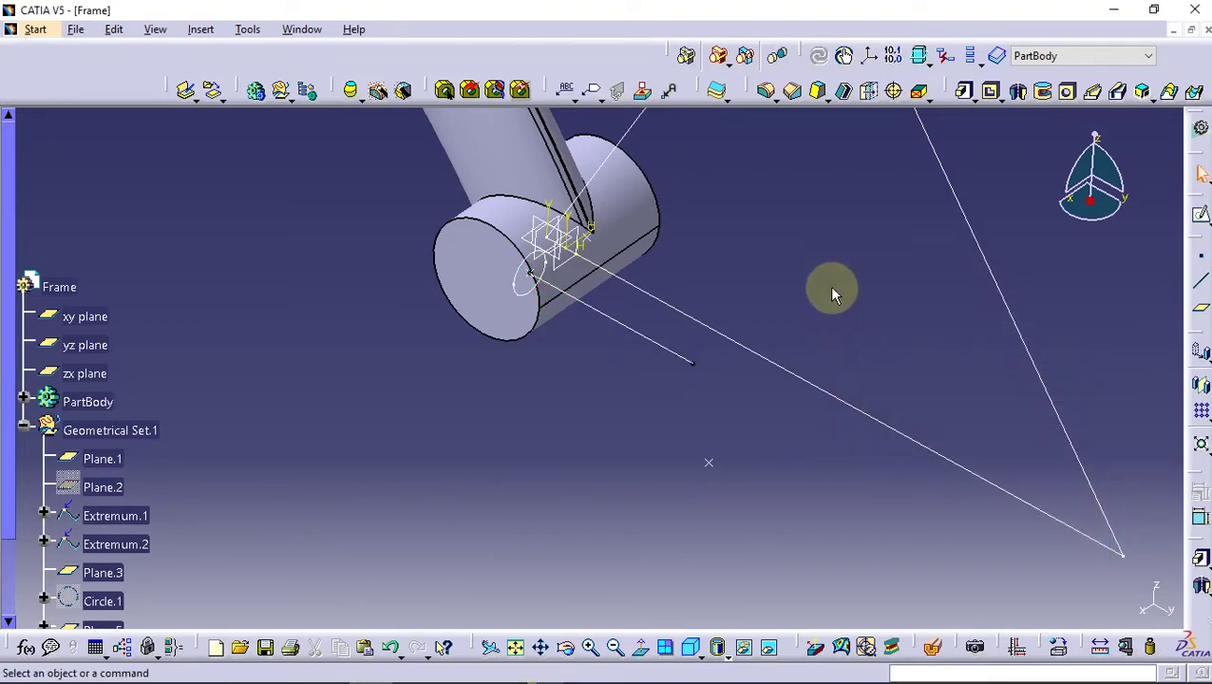
- Create a 207.45 mm line from Point.2 along the Y direction
left_click(1201, 280)
middle_click_drag(776, 508, 696, 399)
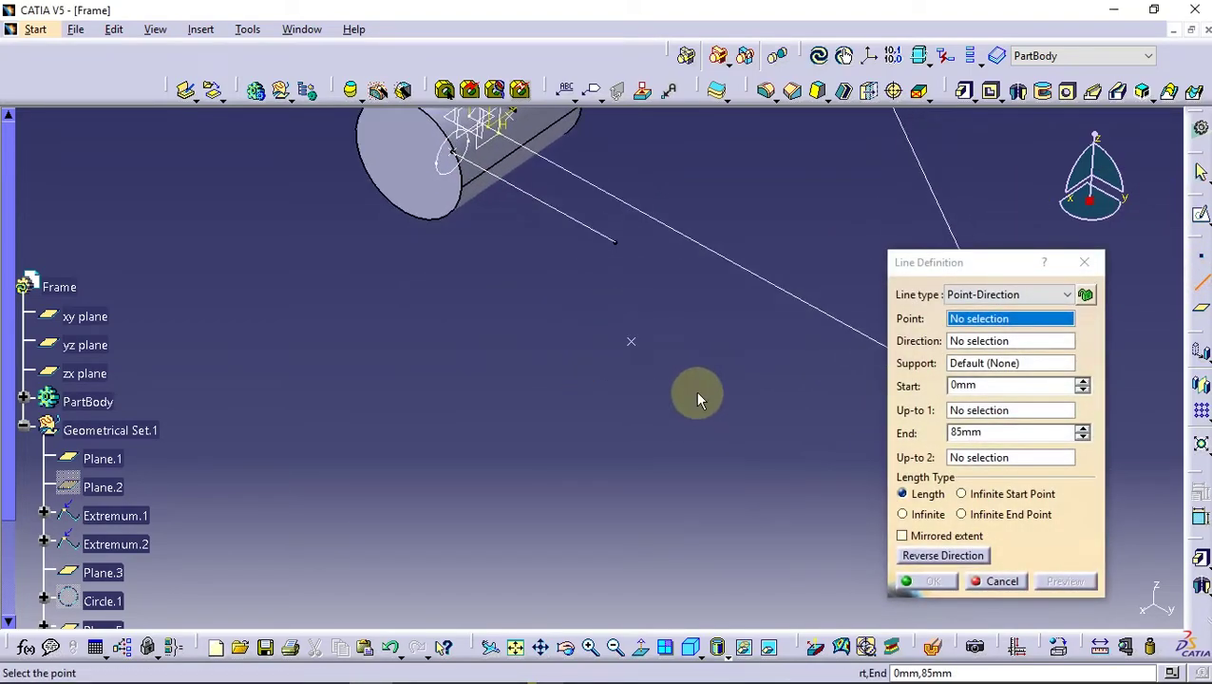
left_click(631, 340)
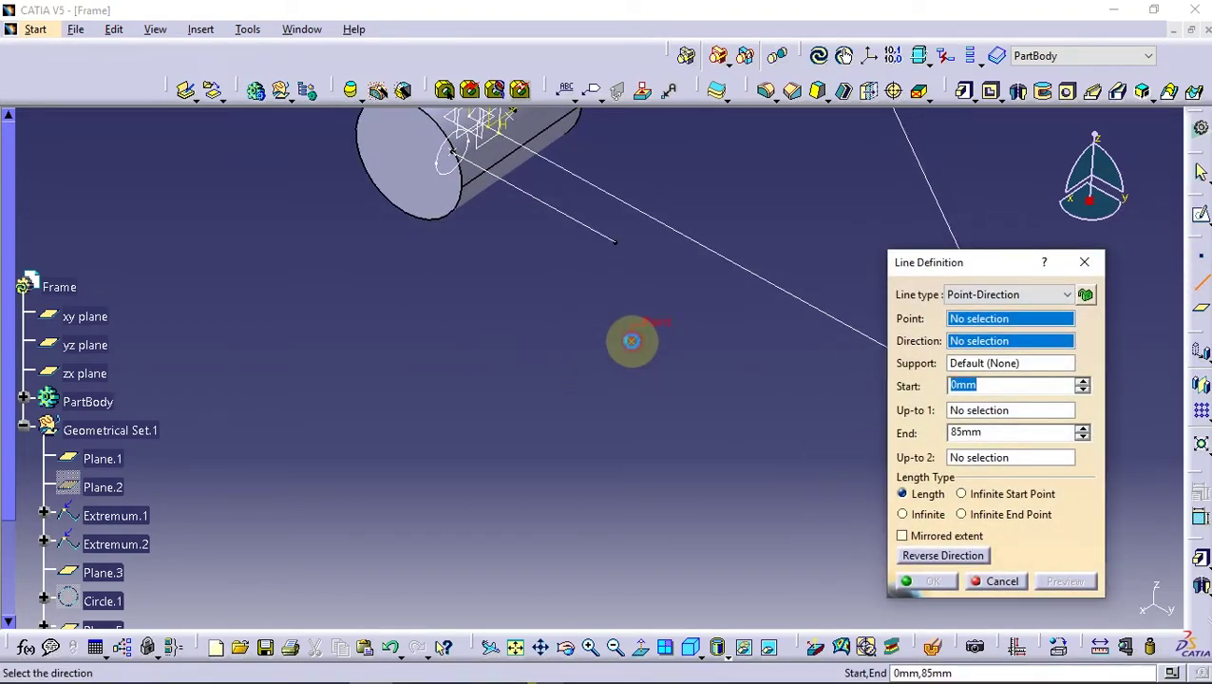
right_click(1000, 341)
left_click(1041, 394)
type("207.45")
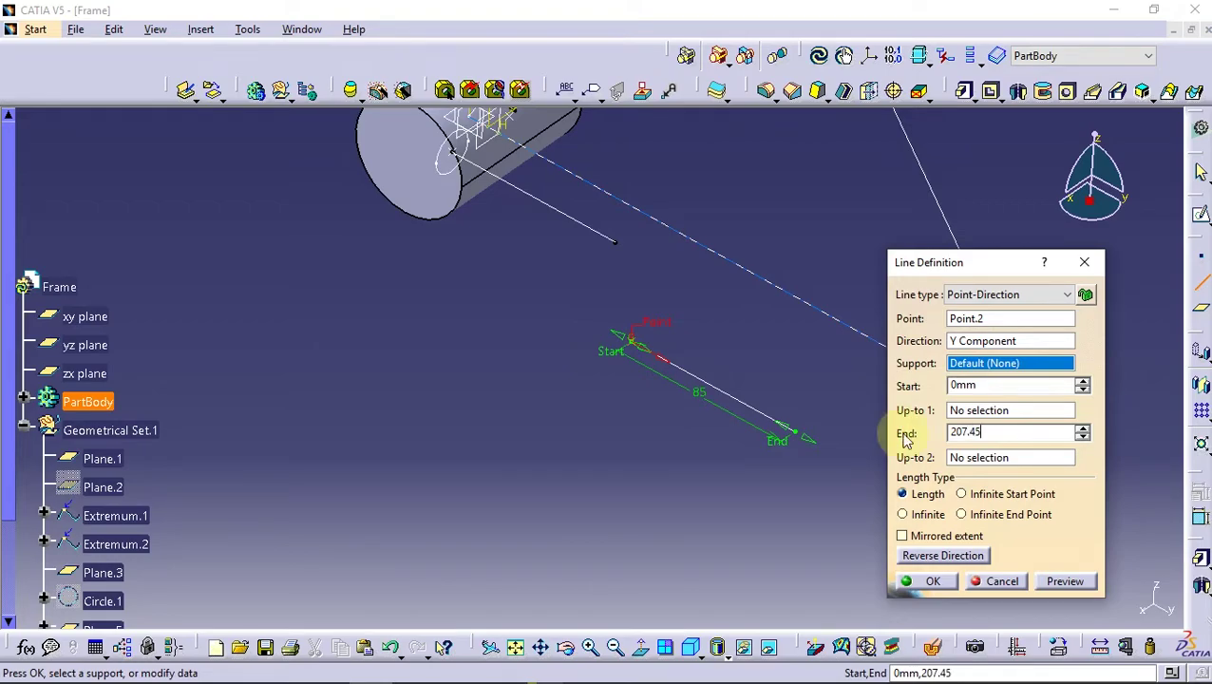
left_click(946, 586)
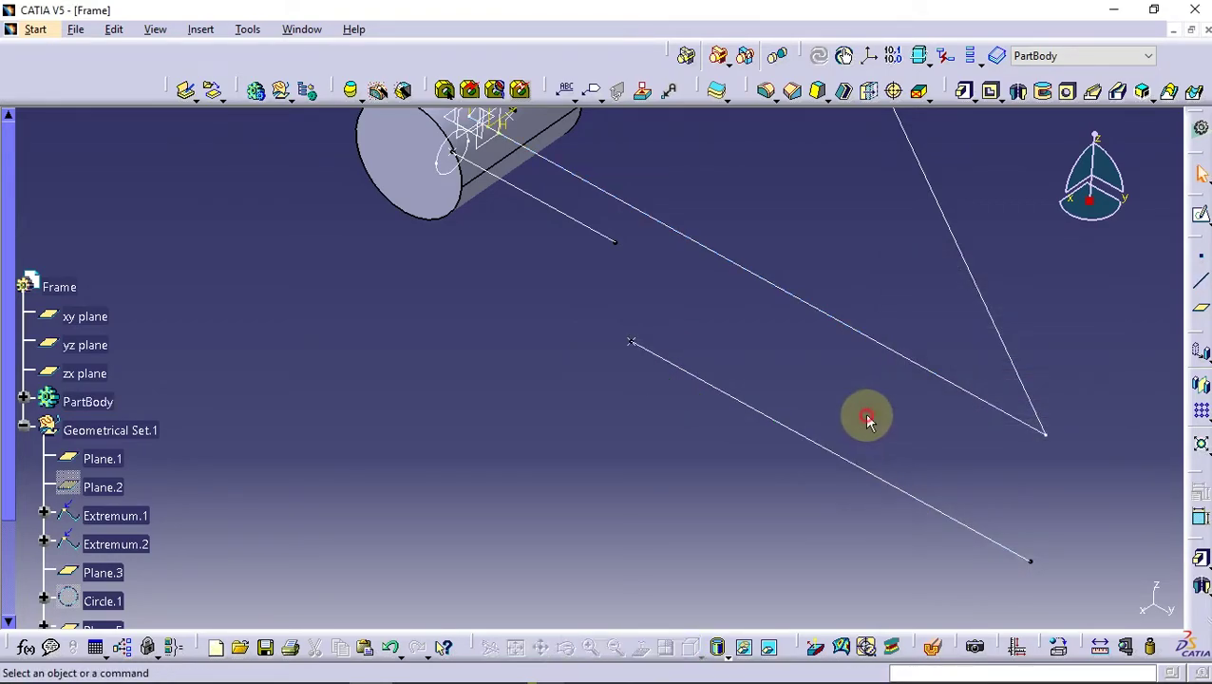
middle_click_drag(799, 402, 801, 398)
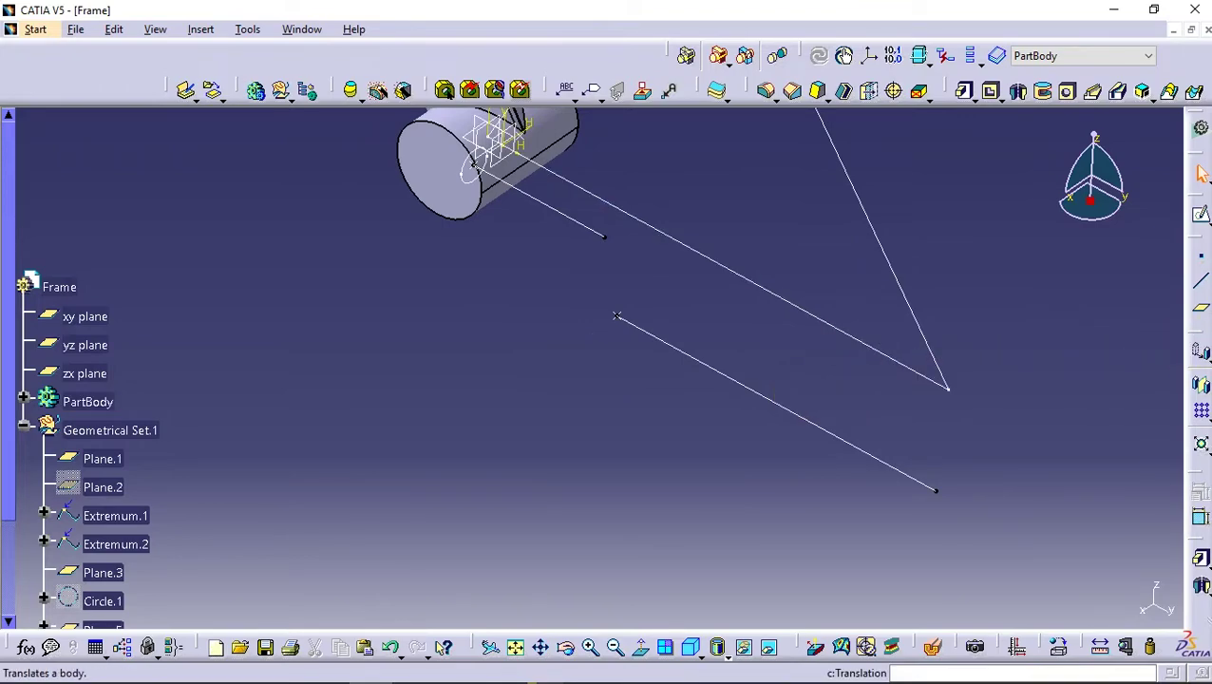
- Create a plane parallel to the yz plane through the second line's end point
left_click(1202, 314)
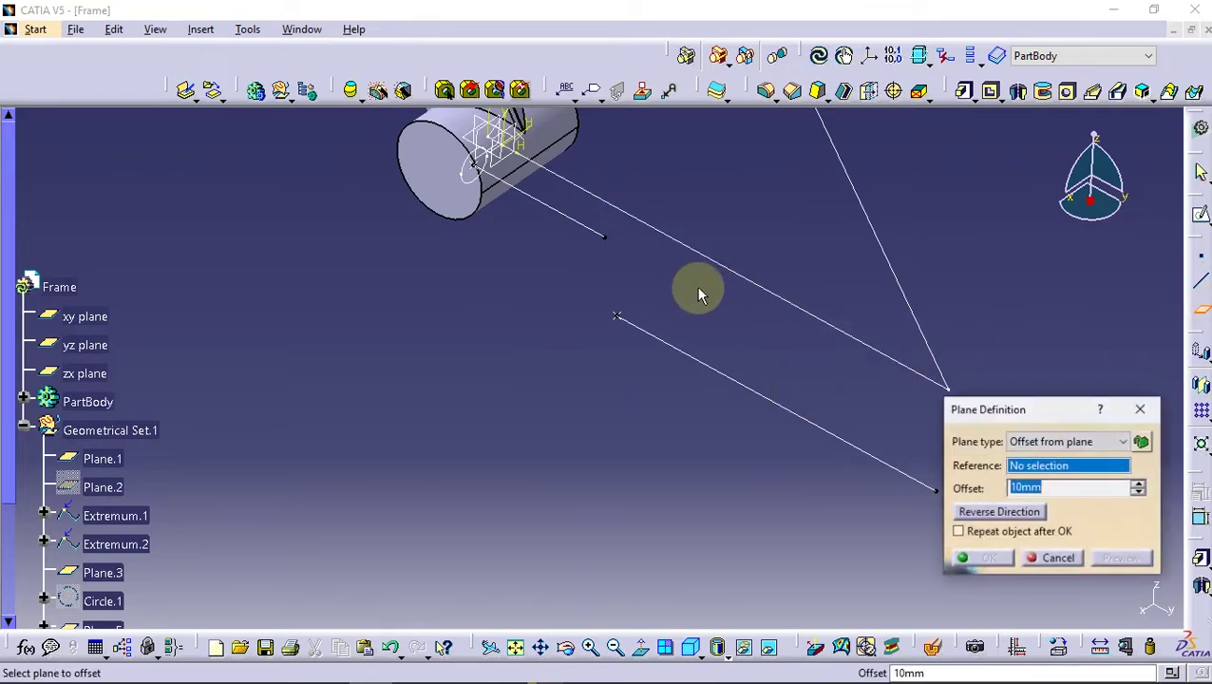
right_click(1039, 467)
left_click(1055, 171)
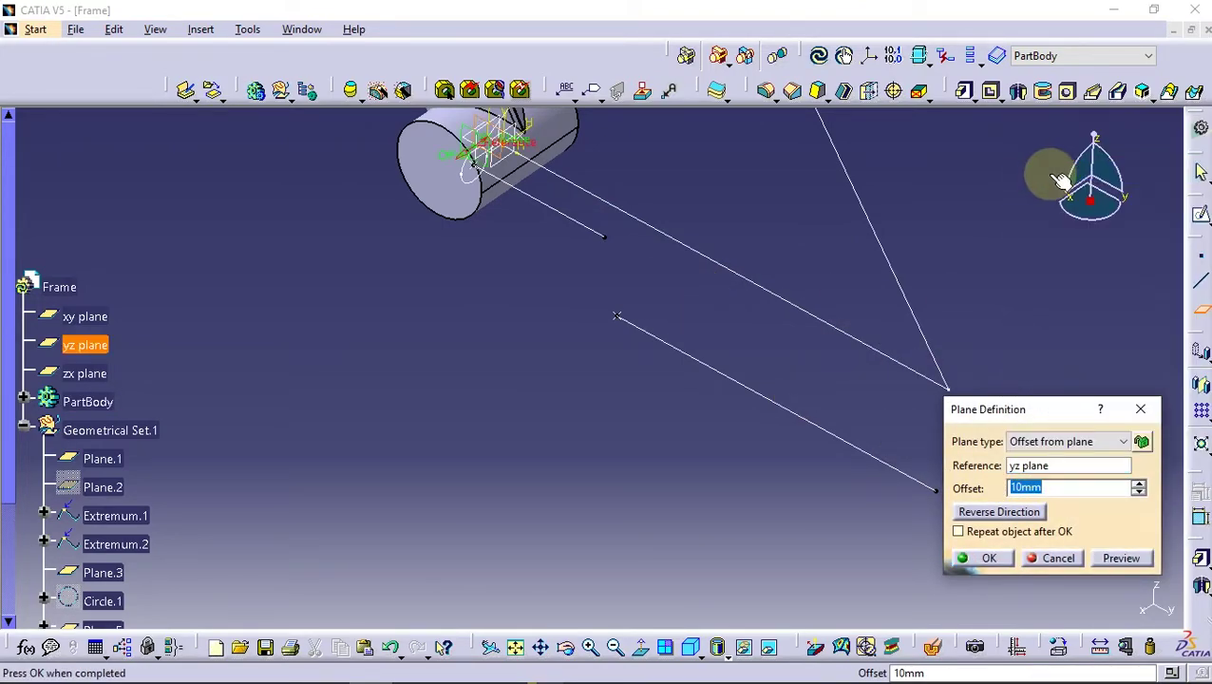
left_click(936, 488)
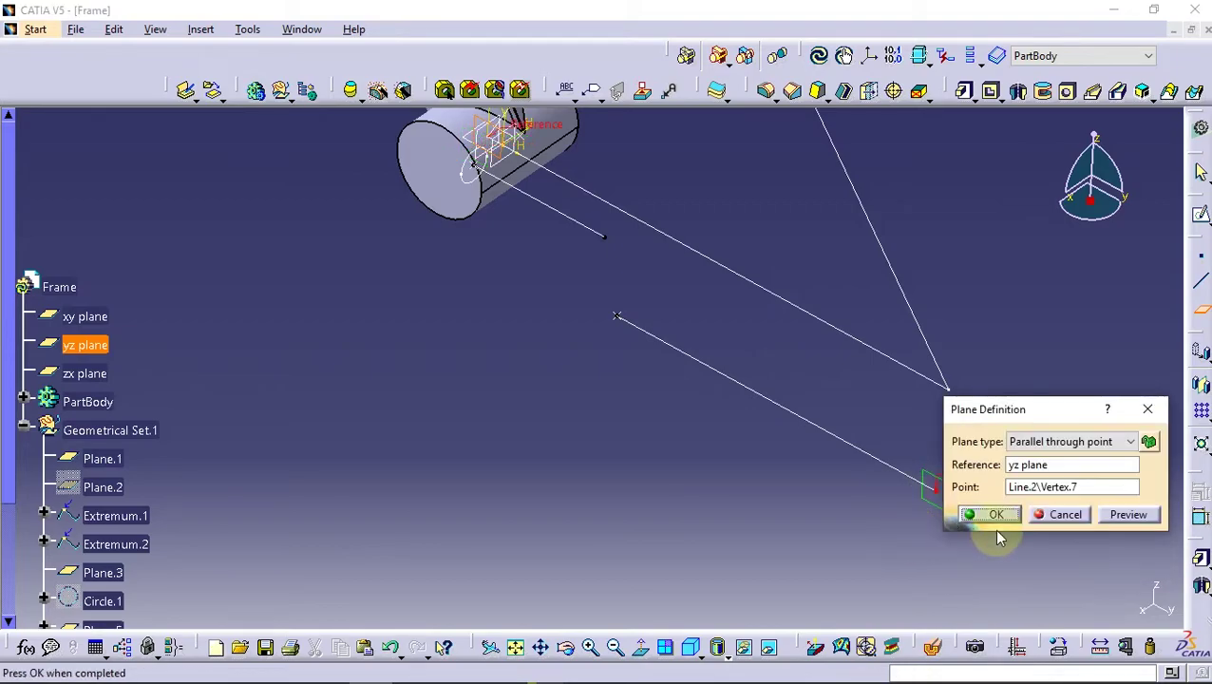
left_click(996, 516)
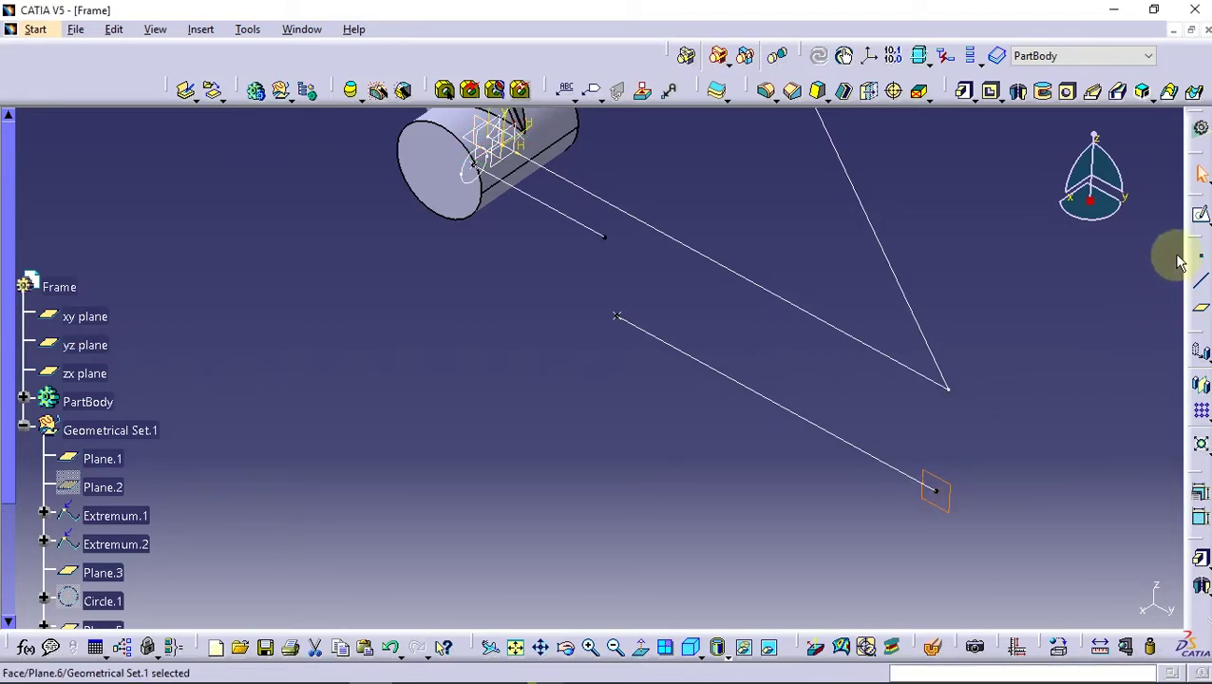
- On the new plane, sketch a line from the second line's end, dimensioned to 230 mm
left_click(1200, 220)
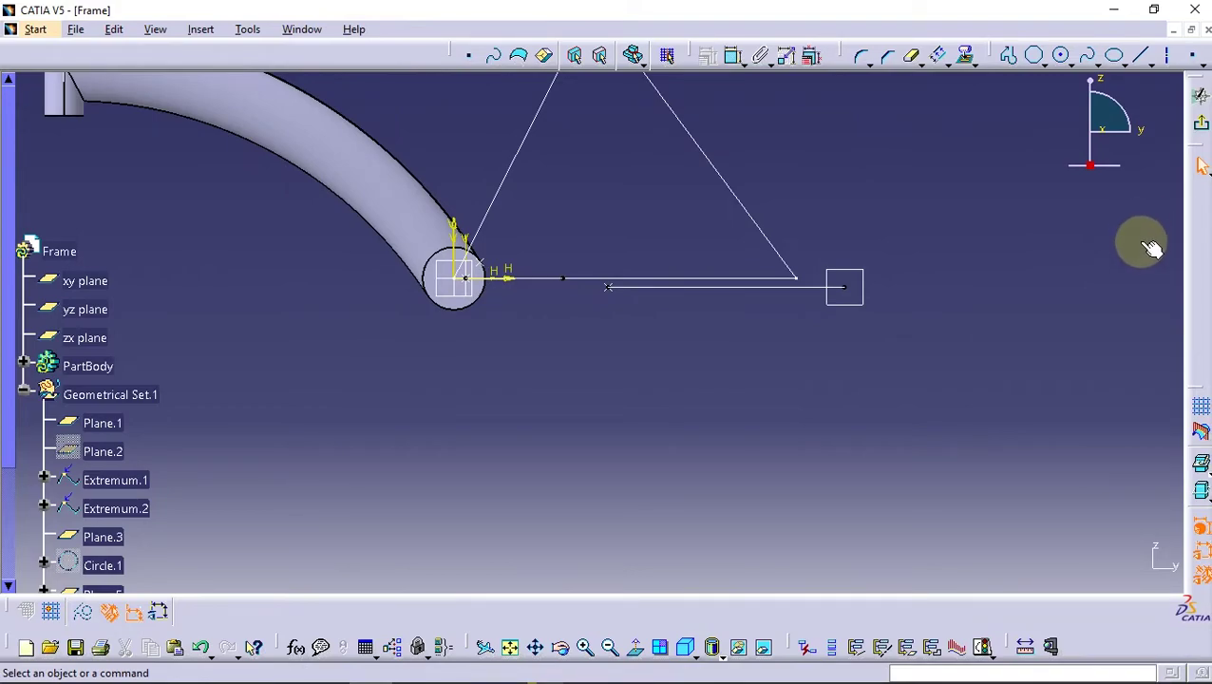
left_click(1141, 54)
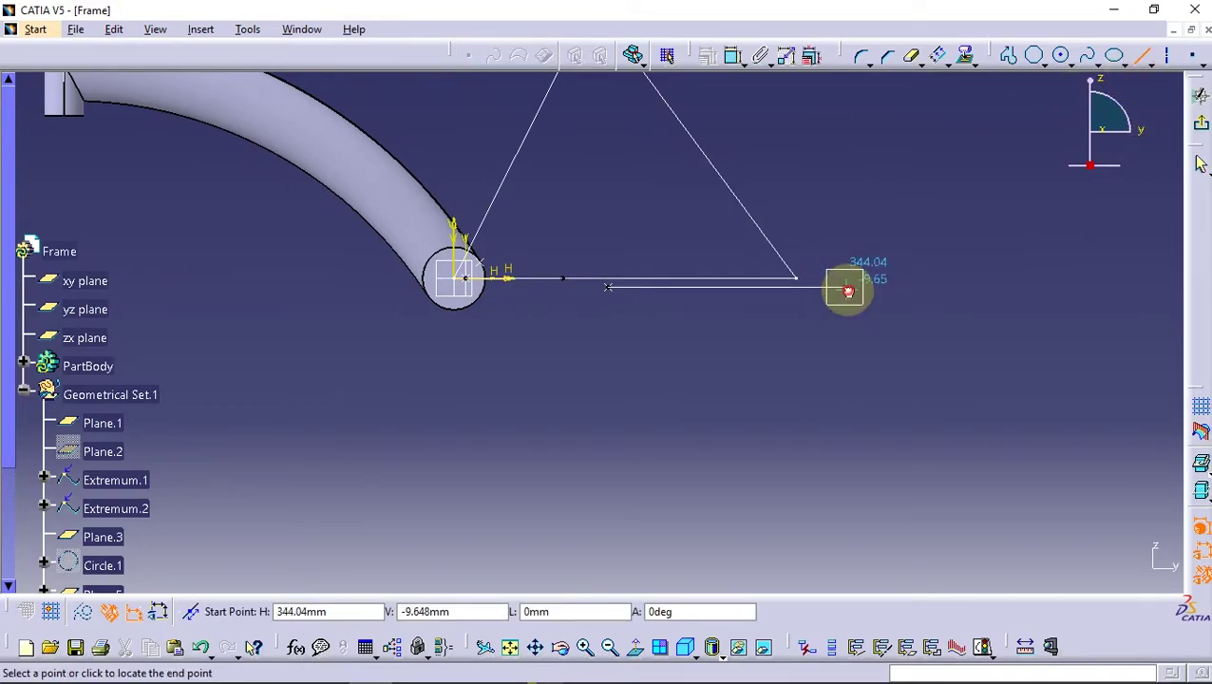
left_click(848, 290)
left_click(703, 96)
left_click(733, 55)
left_click(775, 190)
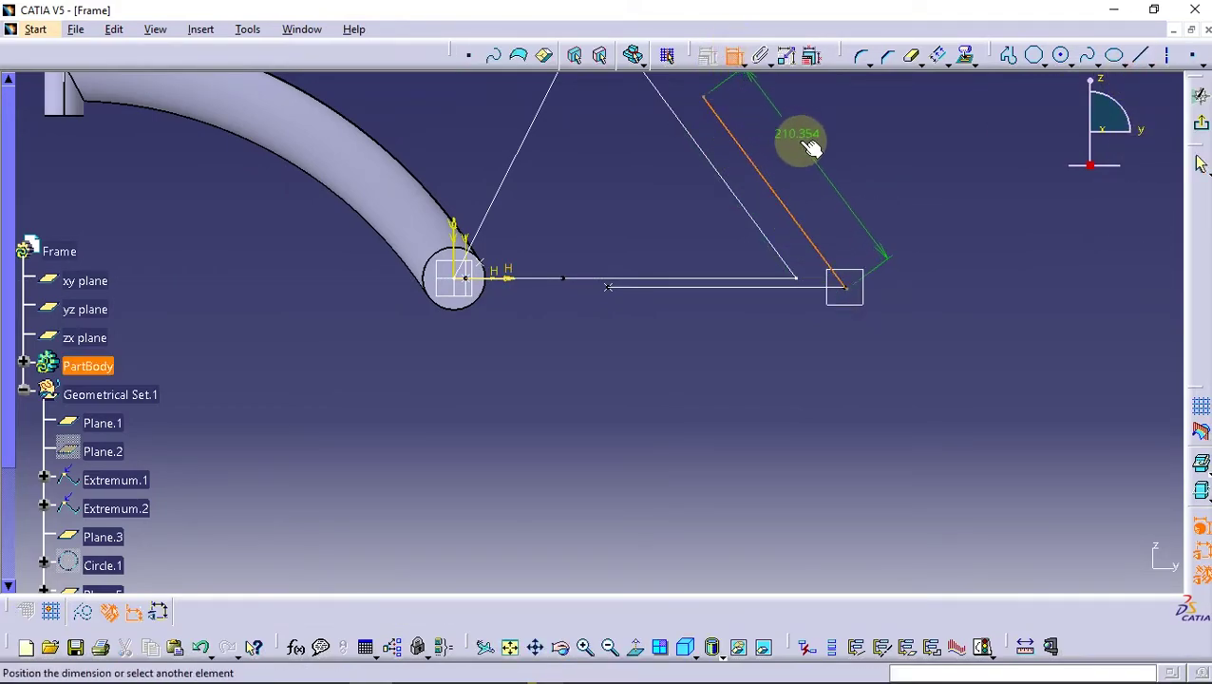
left_click(810, 146)
double_click(814, 154)
type("230")
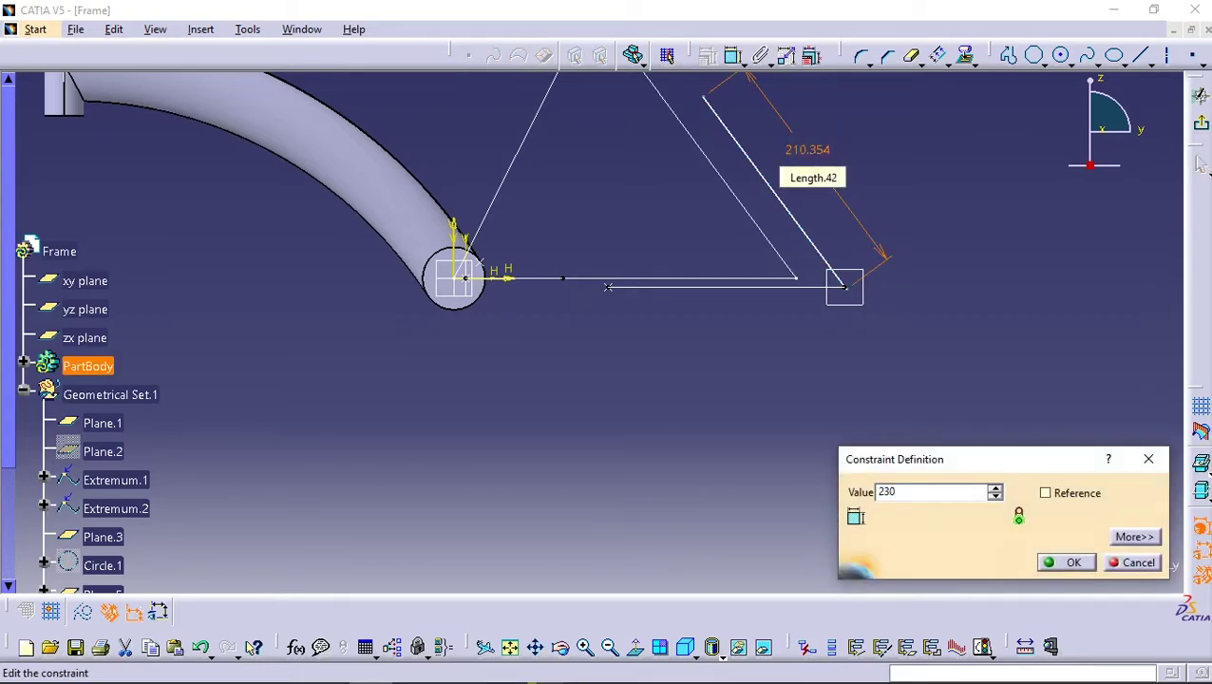
key("Return")
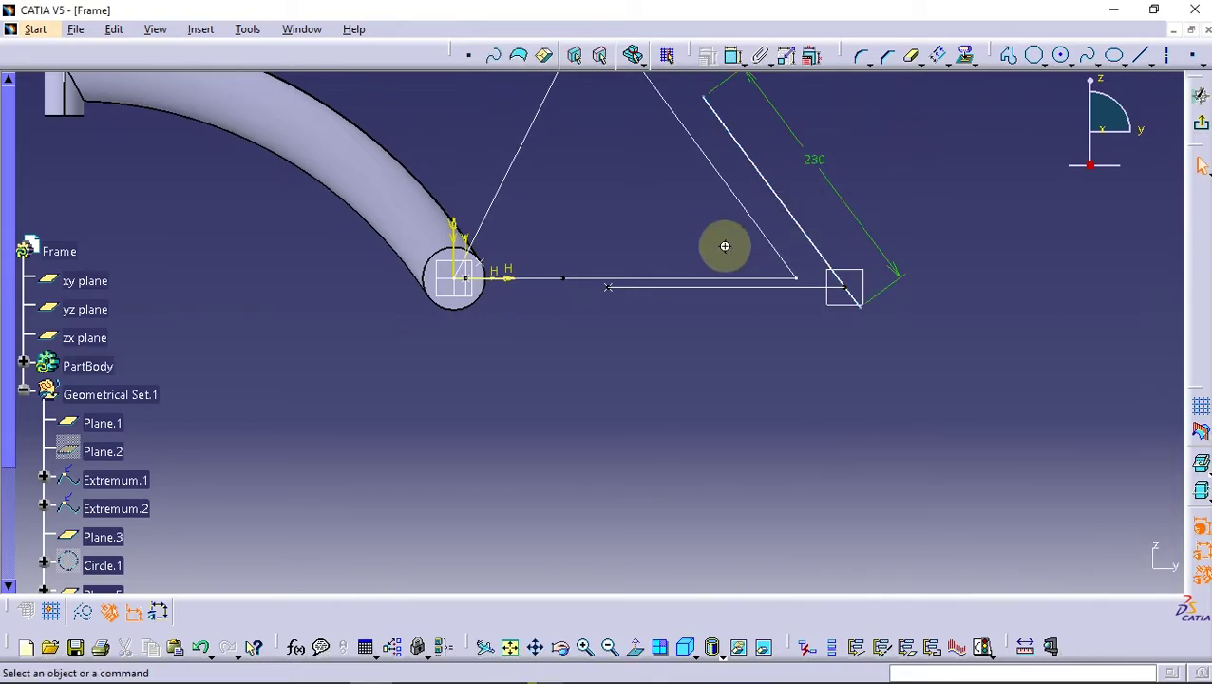
- Make the 230 mm line's free end coincide with the point and the line parallel to the triangle's slanted edge
middle_click_drag(725, 246, 836, 459)
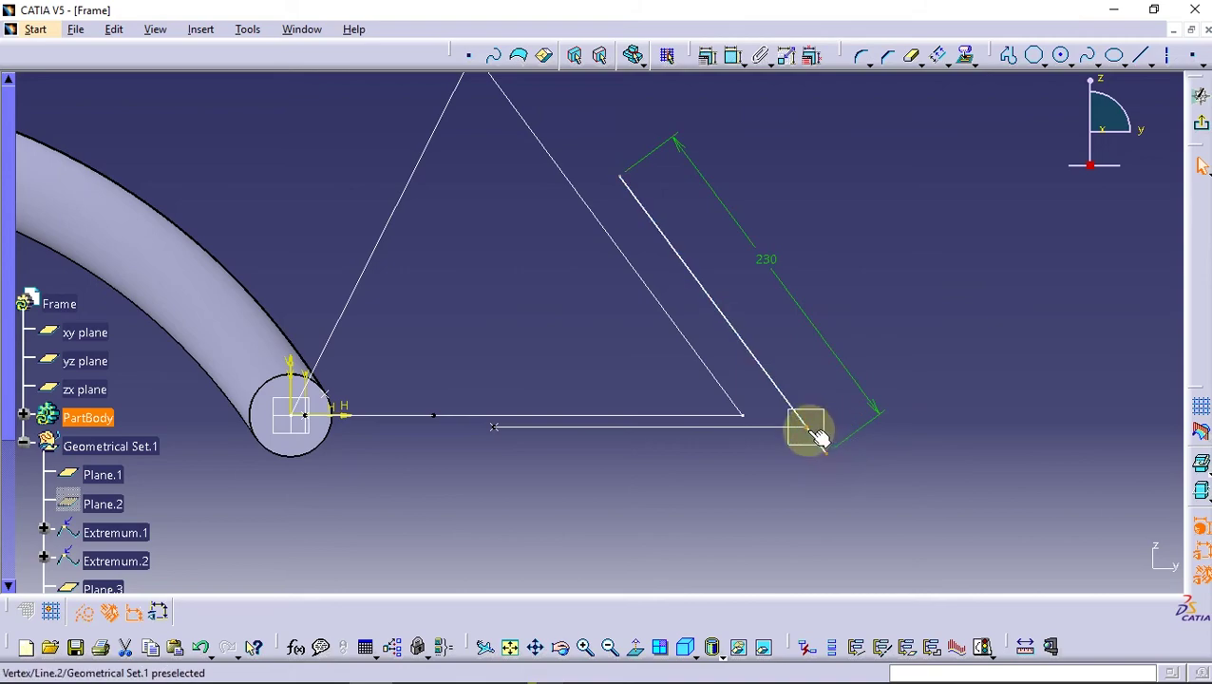
left_click(806, 427)
left_click(708, 54)
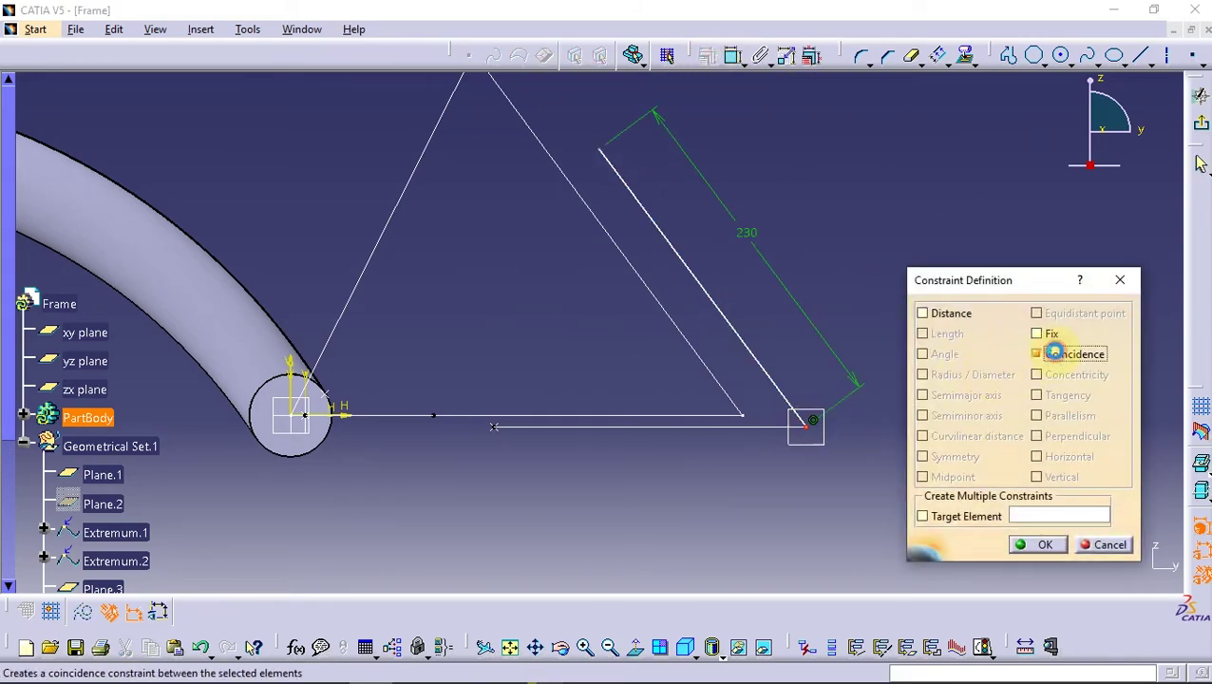
left_click(1045, 543)
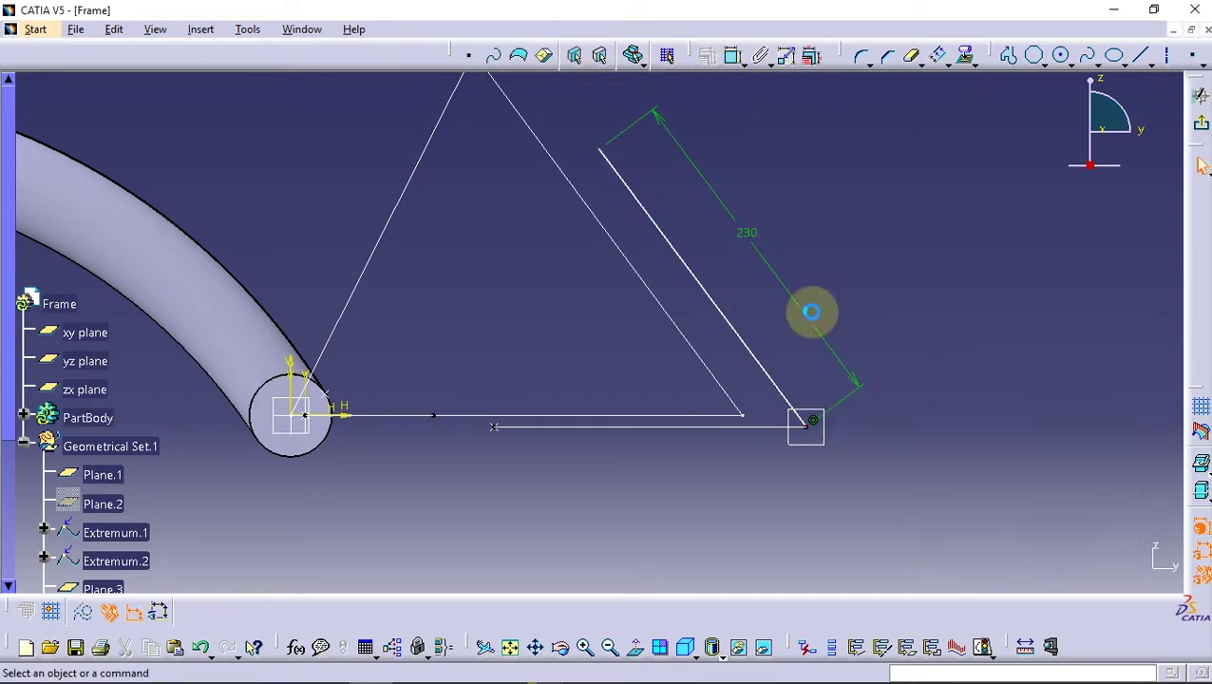
left_click(722, 304)
left_click(684, 334, "ctrl")
left_click(703, 54)
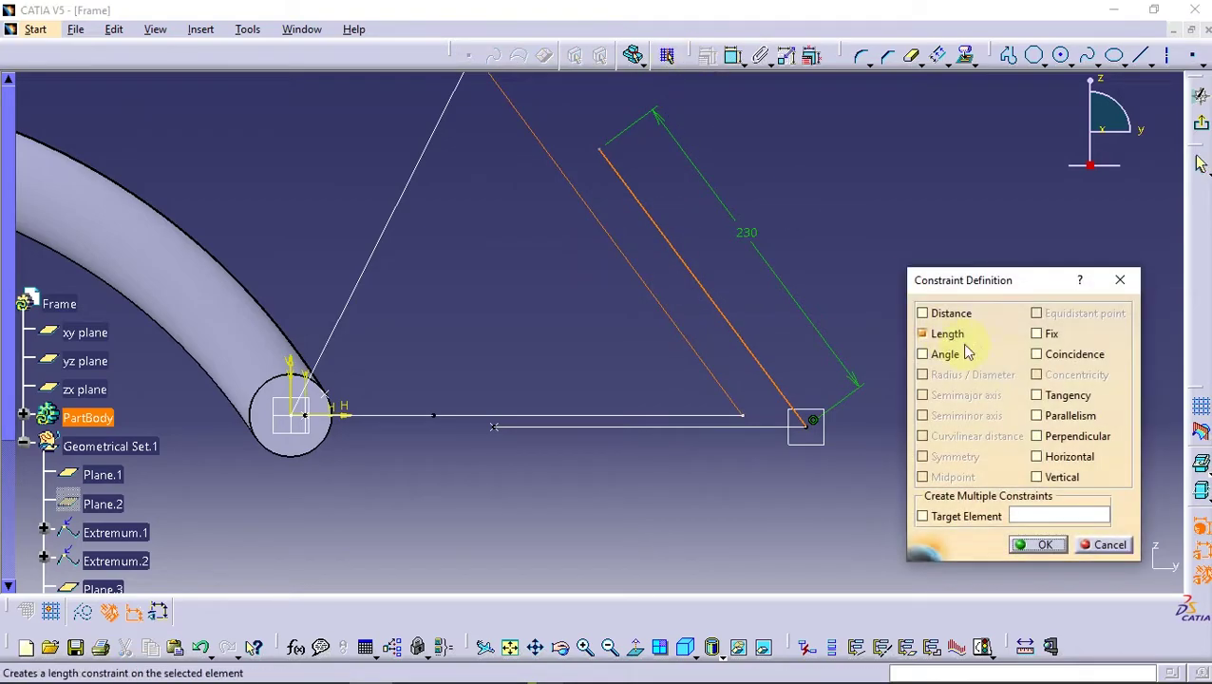
left_click(1045, 544)
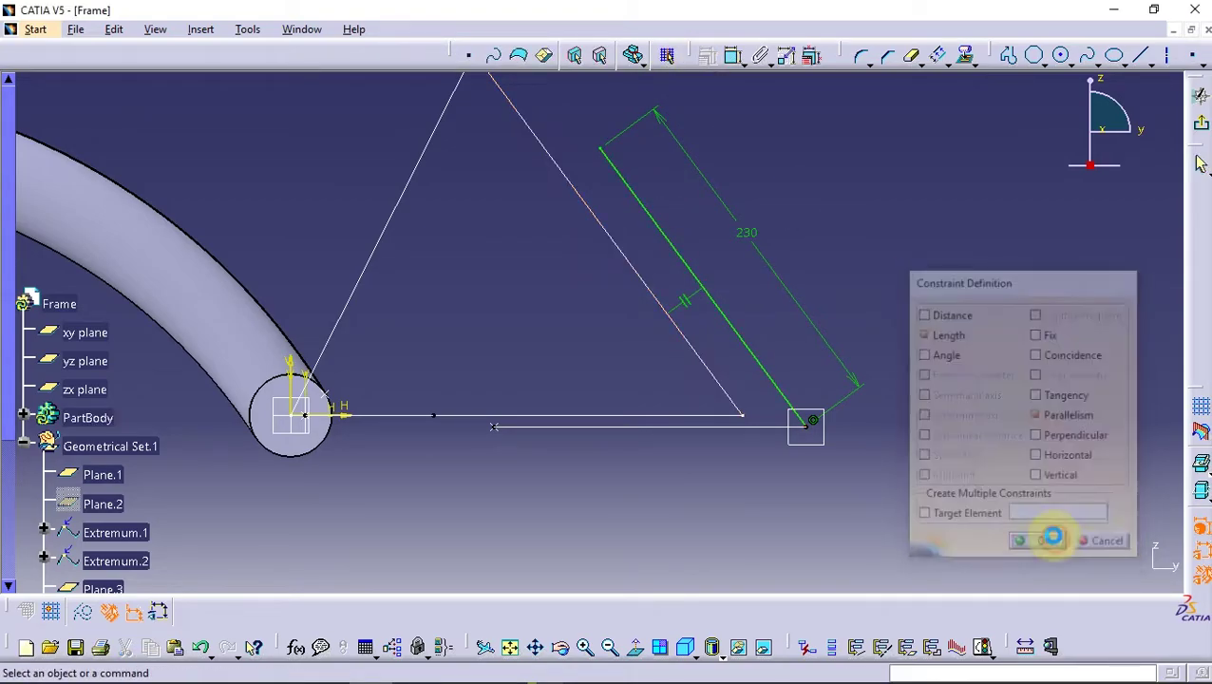
- Leave the sketch and create a 3D line from the line's end vertex to Point.2
left_click(1198, 122)
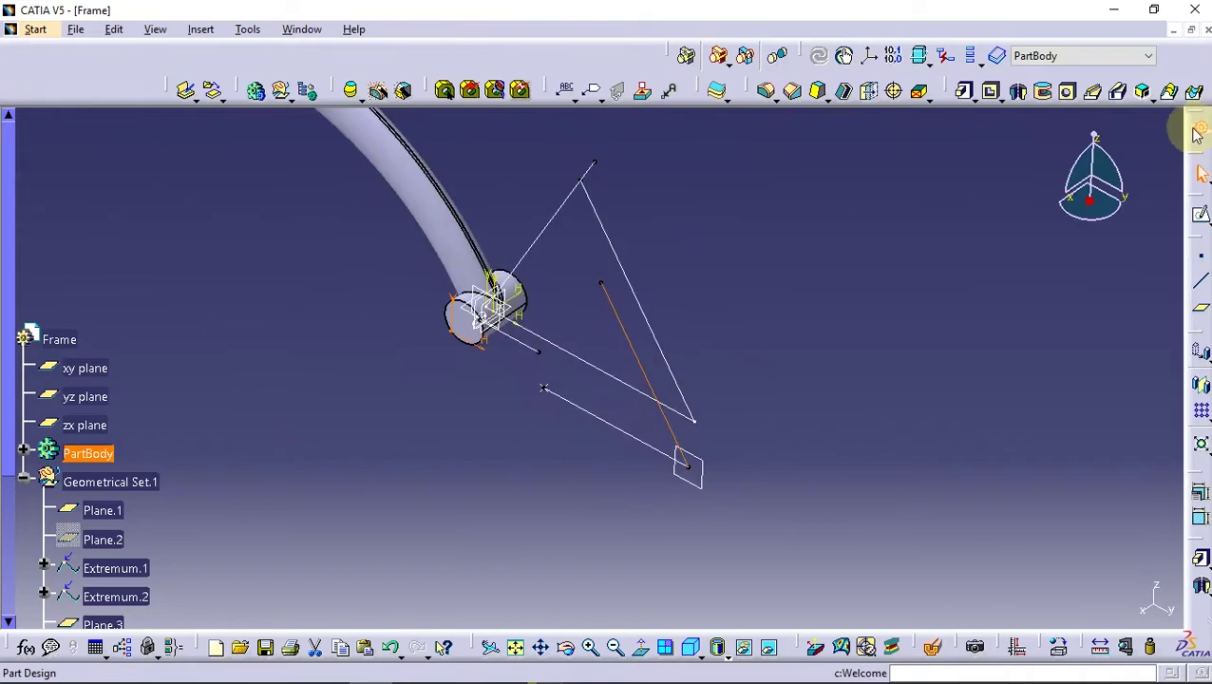
left_click(1200, 285)
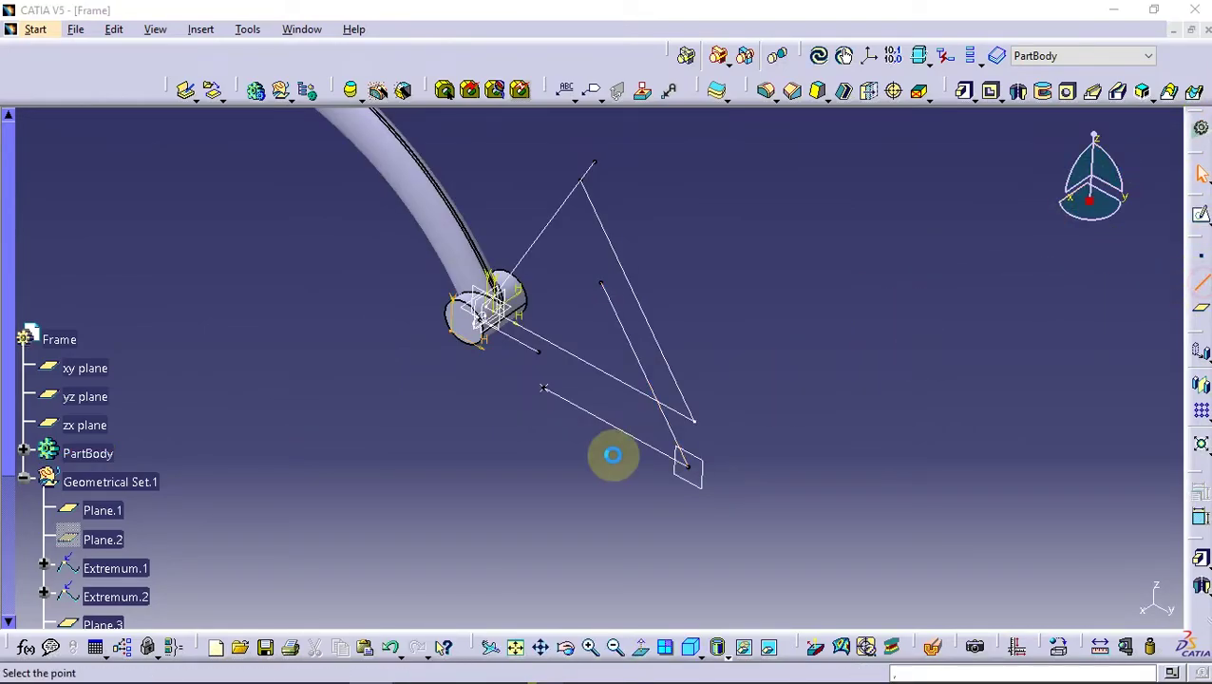
left_click(567, 326)
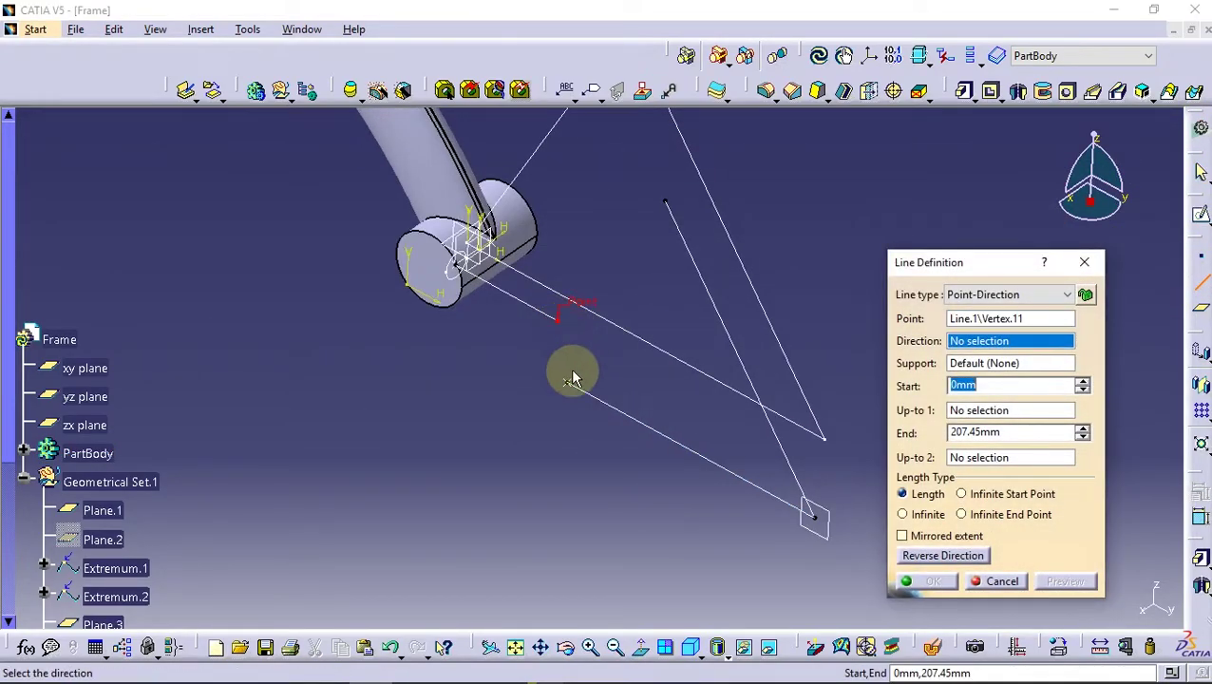
left_click(567, 378)
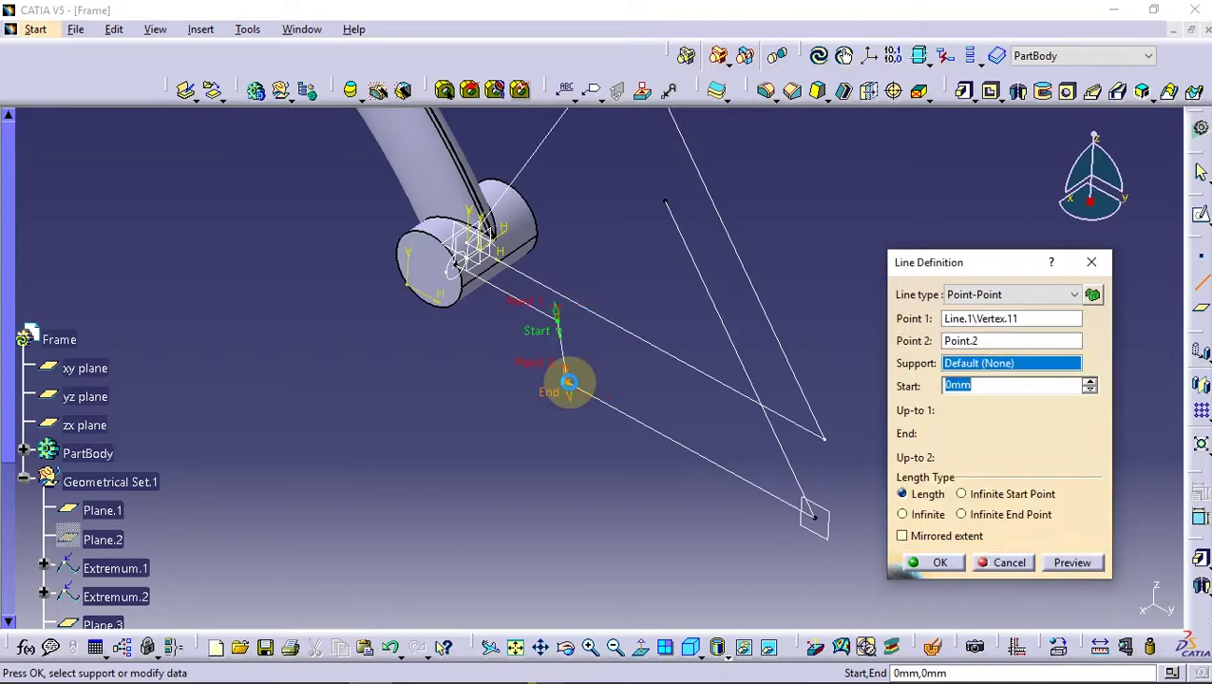
left_click(941, 563)
- Add a second 3D point-to-point line joining the two Sketch.8 vertices
left_click(1202, 285)
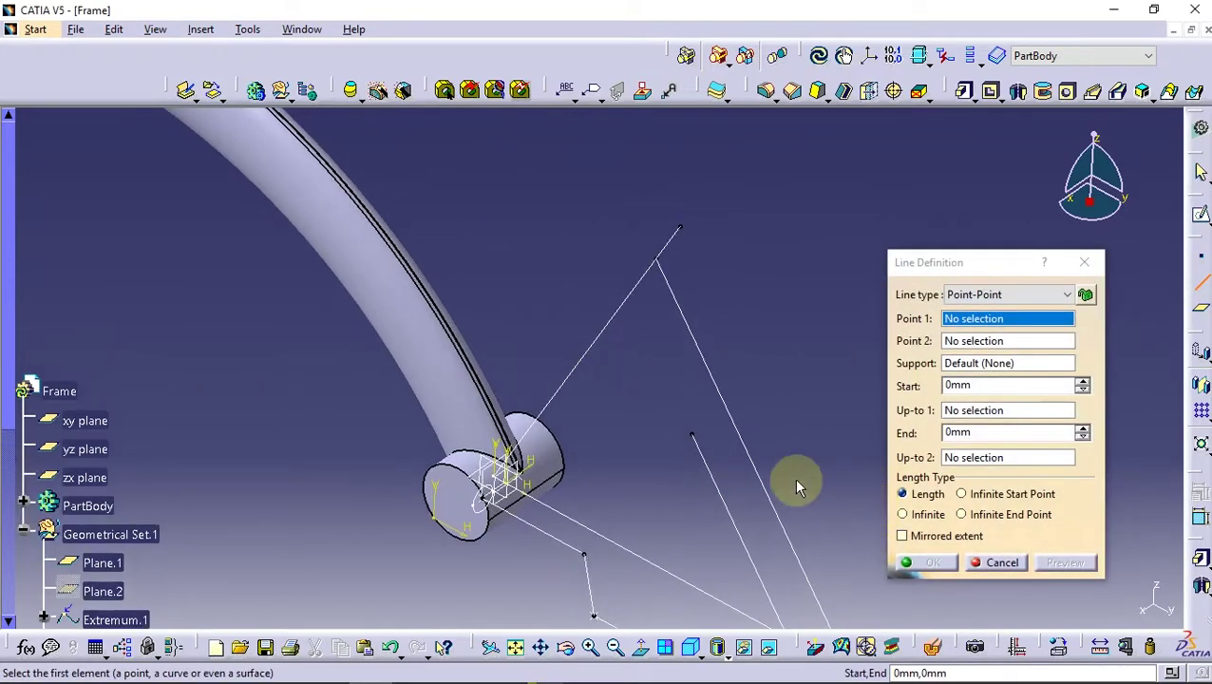
left_click(693, 433)
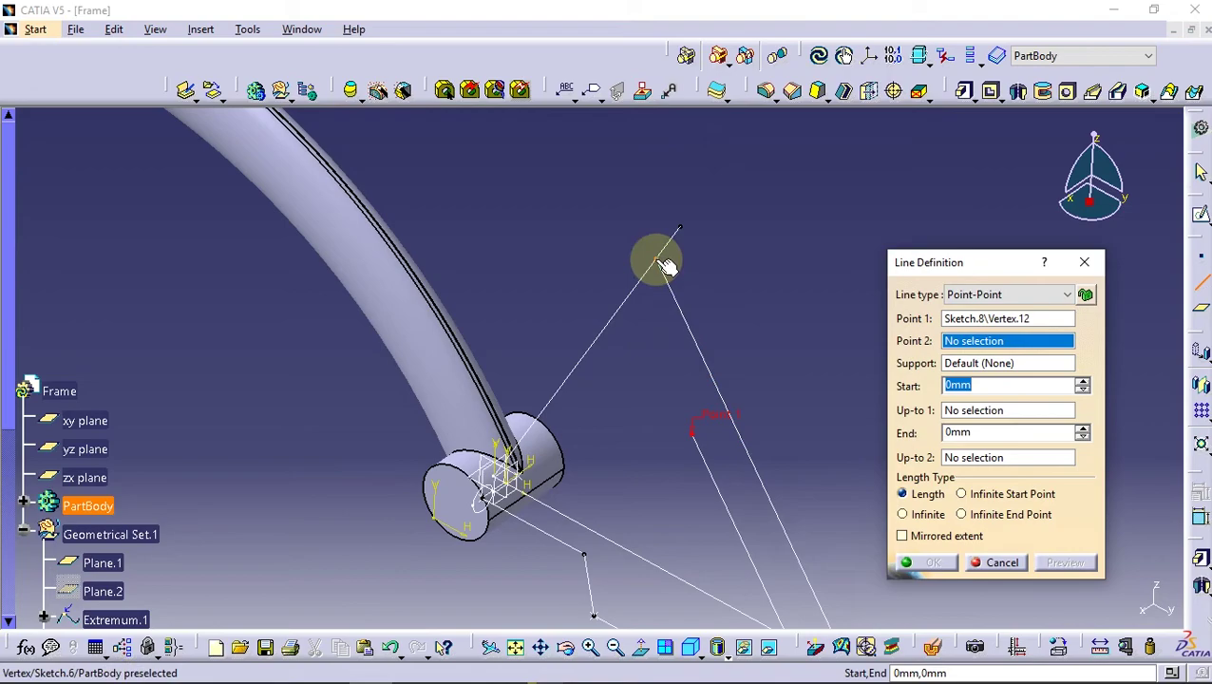
left_click(657, 266)
left_click(920, 566)
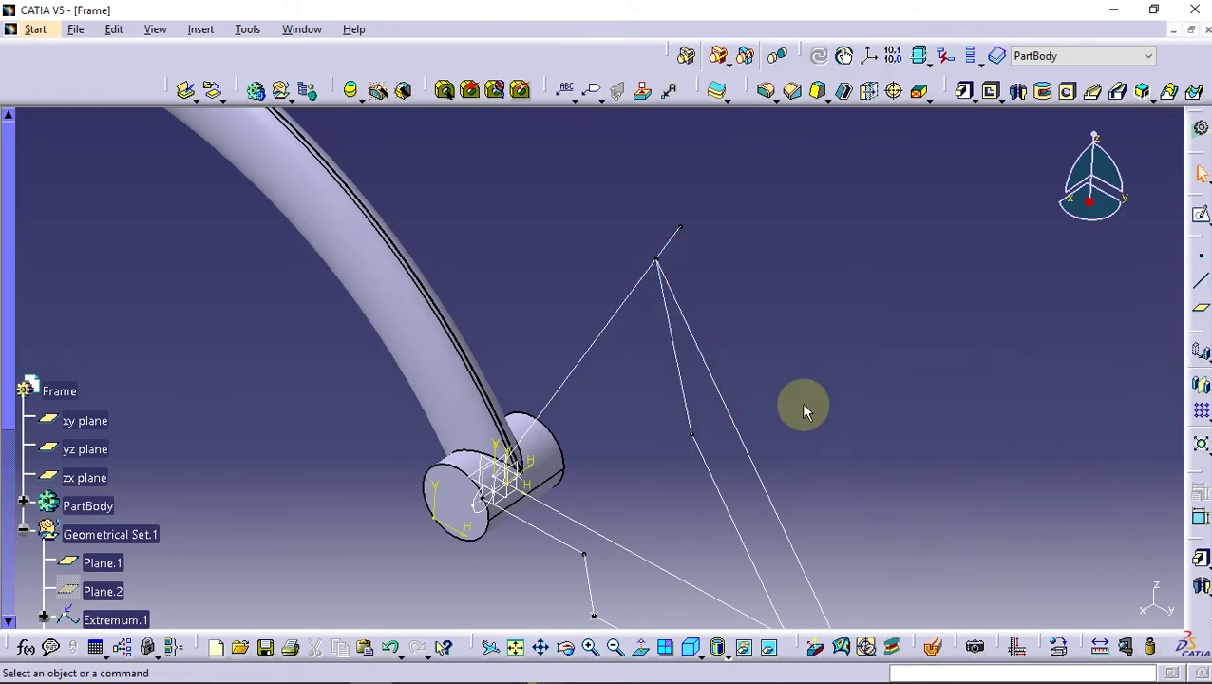
mouse_move(804, 391)
middle_mouse_down()
mouse_move(655, 352)
mouse_move(639, 419)
mouse_move(615, 426)
mouse_move(616, 414)
middle_mouse_up()
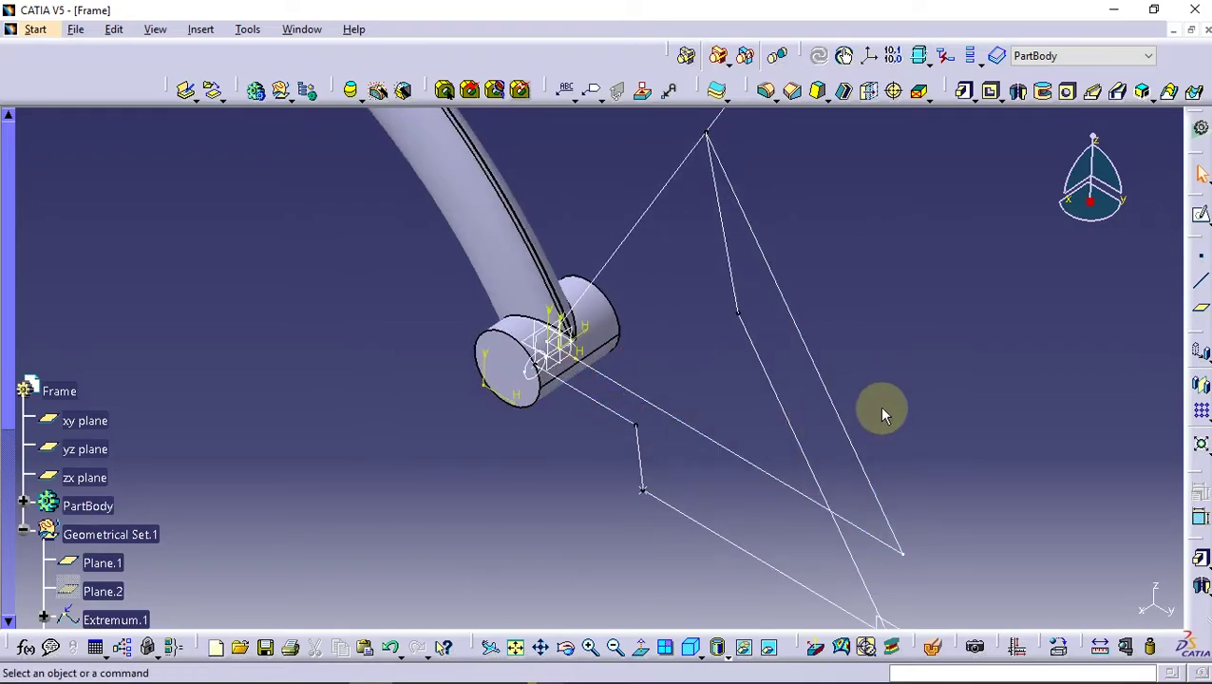
left_click(35, 28)
mouse_move(67, 93)
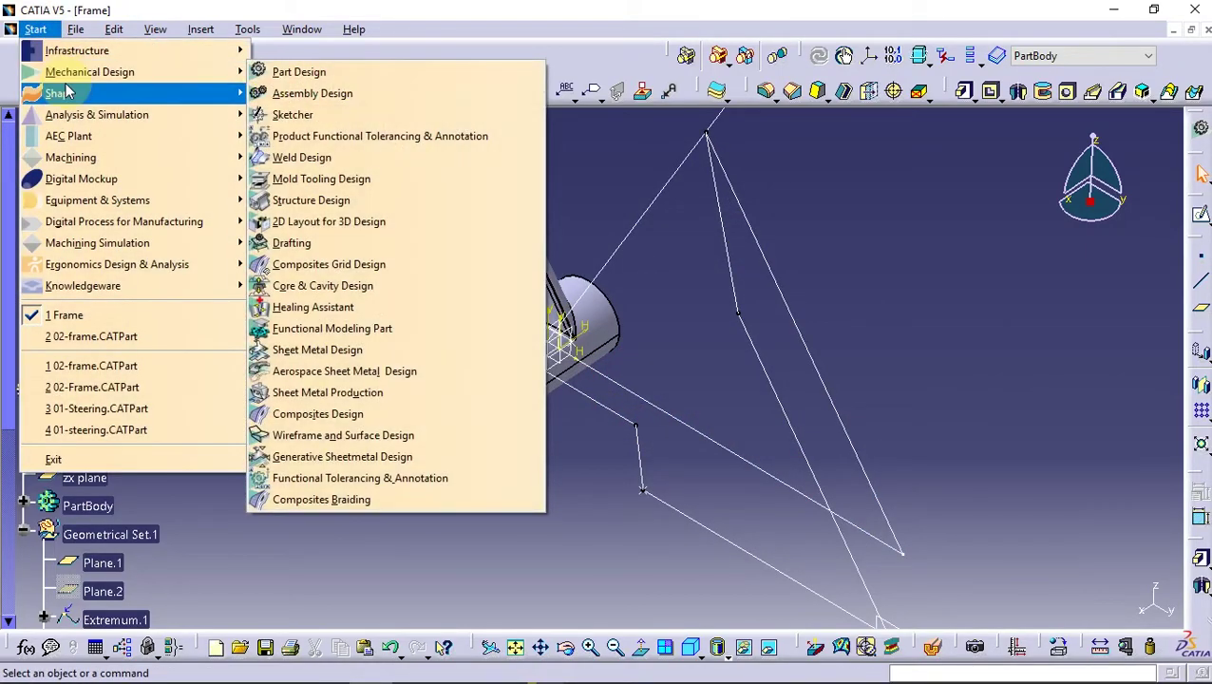
- In Generative Shape Design, round the first wire bend with a 15 mm corner, trimming the elements
left_click(311, 197)
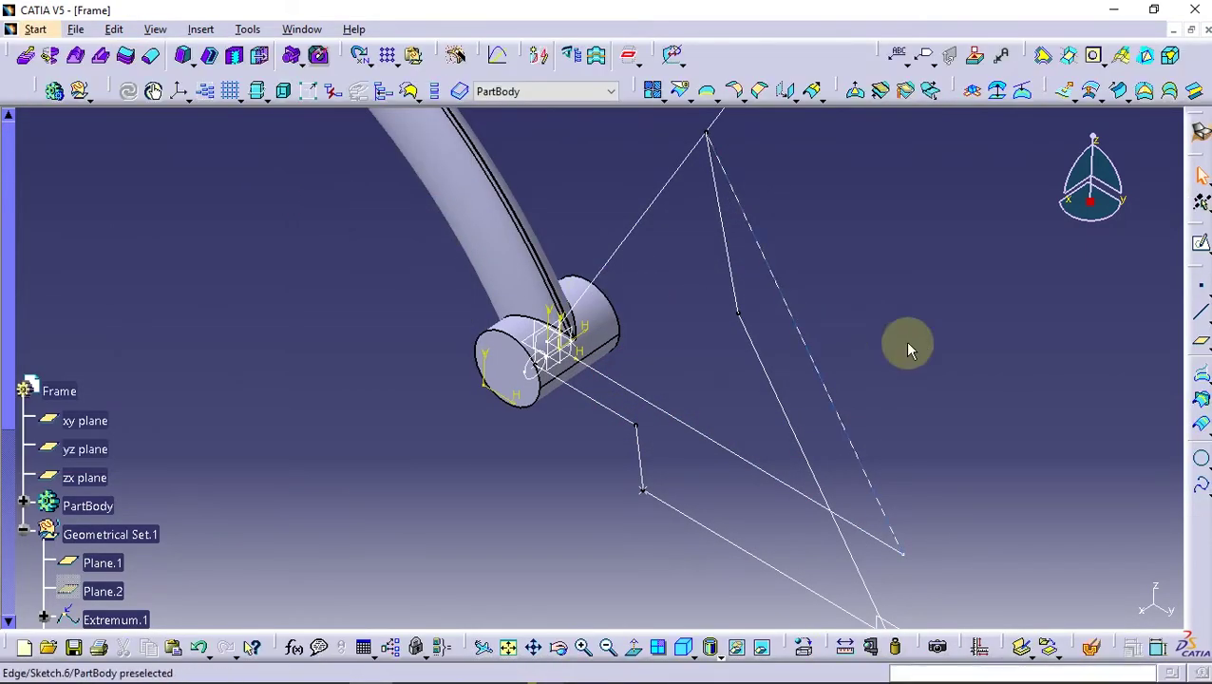
left_click(1203, 464)
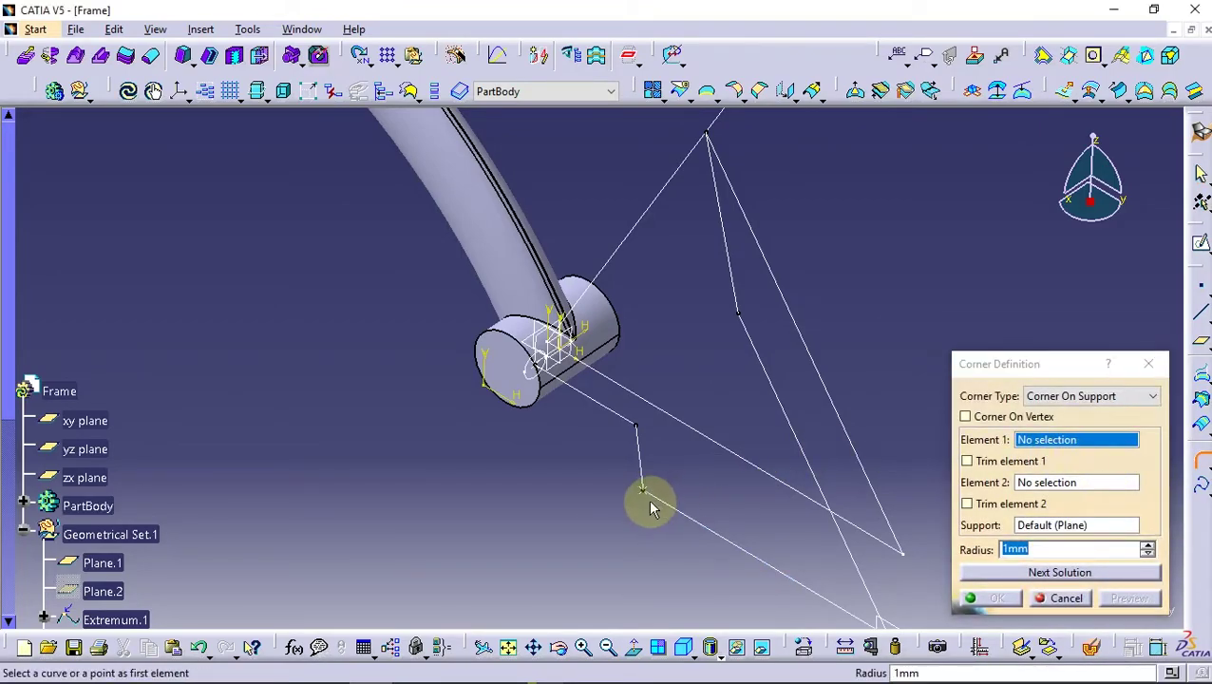
middle_click_drag(649, 500, 584, 403)
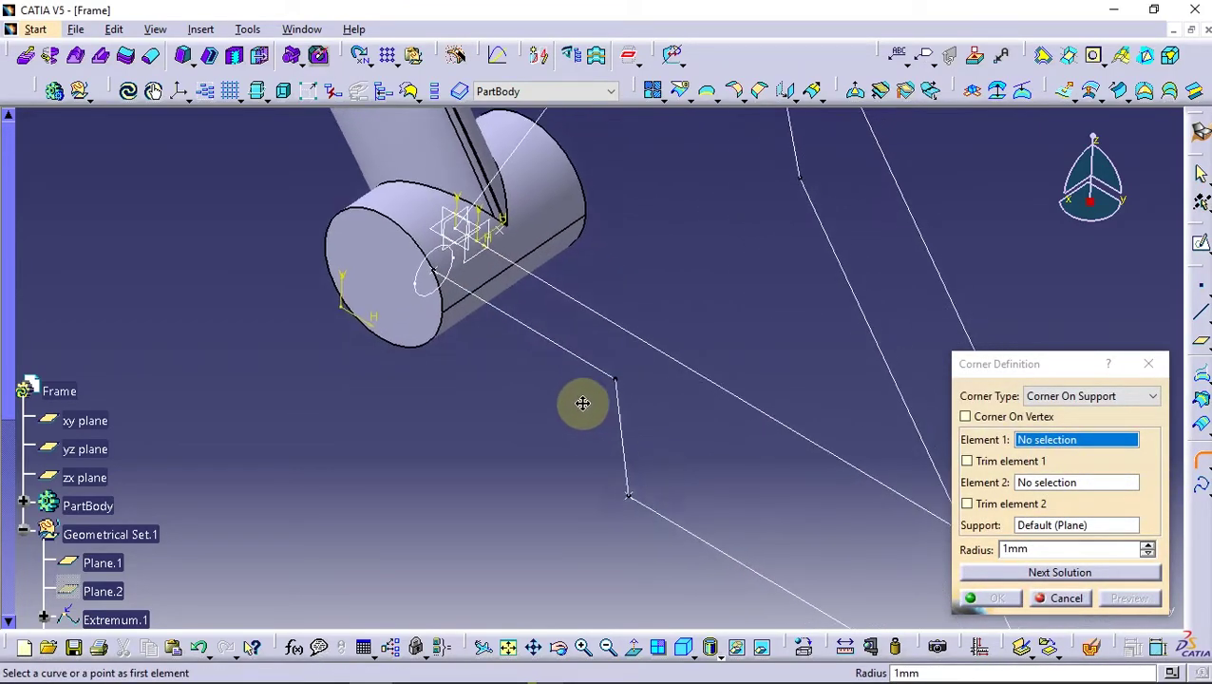
left_click(967, 462)
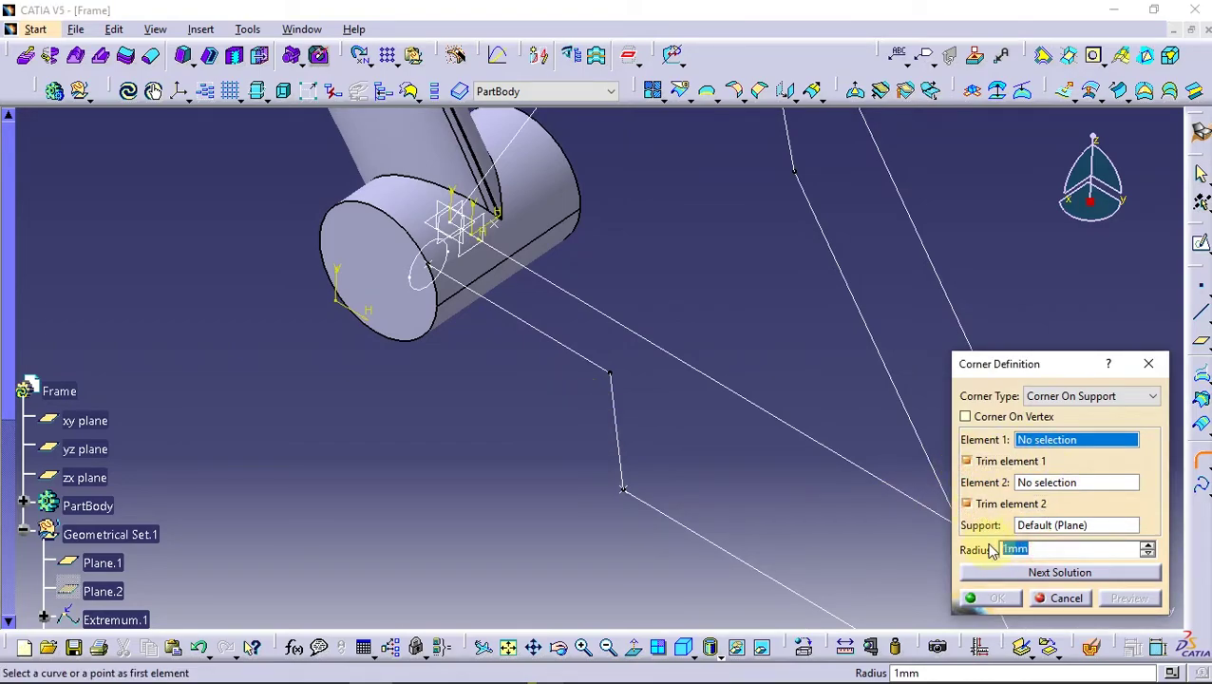
left_click(1078, 550)
type("15")
left_click(603, 368)
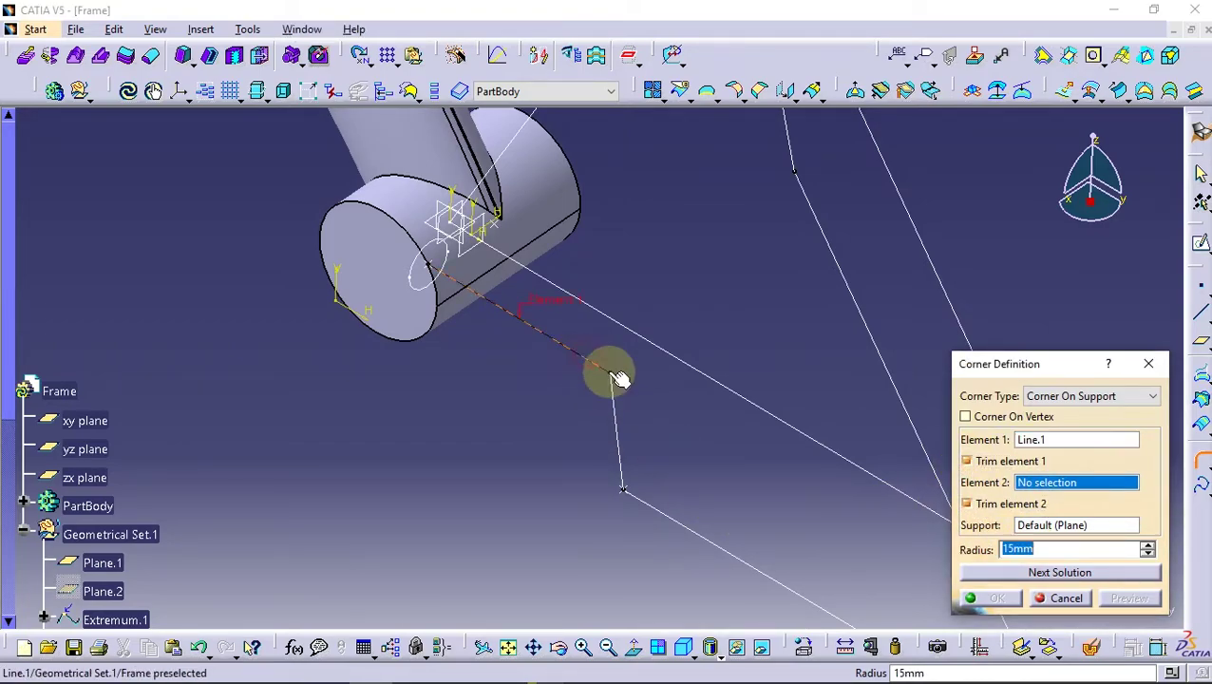
left_click(614, 397)
left_click(990, 602)
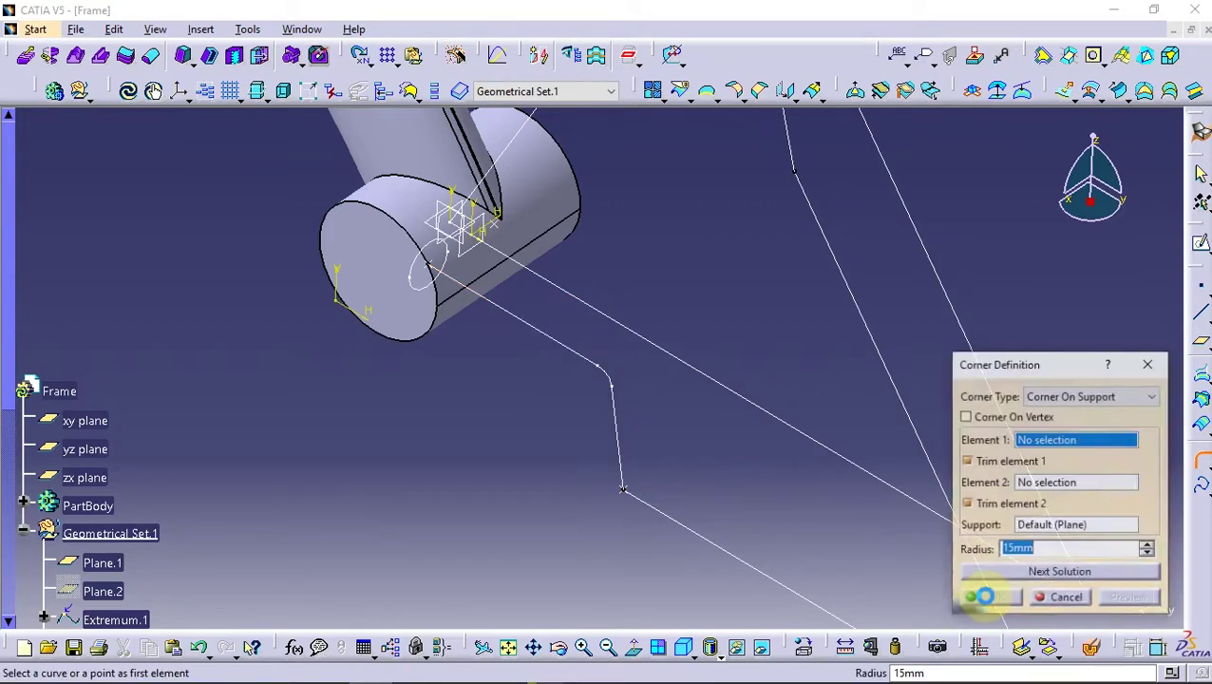
- Add a 30 mm corner at the next bend and a 20 mm corner at the stay's lower end
middle_click_drag(602, 523, 548, 444)
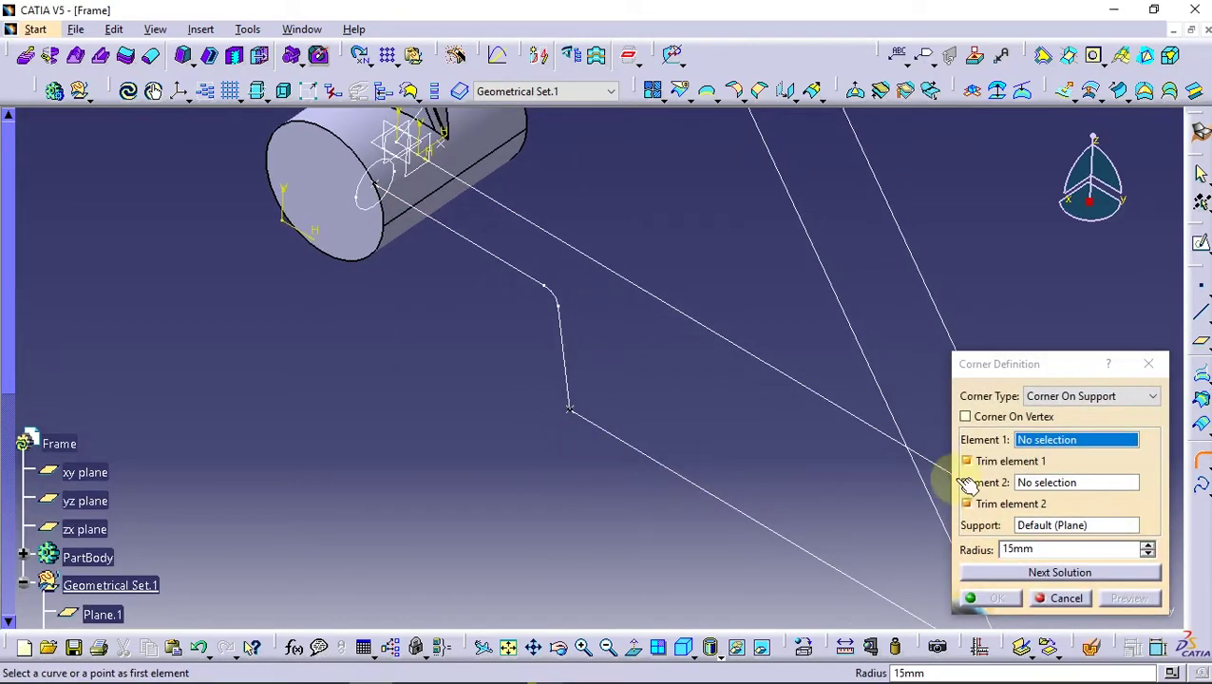
double_click(1041, 548)
type("30")
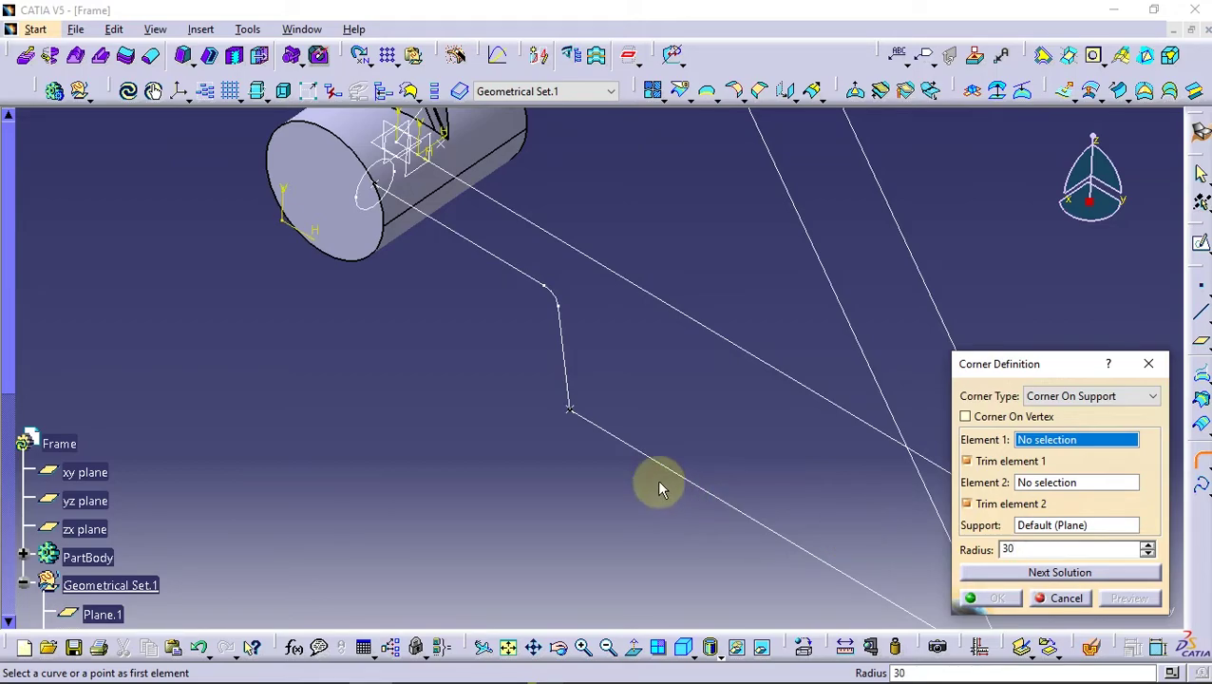
left_click(591, 424)
left_click(570, 383)
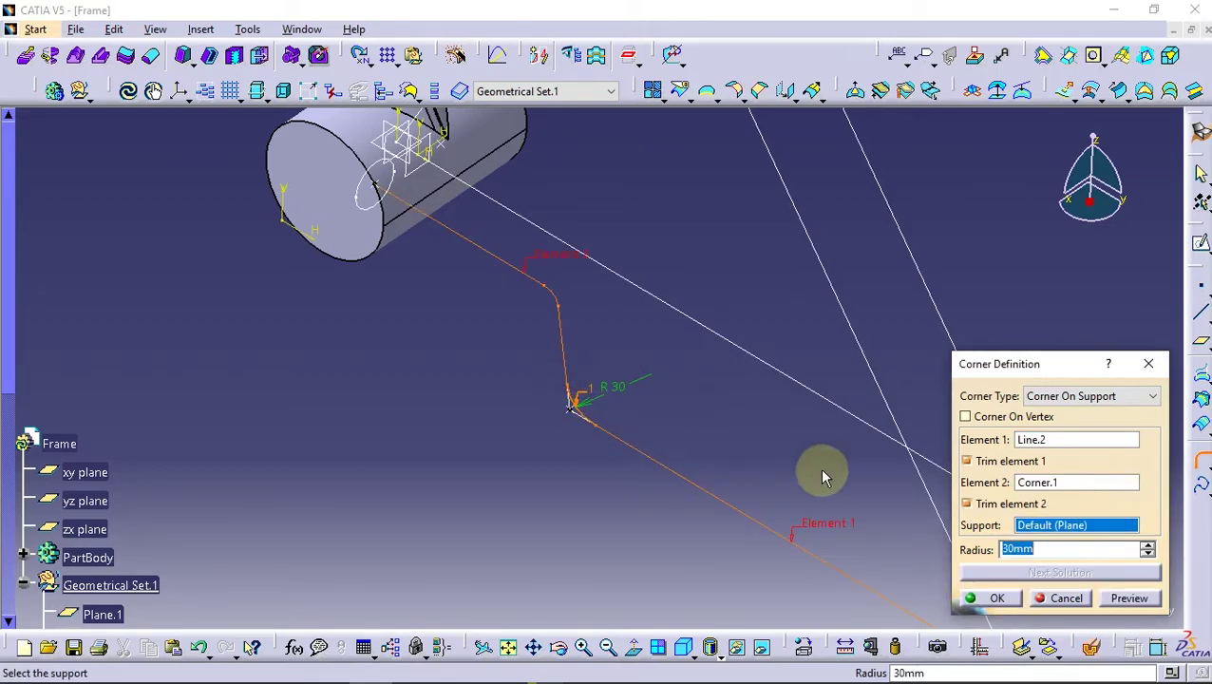
left_click(988, 598)
middle_click_drag(737, 511, 600, 357)
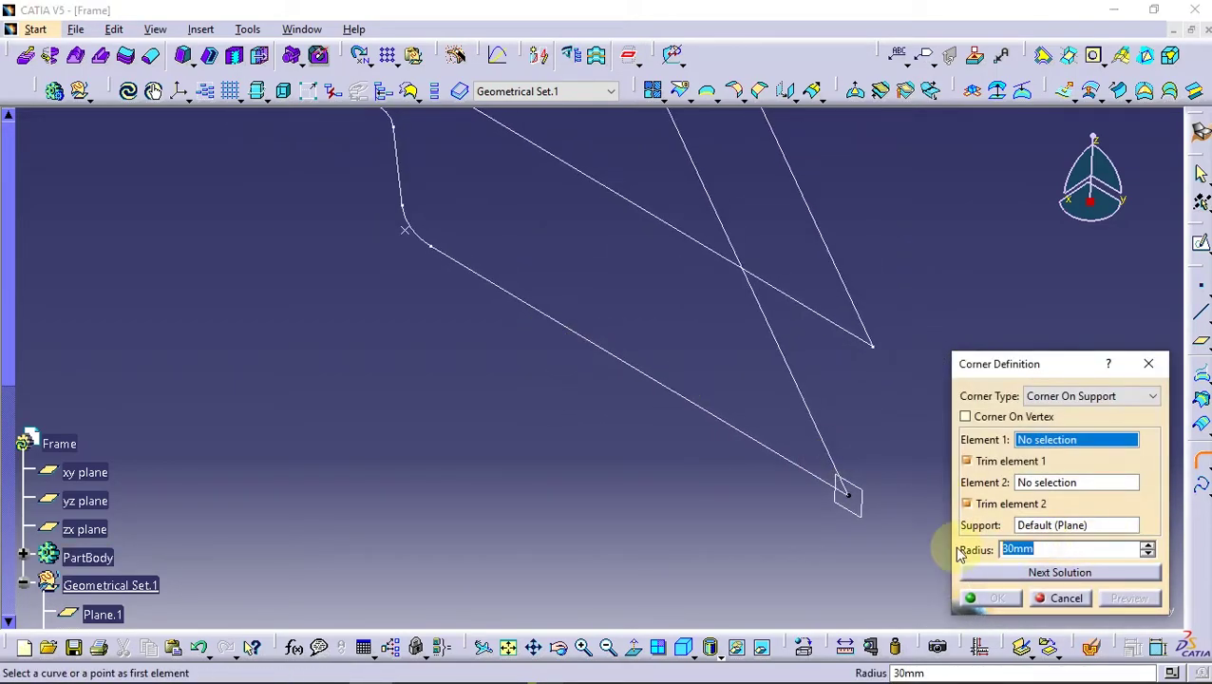
left_click(785, 451)
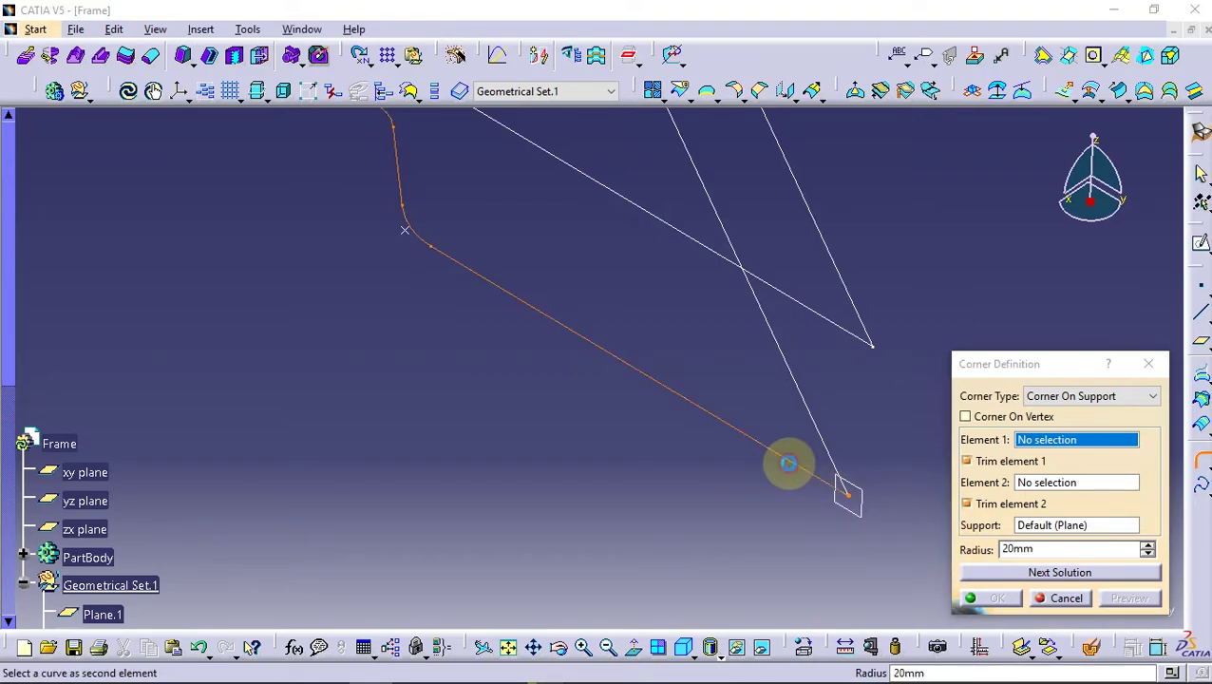
left_click(818, 433)
left_click(1120, 598)
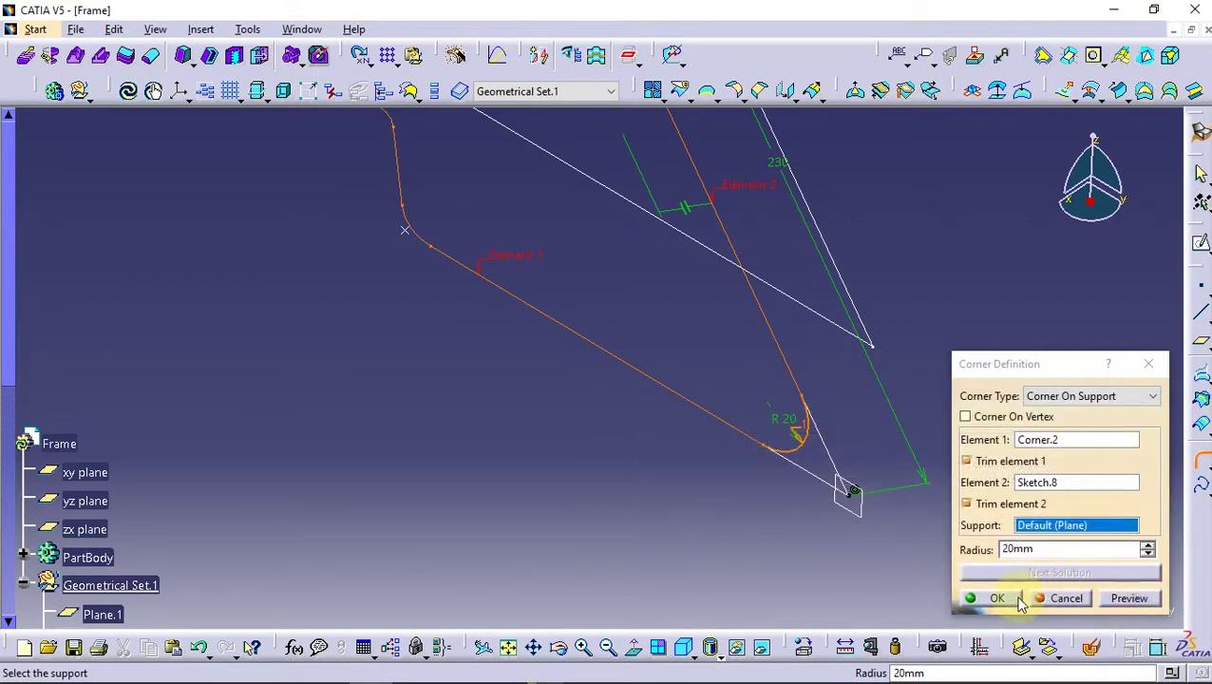
left_click(988, 598)
- Join the previous corner and the upper stay line with a 100 mm radius corner
mouse_move(712, 232)
middle_mouse_down()
mouse_move(739, 330)
mouse_move(621, 325)
middle_mouse_up()
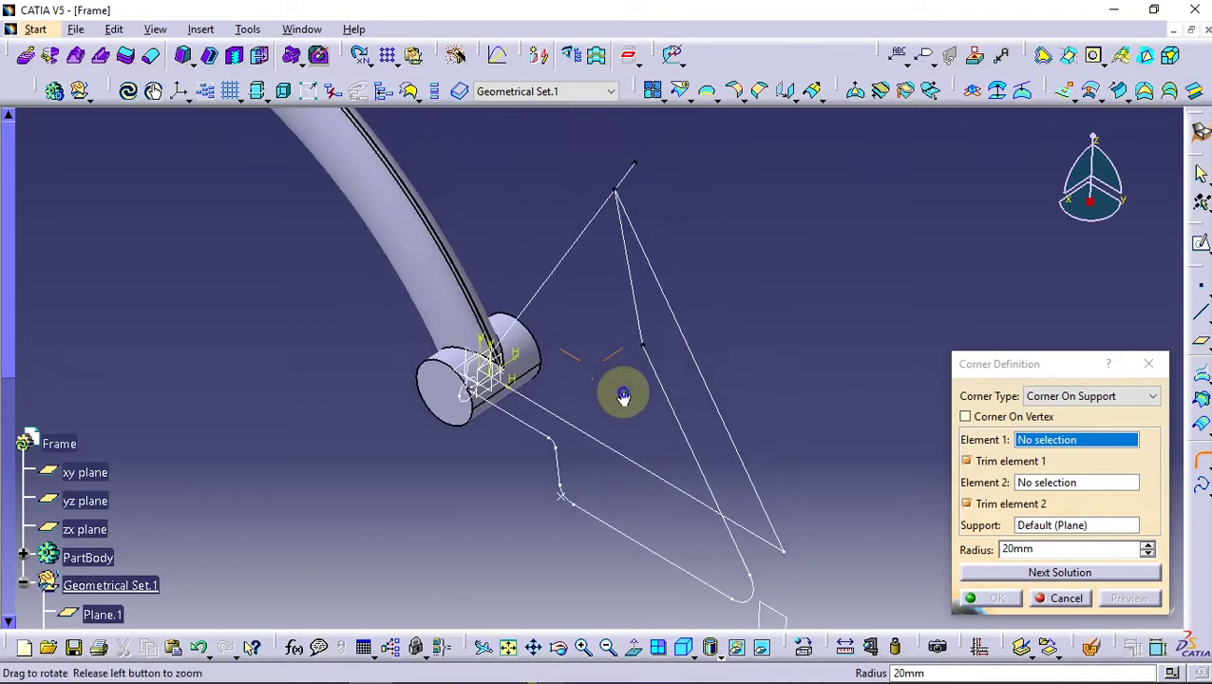
left_click(1046, 548)
type("100")
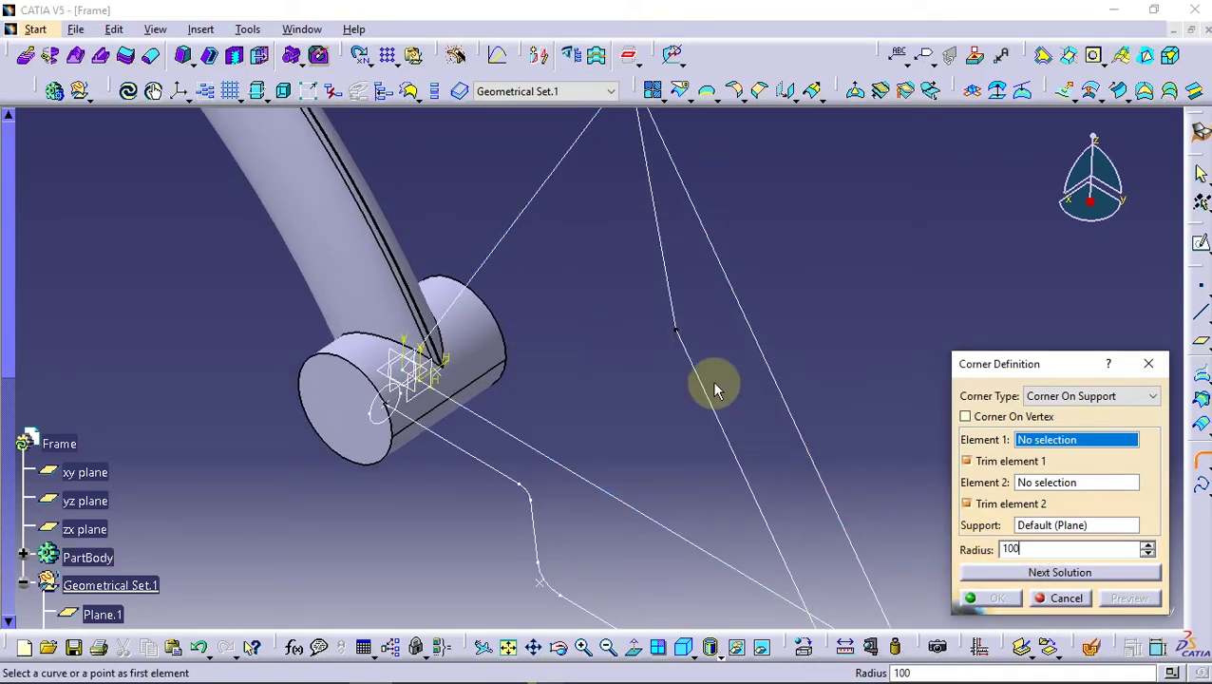
key("Return")
left_click(682, 354)
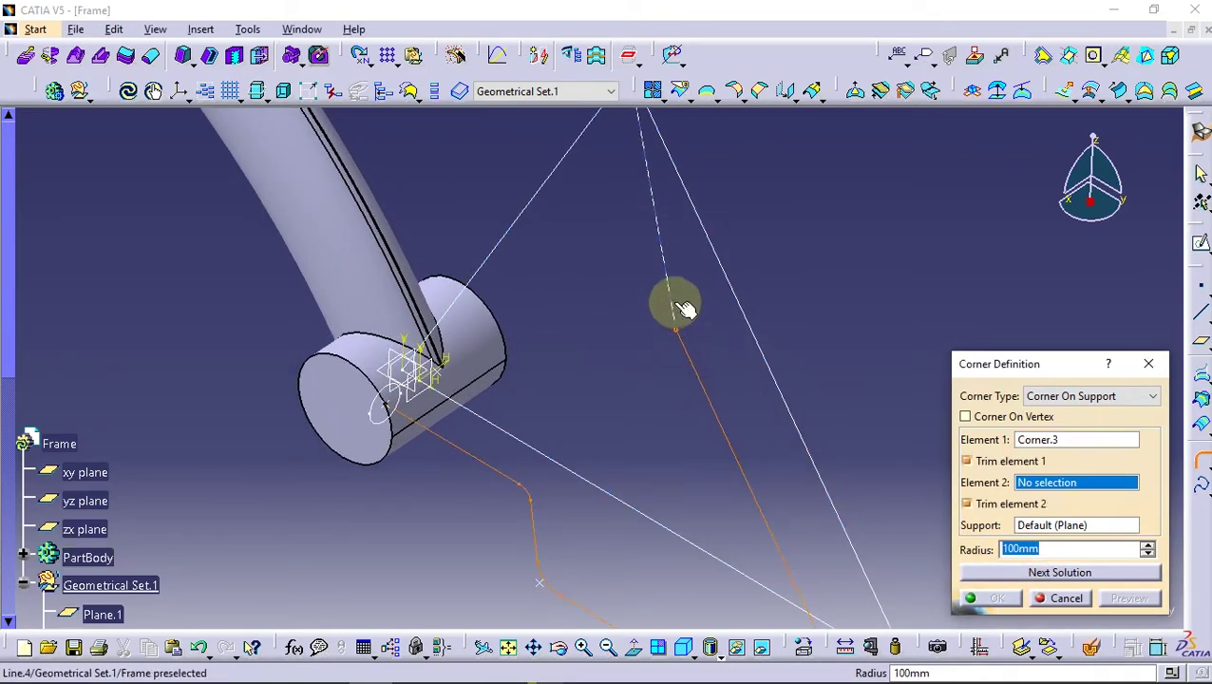
left_click(675, 302)
left_click(1131, 596)
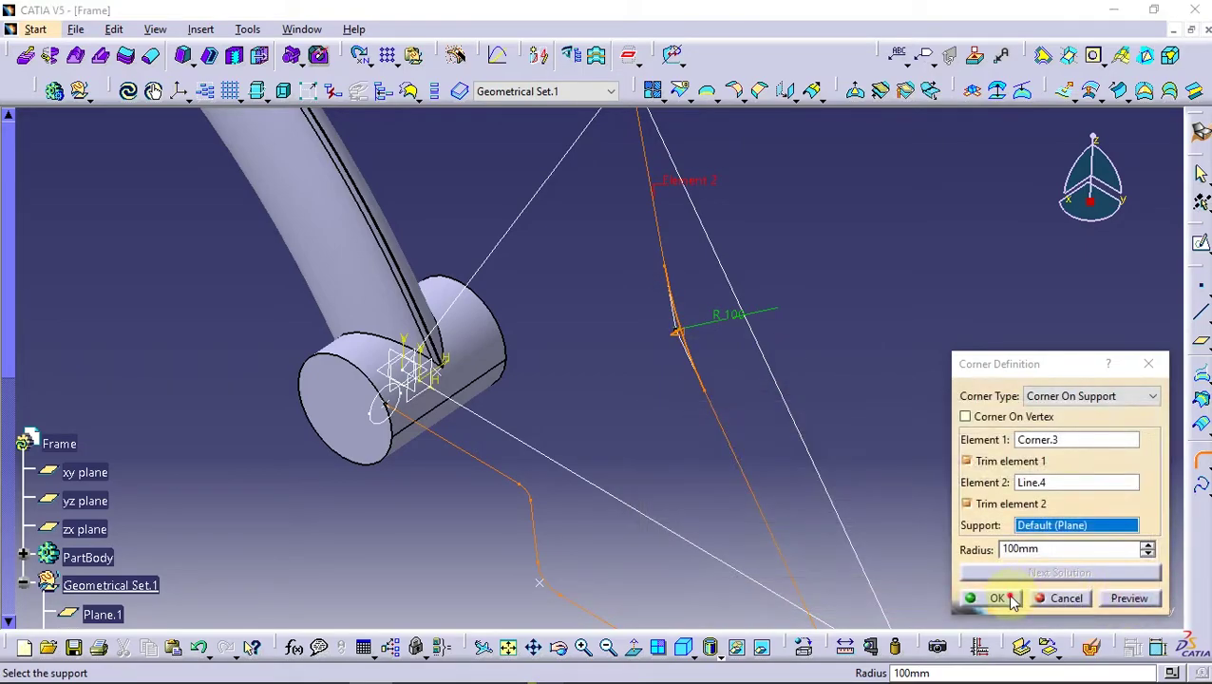
left_click(992, 598)
left_click(1148, 363)
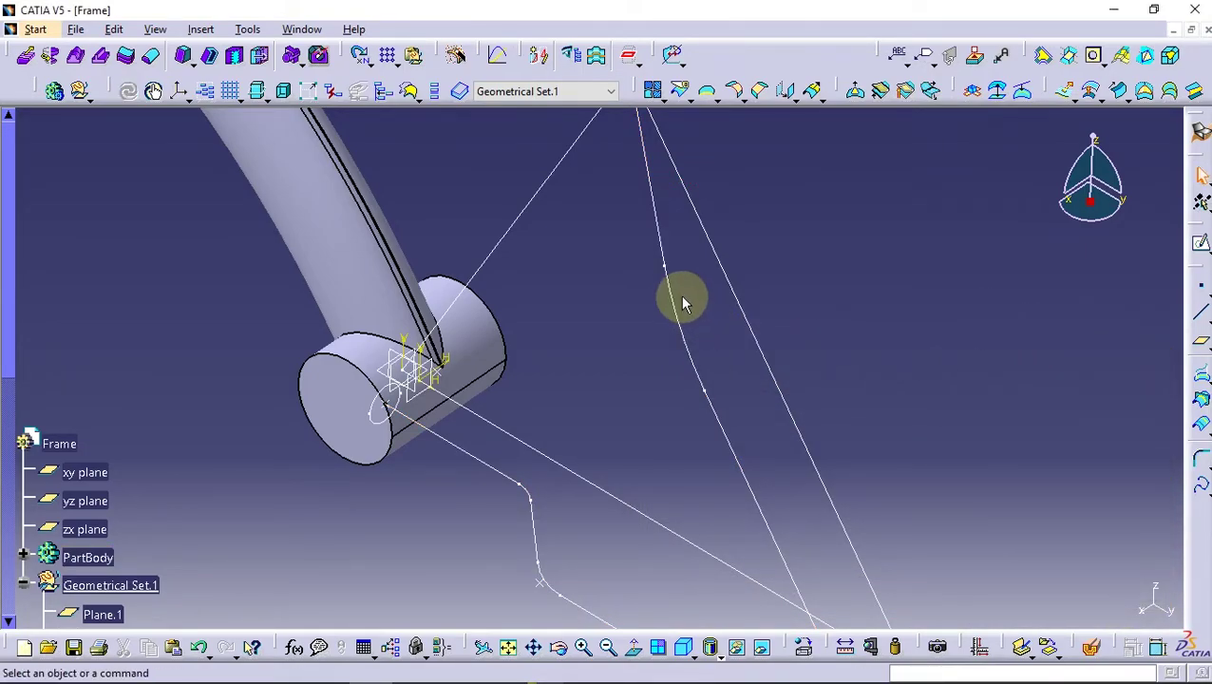
middle_click_drag(682, 302, 699, 361, "ctrl")
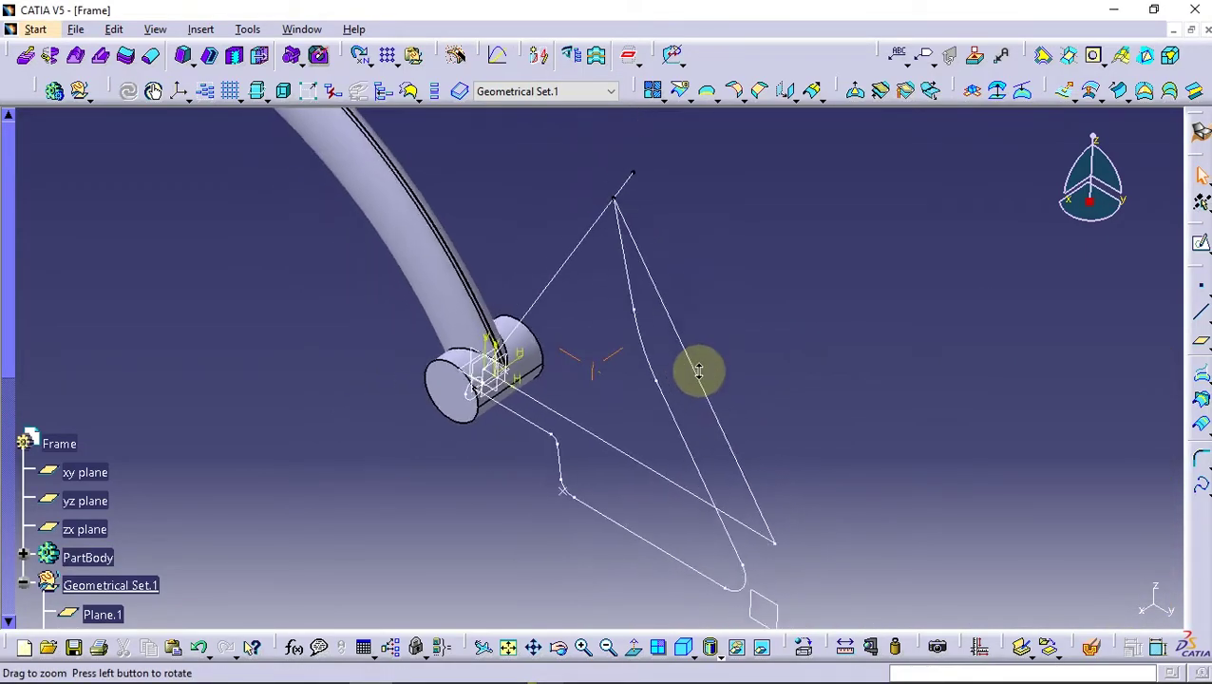
left_click(35, 28)
- In Part Design, sweep Sketch.7 along Corner.4 into a solid rib tube
left_click(276, 225)
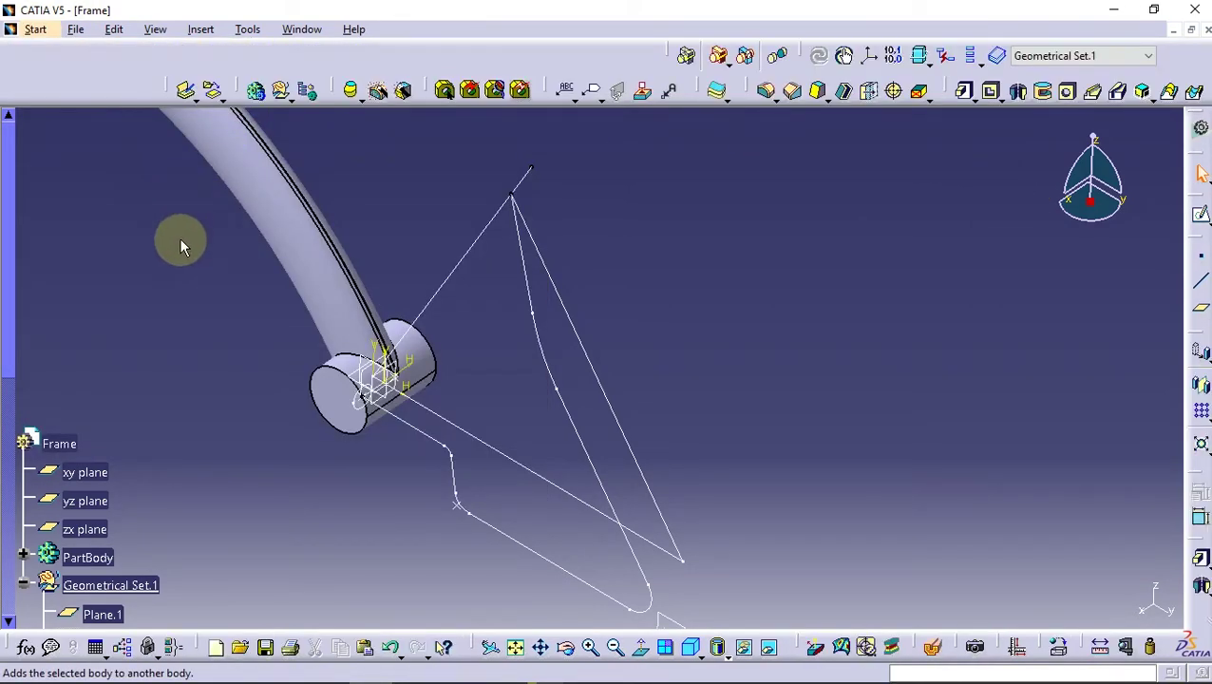
left_click(1099, 96)
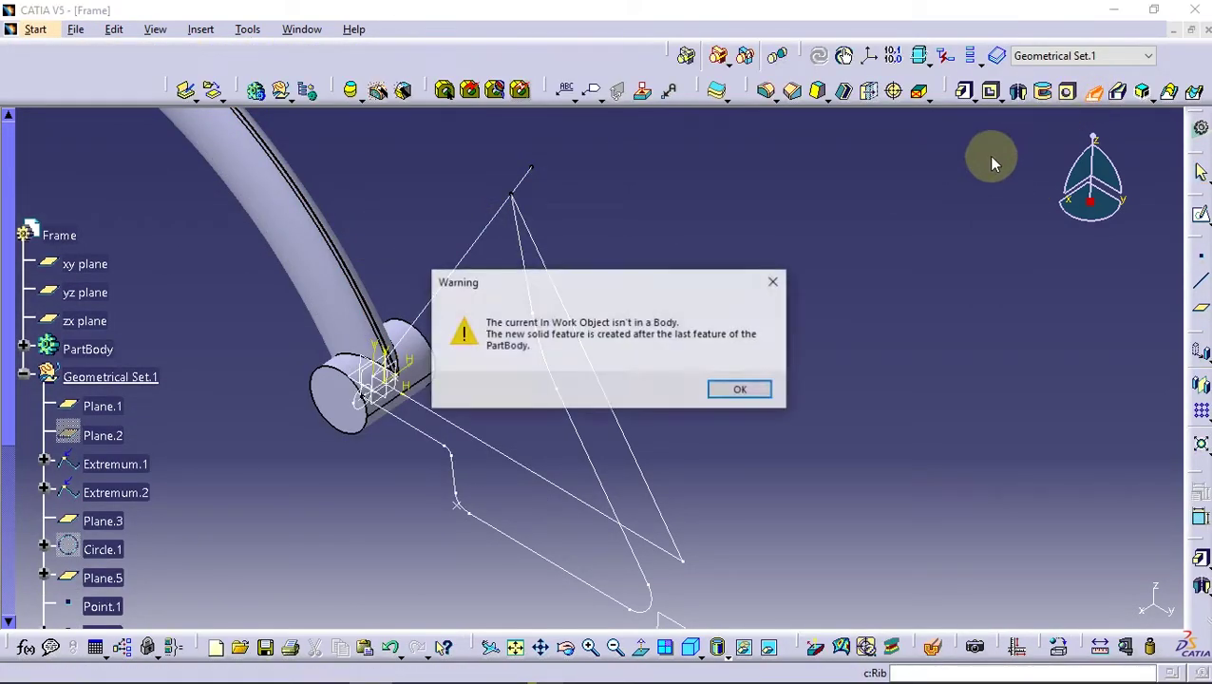
left_click(740, 385)
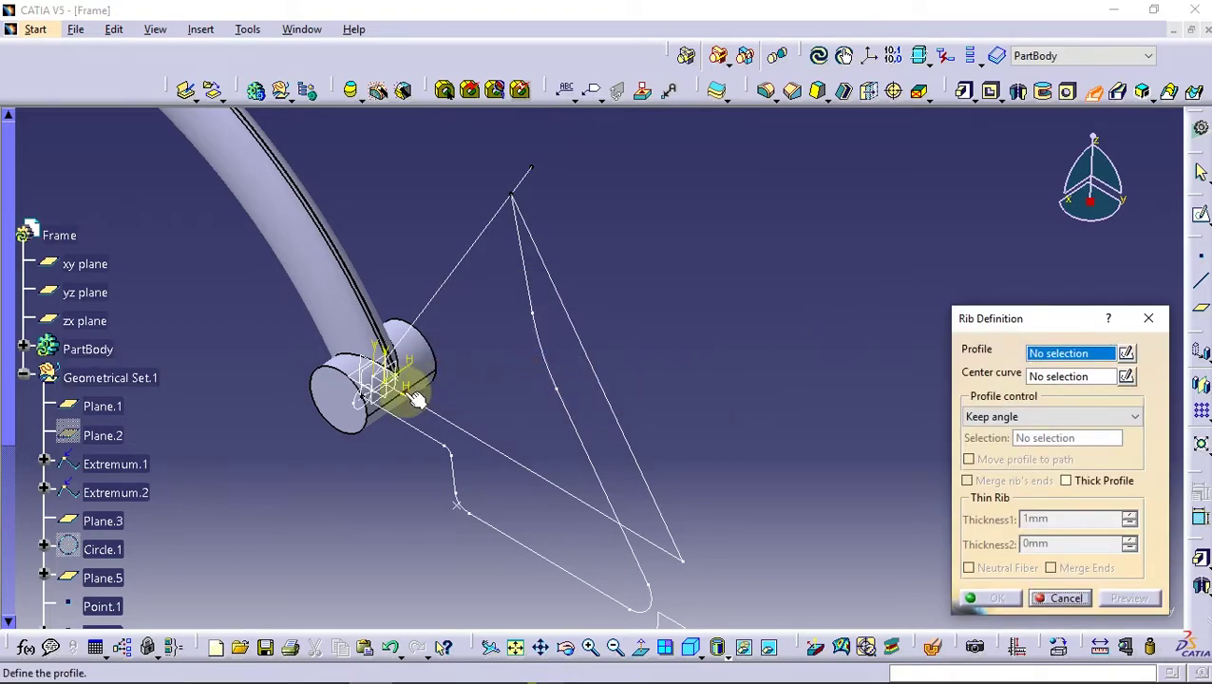
left_click(366, 398)
left_click(404, 425)
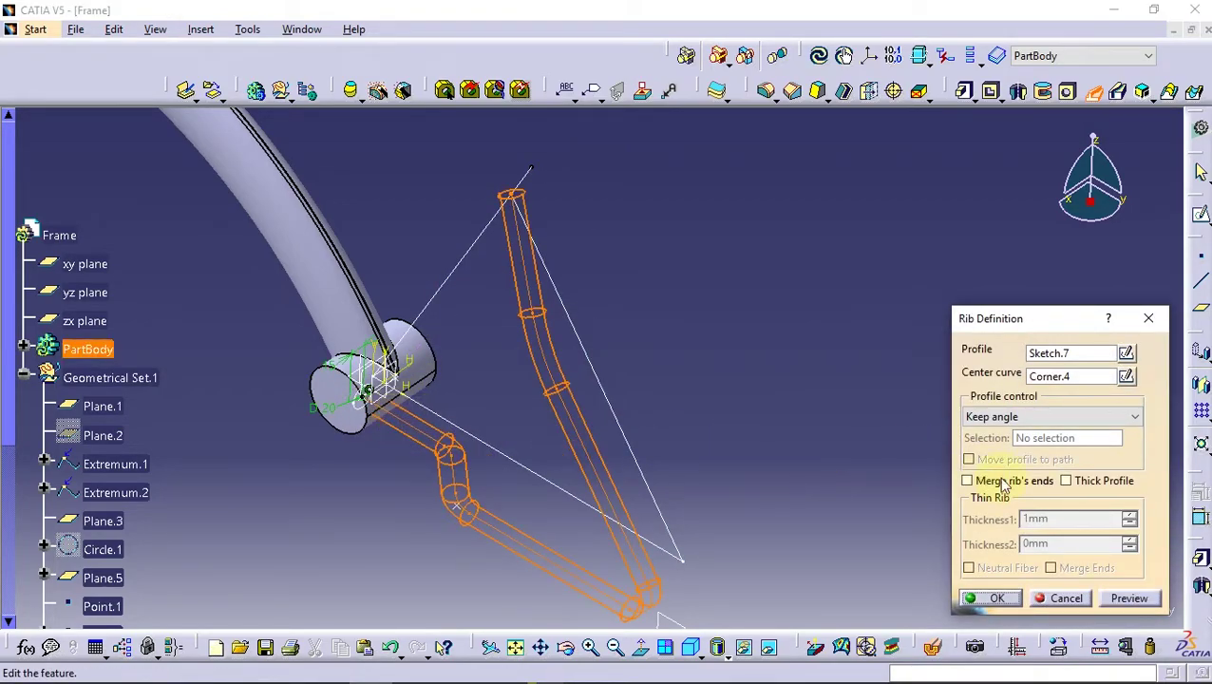
left_click(993, 600)
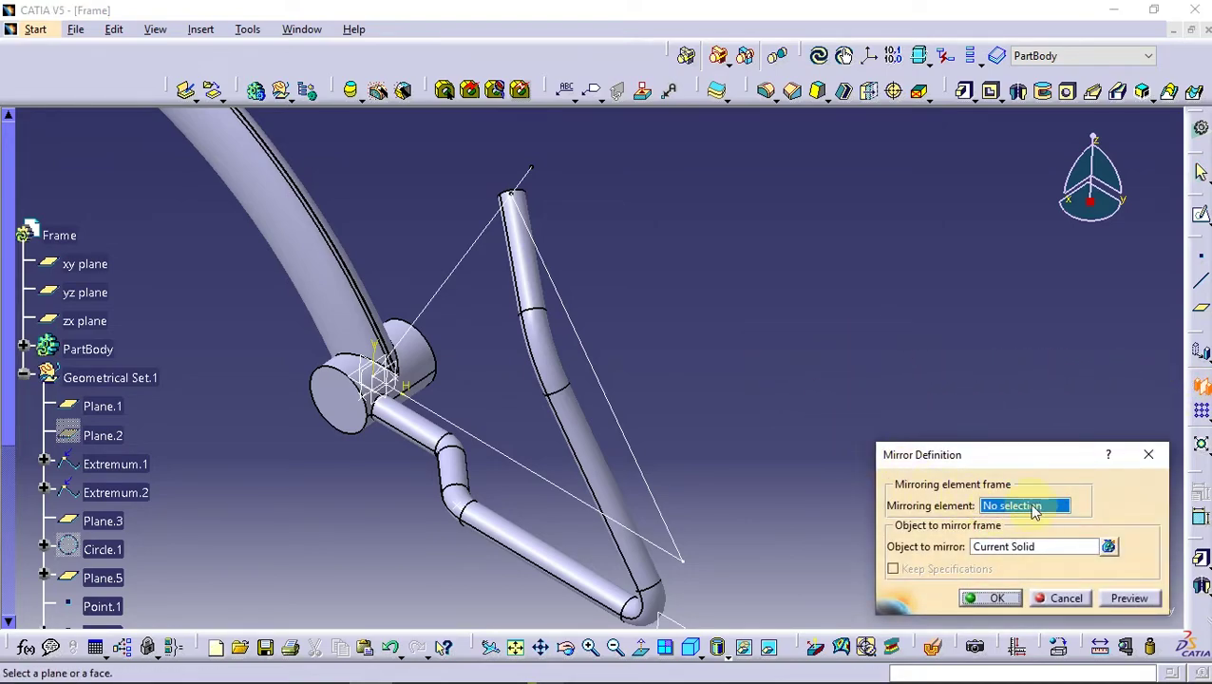
- Mirror Rib.1 across the yz plane to create the opposite stay
right_click(1036, 510)
left_click(1068, 558)
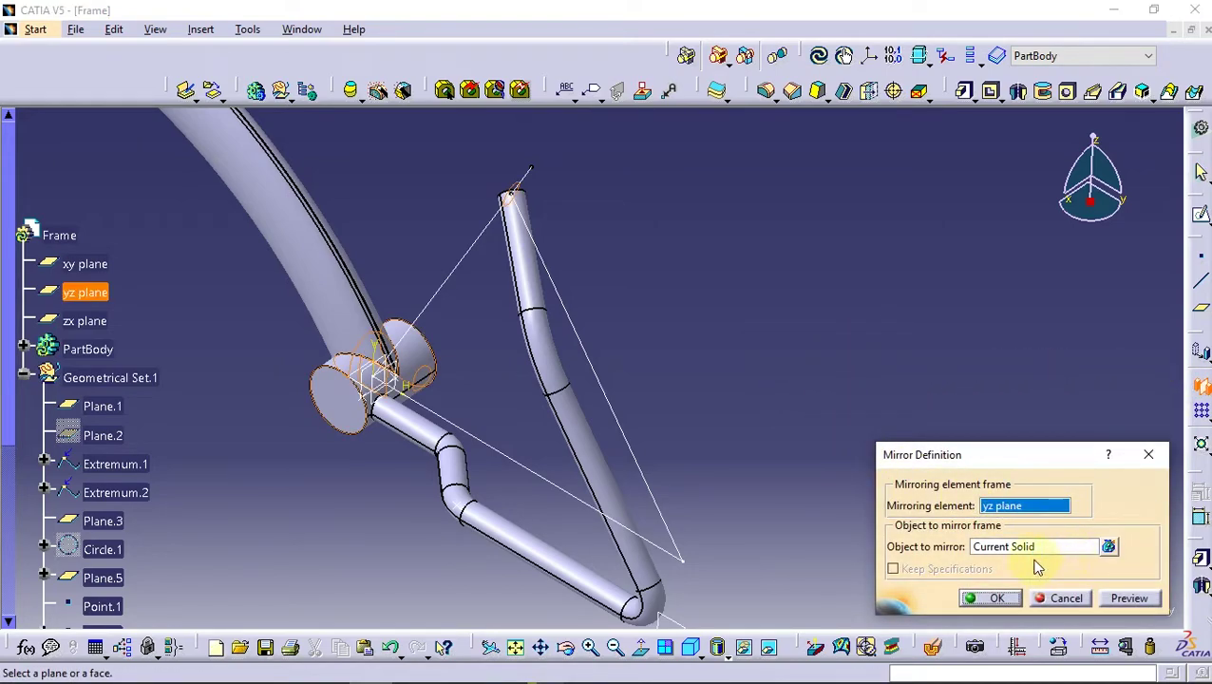
left_click(656, 565)
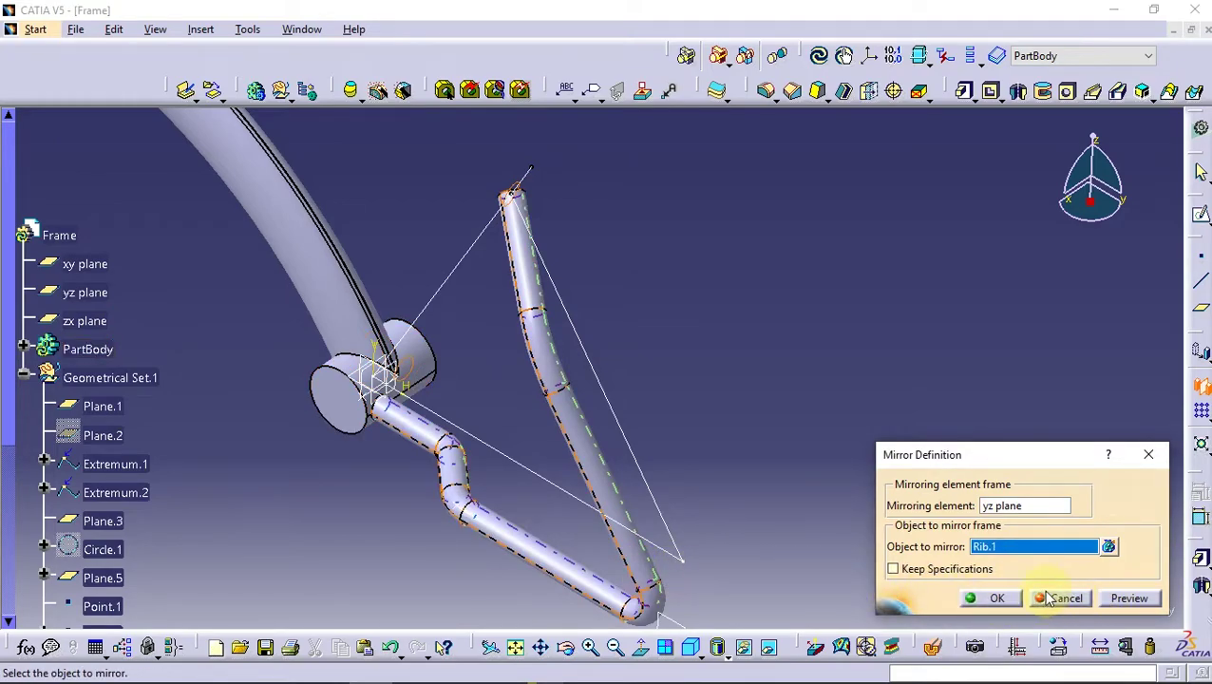
left_click(995, 598)
mouse_move(671, 425)
middle_mouse_down()
mouse_move(665, 414)
mouse_move(578, 496)
mouse_move(481, 503)
mouse_move(536, 531)
mouse_move(655, 486)
mouse_move(708, 419)
mouse_move(495, 383)
mouse_move(608, 351)
middle_mouse_up()
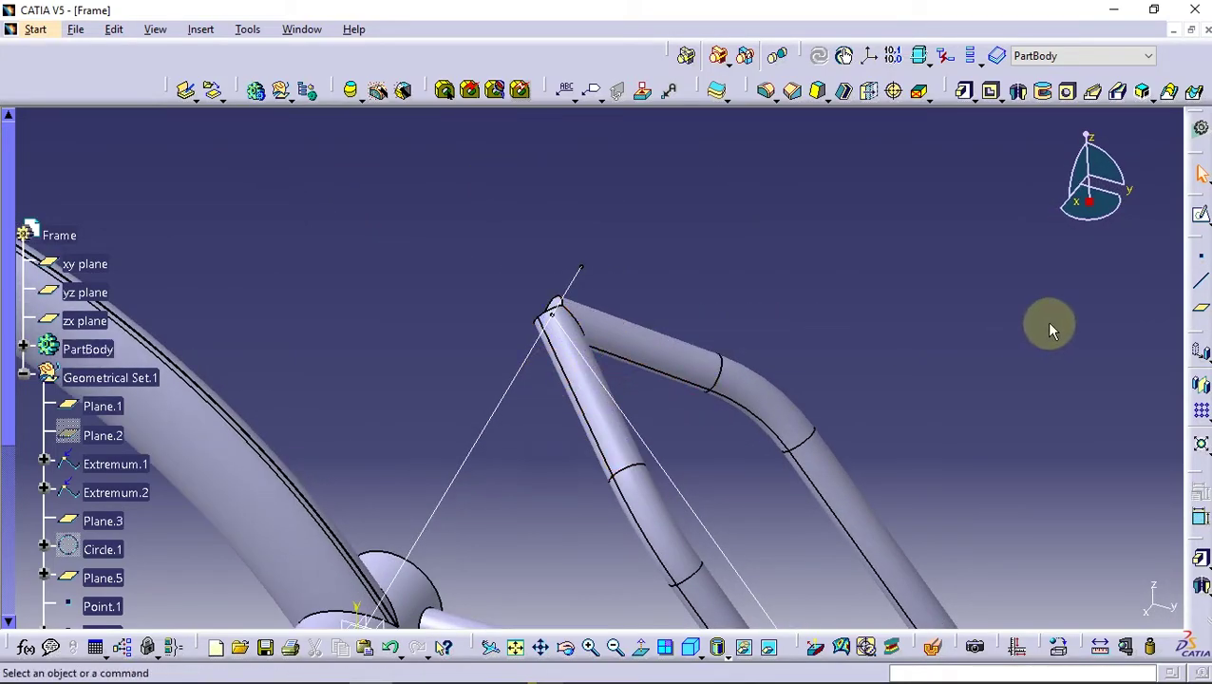
- Create Plane.7 at the end vertex of the Sketch.6 seat tube line
left_click(1202, 312)
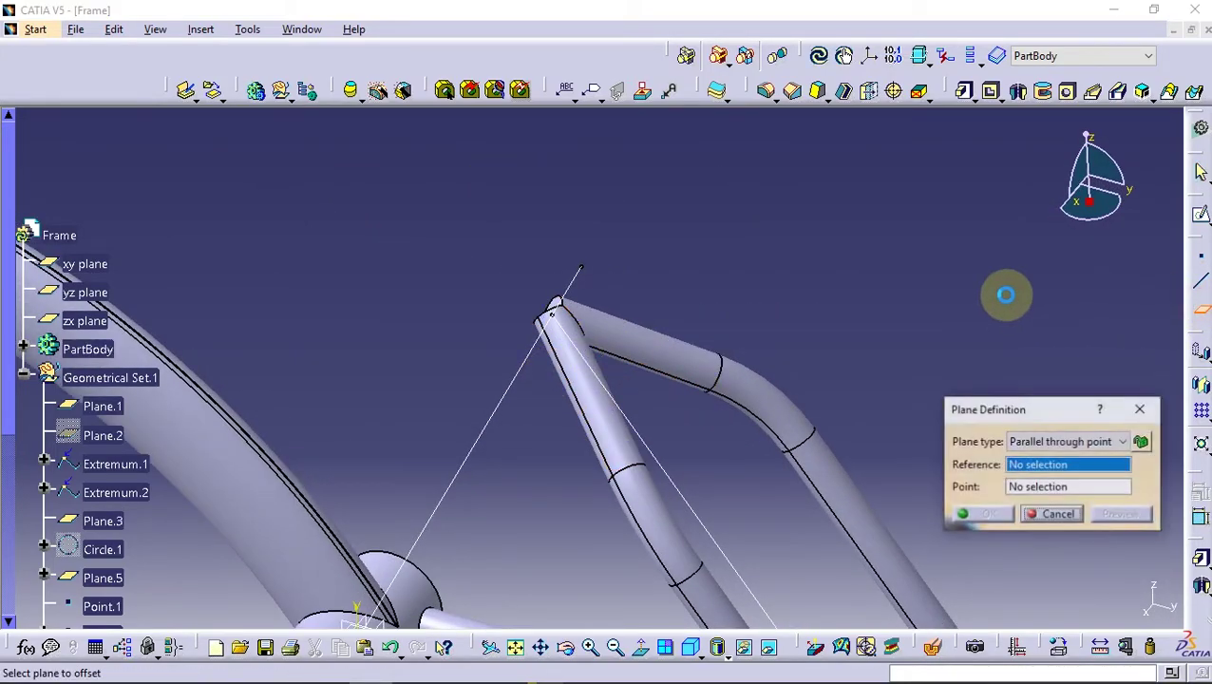
left_click(580, 271)
left_click(593, 264)
left_click(993, 577)
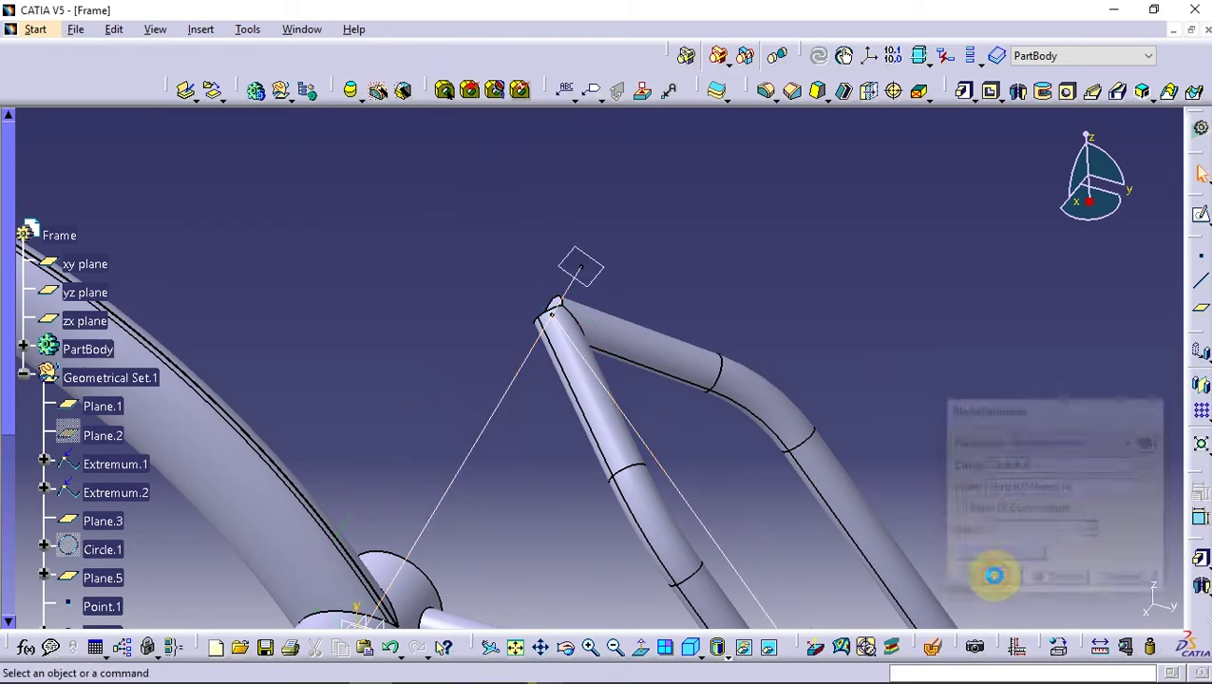
- In Generative Shape Design, draw a 17.5 mm radius circle on Plane.7 centred on Sketch.6's vertex
left_click(35, 29)
mouse_move(60, 93)
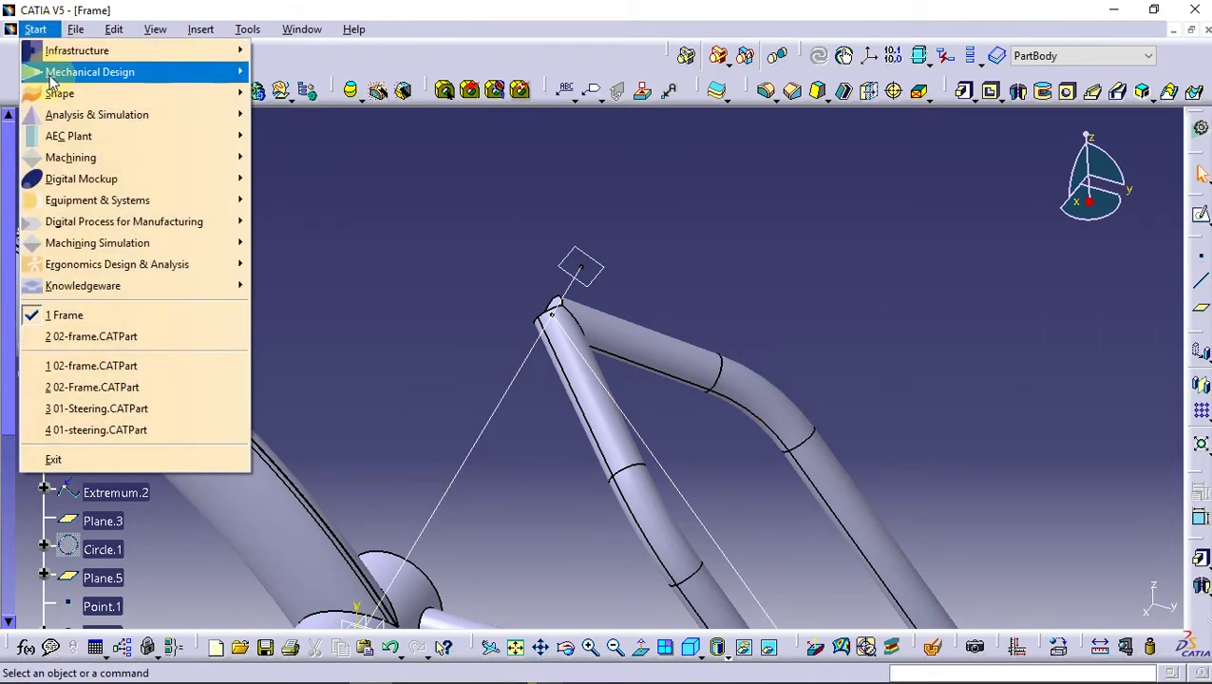
left_click(304, 203)
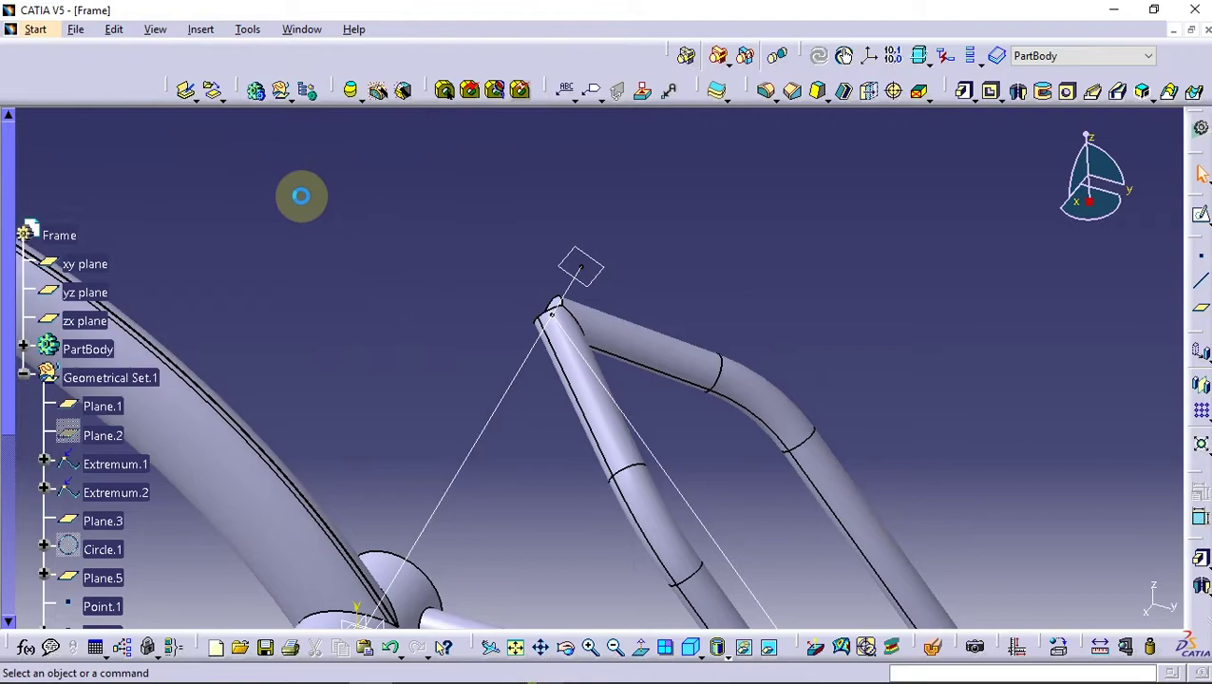
left_click(1203, 463)
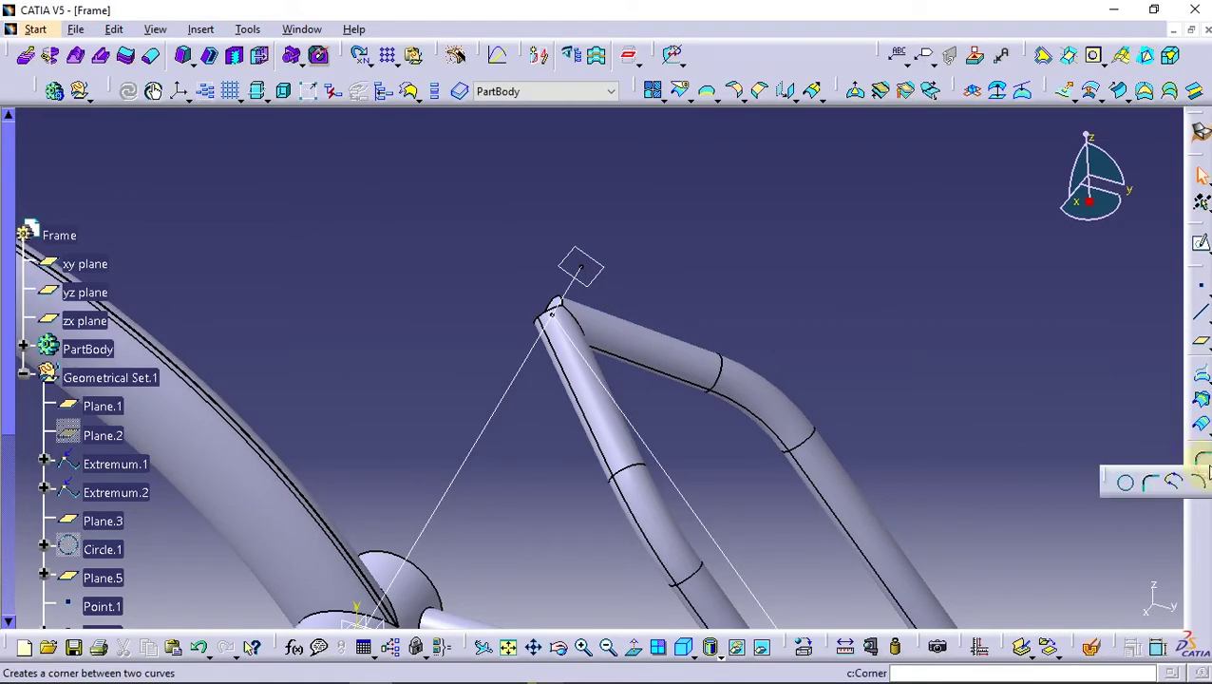
left_click(1128, 482)
middle_click_drag(563, 330, 554, 221)
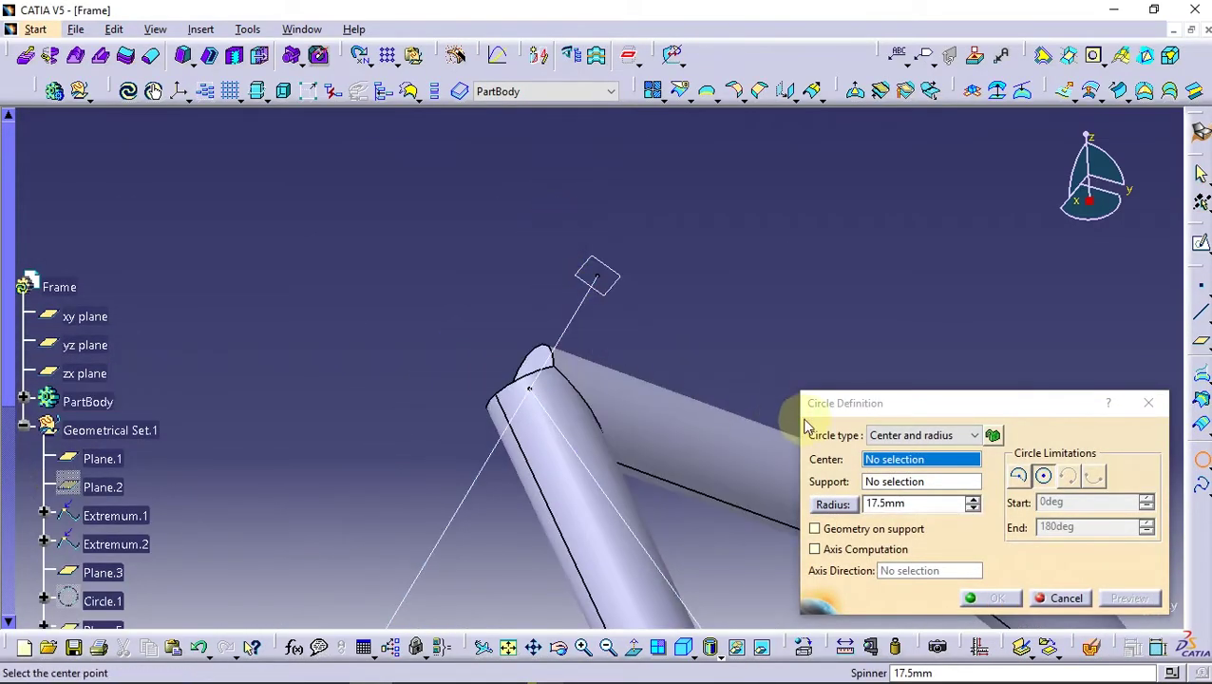
left_click(598, 277)
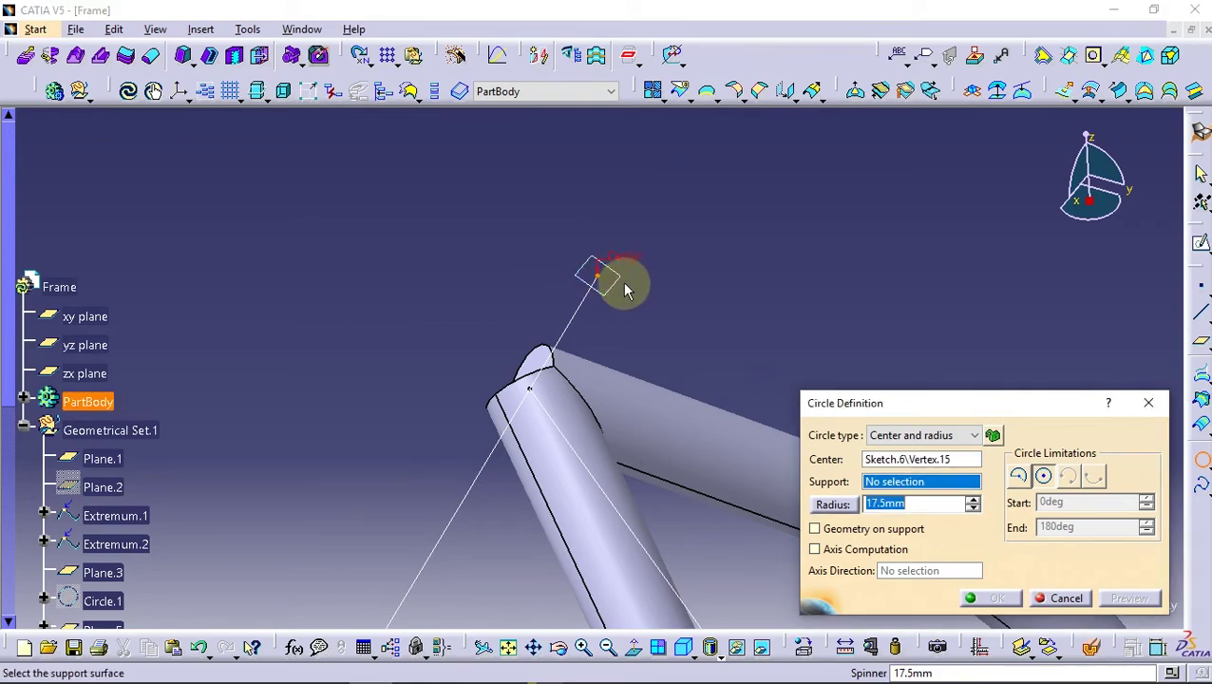
left_click(620, 295)
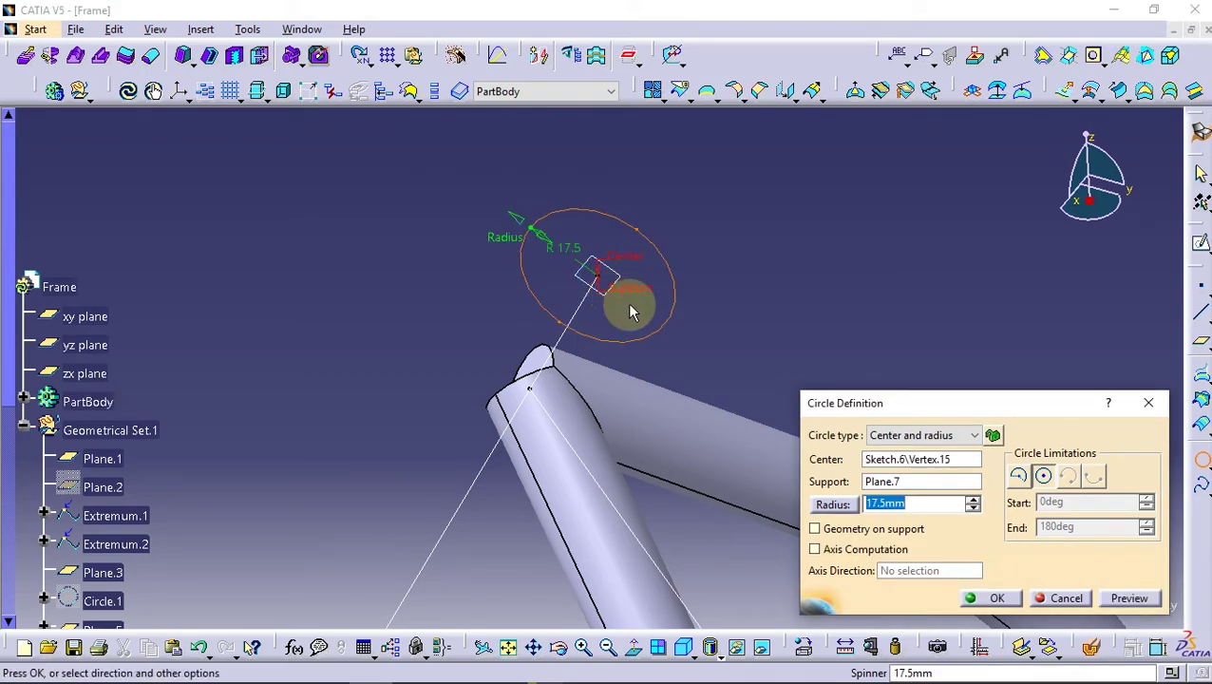
left_click(630, 311)
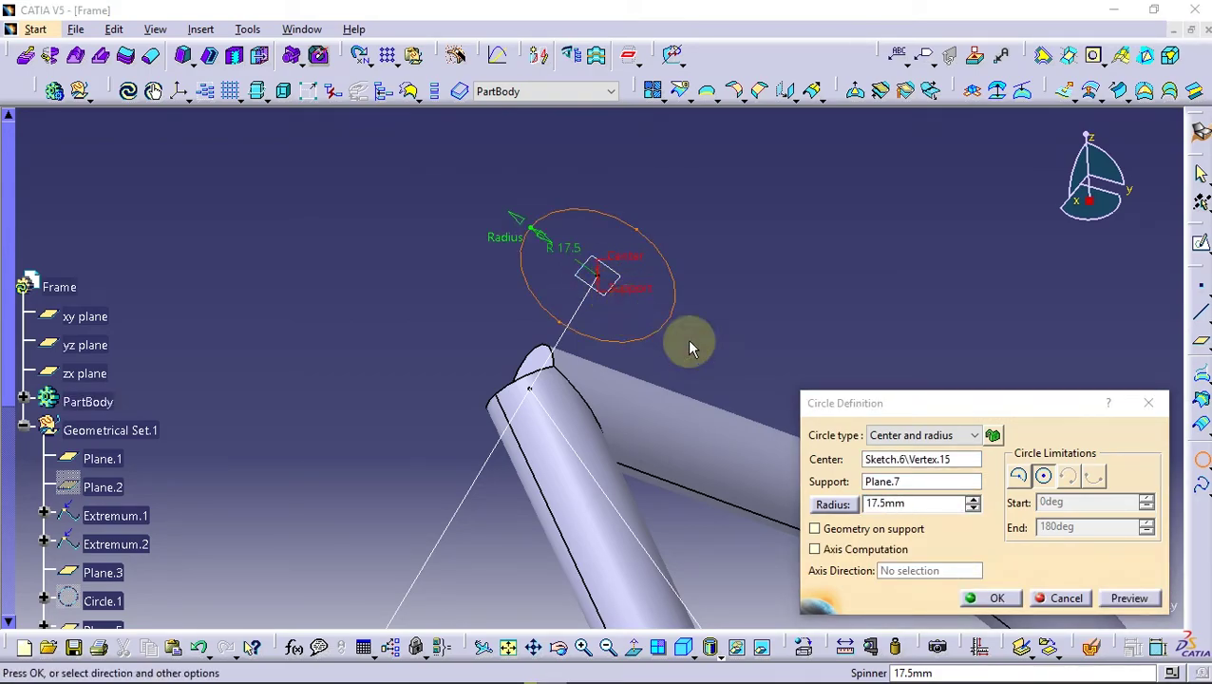
left_click(914, 504)
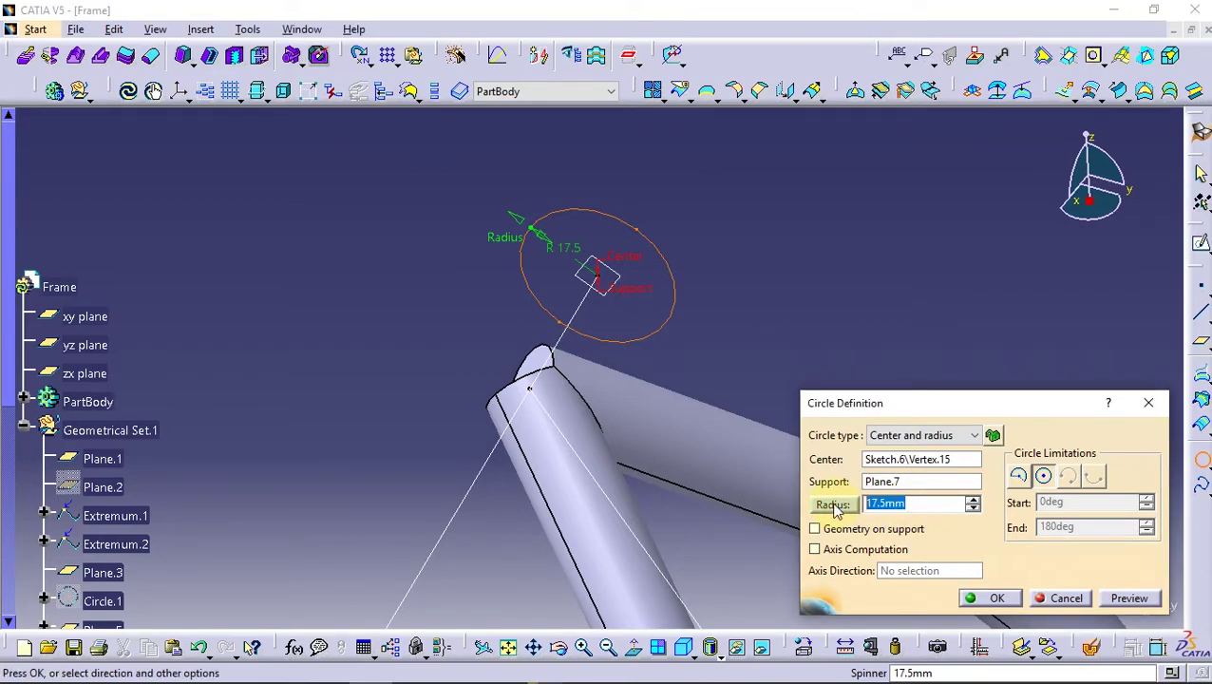
type("15")
left_click(993, 601)
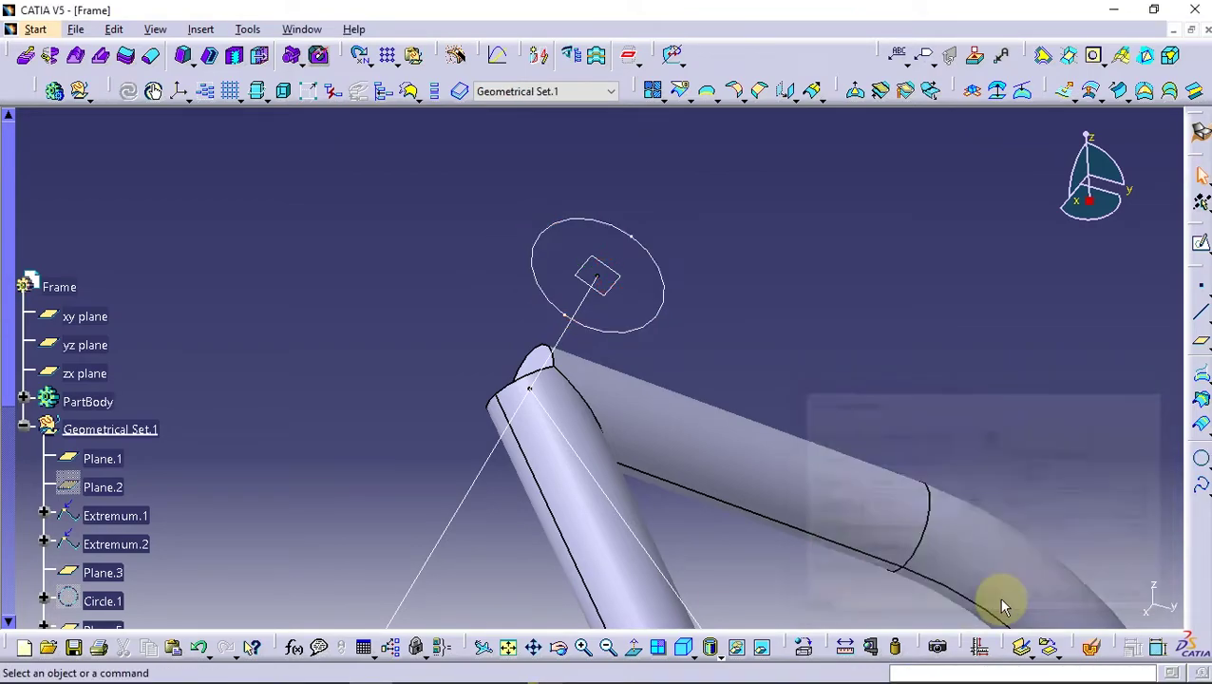
- In Part Design, pad Circle.2 'Up to next' to form the solid seat tube
left_click(35, 29)
mouse_move(59, 93)
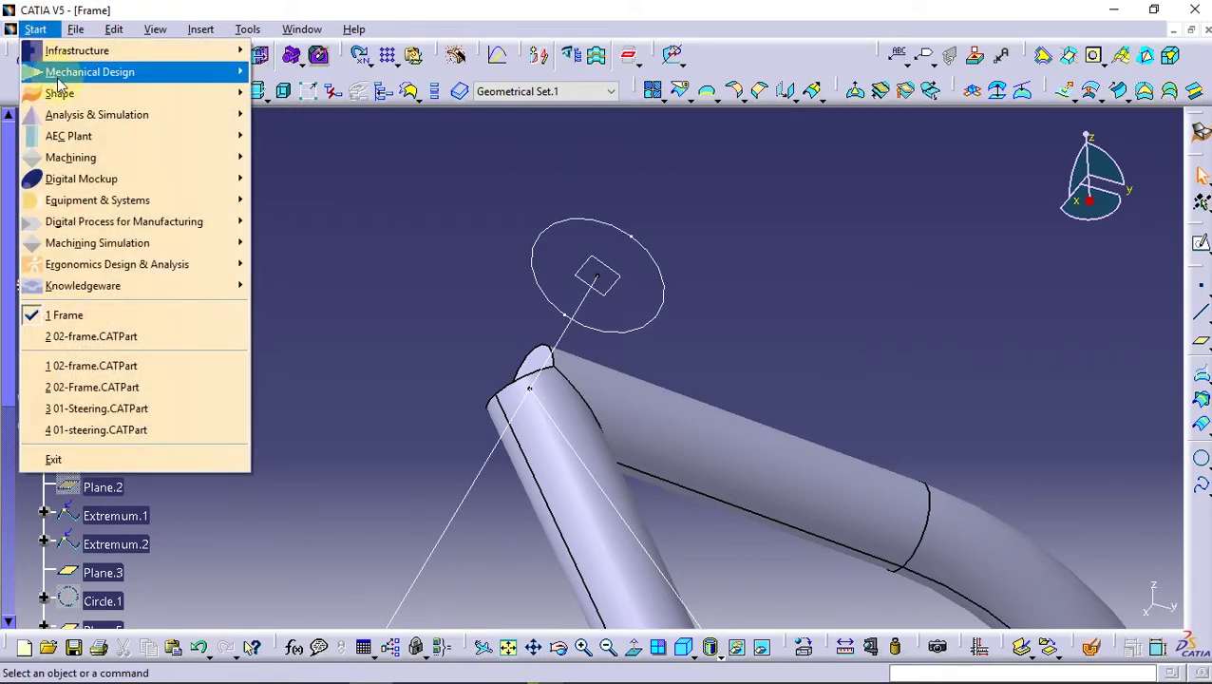
left_click(295, 72)
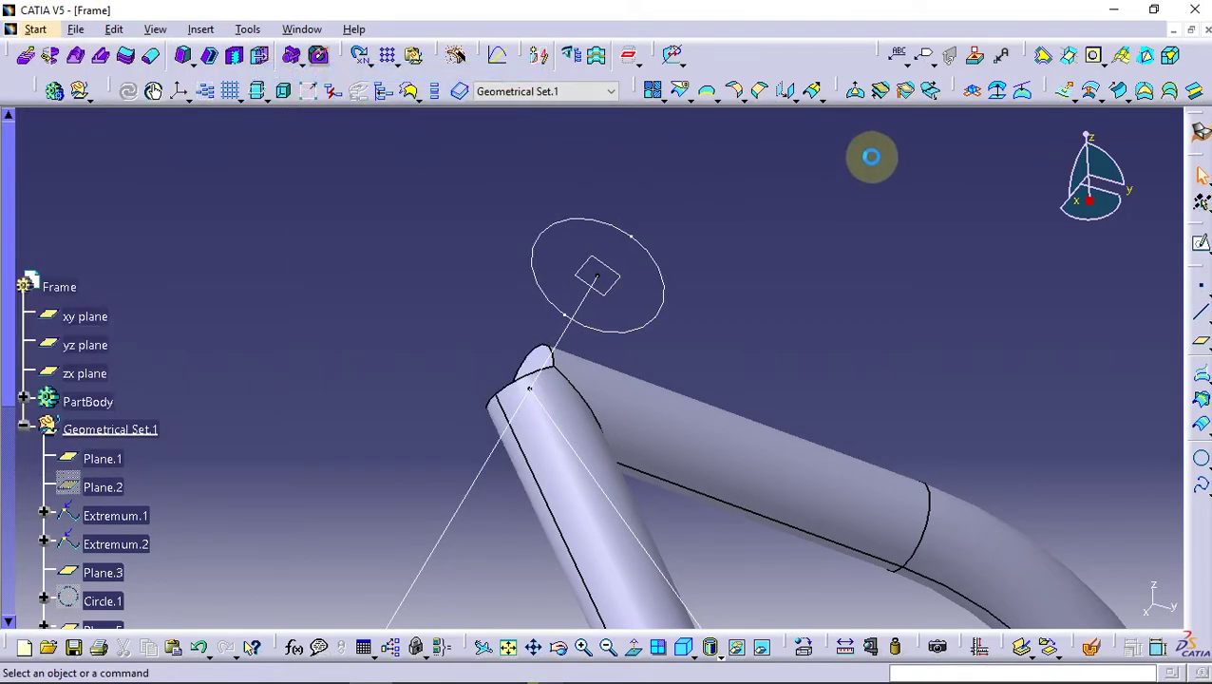
left_click(966, 95)
left_click(738, 388)
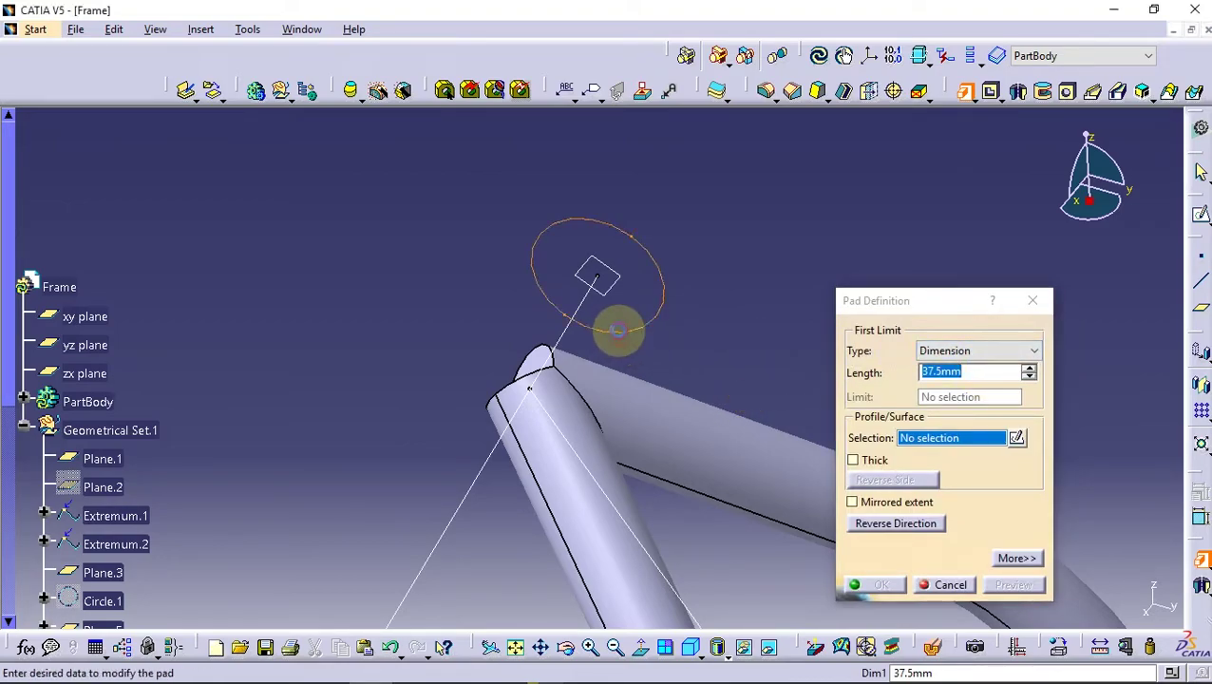
left_click(617, 326)
left_click(945, 351)
left_click(951, 377)
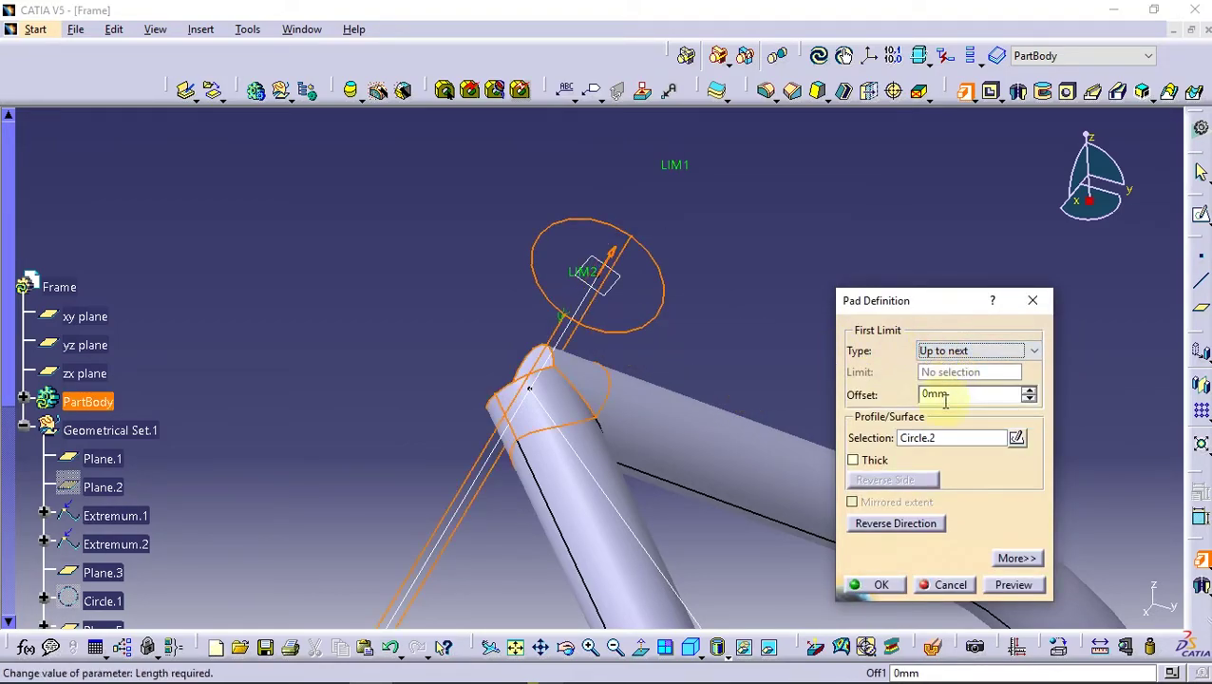
left_click(882, 586)
mouse_move(642, 373)
middle_mouse_down()
mouse_move(604, 433)
mouse_move(904, 253)
middle_mouse_up()
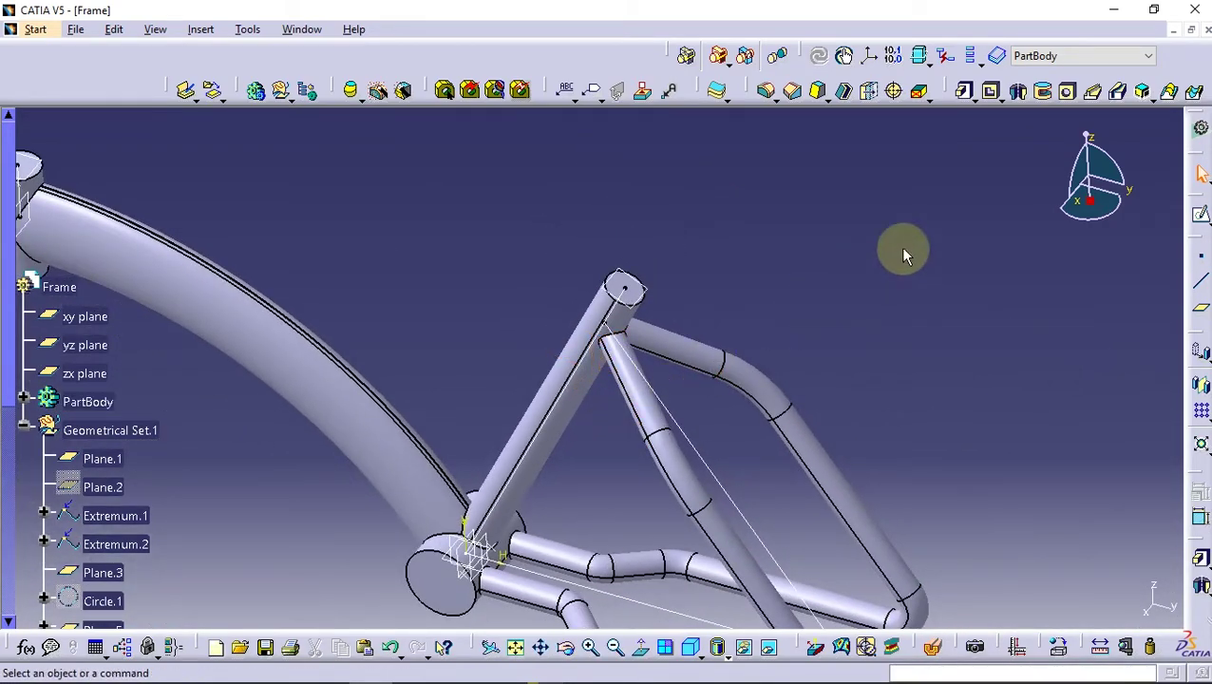
- Apply a 5 mm edge fillet to the five tube-junction edges around the bottom bracket
left_click(767, 91)
mouse_move(574, 370)
middle_mouse_down()
mouse_move(508, 264)
mouse_move(541, 310)
mouse_move(561, 284)
middle_mouse_up()
left_click(512, 280)
left_click(564, 276)
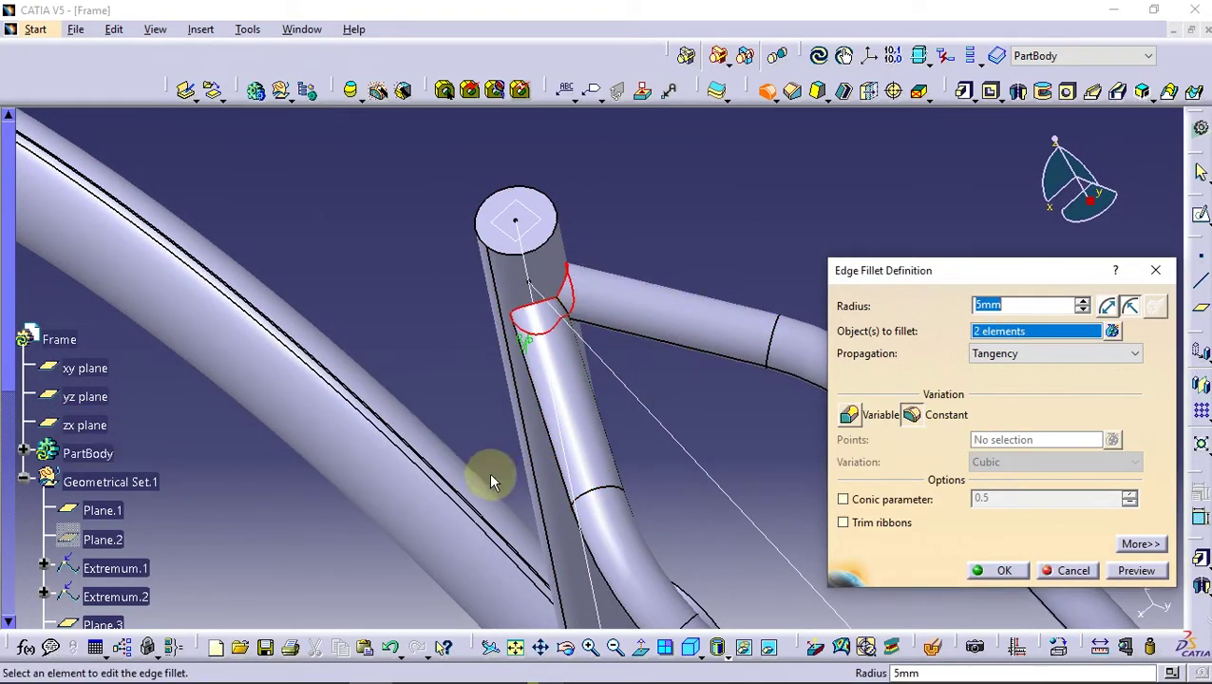
mouse_move(487, 476)
middle_mouse_down()
mouse_move(577, 310)
mouse_move(561, 441)
mouse_move(571, 281)
middle_mouse_up()
left_click(570, 280)
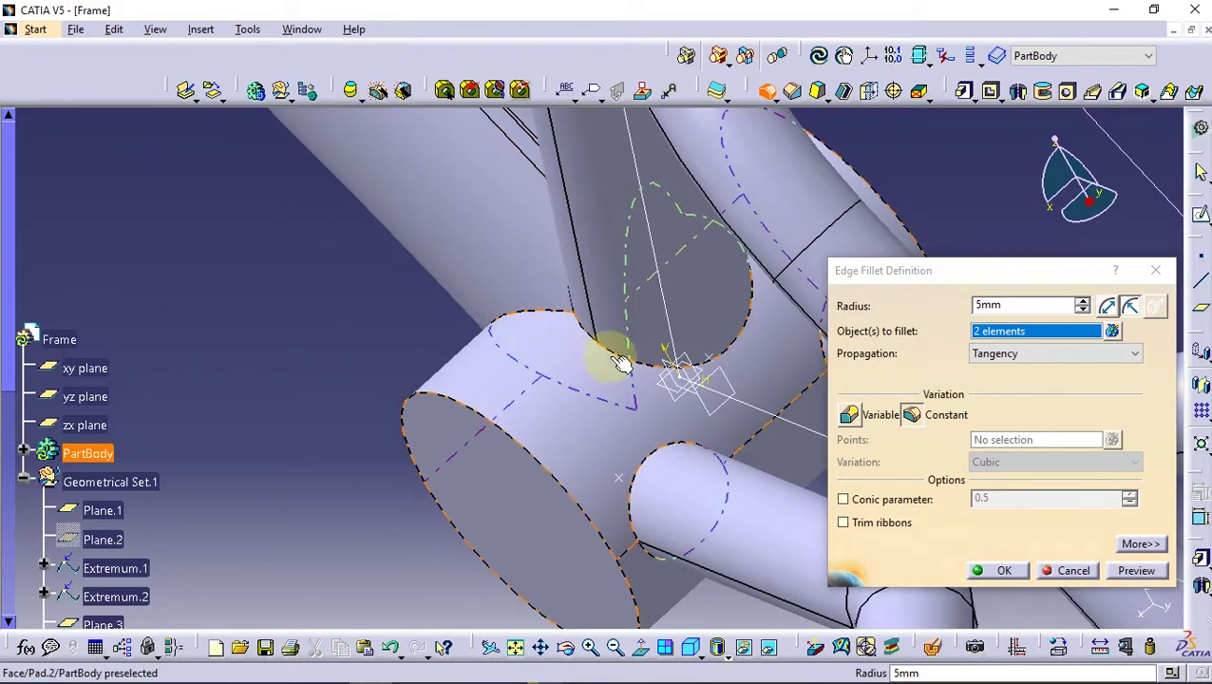
middle_click_drag(628, 433, 459, 377)
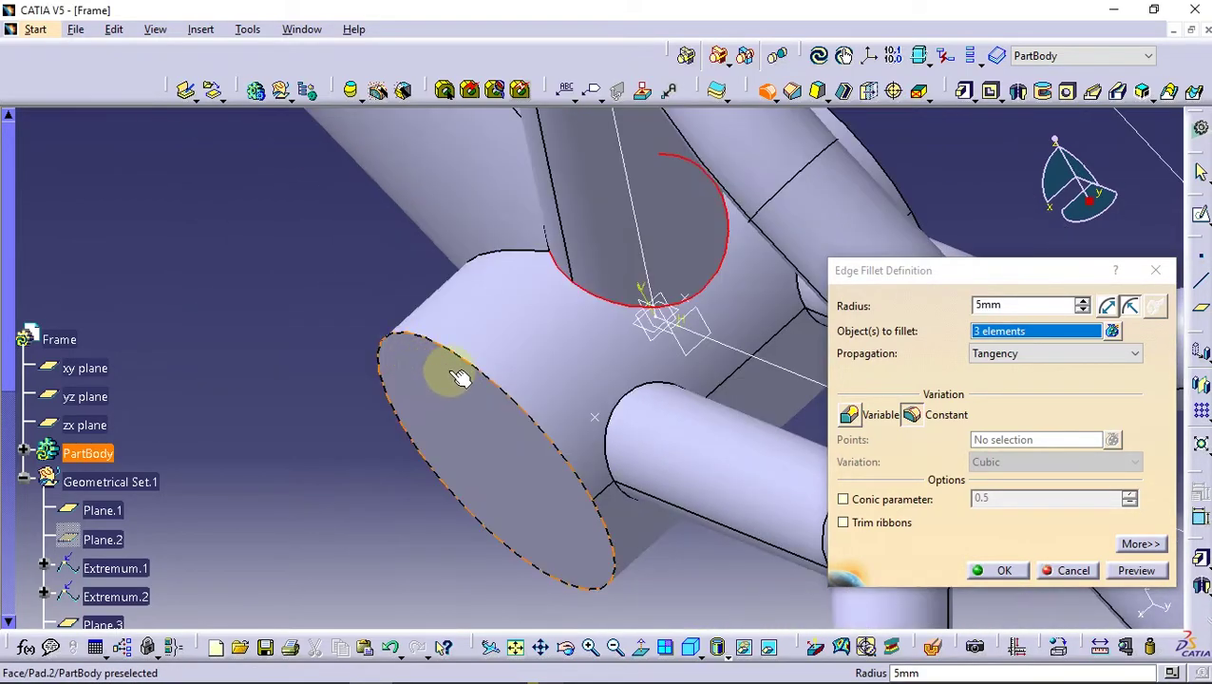
left_click(616, 405)
mouse_move(617, 406)
middle_mouse_down()
mouse_move(482, 344)
mouse_move(627, 276)
middle_mouse_up()
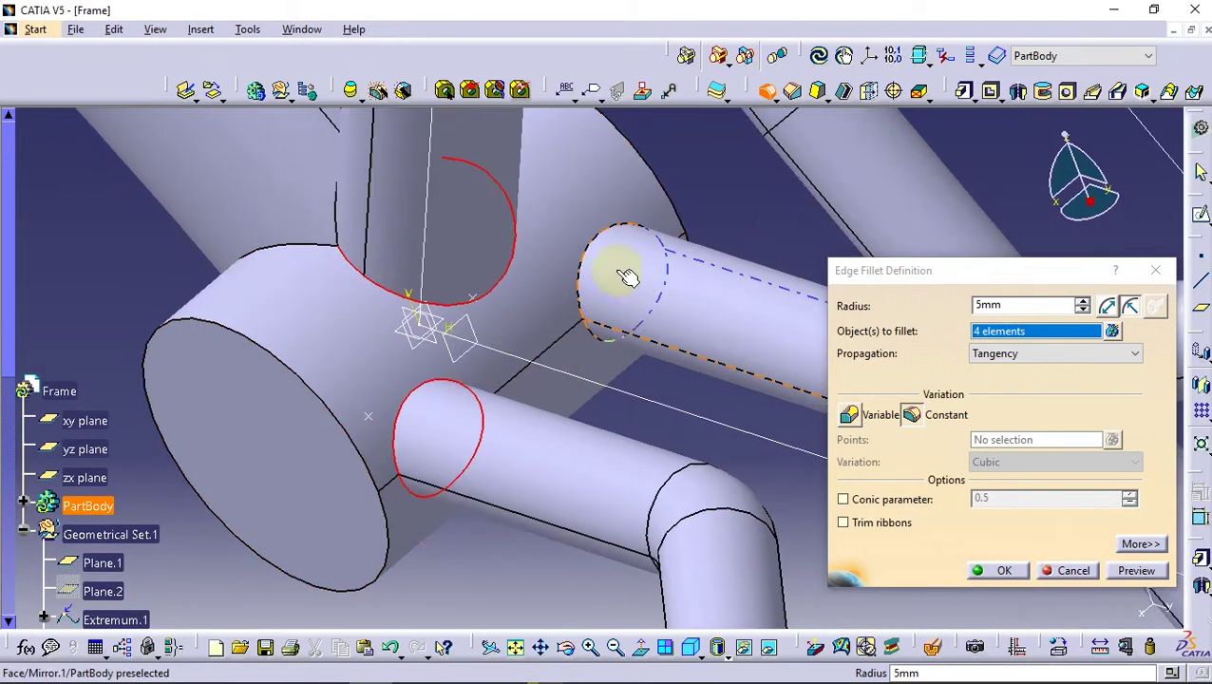
left_click(587, 280)
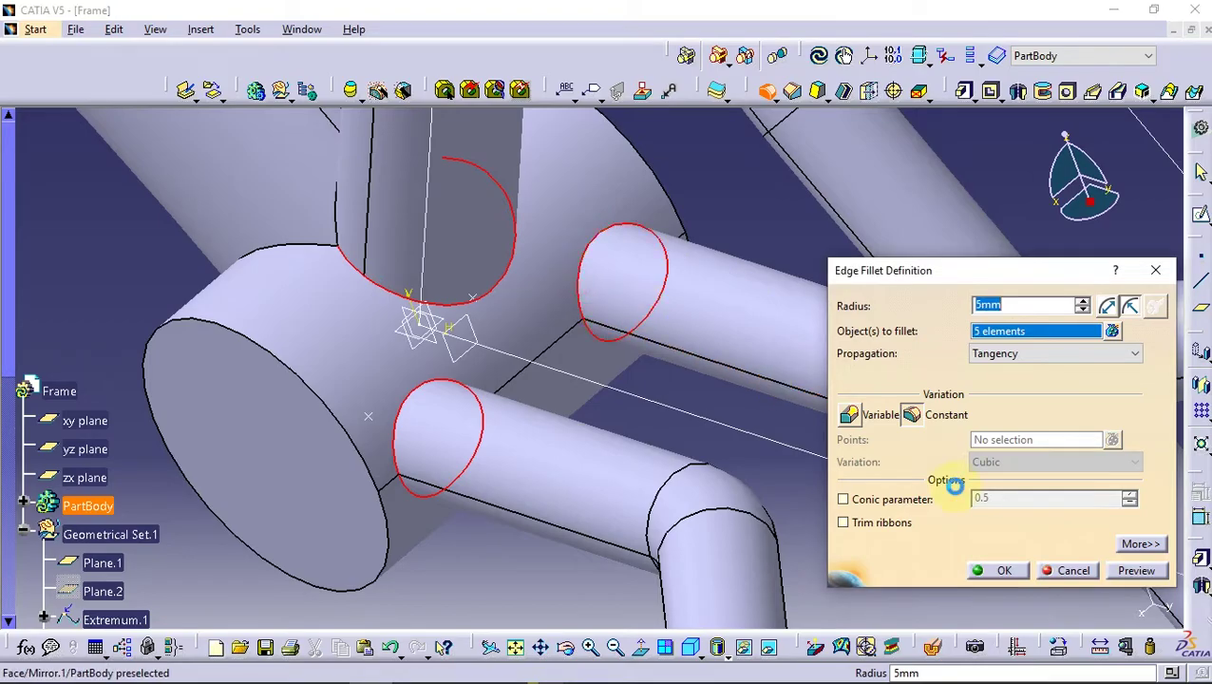
left_click(1010, 568)
mouse_move(747, 200)
middle_mouse_down()
mouse_move(619, 208)
mouse_move(687, 397)
mouse_move(609, 419)
mouse_move(523, 476)
mouse_move(775, 383)
mouse_move(568, 359)
mouse_move(563, 408)
mouse_move(494, 354)
mouse_move(595, 379)
mouse_move(460, 379)
mouse_move(434, 433)
mouse_move(815, 410)
middle_mouse_up()
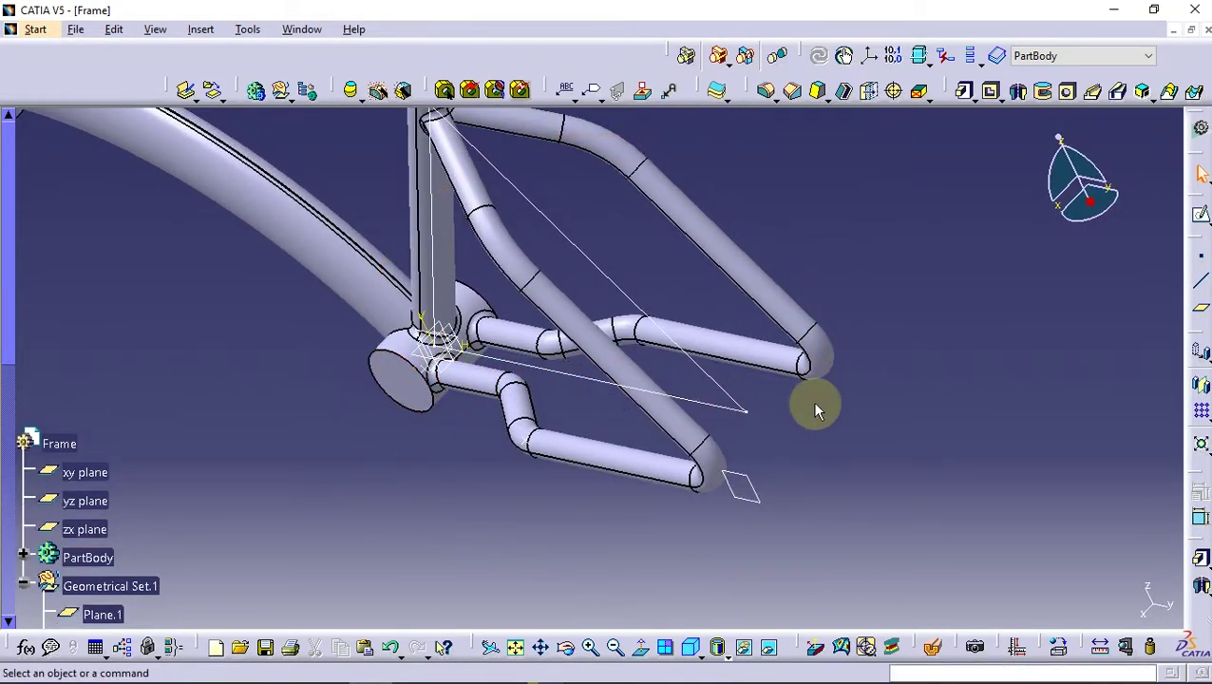
- On a yz-plane sketch, draw a three-point arc from the curved tube to the seat tube and place its radius dimension
mouse_move(609, 487)
middle_mouse_down()
mouse_move(632, 460)
mouse_move(596, 454)
mouse_move(671, 400)
middle_mouse_up()
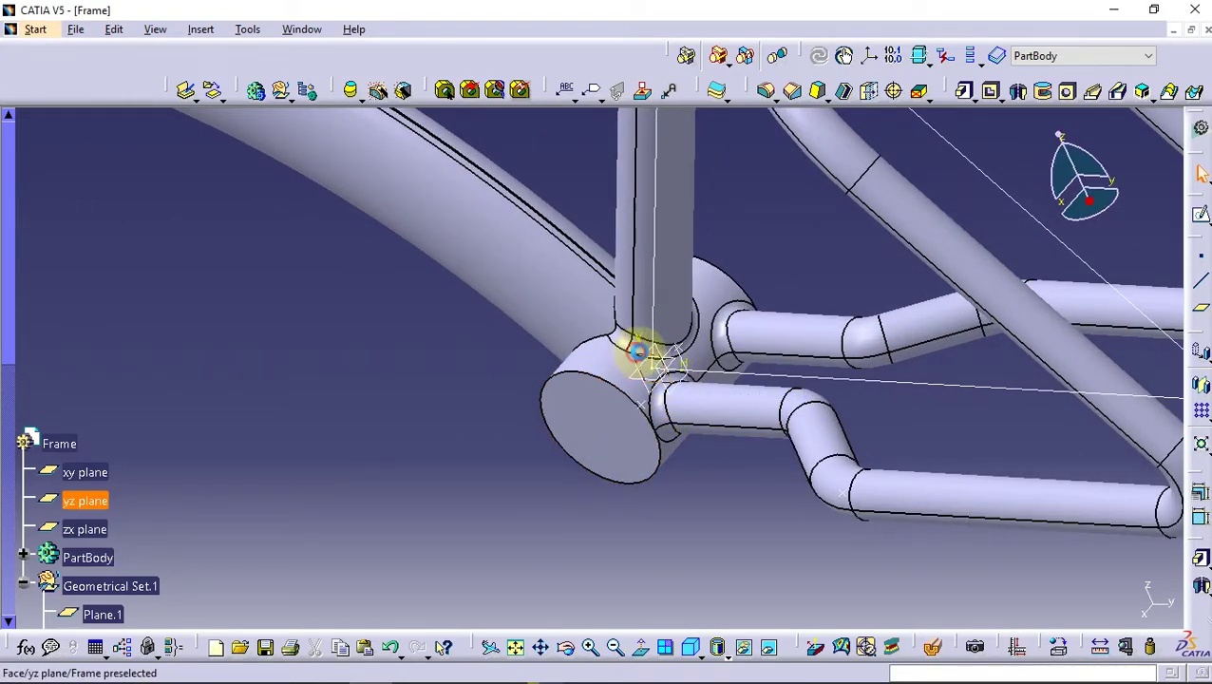
left_click(1201, 214)
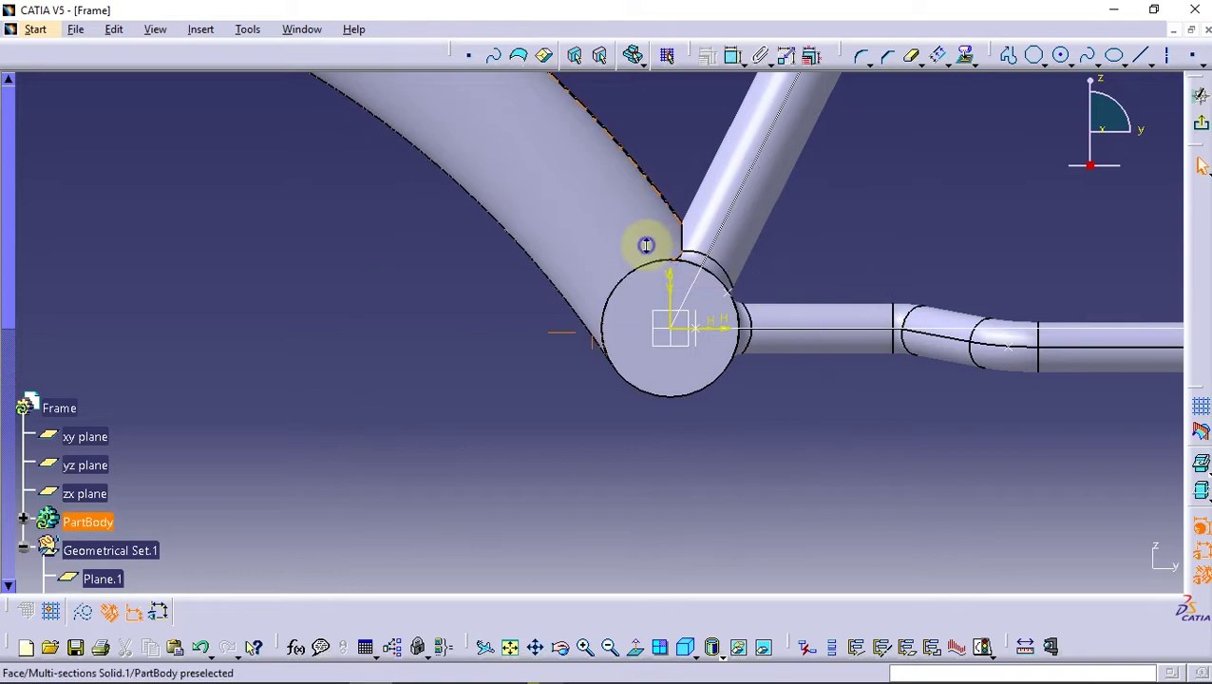
mouse_move(646, 245)
middle_mouse_down()
mouse_move(577, 278)
mouse_move(636, 405)
mouse_move(622, 356)
middle_mouse_up()
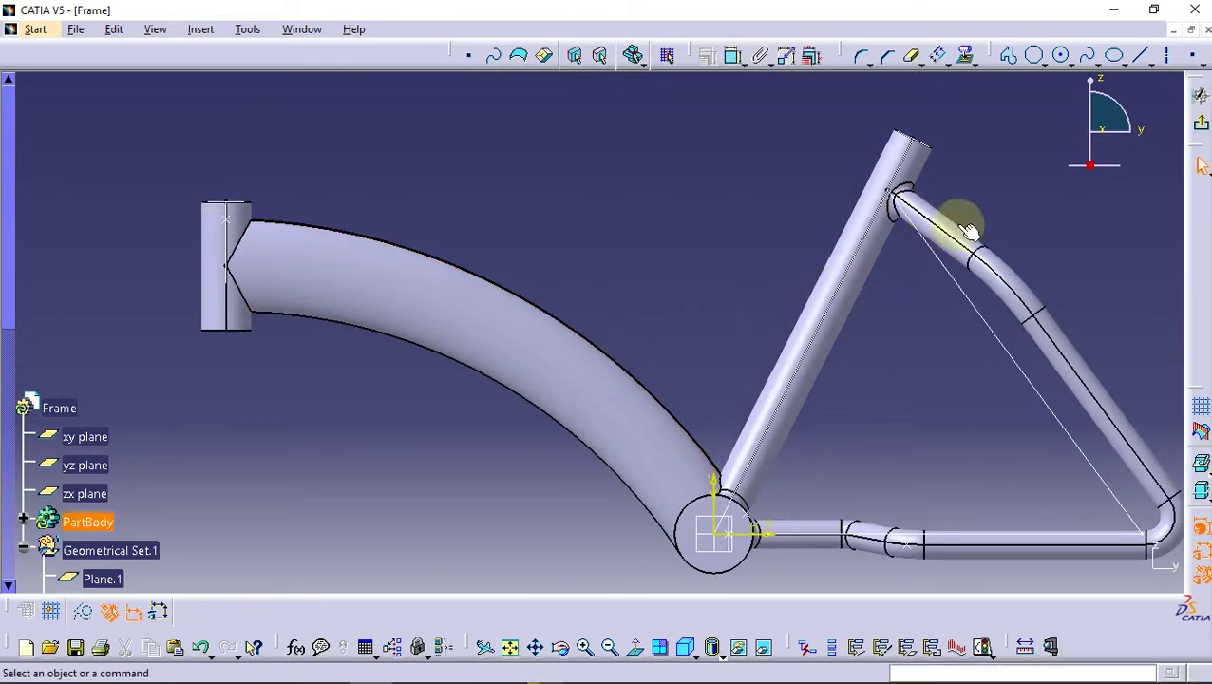
left_click(1070, 67)
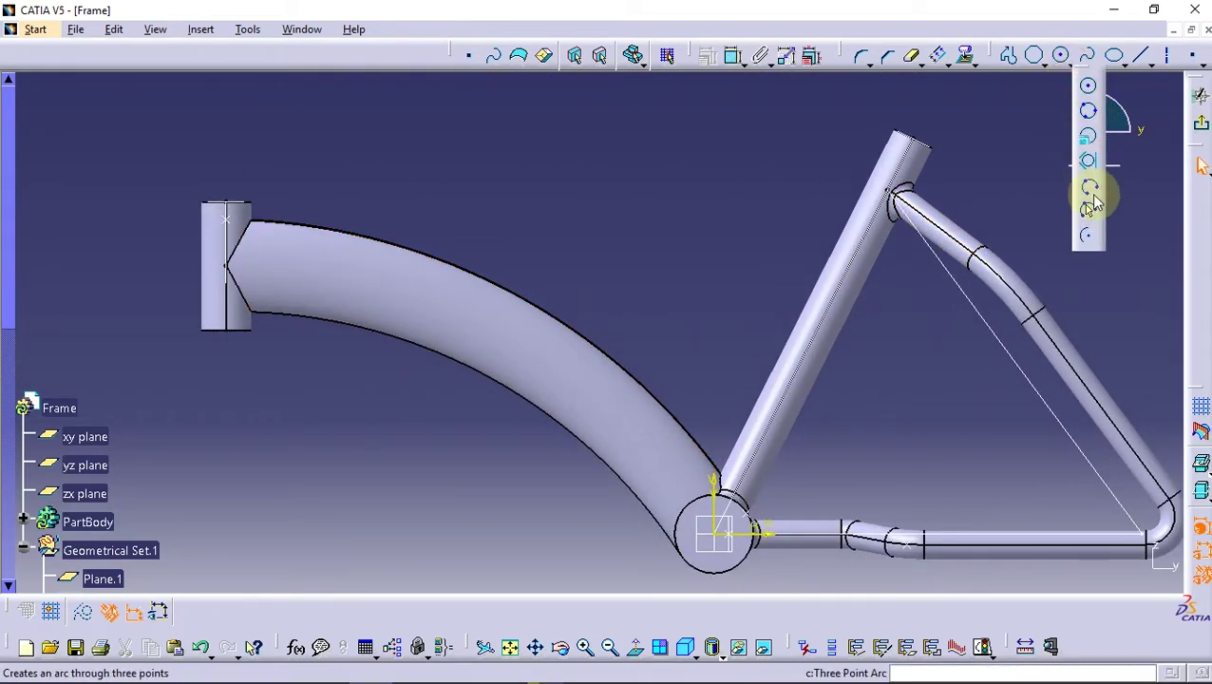
left_click(1087, 190)
left_click(517, 352)
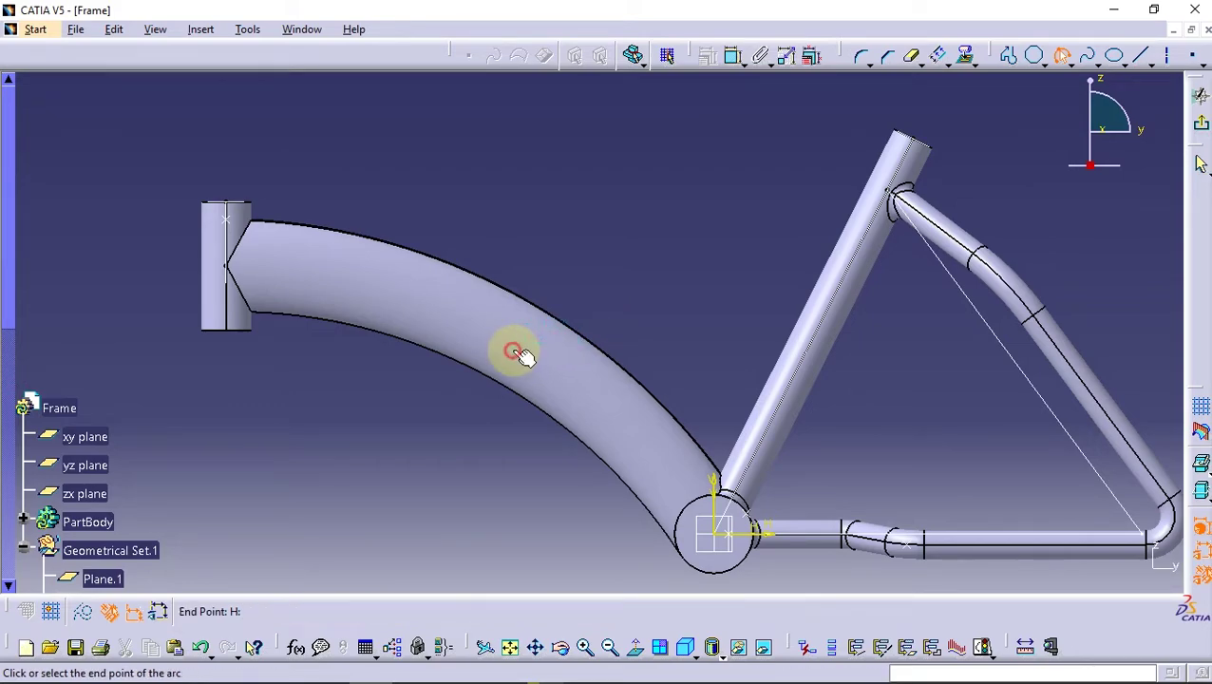
left_click(850, 264)
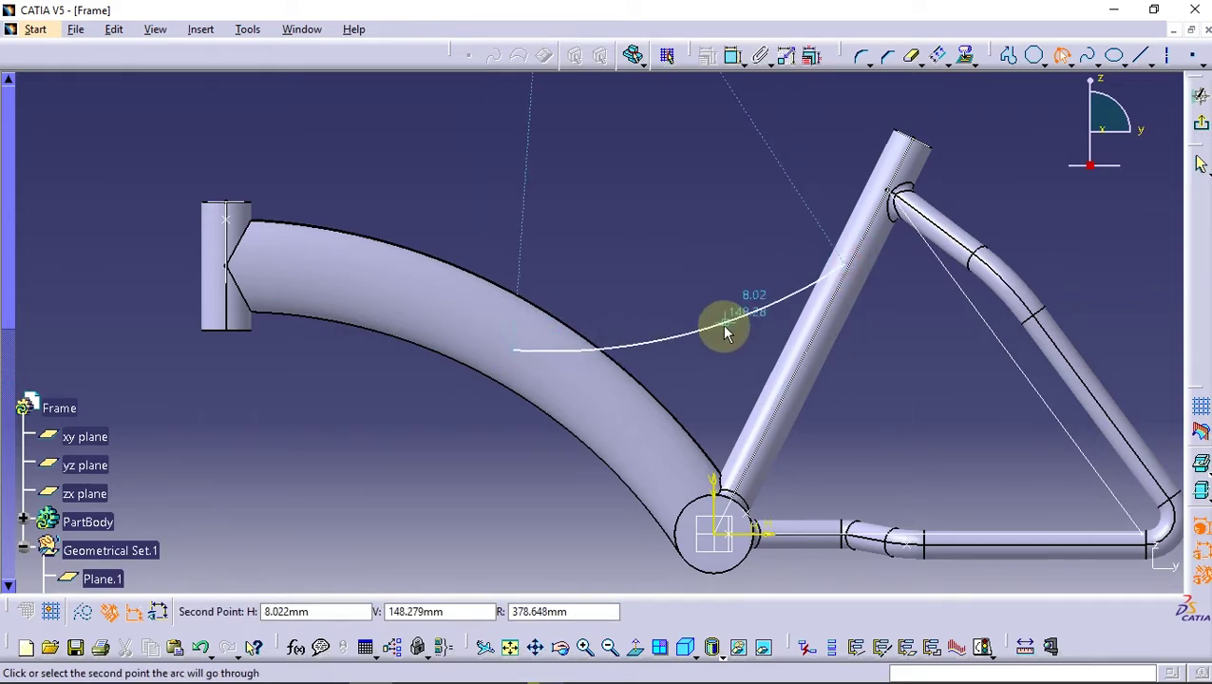
left_click(719, 340)
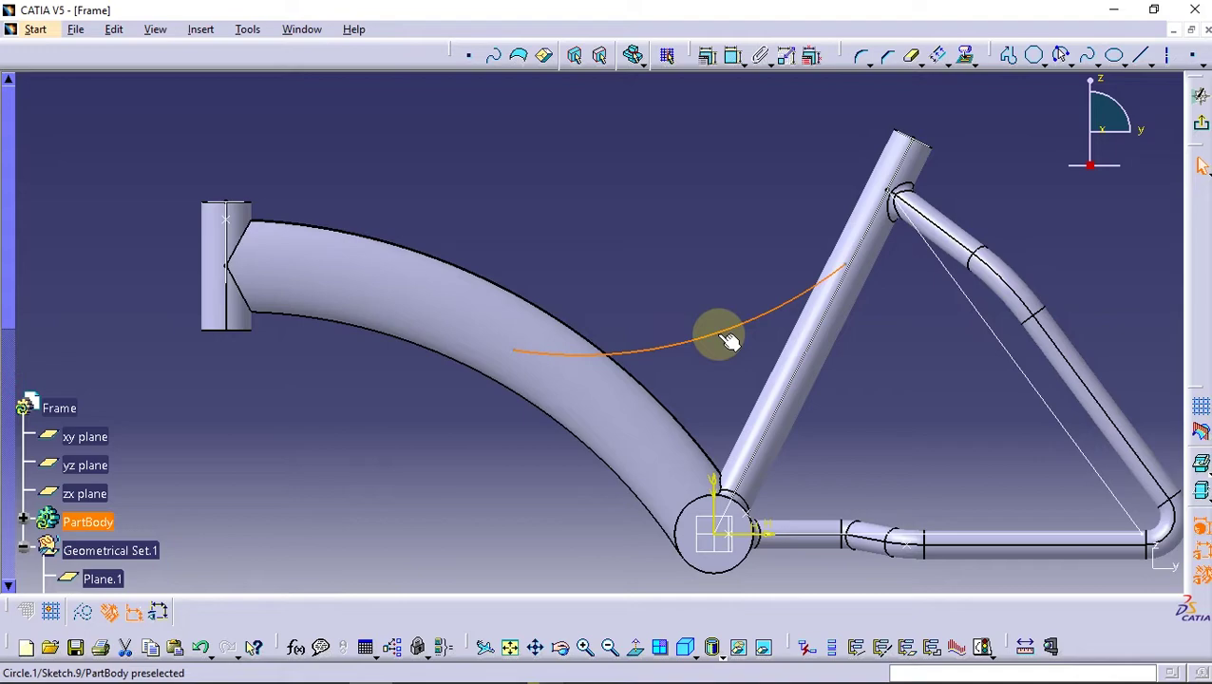
left_click(734, 57)
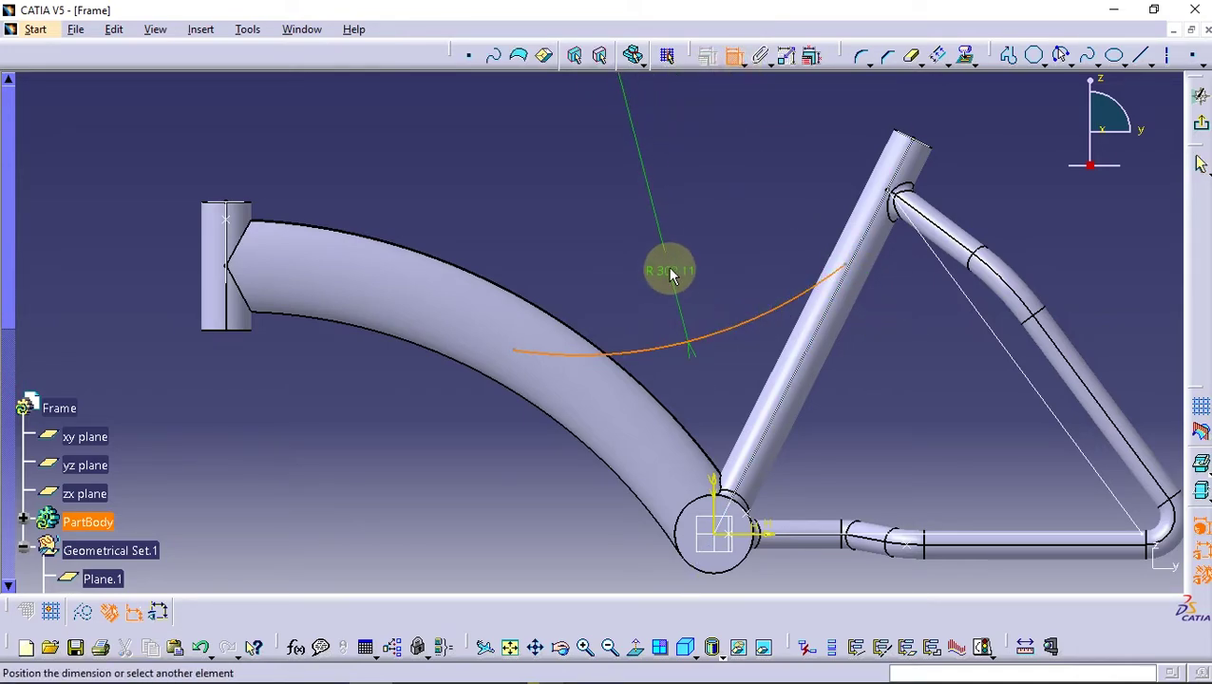
left_click(669, 274)
- Dimension the arc with radius 320, right endpoint height 185 and a 90 horizontal offset
double_click(675, 270)
type("320")
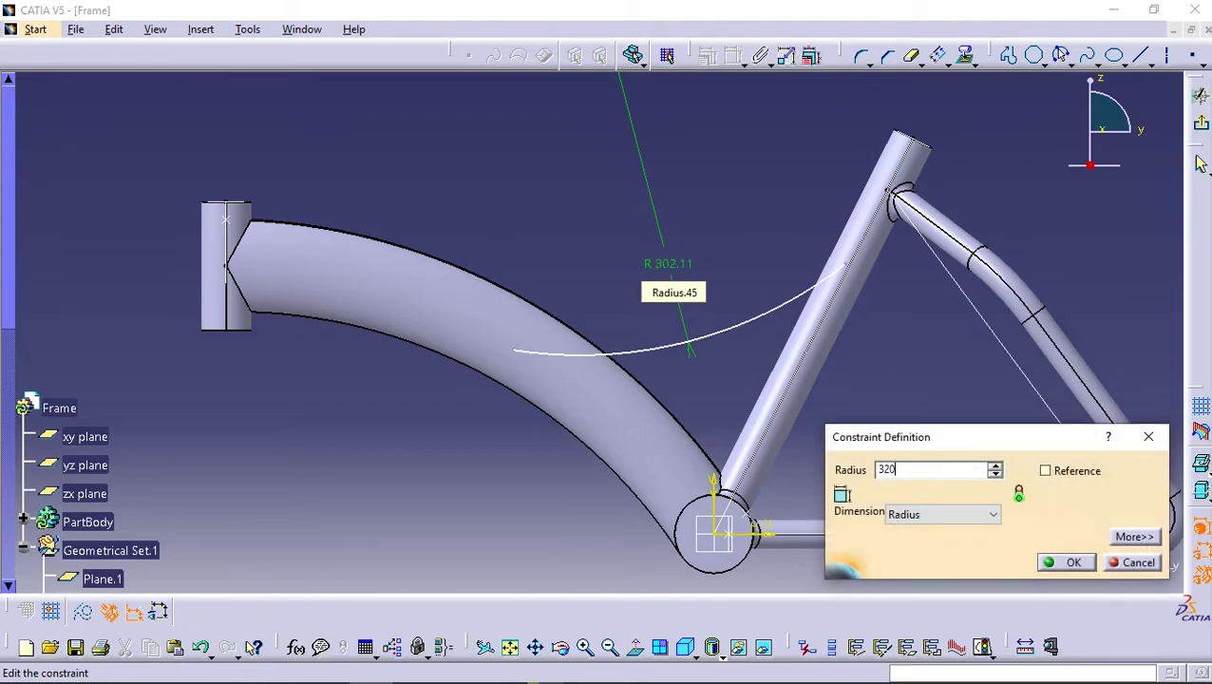
key("Return")
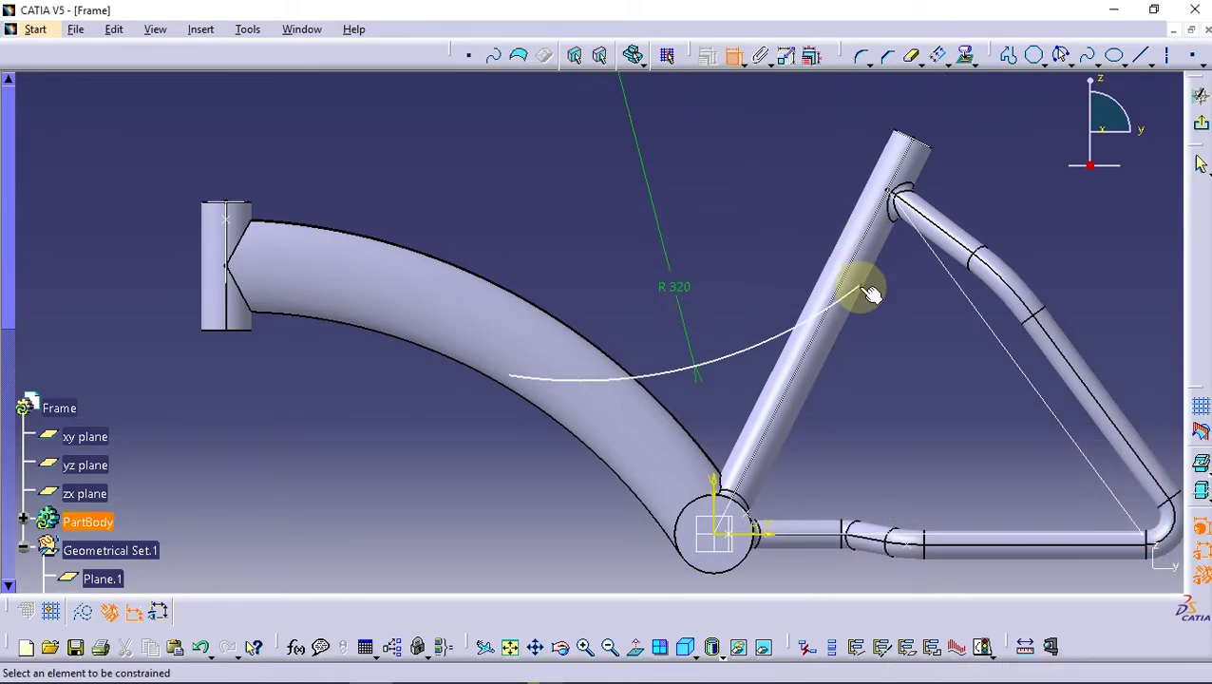
left_click(861, 284)
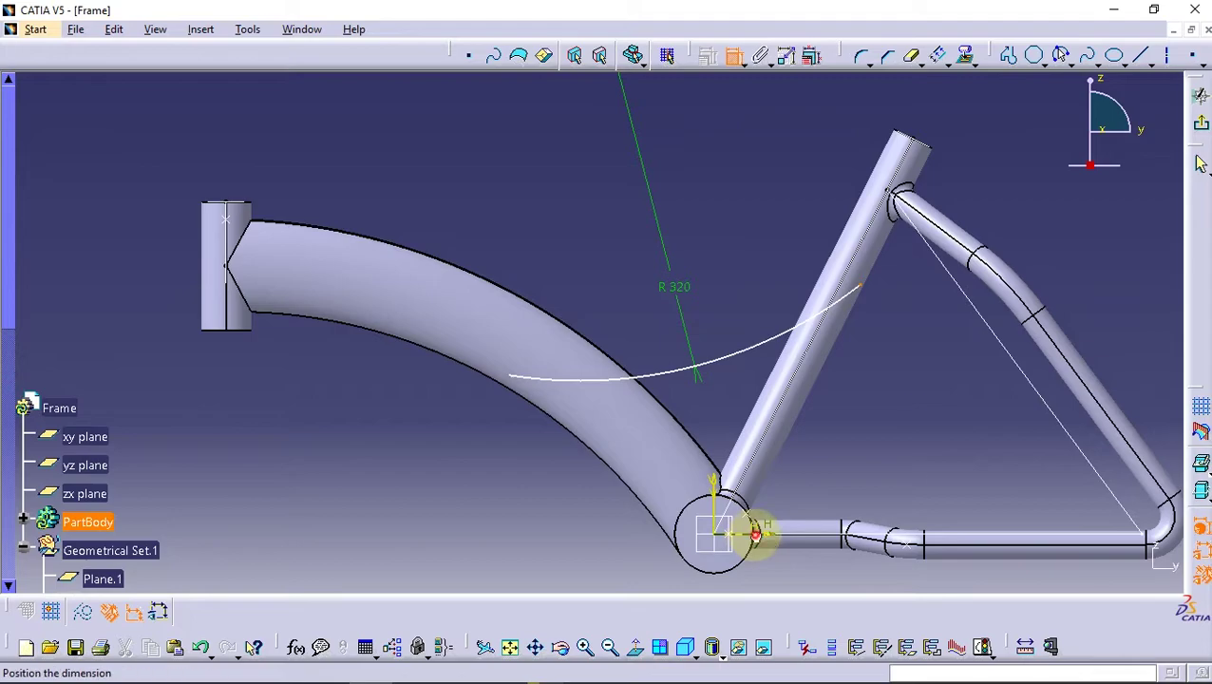
left_click(929, 439)
double_click(928, 437)
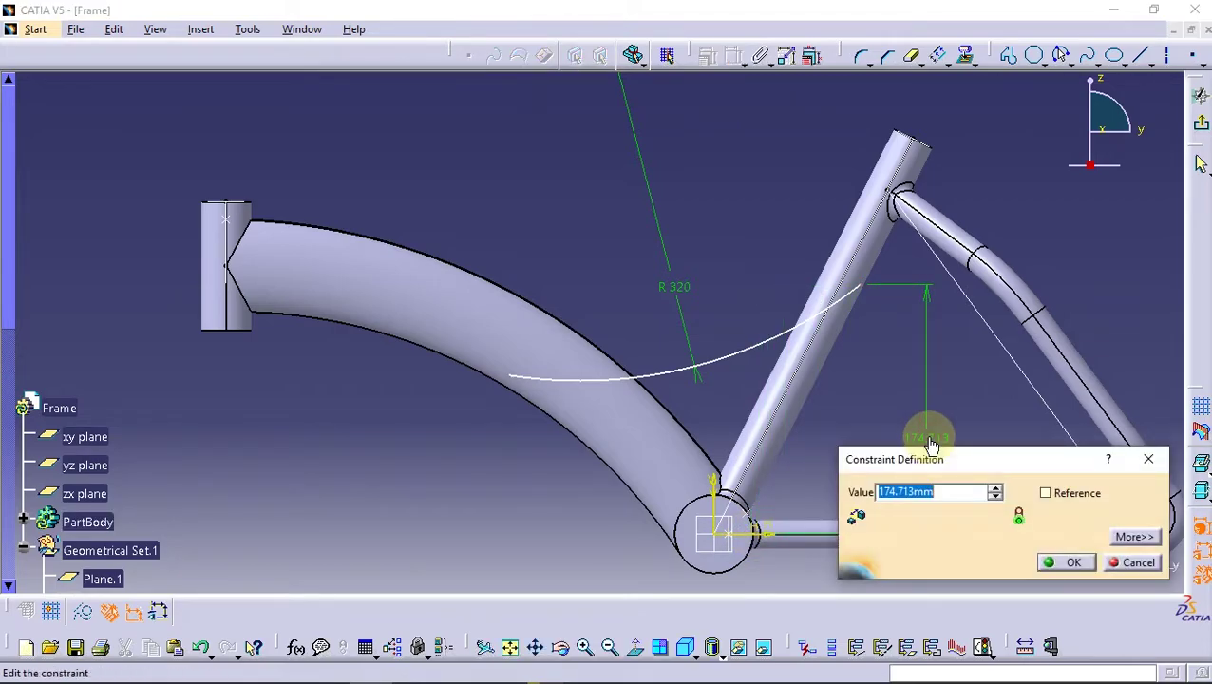
key("Return")
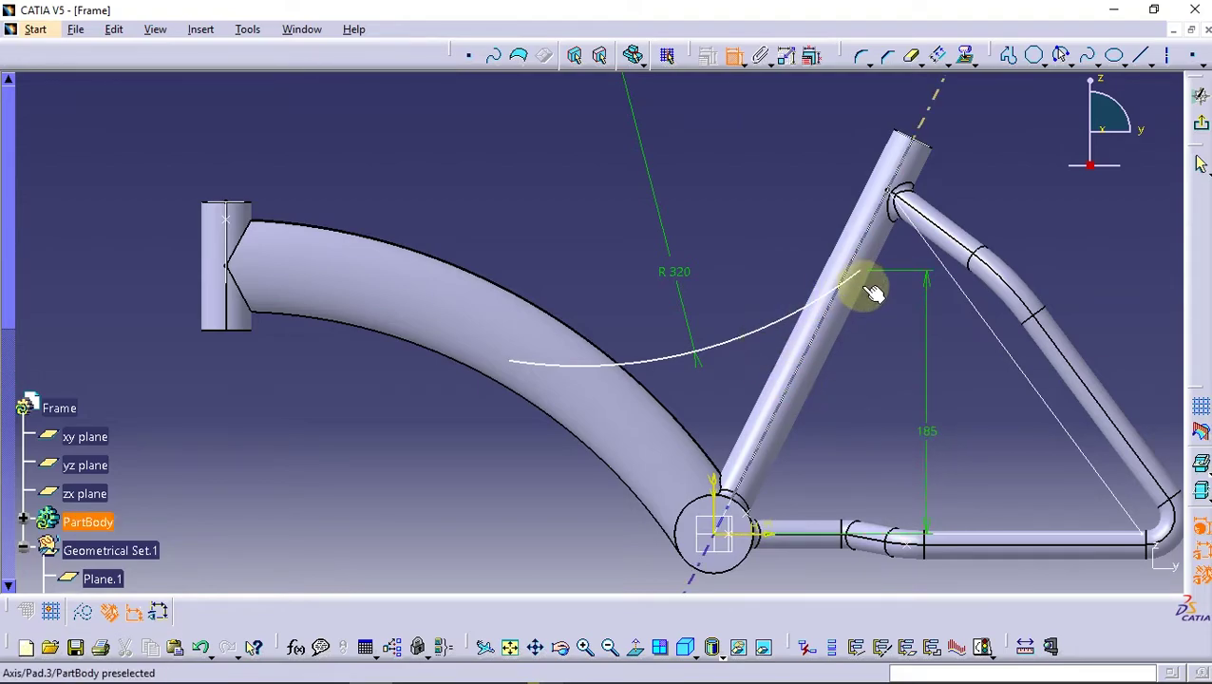
left_click(861, 273)
left_click(712, 494)
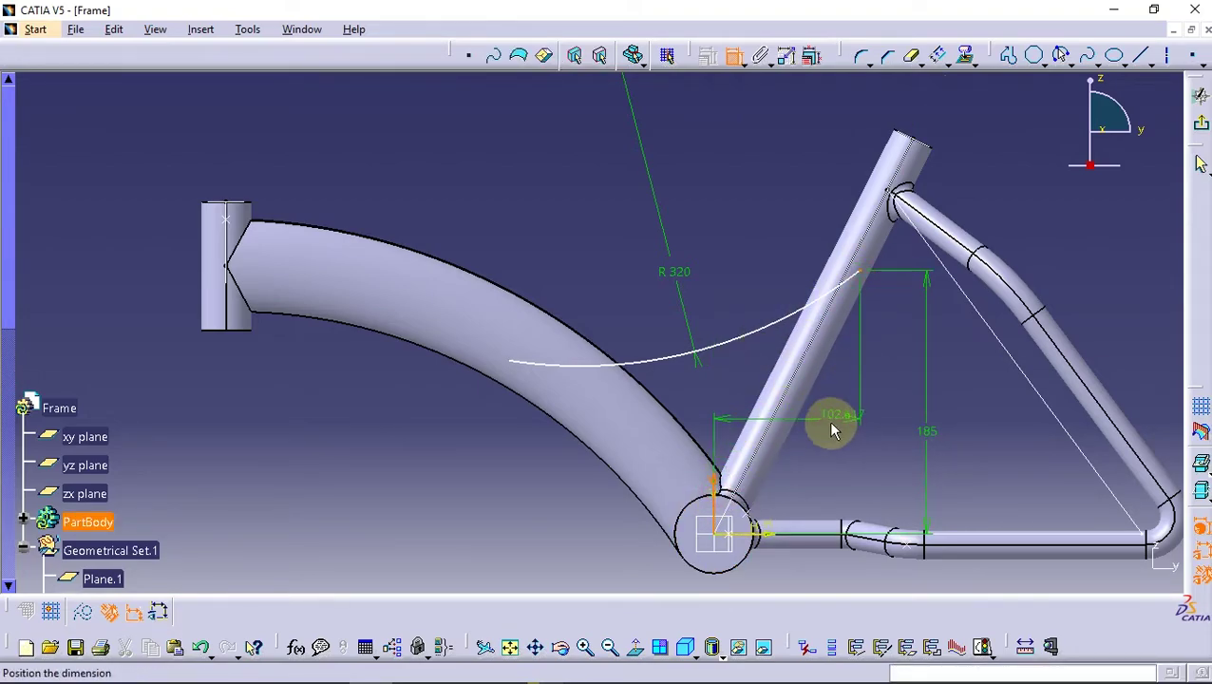
double_click(806, 436)
type("95")
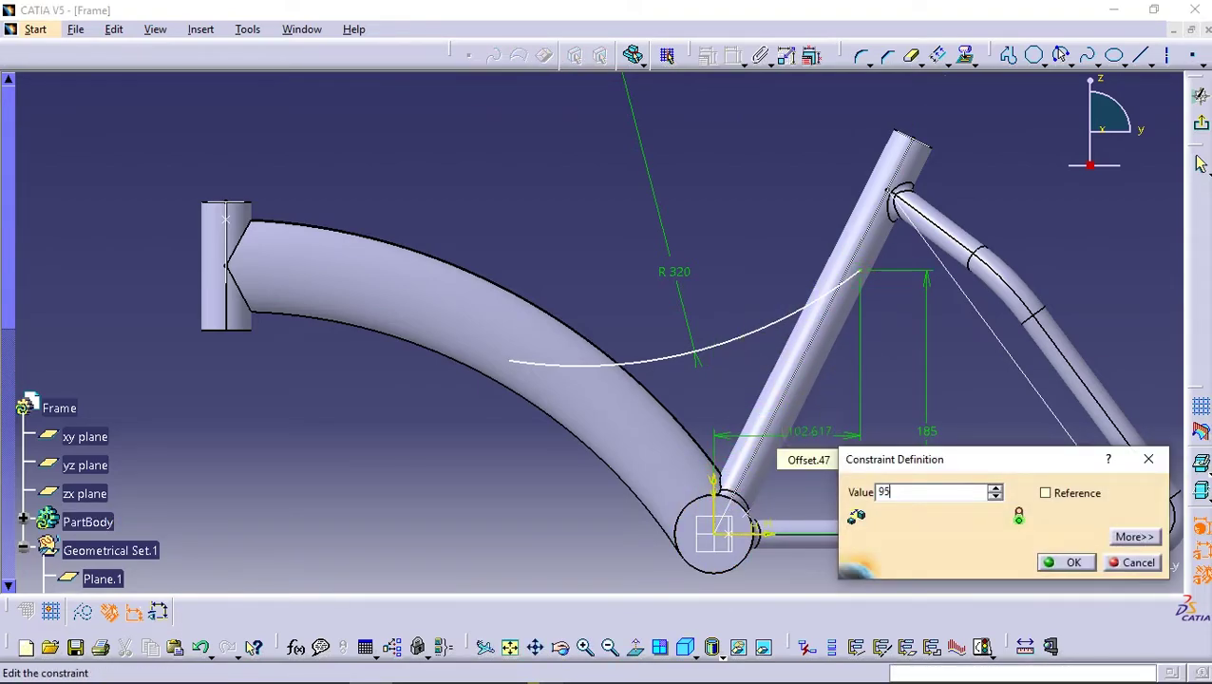
key("Return")
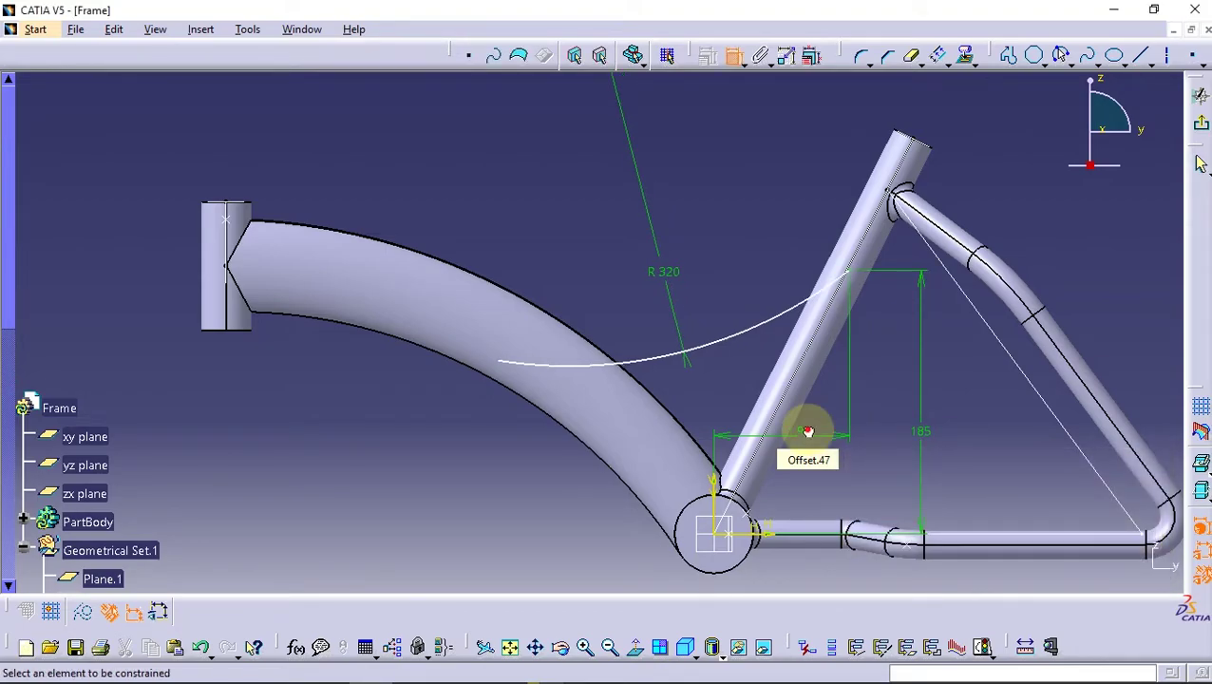
double_click(807, 433)
type("0")
key("Return")
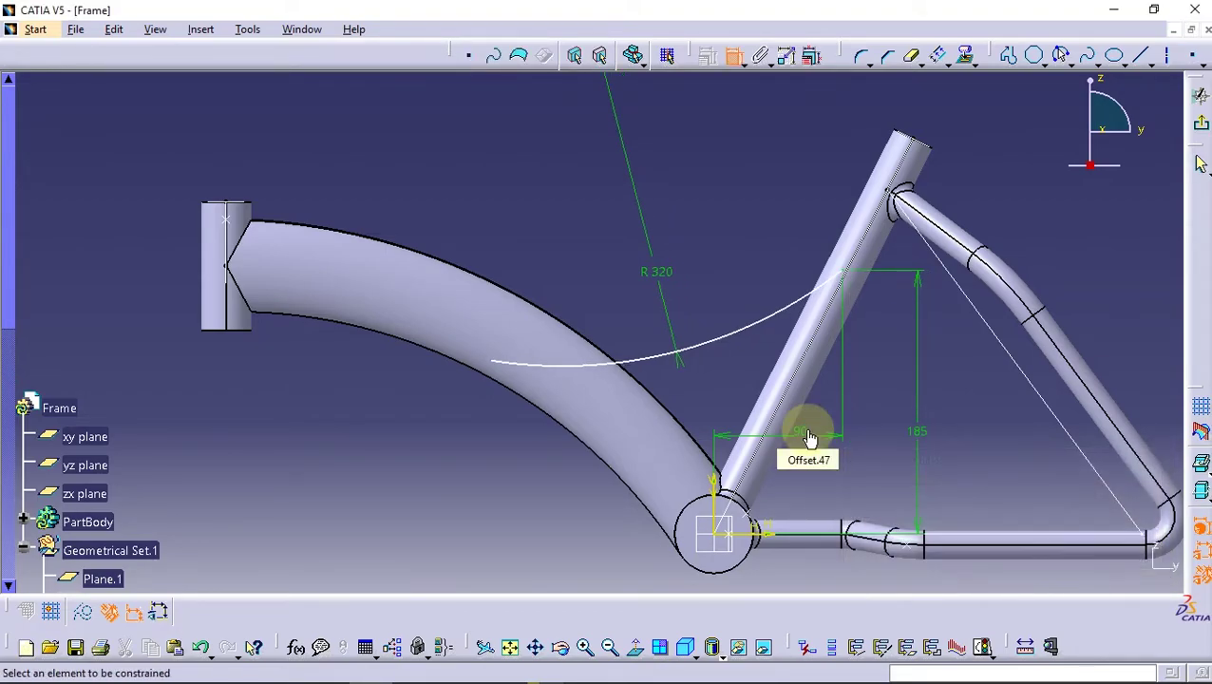
- Fix the arc's left endpoint at height 145 and 150 horizontally from the bottom bracket centre
left_click(492, 361)
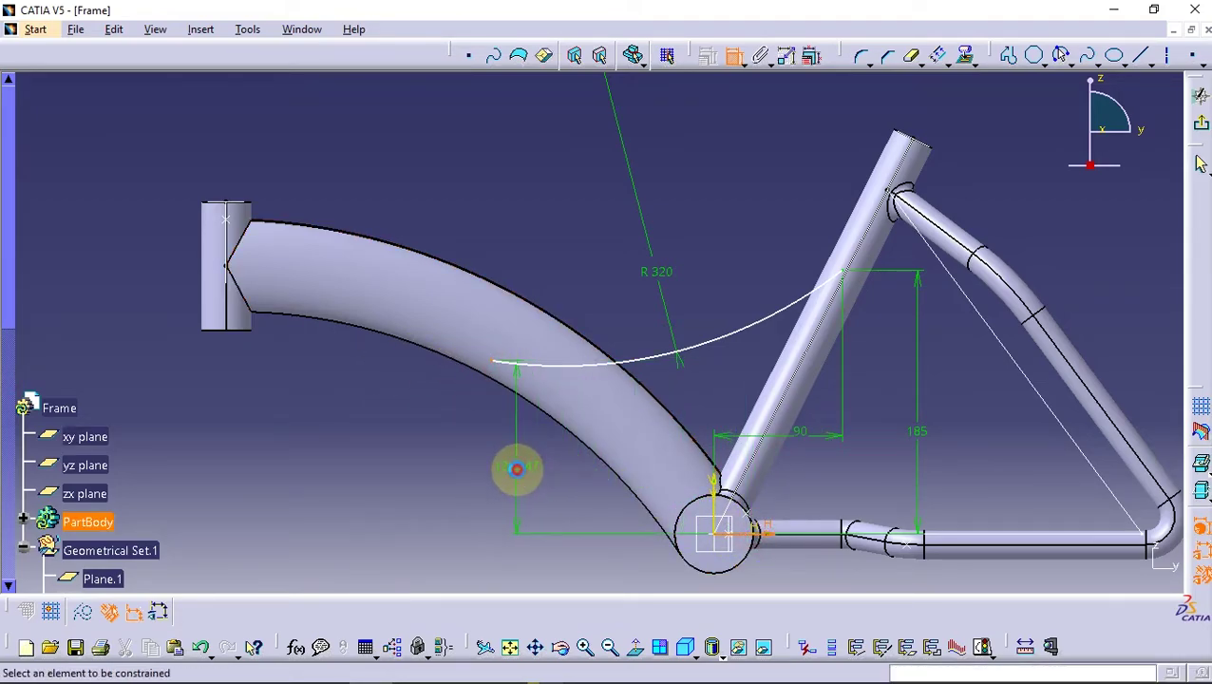
double_click(519, 470)
type("1")
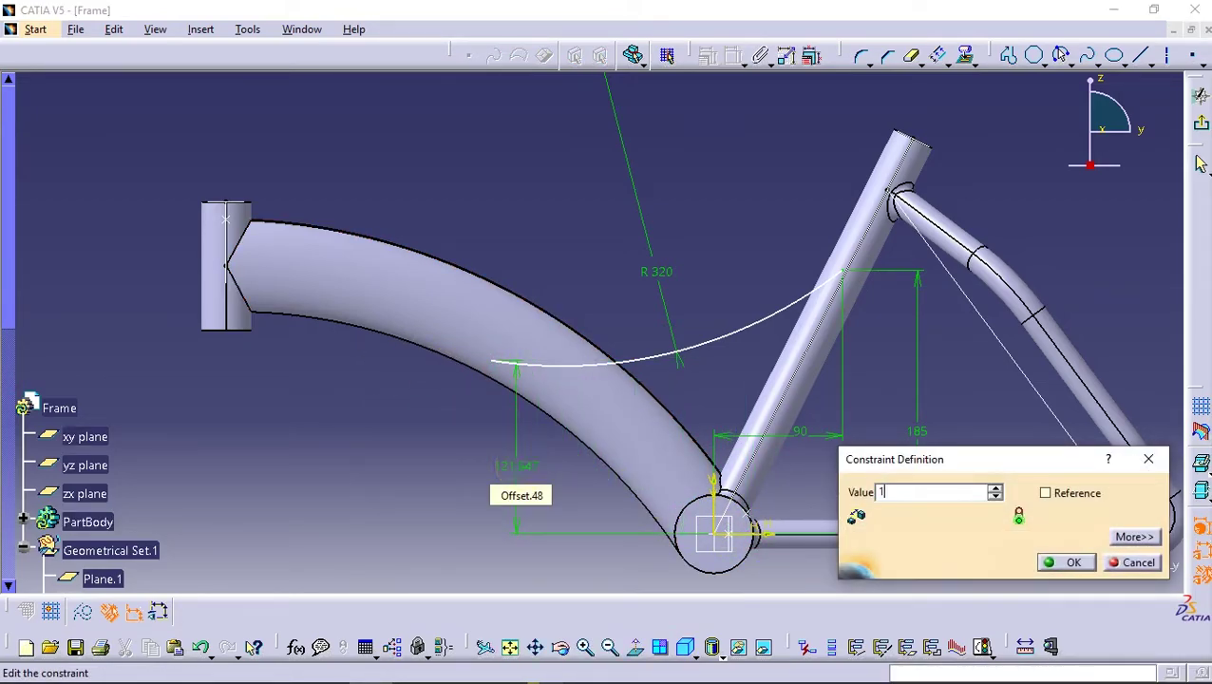
type("45mm")
key("Return")
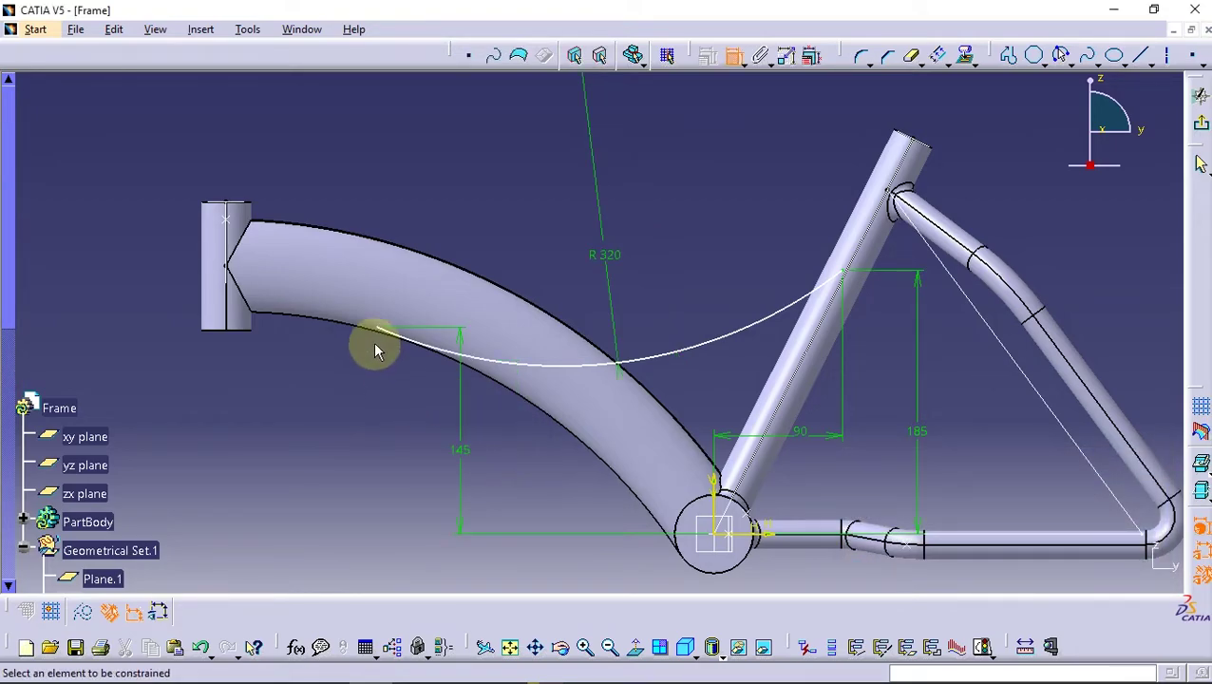
left_click(380, 328)
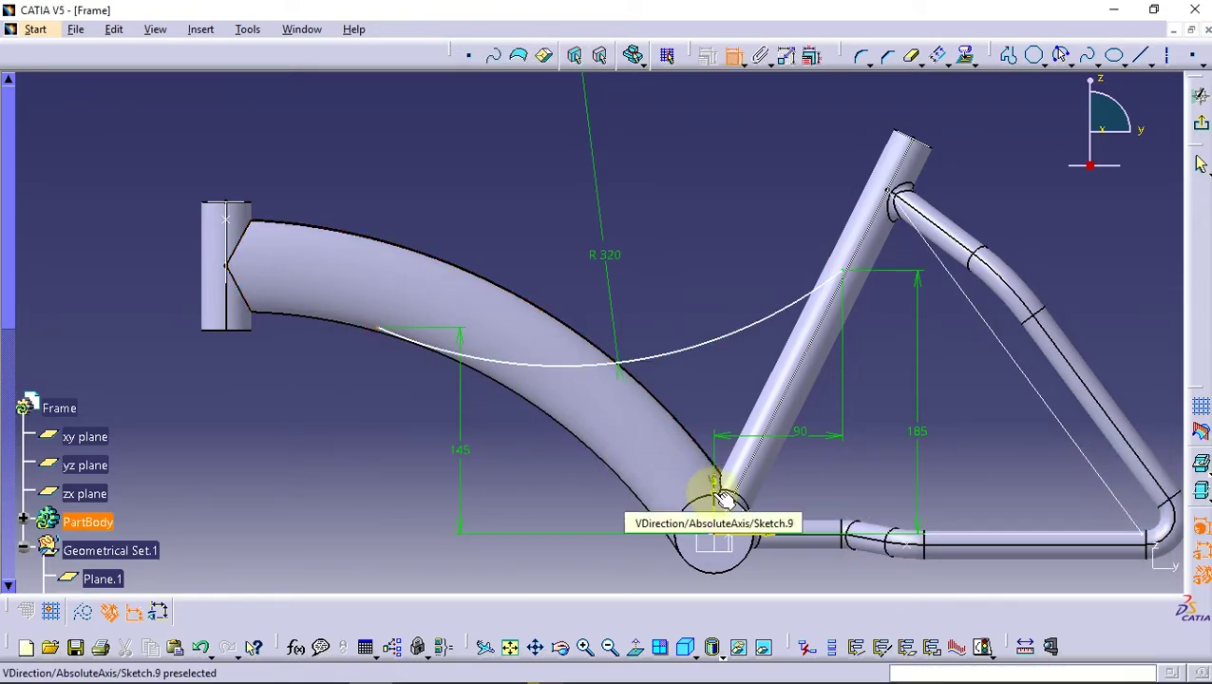
left_click(726, 509)
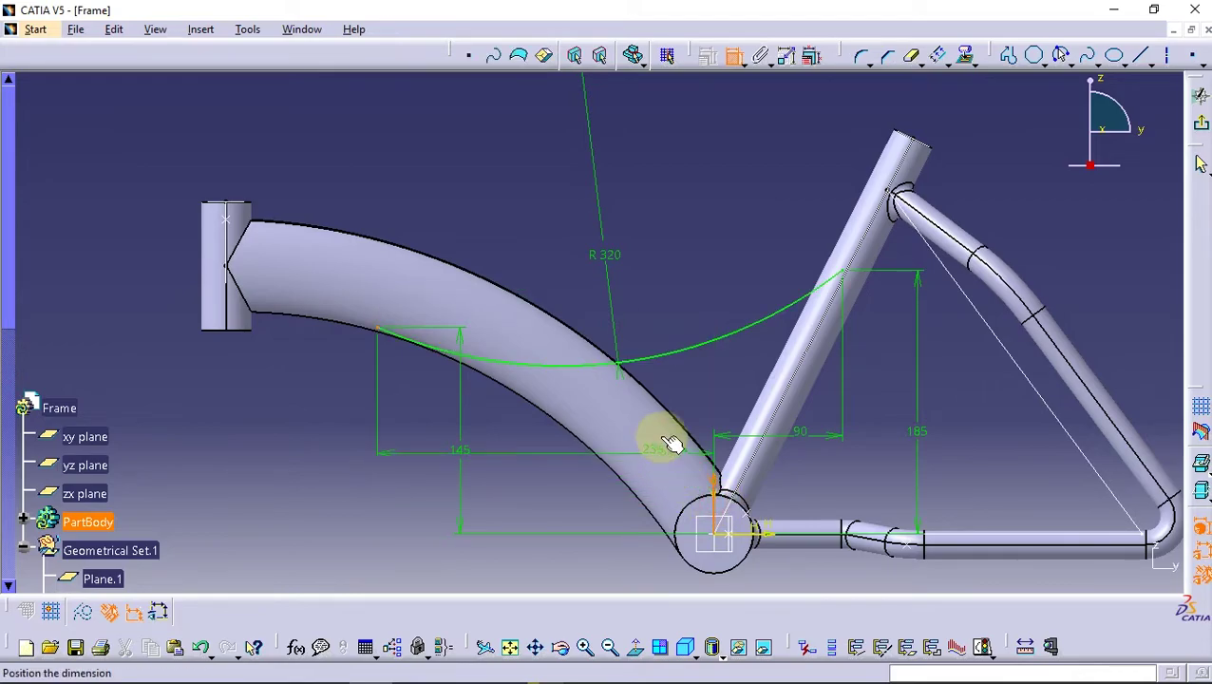
left_click(494, 205)
double_click(496, 202)
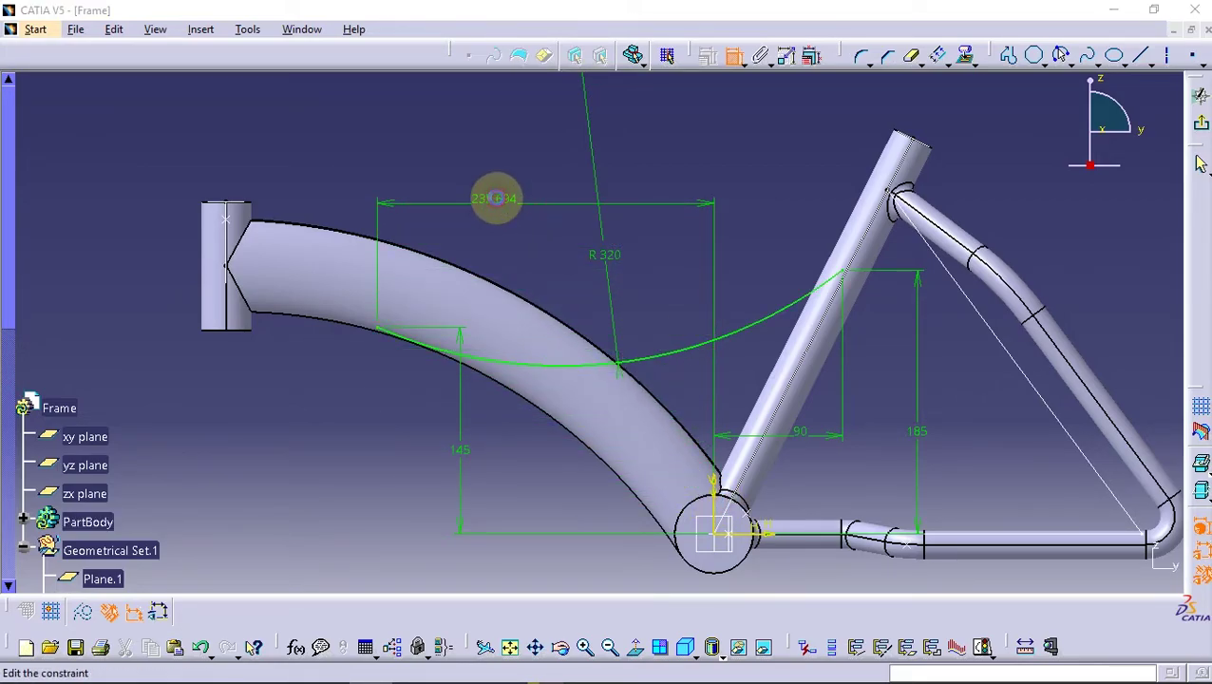
type("150")
left_click(499, 204)
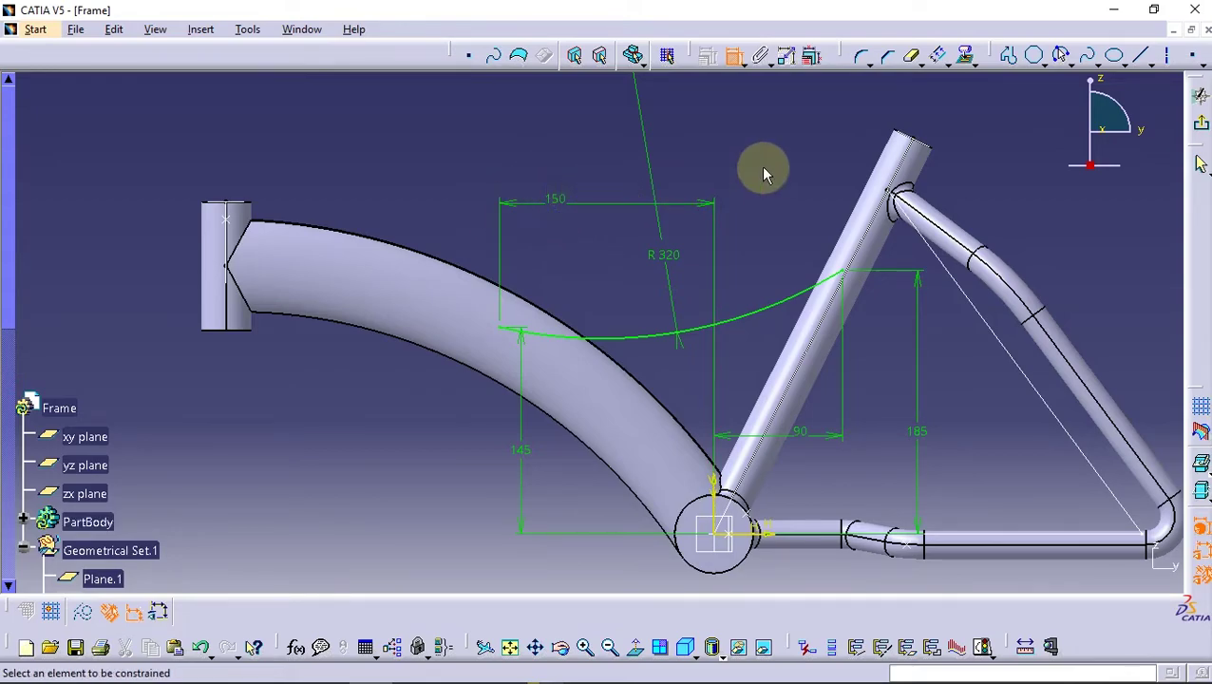
- Create a plane normal to Sketch.9 at its end vertex
left_click(1201, 125)
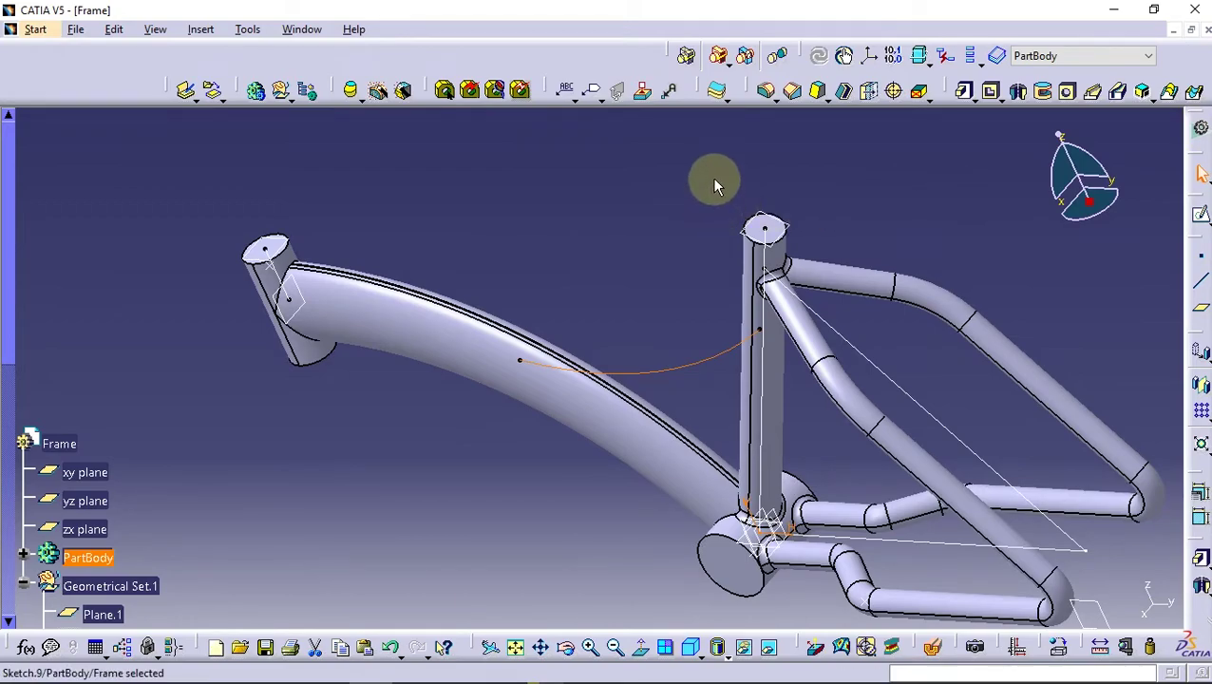
left_click(1201, 308)
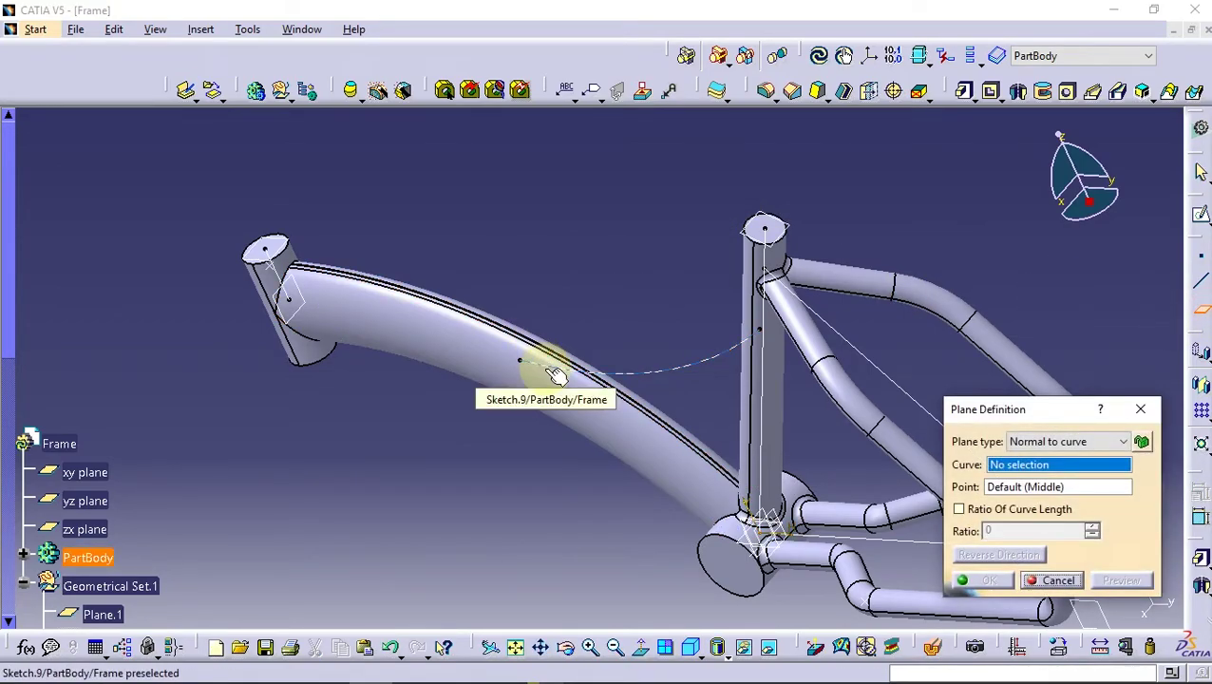
left_click(551, 371)
left_click(526, 365)
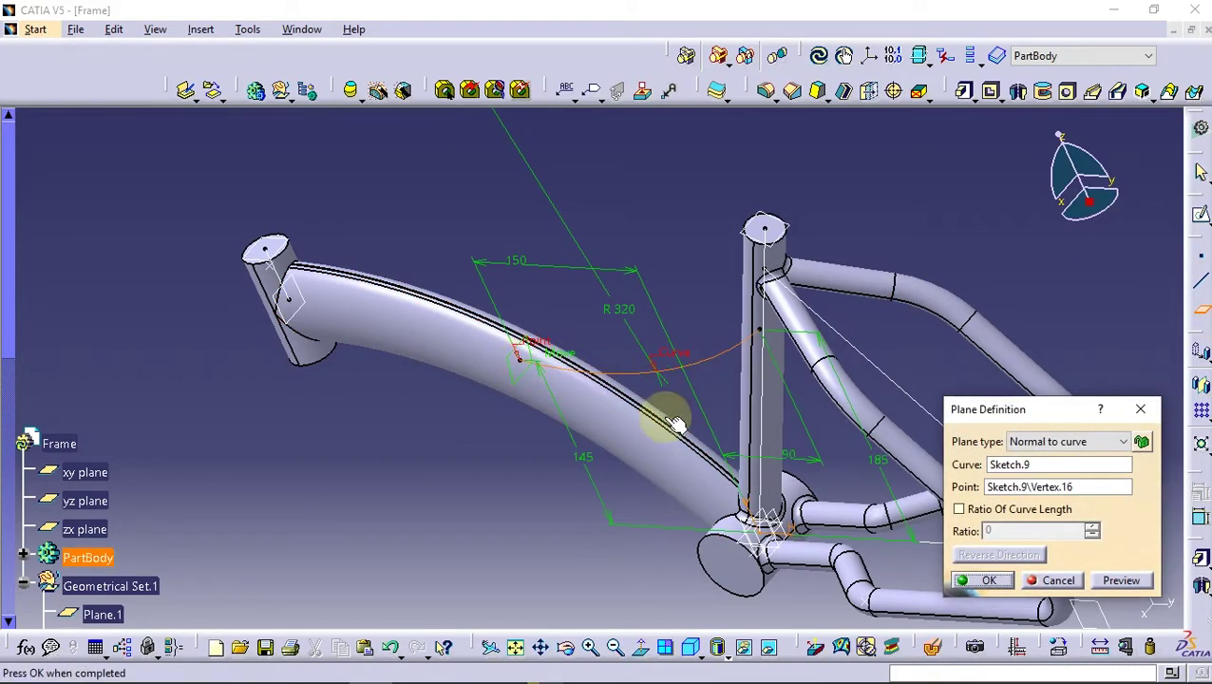
left_click(993, 581)
- In Generative Shape Design, make a 15 mm radius circle centred on Sketch.9's end vertex, supported on Plane.9
left_click(42, 32)
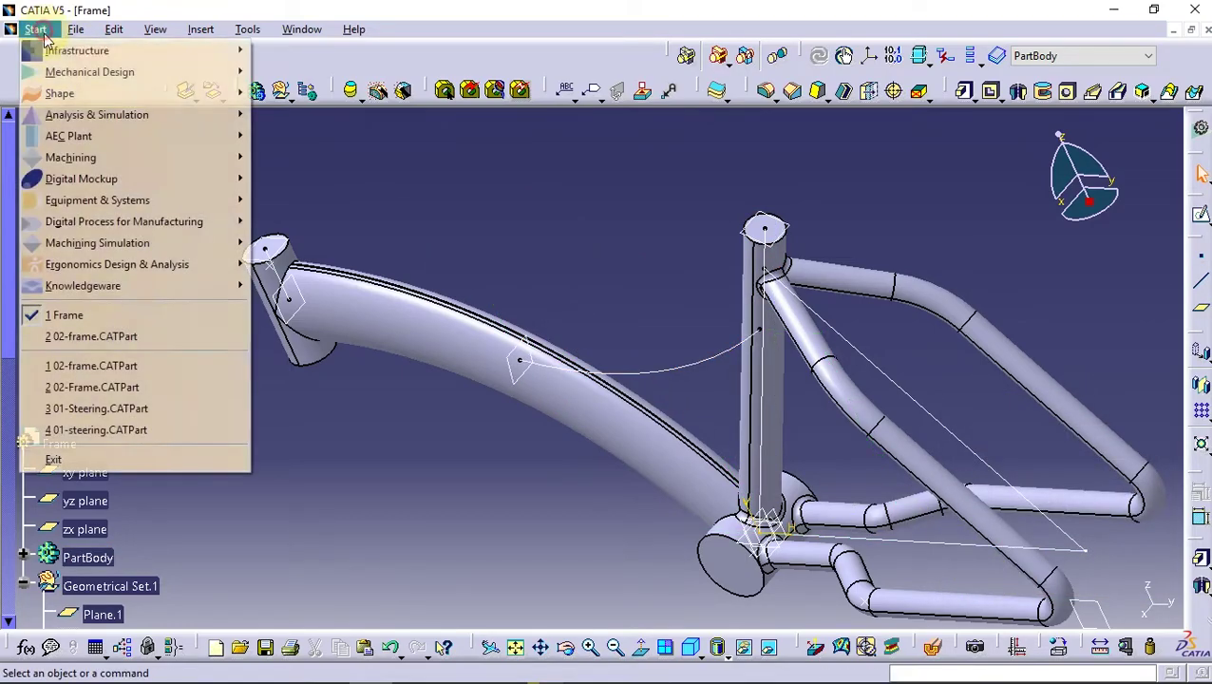
left_click(275, 197)
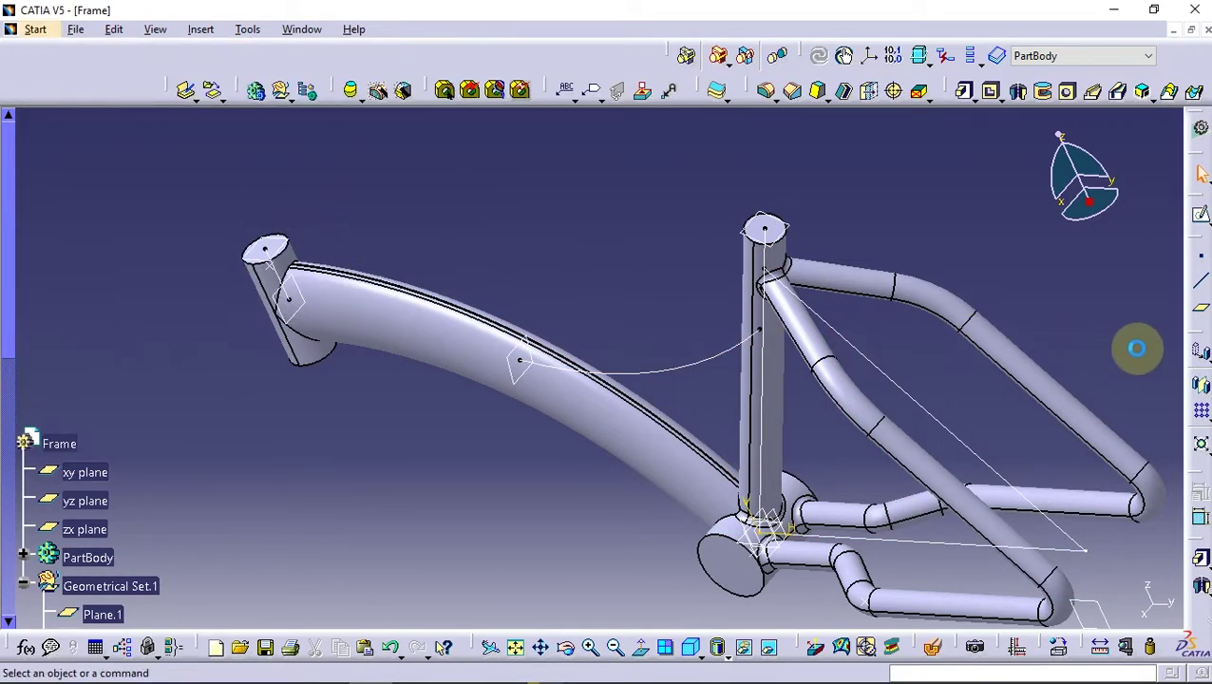
left_click(1199, 460)
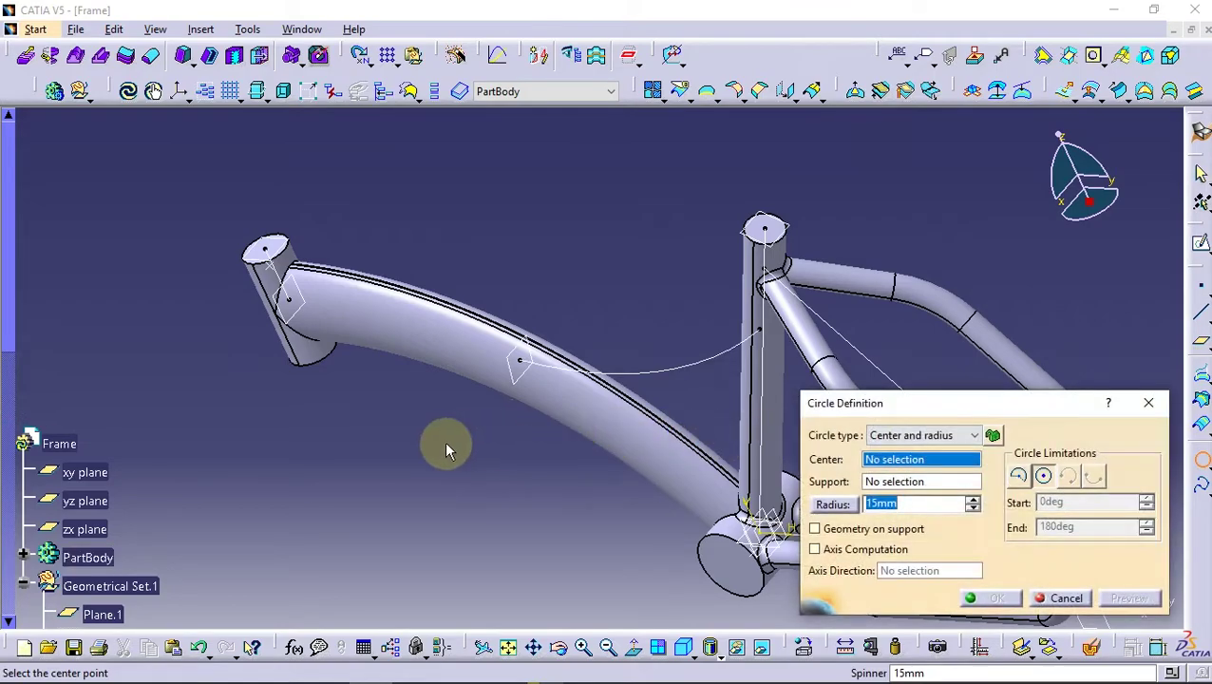
middle_click_drag(446, 446, 410, 335)
left_click(364, 342)
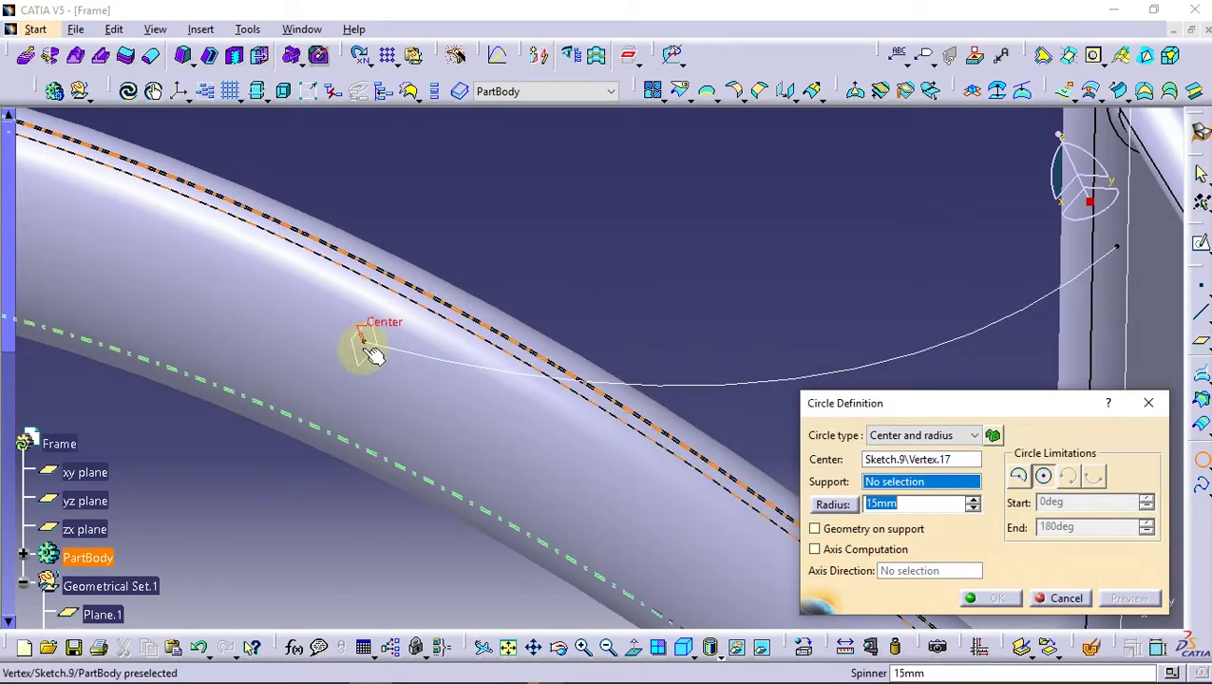
left_click(369, 364)
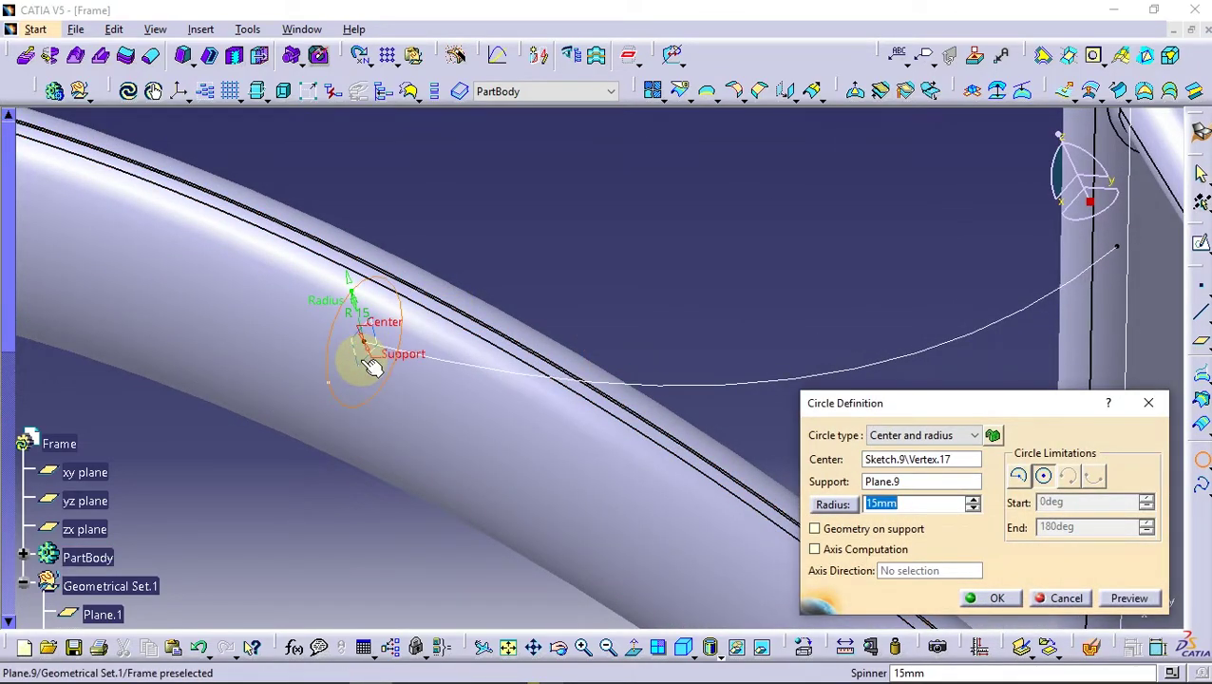
left_click(896, 505)
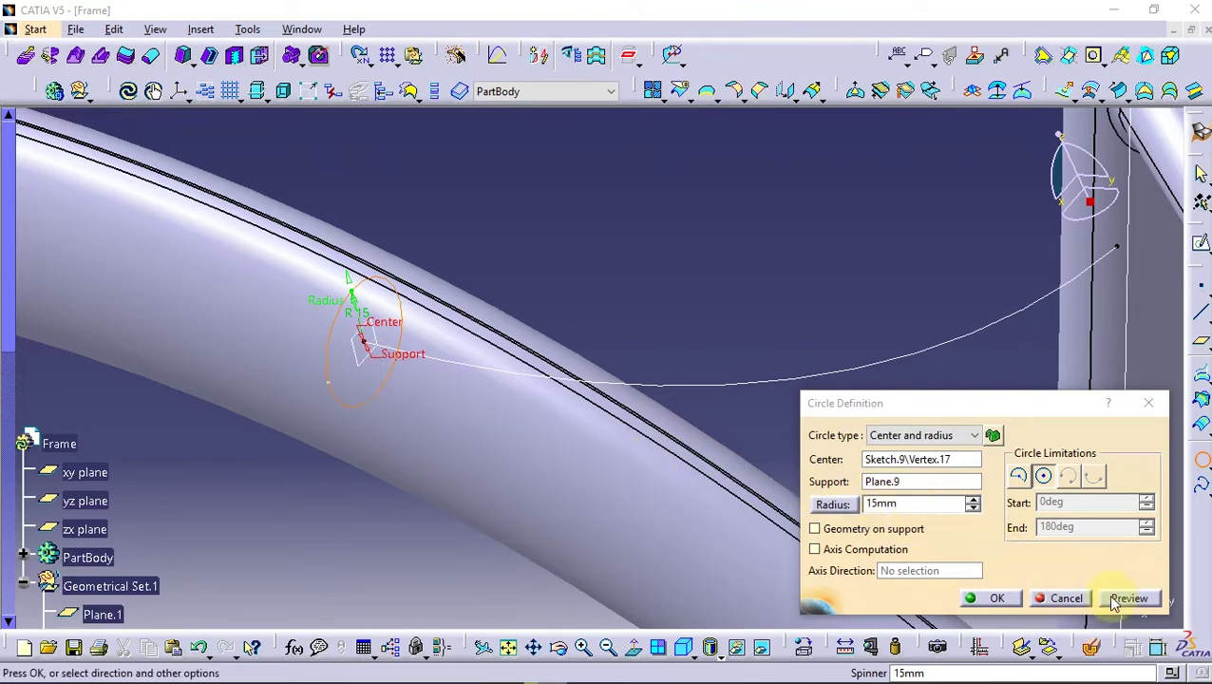
left_click(996, 599)
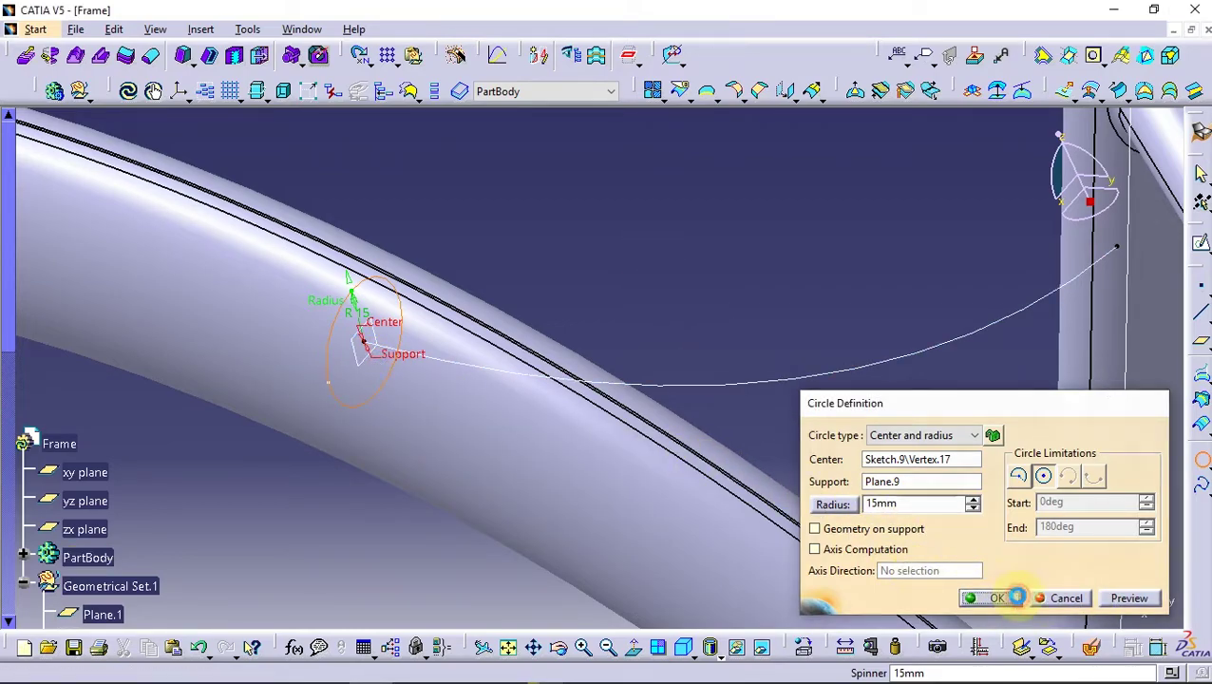
left_click(35, 28)
mouse_move(89, 72)
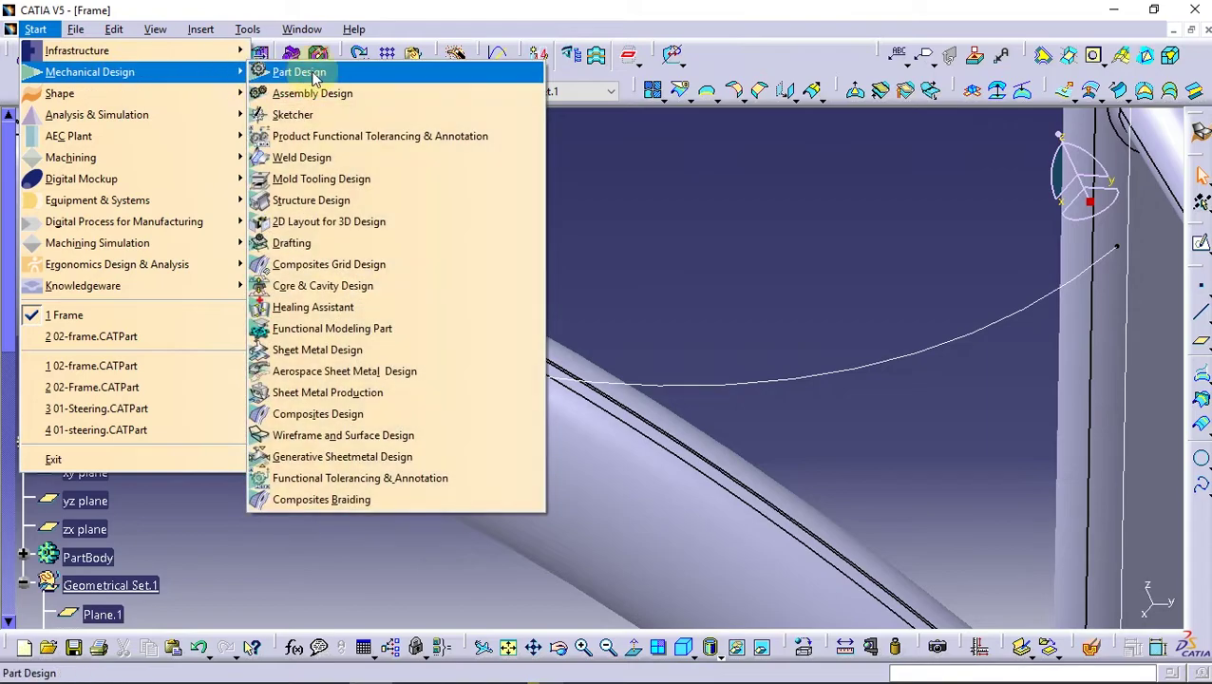
- In Part Design, sweep Circle.3 along Sketch.9 as a rib to form the curved tube
left_click(300, 73)
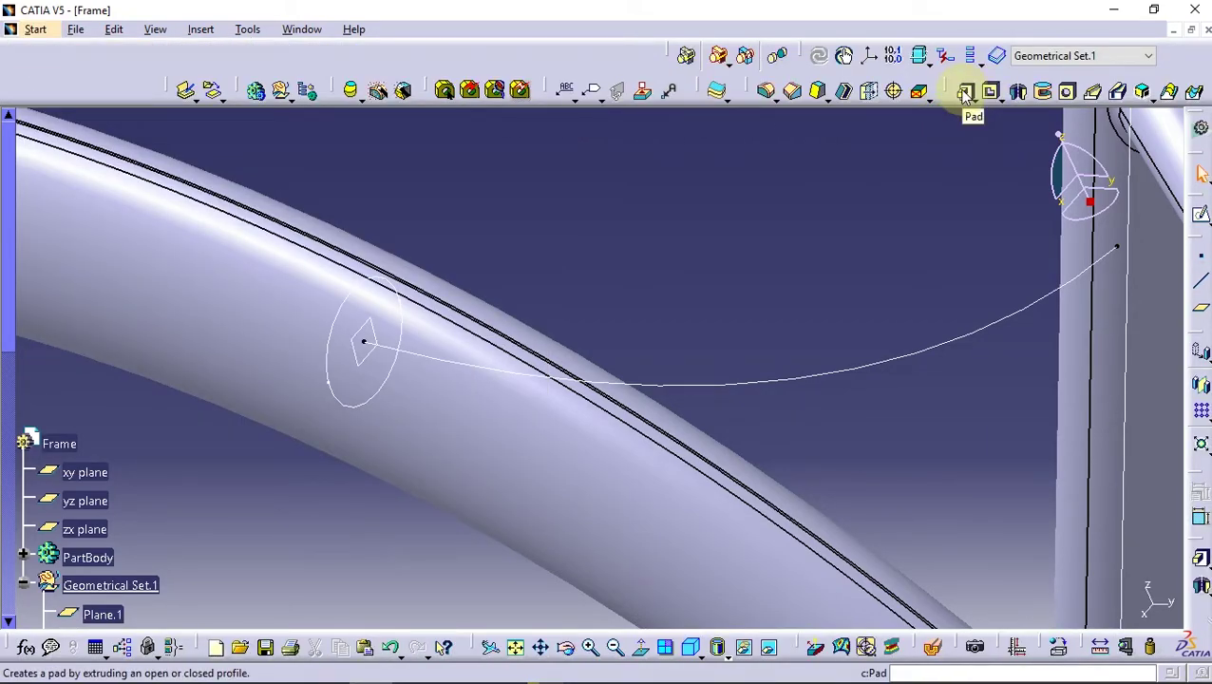
left_click(1092, 90)
left_click(736, 390)
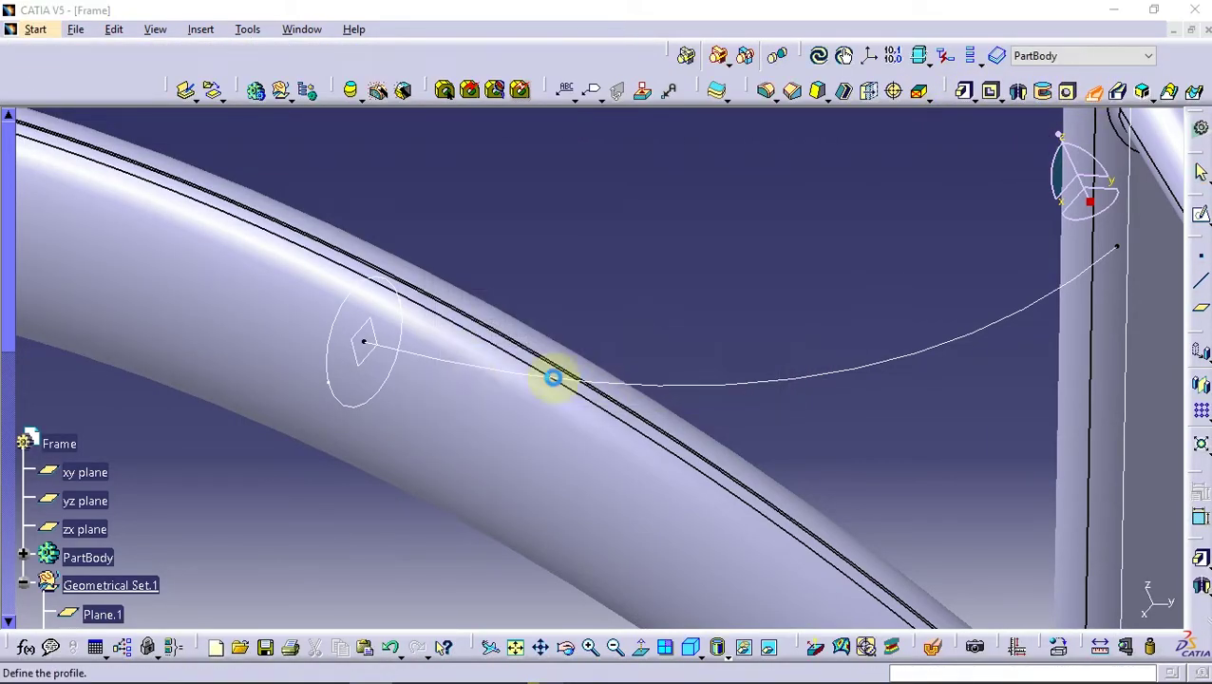
left_click(383, 387)
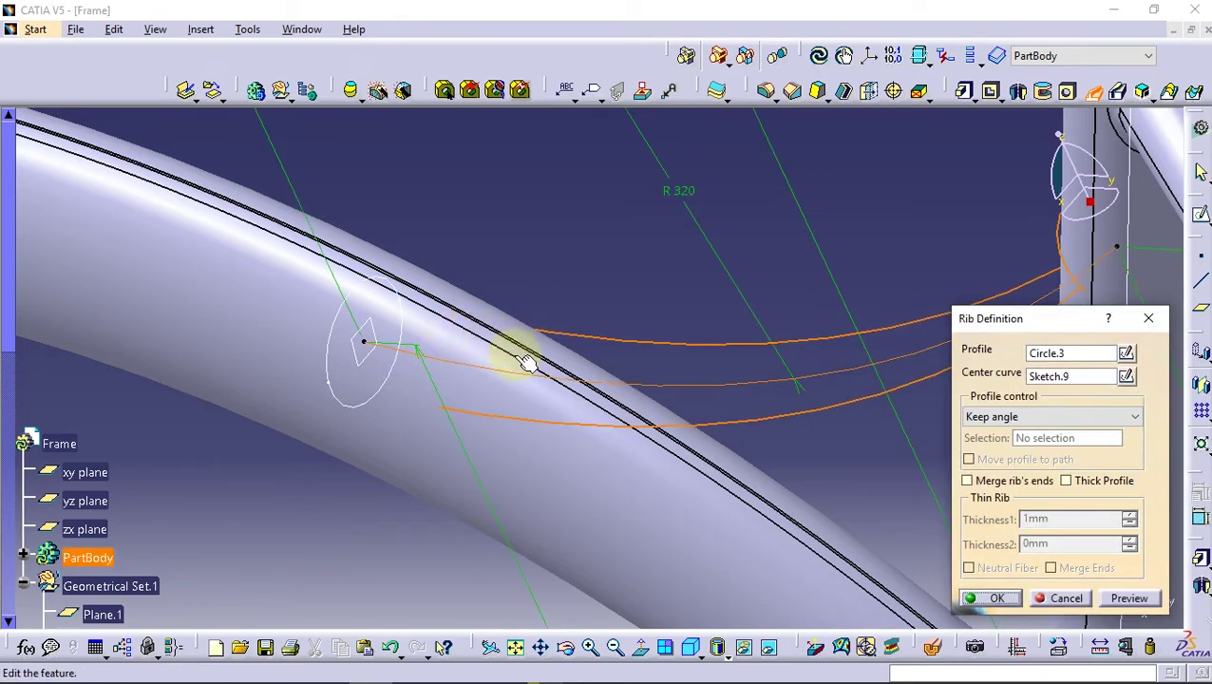
mouse_move(527, 364)
middle_mouse_down()
mouse_move(533, 379)
mouse_move(717, 319)
mouse_move(715, 348)
mouse_move(500, 327)
mouse_move(601, 344)
mouse_move(1107, 561)
middle_mouse_up()
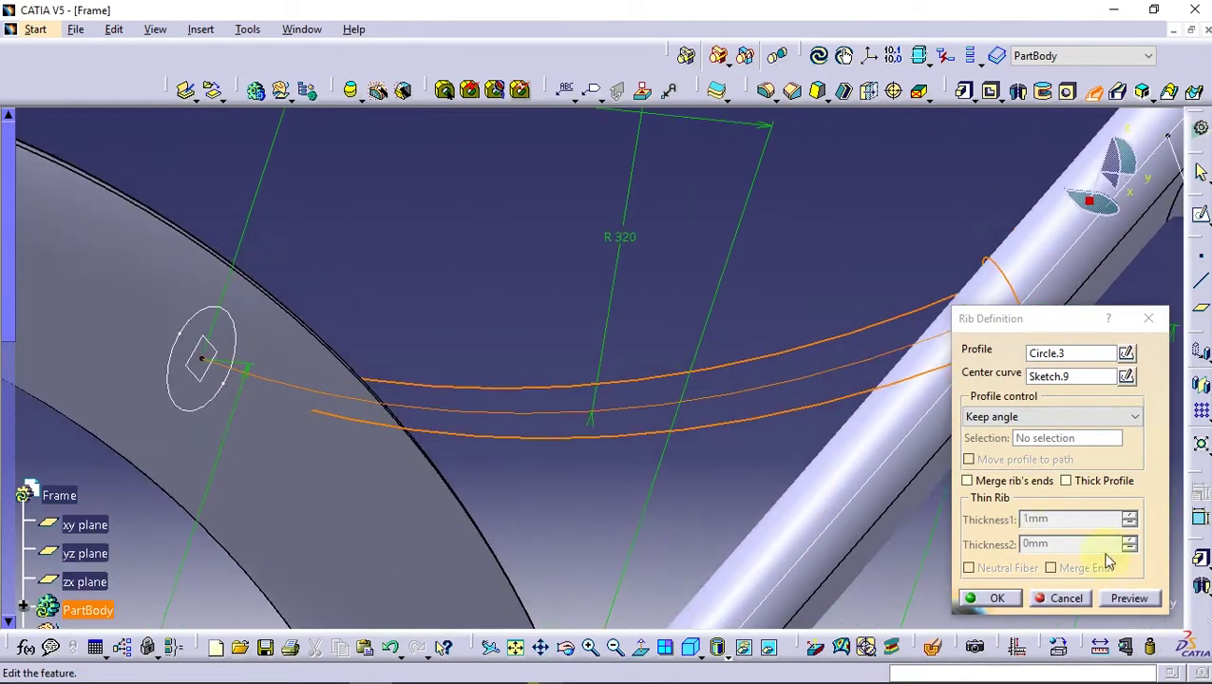
left_click(997, 598)
mouse_move(563, 278)
middle_mouse_down()
mouse_move(725, 284)
mouse_move(657, 379)
mouse_move(1047, 266)
mouse_move(543, 447)
mouse_move(419, 465)
mouse_move(600, 419)
mouse_move(694, 445)
mouse_move(606, 433)
mouse_move(555, 360)
mouse_move(523, 444)
mouse_move(496, 413)
mouse_move(549, 410)
mouse_move(590, 352)
mouse_move(538, 401)
middle_mouse_up()
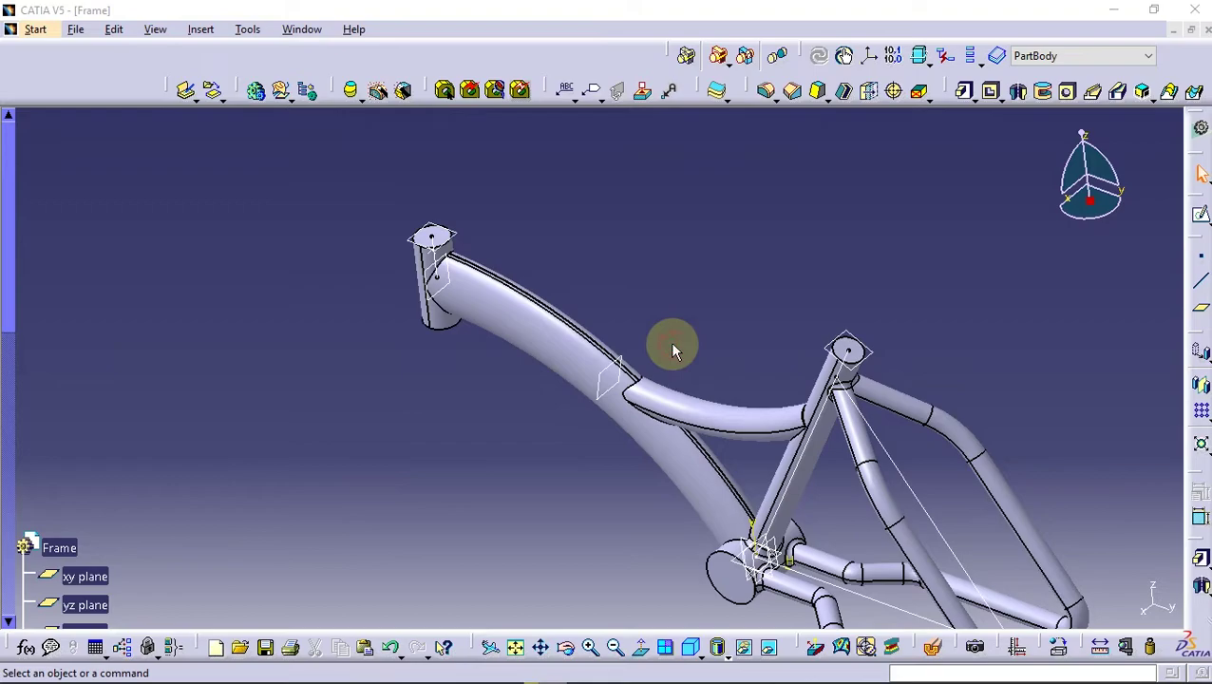
- Sketch on the seat tube's top plane a circle offset 1.5 mm inside its end edge
mouse_move(845, 262)
middle_mouse_down()
mouse_move(709, 227)
mouse_move(733, 209)
middle_mouse_up()
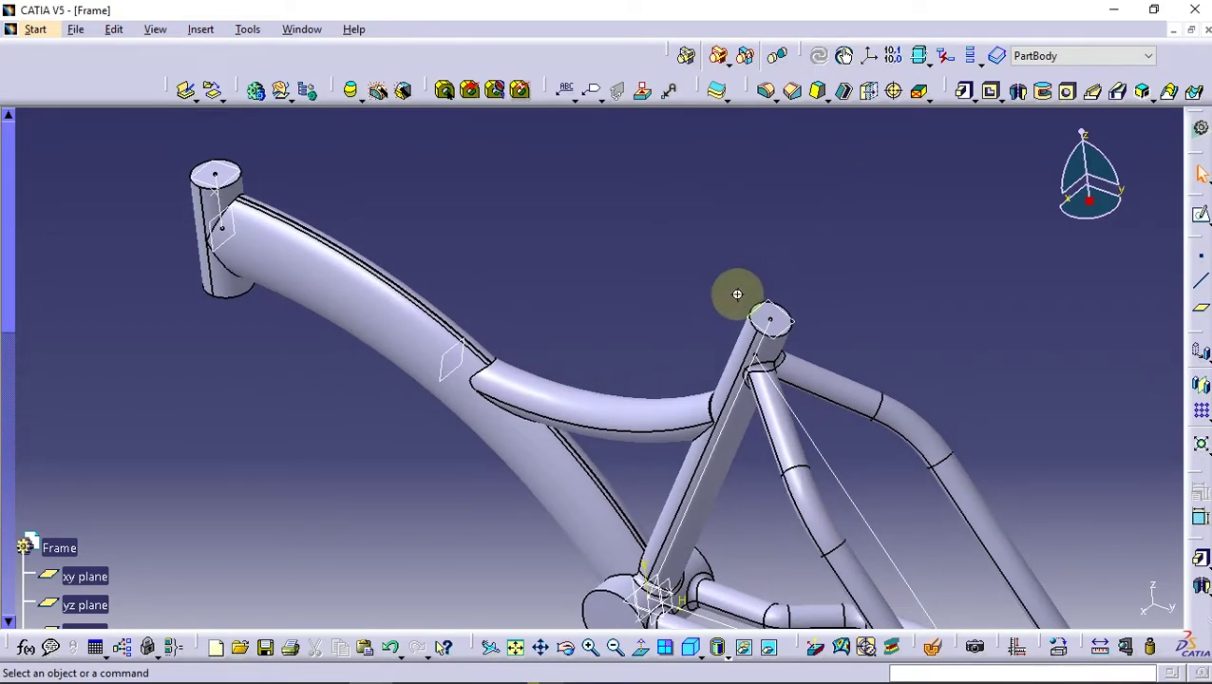
mouse_move(737, 294)
middle_mouse_down()
mouse_move(703, 176)
mouse_move(597, 271)
mouse_move(737, 271)
middle_mouse_up()
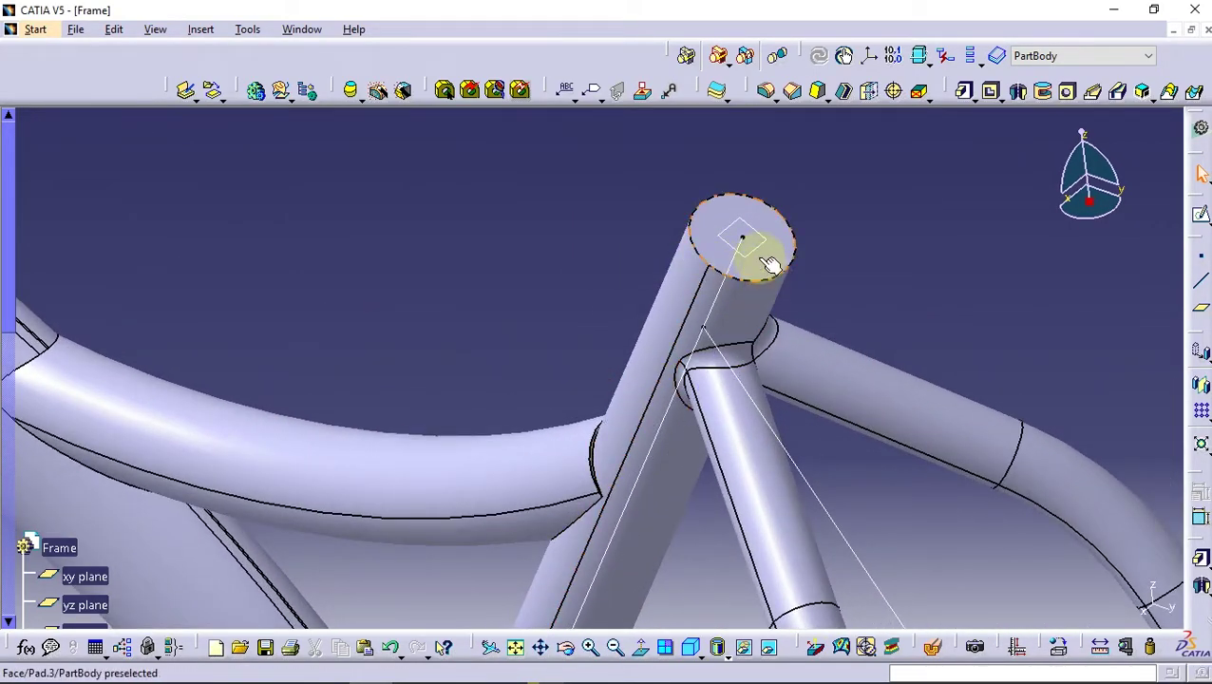
left_click(770, 264)
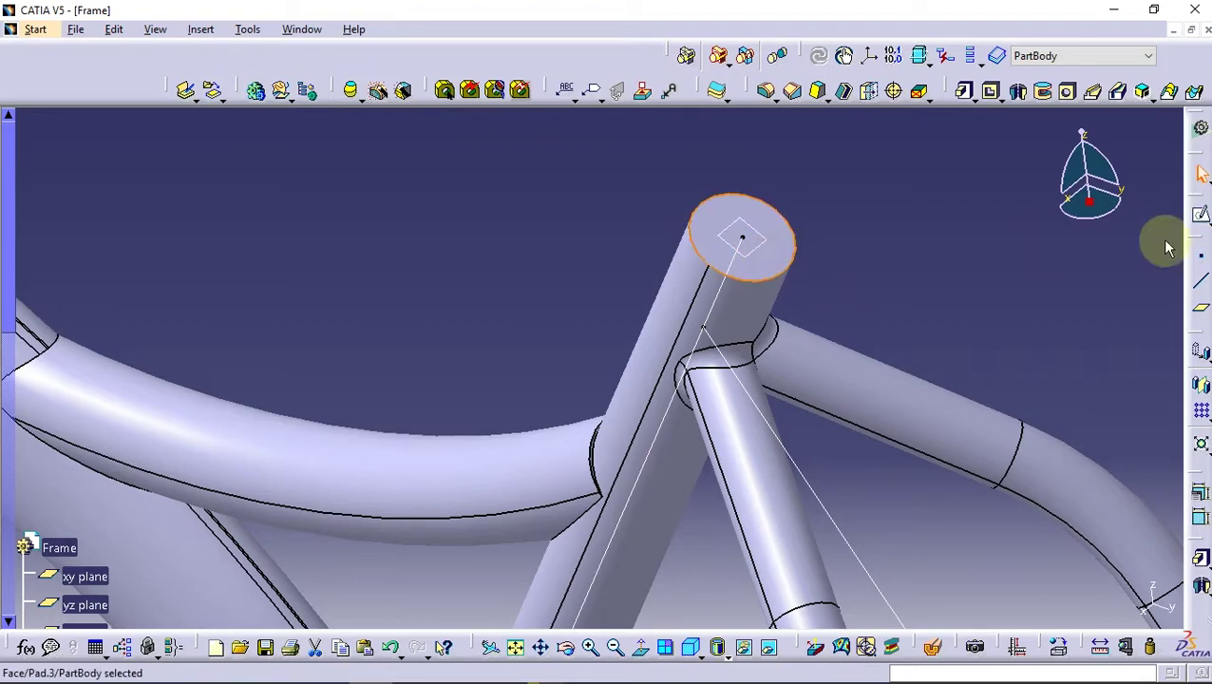
key("Return")
mouse_move(861, 264)
middle_mouse_down()
mouse_move(855, 287)
mouse_move(810, 245)
mouse_move(715, 211)
mouse_move(744, 162)
middle_mouse_up()
left_click(939, 59)
left_click(746, 165)
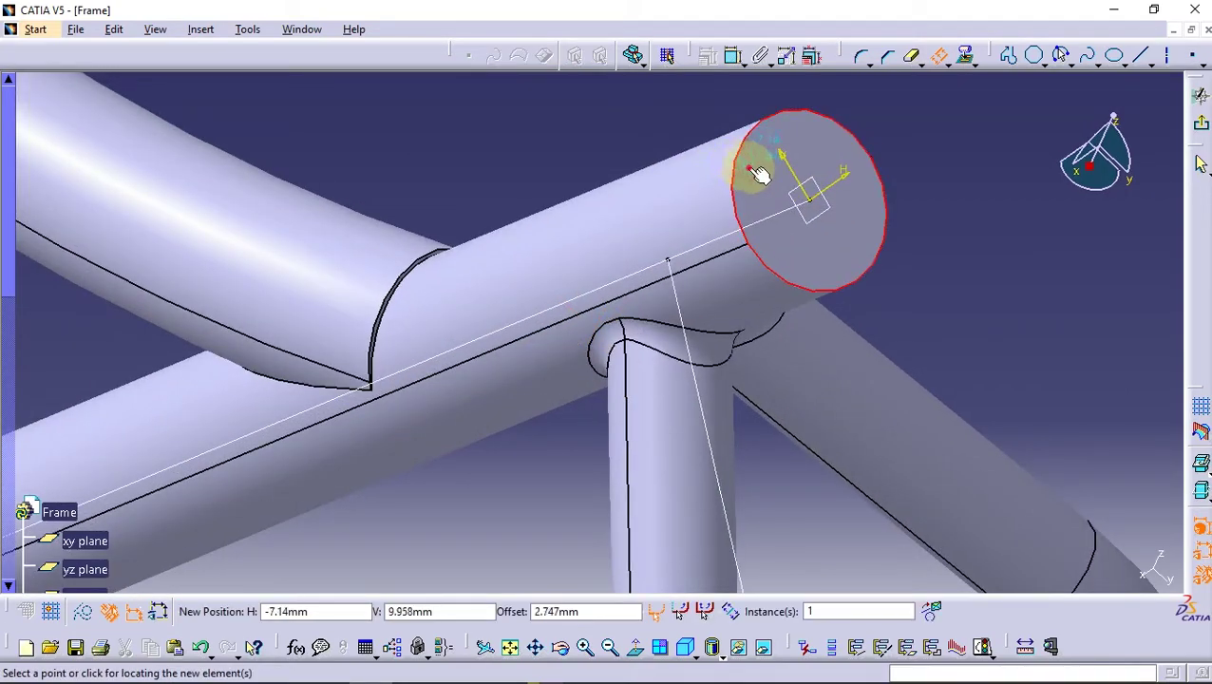
left_click(765, 197)
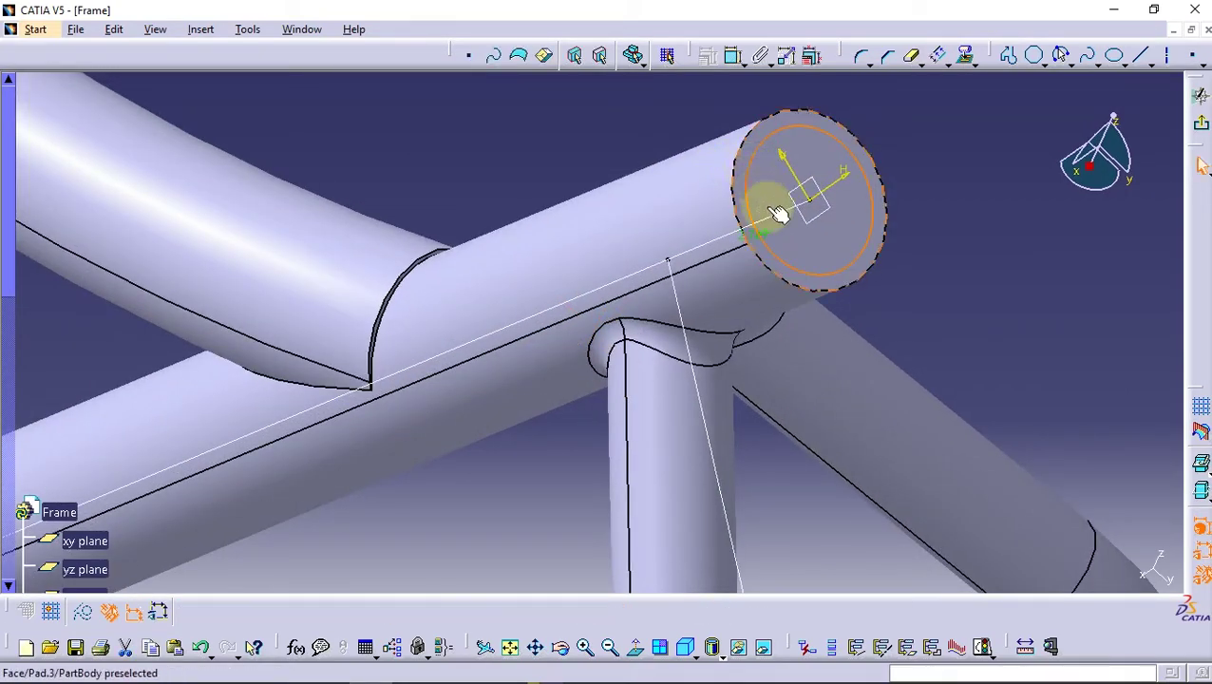
double_click(720, 269)
type("1.5mm")
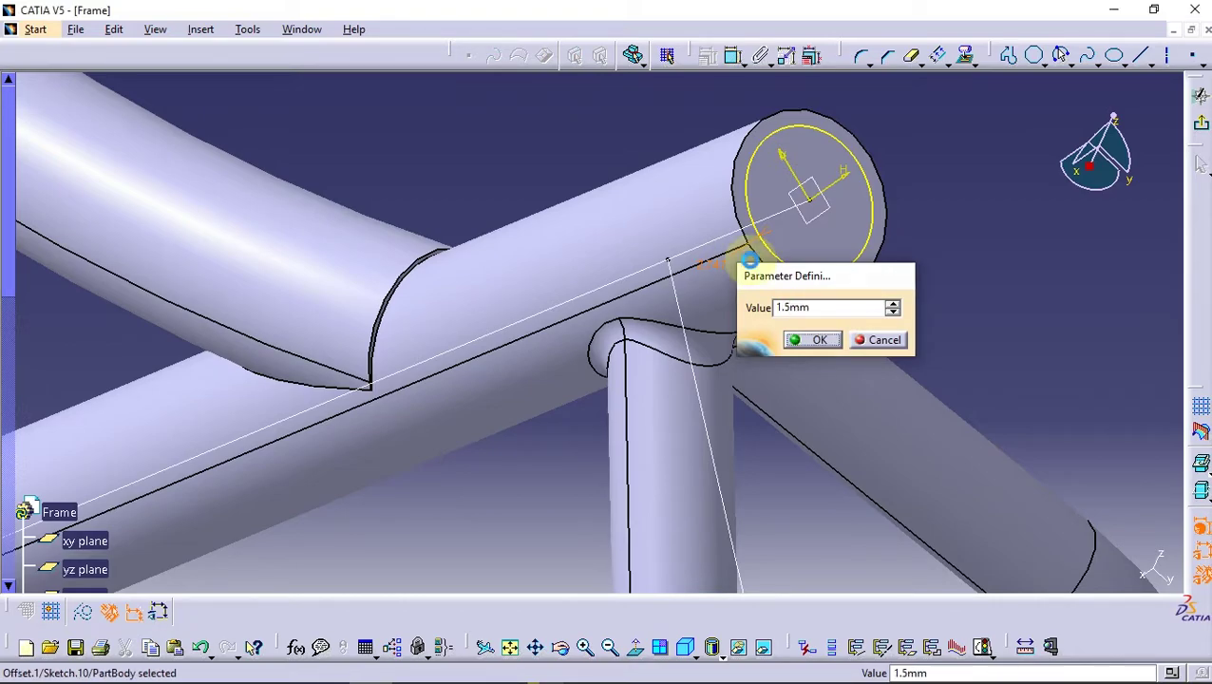
key("Return")
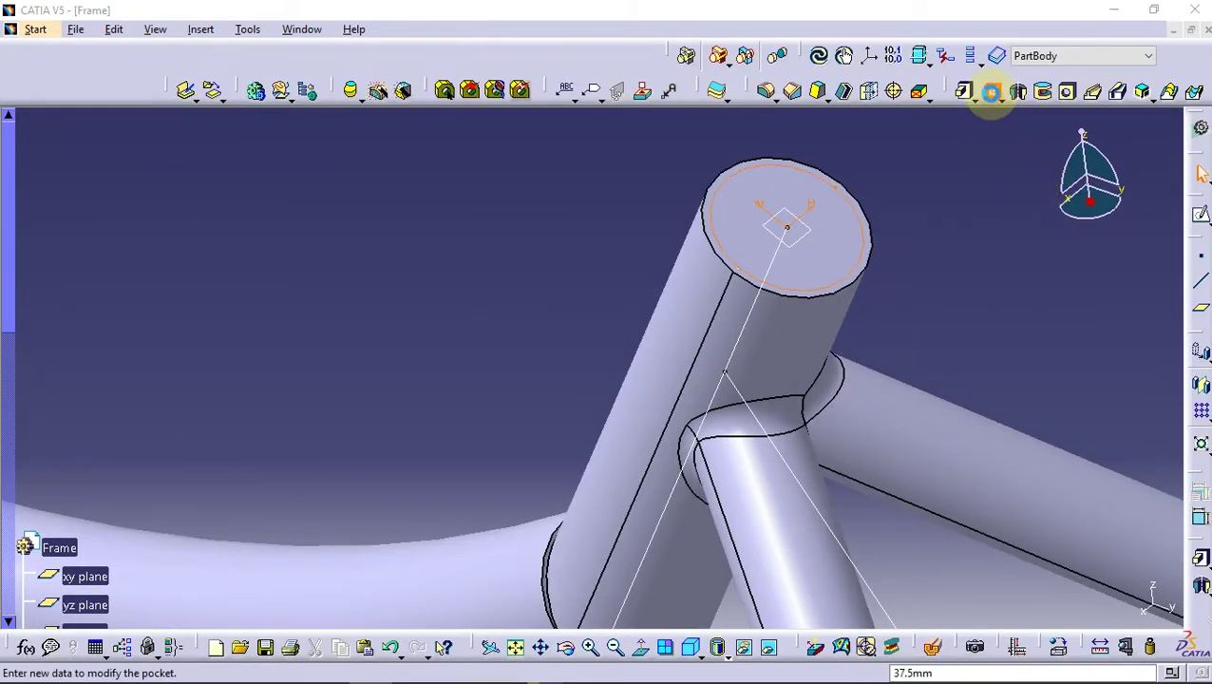
- Pocket Sketch.10 'Up to next' to hollow the seat tube
mouse_move(631, 335)
middle_mouse_down()
mouse_move(668, 466)
mouse_move(574, 378)
middle_mouse_up()
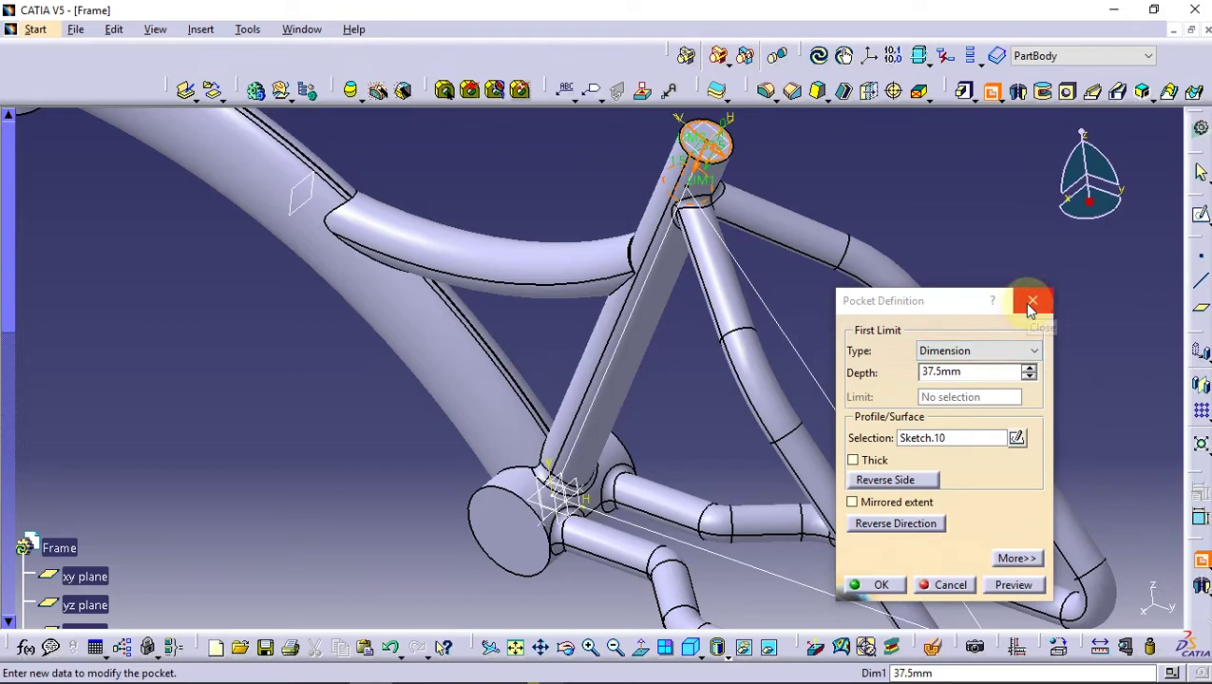
left_click(993, 350)
left_click(965, 380)
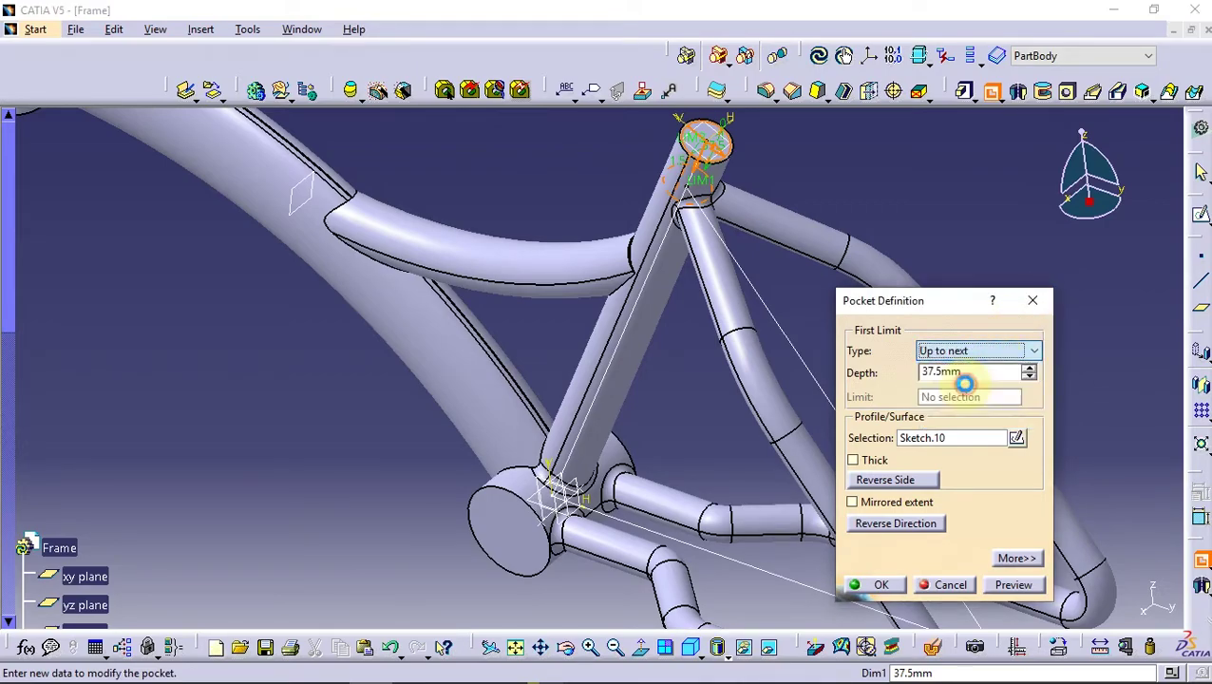
left_click(880, 591)
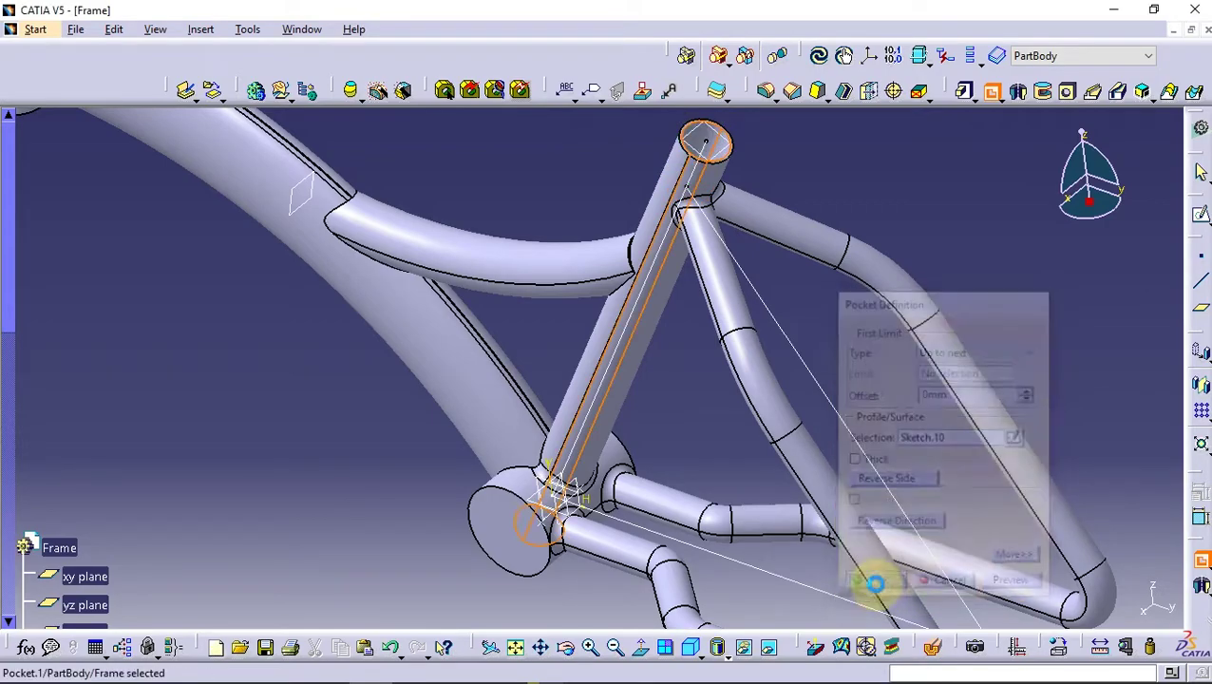
mouse_move(874, 577)
middle_mouse_down()
mouse_move(662, 317)
mouse_move(247, 445)
middle_mouse_up()
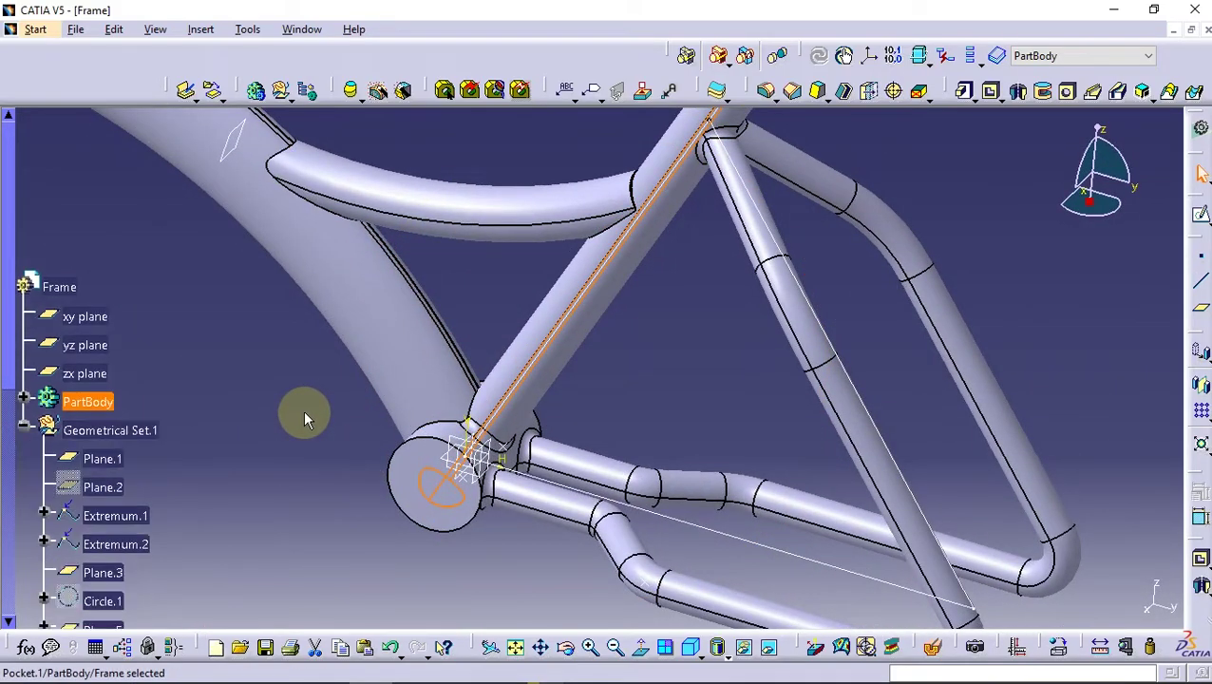
- Sketch on the bottom bracket end face a circle offset 1.5 mm inside its edge
mouse_move(304, 416)
middle_mouse_down()
mouse_move(608, 446)
mouse_move(515, 505)
mouse_move(717, 514)
mouse_move(654, 190)
middle_mouse_up()
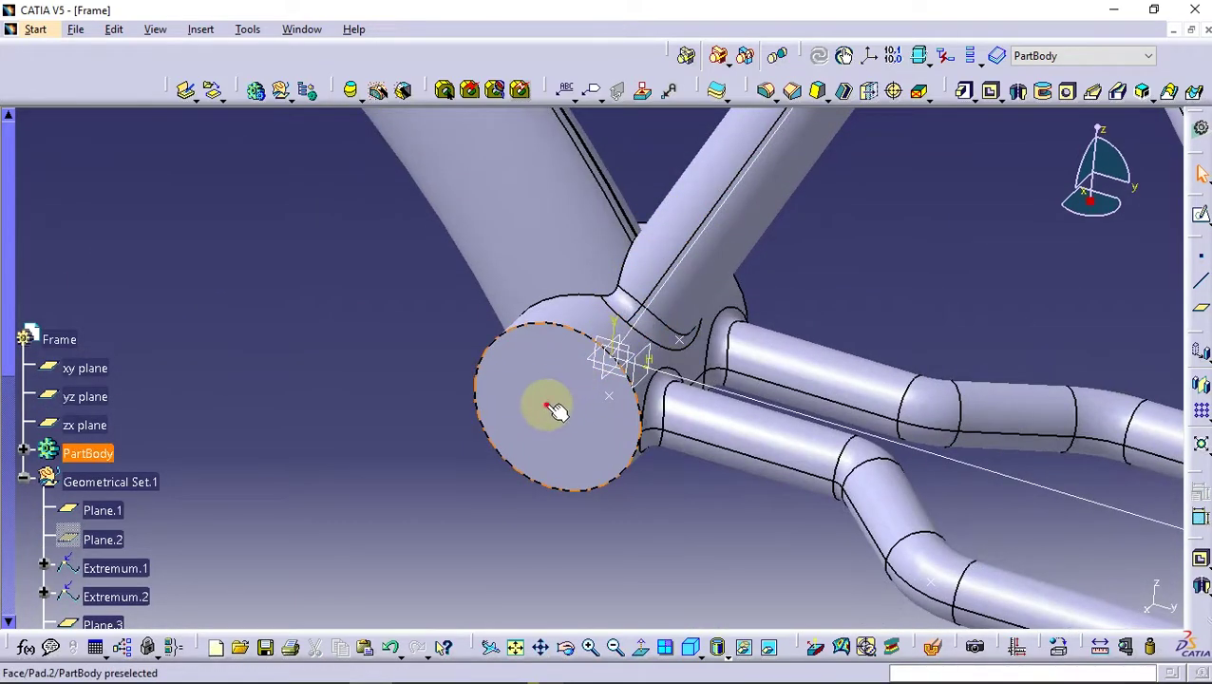
left_click(555, 406)
left_click(1202, 216)
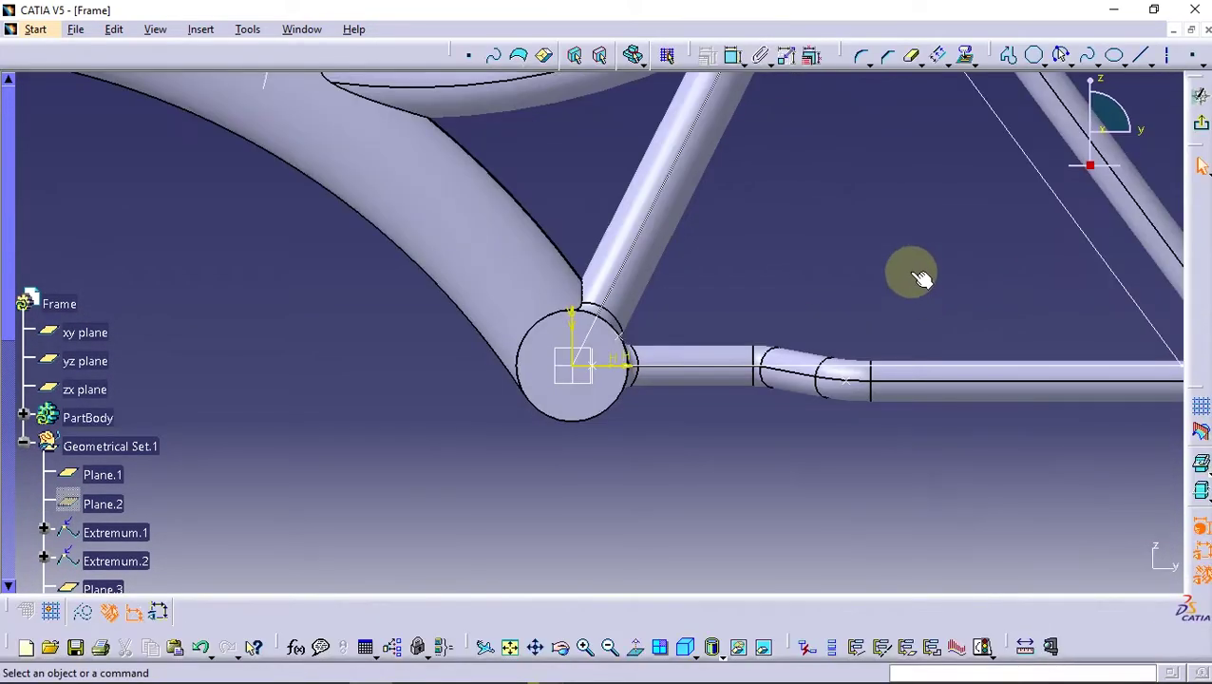
left_click(939, 57)
left_click(579, 422)
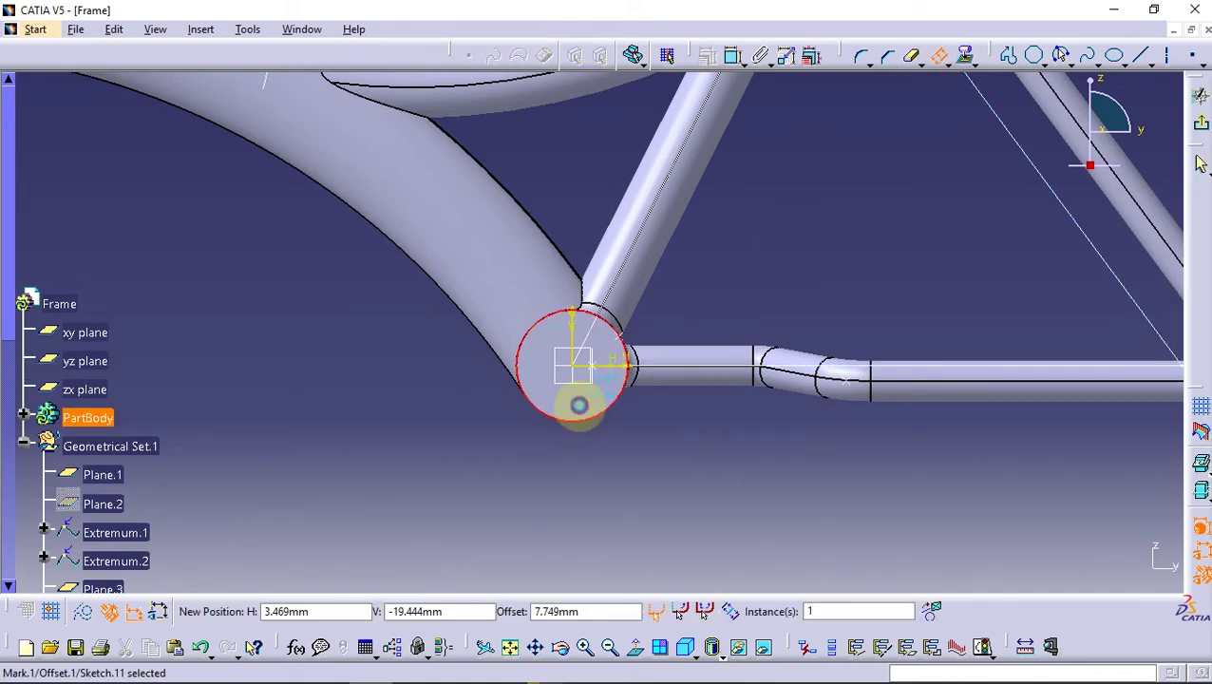
middle_click_drag(611, 418, 591, 314)
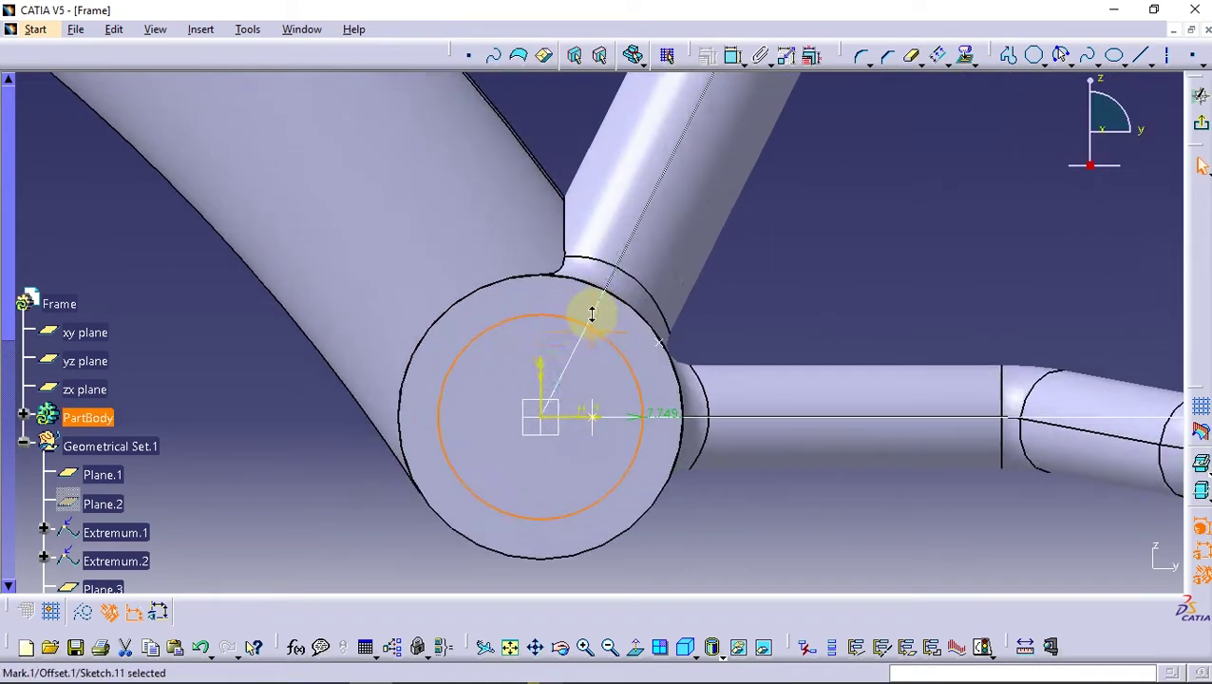
double_click(680, 544)
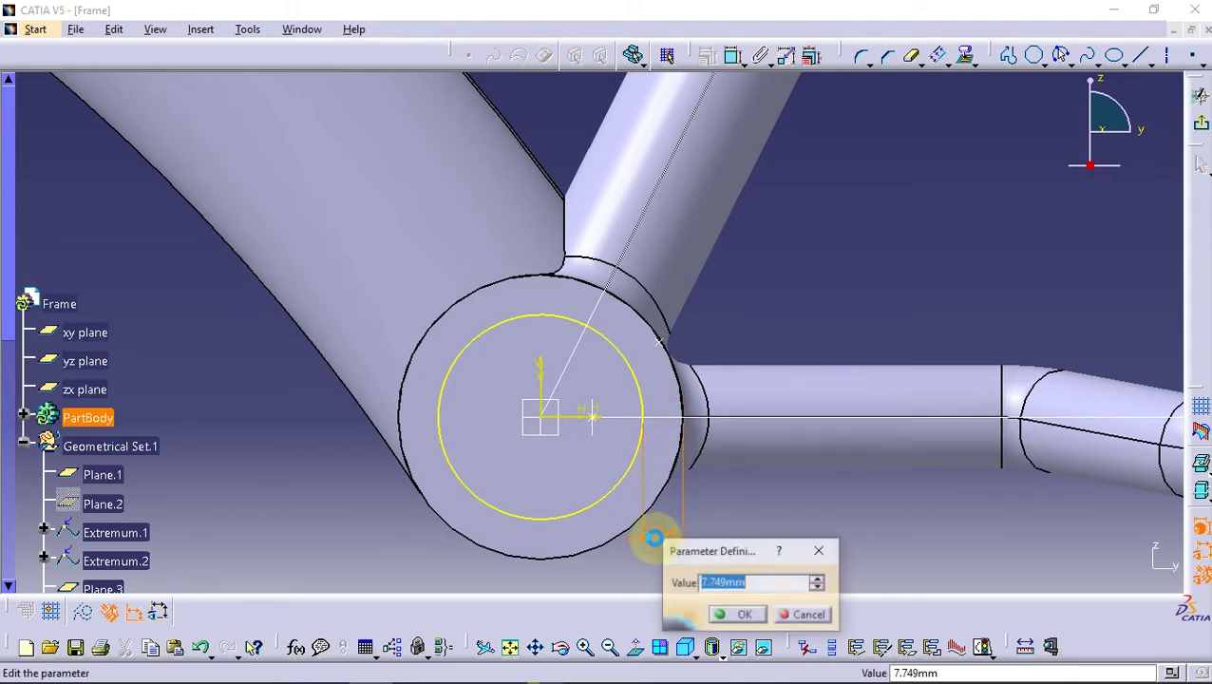
type("1.5")
key("Return")
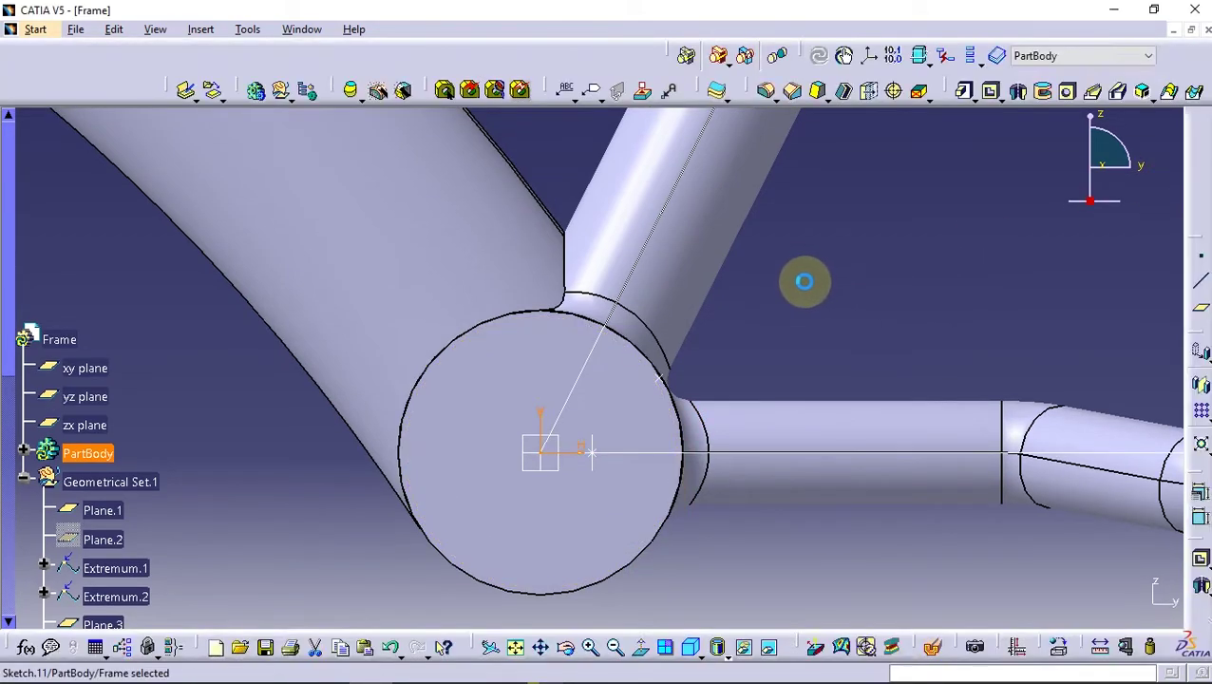
- Pocket Sketch.11 'Up to next' to hollow the bottom bracket cylinder
mouse_move(807, 275)
middle_mouse_down()
mouse_move(704, 338)
mouse_move(1050, 180)
middle_mouse_up()
left_click(991, 92)
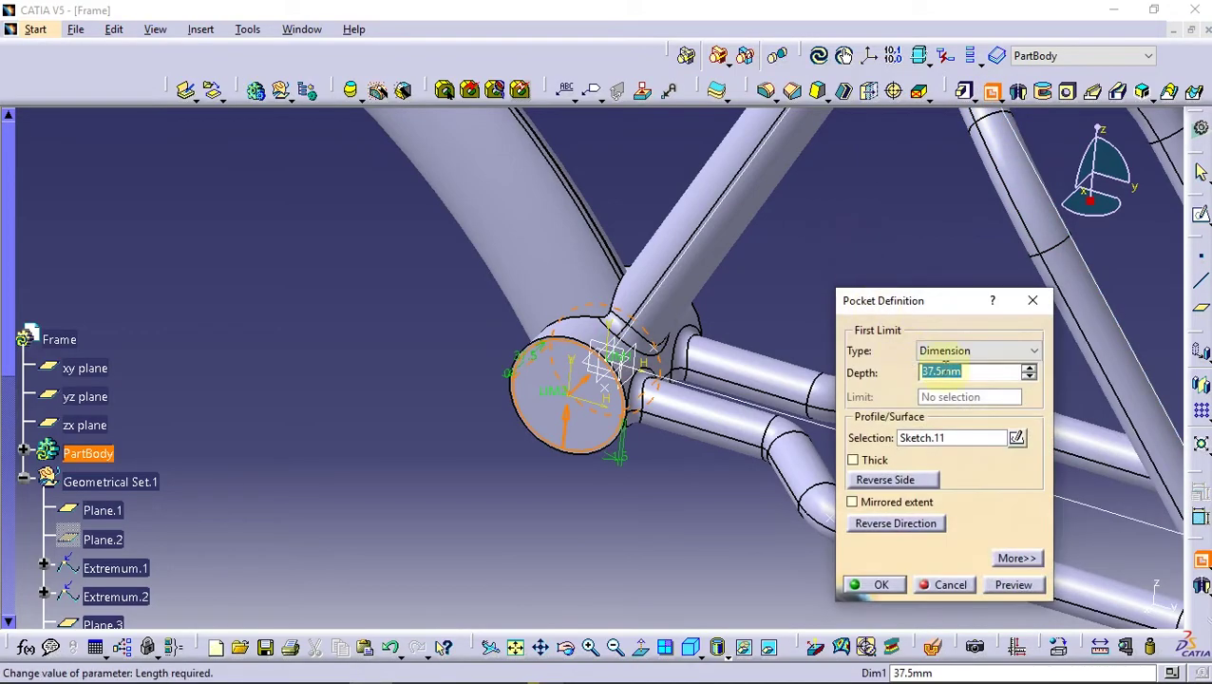
left_click(978, 350)
left_click(967, 383)
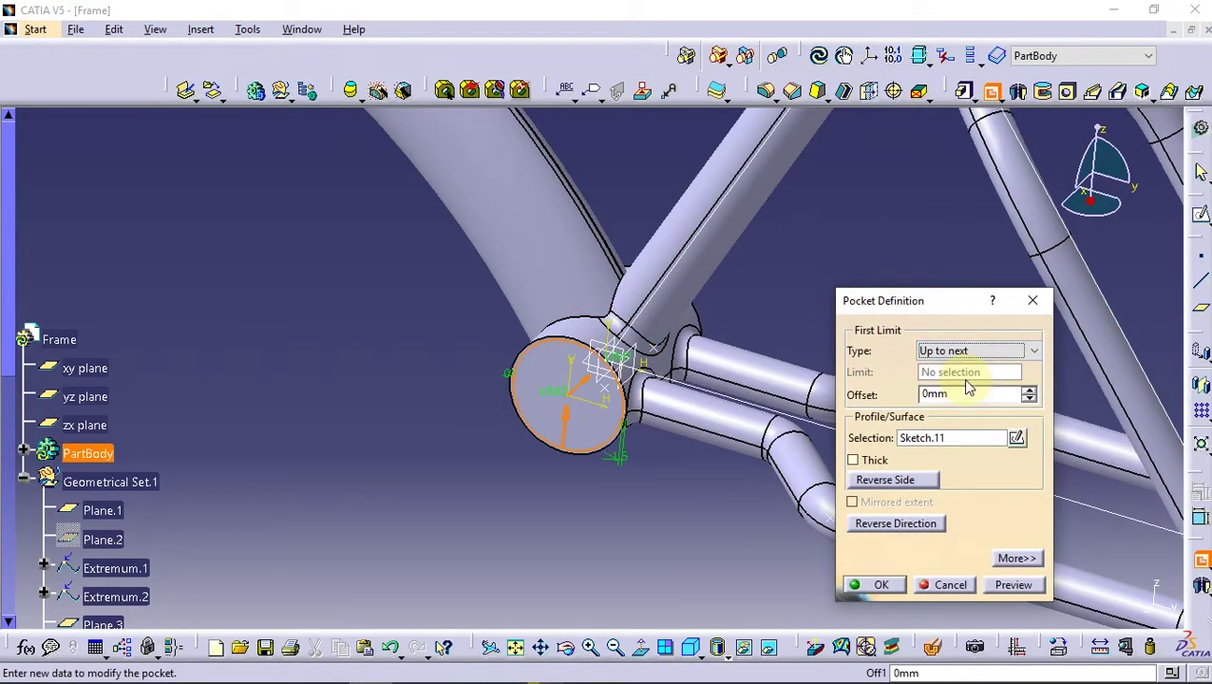
left_click(881, 586)
mouse_move(804, 289)
middle_mouse_down()
mouse_move(528, 412)
mouse_move(652, 323)
mouse_move(760, 275)
mouse_move(757, 387)
mouse_move(698, 289)
mouse_move(607, 387)
mouse_move(555, 306)
middle_mouse_up()
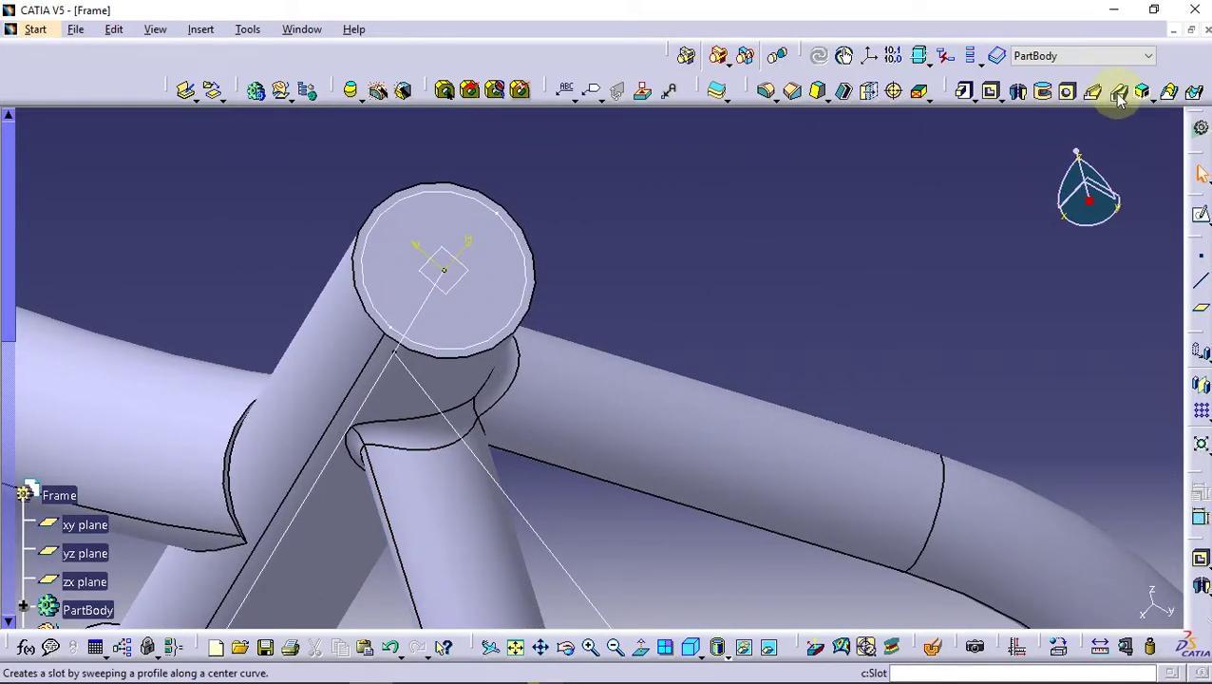
- Cut another pocket using Sketch.10 as the profile
left_click(531, 306)
left_click(1004, 583)
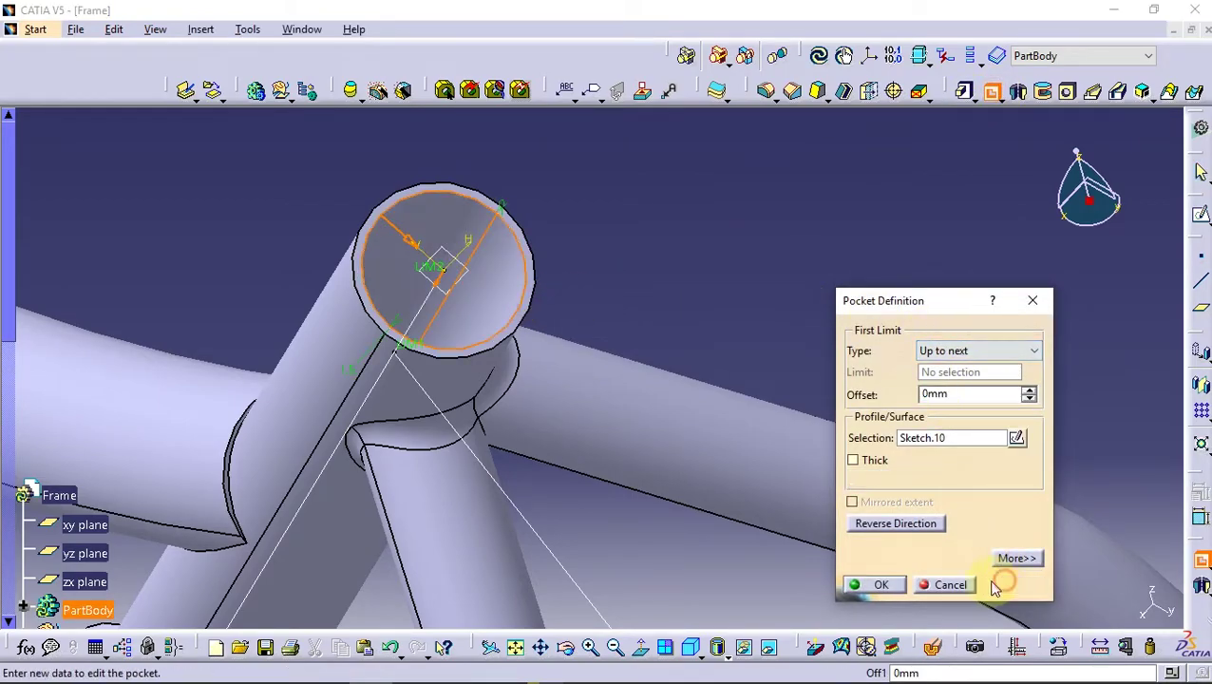
left_click(893, 587)
- Offset the lower tube's end edge by -1.5 mm in its sketch
mouse_move(433, 427)
middle_mouse_down()
mouse_move(751, 295)
mouse_move(514, 360)
mouse_move(549, 255)
mouse_move(398, 422)
mouse_move(626, 312)
mouse_move(473, 265)
mouse_move(698, 387)
mouse_move(628, 454)
mouse_move(636, 357)
mouse_move(555, 379)
mouse_move(668, 329)
middle_mouse_up()
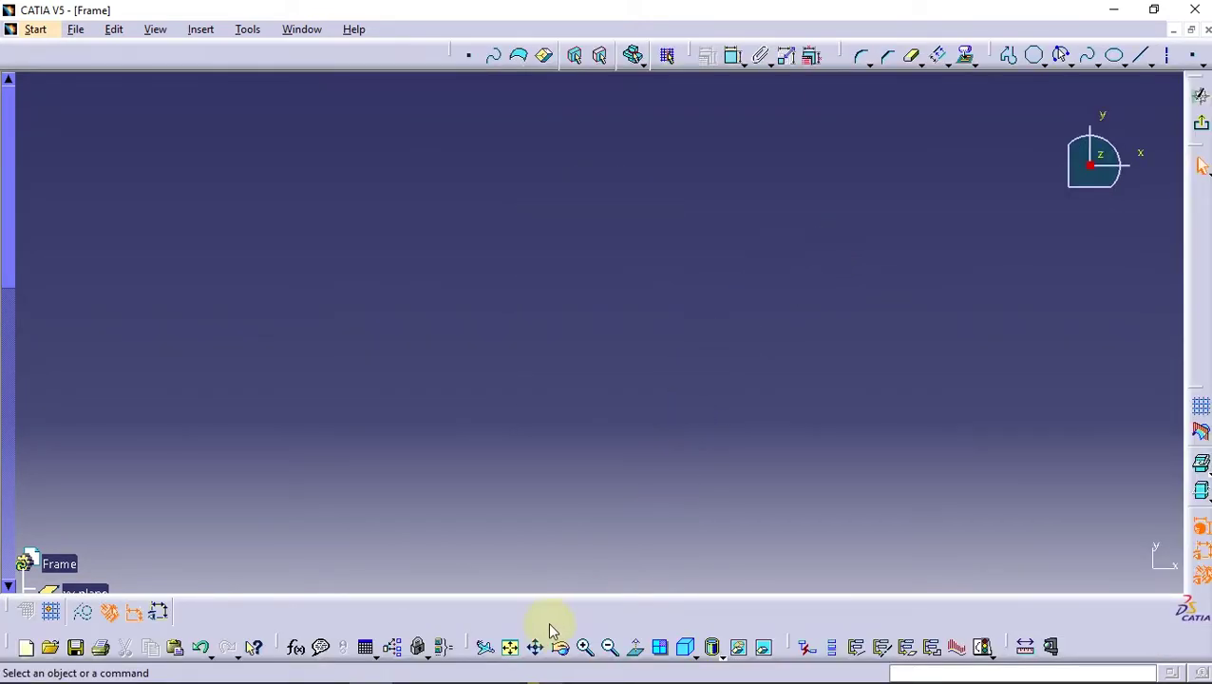
left_click(512, 652)
mouse_move(600, 462)
middle_mouse_down()
mouse_move(617, 514)
mouse_move(641, 296)
mouse_move(568, 202)
middle_mouse_up()
mouse_move(577, 433)
middle_mouse_down()
mouse_move(555, 522)
mouse_move(590, 192)
mouse_move(628, 237)
mouse_move(590, 351)
mouse_move(590, 400)
middle_mouse_up()
left_click(936, 57)
left_click(598, 391)
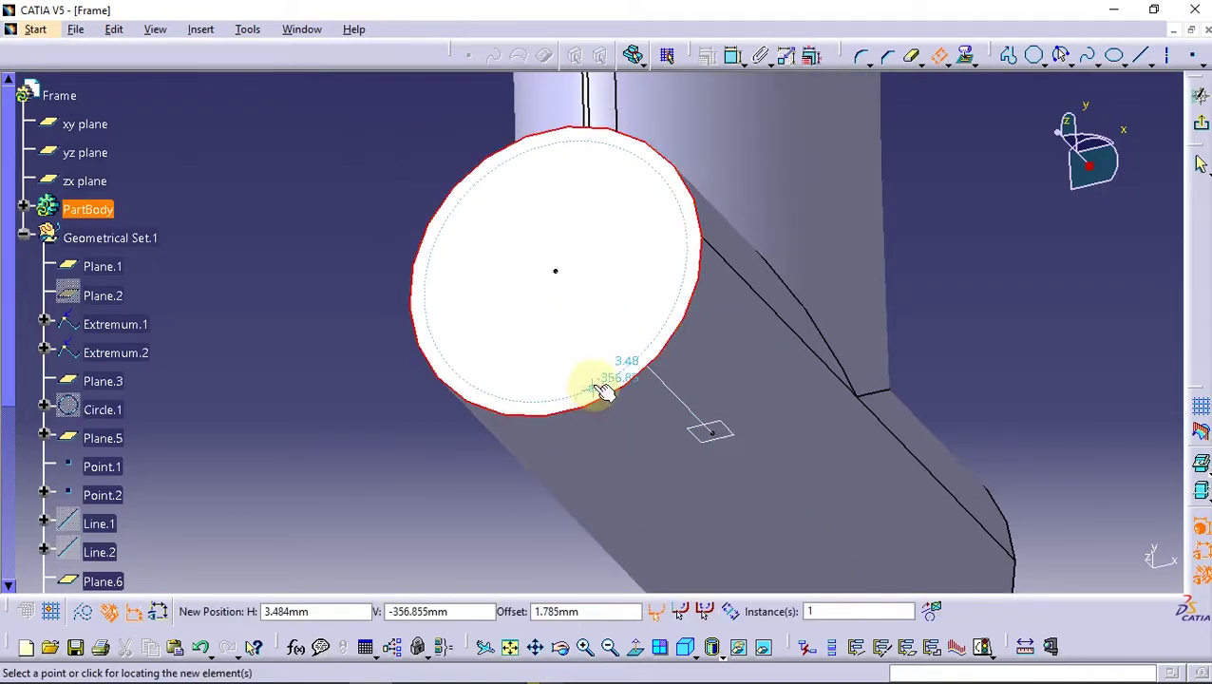
left_click(599, 380)
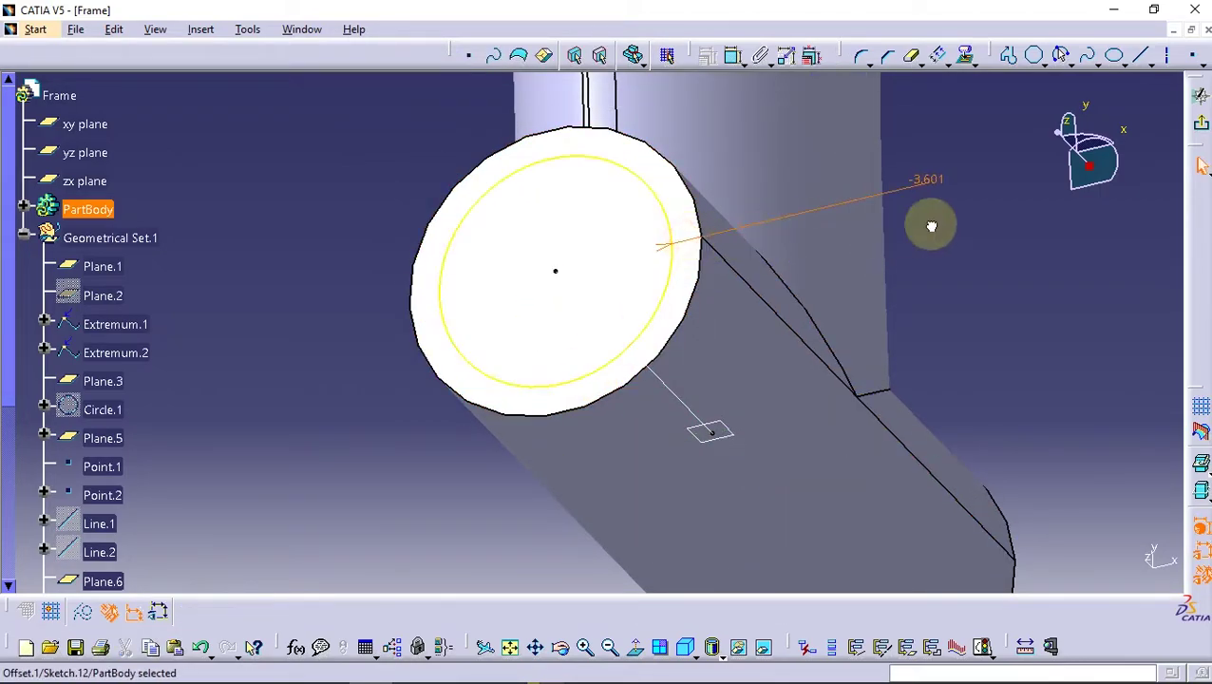
double_click(937, 180)
type("-1.5")
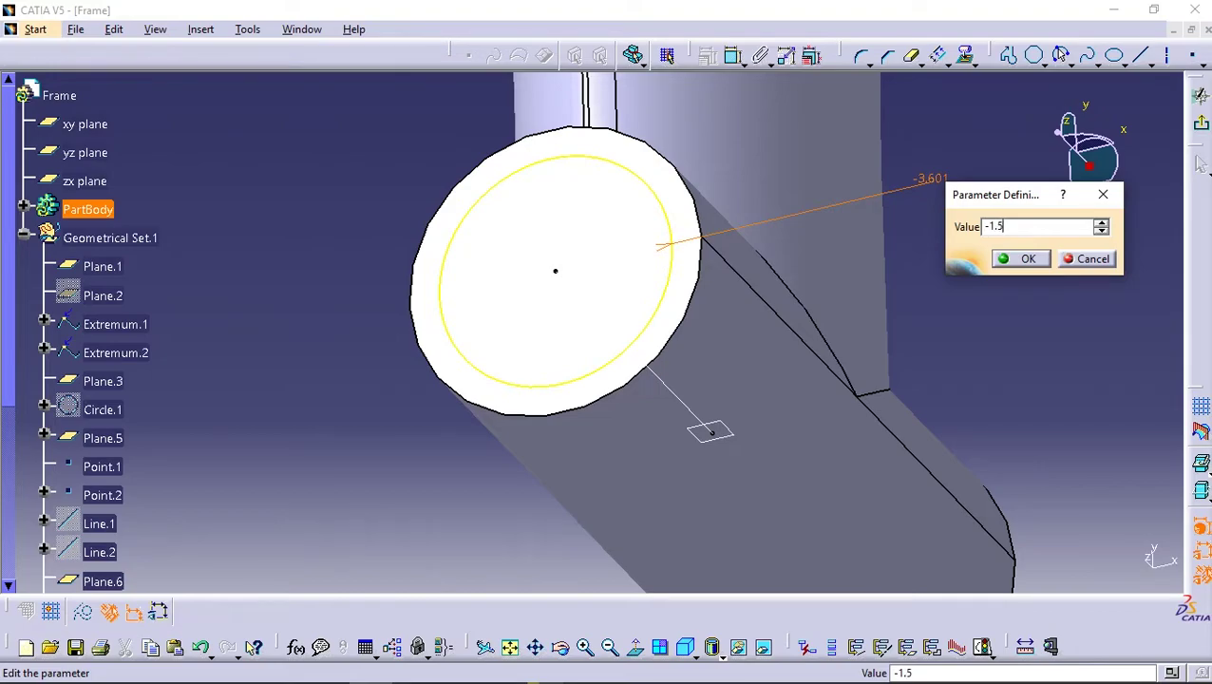
key("Return")
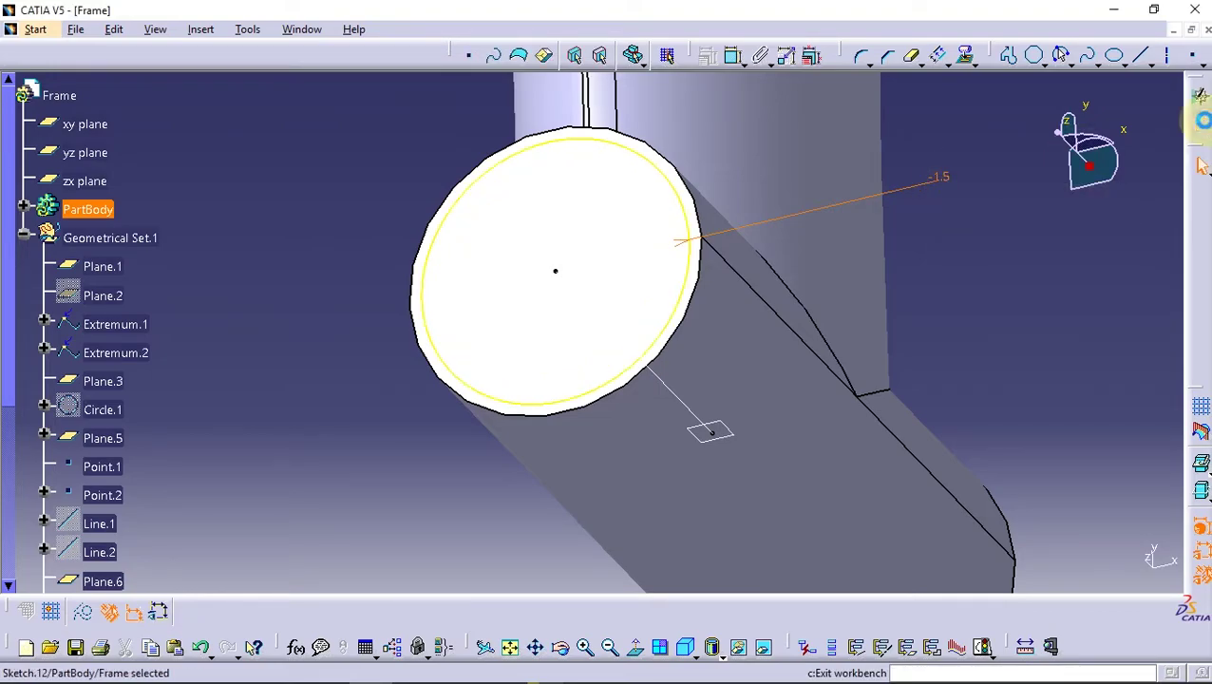
- Pocket Sketch.12 'Up to next' to hollow the lower tube end
left_click(1200, 96)
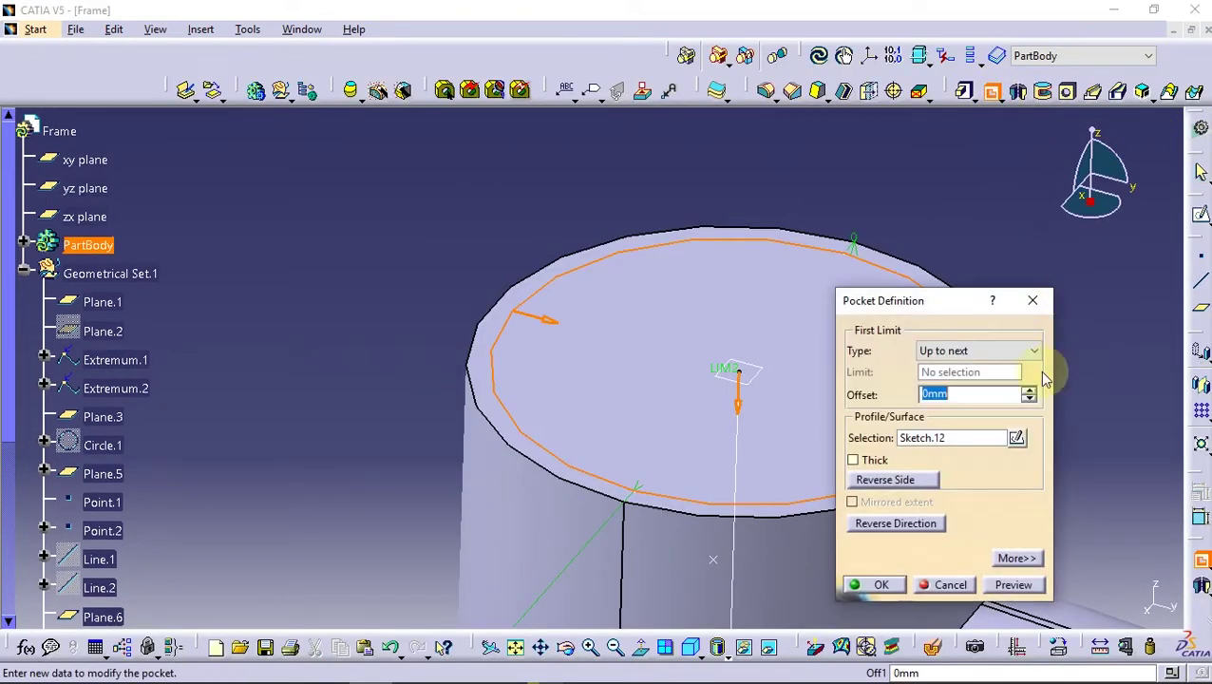
left_click(882, 586)
mouse_move(695, 495)
middle_mouse_down()
mouse_move(695, 373)
mouse_move(682, 502)
mouse_move(690, 473)
middle_mouse_up()
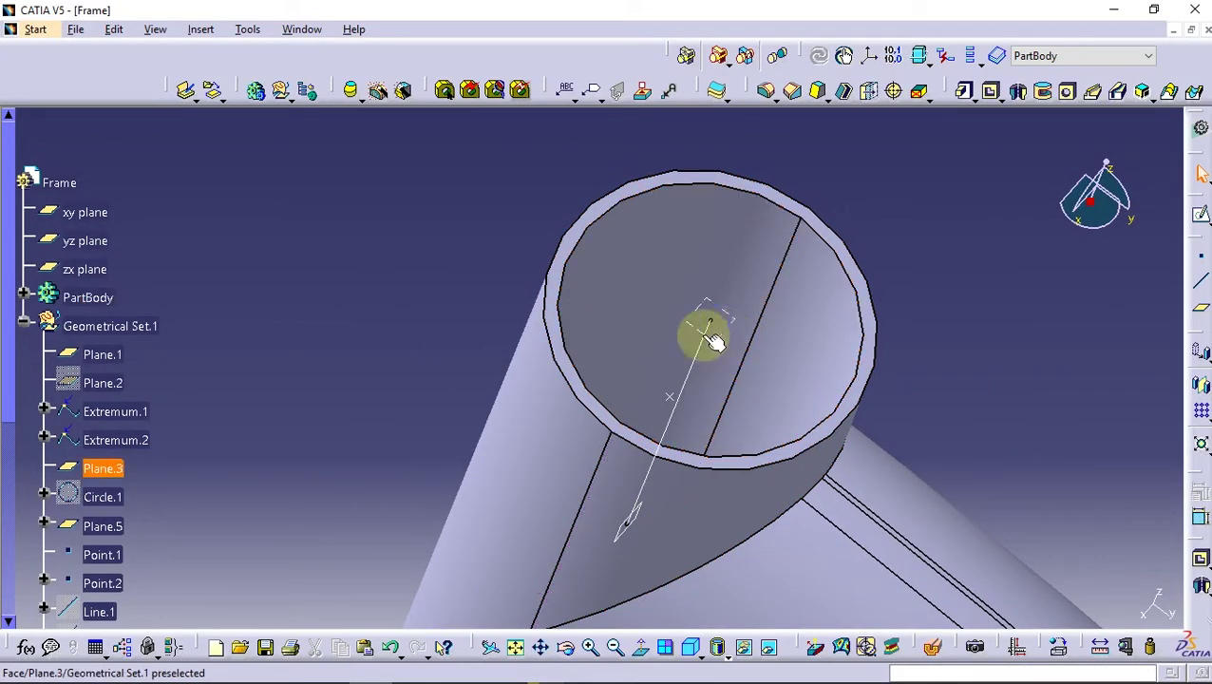
- Draw a 40 mm diameter circle in a new sketch on the tube's rim face
left_click(1202, 217)
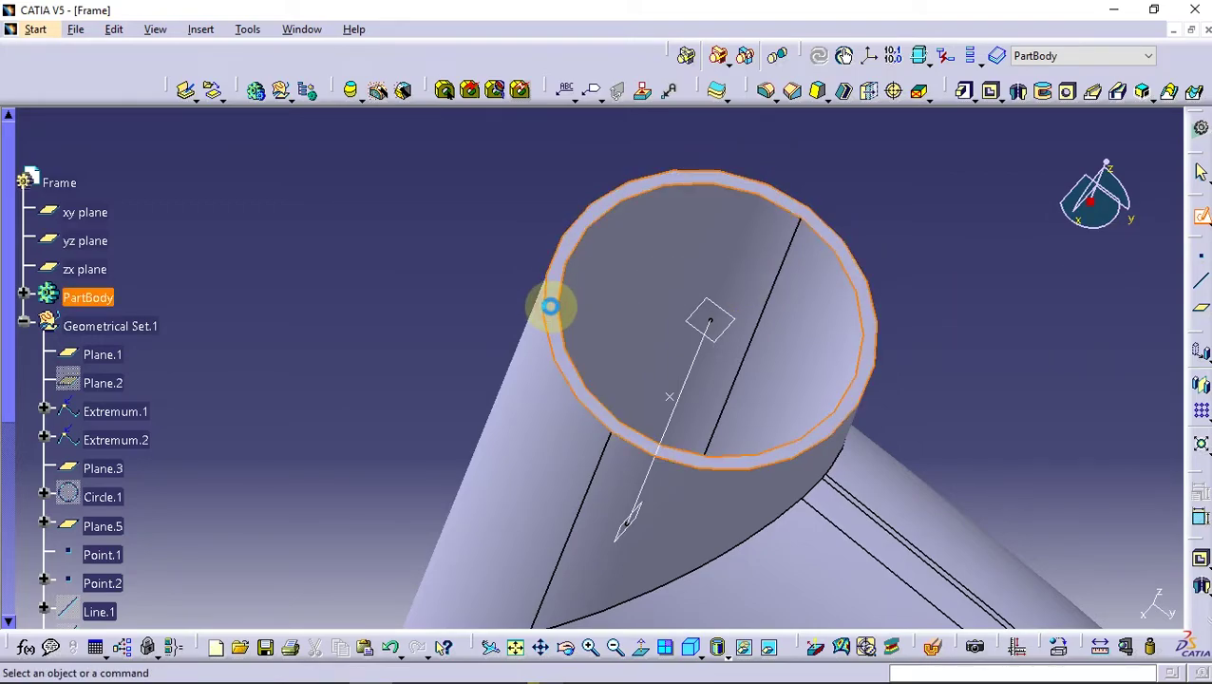
left_click(550, 306)
middle_click_drag(504, 334, 574, 320)
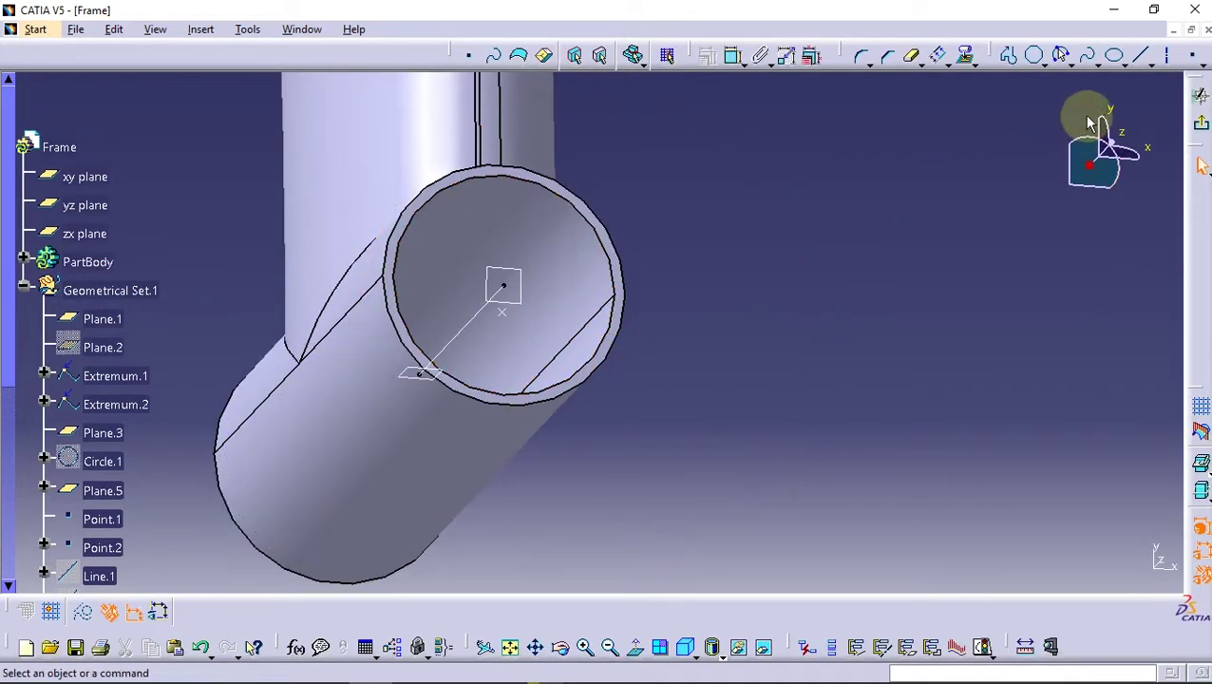
left_click(1069, 61)
left_click(1090, 90)
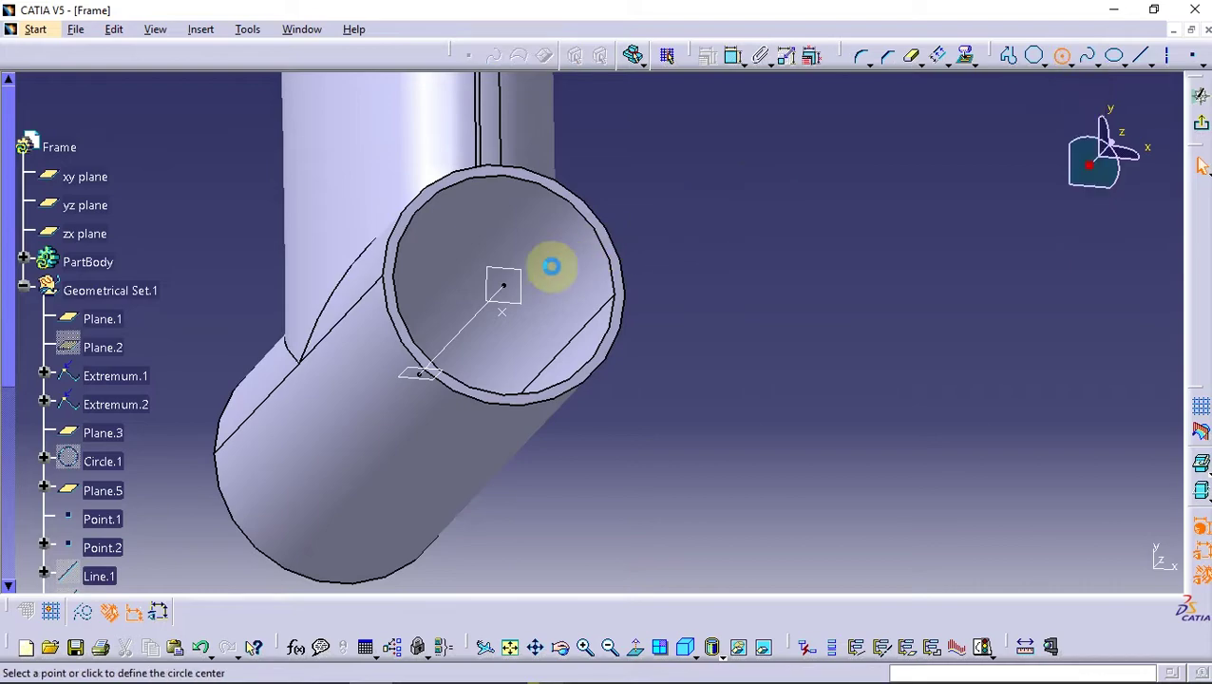
left_click(503, 285)
left_click(508, 156)
left_click(704, 57)
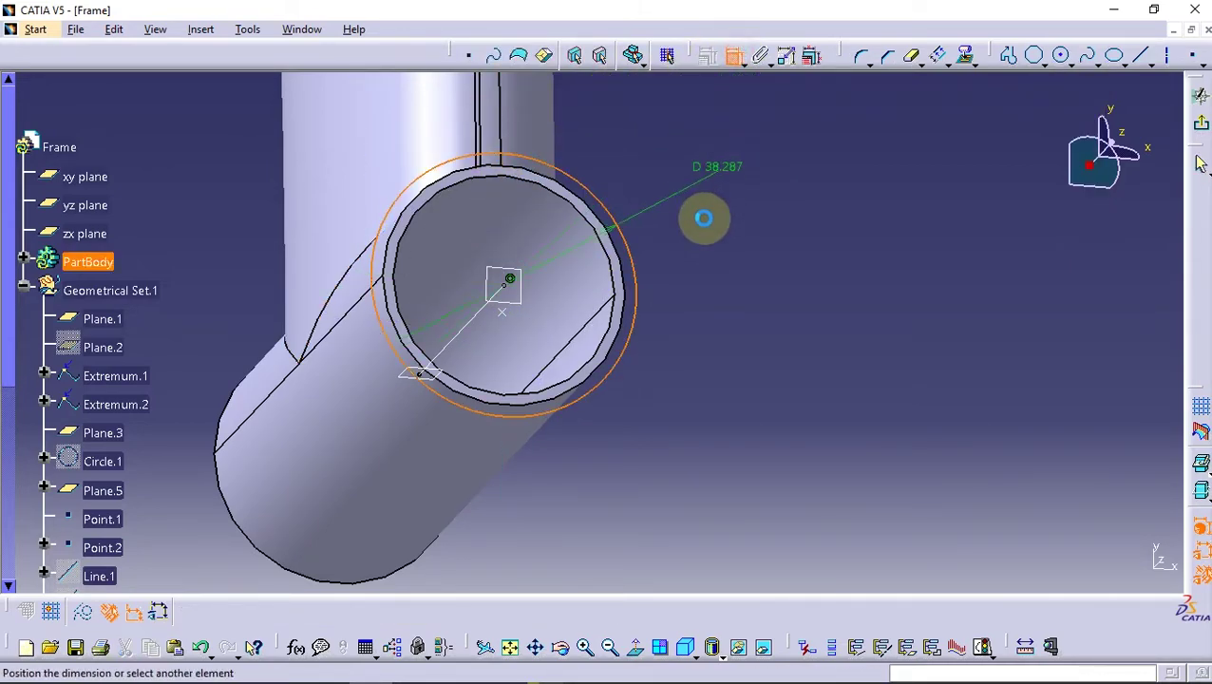
left_click(710, 302)
double_click(710, 302)
type("40")
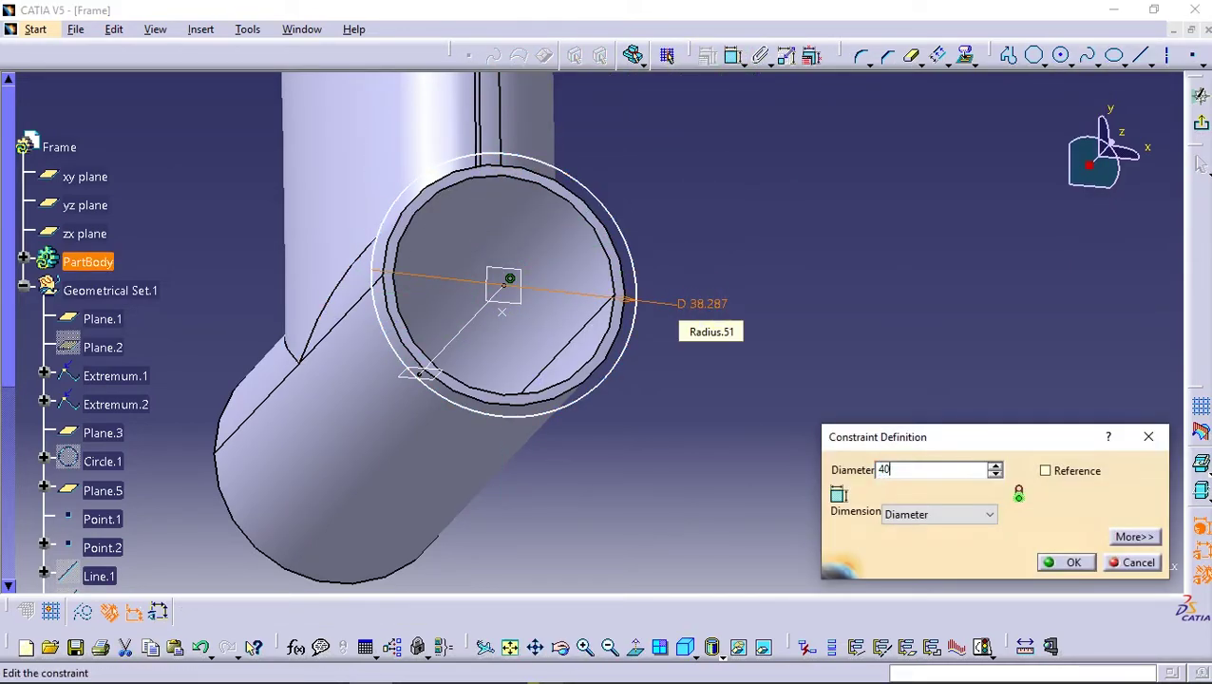
key("Return")
- Make the circle concentric with the tube and project the inner edge into the sketch
left_click(639, 254)
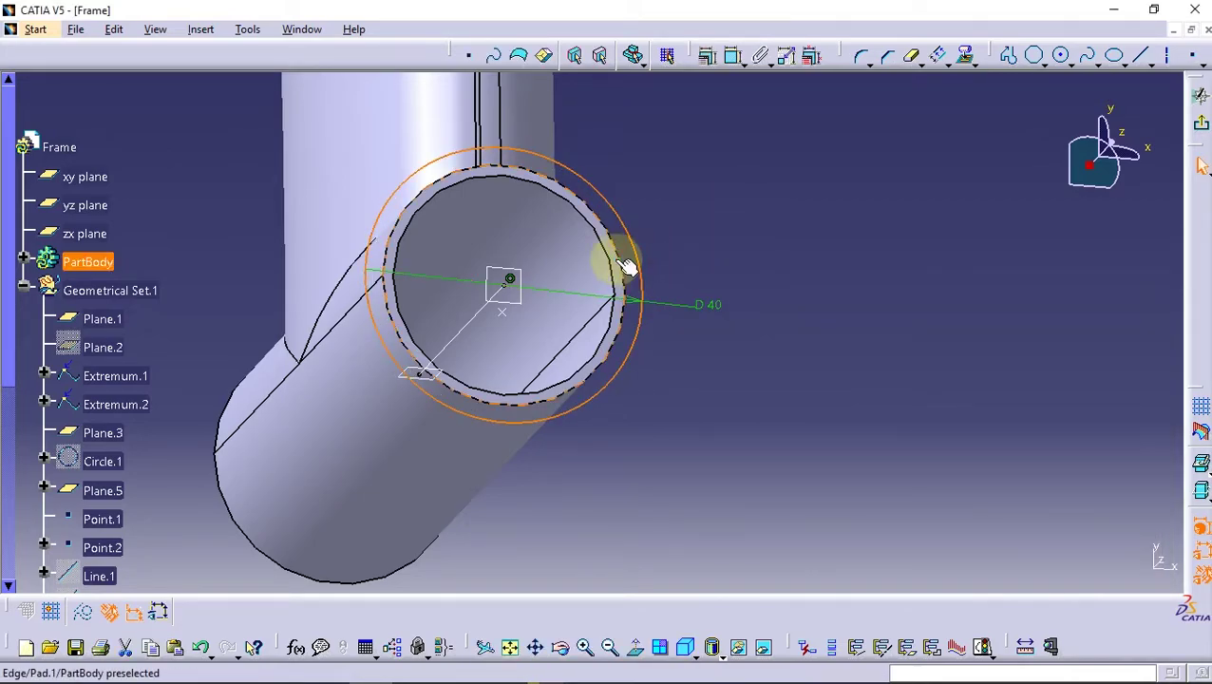
left_click(715, 68)
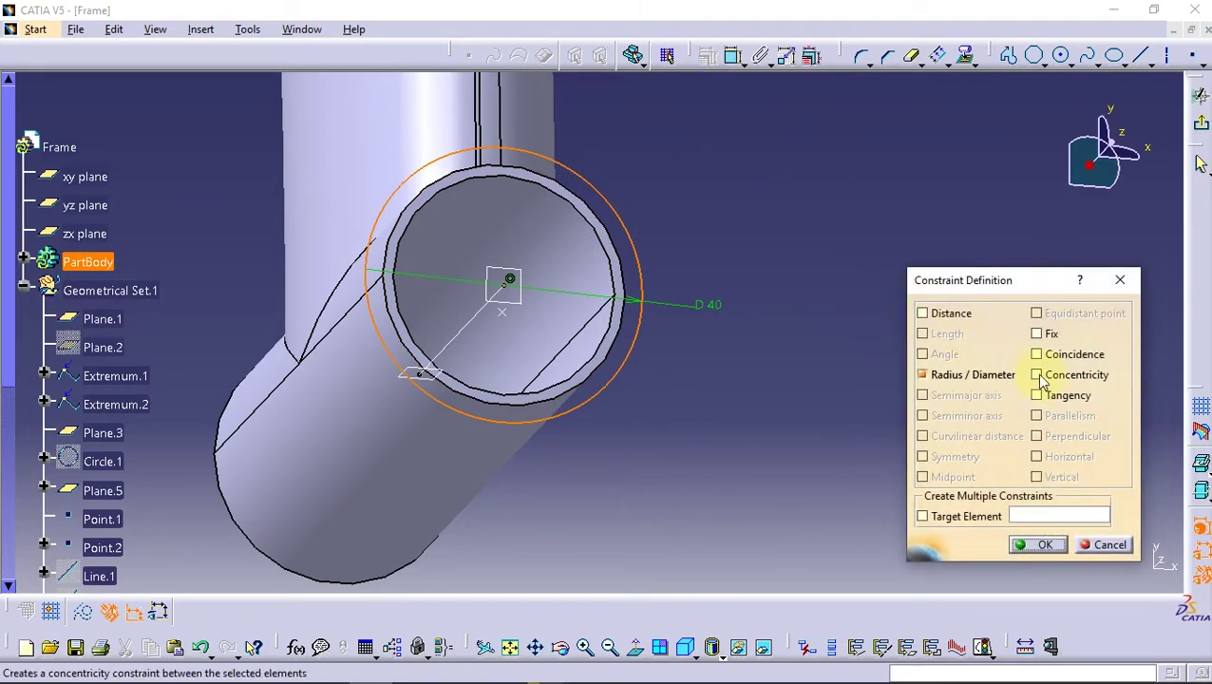
left_click(1034, 548)
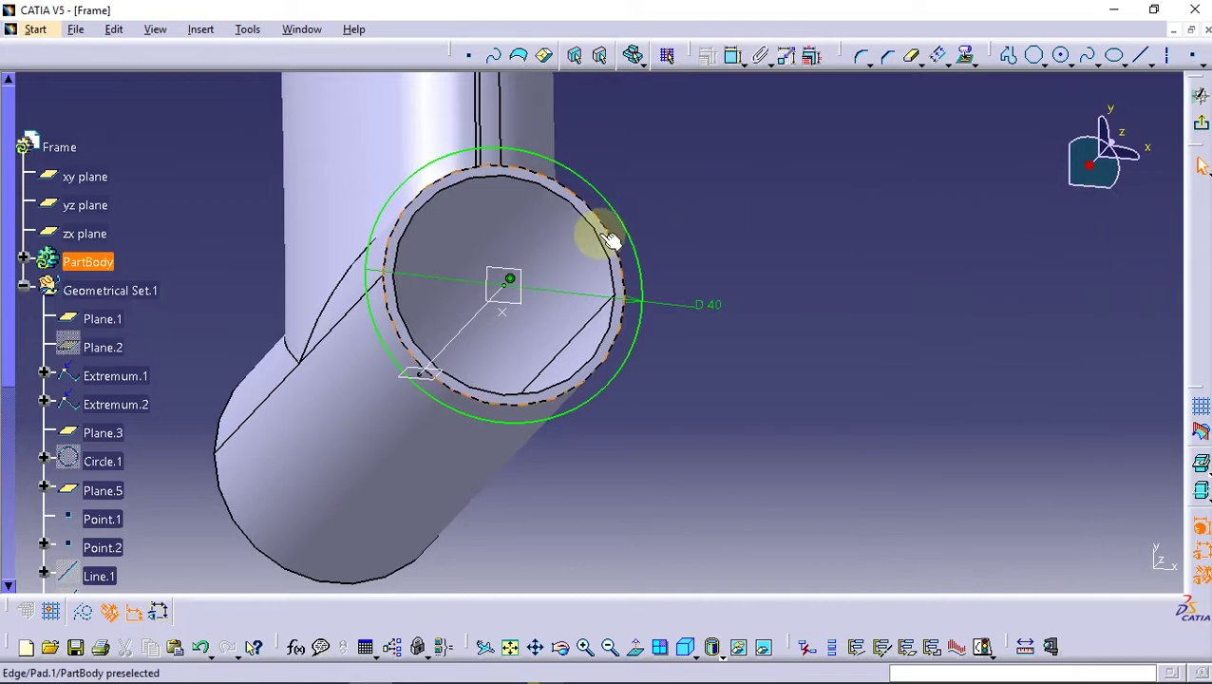
left_click(975, 65)
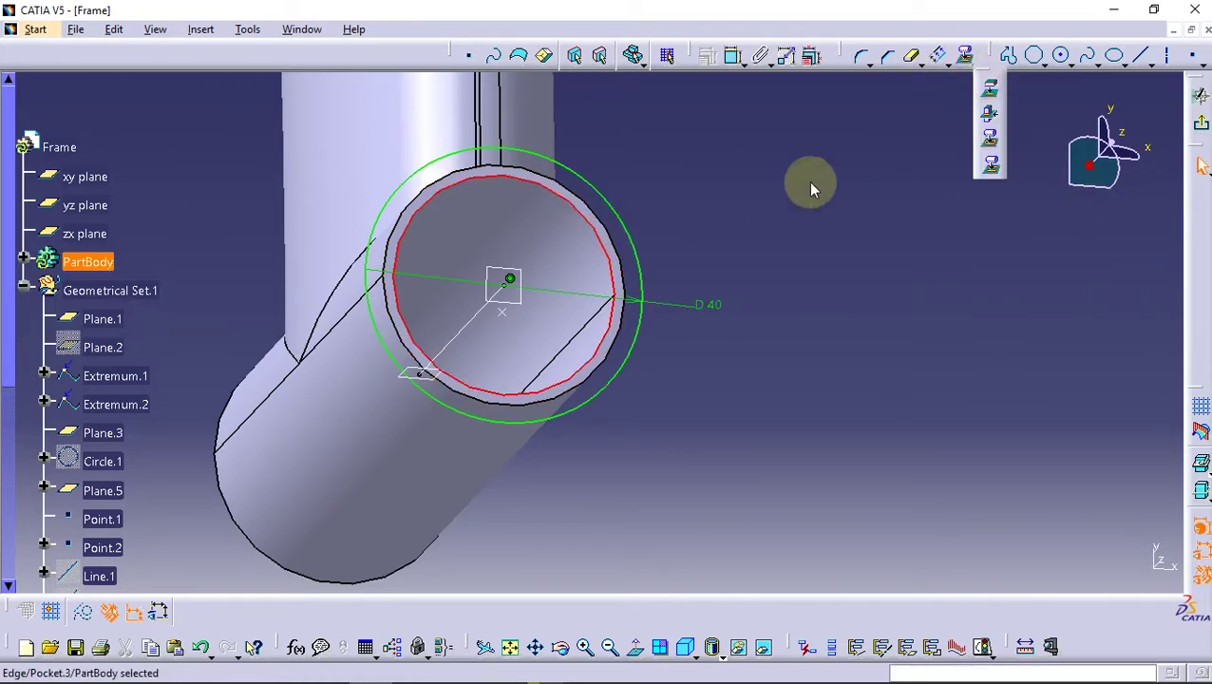
left_click(990, 87)
left_click(1048, 561)
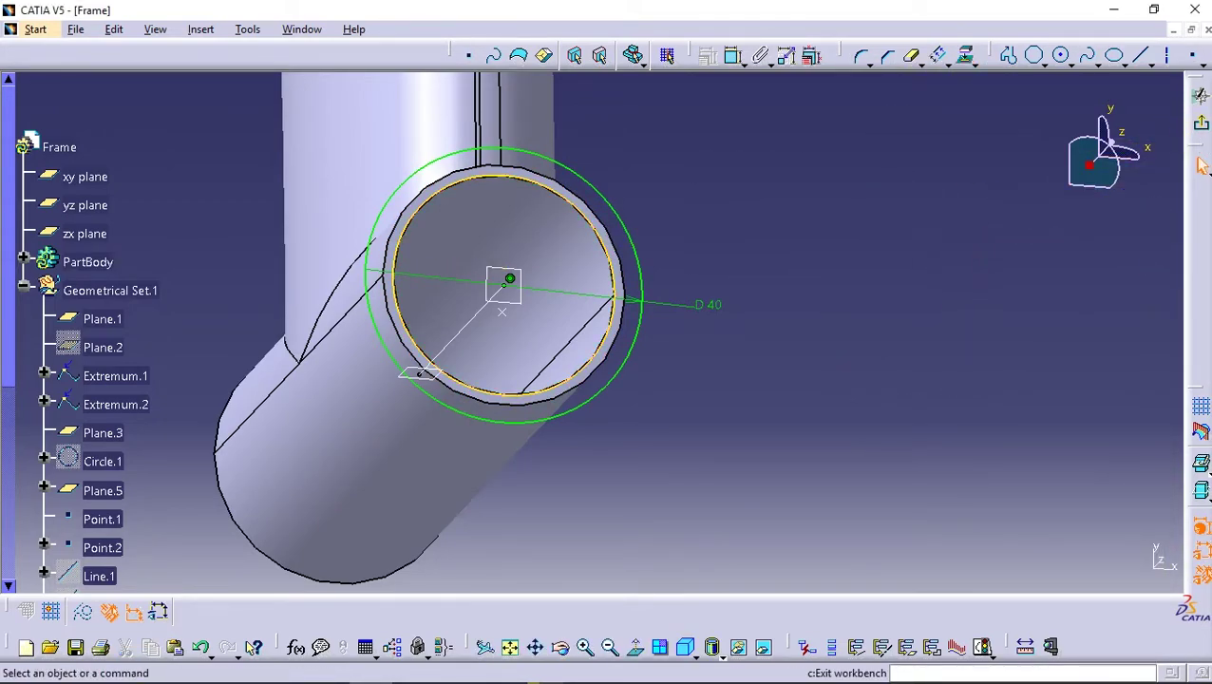
- Pad Sketch.13 by 5 mm to form a 40 mm collar at the tube end
left_click(1202, 124)
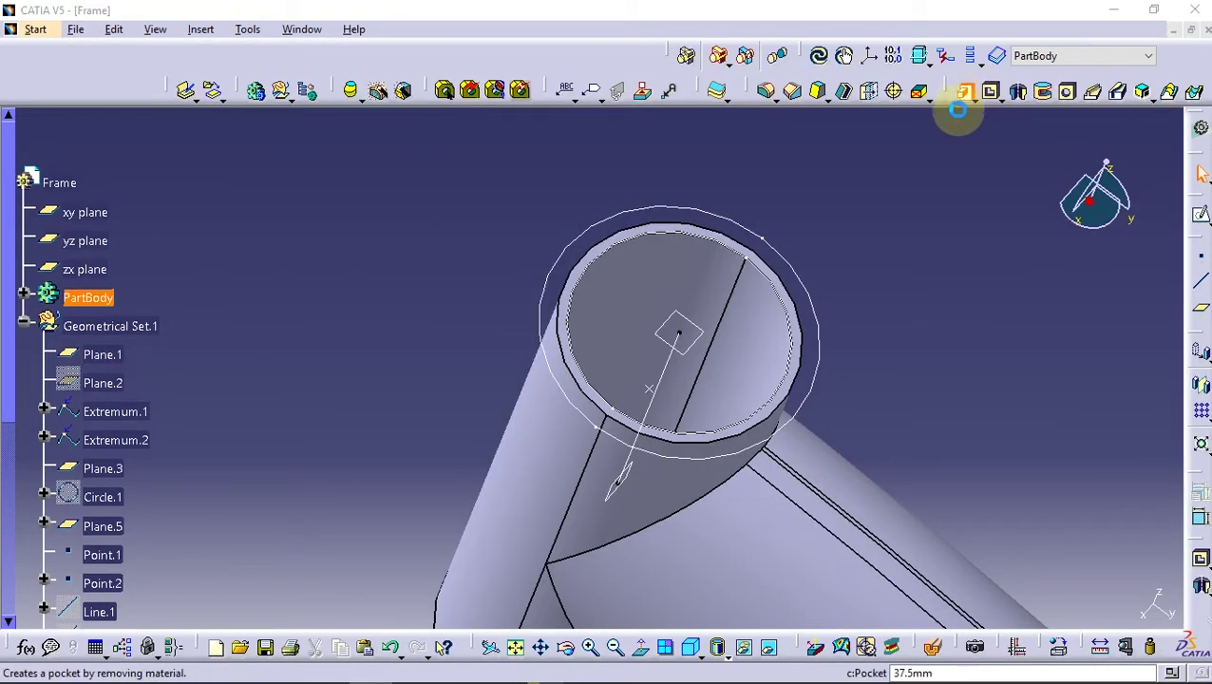
left_click(961, 99)
type("5")
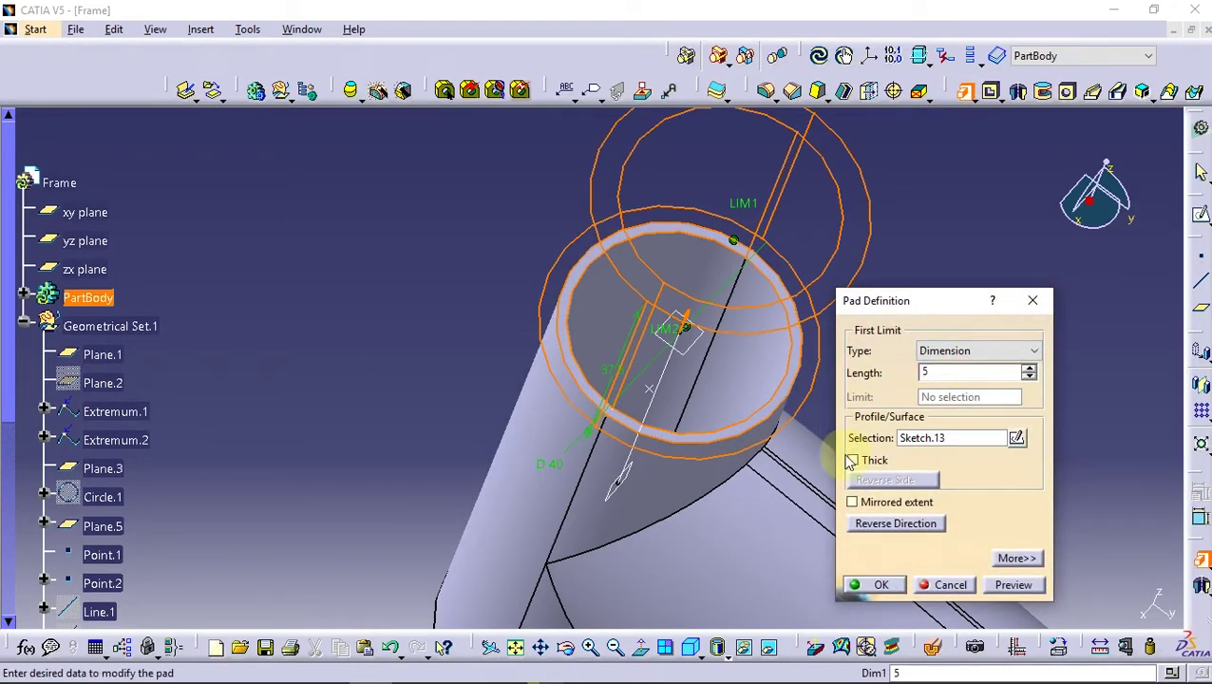
left_click(868, 586)
mouse_move(785, 433)
middle_mouse_down()
mouse_move(616, 463)
mouse_move(817, 221)
mouse_move(543, 482)
mouse_move(644, 241)
middle_mouse_up()
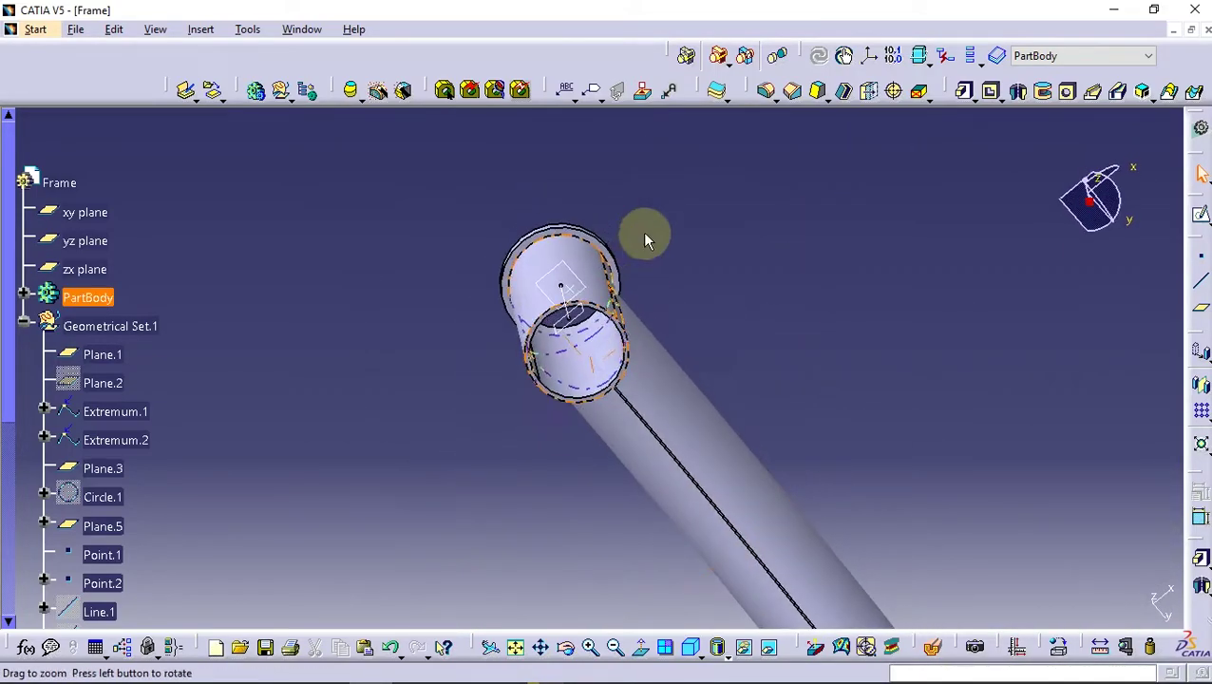
mouse_move(560, 448)
middle_mouse_down()
mouse_move(650, 265)
mouse_move(718, 287)
mouse_move(686, 367)
mouse_move(642, 412)
mouse_move(692, 217)
mouse_move(663, 236)
middle_mouse_up()
- Hide Sketch.13 from the PartBody tree
scroll(225, 380, "down", 1)
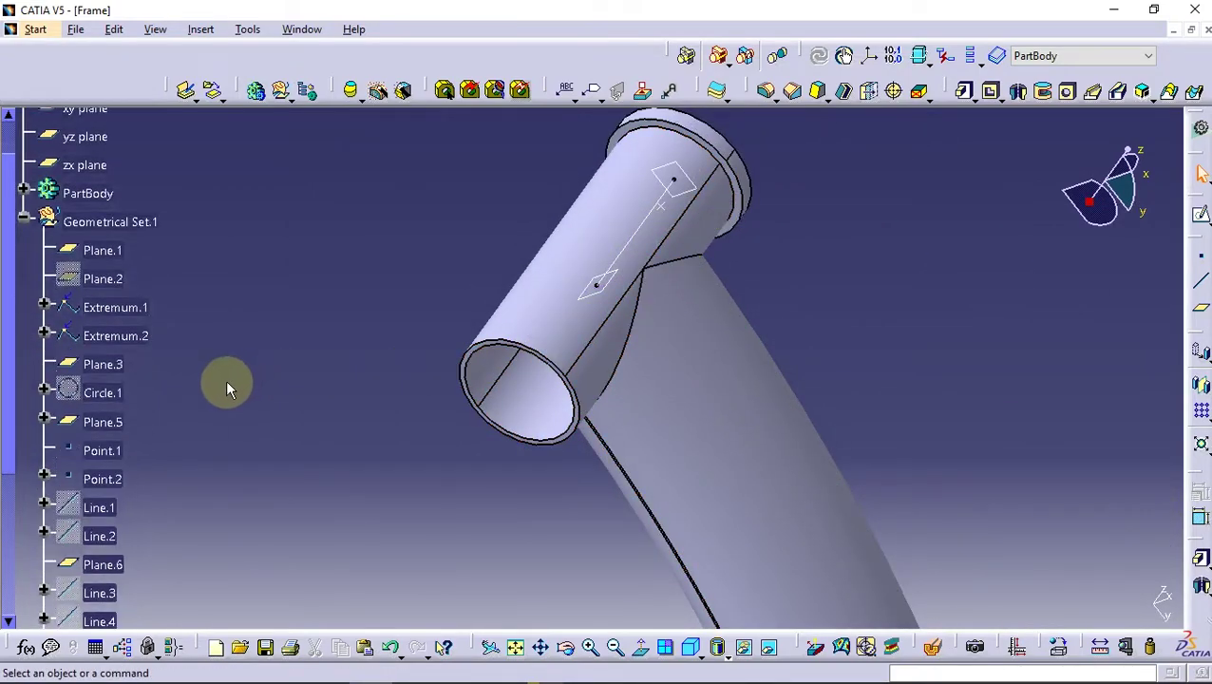
scroll(258, 332, "down", 3)
scroll(257, 331, "down", 2)
scroll(195, 355, "up", 3)
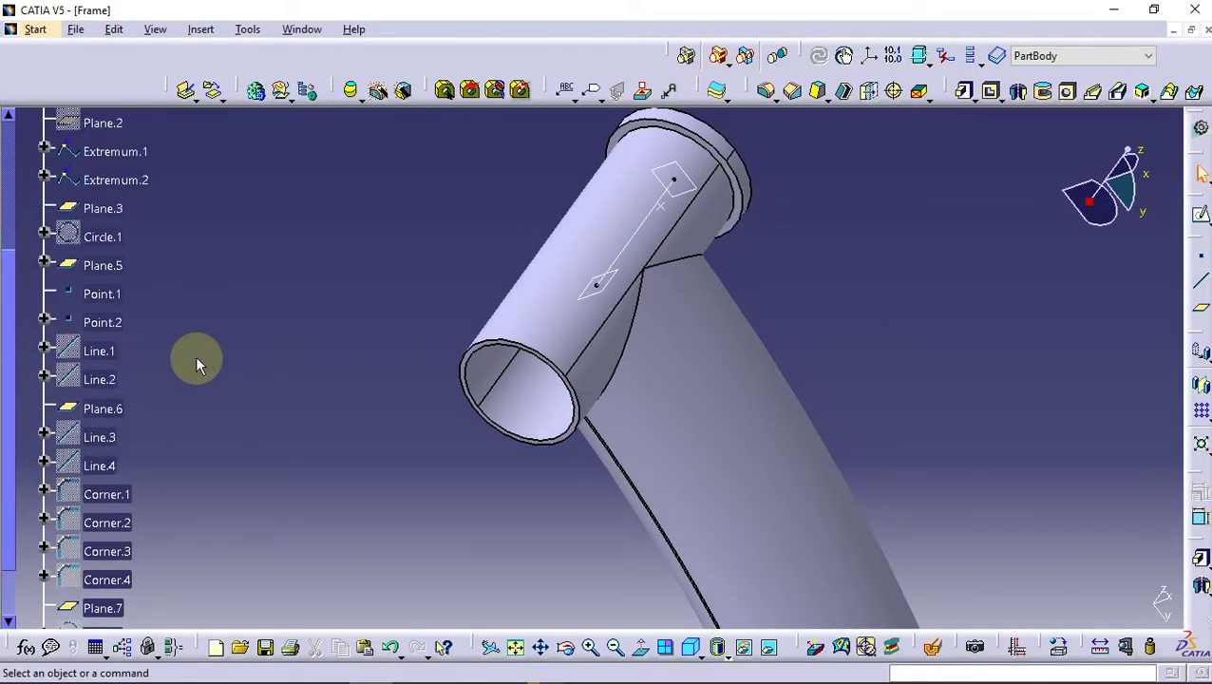
scroll(195, 355, "up", 3)
scroll(181, 359, "down", 3)
scroll(118, 325, "up", 1)
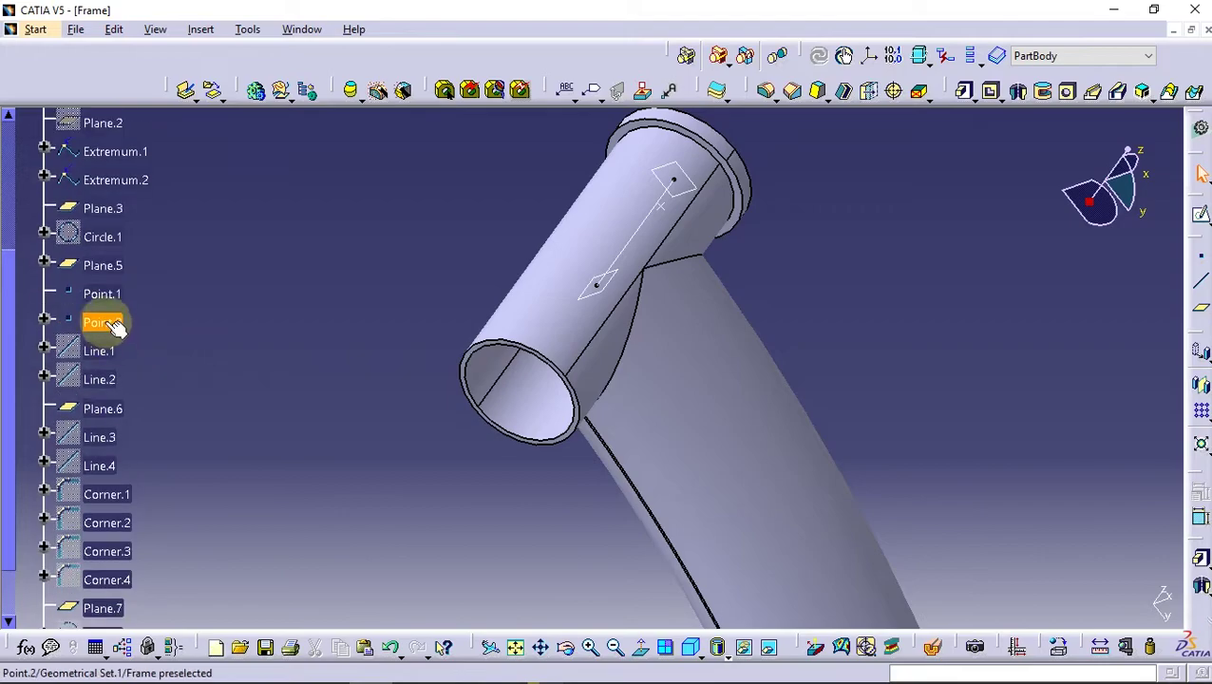
scroll(92, 328, "up", 2)
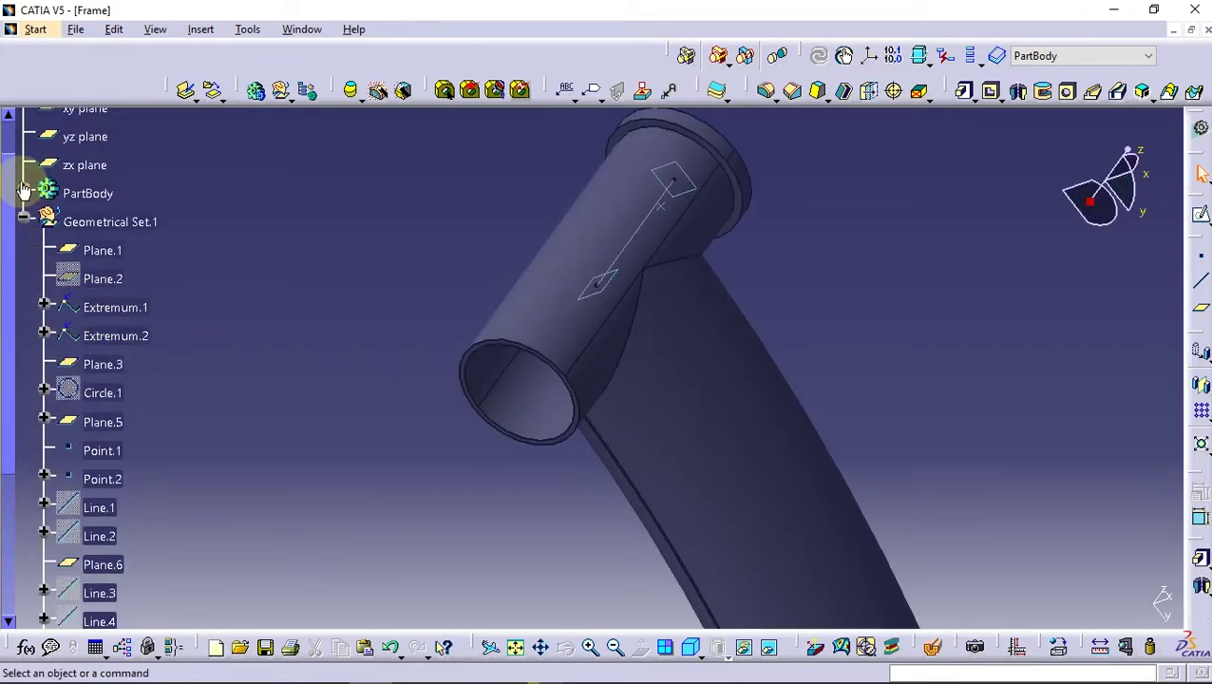
left_click(24, 193)
scroll(80, 271, "down", 4)
scroll(44, 316, "down", 3)
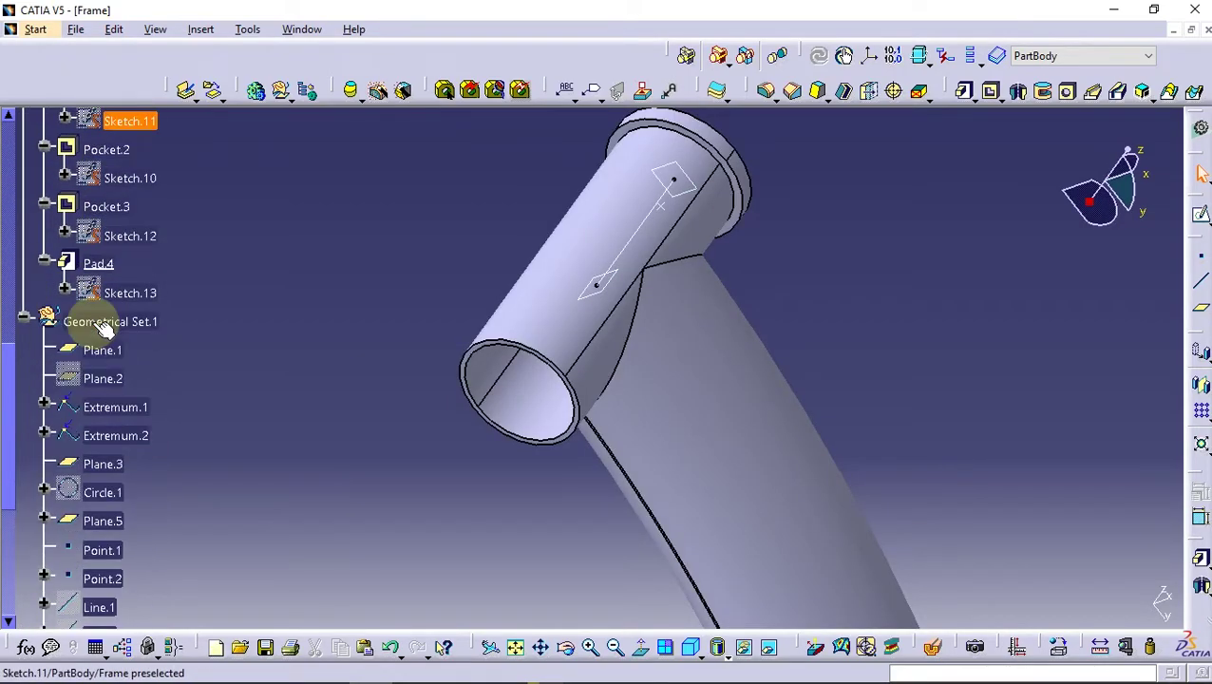
scroll(89, 346, "down", 1)
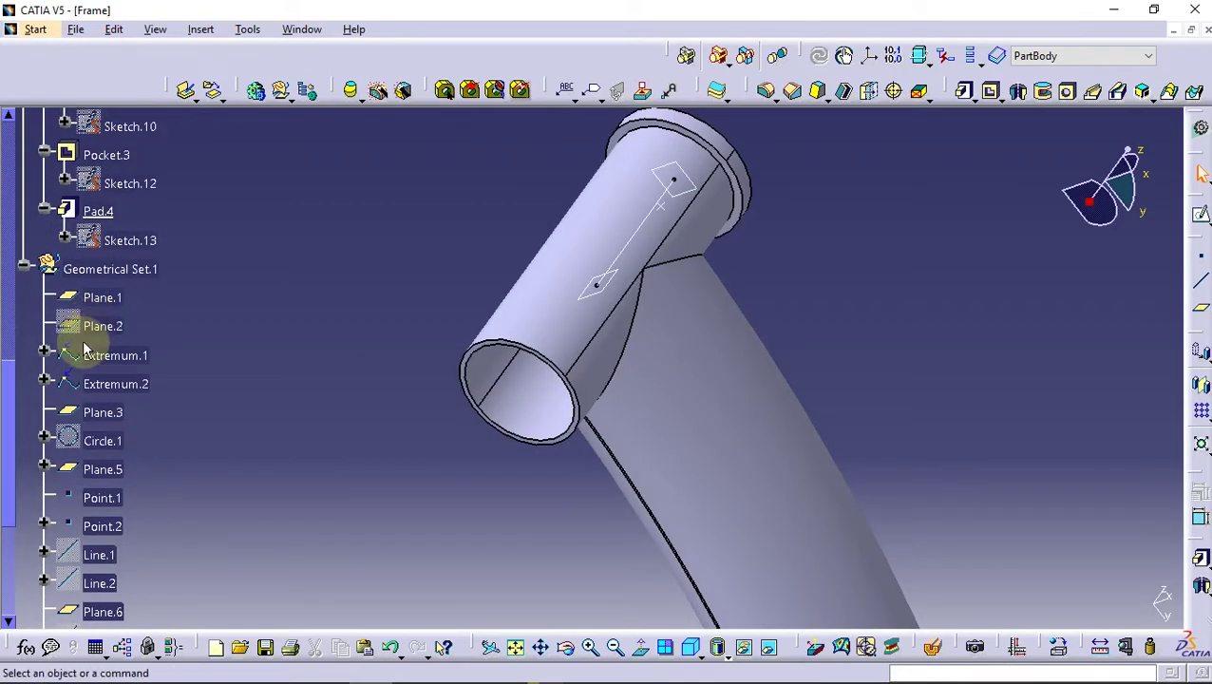
right_click(118, 240)
left_click(166, 294)
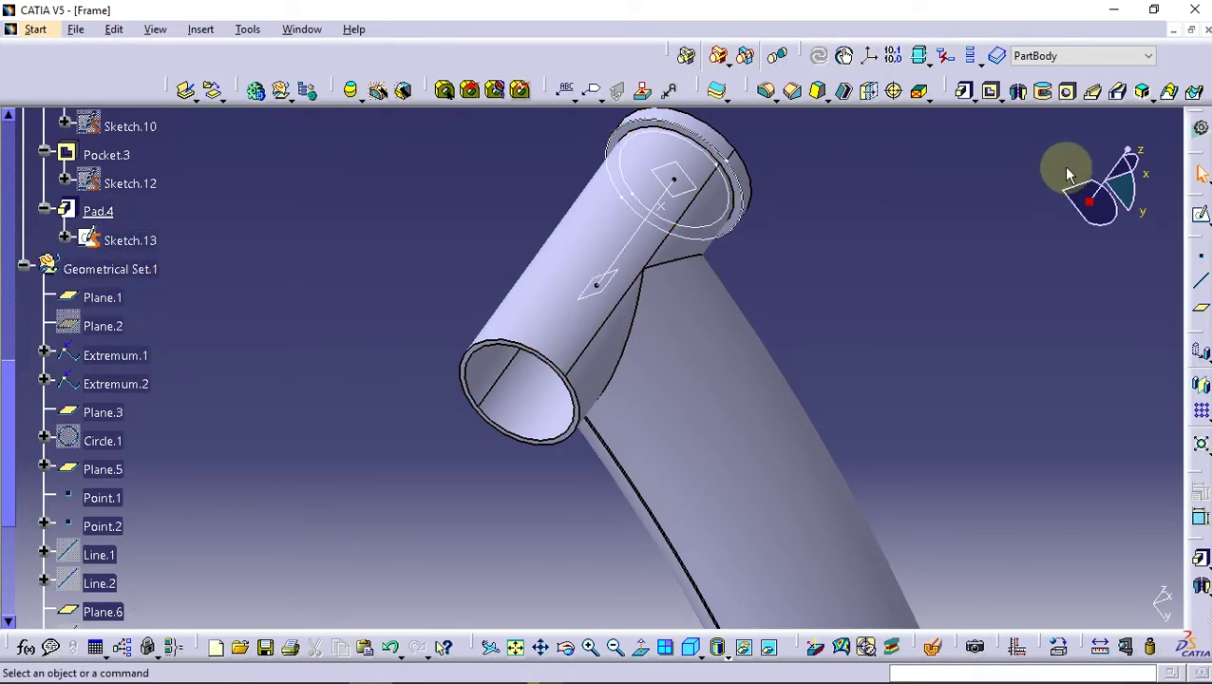
- Pad Sketch.13 with a reversed 95 mm first limit and a -90 mm second limit
left_click(965, 91)
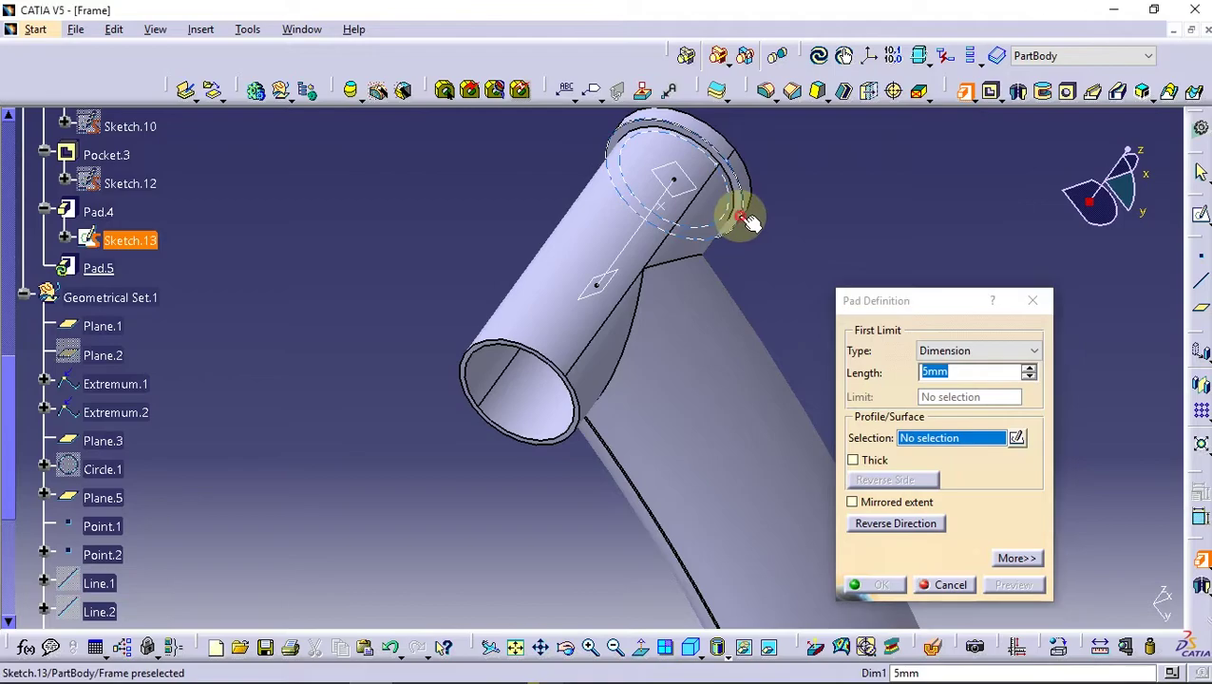
left_click(741, 216)
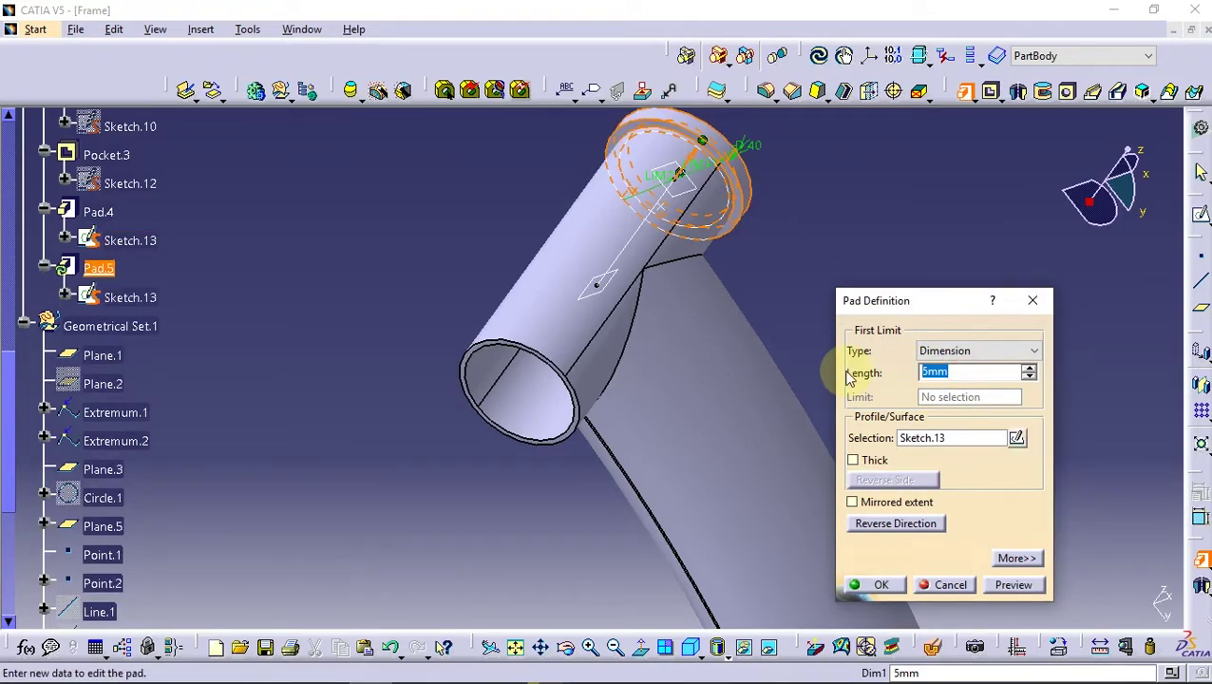
type("95")
left_click(883, 524)
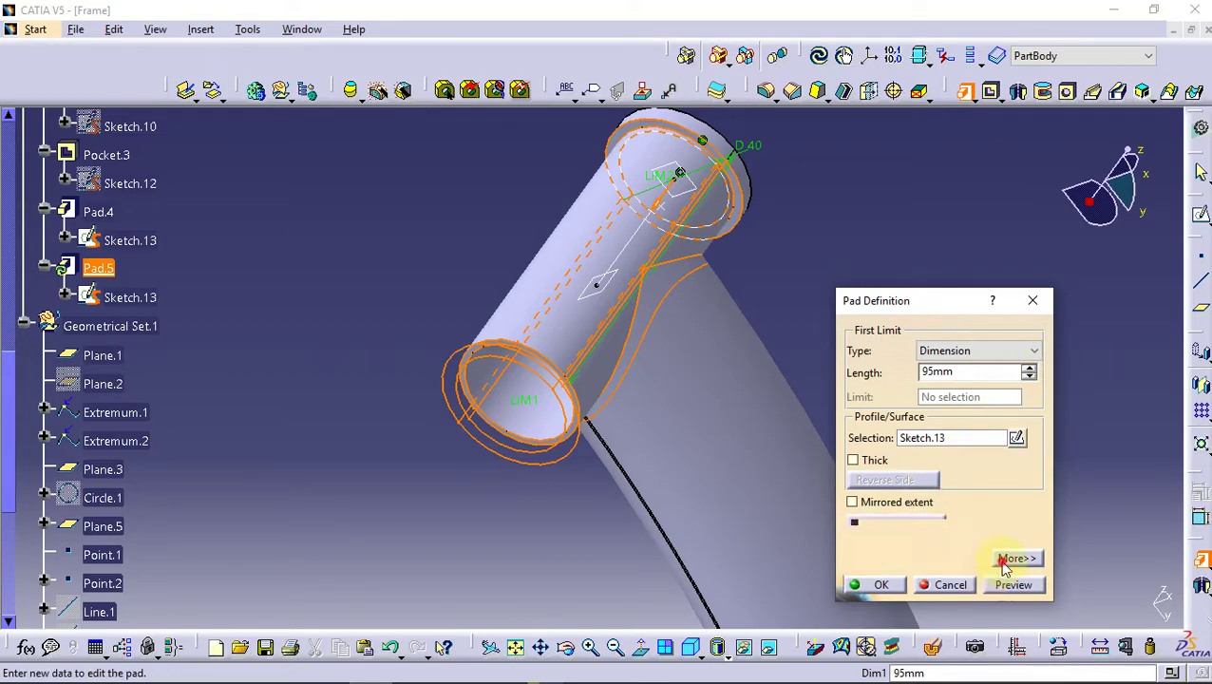
left_click(1005, 561)
type("-90")
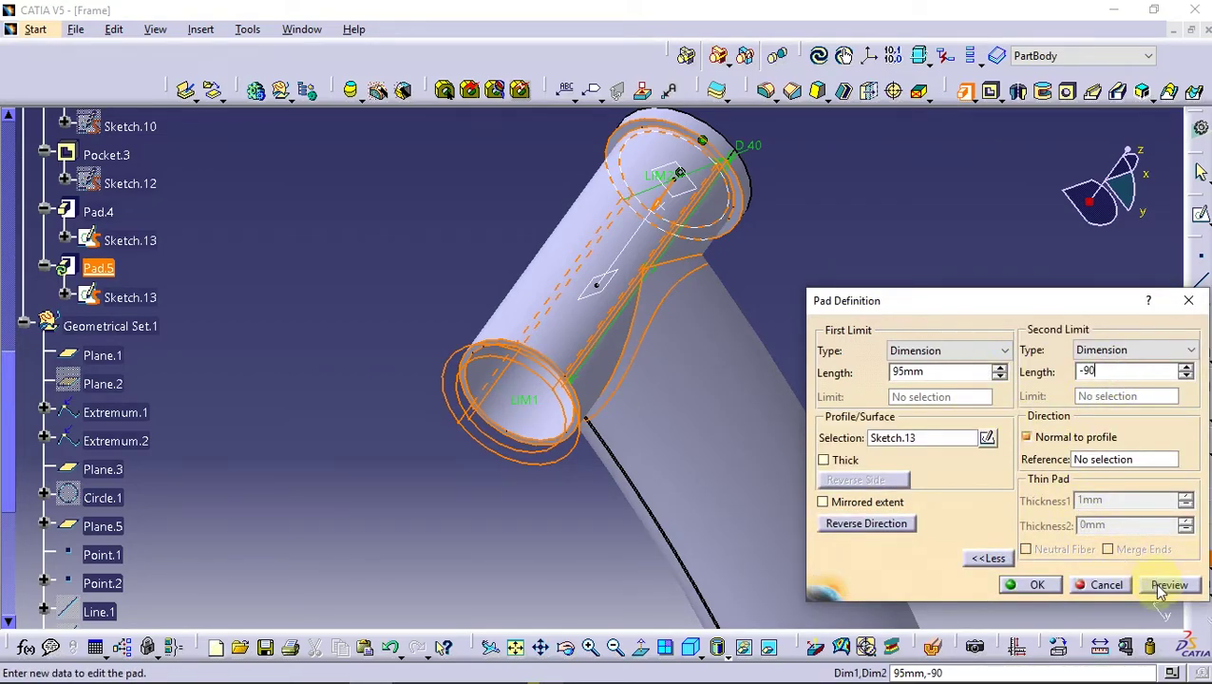
left_click(1159, 587)
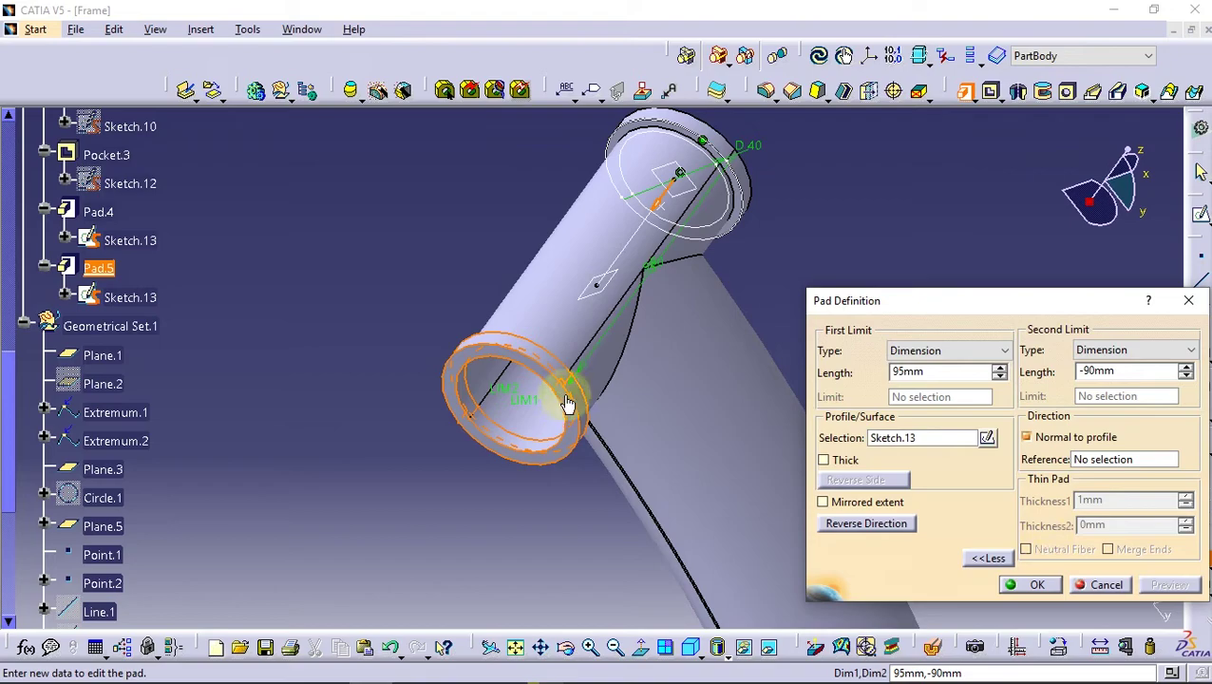
mouse_move(566, 404)
middle_mouse_down()
mouse_move(539, 418)
mouse_move(535, 490)
middle_mouse_up()
left_click(1036, 585)
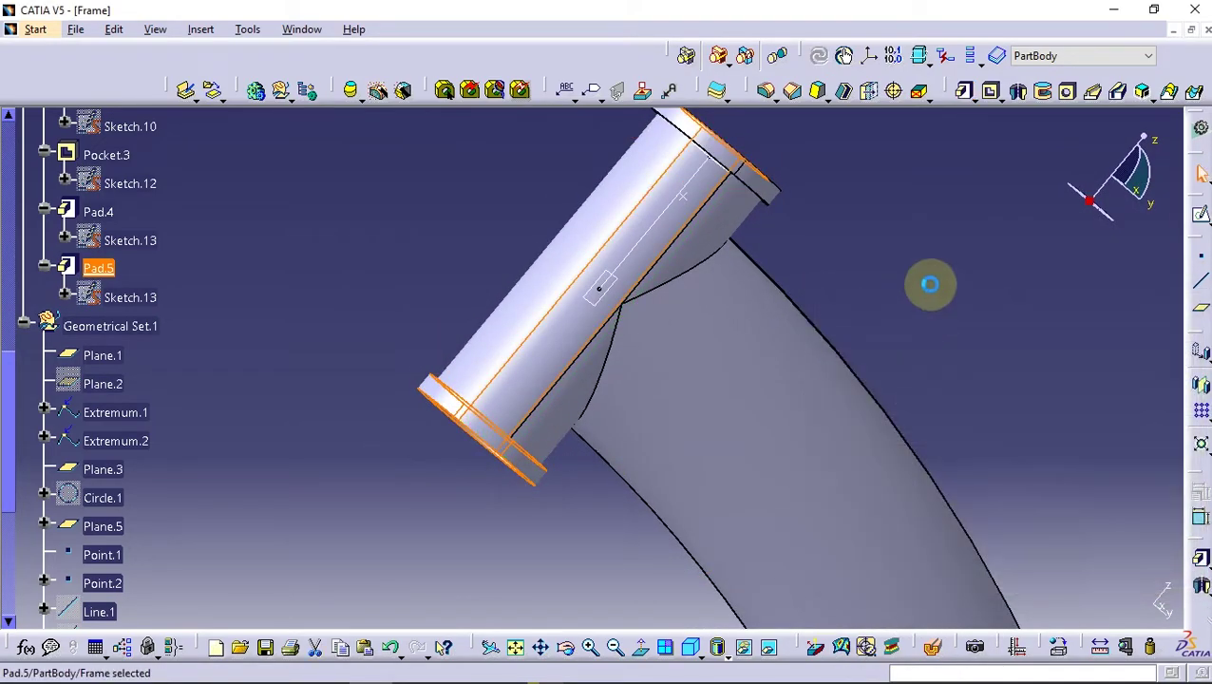
- Create Plane.6 offset 46 mm from the yz plane at the bottom bracket end
mouse_move(619, 293)
middle_mouse_down()
mouse_move(447, 389)
mouse_move(615, 371)
mouse_move(655, 479)
mouse_move(668, 316)
mouse_move(655, 352)
mouse_move(790, 415)
mouse_move(690, 501)
mouse_move(746, 422)
middle_mouse_up()
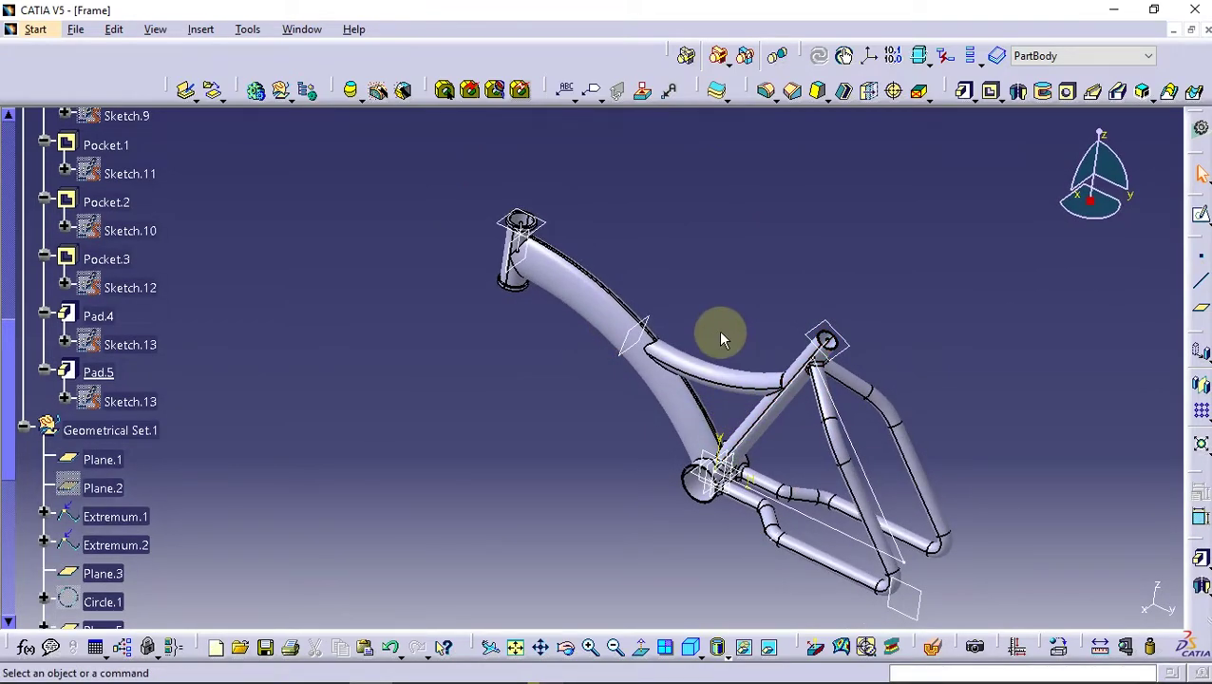
mouse_move(586, 439)
middle_mouse_down()
mouse_move(590, 344)
mouse_move(689, 345)
mouse_move(709, 379)
mouse_move(864, 407)
mouse_move(481, 246)
mouse_move(506, 461)
middle_mouse_up()
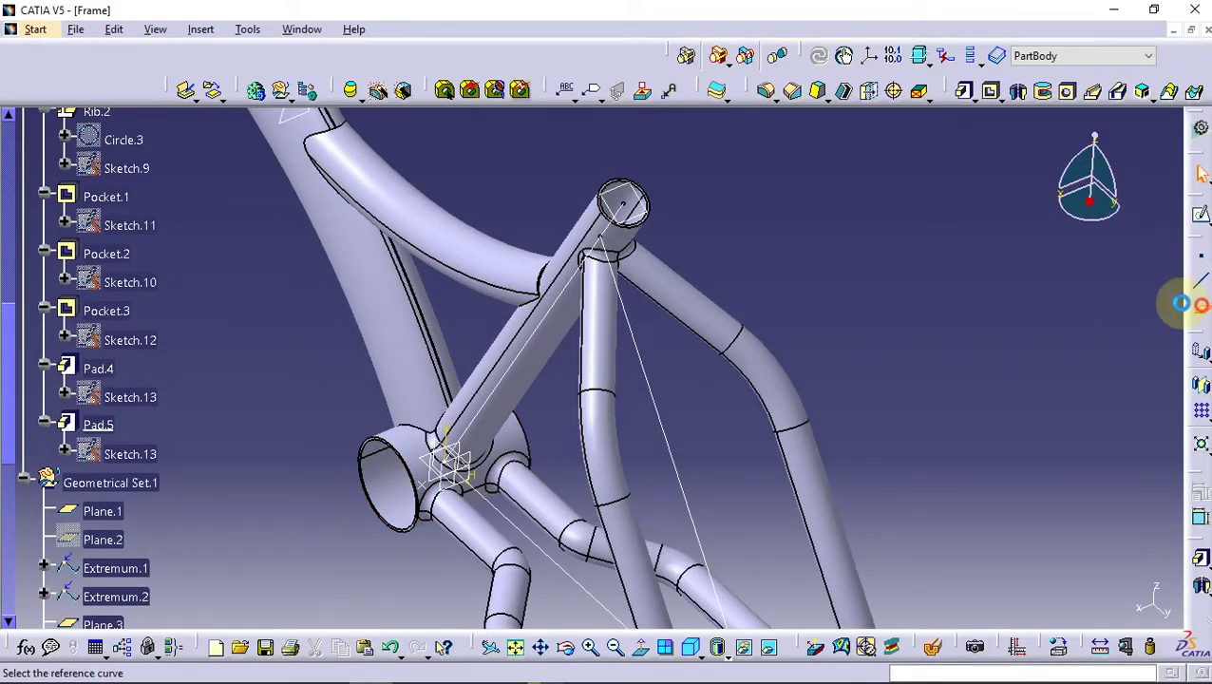
left_click(1199, 304)
middle_click_drag(460, 392, 522, 154)
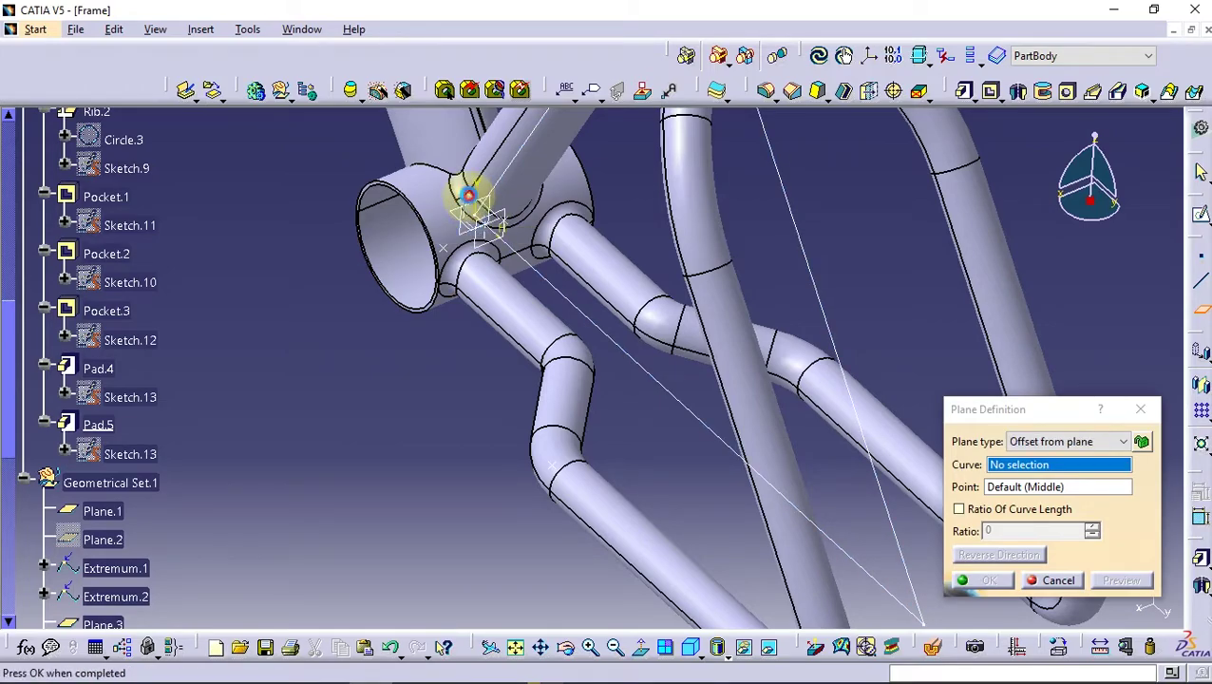
left_click(469, 196)
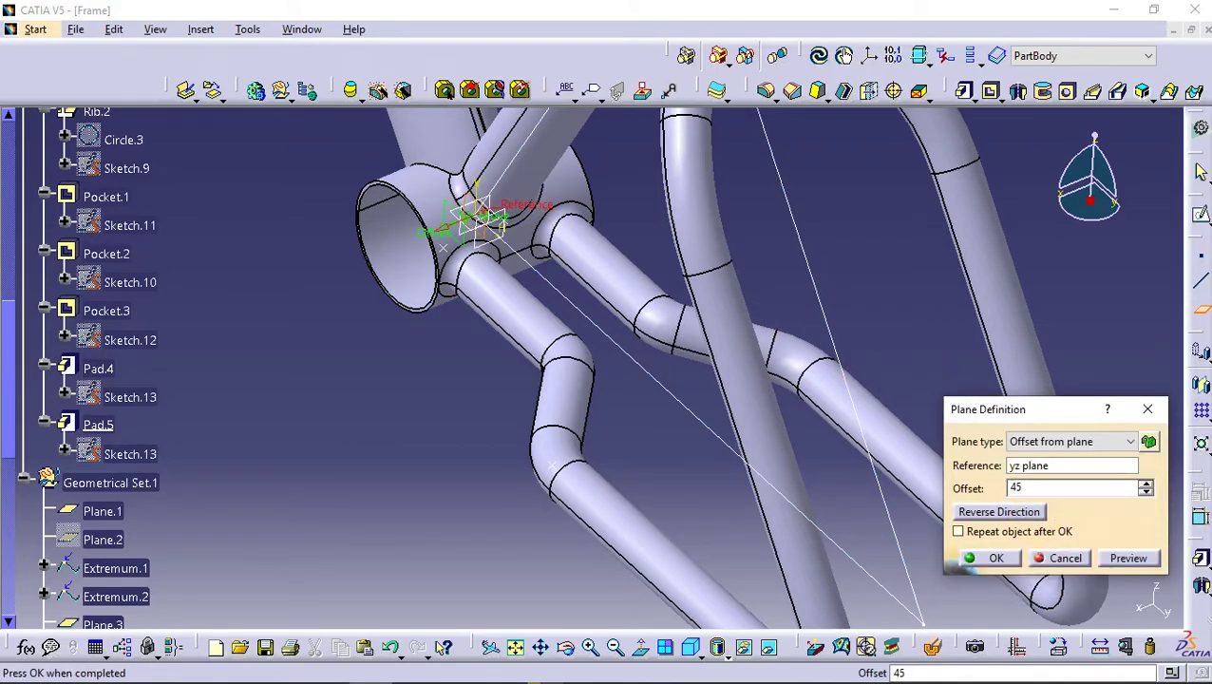
left_click(995, 558)
mouse_move(941, 560)
middle_mouse_down()
mouse_move(655, 465)
mouse_move(677, 481)
middle_mouse_up()
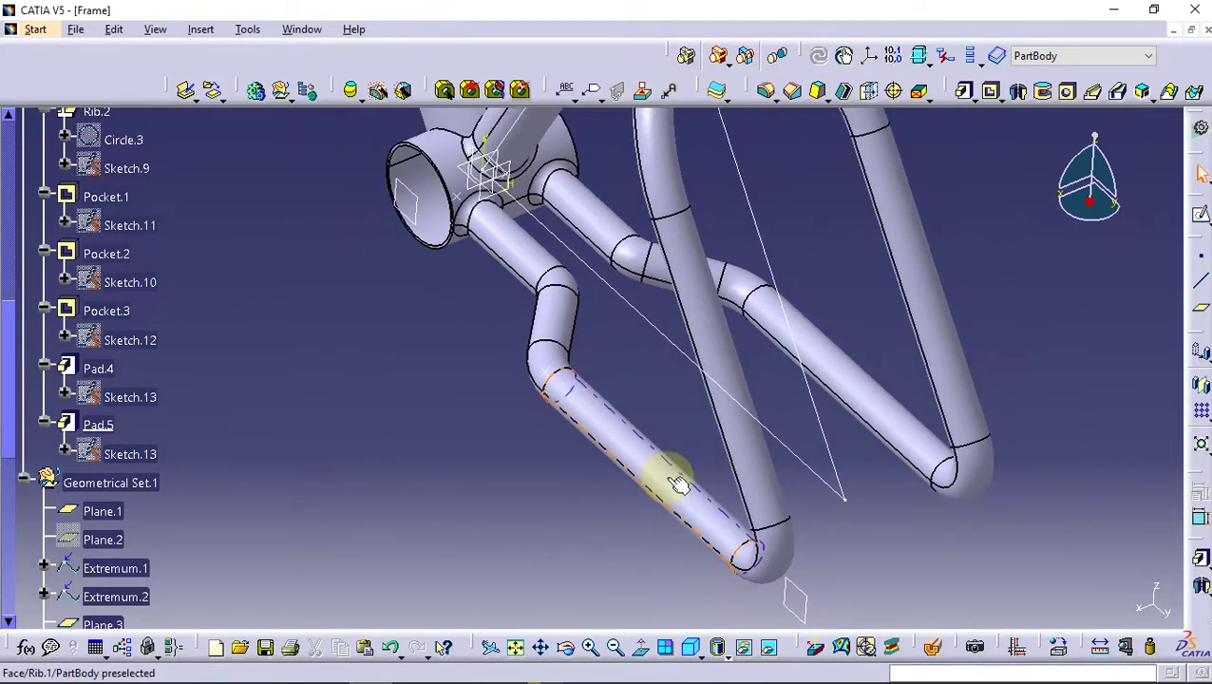
- Start Sketch.14 on the new plane and hide Plane.6 and the thin diagonal line
left_click(1201, 220)
left_click(706, 322)
middle_click_drag(823, 381, 676, 381)
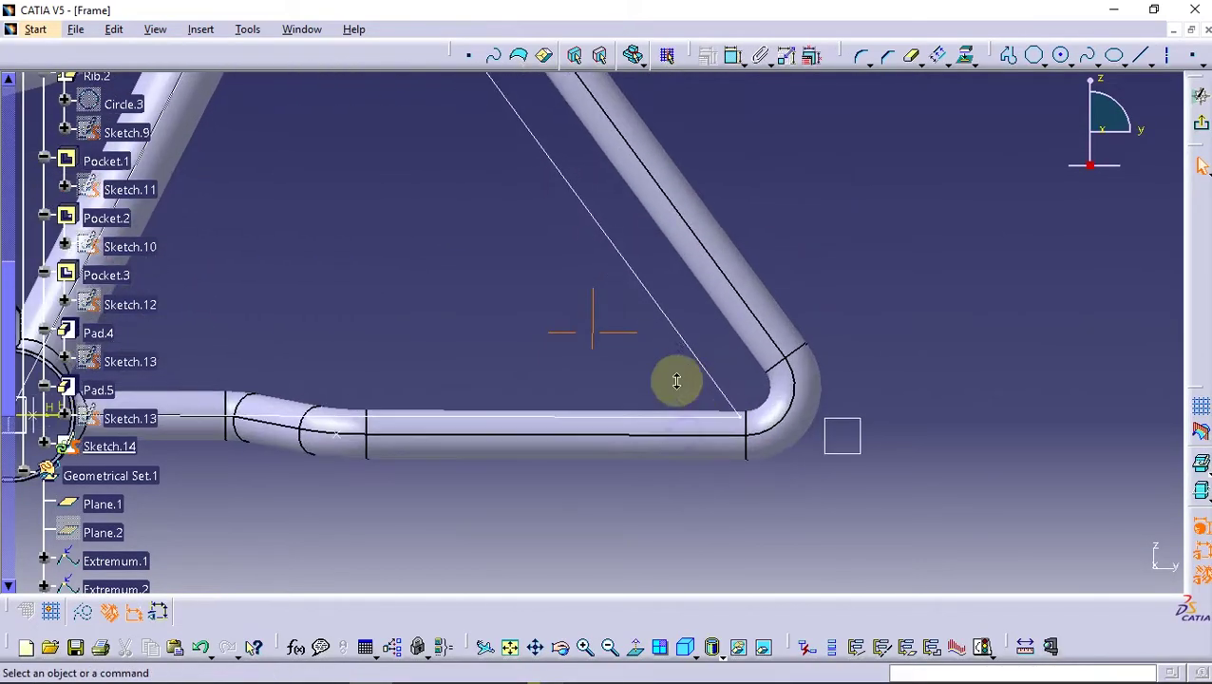
right_click(841, 425)
left_click(893, 193)
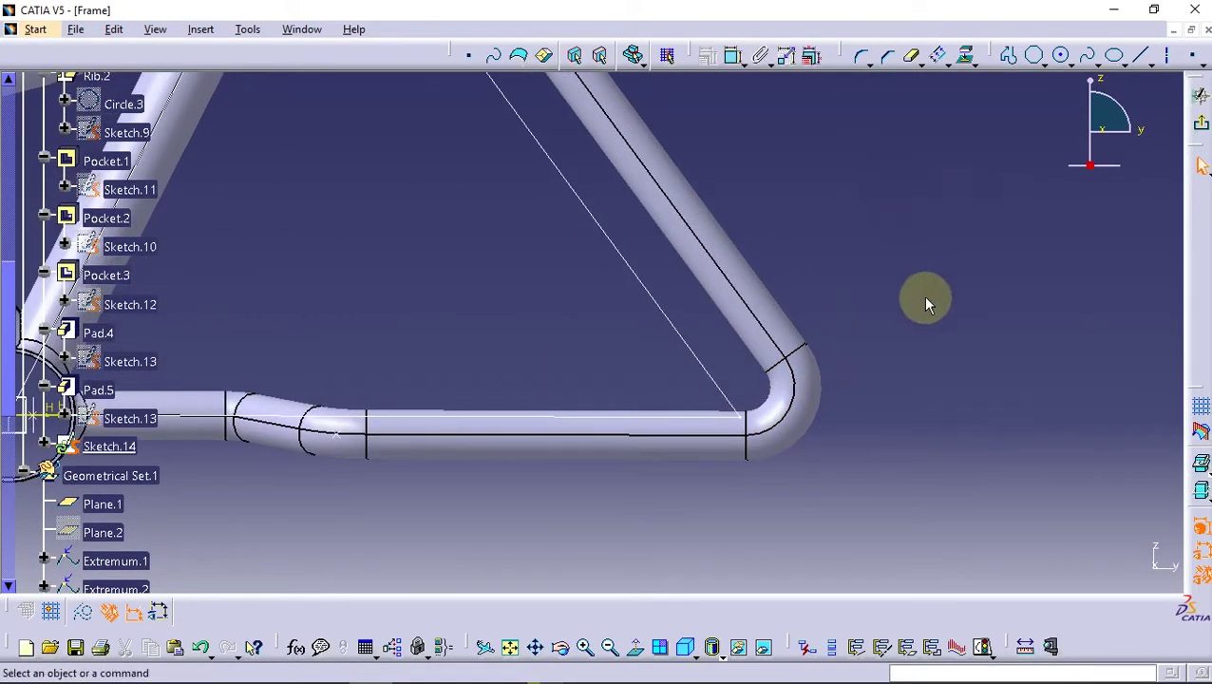
right_click(654, 301)
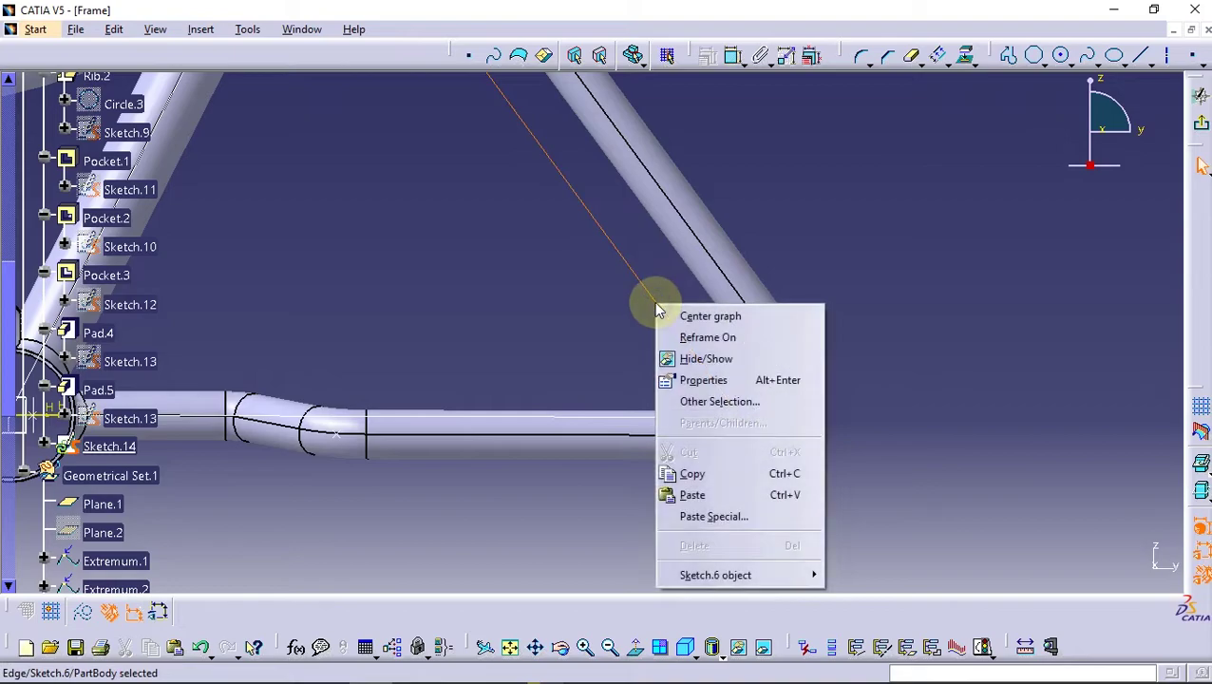
left_click(711, 359)
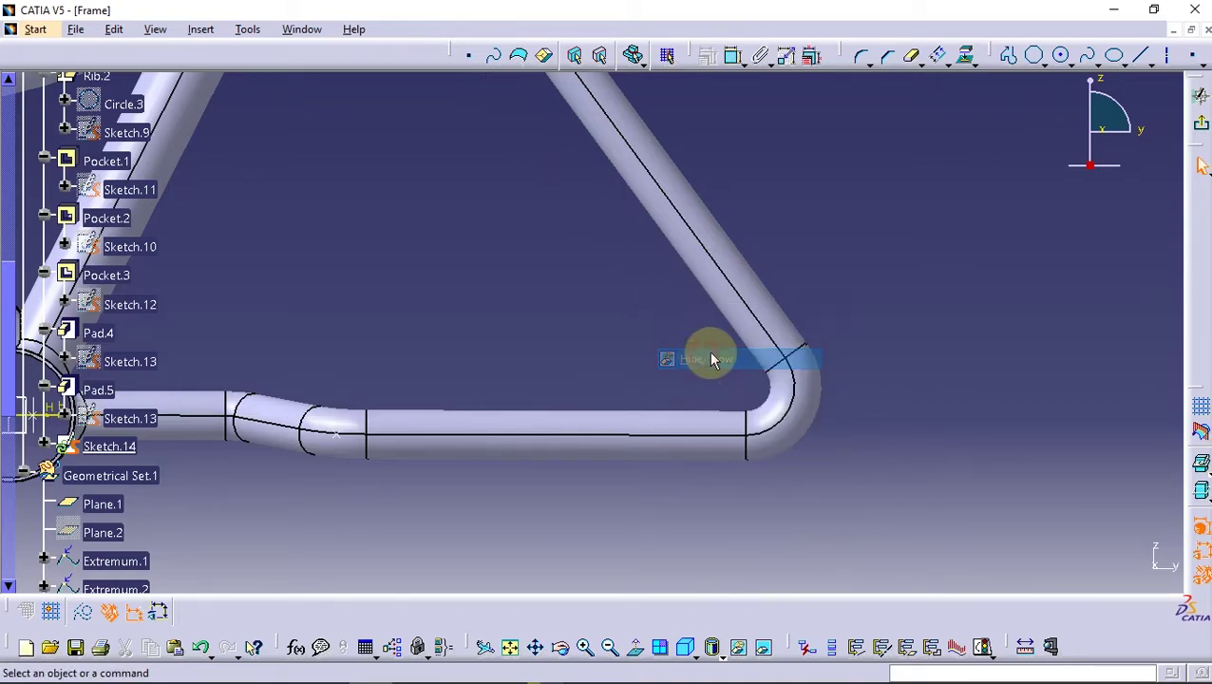
- Project the silhouette edges of the slanted and horizontal stay tubes as construction lines
left_click(973, 63)
left_click(995, 163)
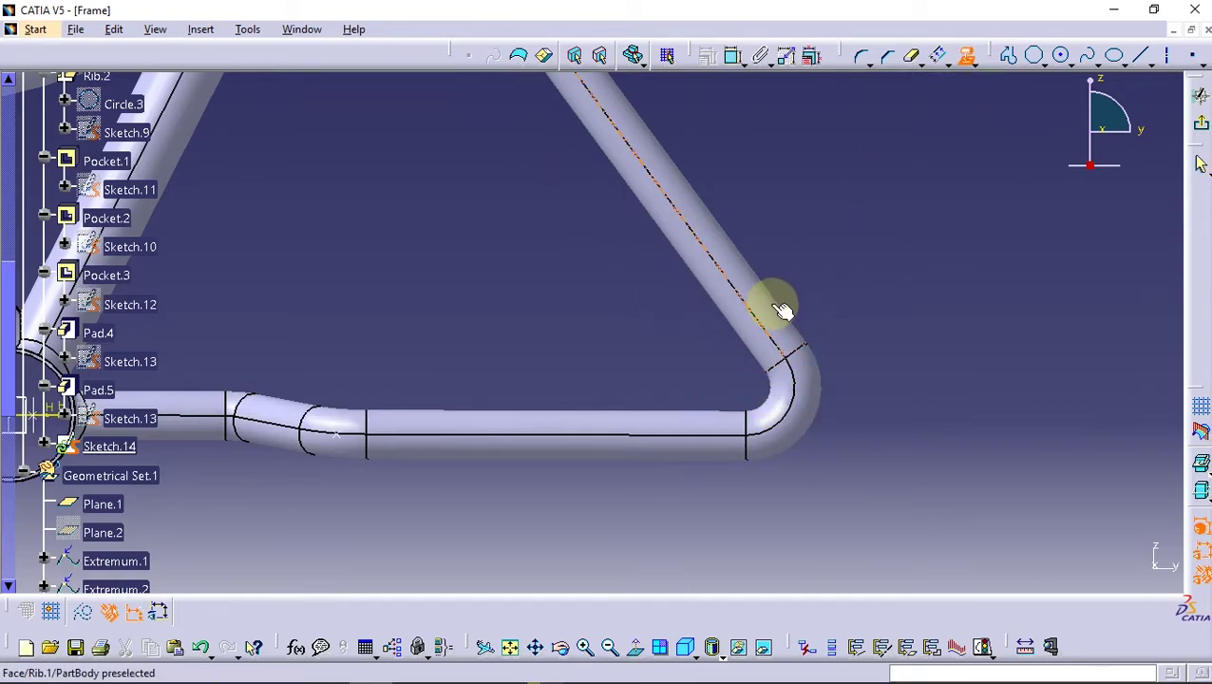
left_click(775, 308)
left_click(759, 394)
left_click(951, 71)
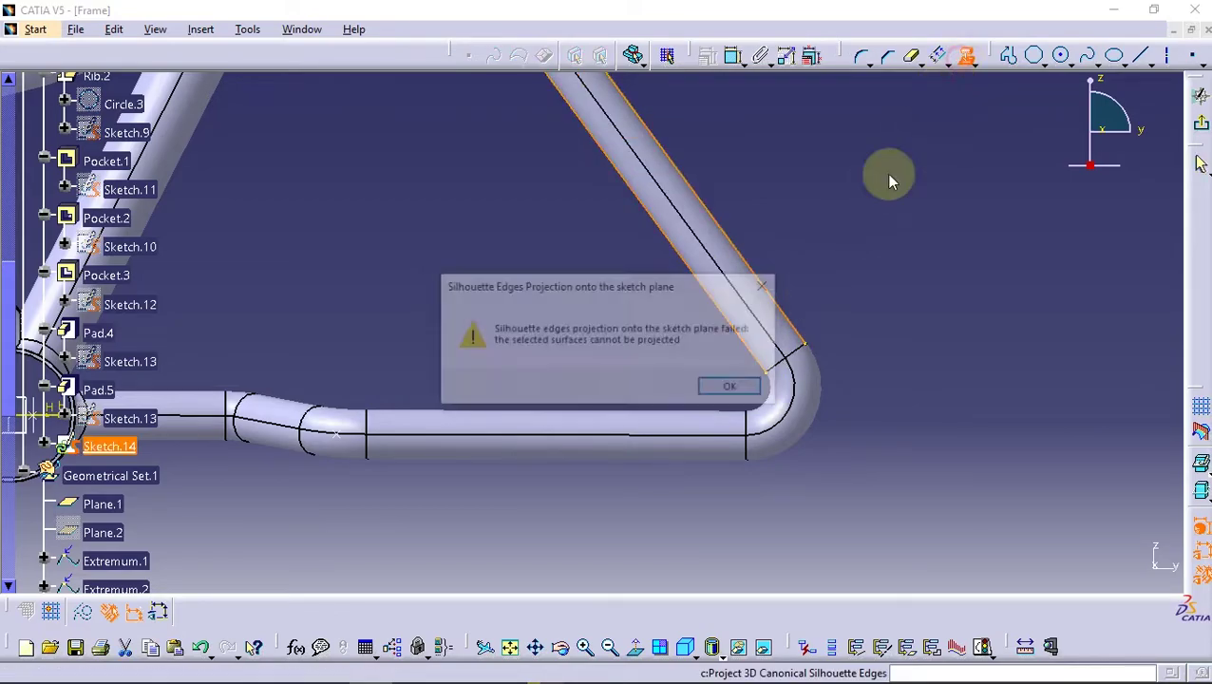
left_click(731, 386)
left_click(687, 452)
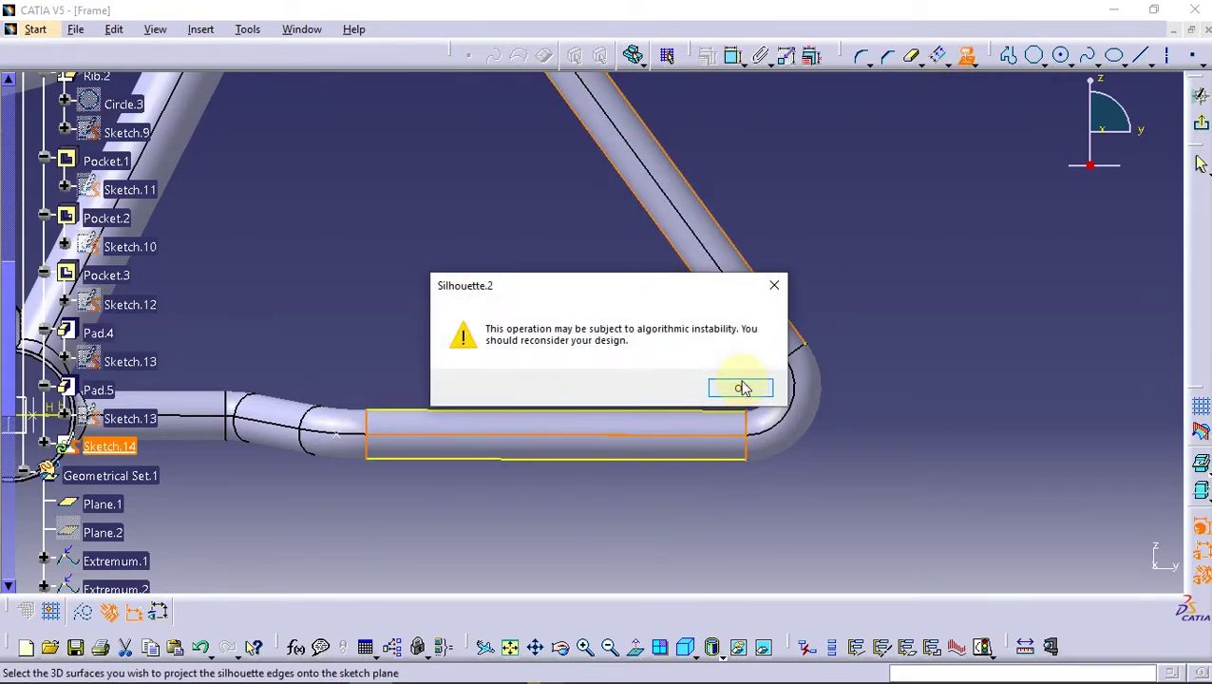
left_click(730, 387)
left_click(724, 410)
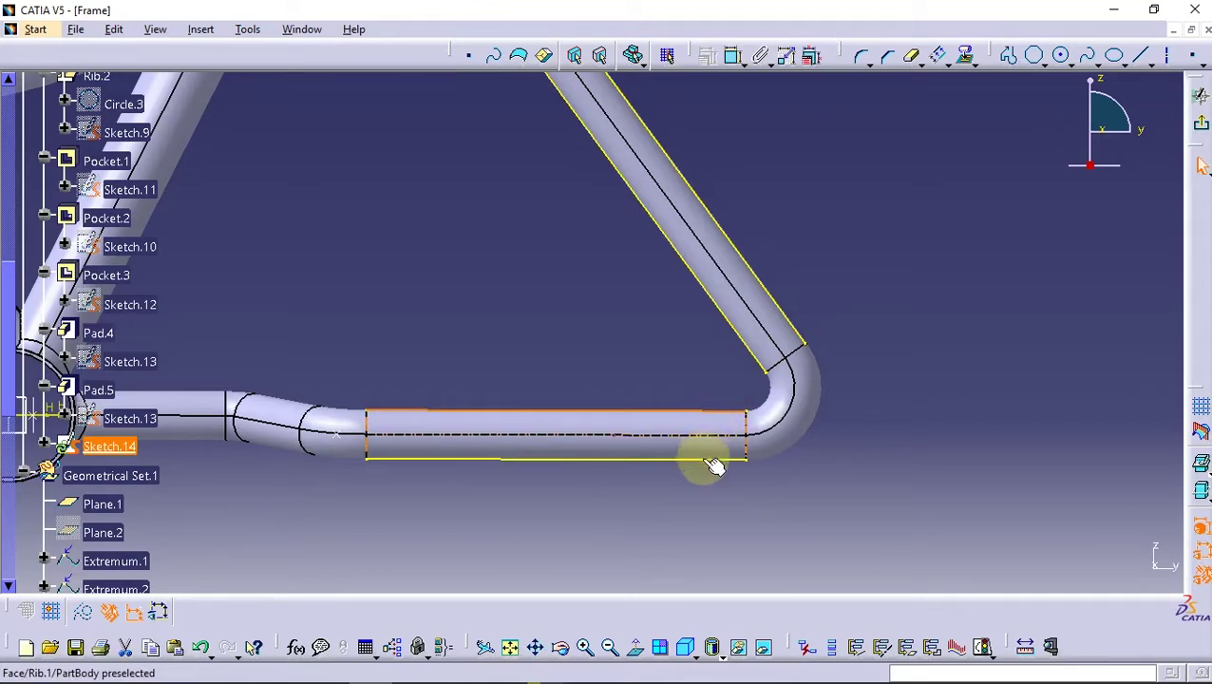
left_click(711, 458)
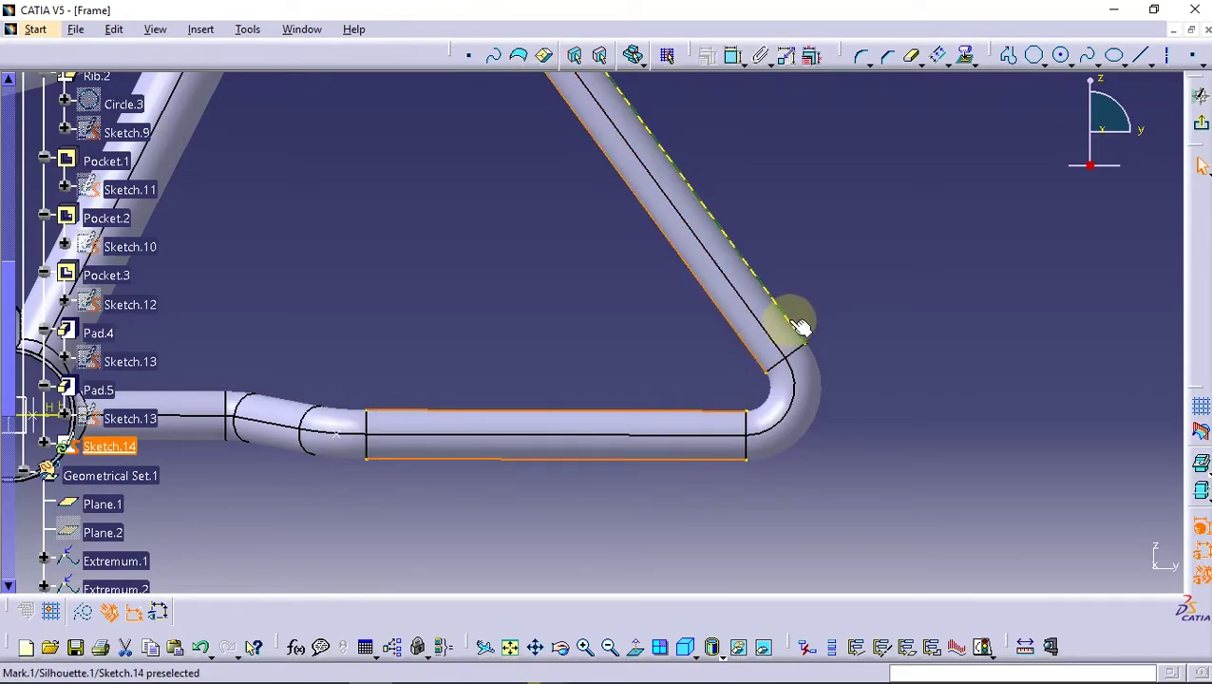
left_click(83, 612)
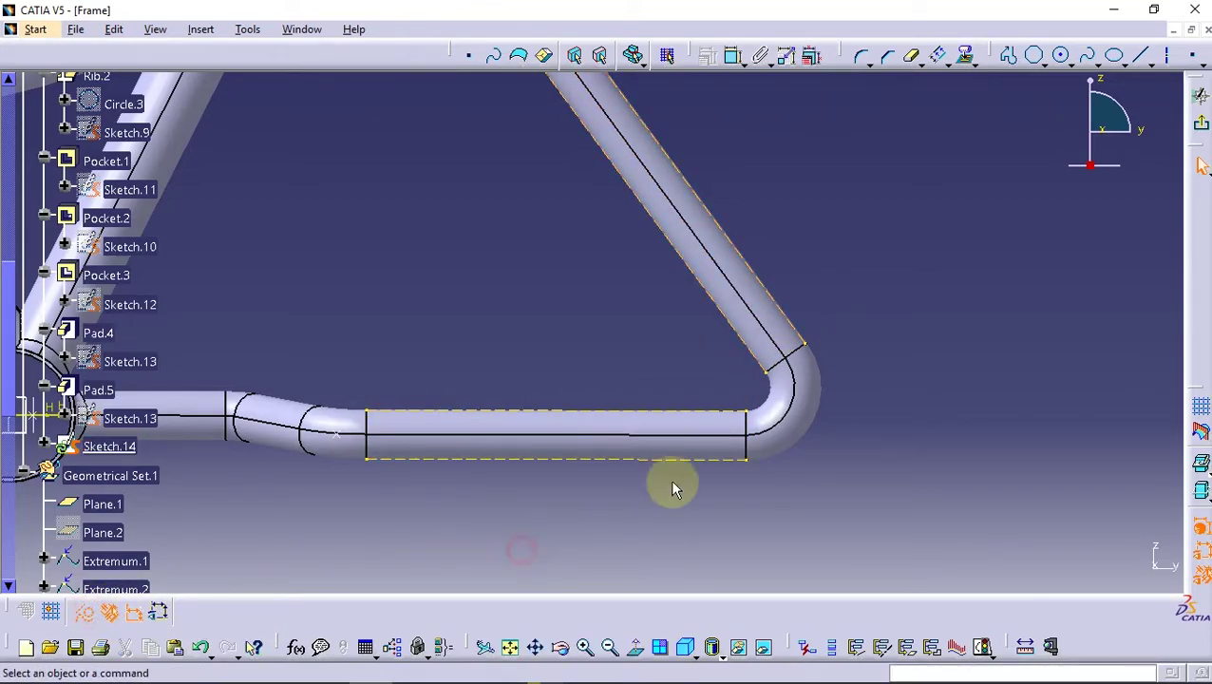
- Begin a profile line from the slanted stay tube's projected edge
mouse_move(670, 479)
middle_mouse_down()
mouse_move(555, 473)
mouse_move(665, 383)
middle_mouse_up()
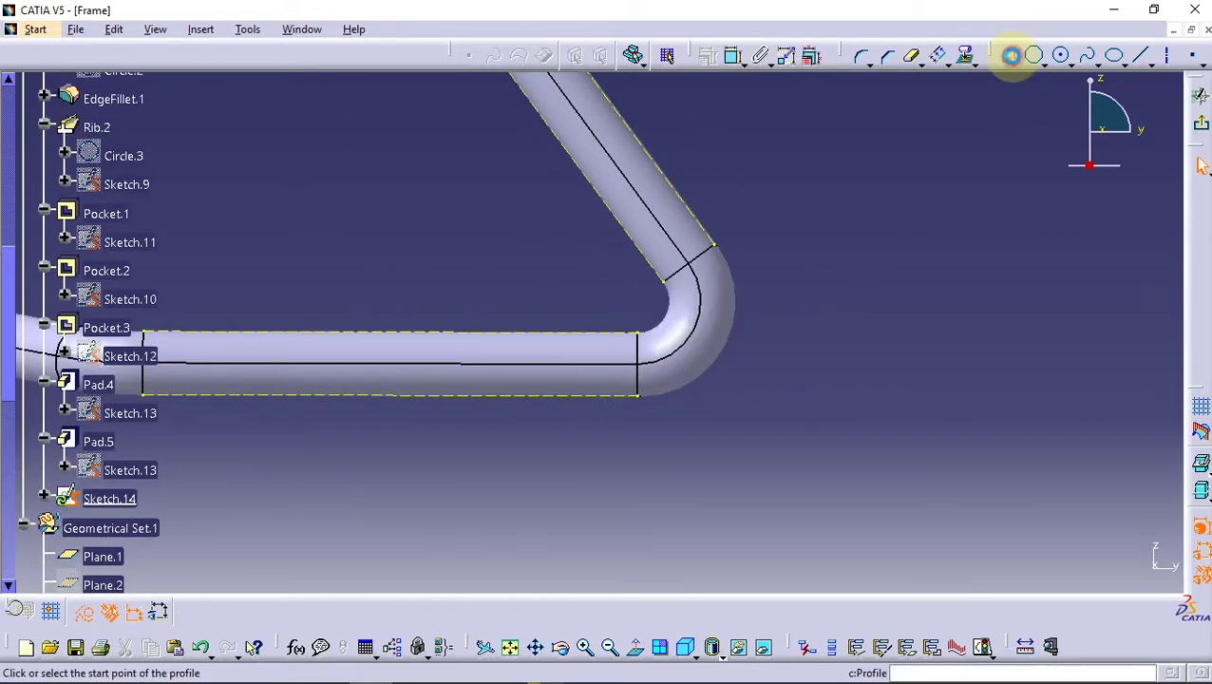
left_click(1011, 55)
left_click(692, 200)
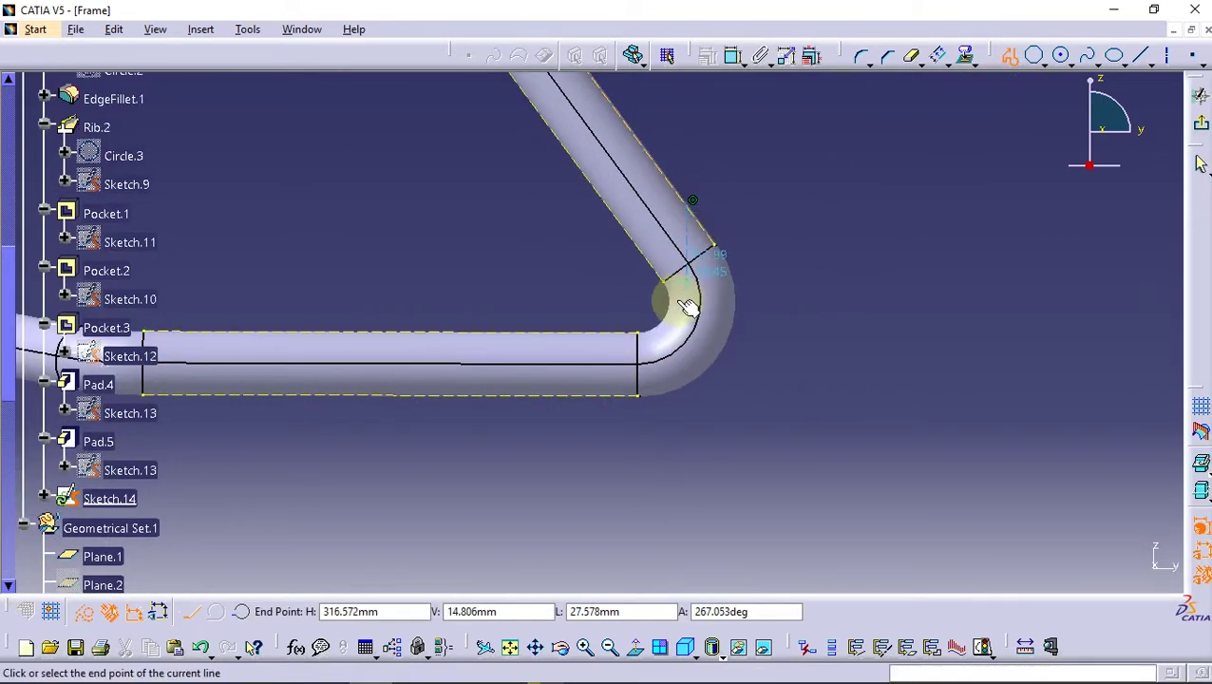
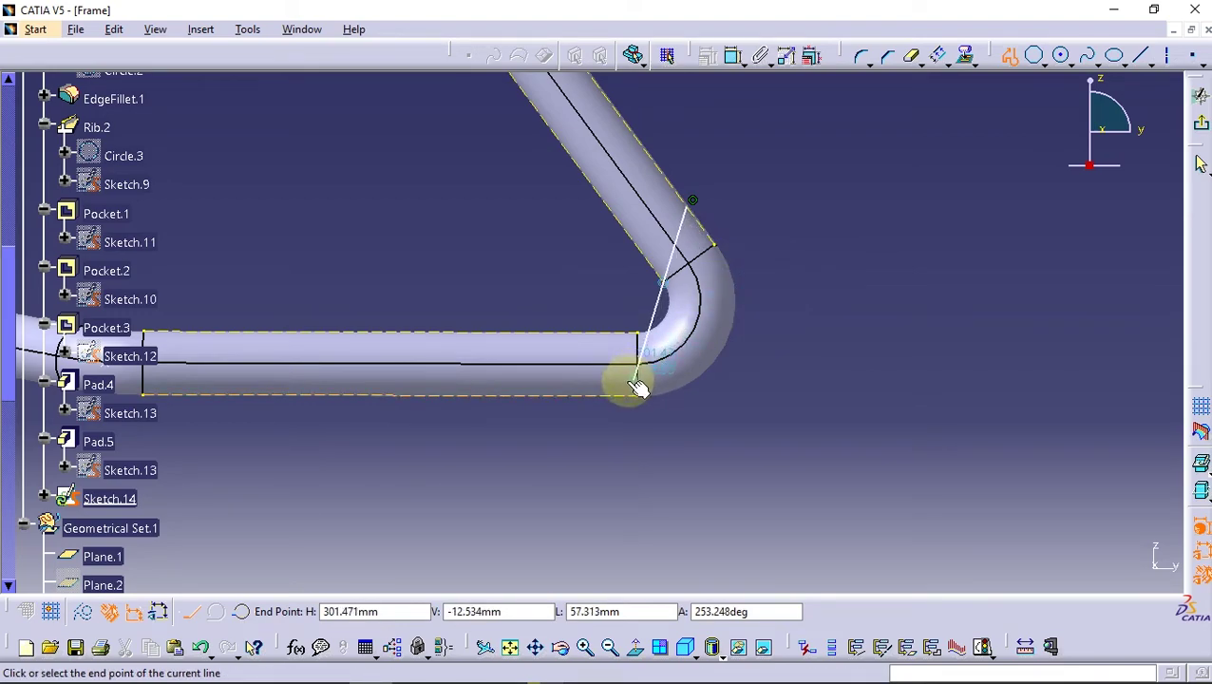
- Draw the bracket outline from the tube's lower corner, with a tangent-arc U-slot, closing at the start
left_click(630, 382)
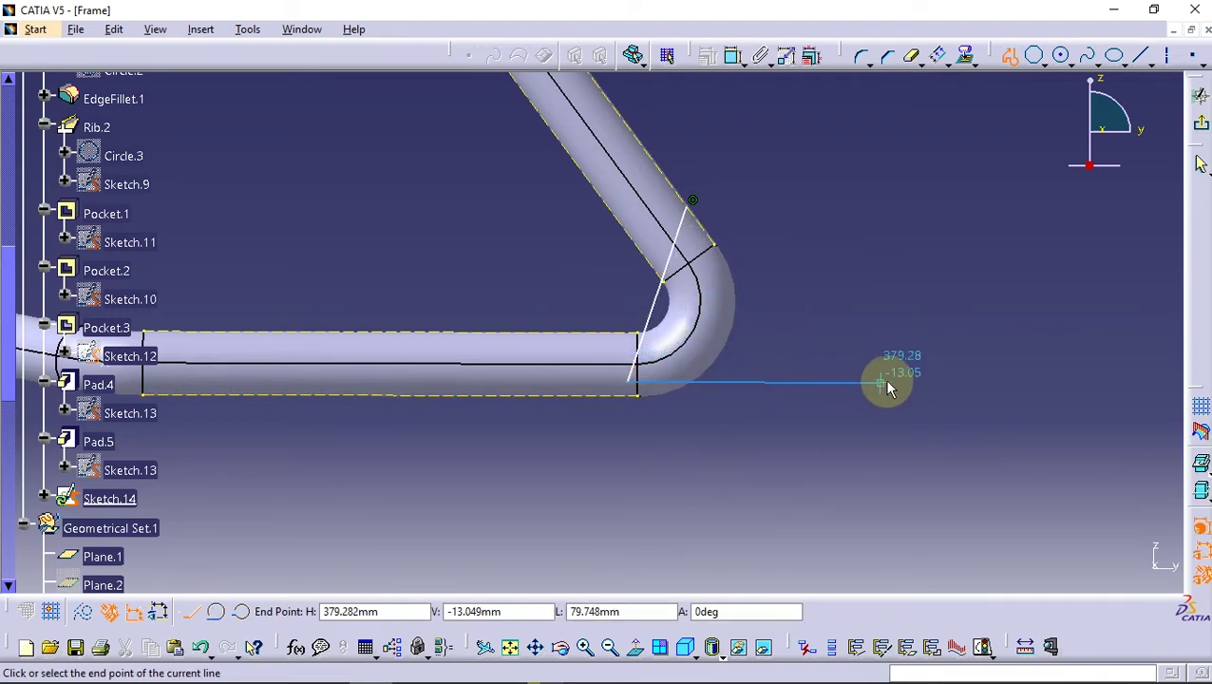
left_click(821, 380)
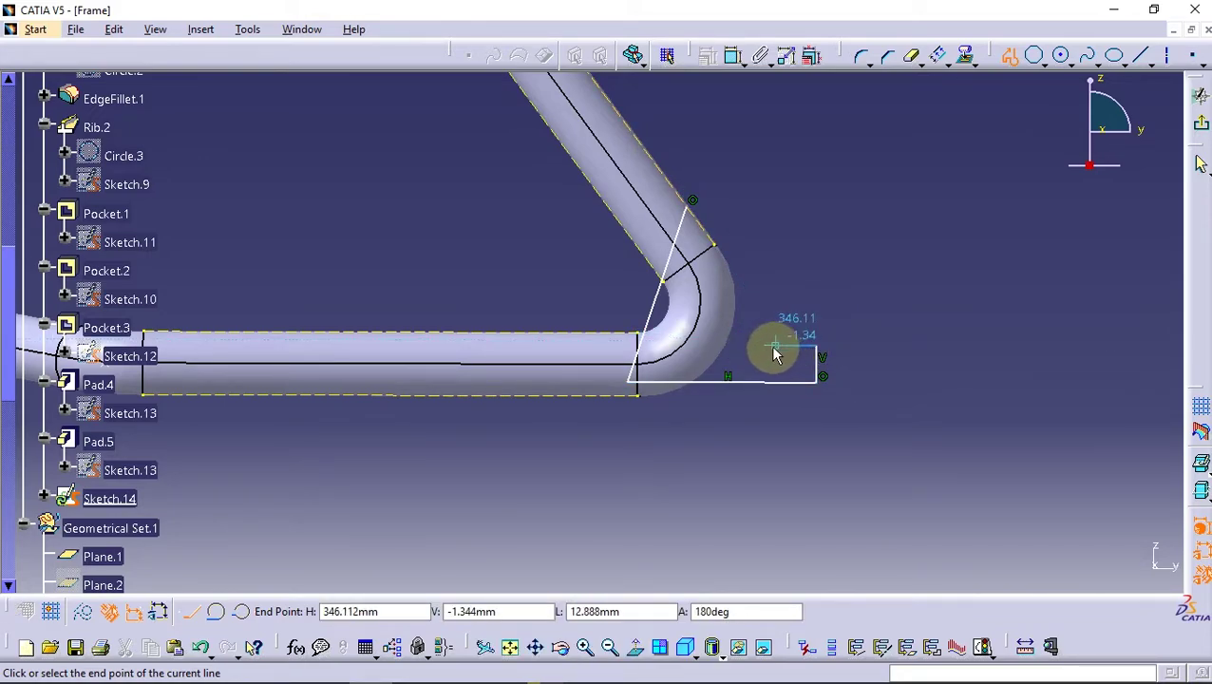
left_click(766, 346)
left_click(217, 611)
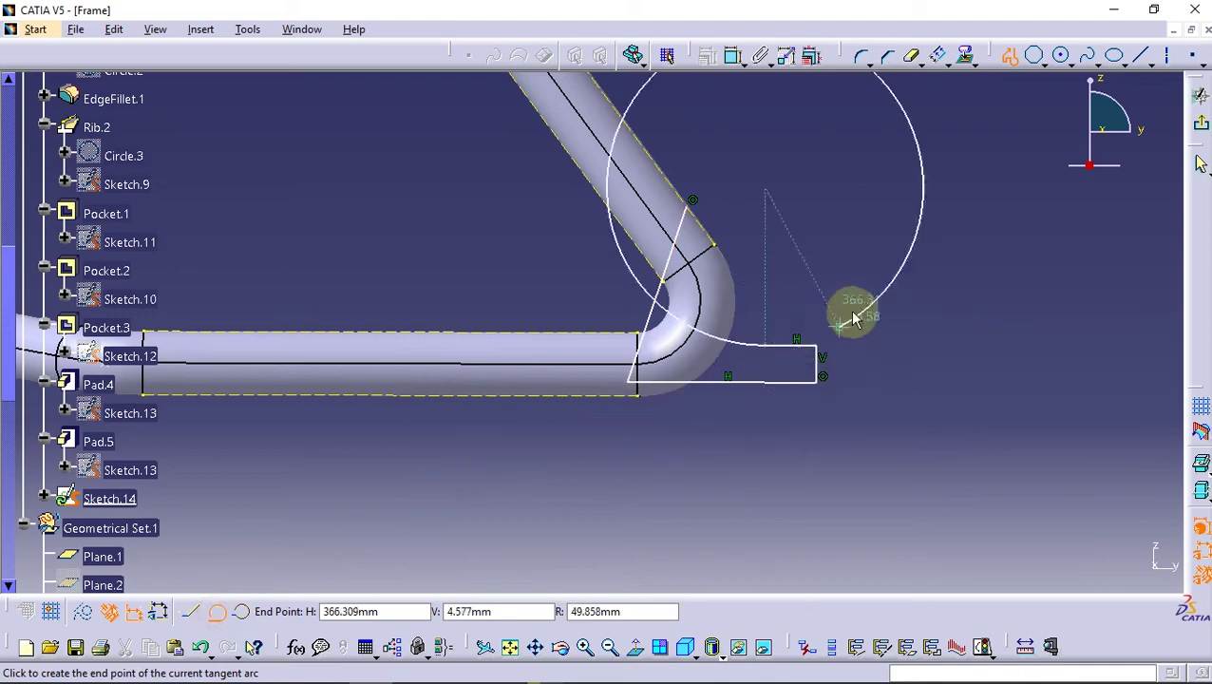
left_click(766, 307)
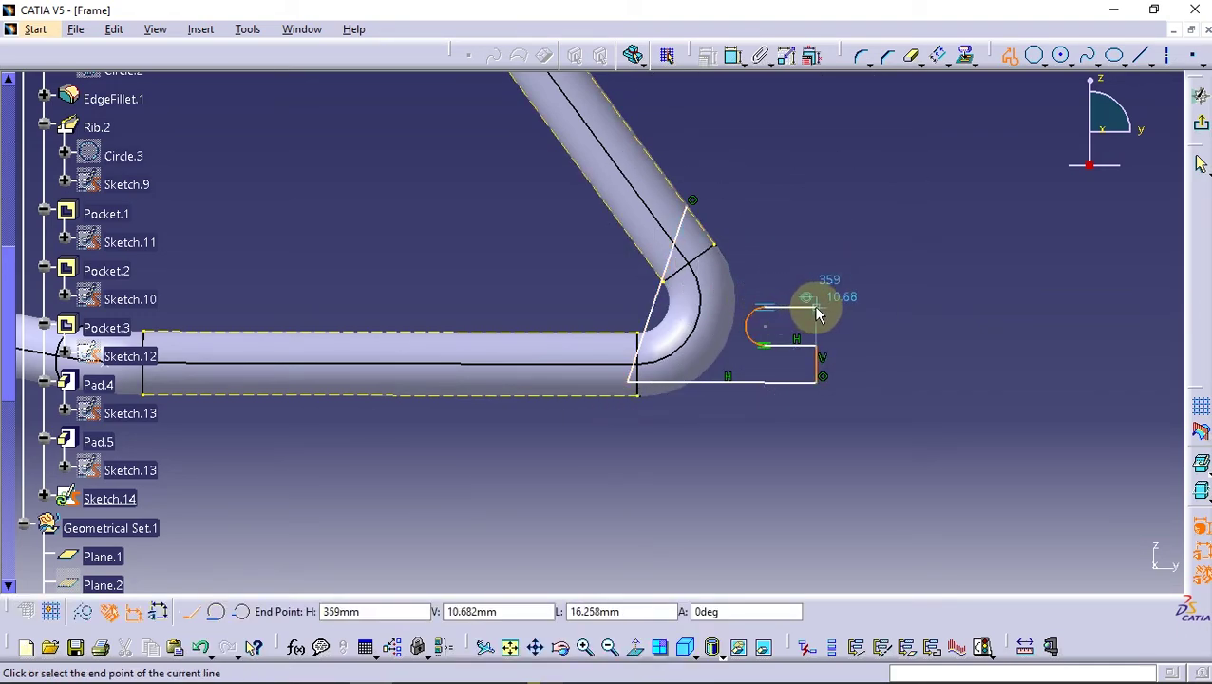
left_click(816, 310)
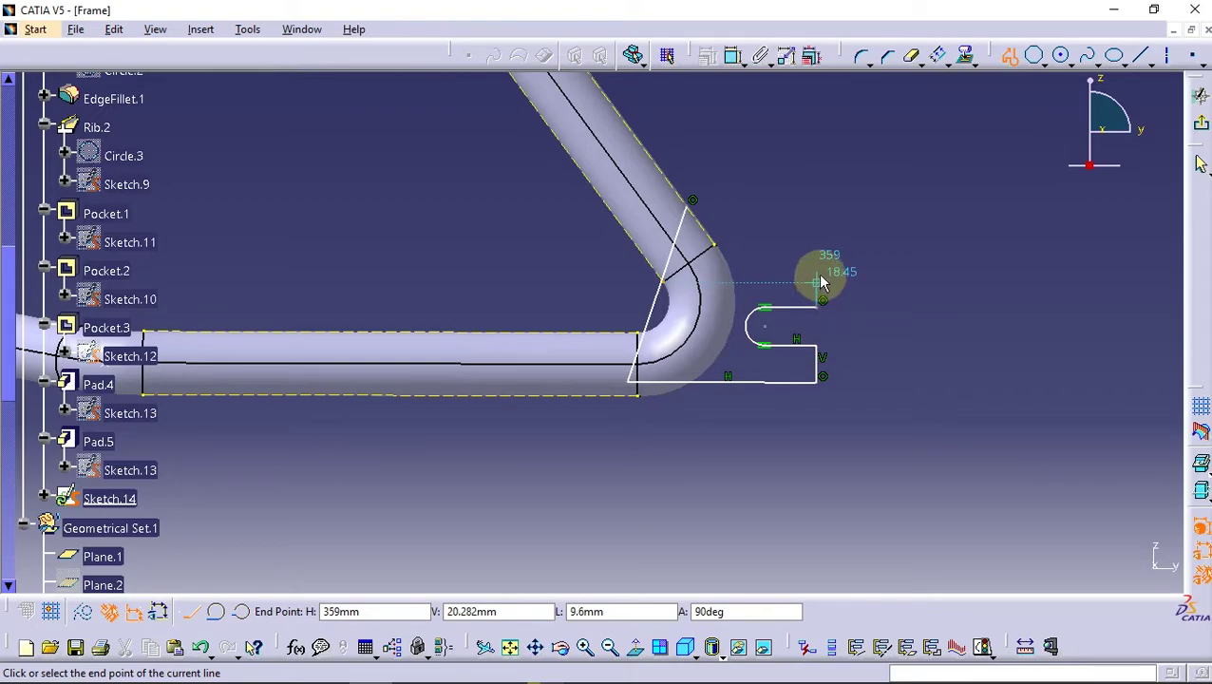
left_click(817, 272)
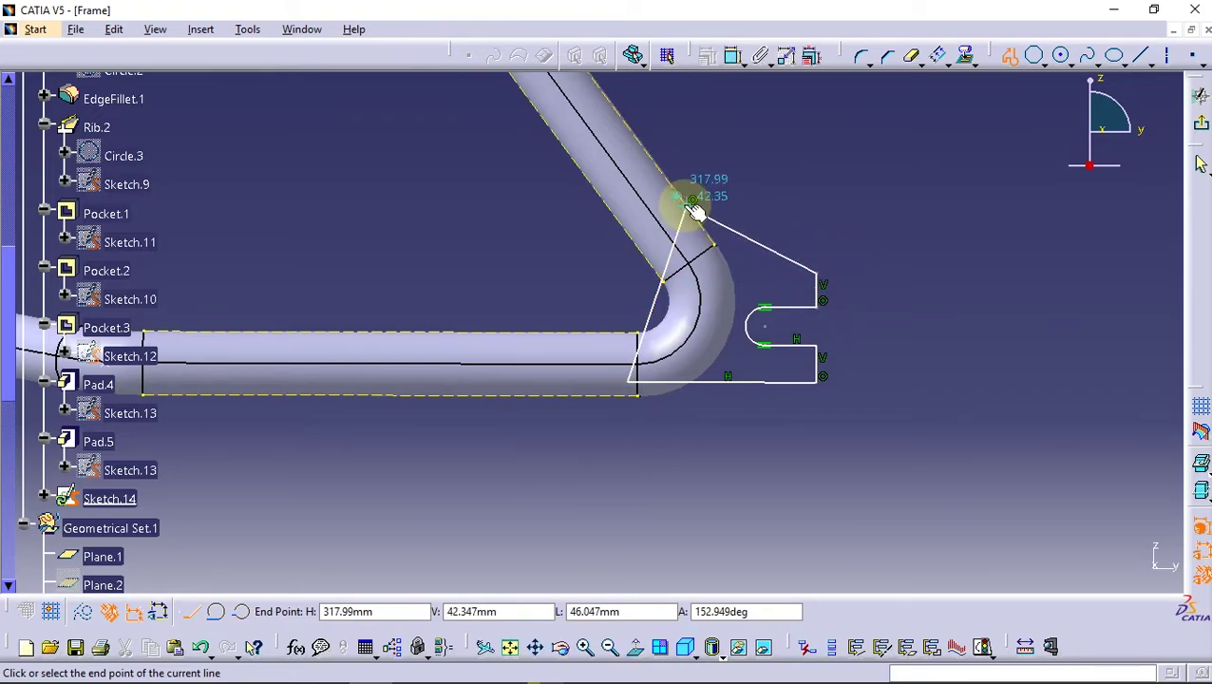
left_click(684, 205)
- Finish the outline and dimension the bracket's offset from the tube corner as 0.84
left_click(809, 179)
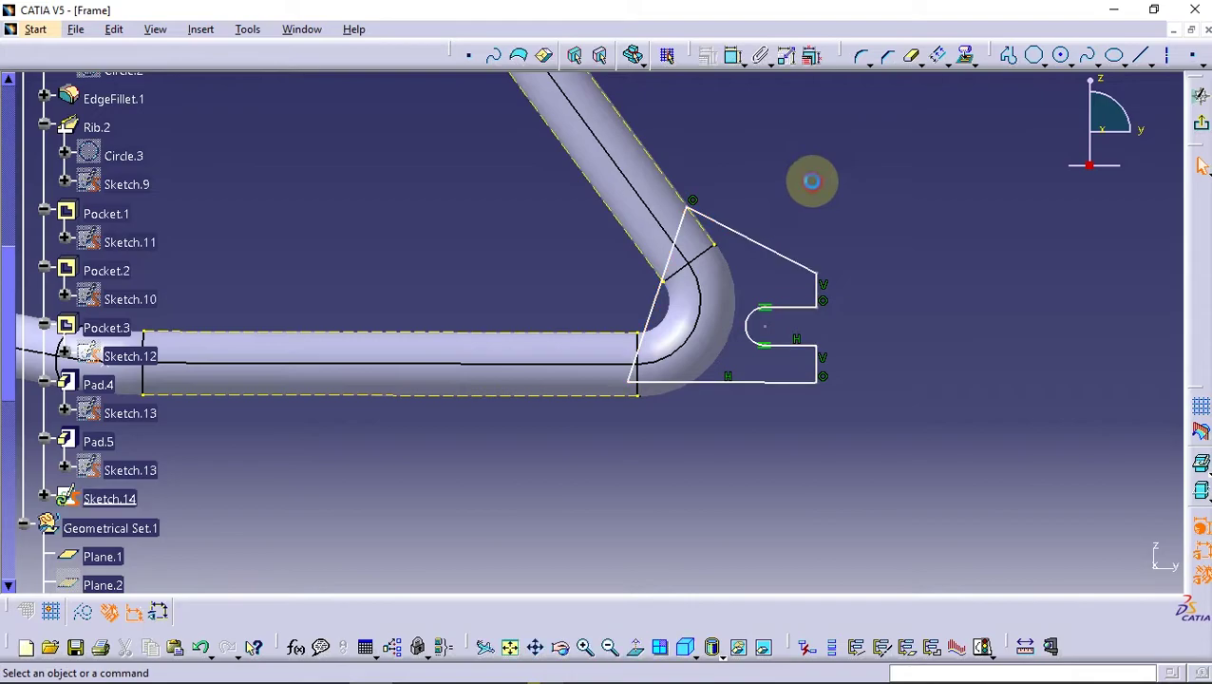
middle_click_drag(713, 443, 710, 379)
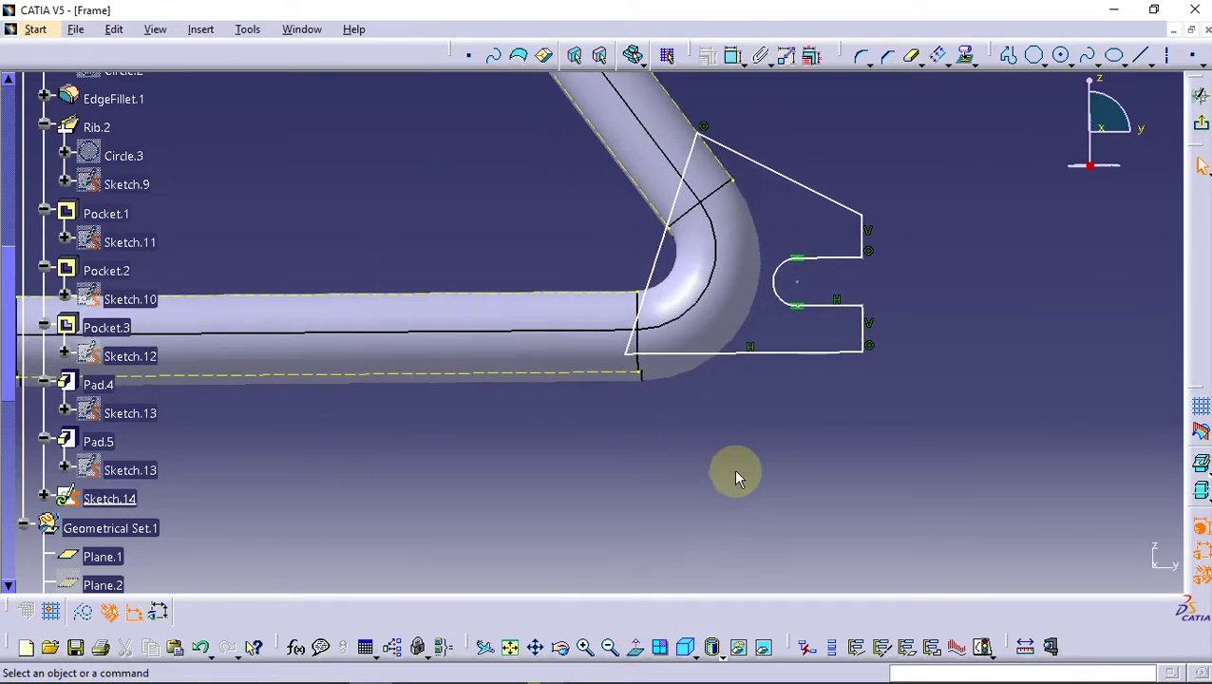
left_click(732, 59)
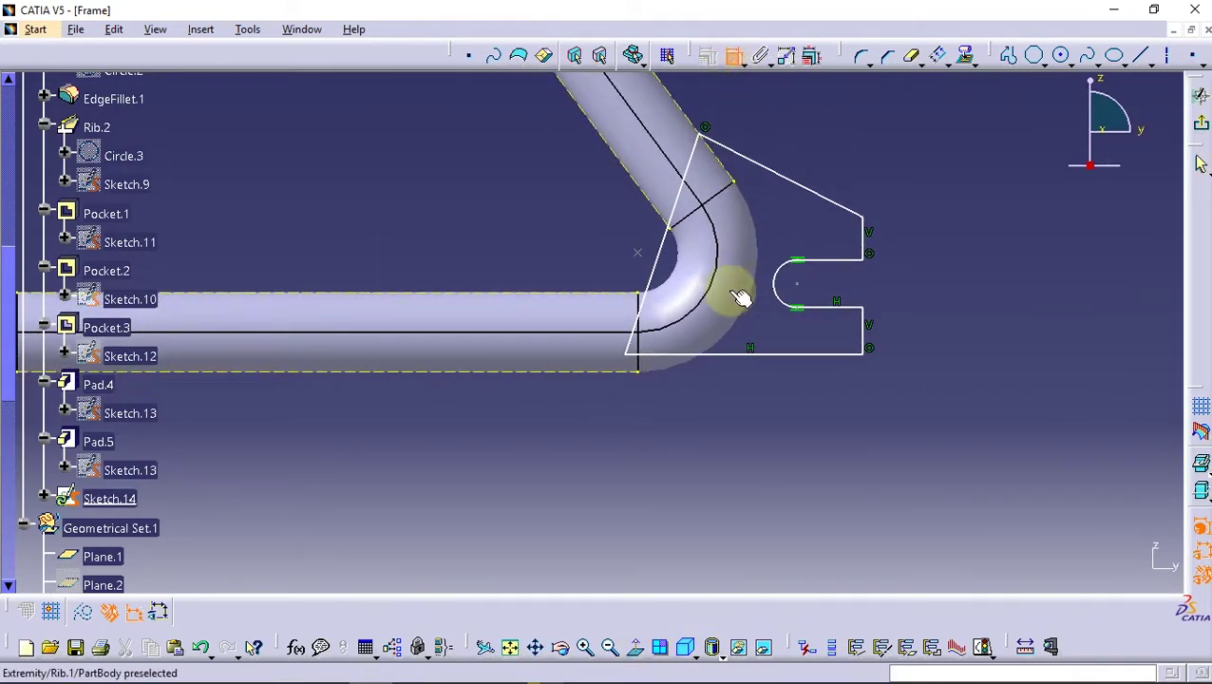
left_click(678, 353)
left_click(637, 372)
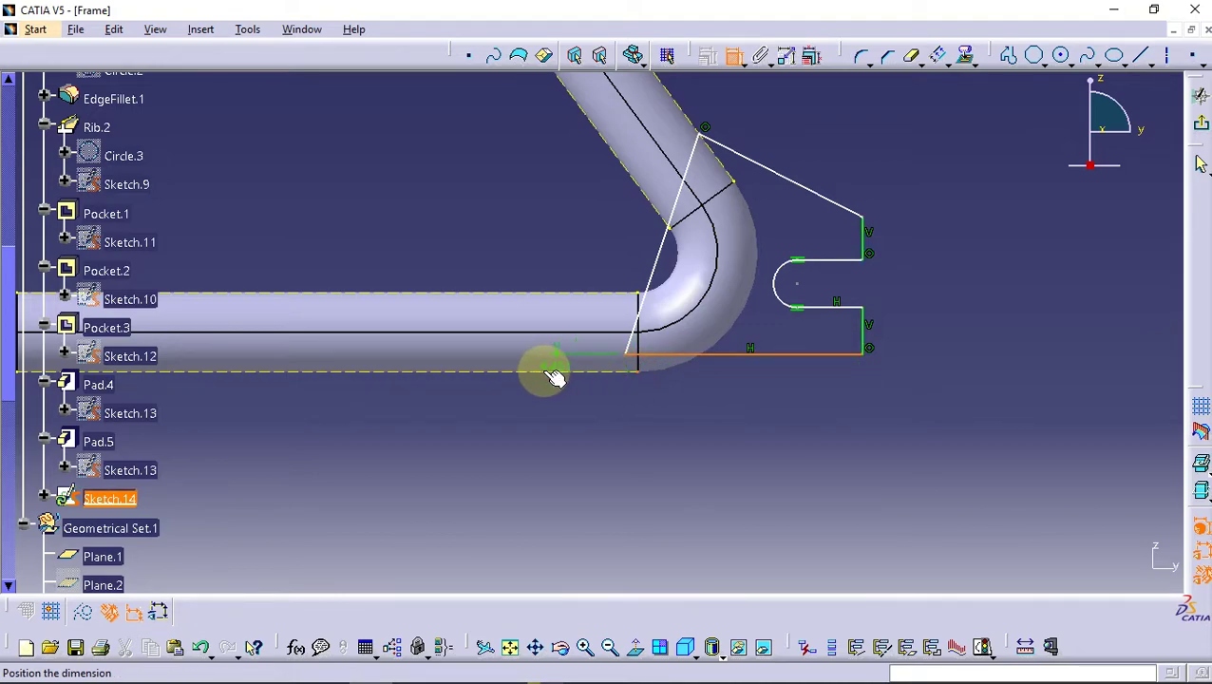
double_click(496, 258)
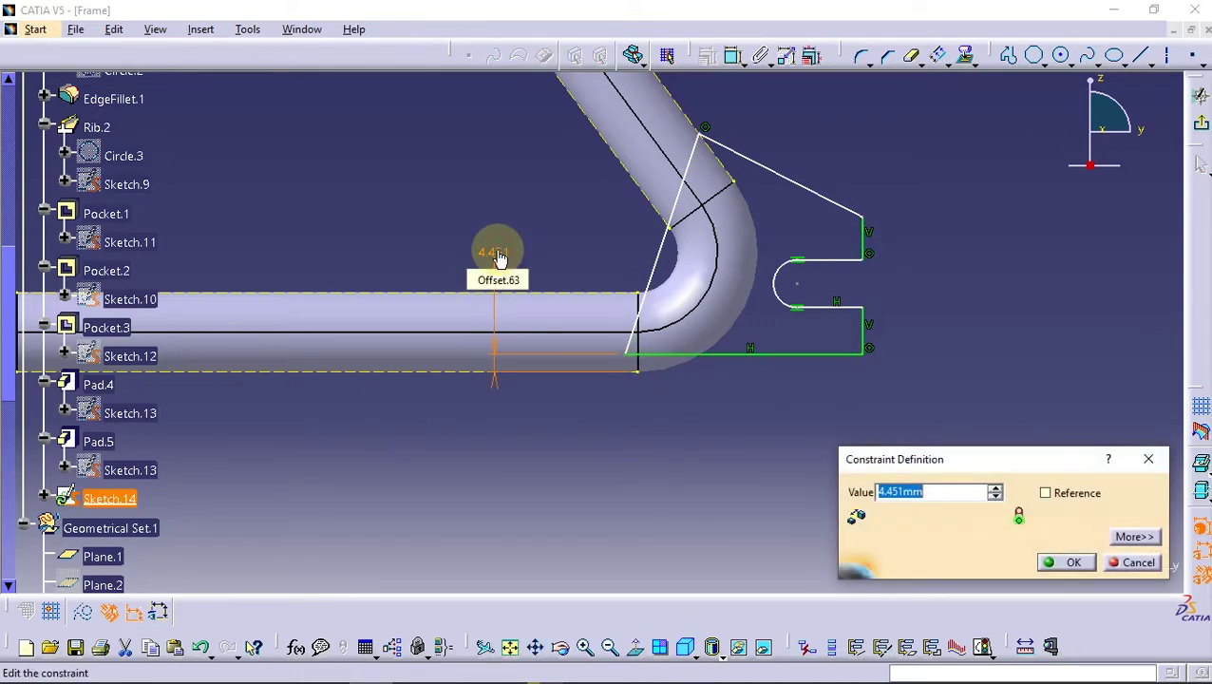
type("4")
key("Return")
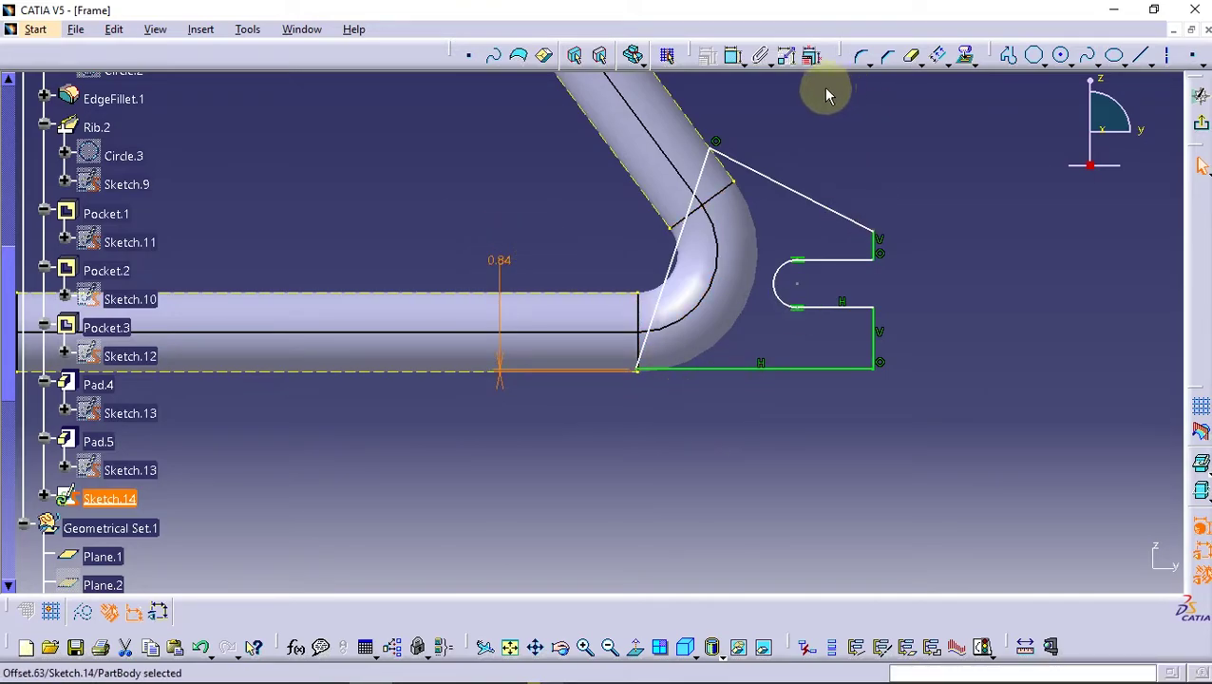
- Dimension the lower right vertical edge to a height of 10 mm
left_click(732, 54)
left_click(879, 350)
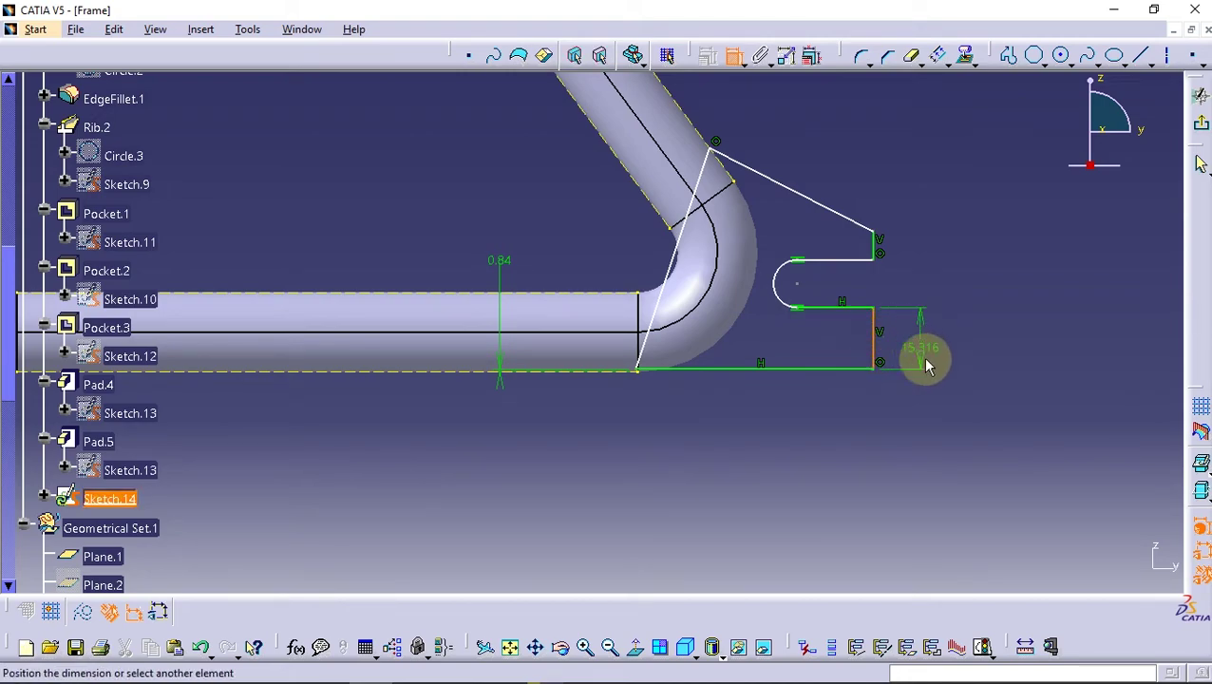
double_click(937, 404)
type("10")
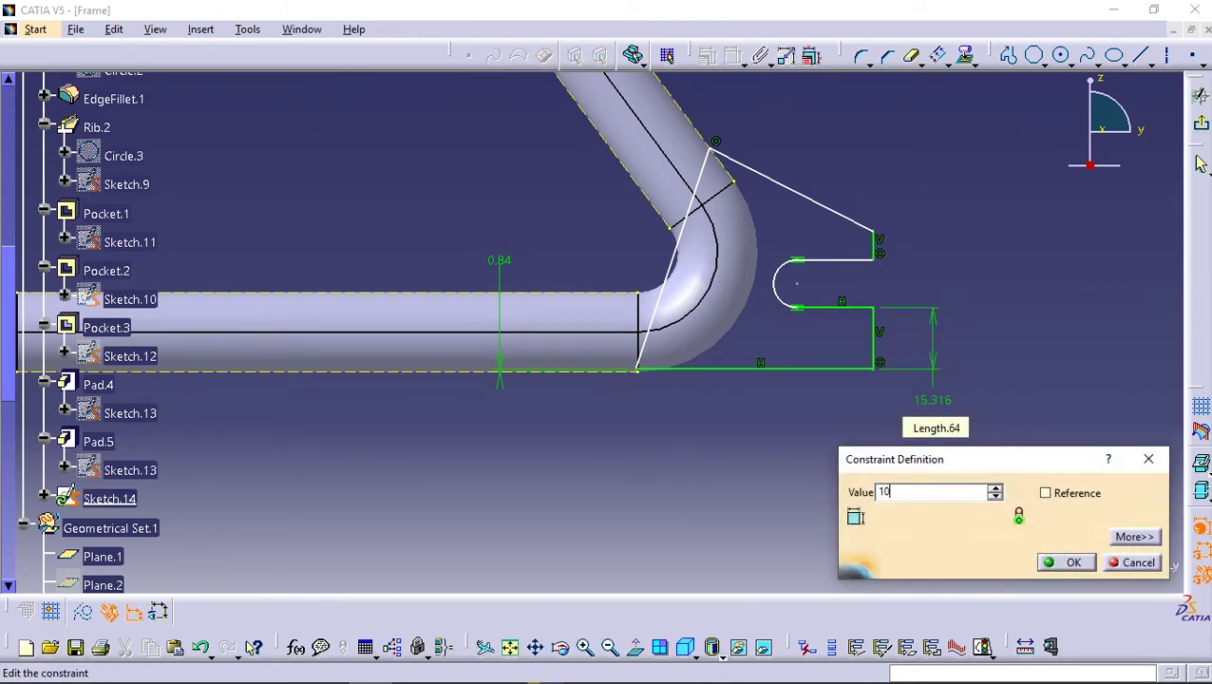
key("Return")
- Dimension the slot's rounded end to a 5 mm radius
left_click(778, 305)
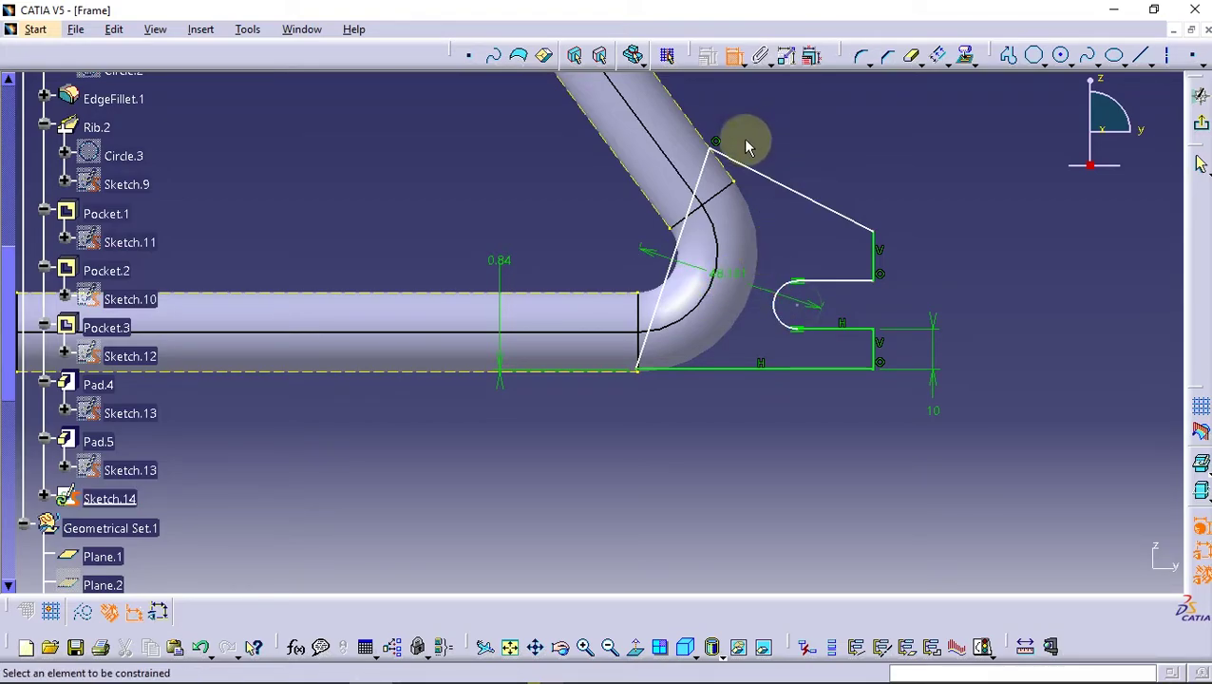
left_click(734, 55)
left_click(735, 272)
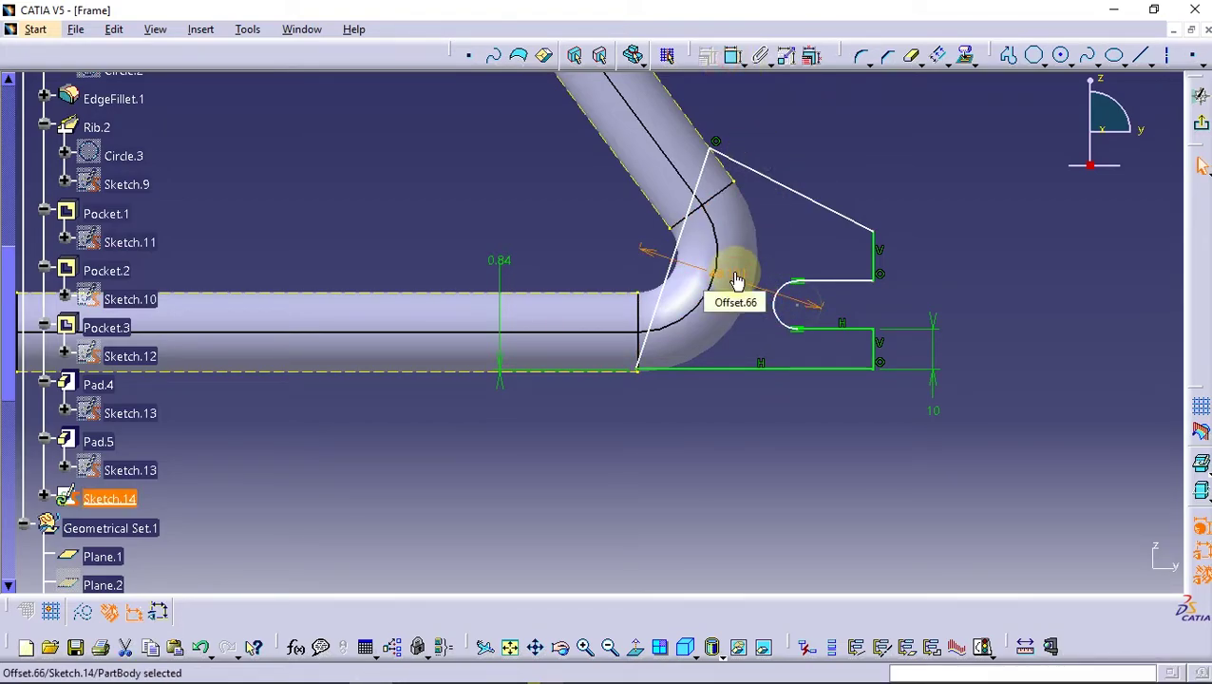
key("Escape")
left_click(734, 56)
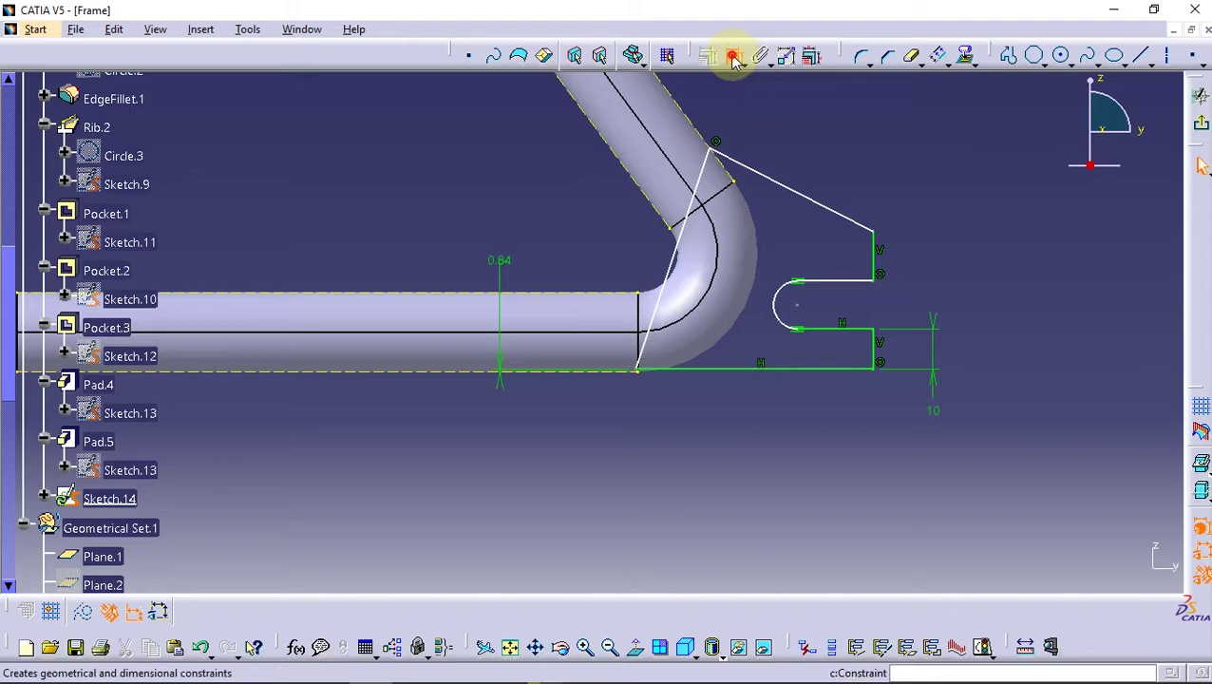
left_click(775, 293)
left_click(758, 292)
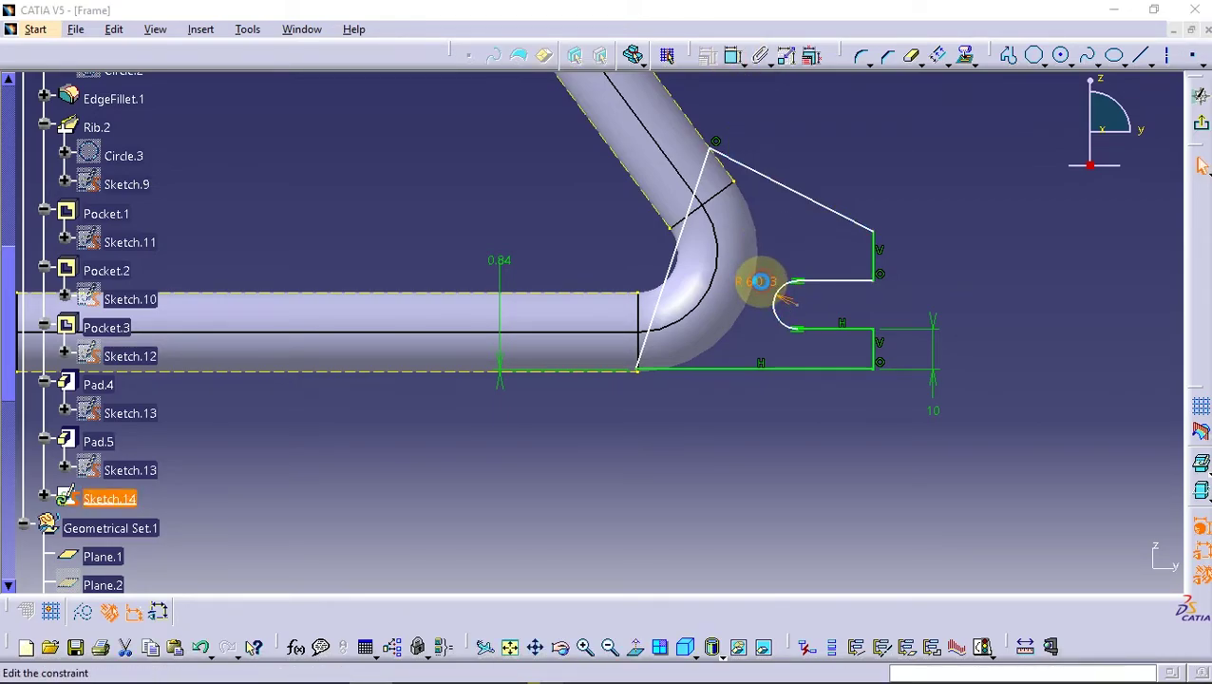
double_click(765, 289)
key("Return")
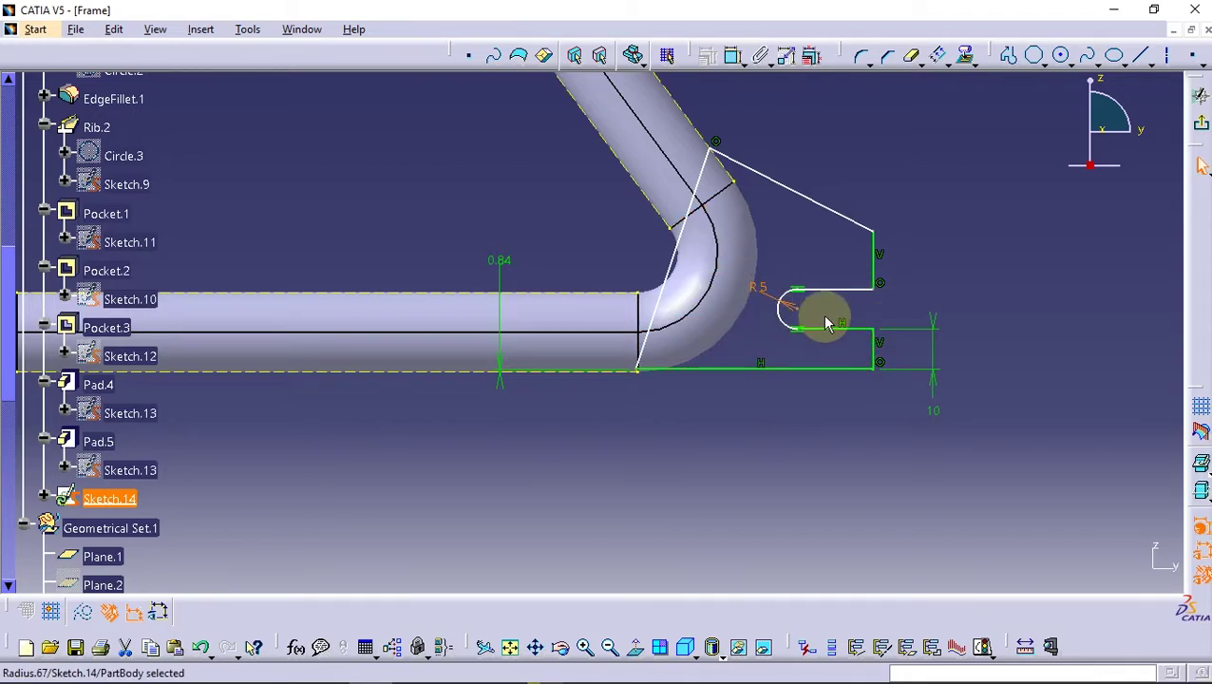
- Constrain the slanted edge at 75° and the lower tube-corner angle at 80°, then nudge the line's end
left_click(732, 55)
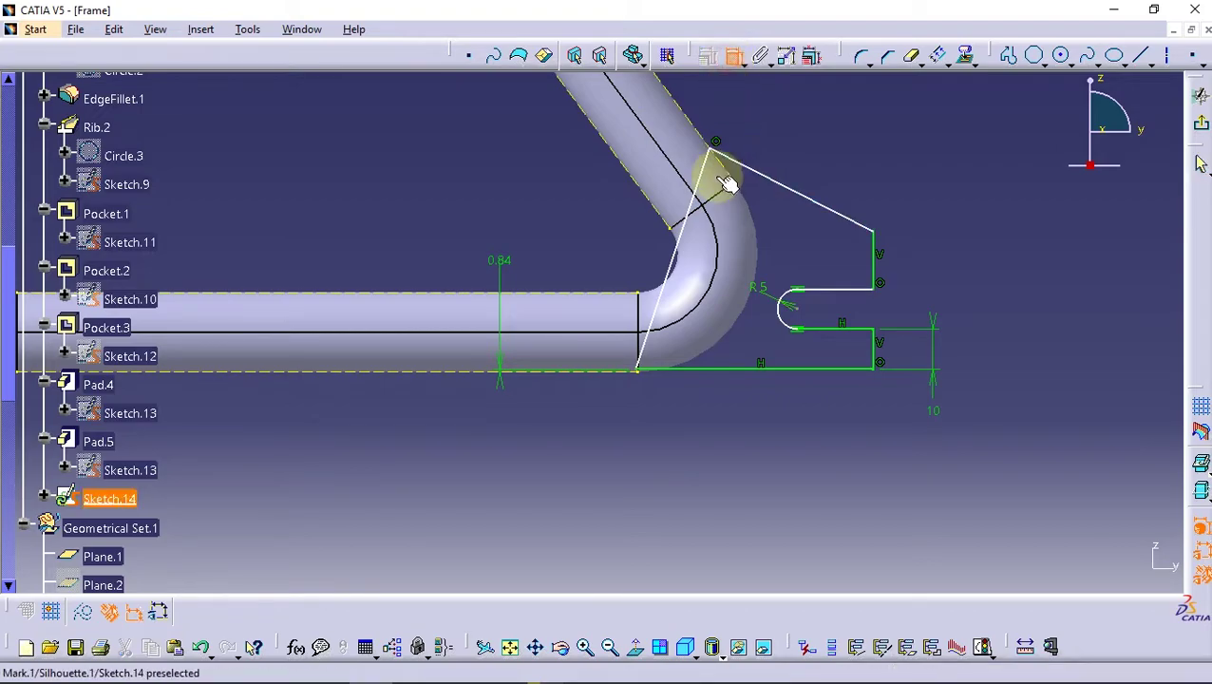
left_click(713, 178)
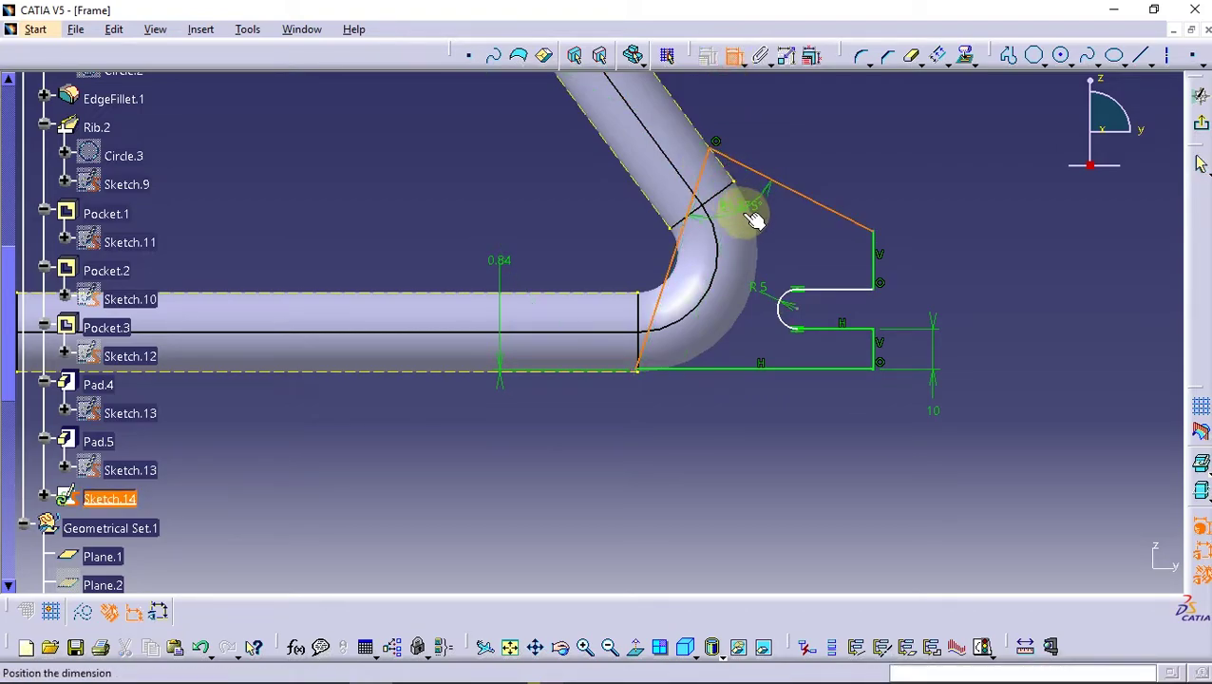
left_click(754, 219)
double_click(747, 216)
type("75")
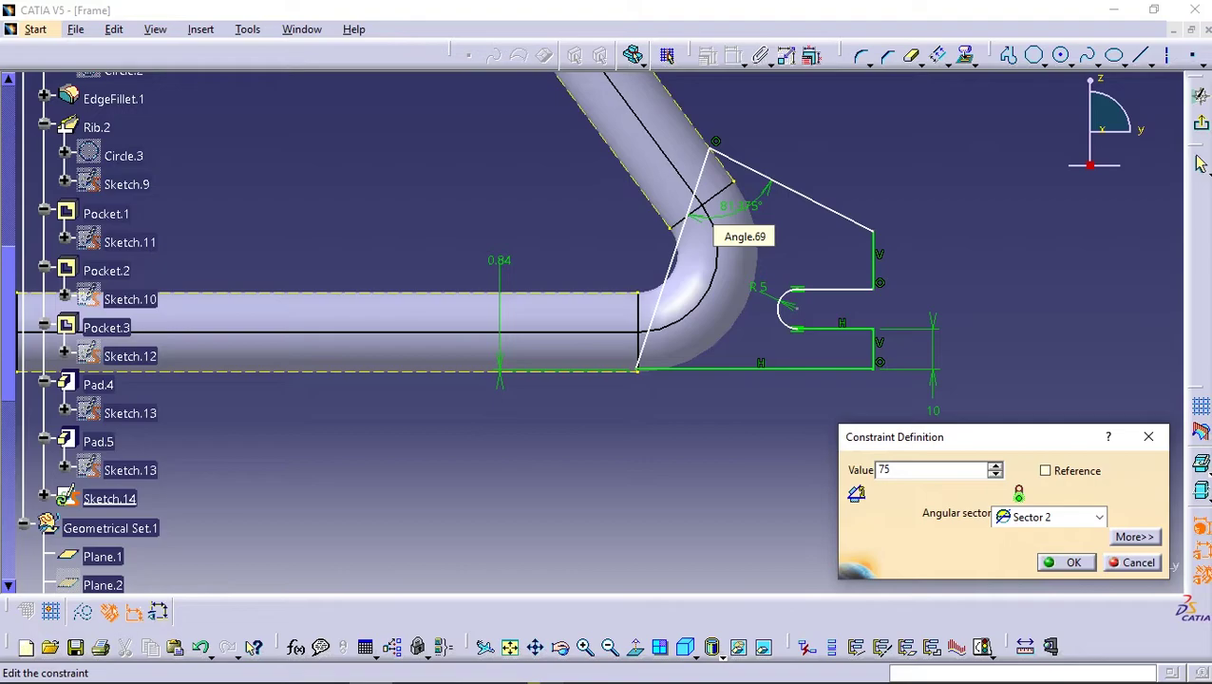
key("Return")
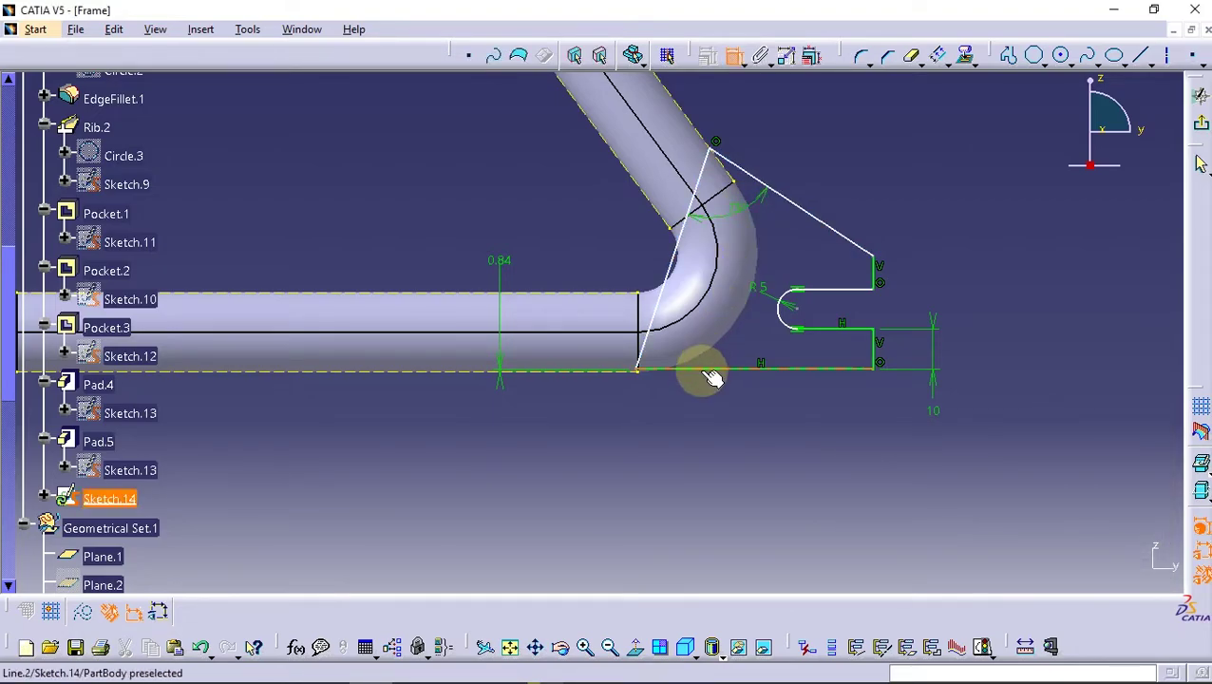
left_click(709, 370)
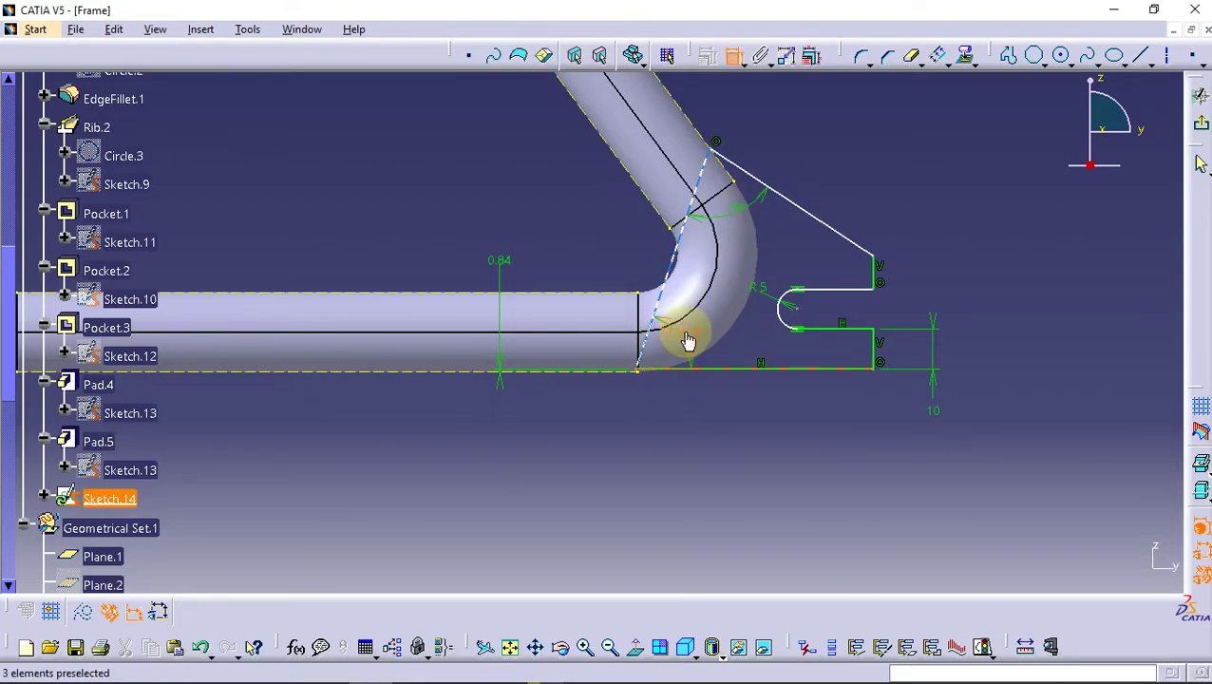
double_click(689, 340)
type("80")
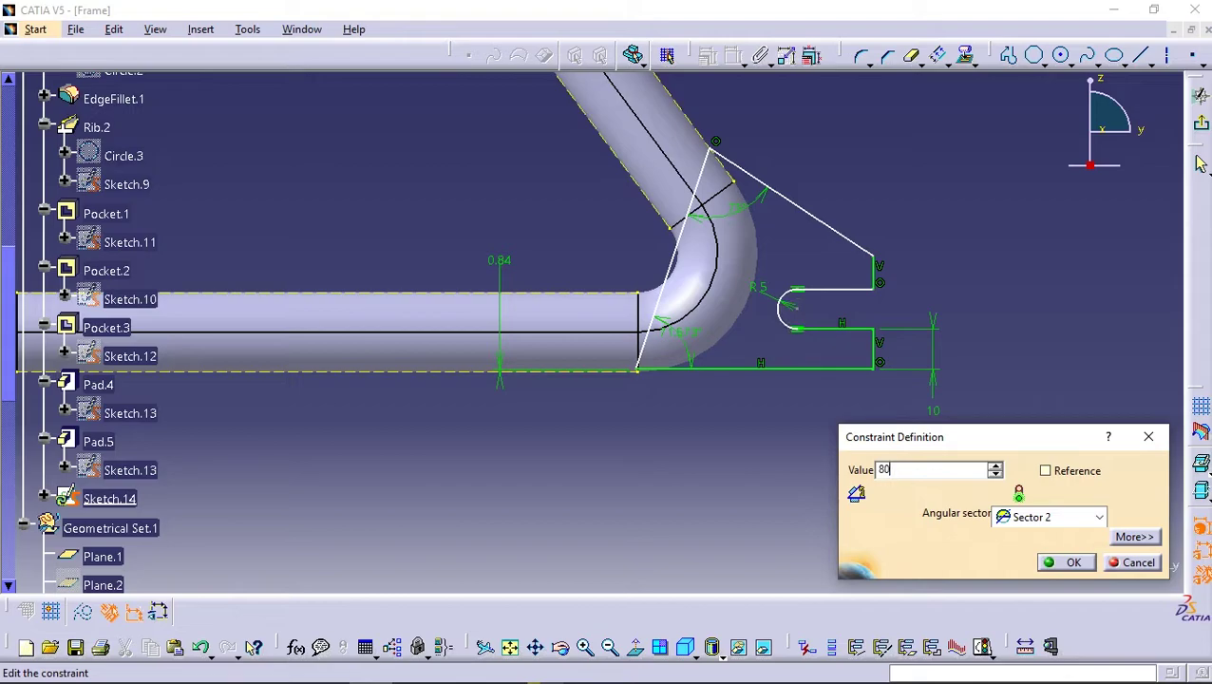
key("Return")
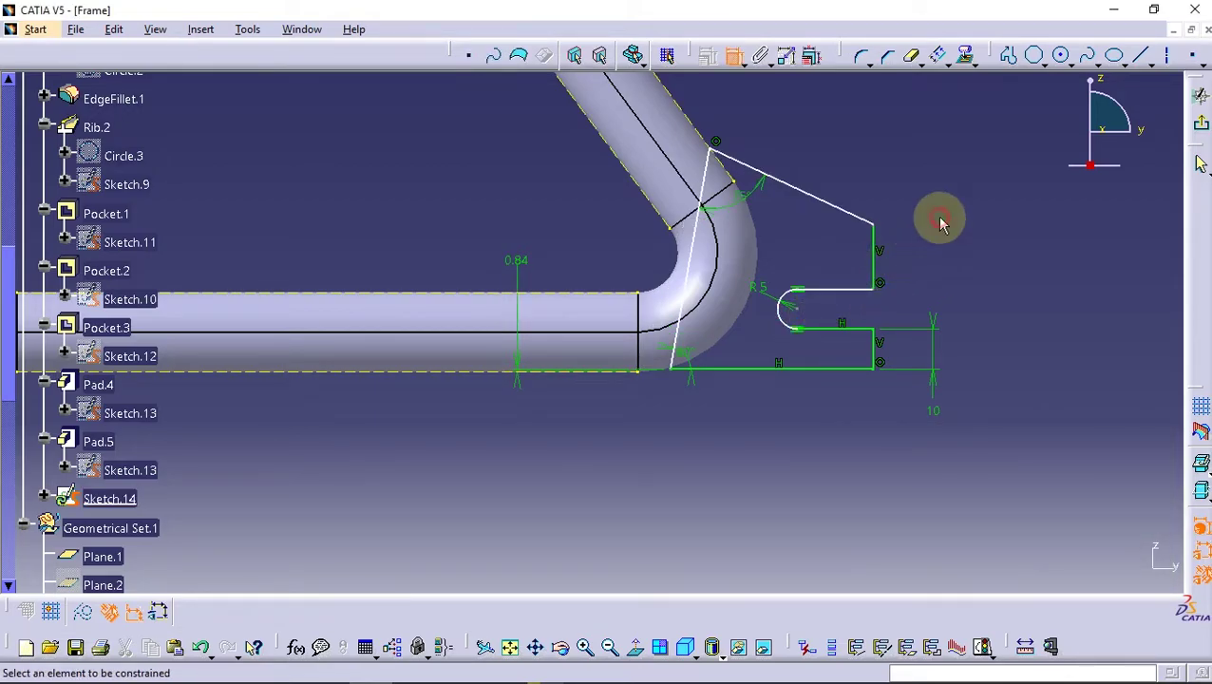
left_click(735, 63)
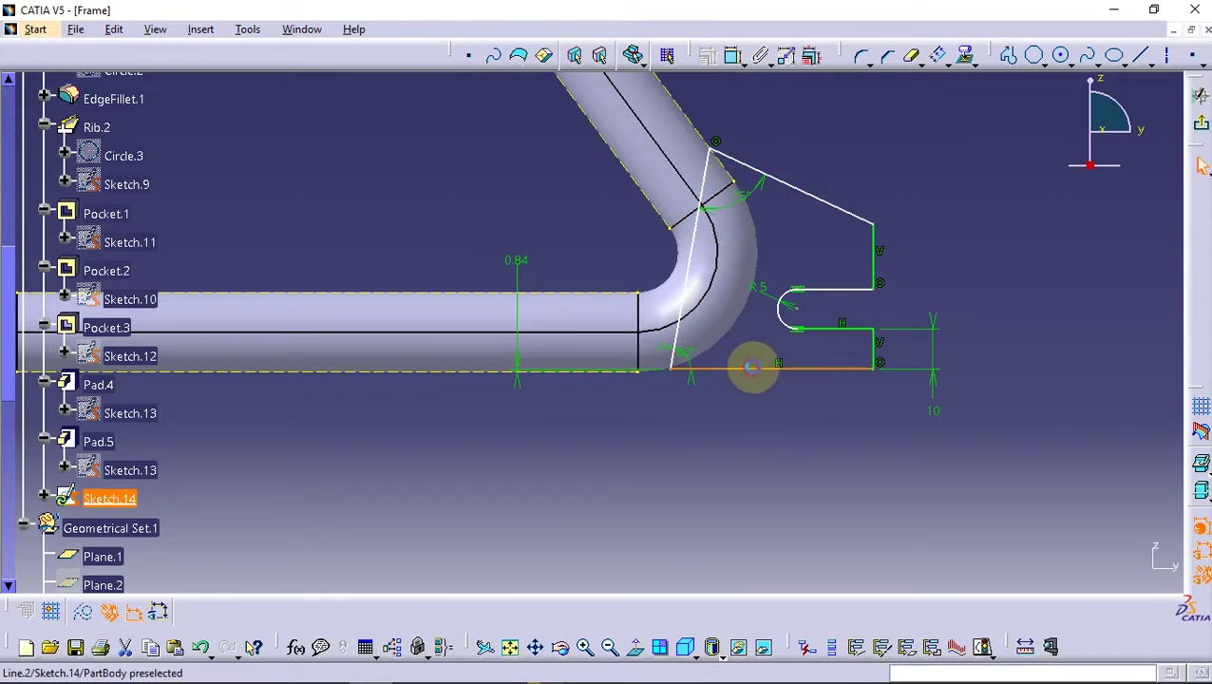
left_click_drag(752, 370, 766, 360)
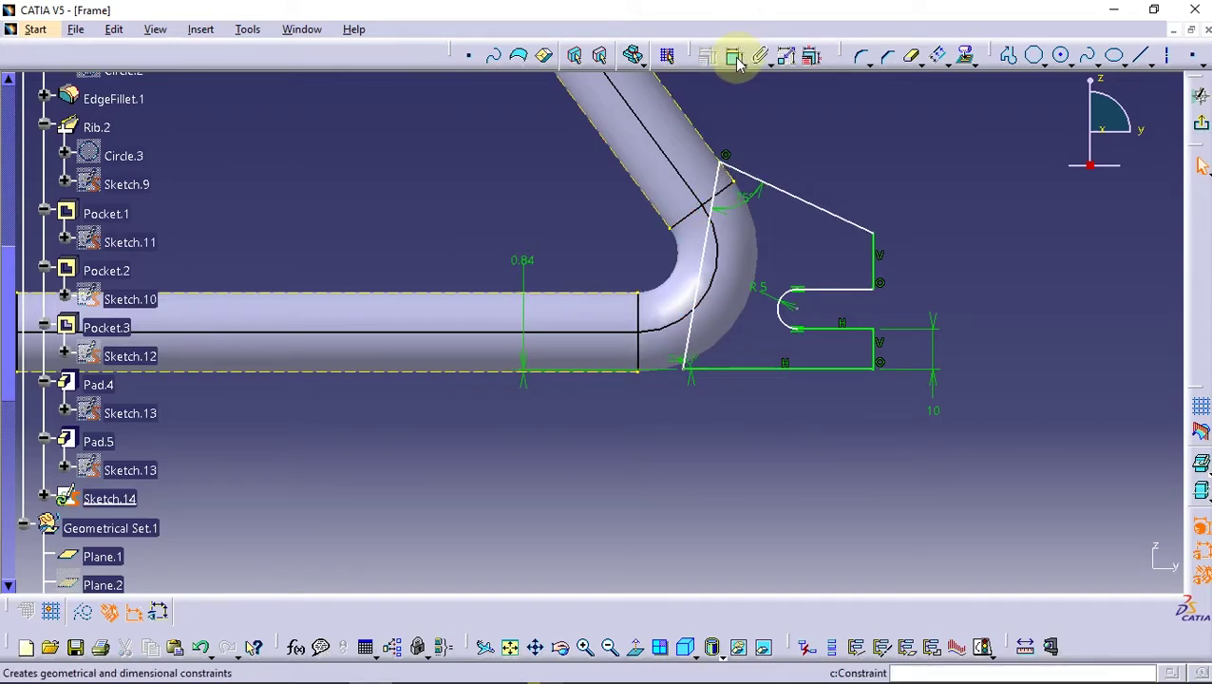
- Fillet the top vertex and the two right-side corners of the bracket profile
left_click(861, 56)
middle_click_drag(739, 229, 730, 254)
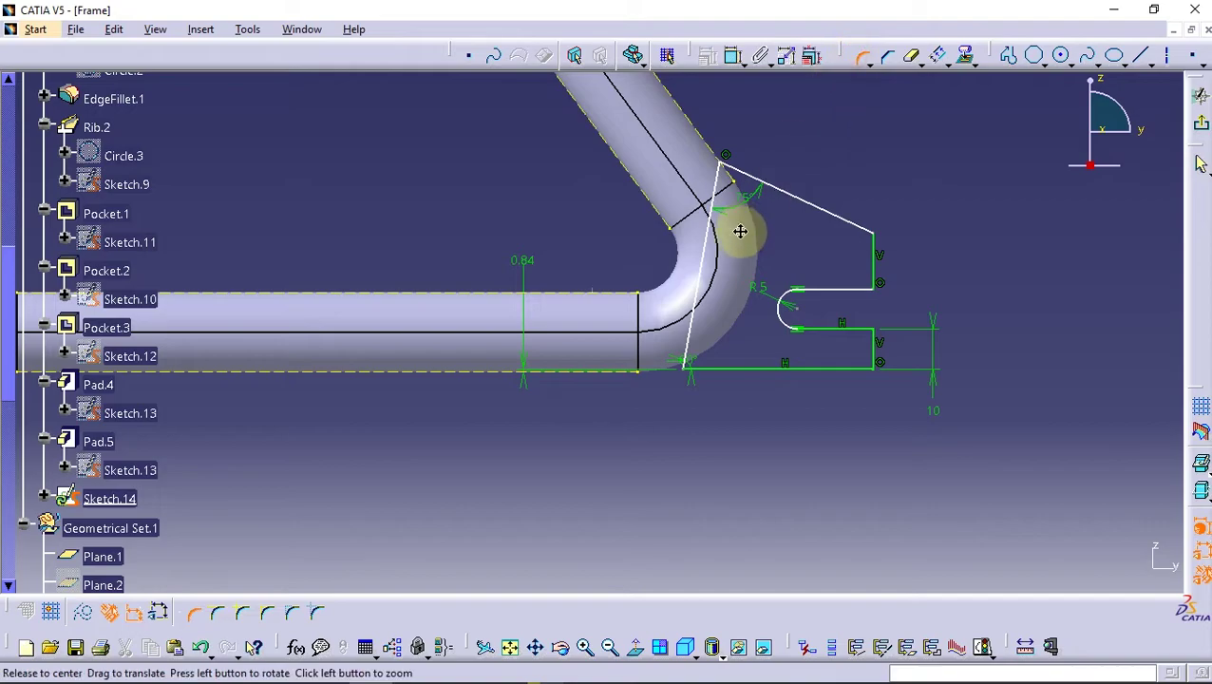
left_click(620, 276)
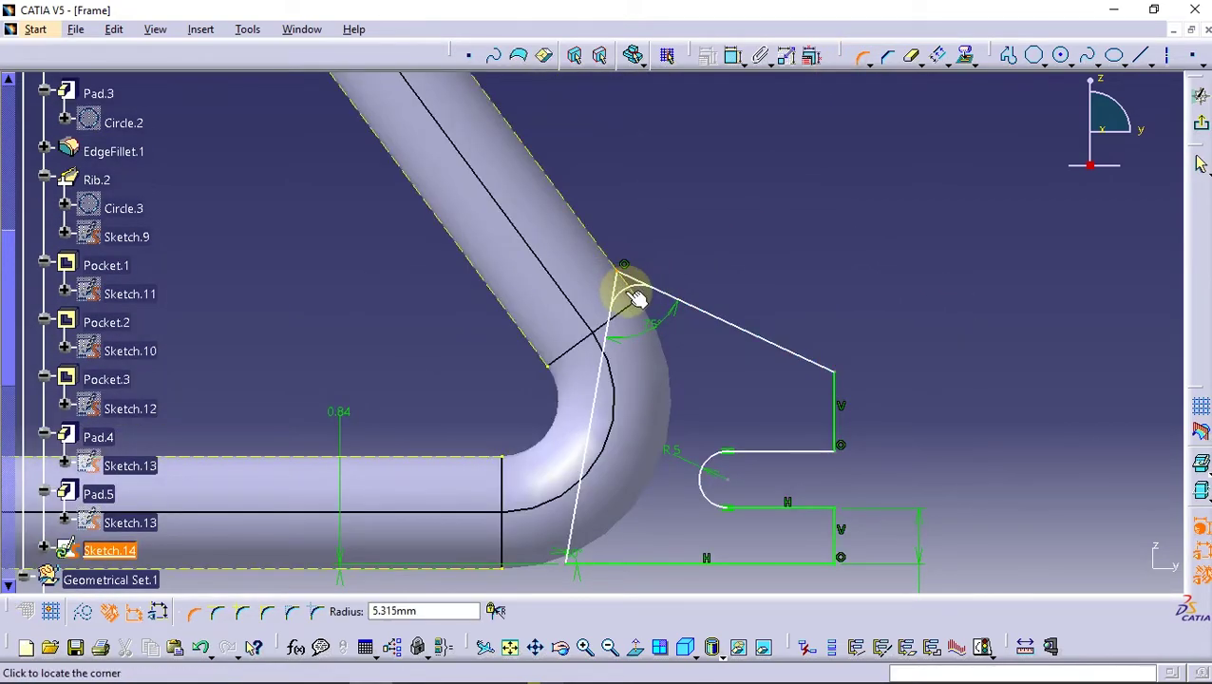
left_click(636, 298)
left_click(836, 370)
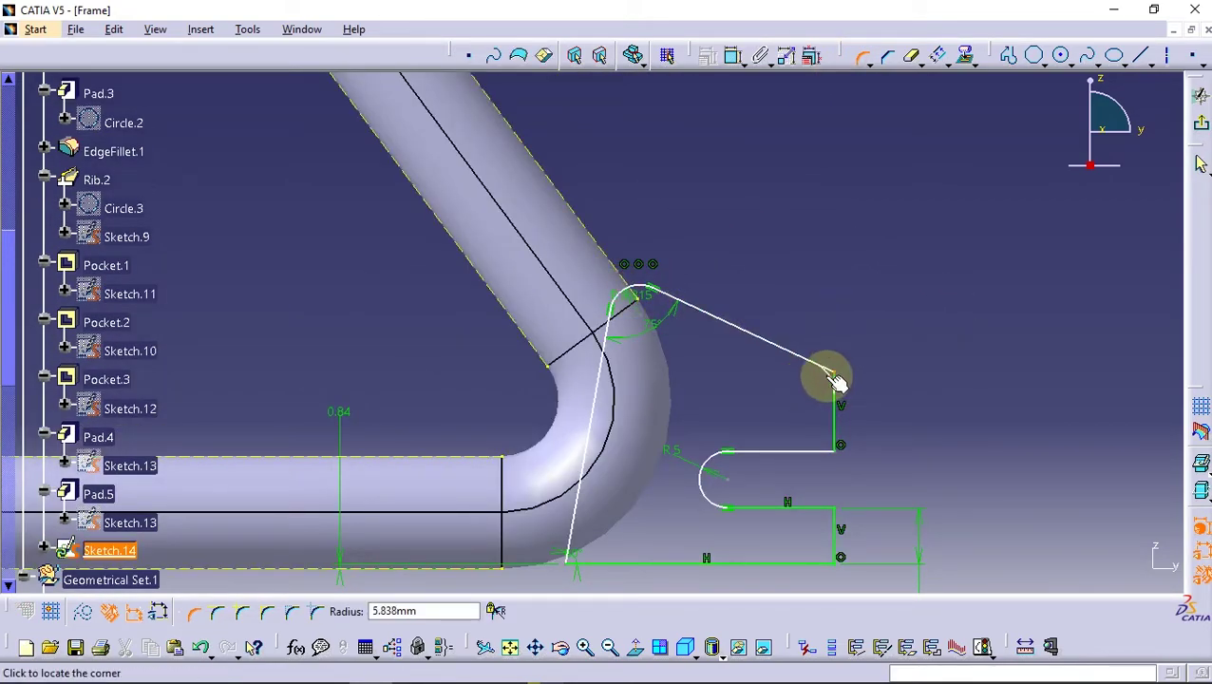
left_click(830, 376)
left_click(837, 448)
left_click(822, 461)
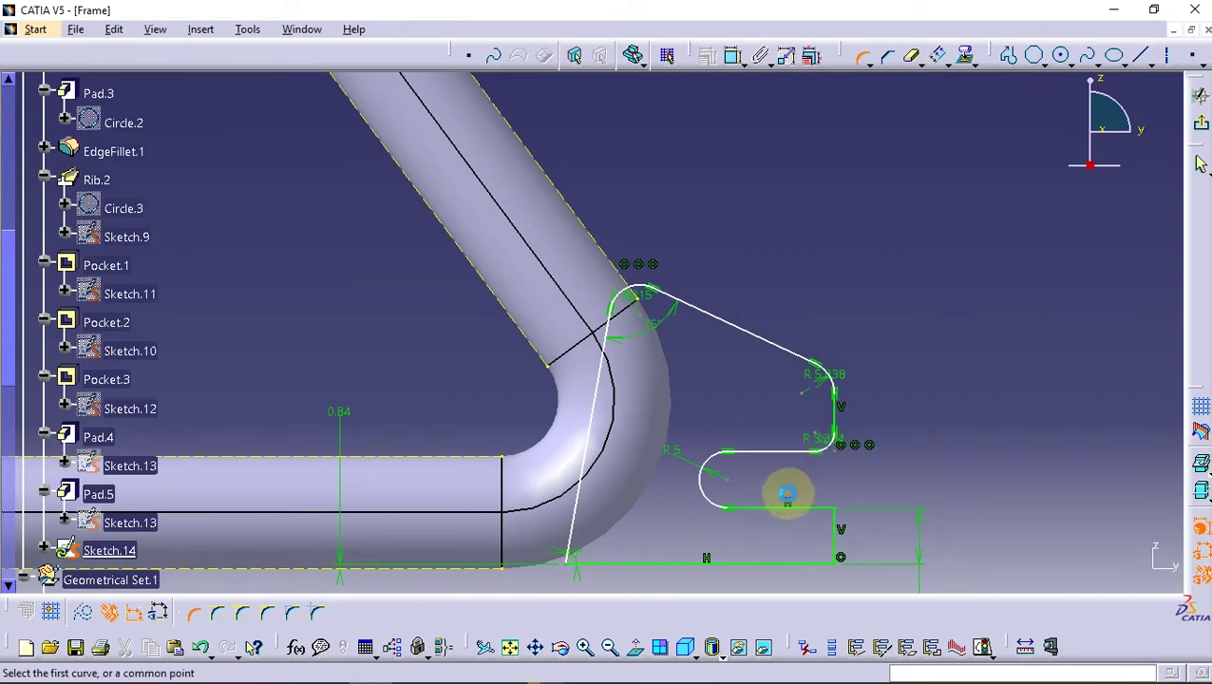
- Fillet the slot corner, the lower-right corner and the lower-left corner near the tube
middle_click_drag(808, 511, 814, 334)
left_click(844, 336)
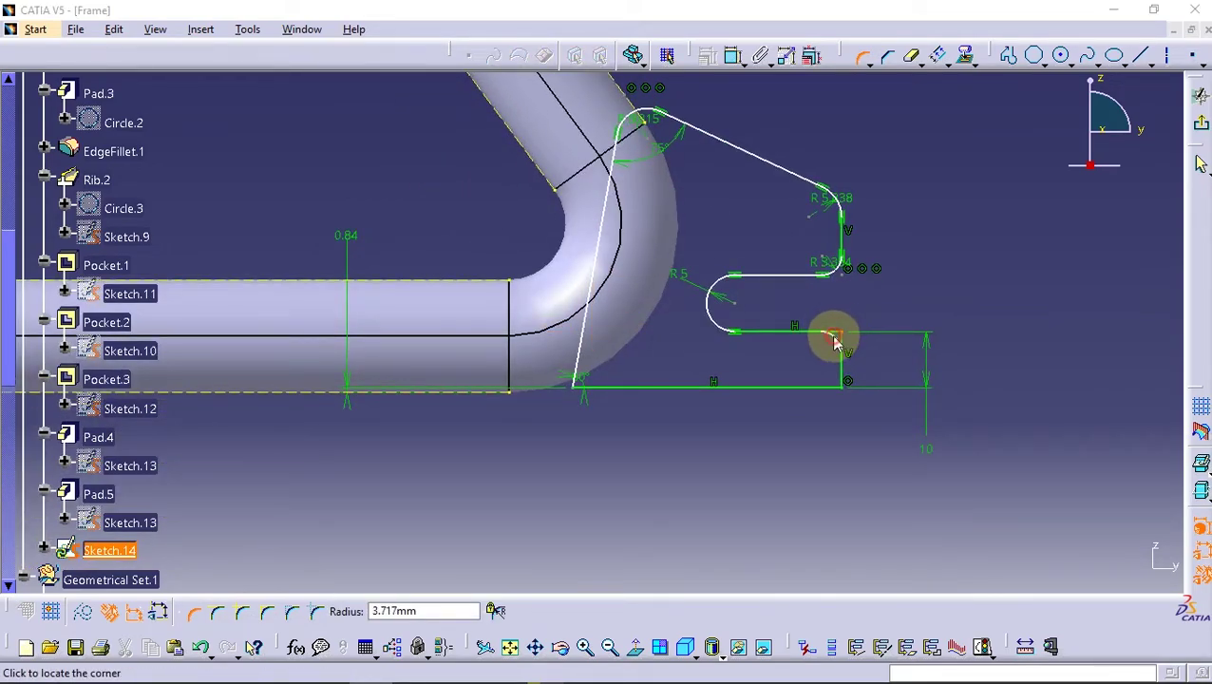
left_click(836, 342)
left_click(729, 386)
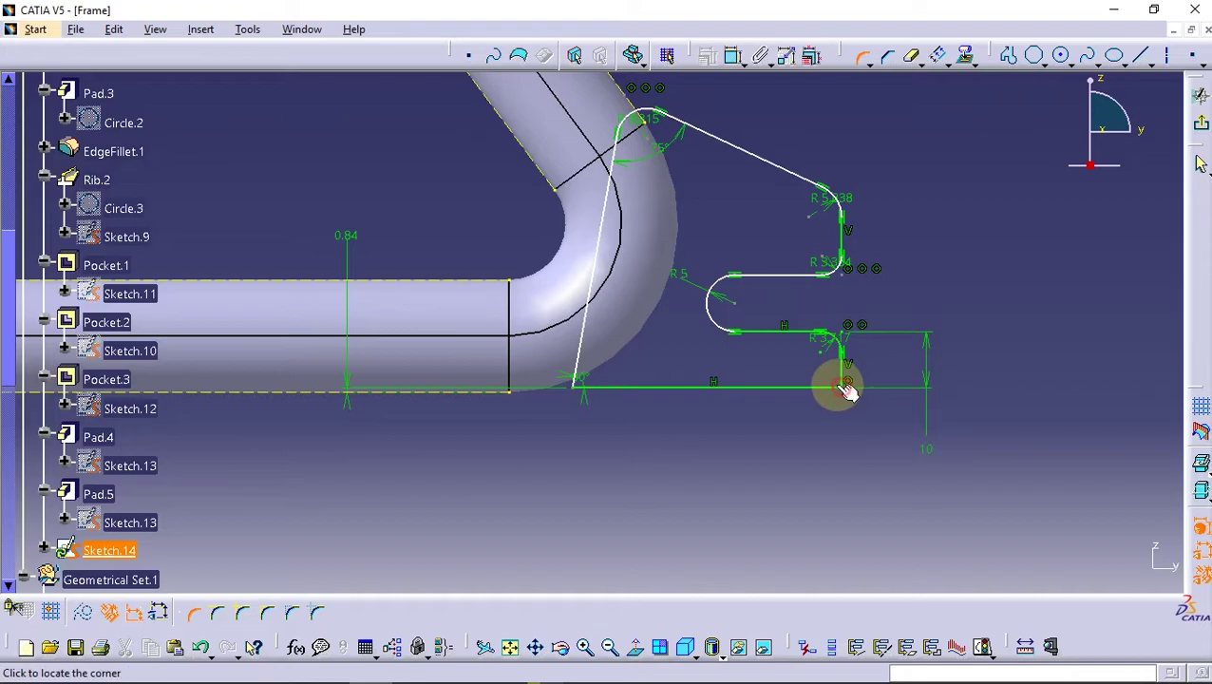
left_click(845, 390)
left_click(579, 391)
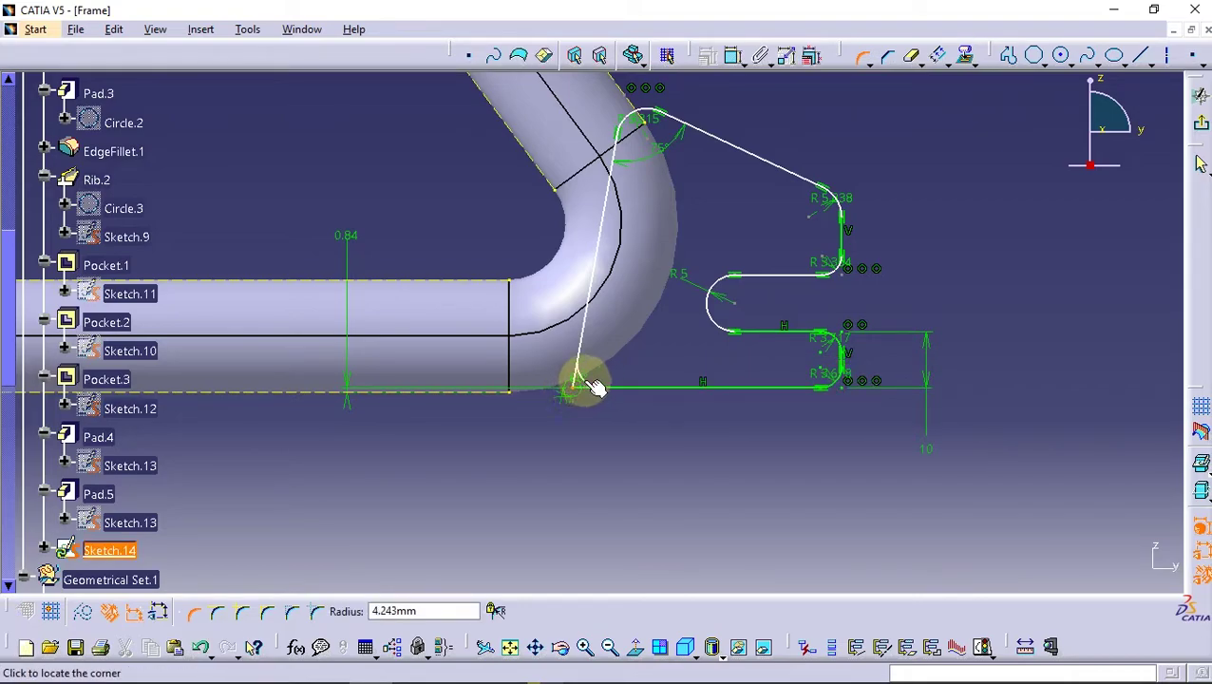
left_click(590, 383)
left_click(860, 69)
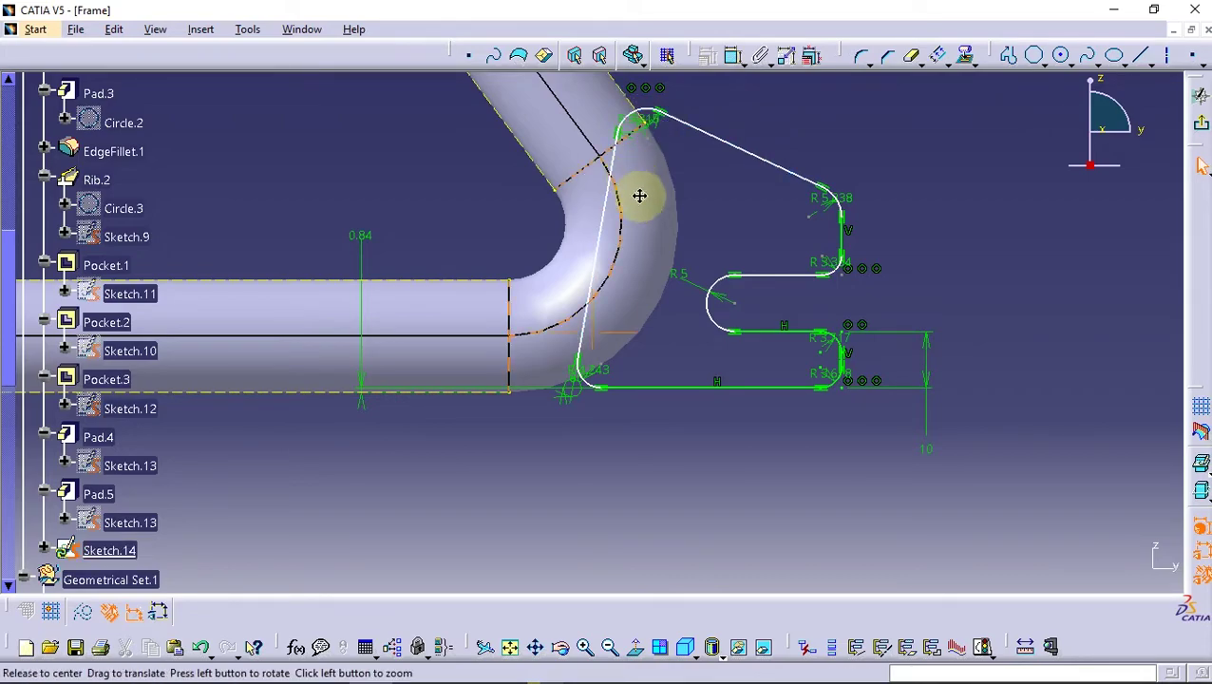
- Set the top and lower-left fillets against the tube to radius 5
middle_click_drag(670, 124, 670, 276)
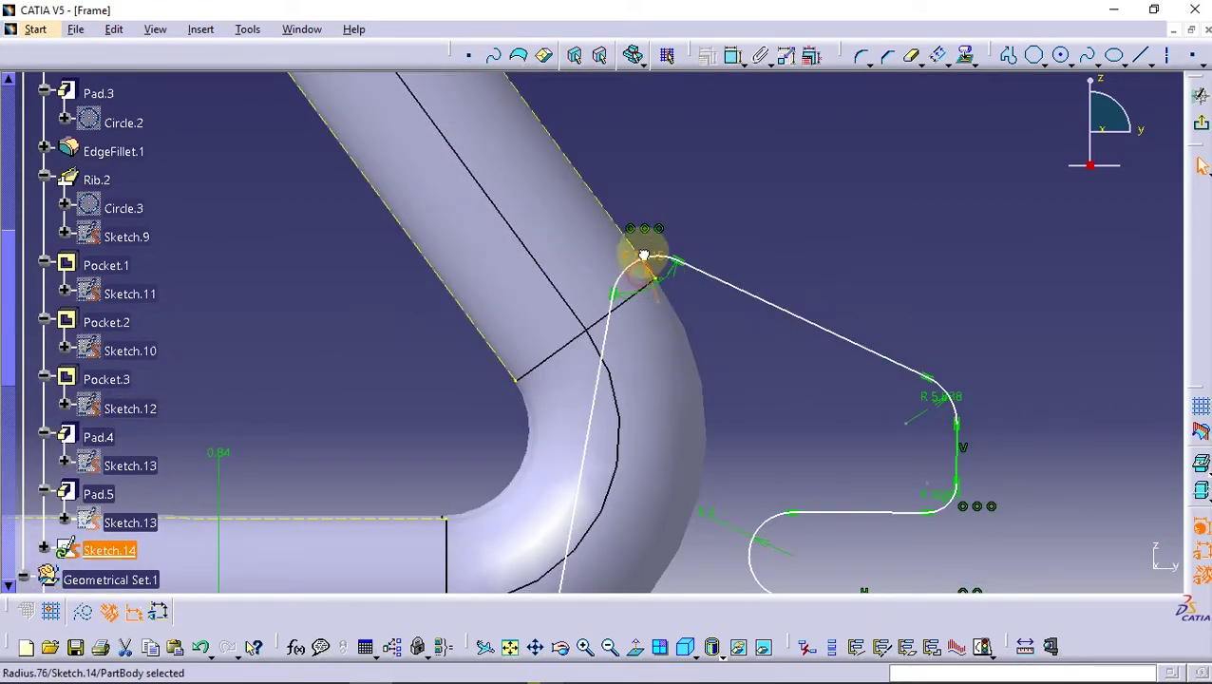
left_click_drag(644, 255, 652, 171)
double_click(669, 167)
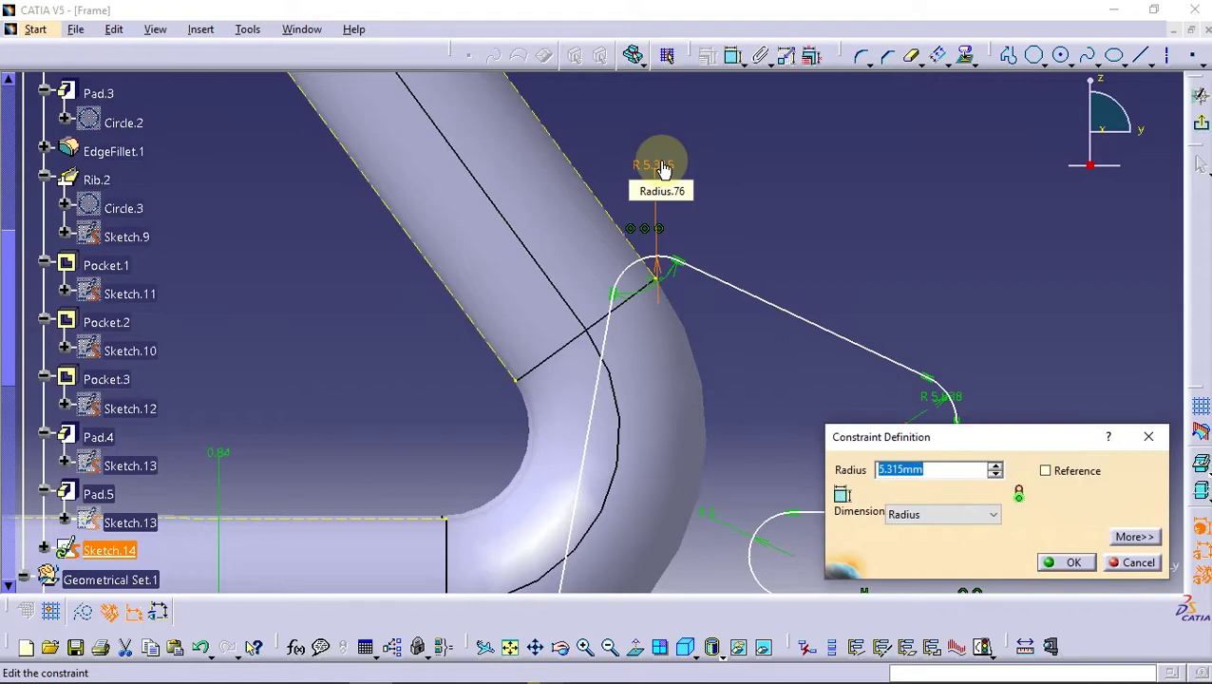
type("5")
key("Return")
mouse_move(664, 371)
middle_mouse_down()
mouse_move(725, 284)
mouse_move(771, 326)
mouse_move(753, 306)
middle_mouse_up()
left_click(726, 317)
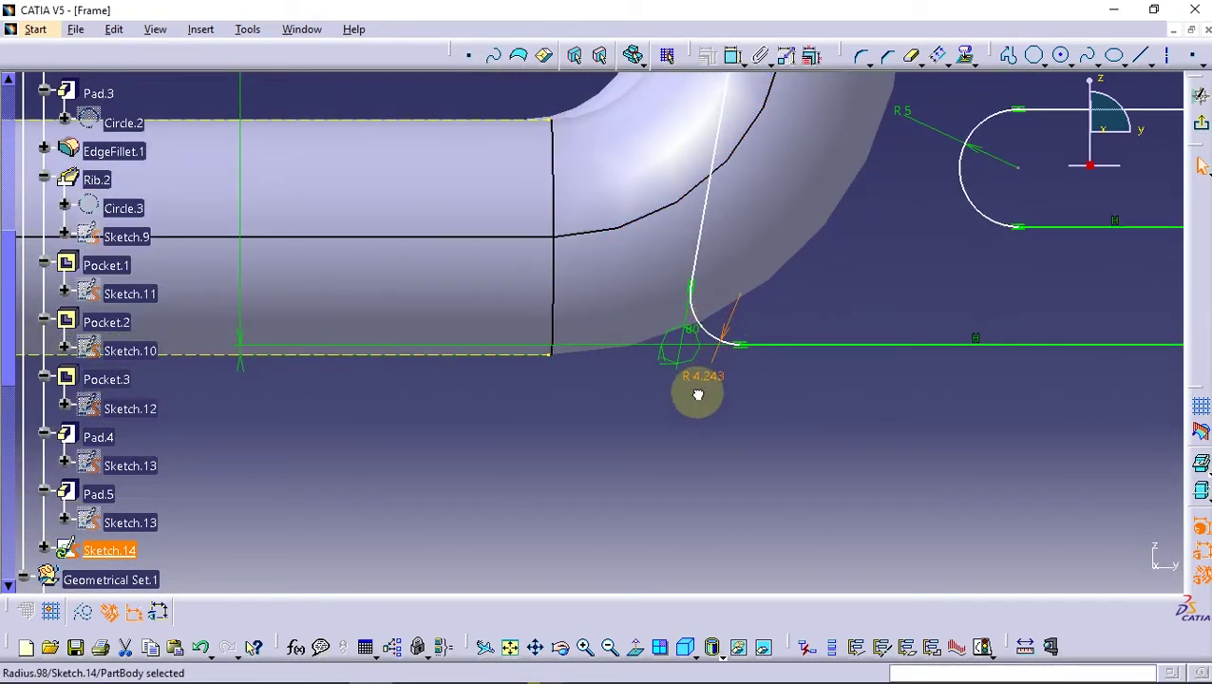
double_click(701, 407)
type("5")
key("Return")
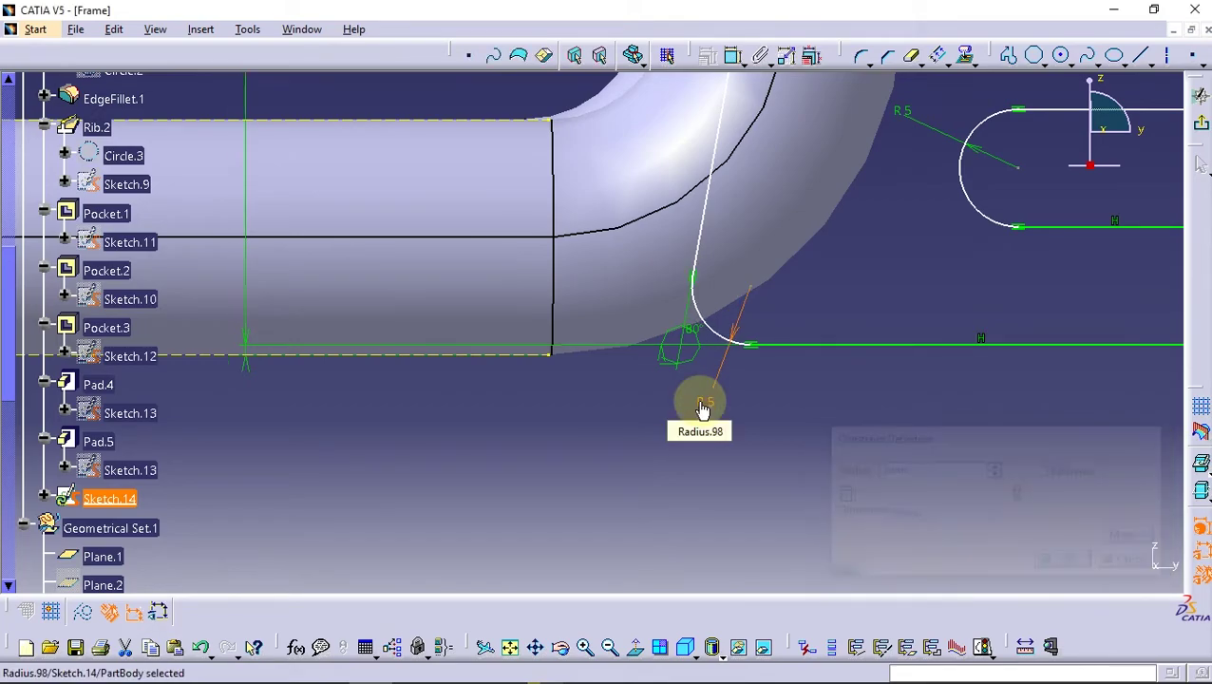
- Set the lower and upper slot fillets to radius 4
mouse_move(934, 302)
middle_mouse_down()
mouse_move(563, 358)
mouse_move(749, 398)
mouse_move(668, 268)
middle_mouse_up()
left_click_drag(772, 228, 791, 299)
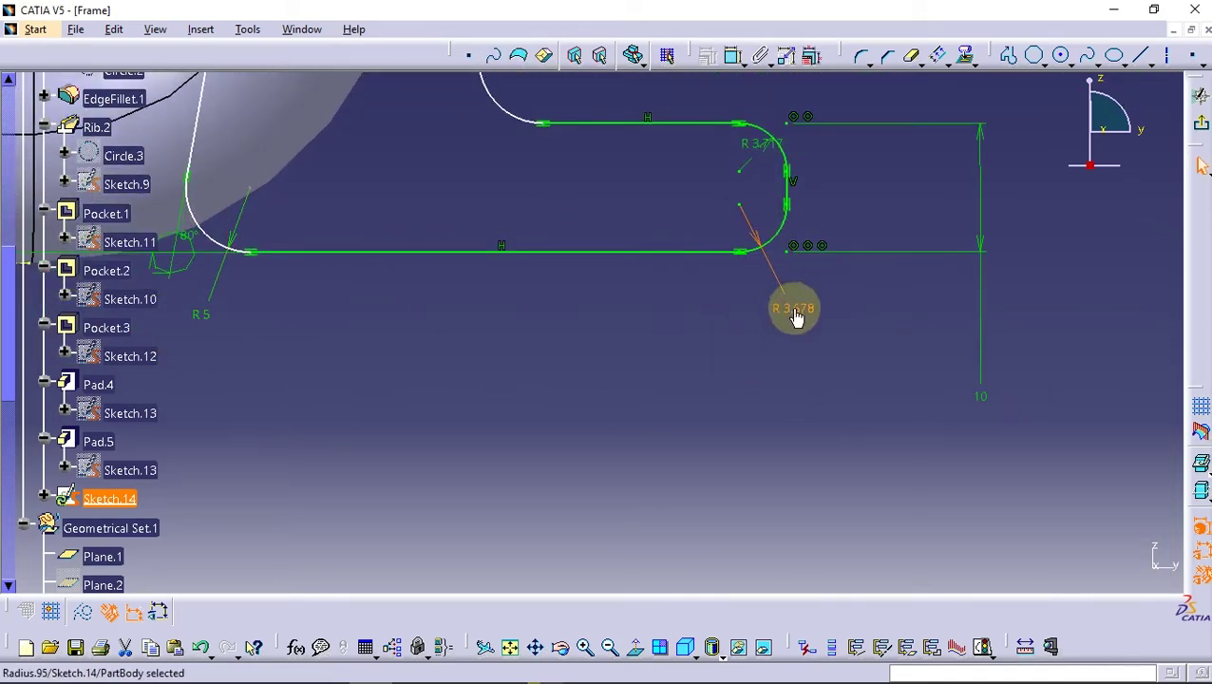
double_click(793, 307)
type("4")
key("Return")
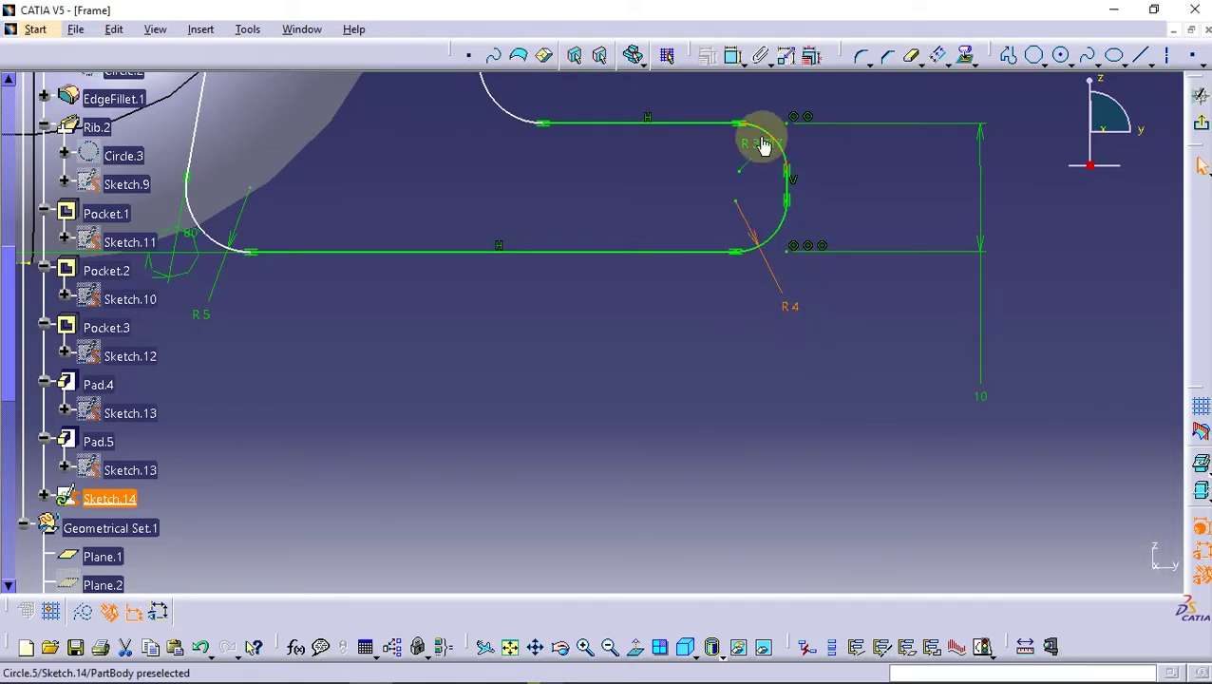
left_click_drag(795, 126, 849, 102)
double_click(855, 98)
type("4")
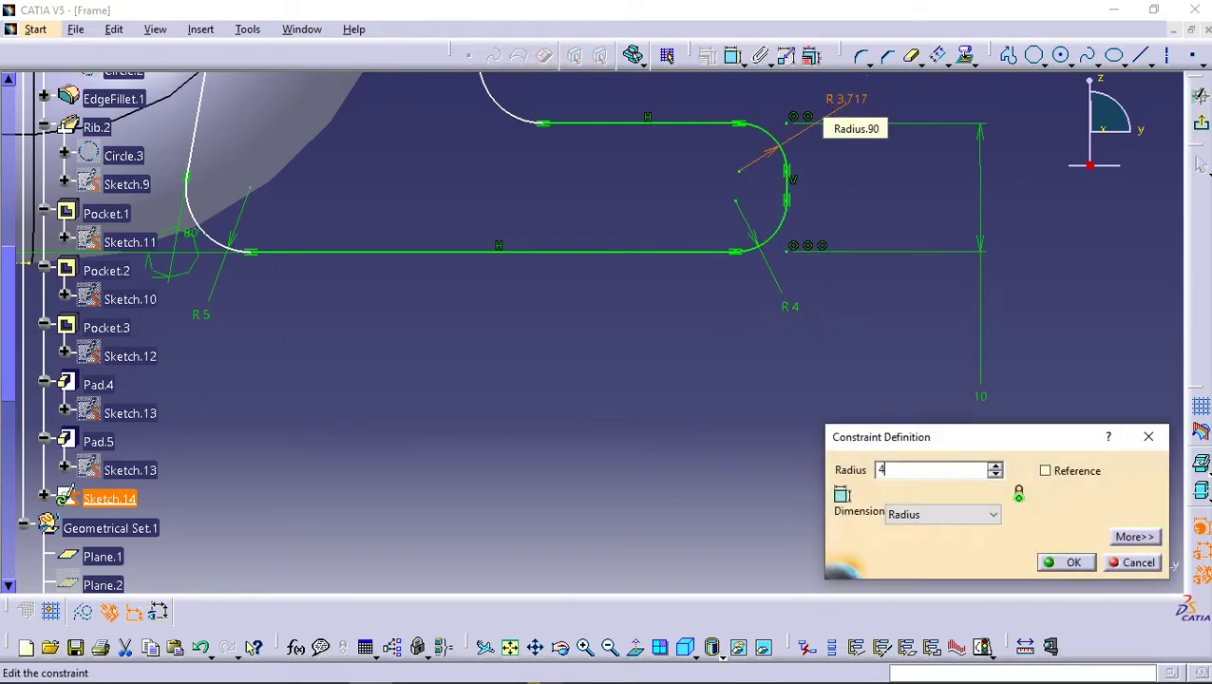
key("Return")
- Change the middle fillet from R 3.384 to radius 4, and the upper-right fillet to radius 4
mouse_move(587, 86)
middle_mouse_down()
mouse_move(602, 222)
mouse_move(561, 242)
mouse_move(676, 195)
middle_mouse_up()
left_click(686, 239)
double_click(695, 250)
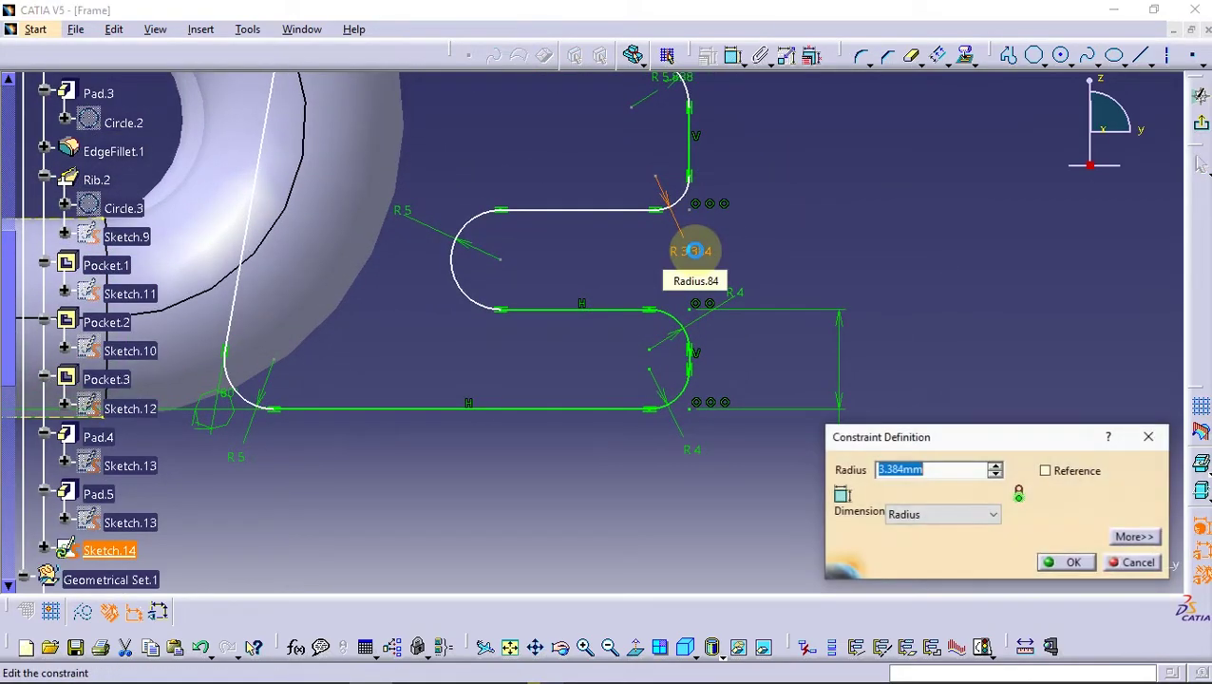
key("Return")
middle_click_drag(695, 257, 703, 184)
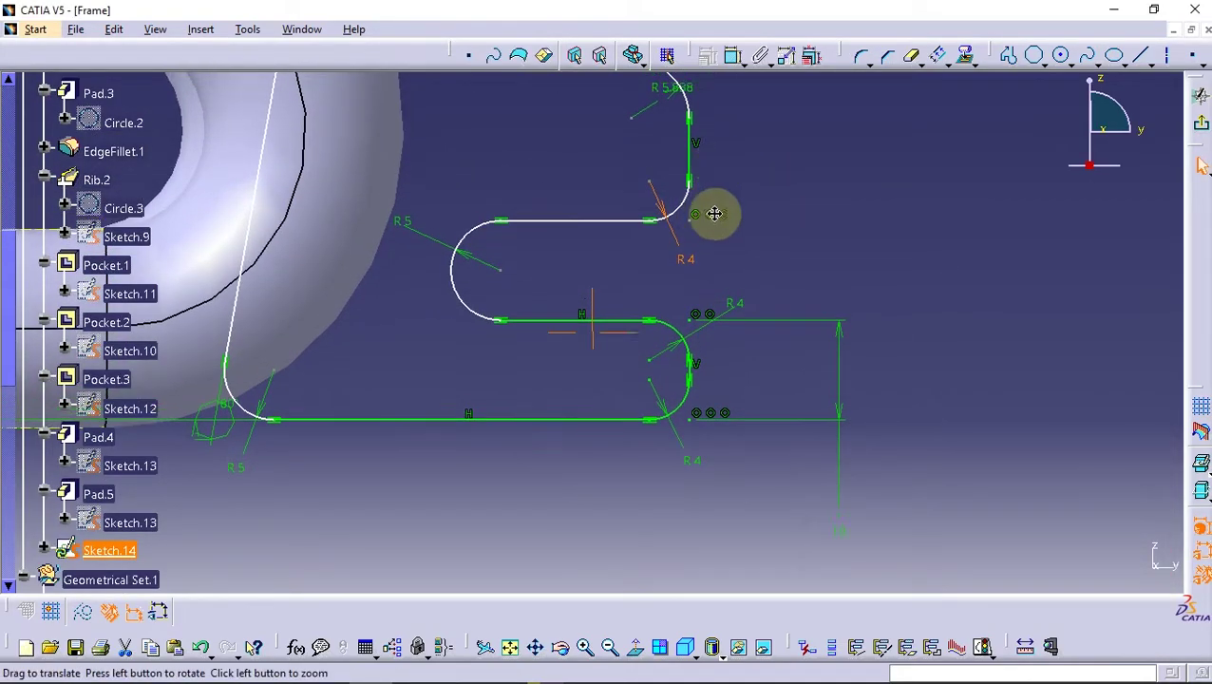
double_click(734, 159)
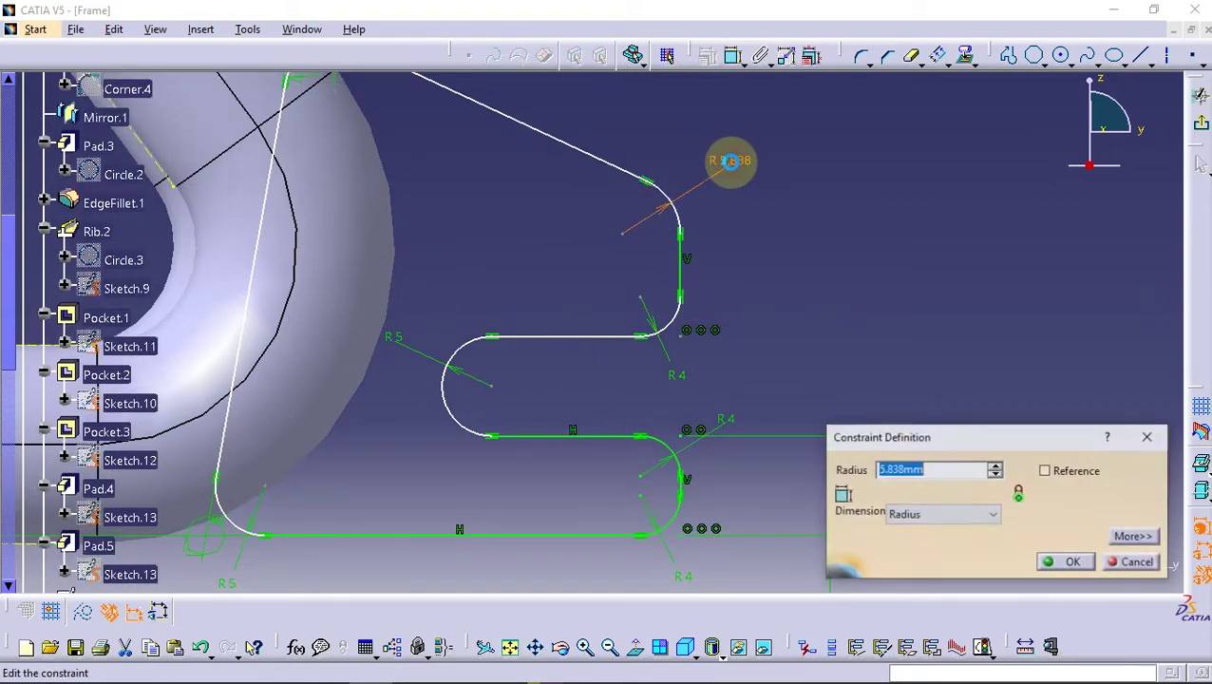
type("4")
key("Return")
mouse_move(446, 274)
middle_mouse_down()
mouse_move(527, 252)
mouse_move(553, 309)
middle_mouse_up()
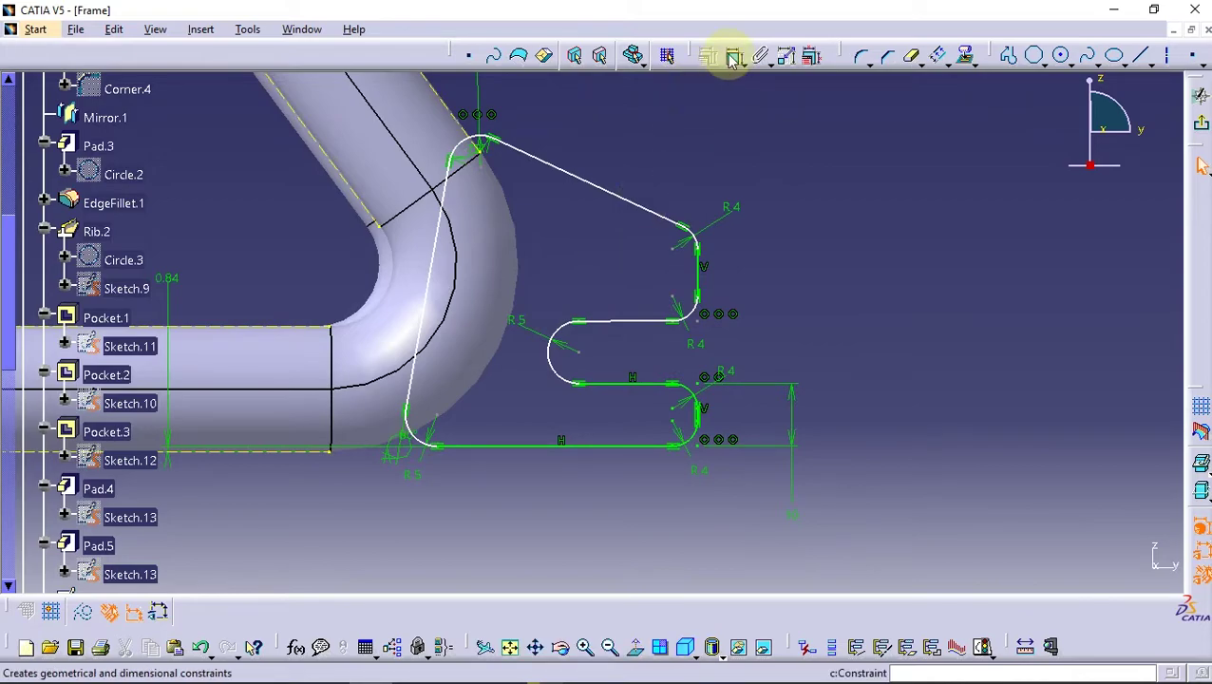
- Change the bottom line's length dimension from 37.691 to 46.35
middle_click_drag(533, 432, 549, 303)
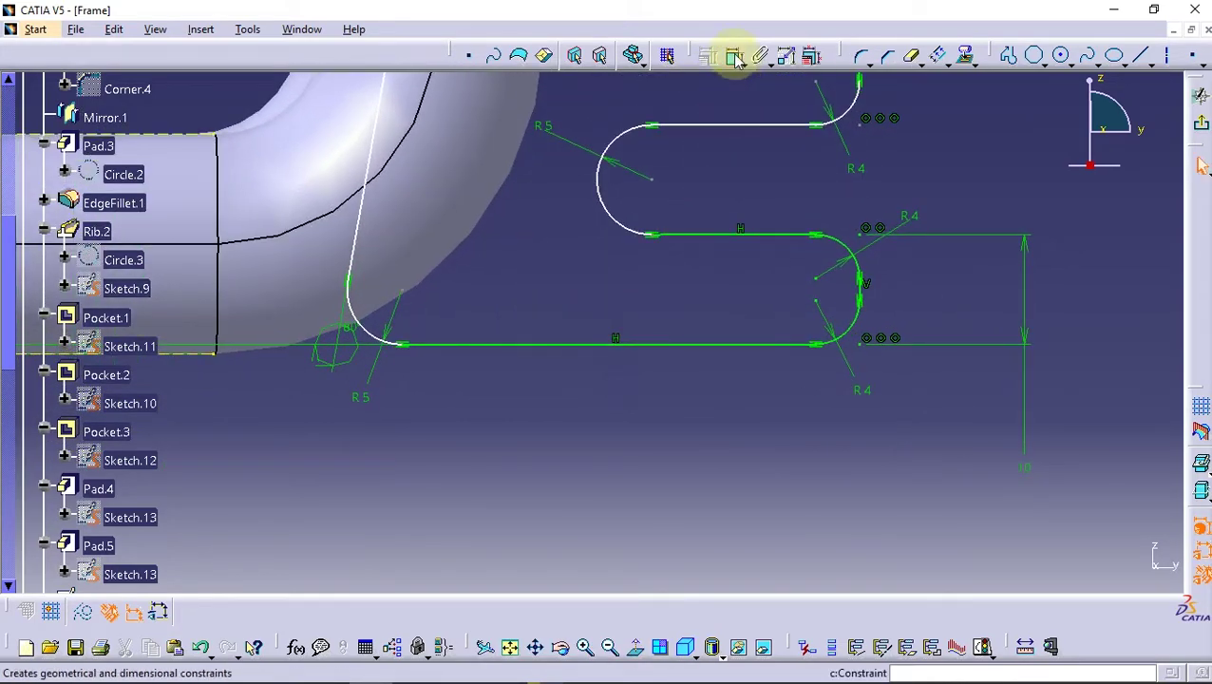
left_click(458, 344)
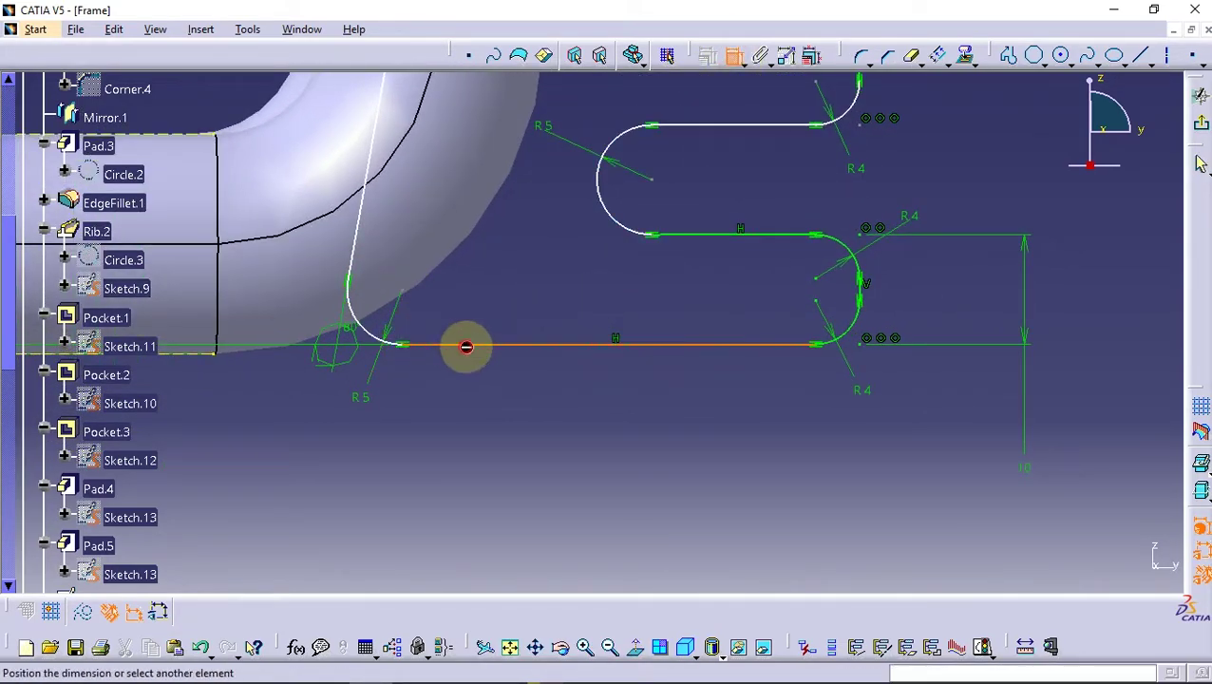
double_click(559, 428)
type("46.35")
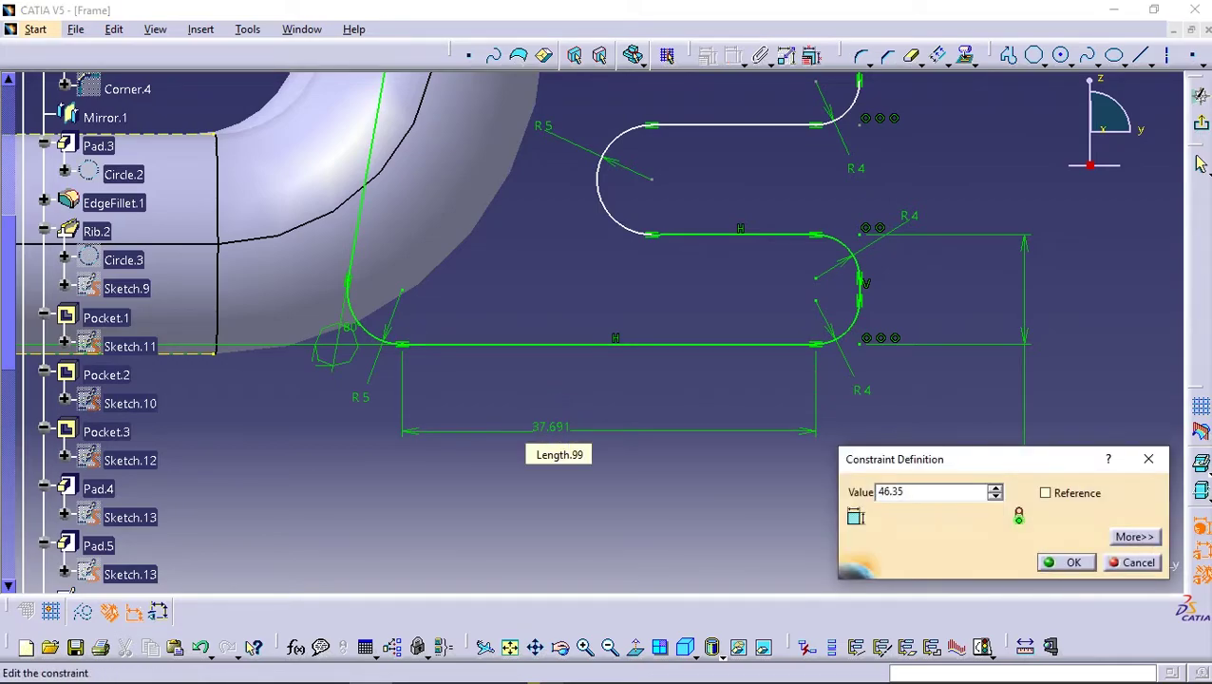
key("Return")
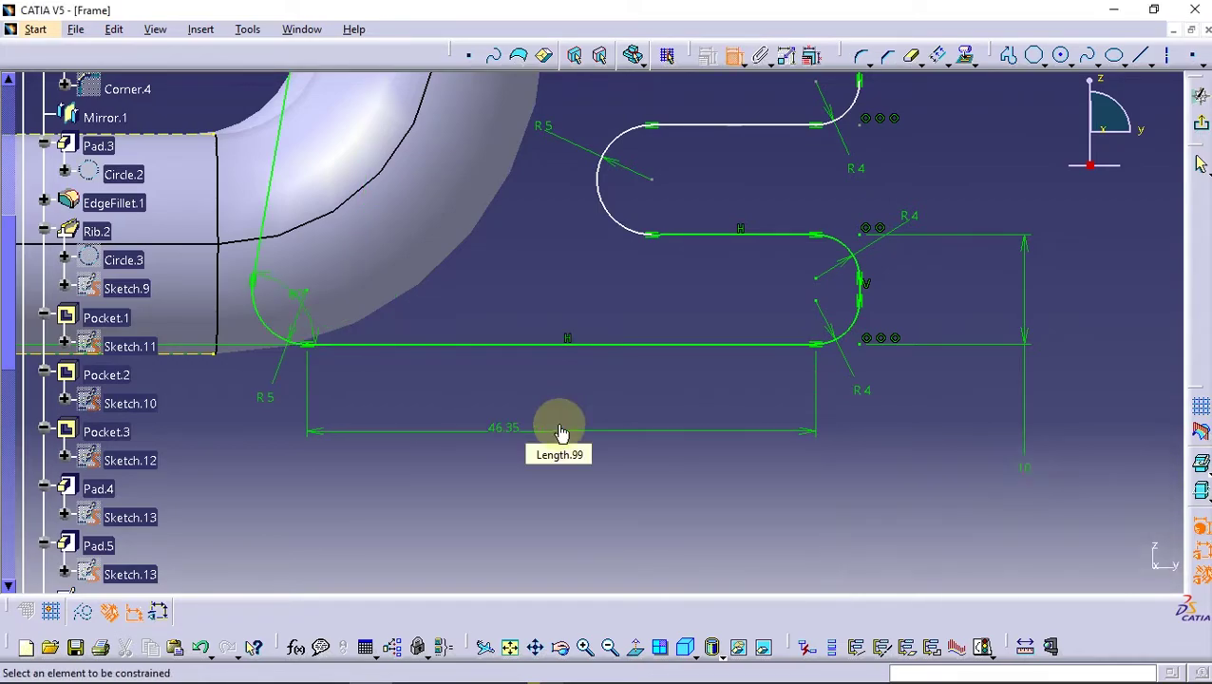
- Add a horizontal dimension to the lower-left arc centre
mouse_move(699, 287)
middle_mouse_down()
mouse_move(733, 438)
mouse_move(733, 363)
mouse_move(663, 403)
mouse_move(718, 420)
mouse_move(668, 344)
middle_mouse_up()
left_click(668, 312)
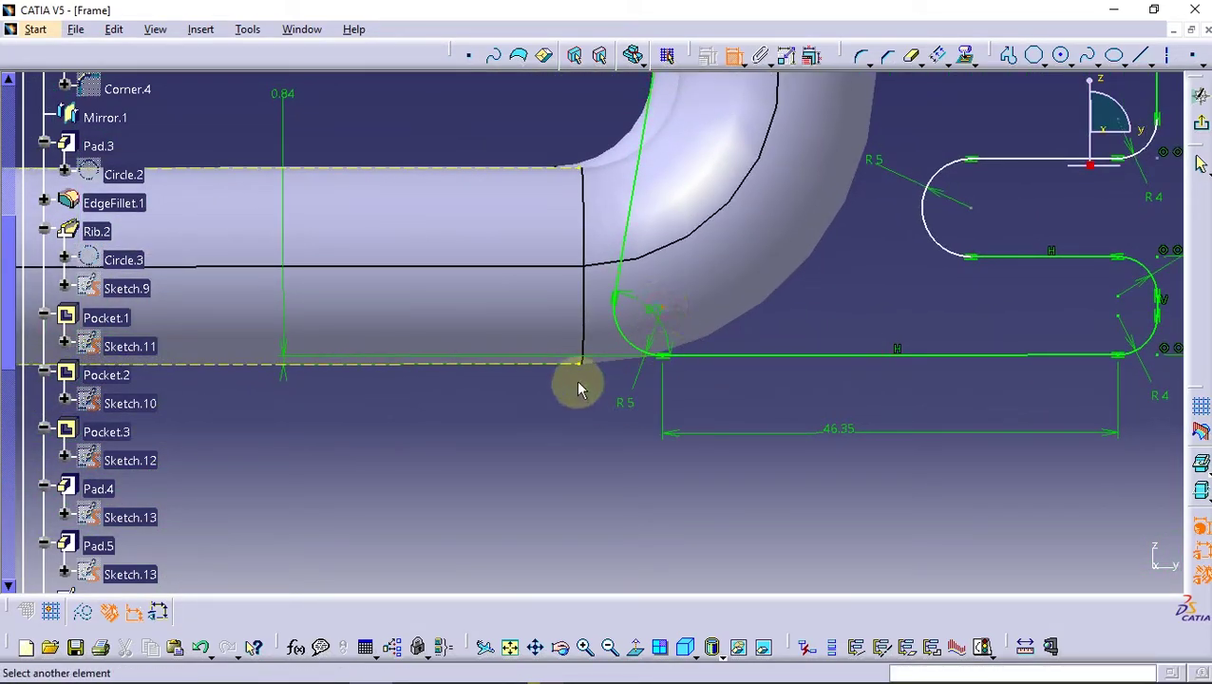
right_click(590, 386)
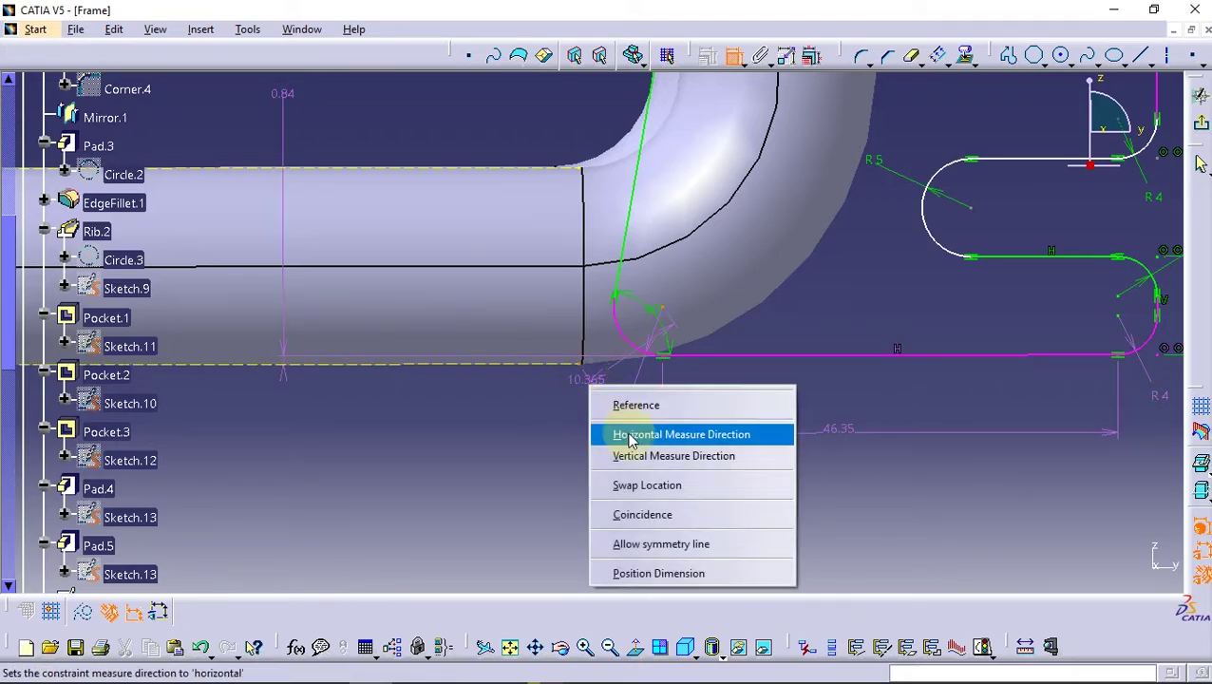
left_click(634, 444)
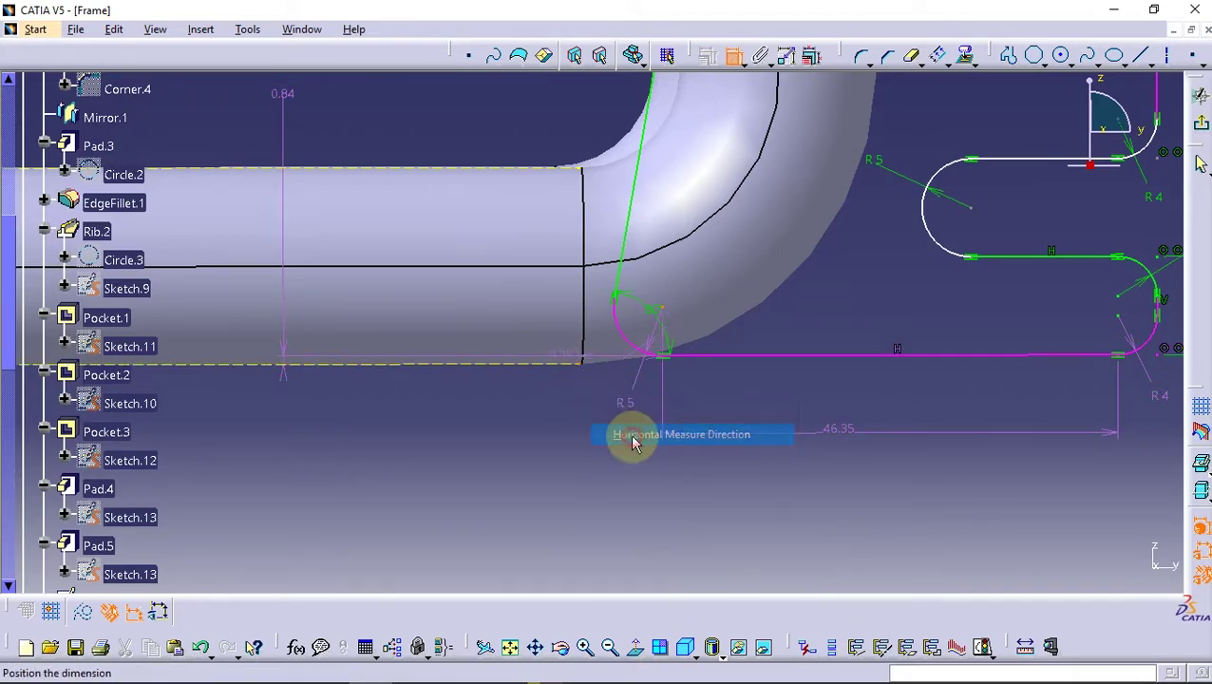
left_click(677, 359)
middle_click_drag(713, 314, 722, 356)
- Dimension the slot's upper line to a length of 18.9
left_click(735, 58)
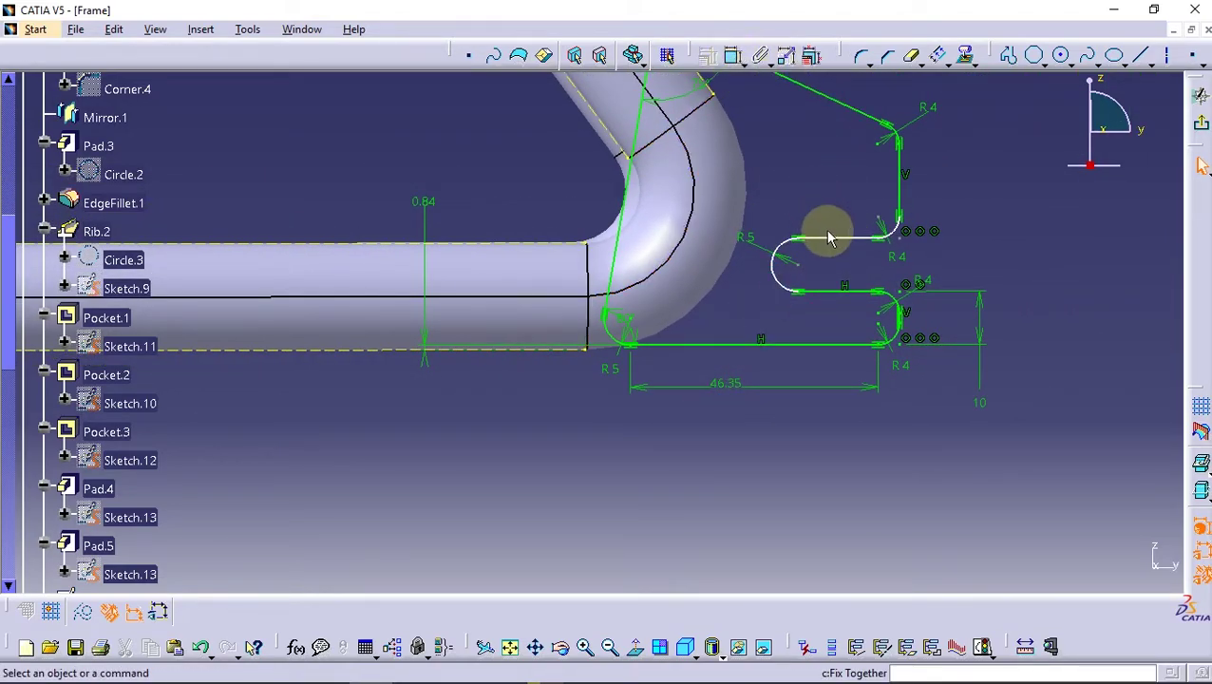
left_click_drag(819, 226, 809, 237)
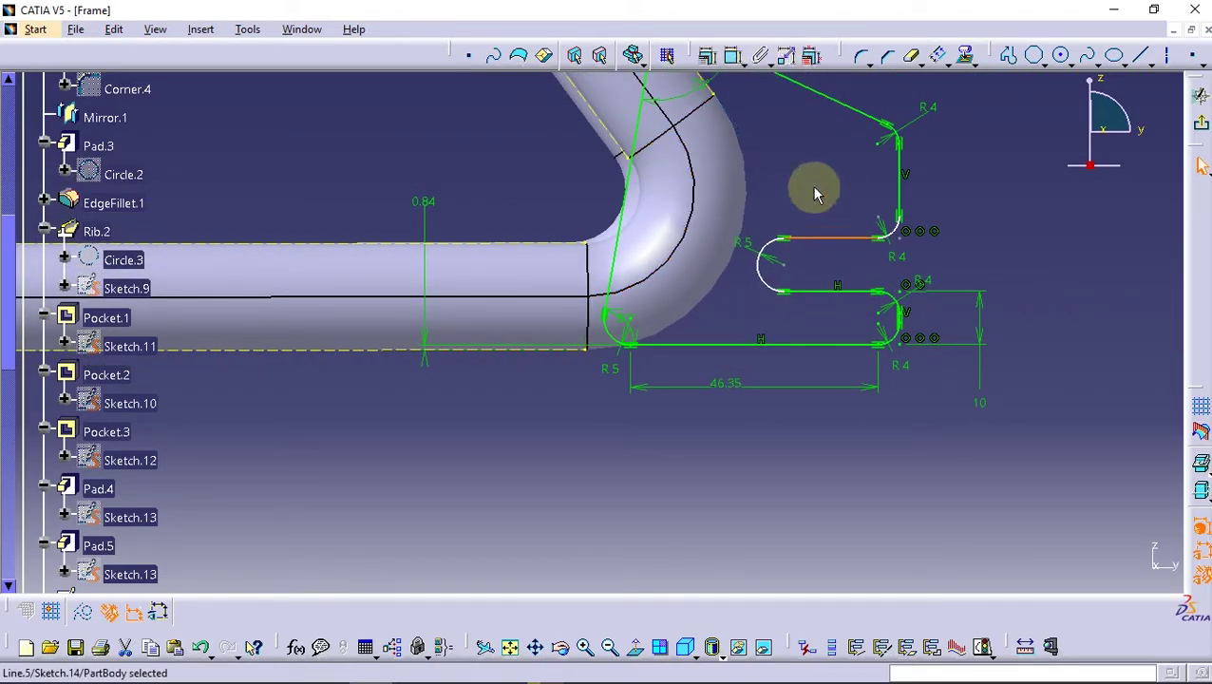
left_click(736, 58)
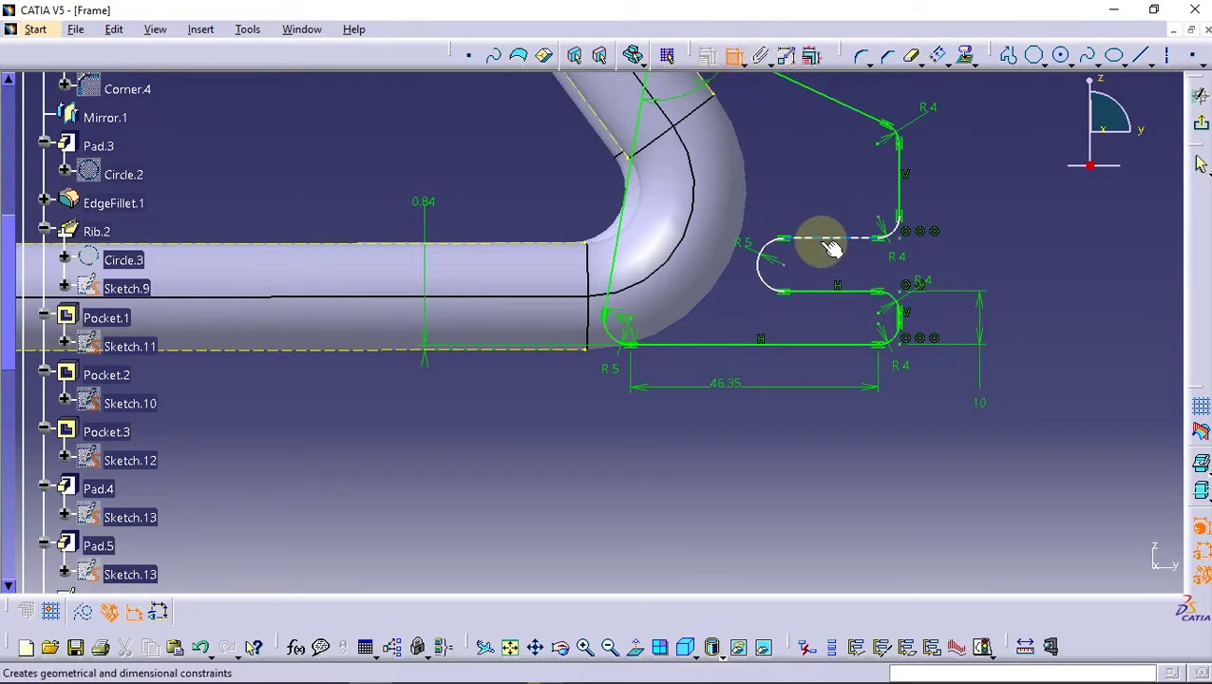
left_click(819, 237)
left_click(819, 198)
double_click(827, 191)
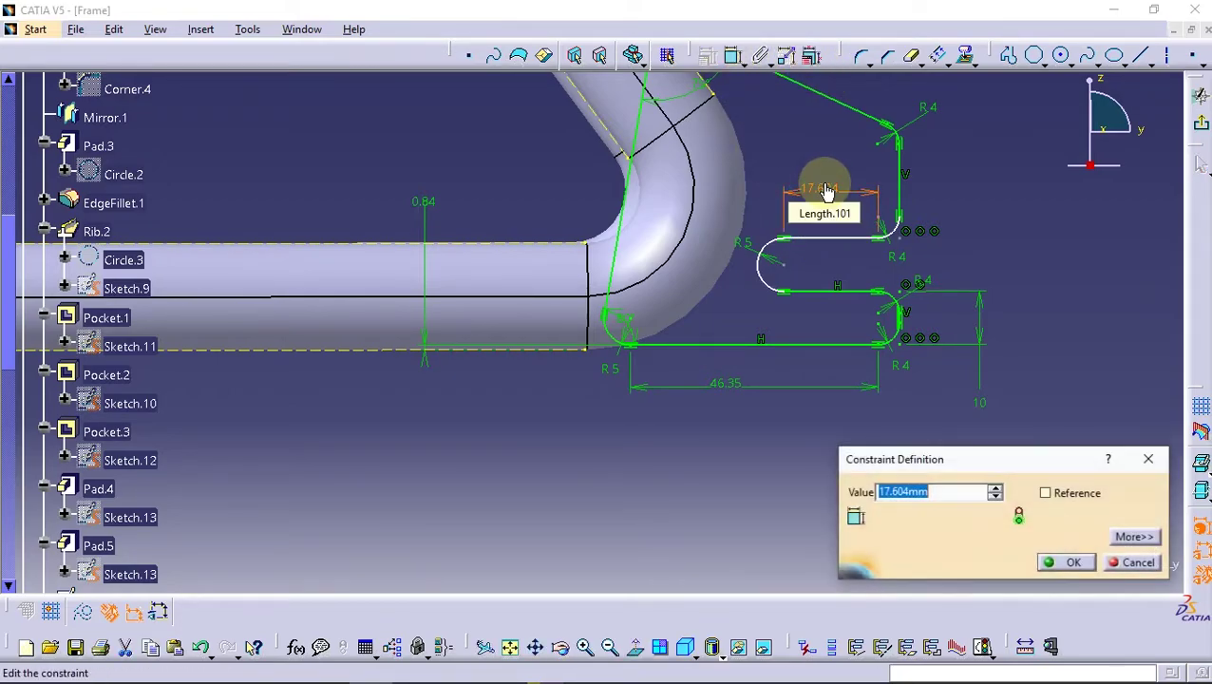
key("Return")
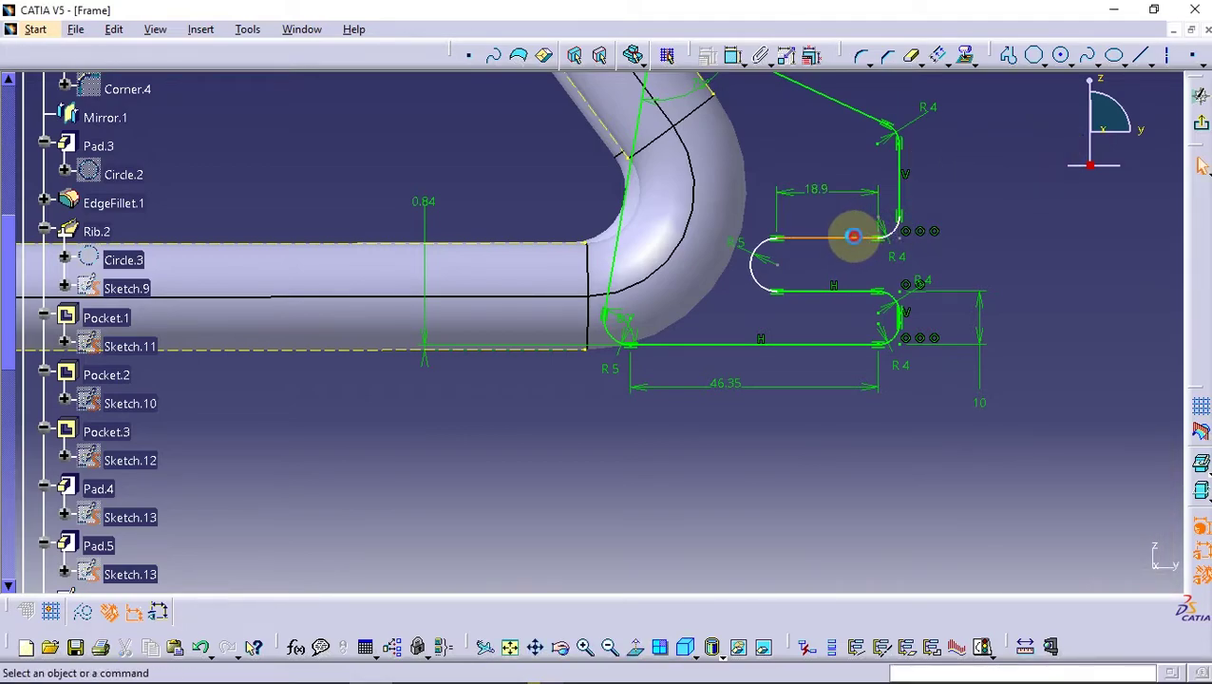
- Constrain the slot's upper line to be horizontal
left_click(847, 240)
left_click(708, 57)
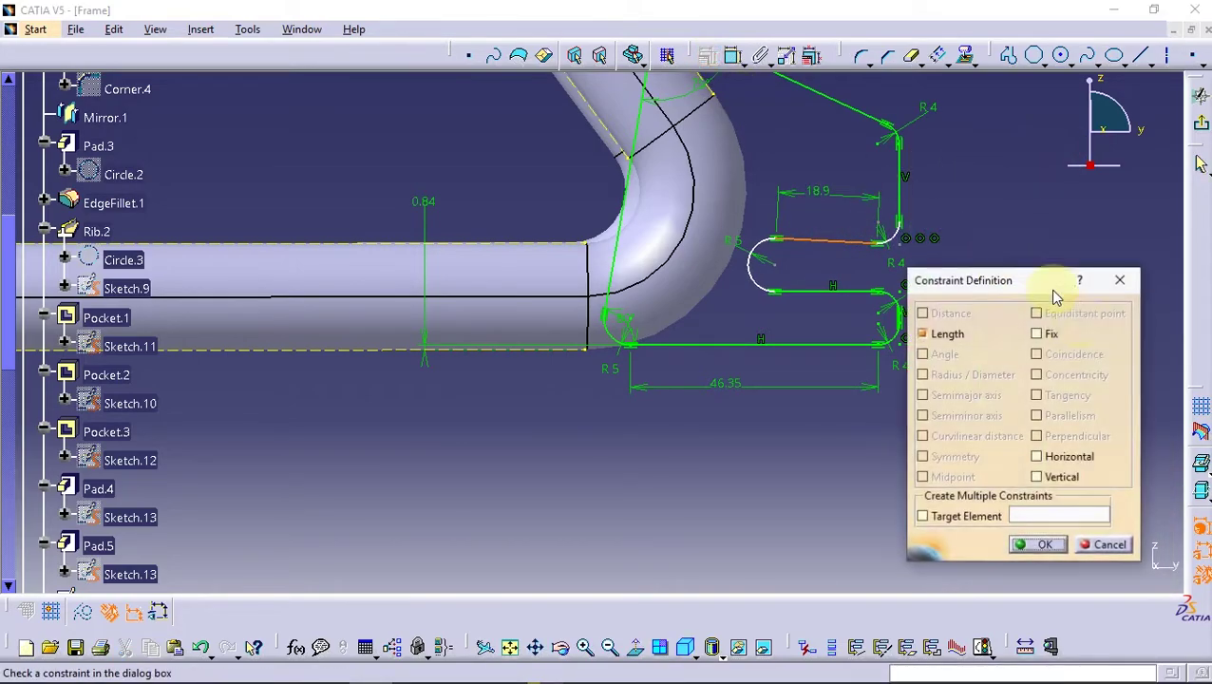
left_click(1052, 459)
left_click(1042, 544)
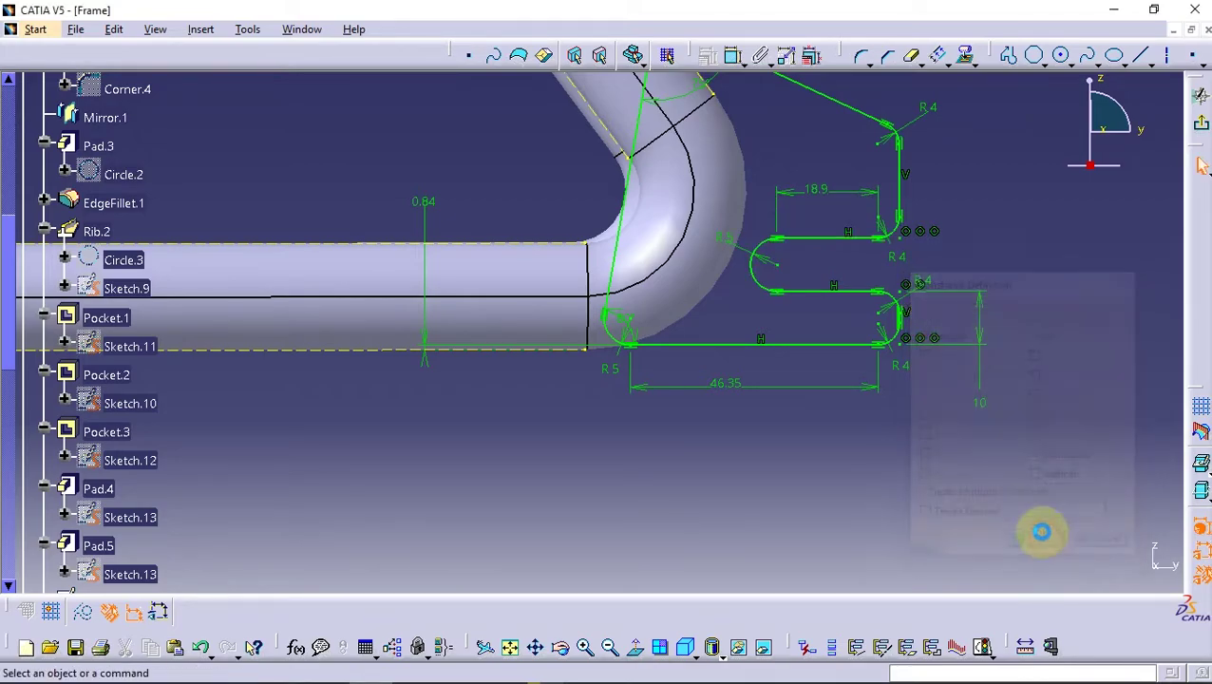
mouse_move(755, 264)
middle_mouse_down()
mouse_move(771, 320)
mouse_move(765, 256)
mouse_move(709, 263)
middle_mouse_up()
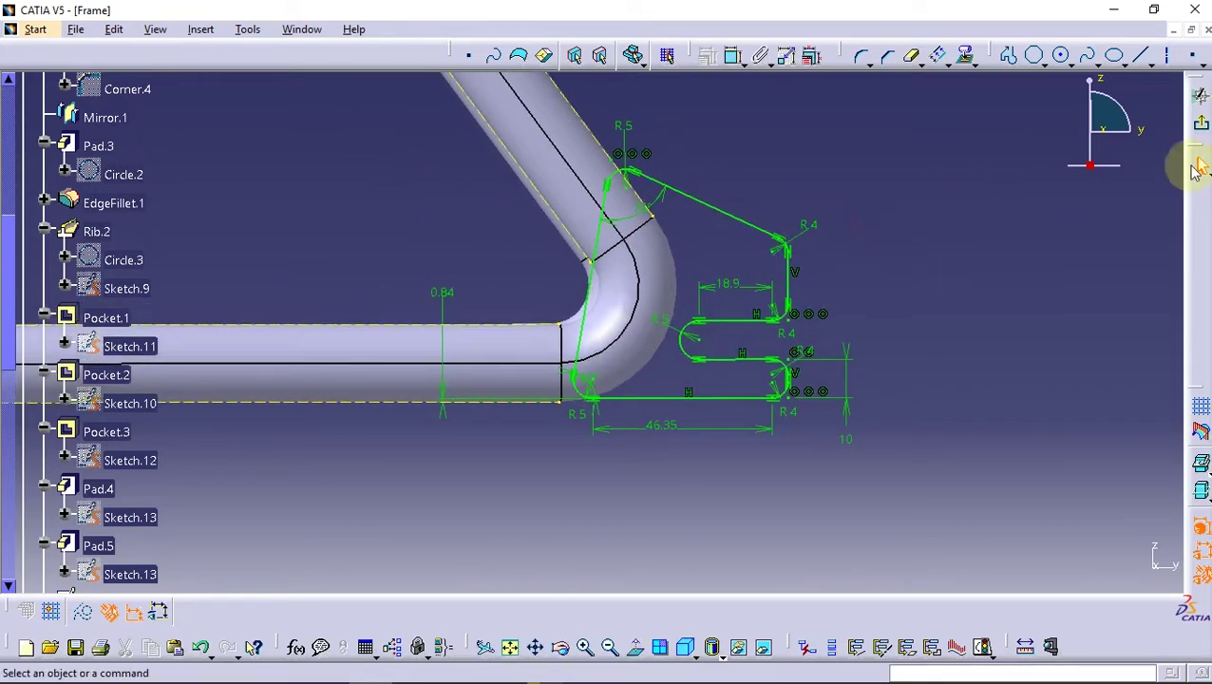
- Pad Sketch.14 to 4 mm as Pad.6 and inspect the new plate
left_click(1202, 127)
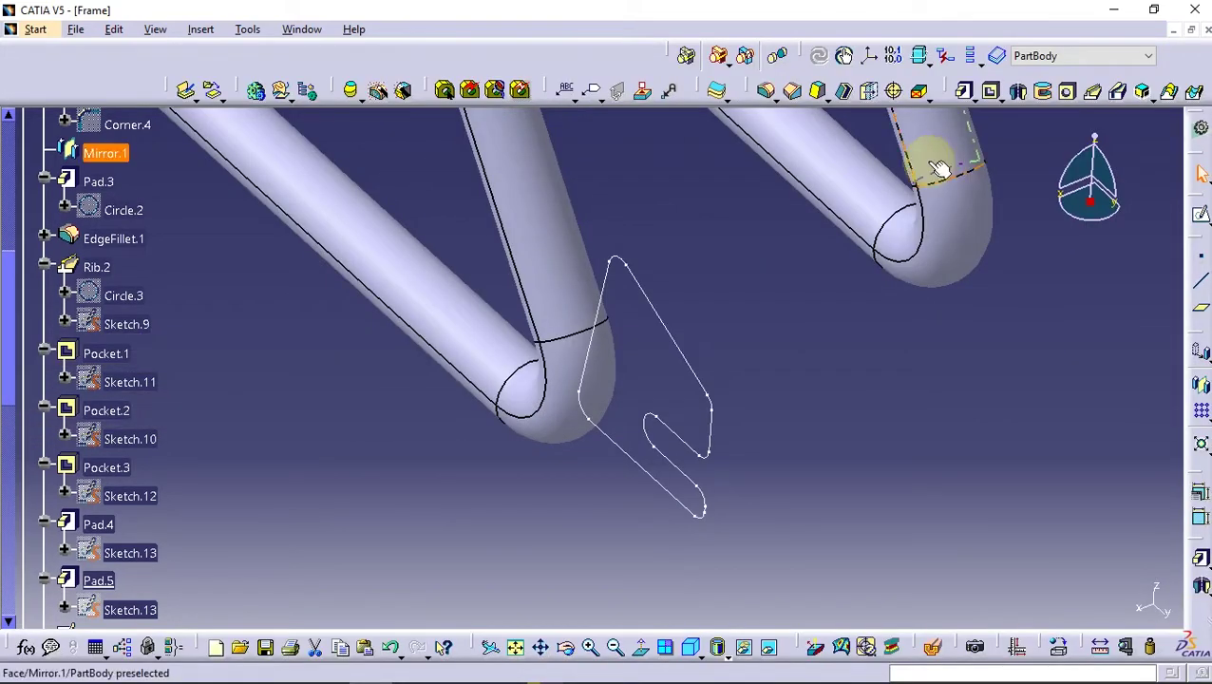
left_click(964, 90)
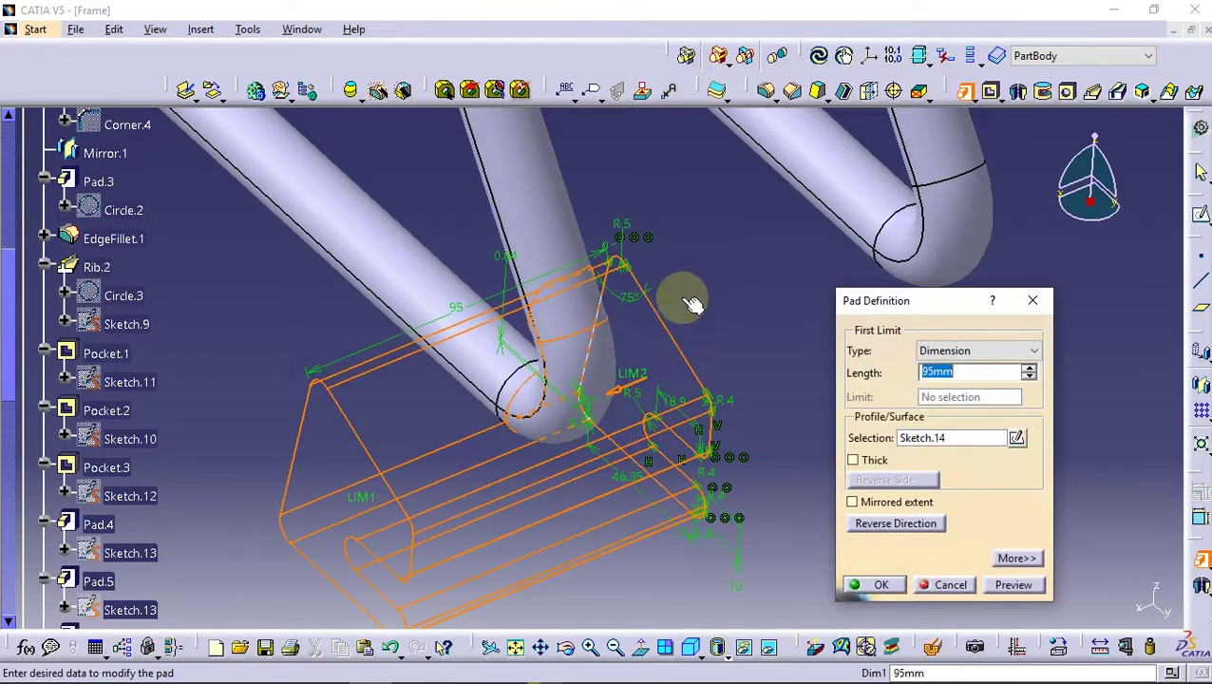
type("4")
left_click(1026, 584)
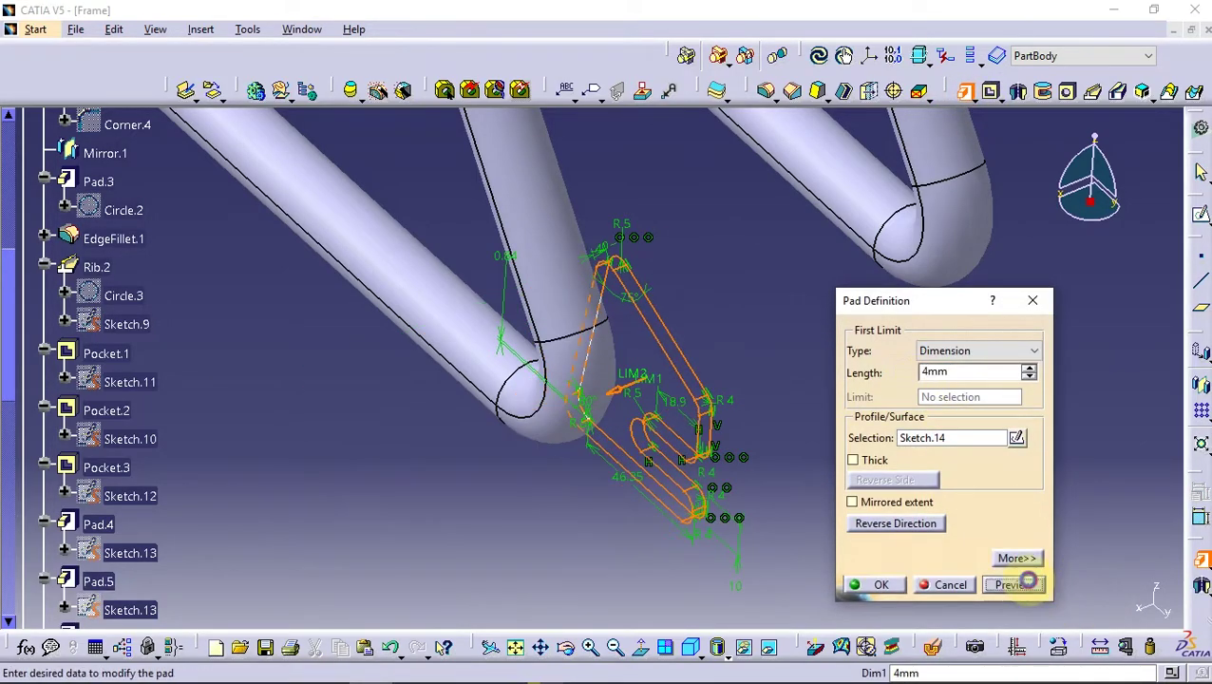
mouse_move(709, 465)
middle_mouse_down()
mouse_move(583, 459)
mouse_move(766, 404)
mouse_move(718, 406)
mouse_move(772, 402)
middle_mouse_up()
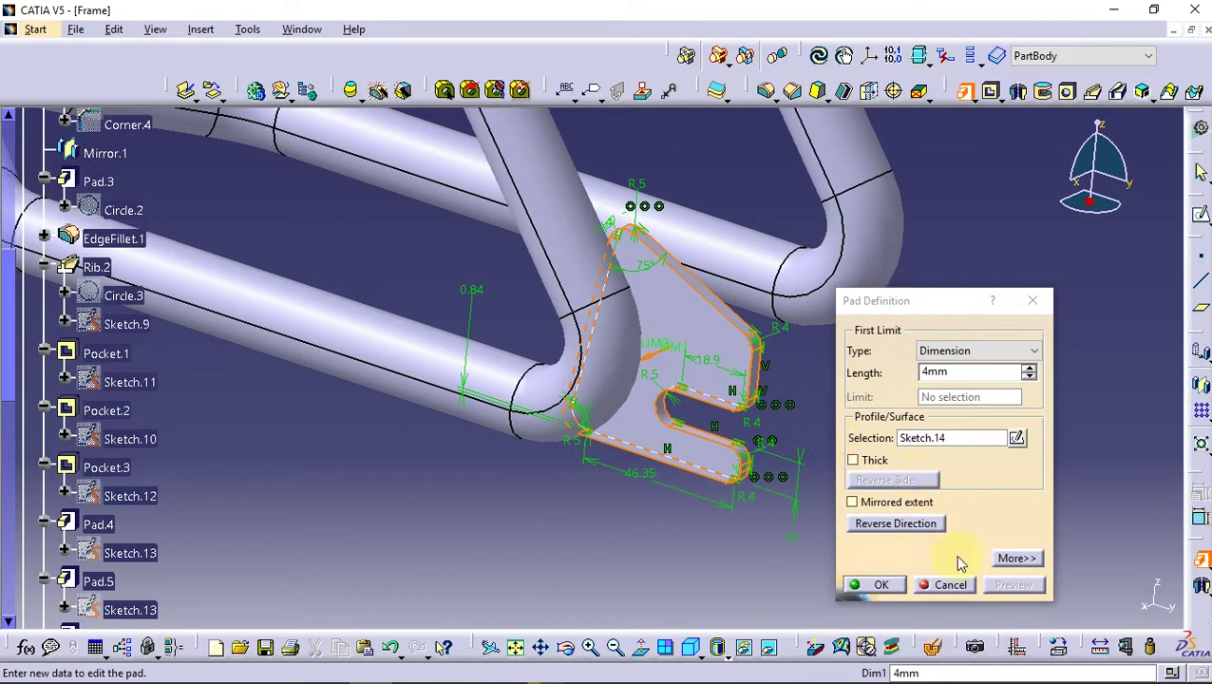
left_click(896, 584)
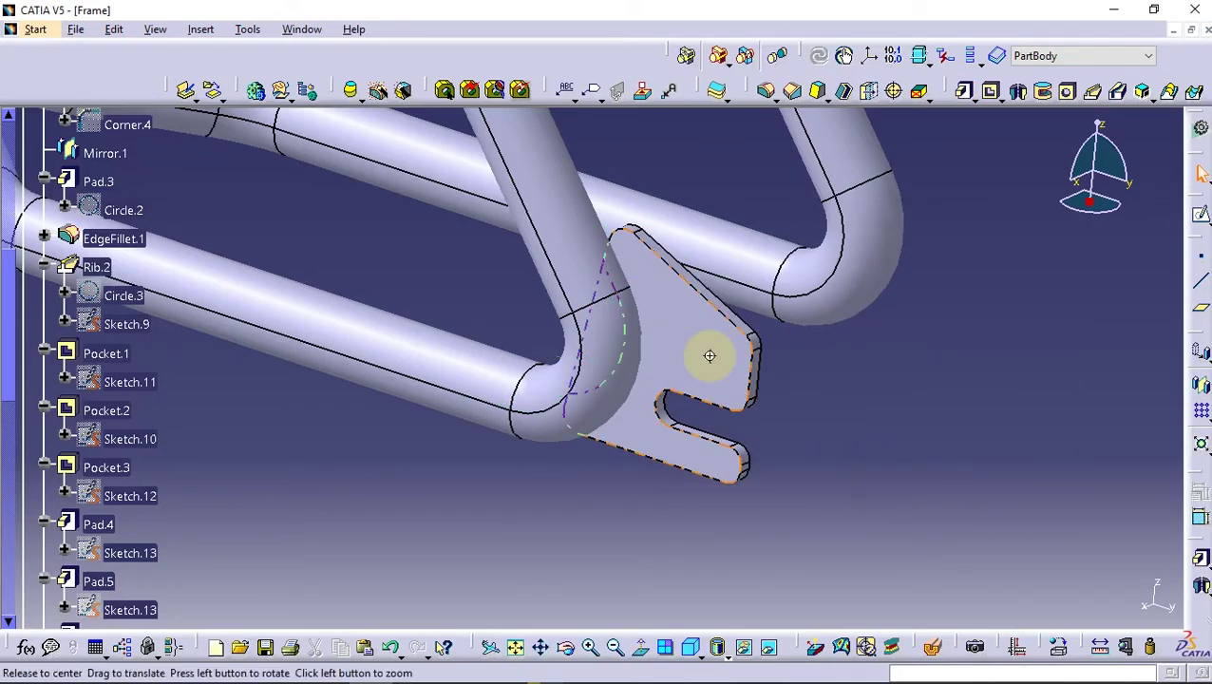
mouse_move(709, 354)
middle_mouse_down()
mouse_move(535, 459)
mouse_move(561, 446)
middle_mouse_up()
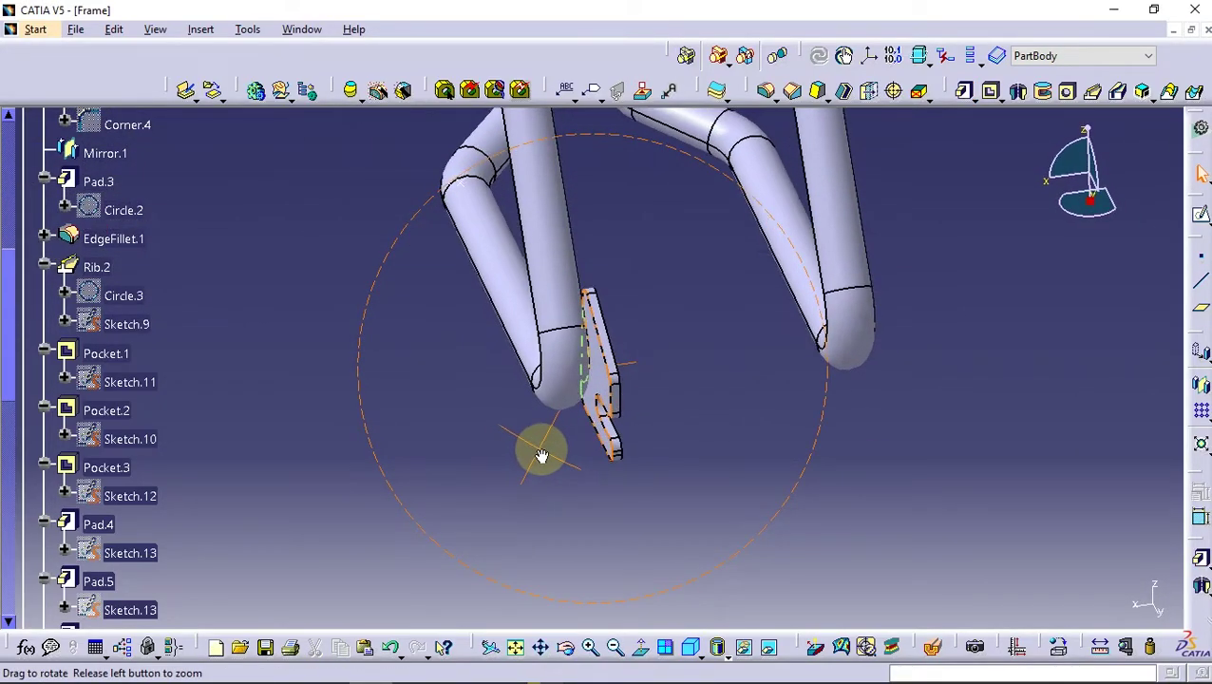
scroll(151, 449, "down", 3)
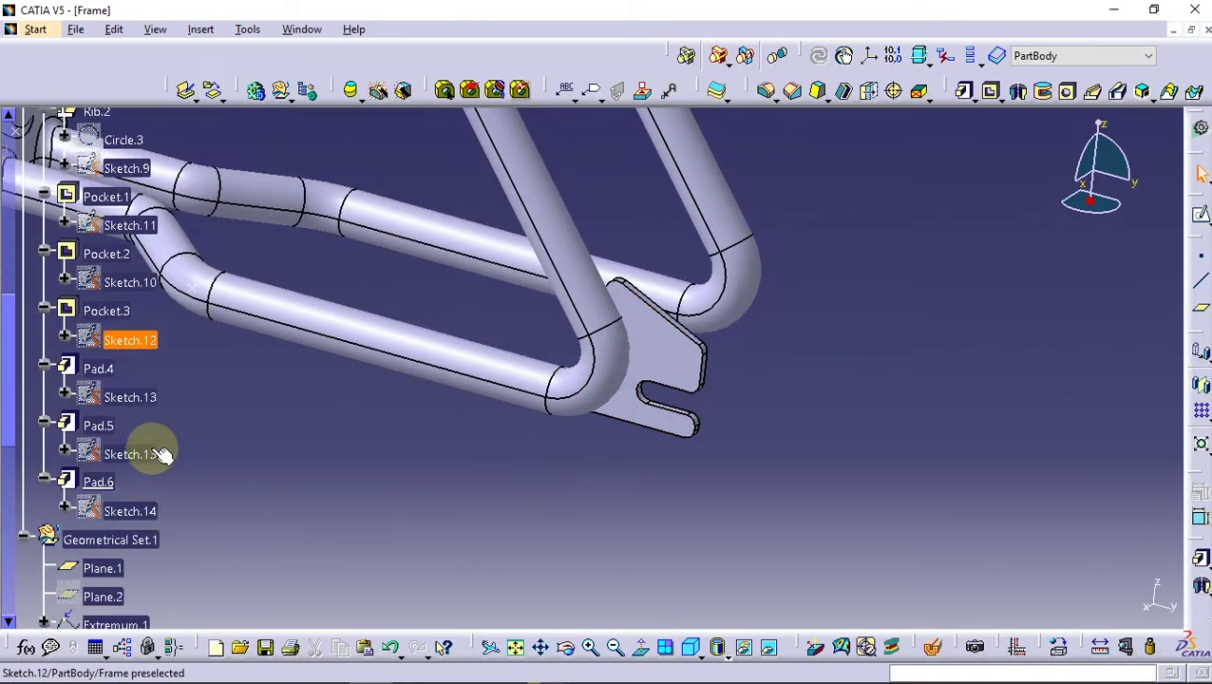
scroll(151, 449, "down", 5)
scroll(153, 413, "up", 2)
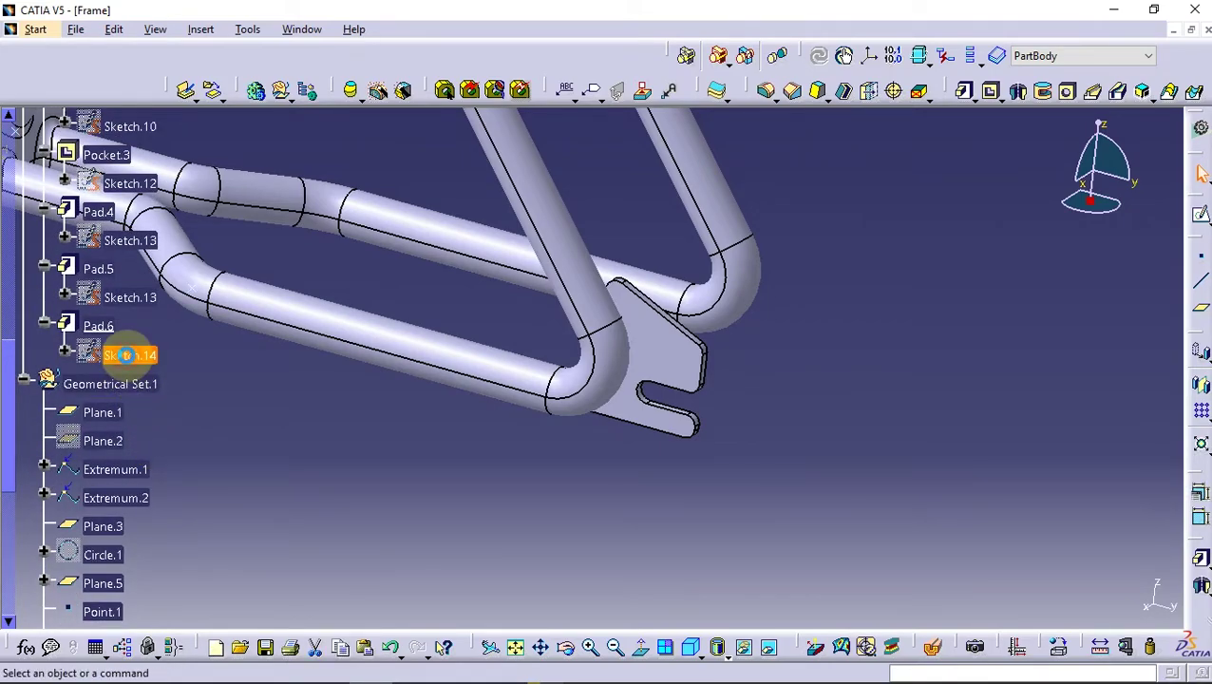
- Reopen Sketch.14, delete the coincidence constraint at the bend and move the profile right
double_click(125, 354)
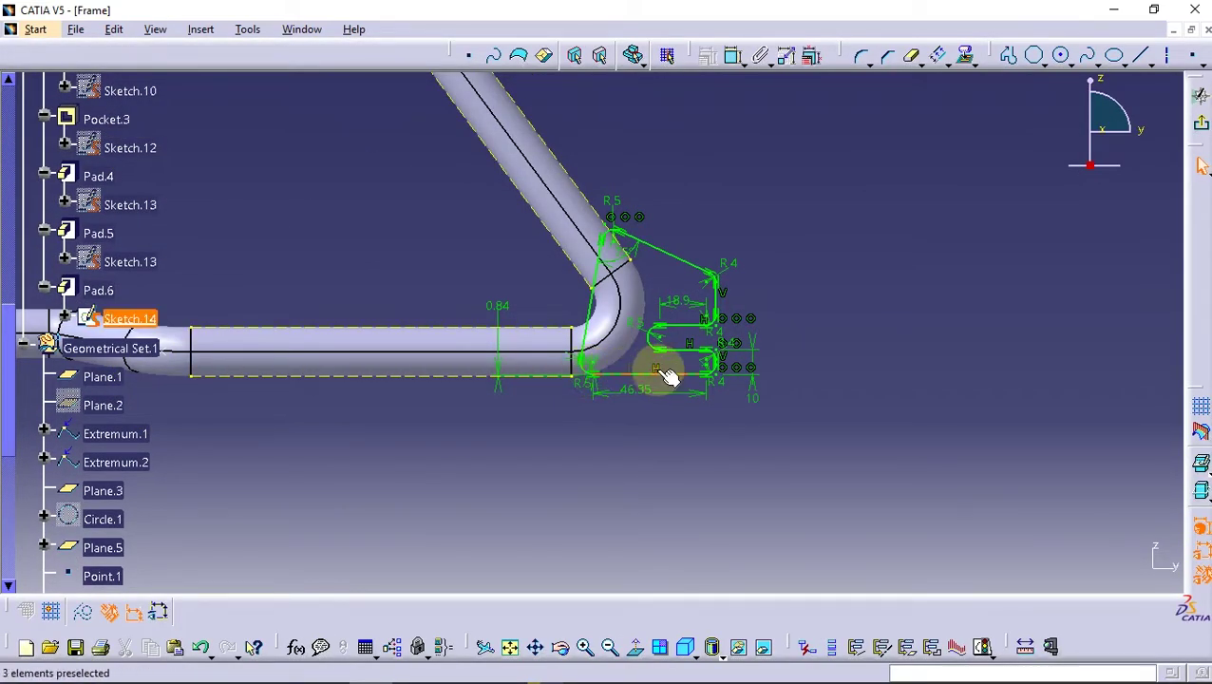
middle_click_drag(613, 426, 616, 299)
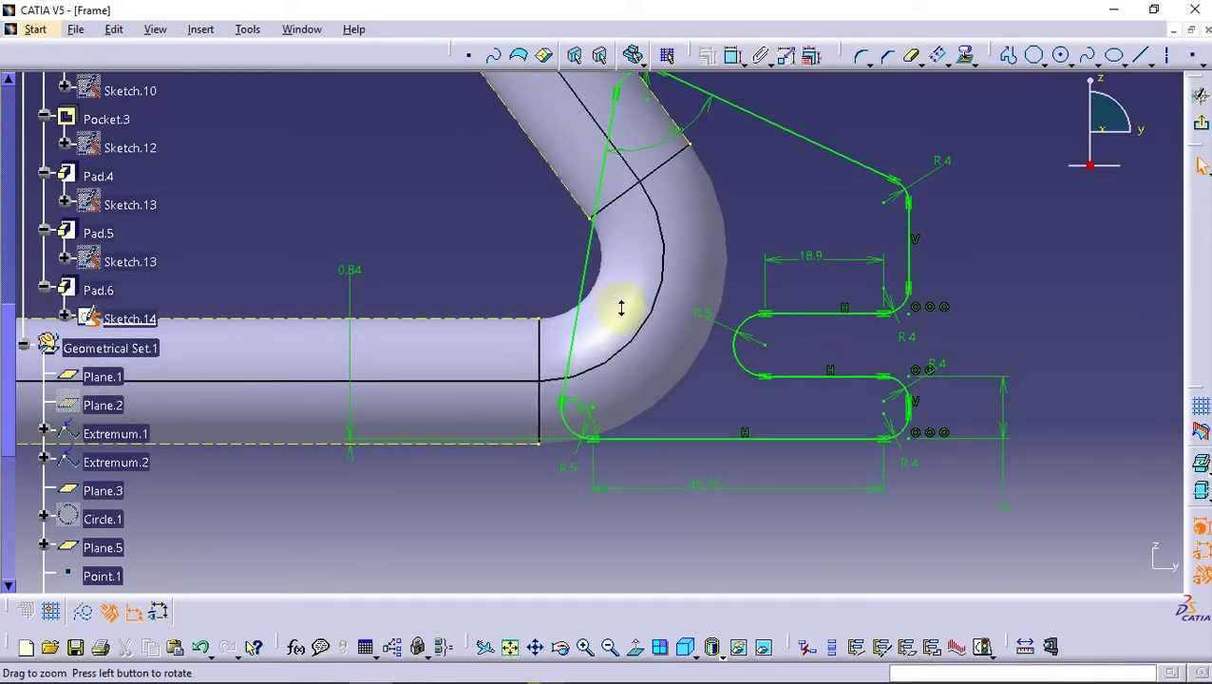
middle_click_drag(621, 307, 637, 379)
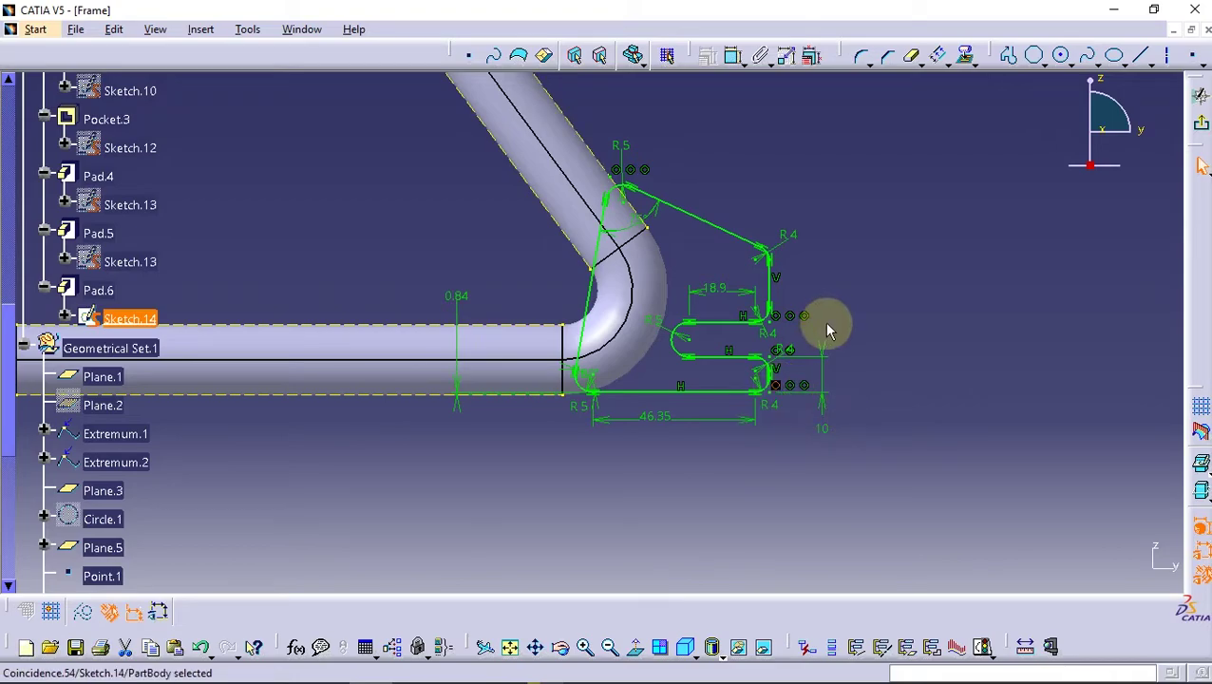
key("Delete")
left_click_drag(728, 389, 815, 366)
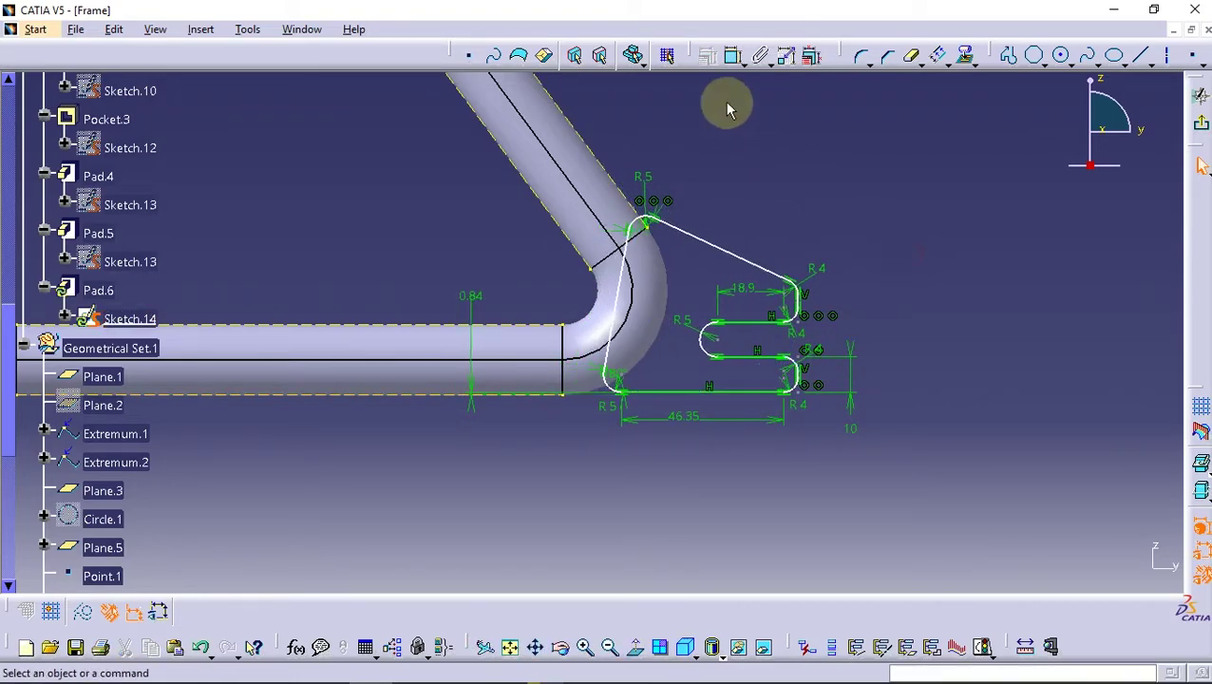
- Dimension the profile's horizontal offset from the tube end as 13.5 and exit the sketch
left_click(734, 55)
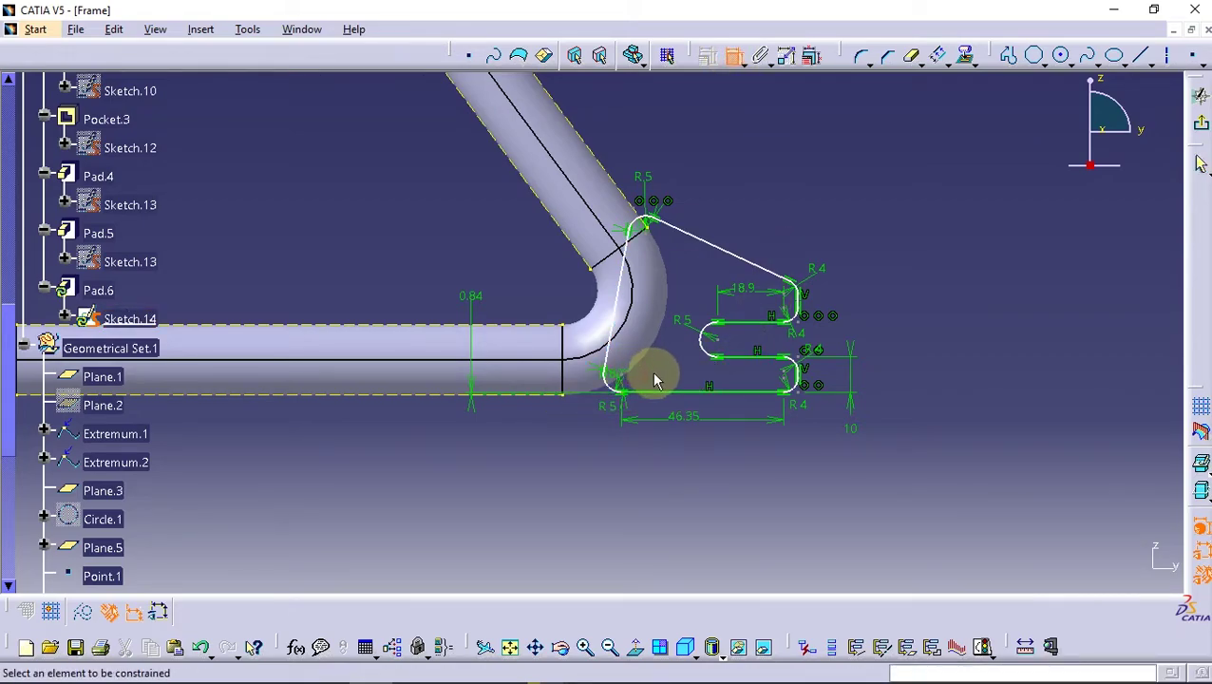
left_click(631, 395)
left_click(571, 399)
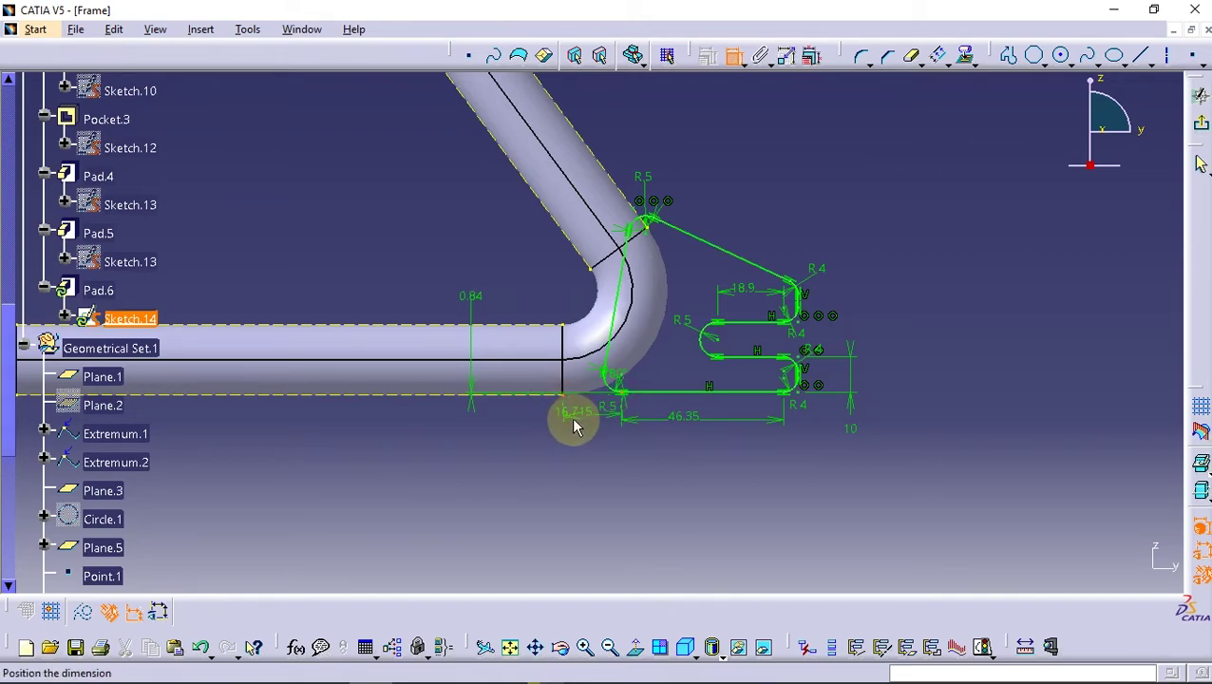
left_click(472, 452)
double_click(474, 448)
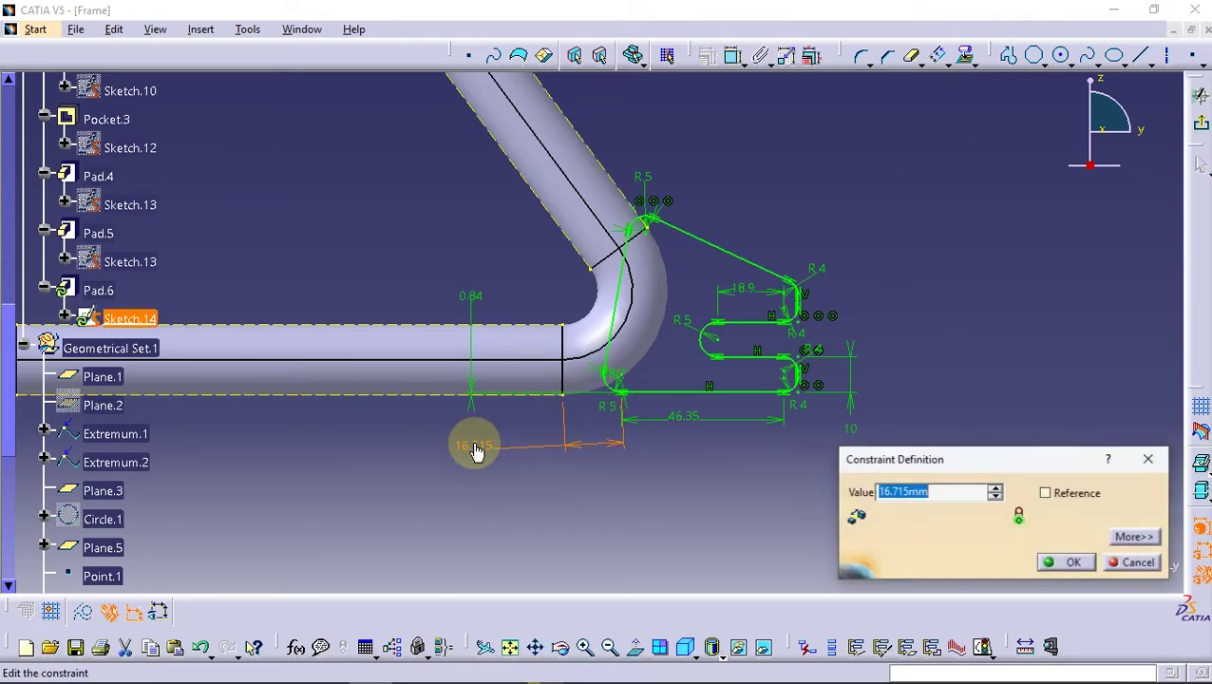
key("Return")
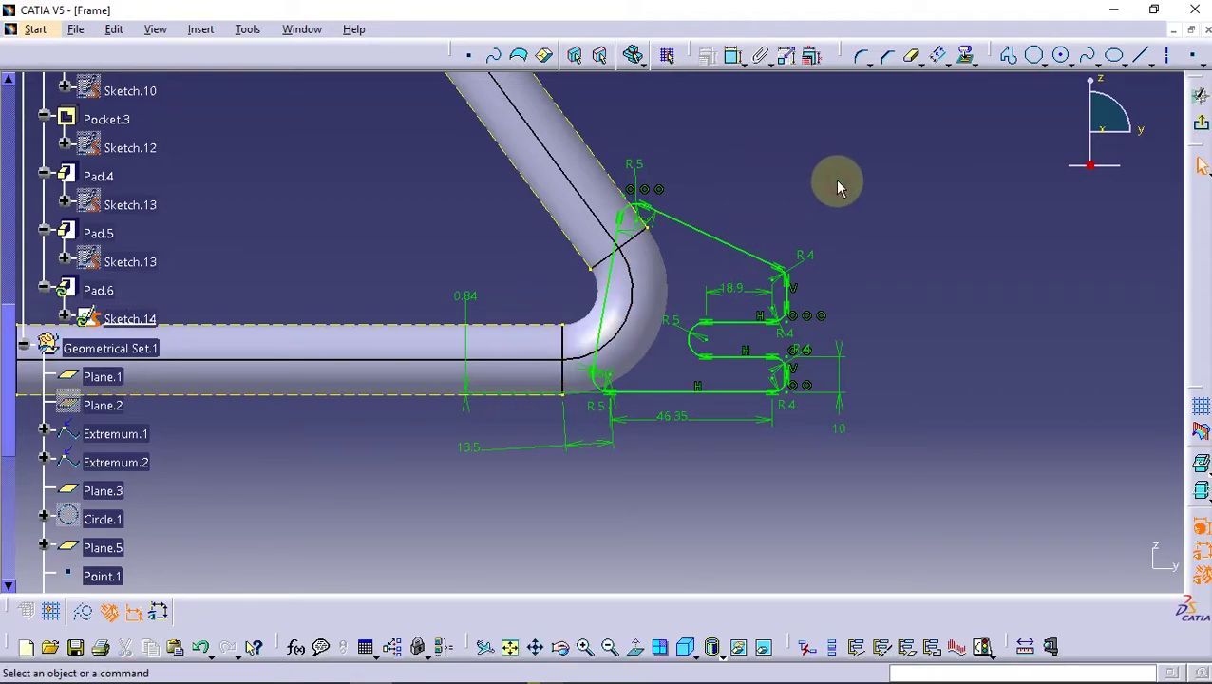
left_click(1201, 95)
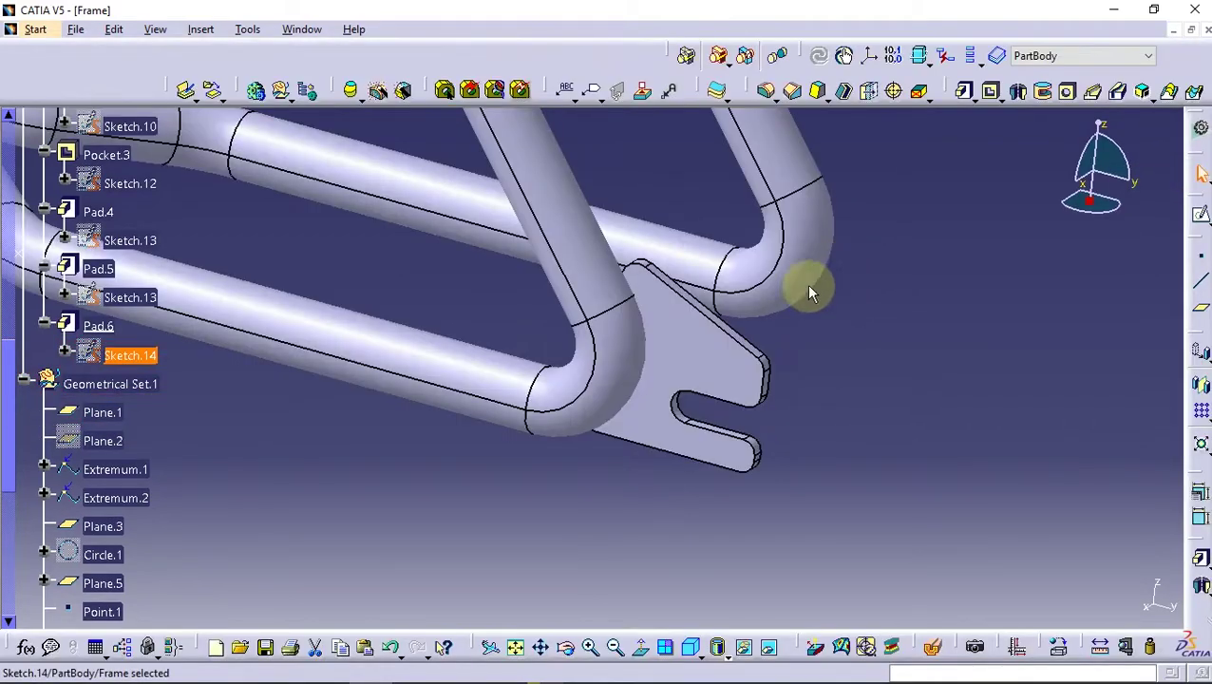
- Mirror Pad.6 across the yz plane as Mirror.2 and dismiss the tangent warning
mouse_move(772, 323)
middle_mouse_down()
mouse_move(712, 360)
mouse_move(412, 428)
mouse_move(766, 359)
middle_mouse_up()
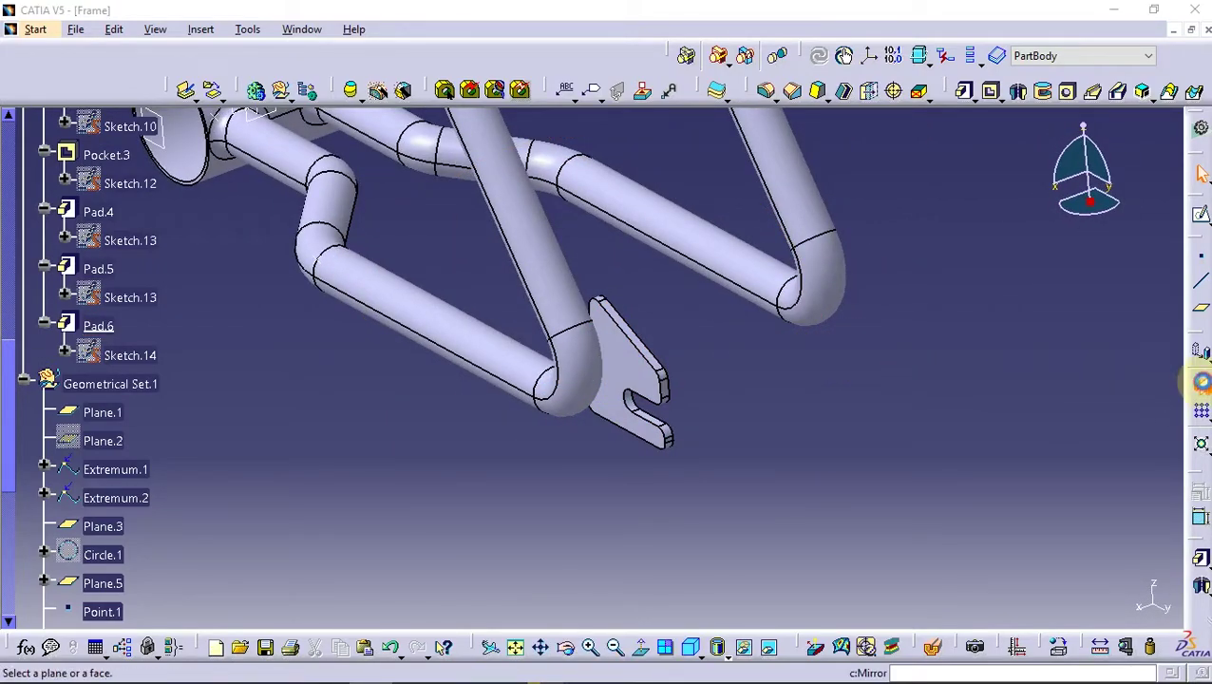
right_click(1060, 509)
left_click(1093, 541)
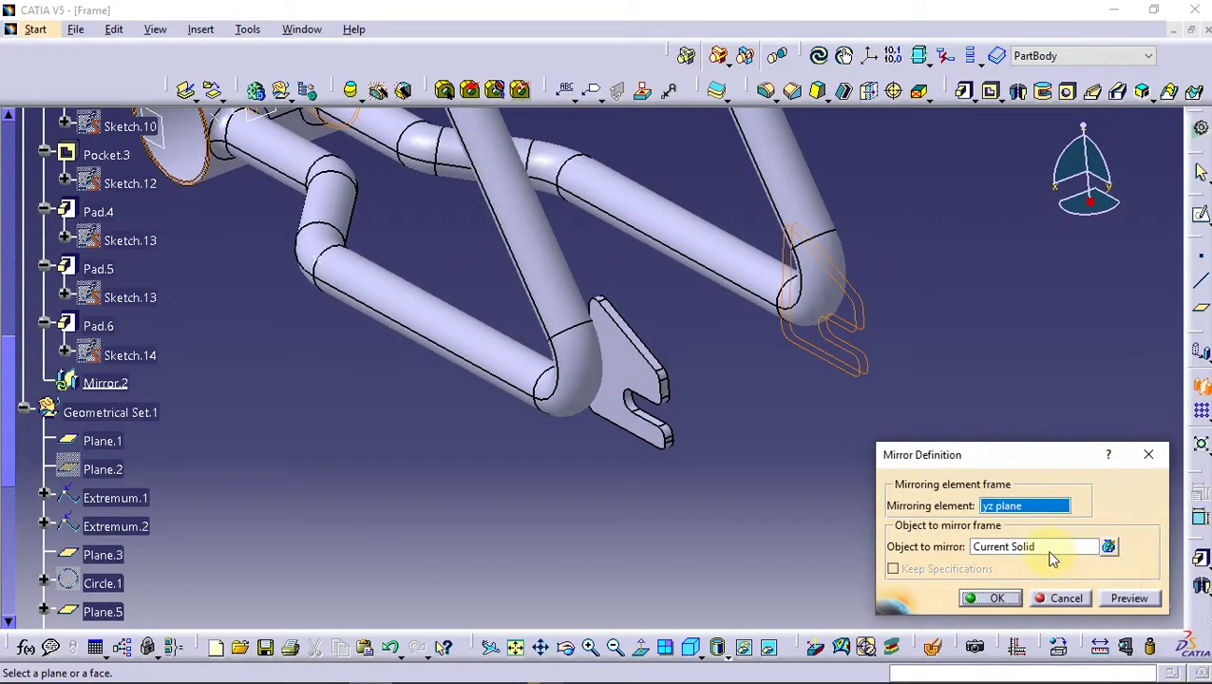
left_click(669, 430)
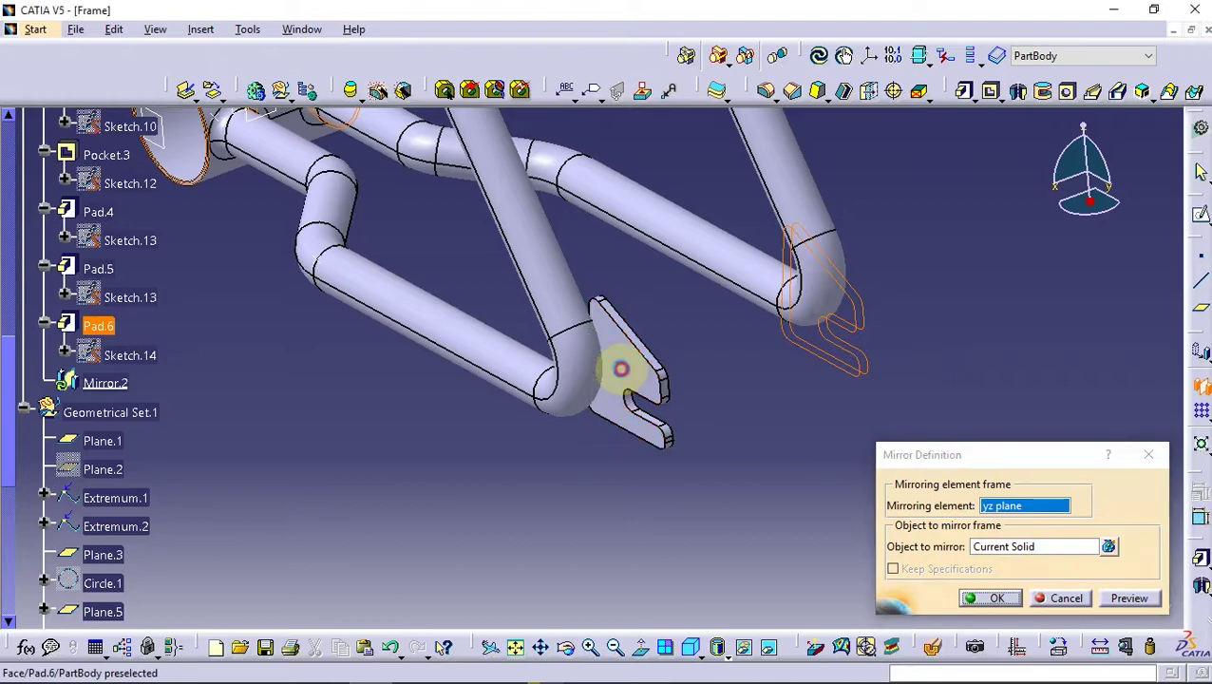
right_click(1017, 505)
left_click(1042, 446)
left_click(1030, 547)
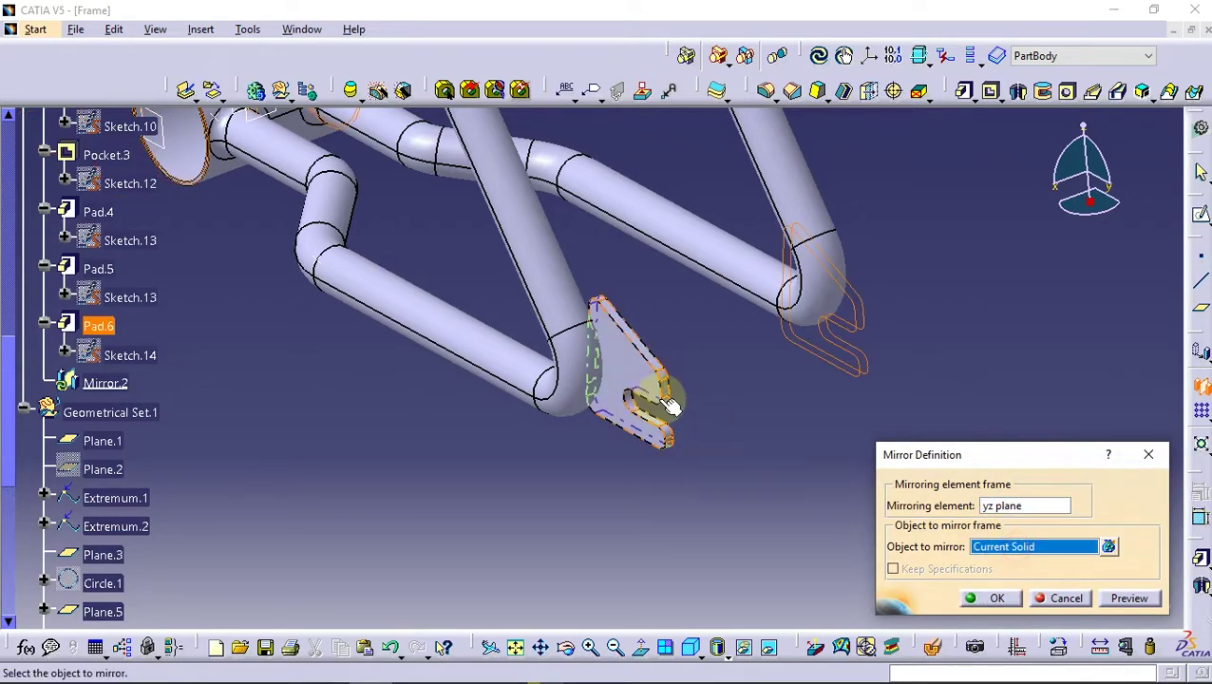
left_click(671, 406)
left_click(991, 597)
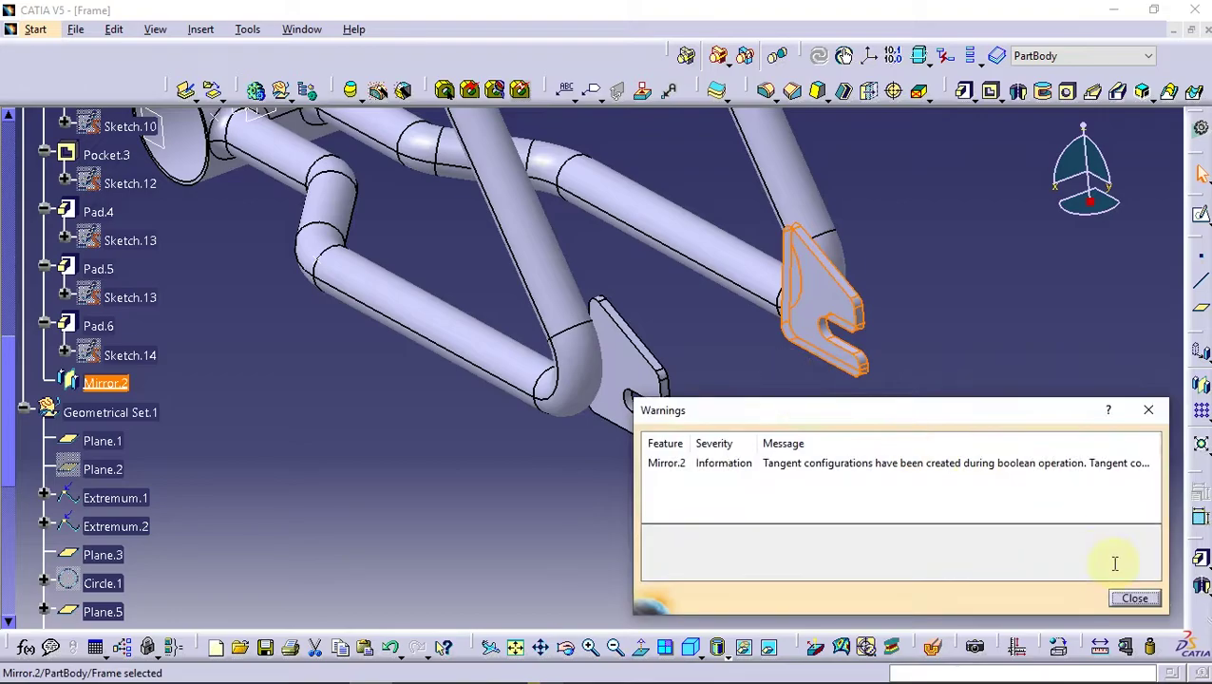
left_click(1130, 594)
mouse_move(635, 311)
middle_mouse_down()
mouse_move(583, 362)
mouse_move(771, 303)
mouse_move(365, 332)
mouse_move(571, 384)
mouse_move(581, 398)
mouse_move(536, 393)
mouse_move(522, 422)
mouse_move(593, 298)
mouse_move(670, 434)
middle_mouse_up()
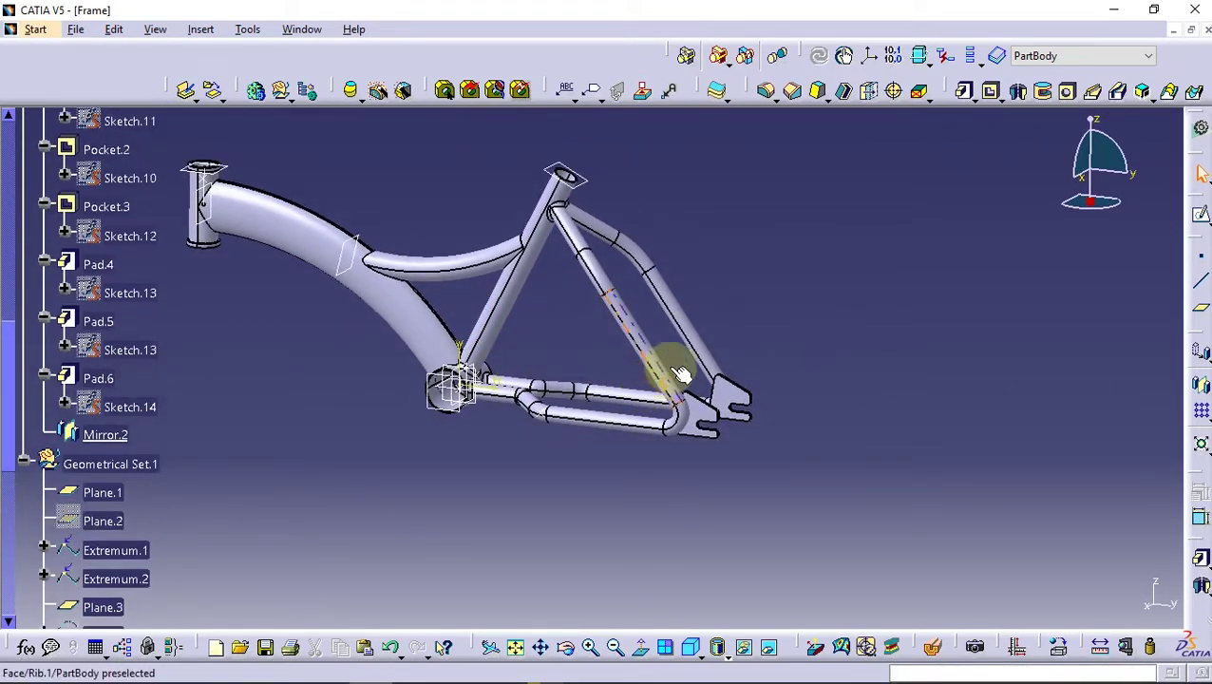
- Collapse the Geometrical Set.1 and PartBody branches in the specification tree
left_click(22, 463)
scroll(13, 436, "up", 5)
scroll(14, 380, "up", 3)
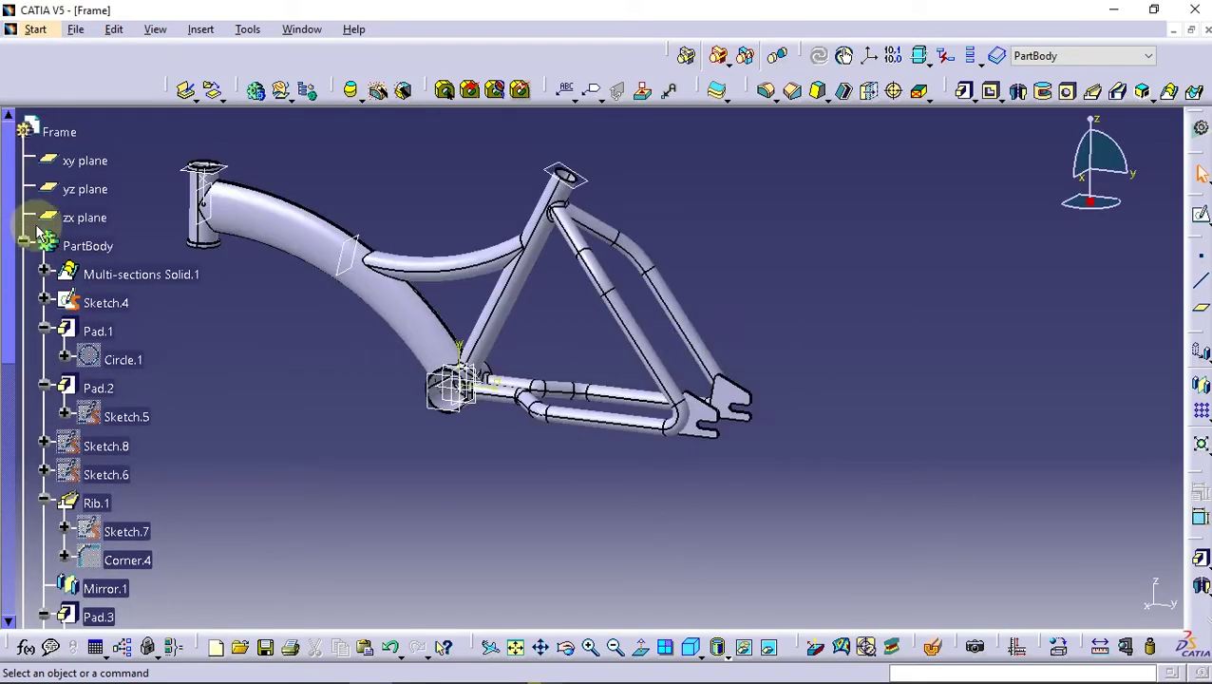
left_click(10, 245)
- Hide the construction planes and sketches around the seat tube, down tube and head tube
right_click(338, 262)
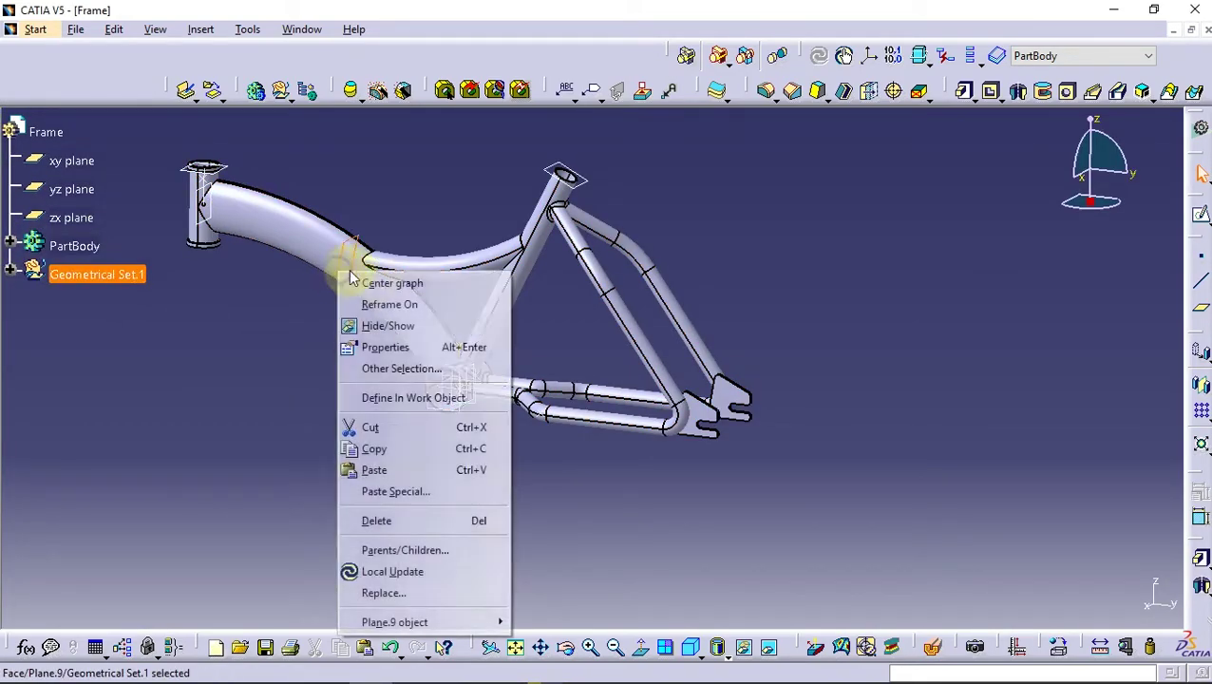
left_click(380, 322)
right_click(202, 218)
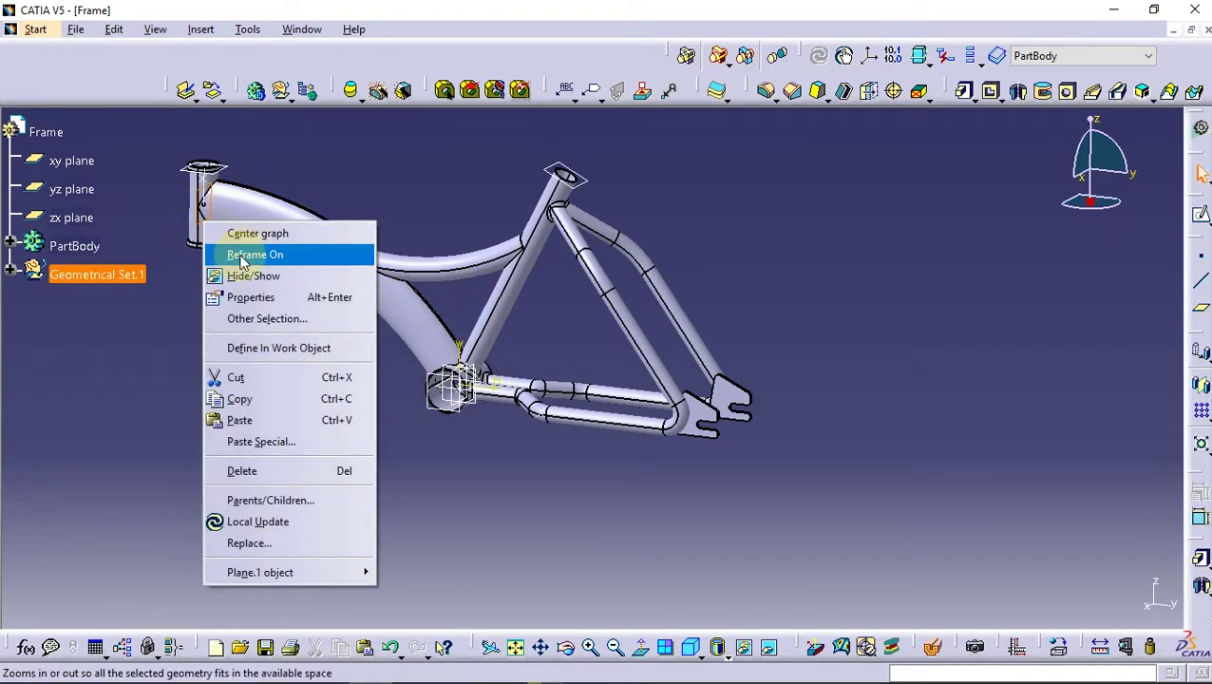
left_click(244, 278)
right_click(217, 190)
left_click(239, 233)
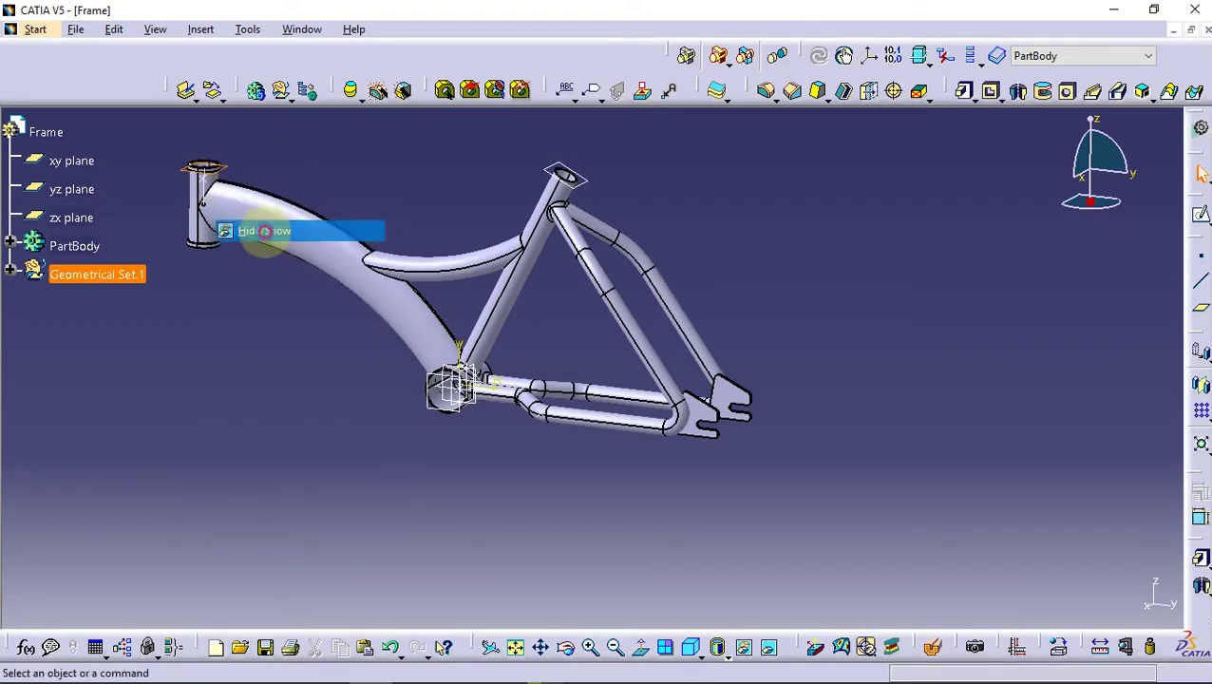
right_click(217, 190)
left_click(228, 235)
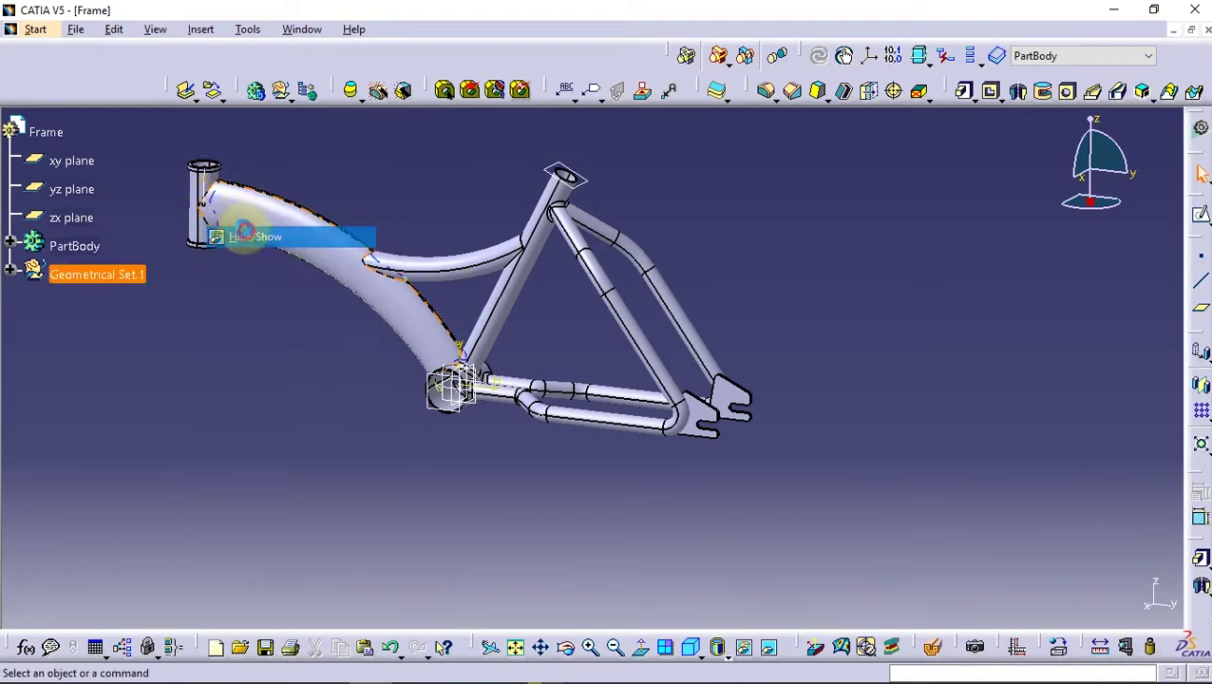
right_click(205, 184)
left_click(239, 237)
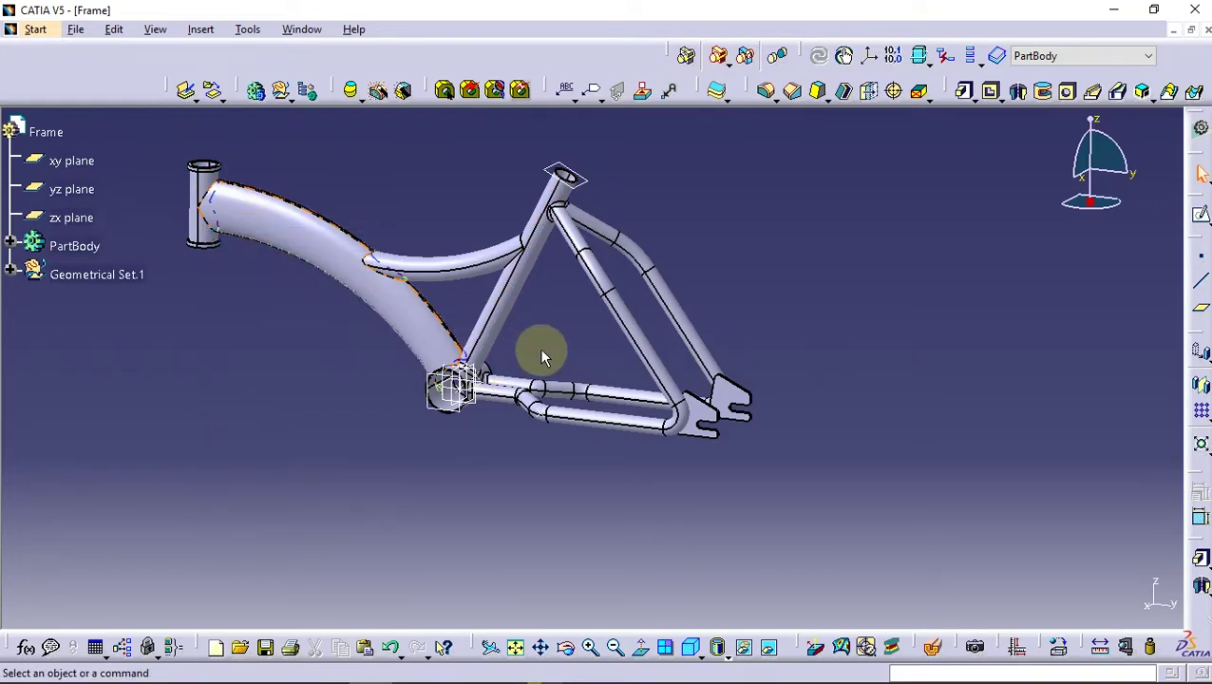
right_click(600, 195)
left_click(627, 239)
- Hide the bottom bracket plane and the construction point by the chainstay
mouse_move(476, 454)
middle_mouse_down()
mouse_move(527, 413)
mouse_move(347, 378)
mouse_move(465, 305)
middle_mouse_up()
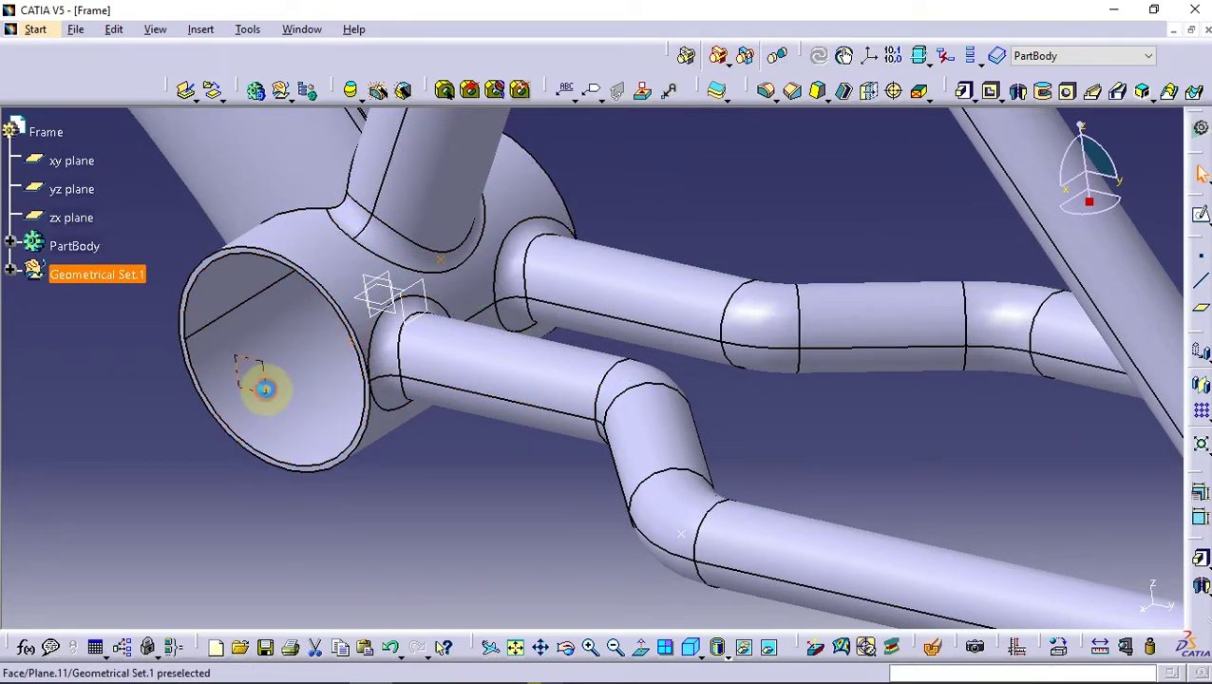
right_click(265, 389)
left_click(298, 84)
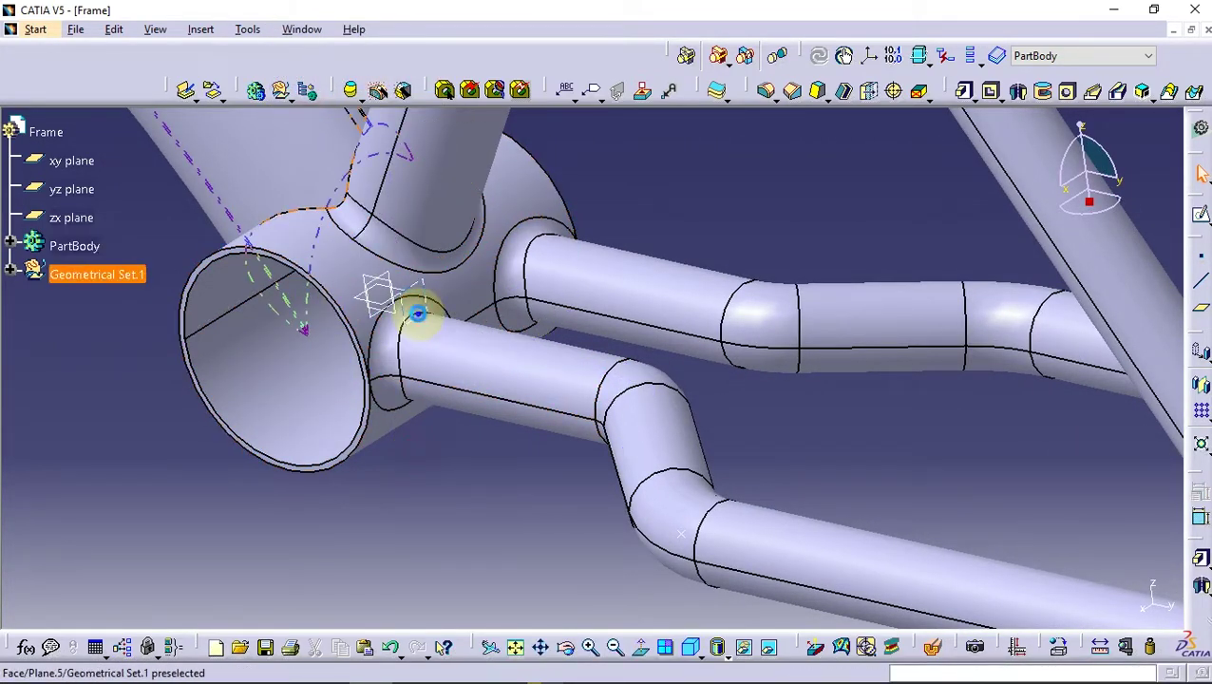
right_click(418, 313)
left_click(447, 292)
mouse_move(427, 411)
middle_mouse_down()
mouse_move(473, 446)
mouse_move(547, 447)
mouse_move(598, 425)
mouse_move(485, 344)
mouse_move(501, 365)
middle_mouse_up()
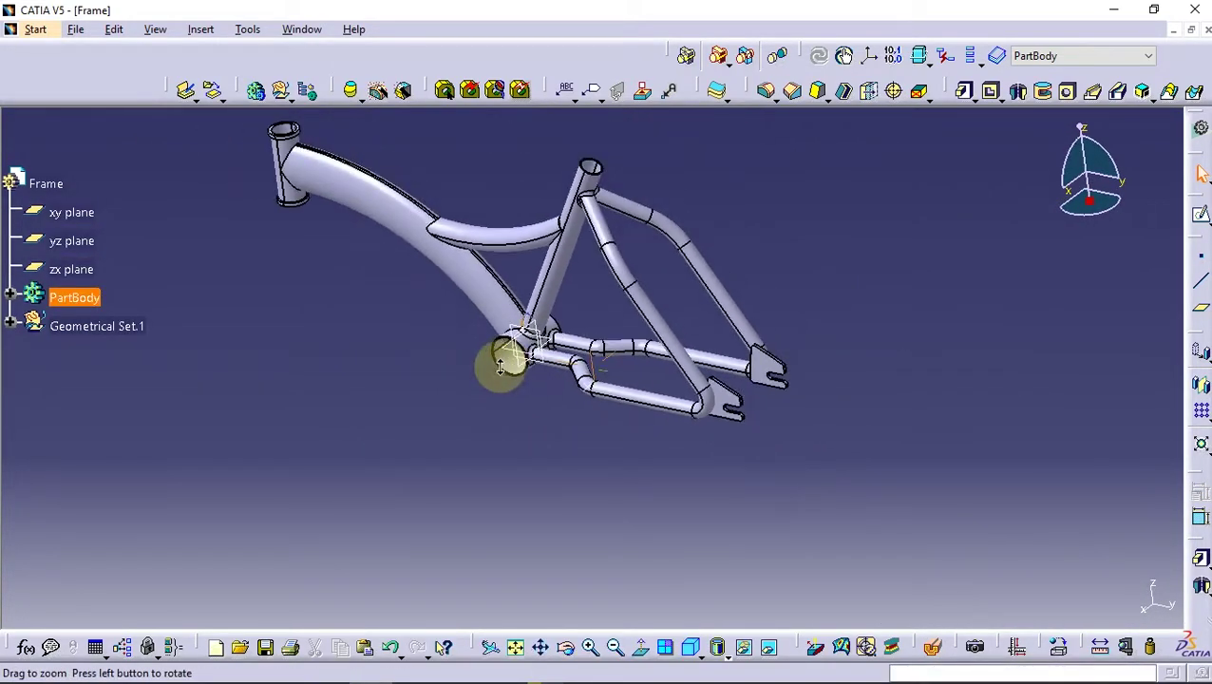
left_click(78, 35)
- Save the part as 02-Frame.CATPart in the Simple Bicycle folder and close the document
left_click(95, 160)
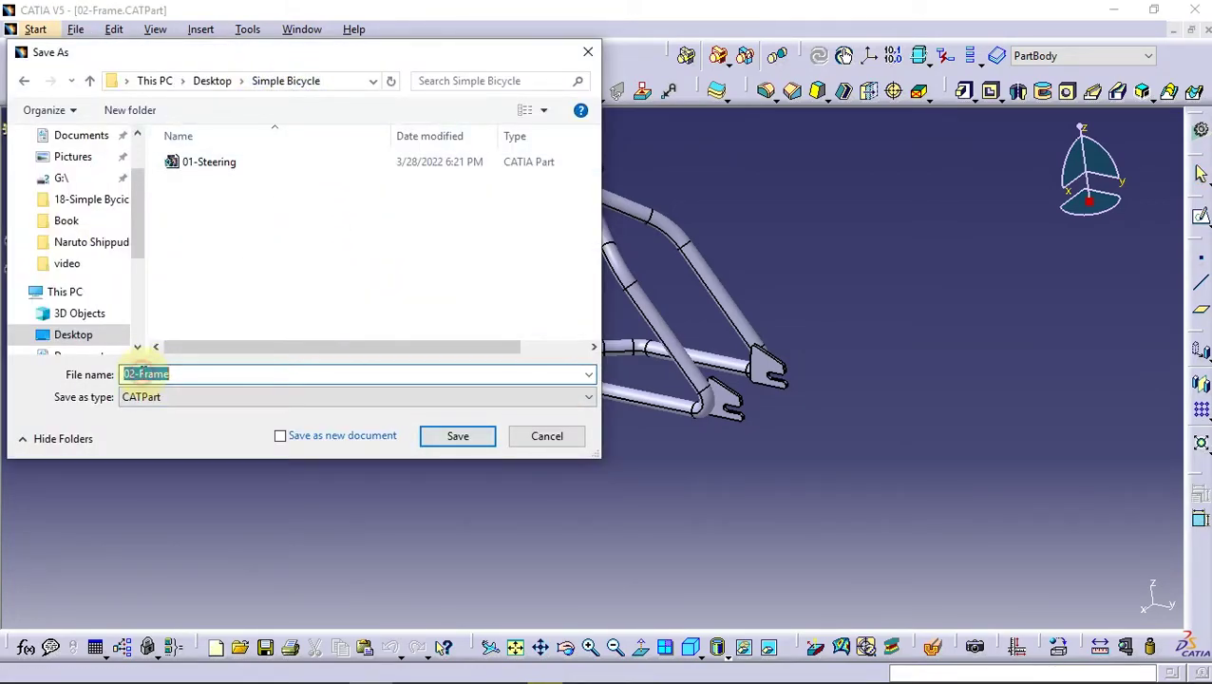
left_click(453, 435)
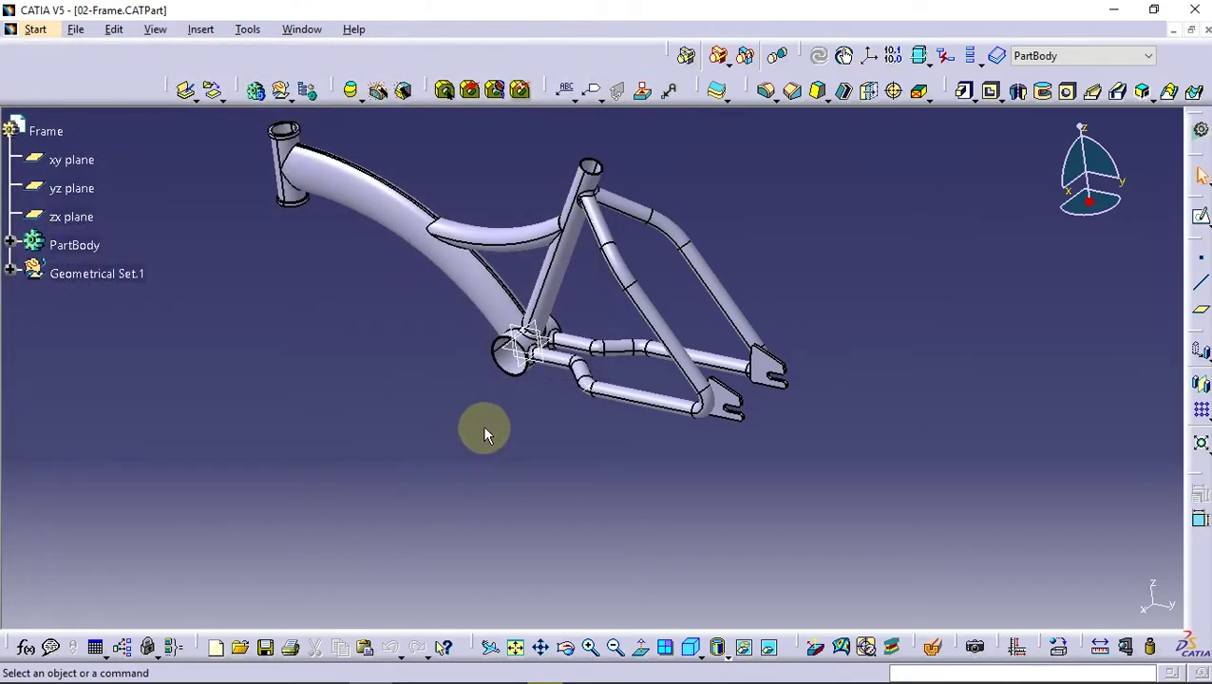
left_click(1204, 29)
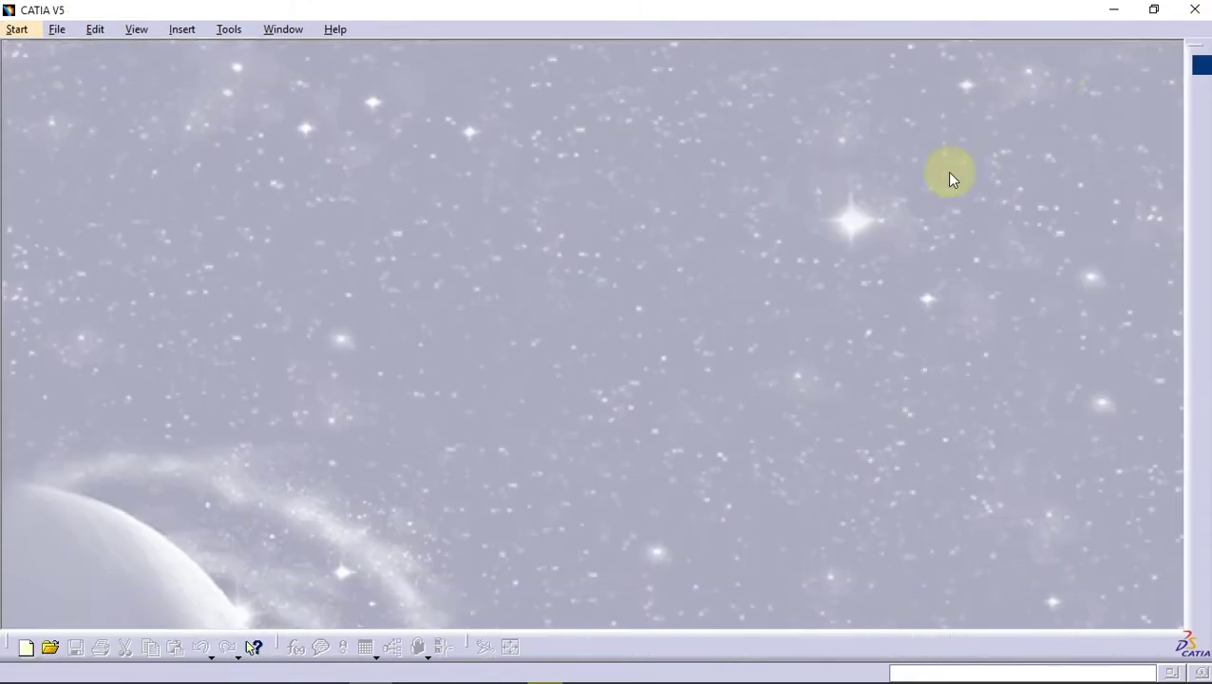